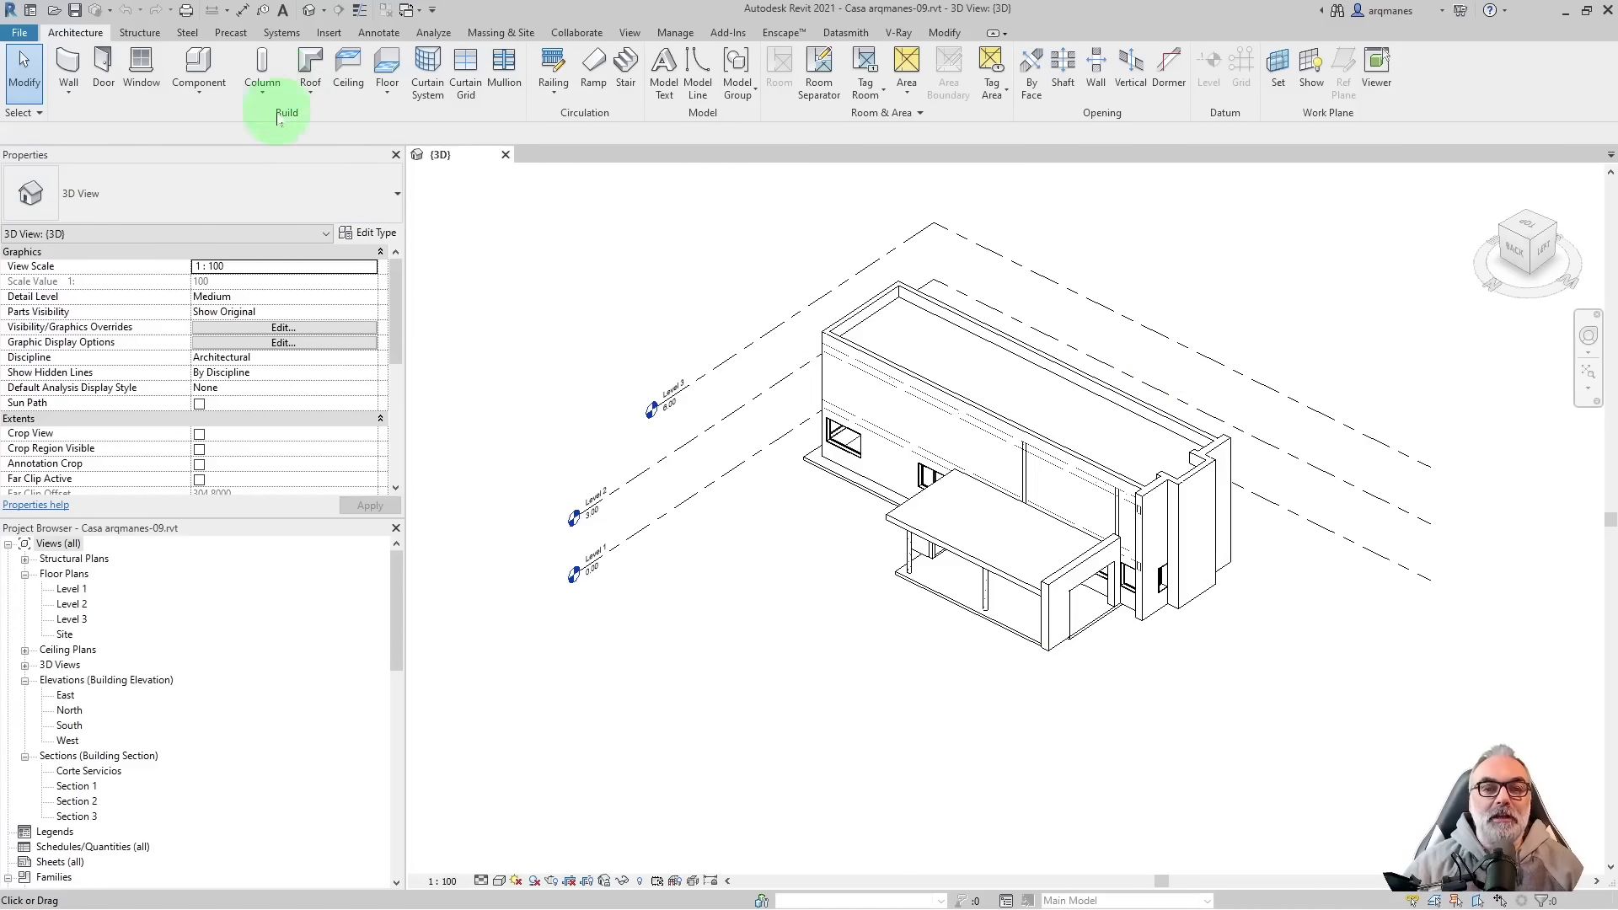
# - Start placing an isolated foundation and agree to load a structural foundation family
pyautogui.click(134, 33)
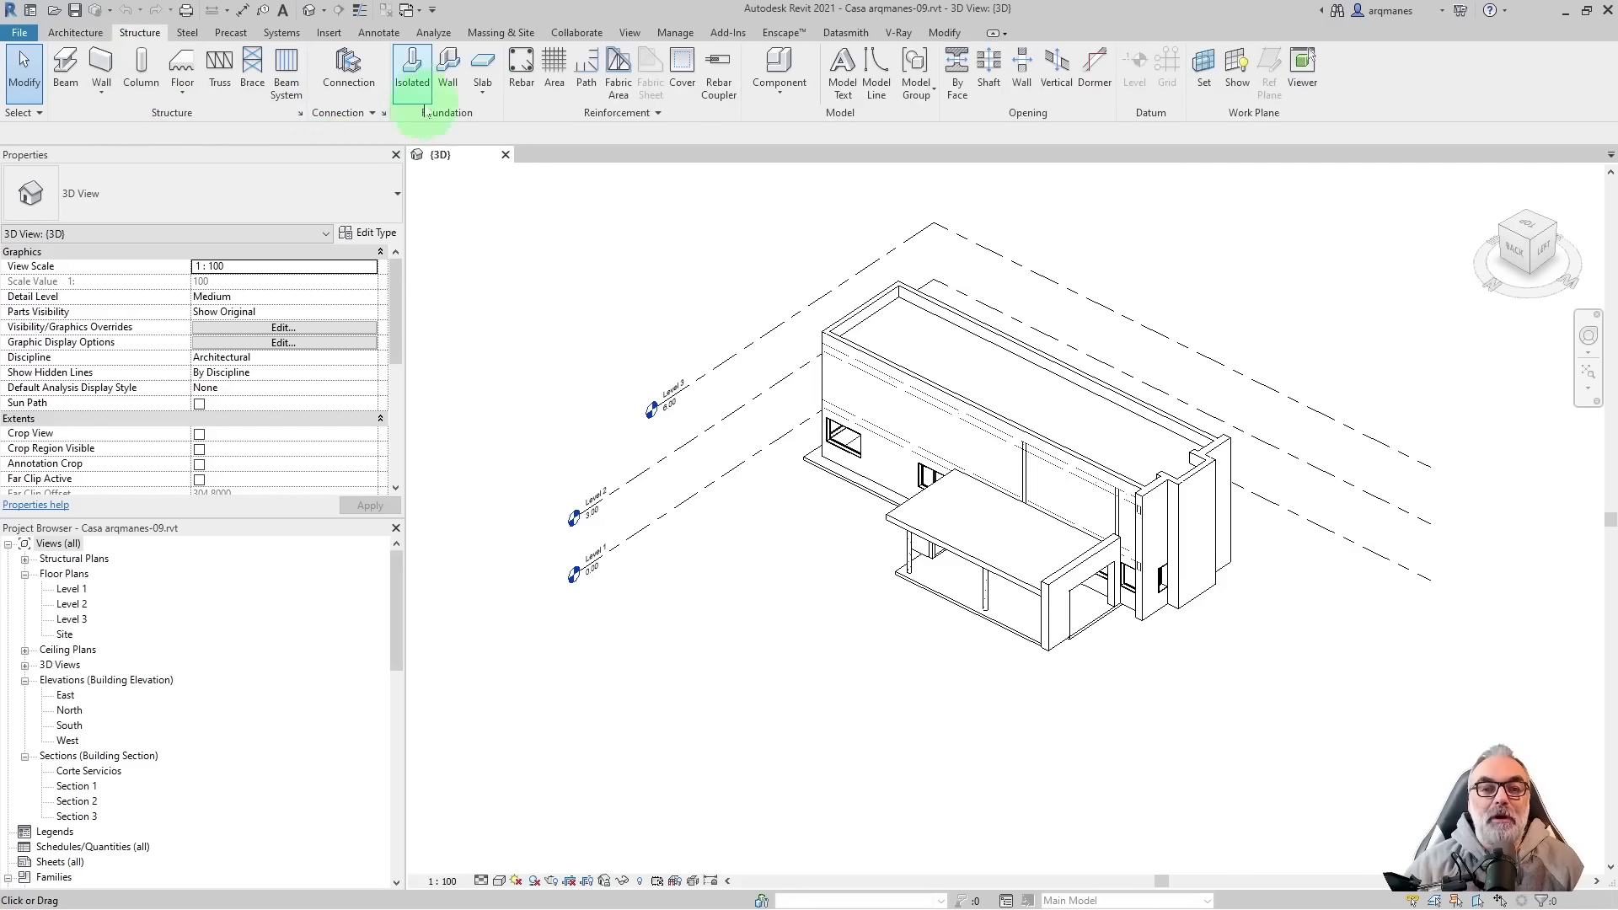
pyautogui.click(413, 76)
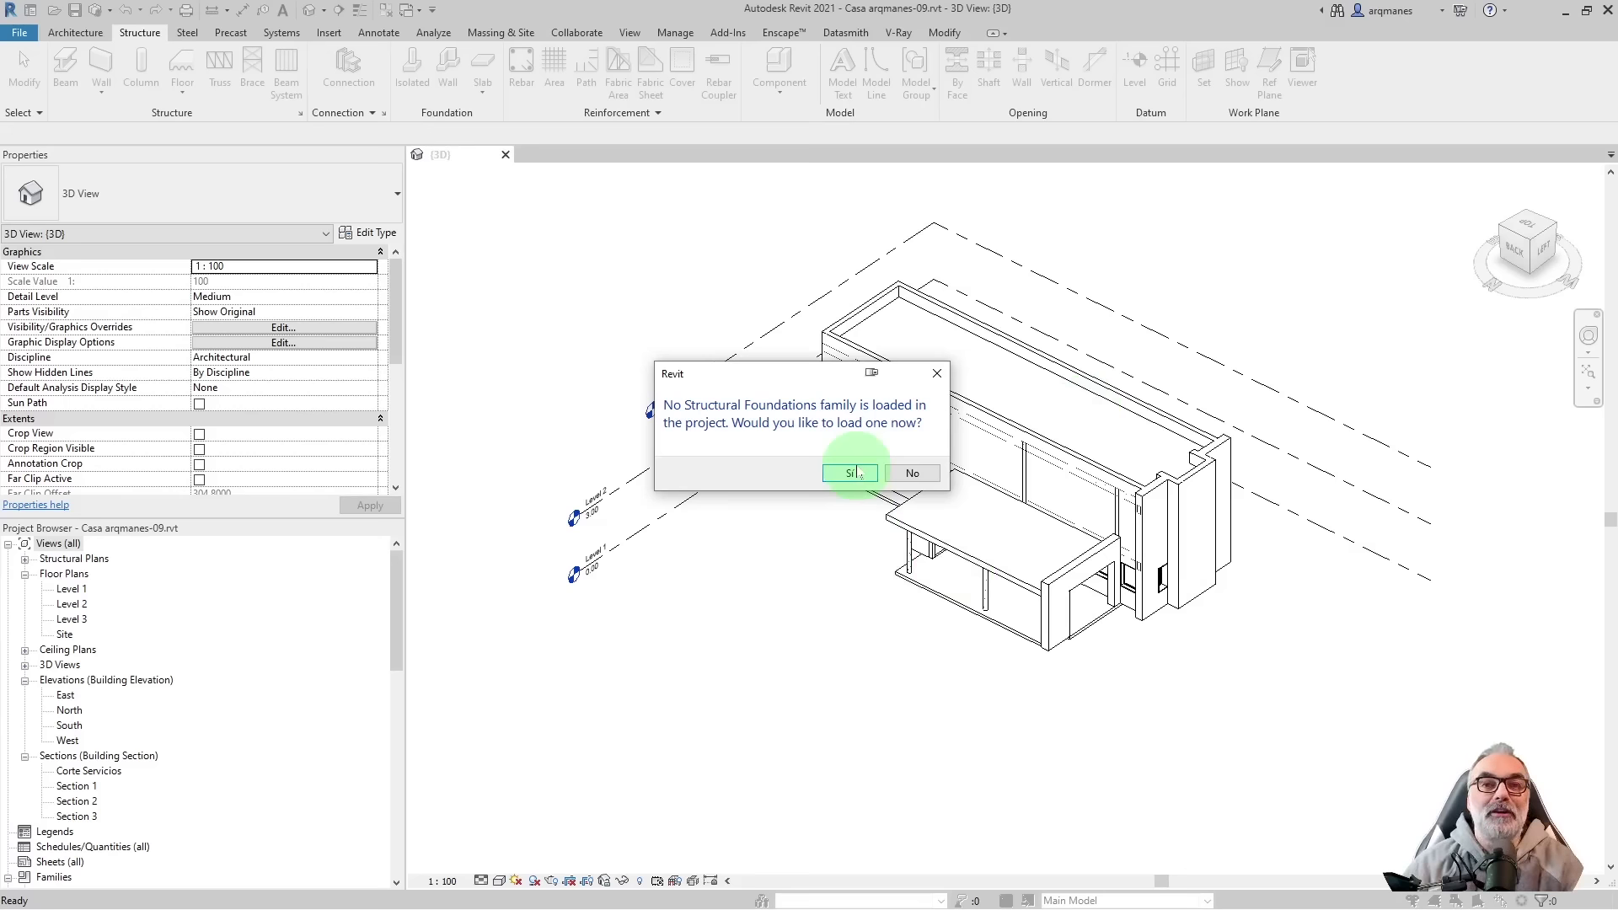
pyautogui.click(851, 473)
pyautogui.click(581, 313)
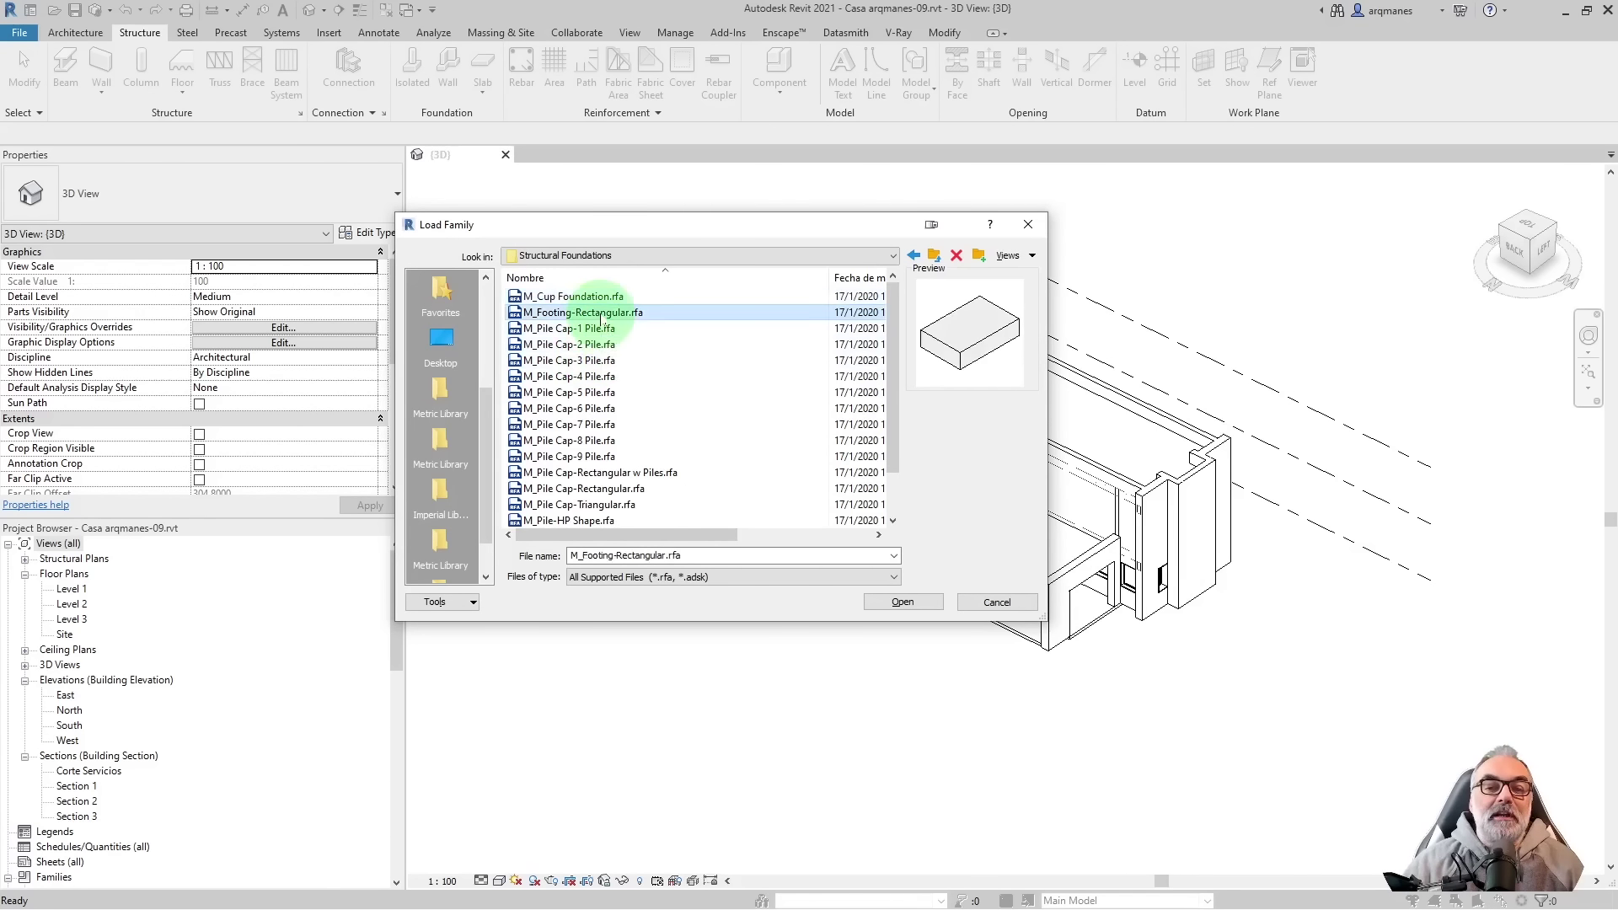
# - Preview M_Pile Cap-1 and M_Pile Cap-7, reselect M_Footing-Rectangular, then view footing images
pyautogui.click(594, 487)
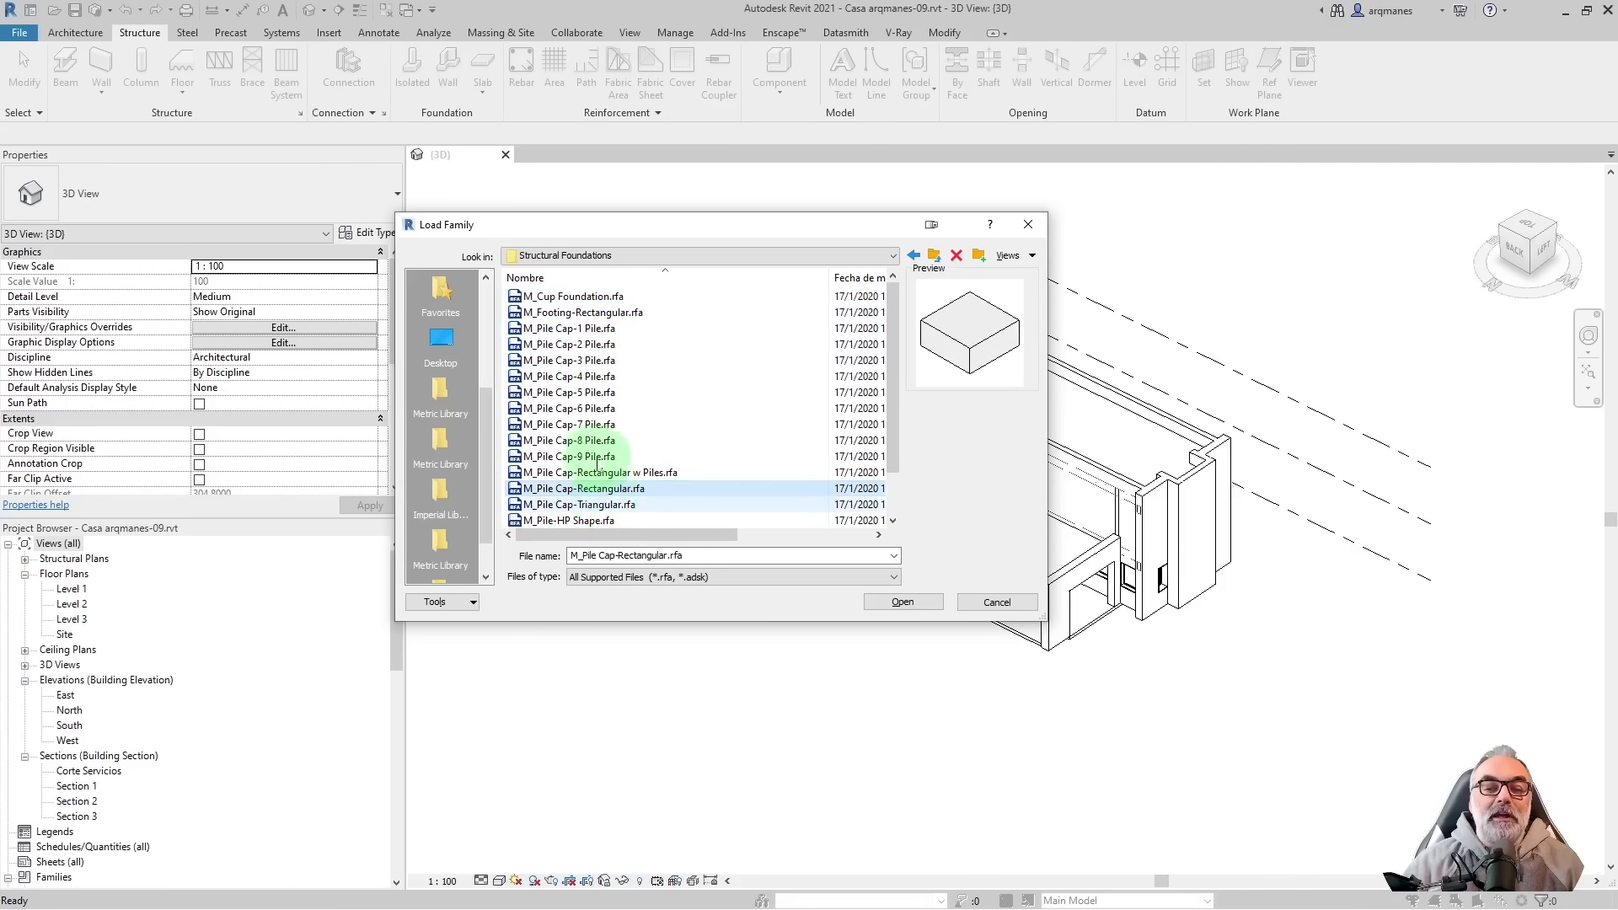
pyautogui.click(570, 330)
pyautogui.click(581, 424)
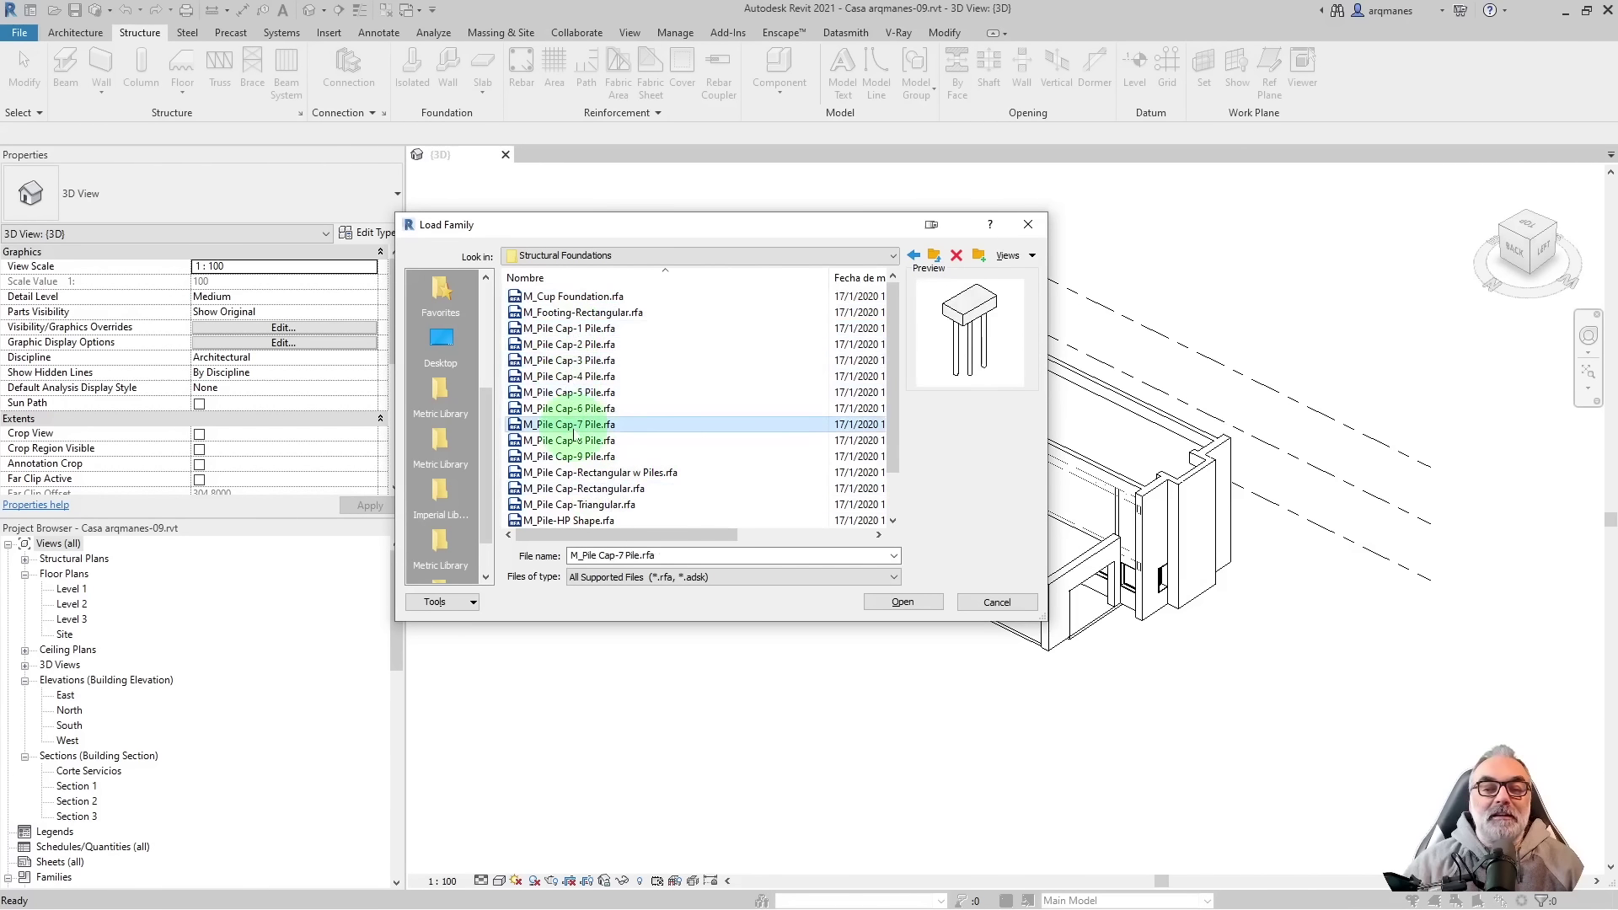
pyautogui.click(587, 316)
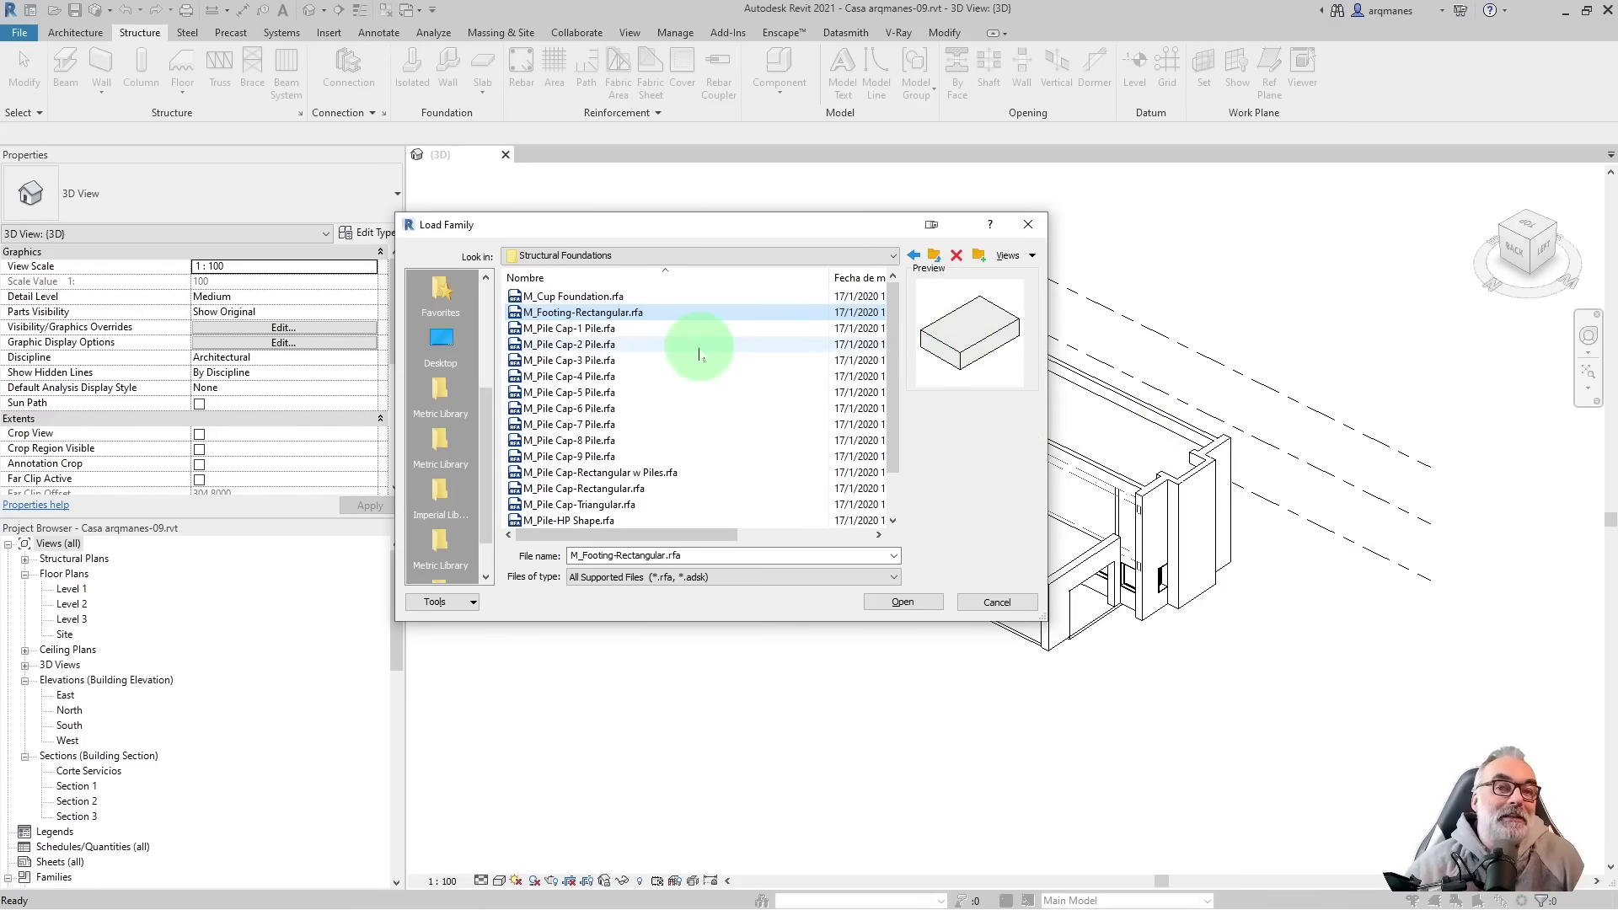
pyautogui.hotkey('alt', 'Tab')
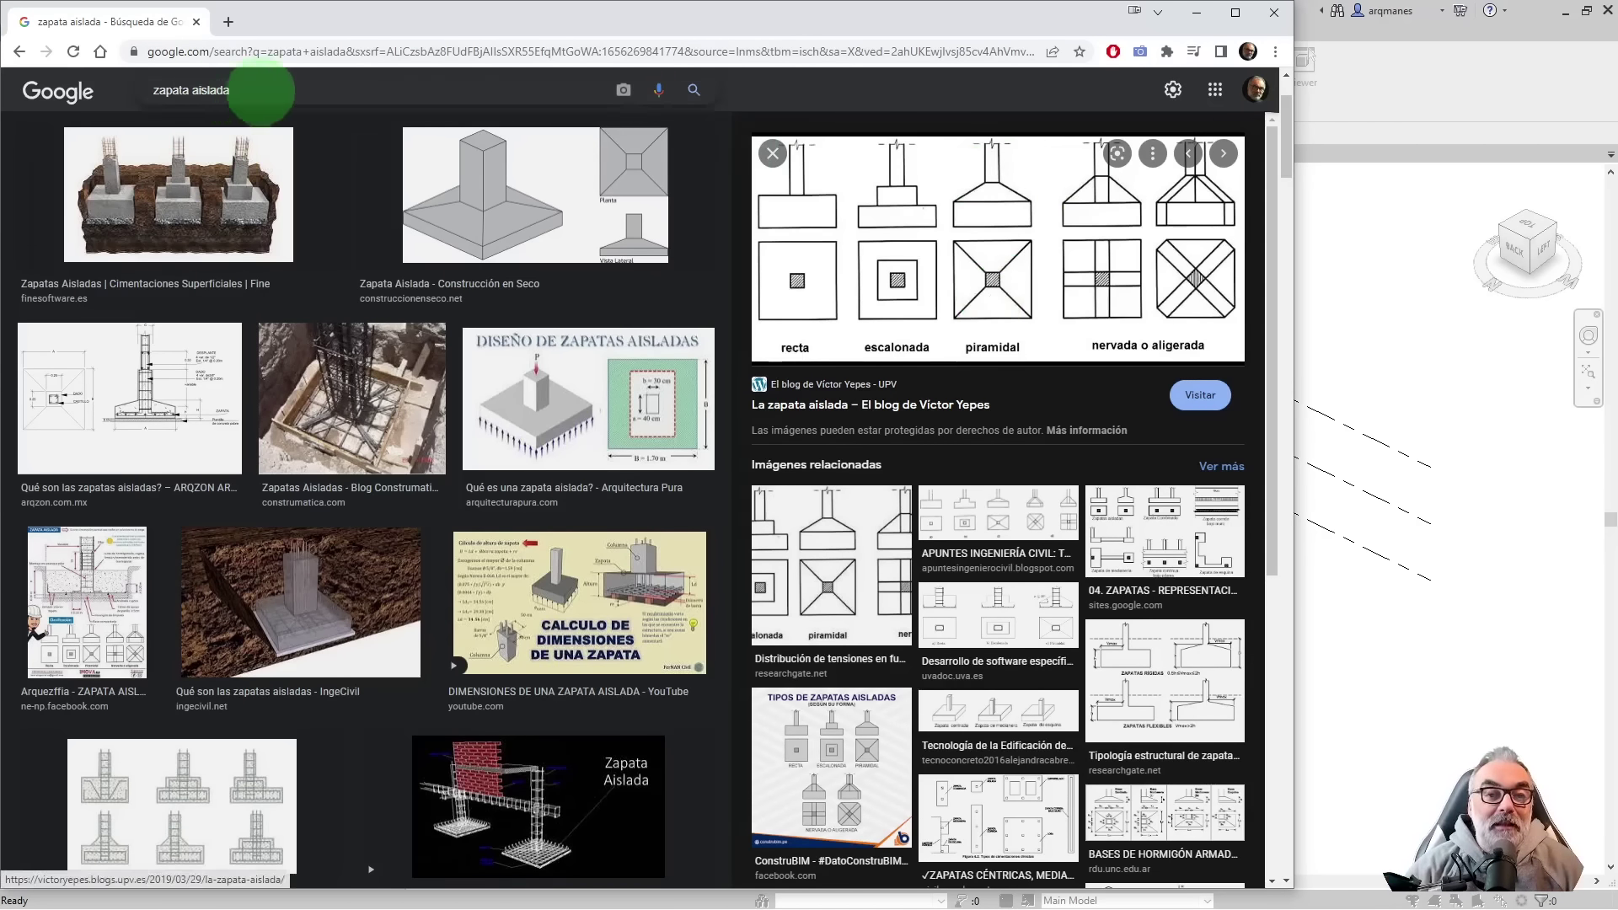
# - Change the image search from 'zapata aislada' to 'zapata piramidal'
pyautogui.click(262, 90)
pyautogui.press('BackSpace')
pyautogui.press('BackSpace')
pyautogui.press('BackSpace')
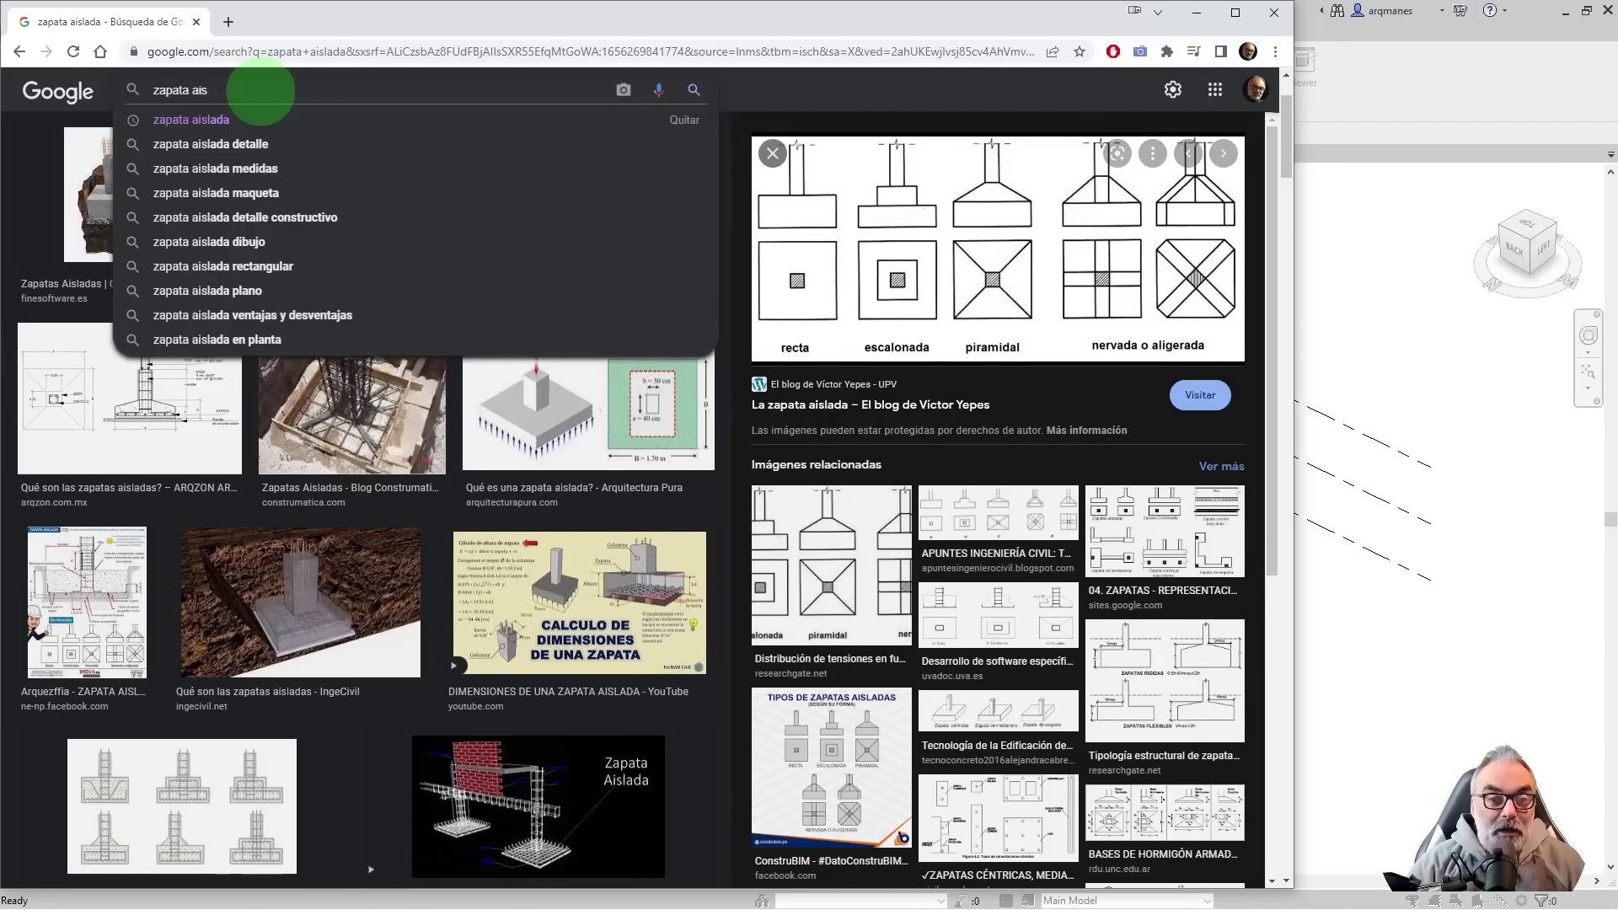
pyautogui.press('BackSpace')
pyautogui.press('BackSpace')
pyautogui.press('BackSpace')
pyautogui.write('piram')
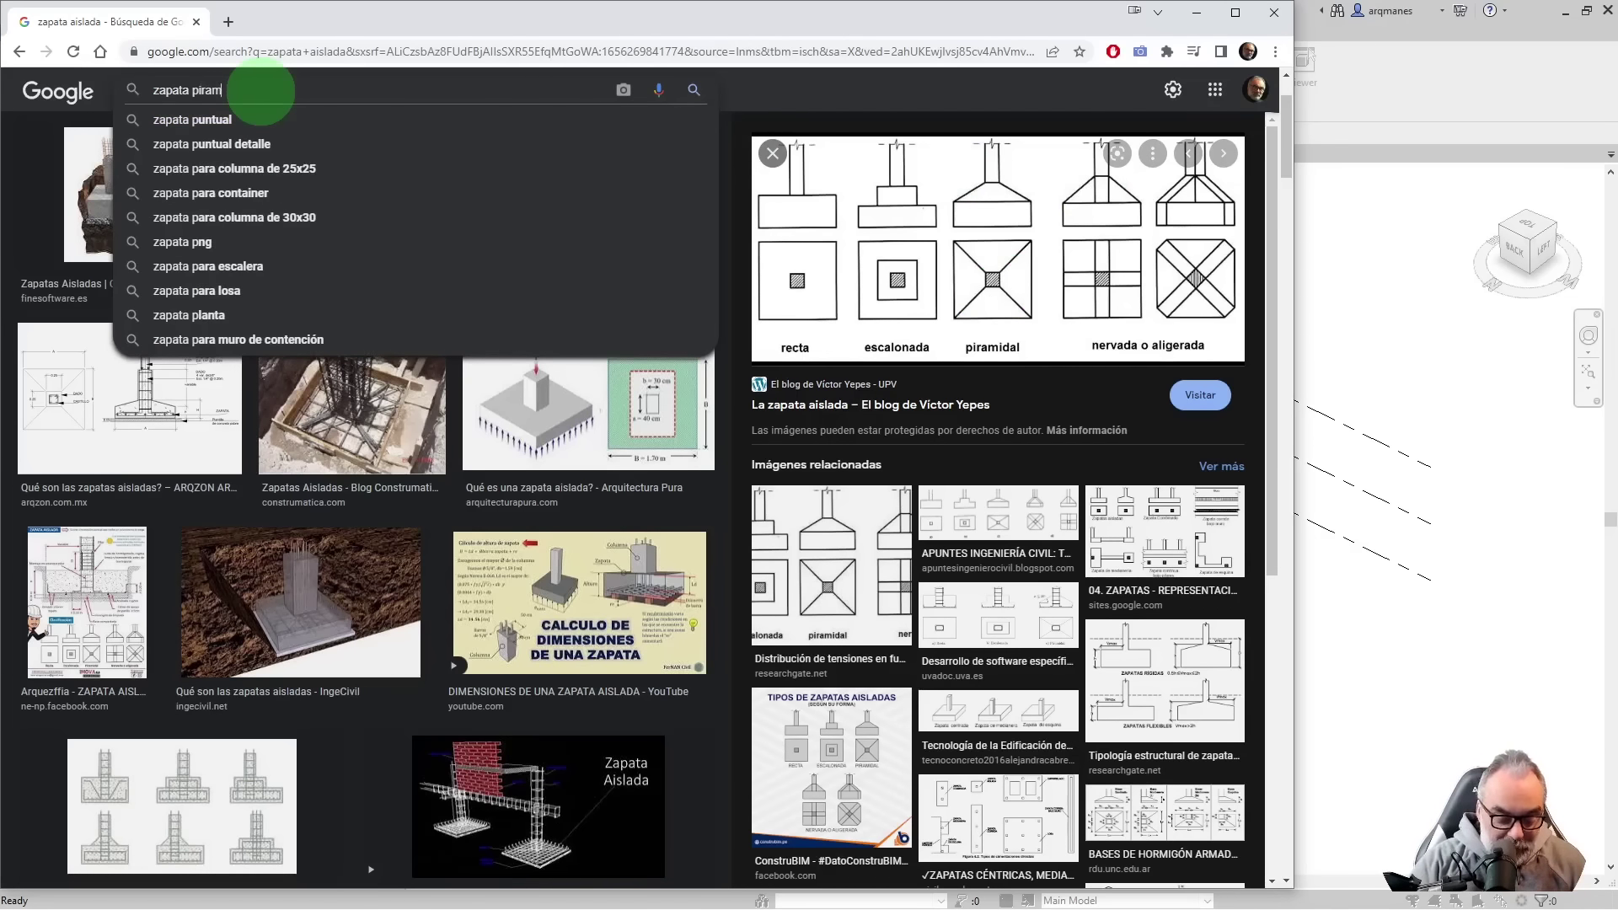
pyautogui.write('idal')
pyautogui.press('Return')
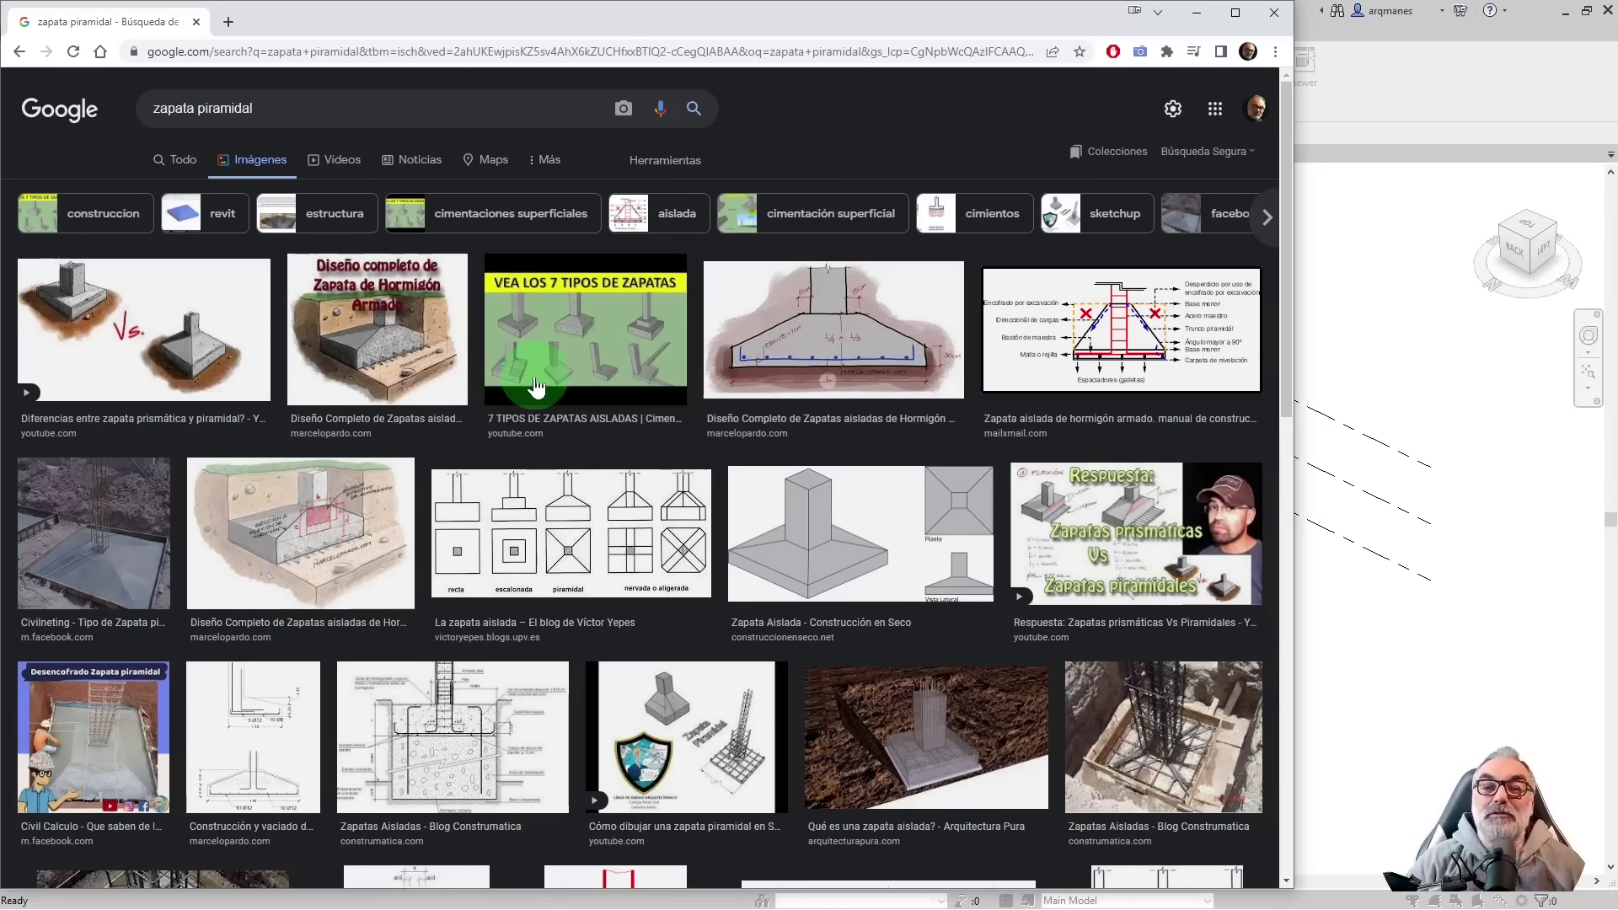
# - Close Chrome to return to the 3D view of the Casa arqmanes-09 model
pyautogui.click(1274, 12)
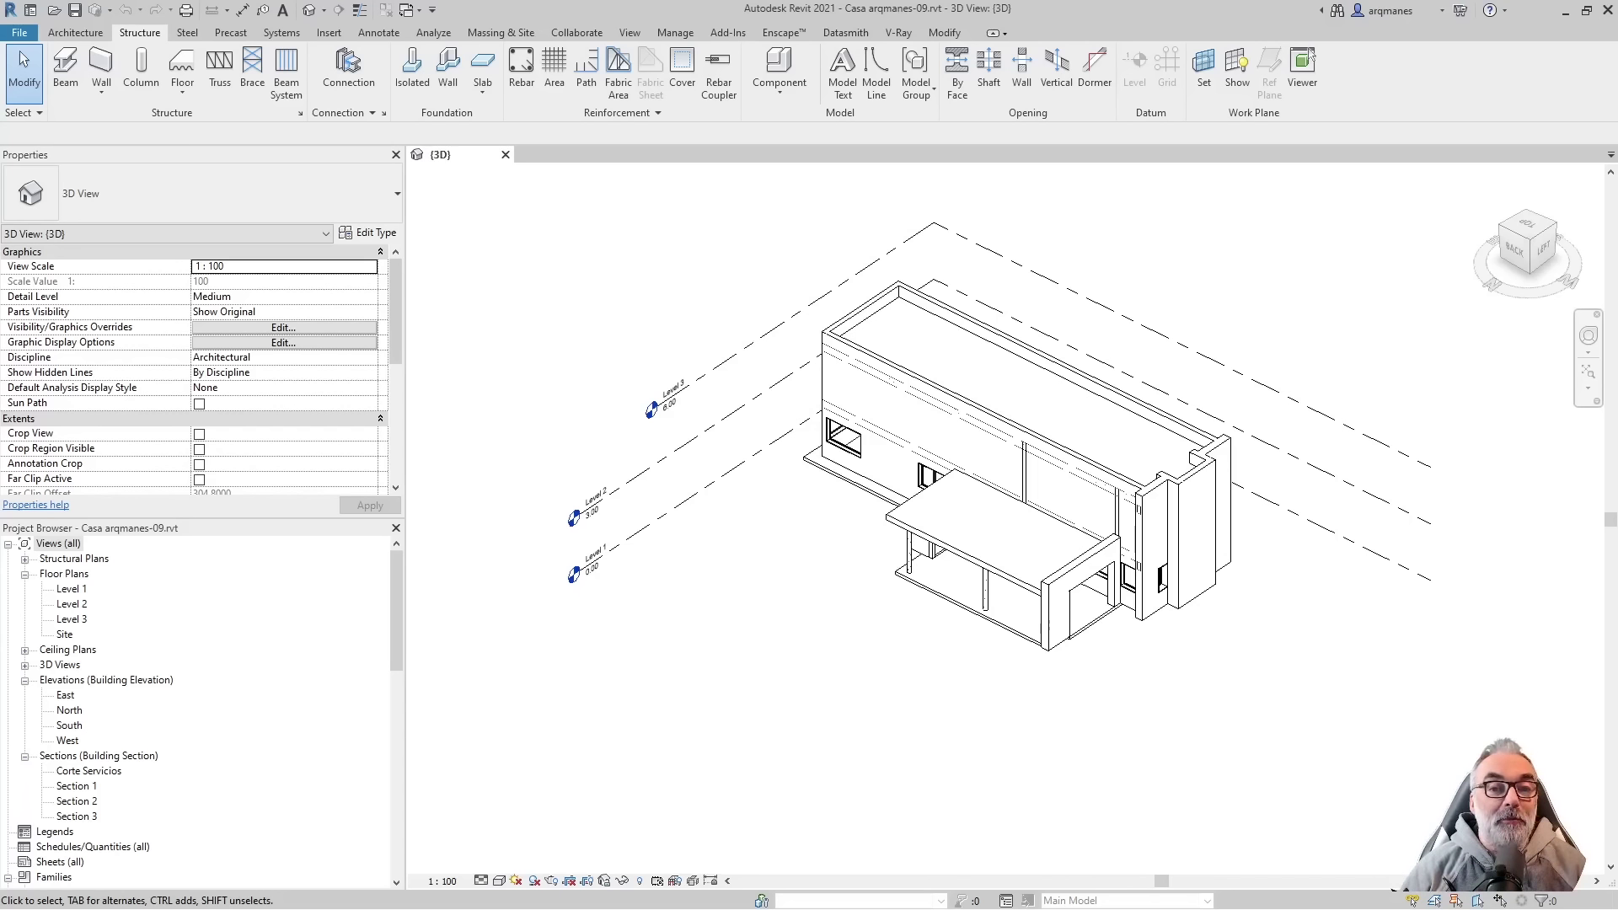
pyautogui.click(412, 71)
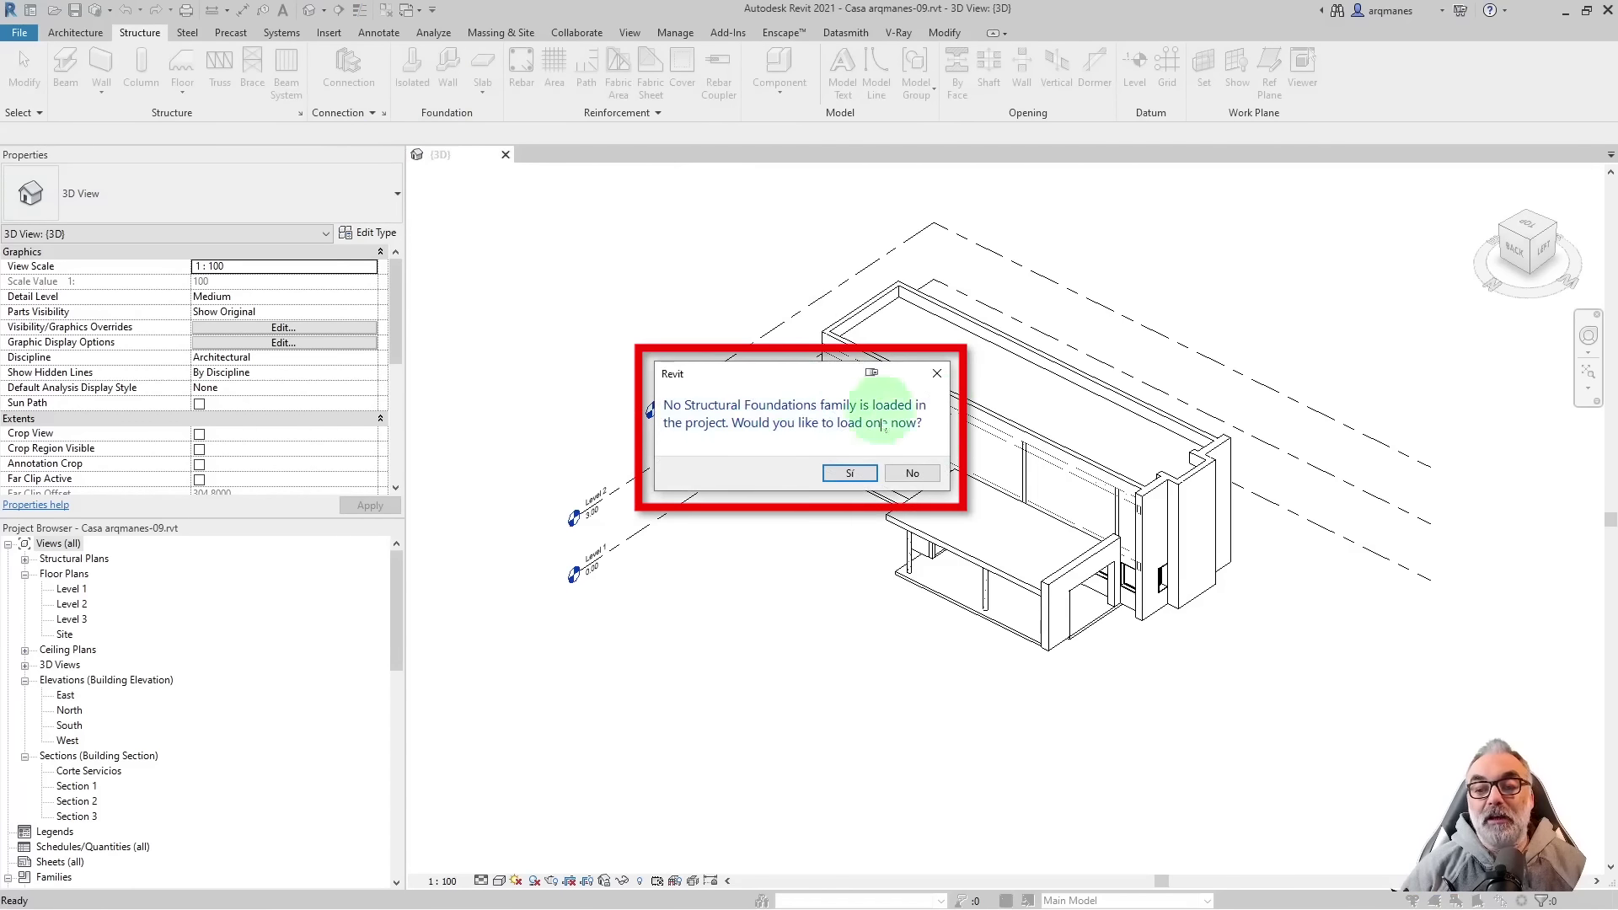
pyautogui.click(839, 482)
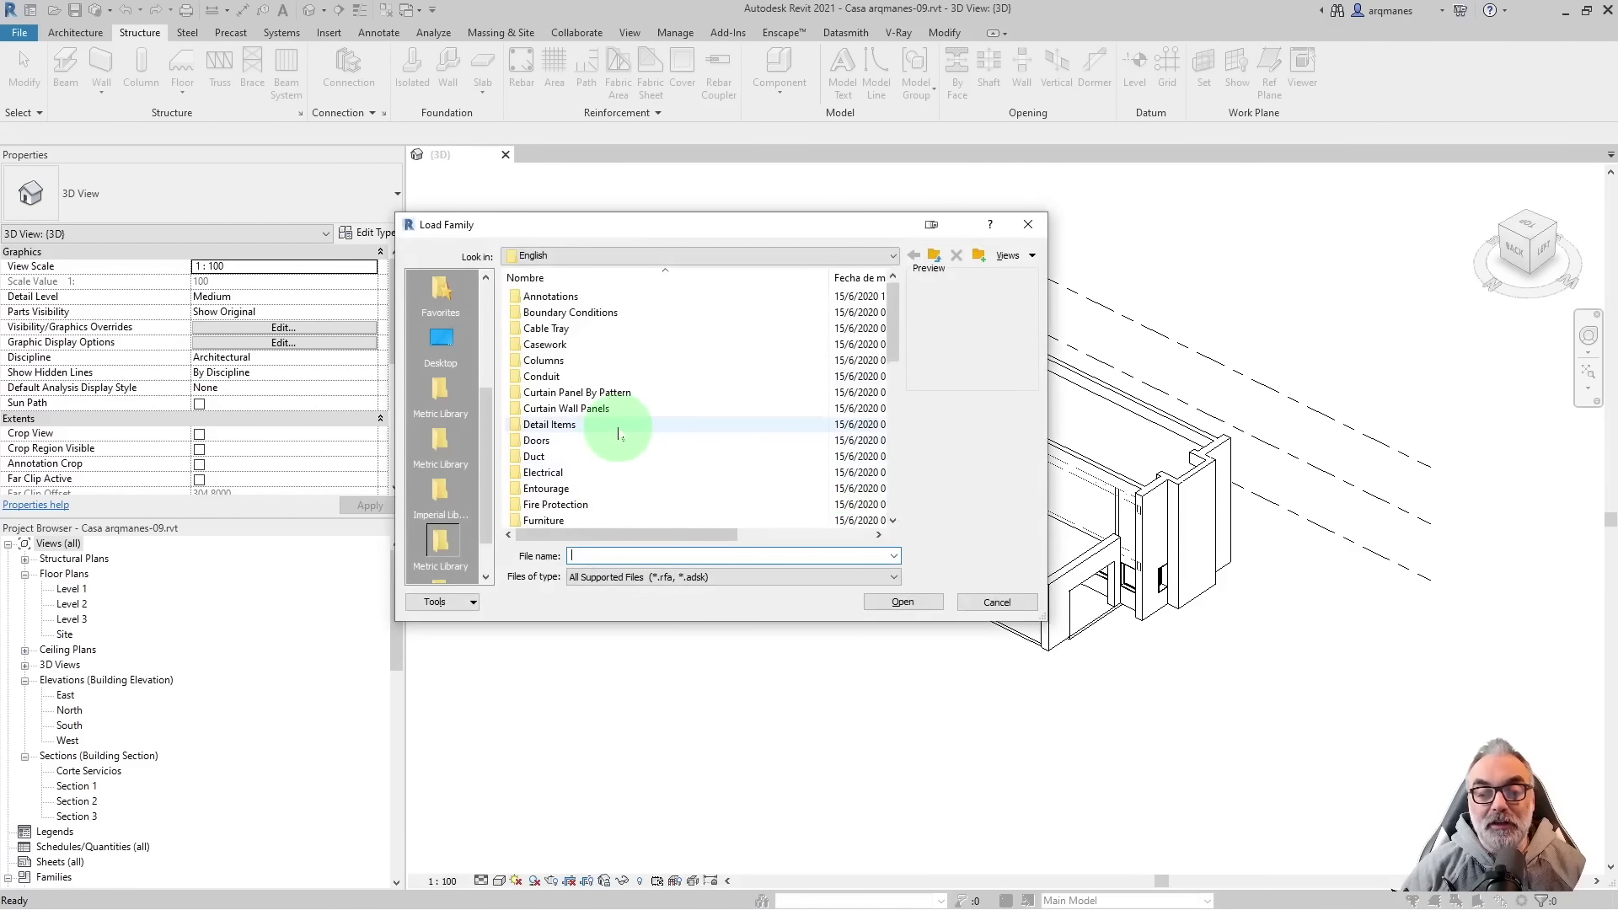
pyautogui.scroll(-5, 620, 434)
pyautogui.scroll(-4, 614, 434)
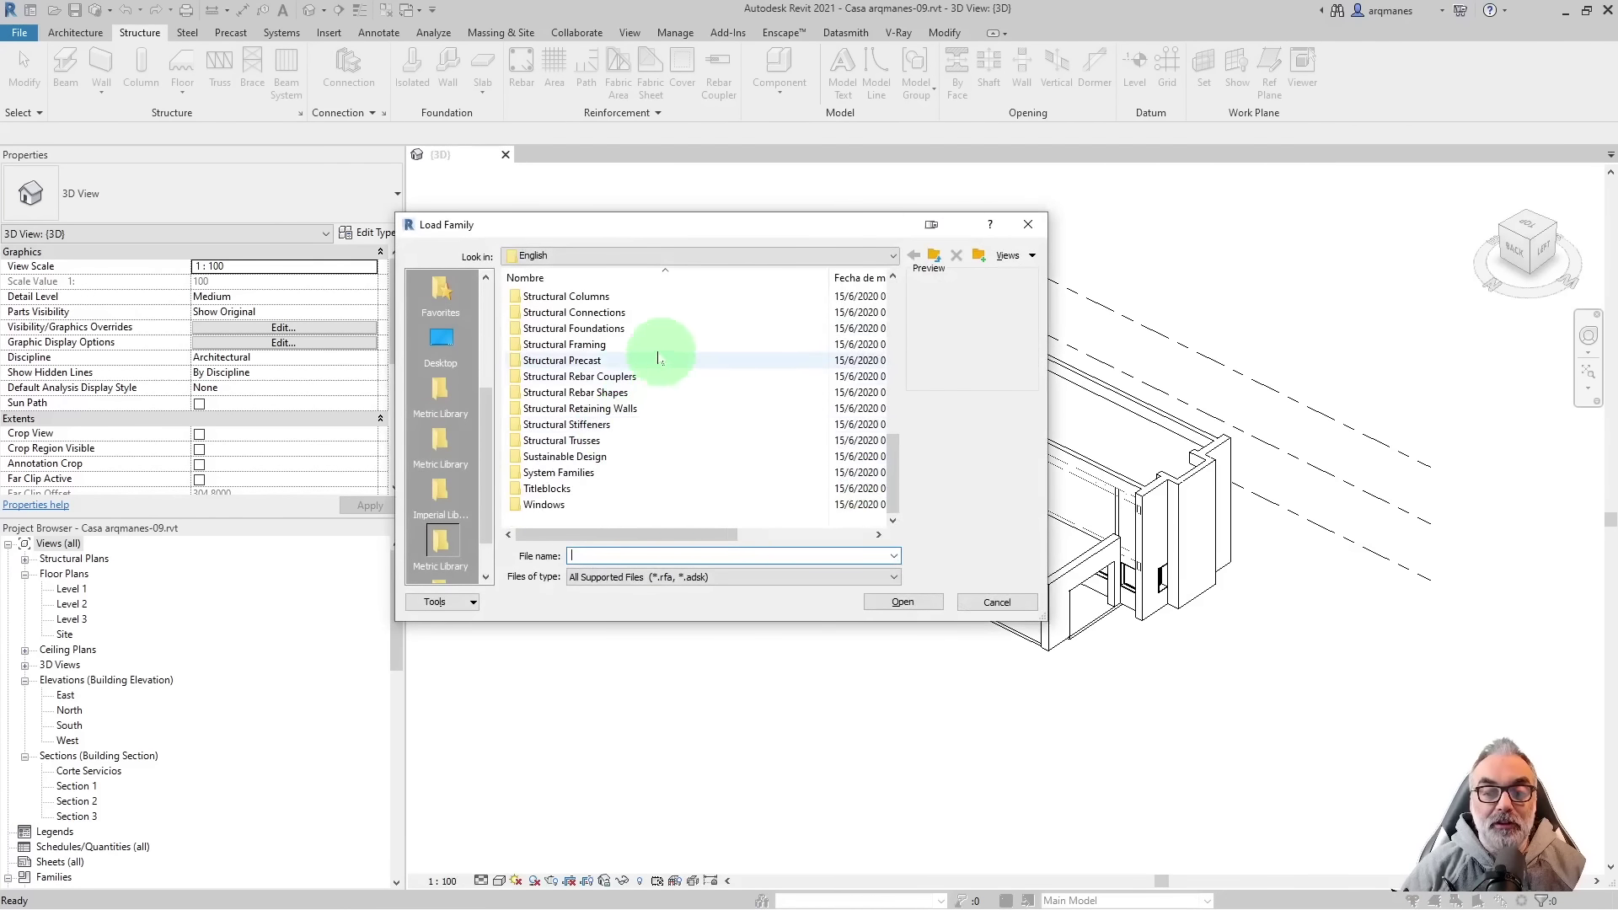
pyautogui.click(574, 330)
pyautogui.doubleClick(574, 331)
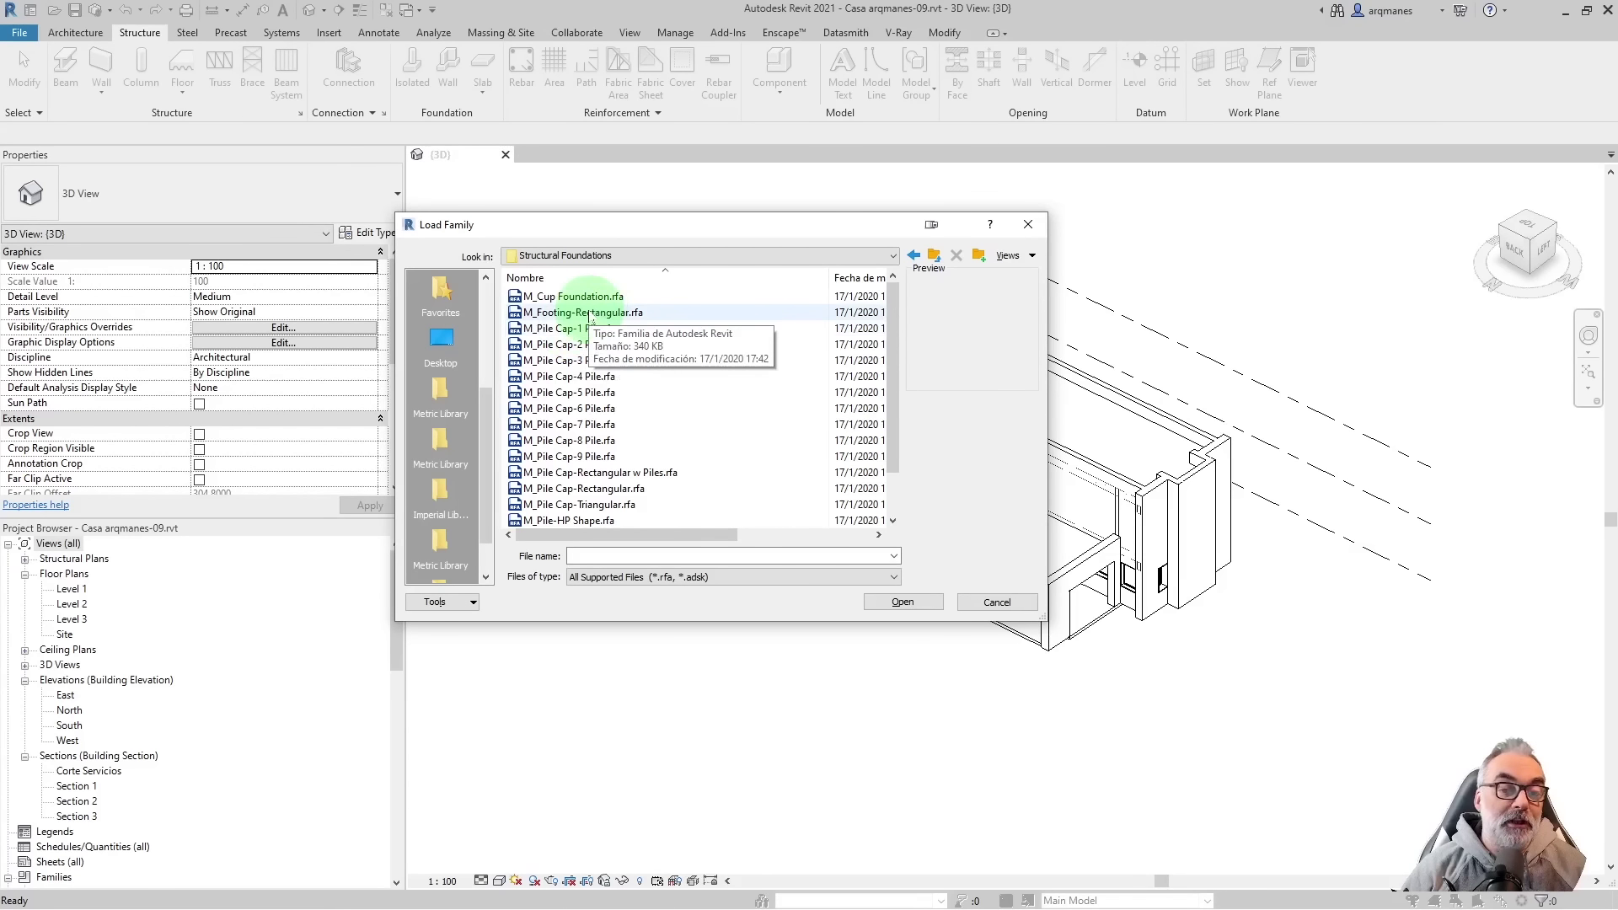
pyautogui.click(590, 313)
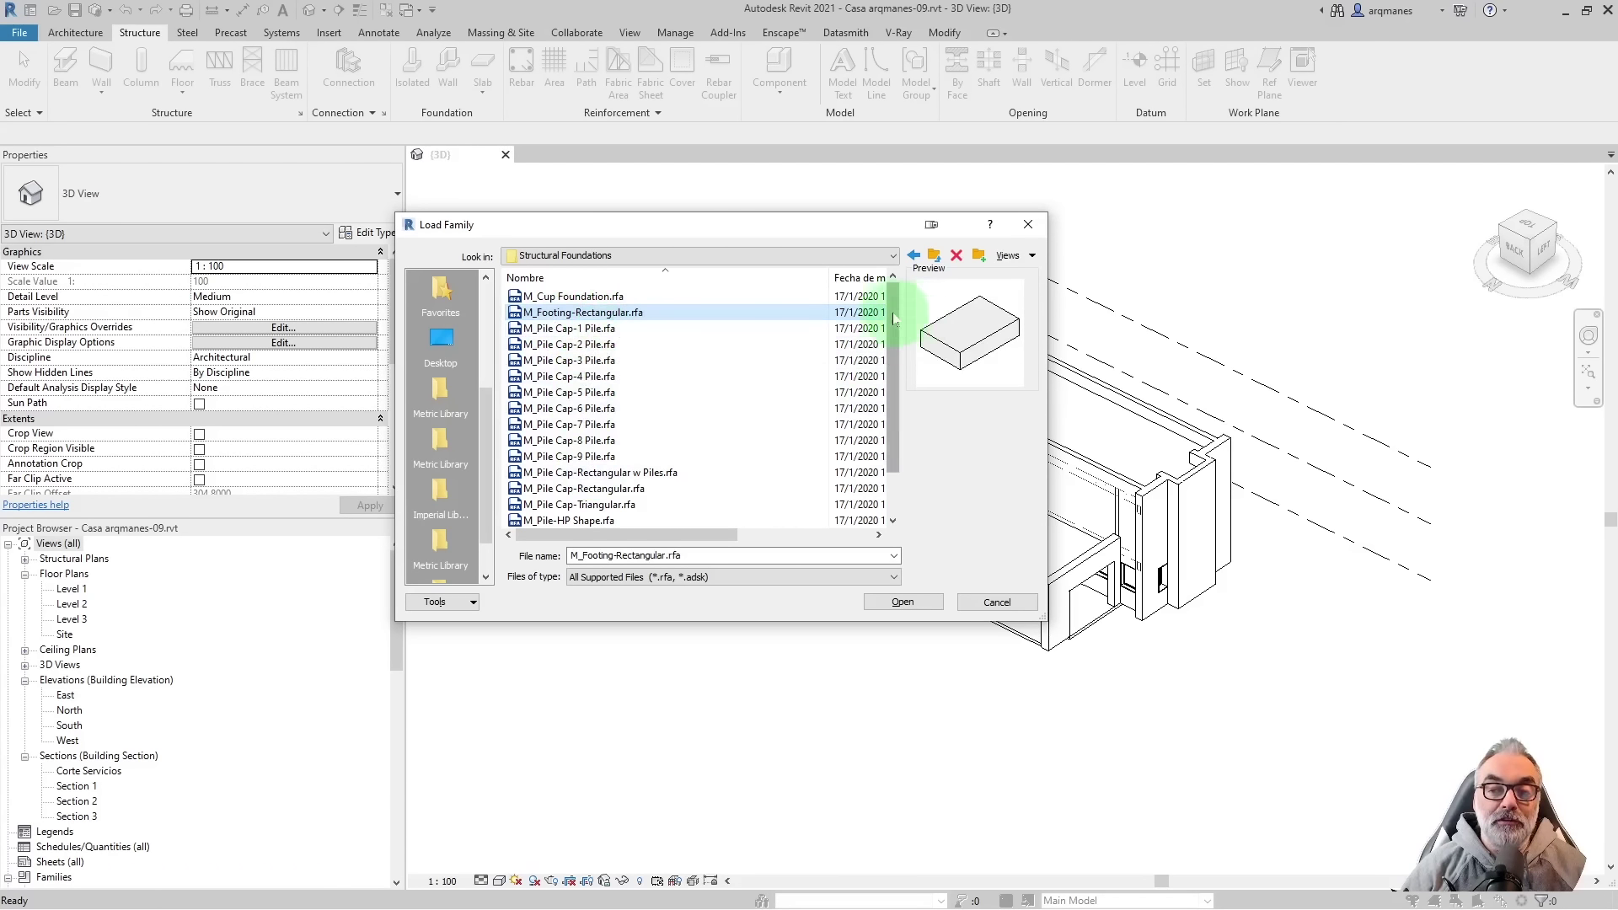
pyautogui.moveTo(894, 318); pyautogui.dragTo(895, 350)
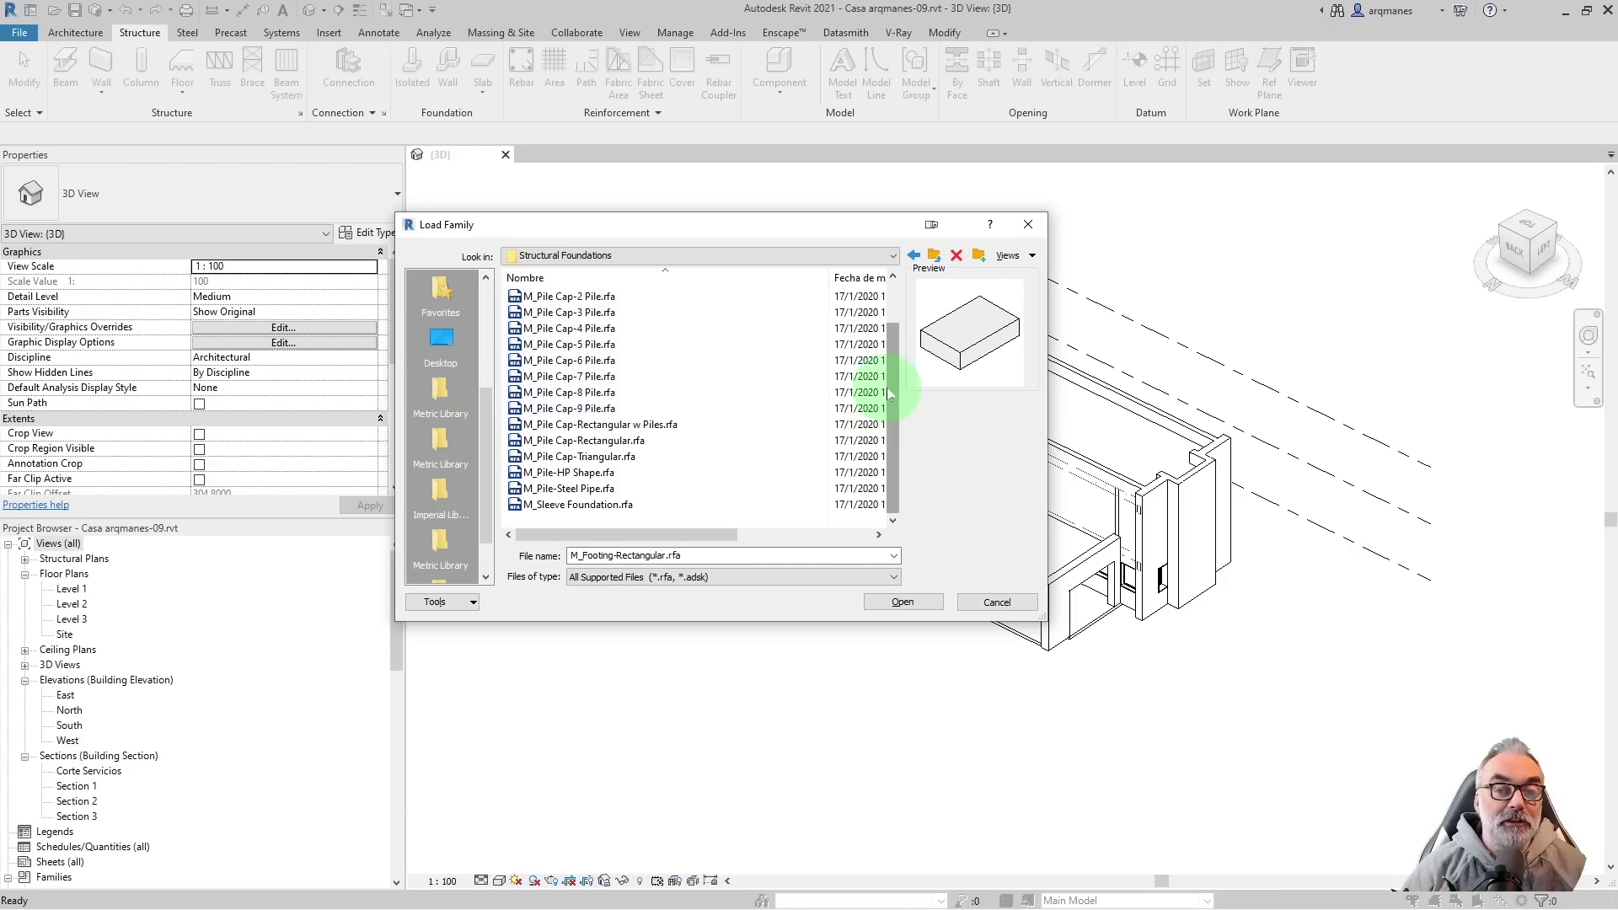
pyautogui.click(601, 426)
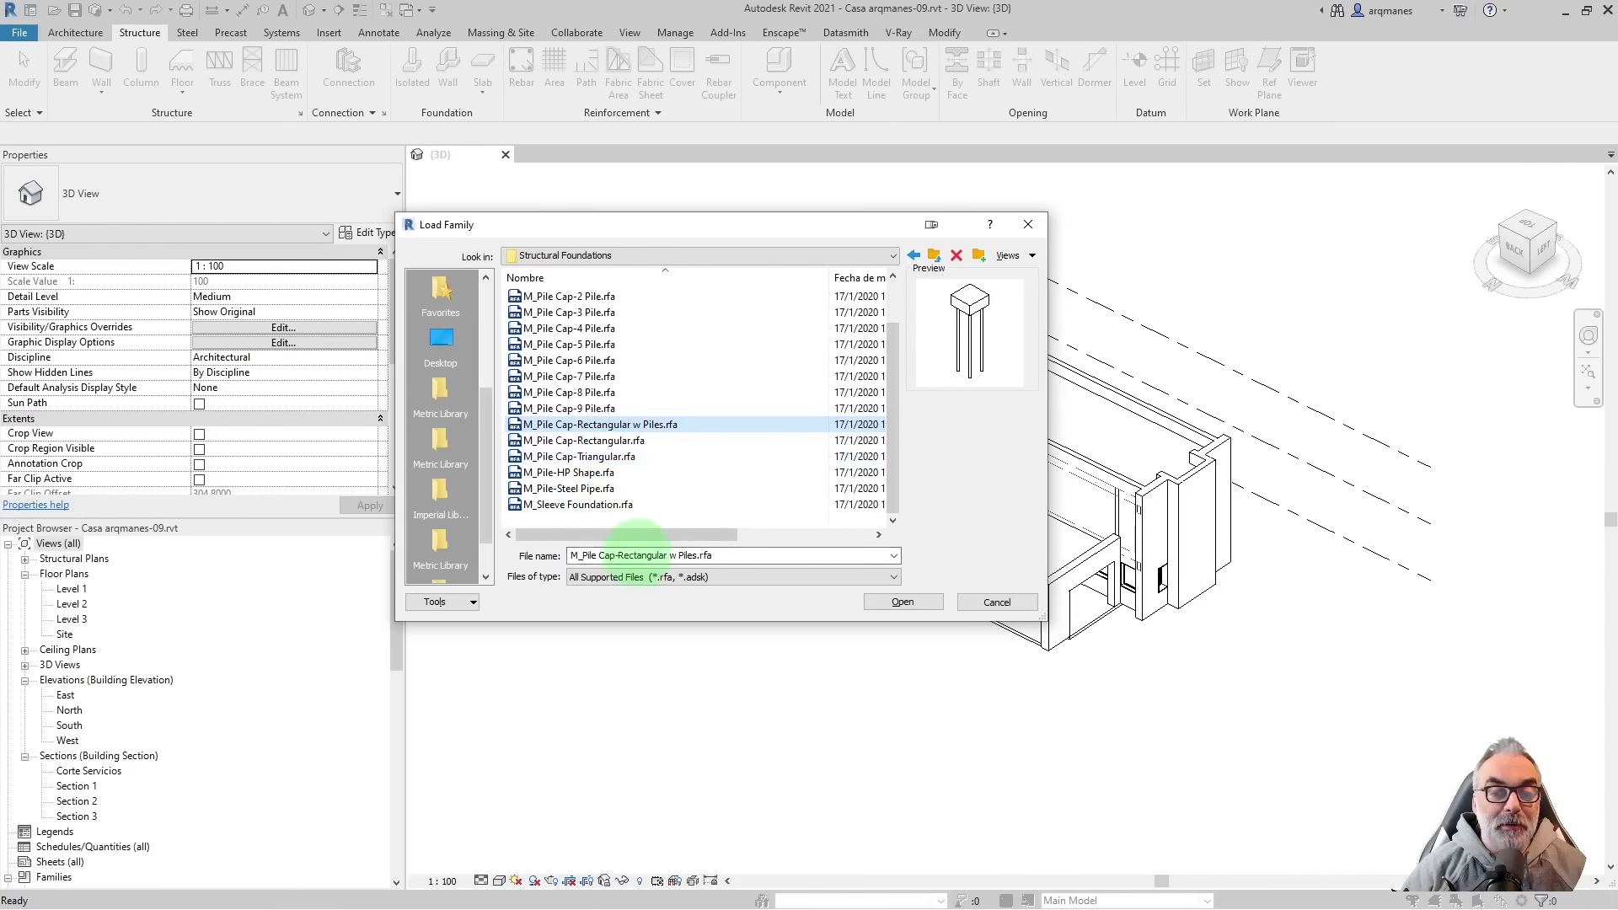
pyautogui.click(598, 504)
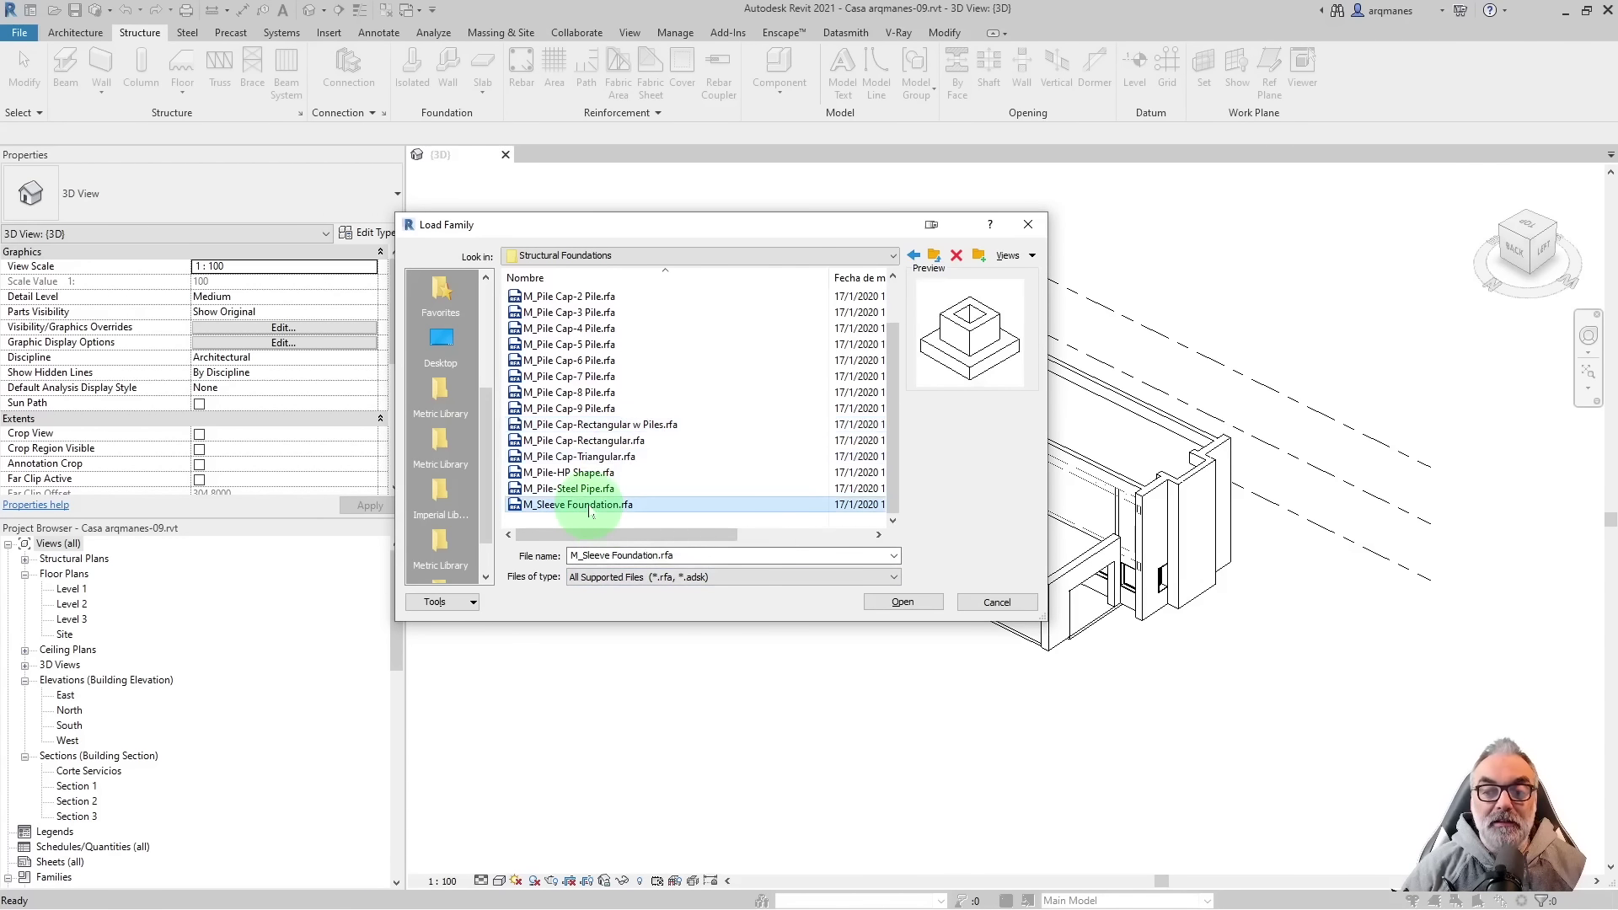
pyautogui.scroll(1, 632, 493)
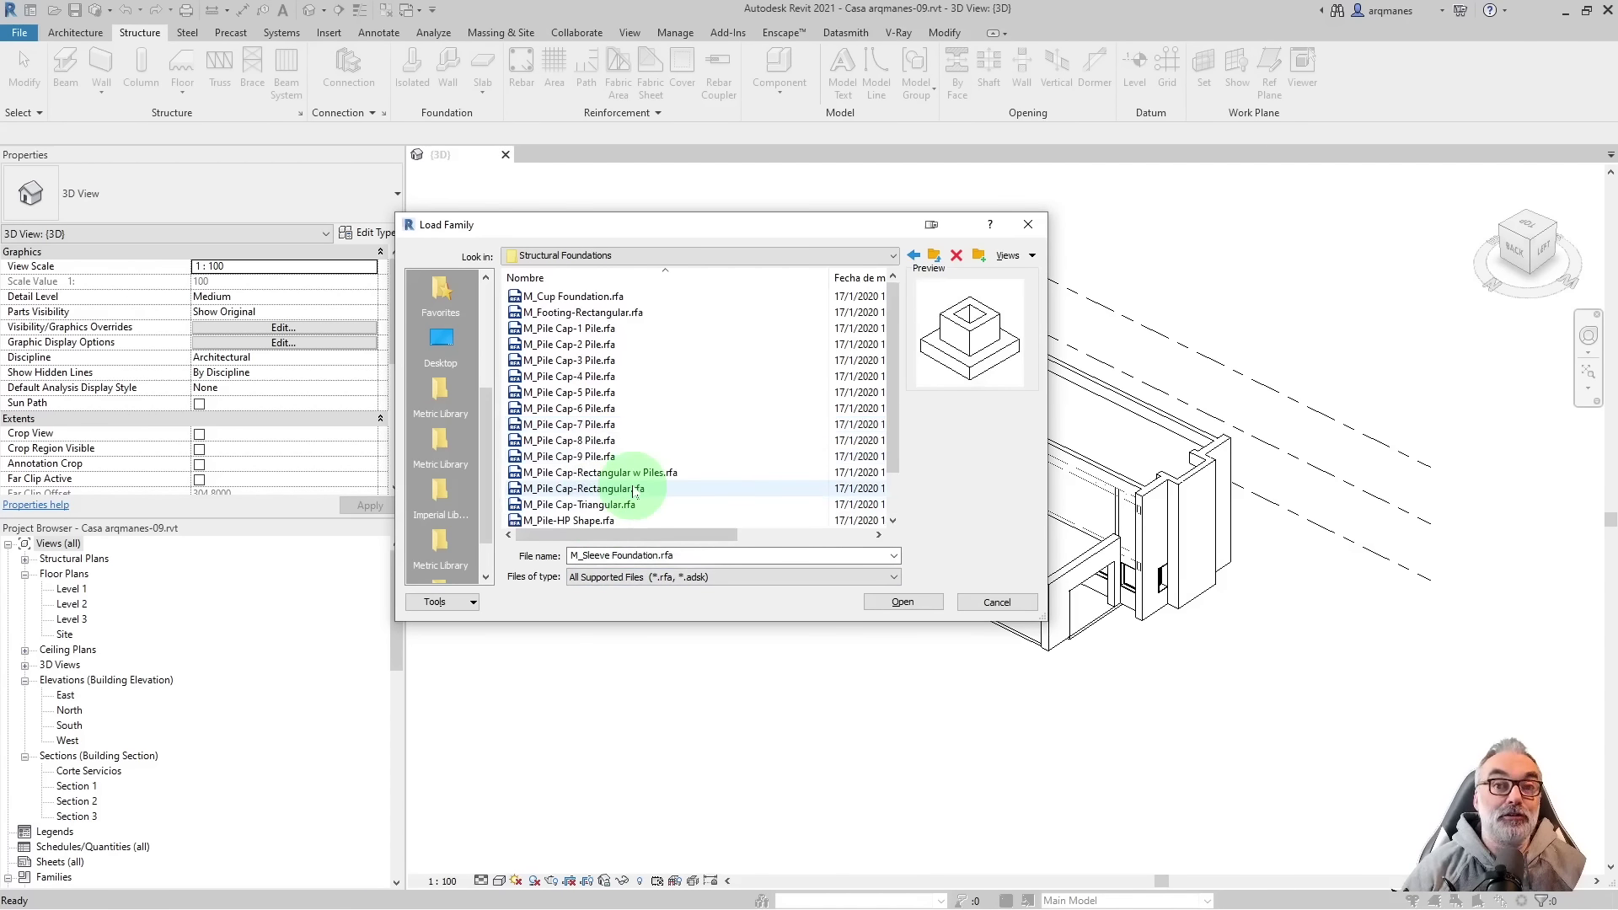
pyautogui.click(1017, 608)
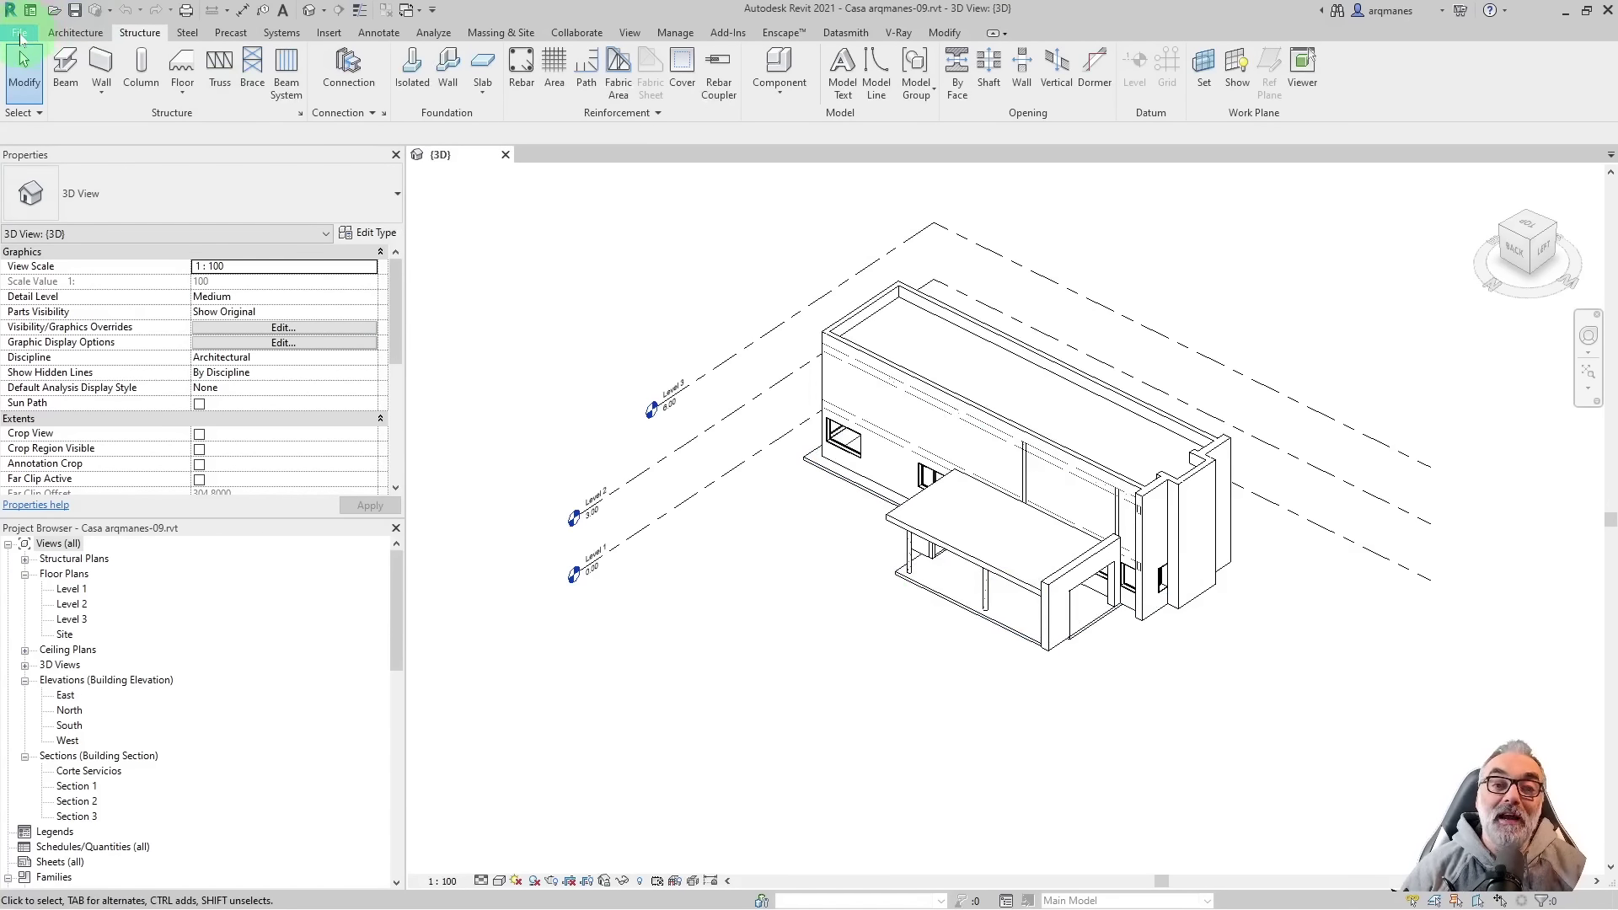
# - Go to Revit's Home screen listing recent models and families
pyautogui.click(21, 33)
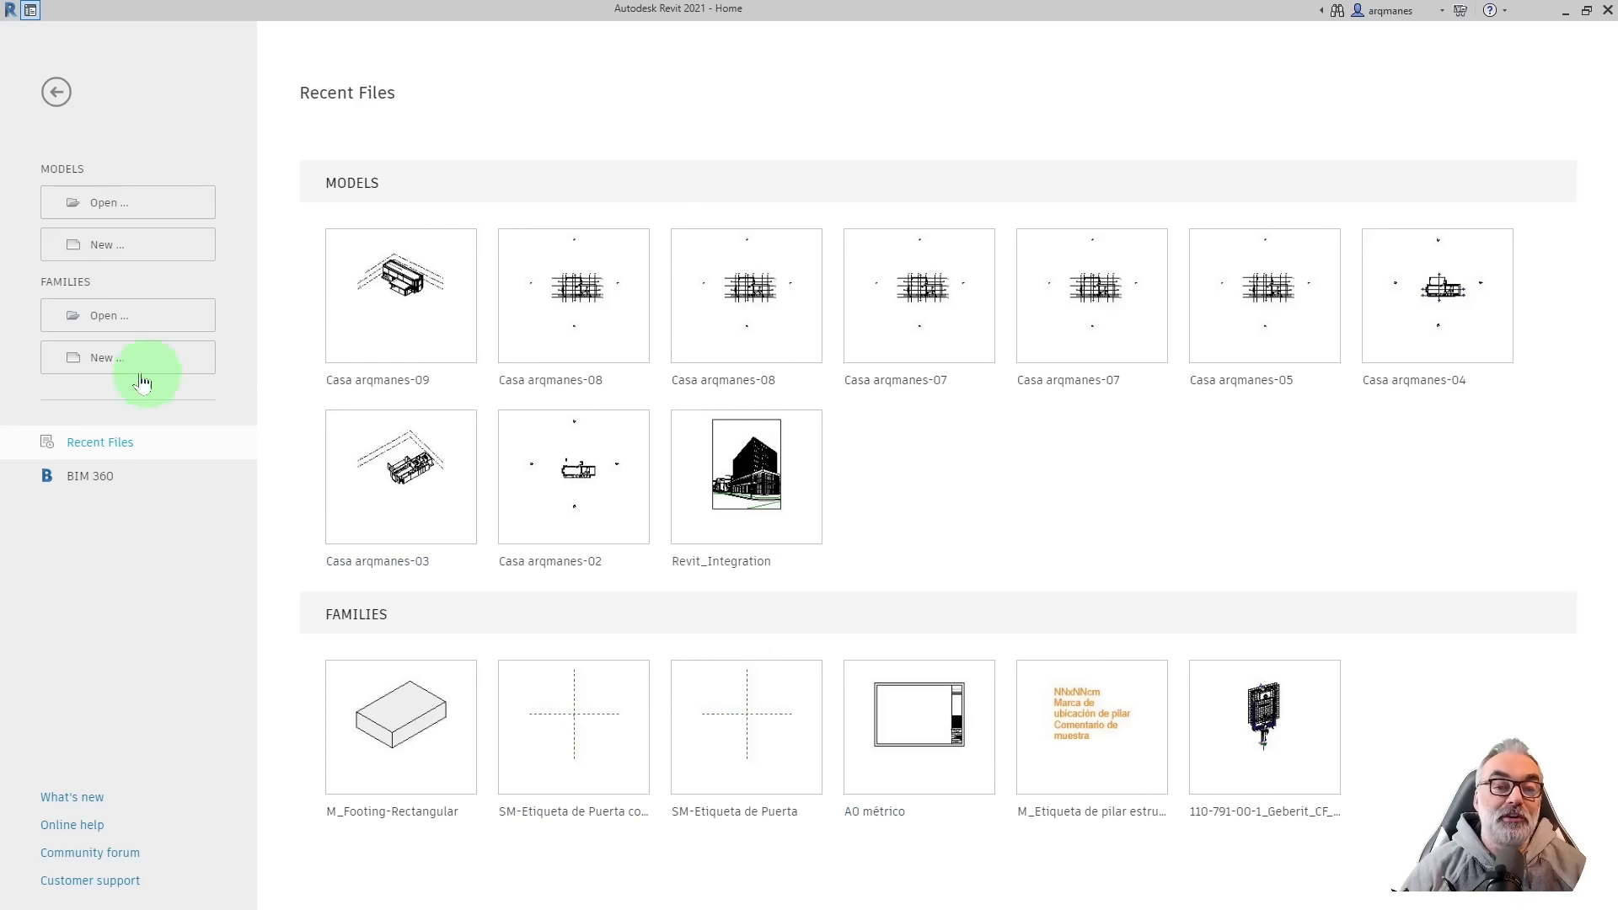
# - Begin a new family with English Metric Structural Foundation.rft, then return to the language folders
pyautogui.click(105, 361)
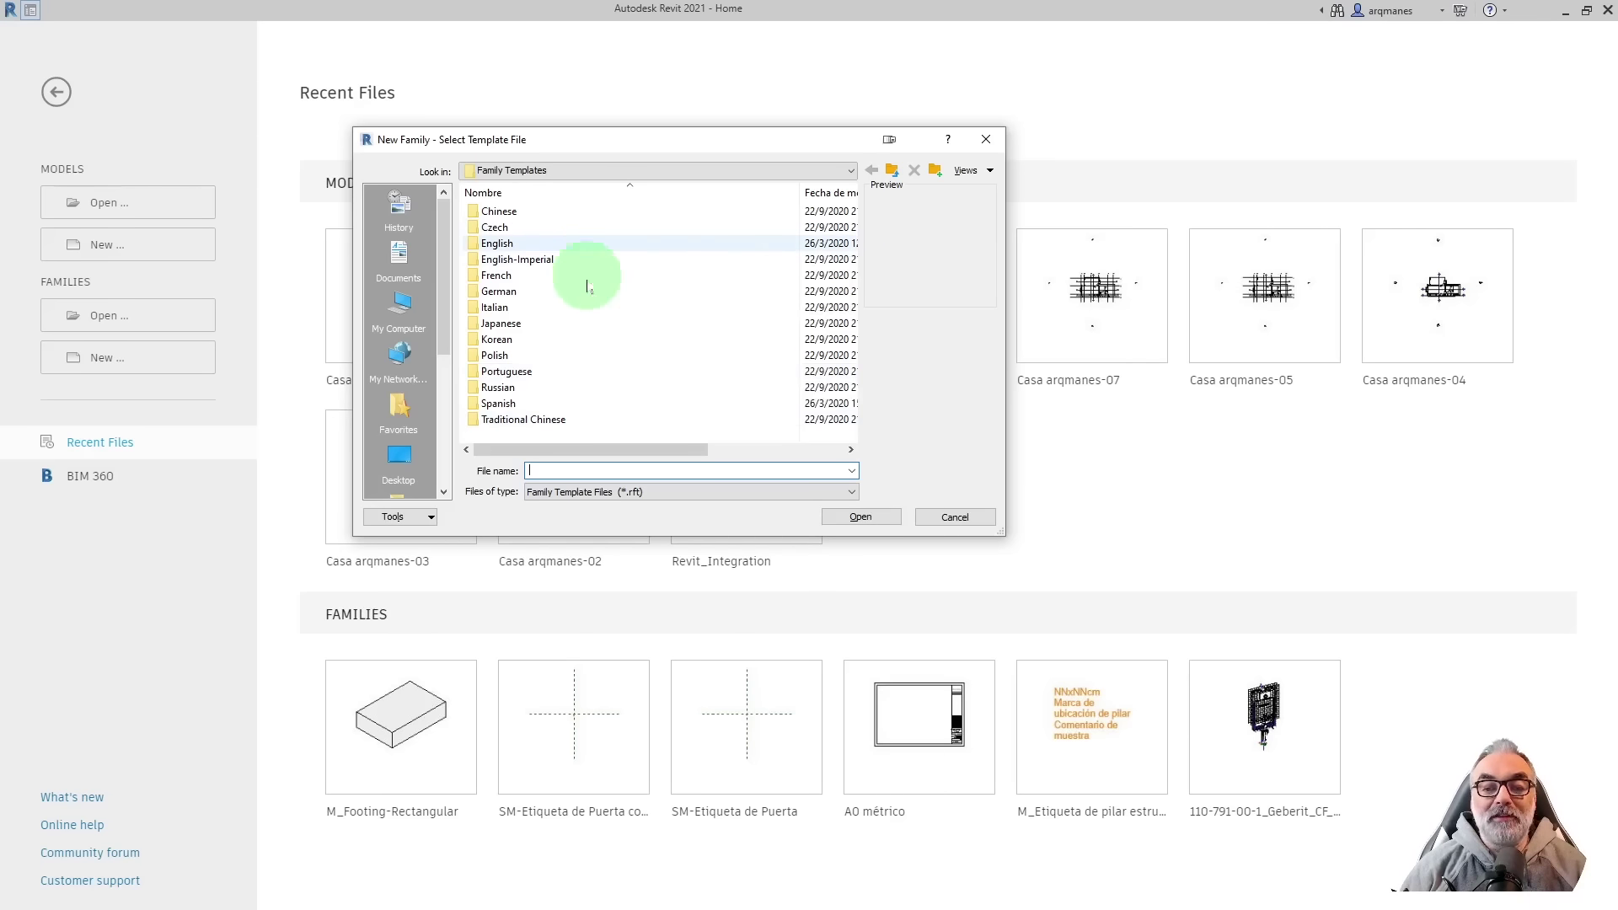
pyautogui.doubleClick(520, 245)
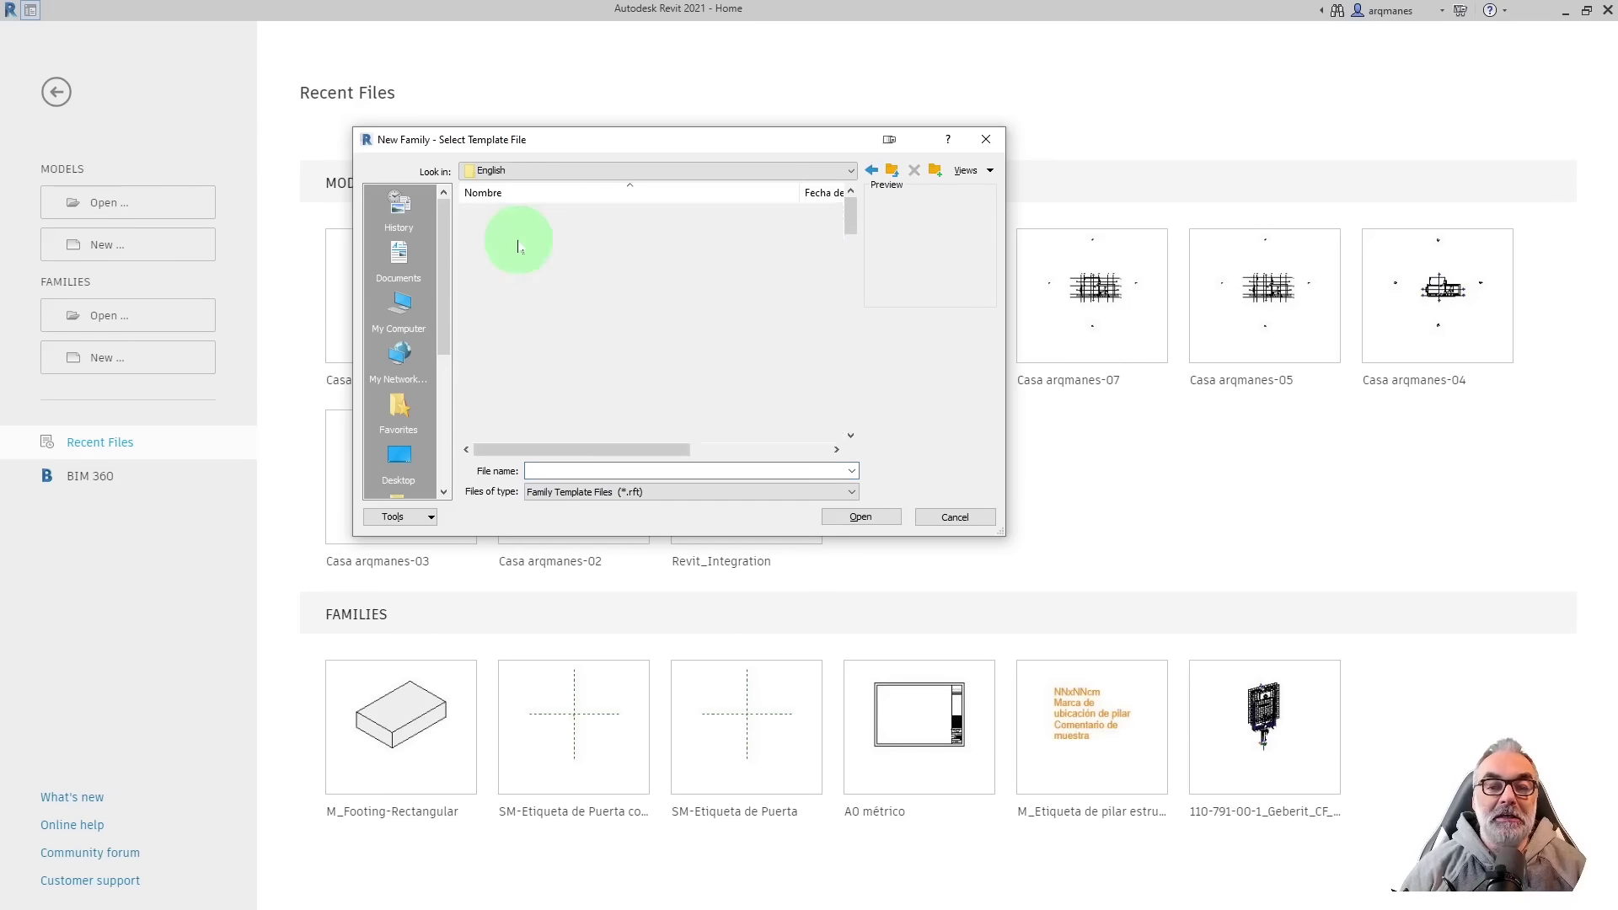
pyautogui.scroll(-5, 540, 320)
pyautogui.scroll(-3, 565, 337)
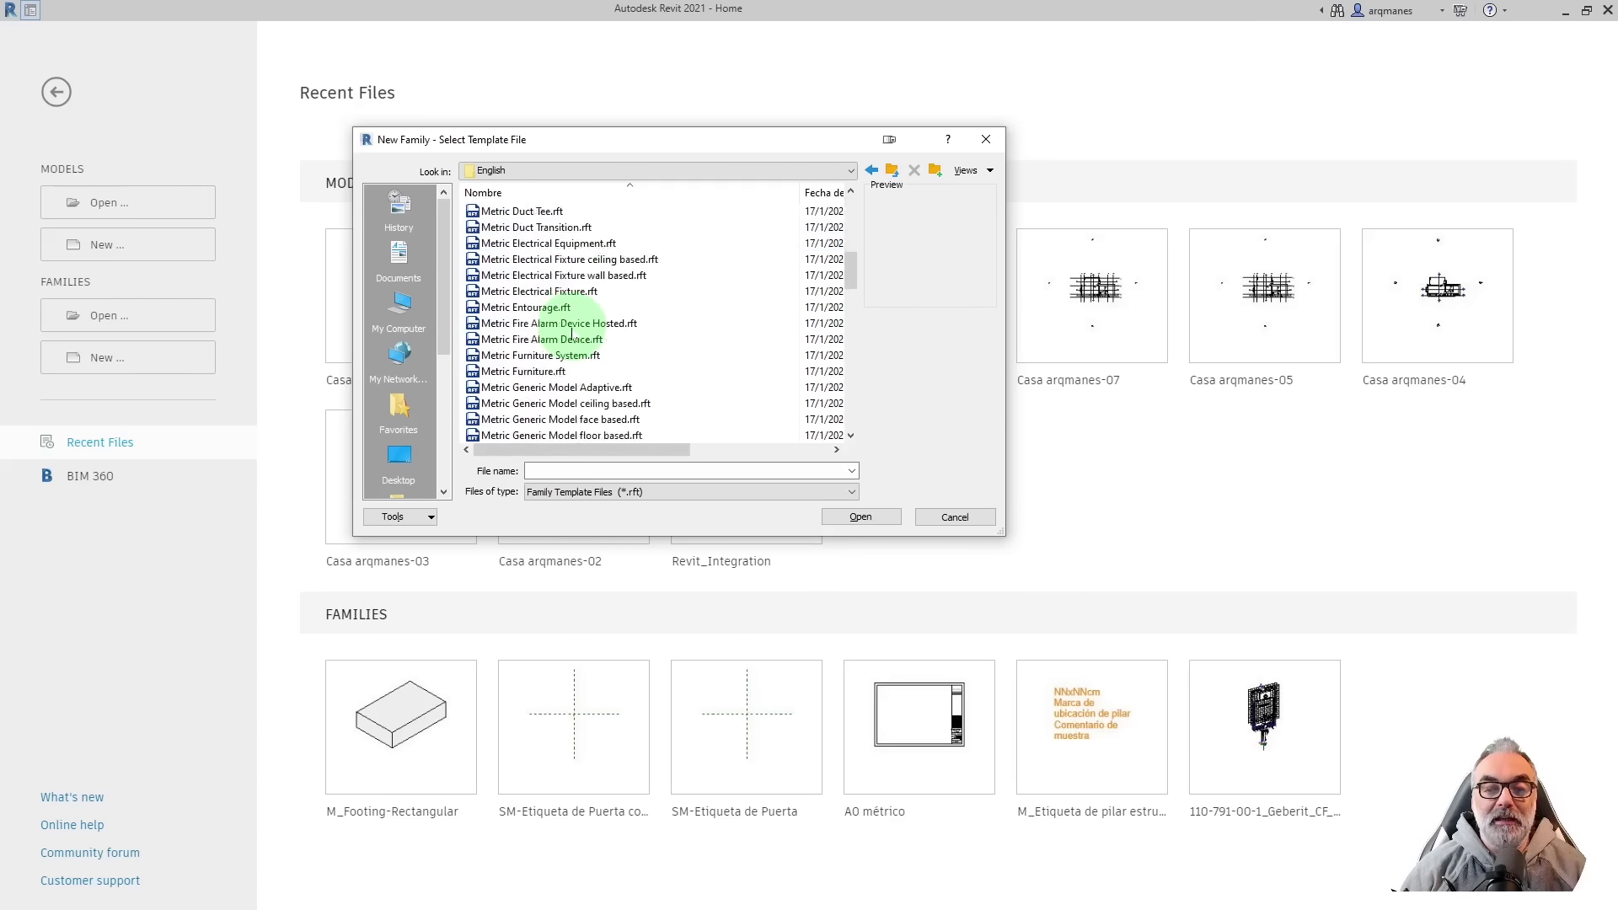
pyautogui.scroll(-2, 556, 341)
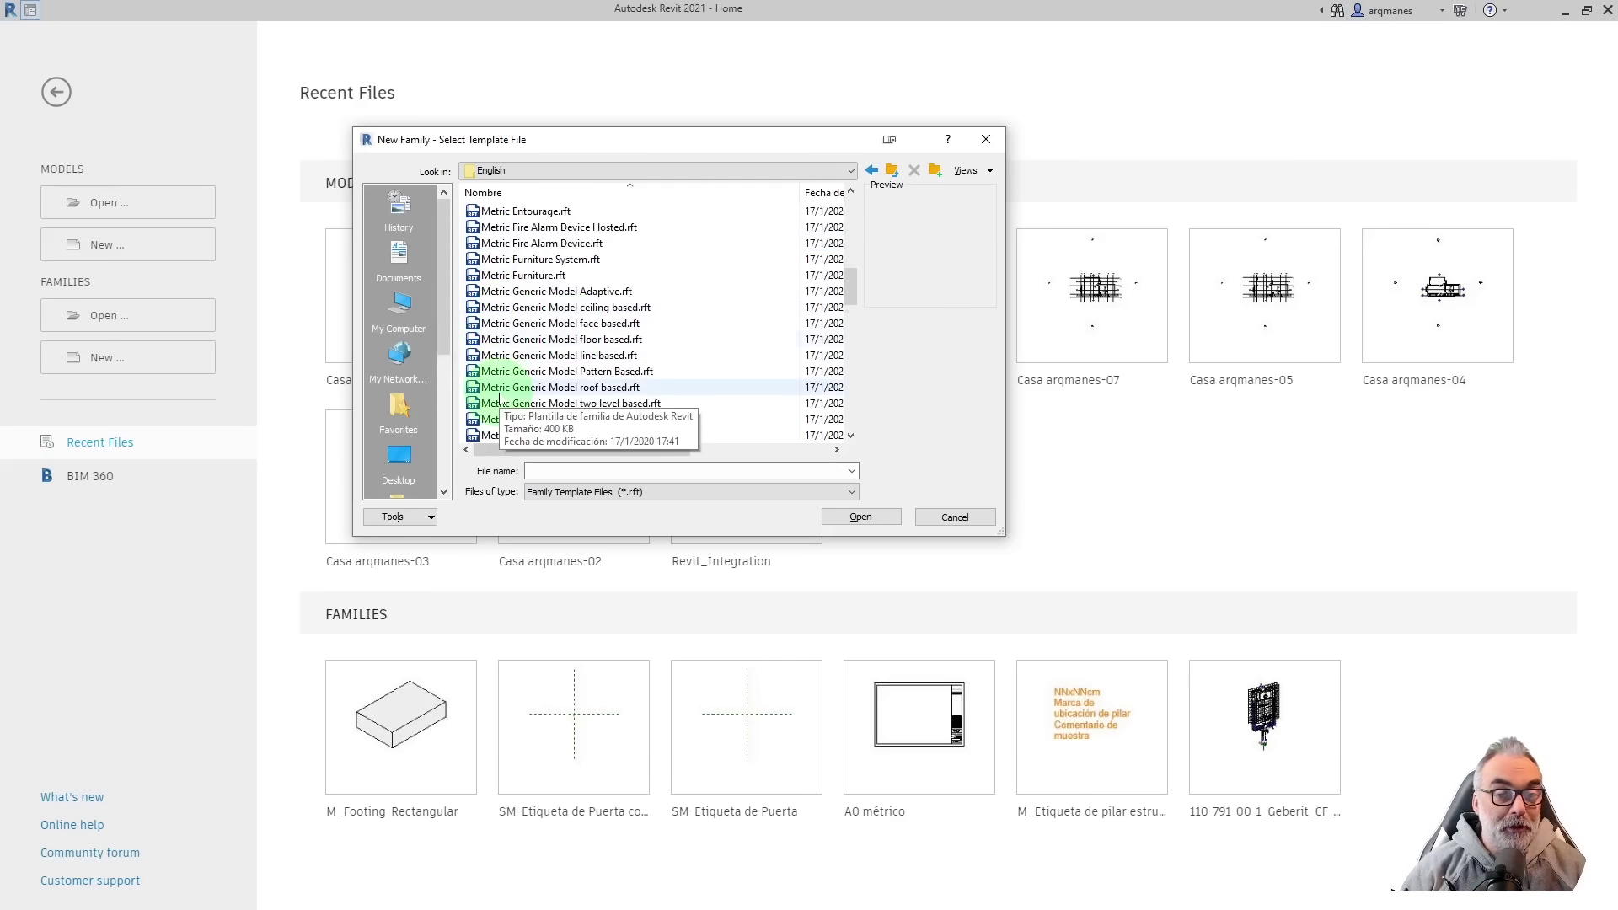
pyautogui.scroll(-5, 500, 398)
pyautogui.scroll(-5, 500, 400)
pyautogui.scroll(-3, 500, 400)
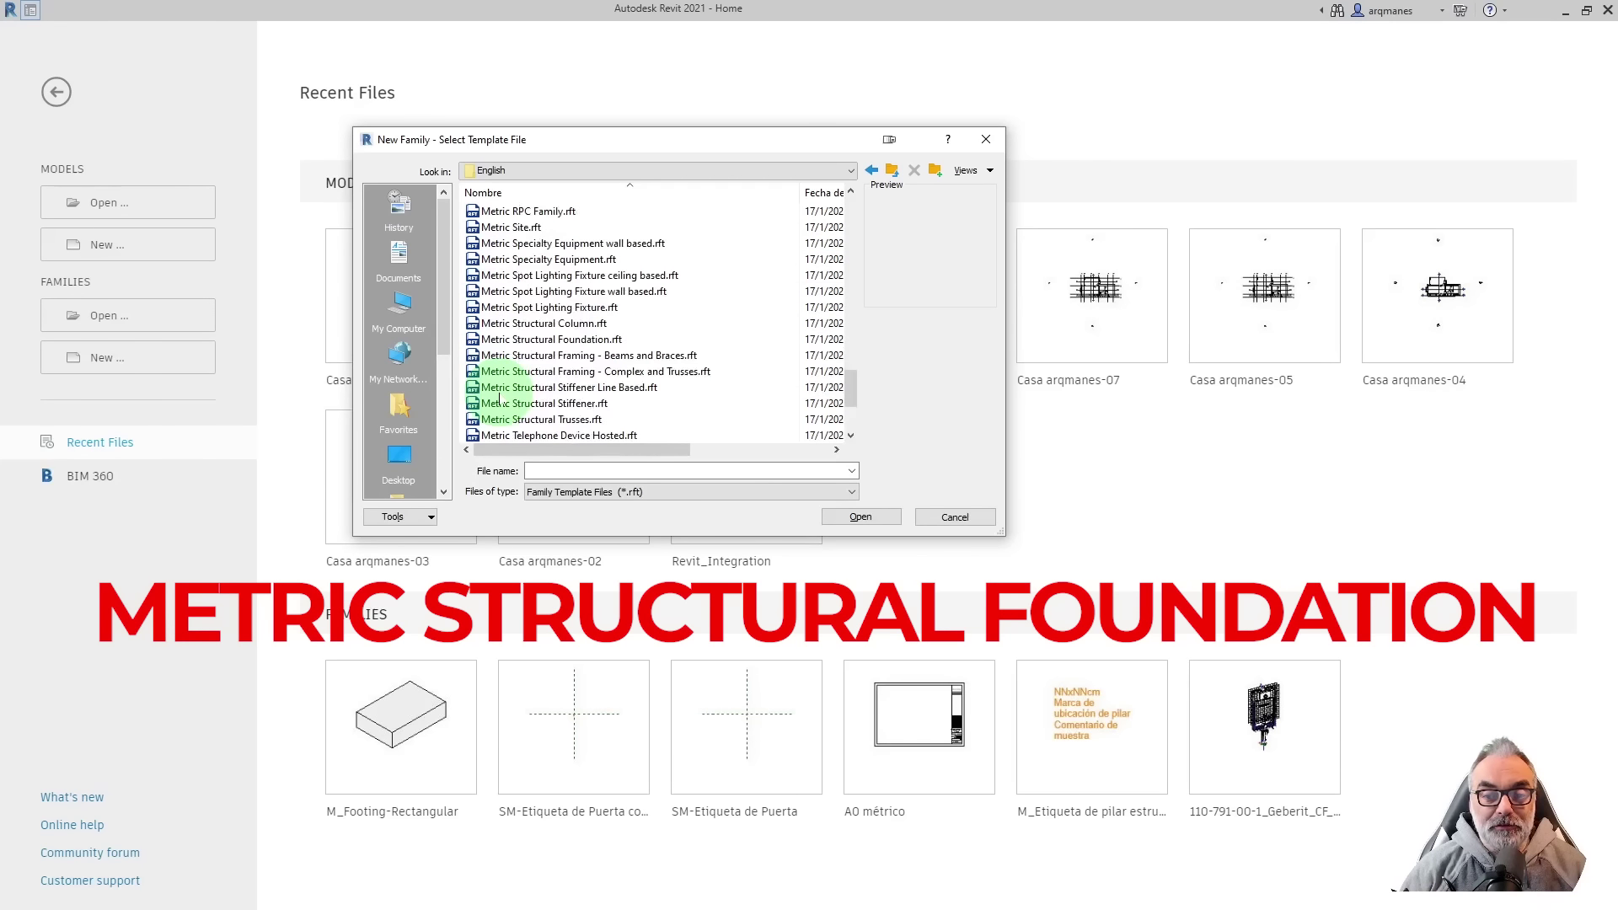
pyautogui.click(558, 340)
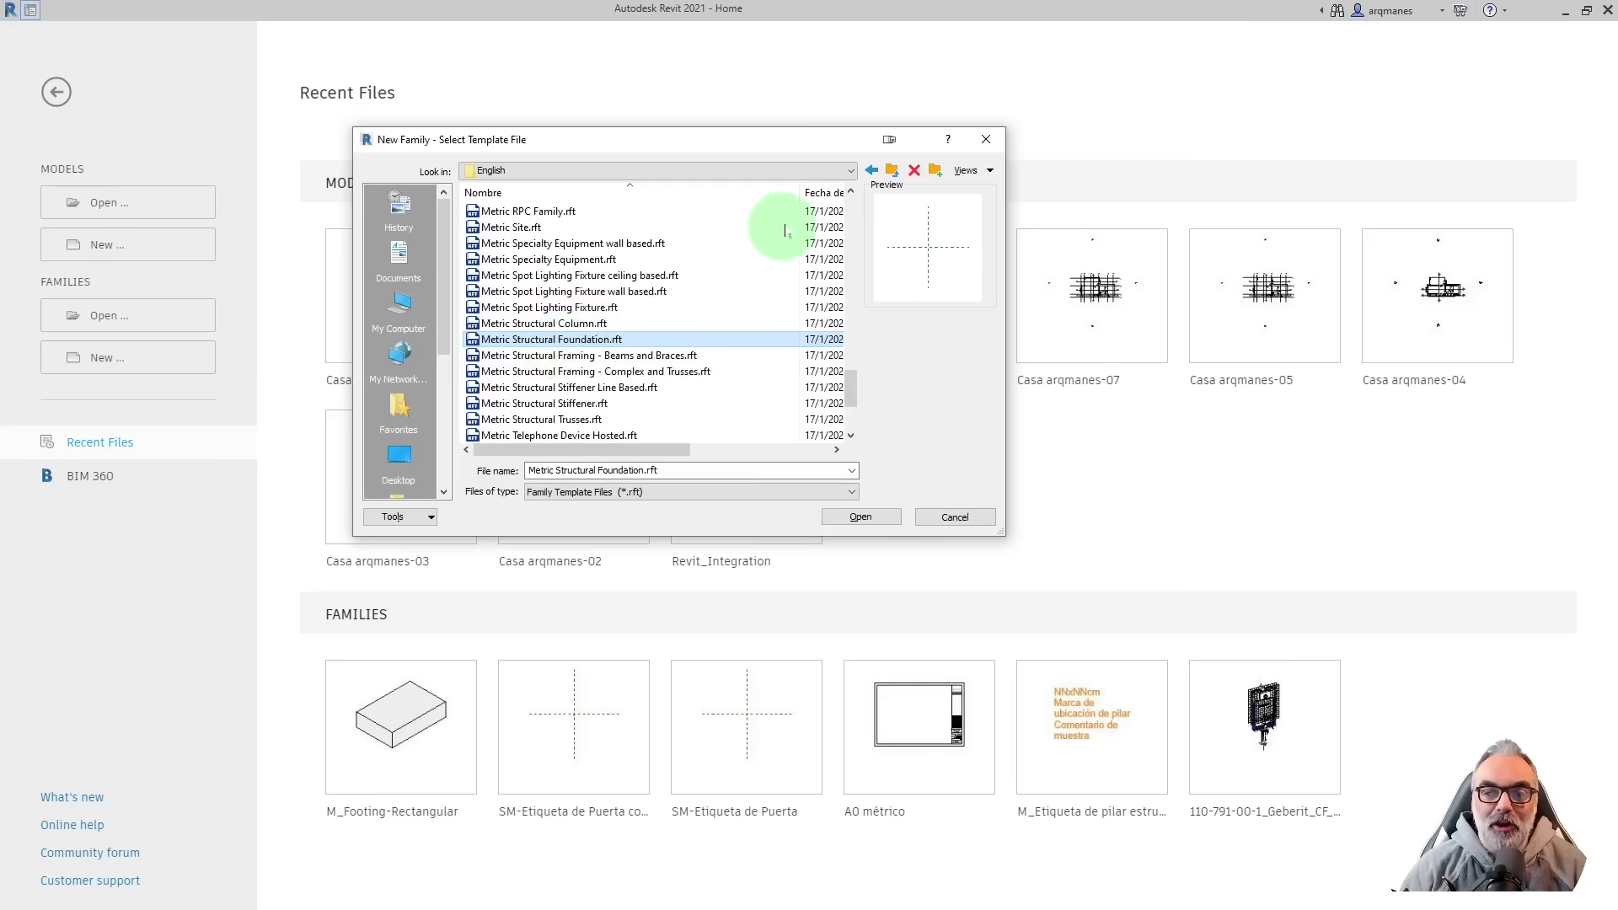
pyautogui.click(893, 171)
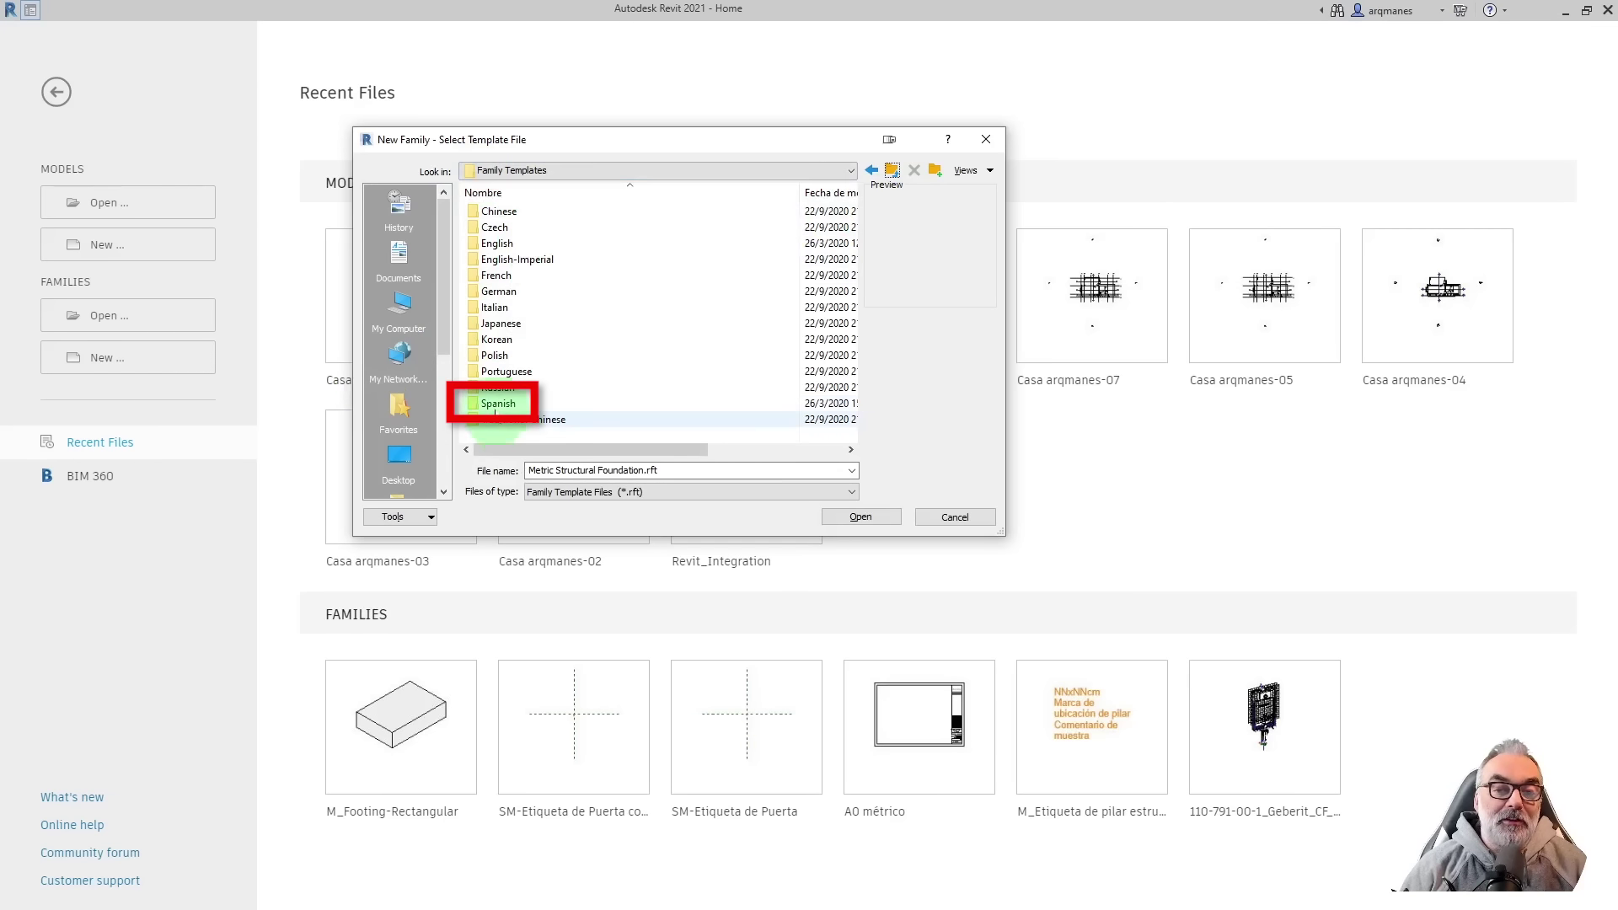
# - Open Cimentación estructural métrica.rft from the Spanish templates as the new family
pyautogui.doubleClick(498, 403)
pyautogui.scroll(-3, 654, 396)
pyautogui.scroll(-2, 649, 392)
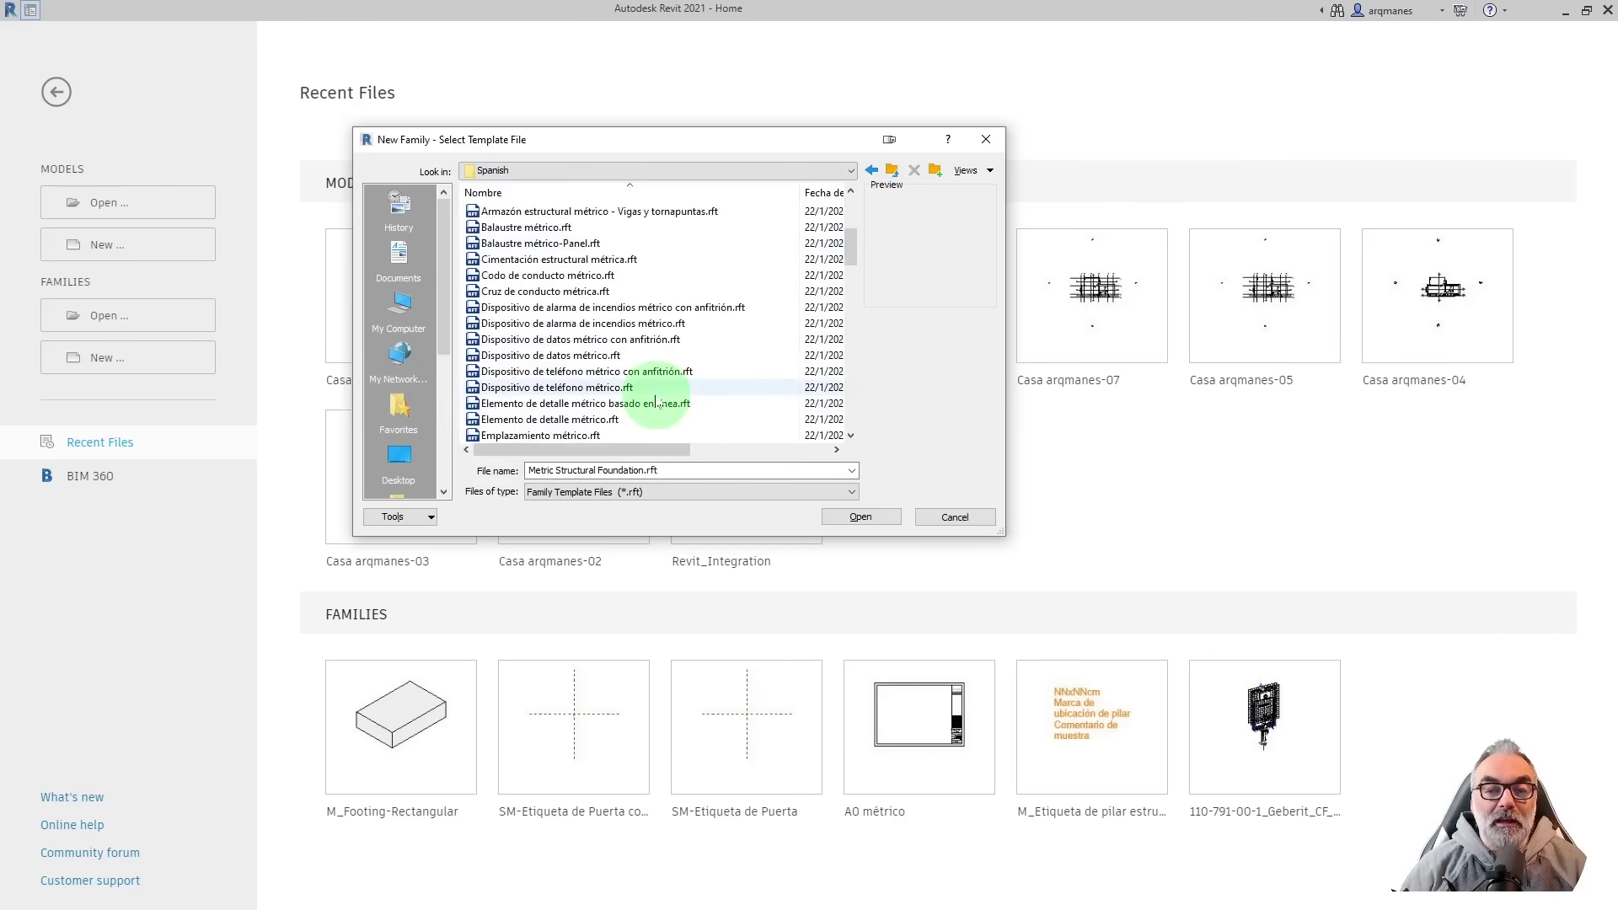
pyautogui.scroll(4, 649, 392)
pyautogui.click(636, 404)
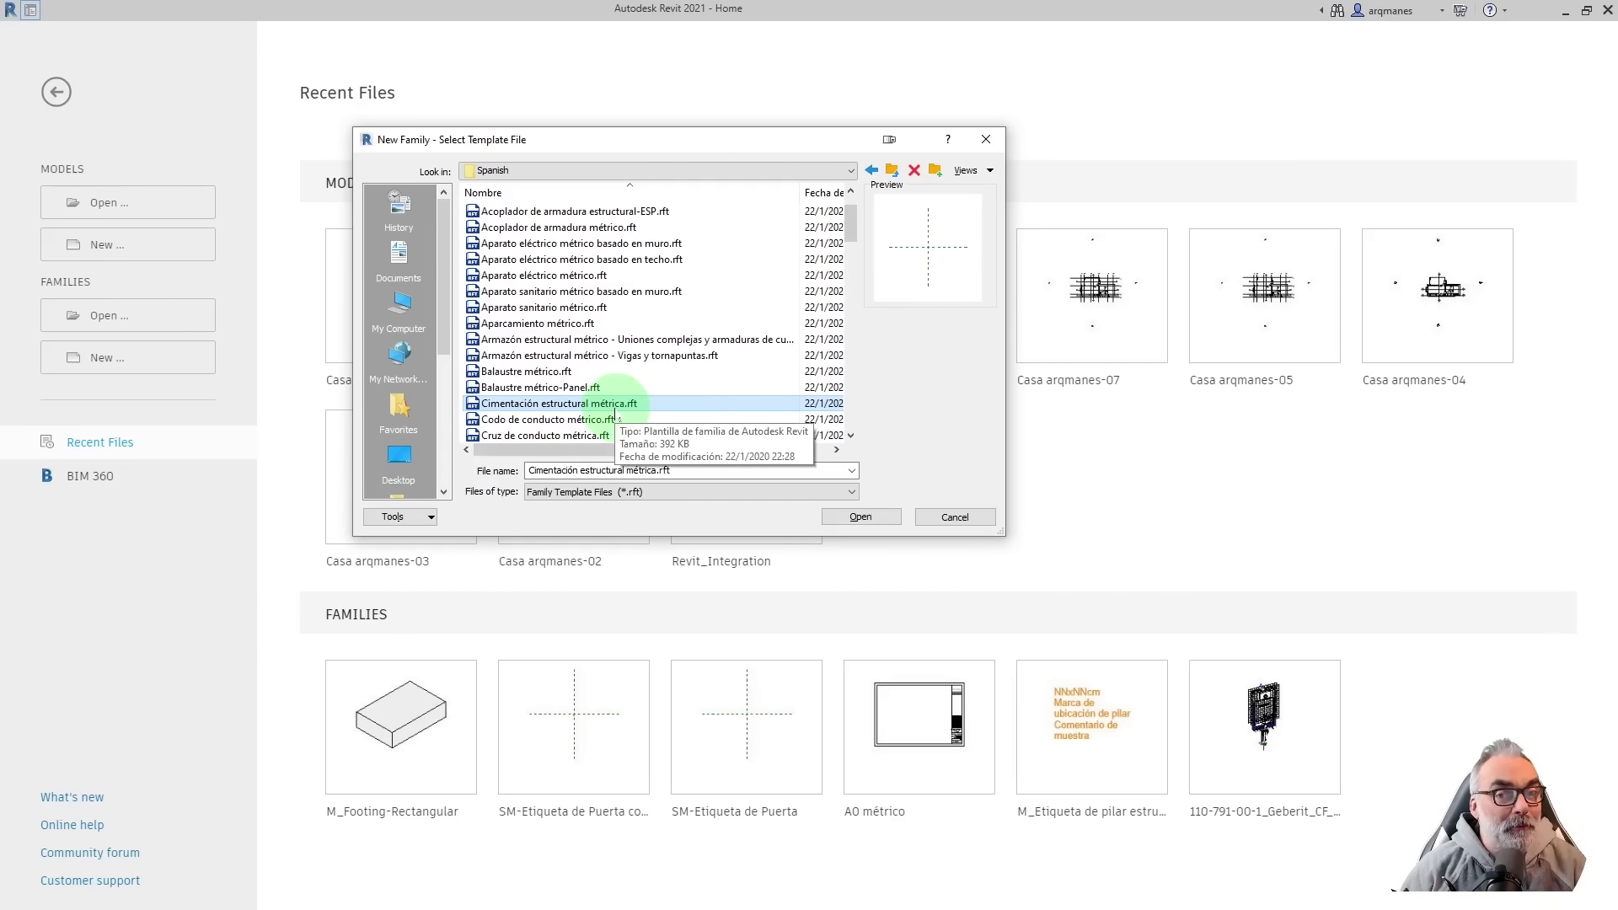
pyautogui.click(863, 529)
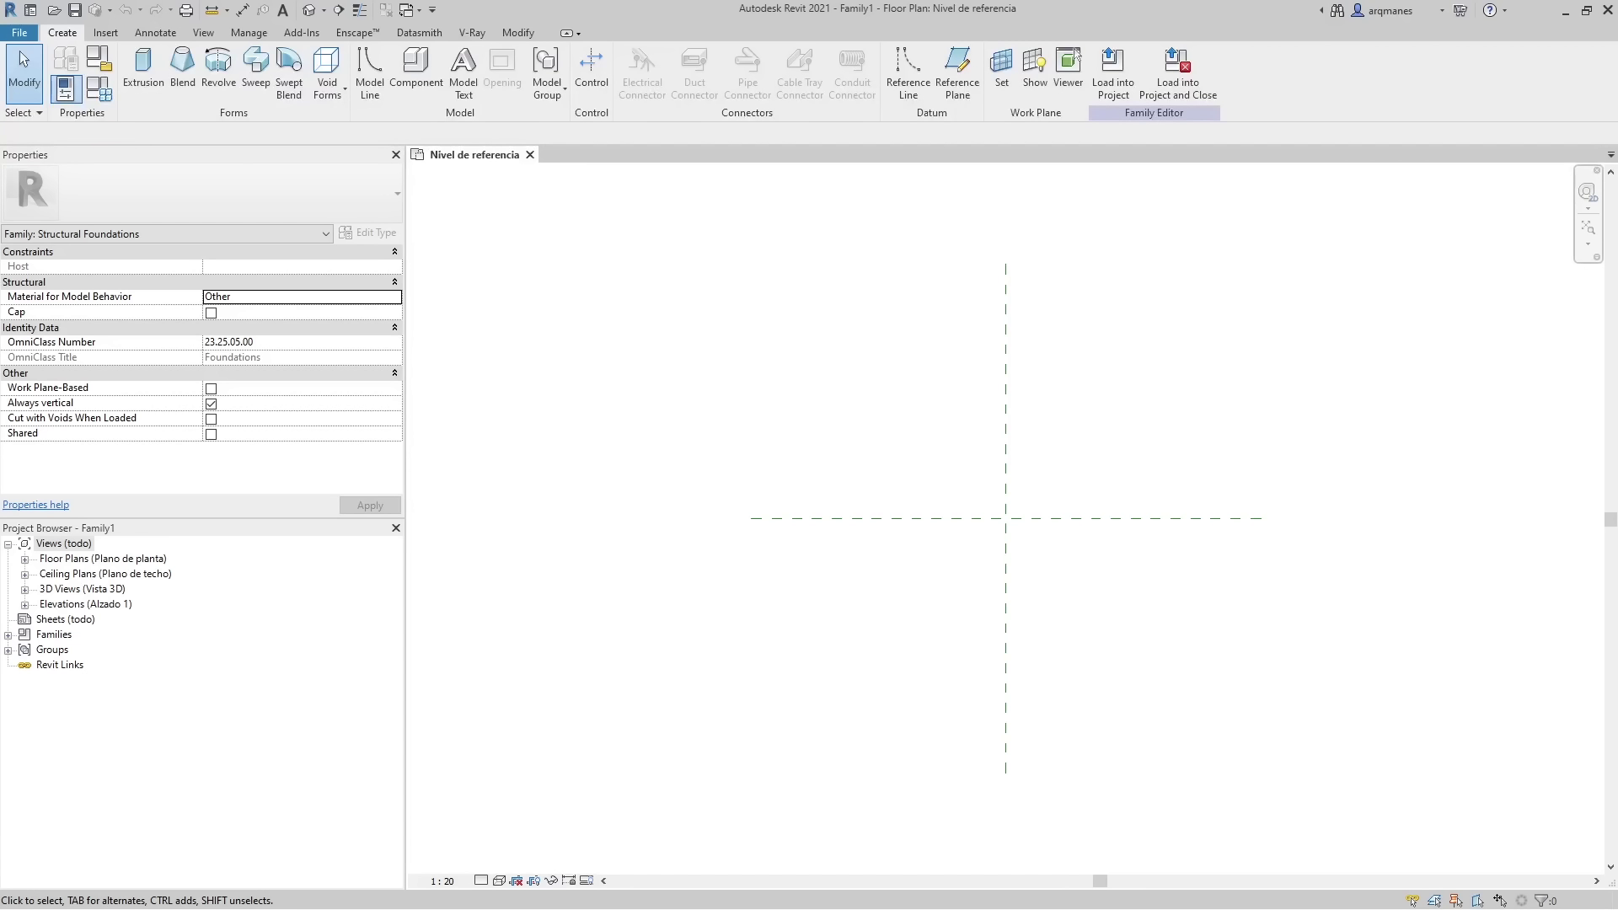
# - Save the family as Zapata piramidal centrada.rfa inside a newly created 00-FAMILIAS folder
pyautogui.click(19, 32)
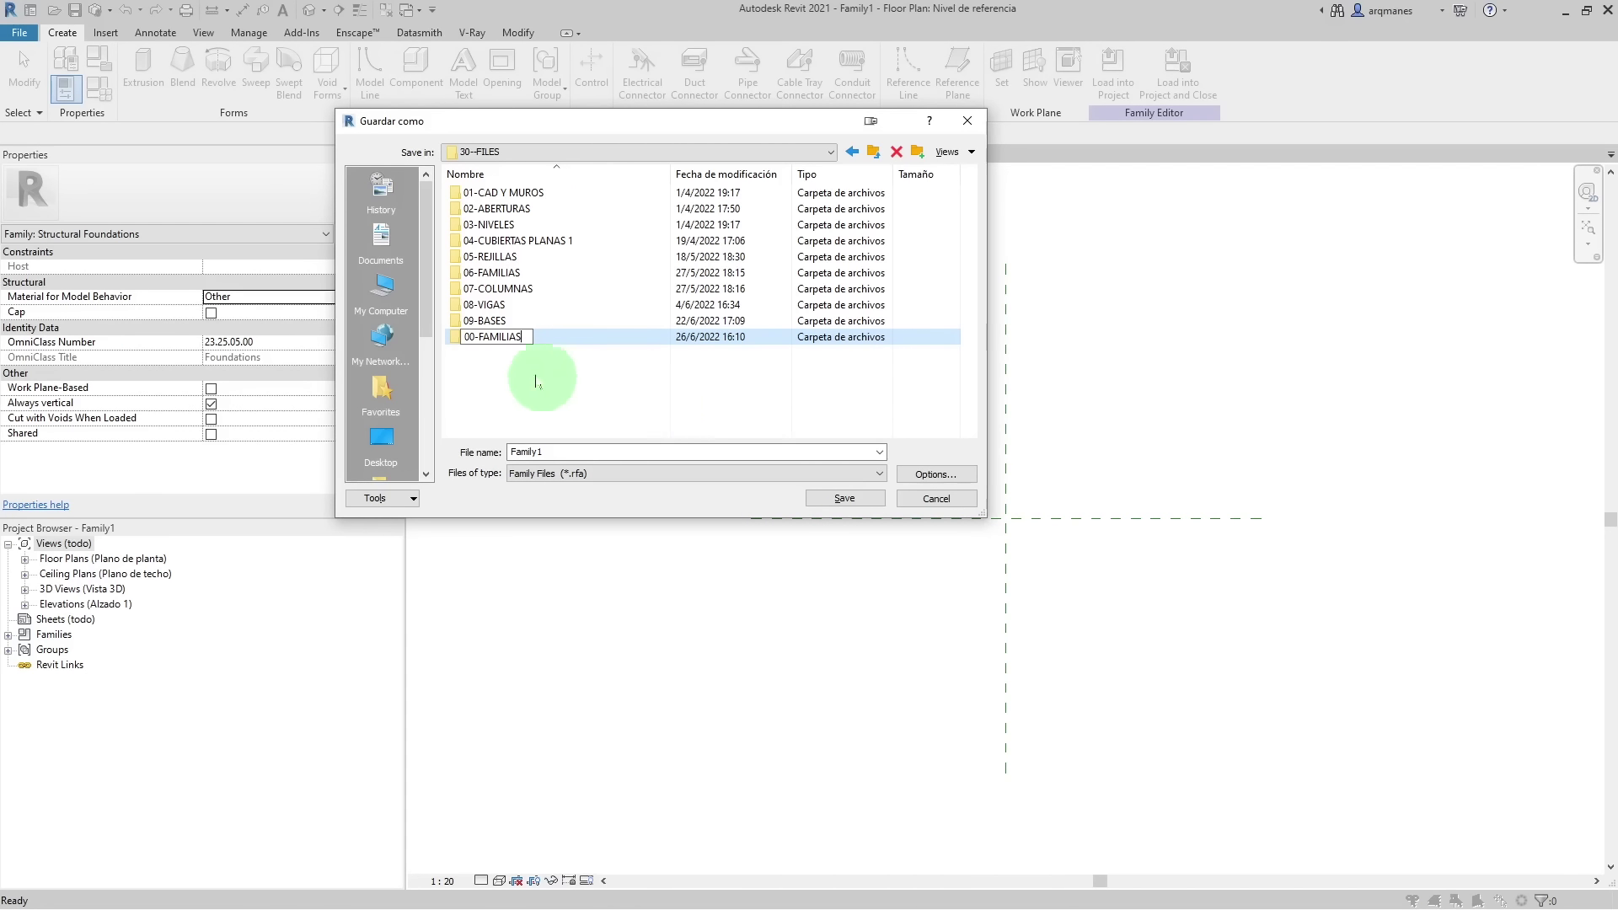
pyautogui.press('Return')
pyautogui.doubleClick(472, 337)
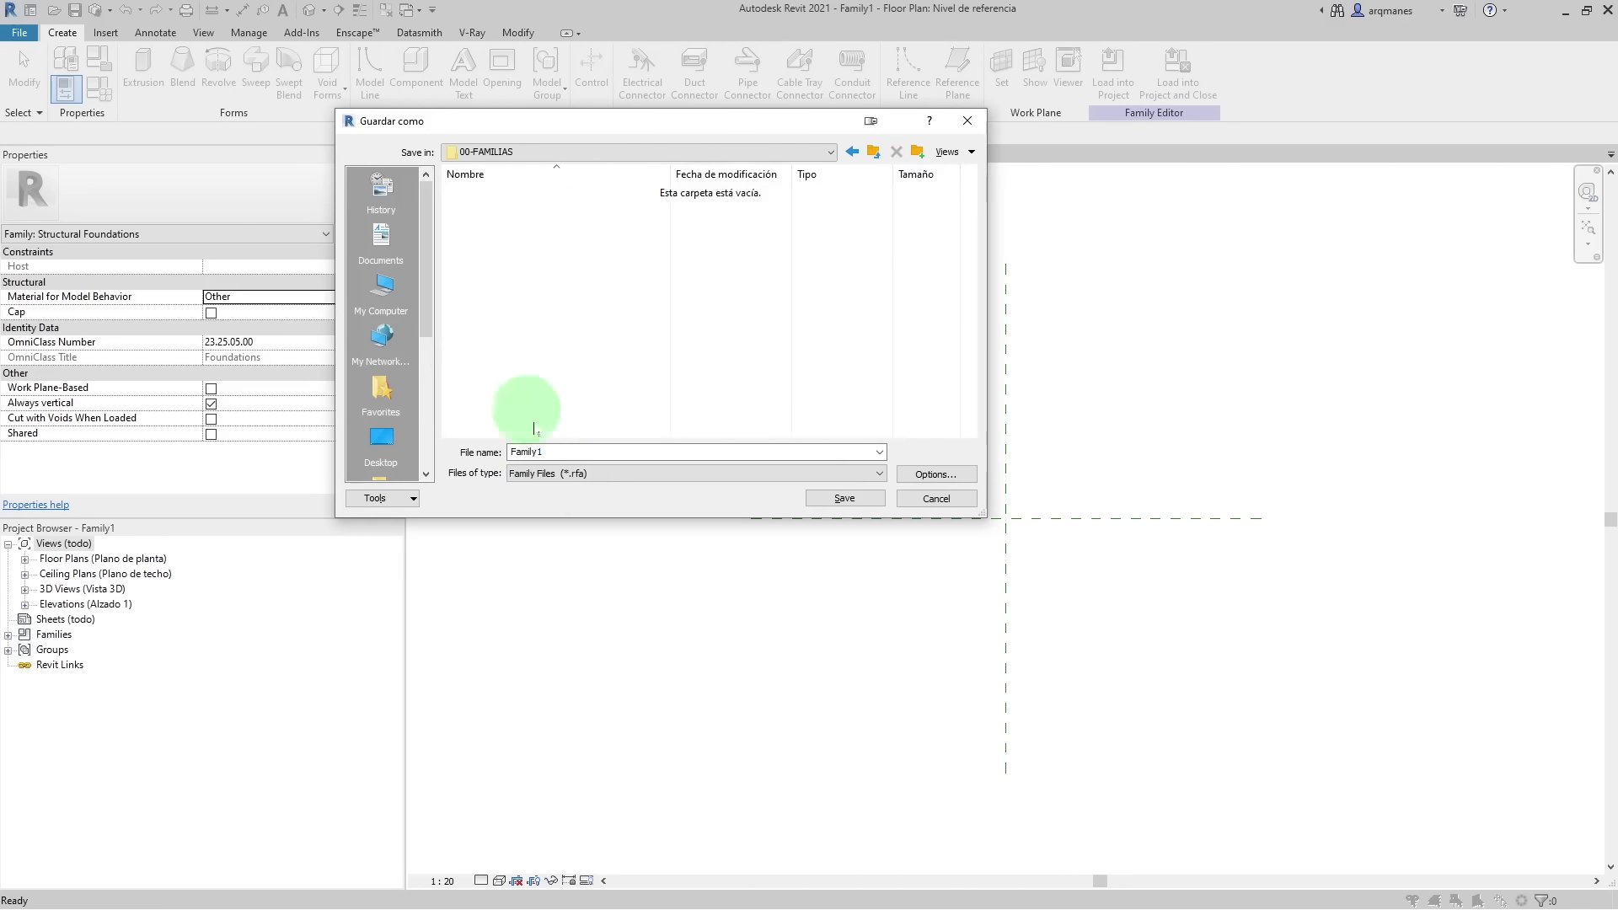
pyautogui.doubleClick(573, 451)
pyautogui.write('Zapata pir')
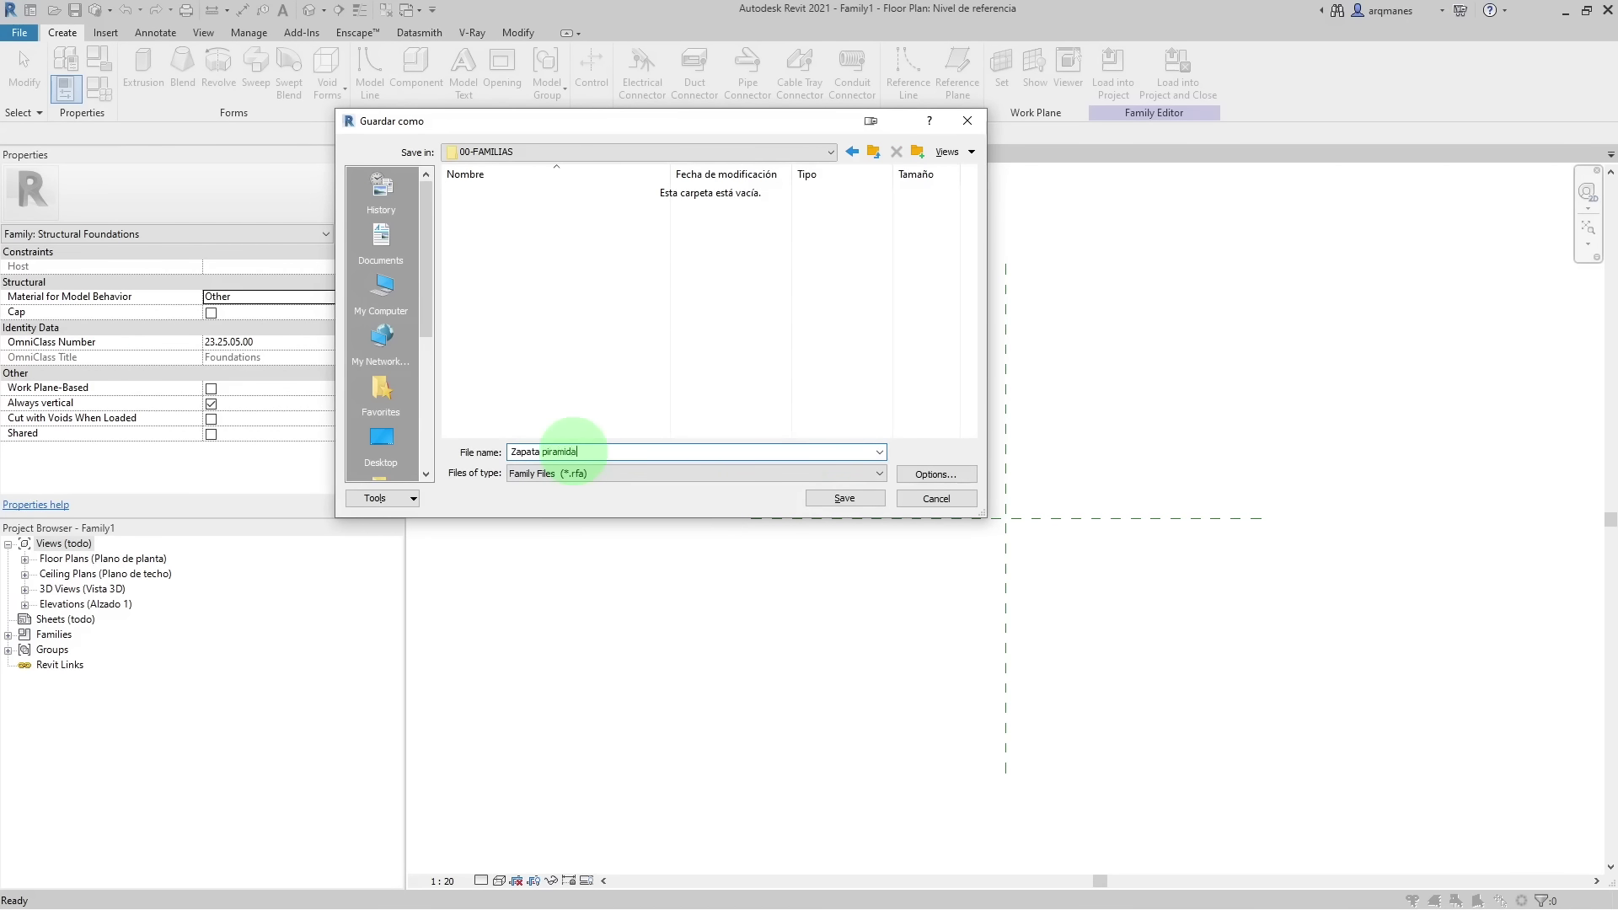
pyautogui.write('l centrada')
pyautogui.click(843, 498)
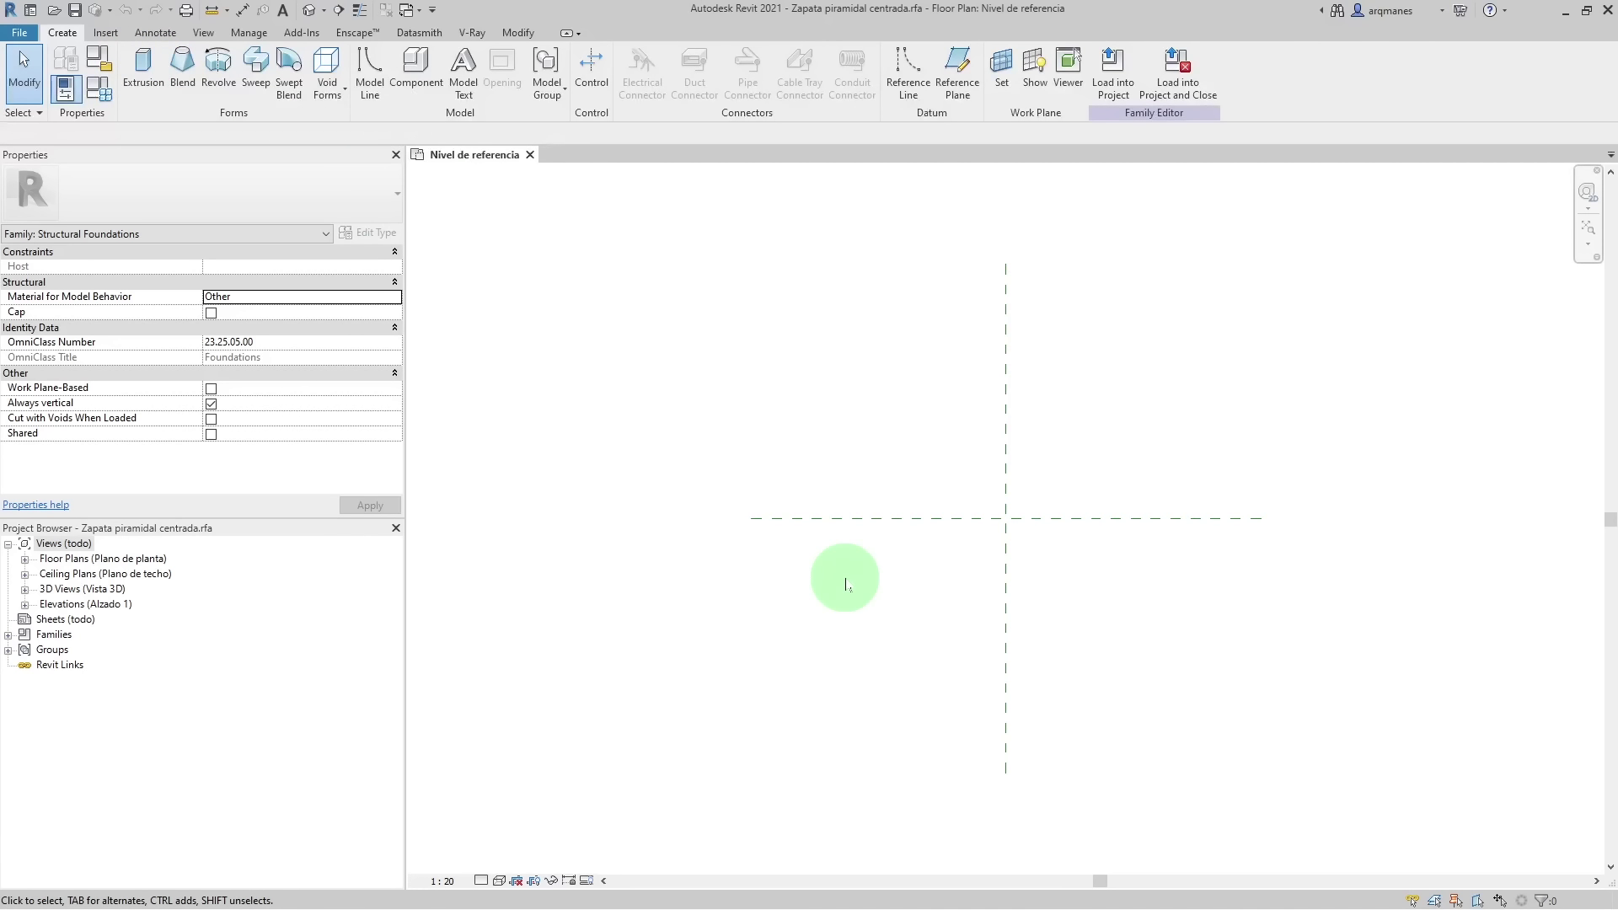
# - Sketch a 1240×1140 rectangle around the origin and finish it as a solid extrusion
pyautogui.click(144, 68)
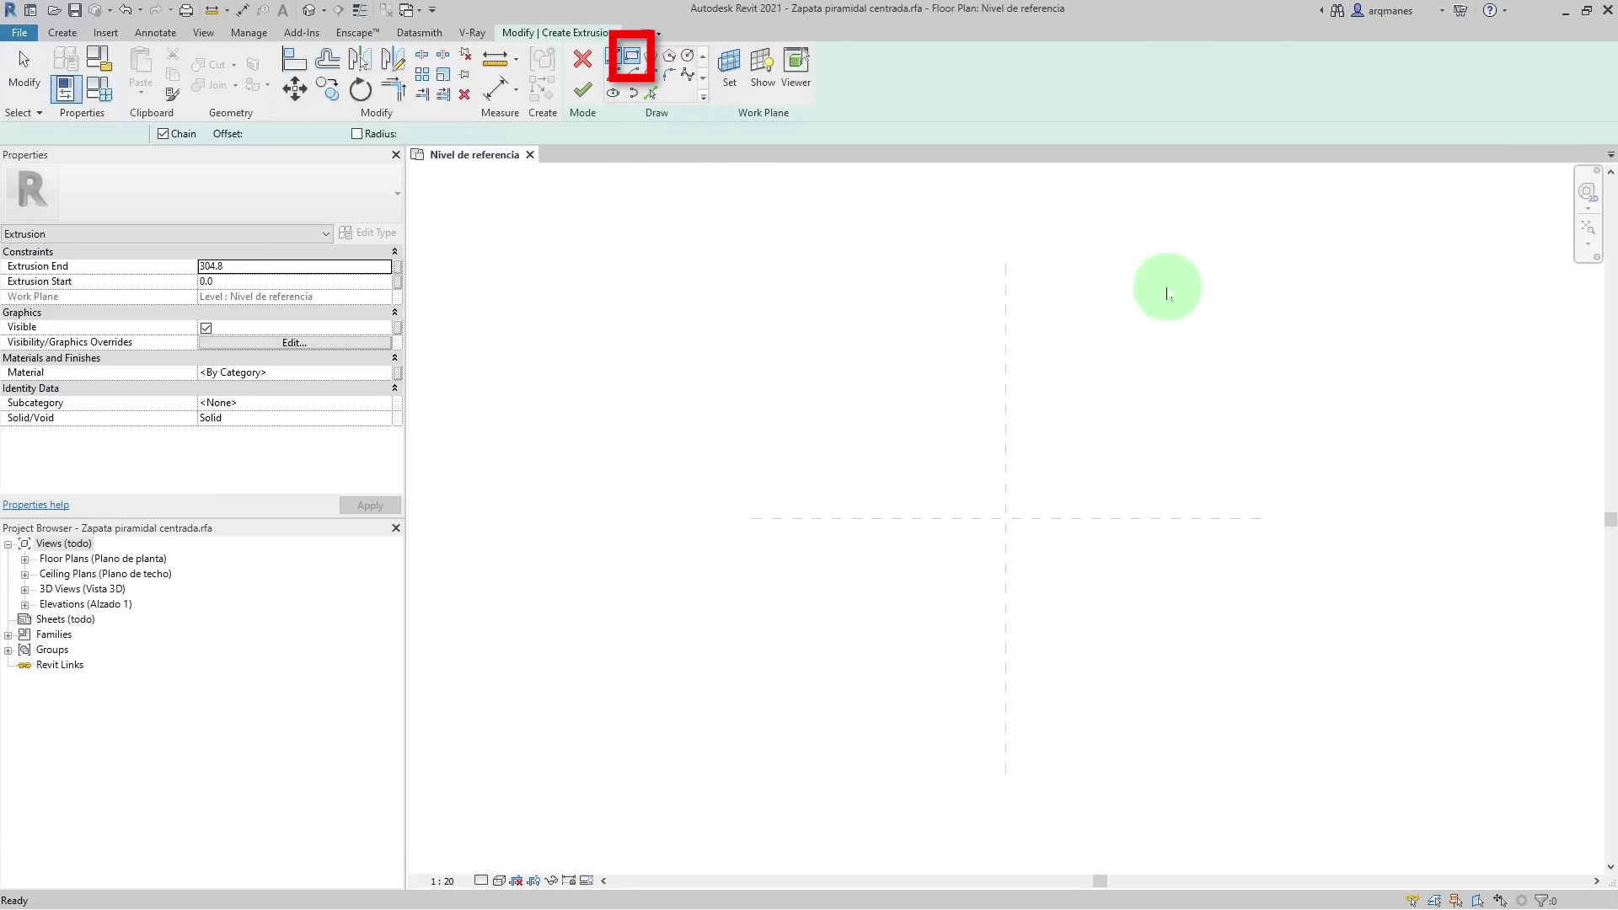
pyautogui.click(899, 425)
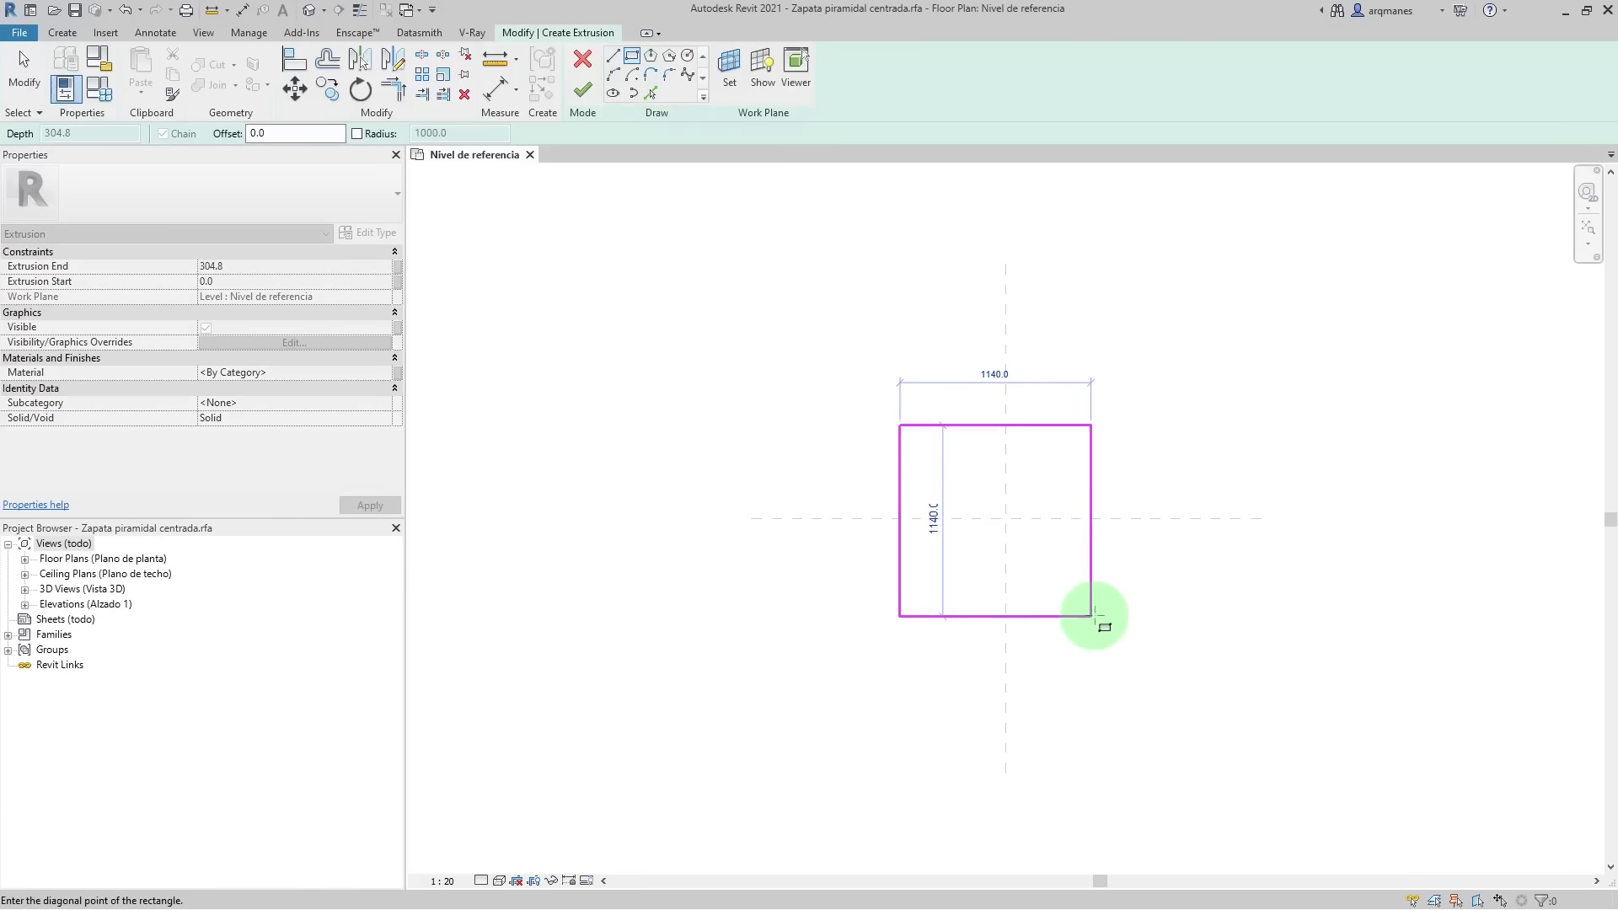
pyautogui.click(1107, 616)
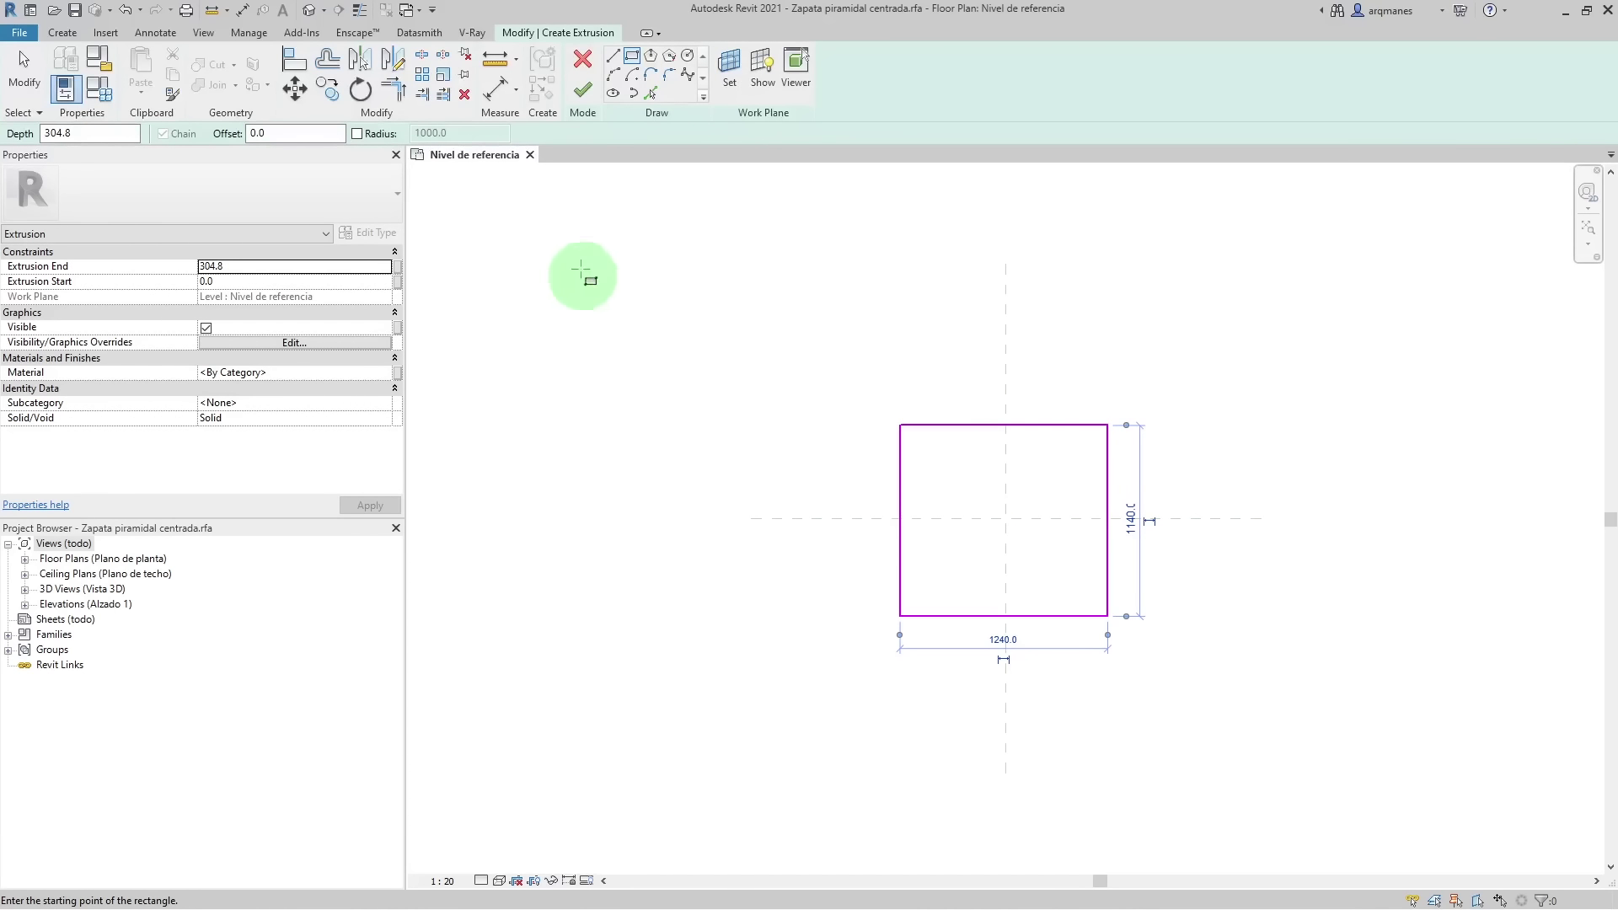
pyautogui.click(582, 91)
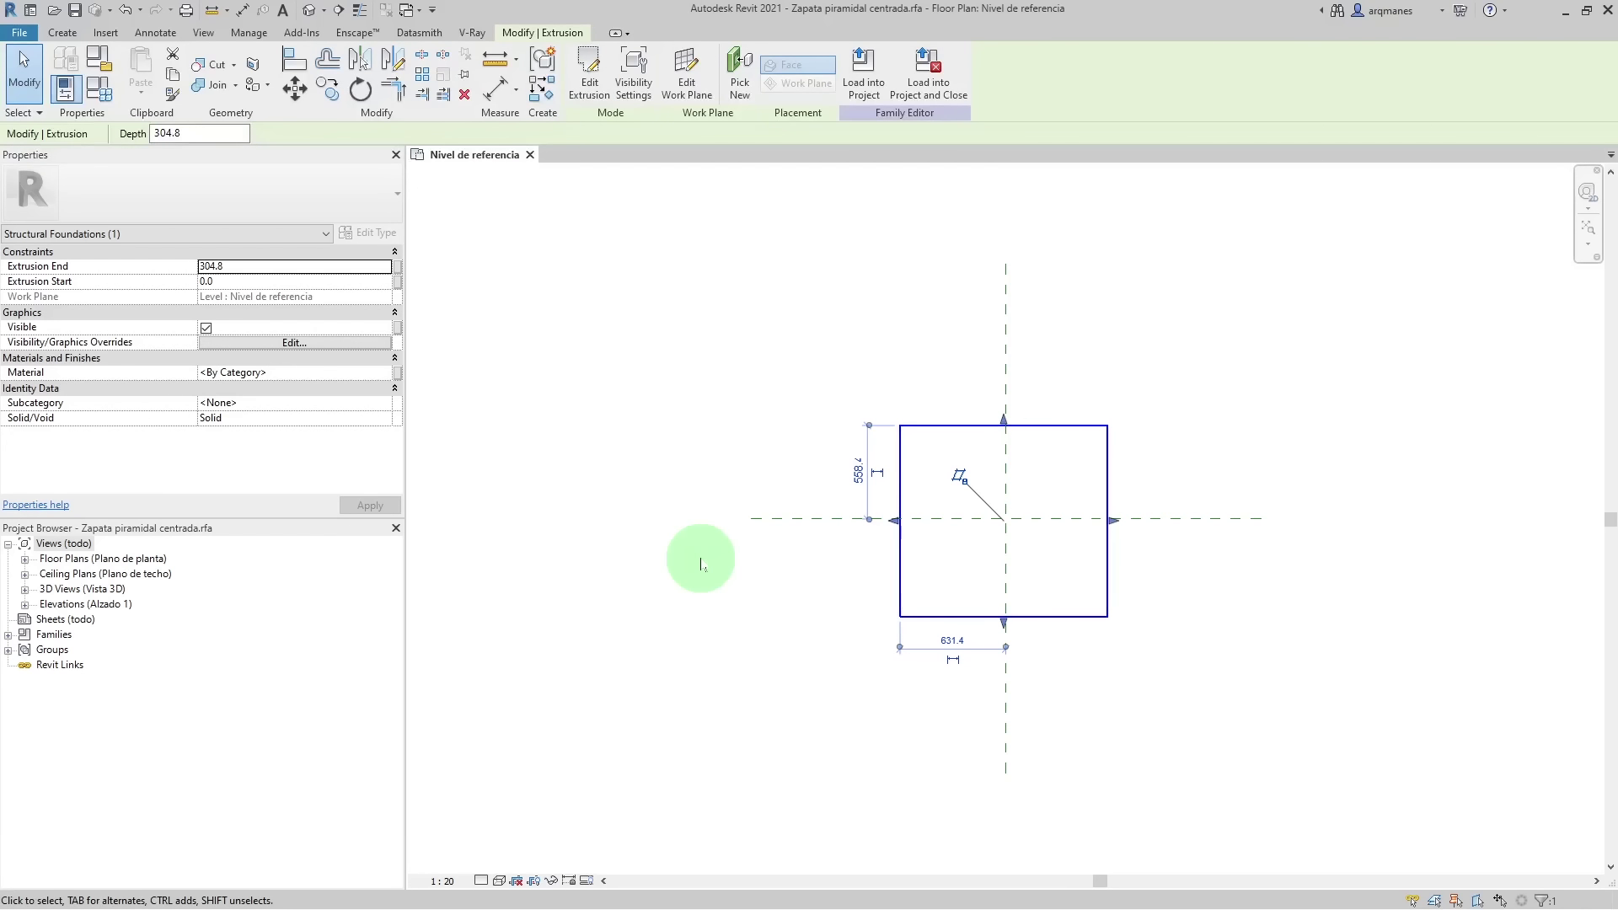
# - In the default 3D view, drag the slab's handles to adjust its sides and raise its top to 362.1
pyautogui.click(310, 11)
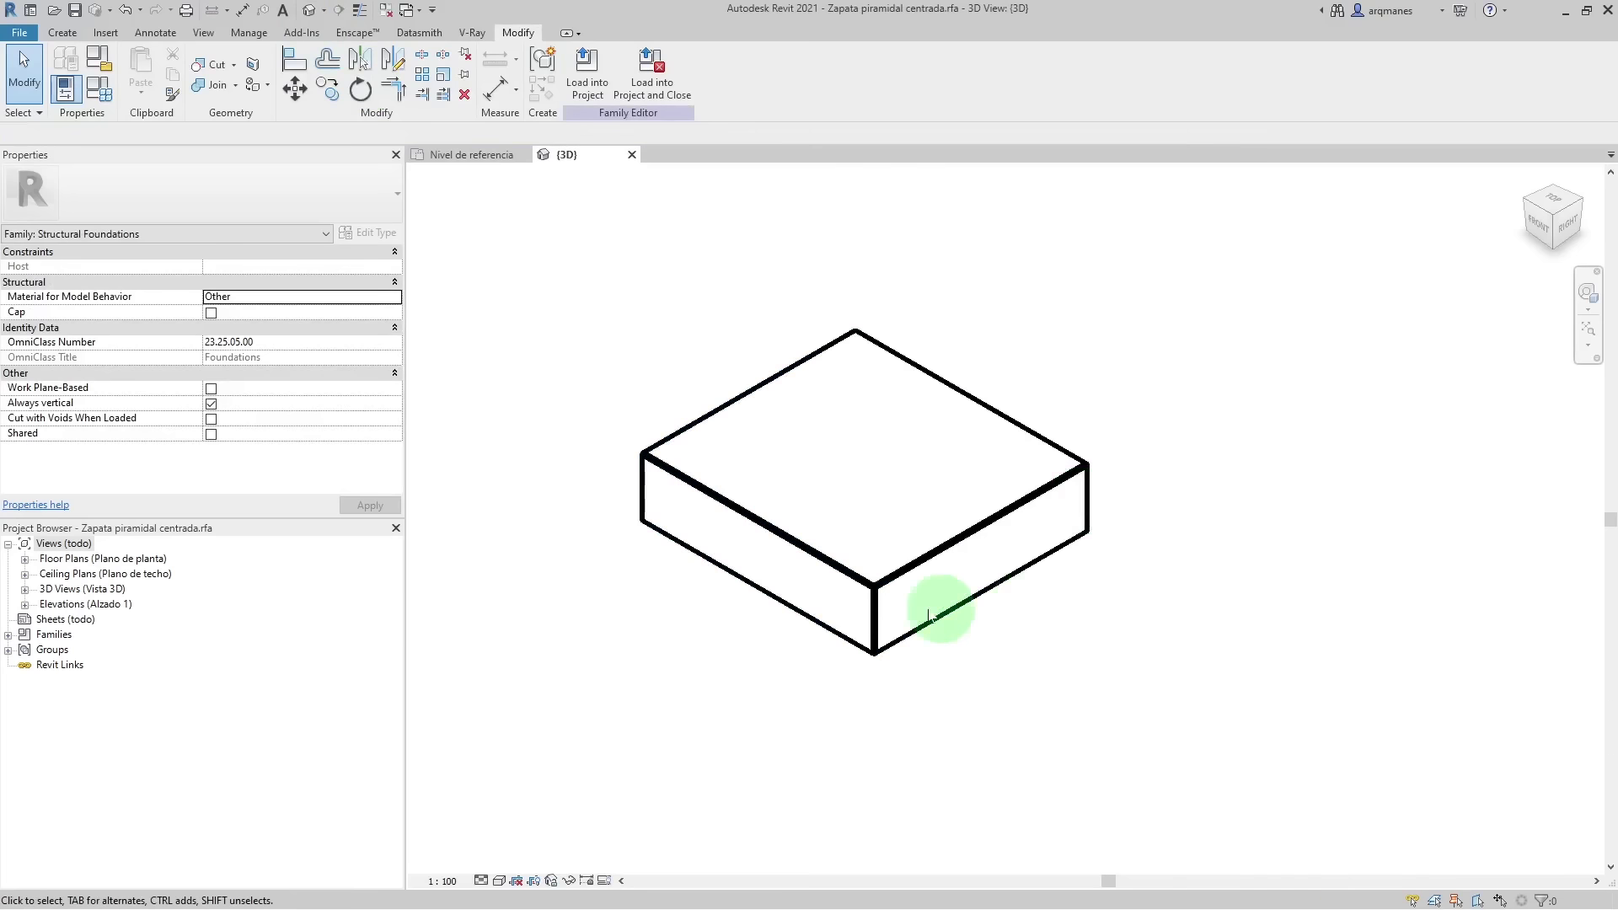
pyautogui.click(732, 508)
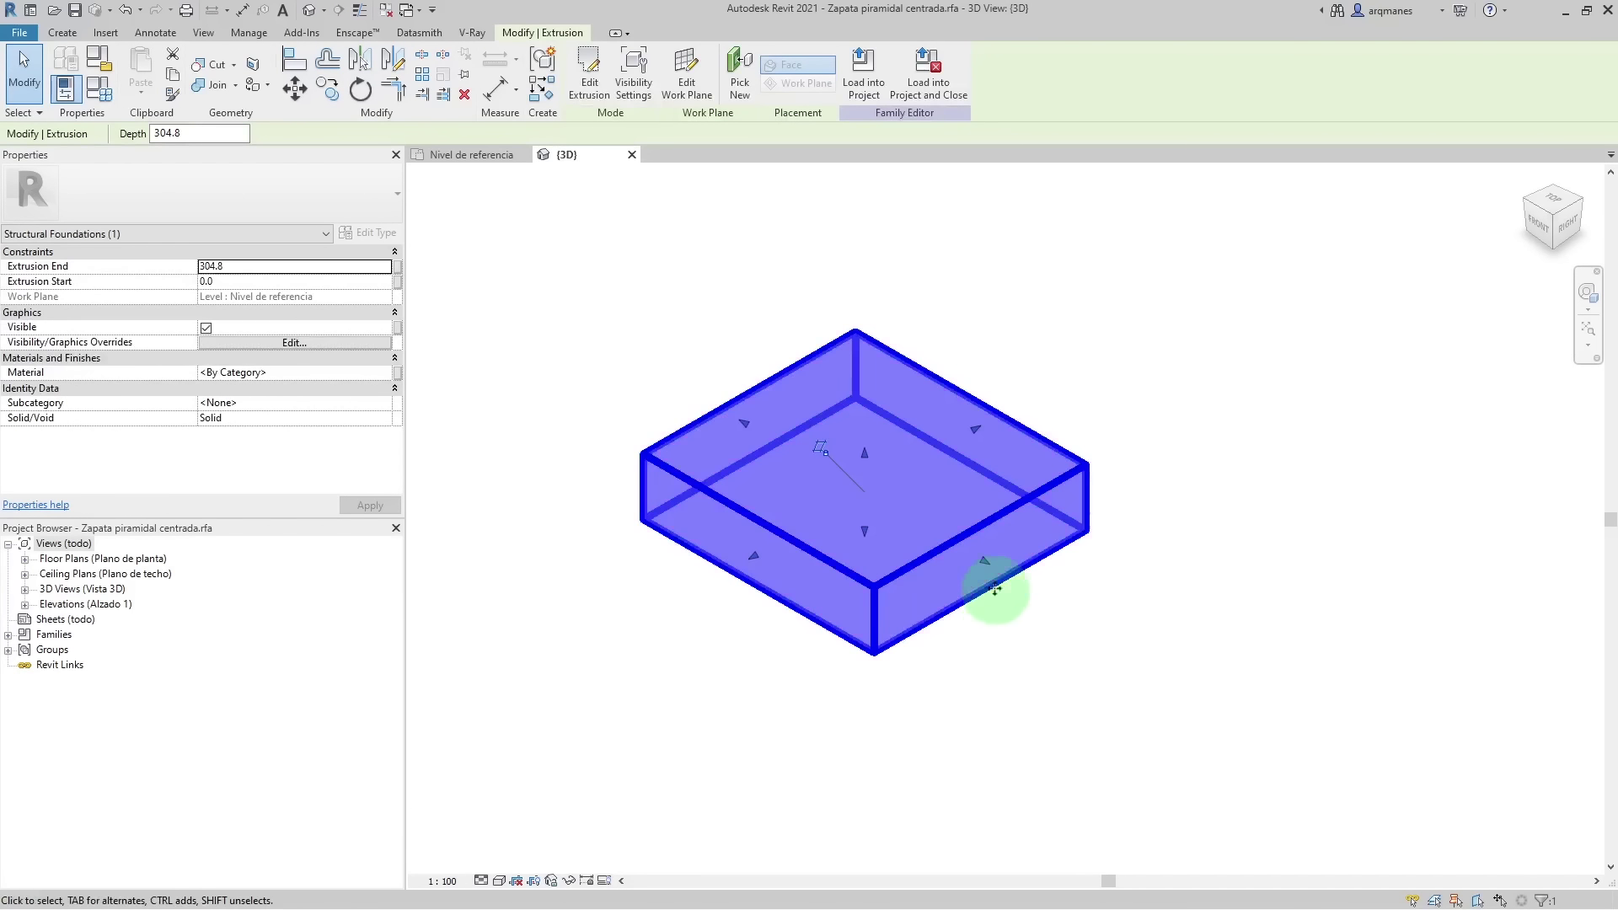
pyautogui.moveTo(989, 565)
pyautogui.mouseDown()
pyautogui.moveTo(1026, 585)
pyautogui.moveTo(956, 543)
pyautogui.mouseUp()
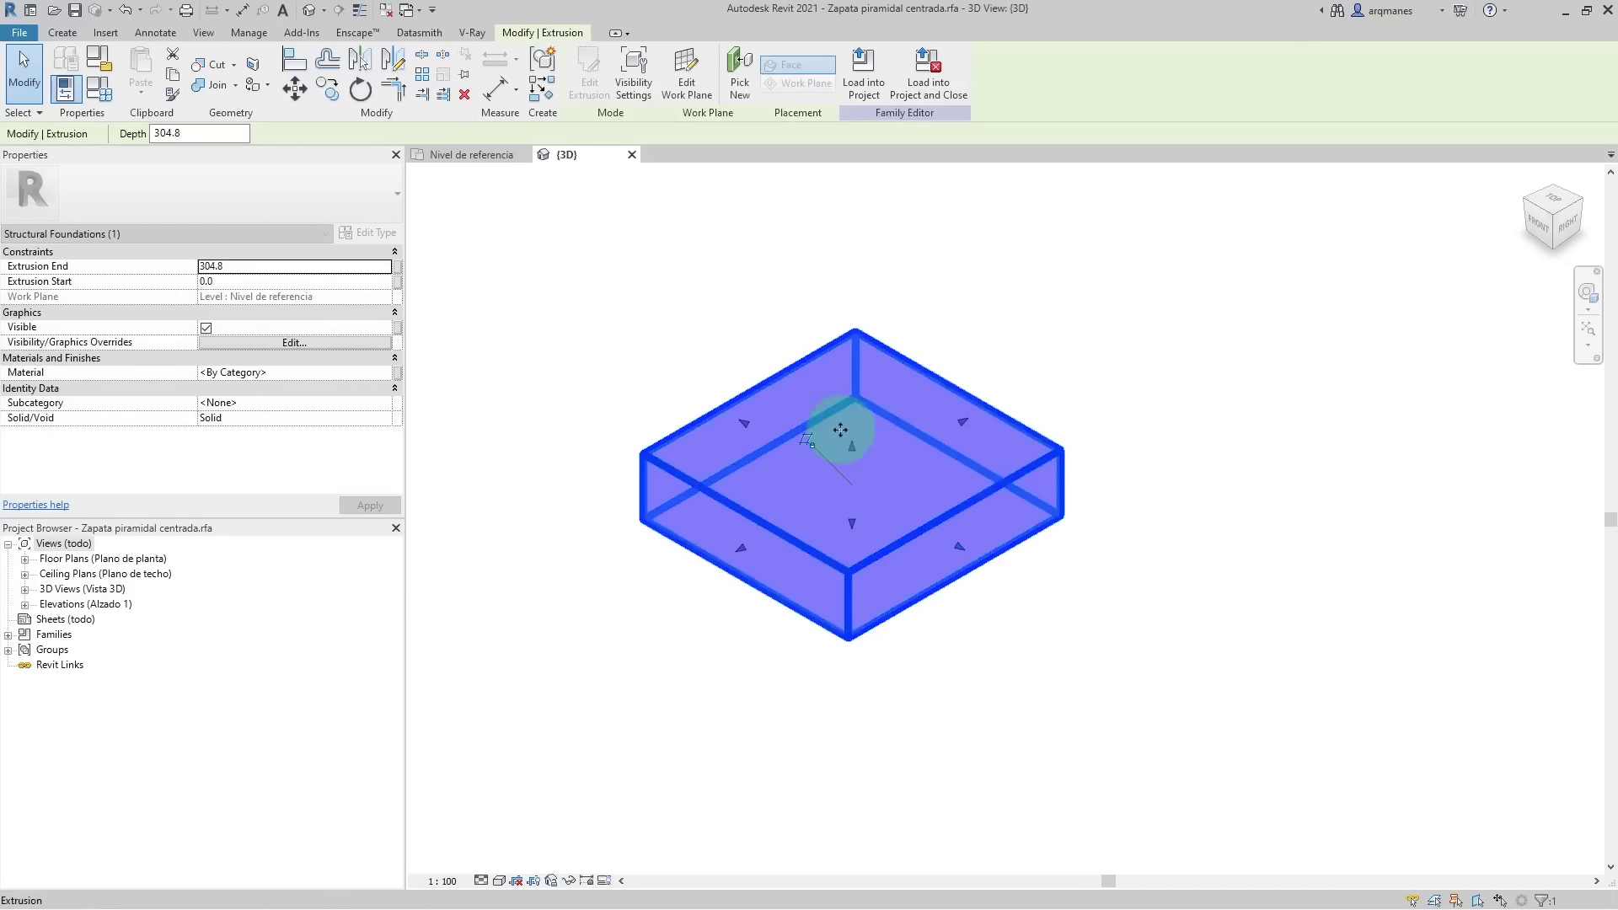
pyautogui.moveTo(849, 448); pyautogui.dragTo(851, 435)
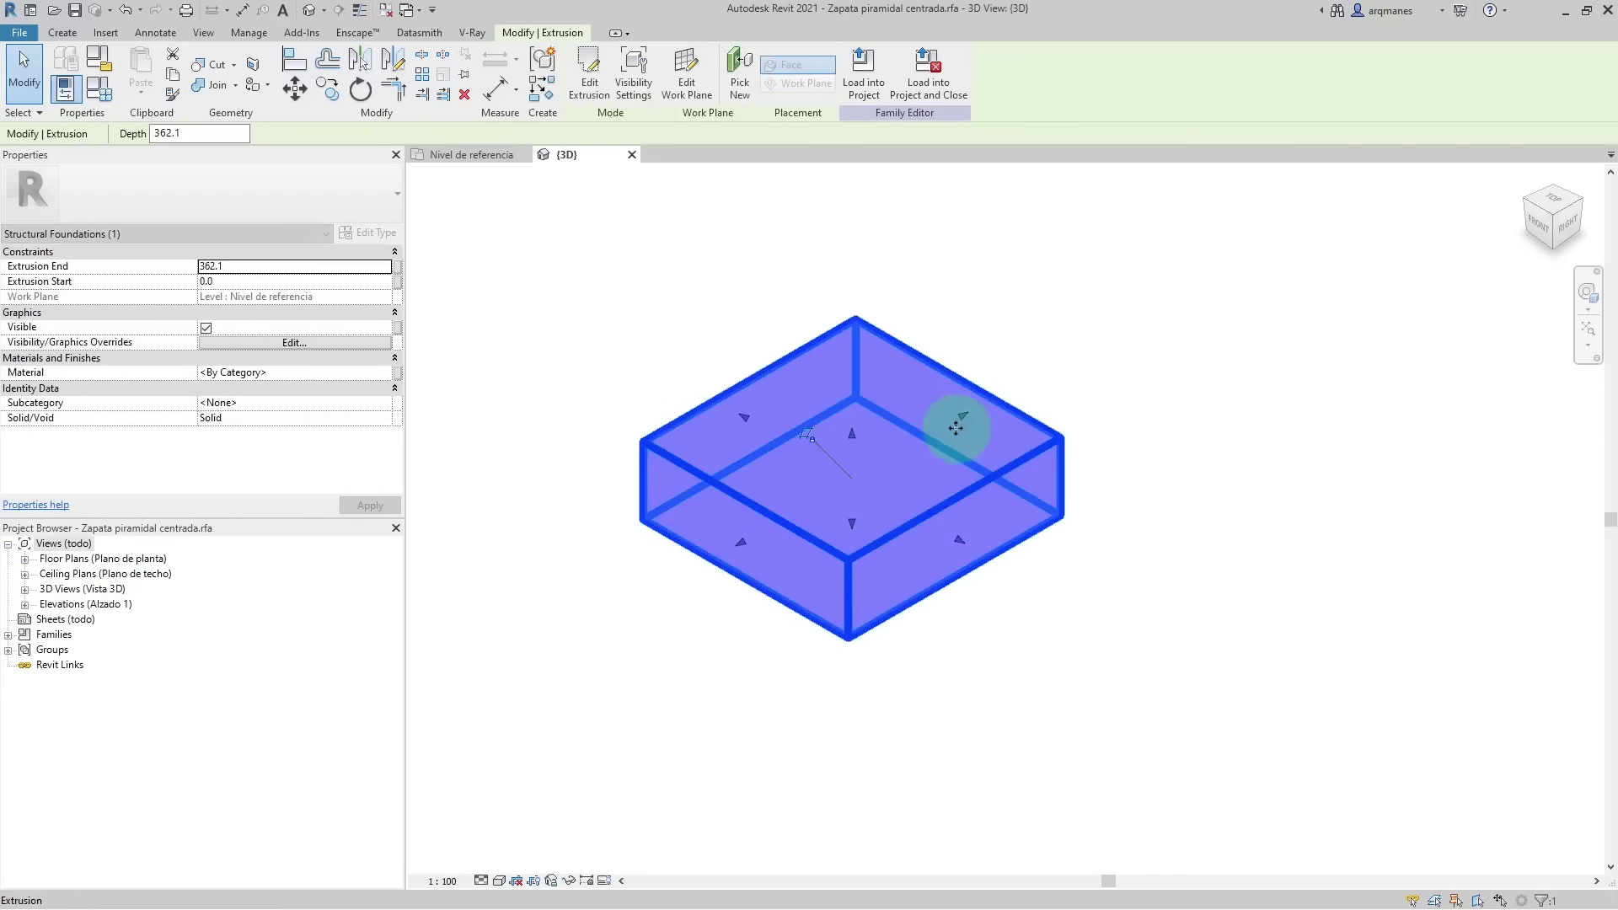
pyautogui.moveTo(963, 413); pyautogui.dragTo(969, 408)
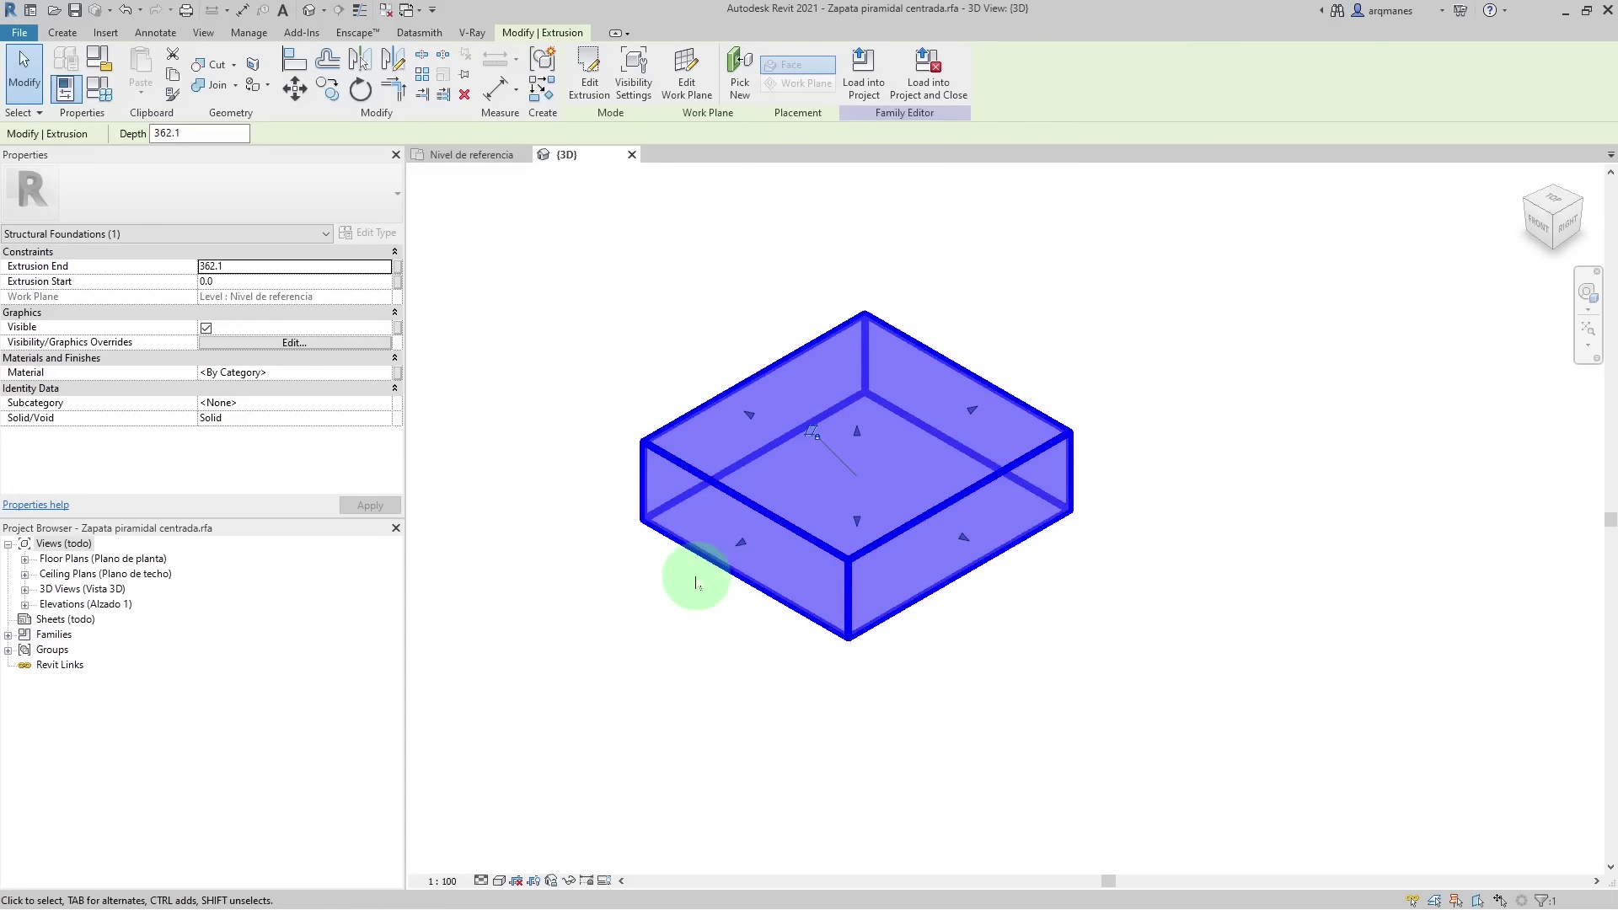
# - In the Nivel de referencia plan, draw vertical reference planes left and right of the slab
pyautogui.click(485, 157)
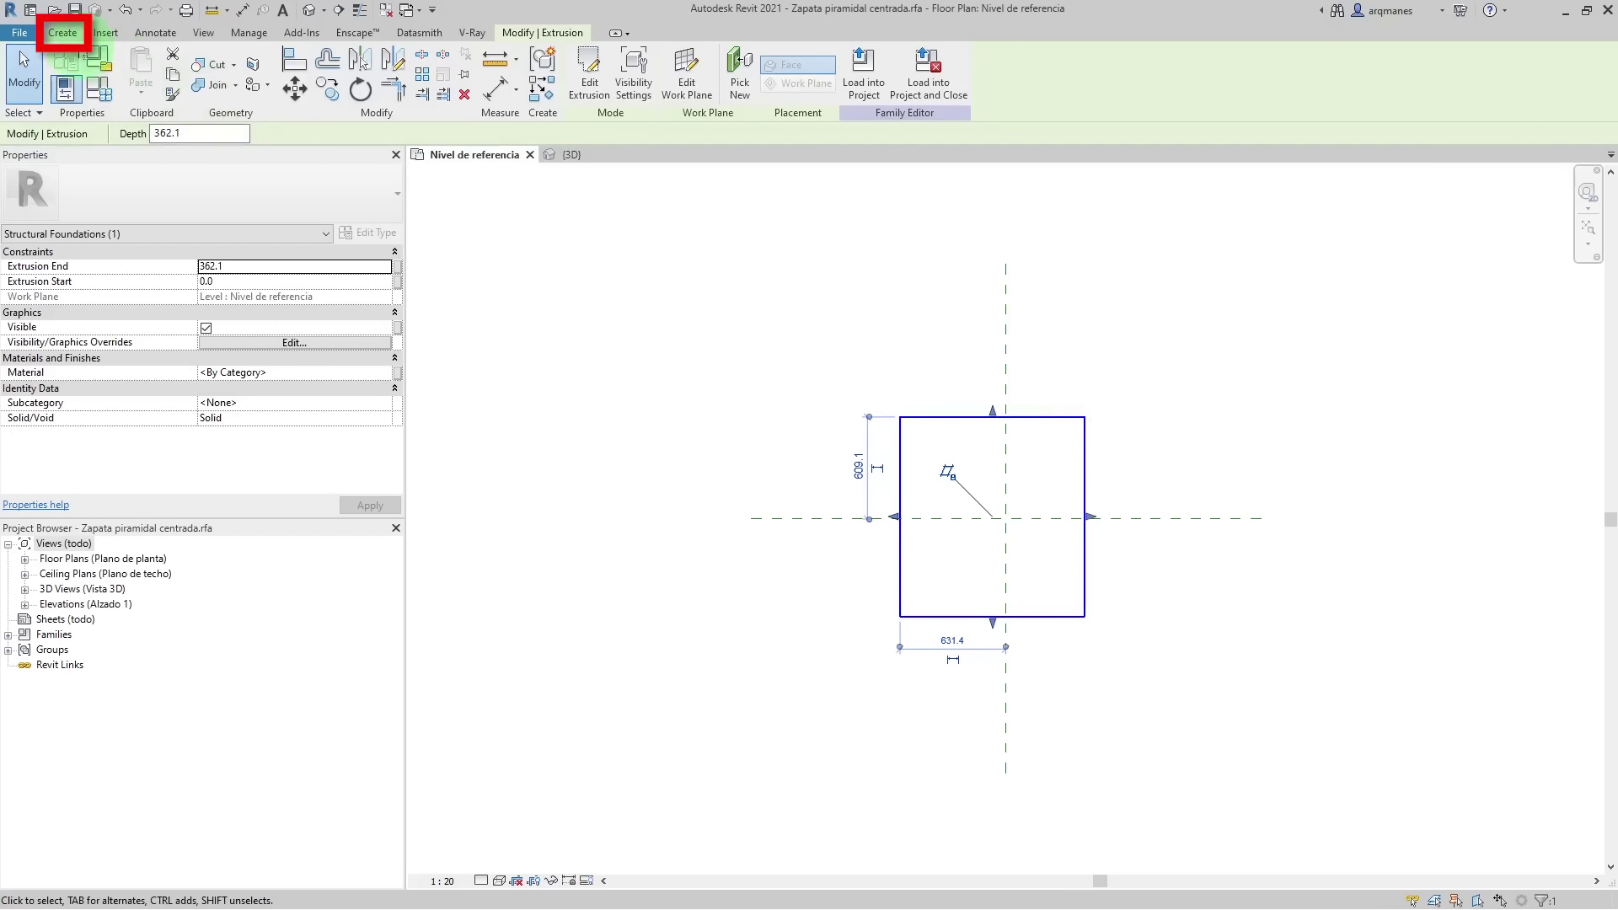
pyautogui.click(62, 32)
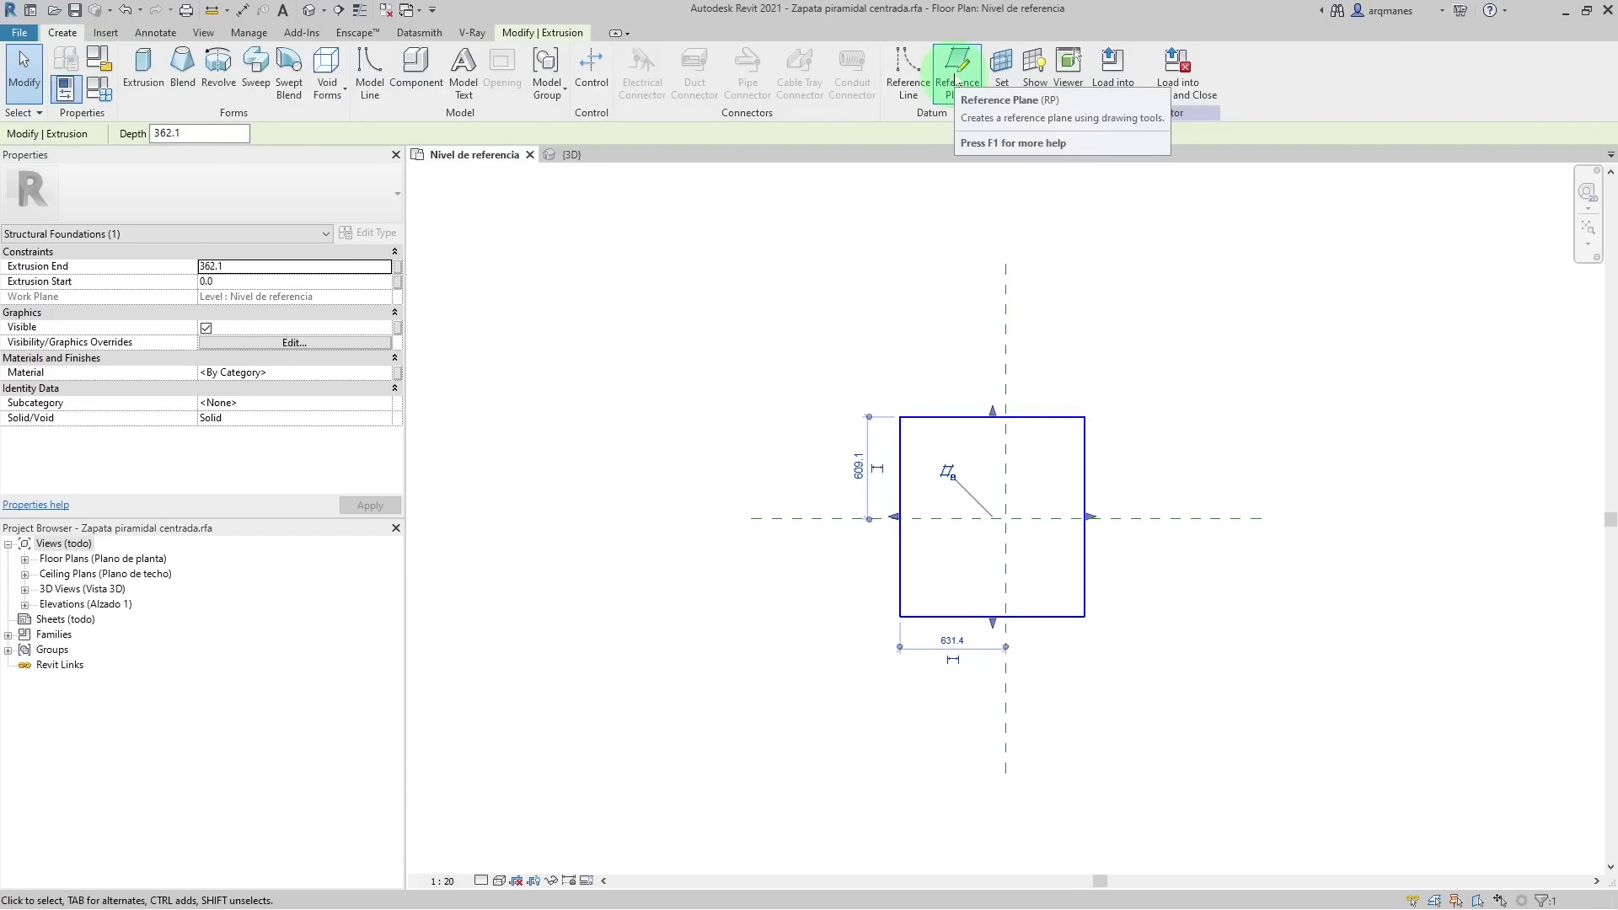
pyautogui.click(958, 71)
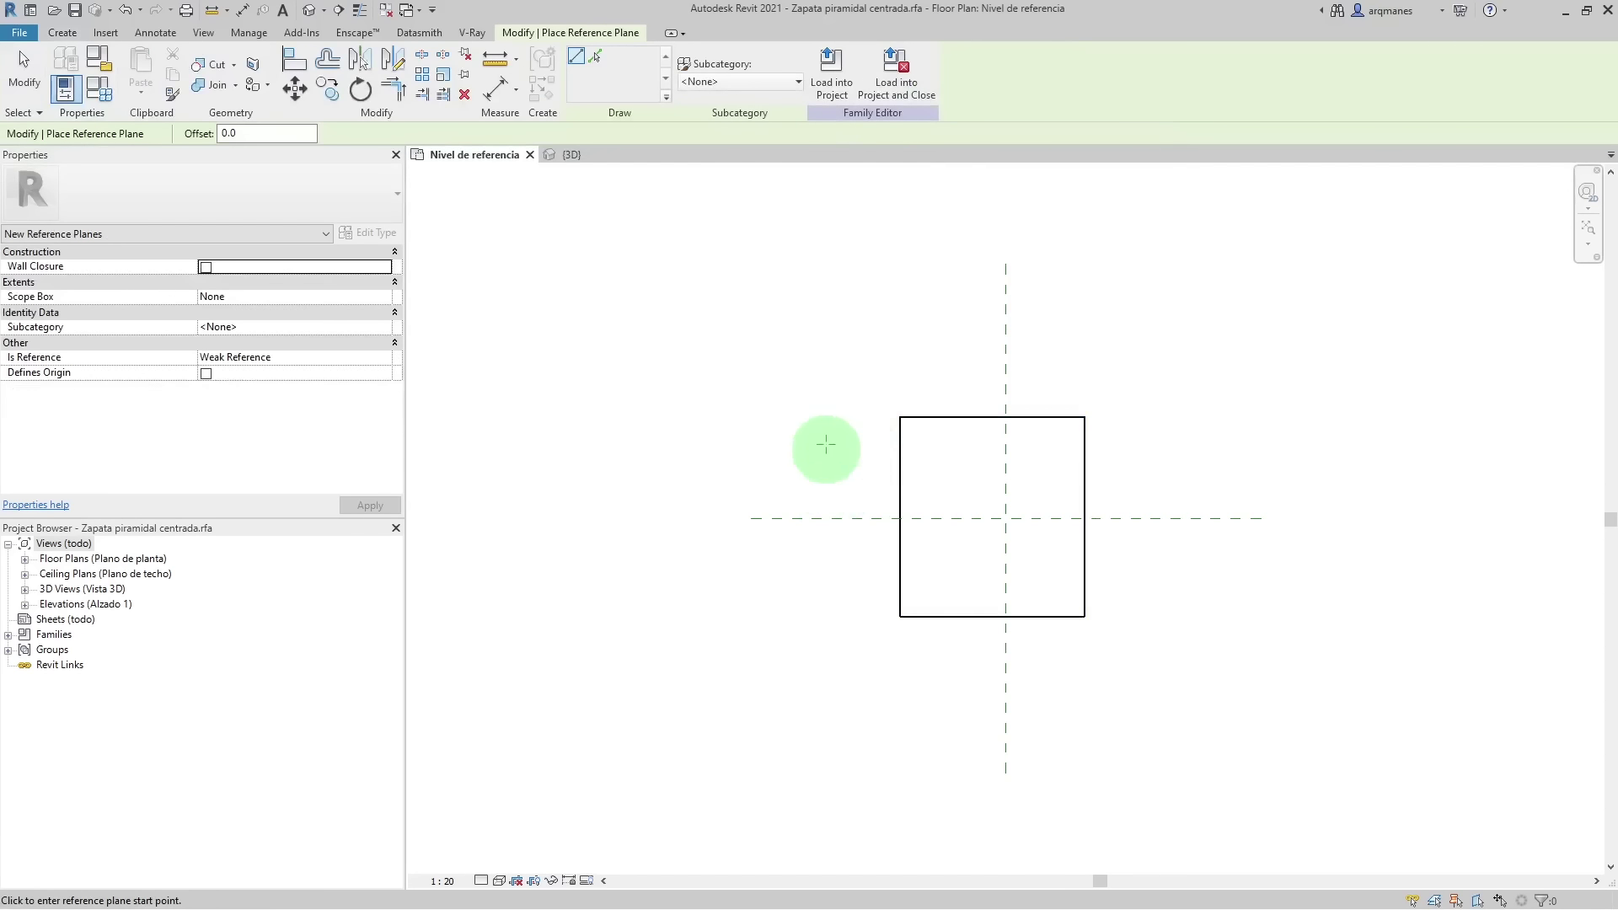
pyautogui.click(818, 325)
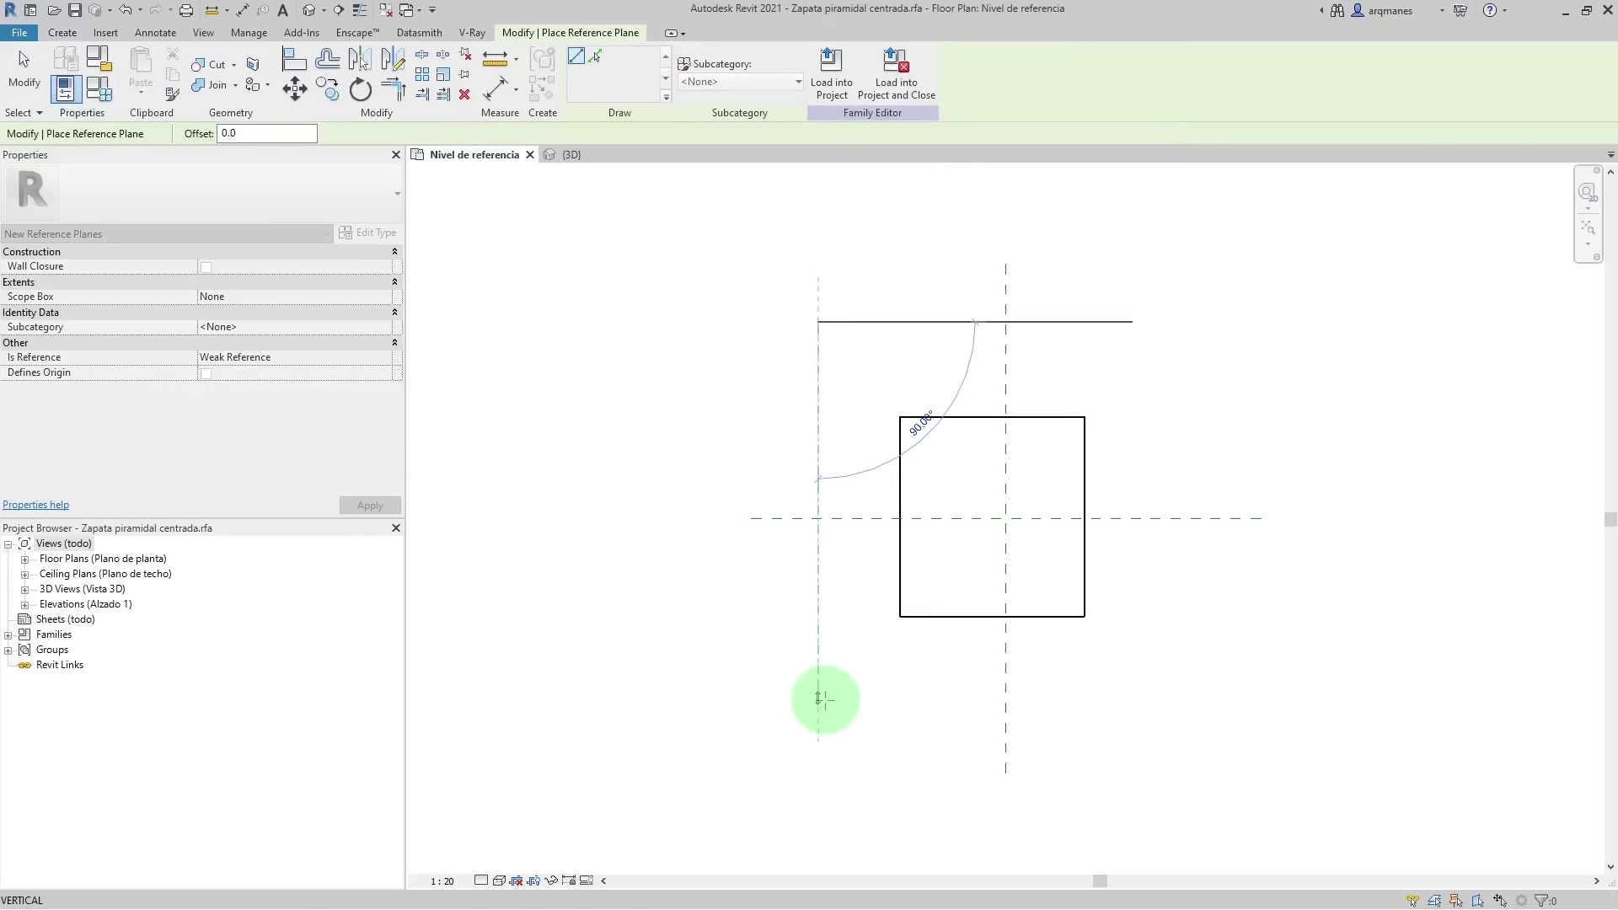
pyautogui.click(830, 724)
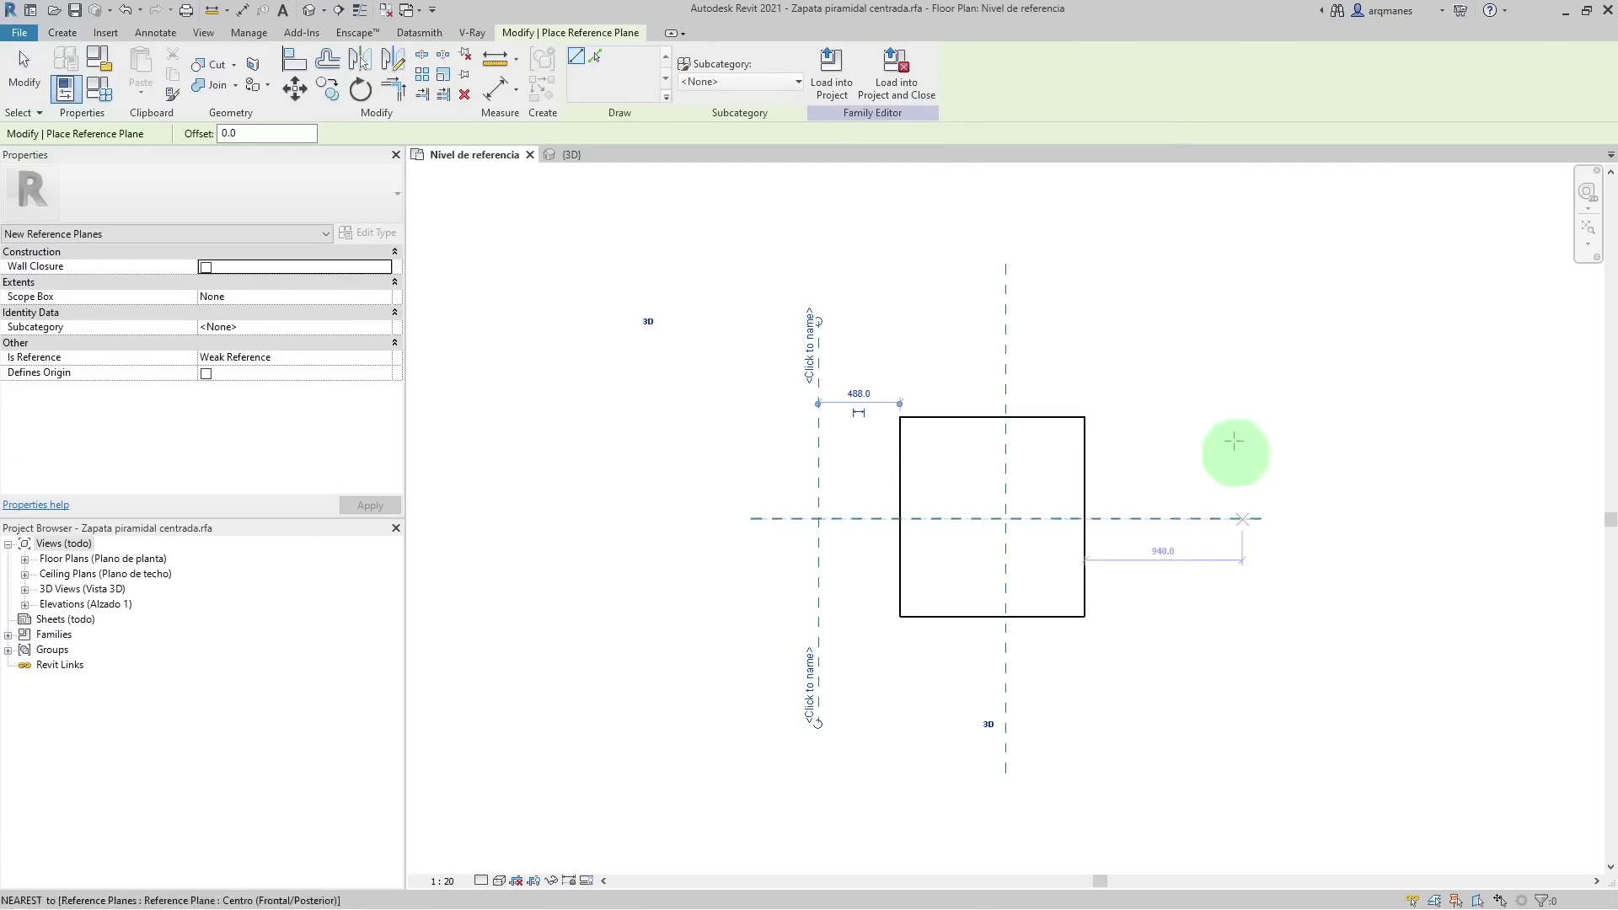
pyautogui.click(1154, 312)
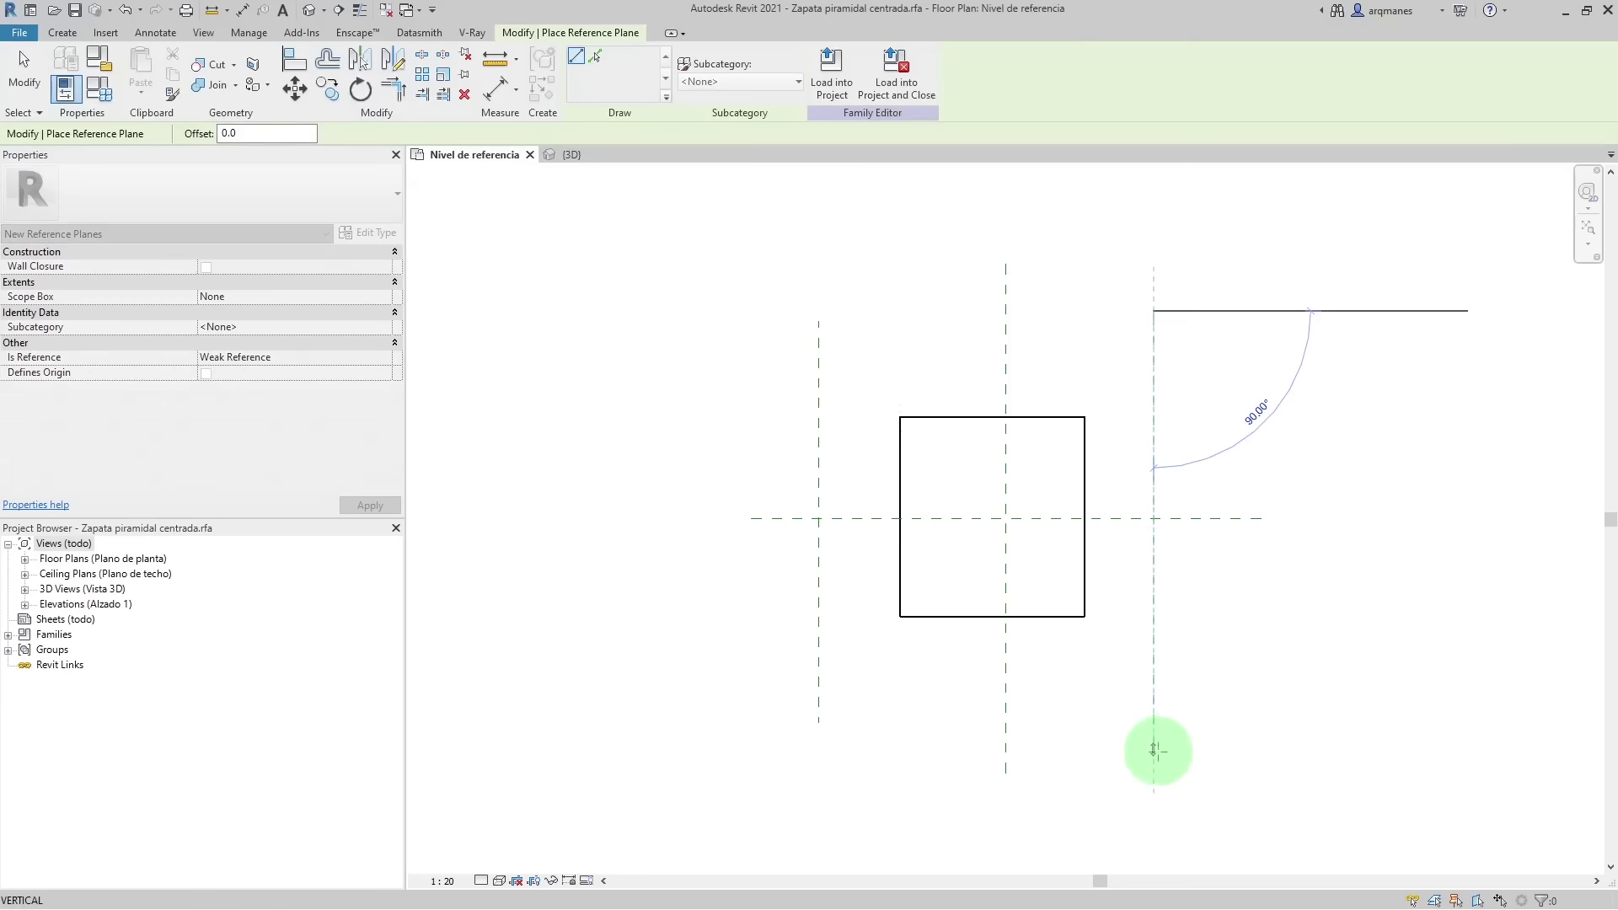
pyautogui.click(1152, 747)
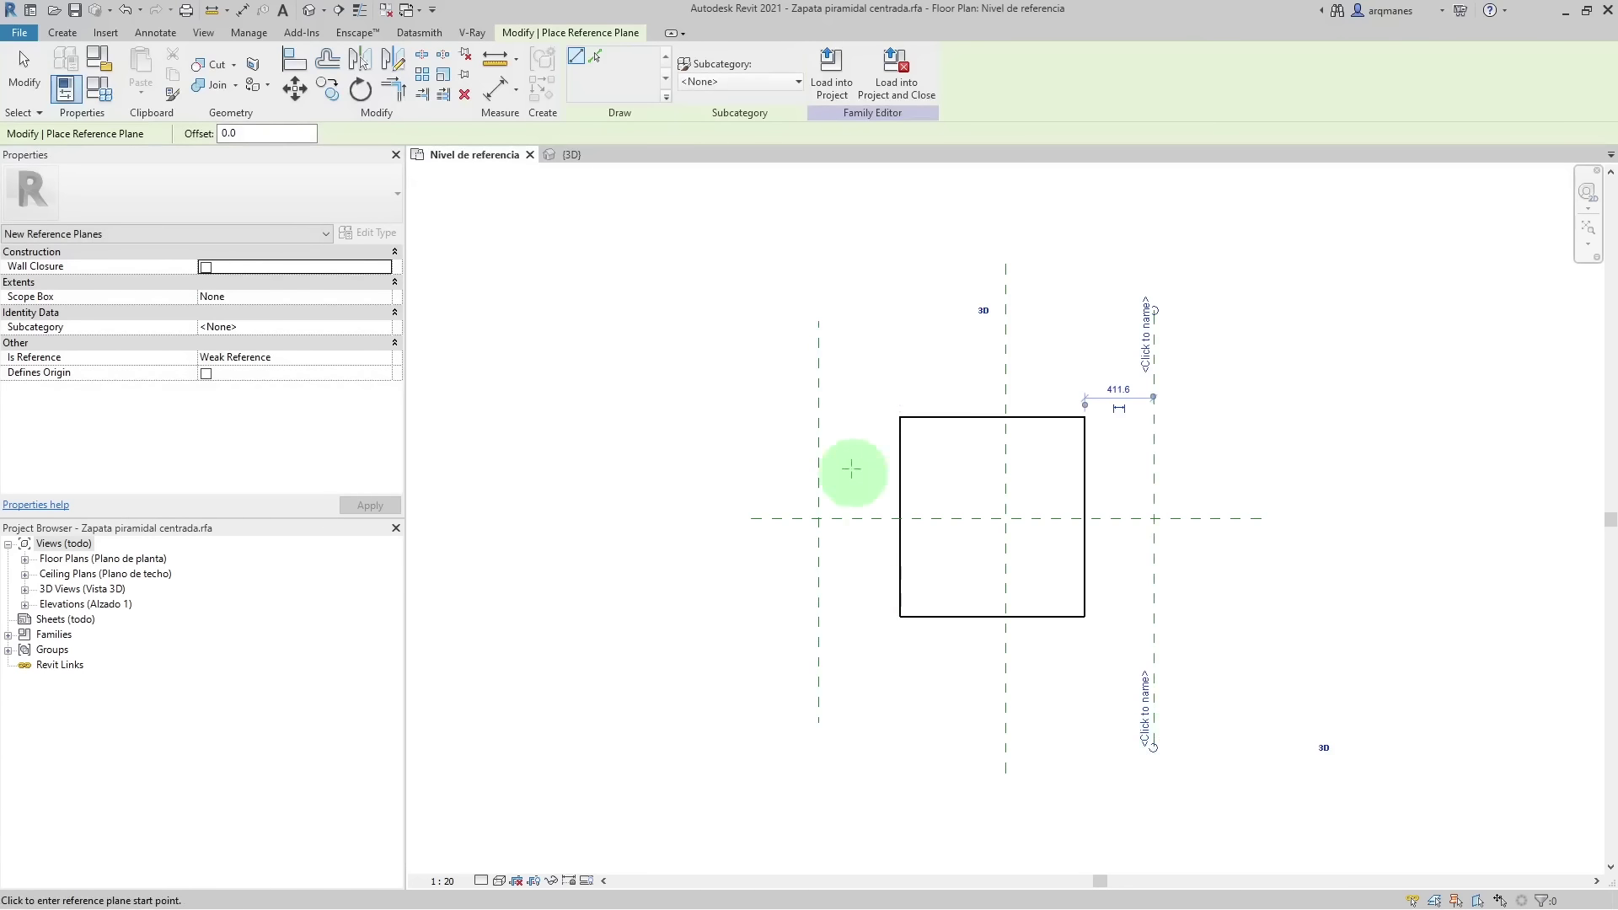
# - Add horizontal reference planes above and below the slab
pyautogui.click(714, 352)
pyautogui.click(1274, 354)
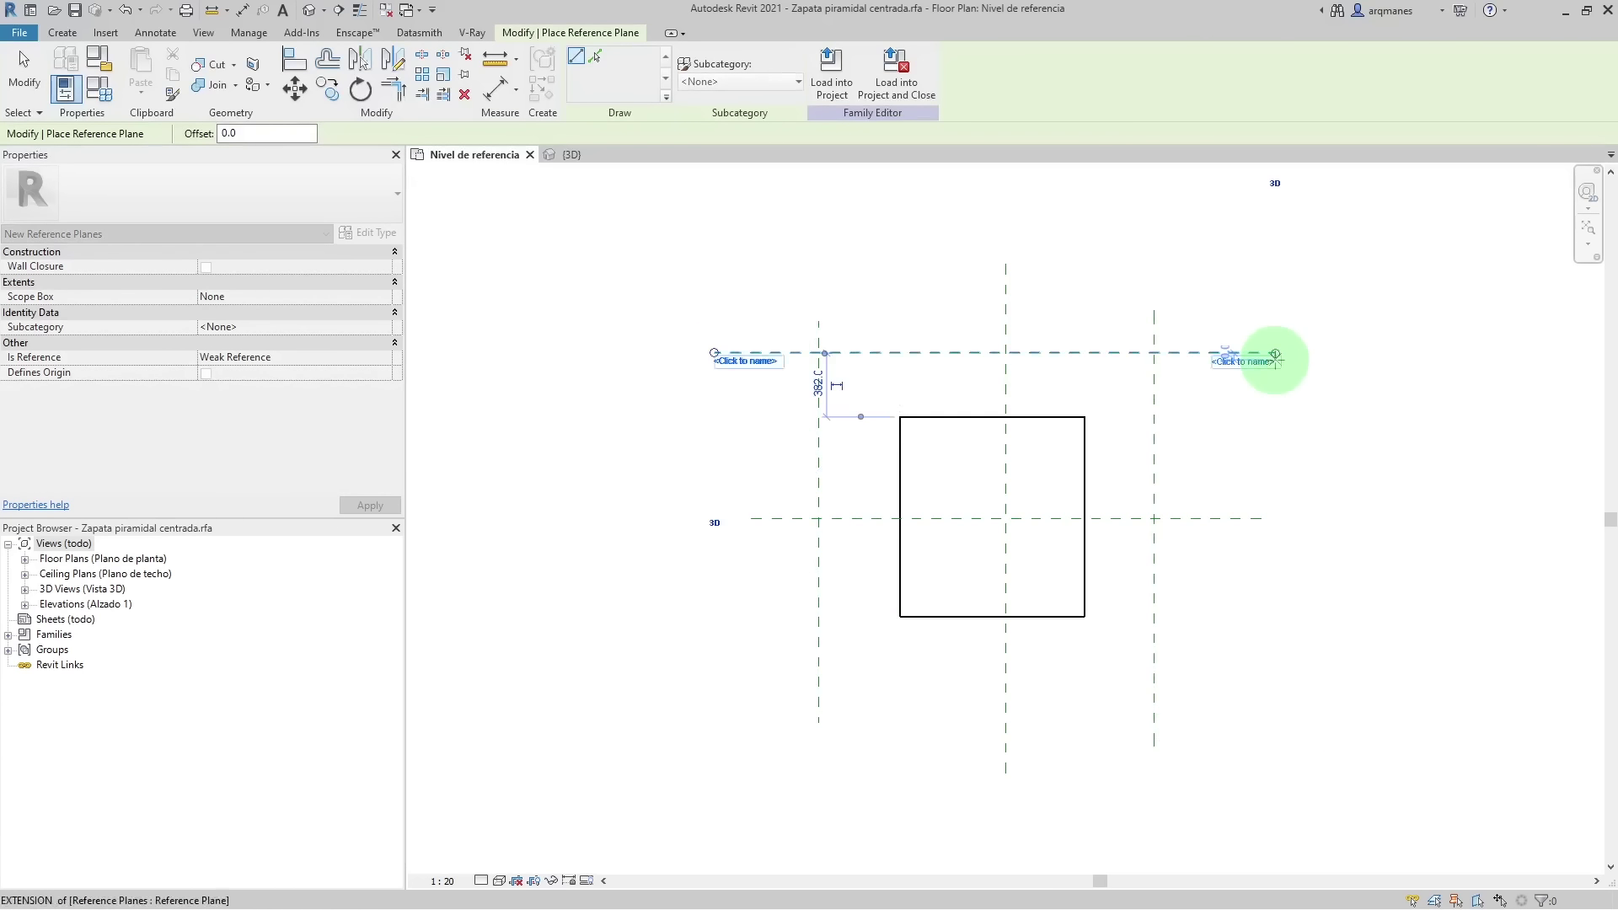
pyautogui.click(752, 671)
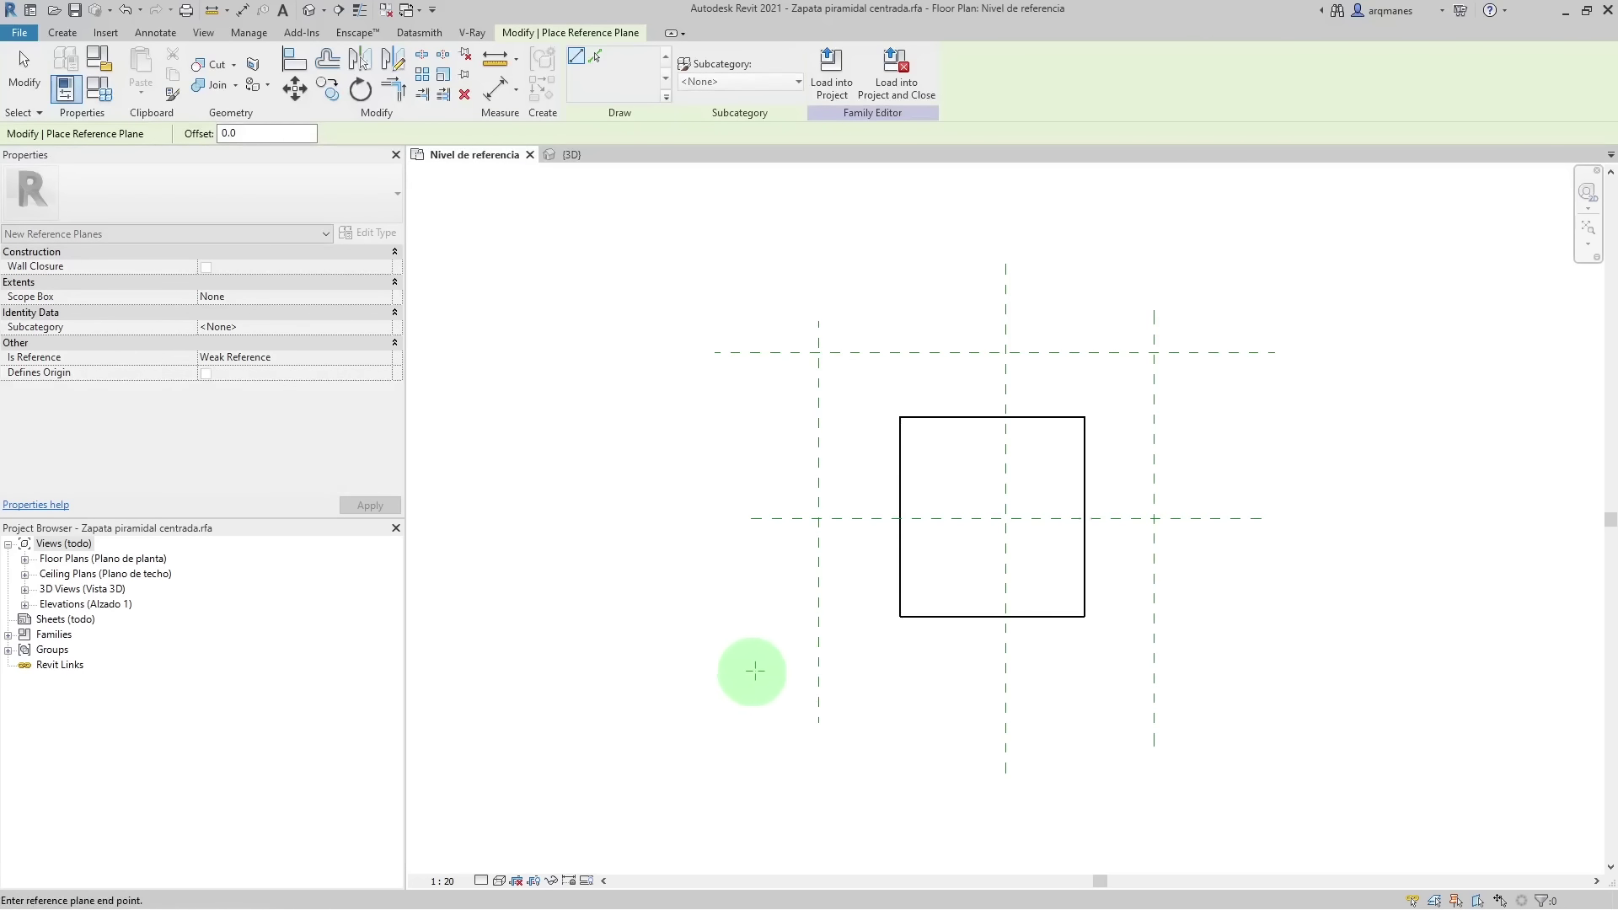
pyautogui.click(1283, 671)
pyautogui.press('Escape')
pyautogui.press('Escape')
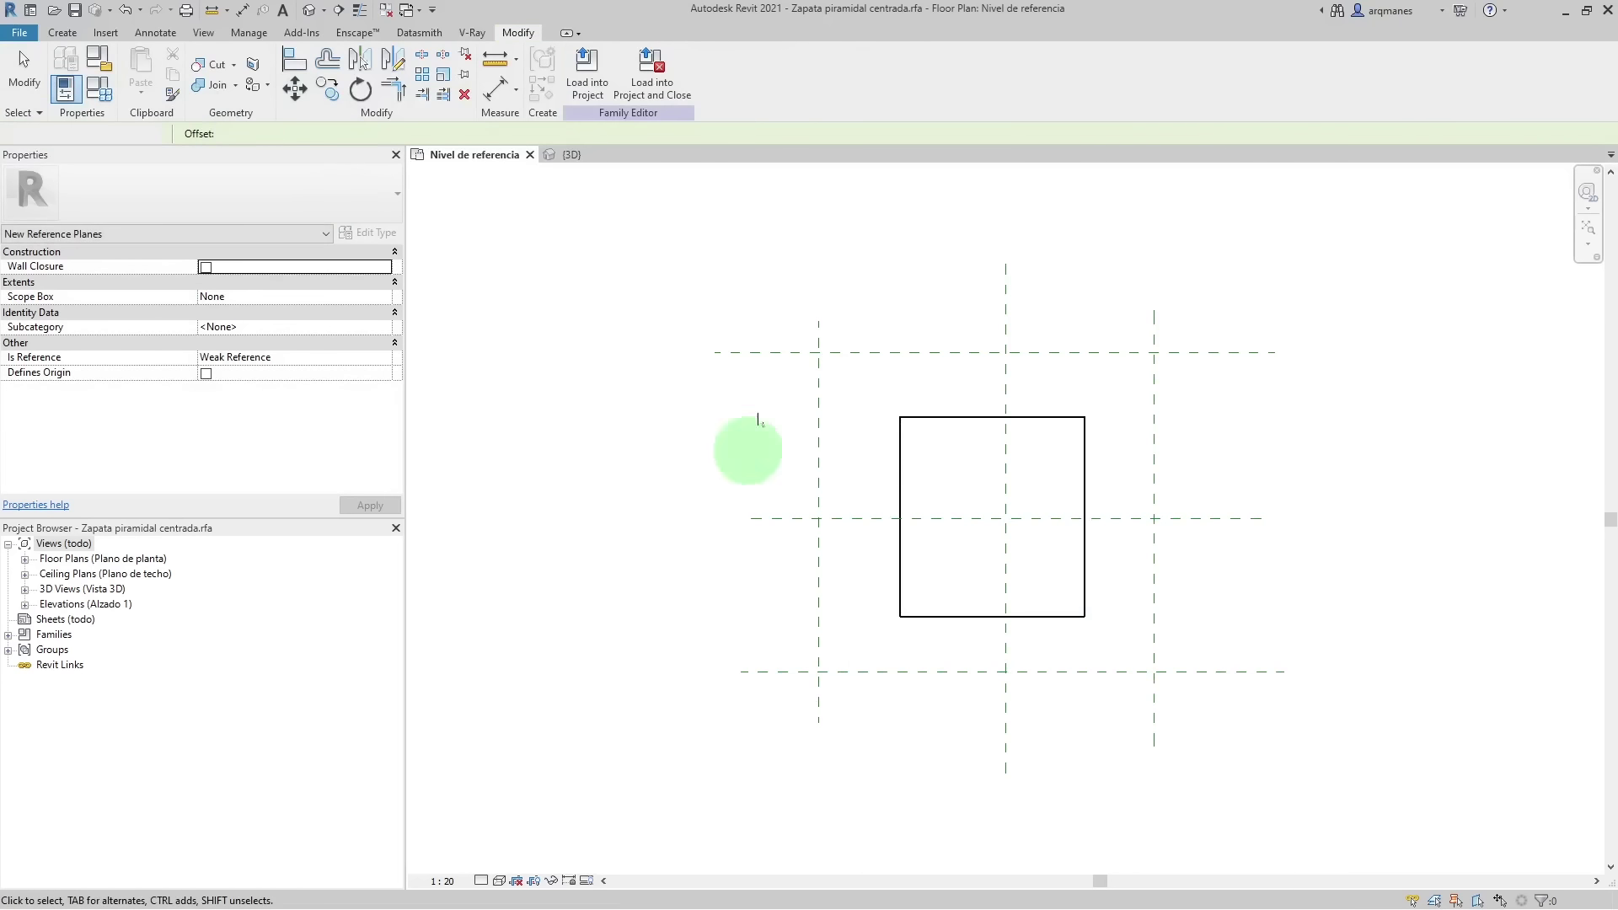
pyautogui.press('Escape')
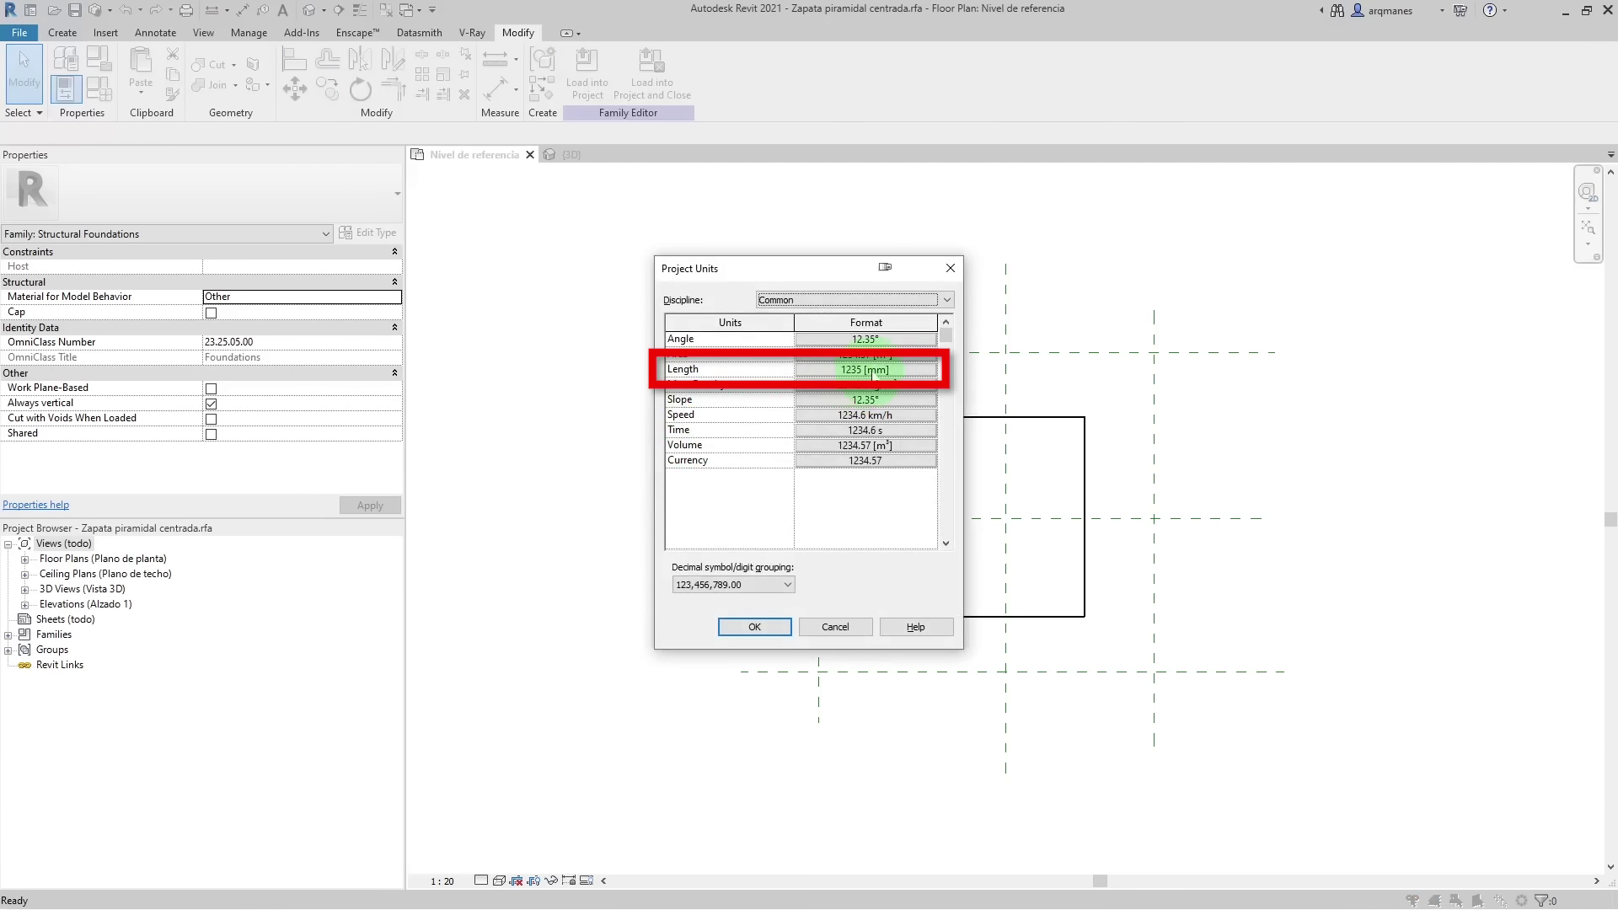
pyautogui.click(865, 369)
pyautogui.click(740, 413)
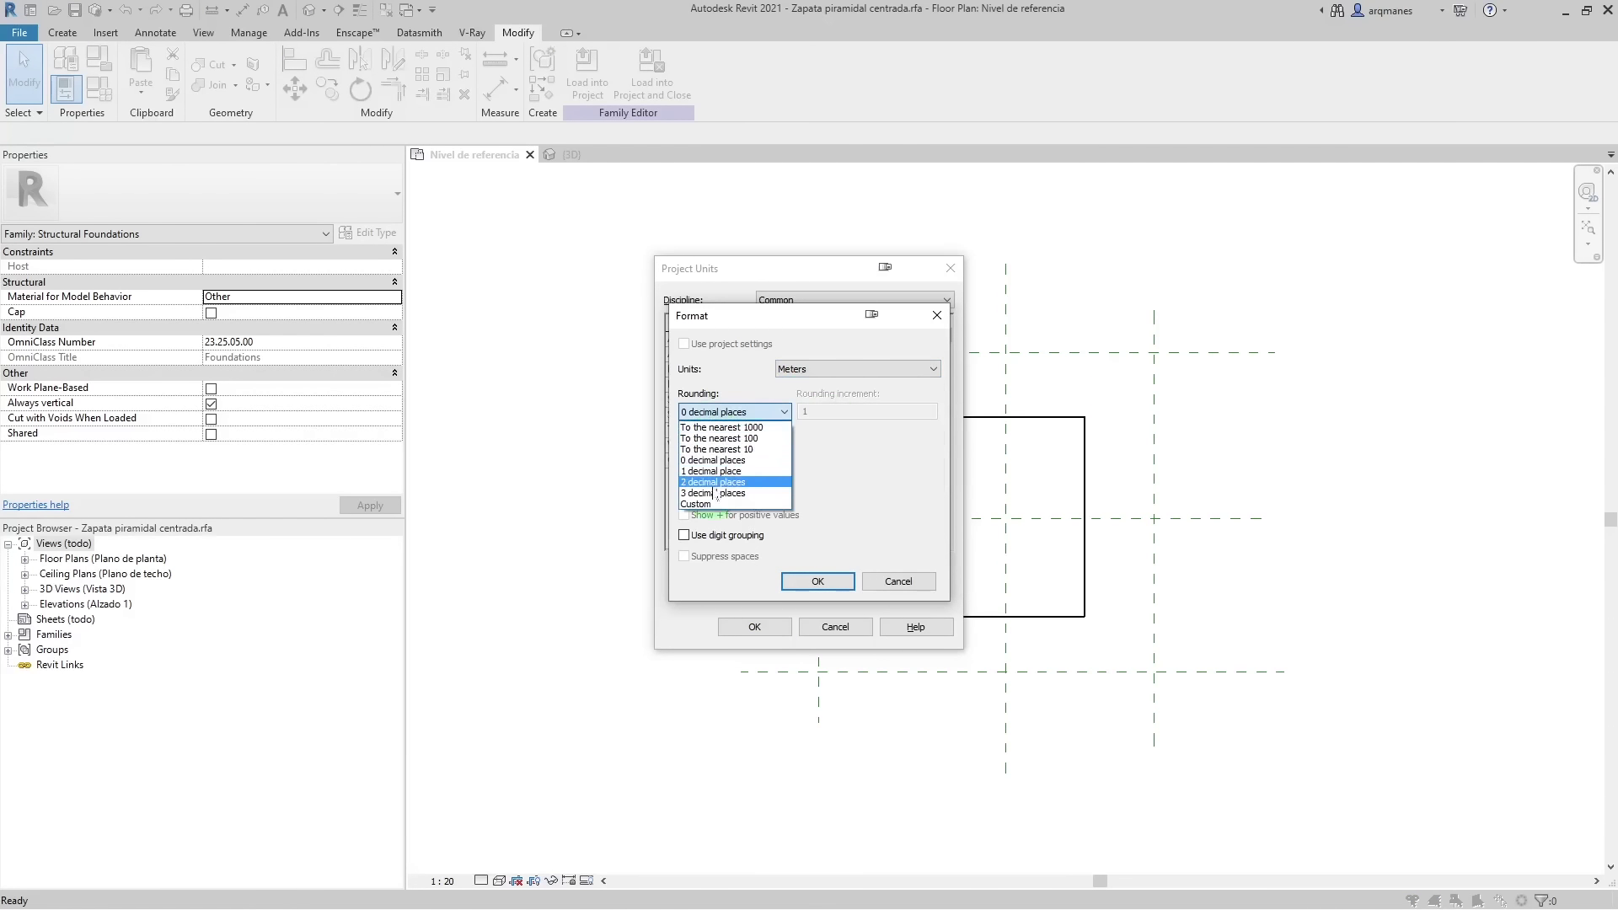
pyautogui.click(818, 581)
pyautogui.press('Return')
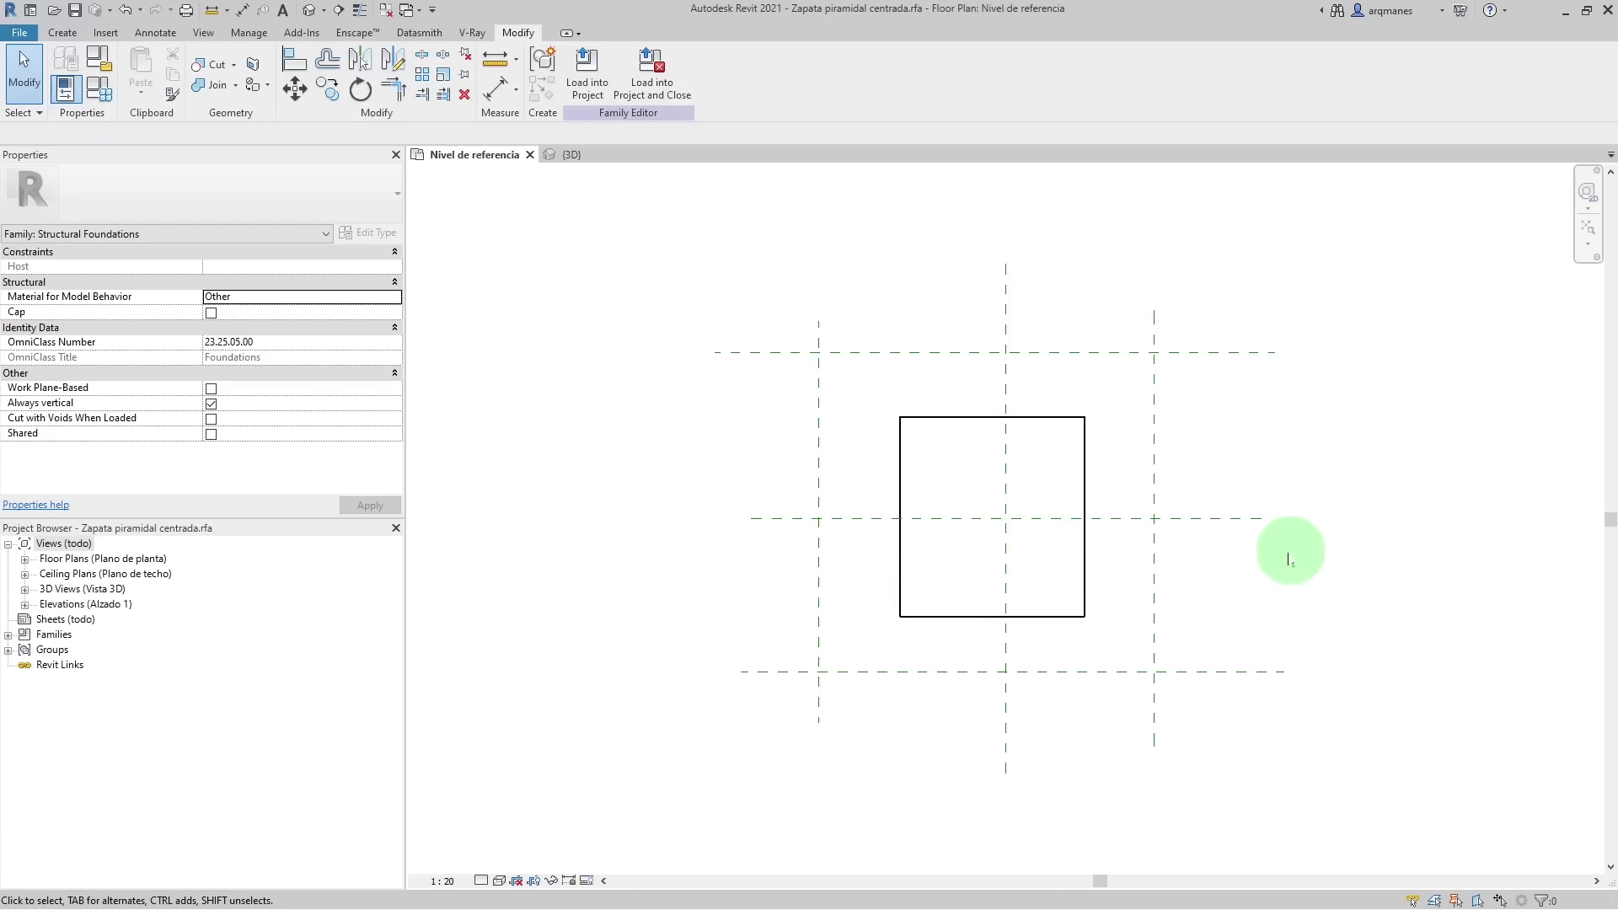
# - Nudge the top and bottom reference planes, and move the left plane to 0.5200 outside the slab edge
pyautogui.click(1205, 363)
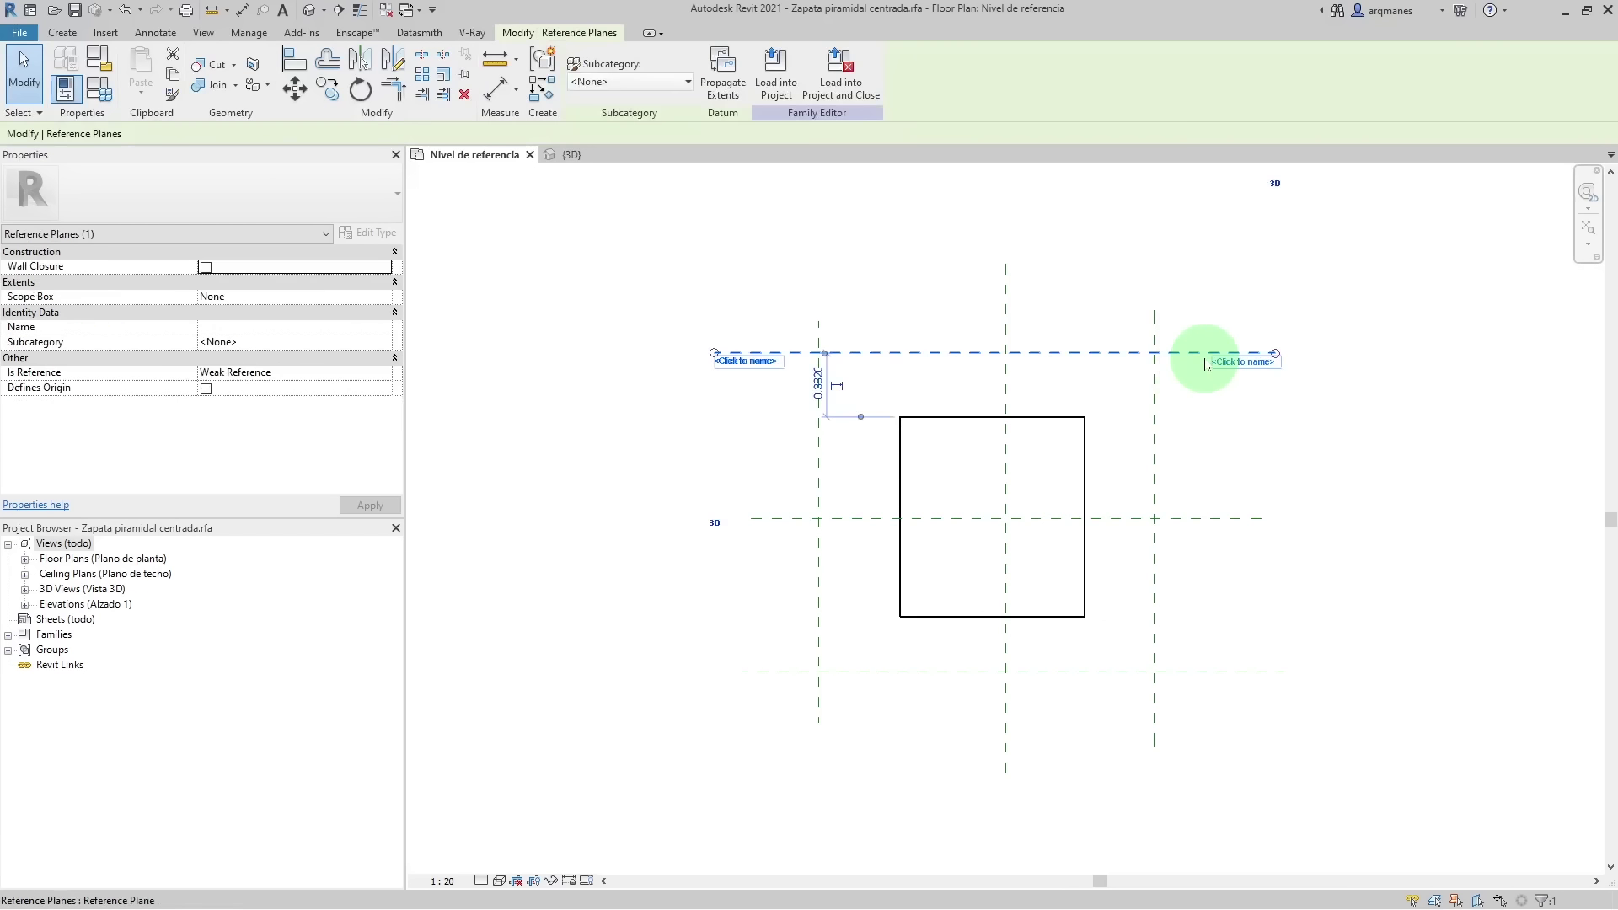
pyautogui.moveTo(1205, 354); pyautogui.dragTo(1207, 347)
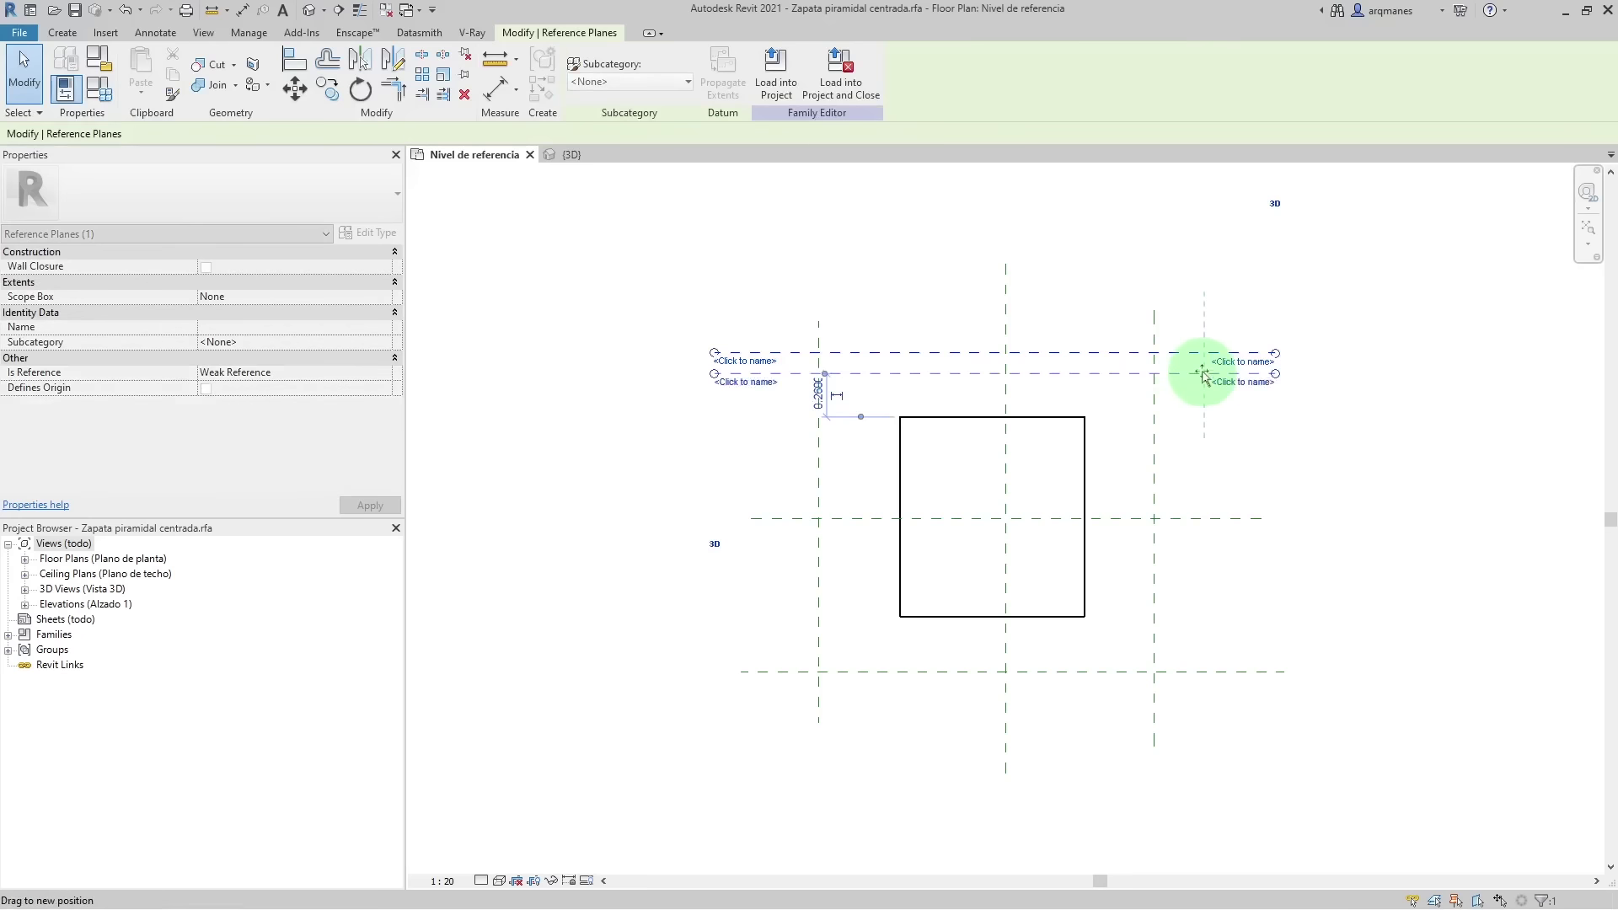
pyautogui.click(1222, 674)
pyautogui.moveTo(1210, 652); pyautogui.dragTo(1206, 664)
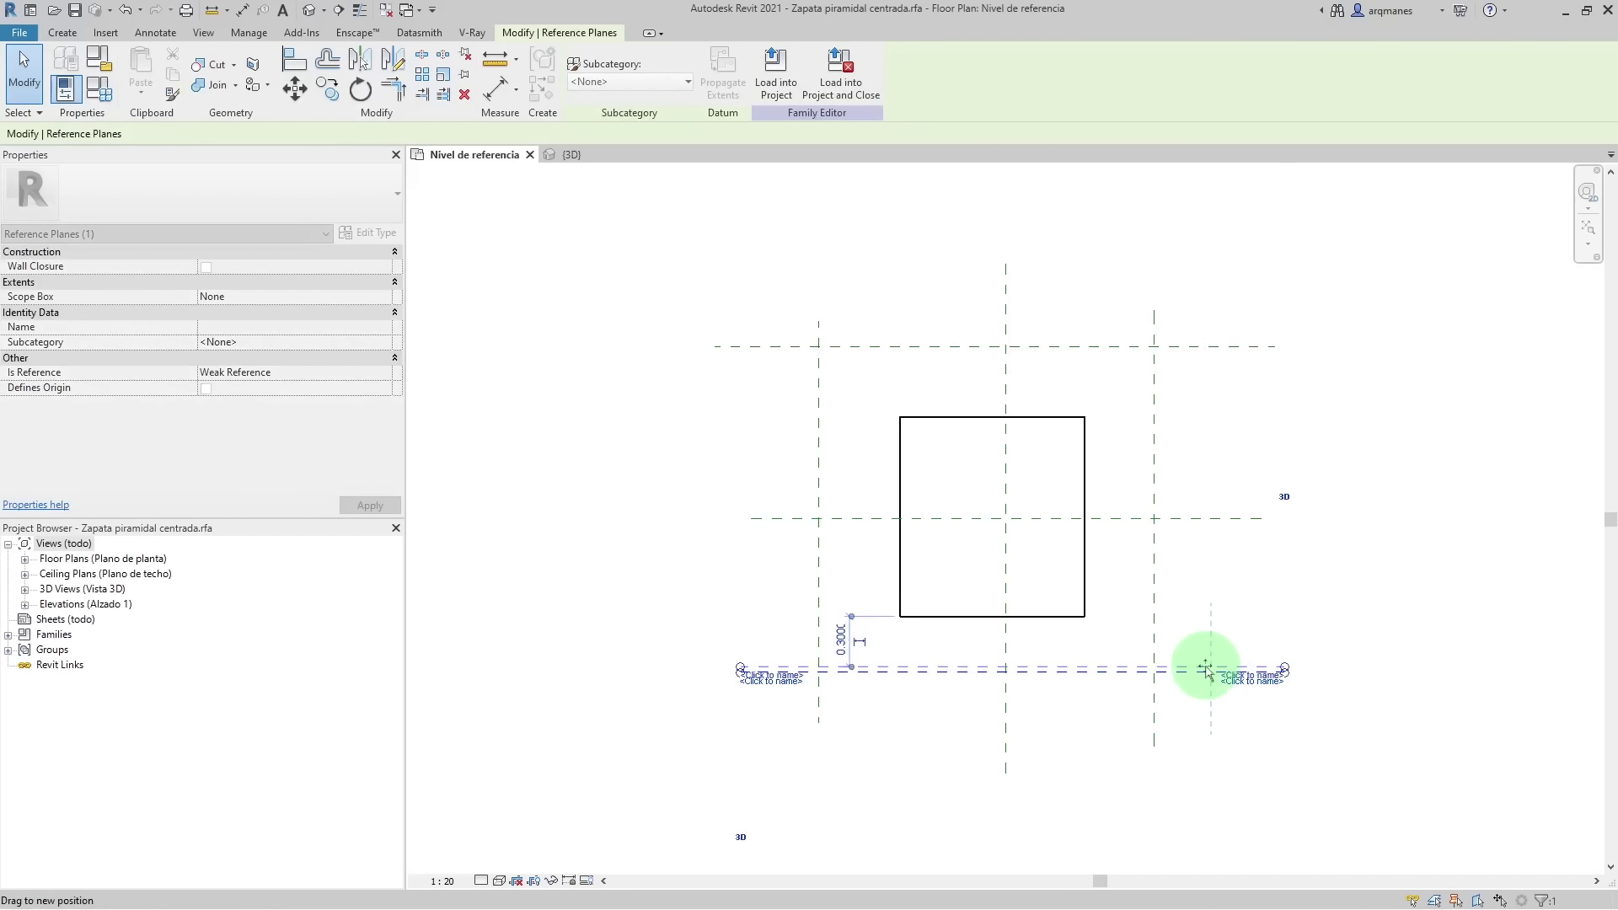
pyautogui.click(819, 408)
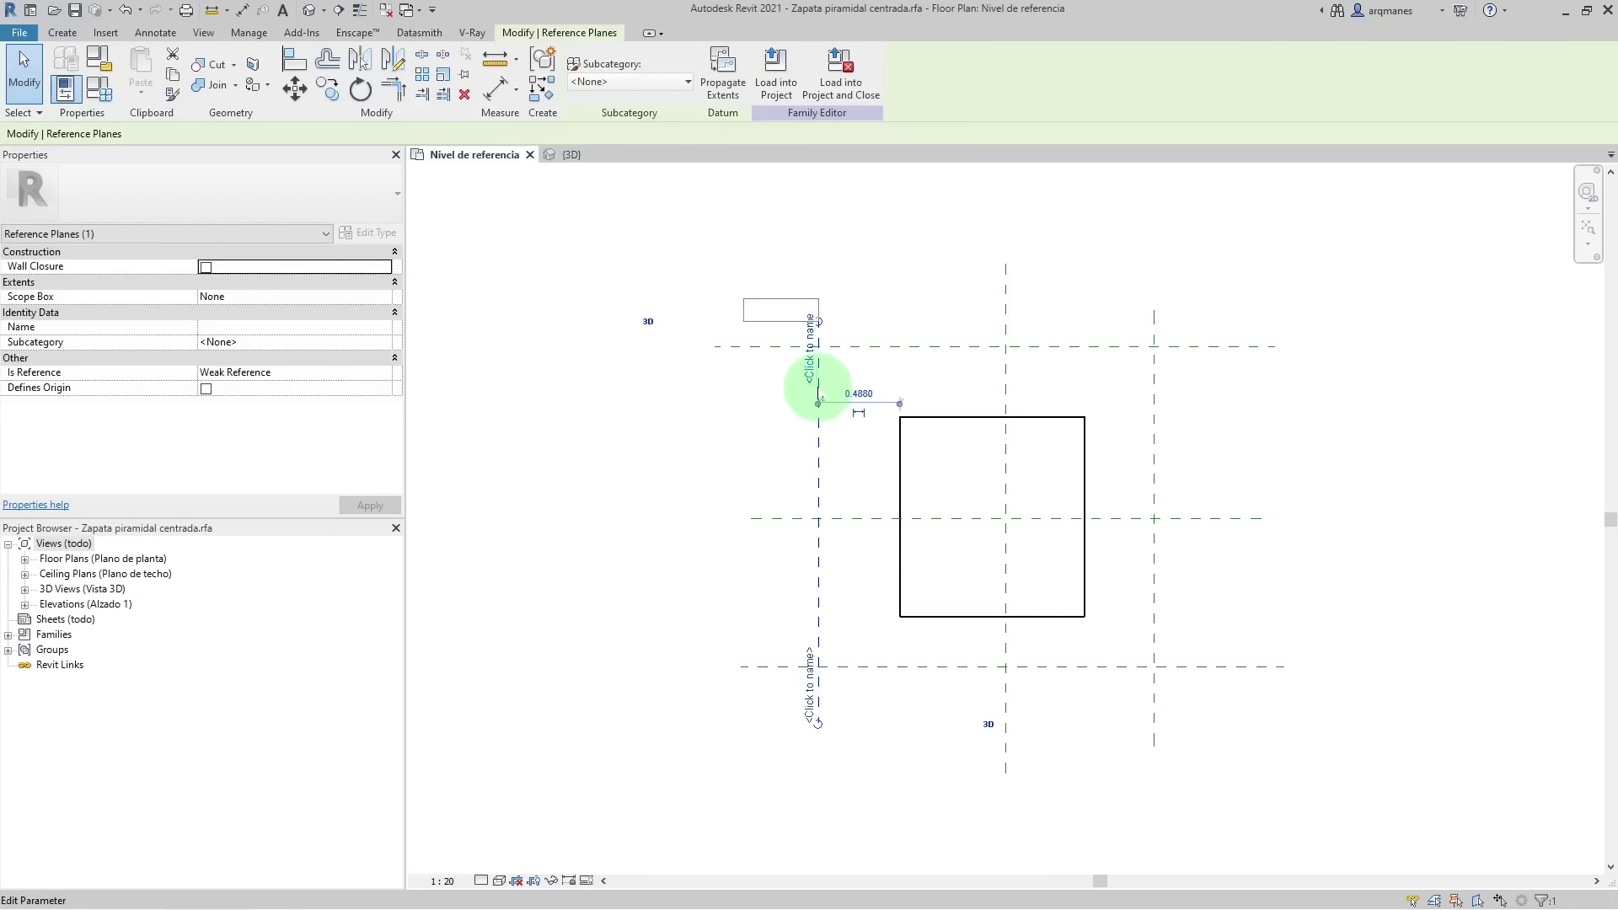
pyautogui.moveTo(819, 396); pyautogui.dragTo(812, 444)
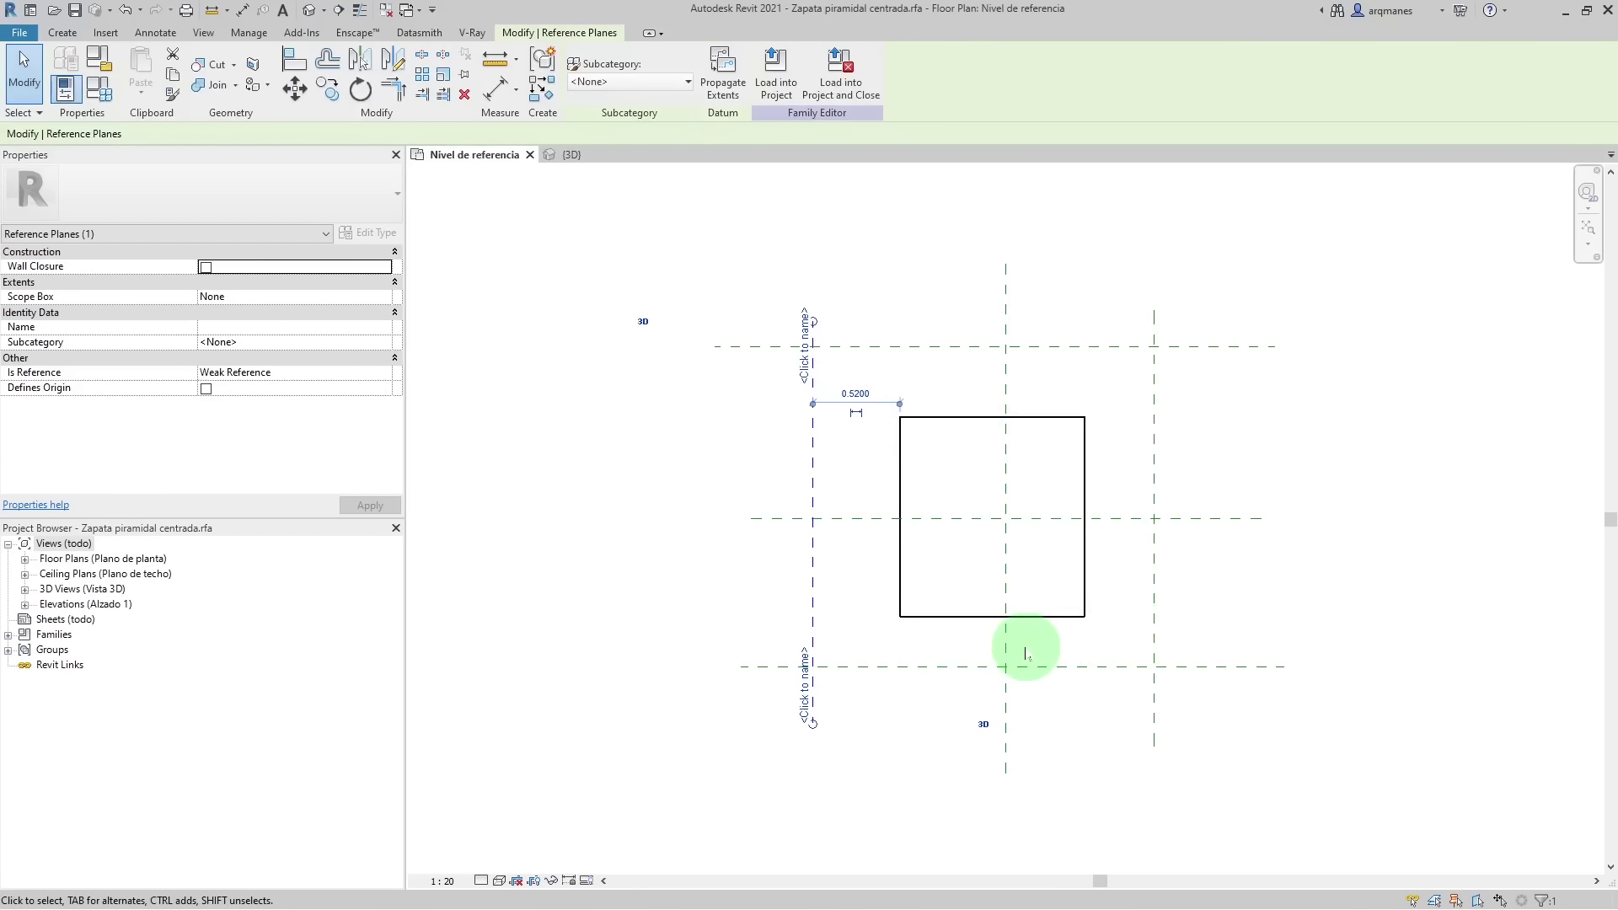
# - Align the base slab's left edge to the left vertical reference plane
pyautogui.click(295, 59)
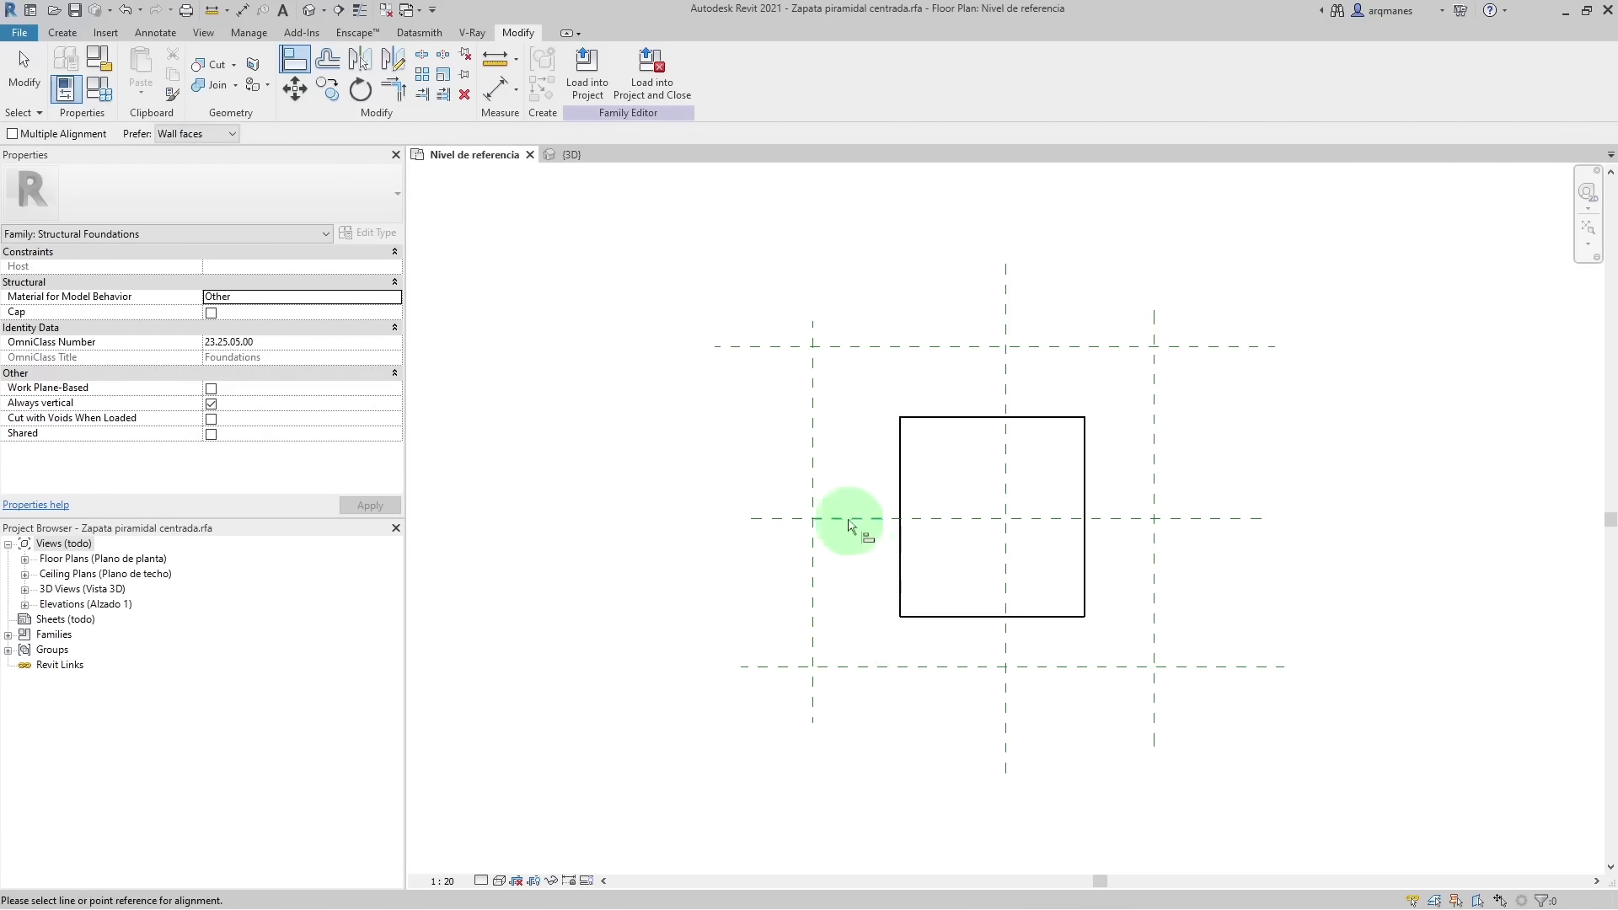
pyautogui.click(813, 459)
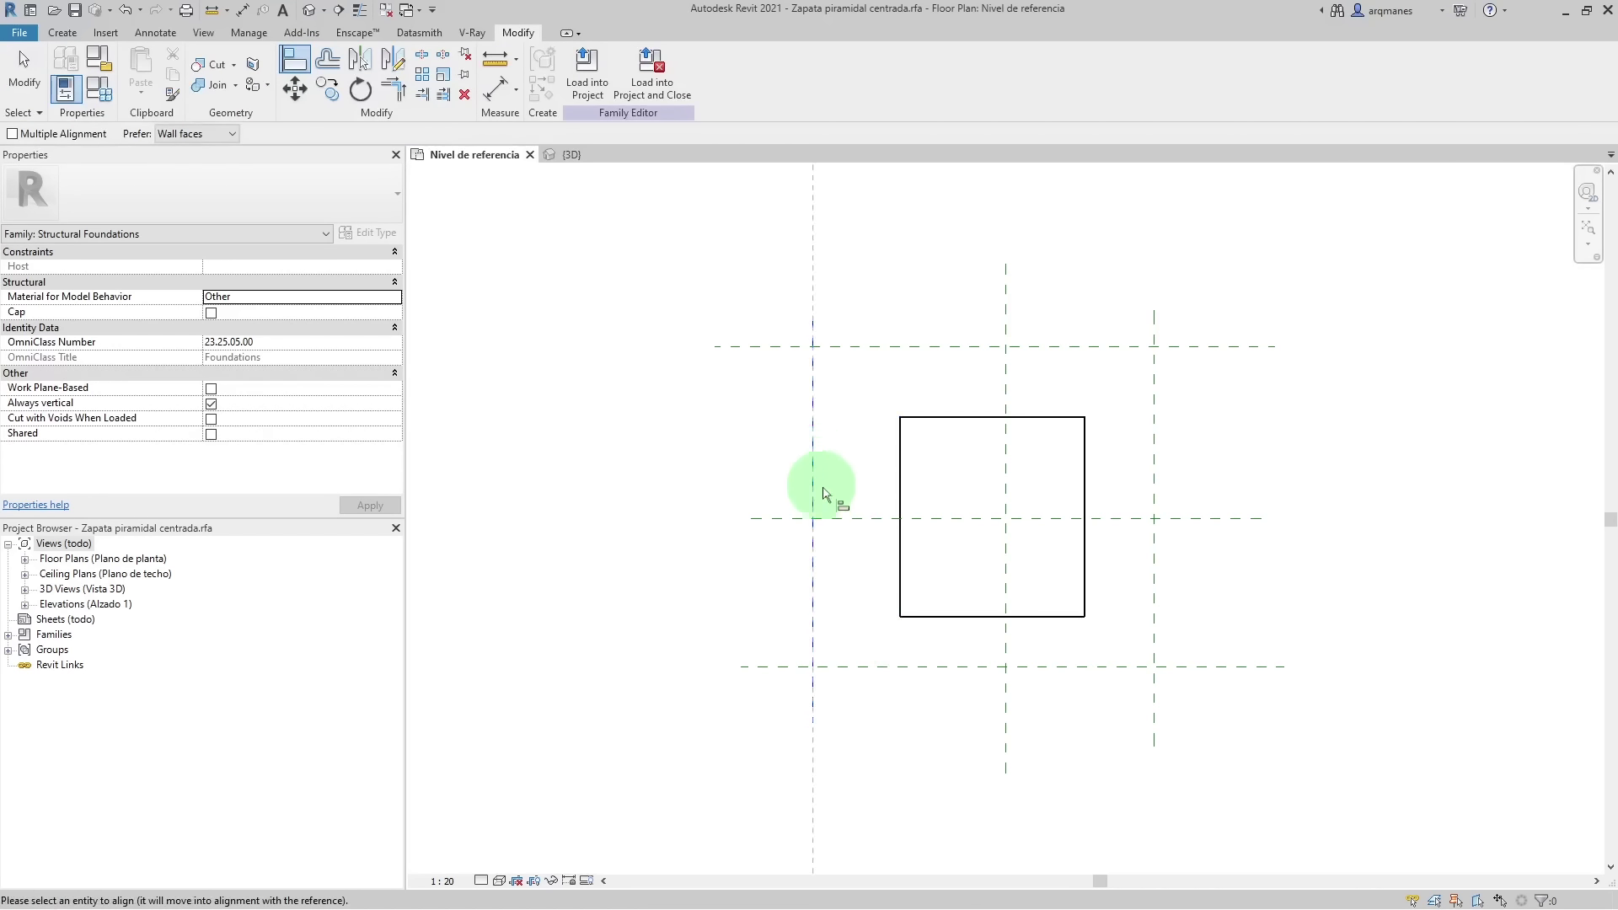
pyautogui.click(900, 480)
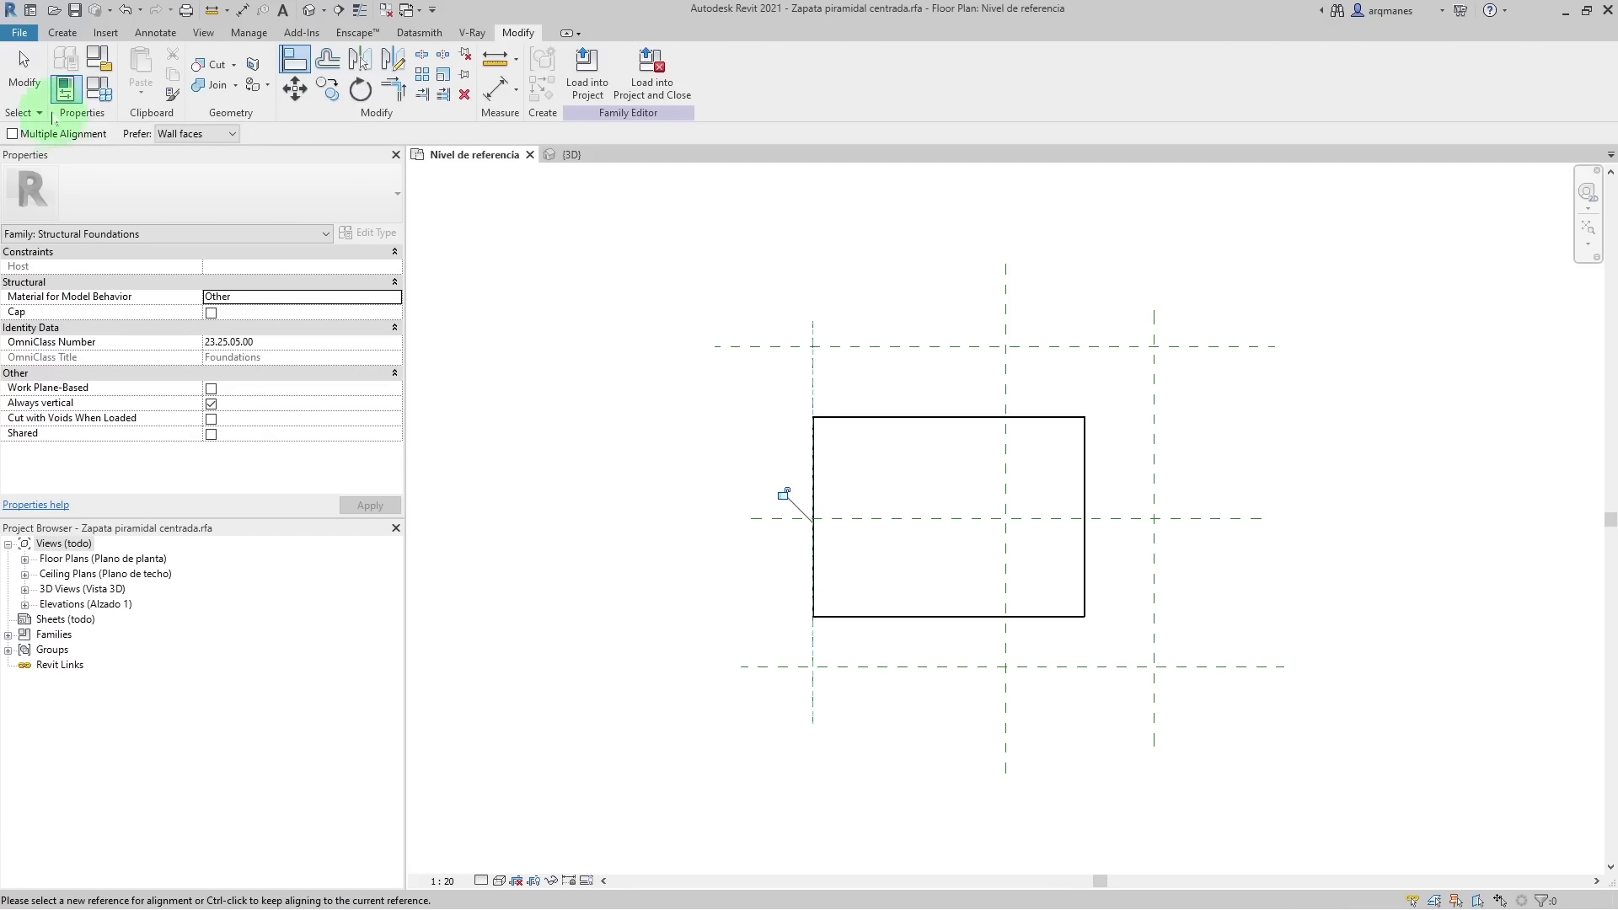
pyautogui.click(23, 72)
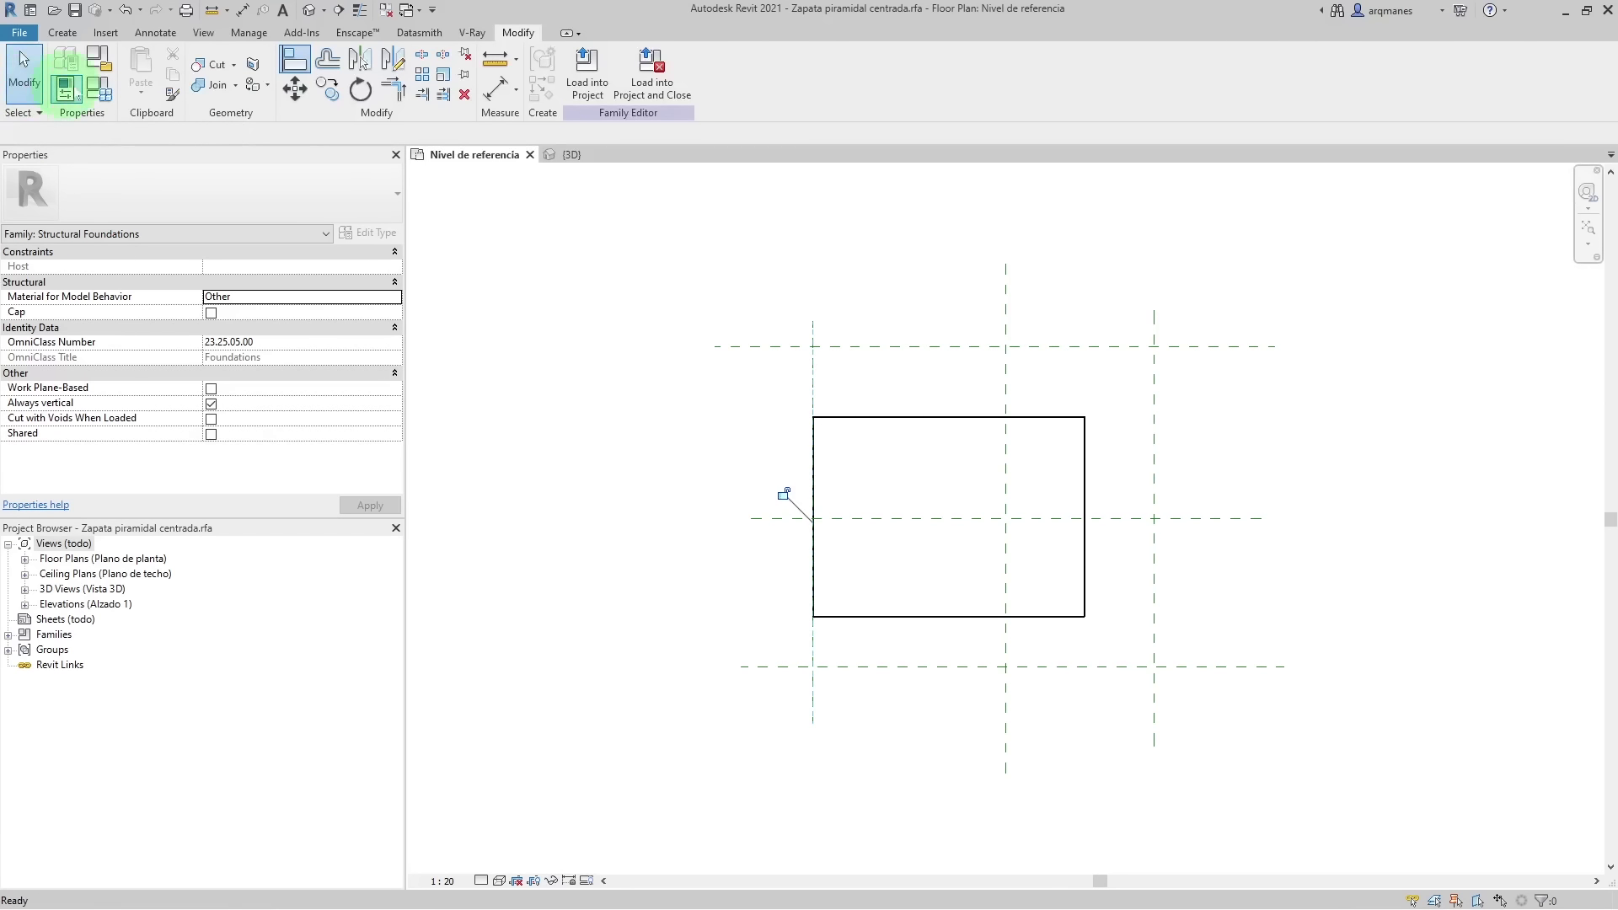
# - Try dragging the extrusion's left edge inward, then select the left reference plane
pyautogui.click(856, 419)
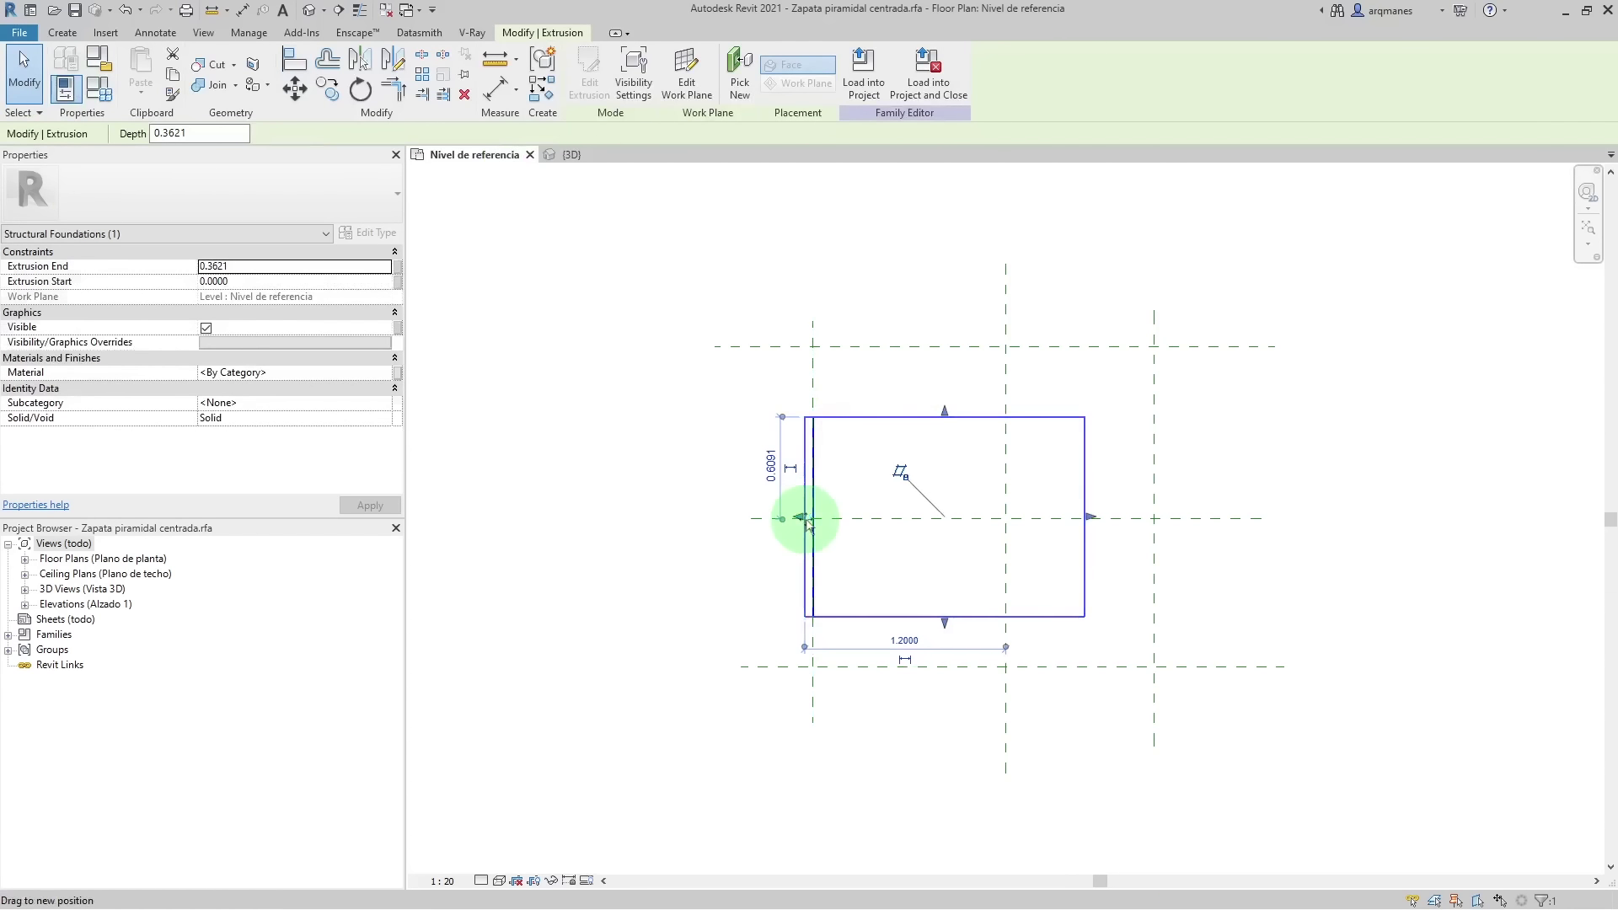
pyautogui.moveTo(800, 520); pyautogui.dragTo(862, 518)
pyautogui.click(917, 578)
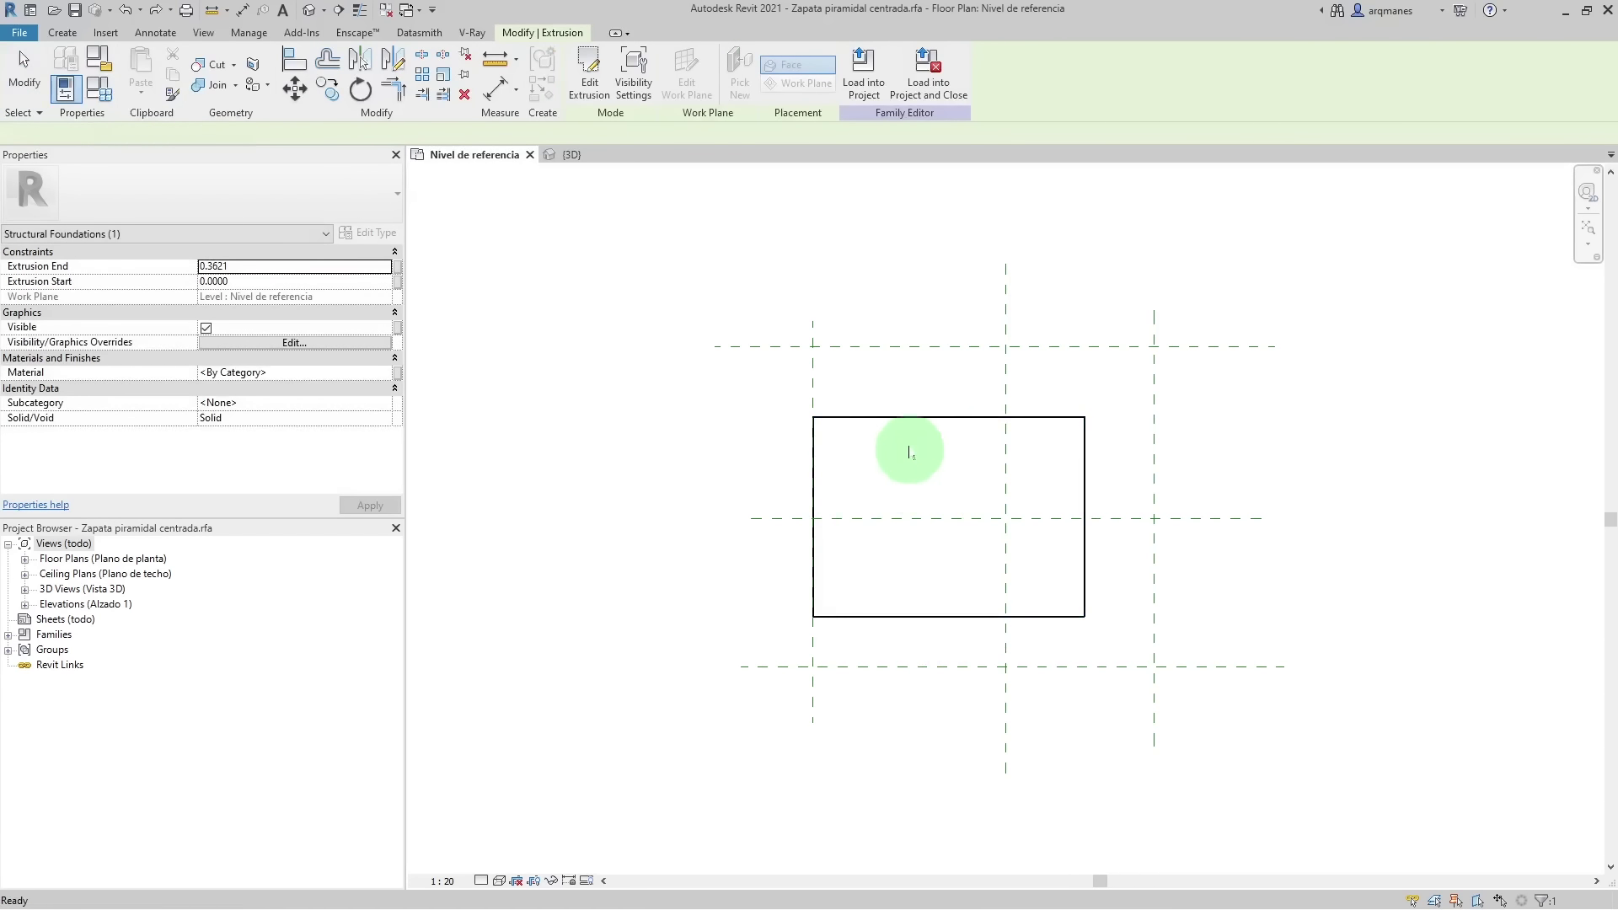
pyautogui.click(813, 330)
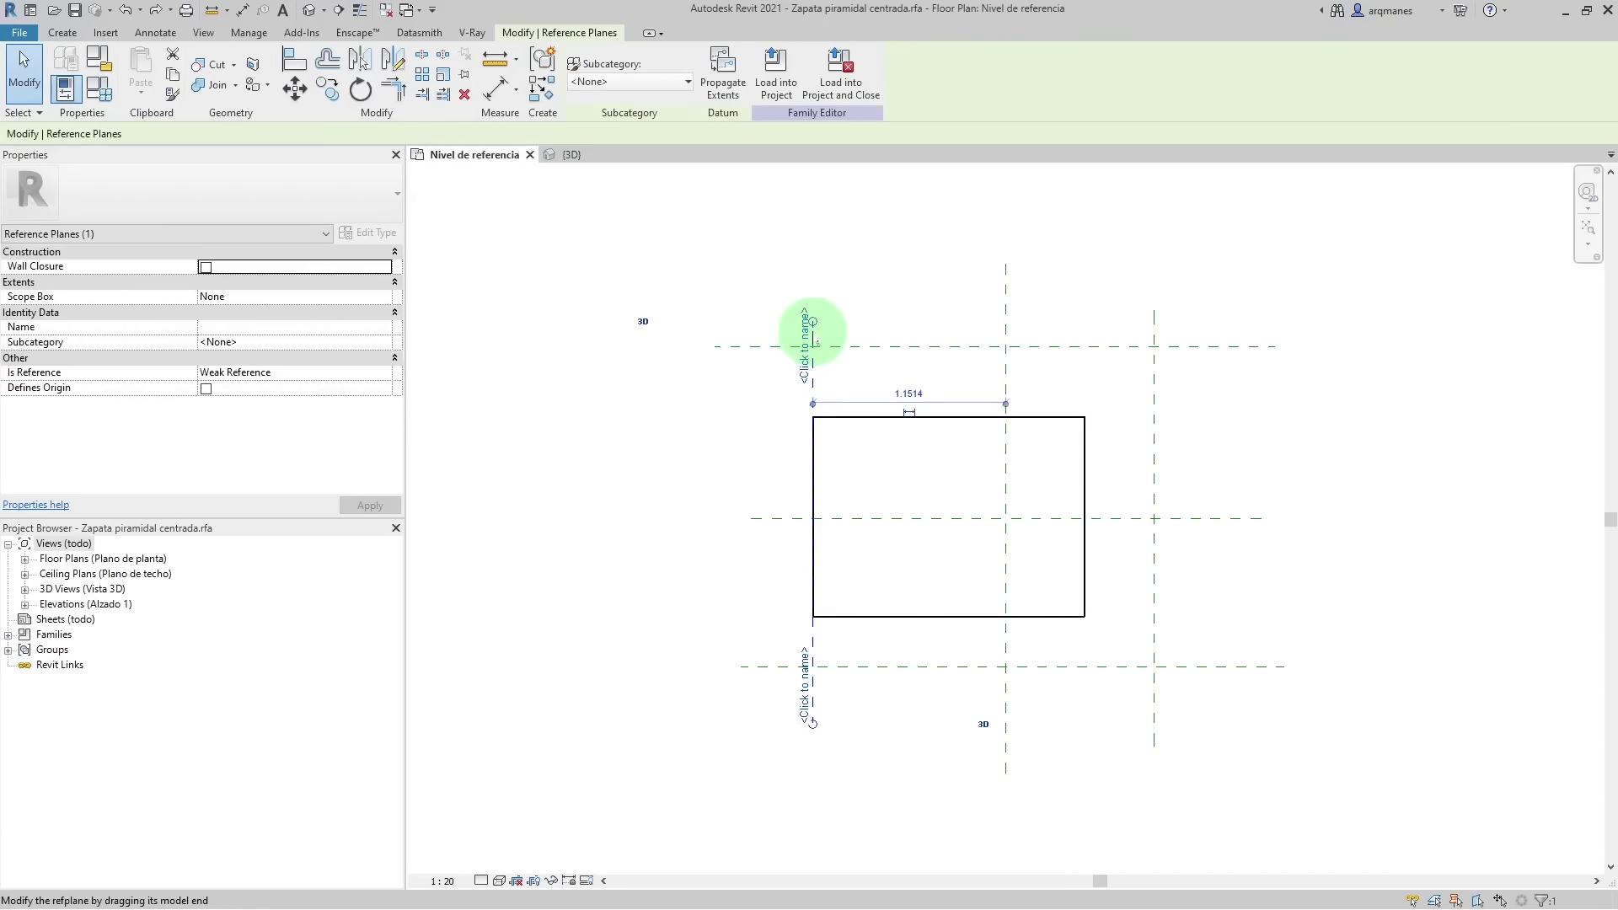
# - Move the left reference plane to 0.7600 from centre and lock the slab's left edge to it
pyautogui.moveTo(815, 342); pyautogui.dragTo(873, 618)
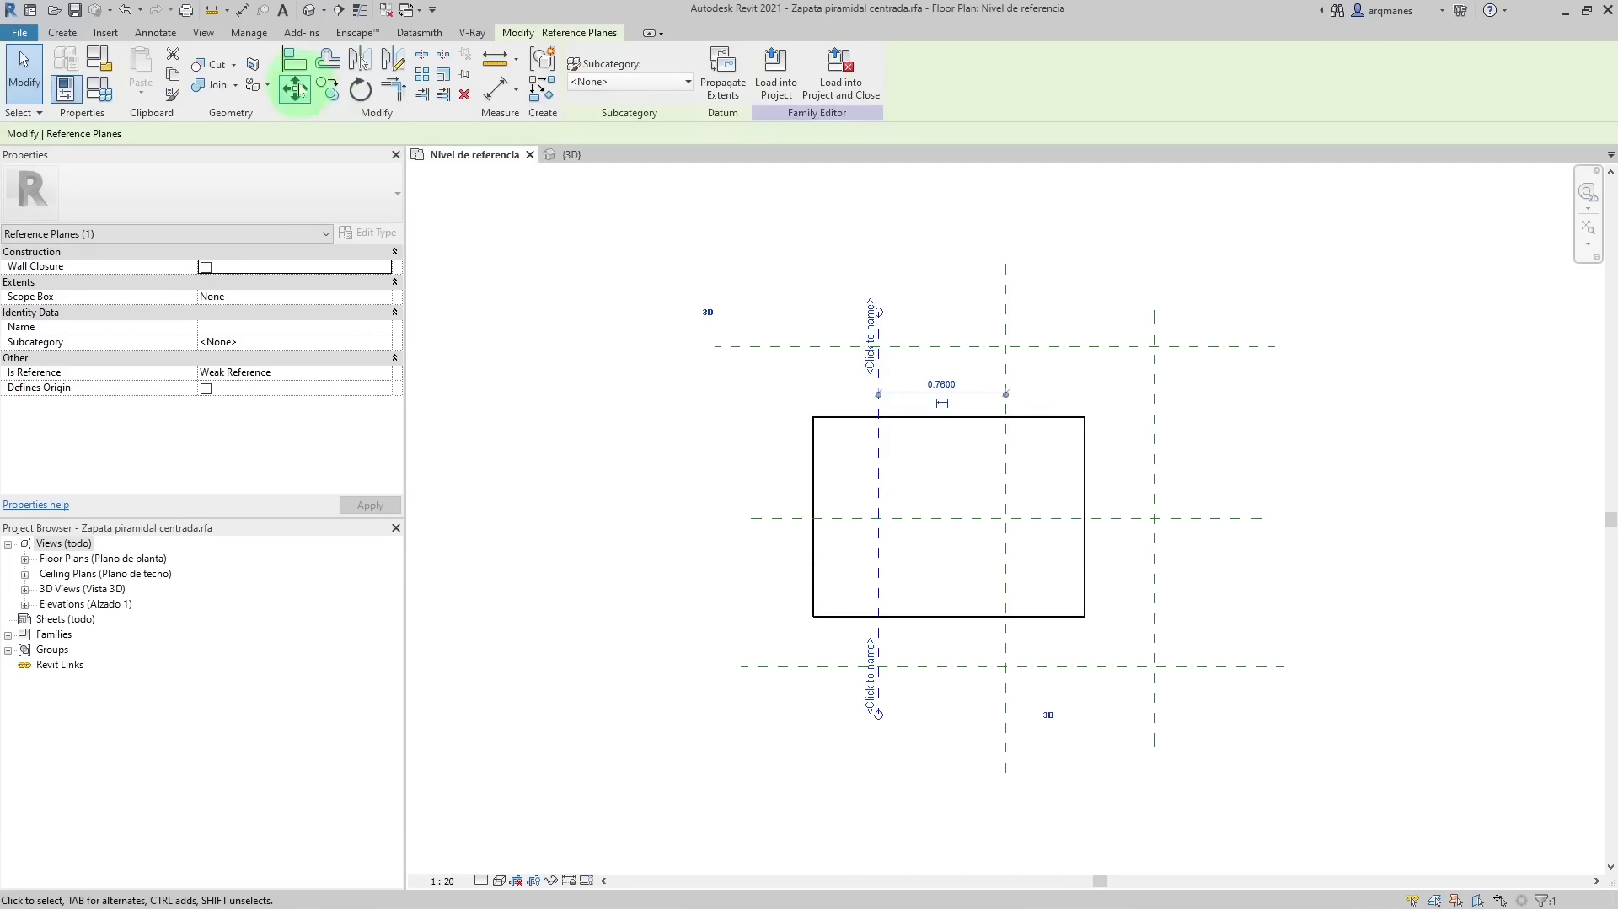
pyautogui.click(293, 68)
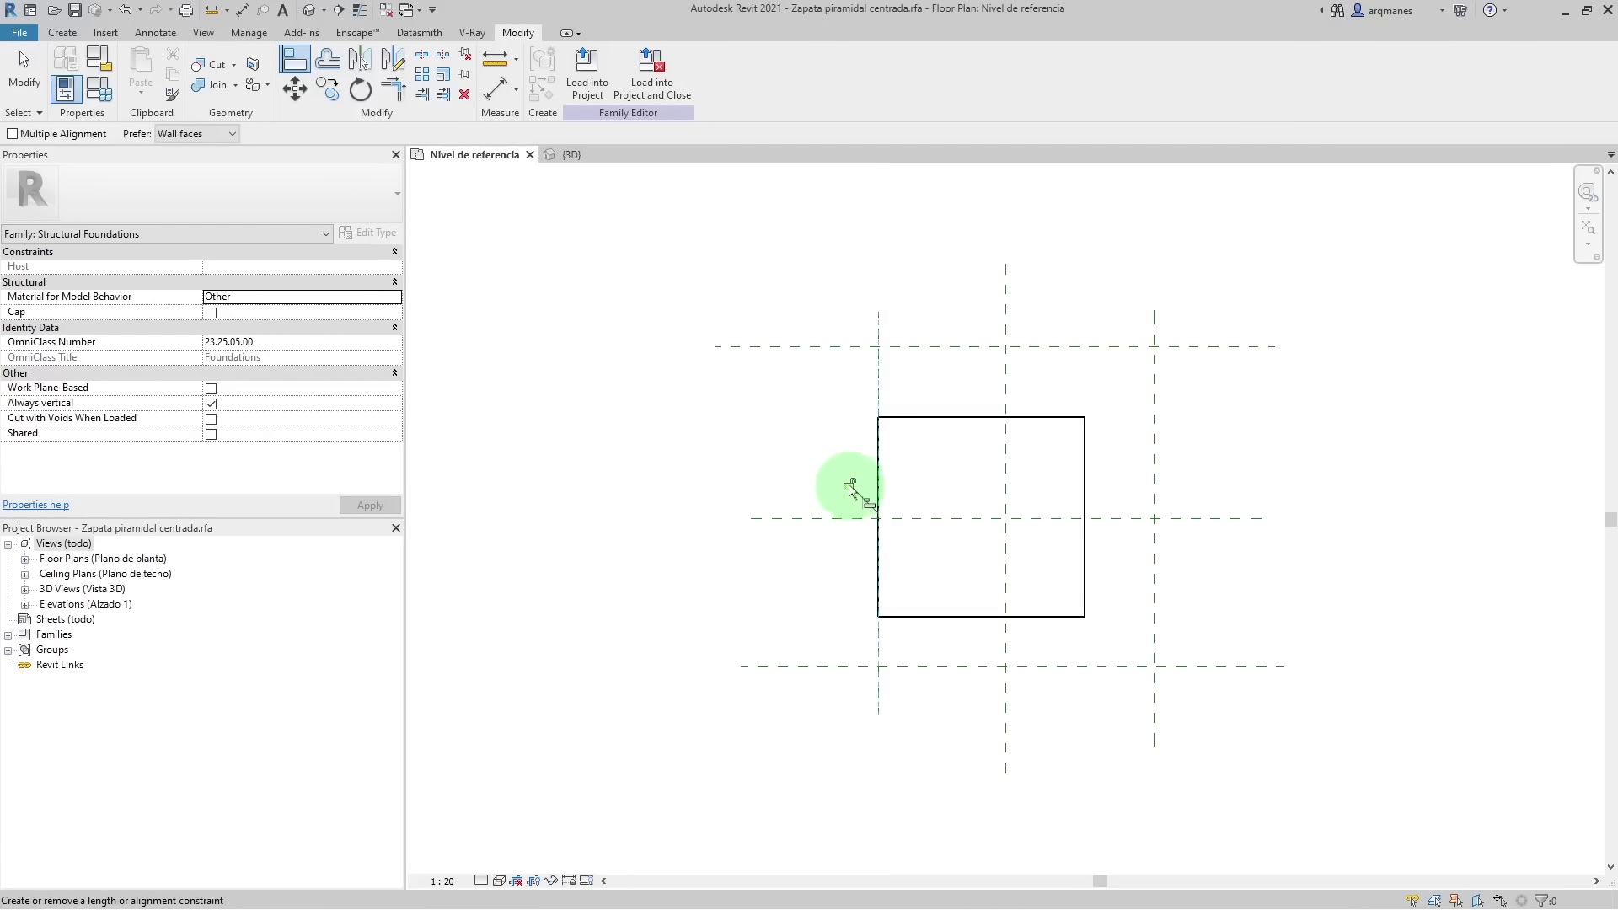
pyautogui.click(850, 487)
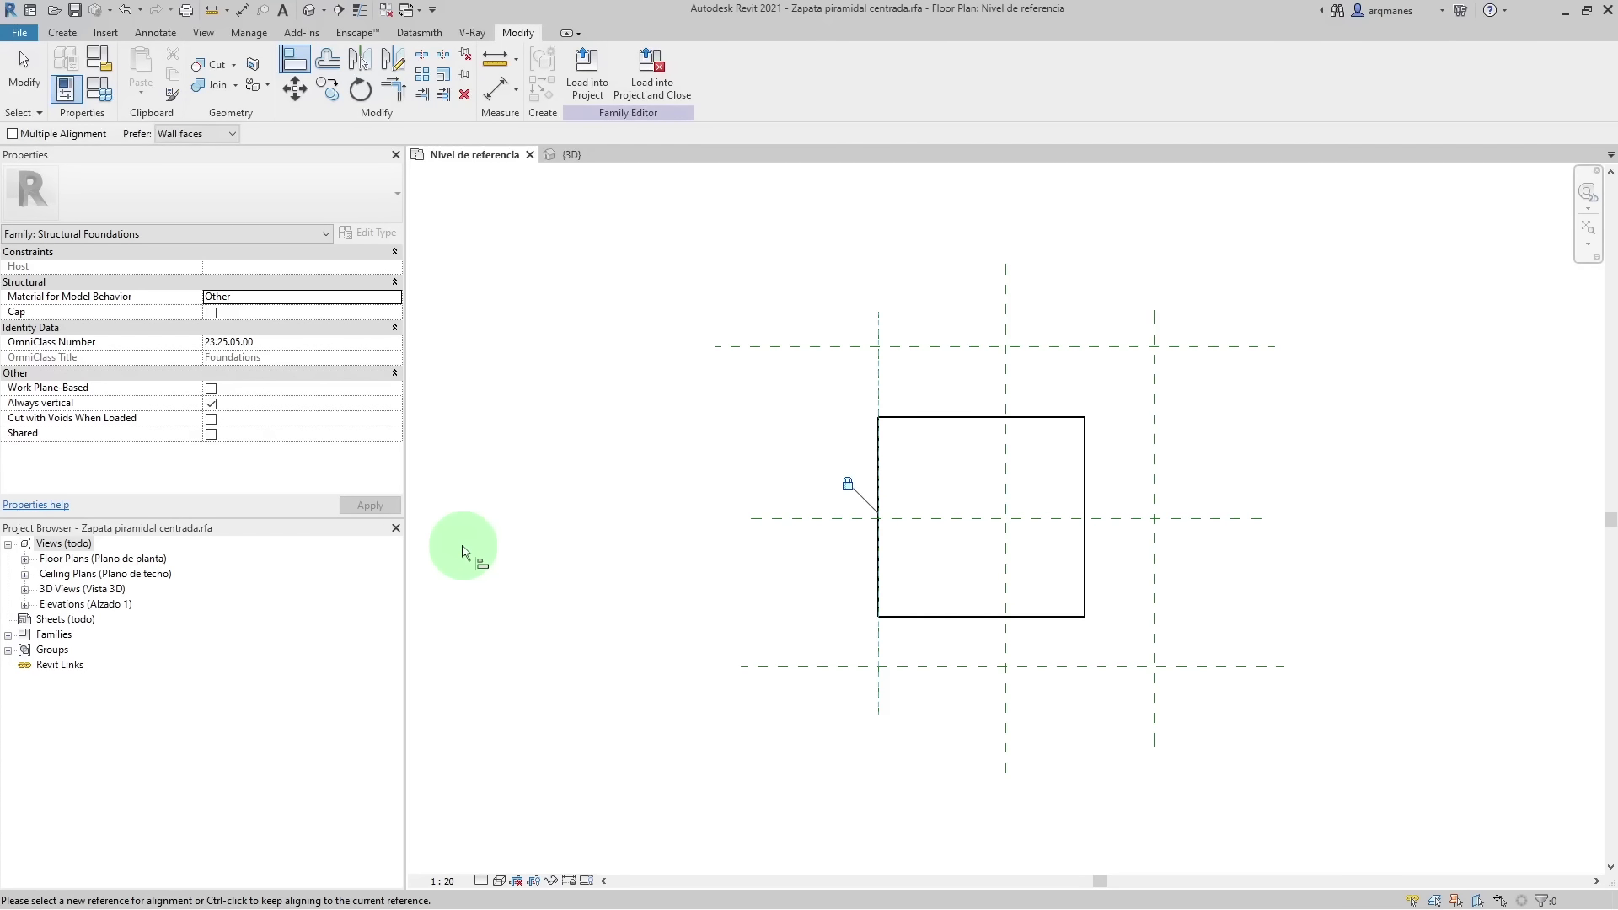
# - Align and lock the slab's top, right and bottom edges to their reference planes
pyautogui.click(961, 348)
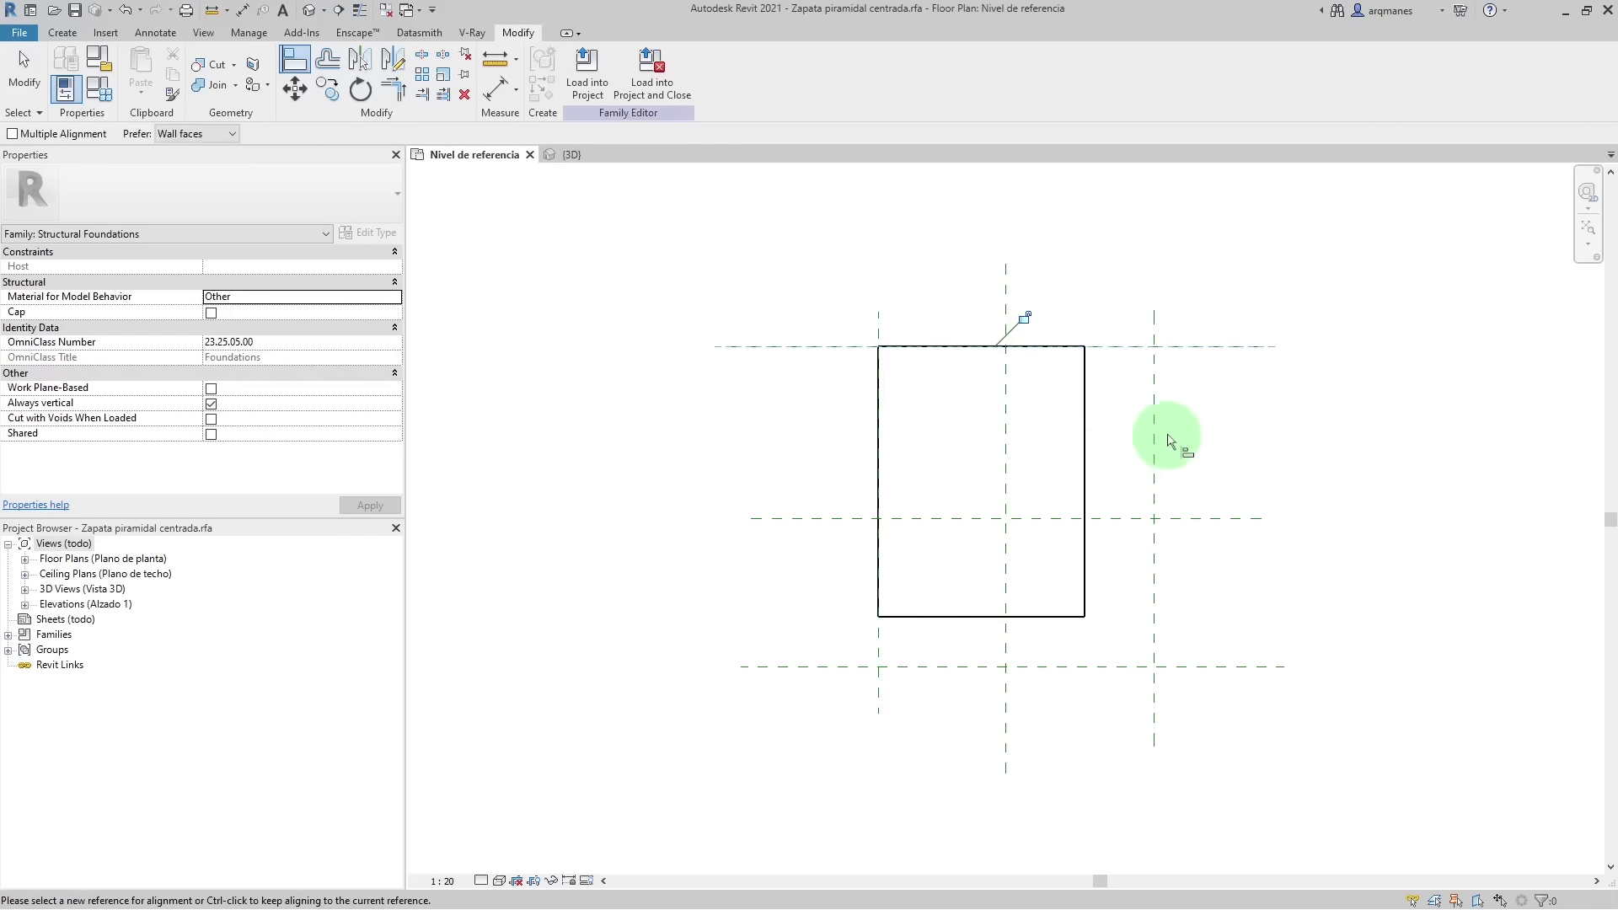
pyautogui.click(1154, 411)
pyautogui.click(1085, 413)
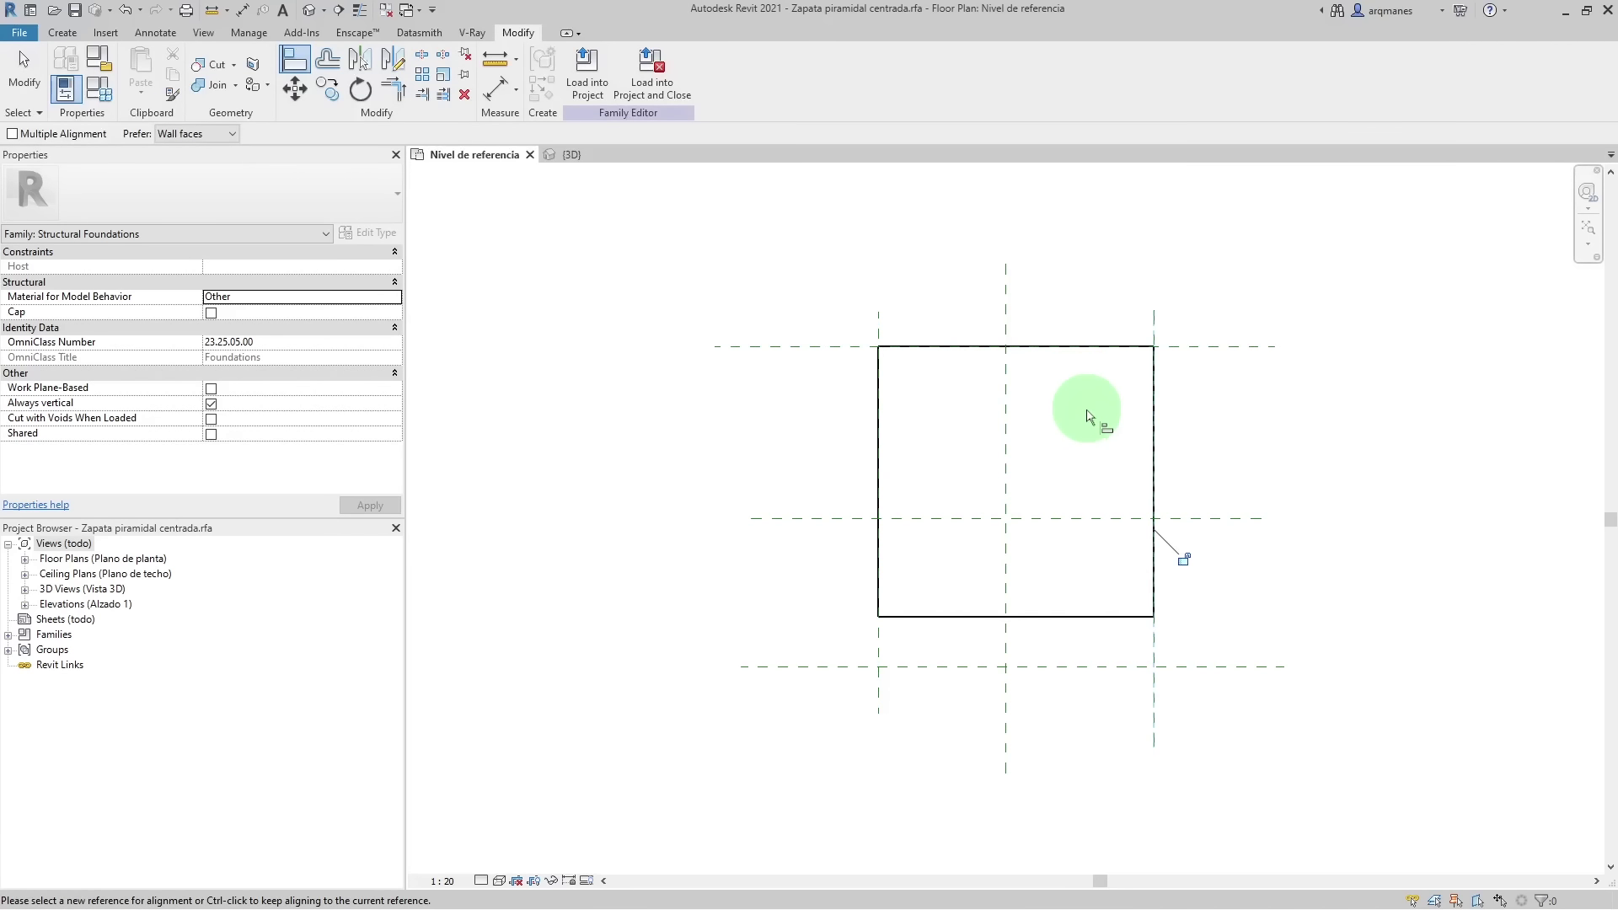
pyautogui.click(1187, 560)
pyautogui.click(1184, 560)
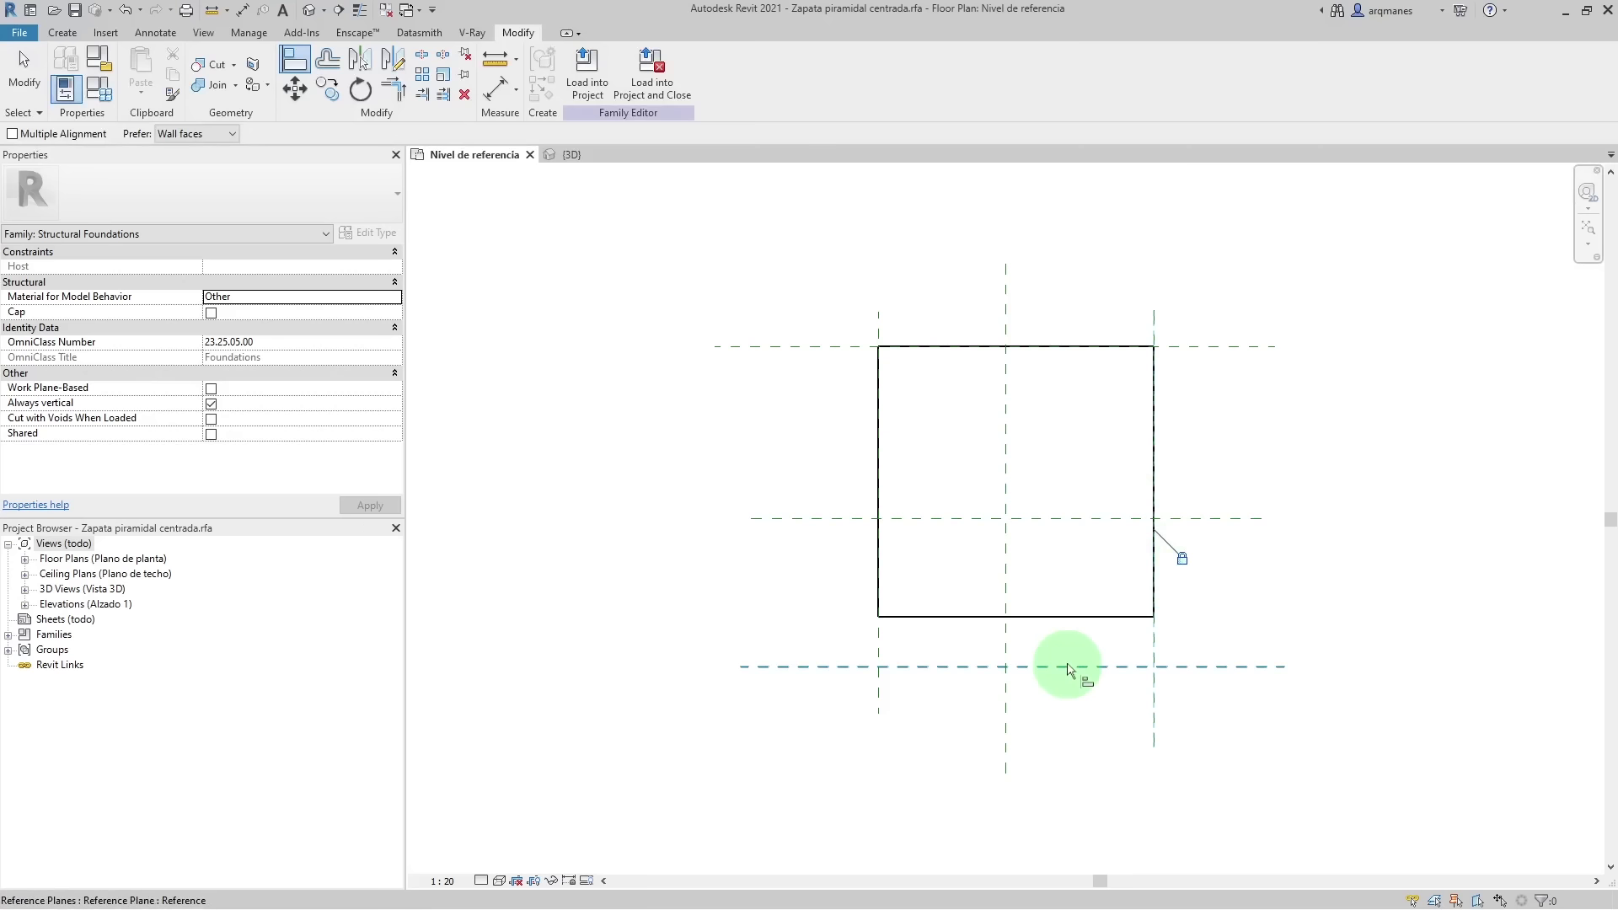
pyautogui.click(1071, 616)
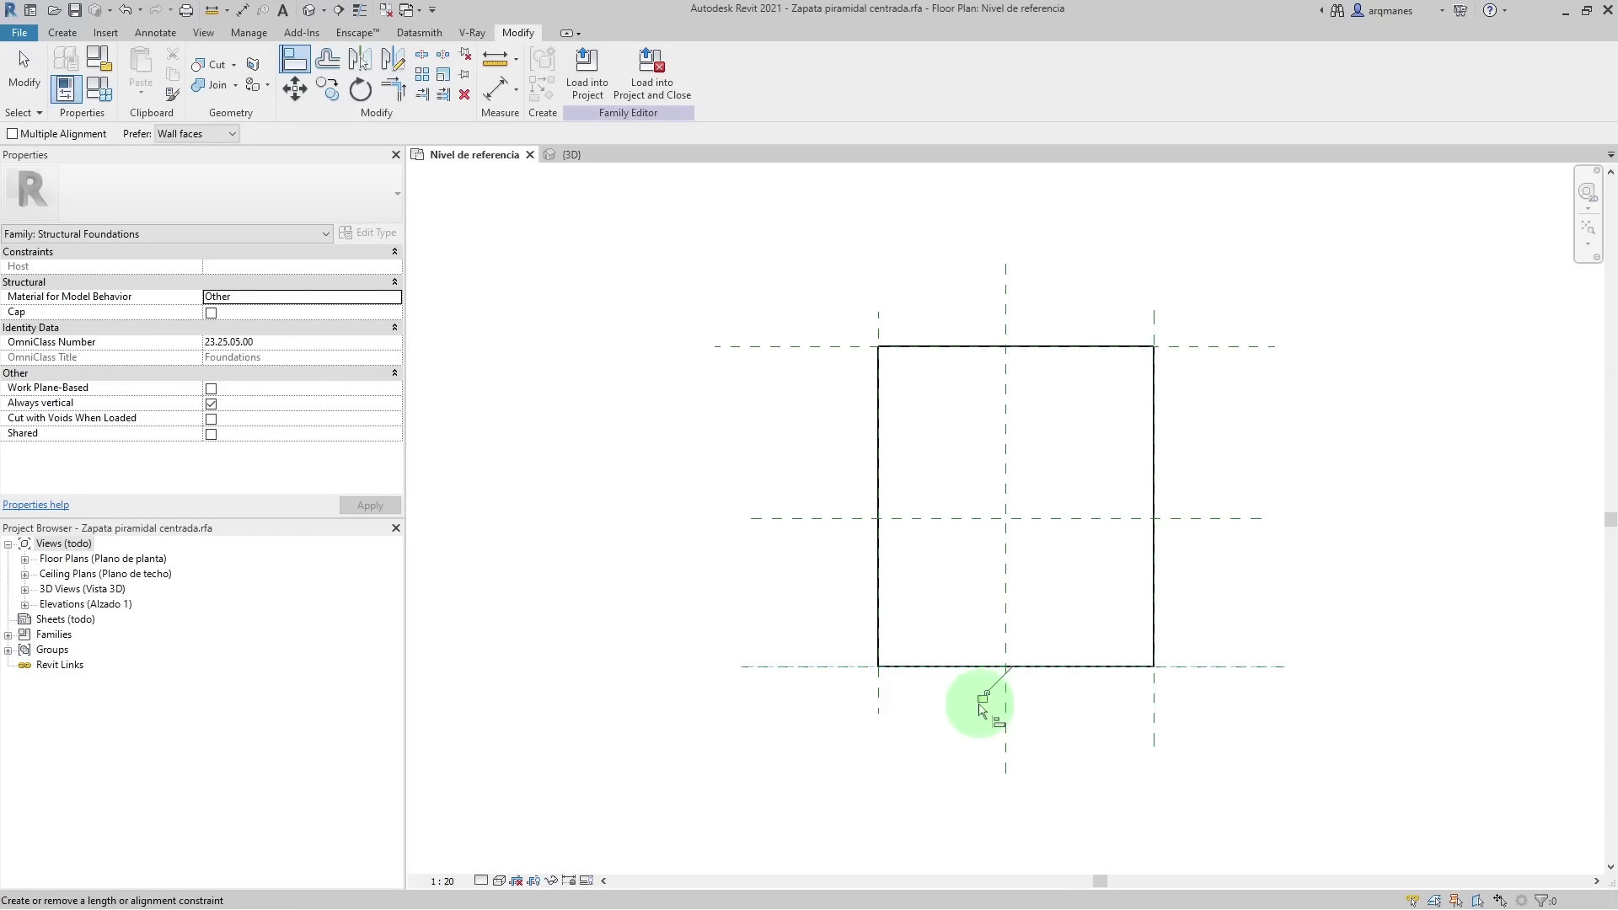
pyautogui.click(23, 72)
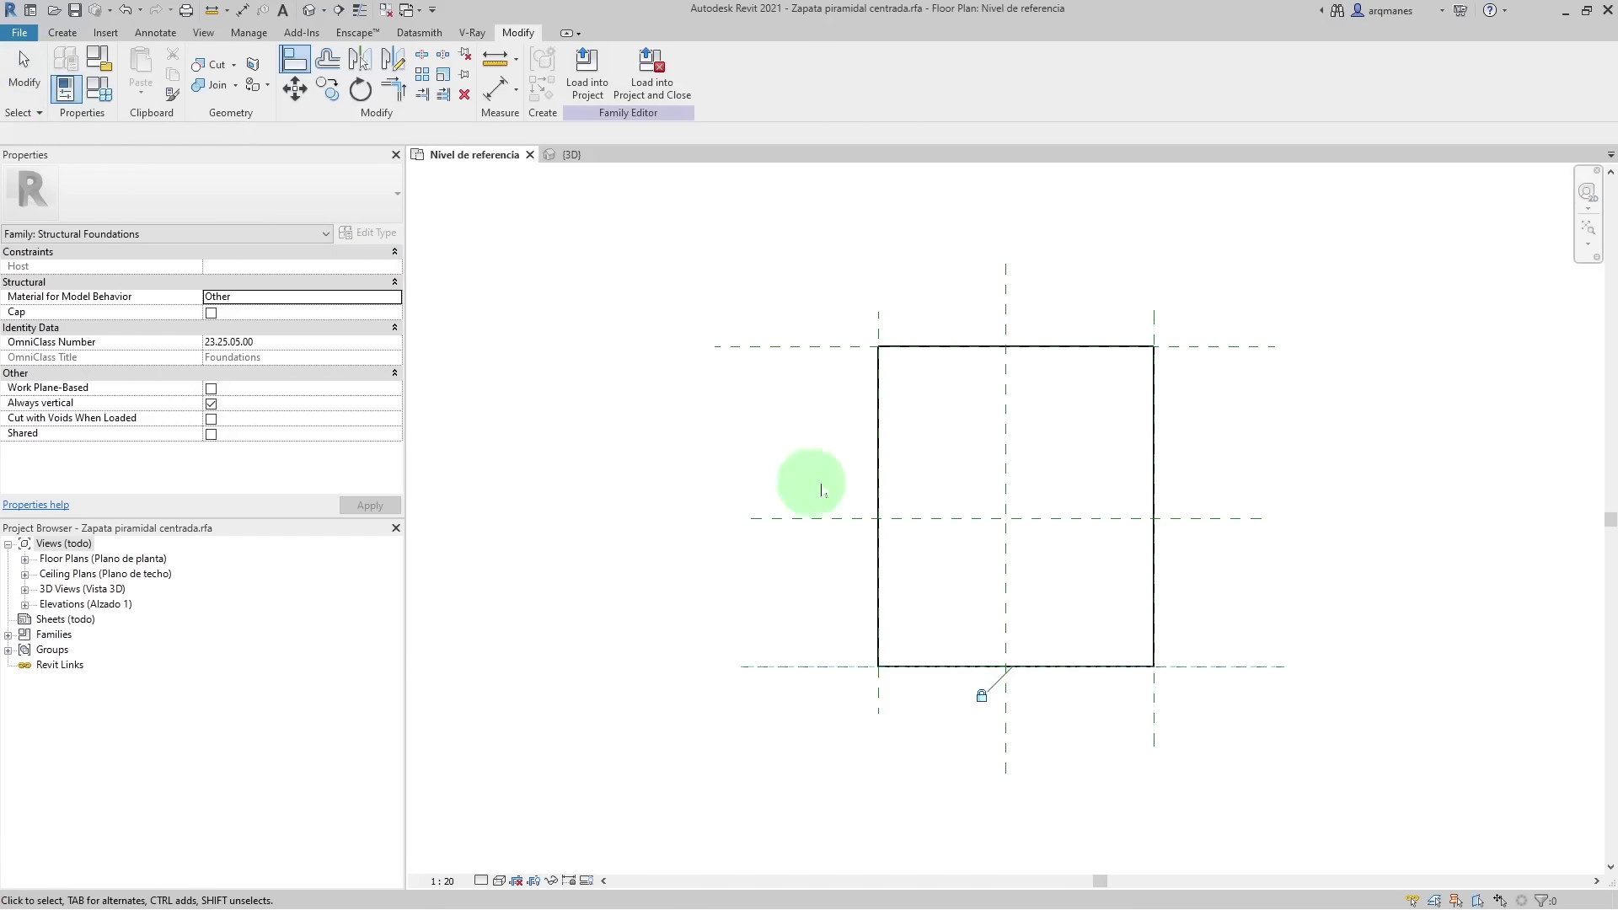
pyautogui.click(841, 668)
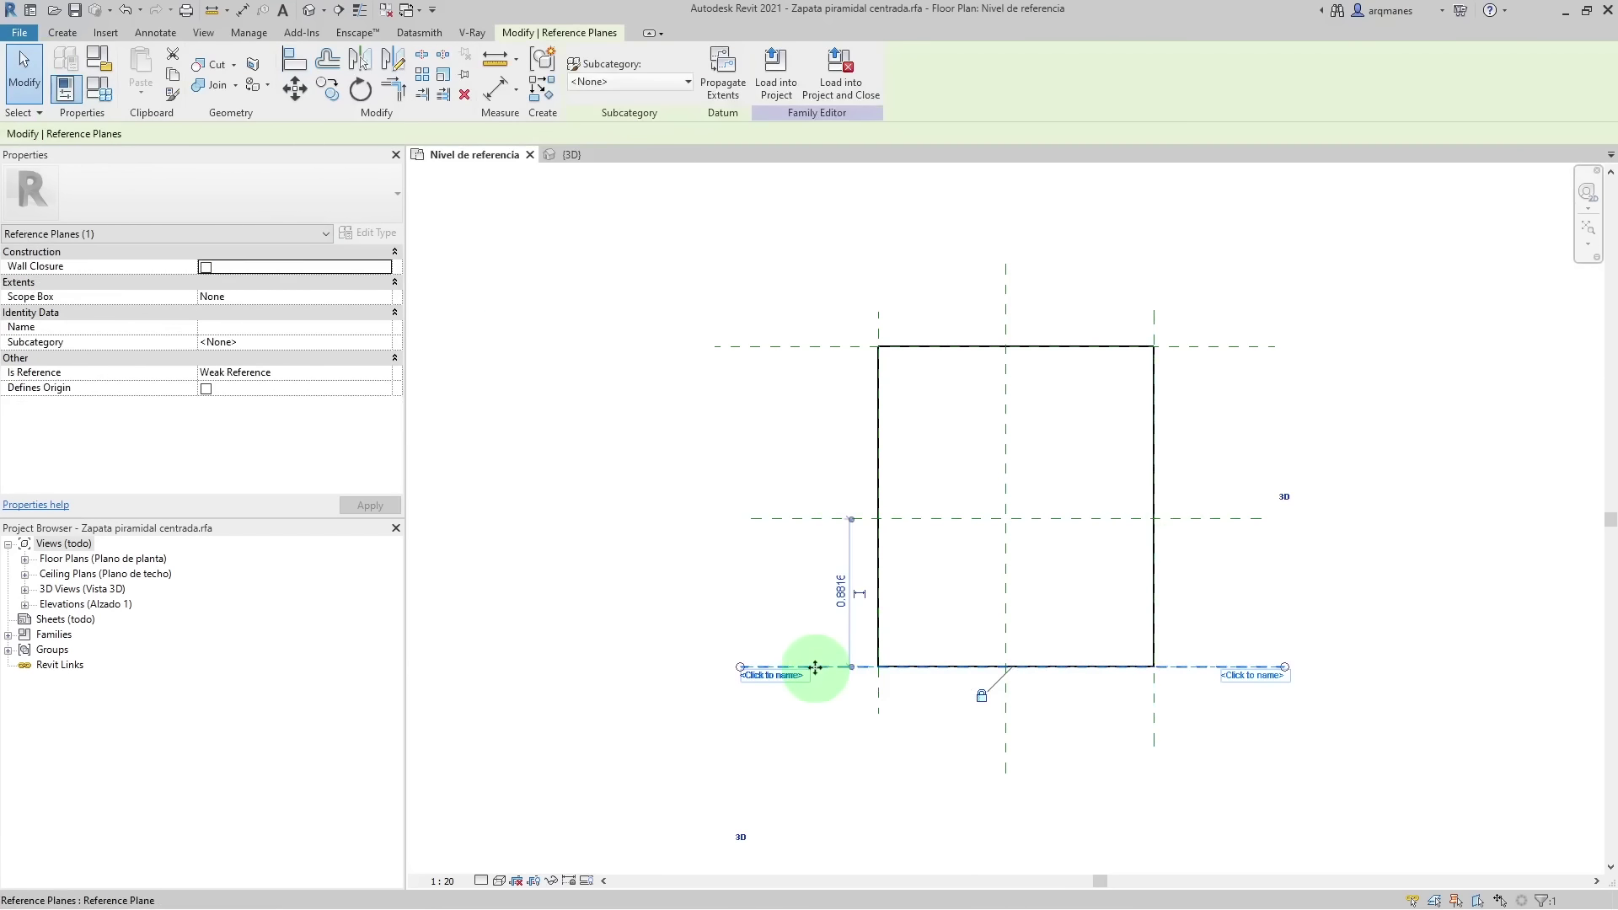
pyautogui.click(840, 590)
pyautogui.write('0.8')
pyautogui.press('Return')
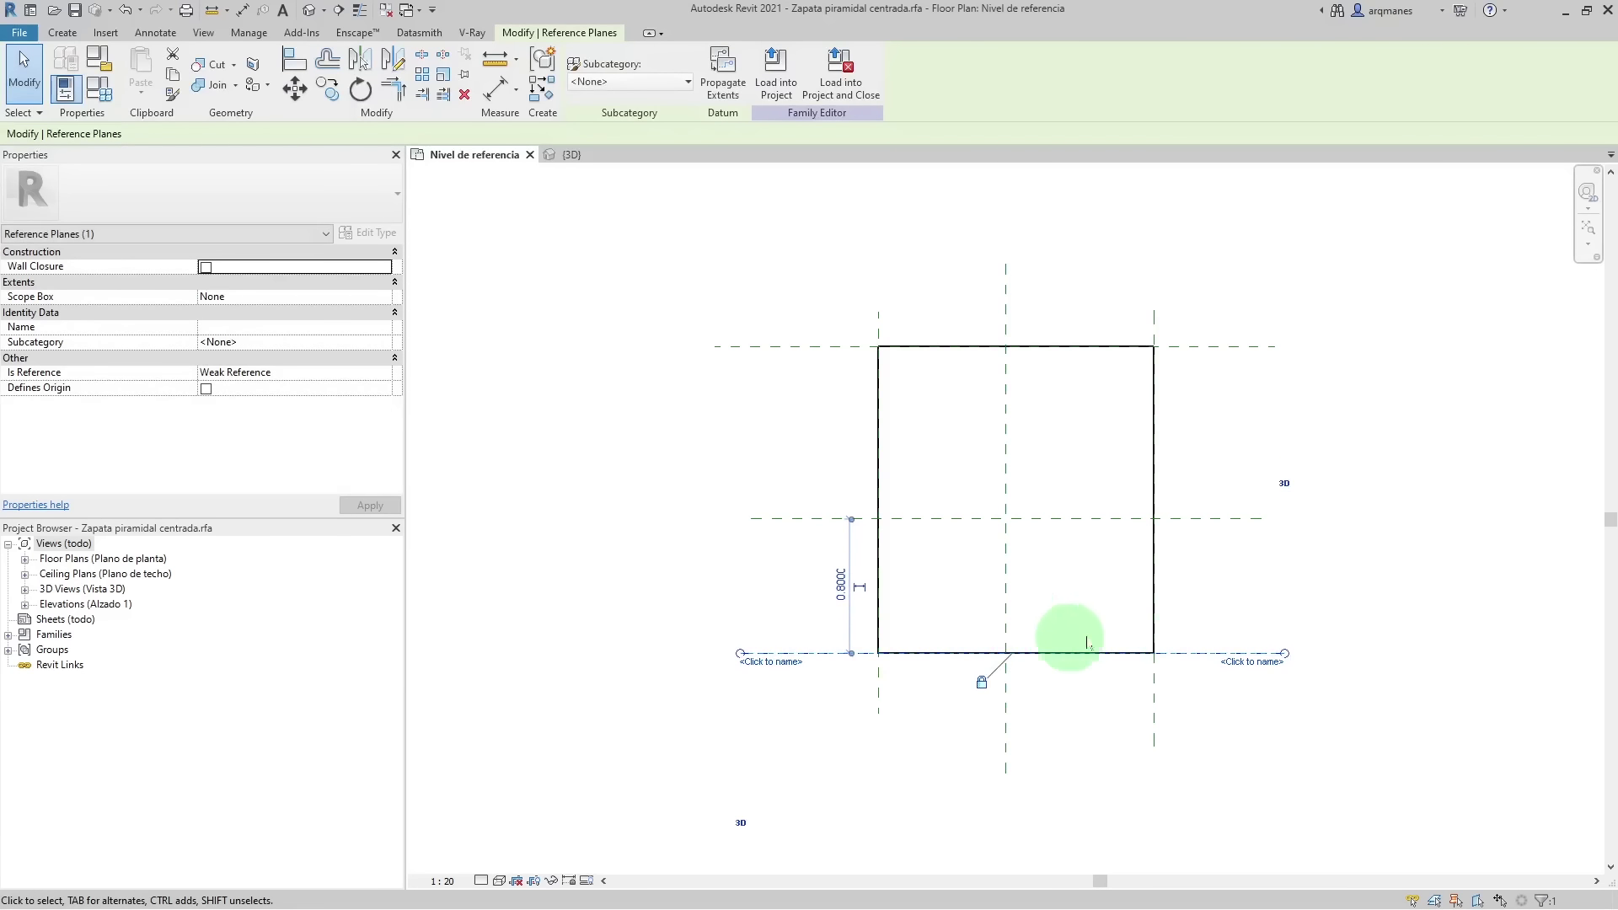
pyautogui.click(809, 347)
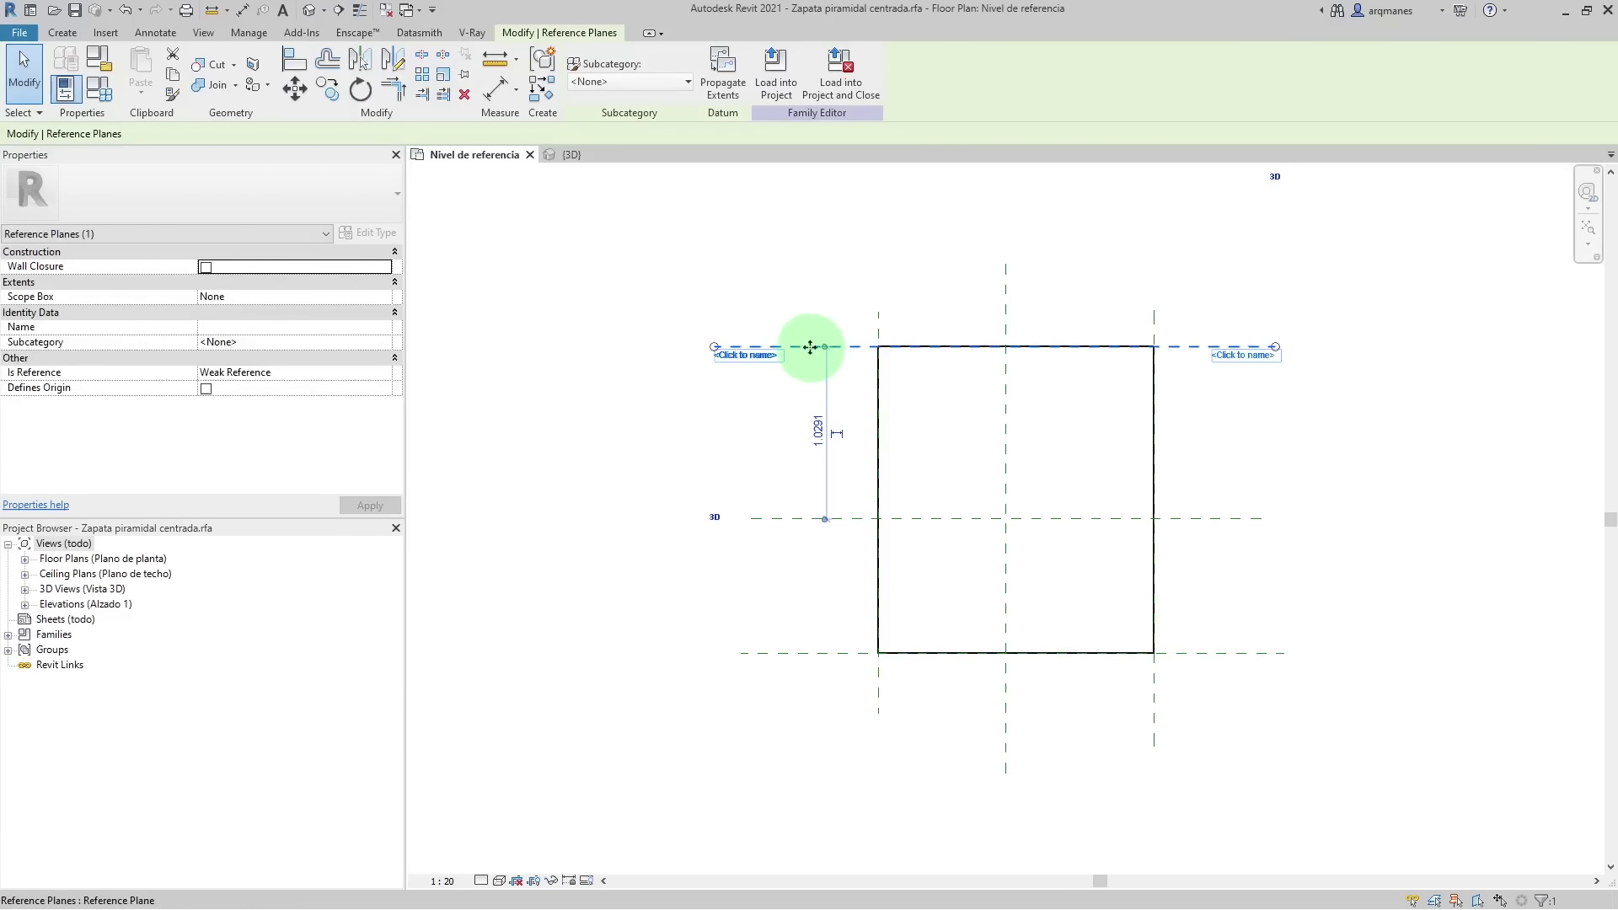
pyautogui.keyDown('ctrl'); pyautogui.moveTo(806, 344); pyautogui.dragTo(802, 436); pyautogui.keyUp('ctrl')
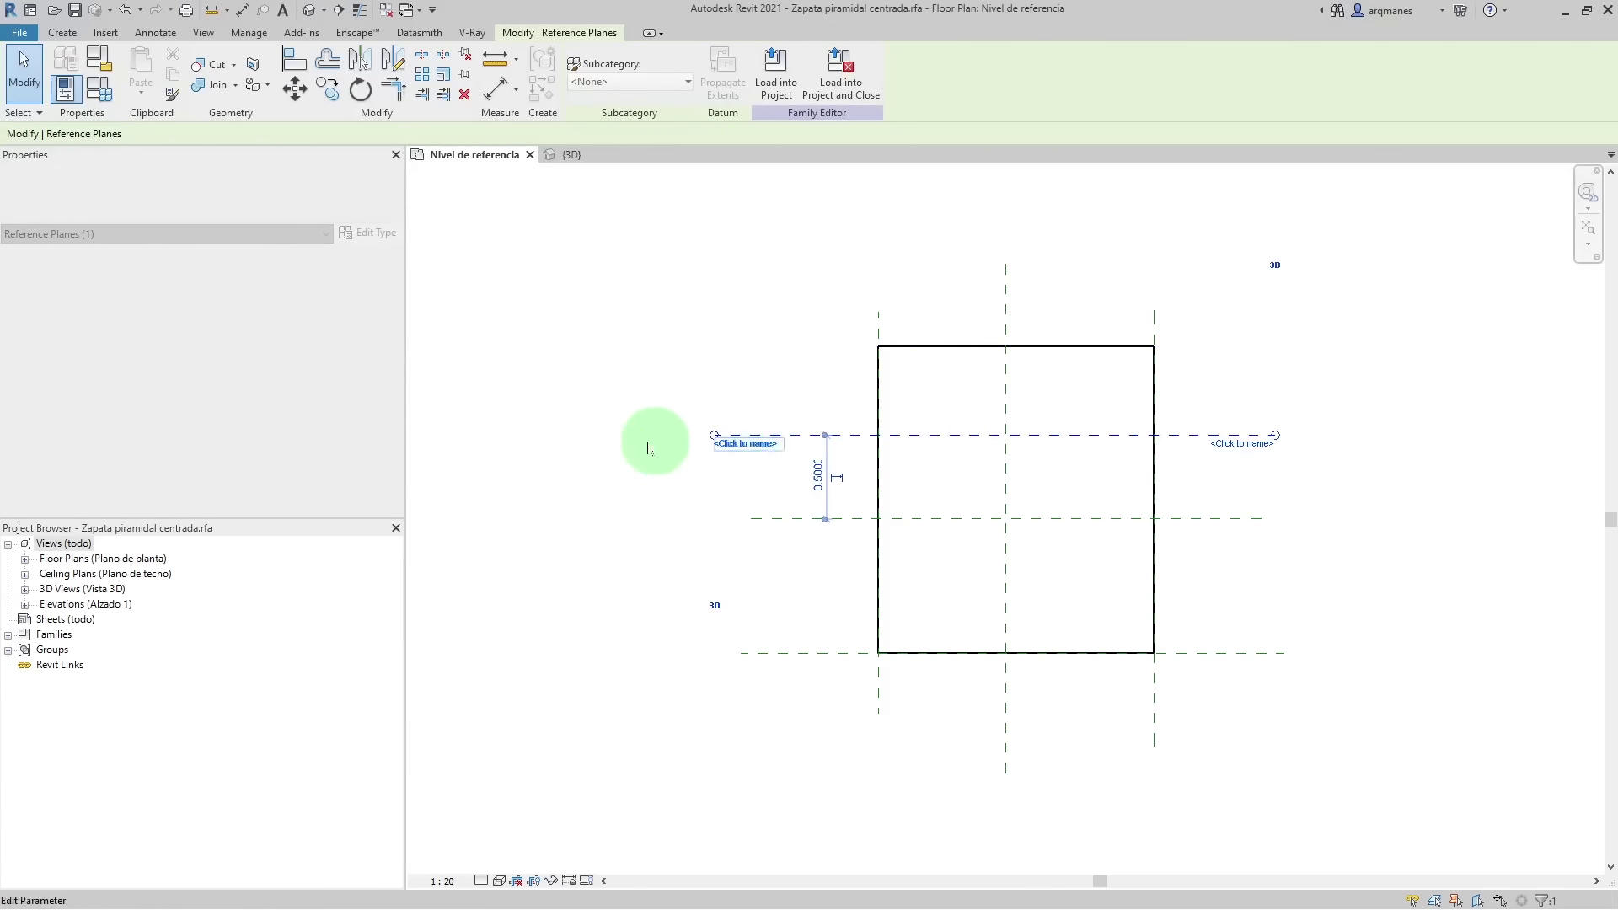
pyautogui.press('Escape')
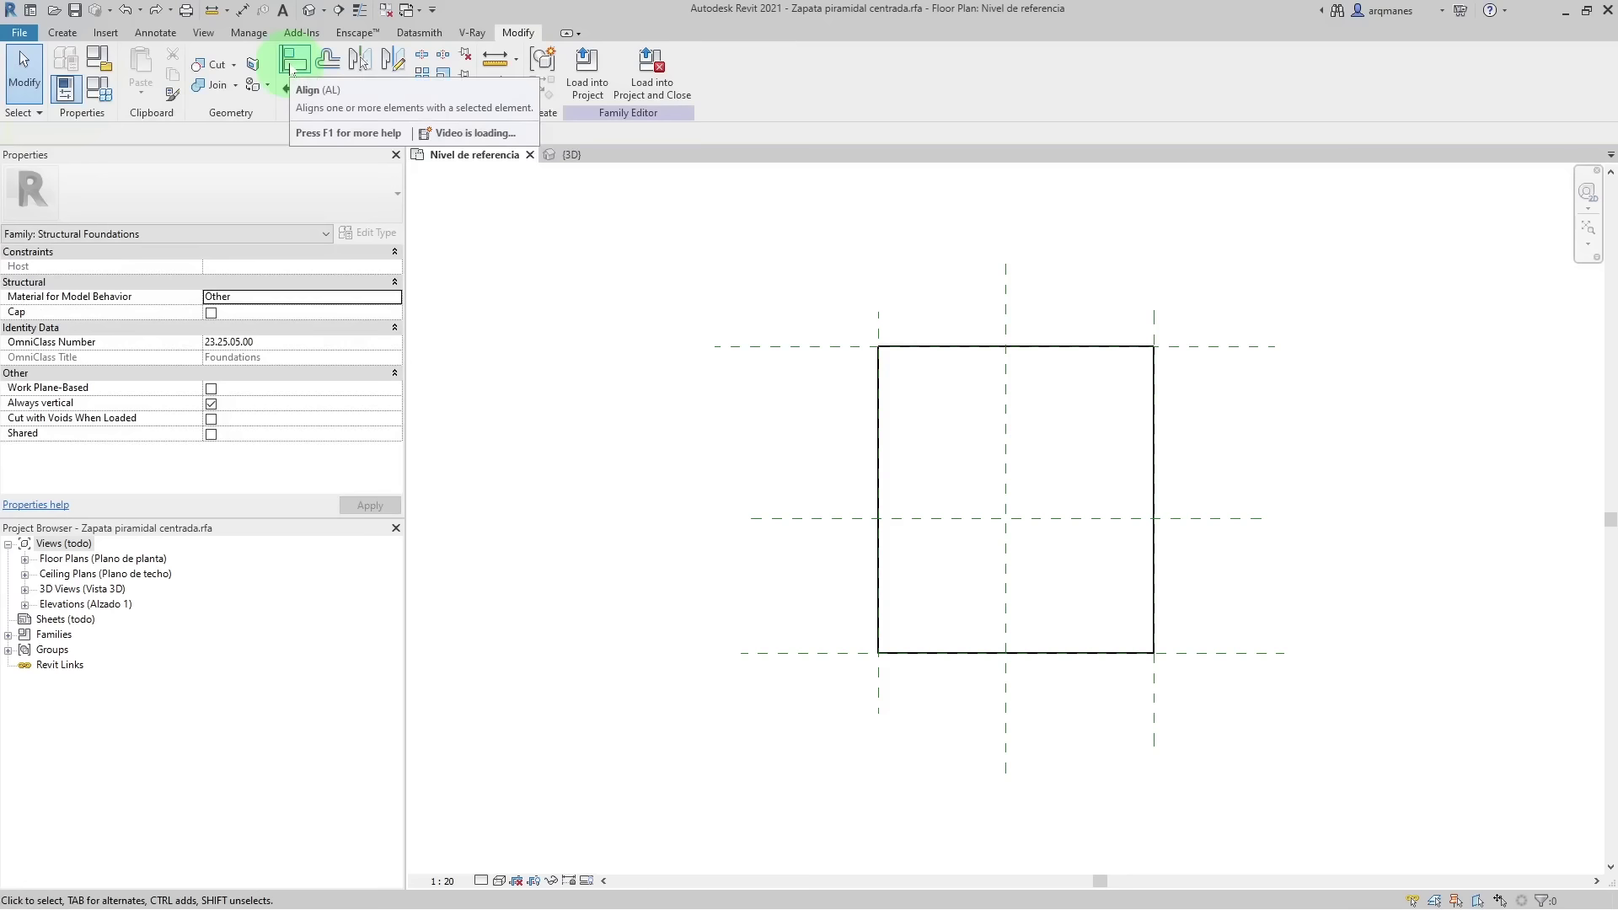
pyautogui.click(294, 60)
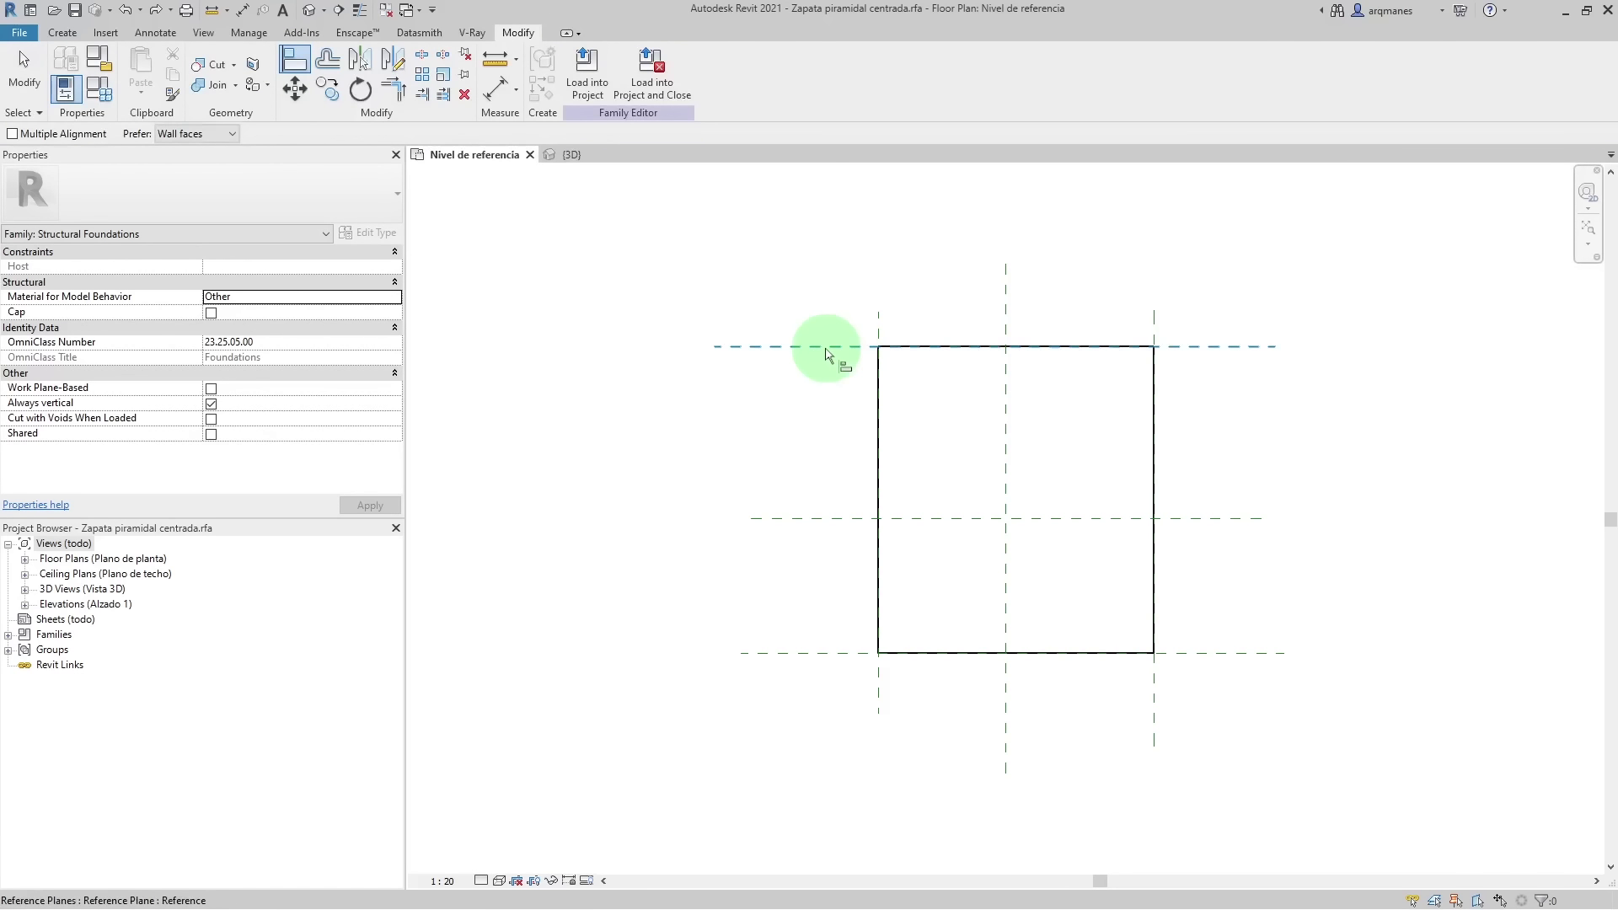
pyautogui.click(826, 352)
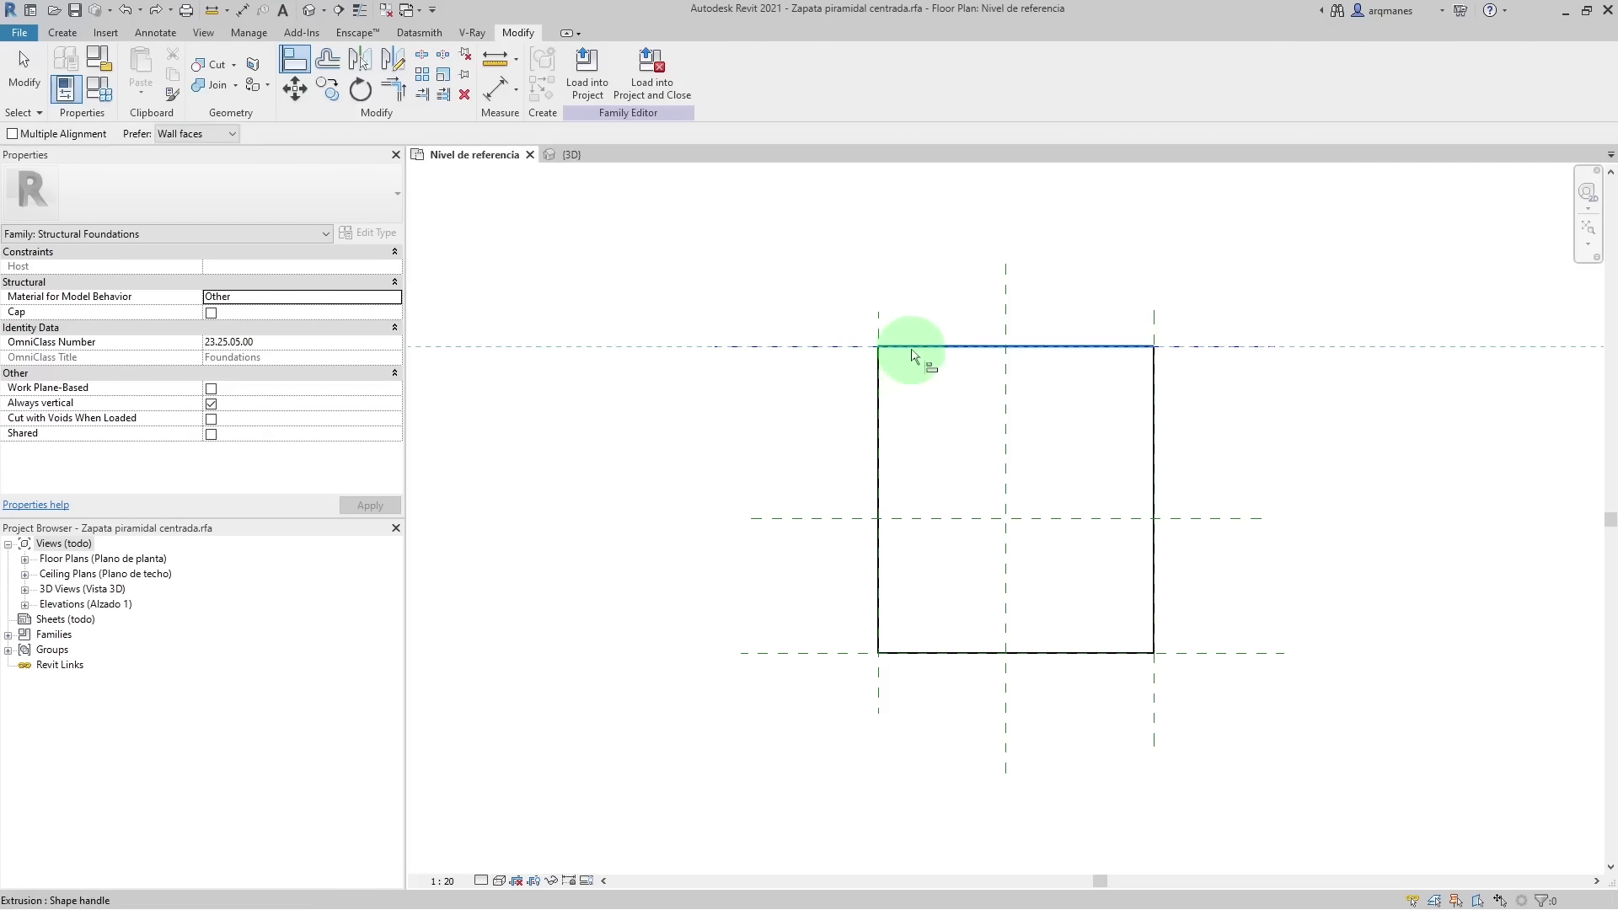
pyautogui.click(915, 352)
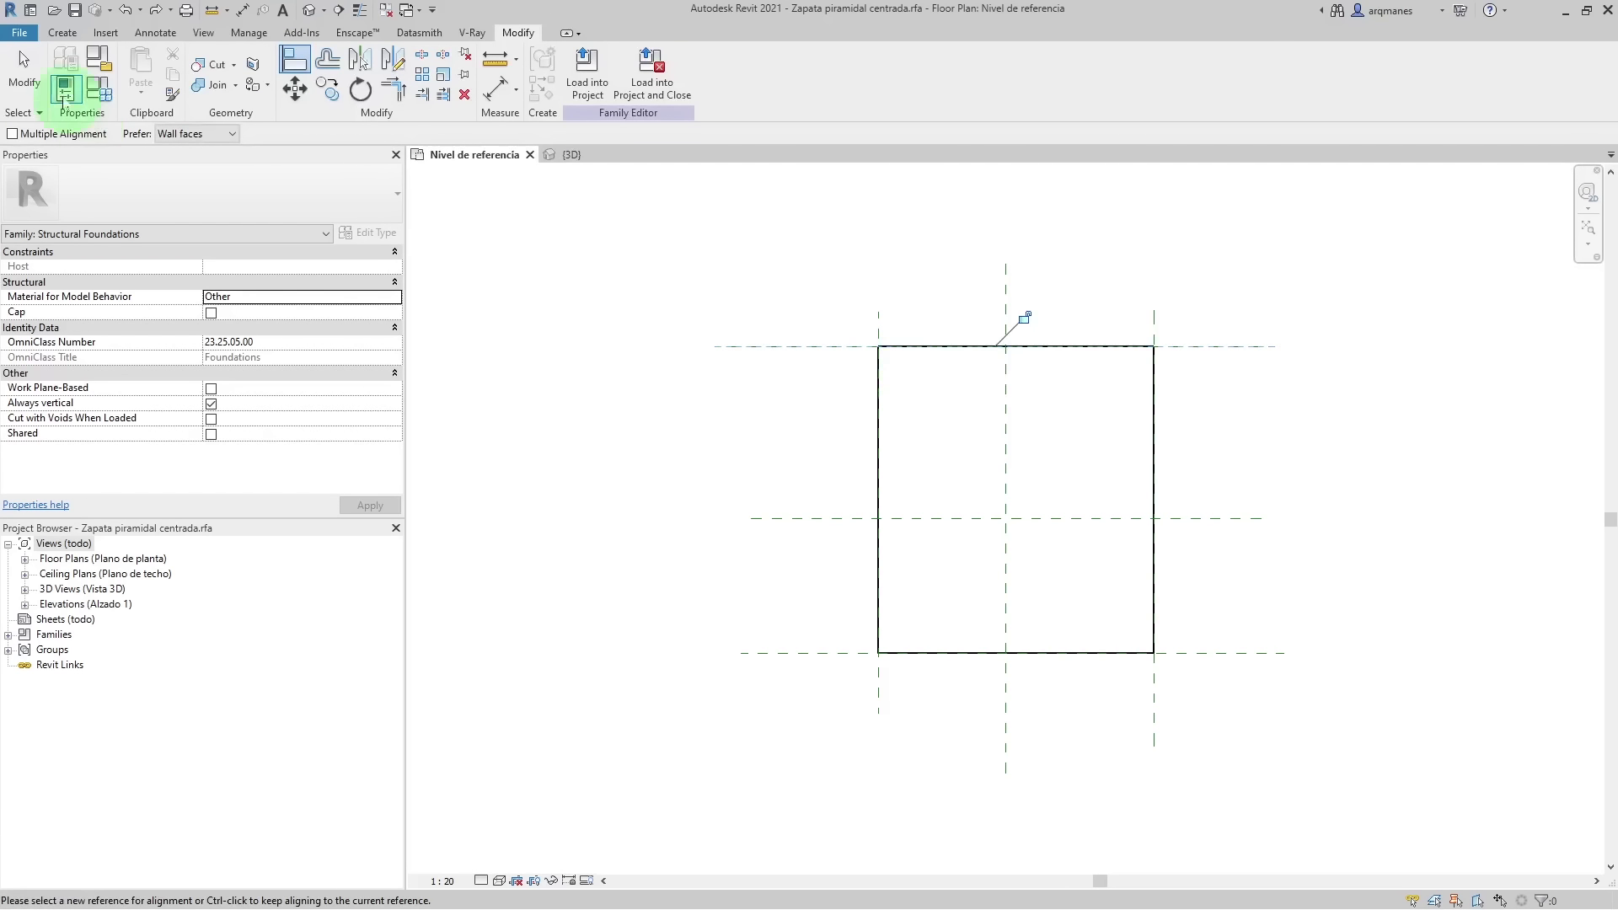
pyautogui.click(23, 63)
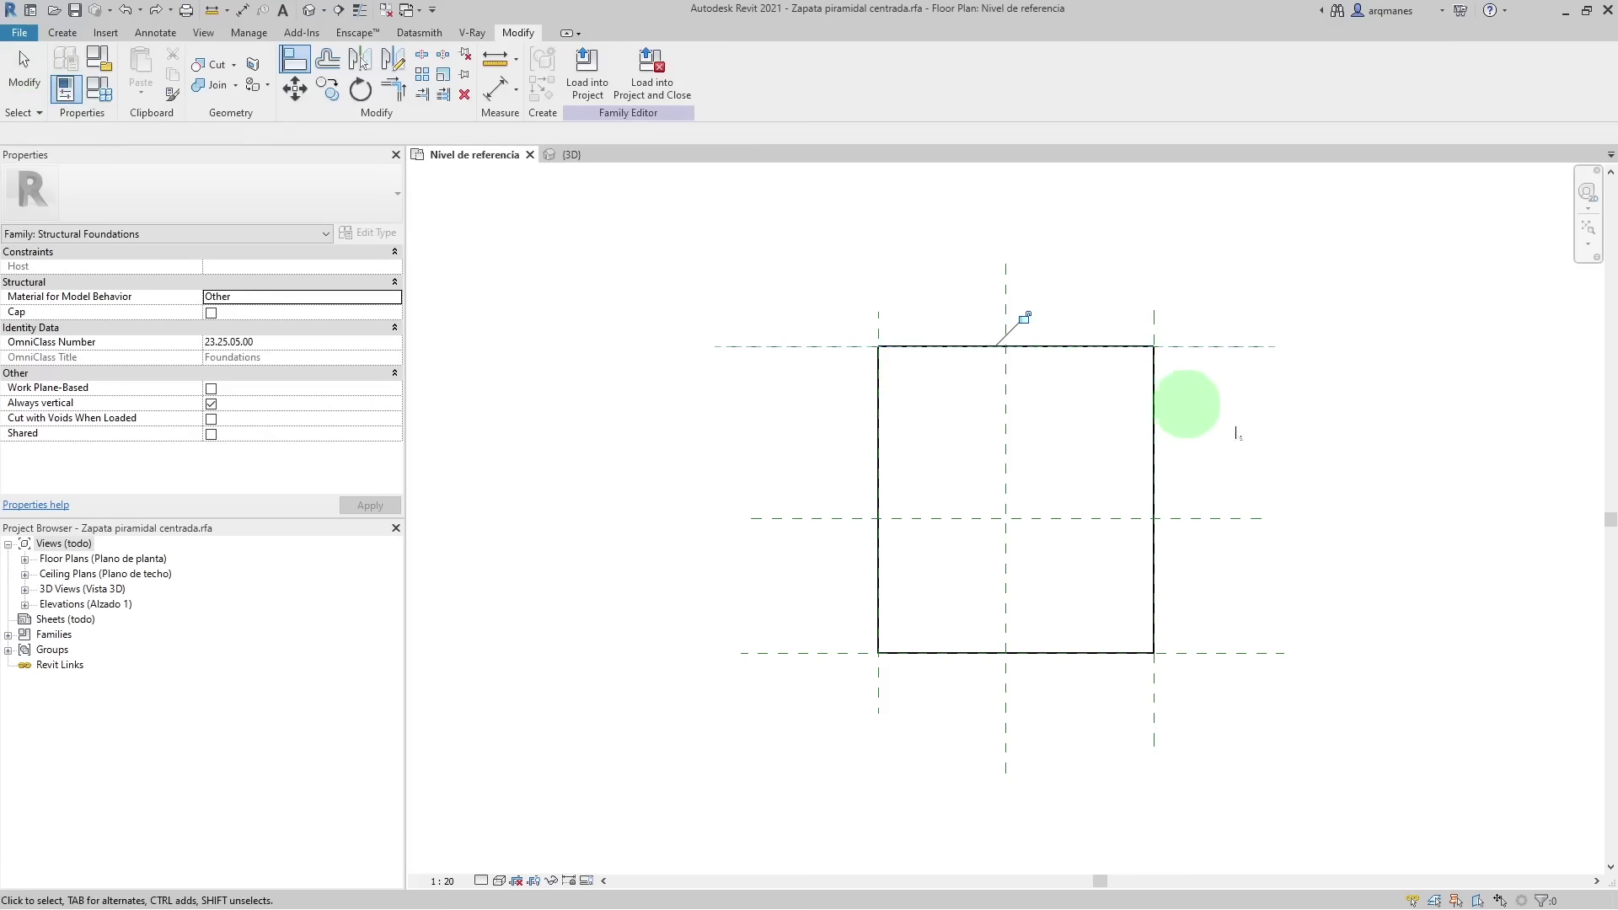
pyautogui.click(1154, 381)
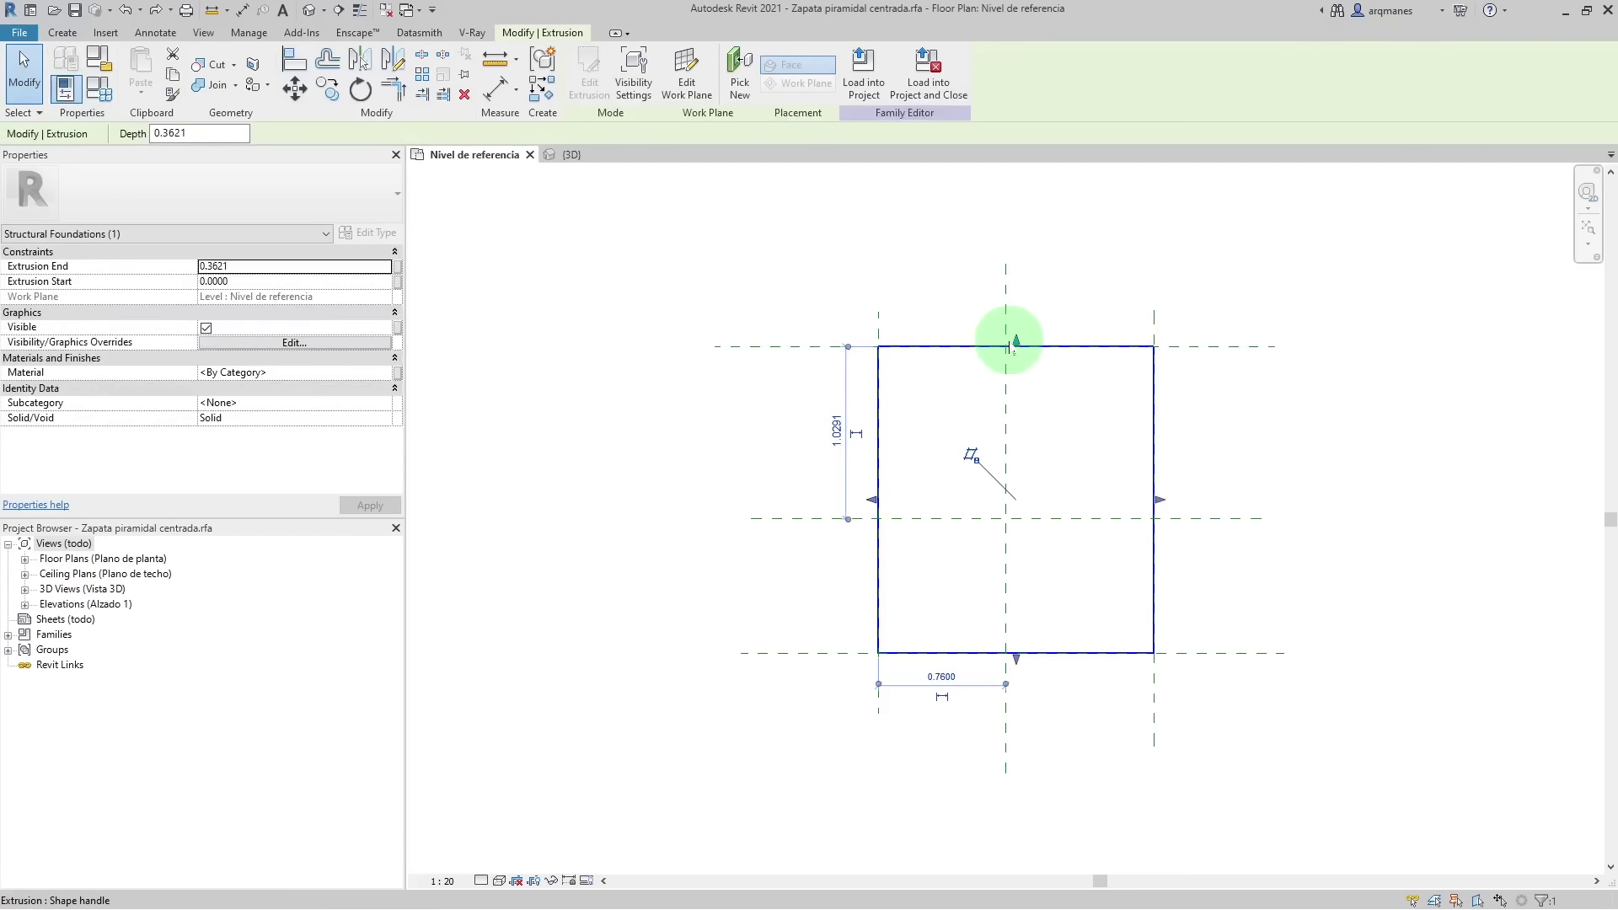
pyautogui.moveTo(1016, 346)
pyautogui.mouseDown()
pyautogui.moveTo(1021, 398)
pyautogui.moveTo(1022, 346)
pyautogui.mouseUp()
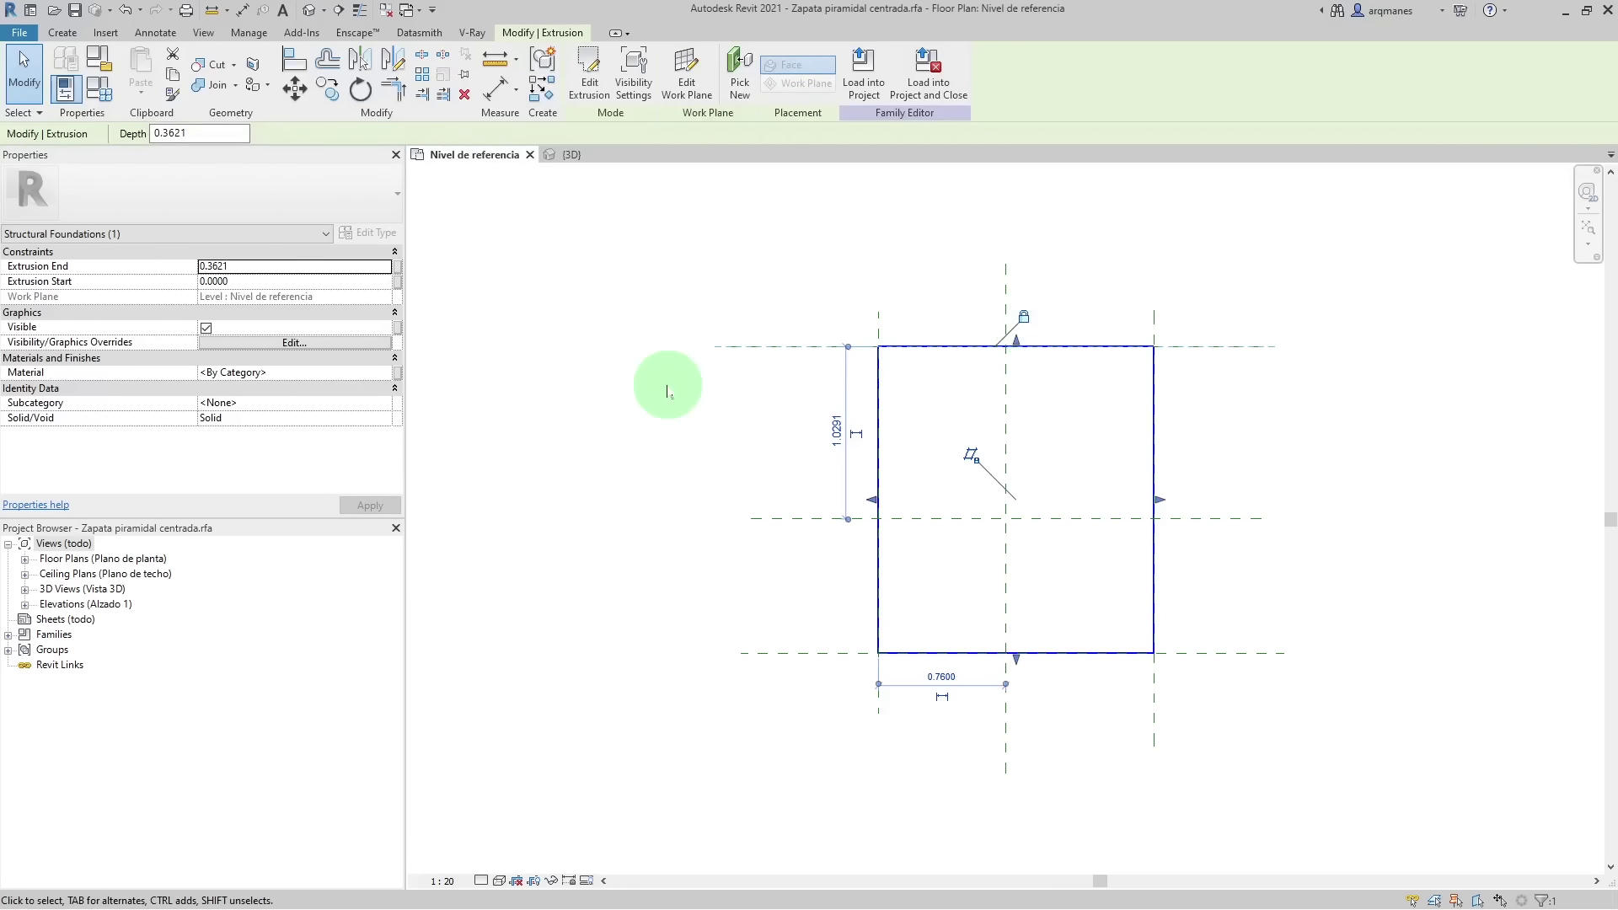
pyautogui.click(776, 522)
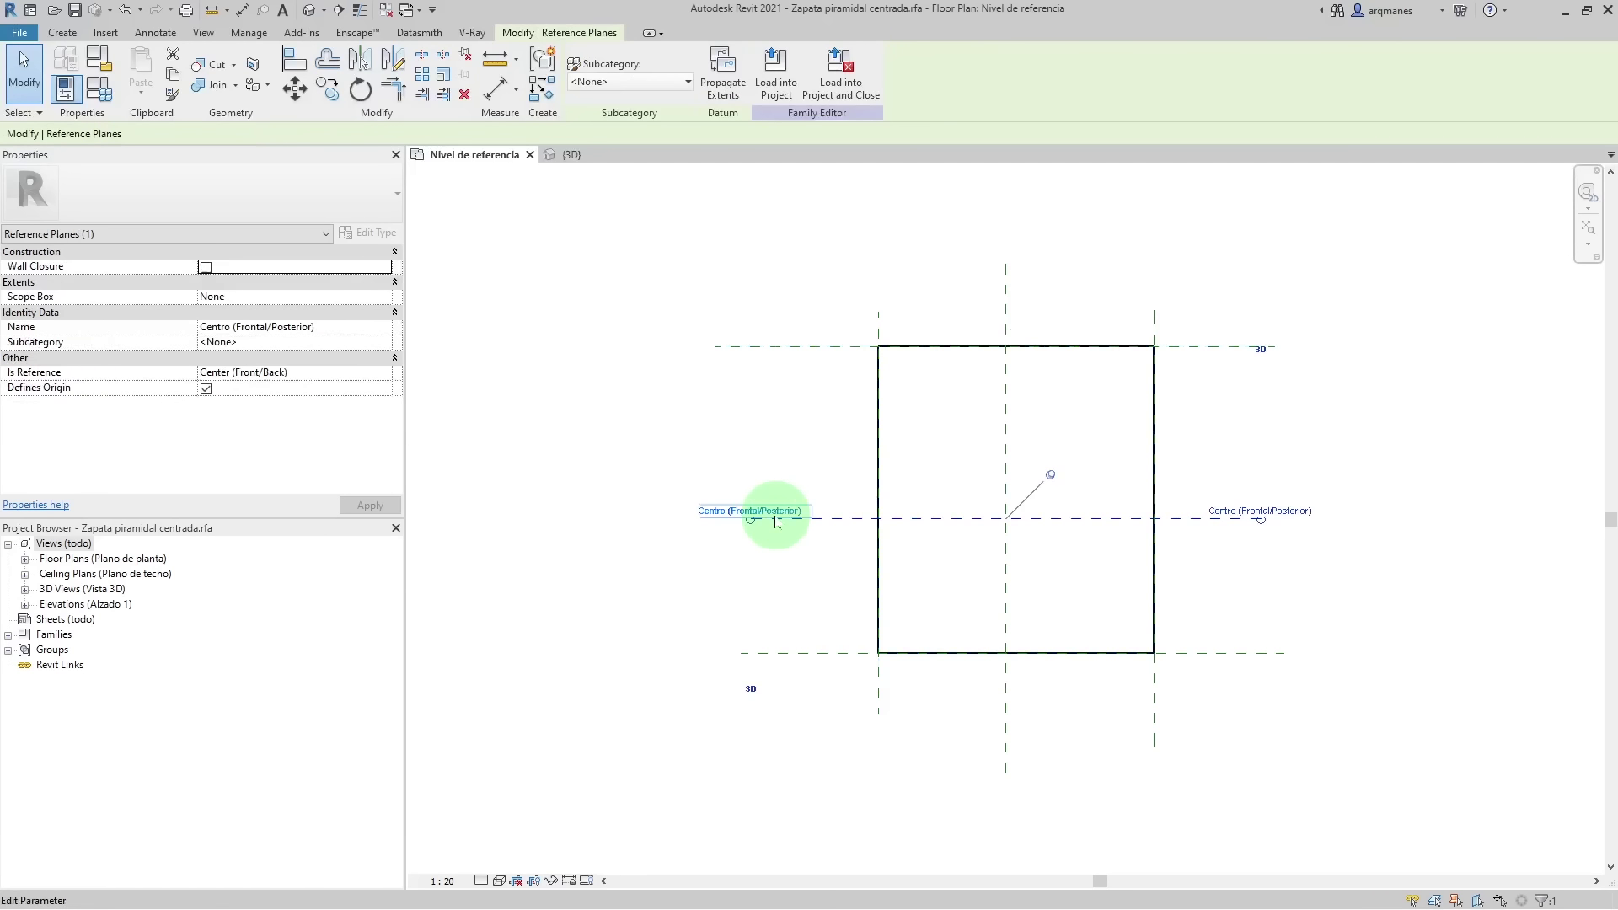
pyautogui.click(1005, 279)
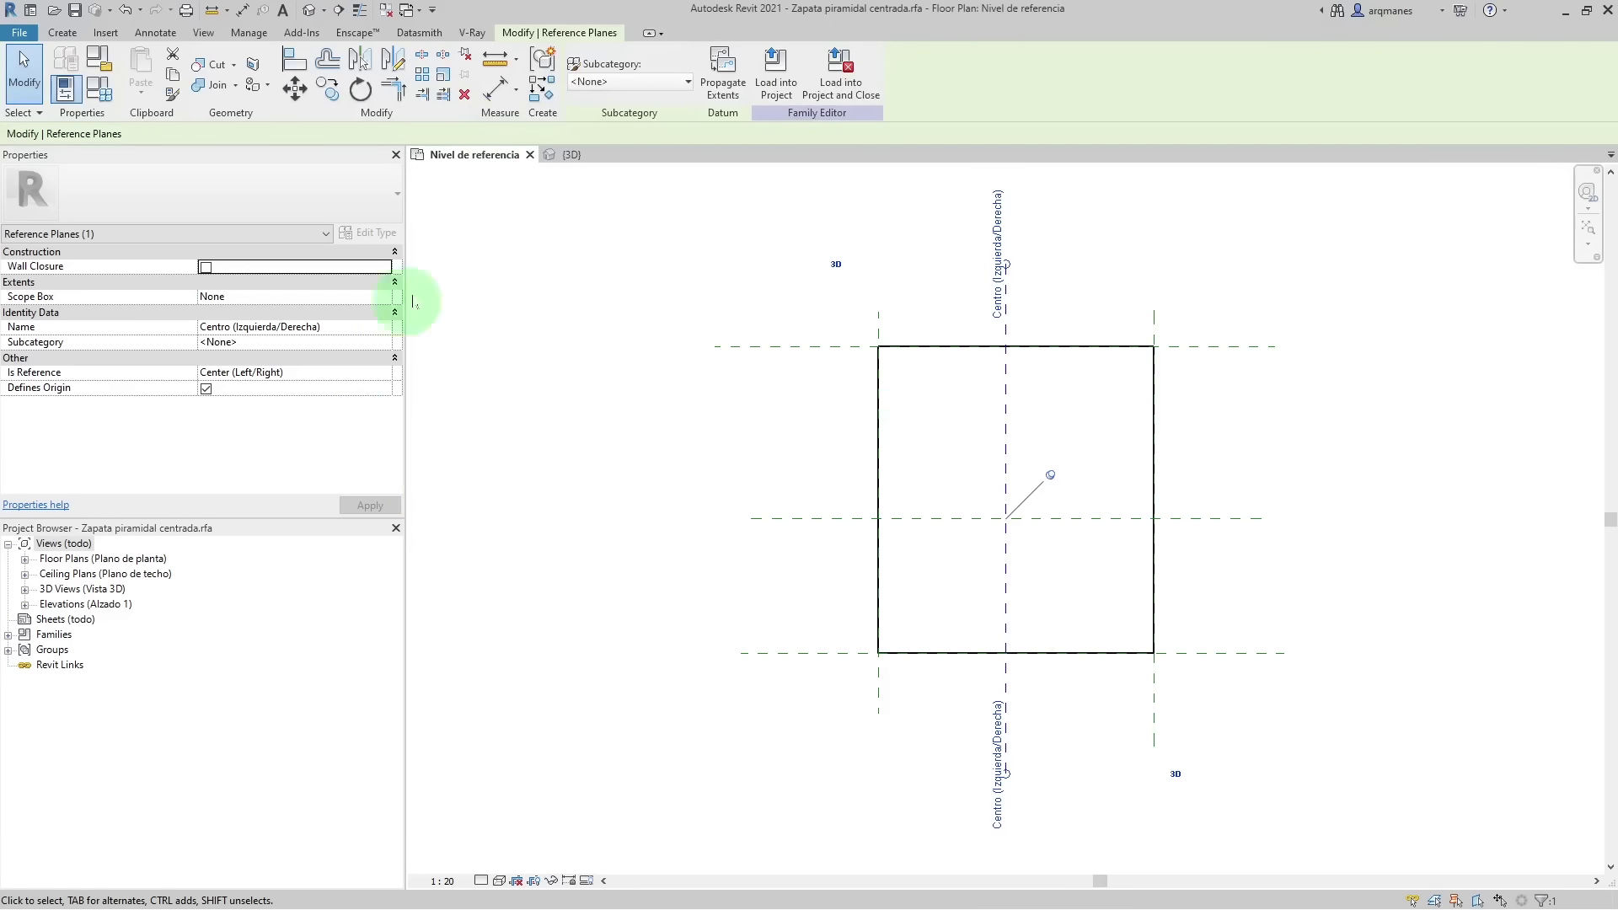
# - Place aligned dimensions across the outer planes: 1.64 left-to-right below, 1.83 bottom-to-top at right
pyautogui.click(497, 93)
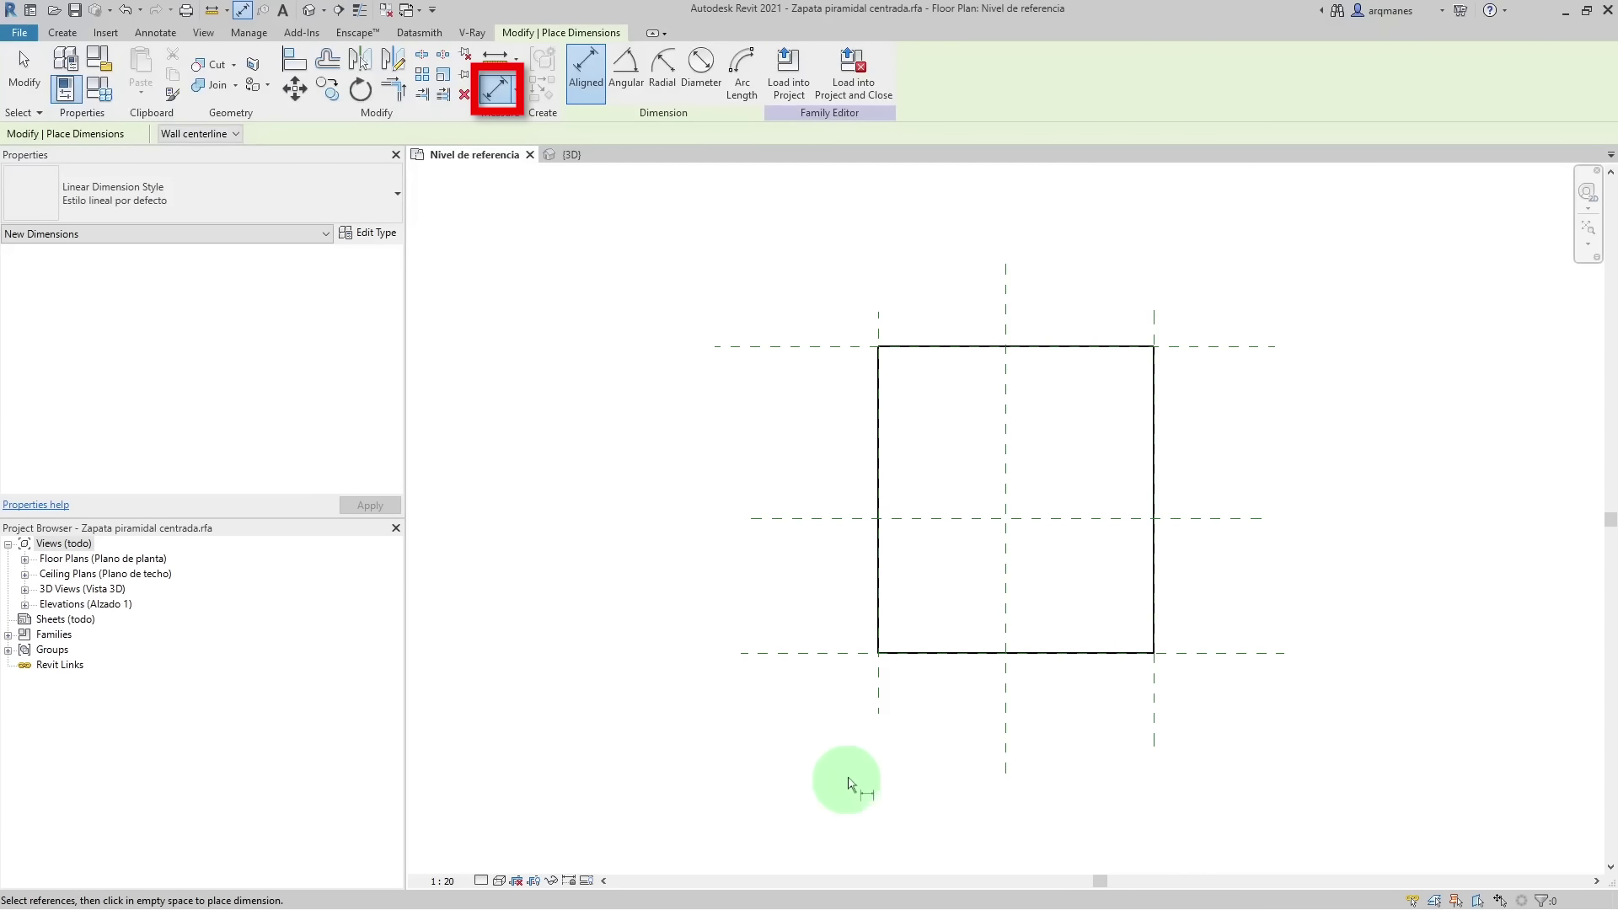
pyautogui.click(880, 704)
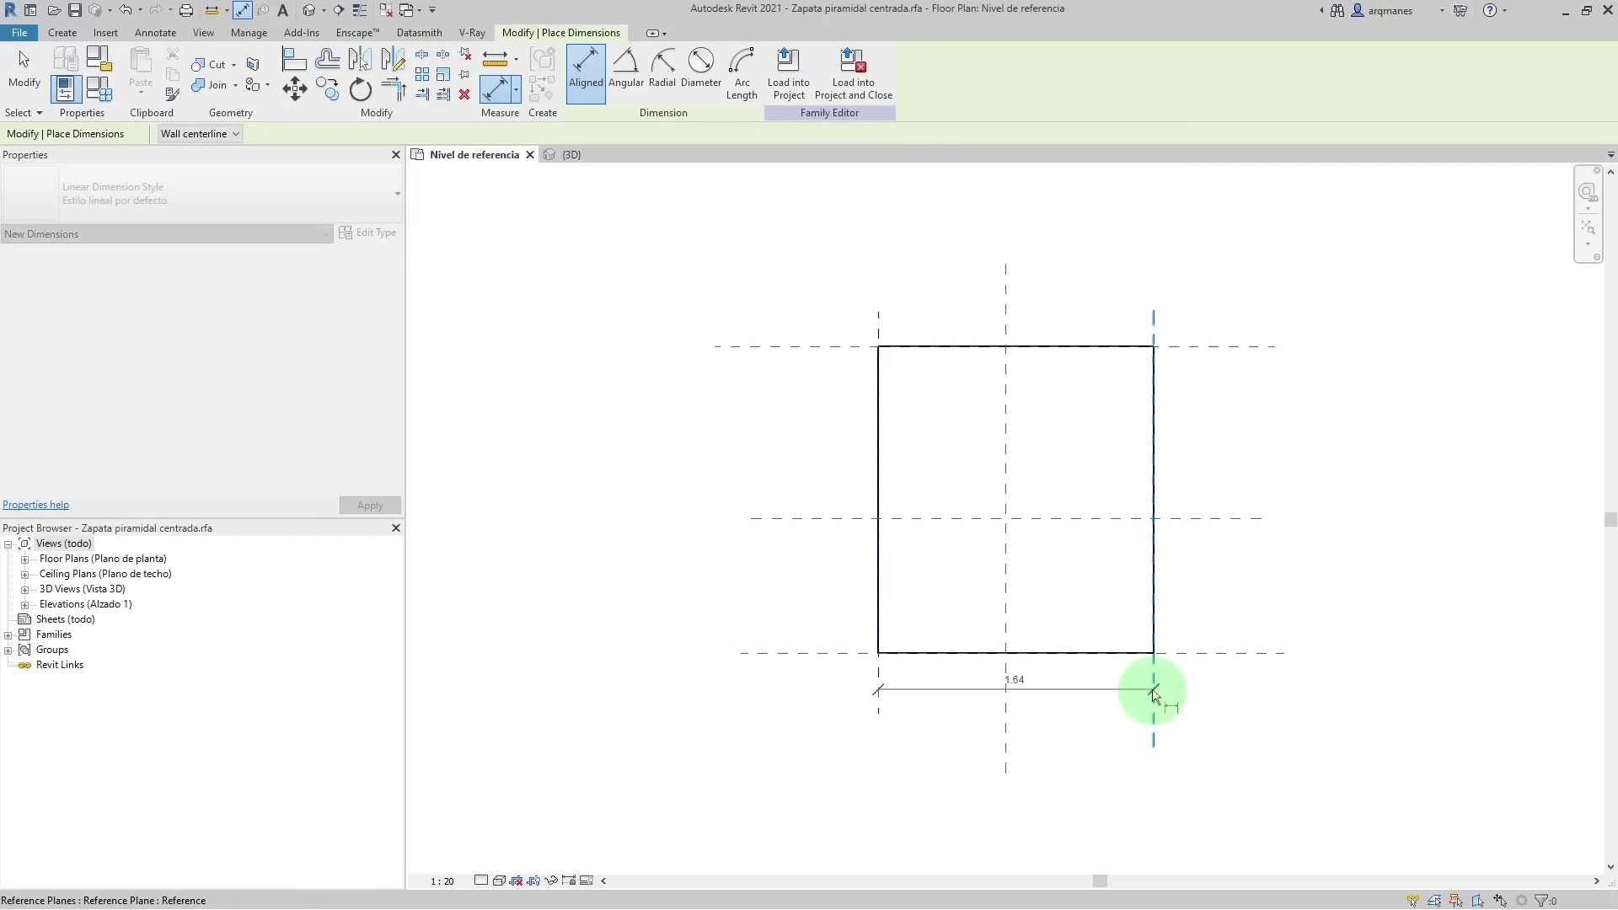
pyautogui.click(1154, 693)
pyautogui.click(1130, 713)
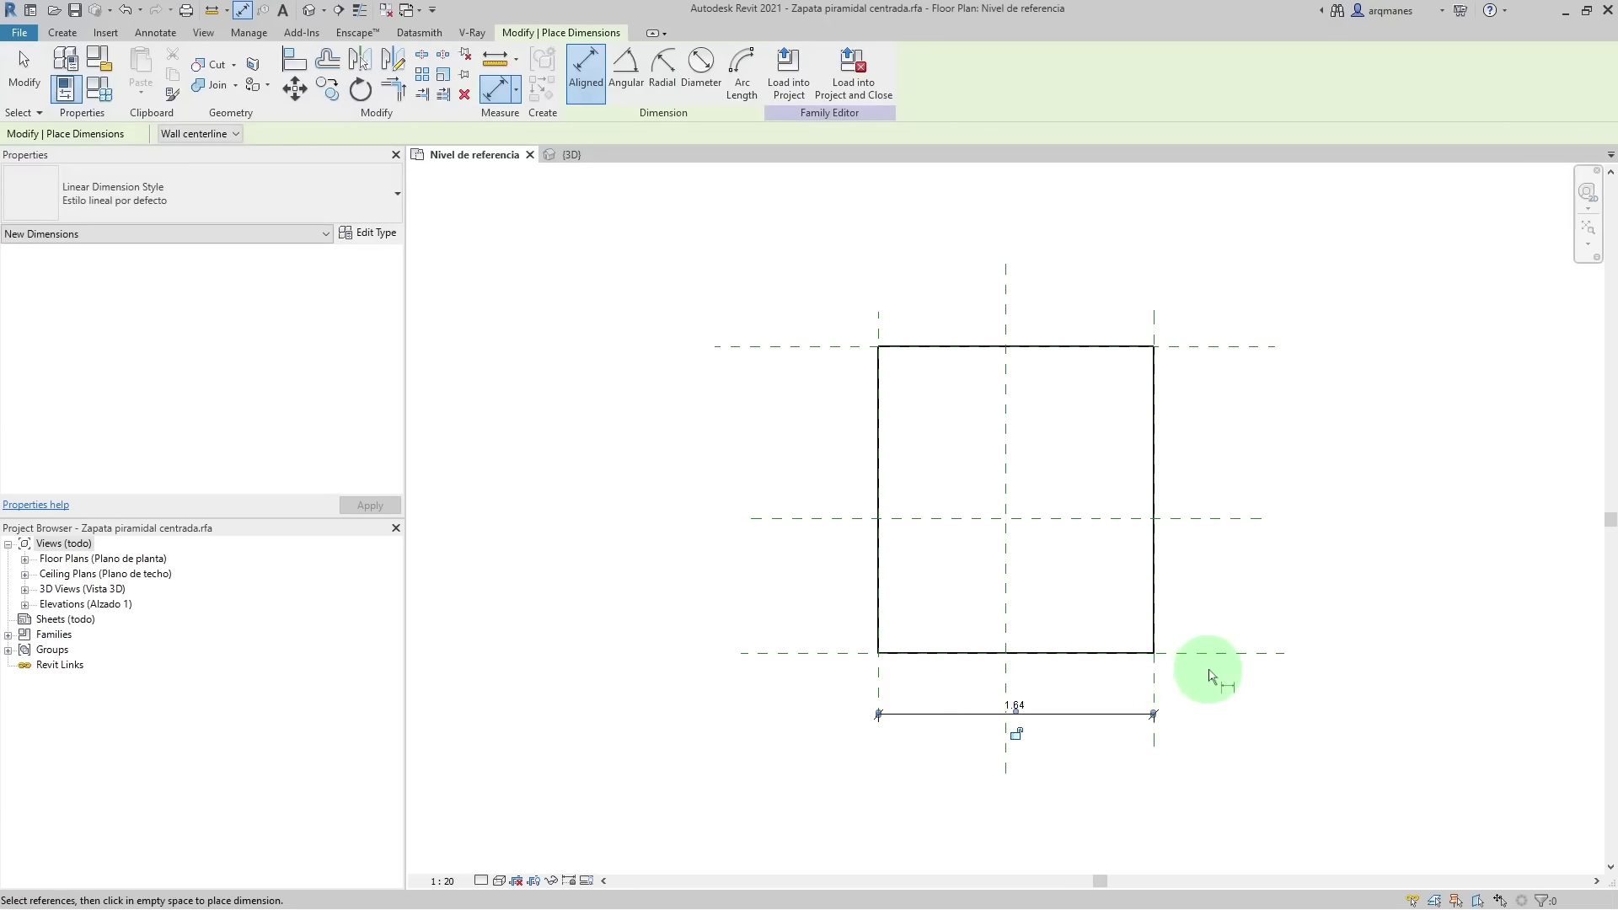
pyautogui.click(1222, 654)
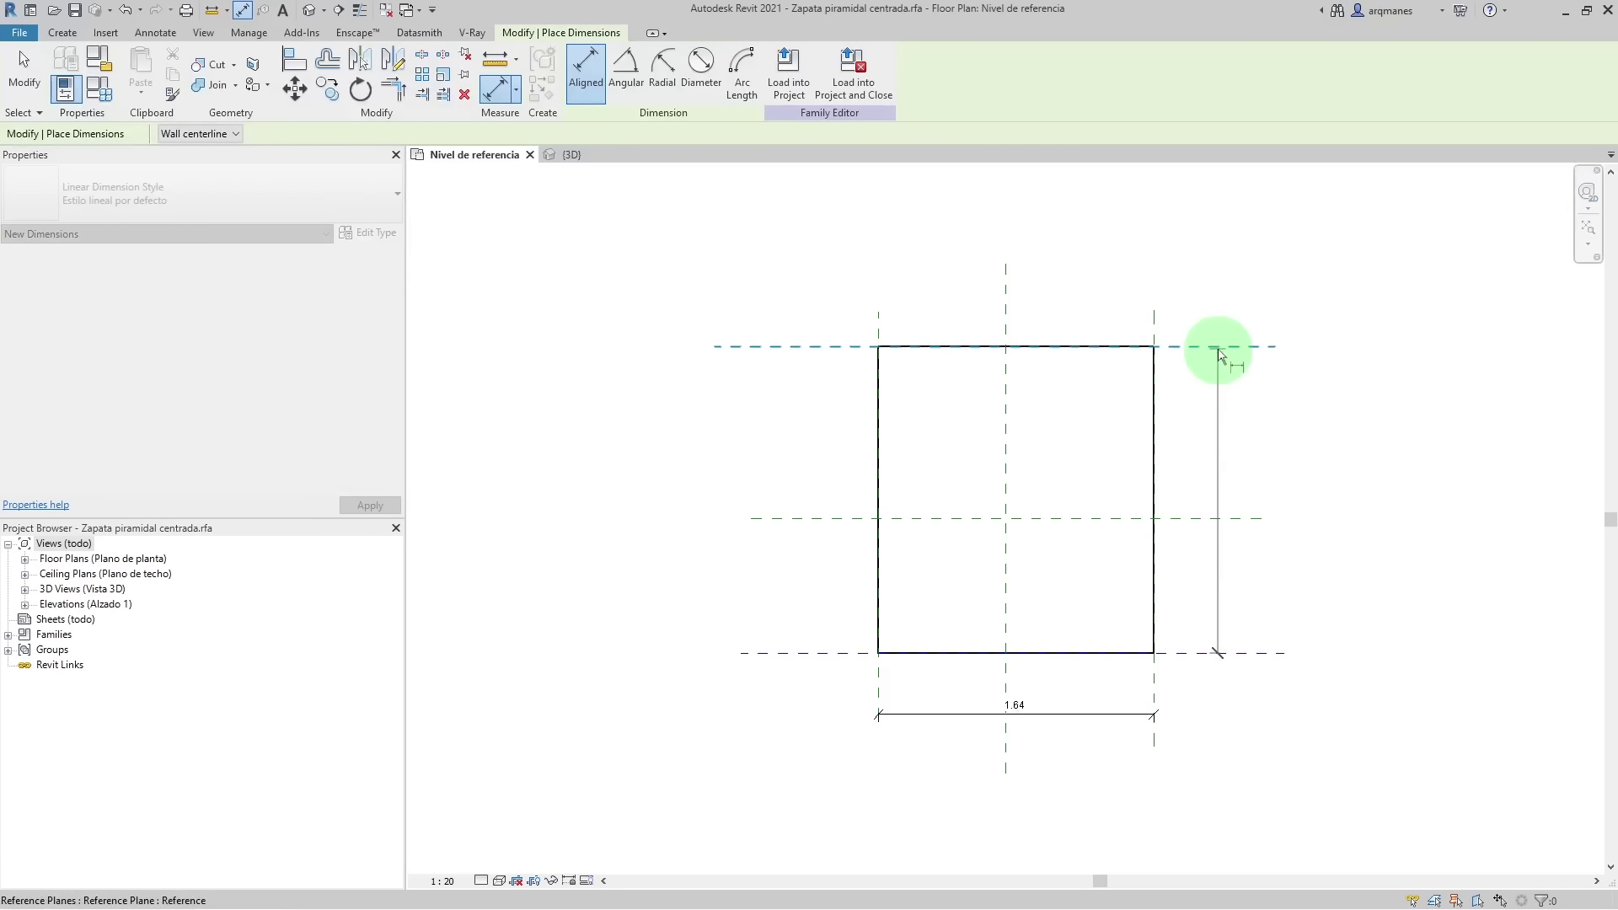
pyautogui.click(1221, 346)
pyautogui.click(1232, 405)
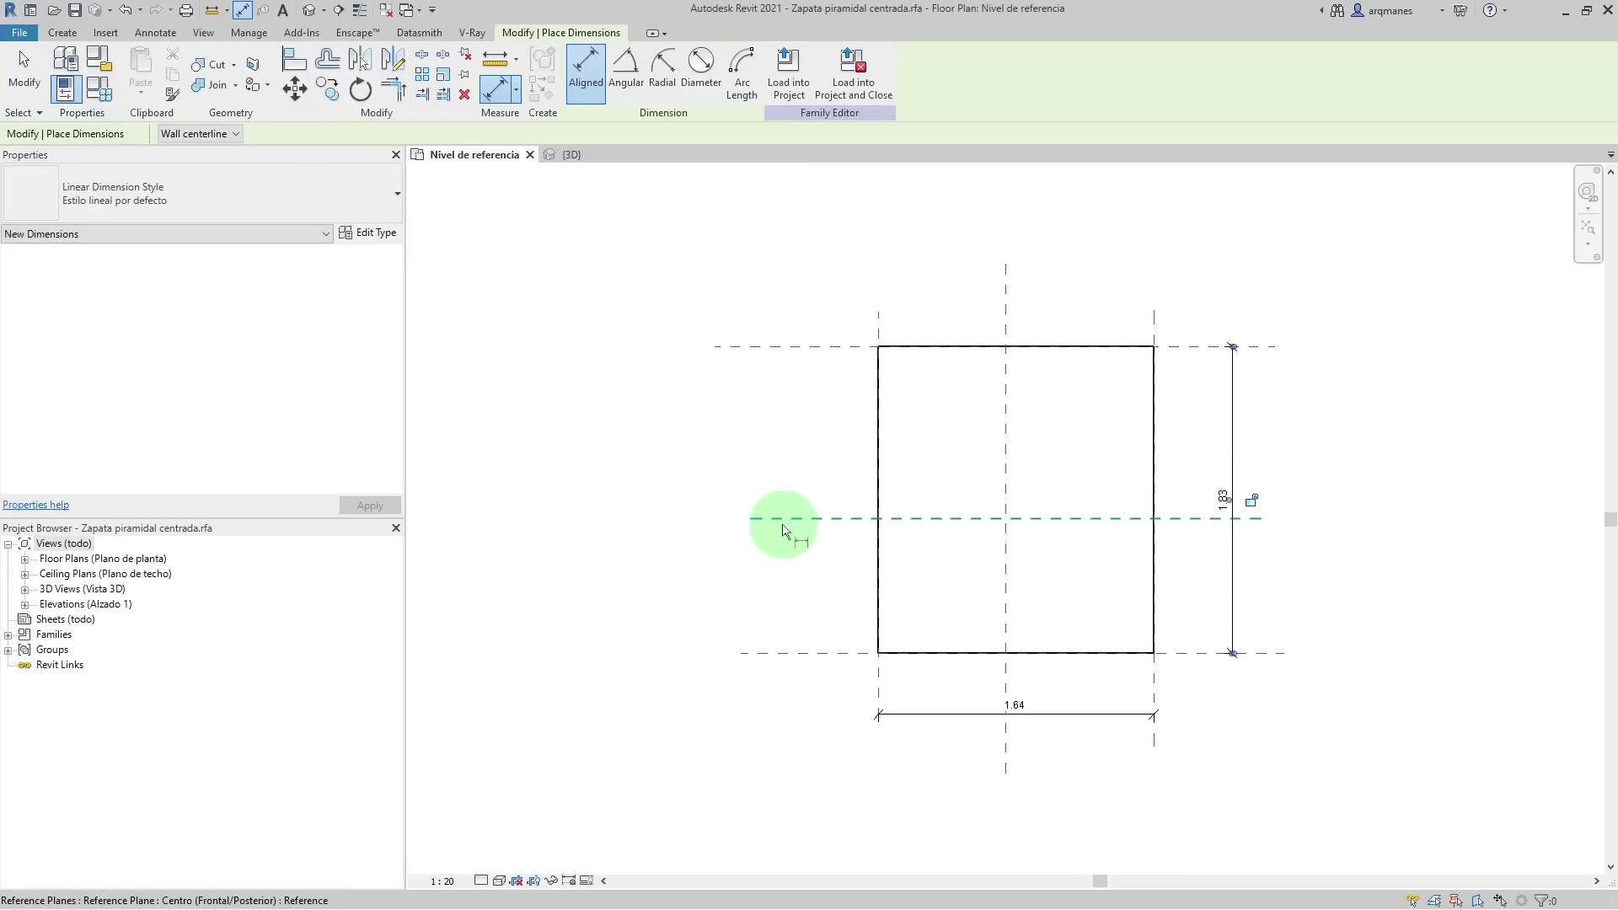
pyautogui.press('Escape')
pyautogui.press('Escape')
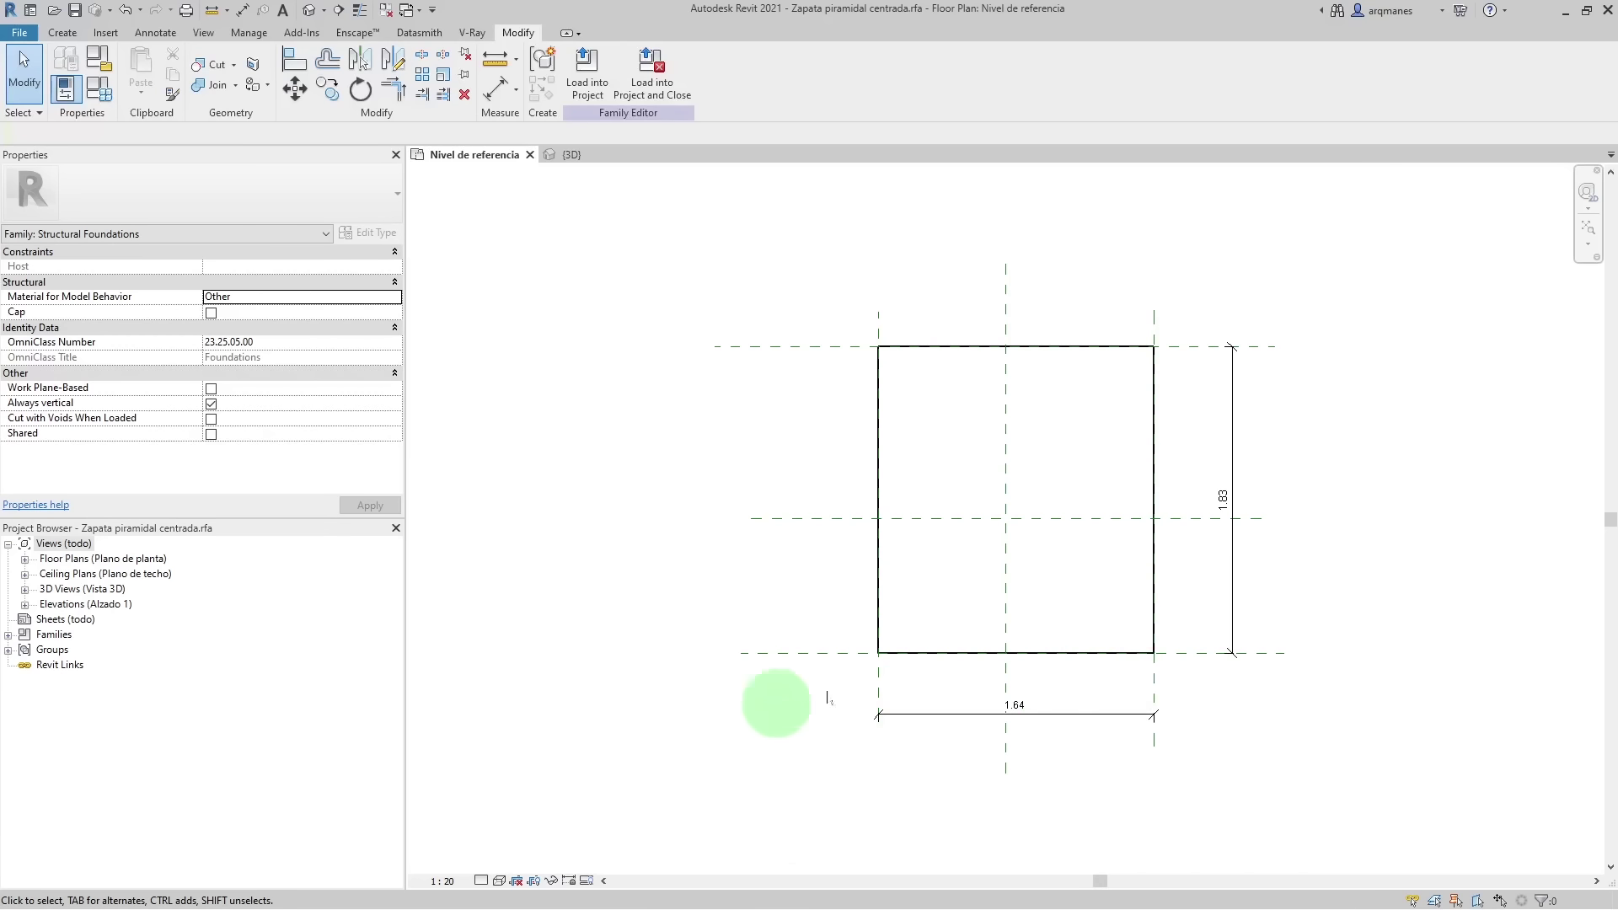
# - Label the horizontal 1.64 dimension with the Length parameter
pyautogui.click(1080, 720)
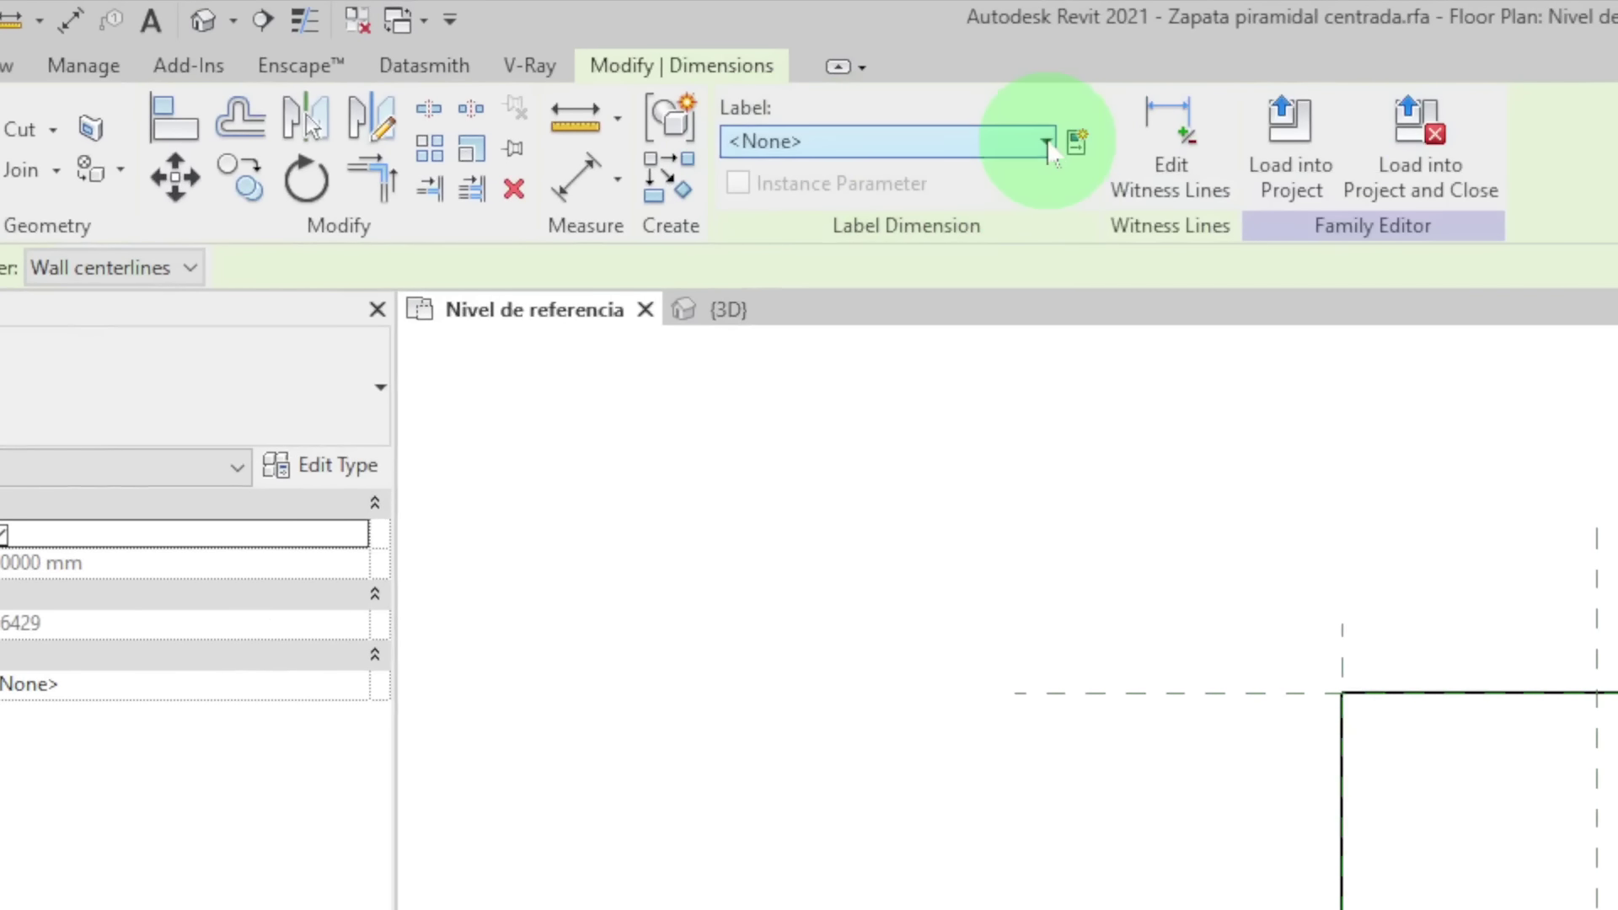
pyautogui.click(1047, 143)
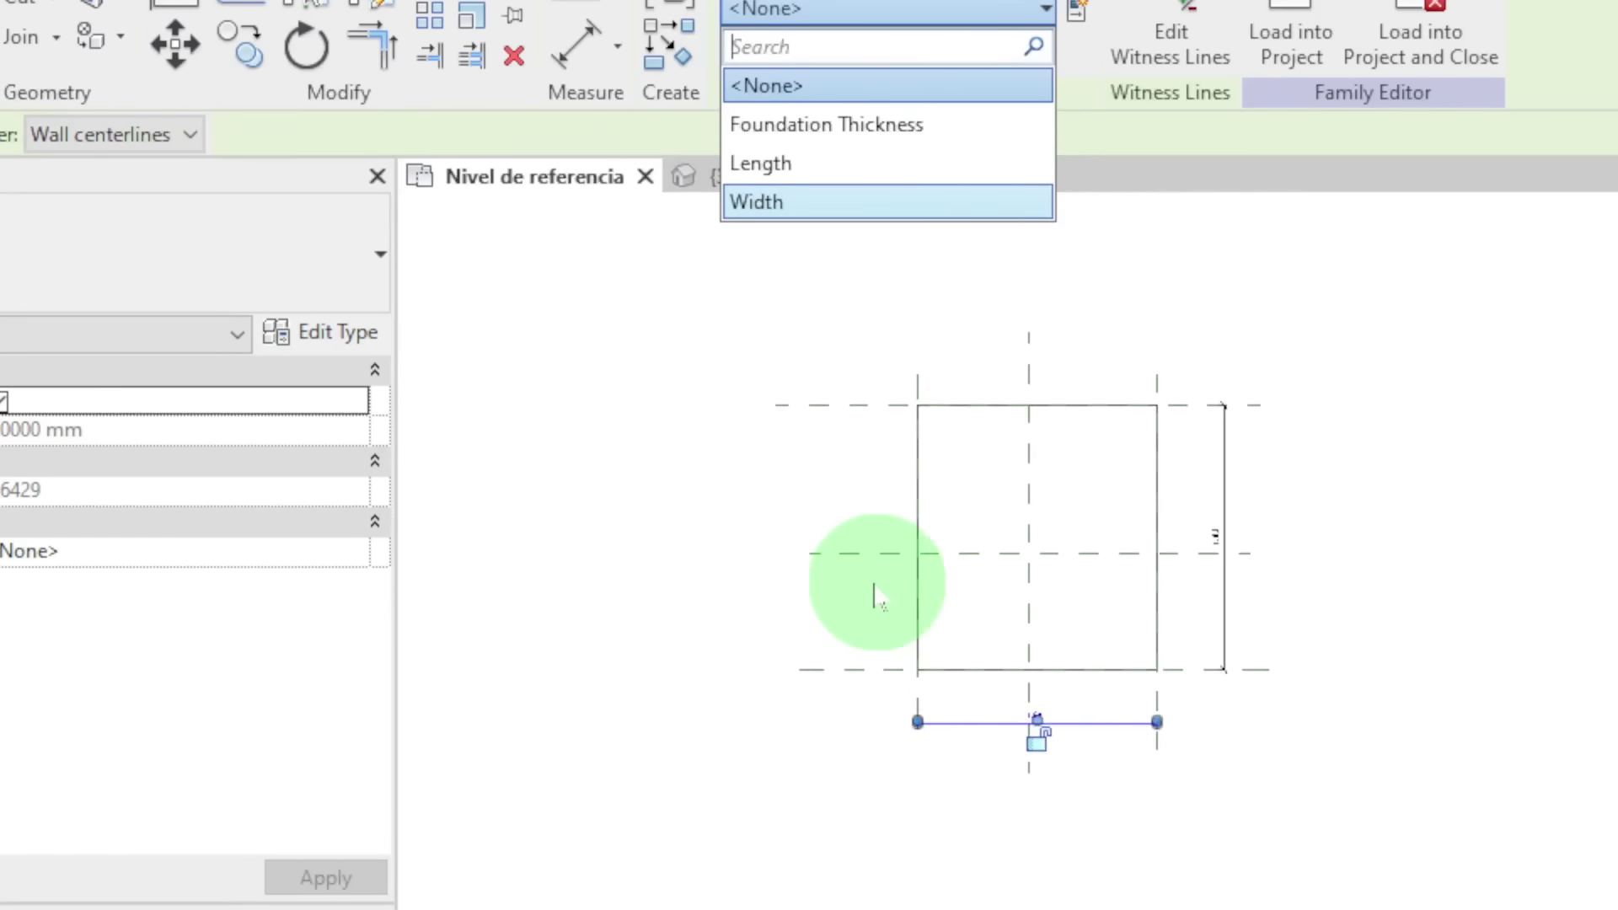
pyautogui.scroll(1, 599, 455)
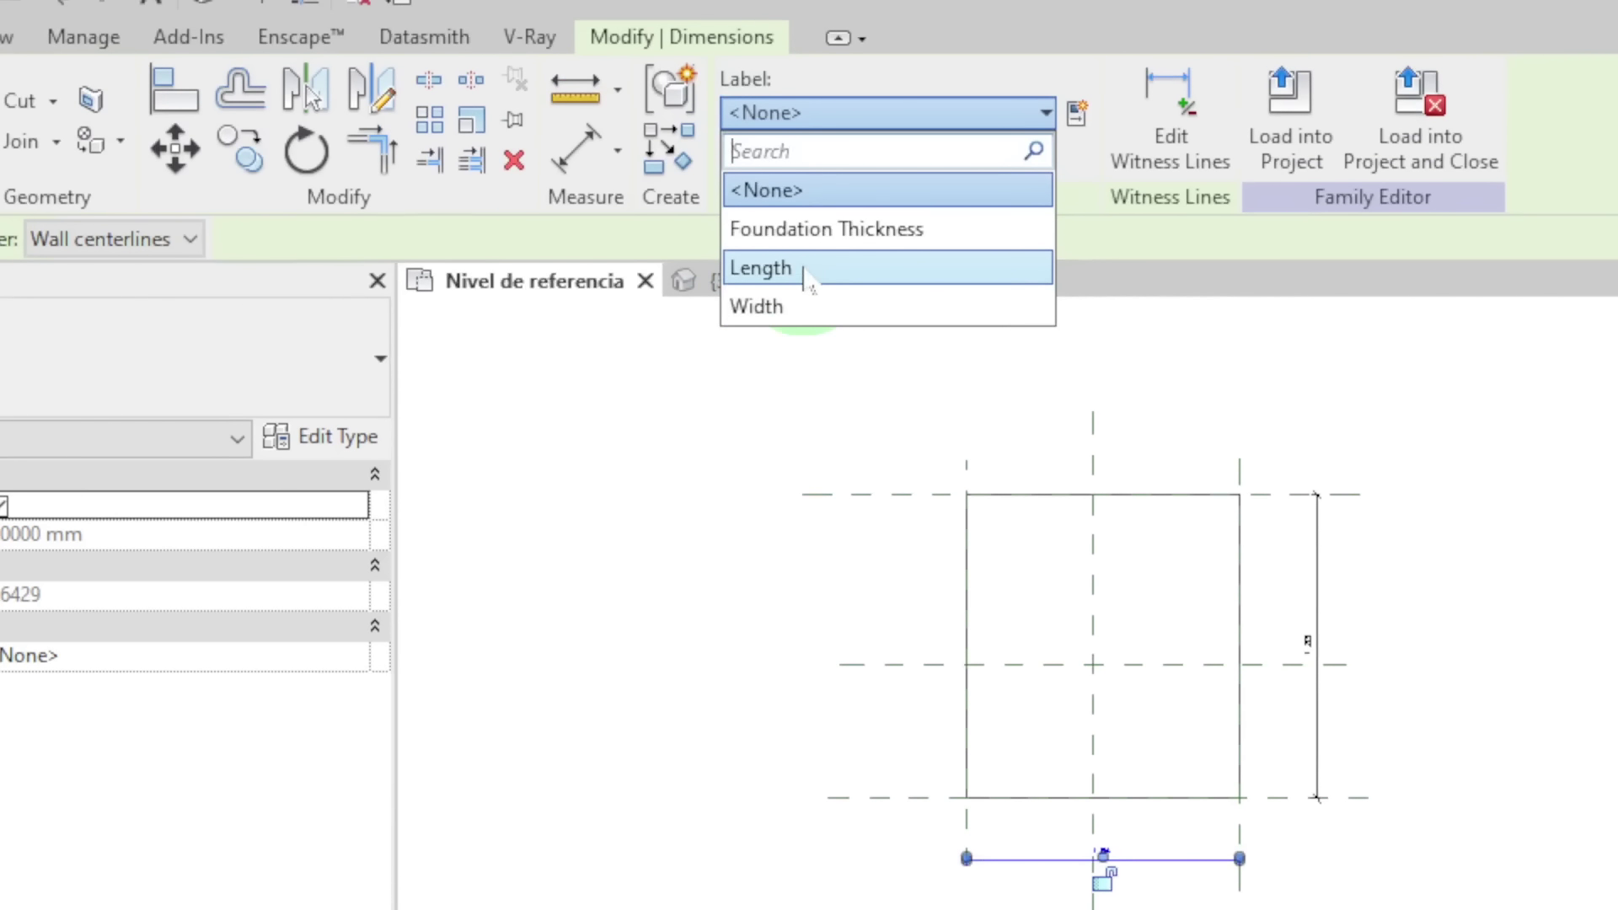
pyautogui.click(802, 268)
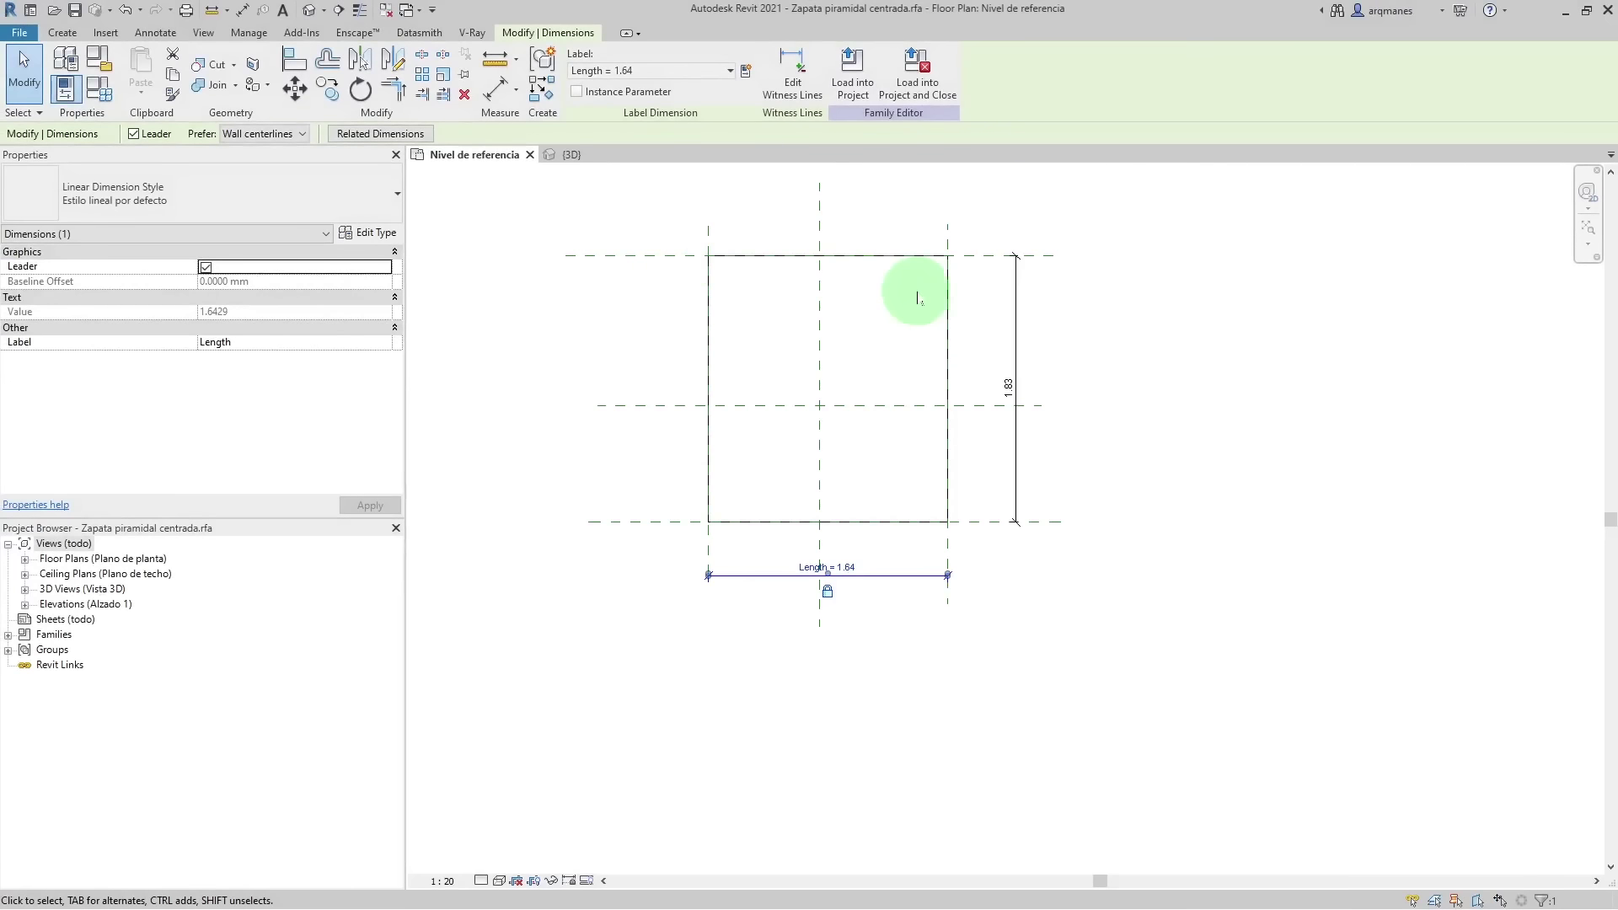
# - Label the vertical 1.83 dimension with the Width parameter
pyautogui.click(1015, 308)
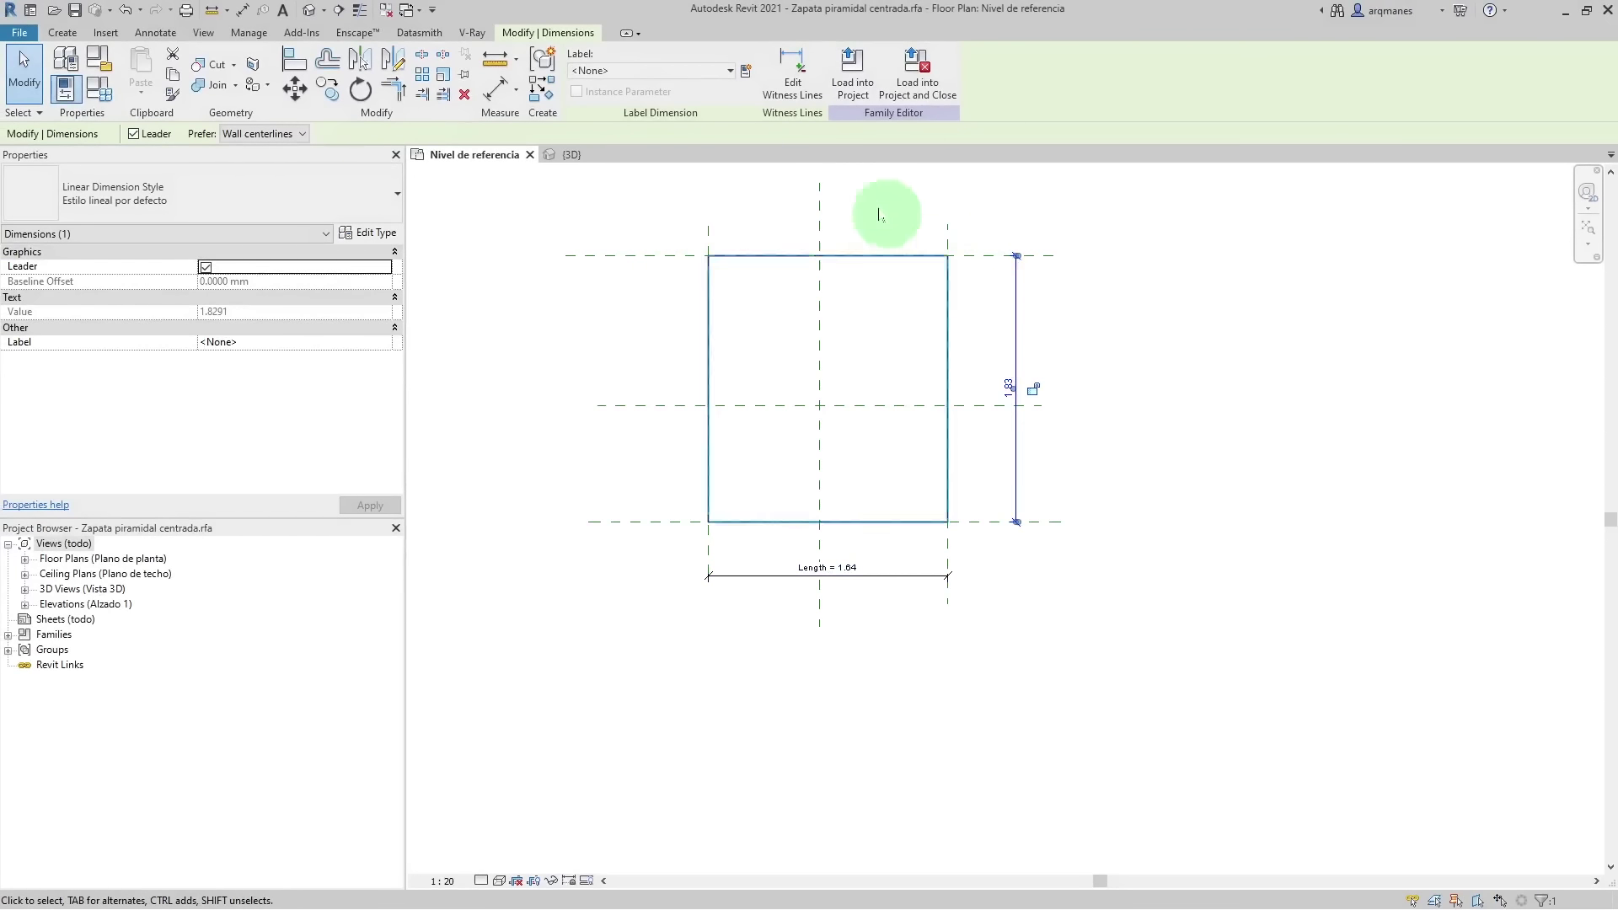
pyautogui.click(730, 71)
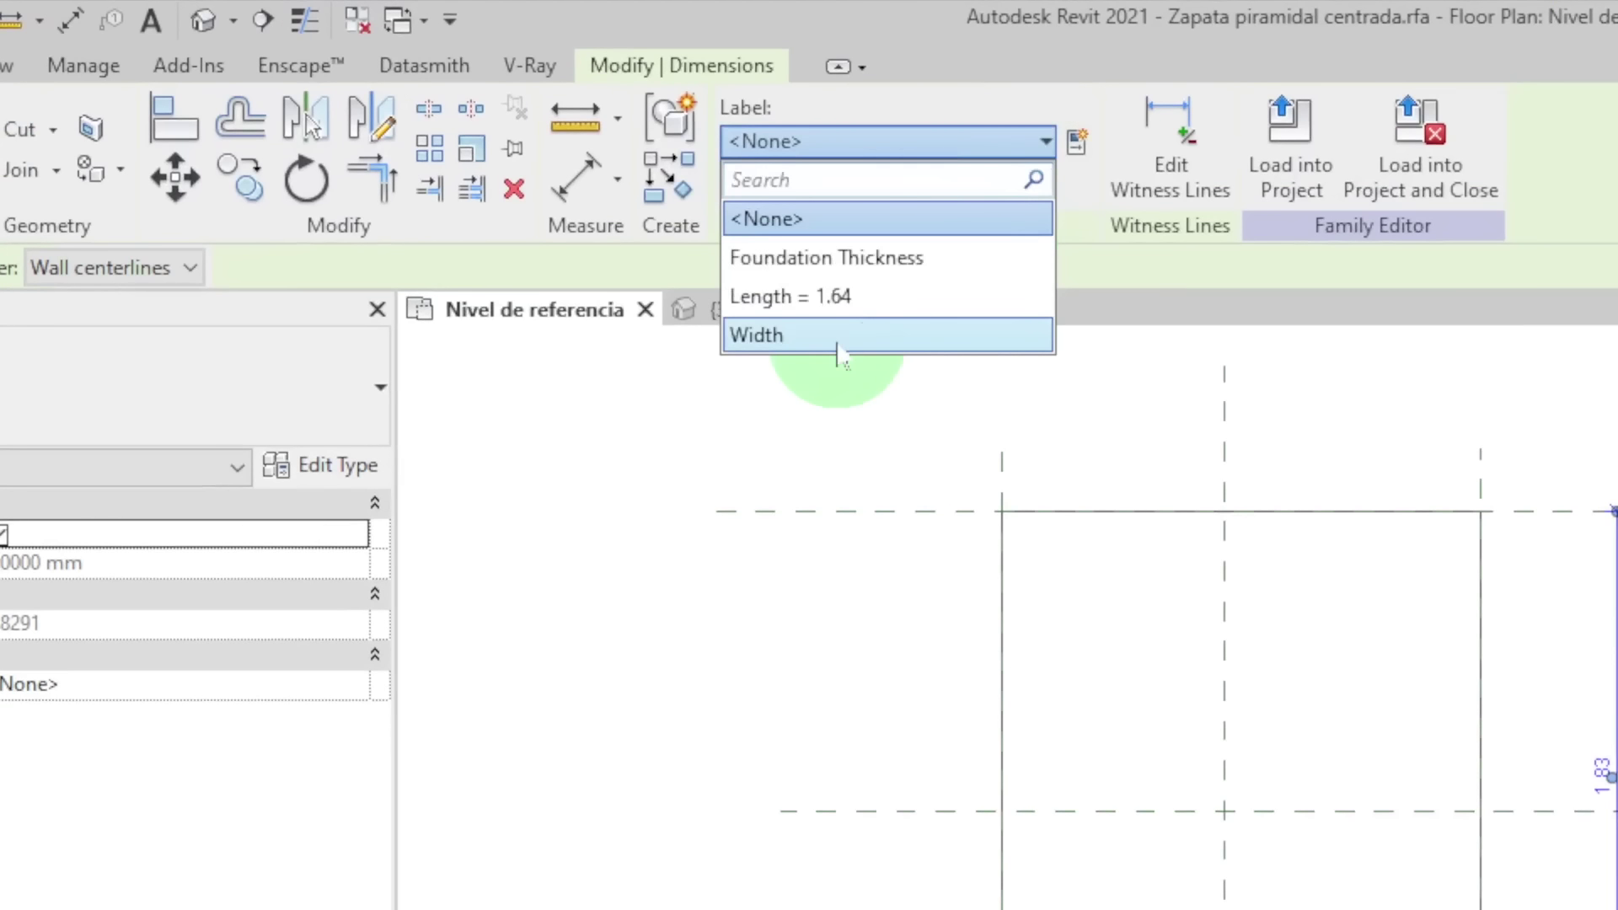
pyautogui.click(838, 352)
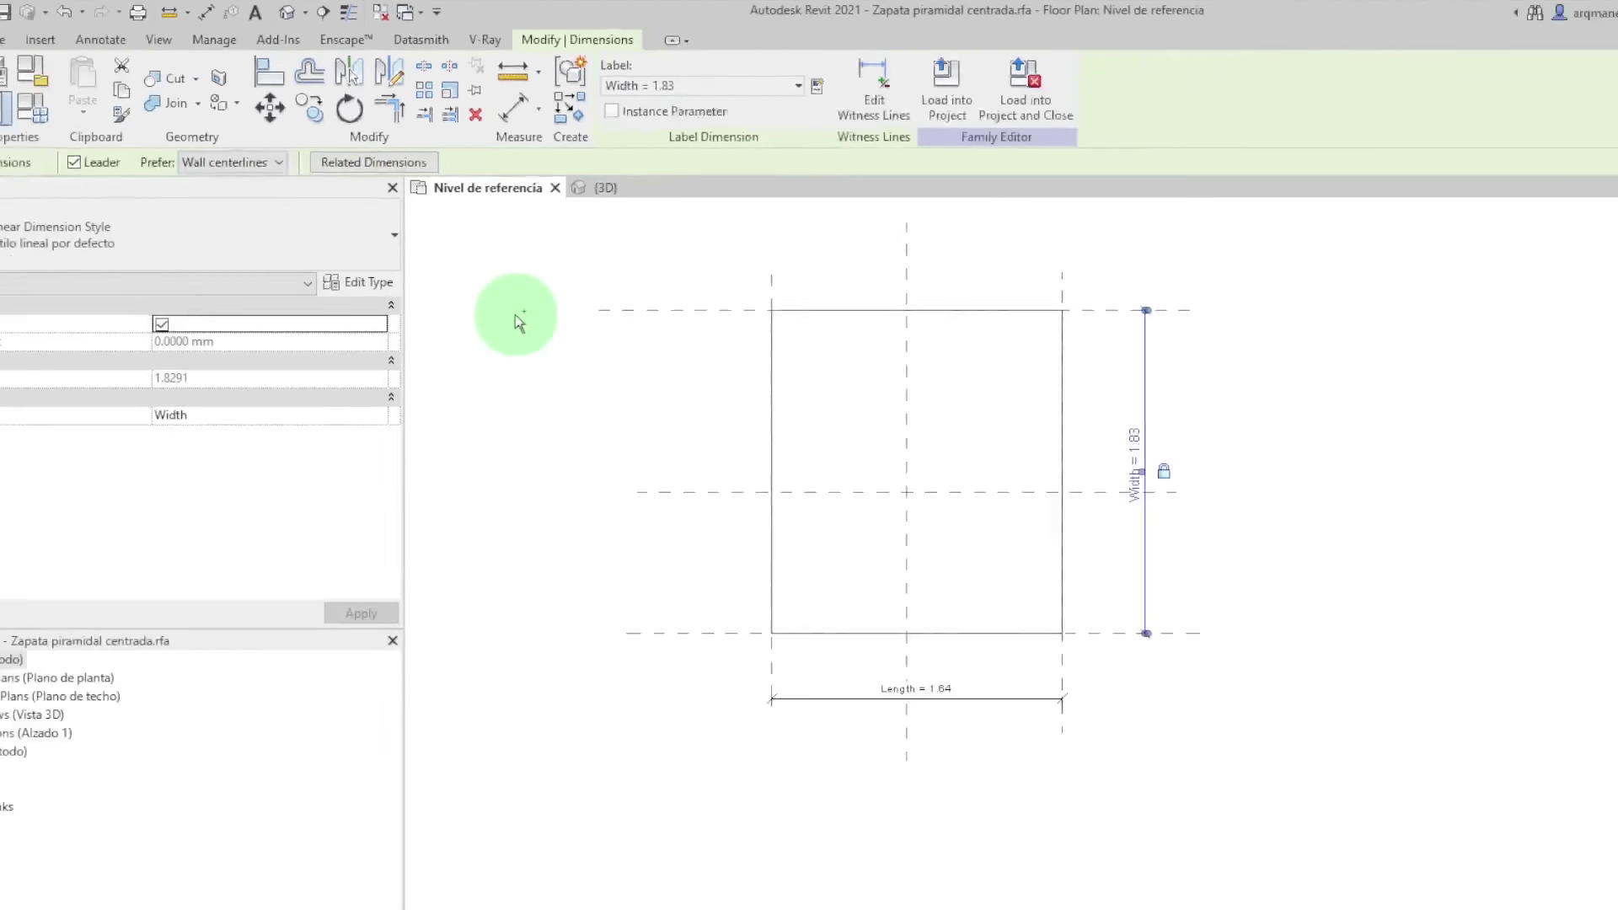
pyautogui.scroll(2, 674, 333)
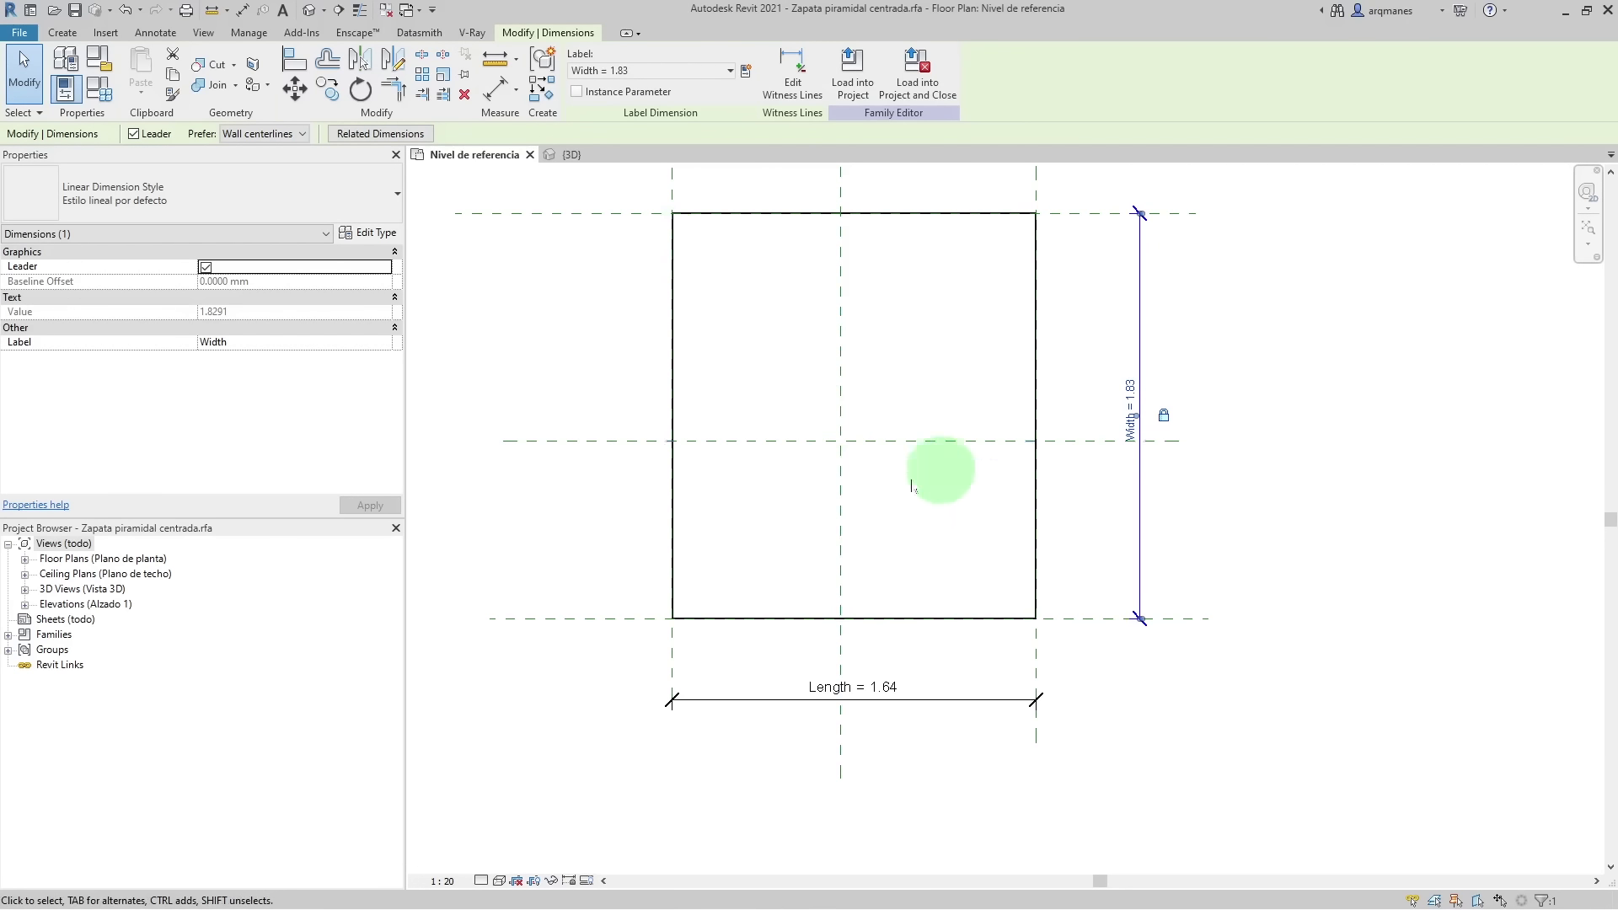
pyautogui.moveTo(560, 322); pyautogui.dragTo(623, 360, button='middle')
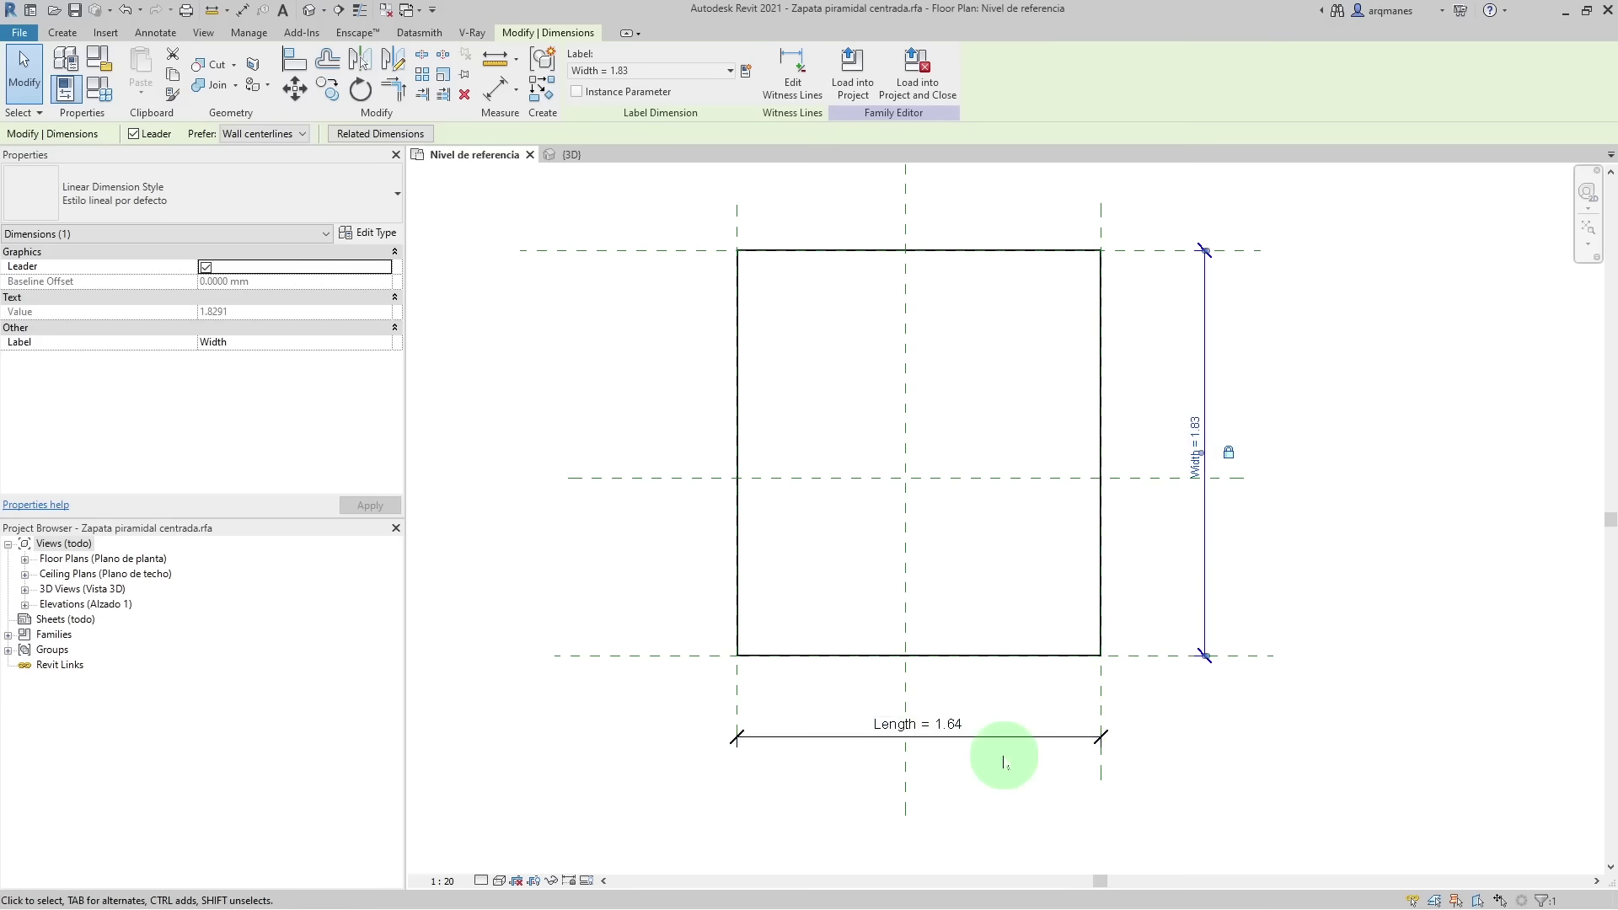
pyautogui.click(950, 733)
pyautogui.click(900, 720)
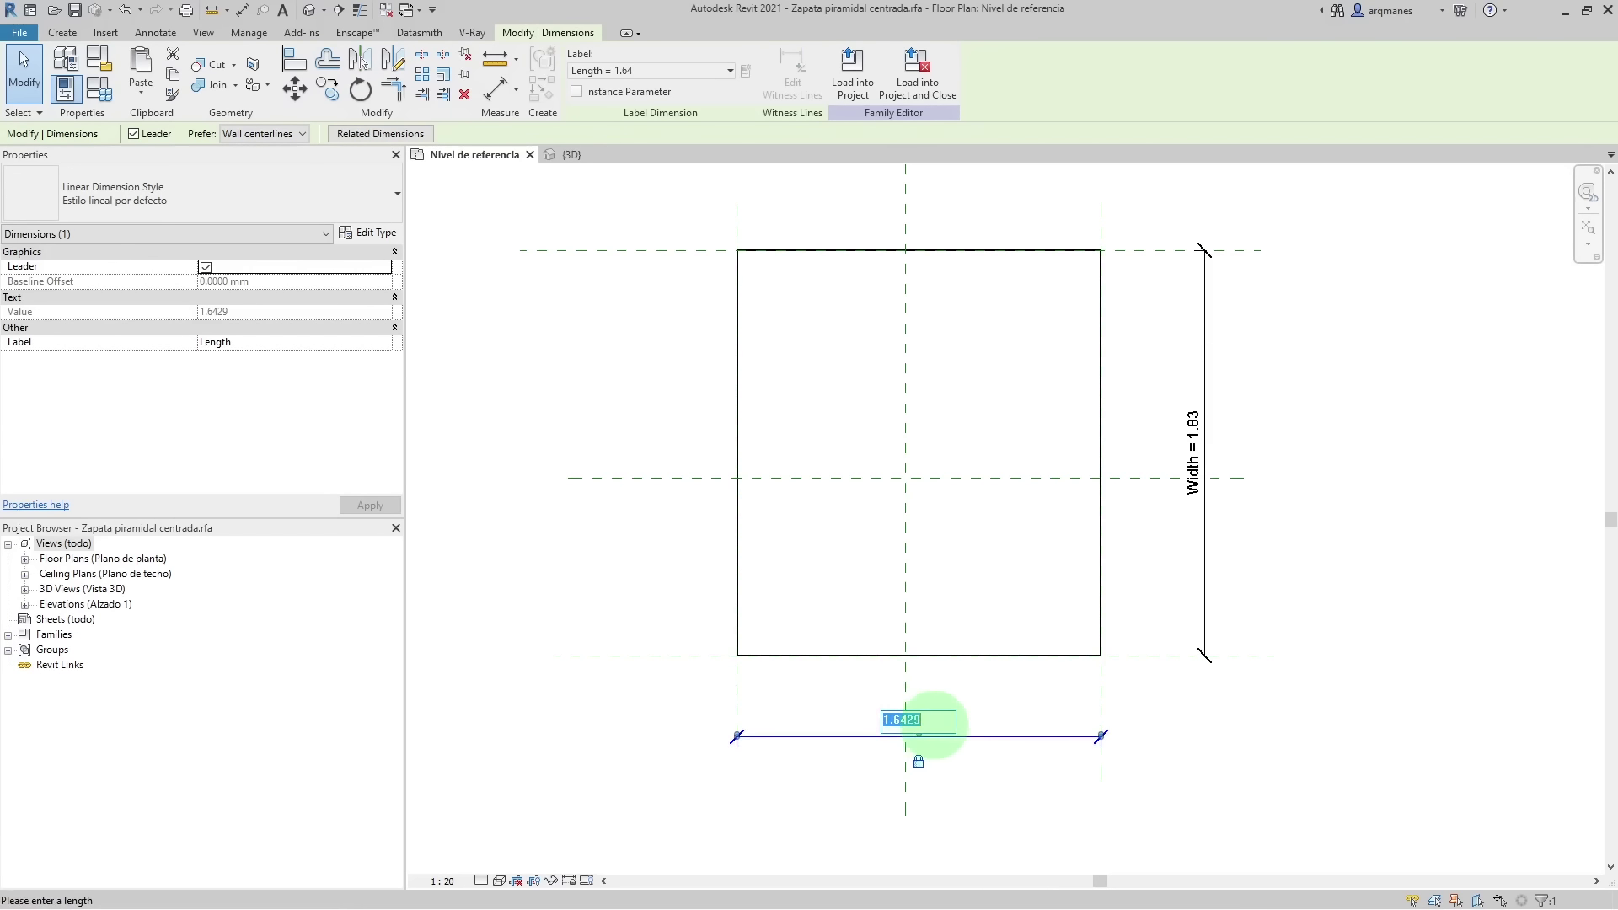
pyautogui.write('0.7')
pyautogui.press('Return')
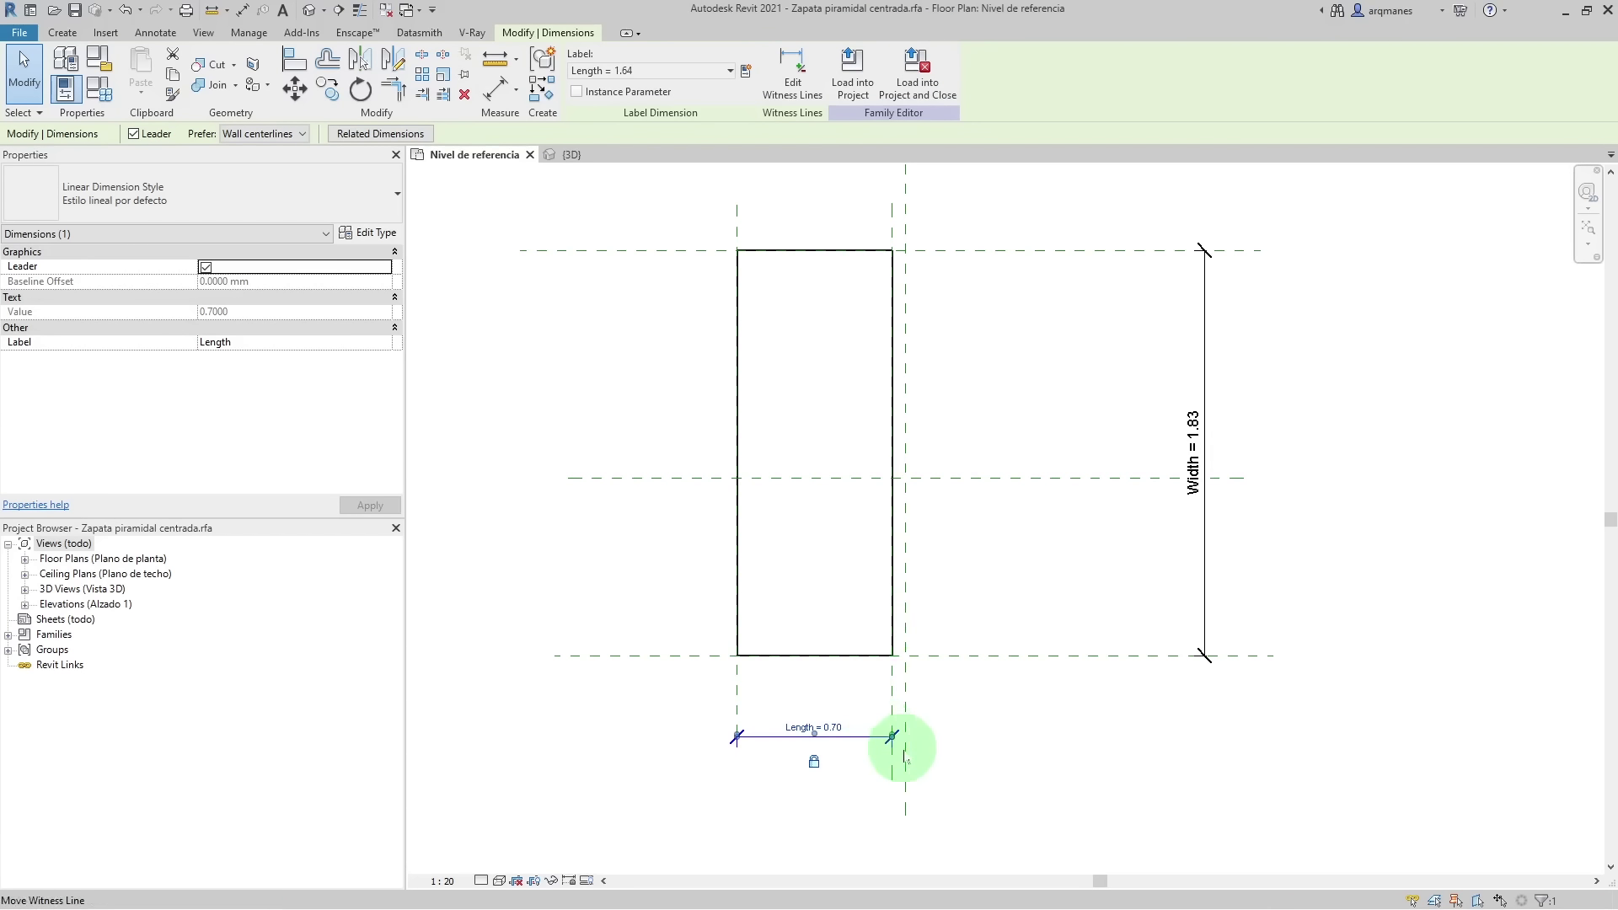
pyautogui.moveTo(895, 712); pyautogui.dragTo(1003, 712)
pyautogui.click(991, 801)
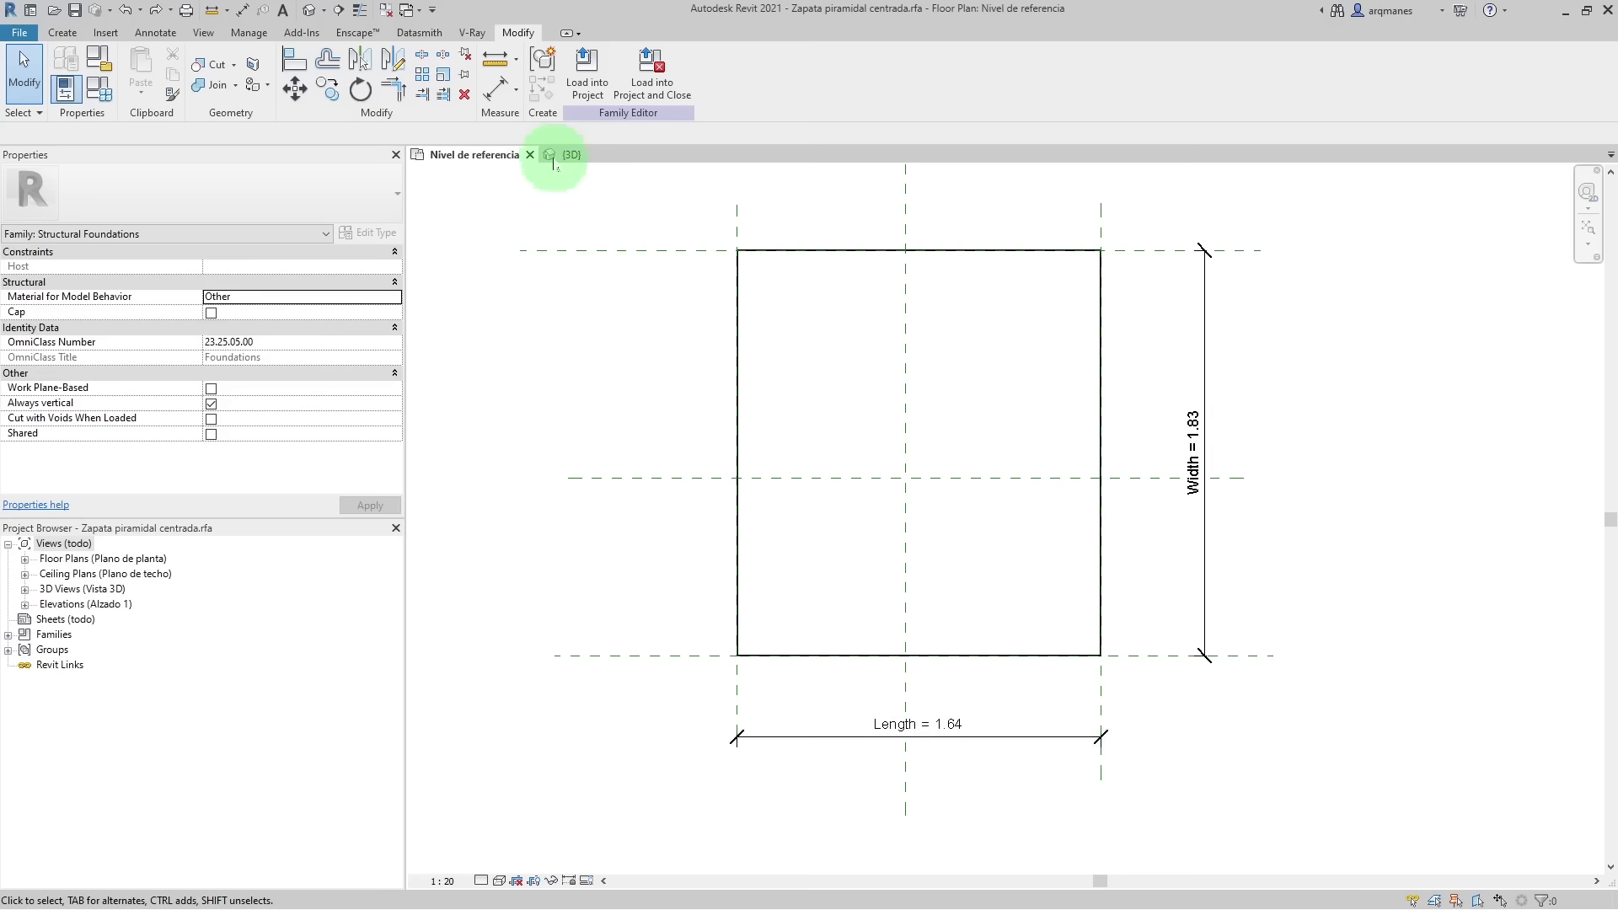
# - Dimension the left, centre and right reference planes as one 0.76/0.88 string, then select it
pyautogui.click(499, 102)
pyautogui.click(737, 684)
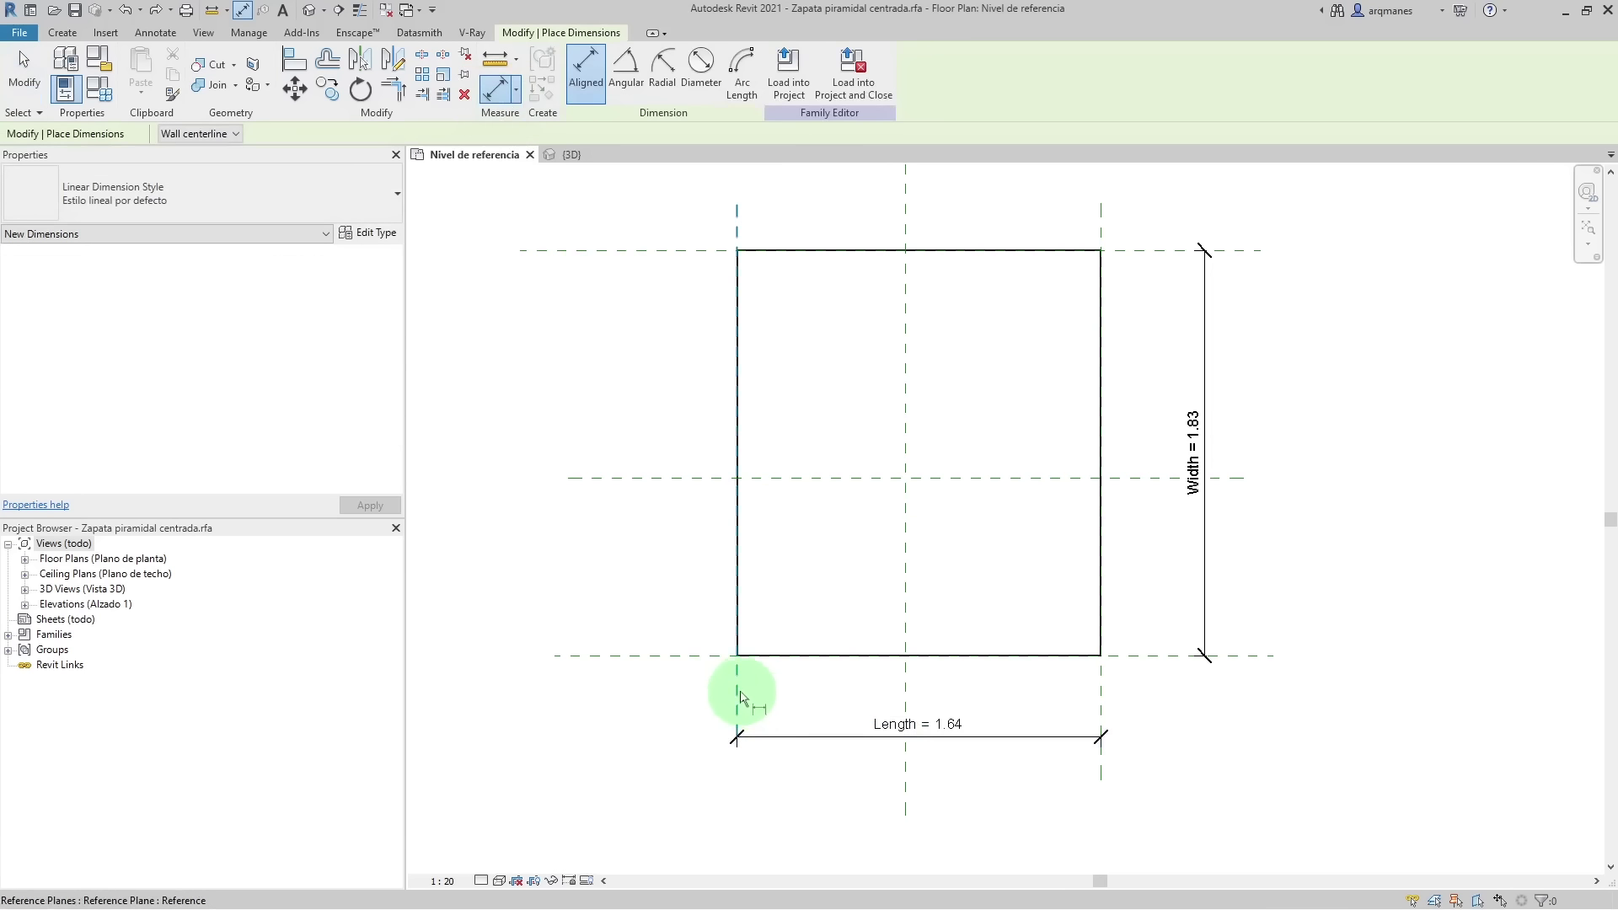
pyautogui.click(905, 688)
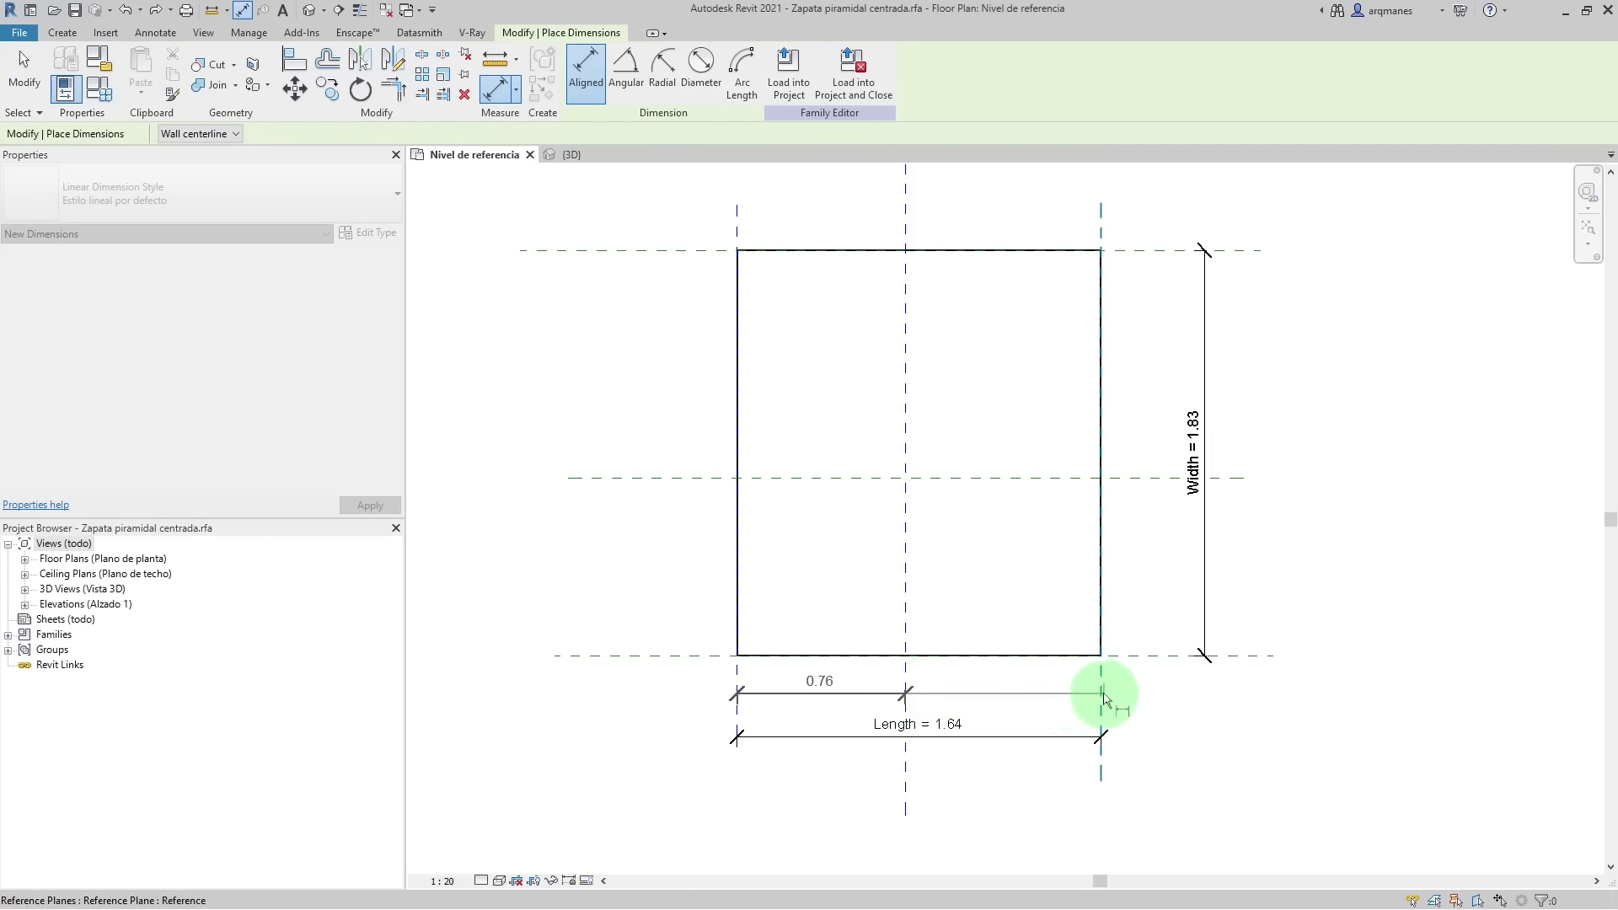
pyautogui.click(1102, 693)
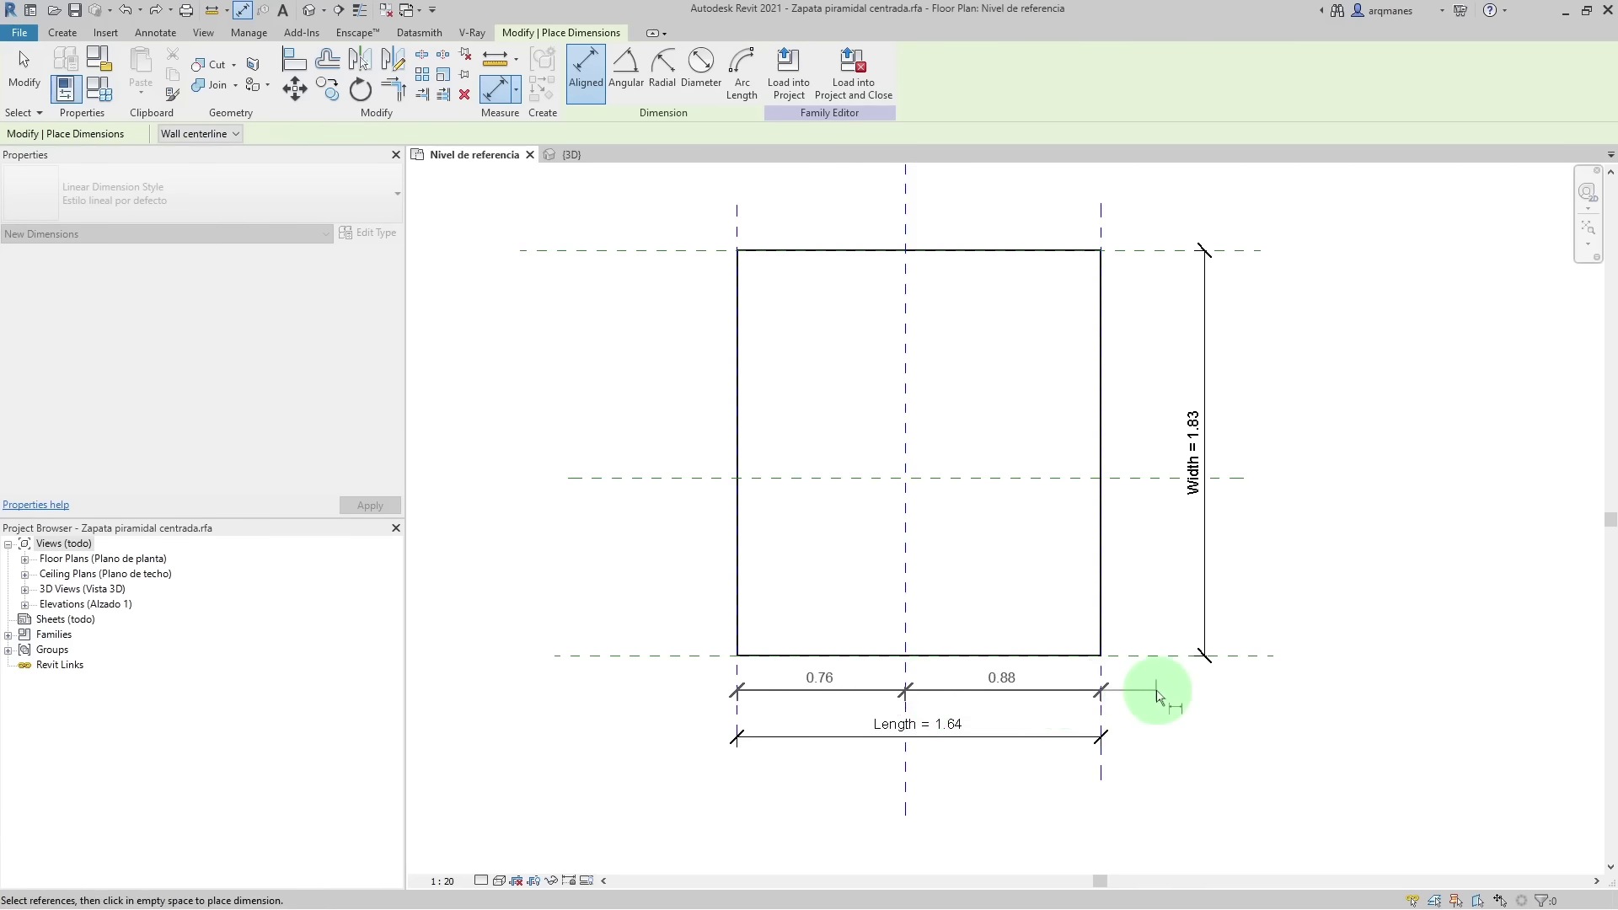
pyautogui.click(1157, 696)
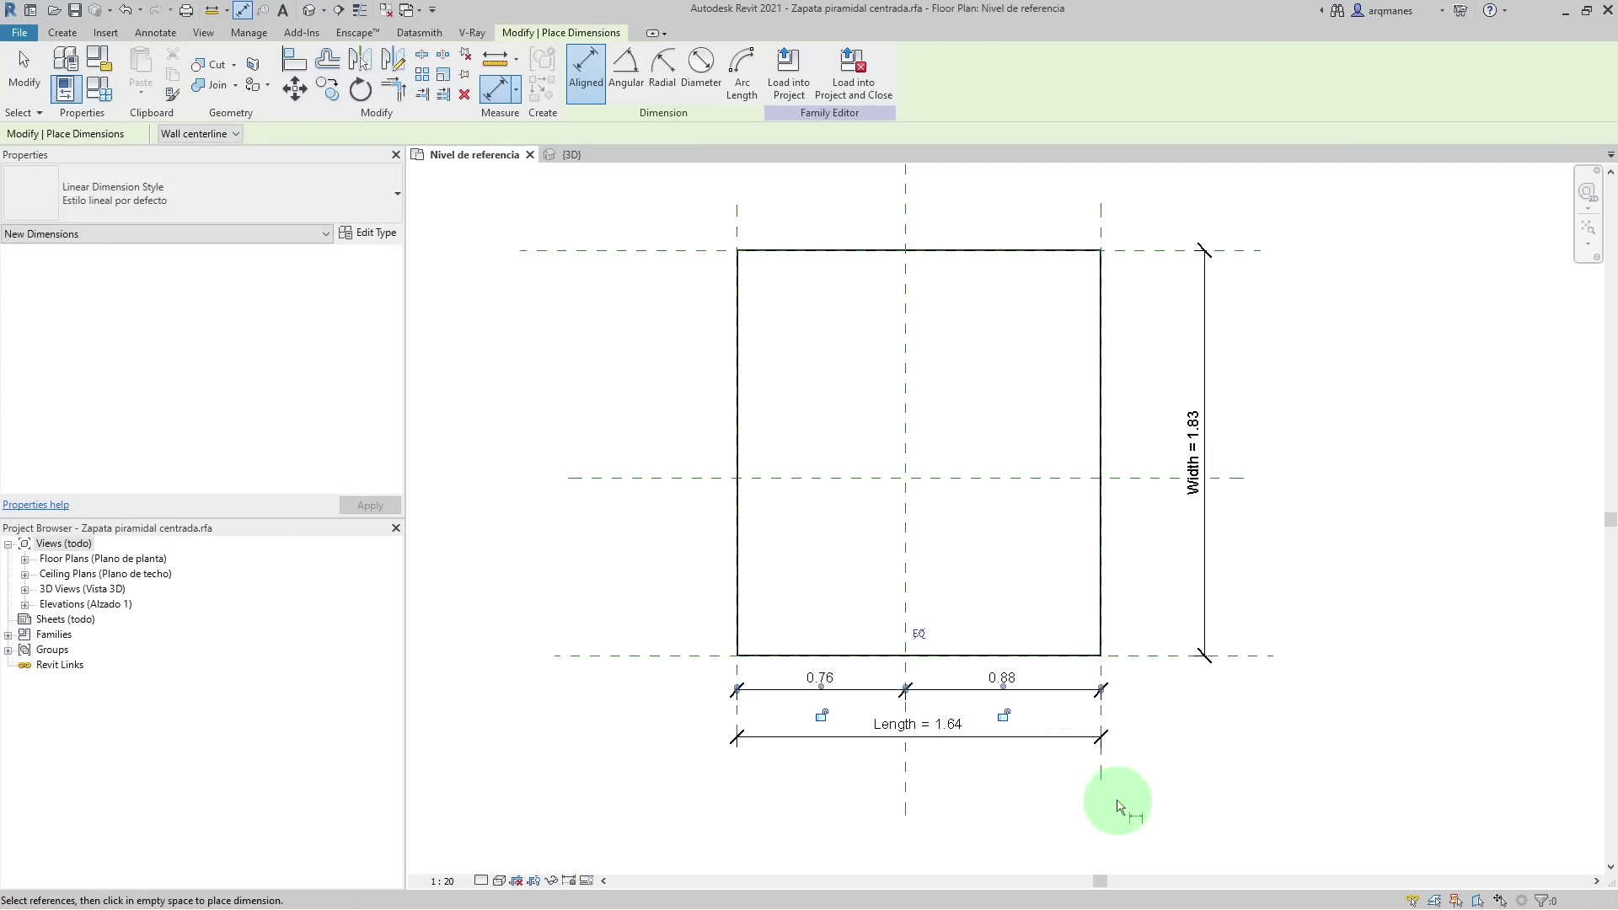
pyautogui.scroll(1, 1019, 771)
pyautogui.scroll(1, 1020, 771)
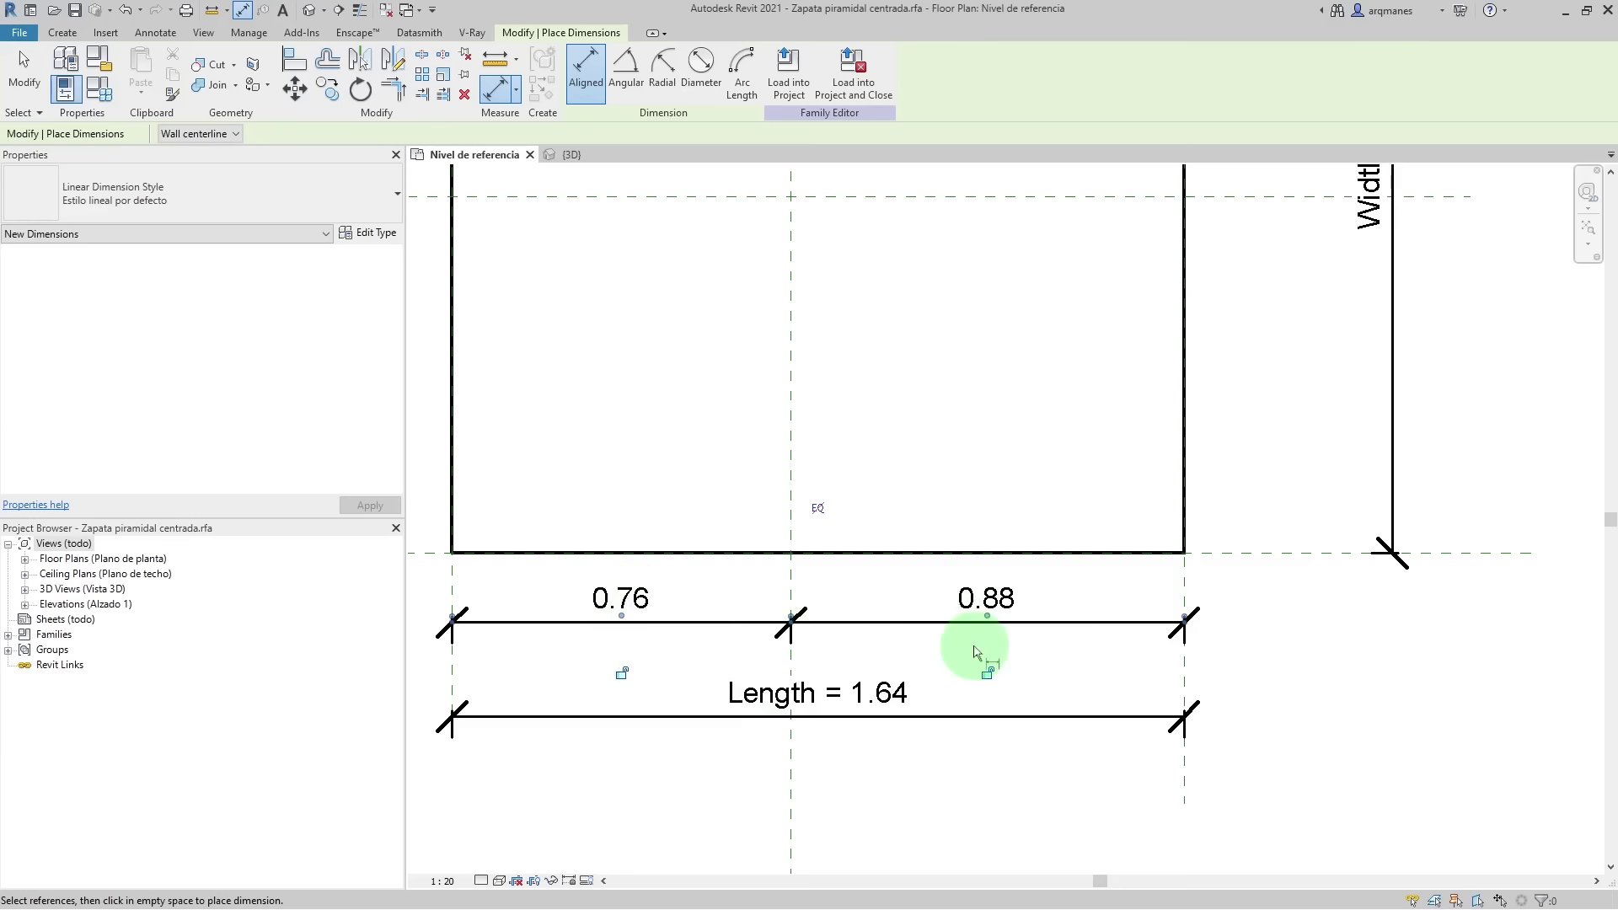
pyautogui.moveTo(694, 650); pyautogui.dragTo(766, 668, button='middle')
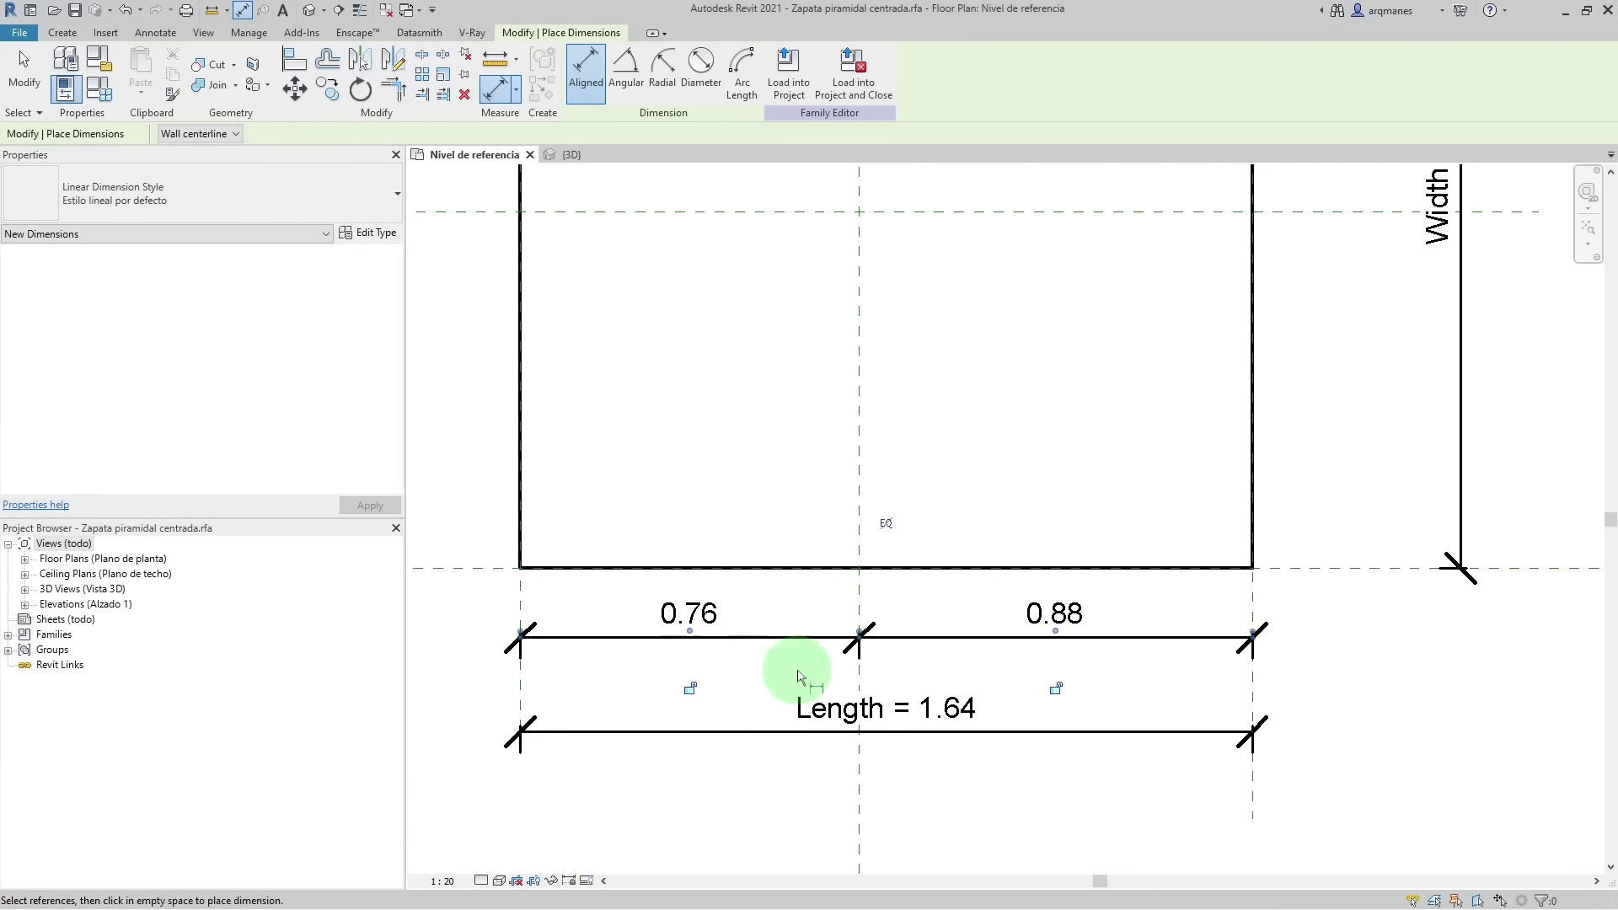
pyautogui.press('Escape')
pyautogui.click(674, 799)
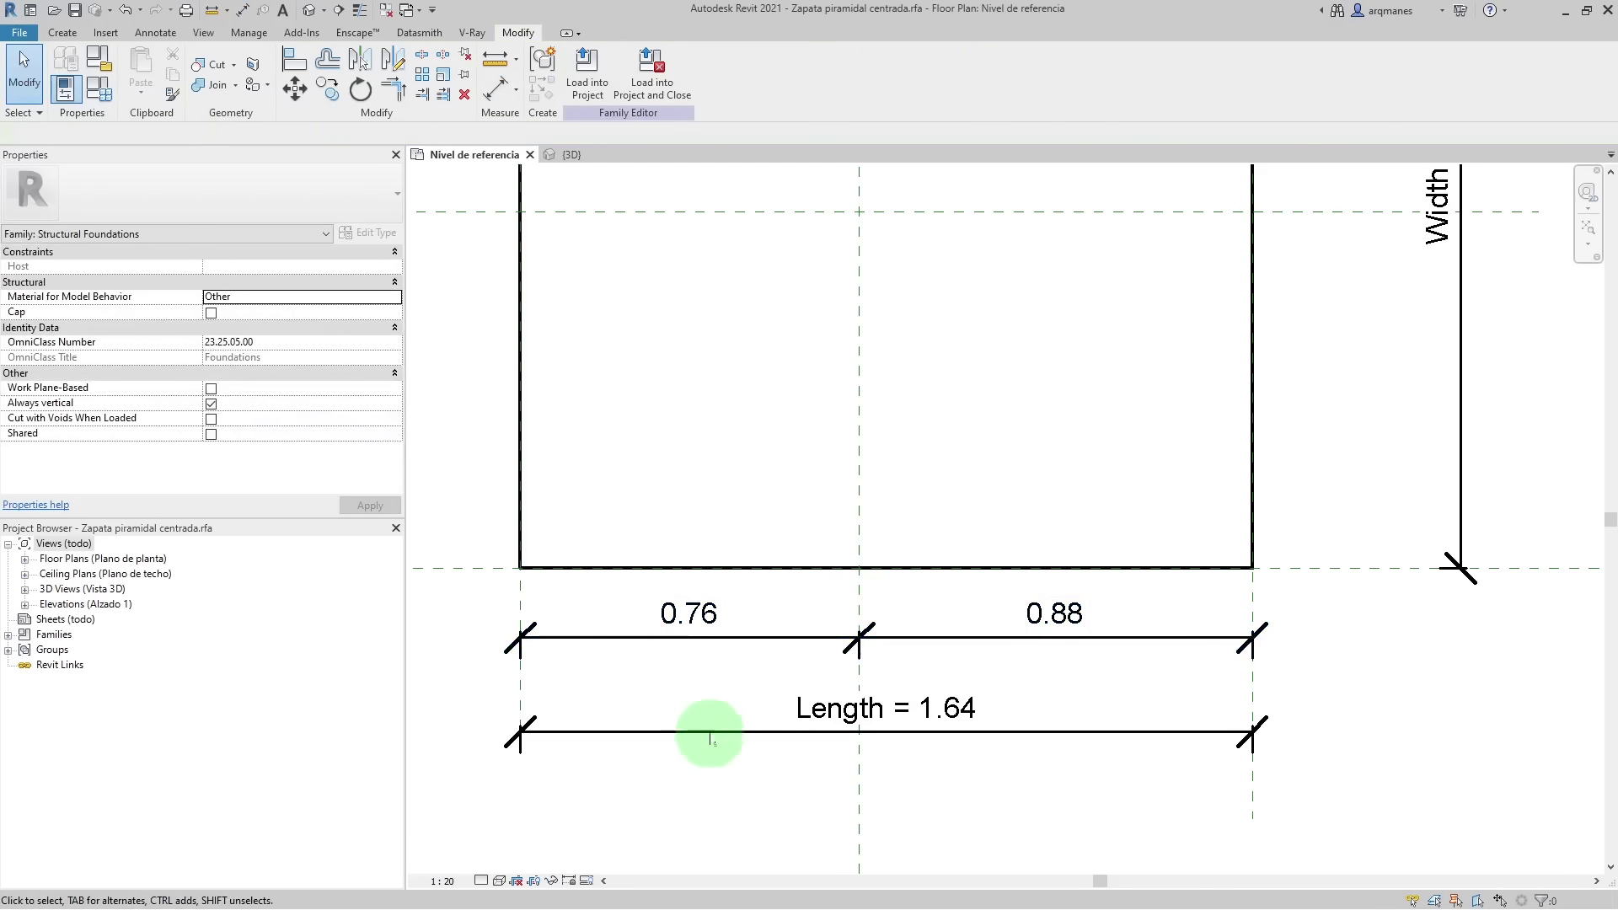
pyautogui.click(632, 640)
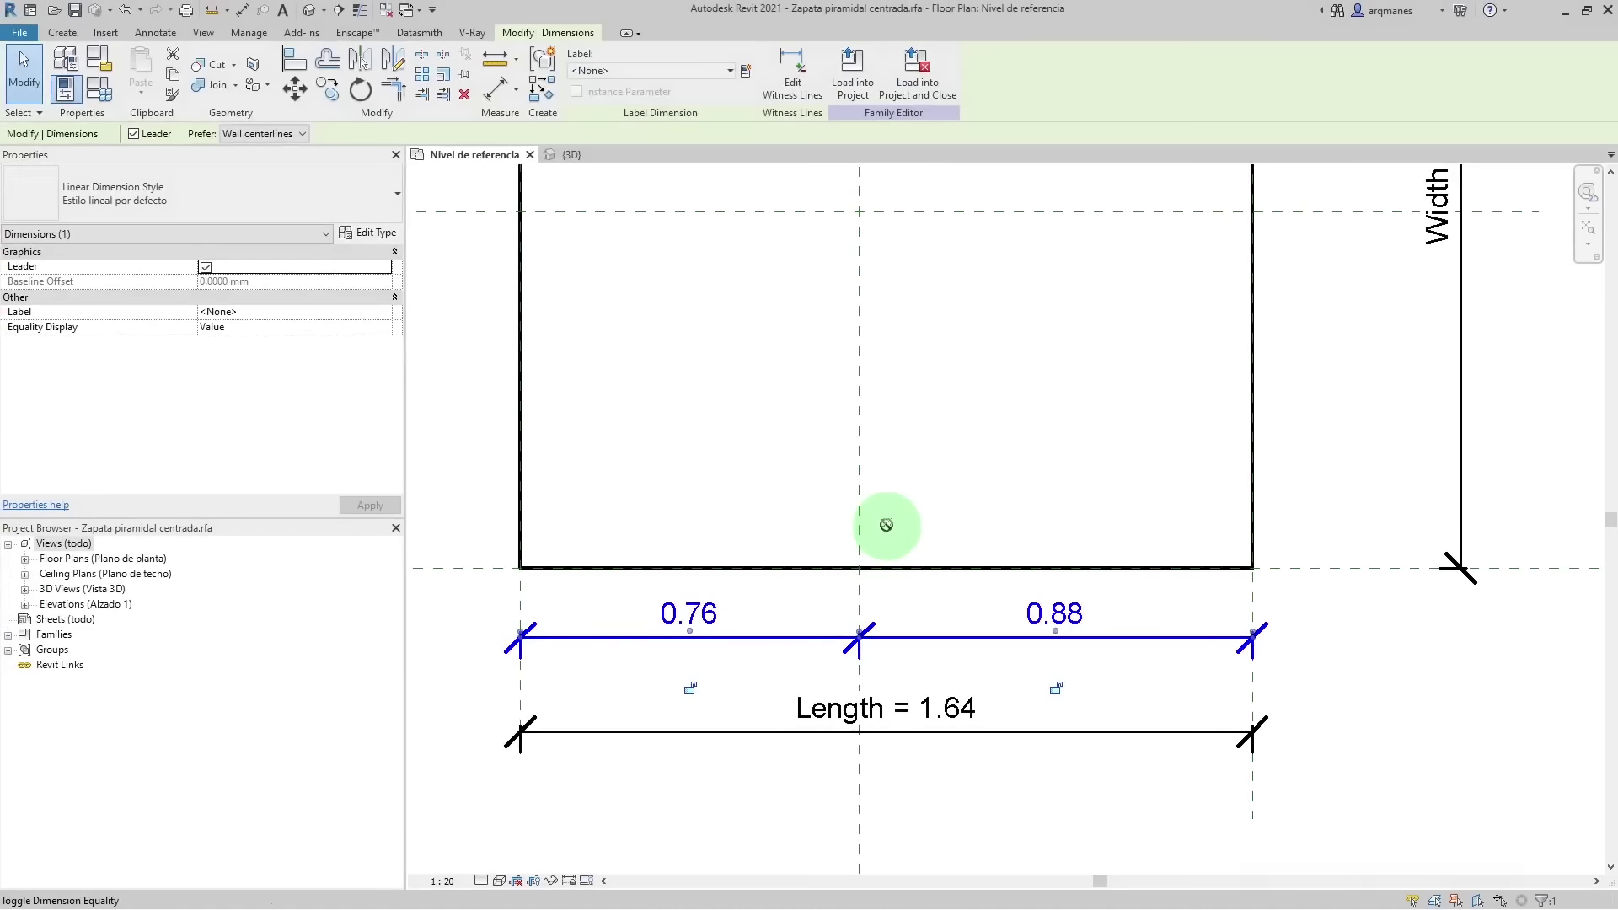
# - Set the 0.76/0.88 string to EQ, removing the conflicting Length constraint
pyautogui.click(885, 525)
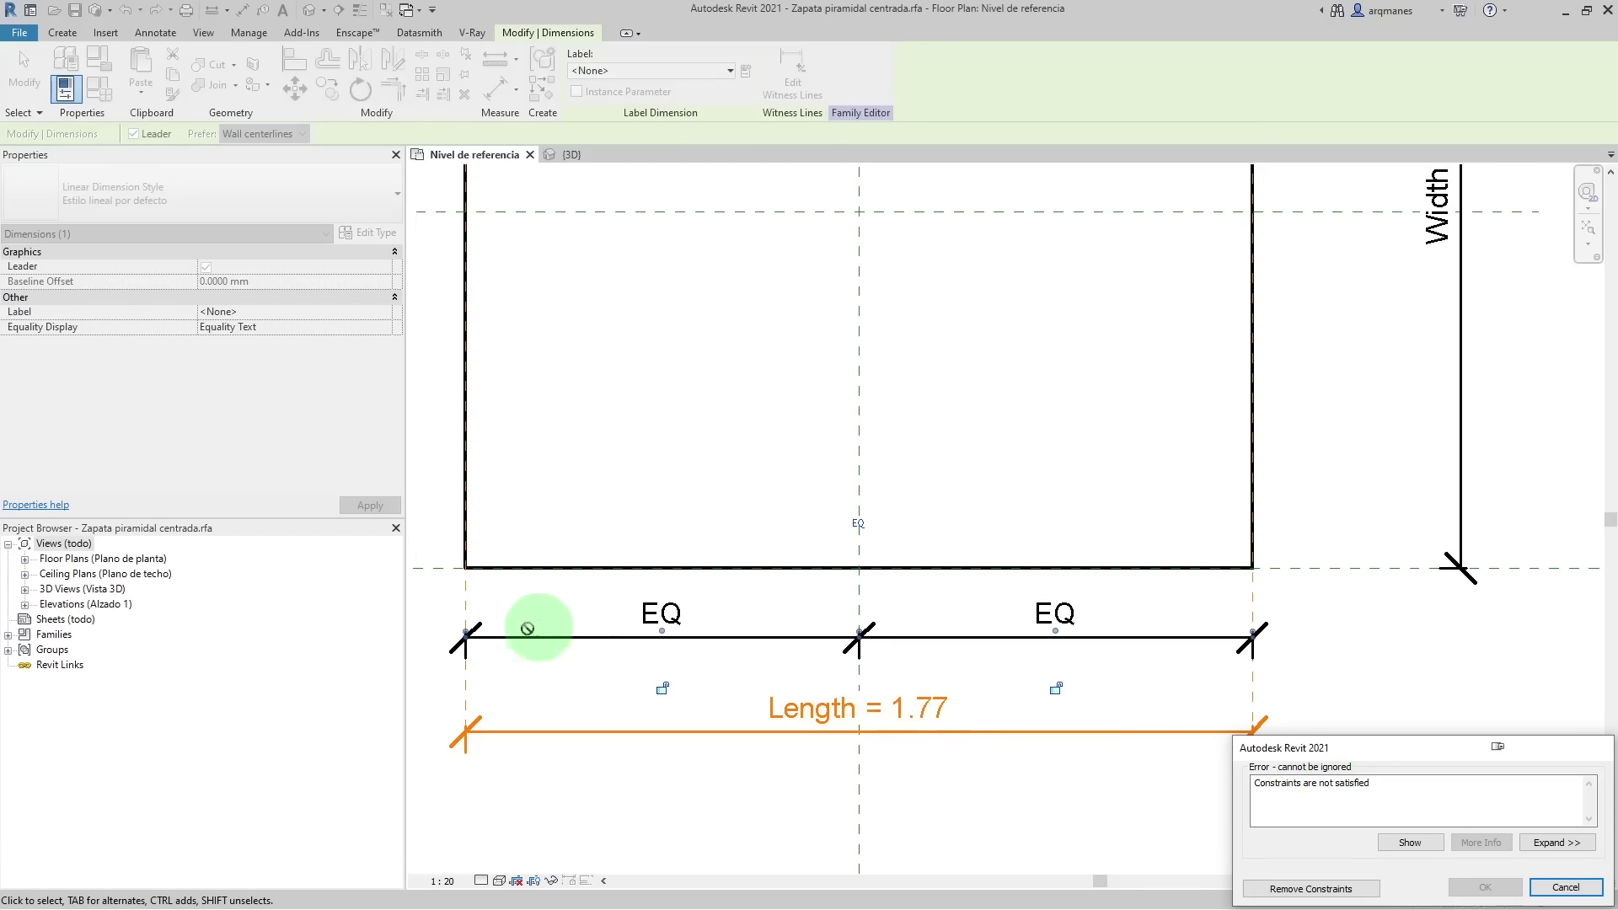
pyautogui.click(1309, 890)
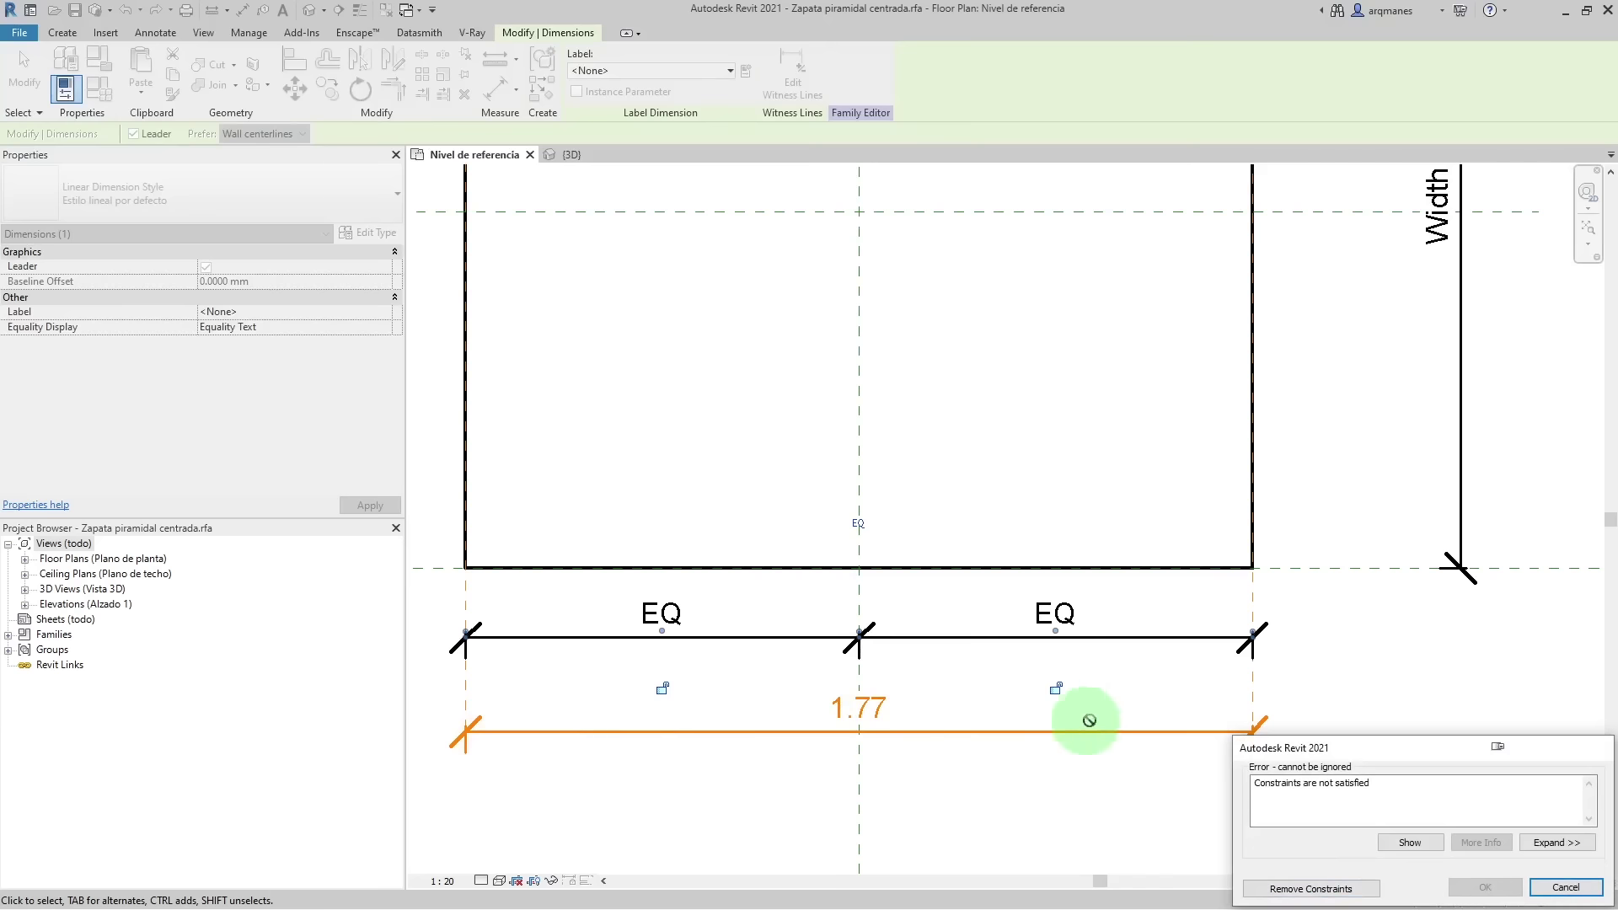
pyautogui.scroll(-3, 892, 751)
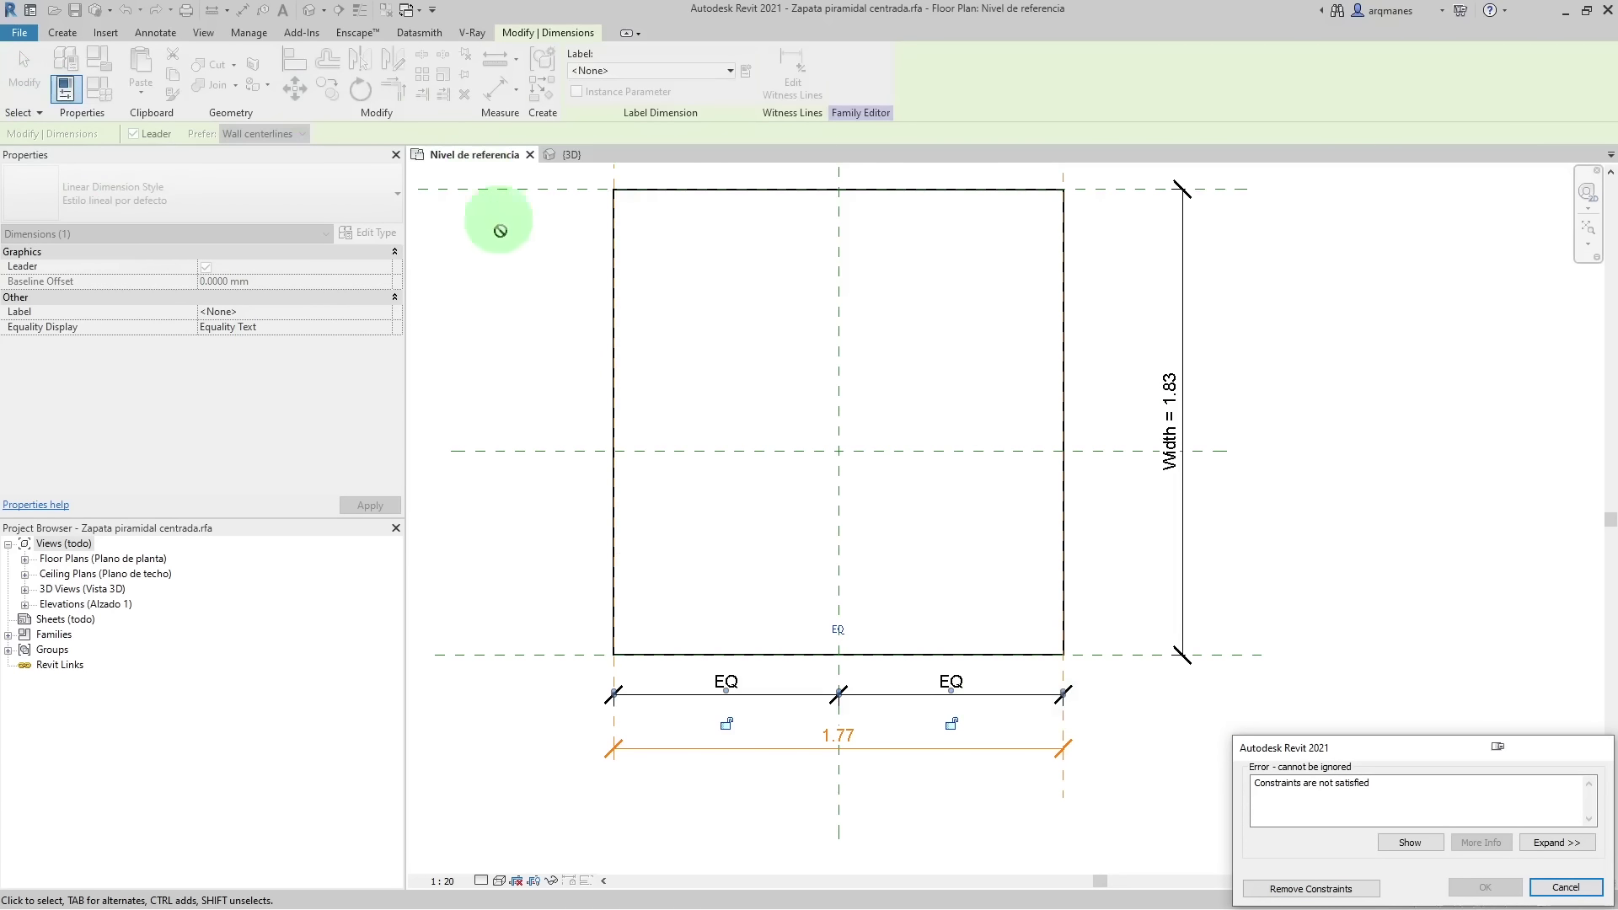
pyautogui.press('Escape')
# - Start an aligned dimension (DI) picking the bottom and middle reference planes
pyautogui.press('d')
pyautogui.press('i')
pyautogui.click(1118, 654)
pyautogui.click(1102, 451)
# - Extend the vertical dimension string to the top plane, cancelling the first EQ attempt to keep Width 1.83
pyautogui.click(1099, 206)
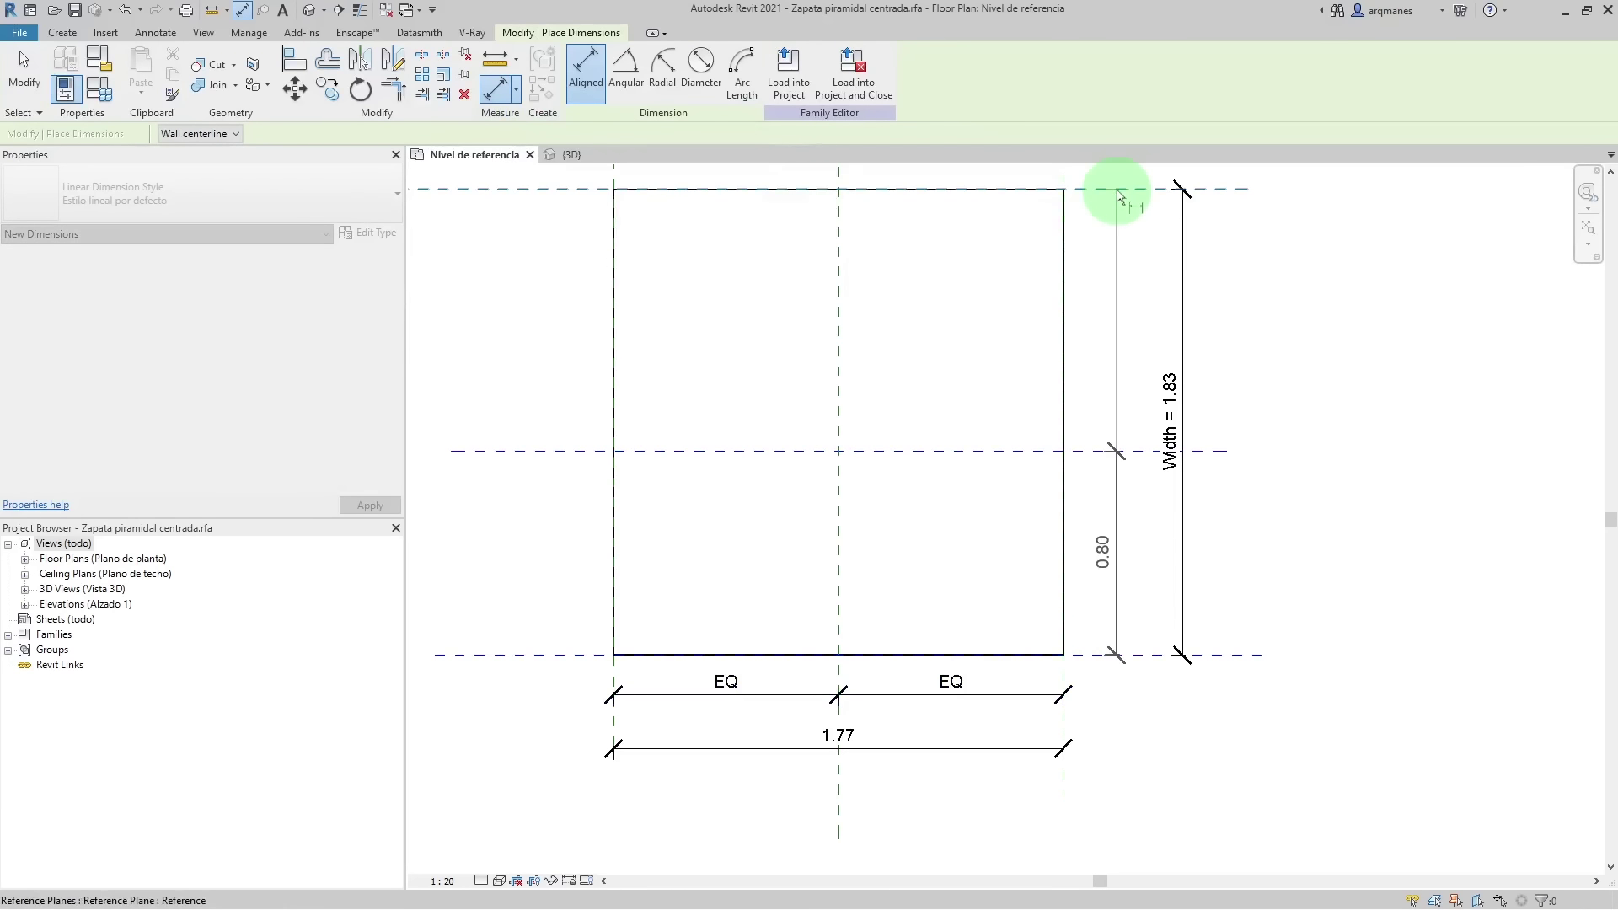
pyautogui.click(1115, 394)
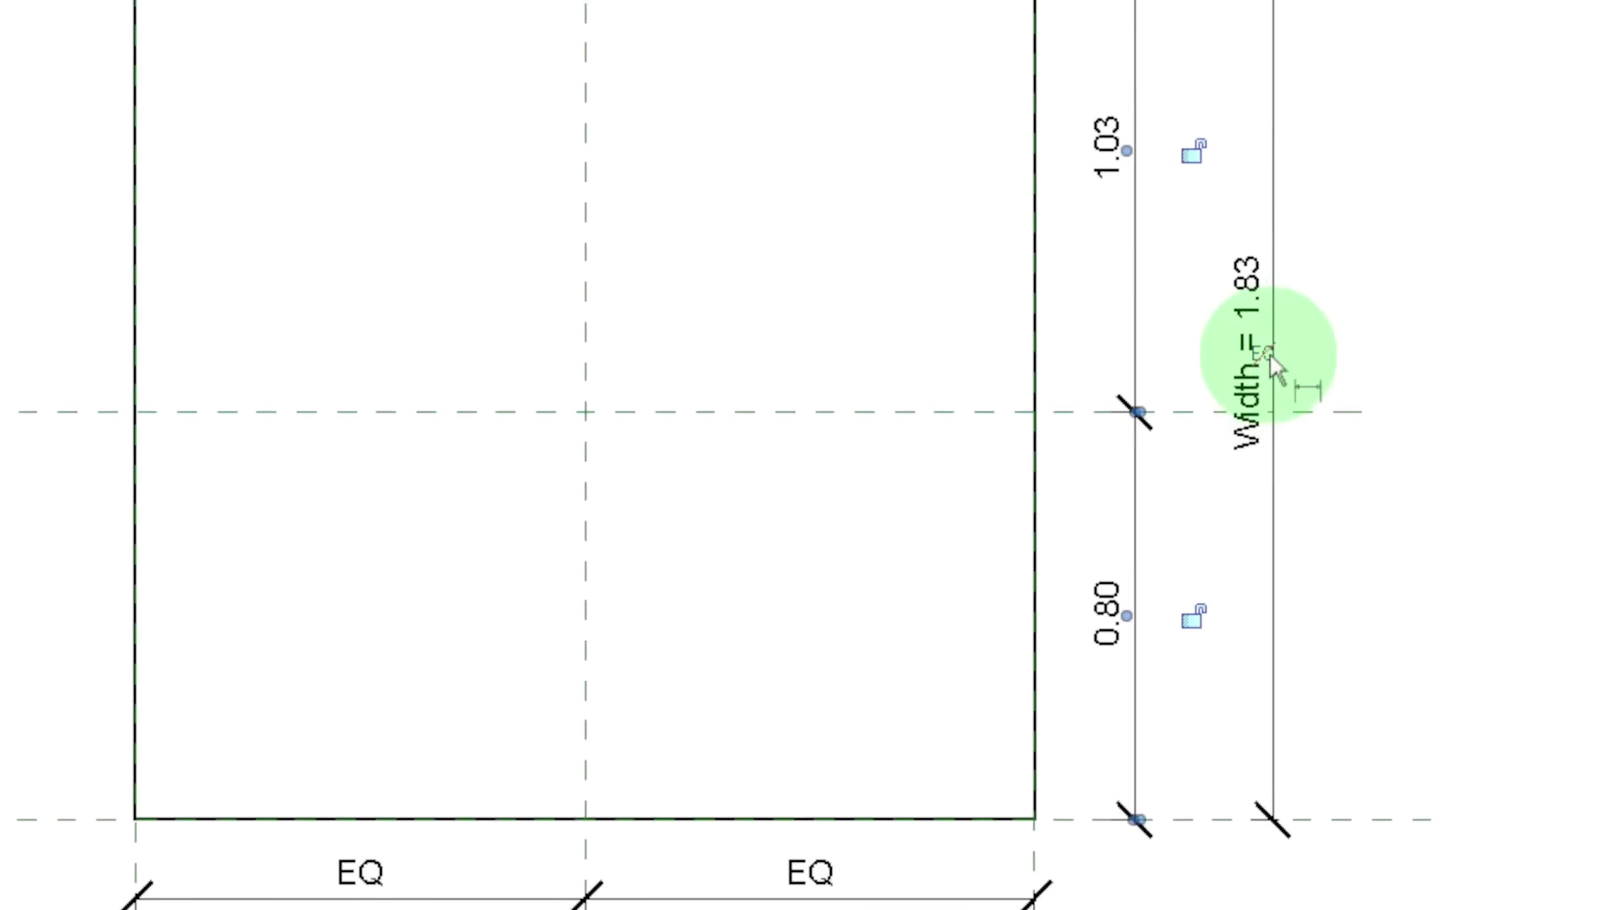
pyautogui.click(1268, 354)
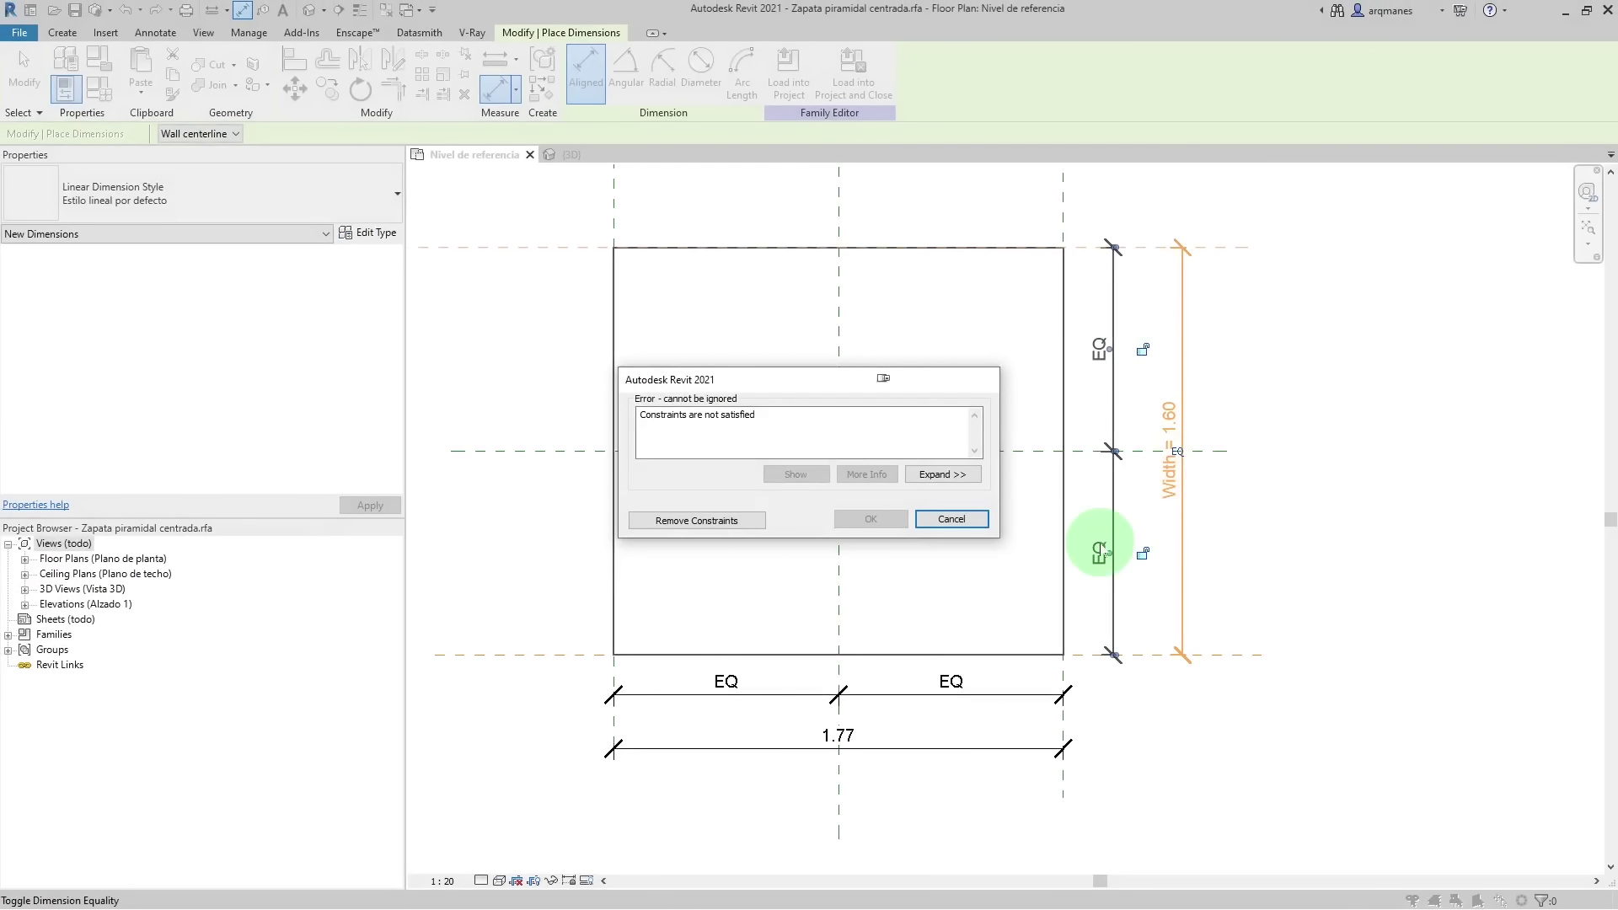
pyautogui.click(702, 523)
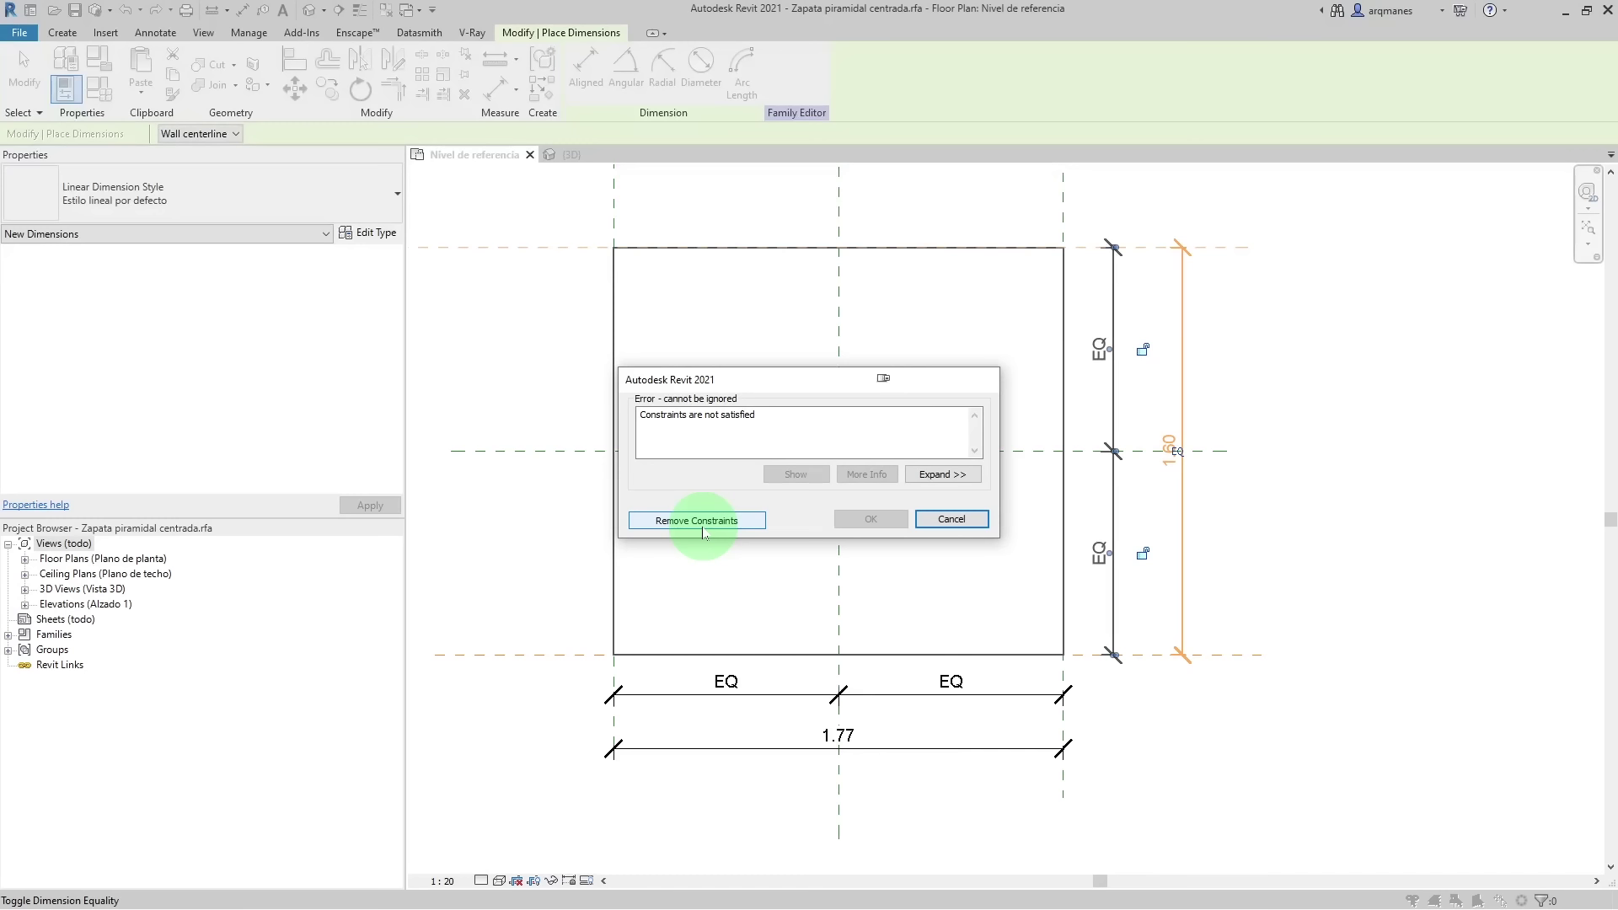
pyautogui.click(950, 520)
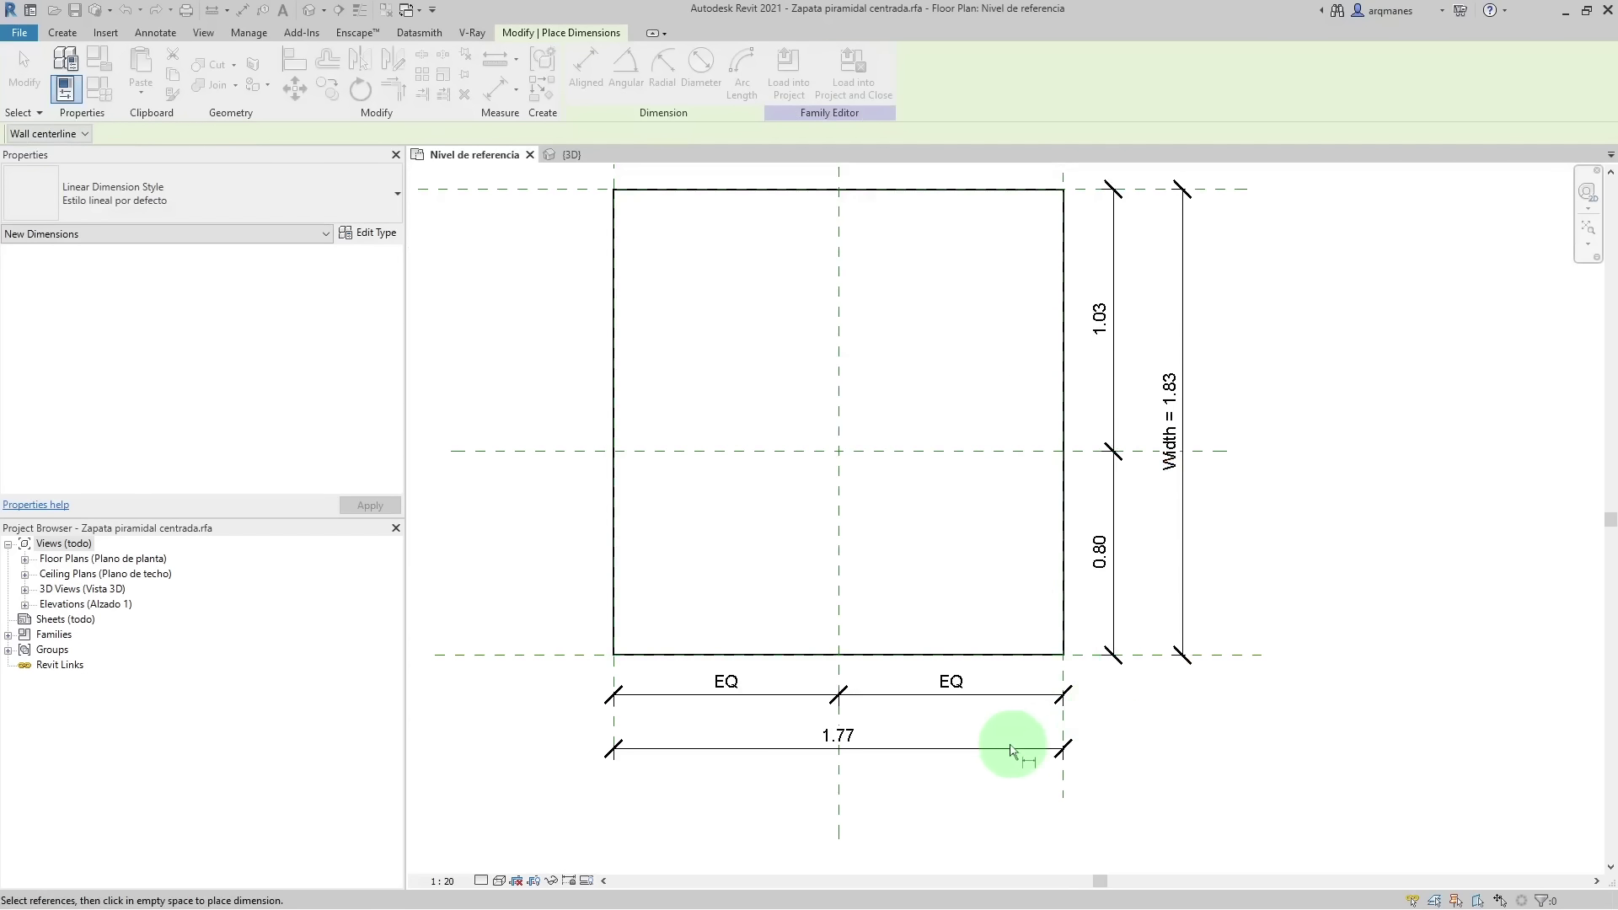
pyautogui.click(23, 72)
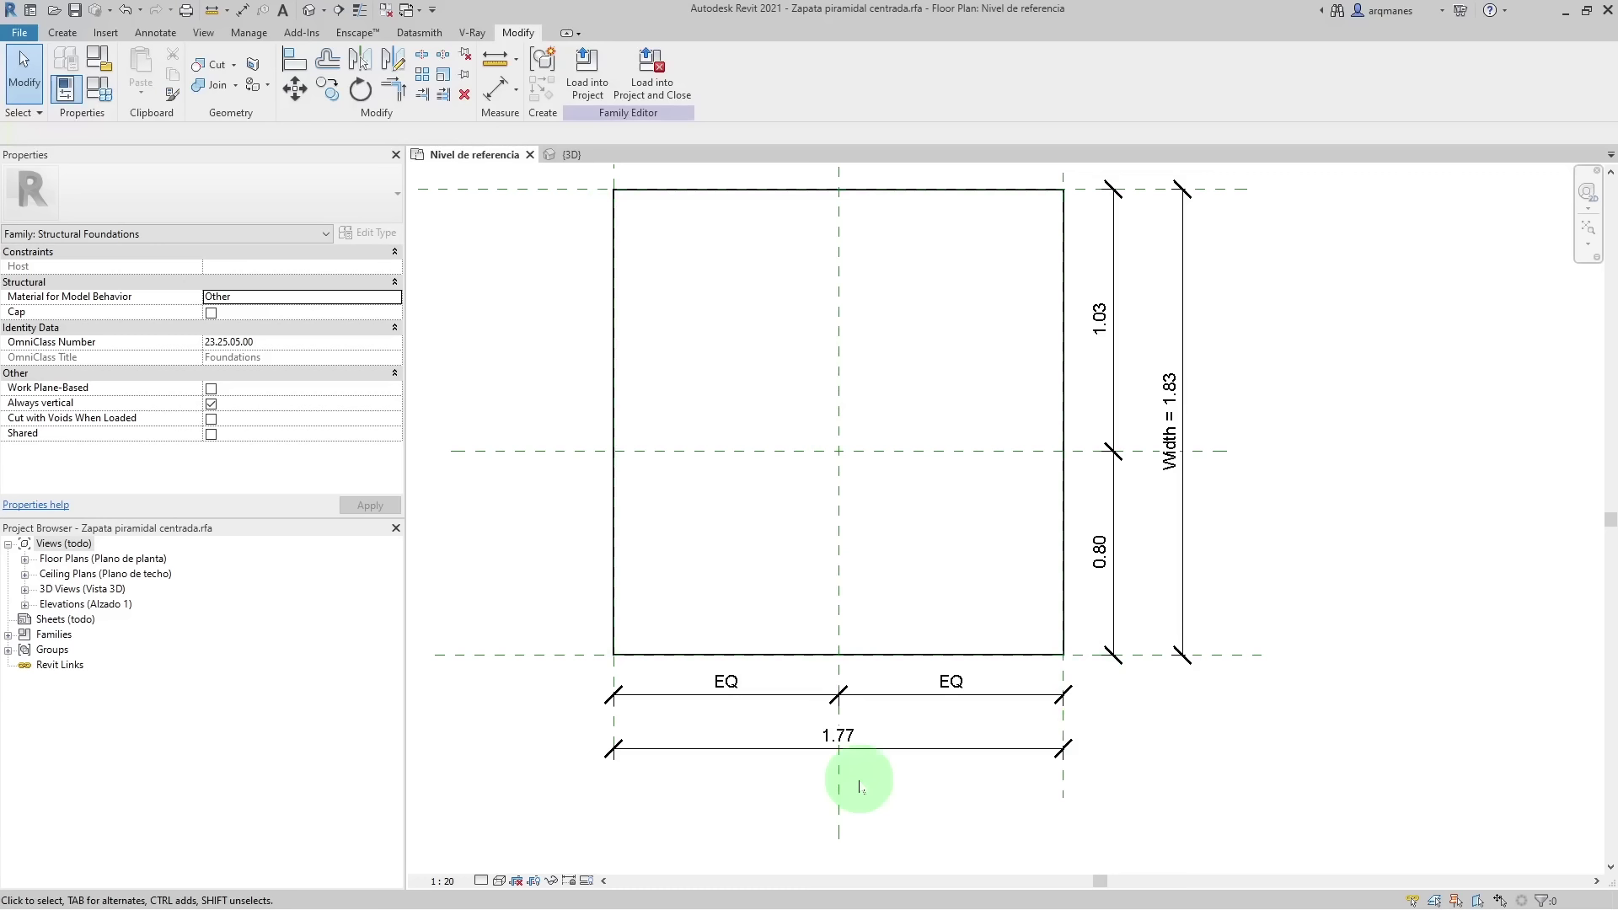
# - Set the vertical 1.03/0.80 string to EQ, dropping the Width constraint, and select the 1.60 dimension
pyautogui.click(1115, 515)
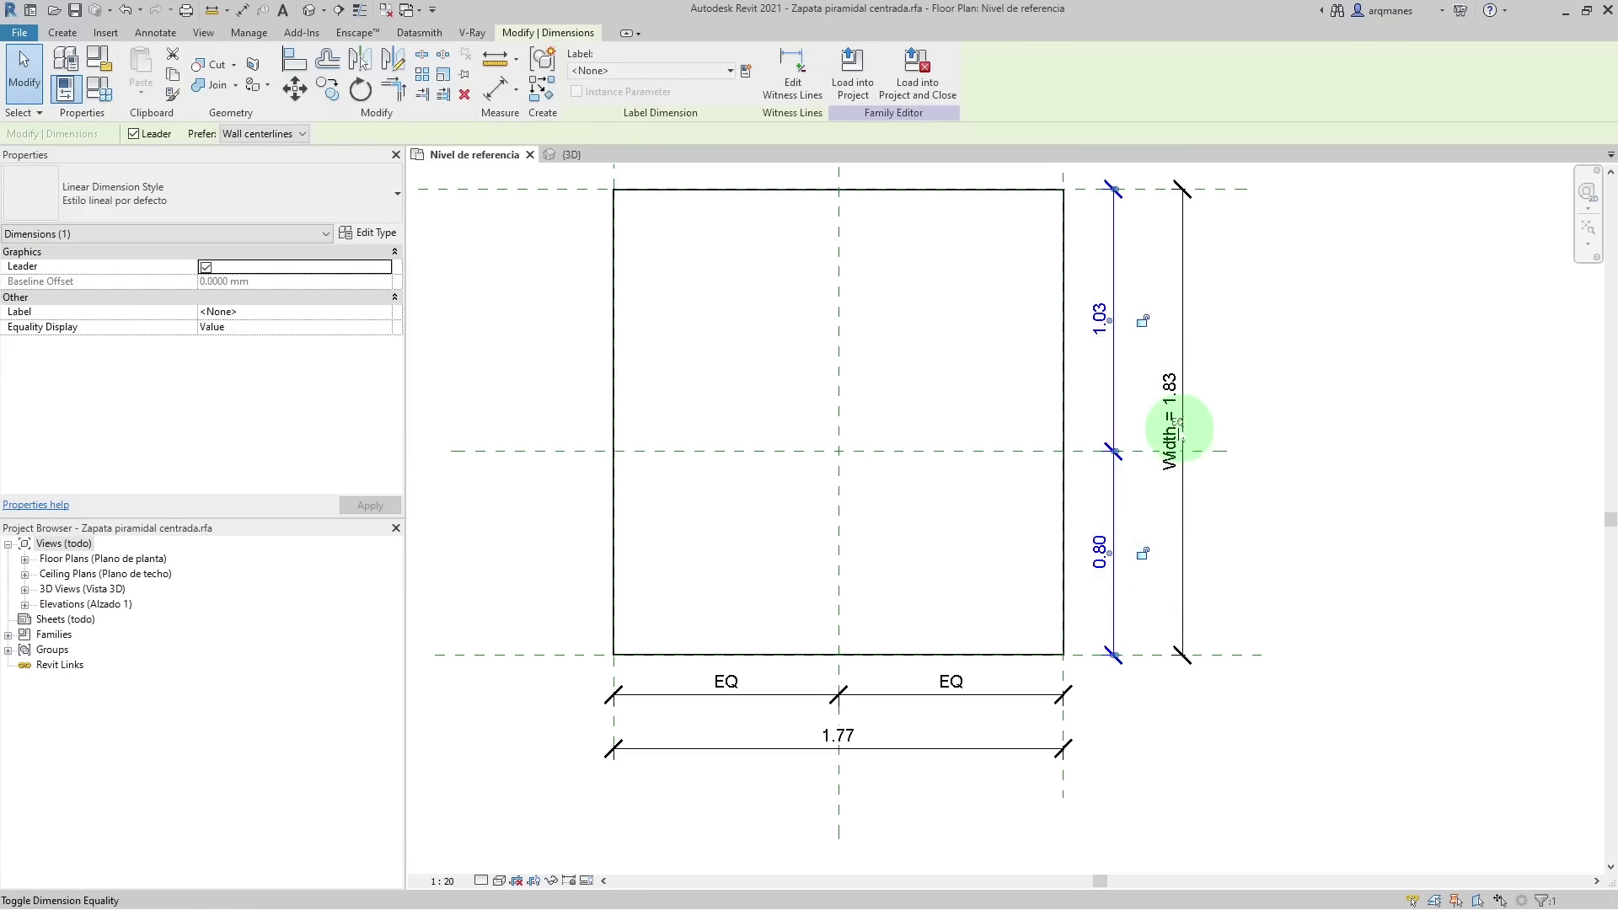
pyautogui.click(1177, 423)
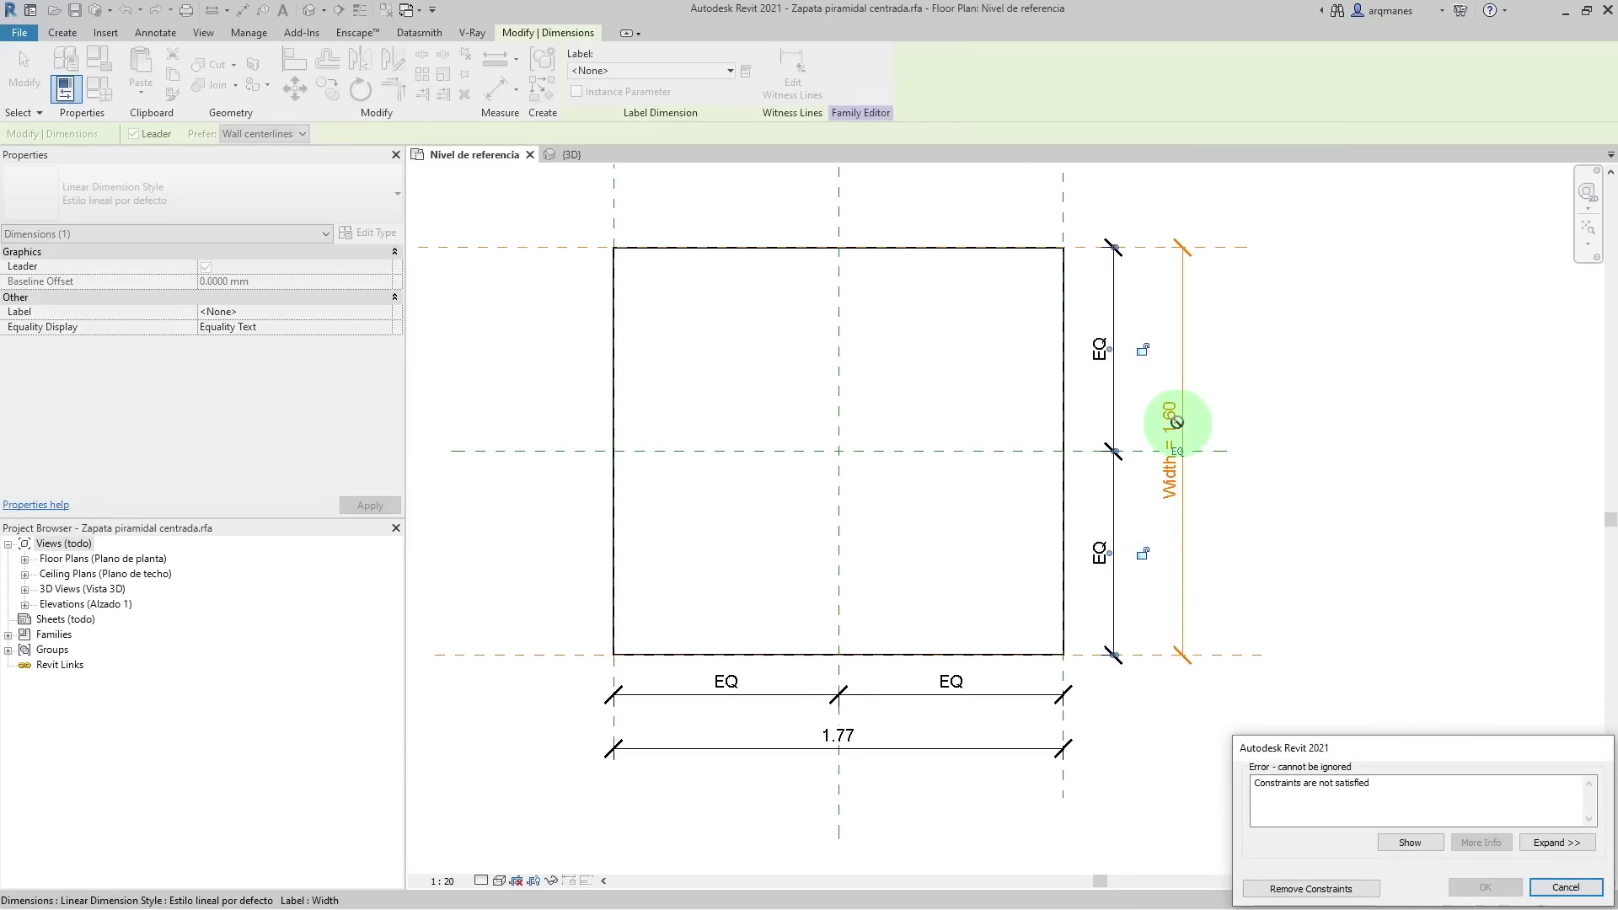
pyautogui.click(1307, 889)
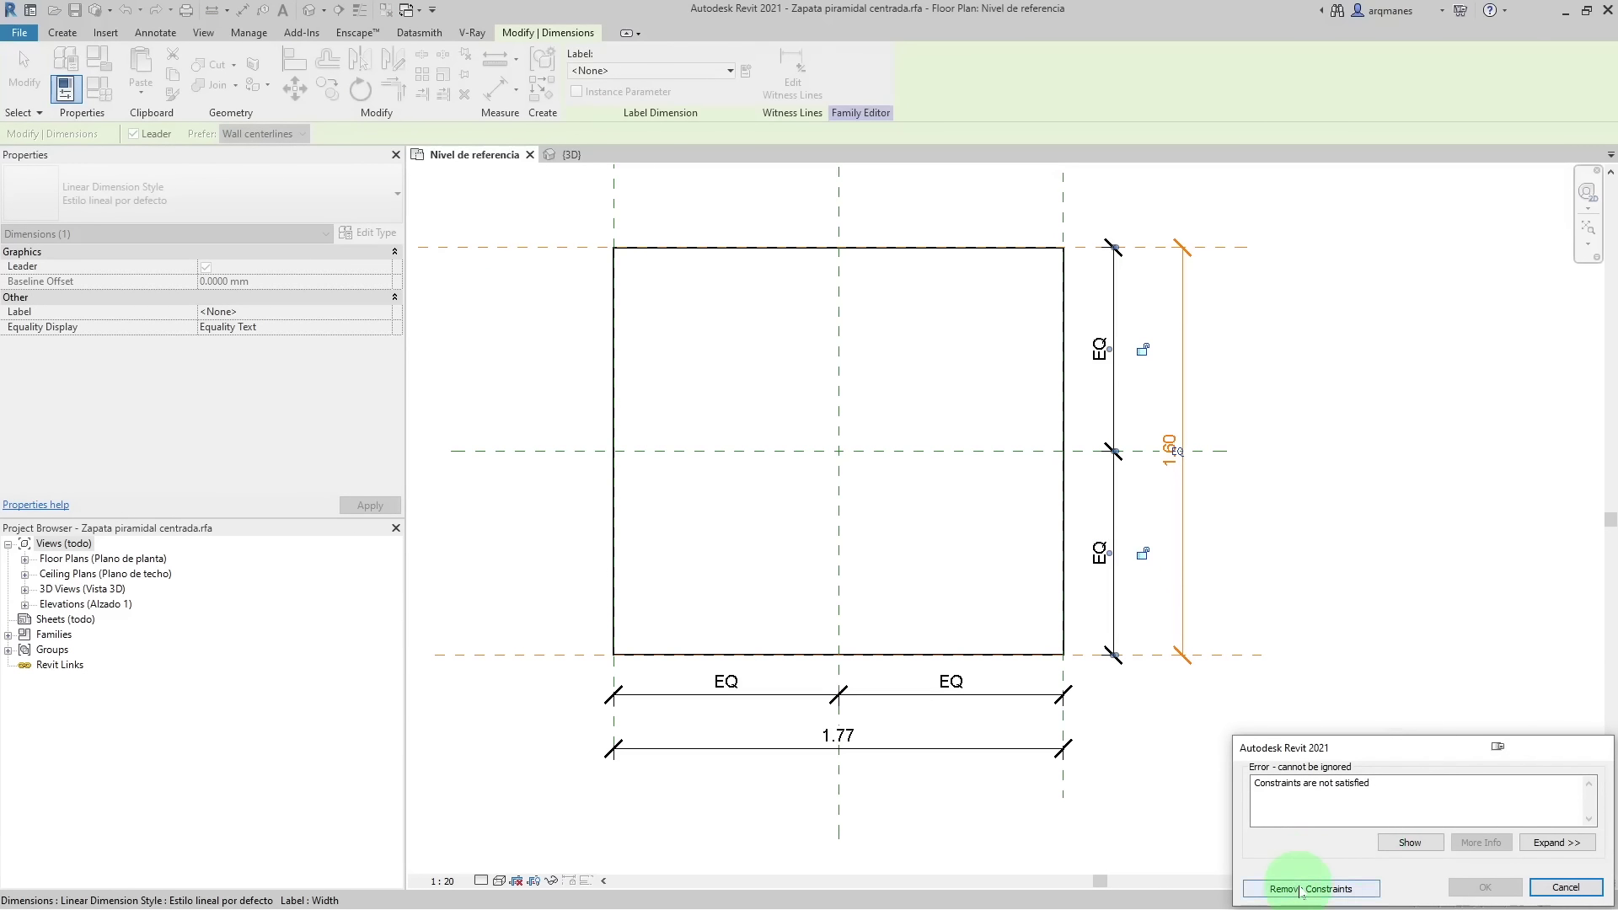
pyautogui.click(1311, 887)
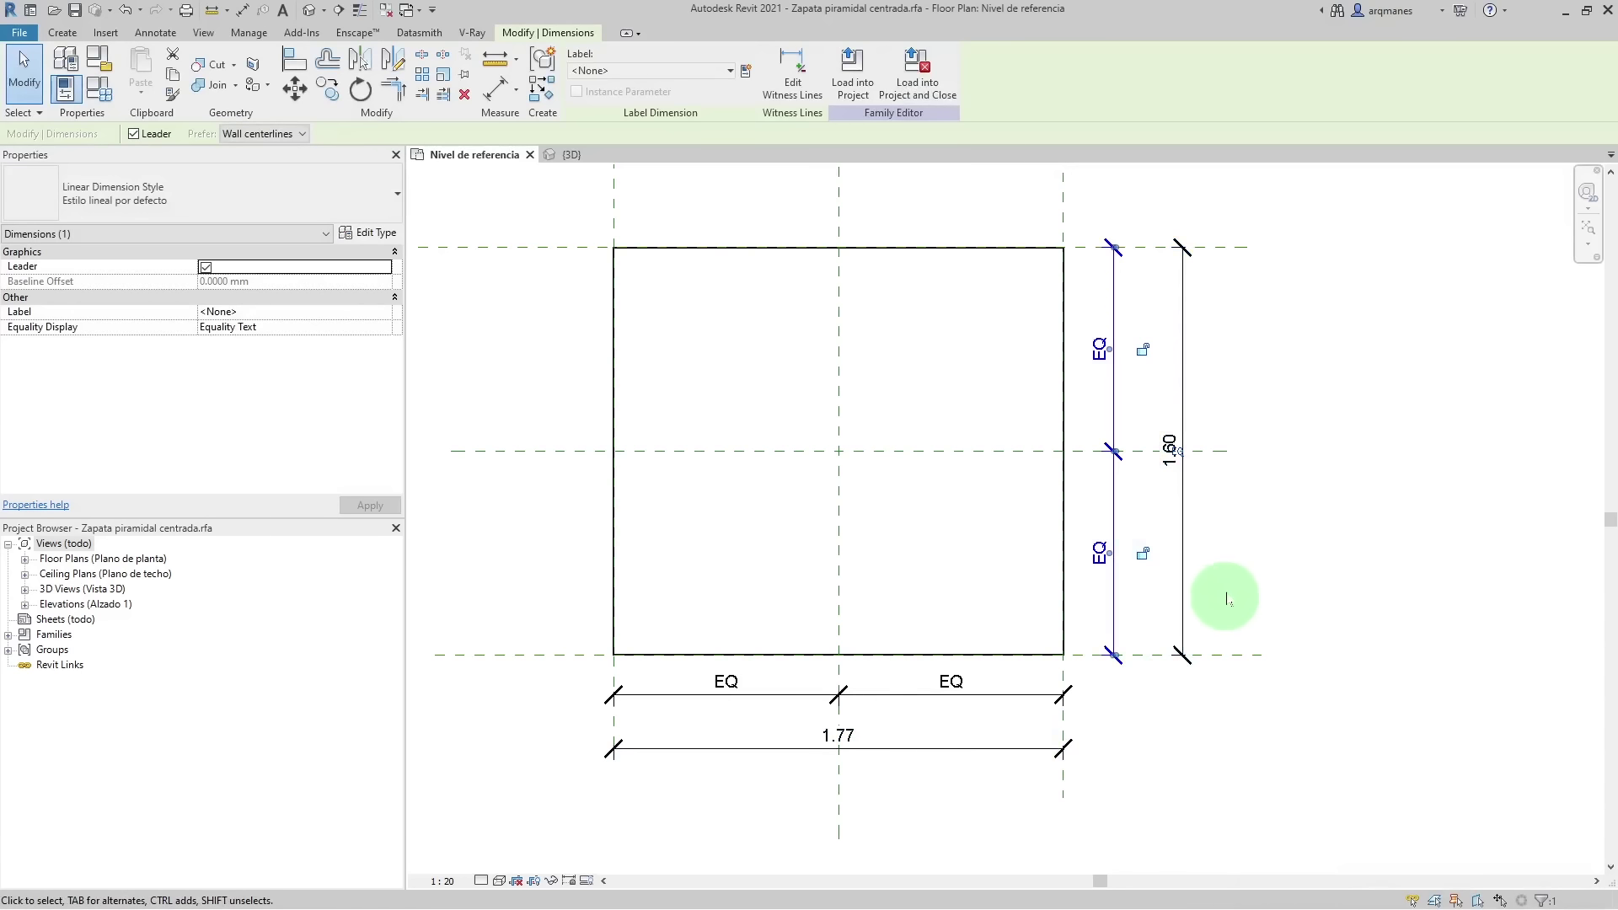
pyautogui.click(1187, 533)
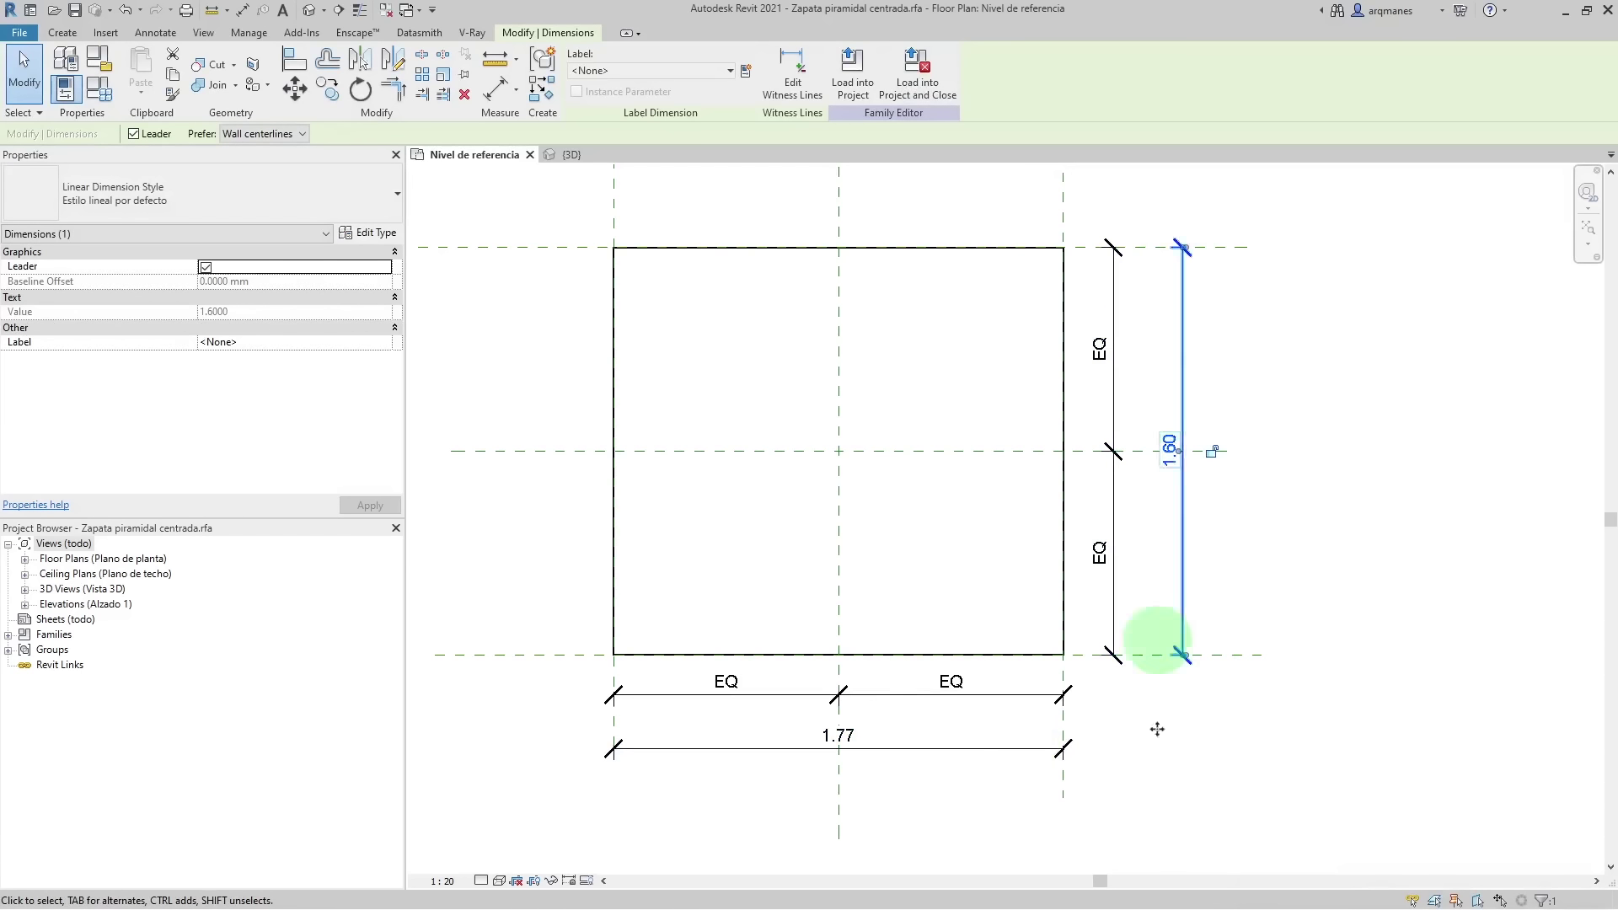
pyautogui.click(653, 71)
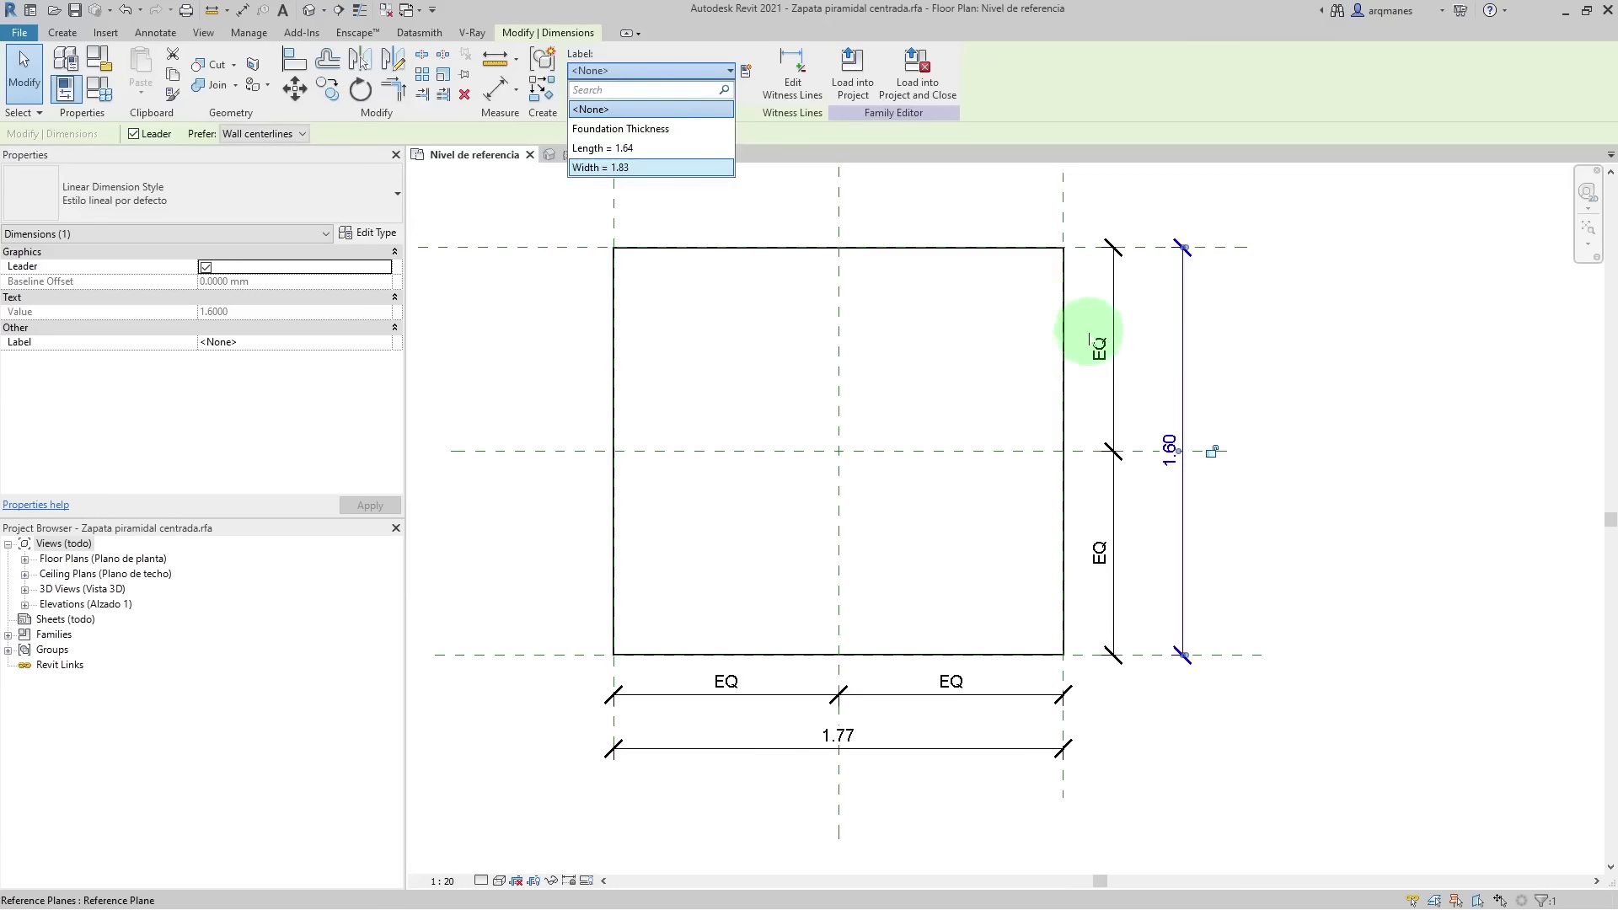
# - Relabel the vertical overall dimension Width and the 1.77 horizontal dimension Length
pyautogui.click(632, 169)
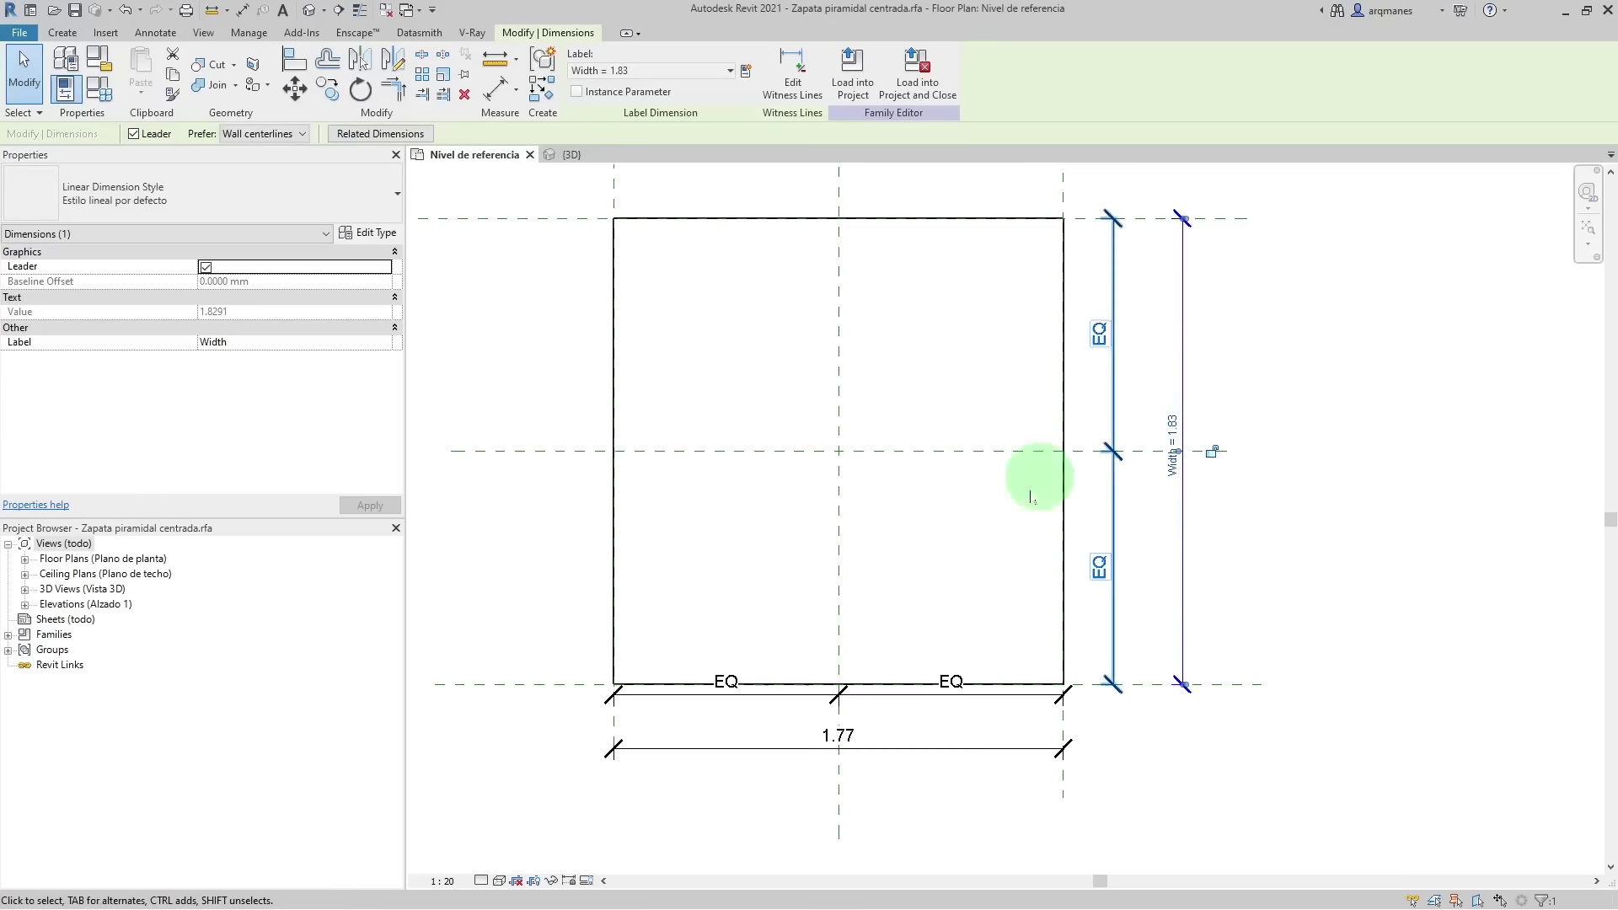
pyautogui.click(896, 750)
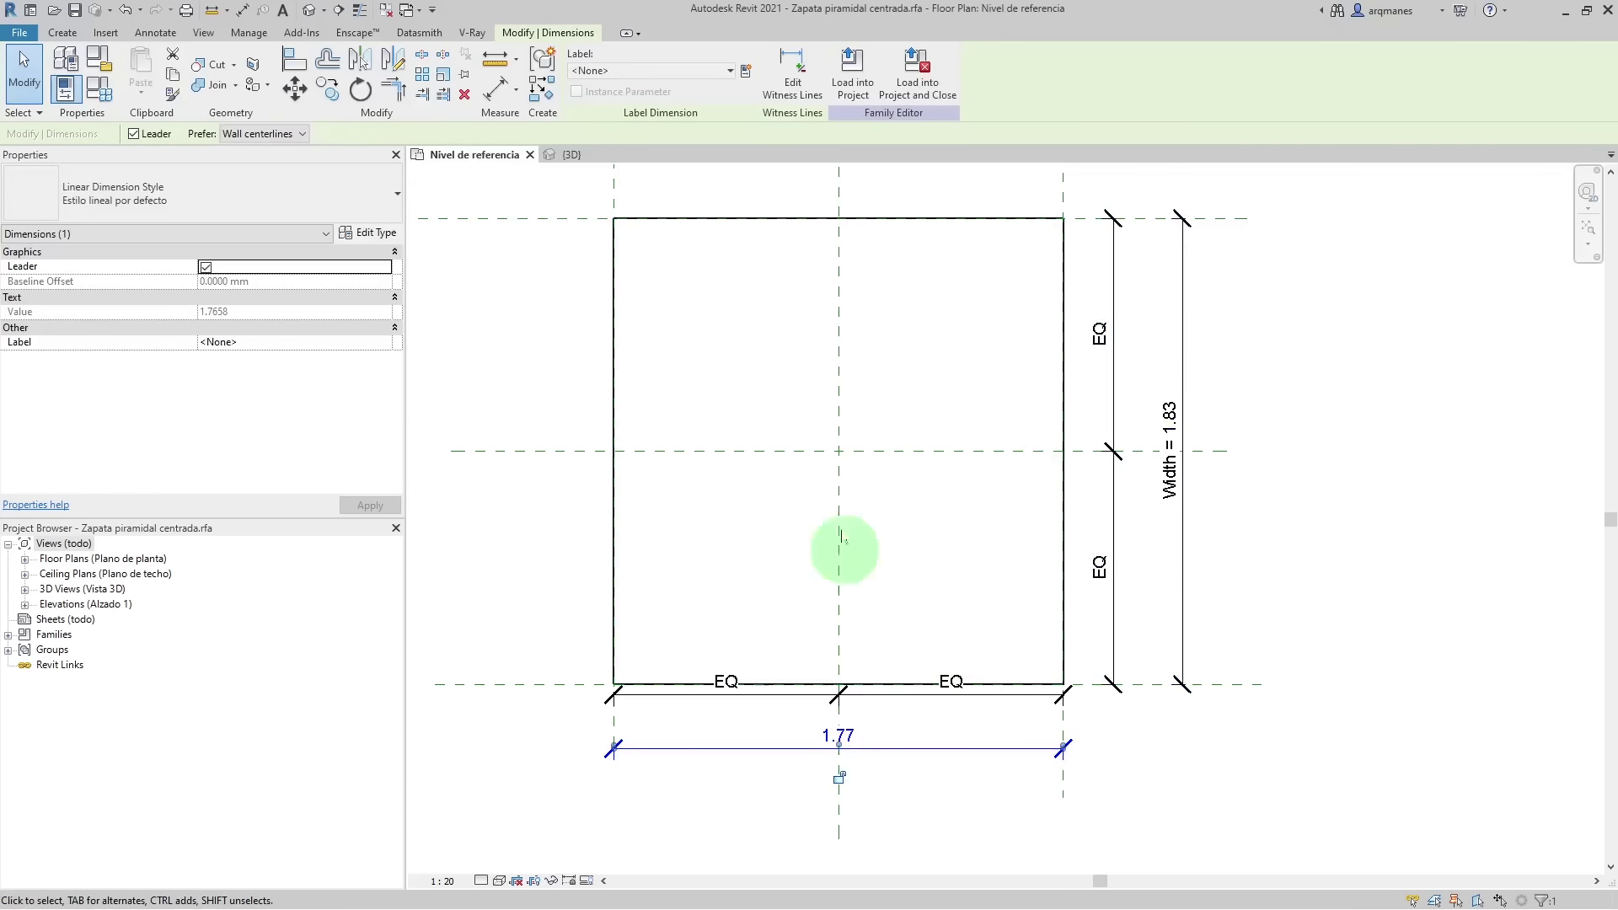
pyautogui.click(674, 70)
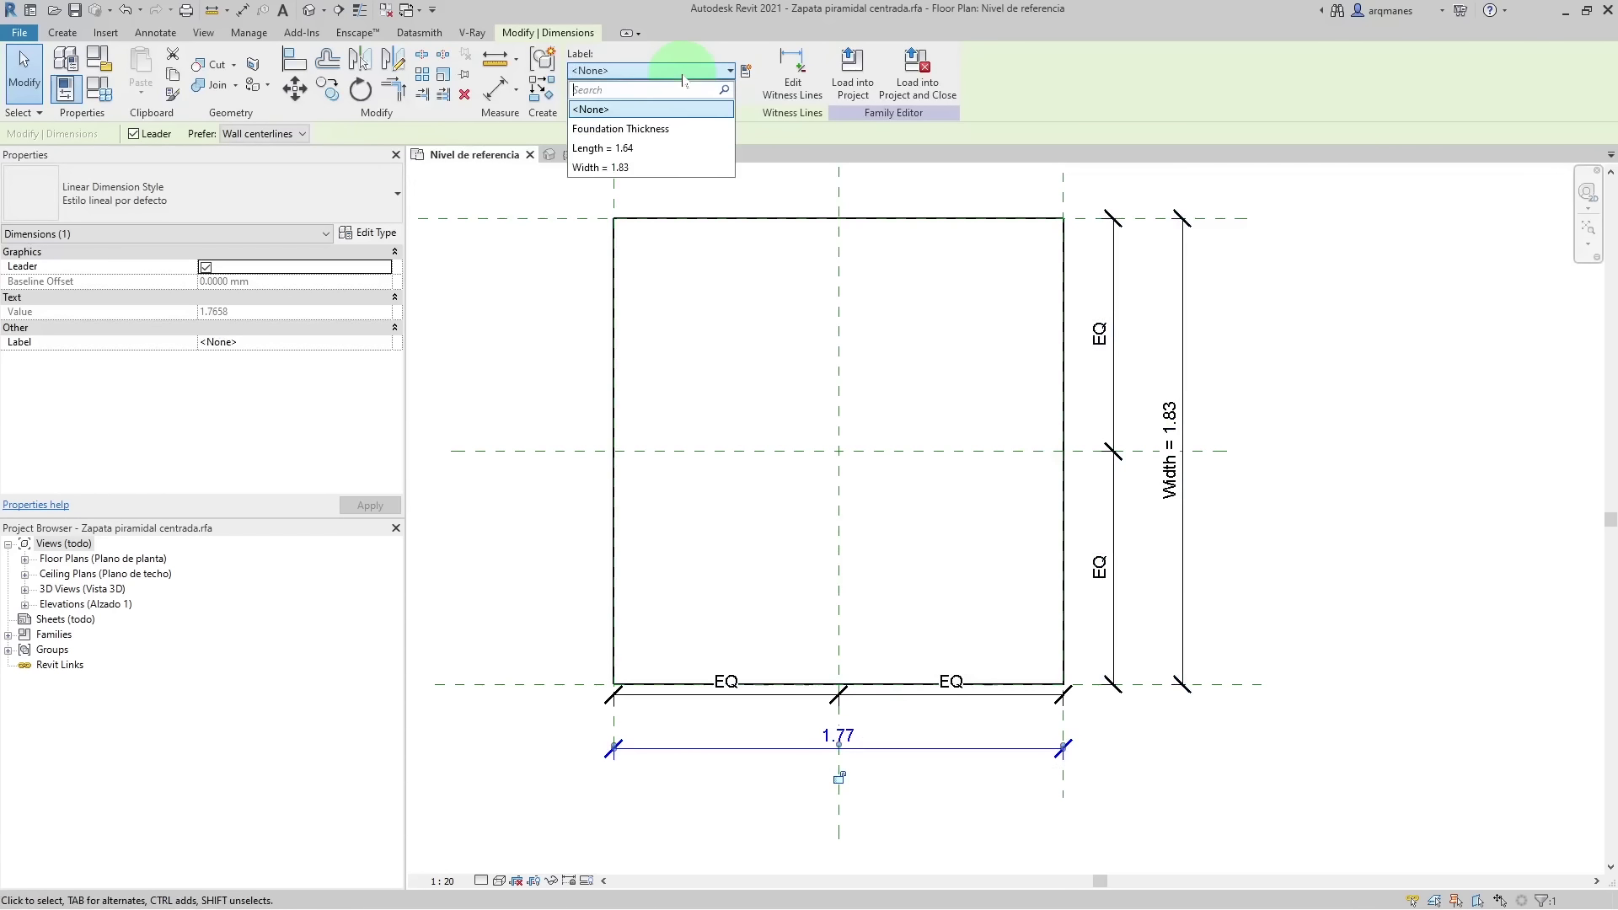
pyautogui.click(602, 148)
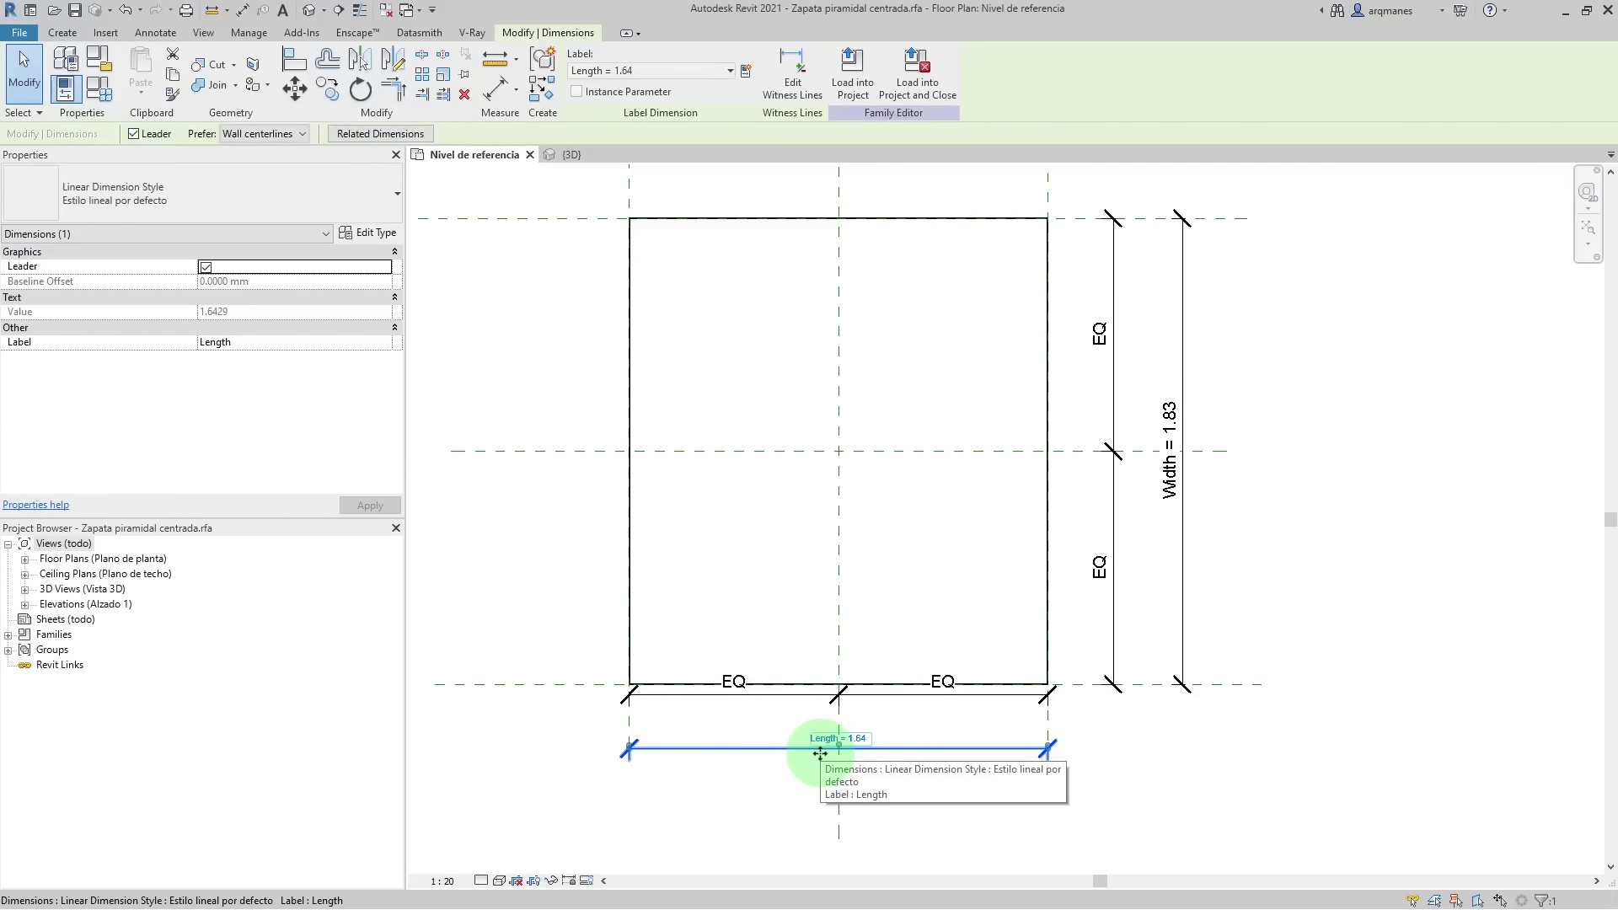
pyautogui.click(877, 838)
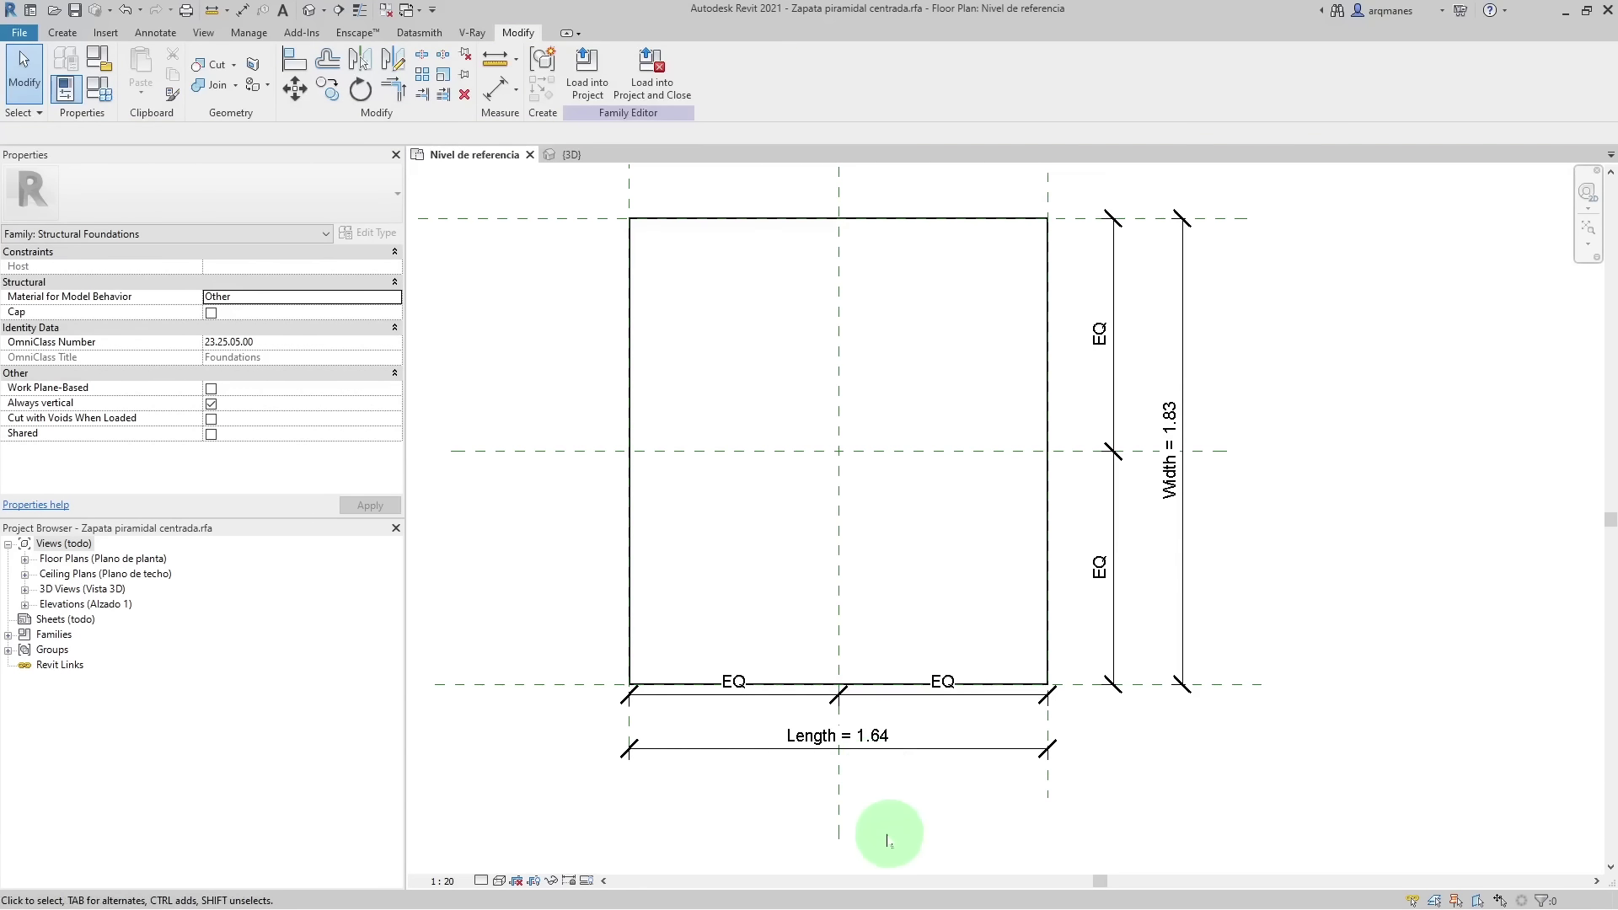
# - Set both the Length and Width dimension values to 0.70
pyautogui.click(866, 742)
pyautogui.click(862, 740)
pyautogui.write('0.7')
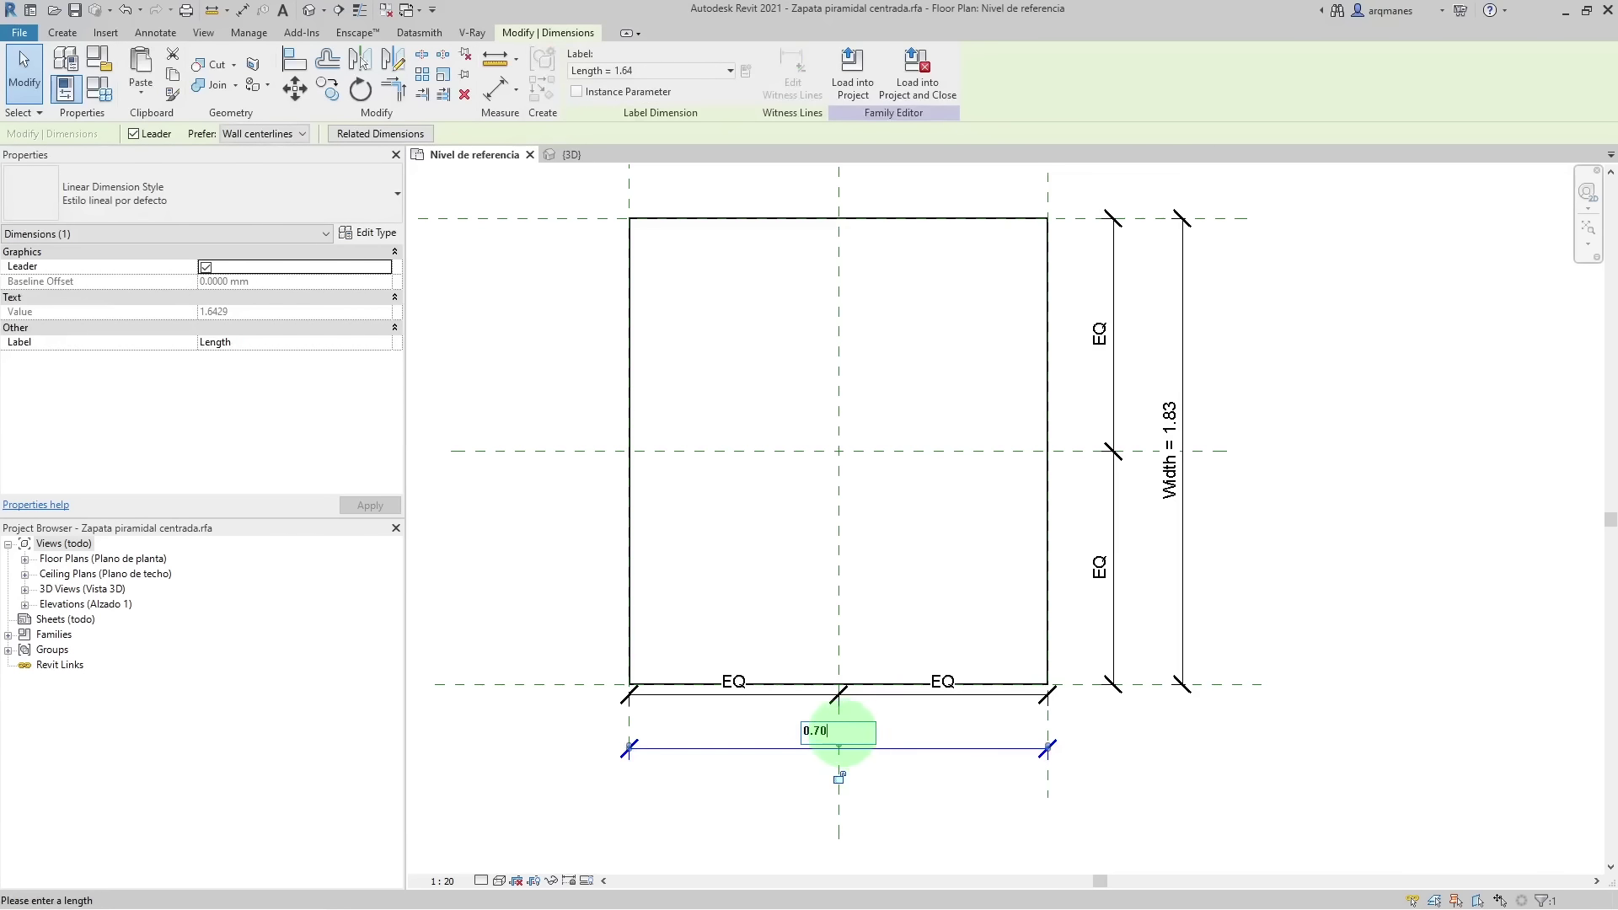
pyautogui.press('Return')
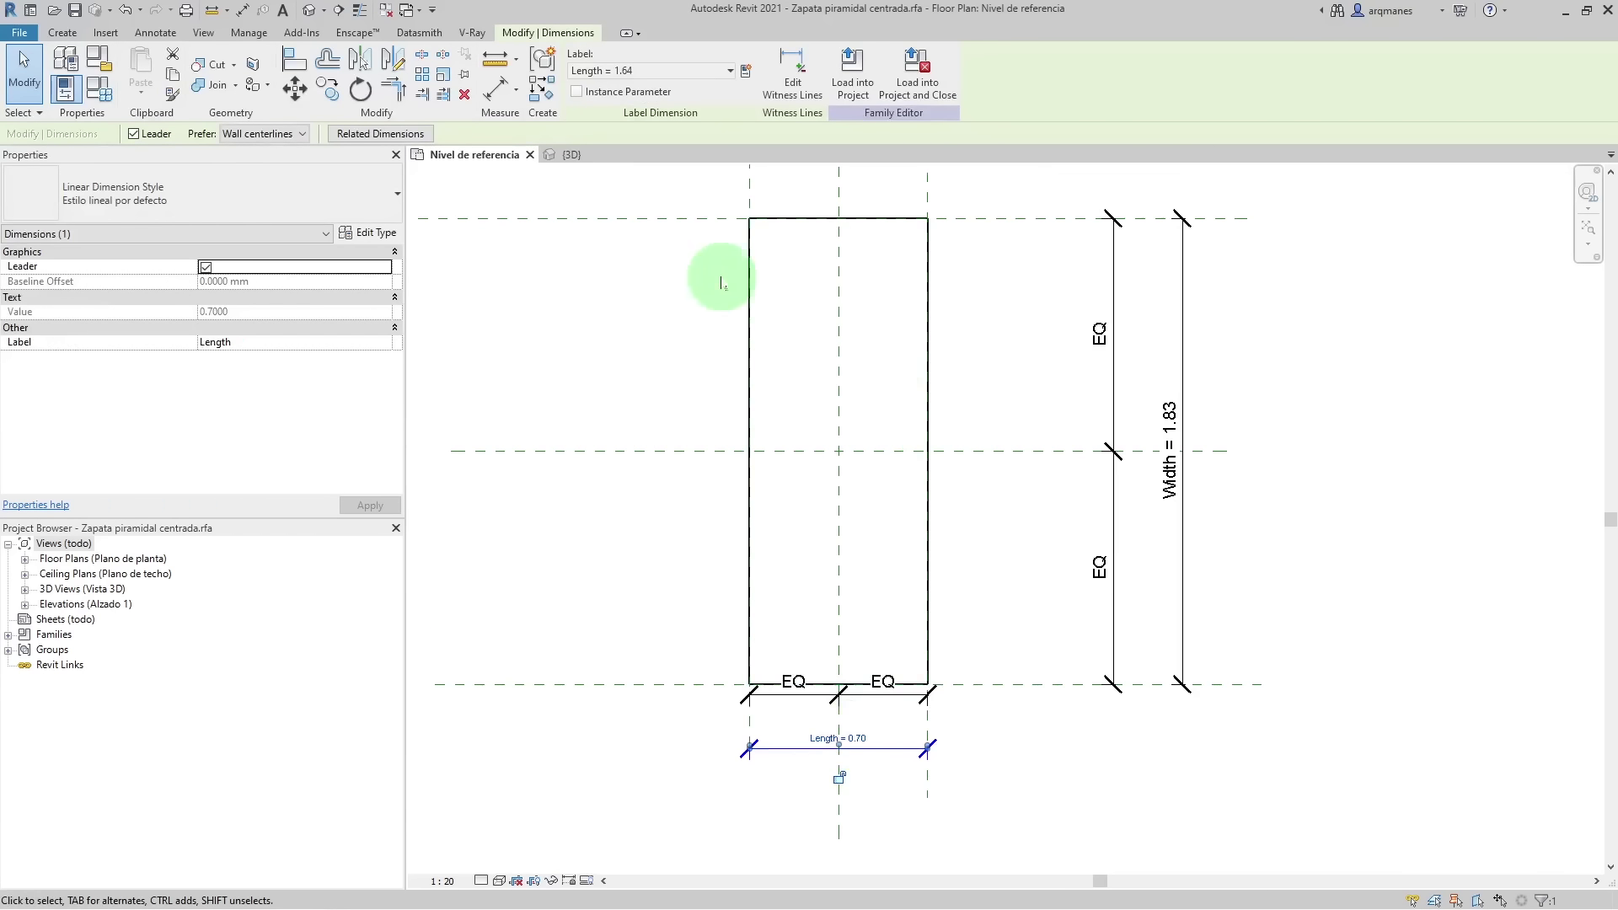
pyautogui.click(1176, 487)
pyautogui.click(1176, 476)
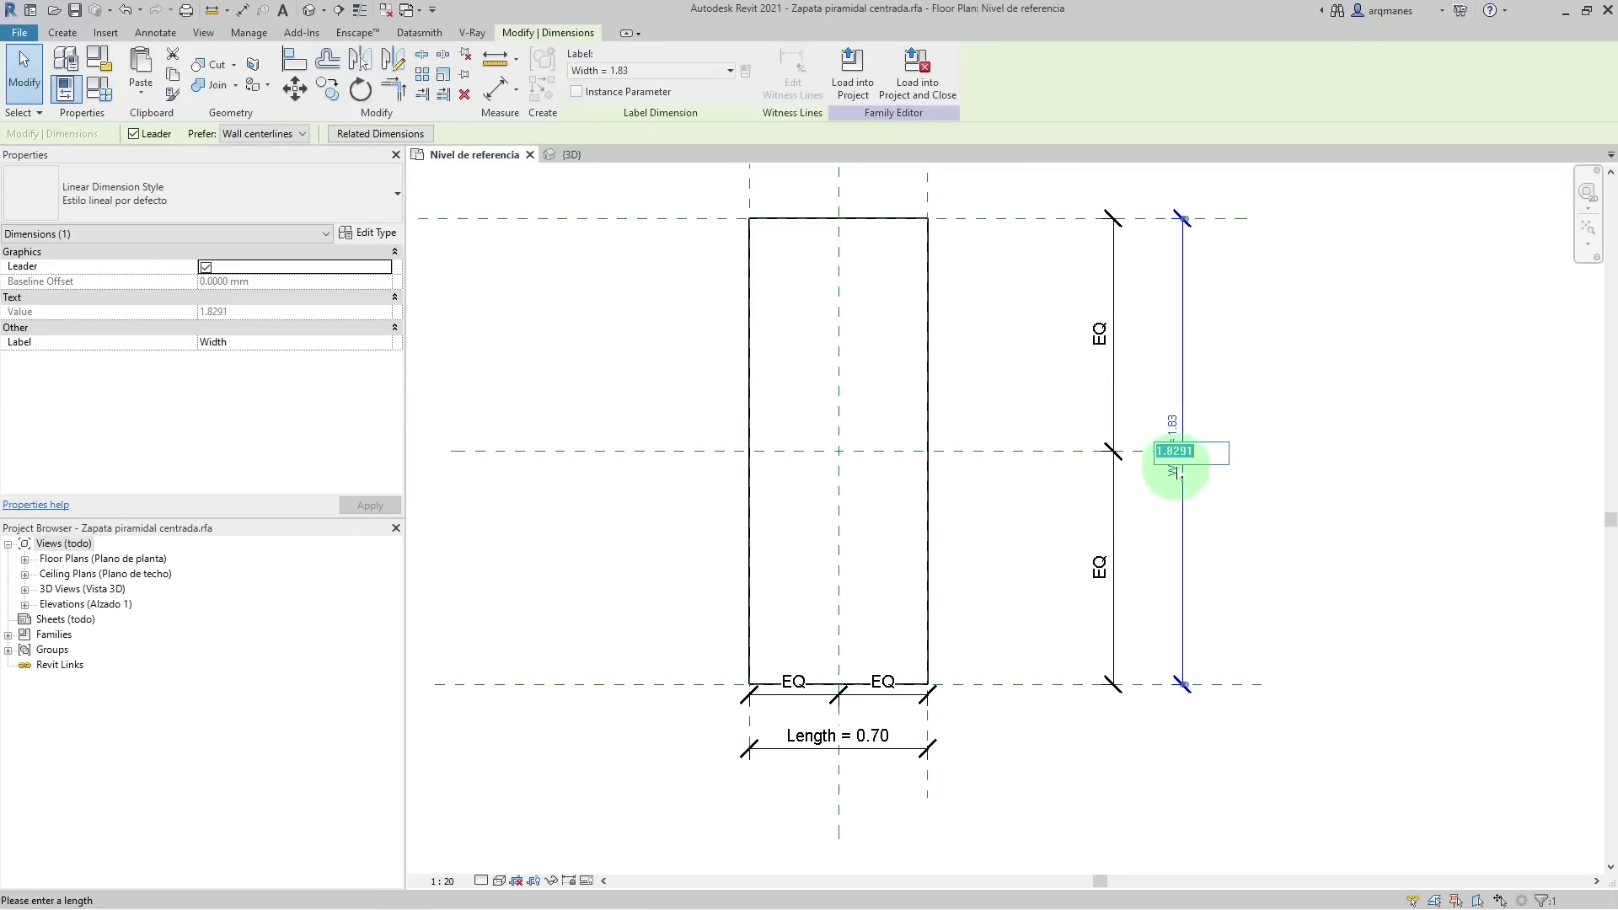
pyautogui.write('0.7')
pyautogui.press('Return')
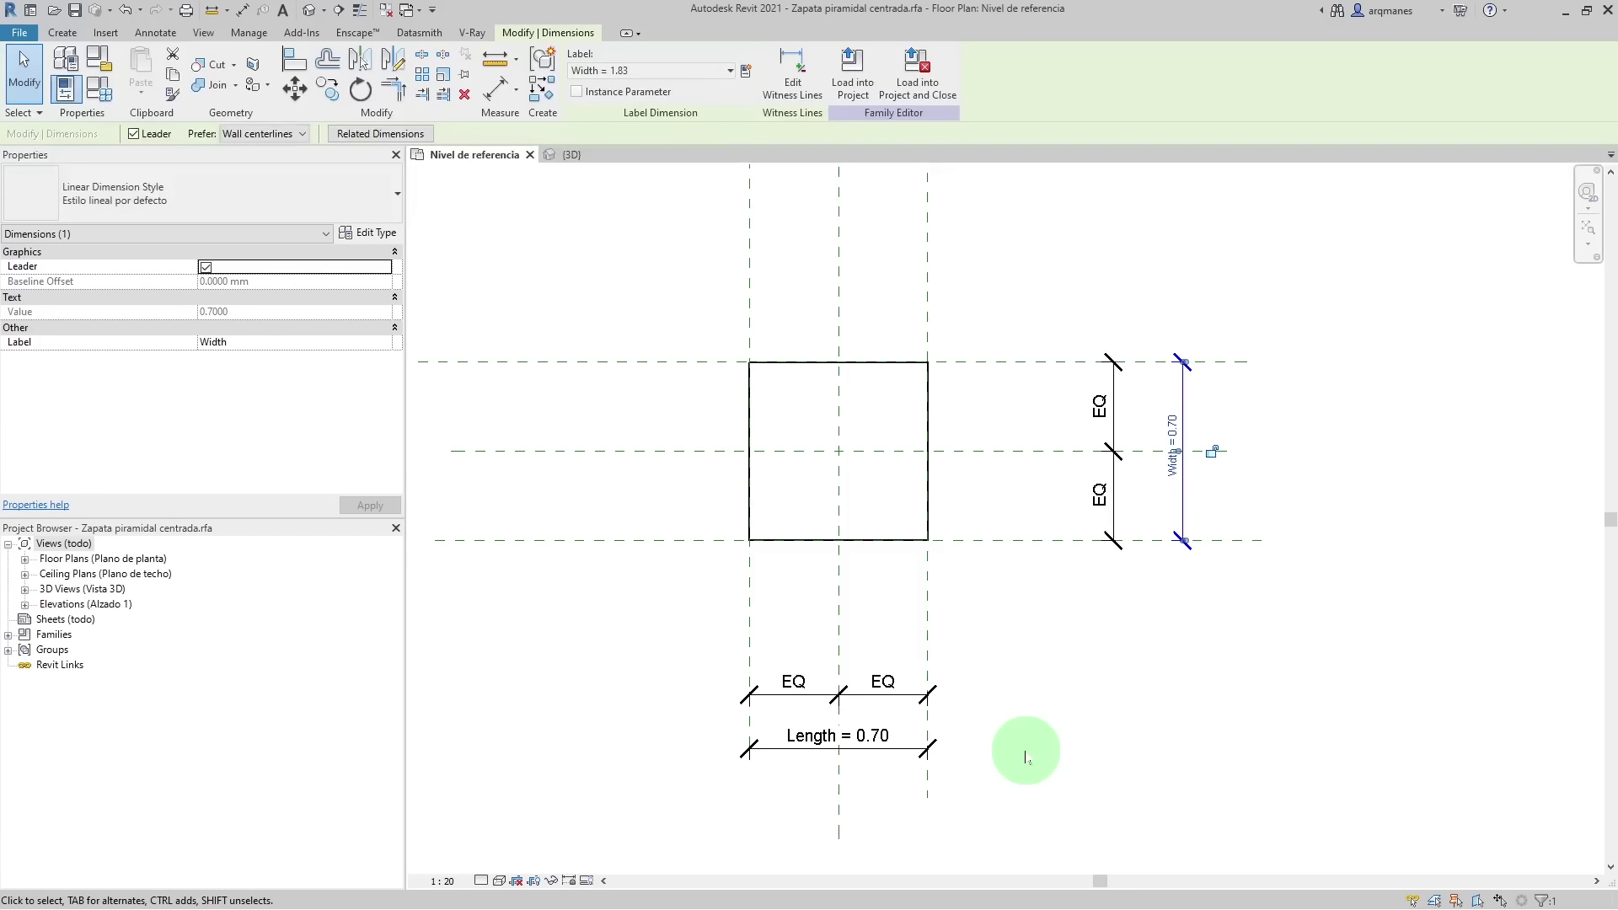
pyautogui.click(910, 665)
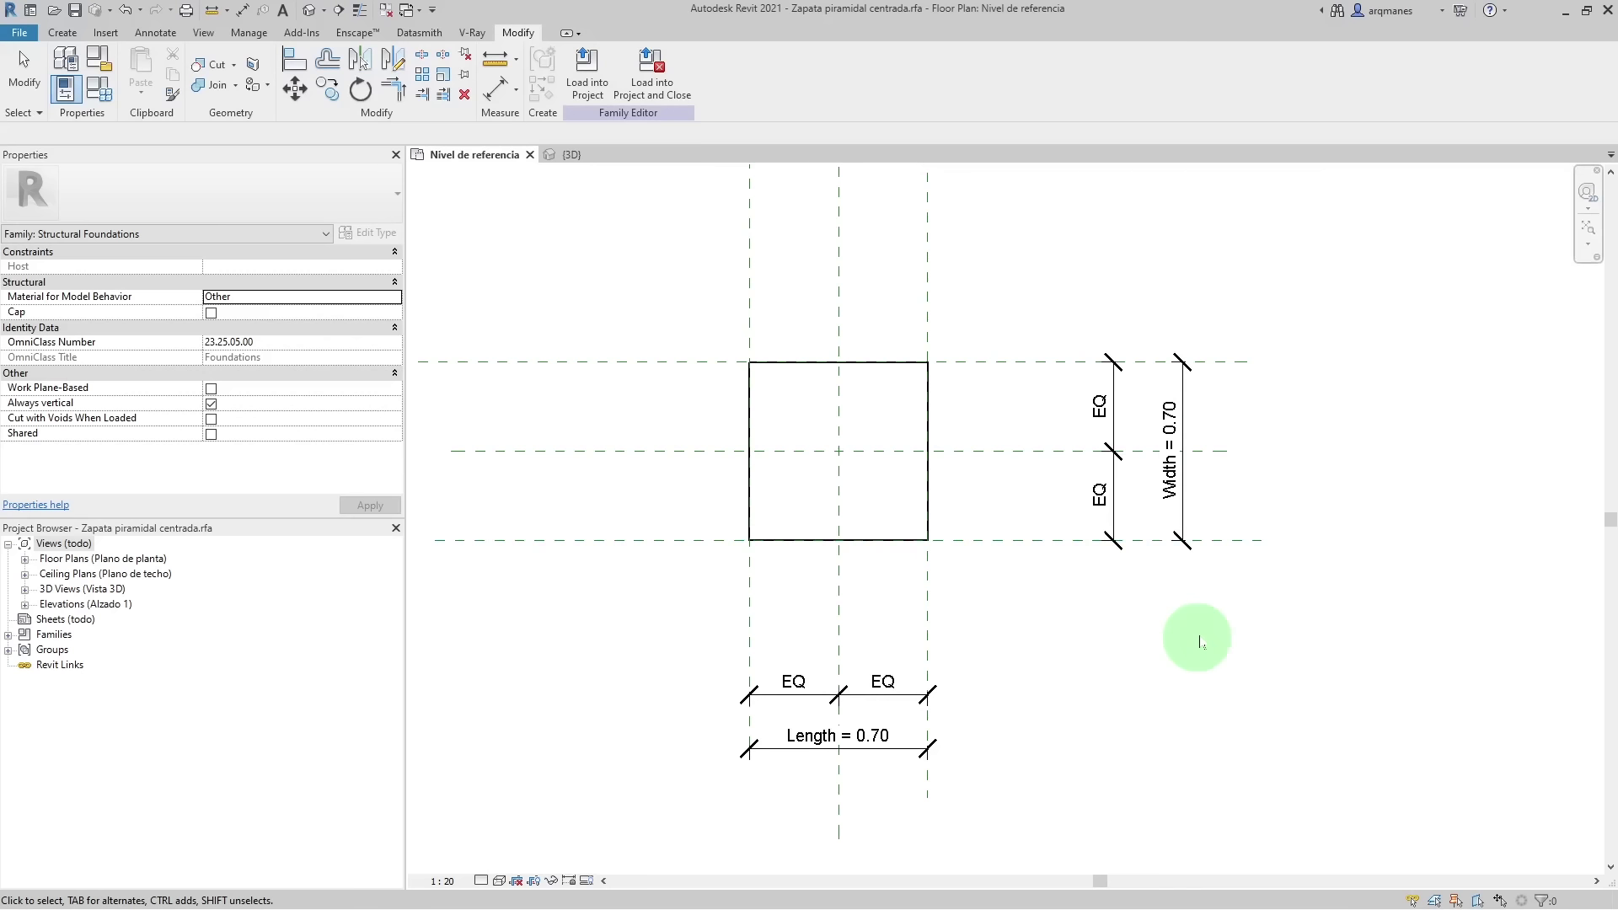
# - Flex the family in Family Types to Length 0.80 and Width 1.00, then view the footing in 3D
pyautogui.click(99, 92)
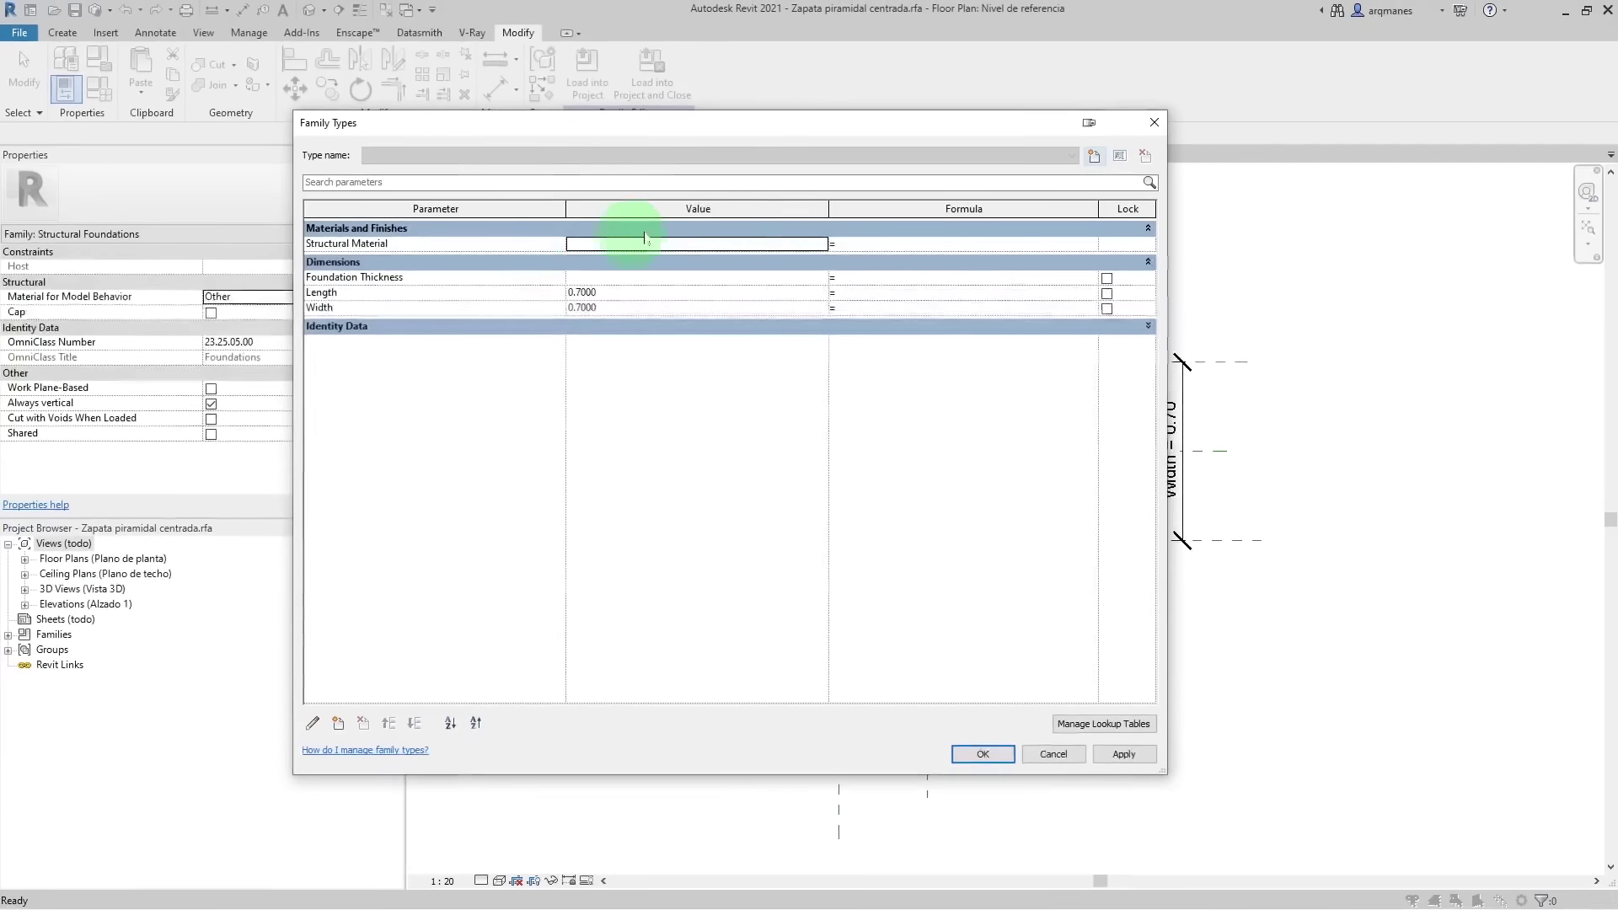
pyautogui.moveTo(807, 143); pyautogui.dragTo(617, 101)
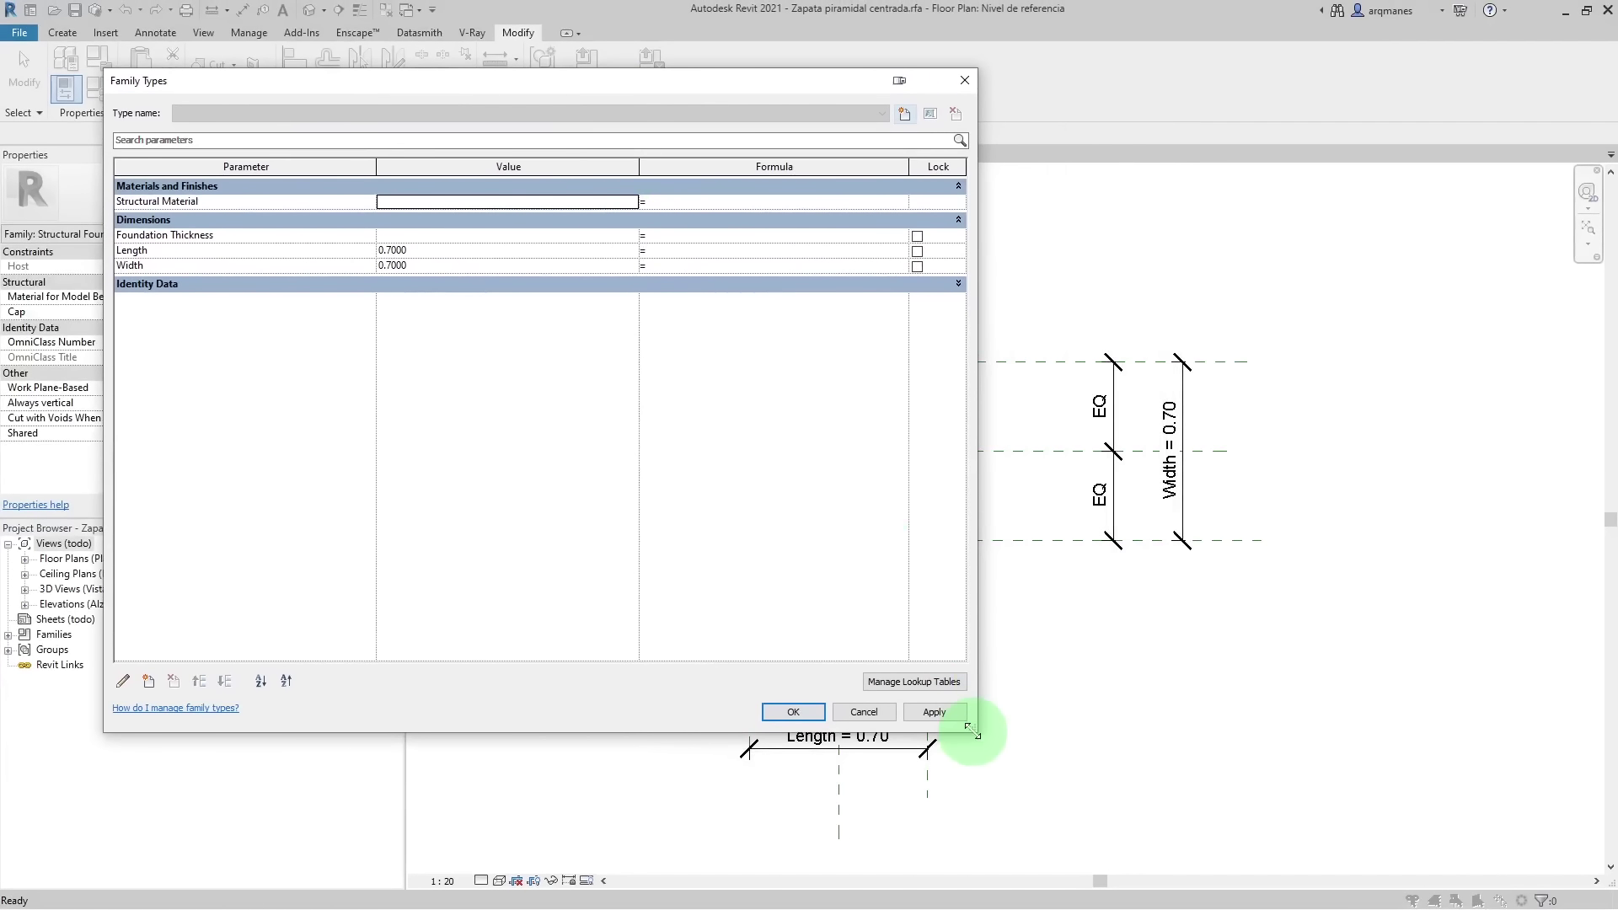
pyautogui.moveTo(971, 730); pyautogui.dragTo(562, 528)
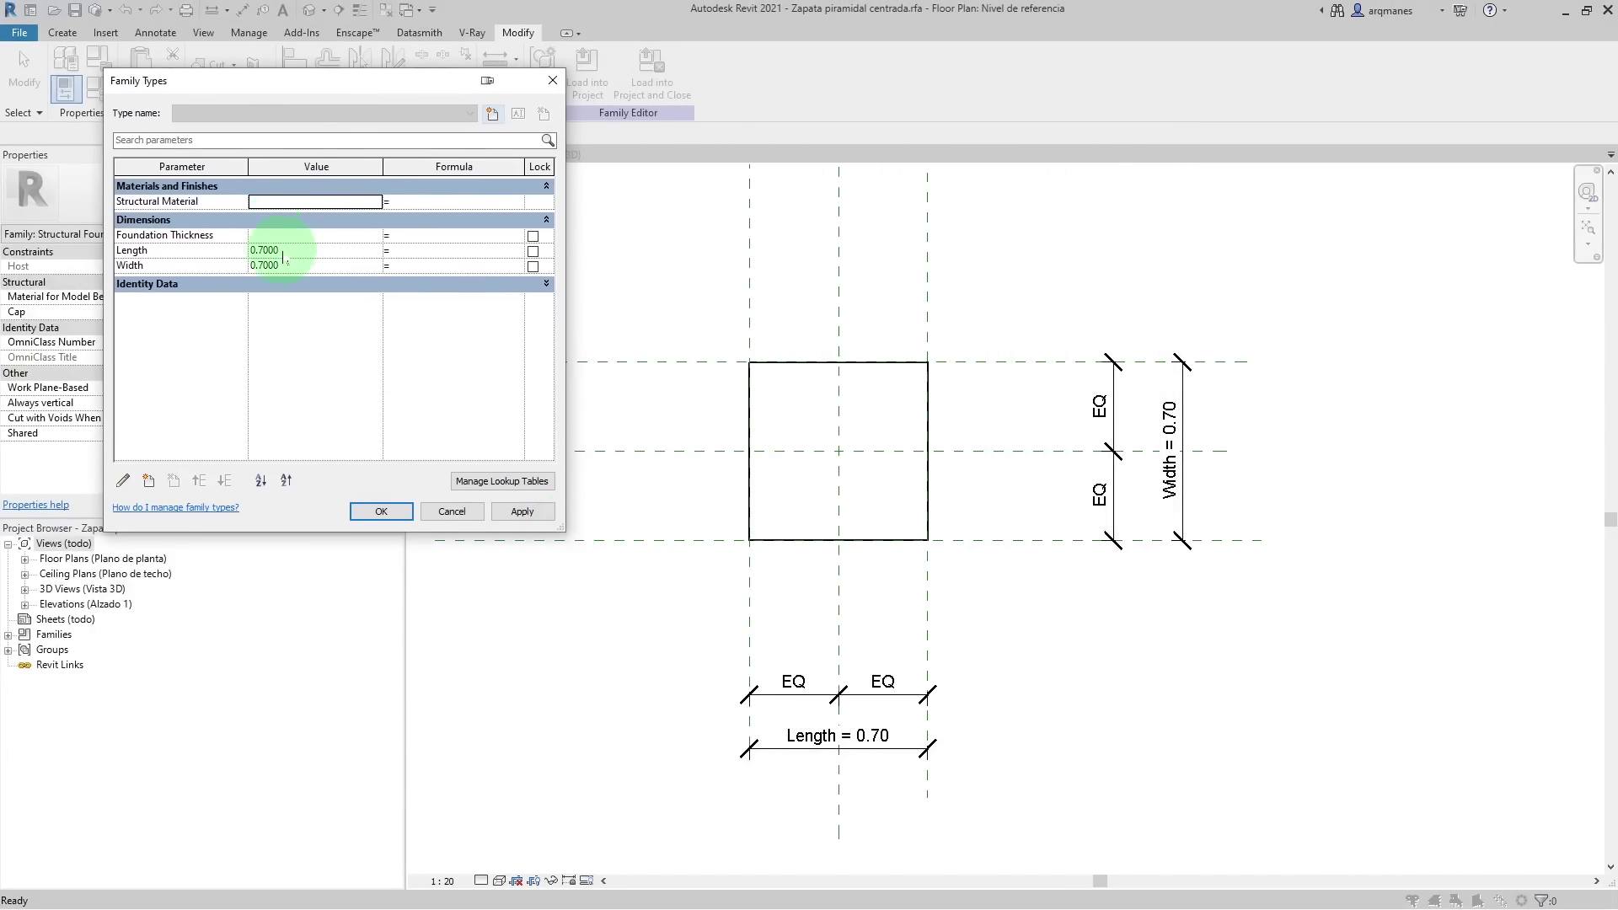
pyautogui.click(283, 251)
pyautogui.write('0.8000')
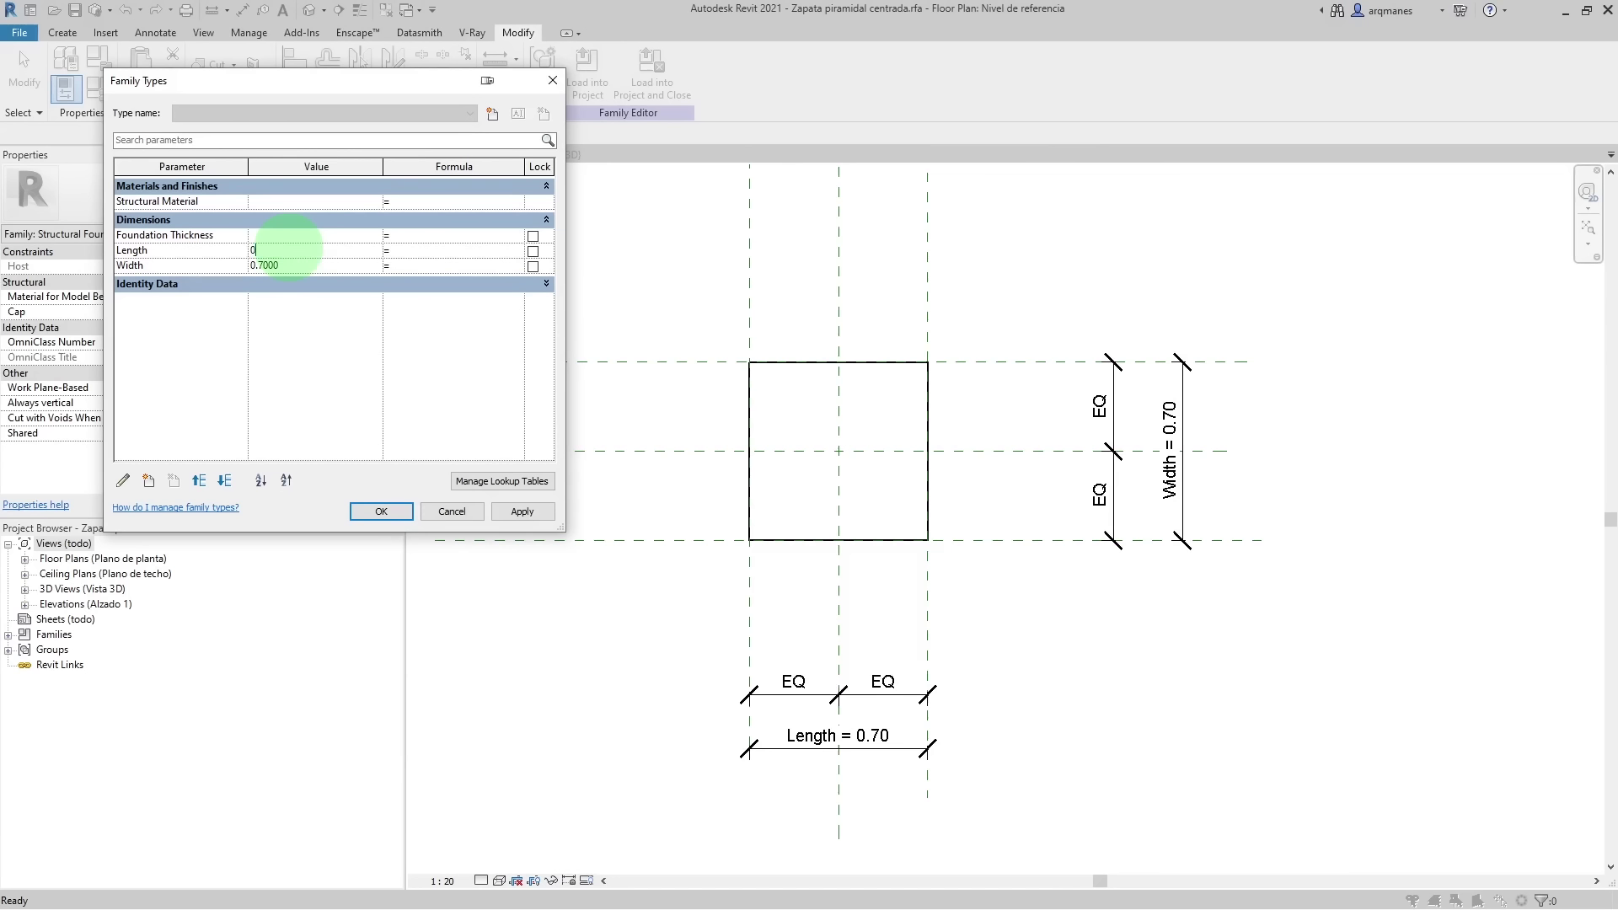
pyautogui.click(292, 268)
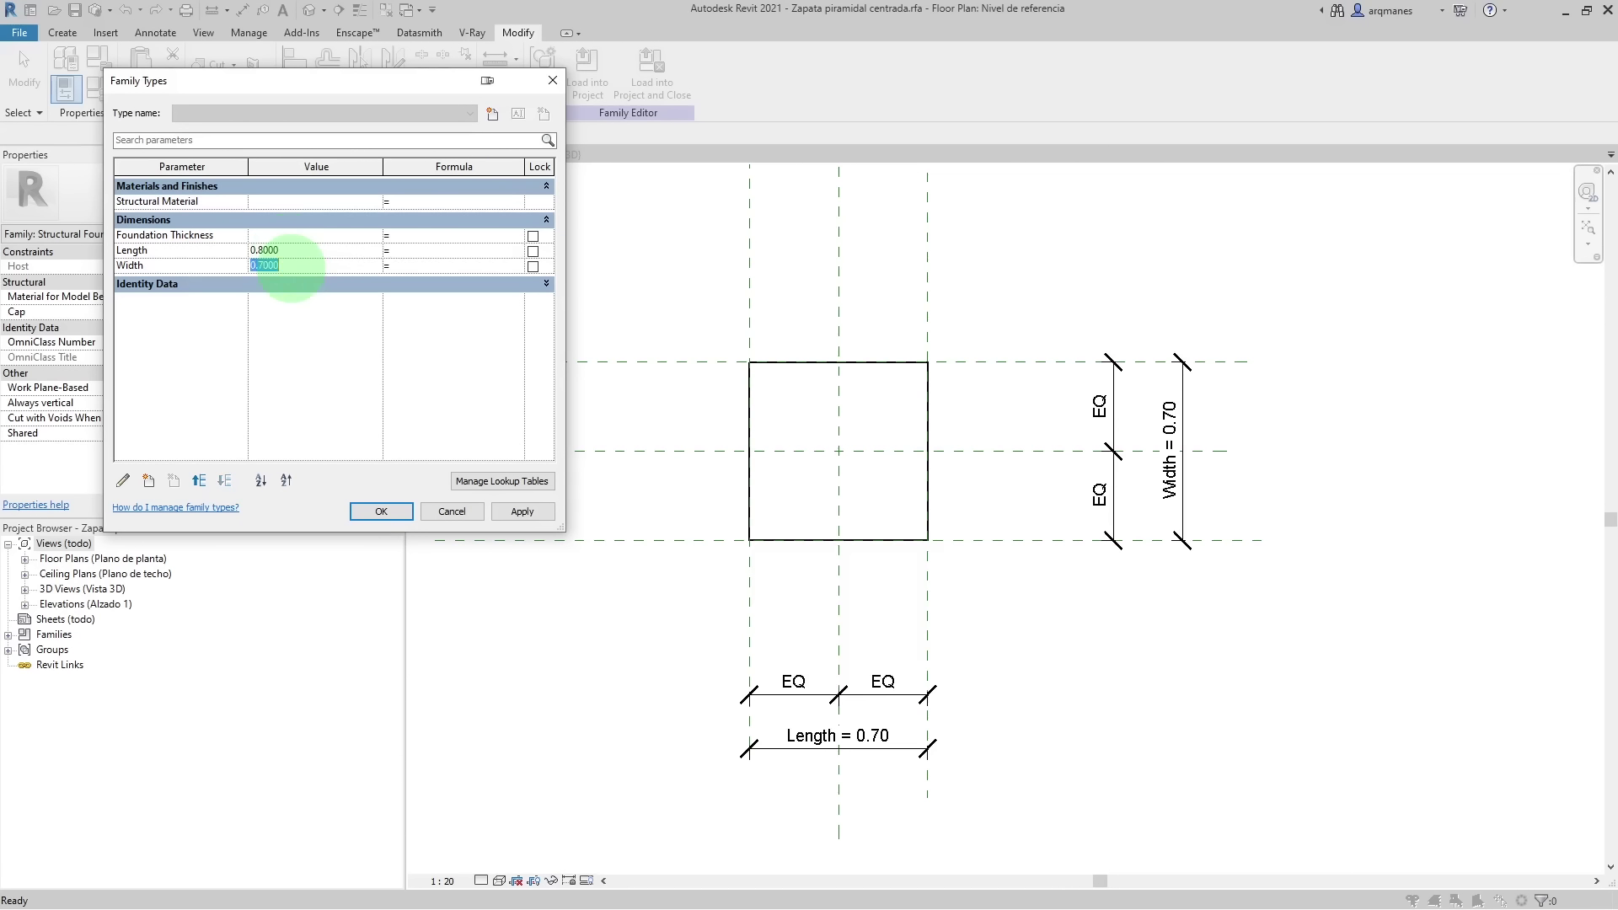
pyautogui.click(516, 512)
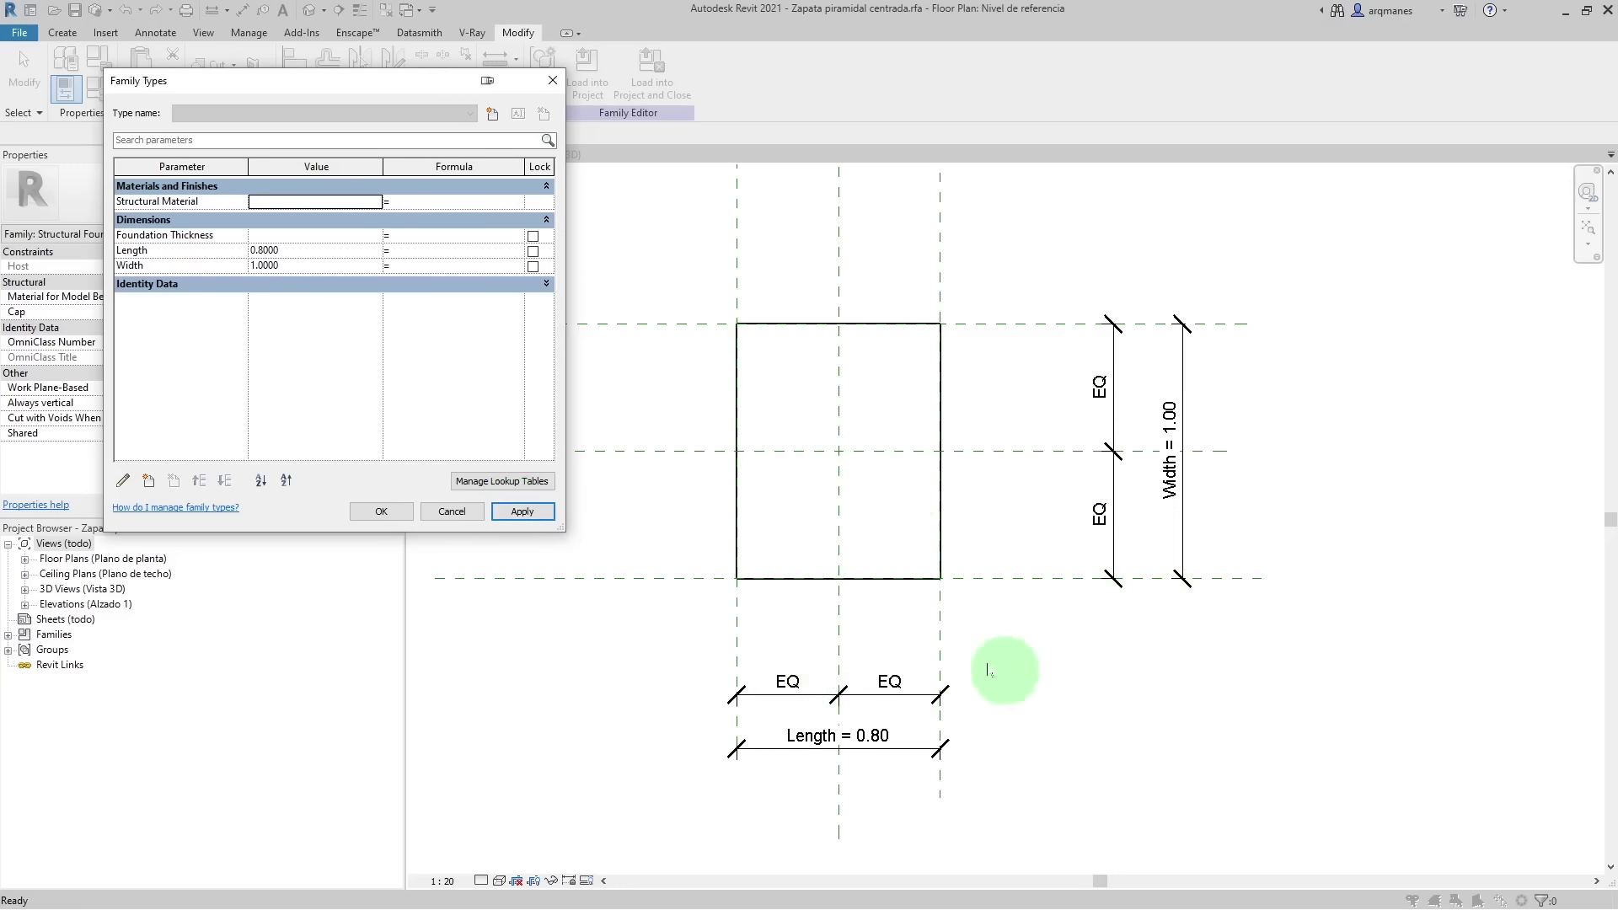
pyautogui.click(452, 512)
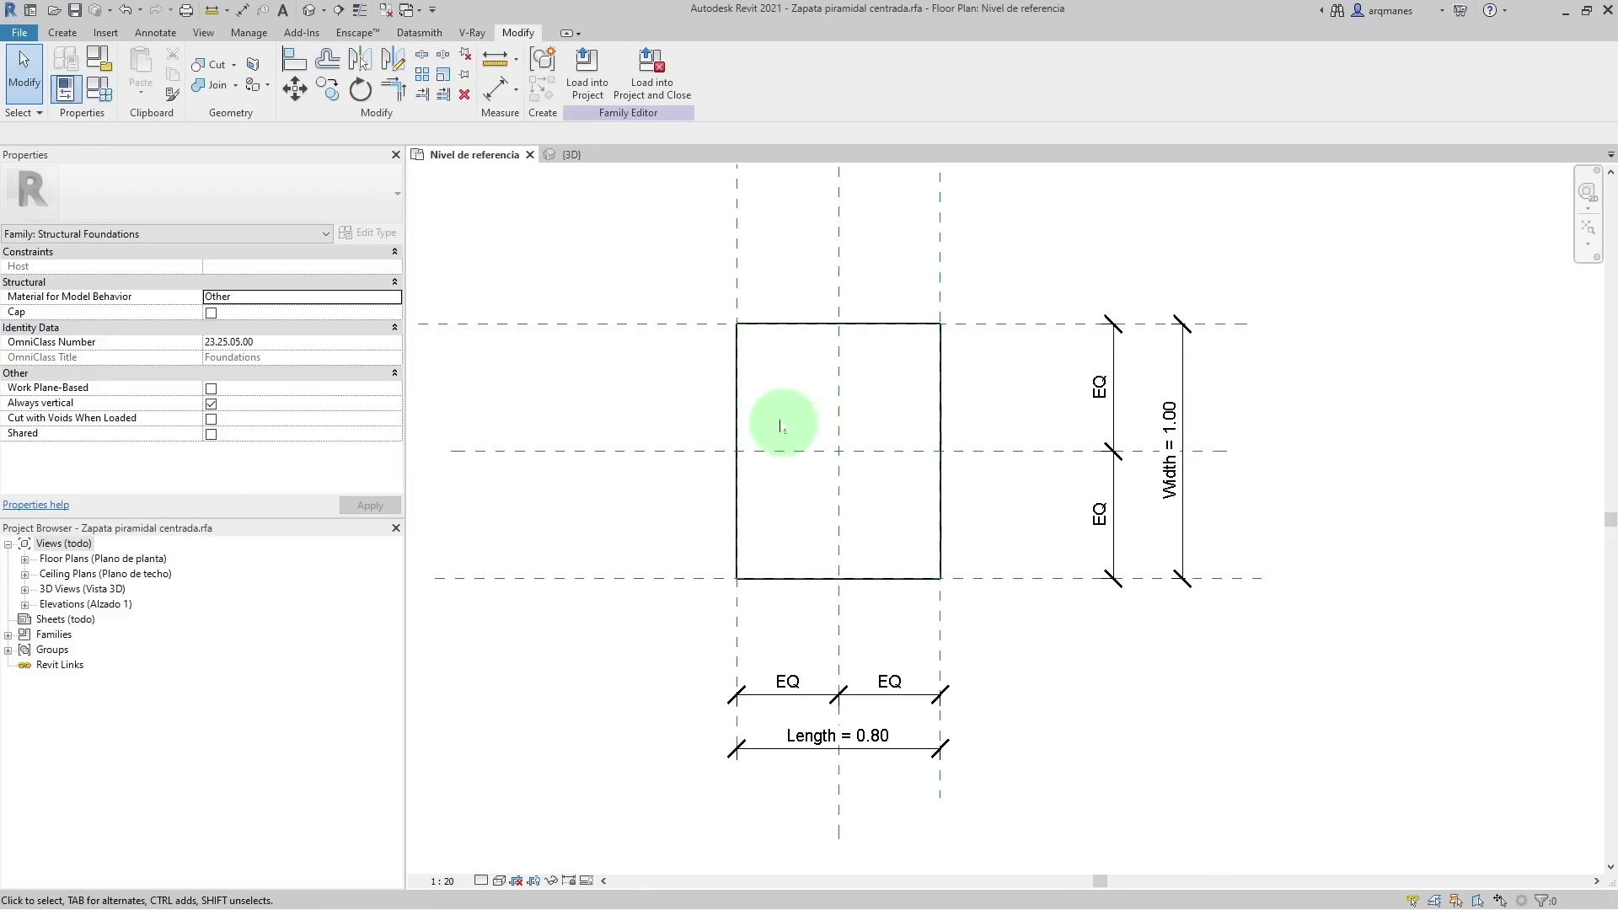
pyautogui.click(310, 11)
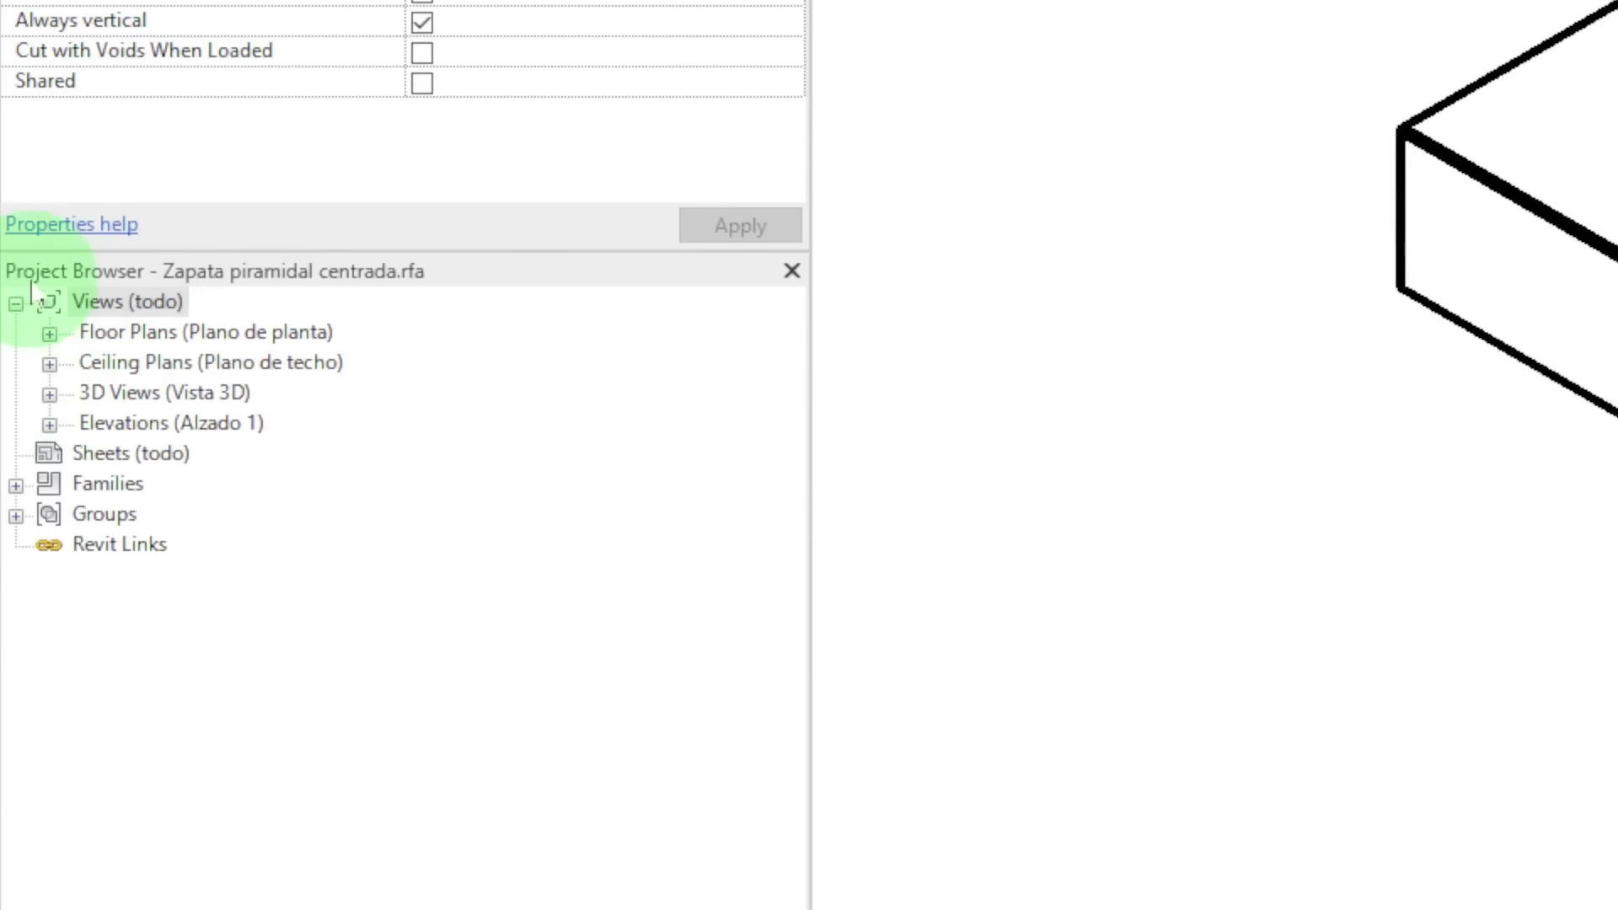
# - Open the Nivel de referencia floor plan, then the Frontal elevation
pyautogui.click(49, 334)
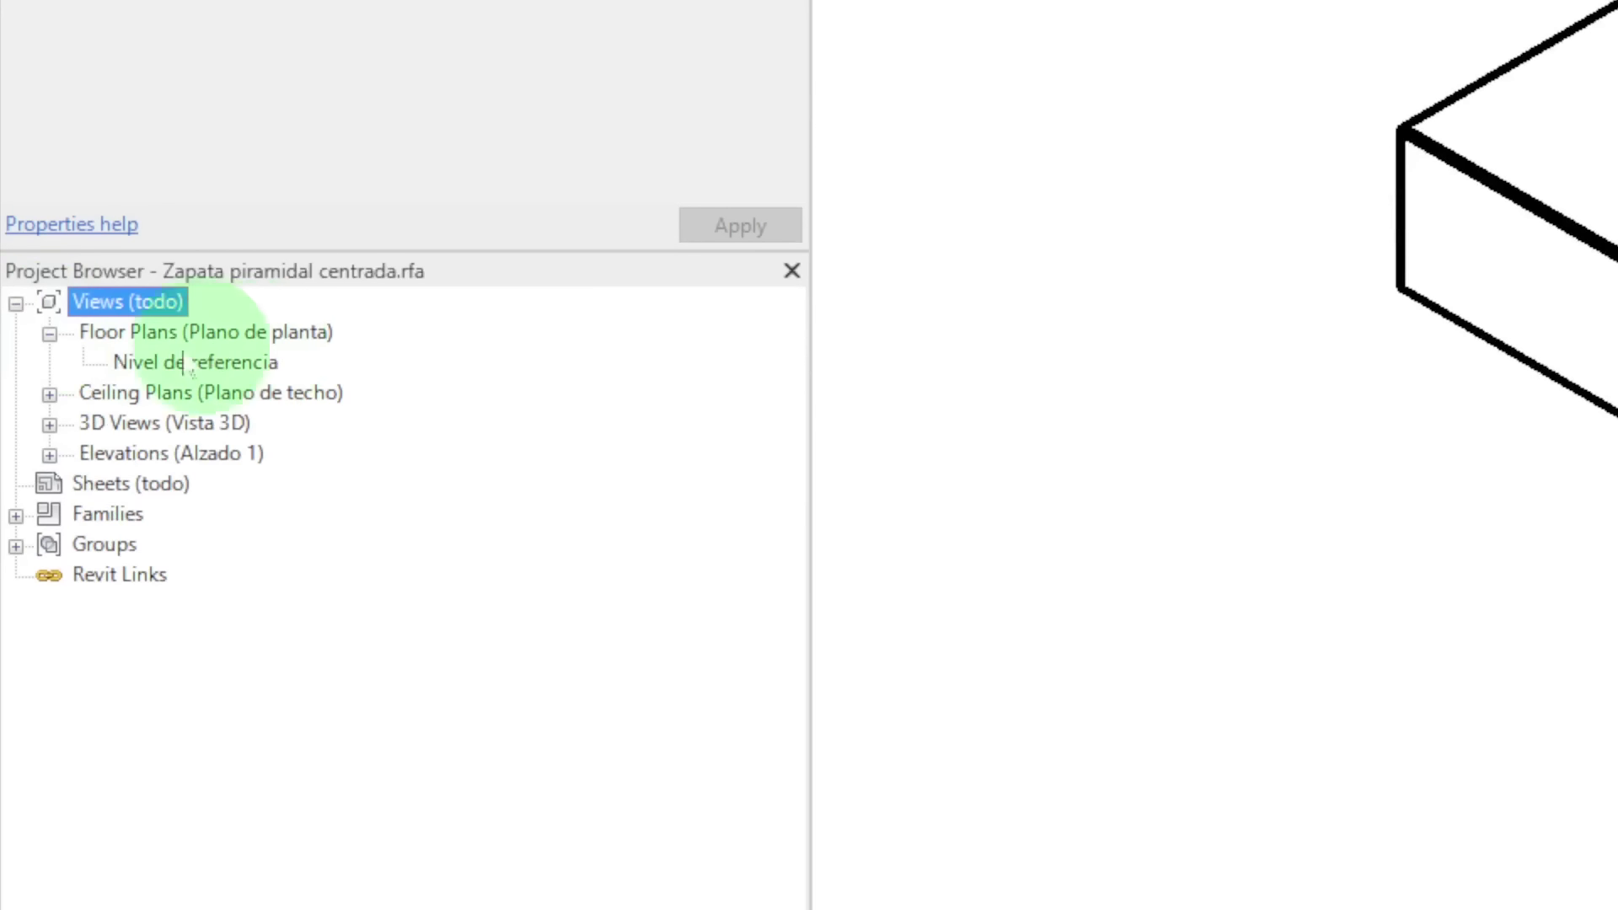
pyautogui.doubleClick(164, 364)
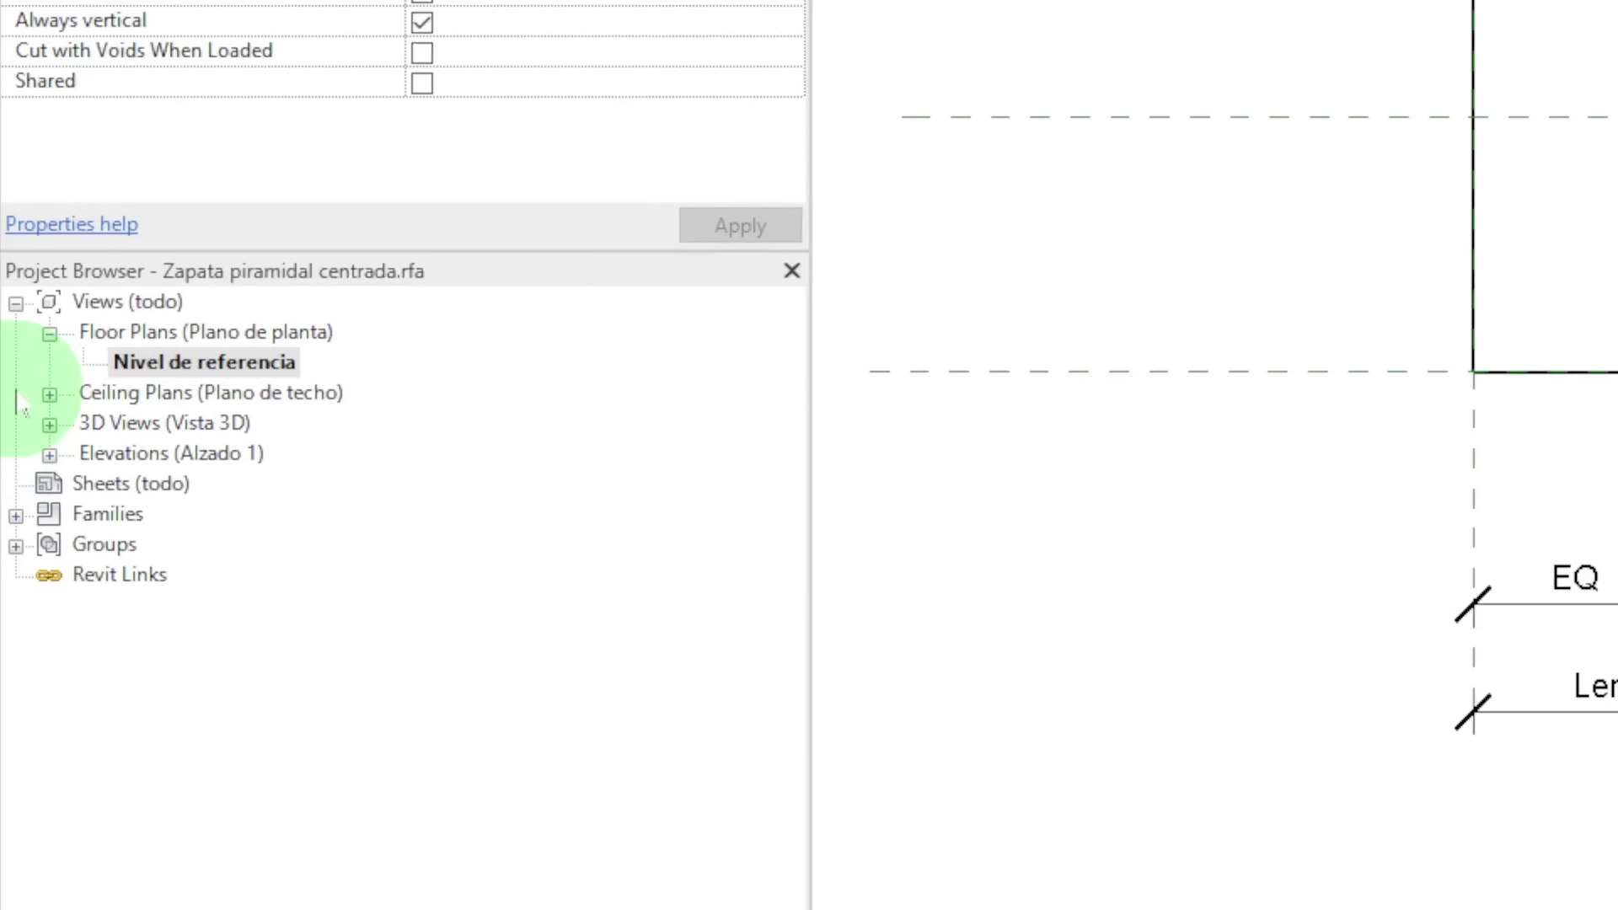
pyautogui.click(49, 455)
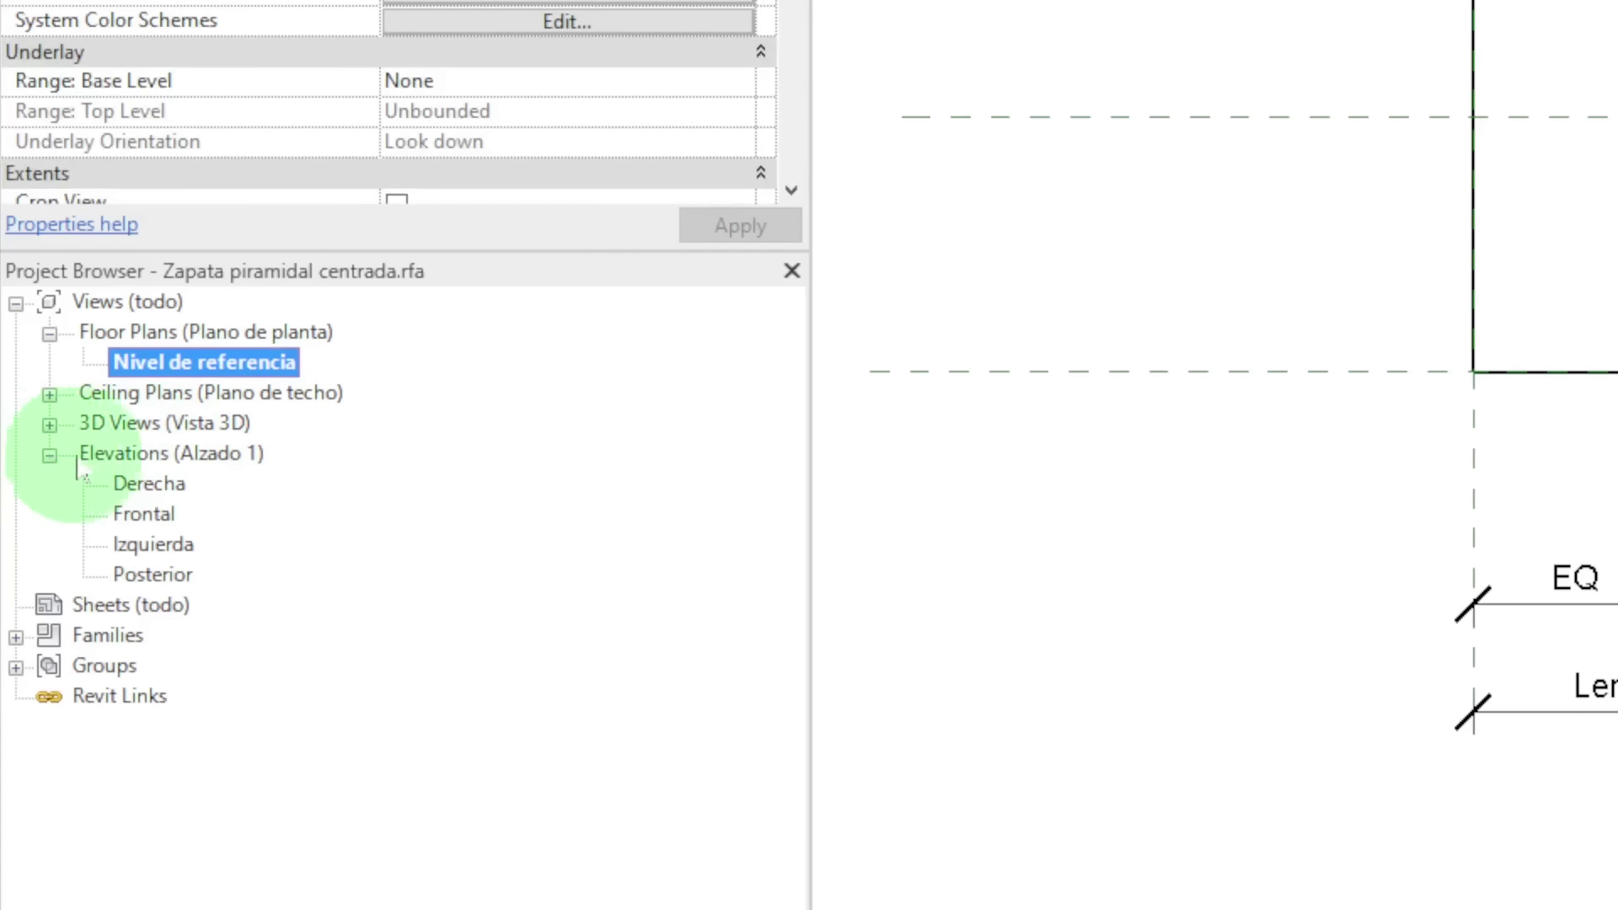
pyautogui.doubleClick(139, 518)
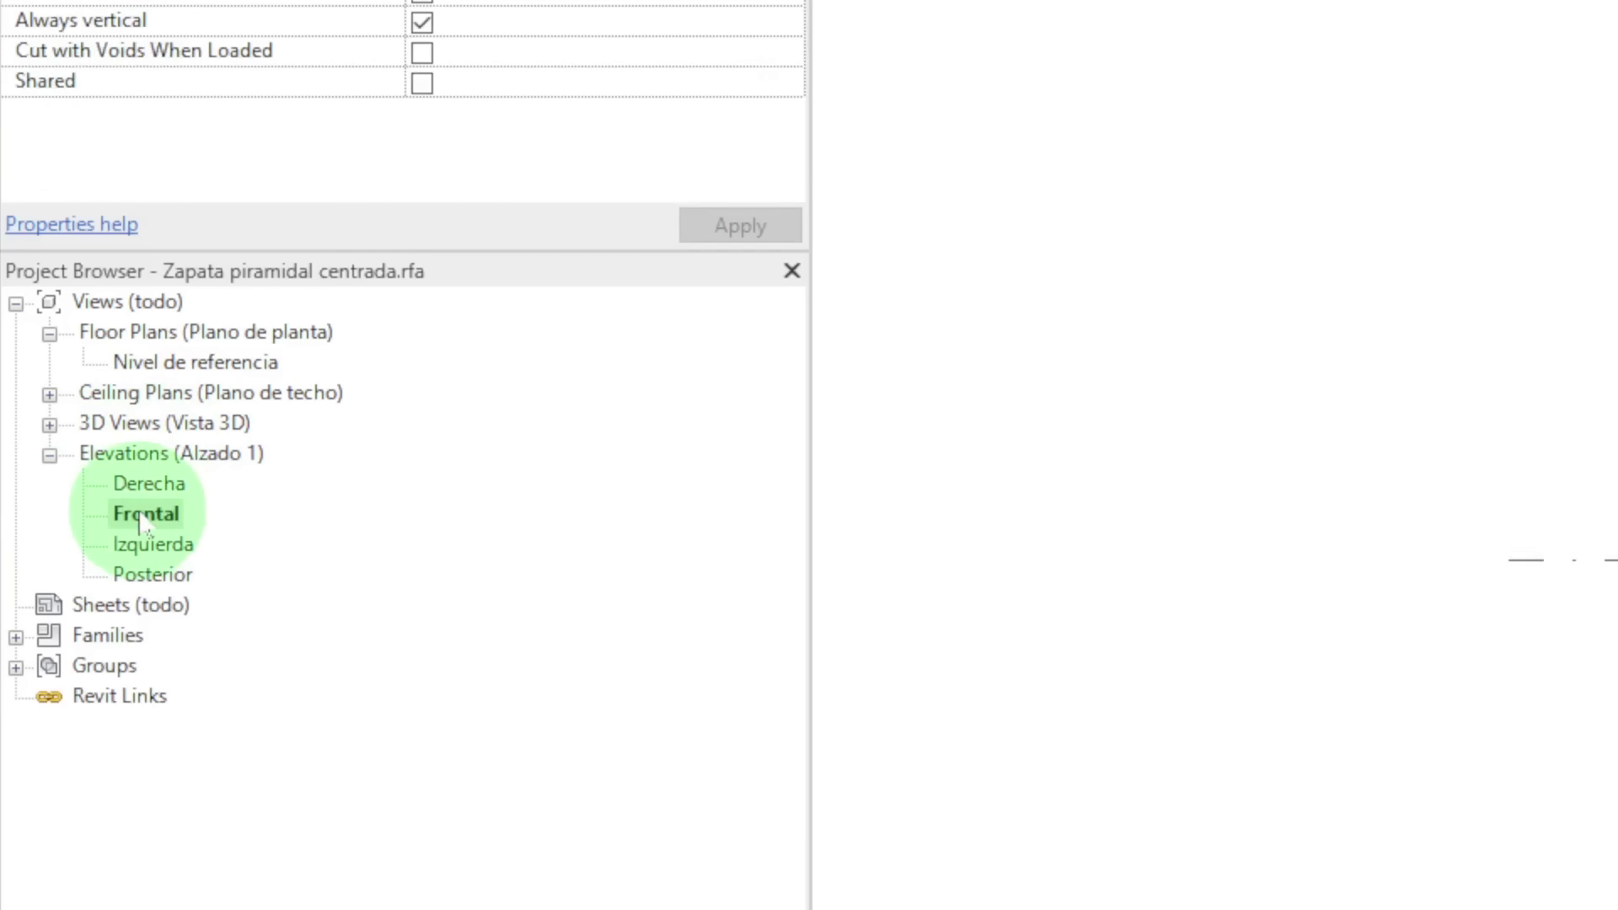
pyautogui.scroll(2, 1209, 765)
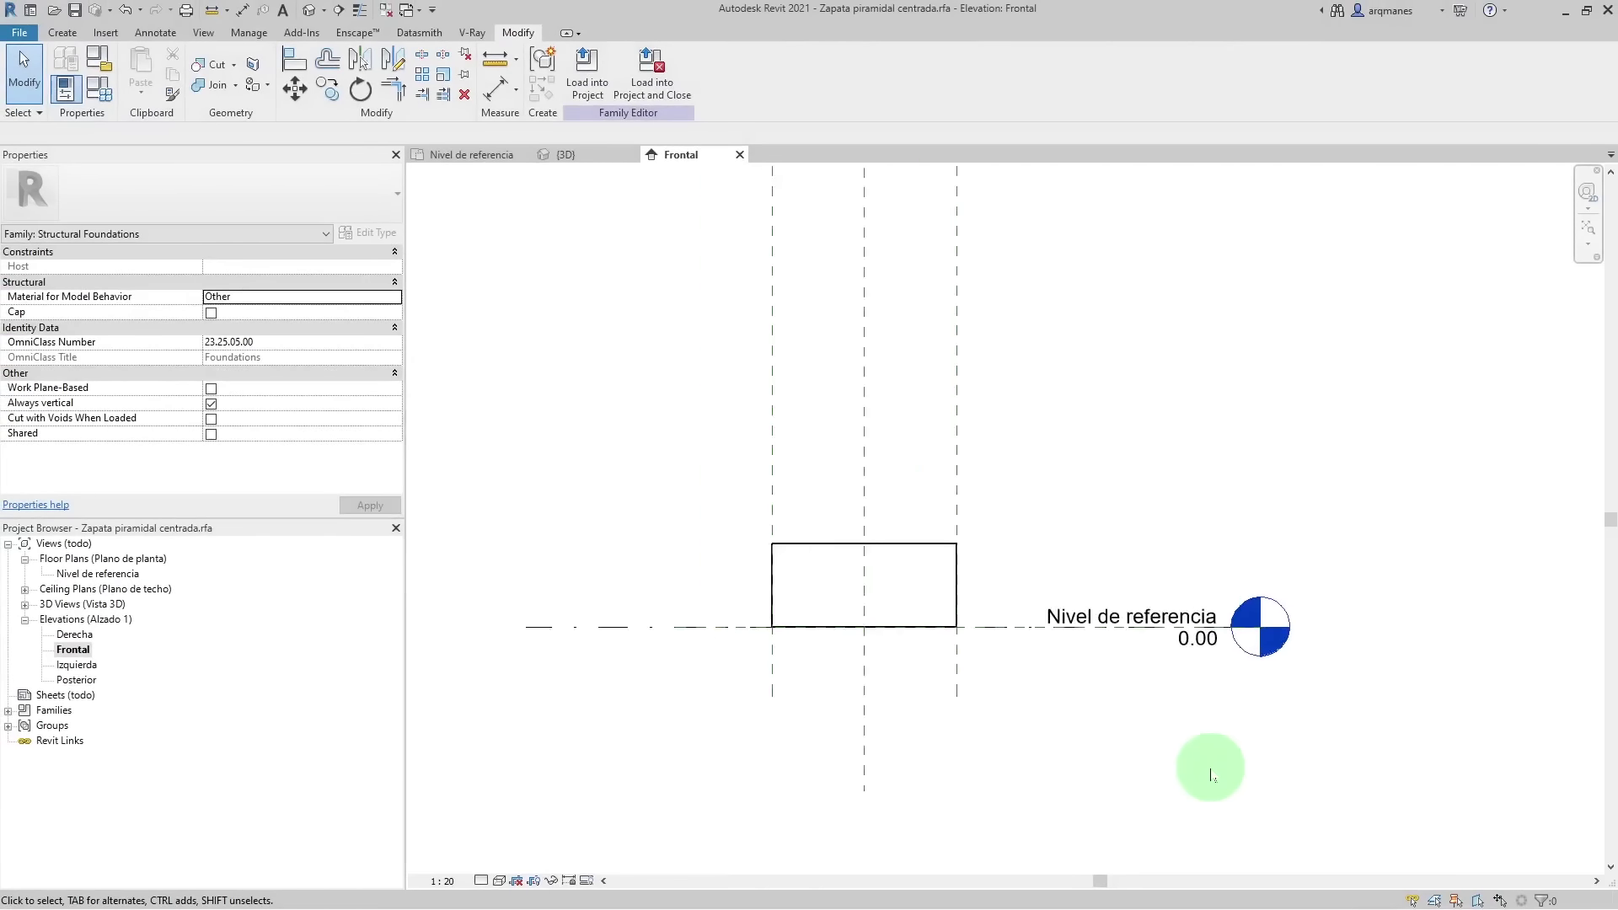
pyautogui.scroll(-1, 1114, 660)
# - Start editing the reference level name in Frontal, then leave it unchanged and deselect
pyautogui.doubleClick(1167, 632)
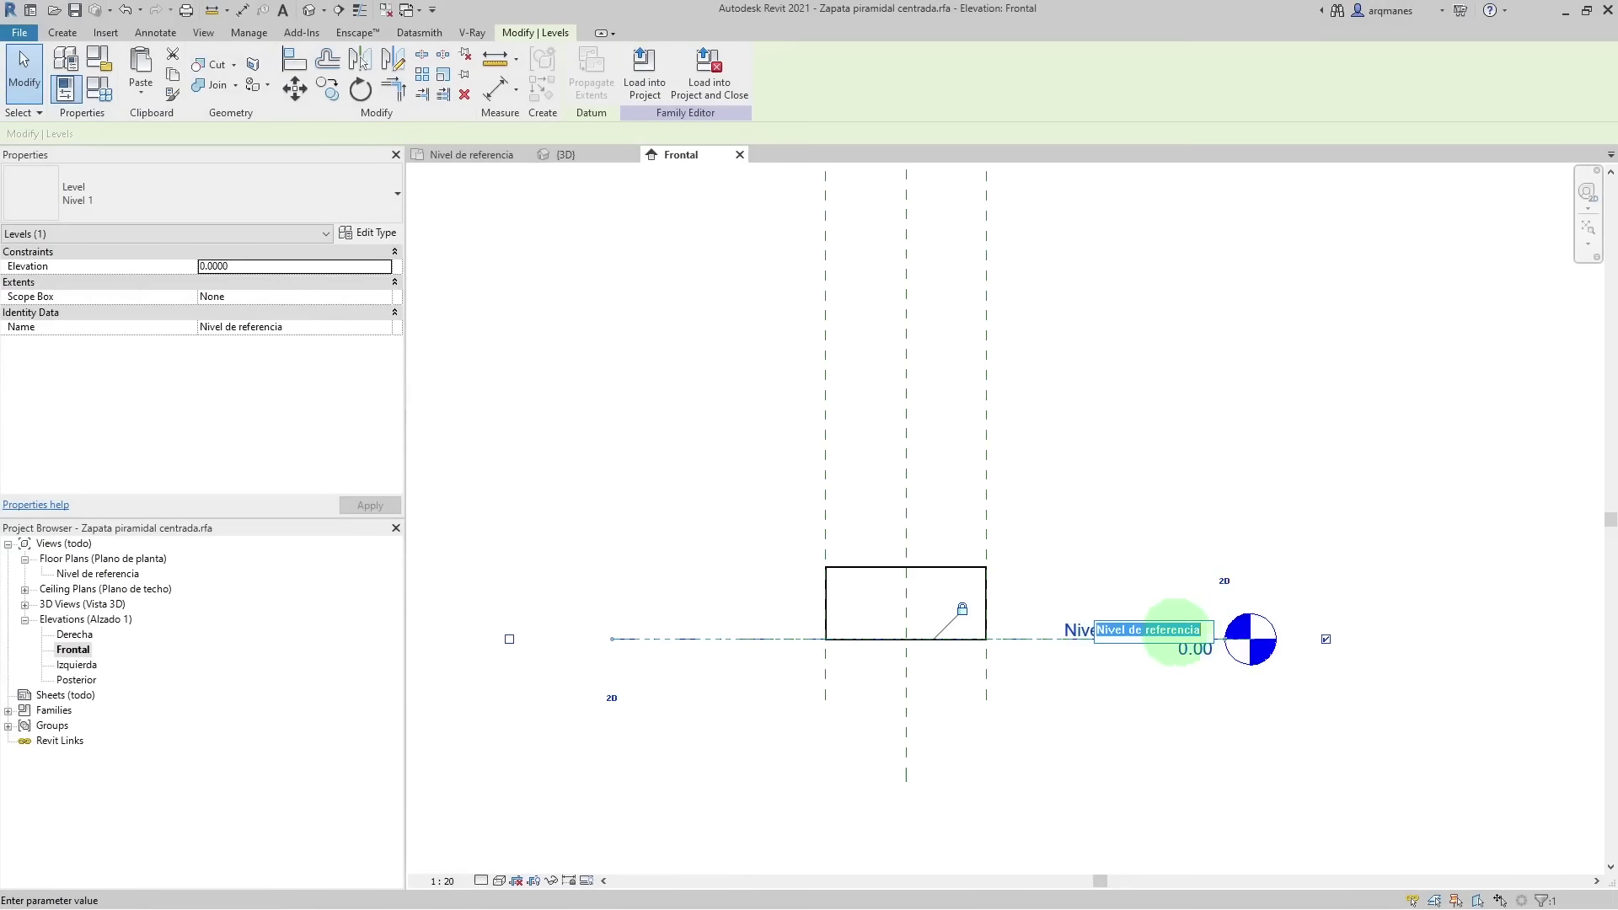
pyautogui.click(1158, 809)
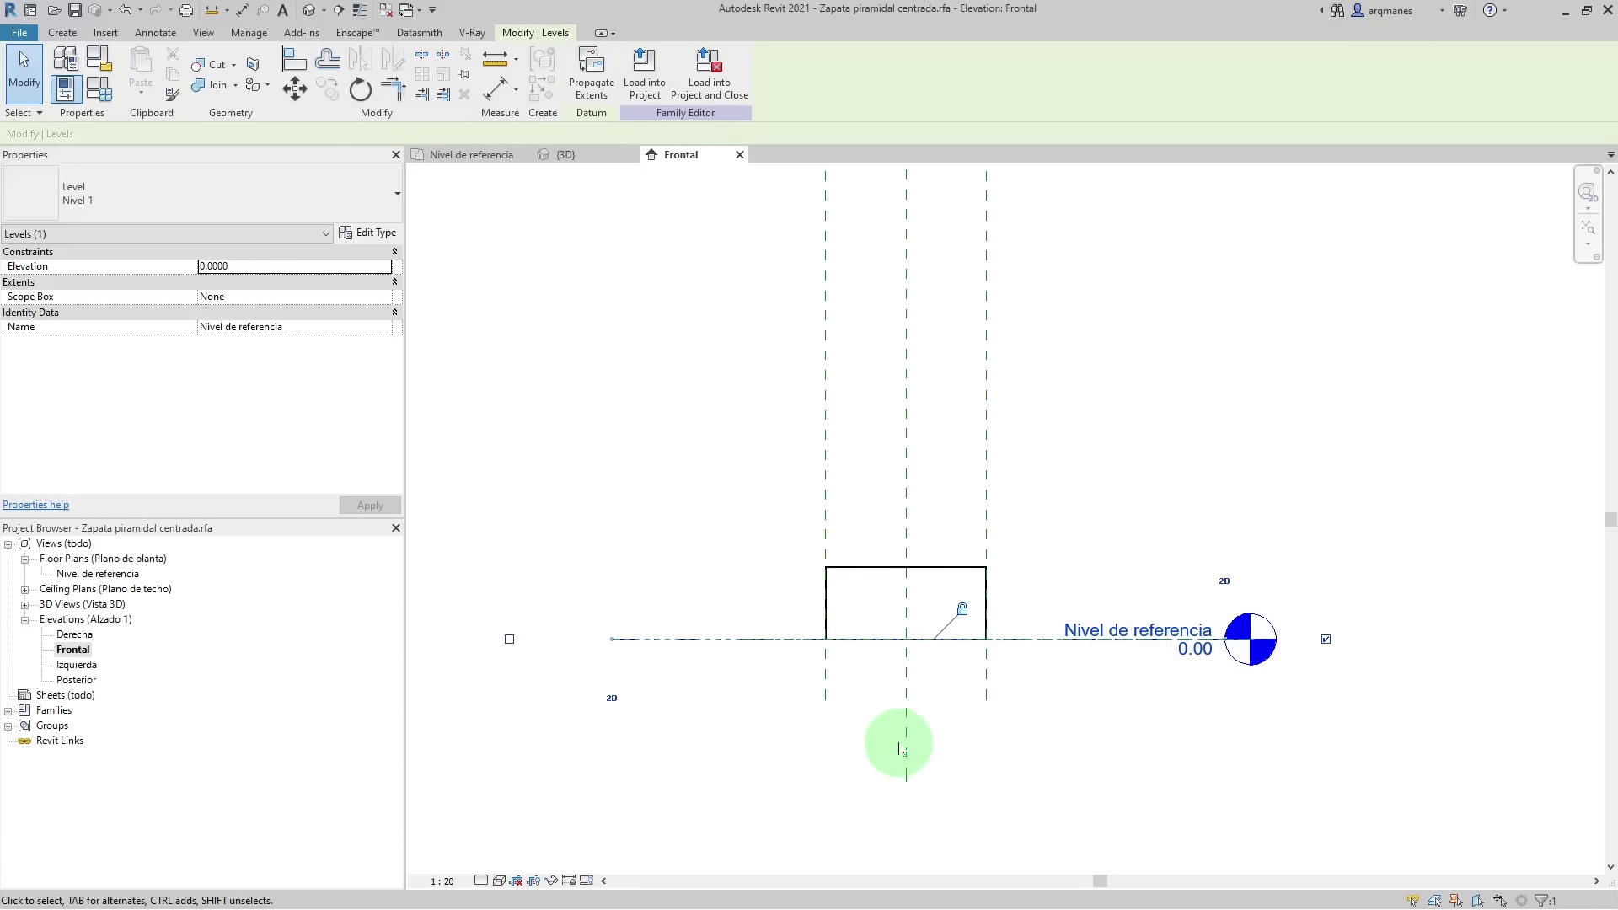
pyautogui.click(1106, 714)
pyautogui.scroll(1, 918, 763)
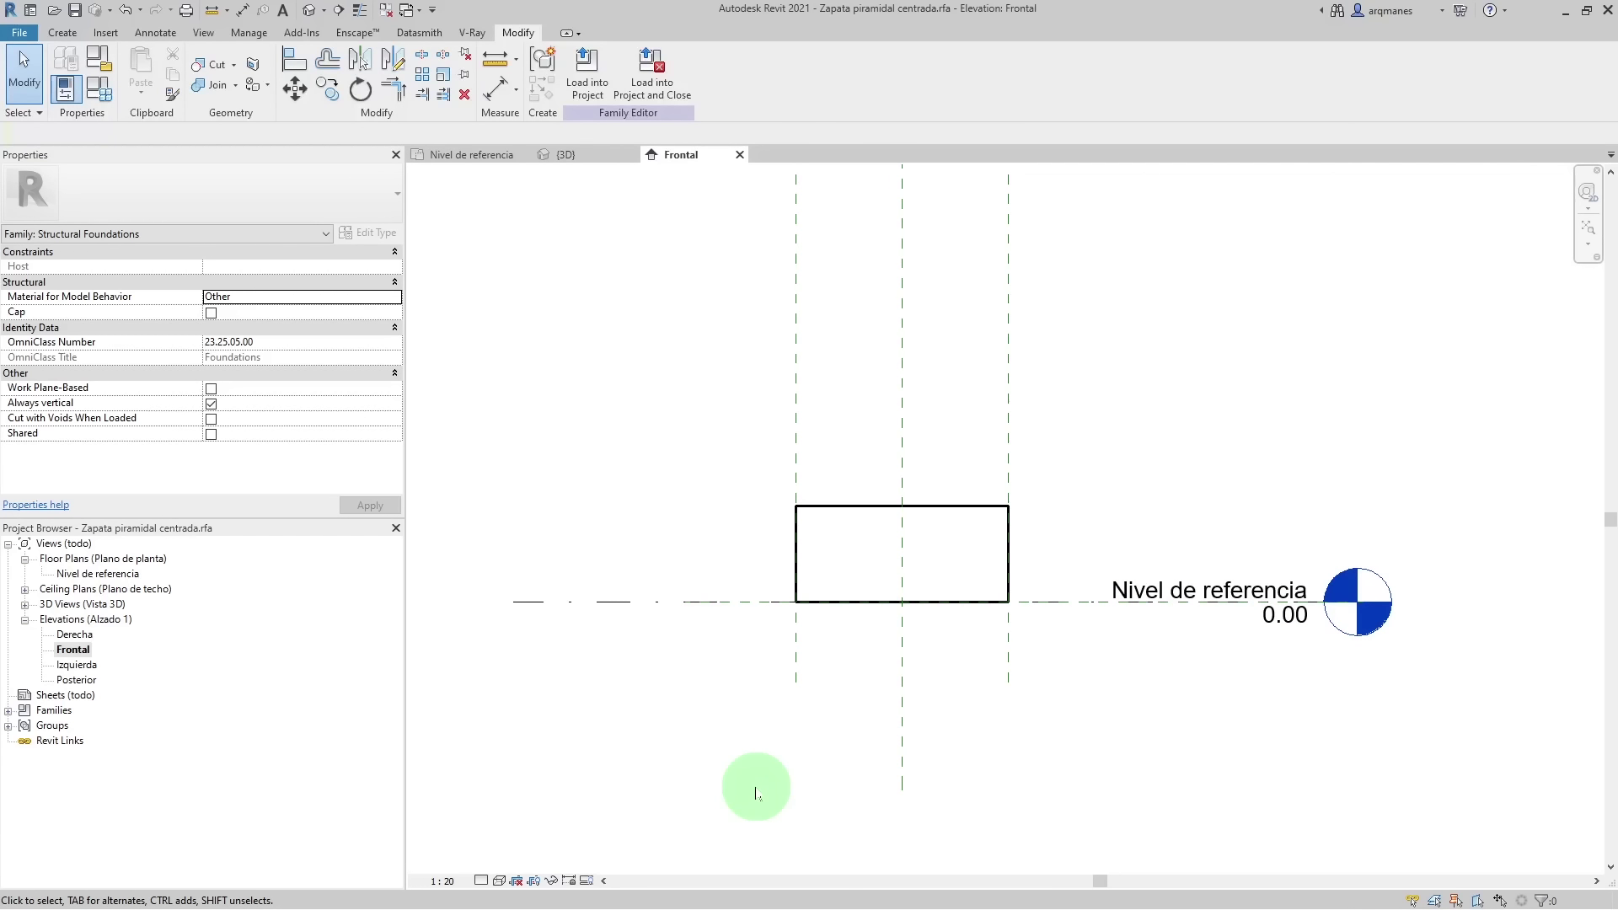
# - Edit the level name to 'Nivel de fundación', then select the base slab extrusion
pyautogui.doubleClick(1218, 592)
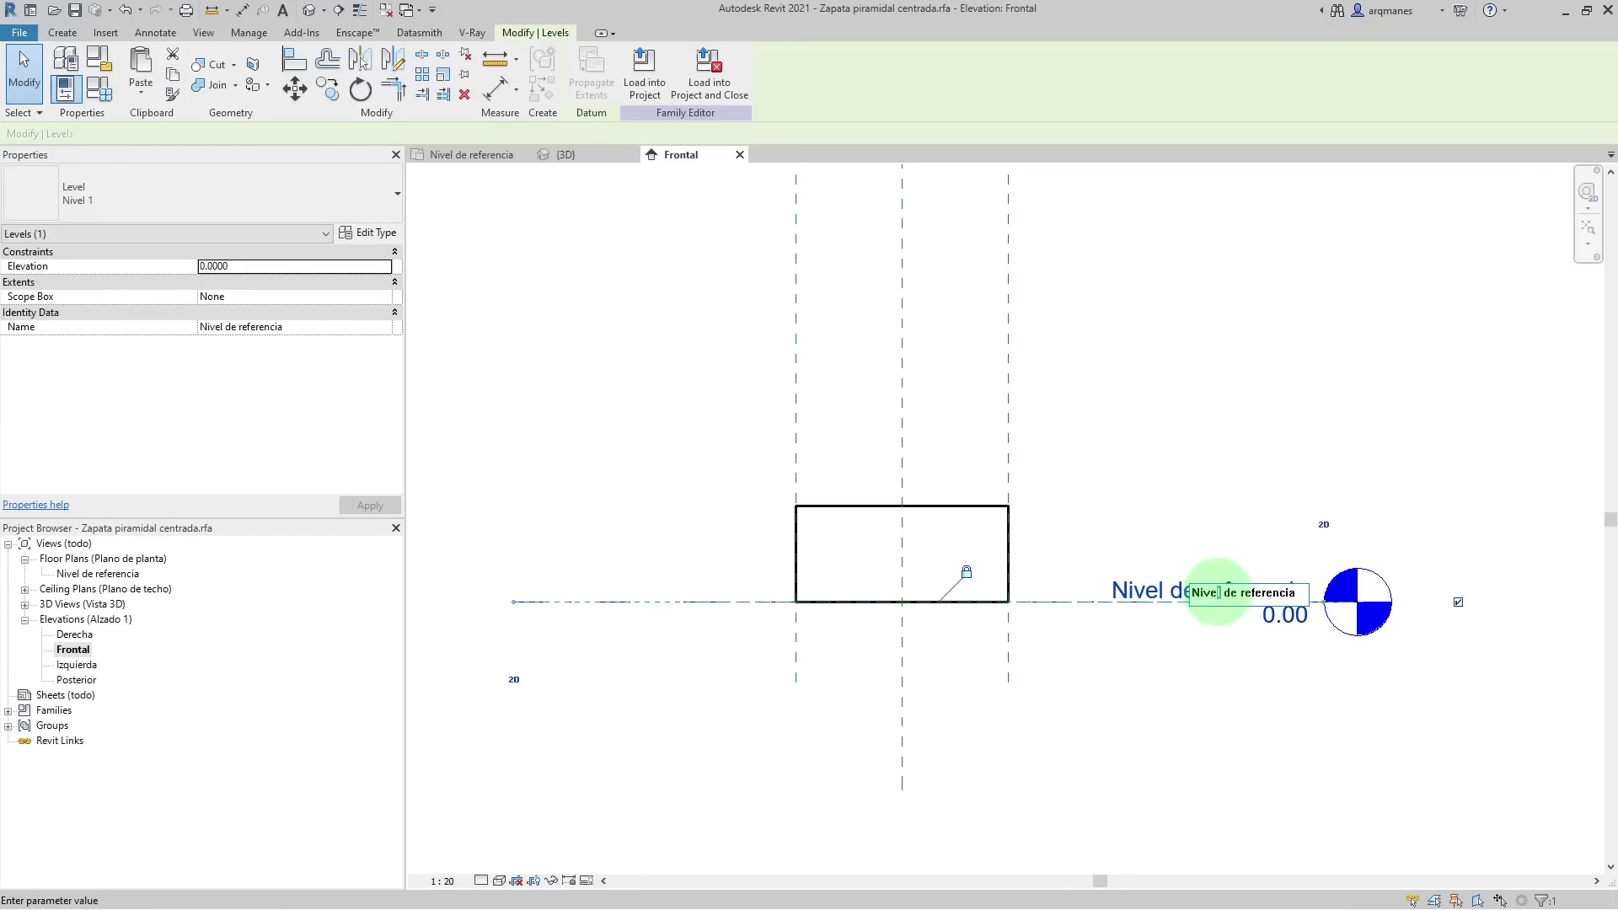
pyautogui.press('BackSpace')
pyautogui.press('BackSpace')
pyautogui.press('BackSpace')
pyautogui.write('ndación')
pyautogui.press('Return')
pyautogui.click(1259, 722)
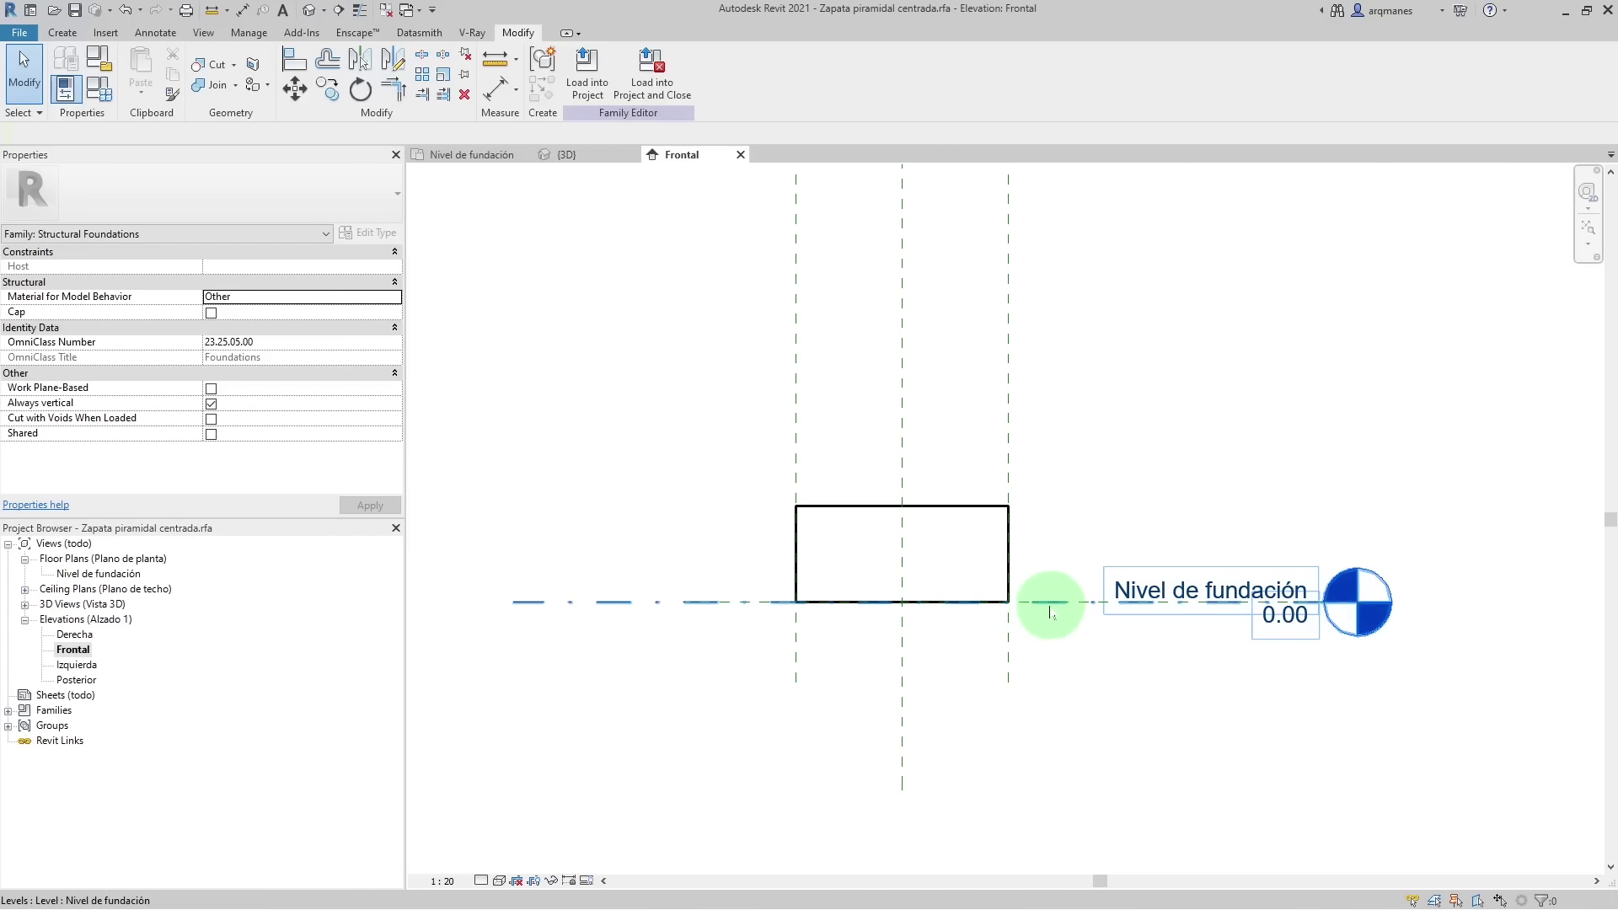
pyautogui.click(948, 512)
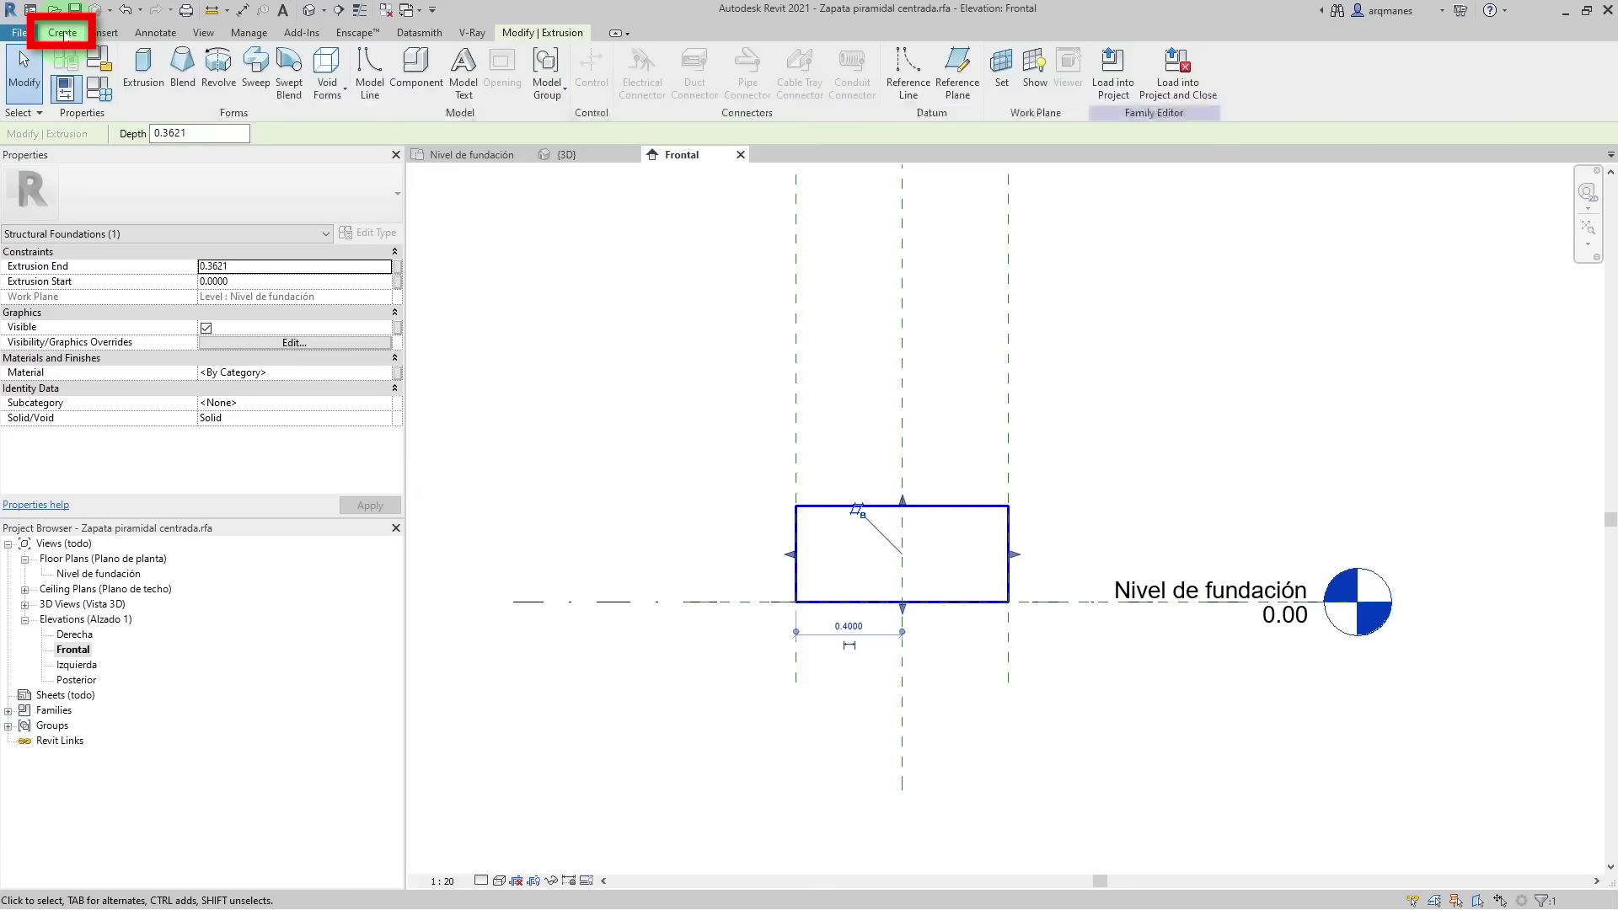
# - Draw two horizontal reference planes below the foundation level, one above the other
pyautogui.click(958, 68)
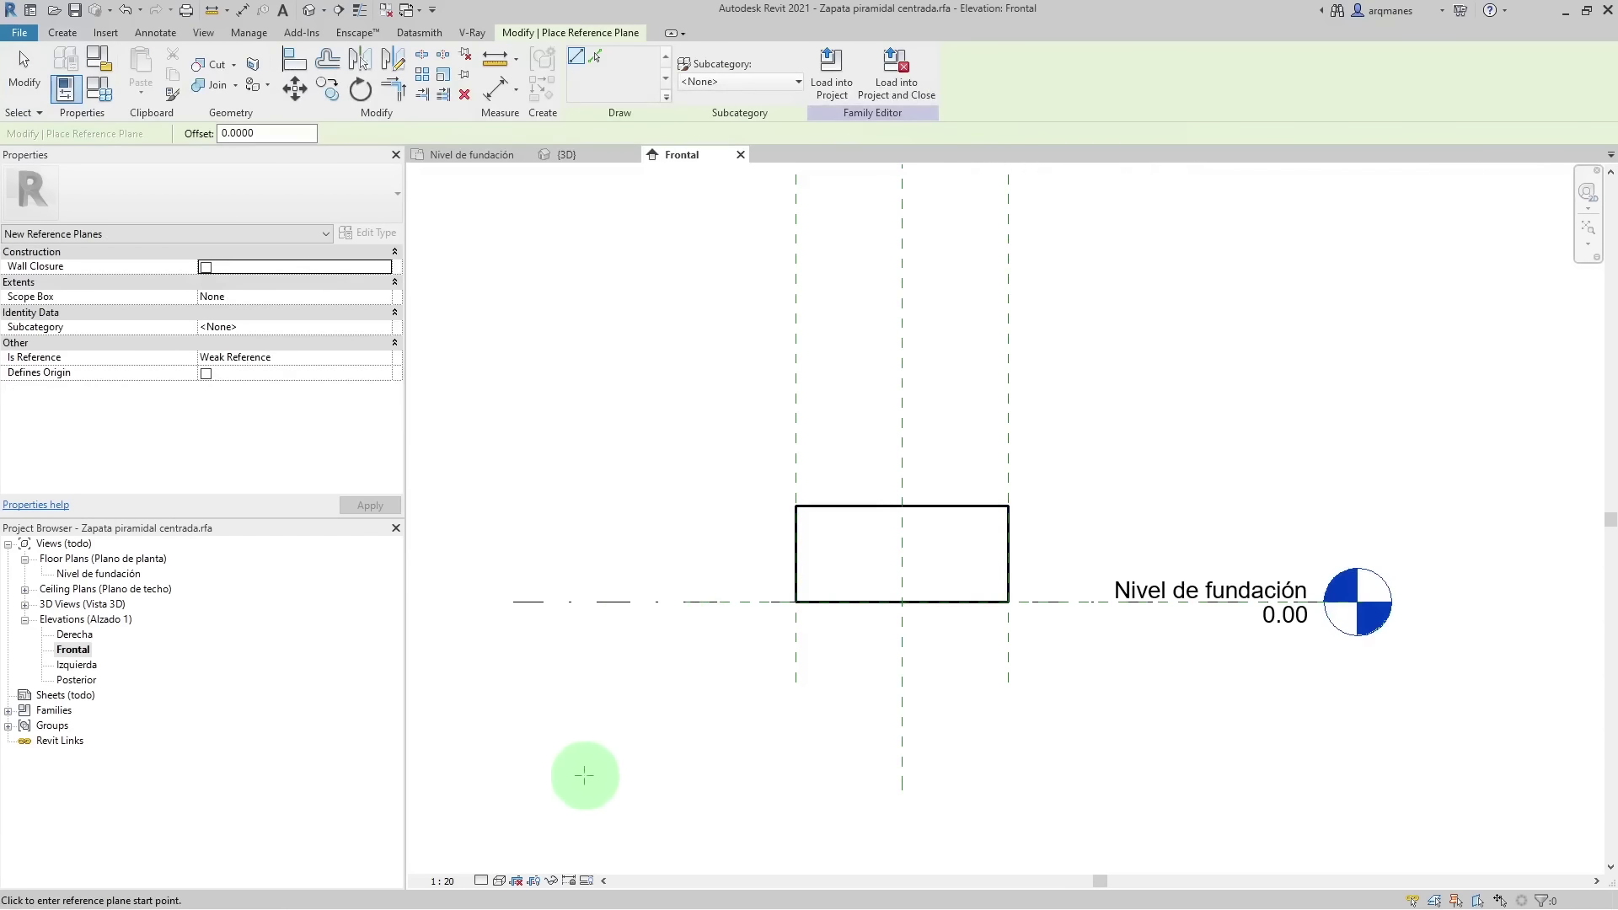
pyautogui.click(515, 791)
pyautogui.click(1459, 790)
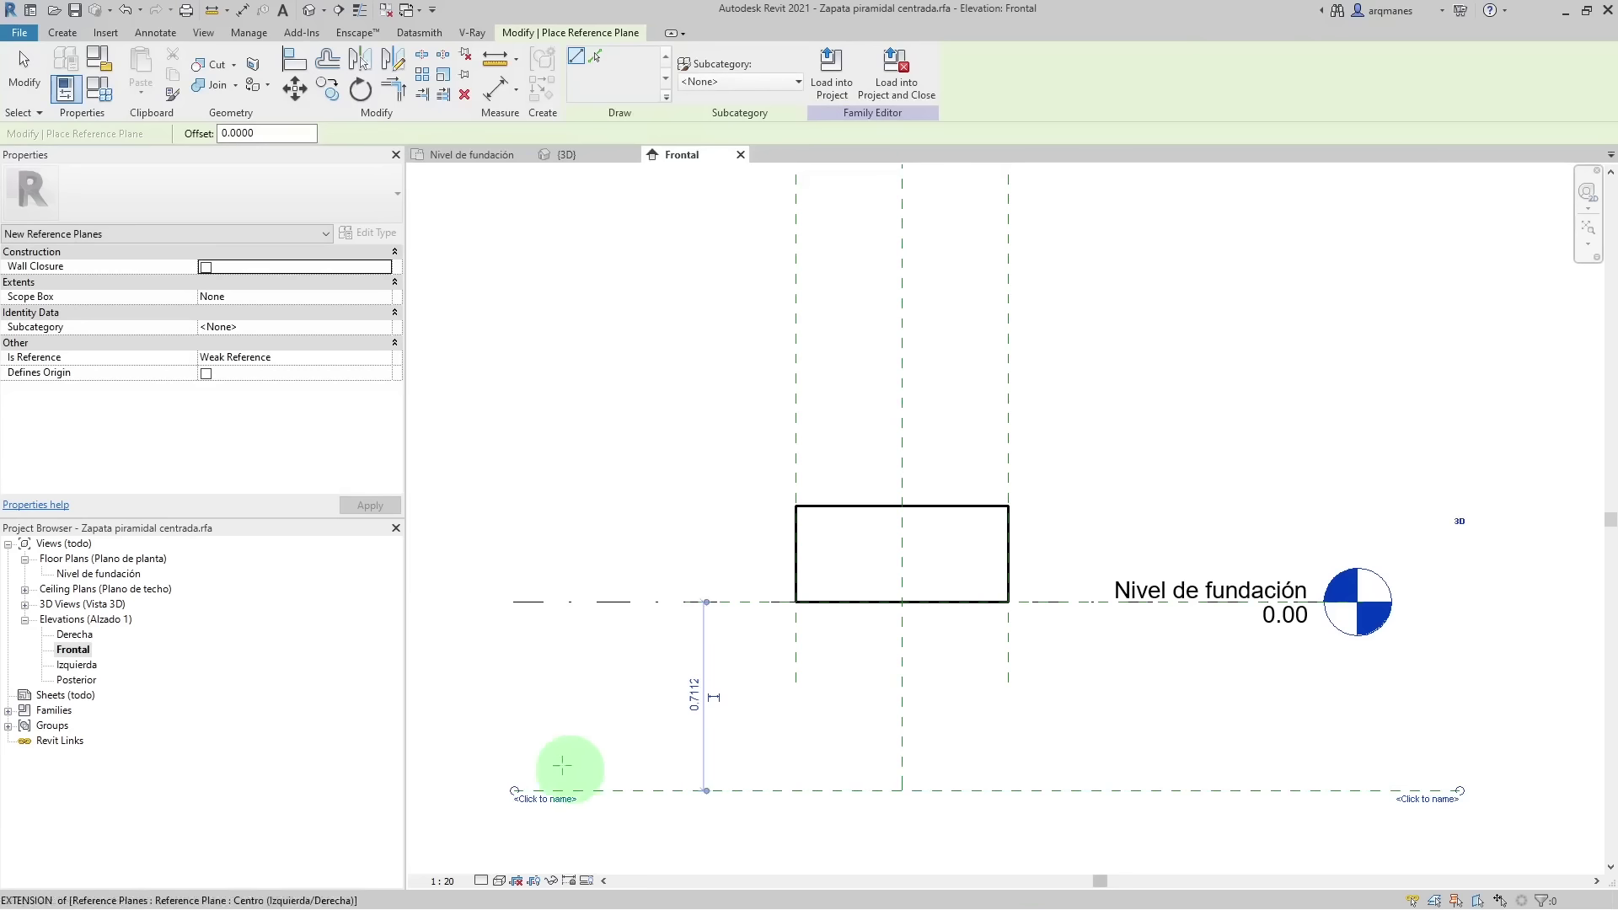
pyautogui.click(515, 728)
pyautogui.click(1451, 727)
pyautogui.press('Escape')
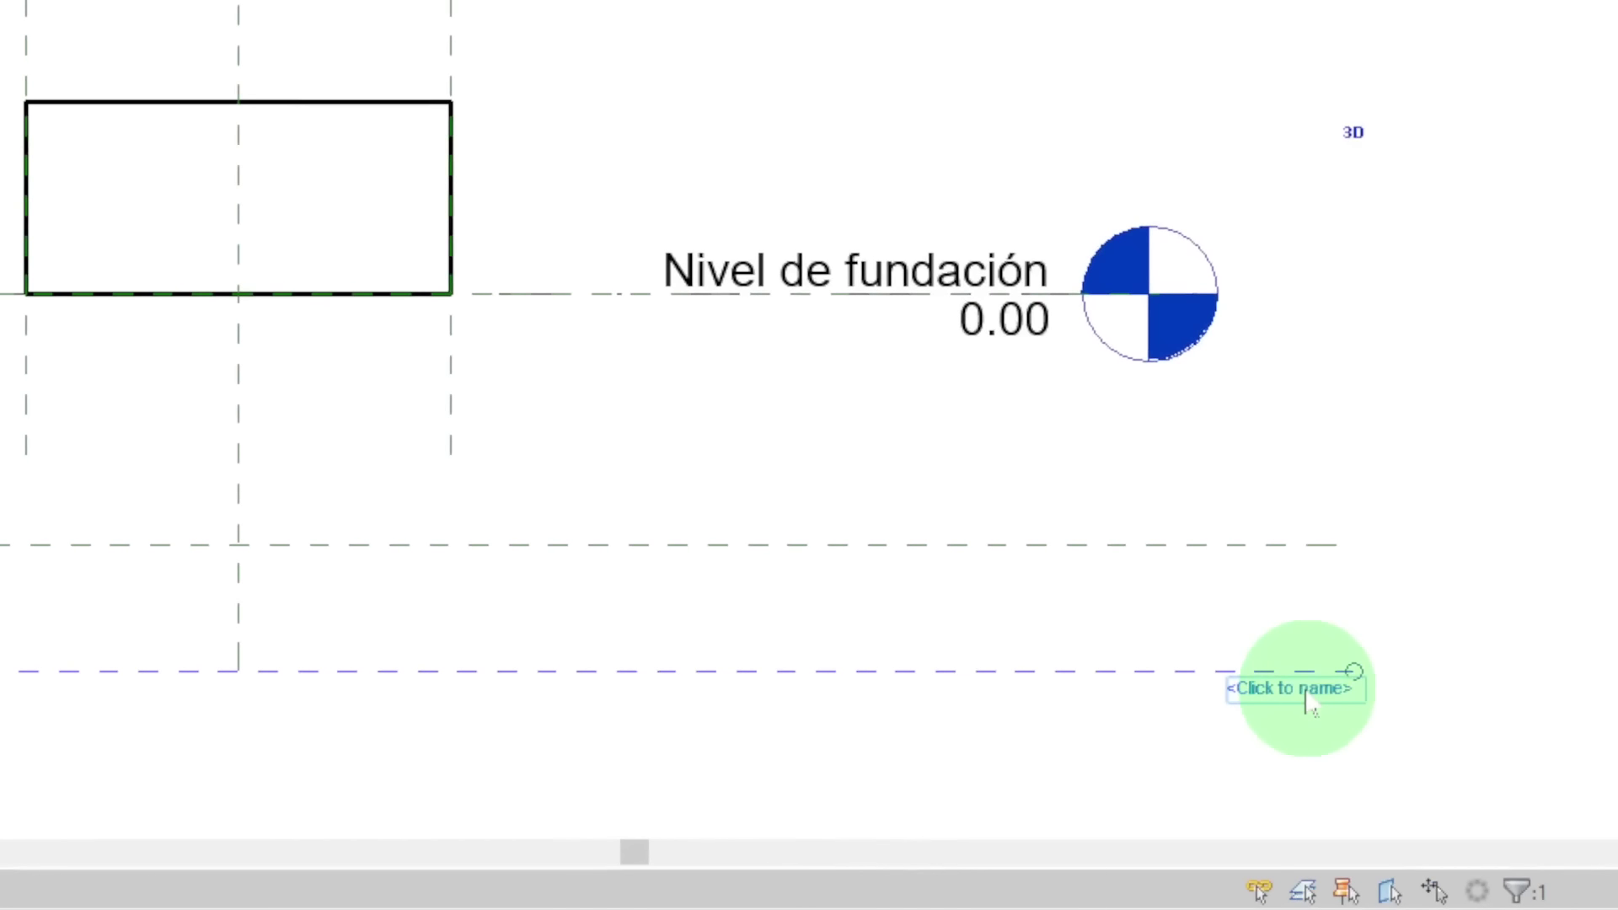
# - Name the lower plane 'Fondo de base' and the upper plane 'Altura de base'
pyautogui.click(1437, 801)
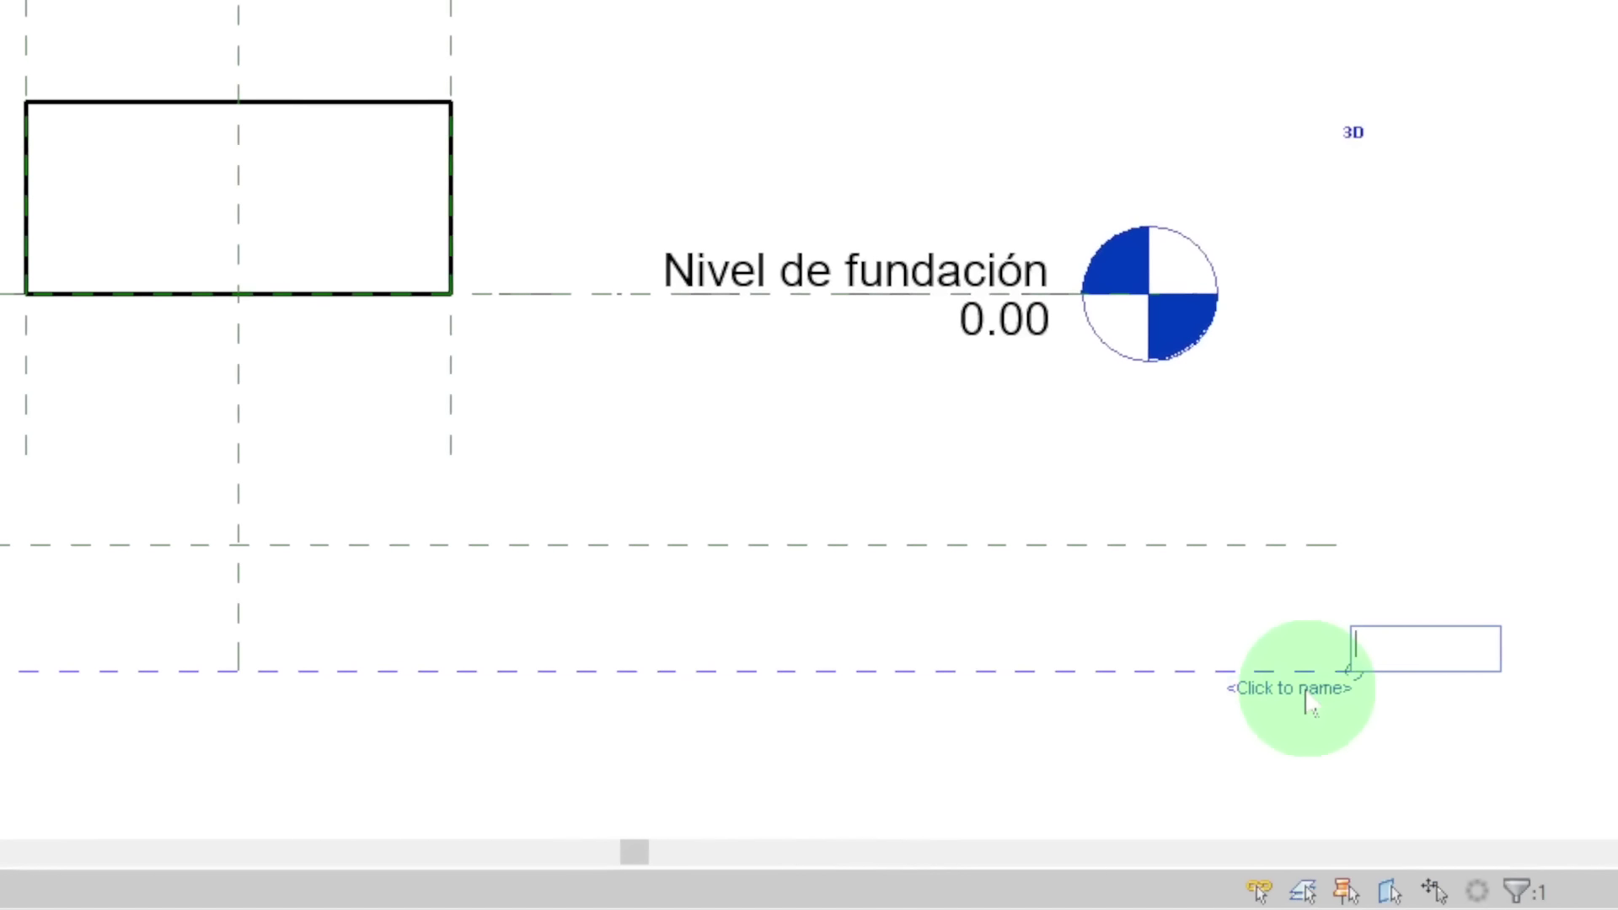
pyautogui.write('Fond')
pyautogui.press('Return')
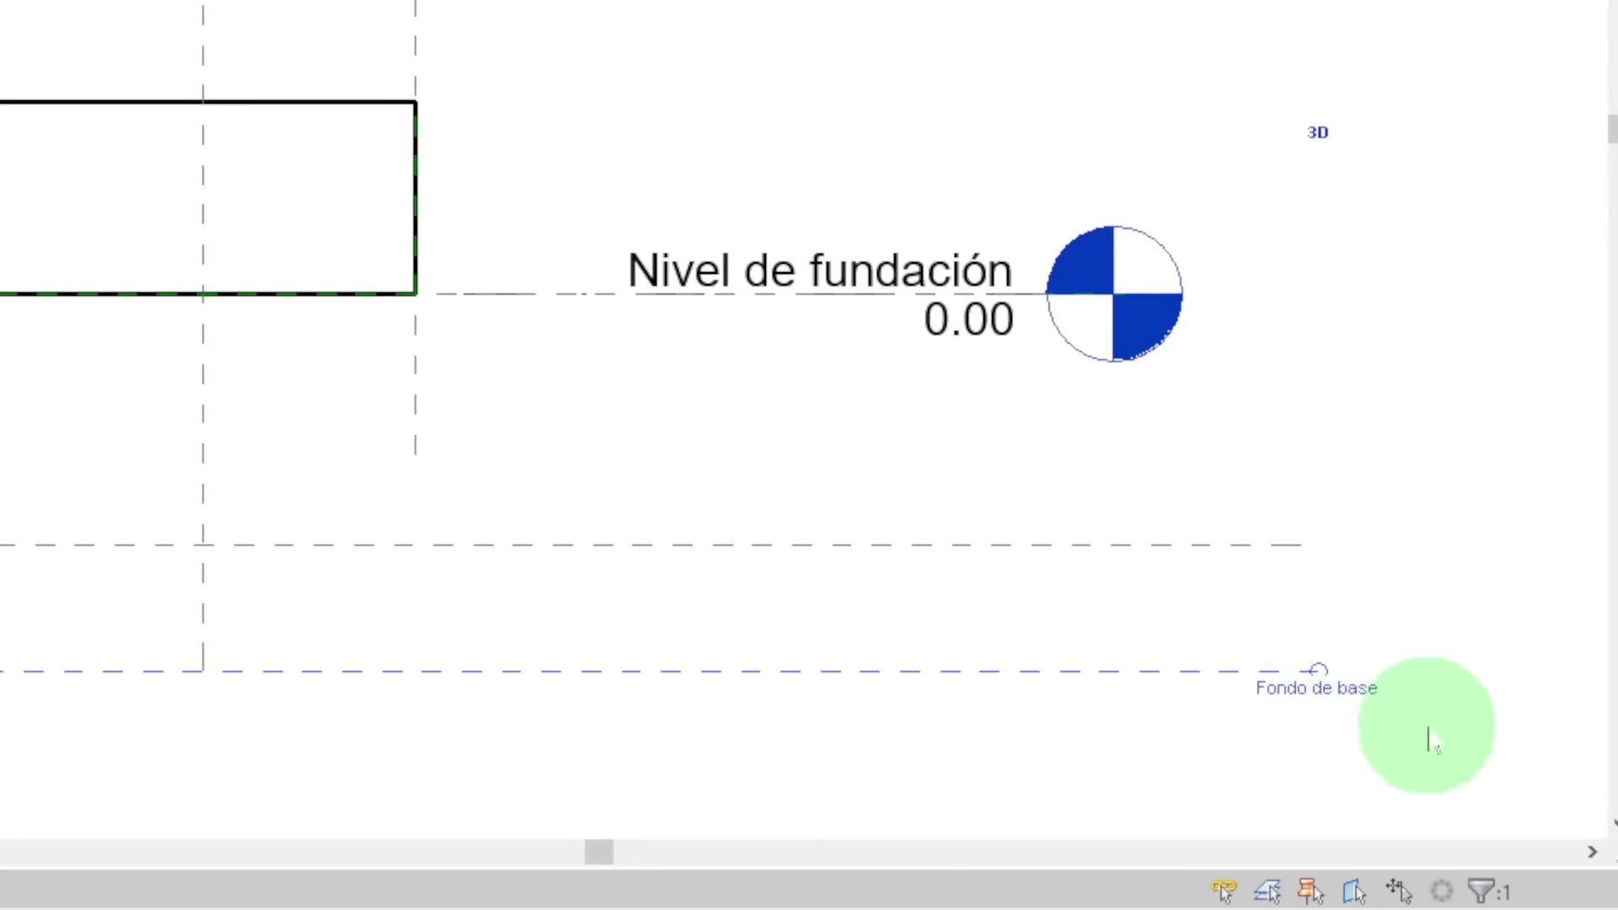
pyautogui.click(1253, 550)
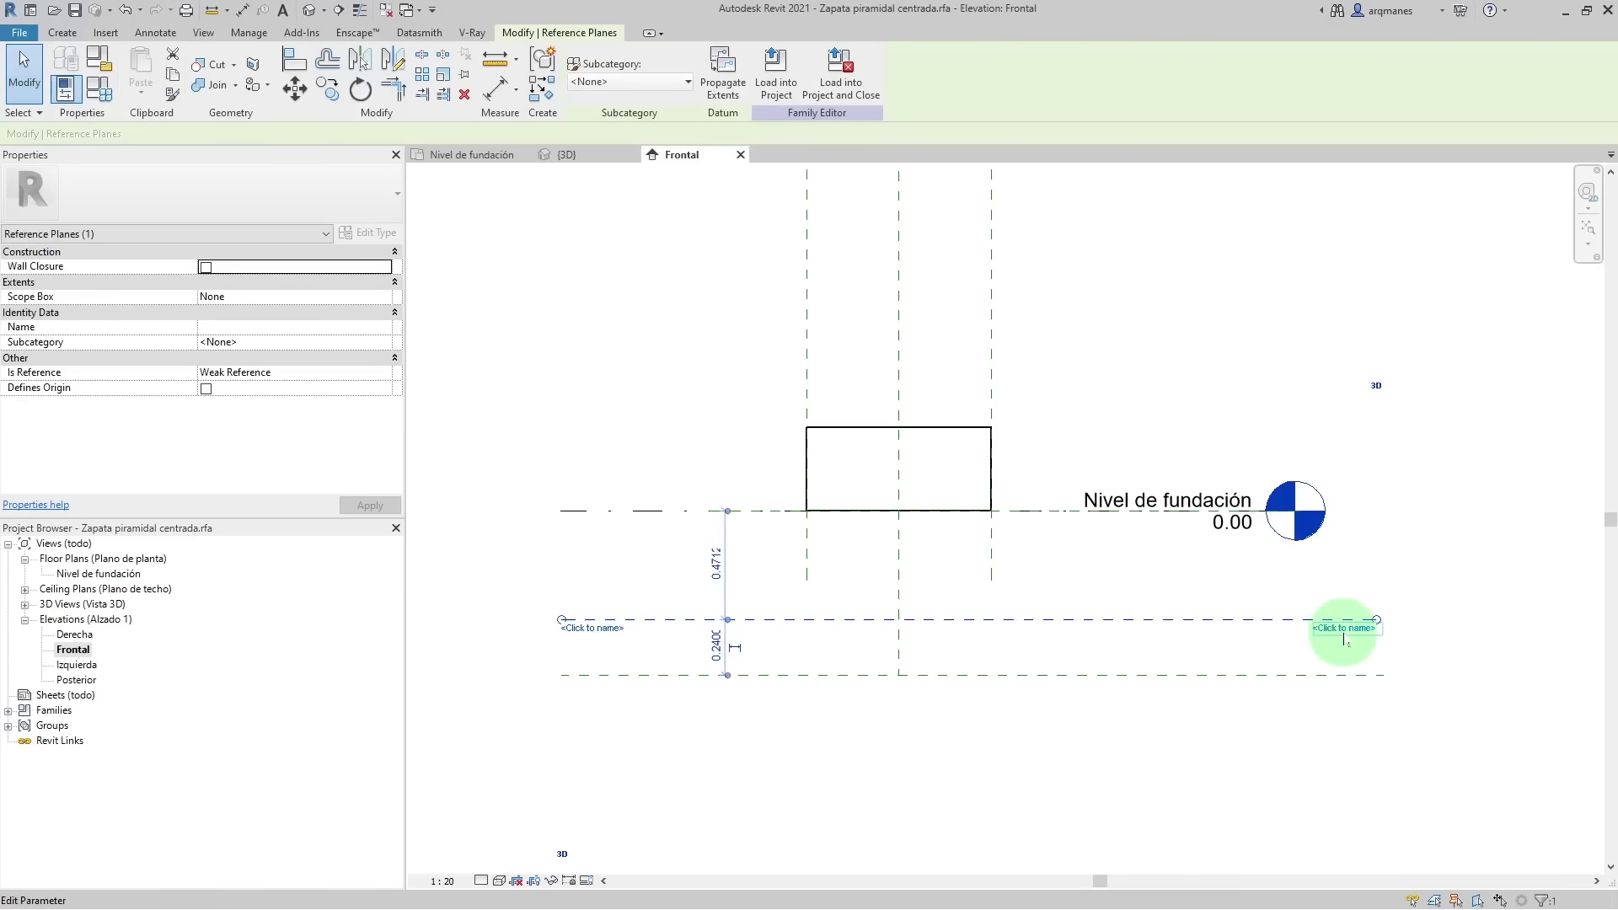
pyautogui.click(1356, 638)
pyautogui.write('Al')
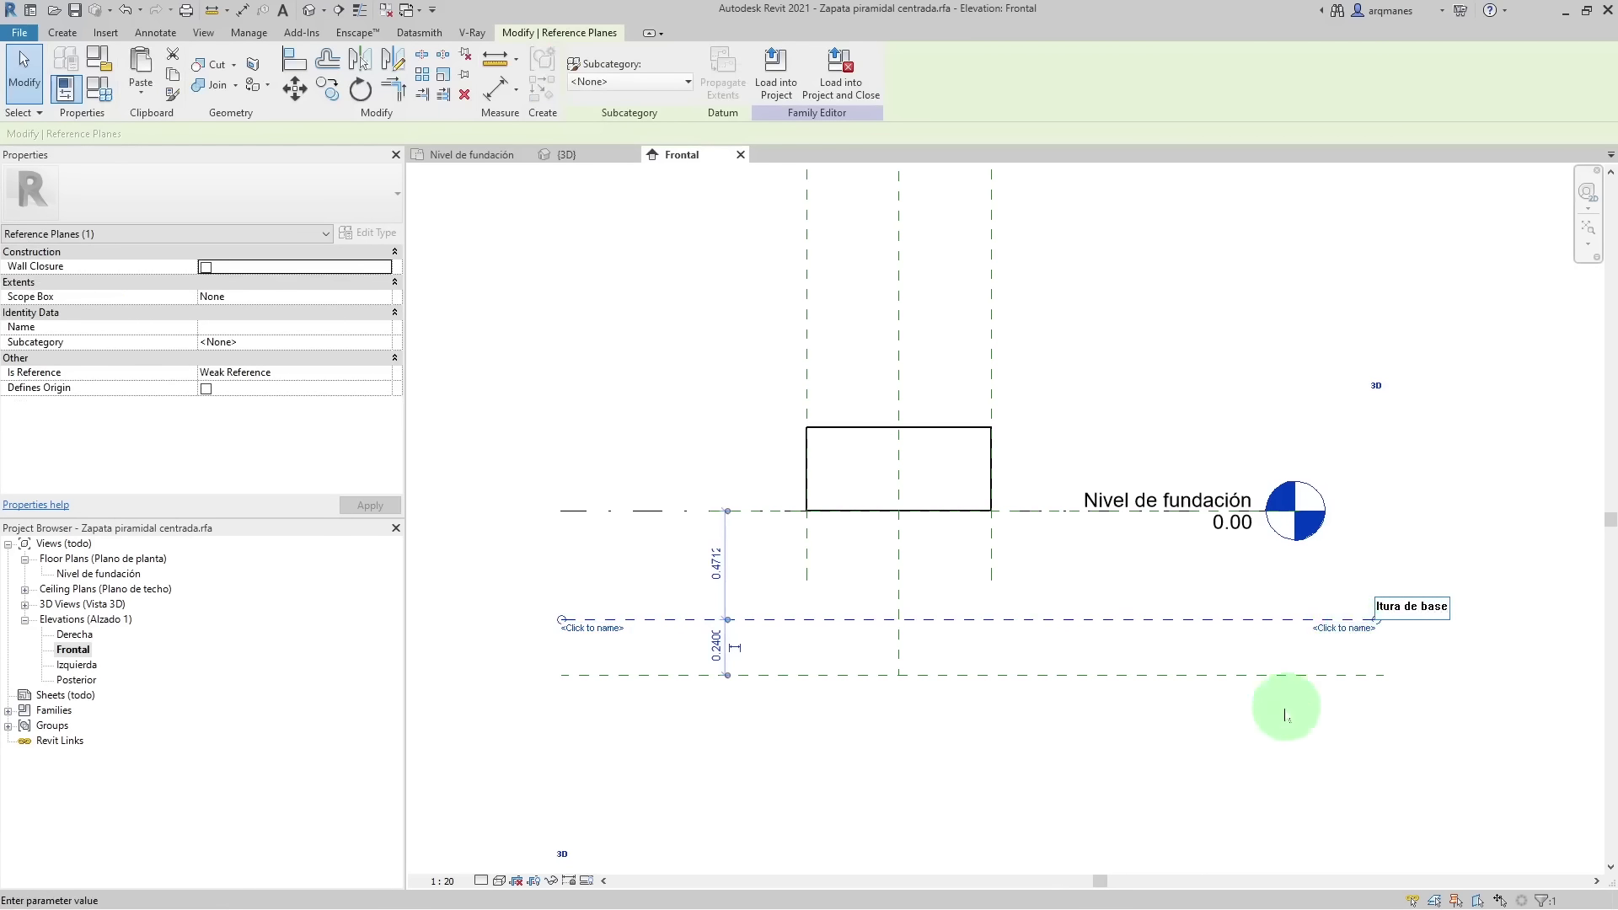
pyautogui.press('Return')
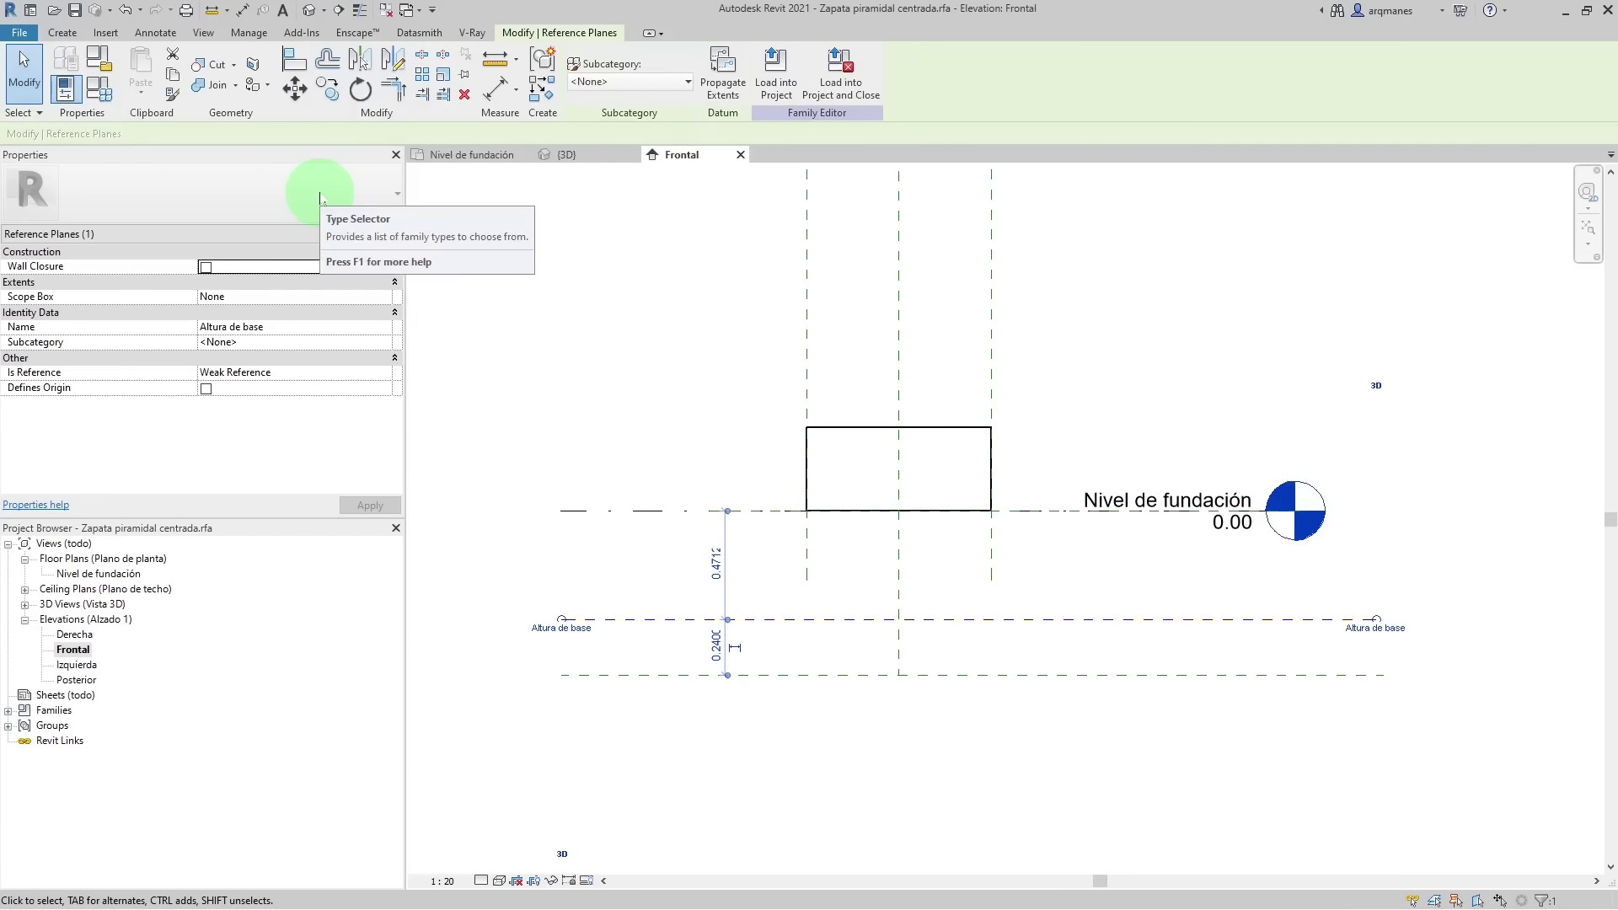
# - Align the slab's bottom edge to Fondo de base and lock it
pyautogui.press('a')
pyautogui.press('l')
pyautogui.click(947, 675)
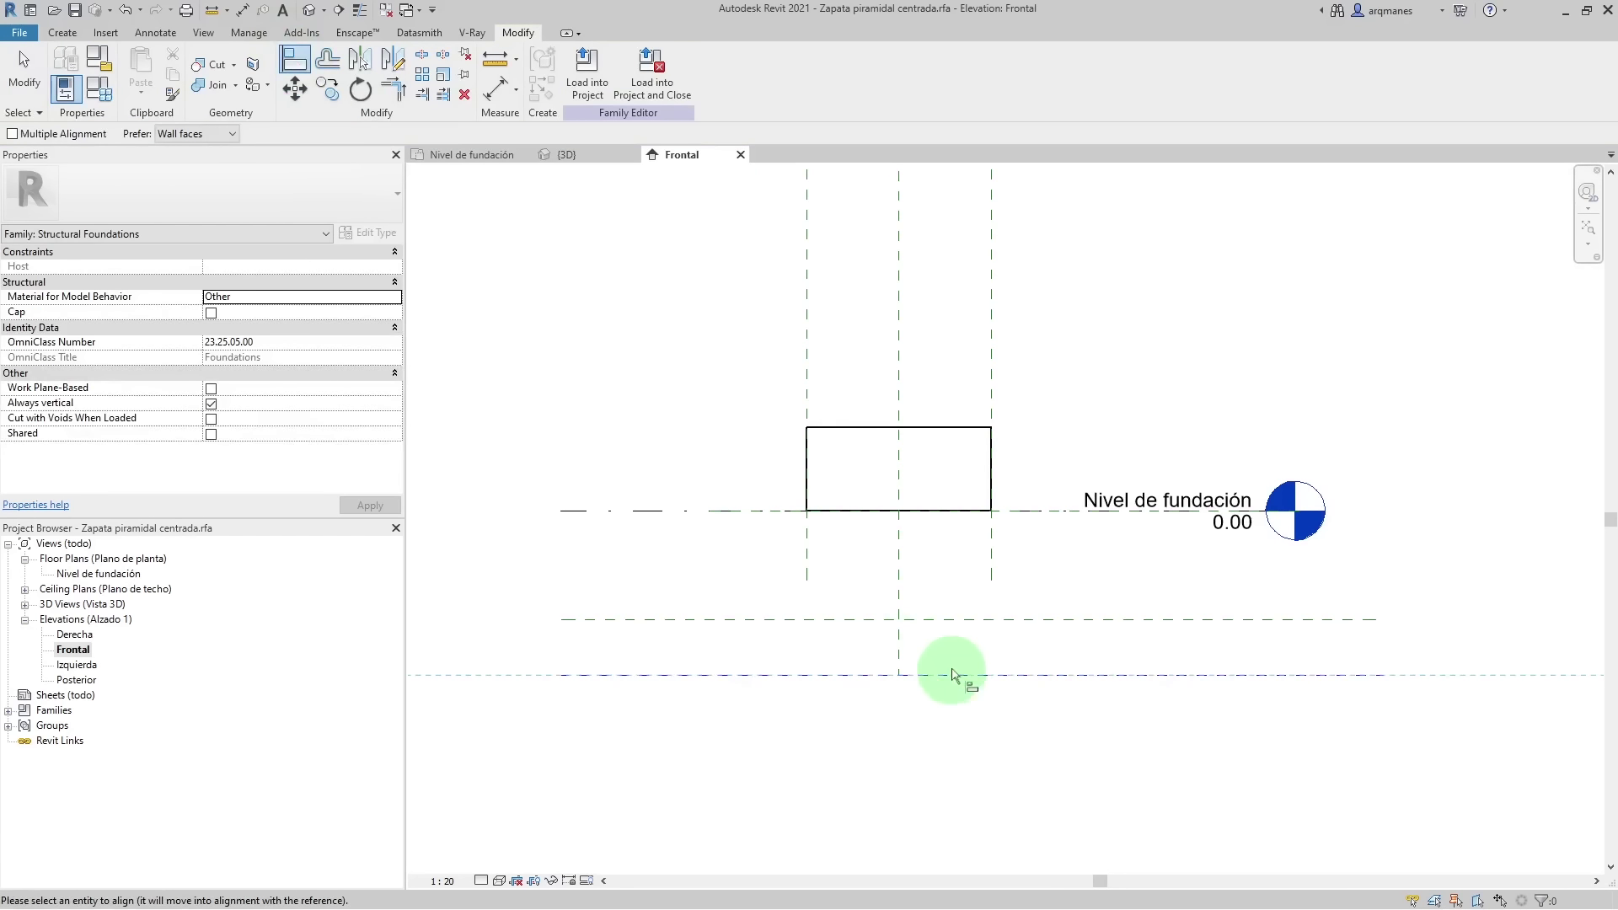
pyautogui.click(942, 512)
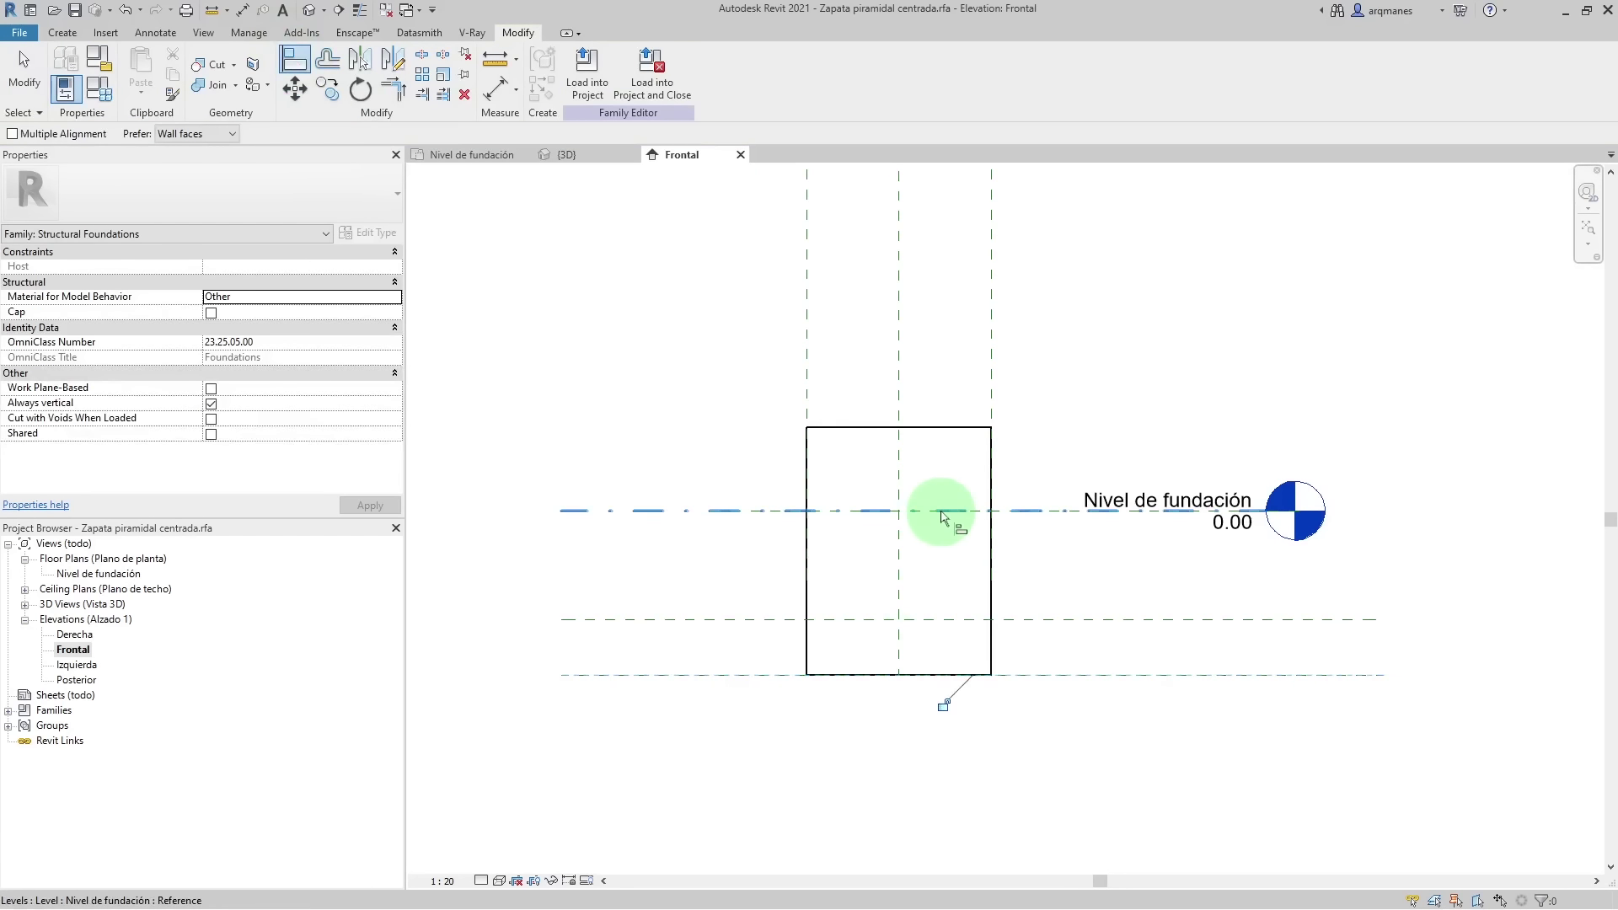
pyautogui.click(948, 705)
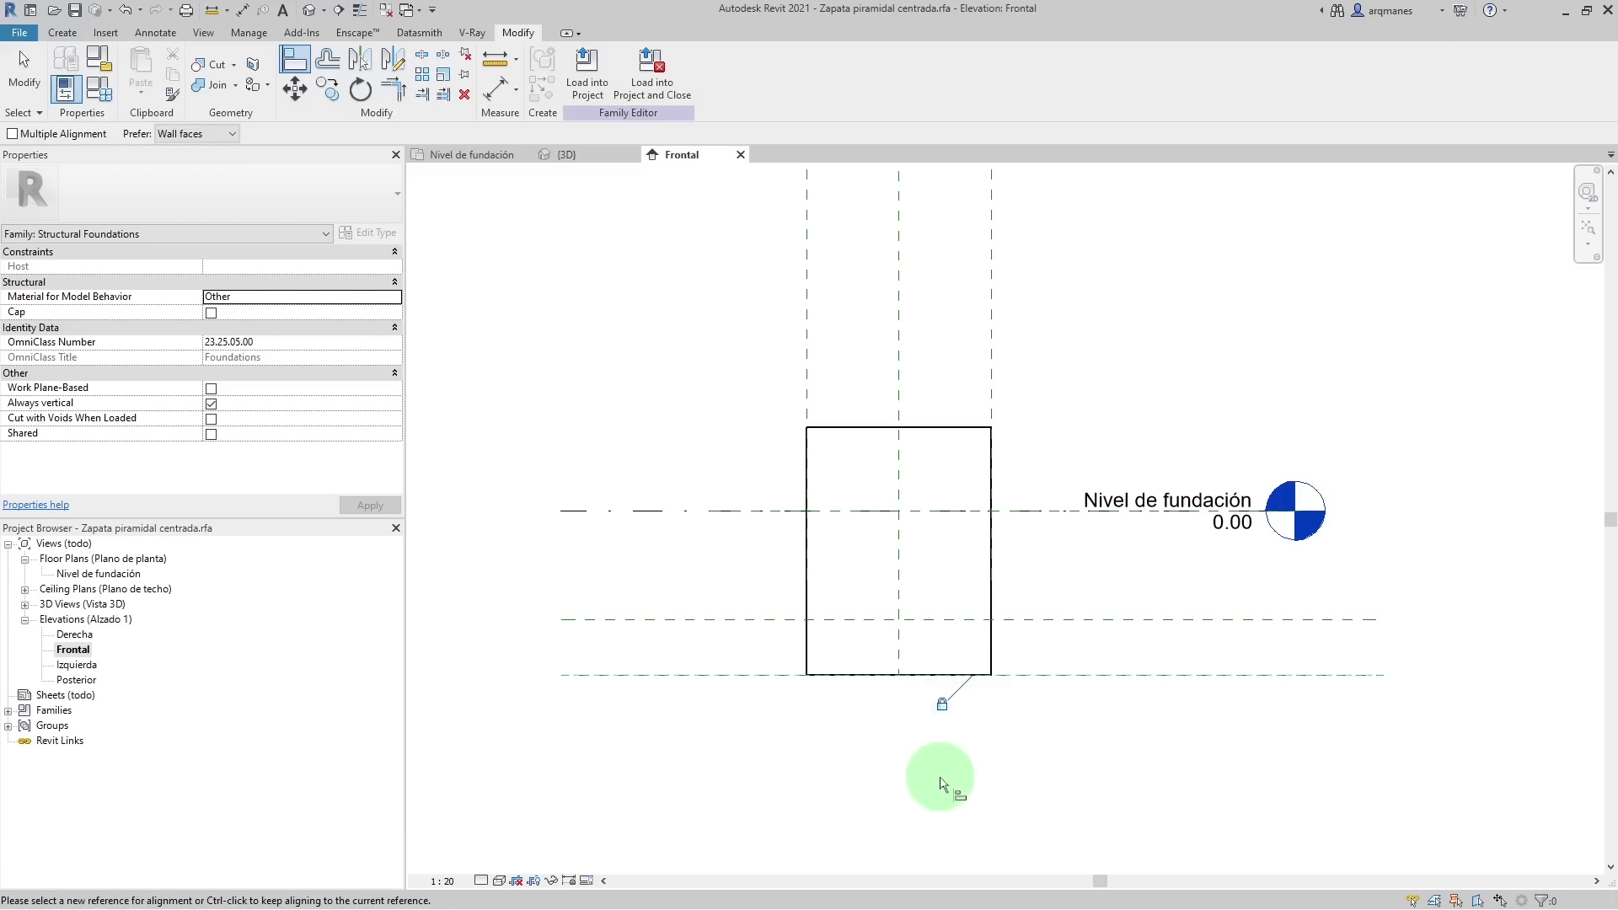
# - Align the slab's top edge to Altura de base and lock it
pyautogui.click(1050, 622)
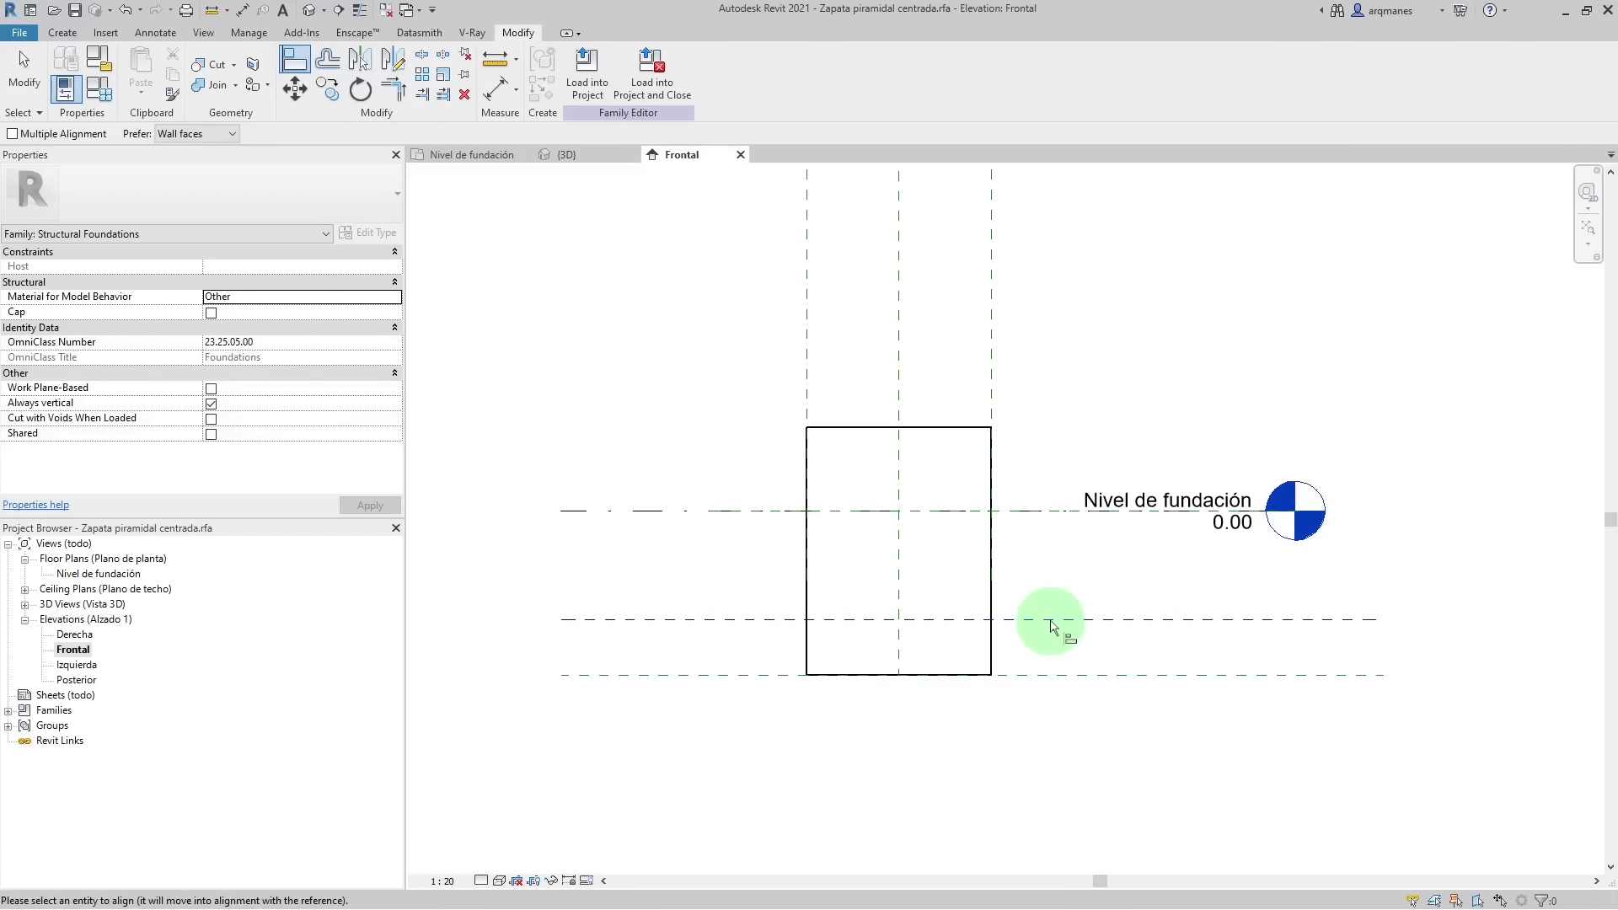
pyautogui.click(940, 428)
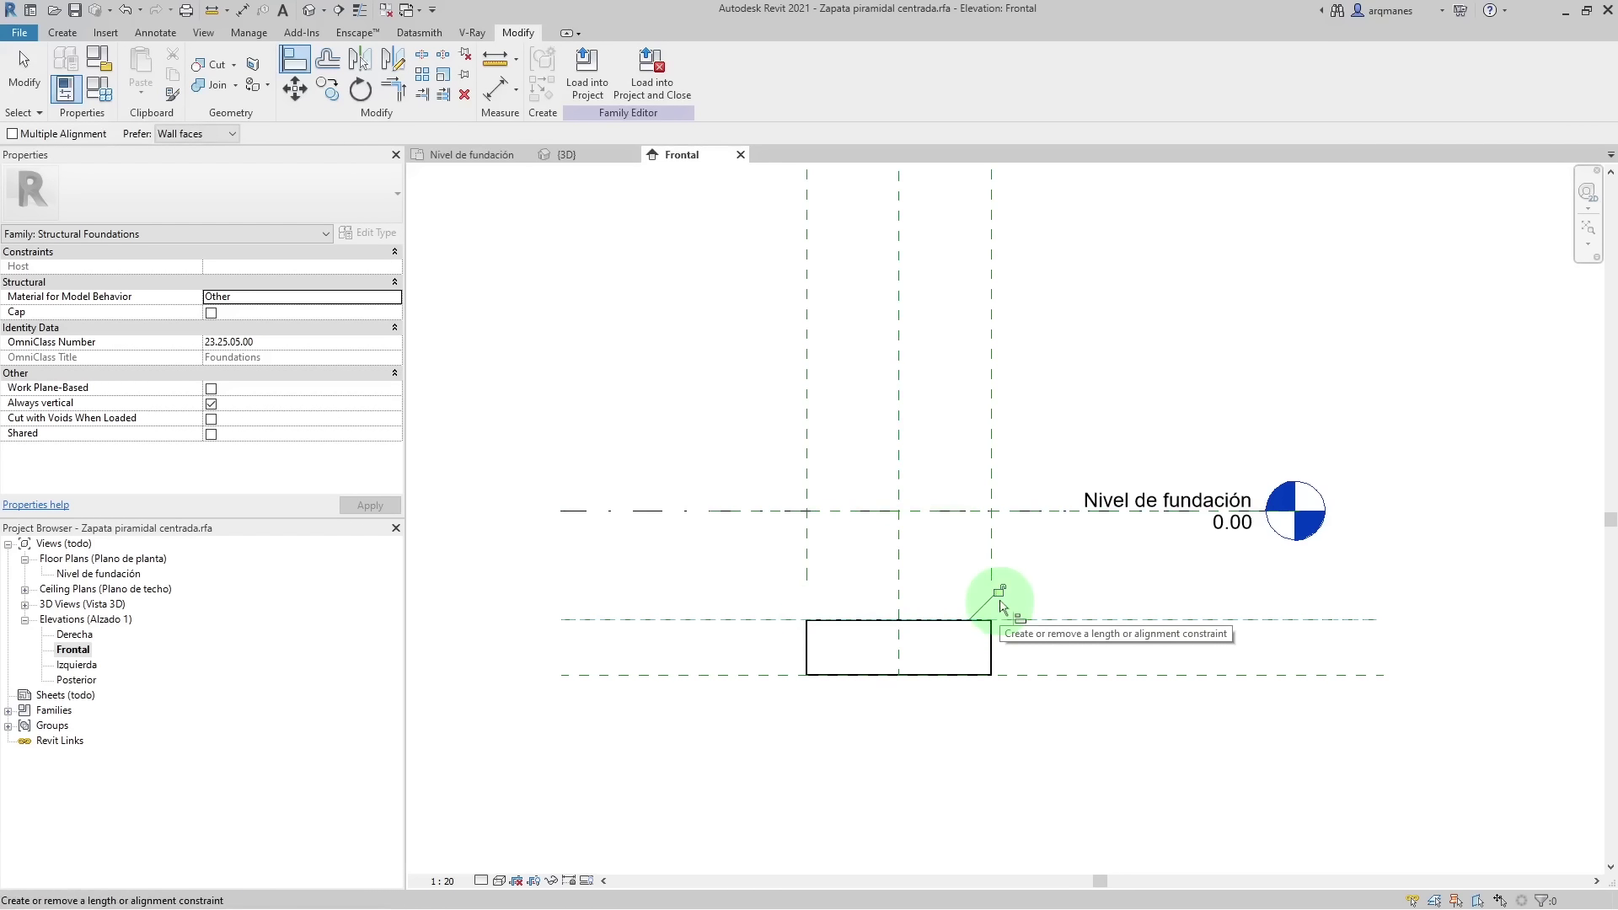
pyautogui.click(1001, 595)
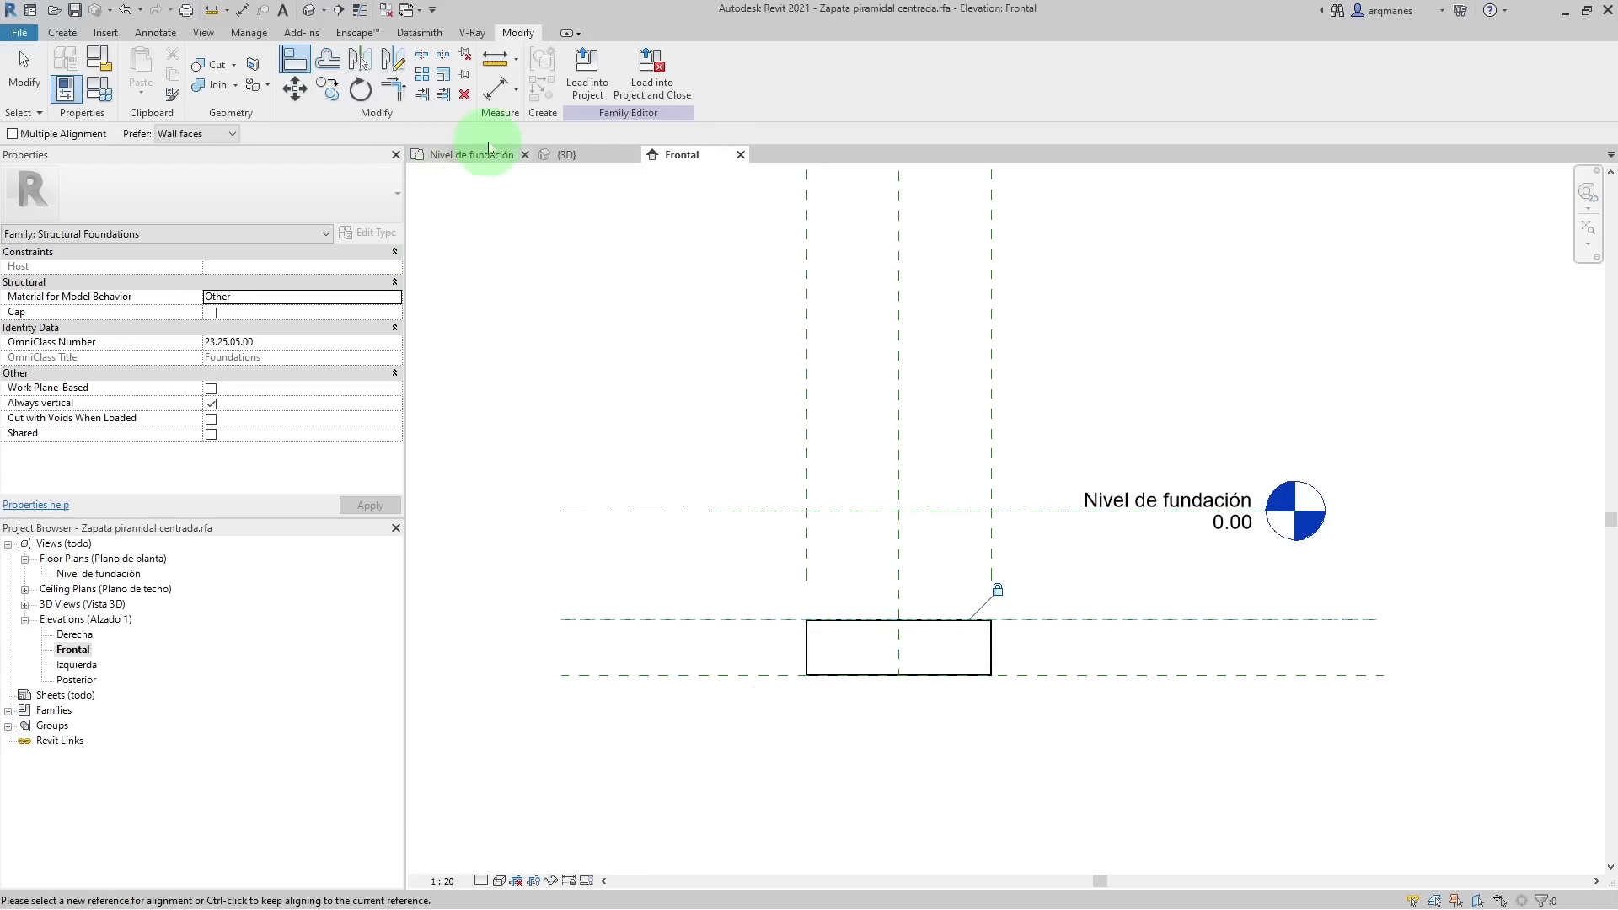
pyautogui.click(497, 88)
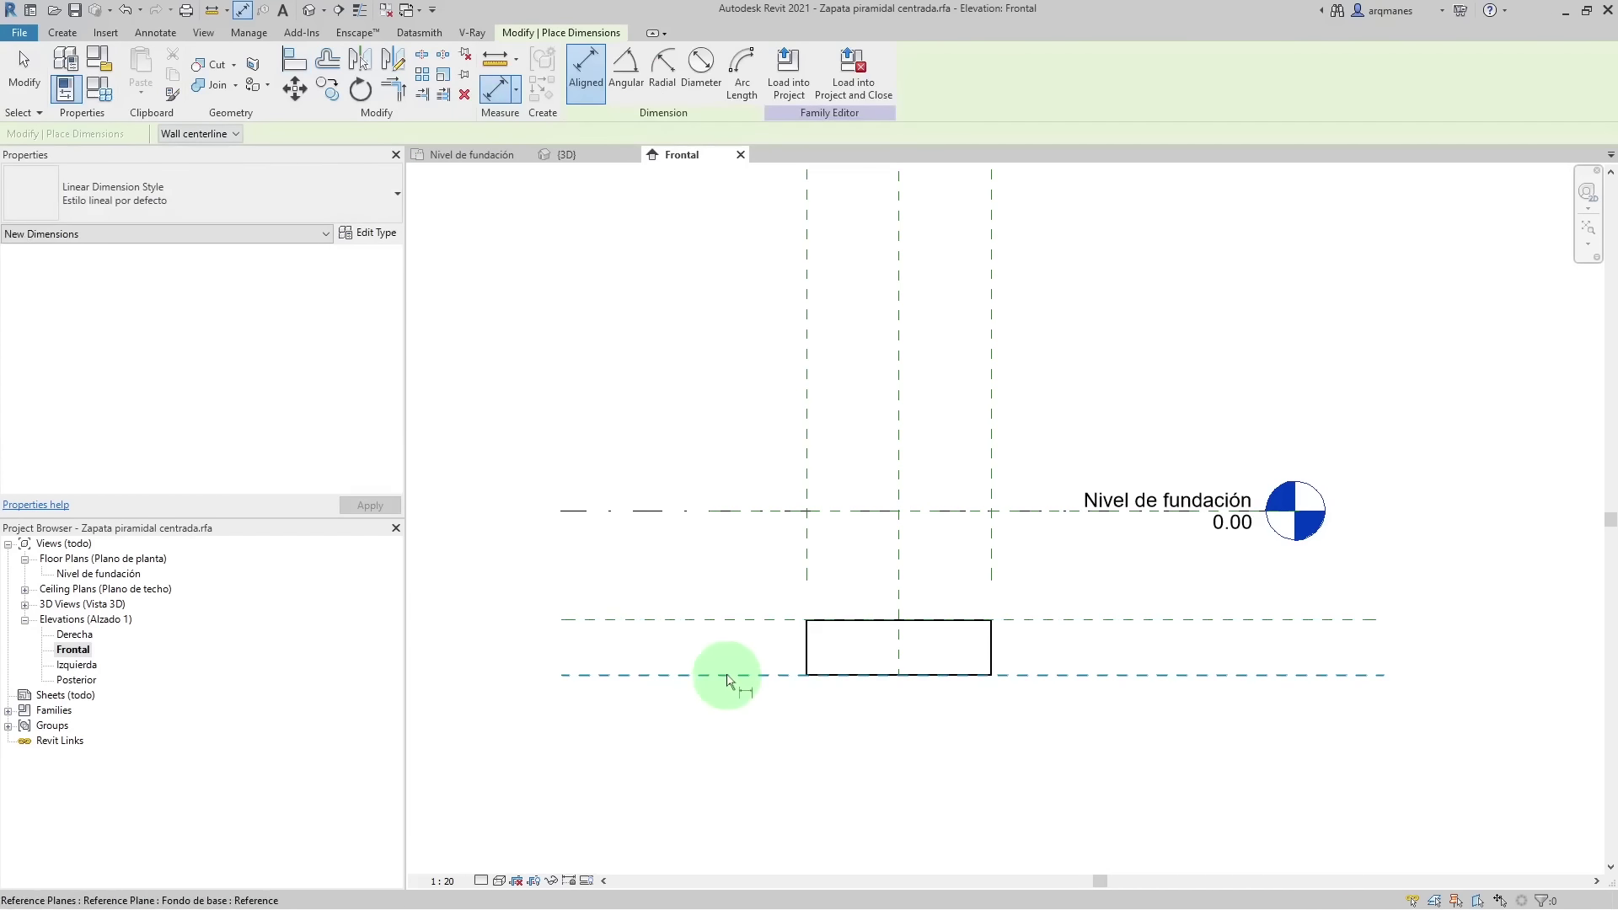
# - Place a 0.24 dimension between Fondo de base and Altura de base and select it
pyautogui.click(727, 675)
pyautogui.click(718, 620)
pyautogui.click(718, 646)
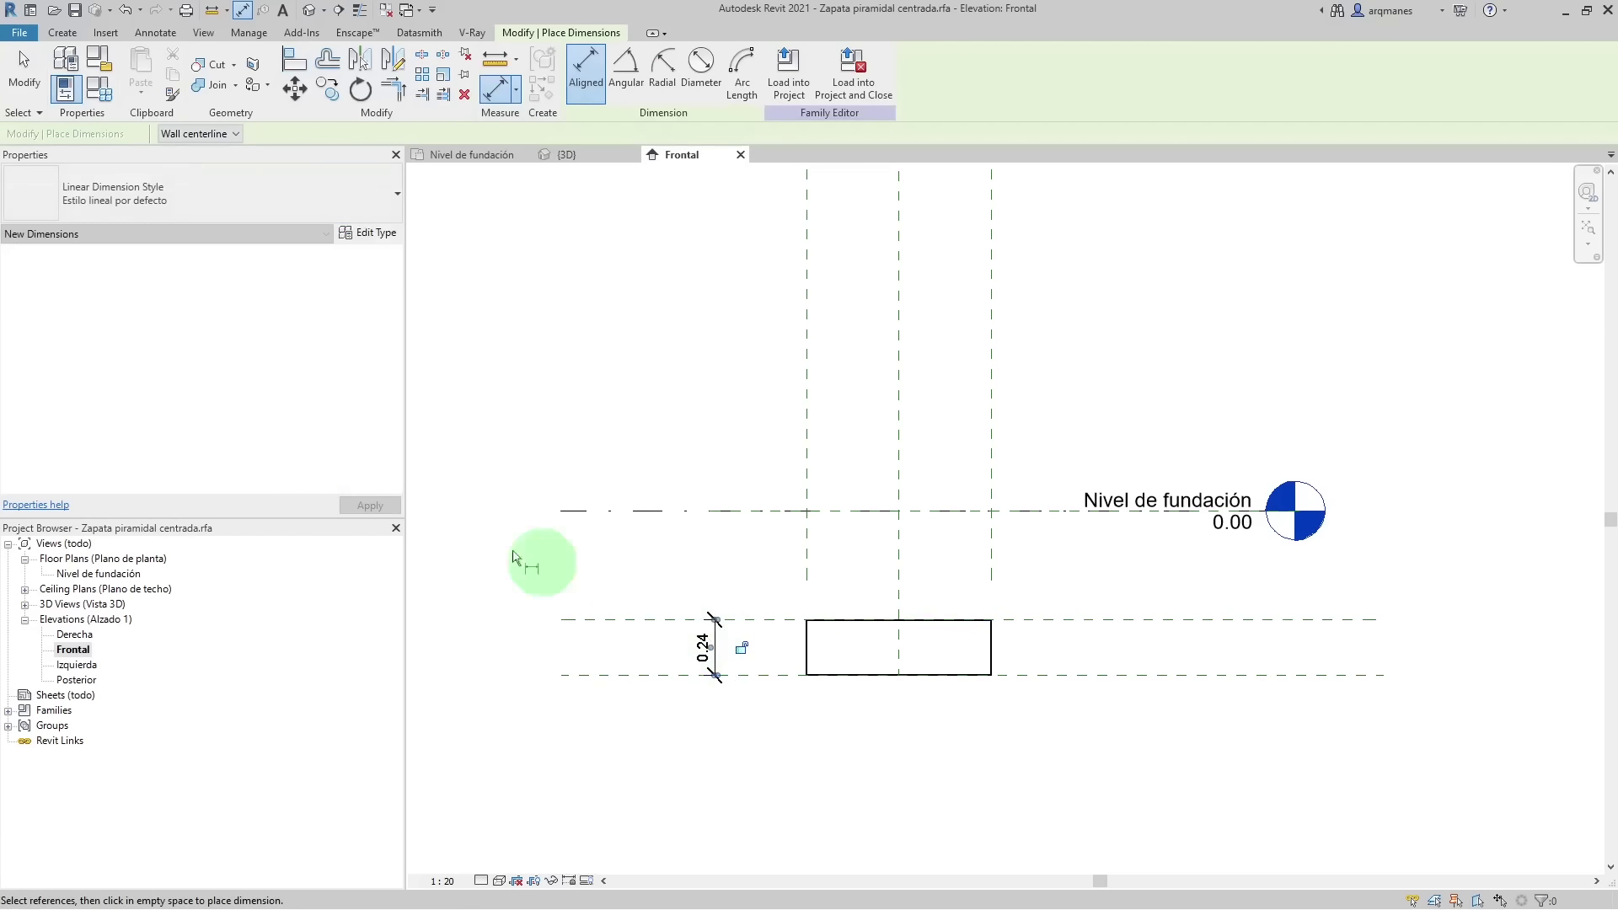
pyautogui.click(24, 71)
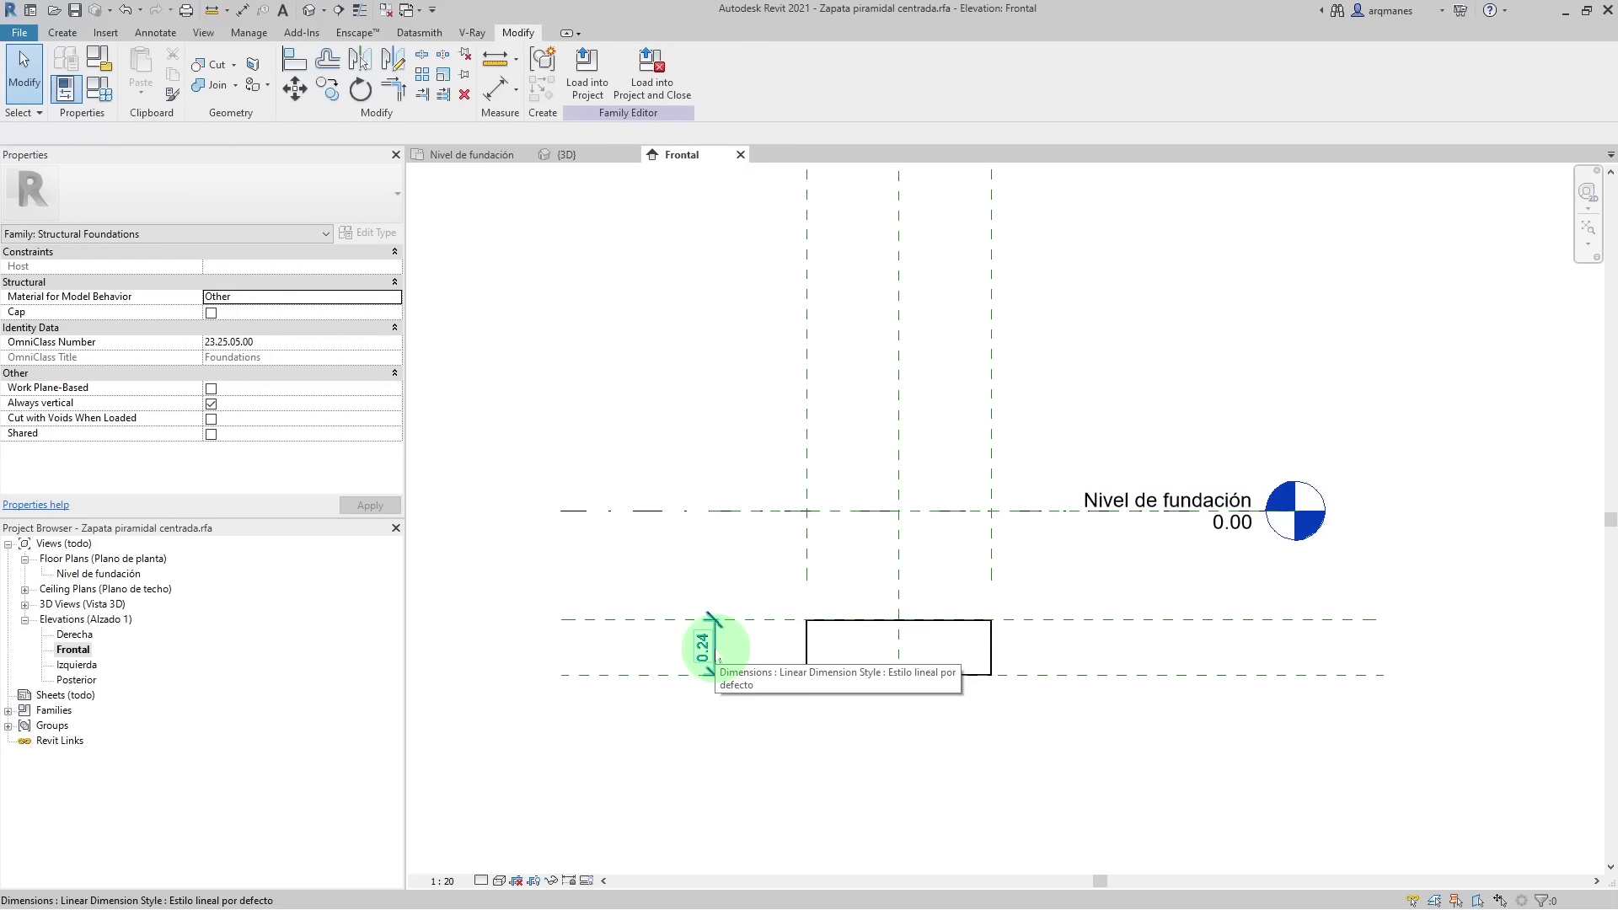
pyautogui.click(715, 650)
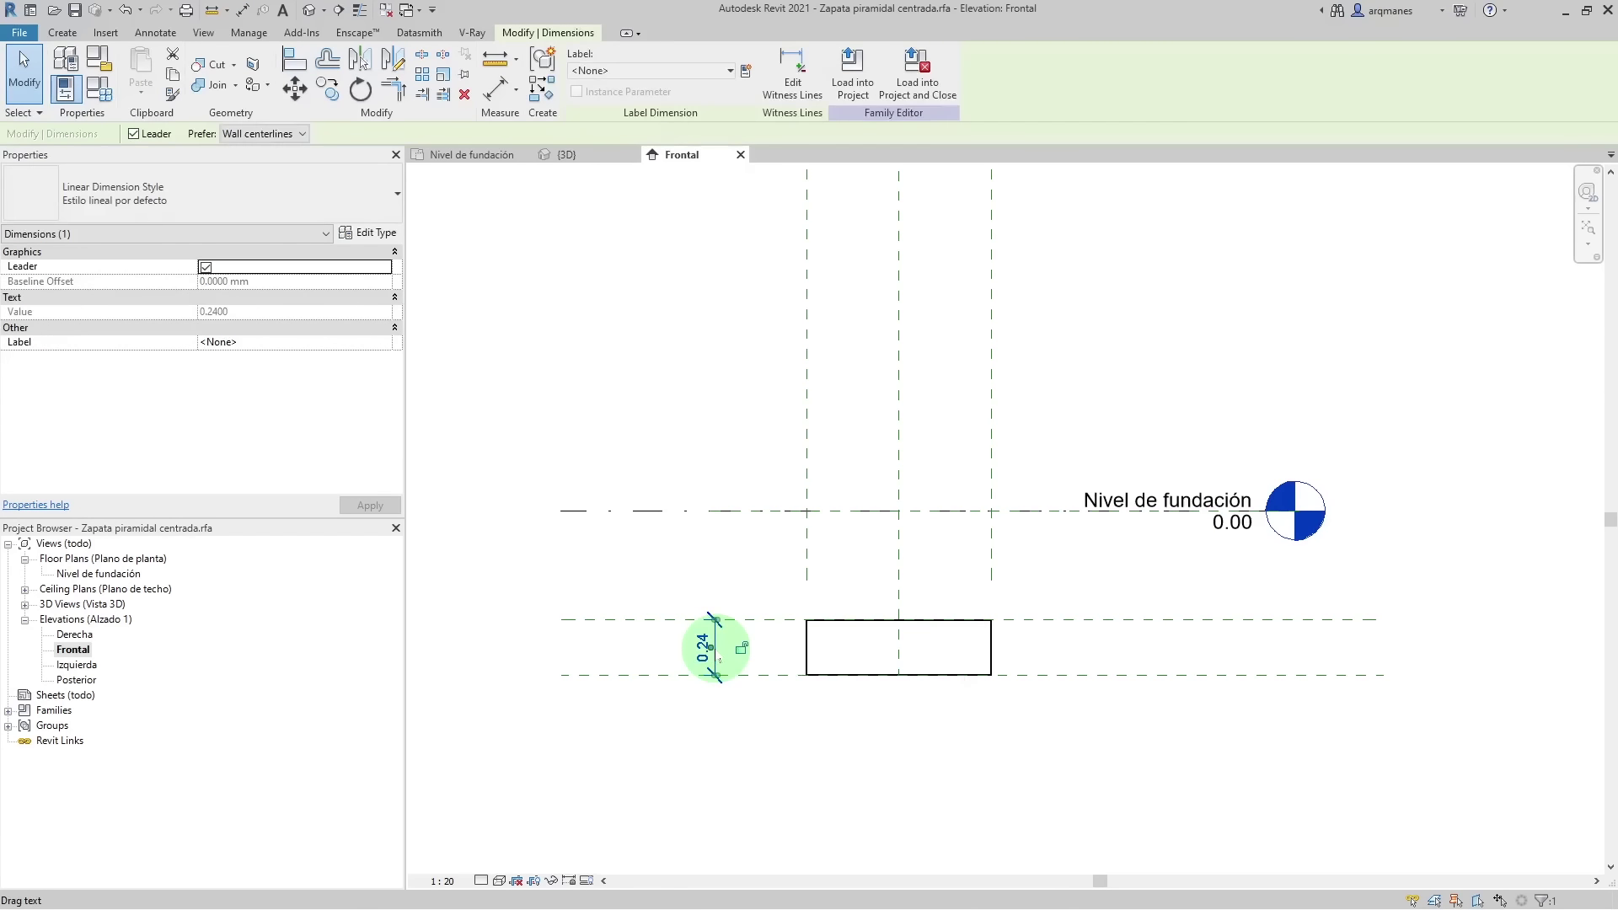
# - Label the dimension with a new type parameter named Espesor Base
pyautogui.click(708, 77)
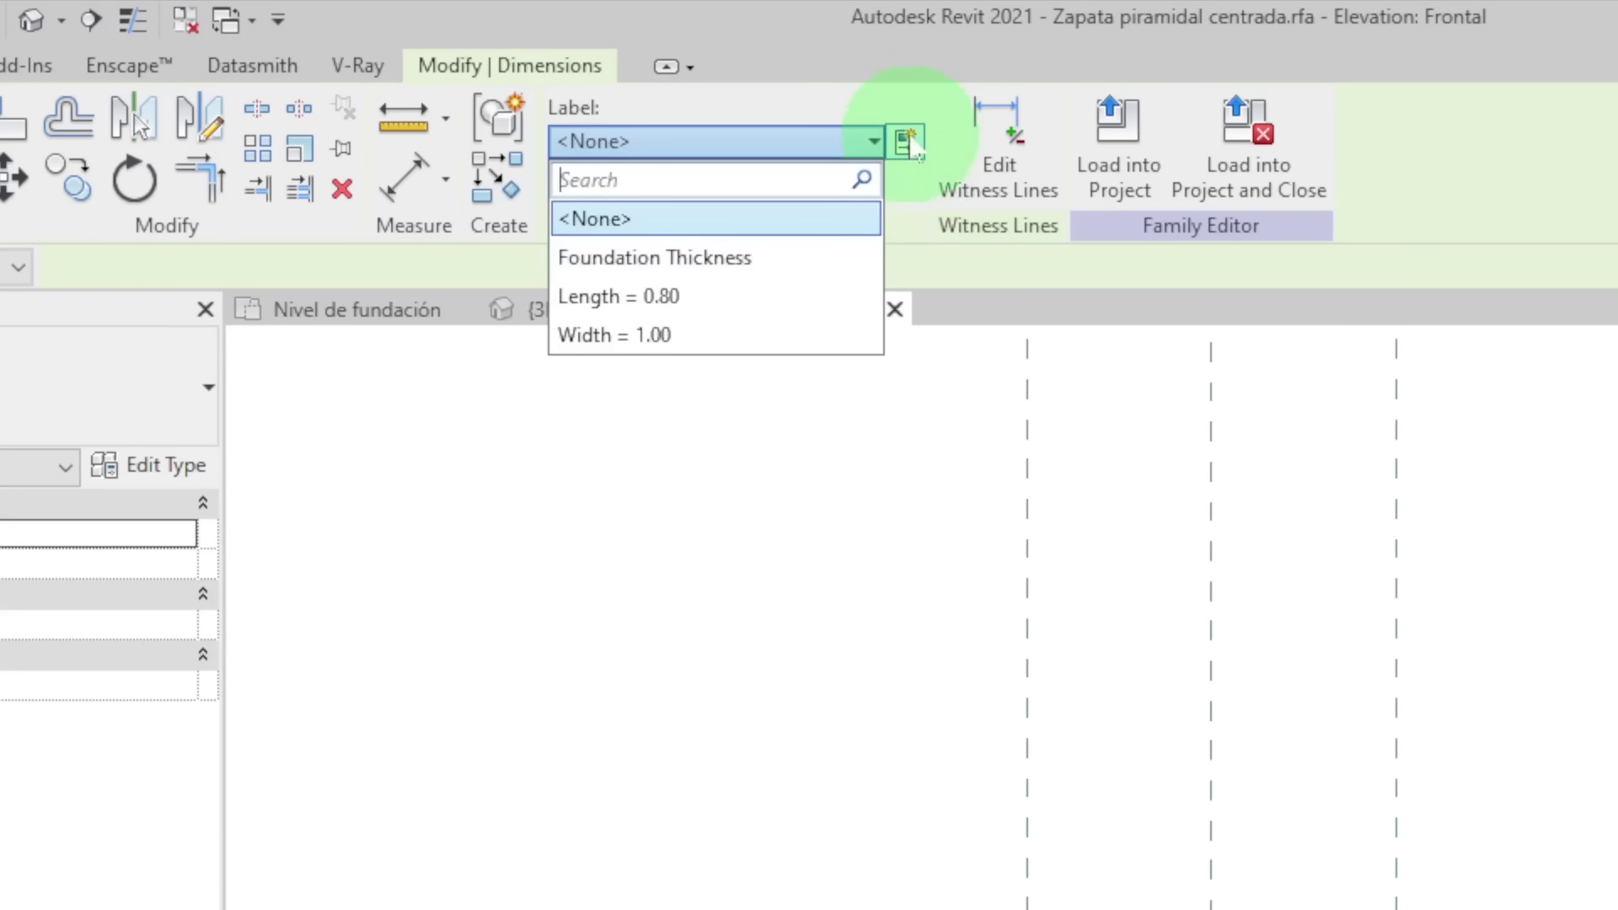
pyautogui.click(906, 143)
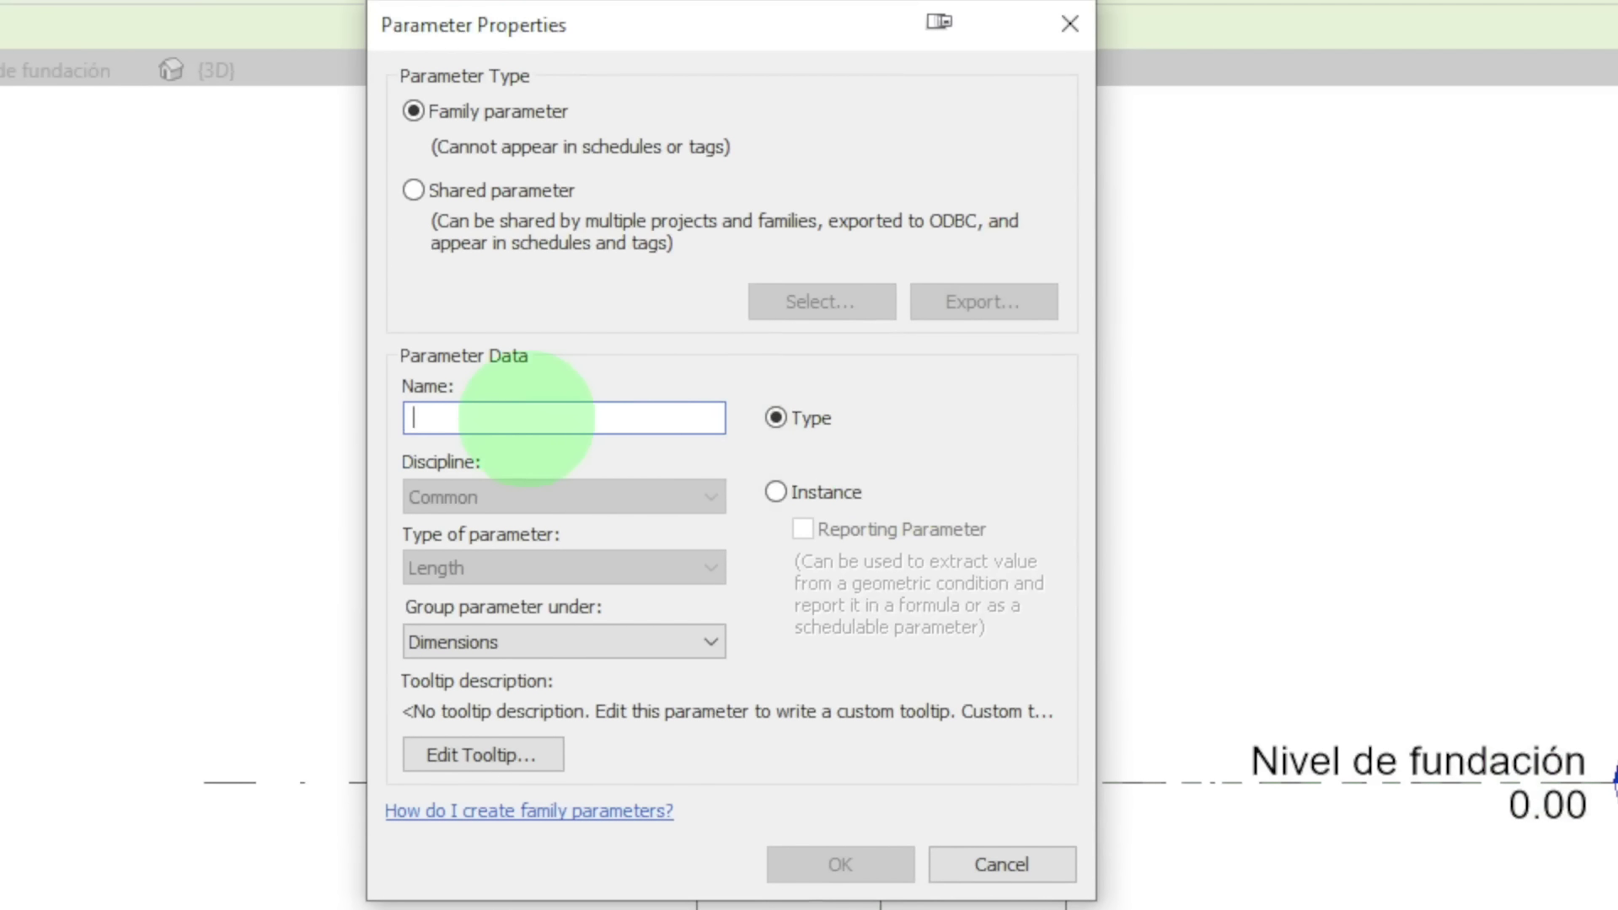
pyautogui.write('h1')
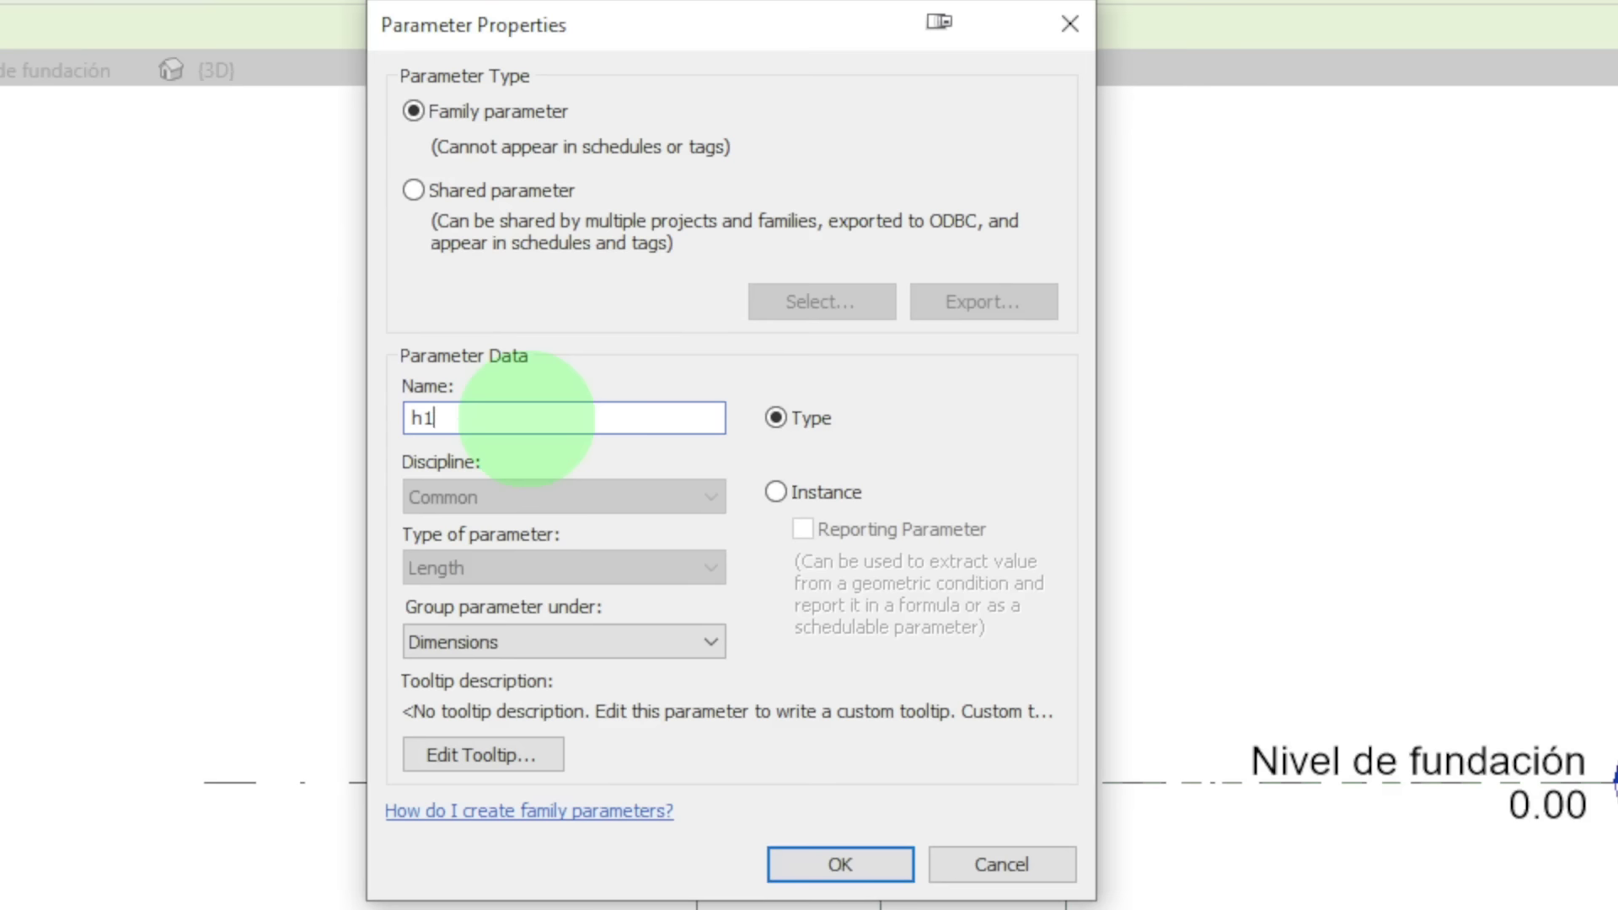
pyautogui.doubleClick(527, 419)
pyautogui.write('Espesor Base')
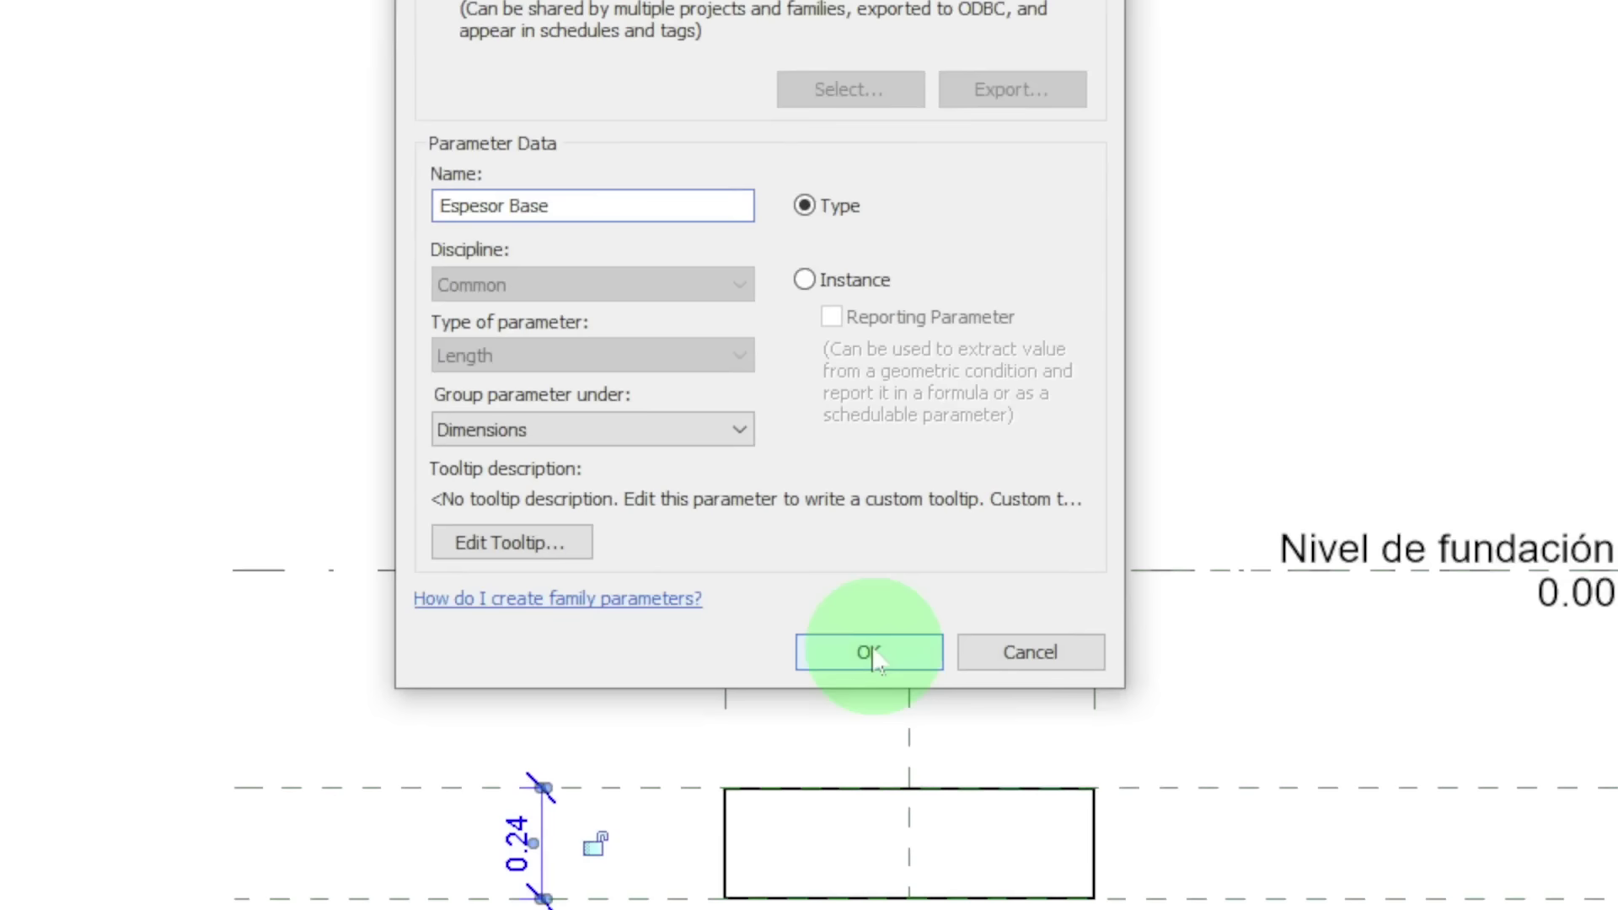
pyautogui.click(869, 864)
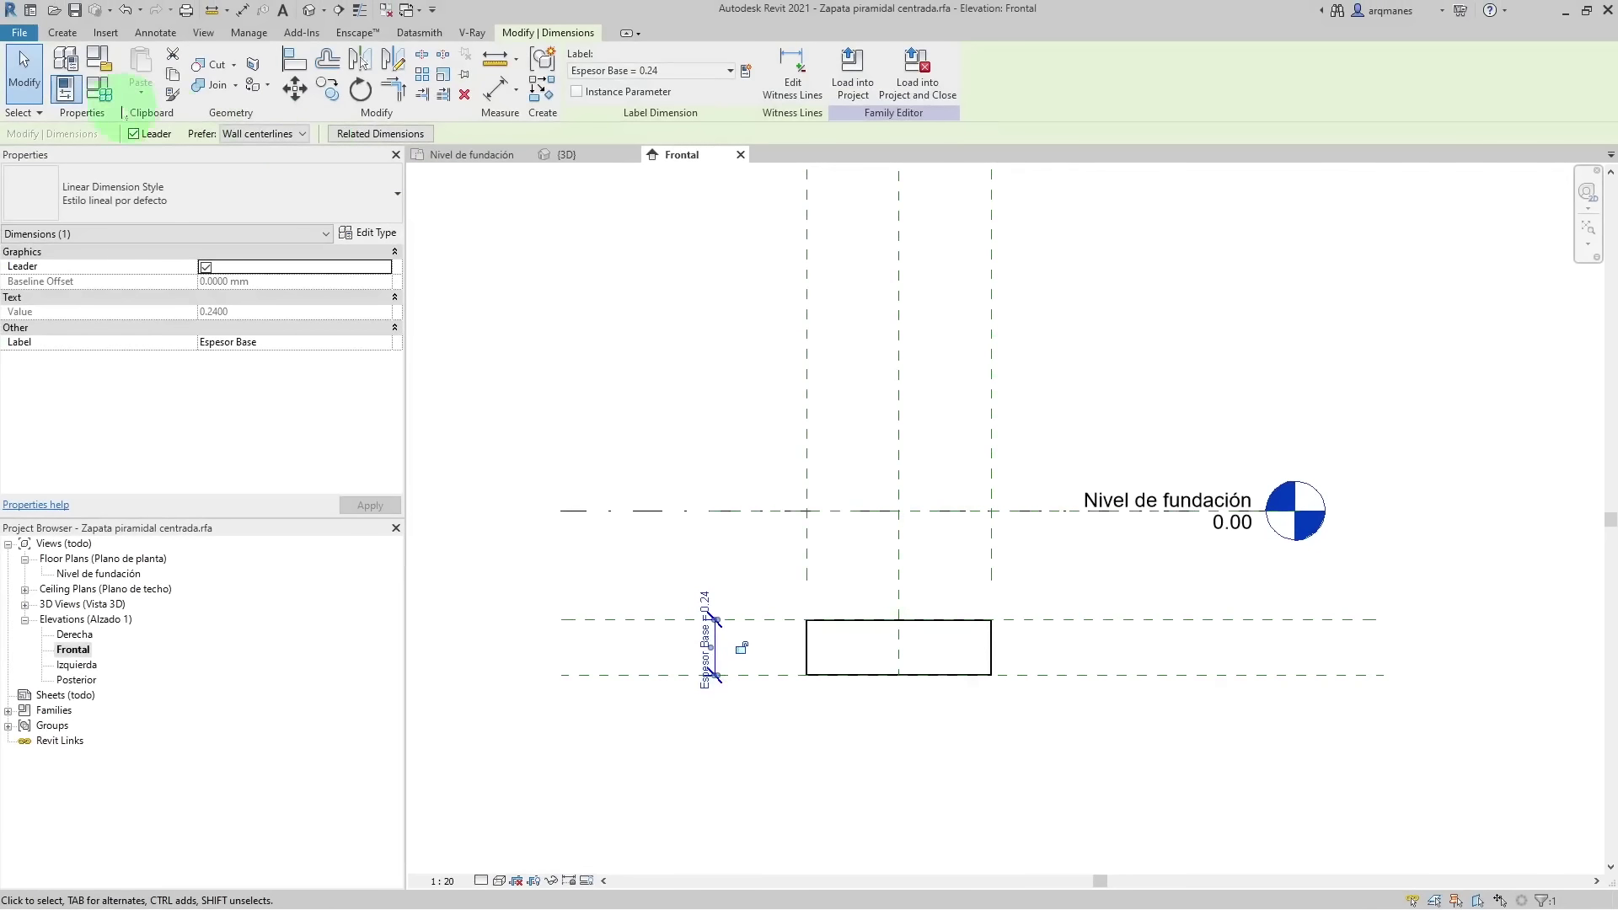
# - Change Espesor Base from 0.2400 to 0.10 in Family Types, then deselect
pyautogui.click(103, 100)
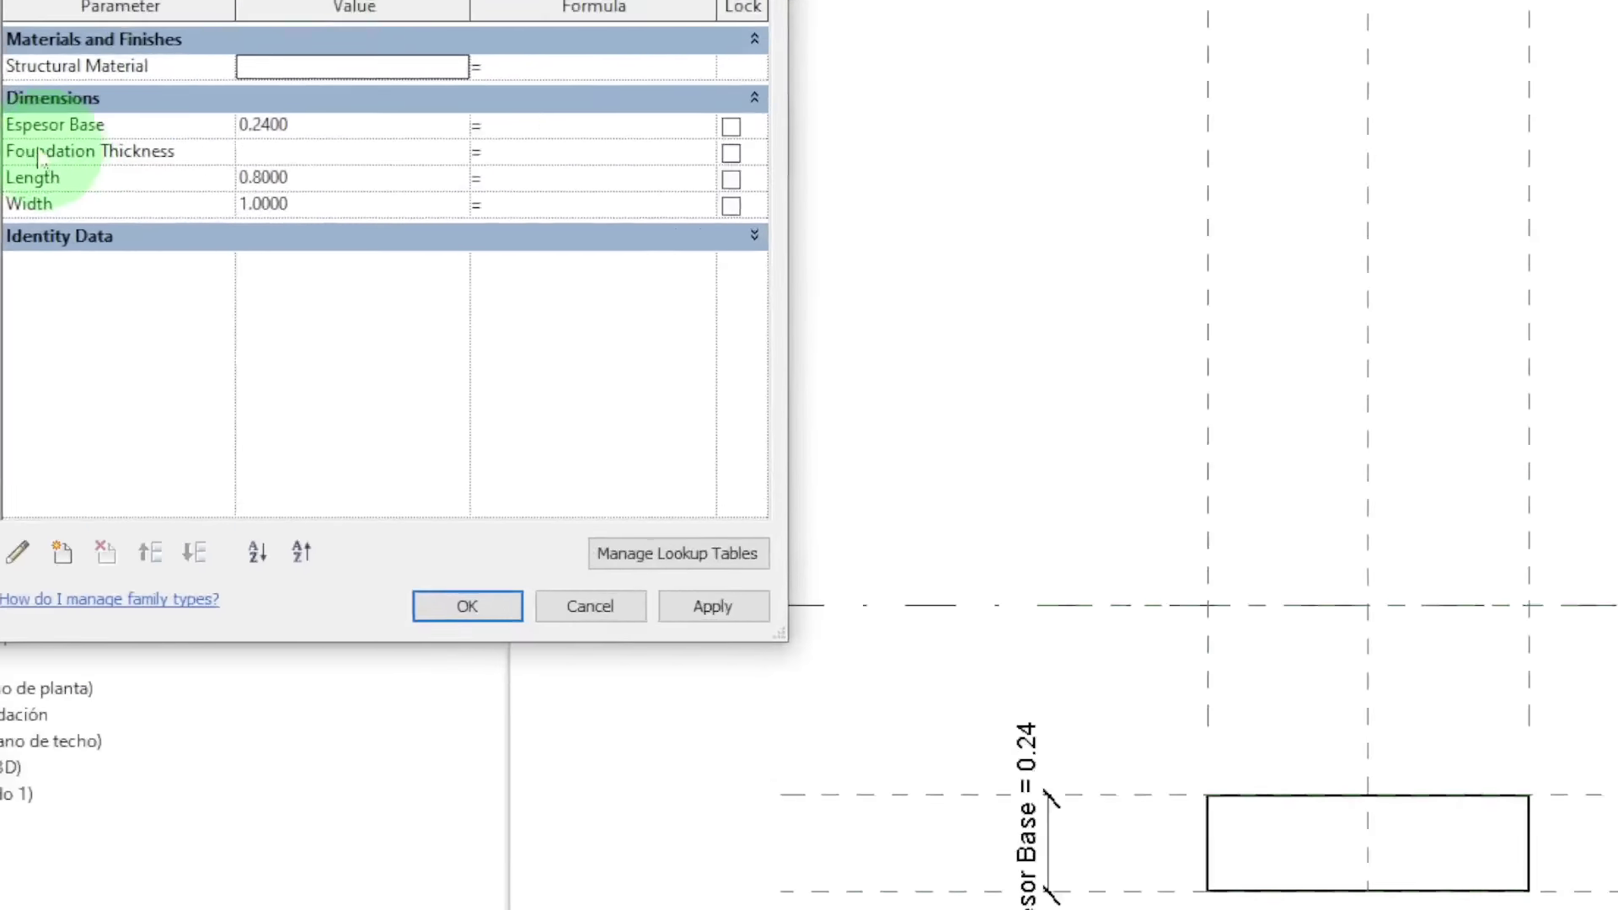
pyautogui.click(572, 270)
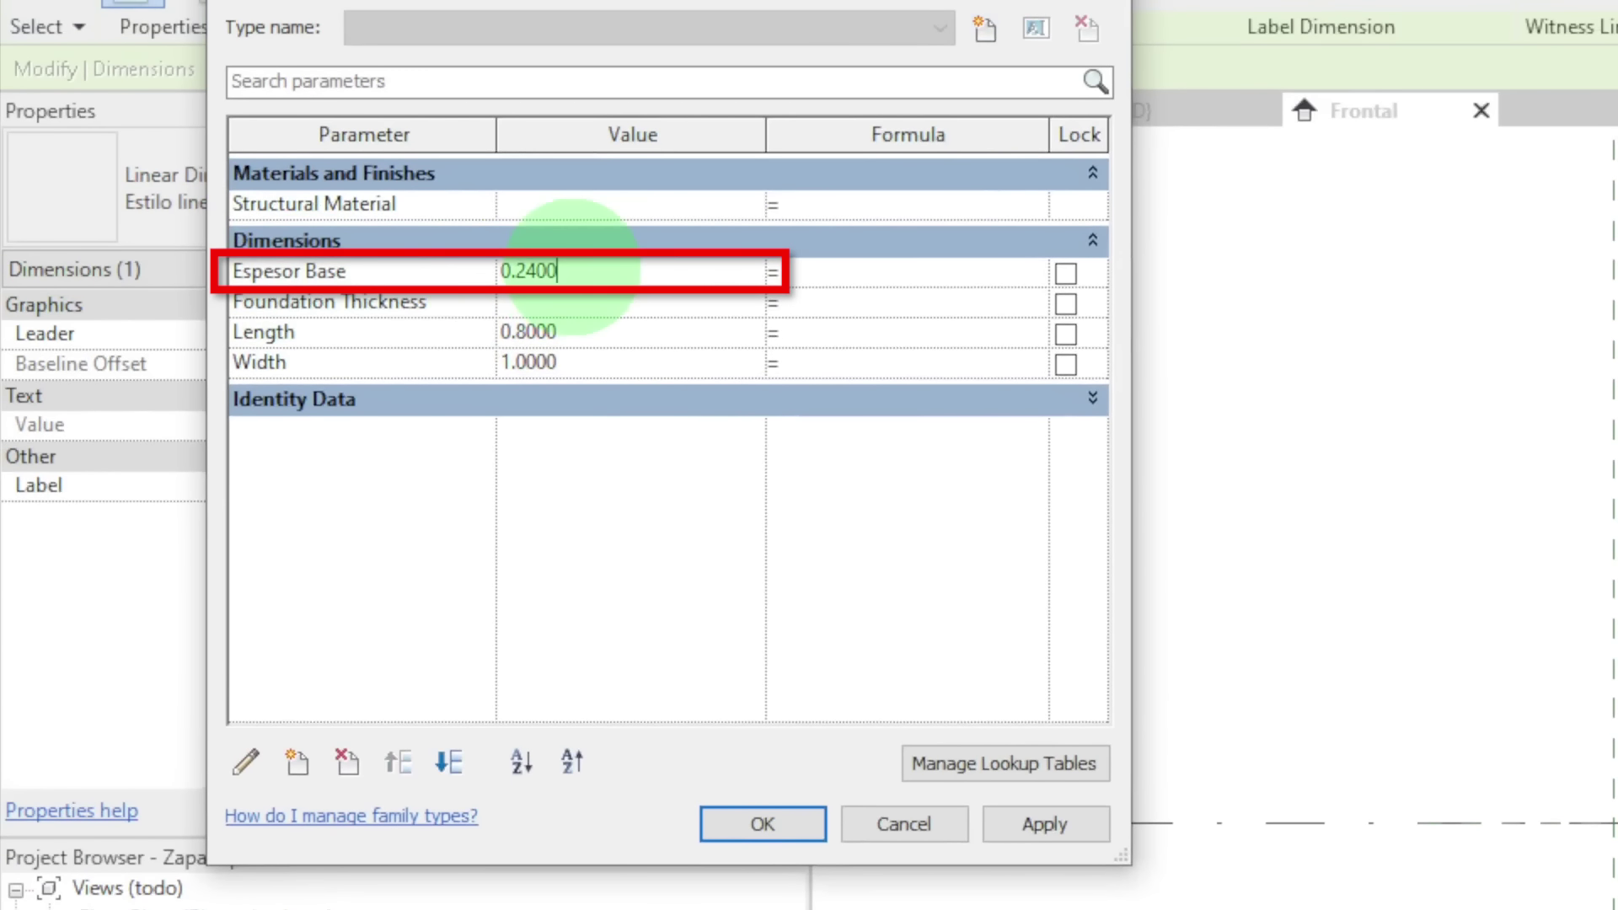
pyautogui.click(349, 271)
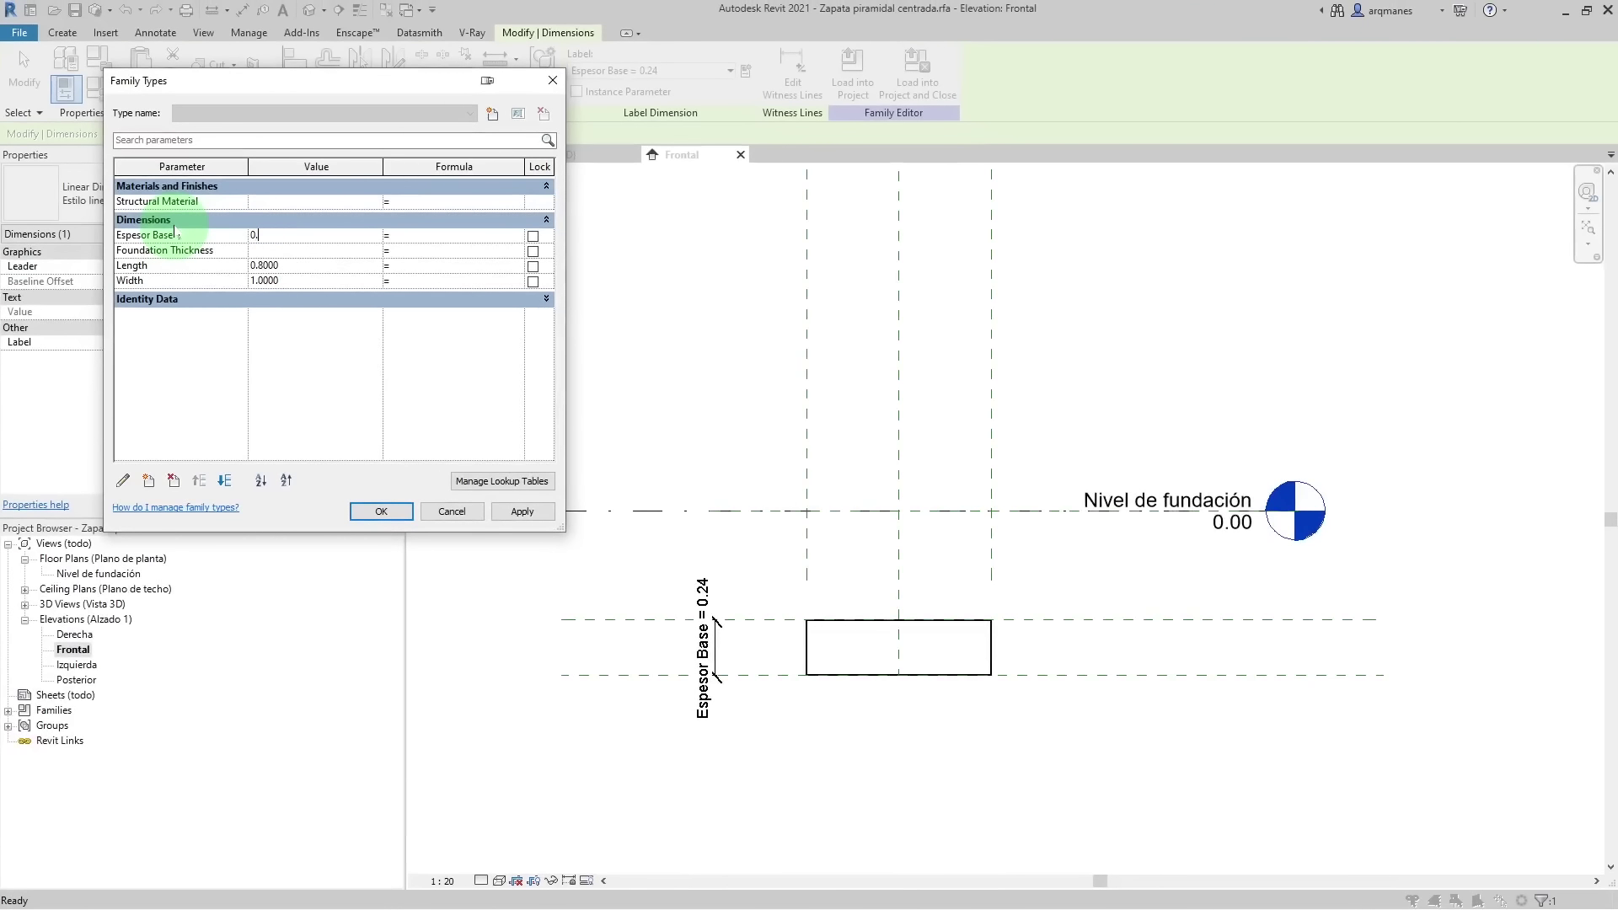
pyautogui.write('1')
pyautogui.click(381, 510)
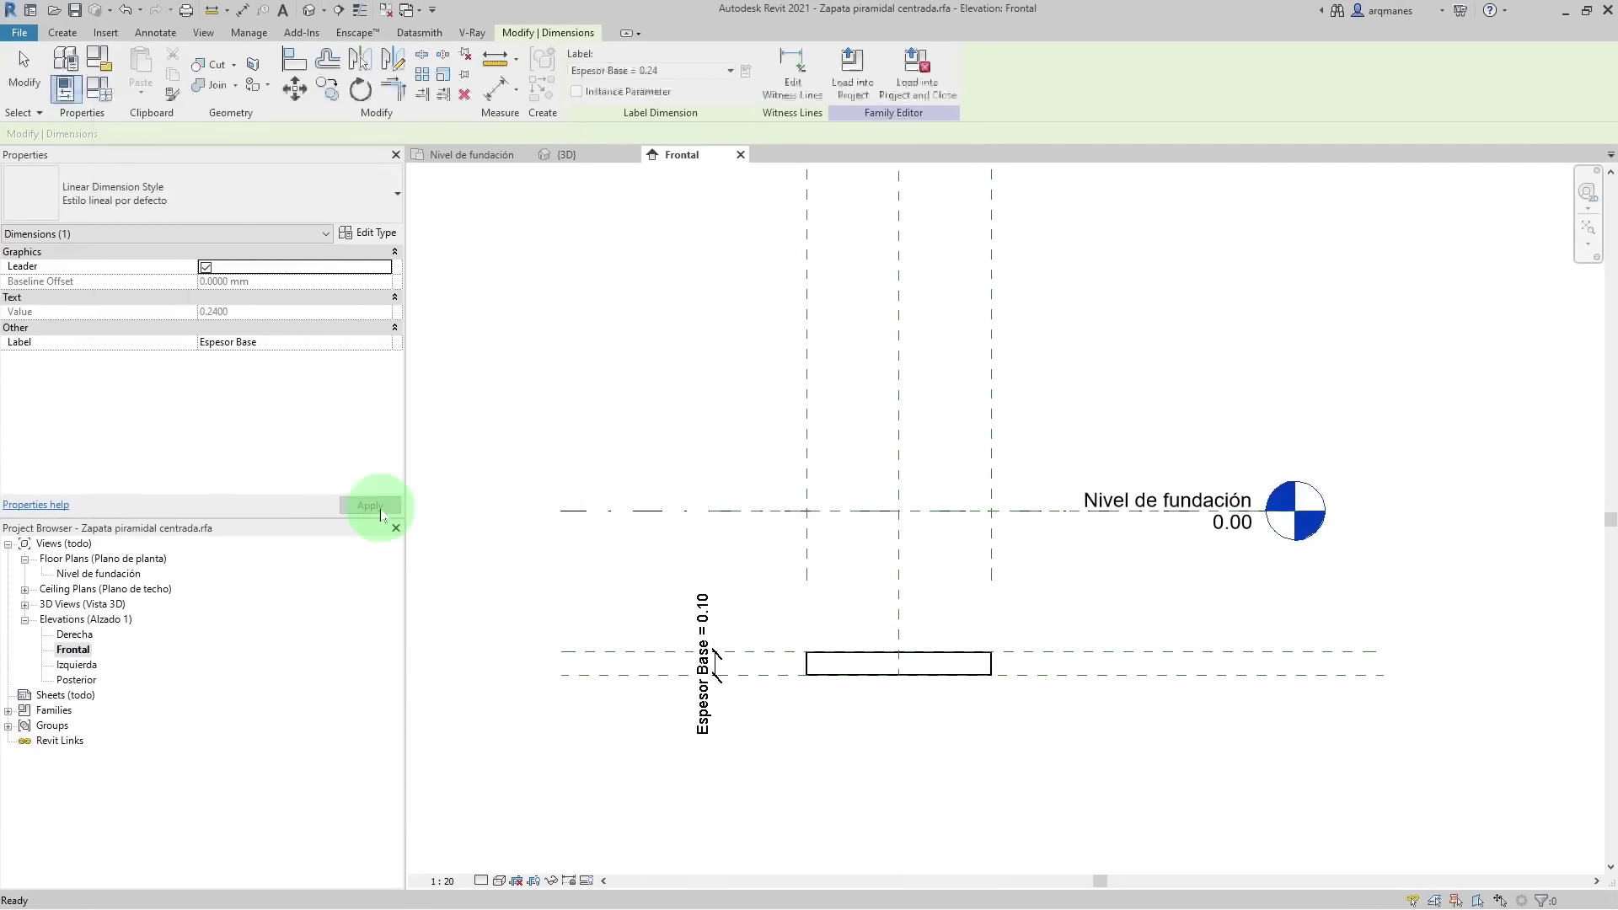
pyautogui.click(776, 643)
pyautogui.click(935, 668)
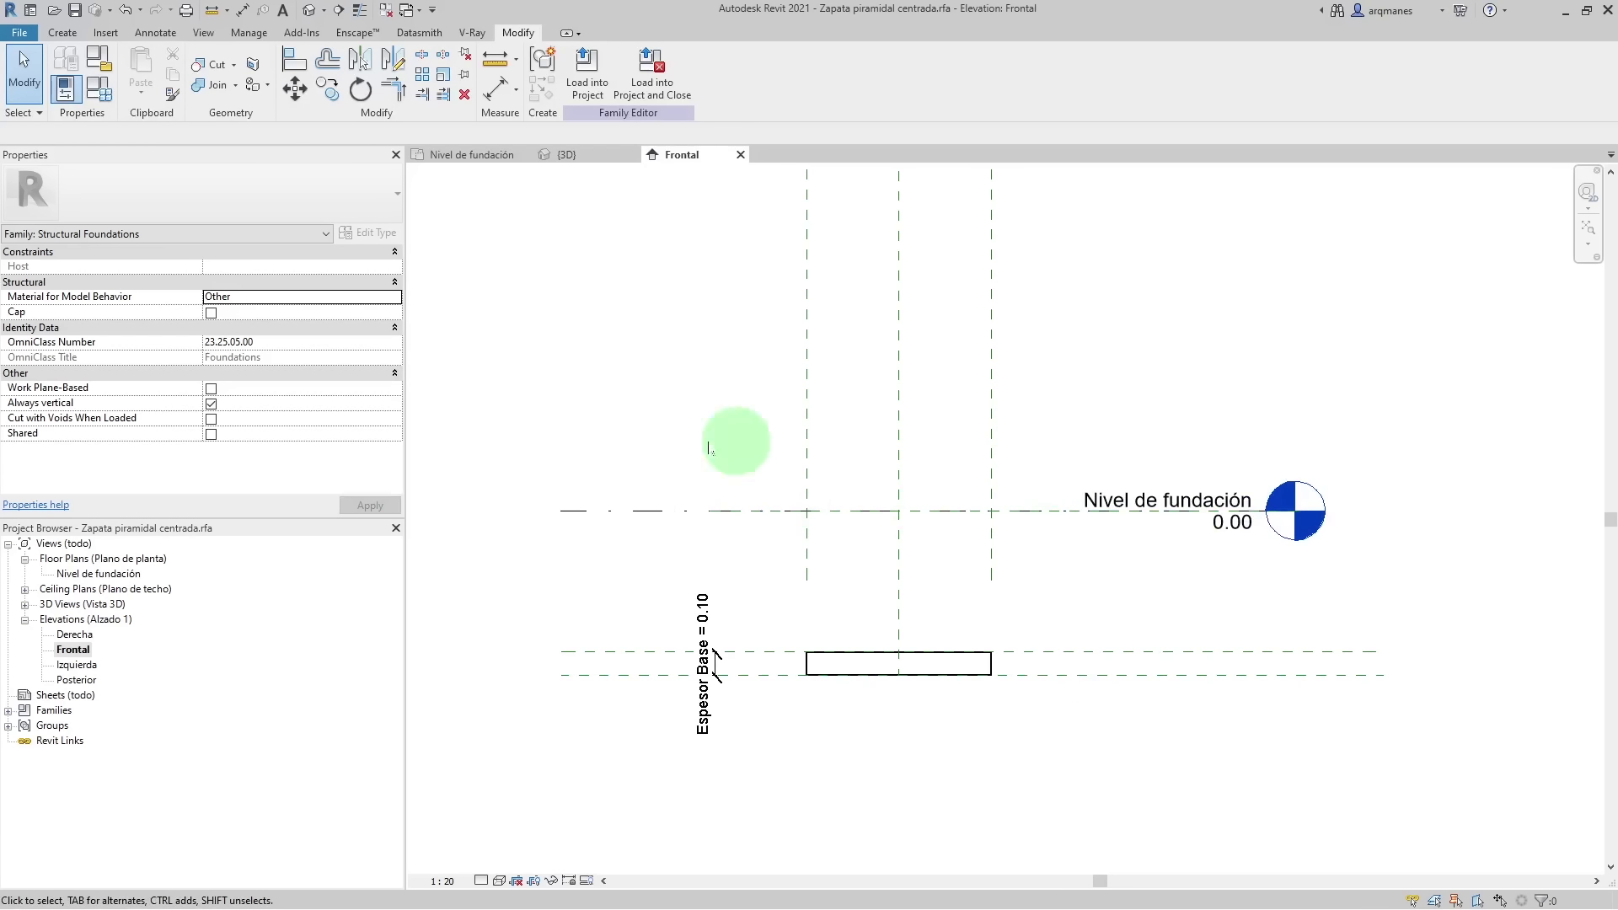
# - Open the Nivel de fundación floor plan with the Create tools showing
pyautogui.doubleClick(100, 575)
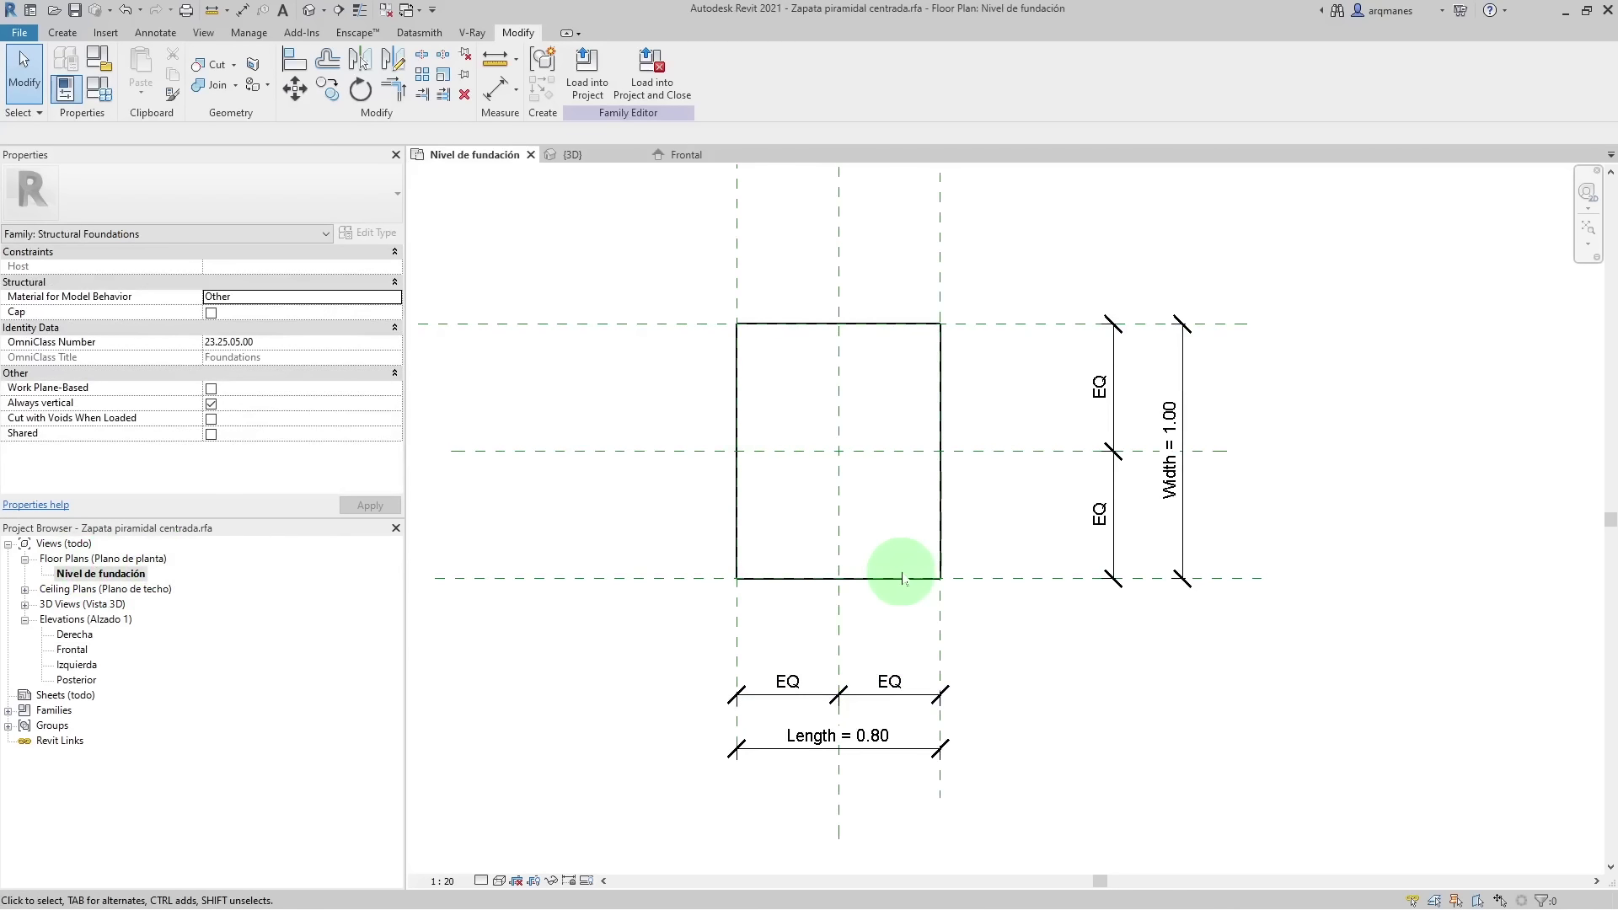
pyautogui.click(65, 35)
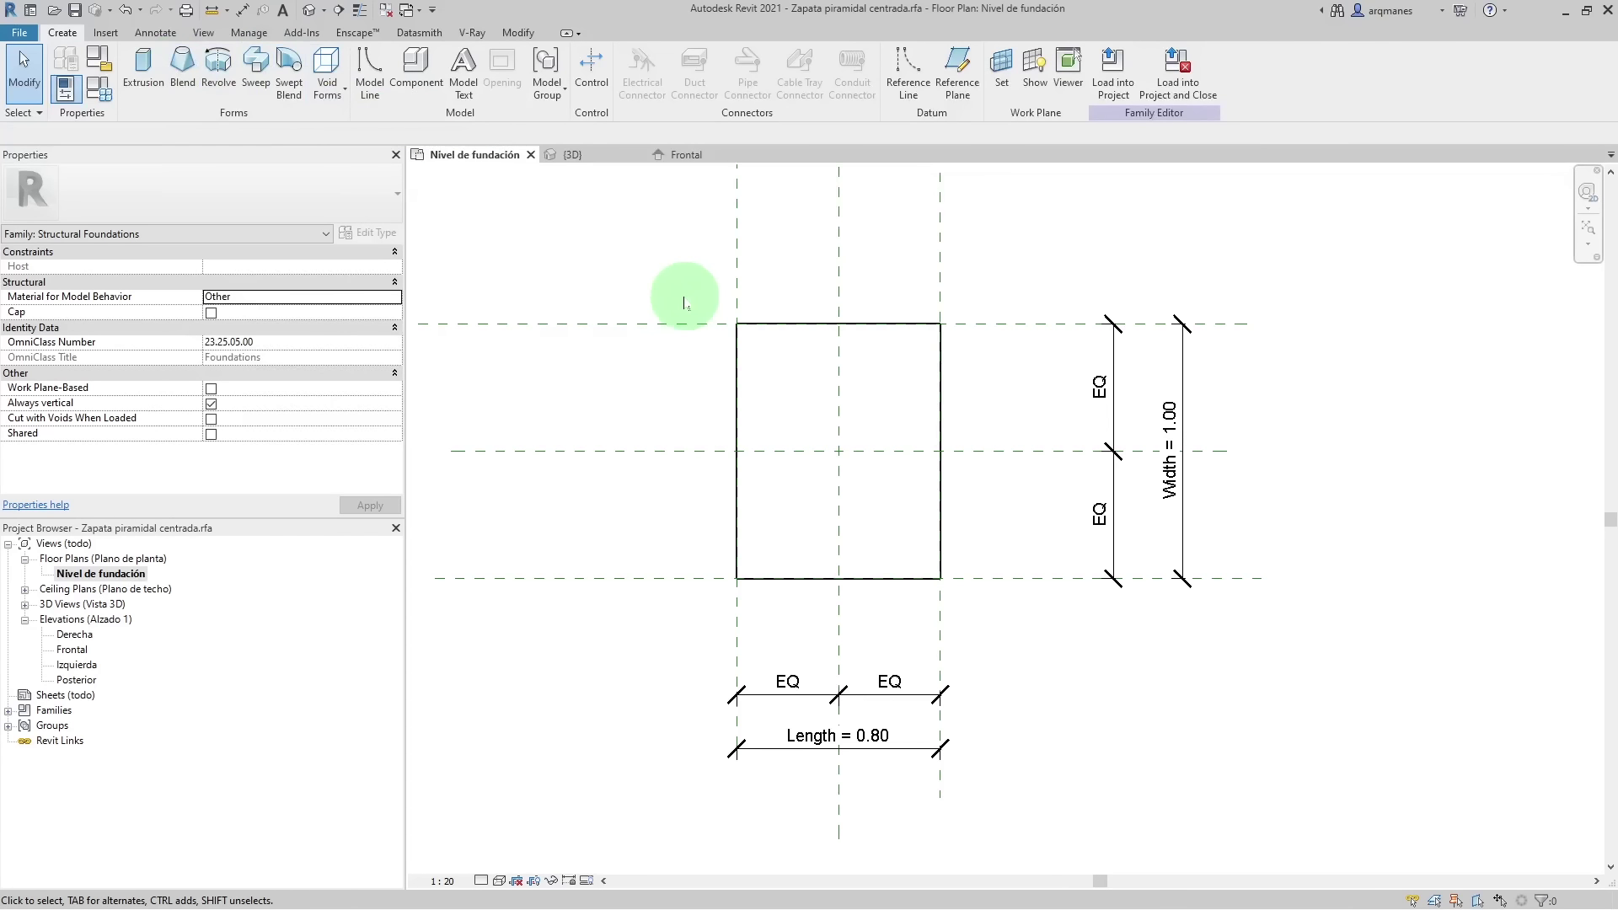
# - Sketch the blend base as a rectangle on the slab outline, locking all four edges
pyautogui.click(182, 63)
pyautogui.scroll(2, 1035, 329)
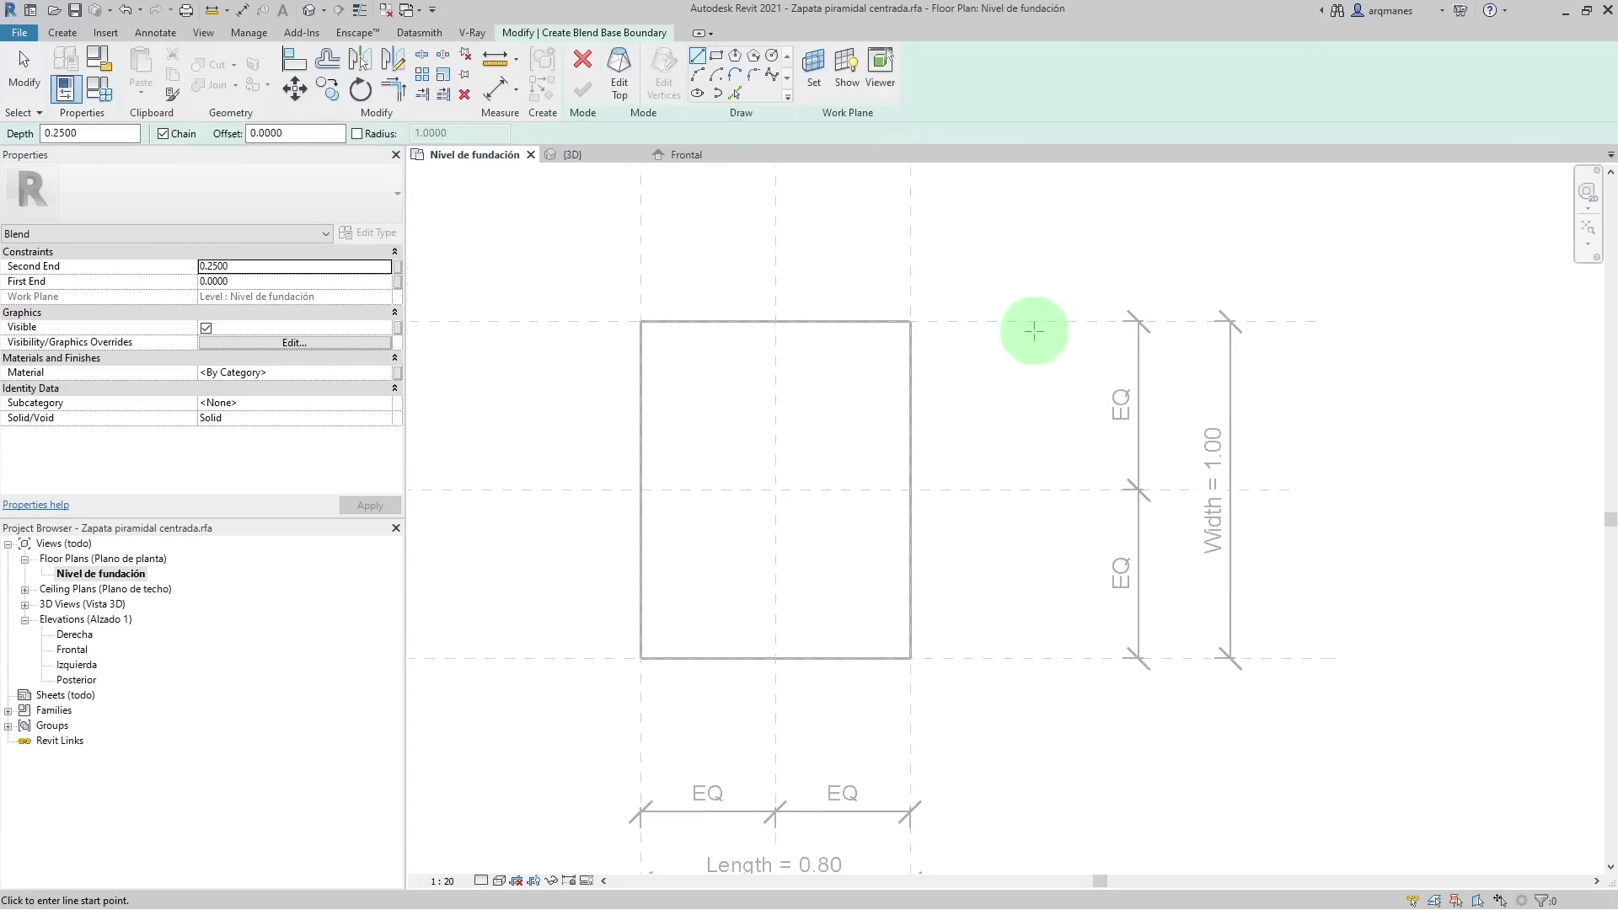
pyautogui.click(717, 59)
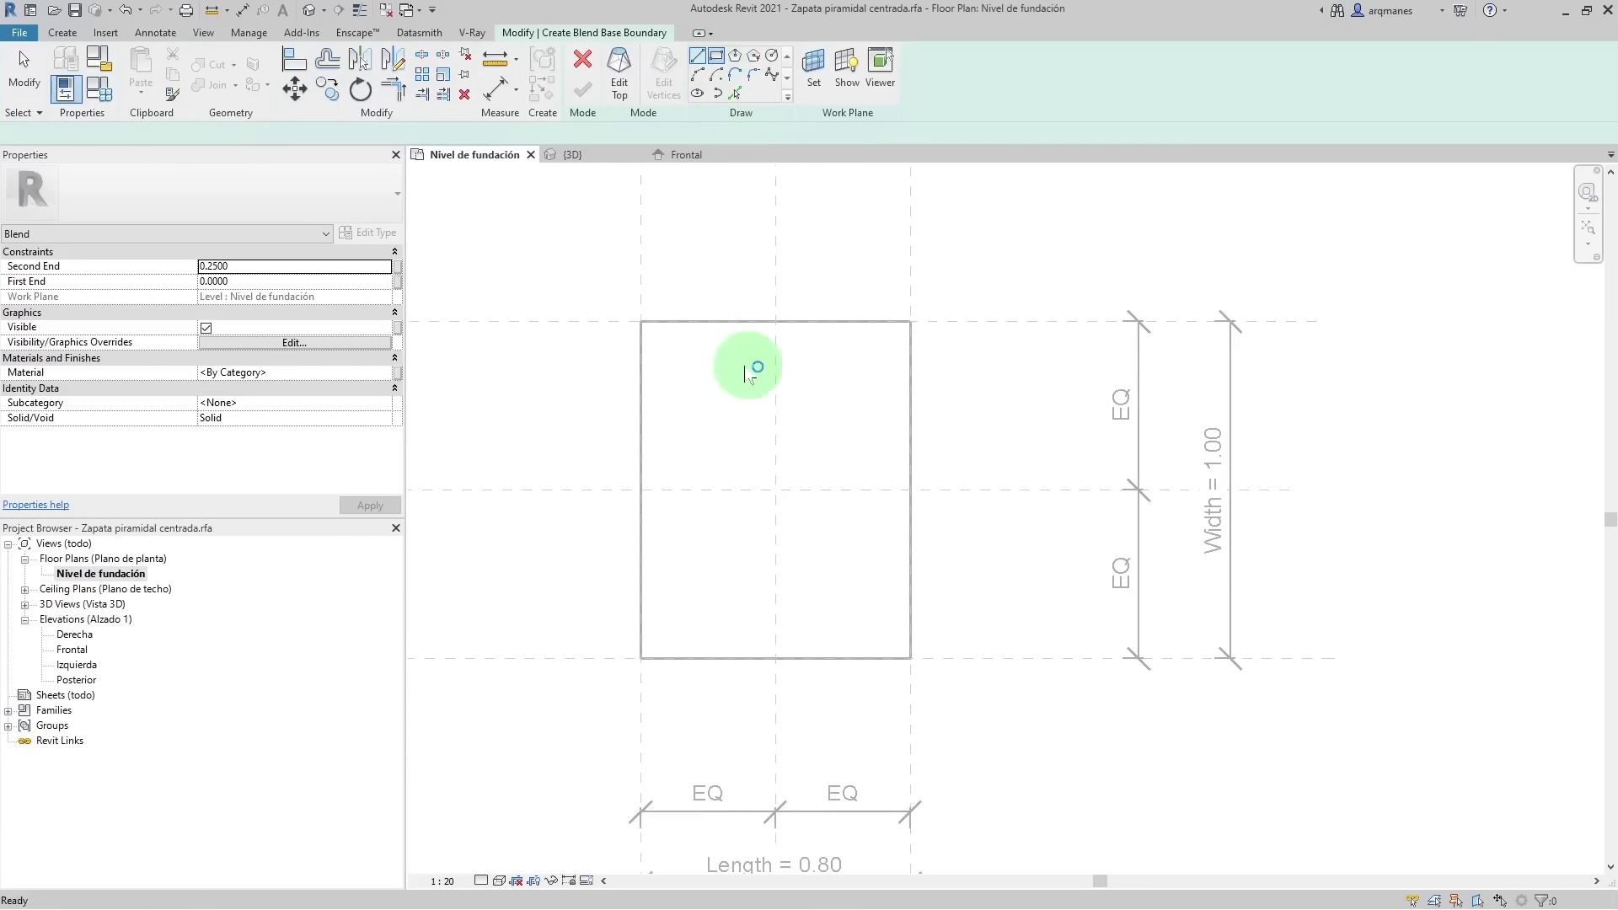
pyautogui.click(641, 321)
pyautogui.click(910, 658)
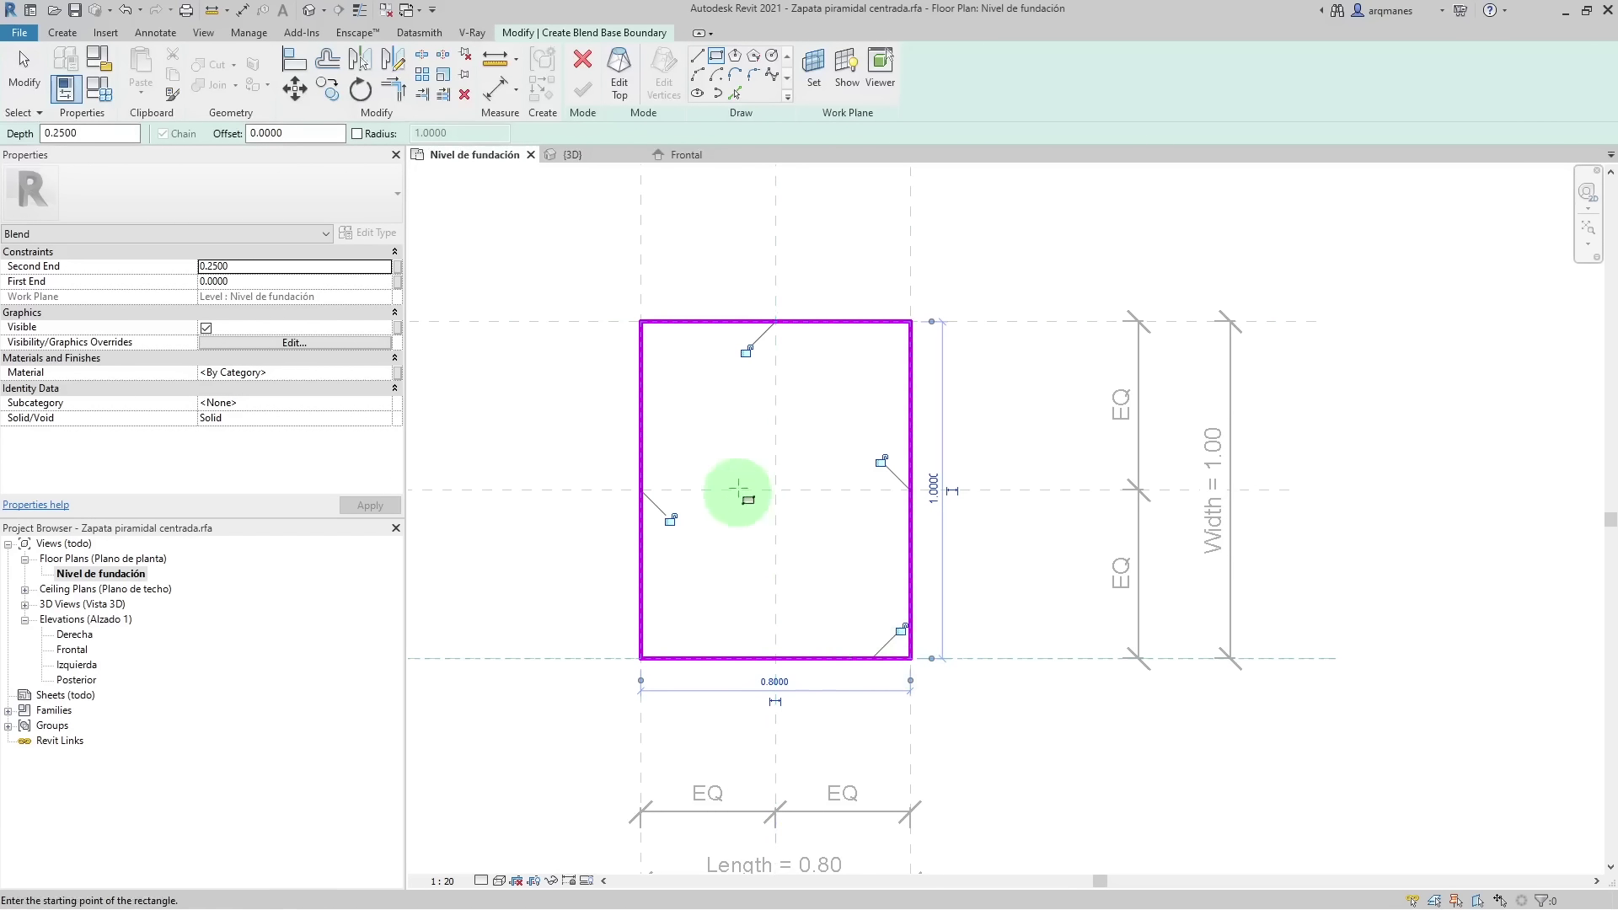
pyautogui.click(747, 352)
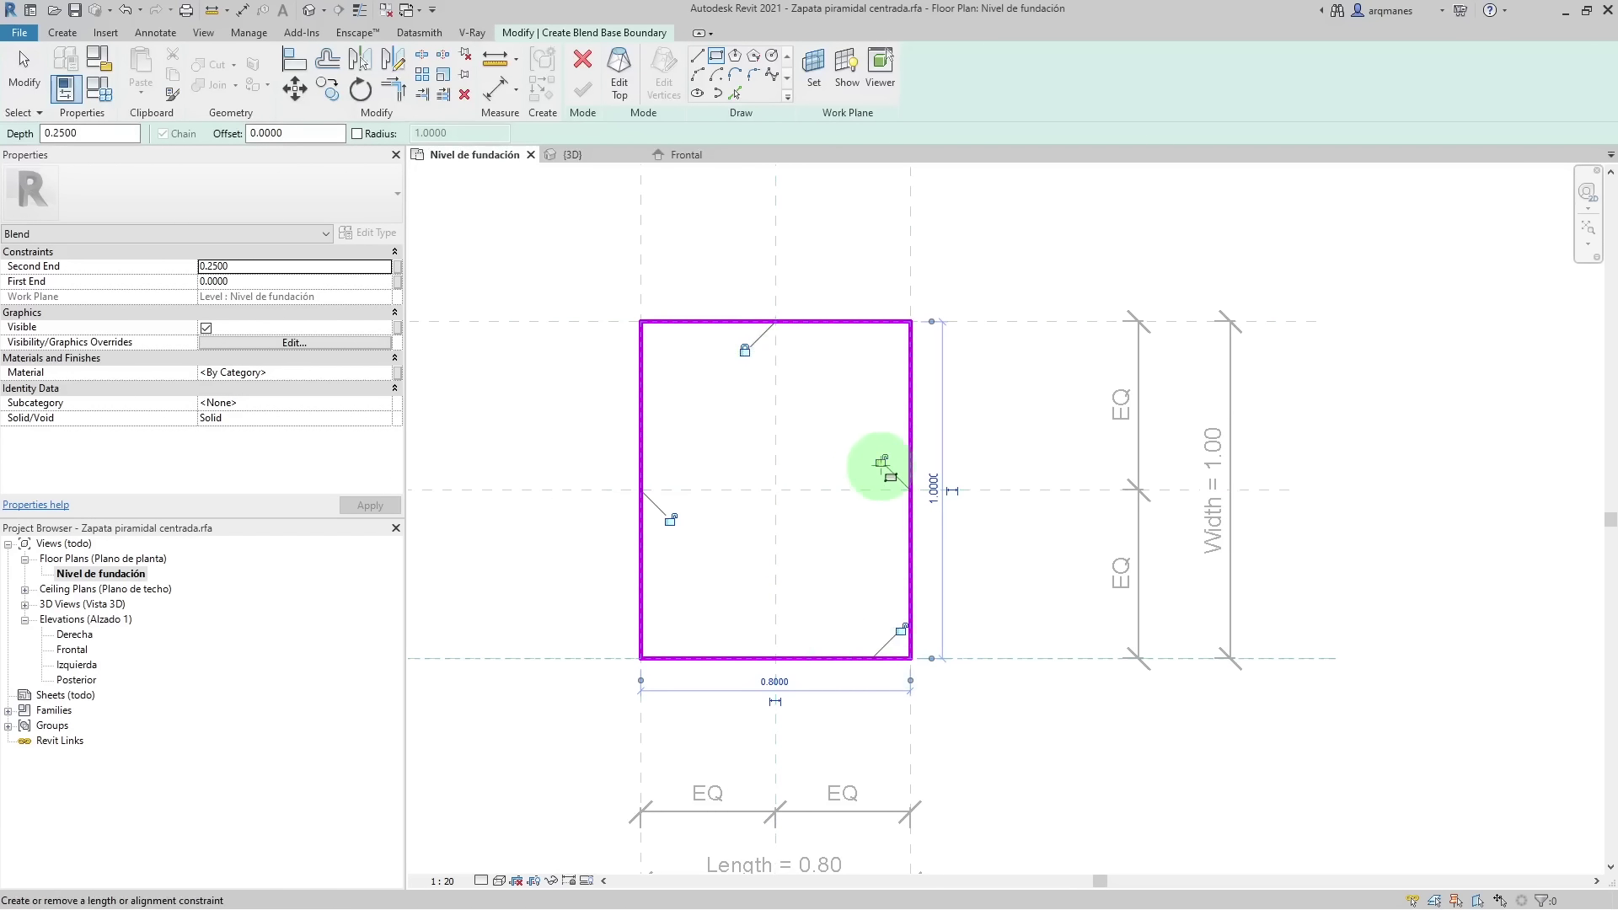
pyautogui.click(881, 461)
pyautogui.click(903, 630)
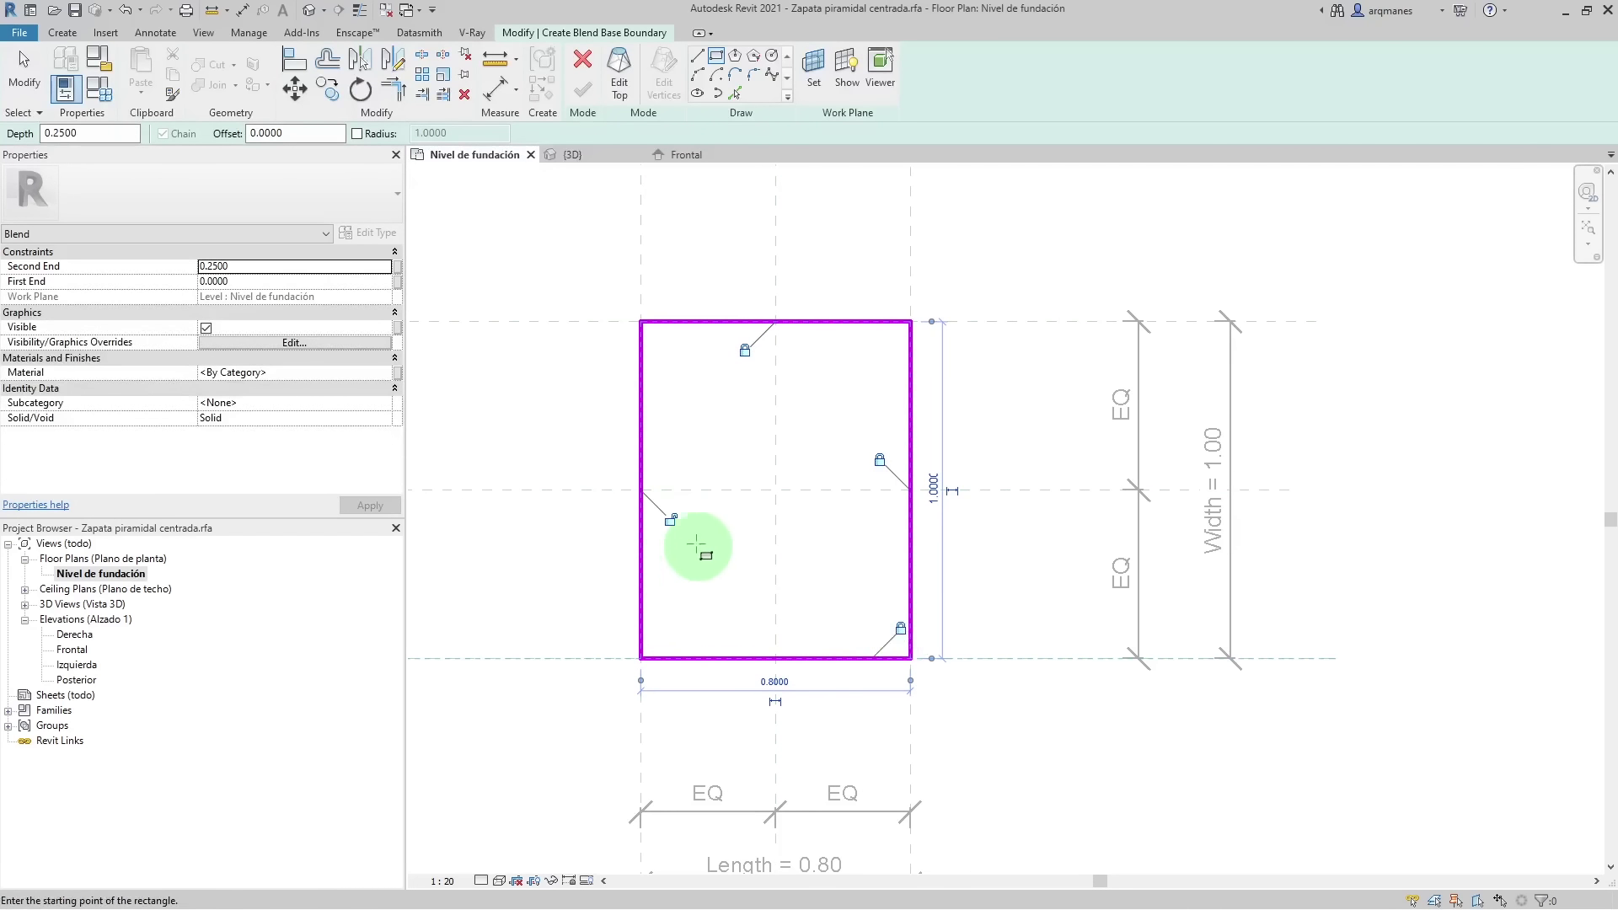
pyautogui.click(670, 519)
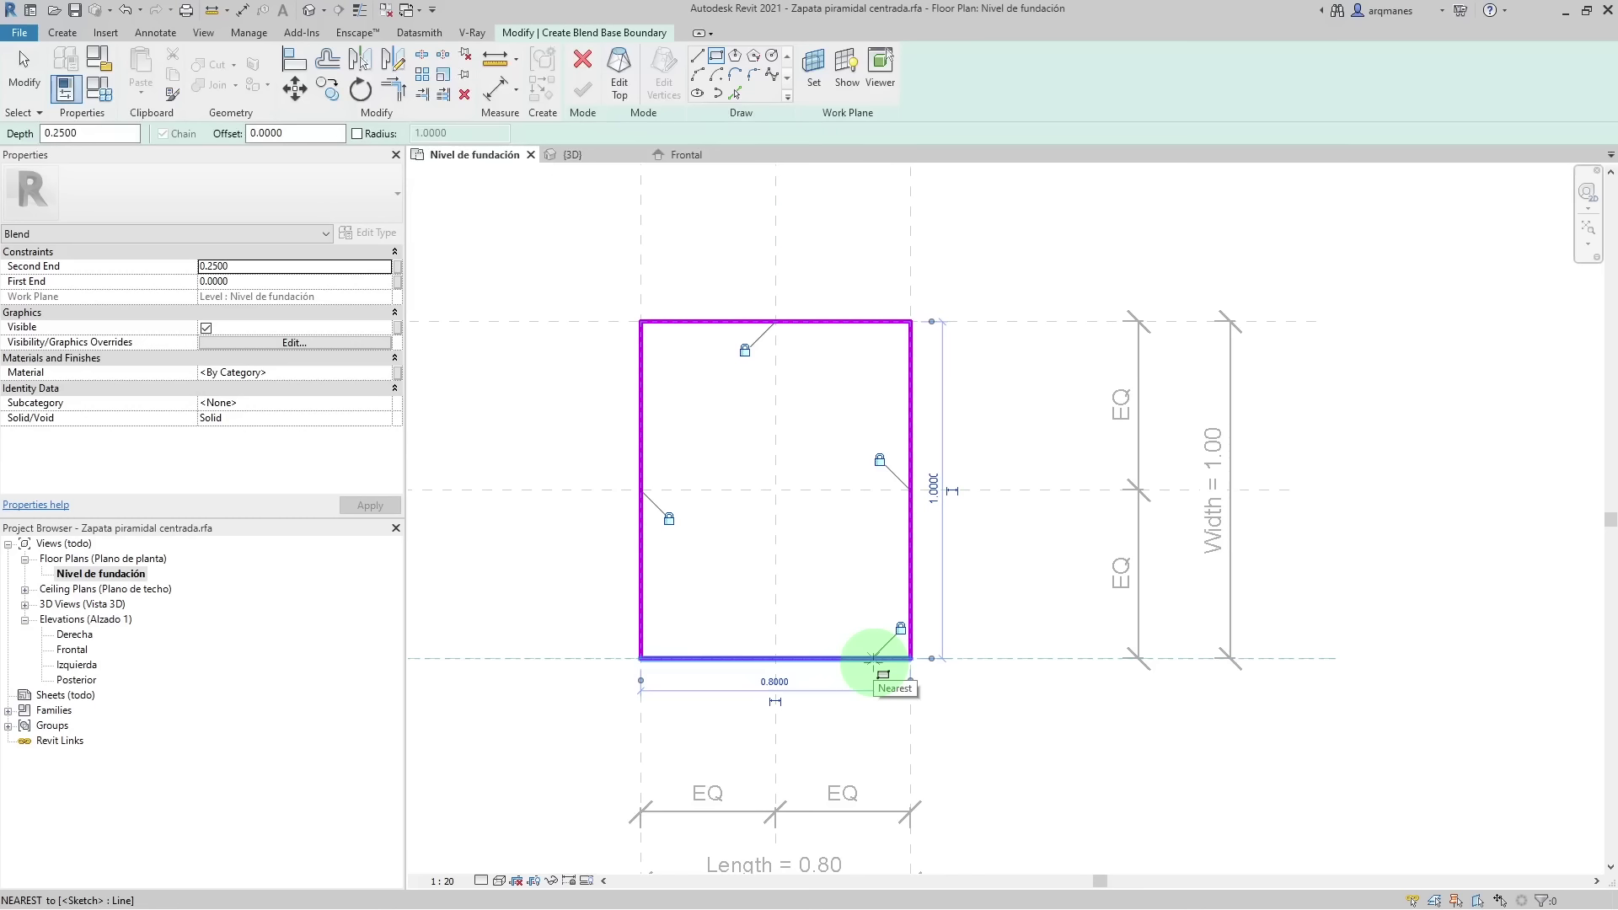
# - Sketch a smaller inner rectangle as the blend top and finish the blend
pyautogui.click(617, 69)
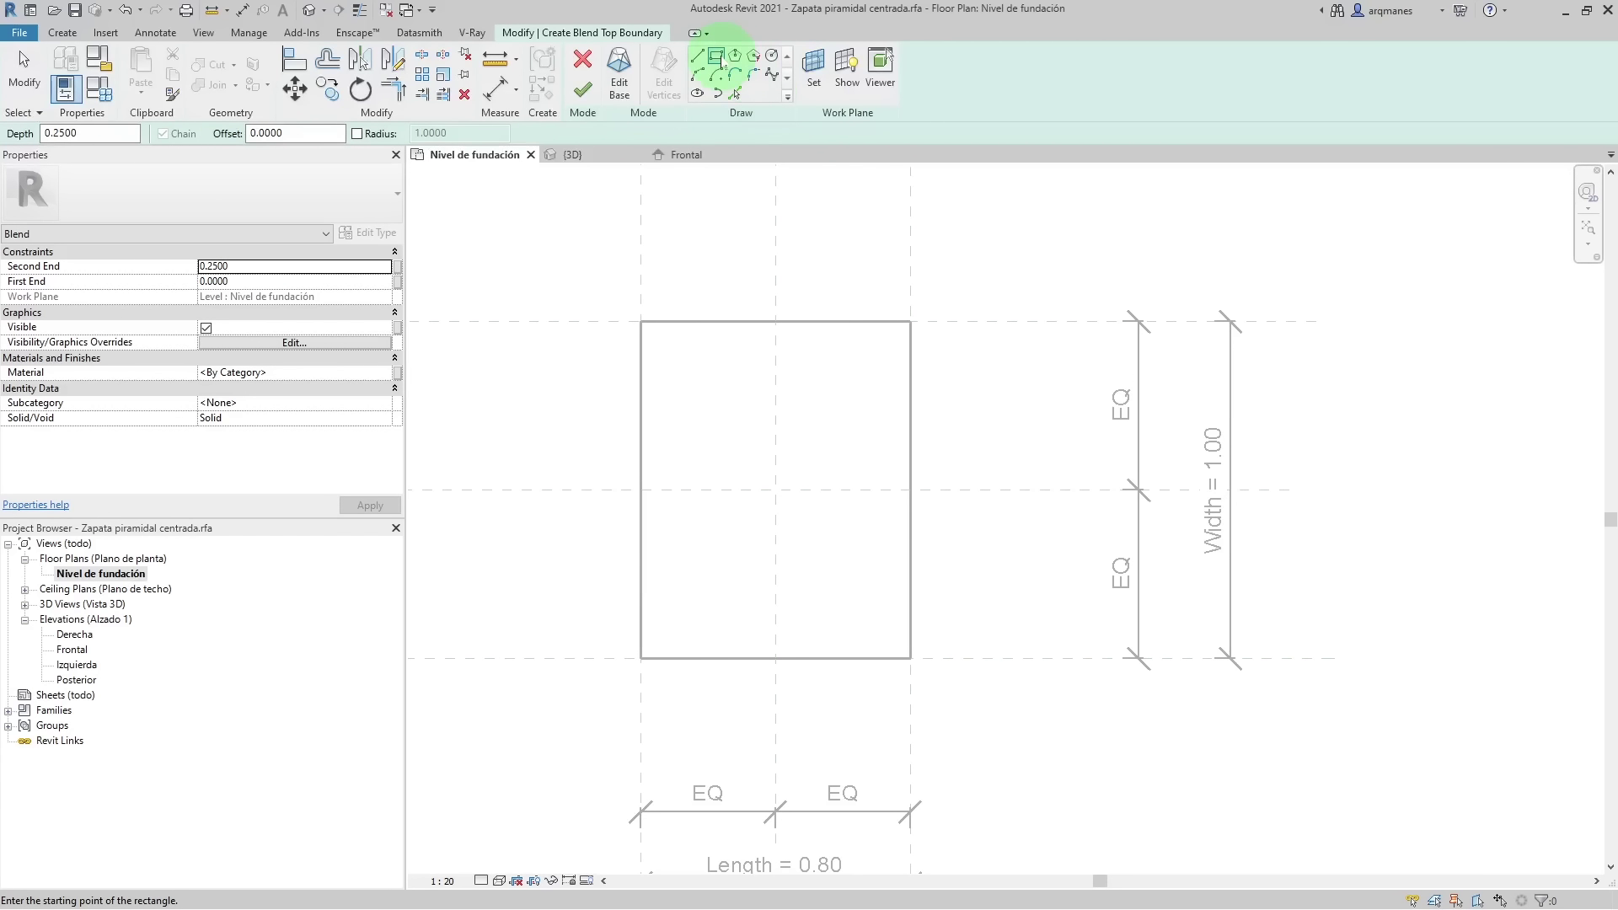
pyautogui.click(687, 461)
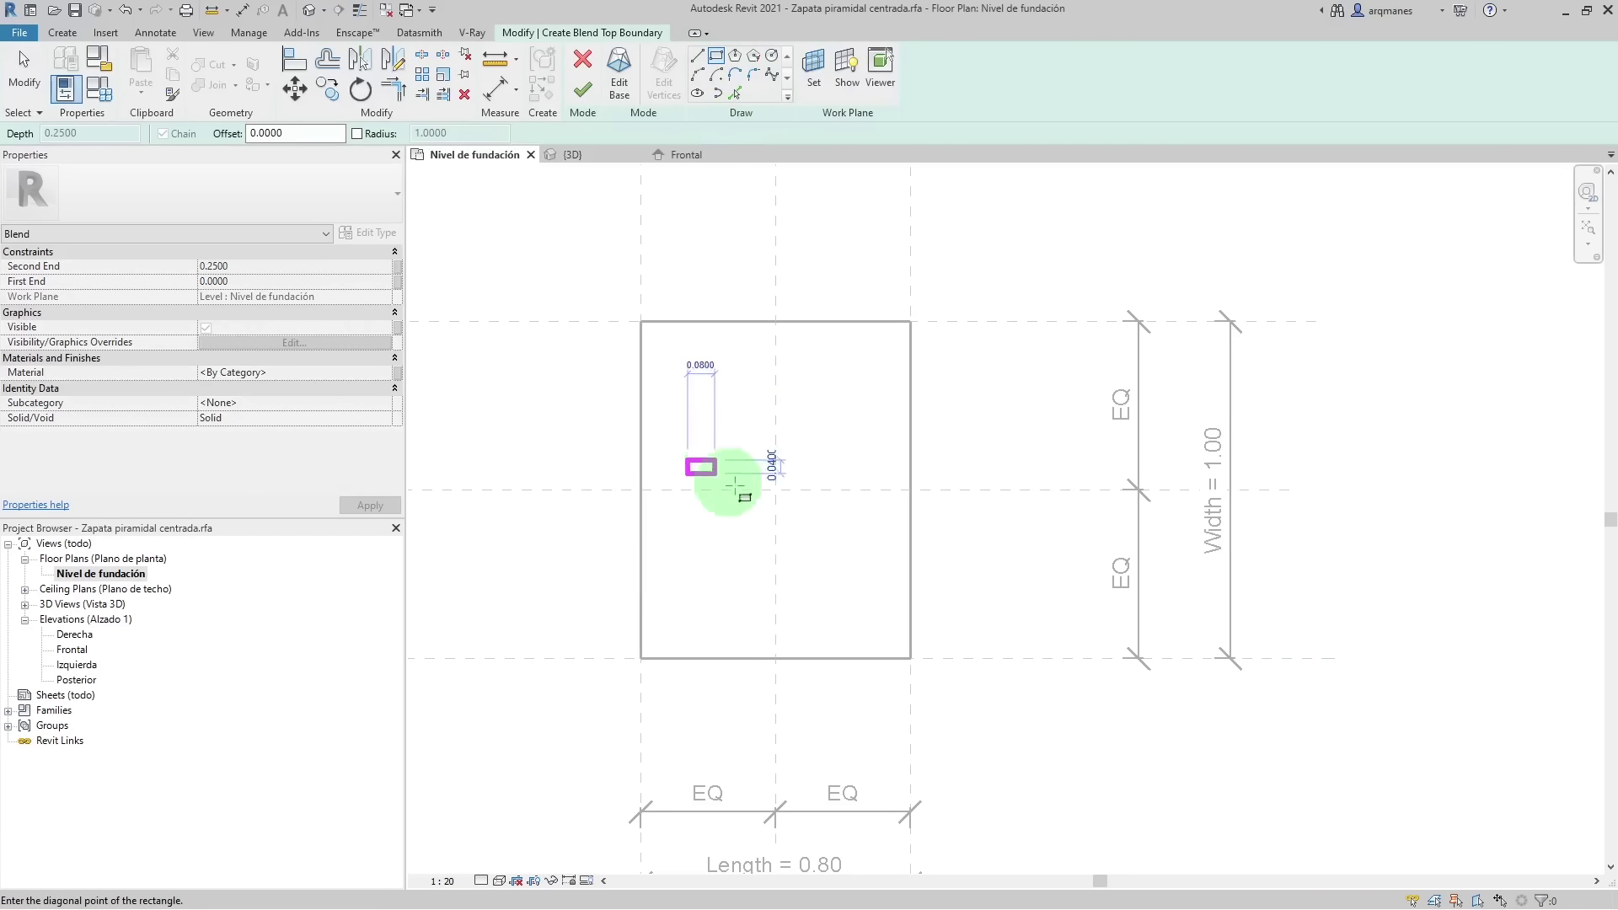
pyautogui.click(870, 548)
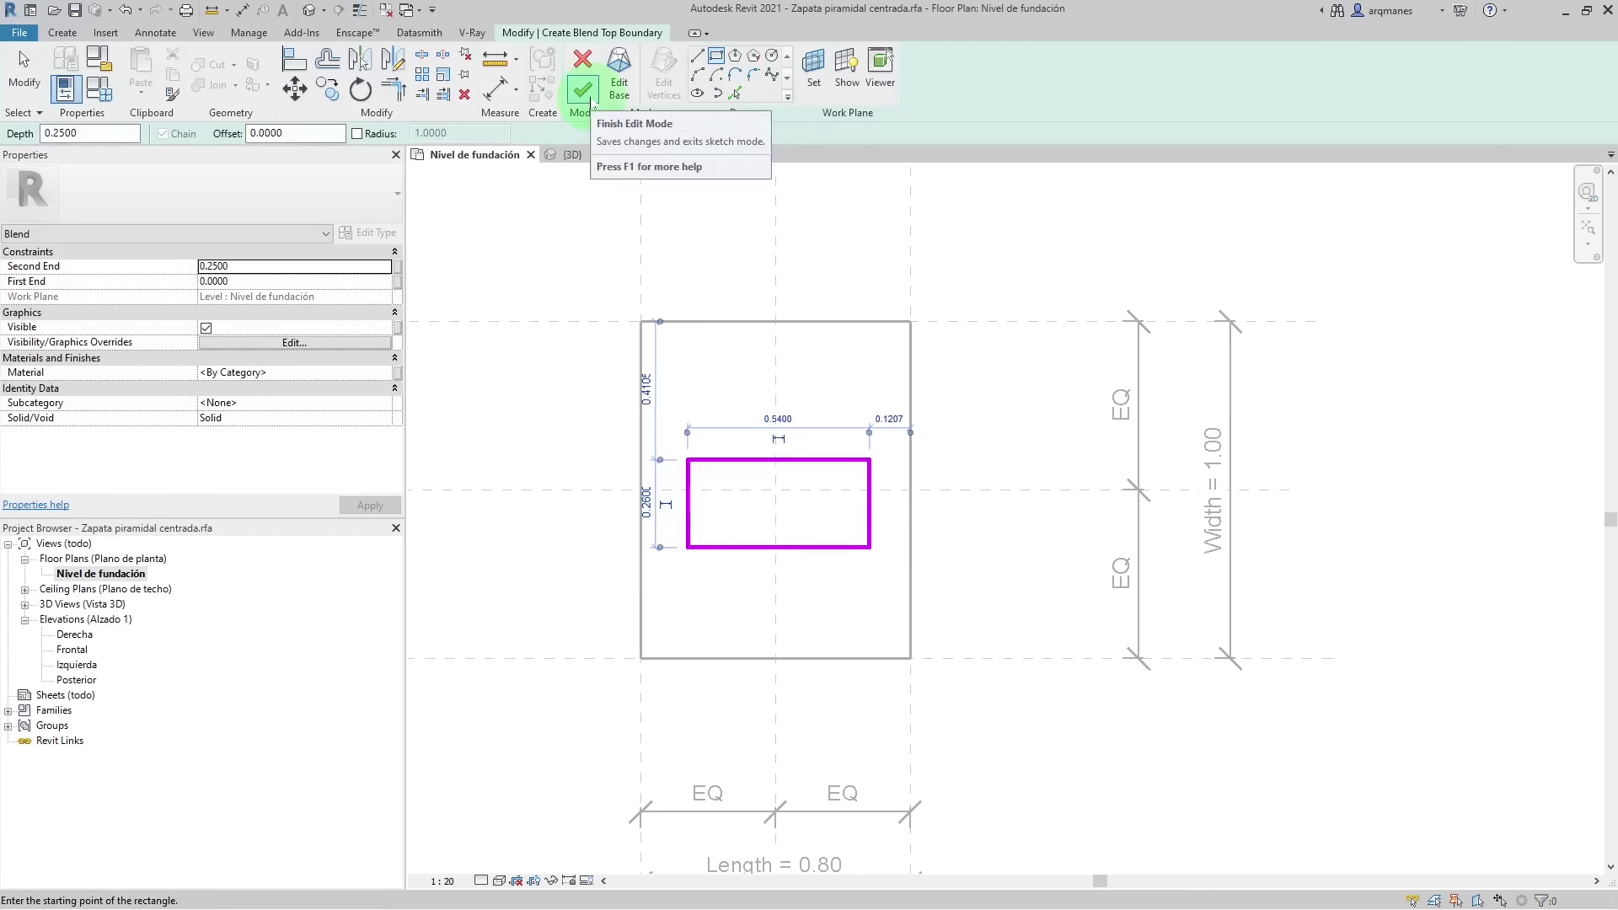
pyautogui.click(583, 90)
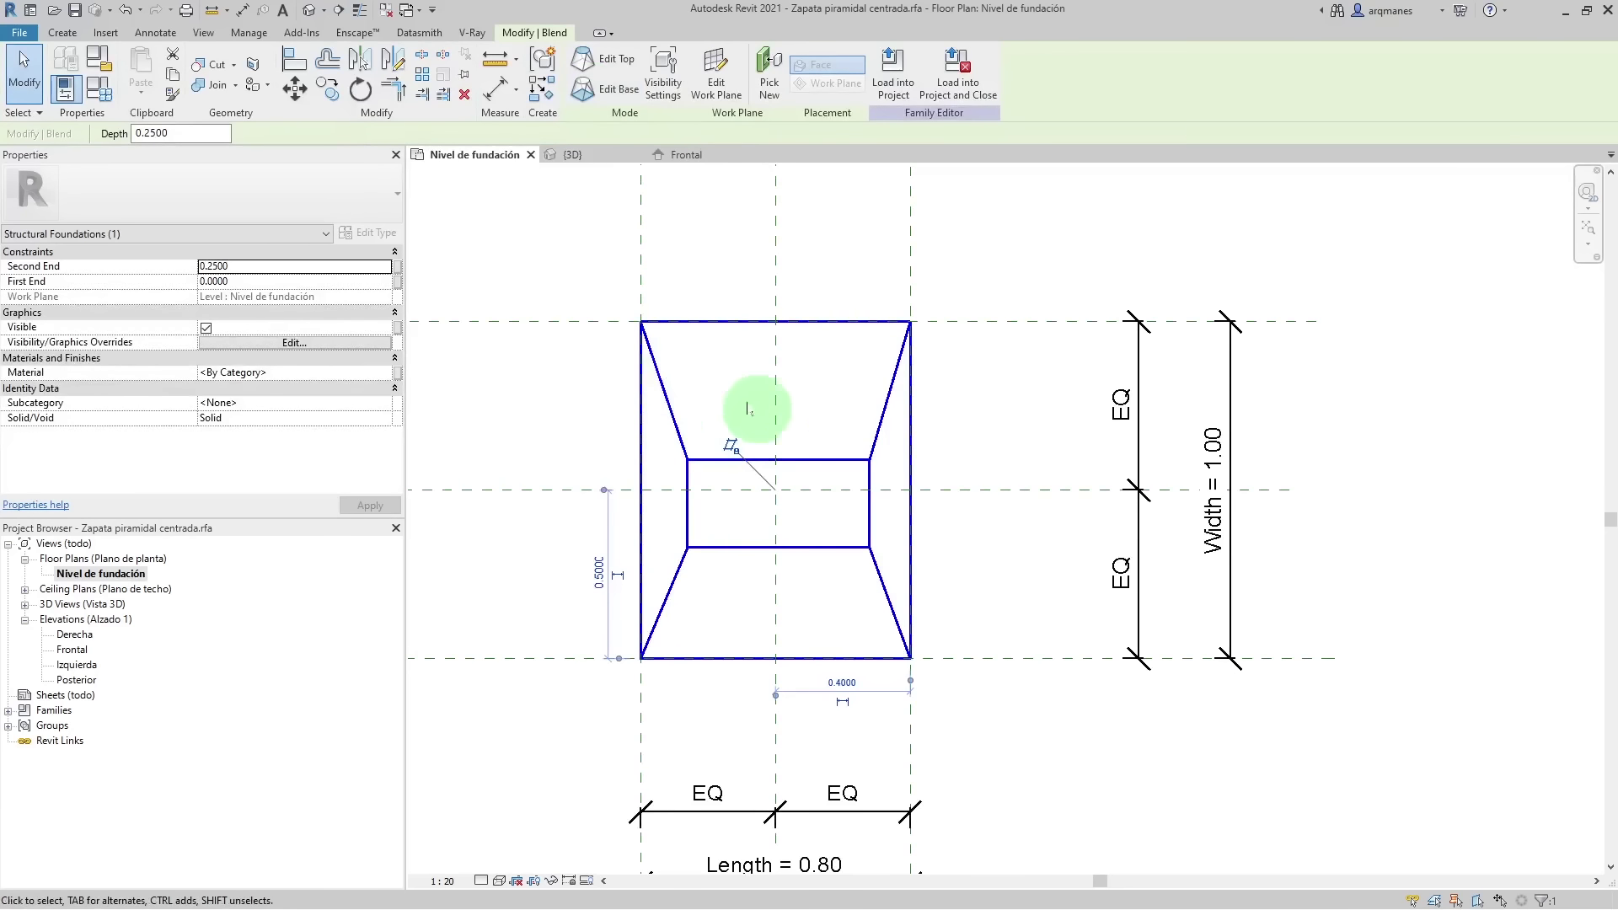
# - View the new blend above the thin base slab in 3D, zoomed in
pyautogui.click(570, 154)
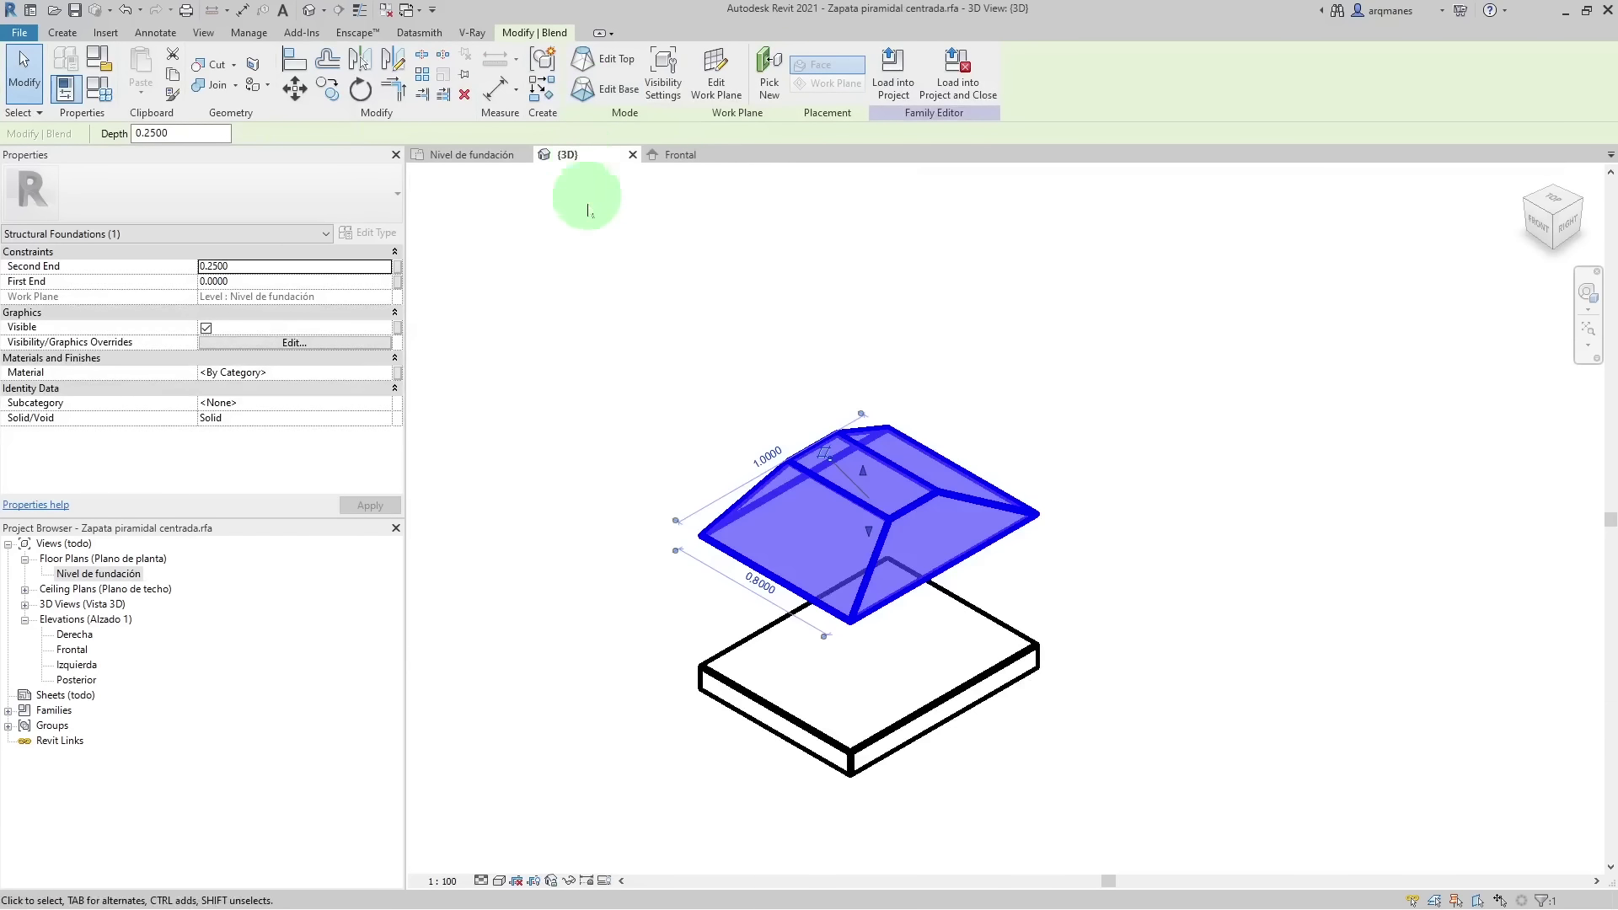
pyautogui.scroll(2, 867, 581)
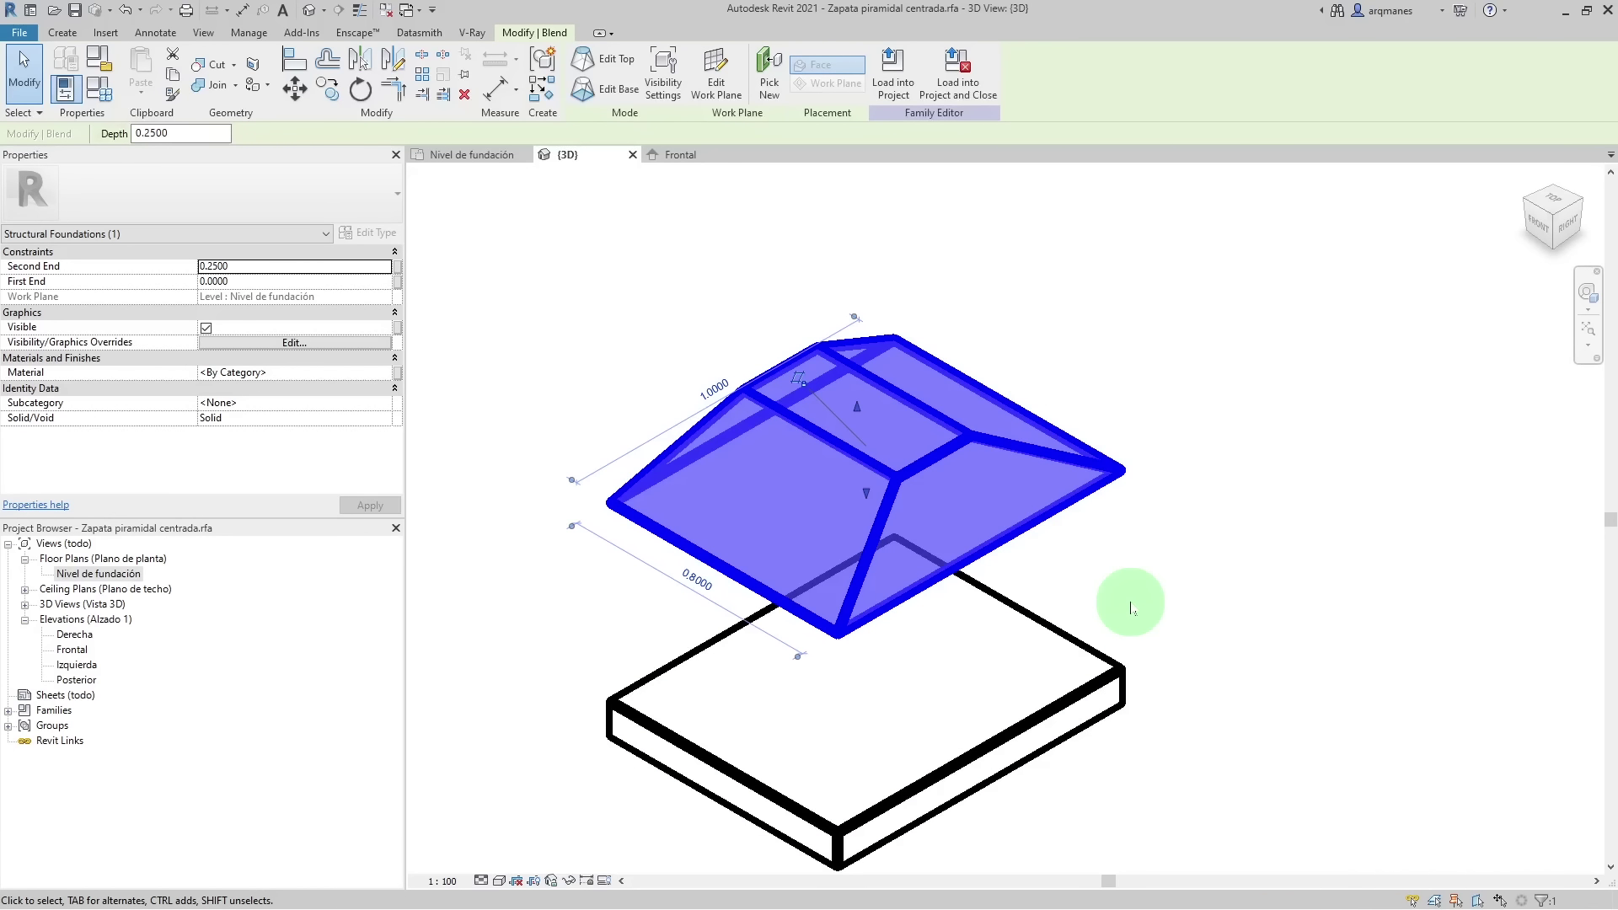
# - Edit the blend base in Nivel de fundación and remove the rectangular base sketch lines
pyautogui.click(610, 91)
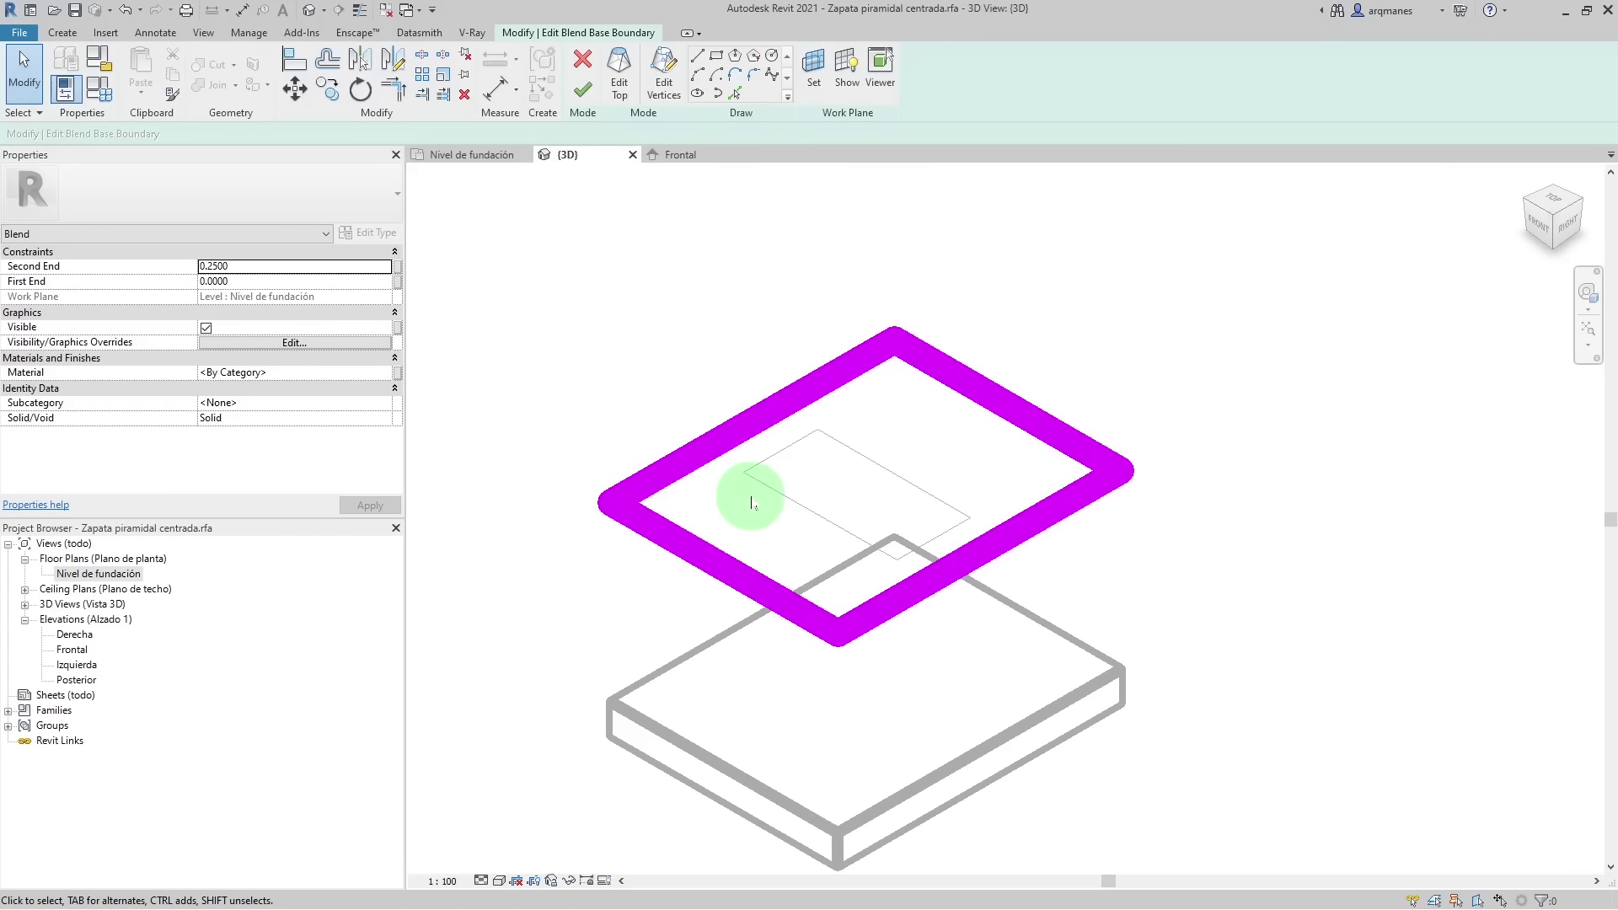
pyautogui.click(472, 156)
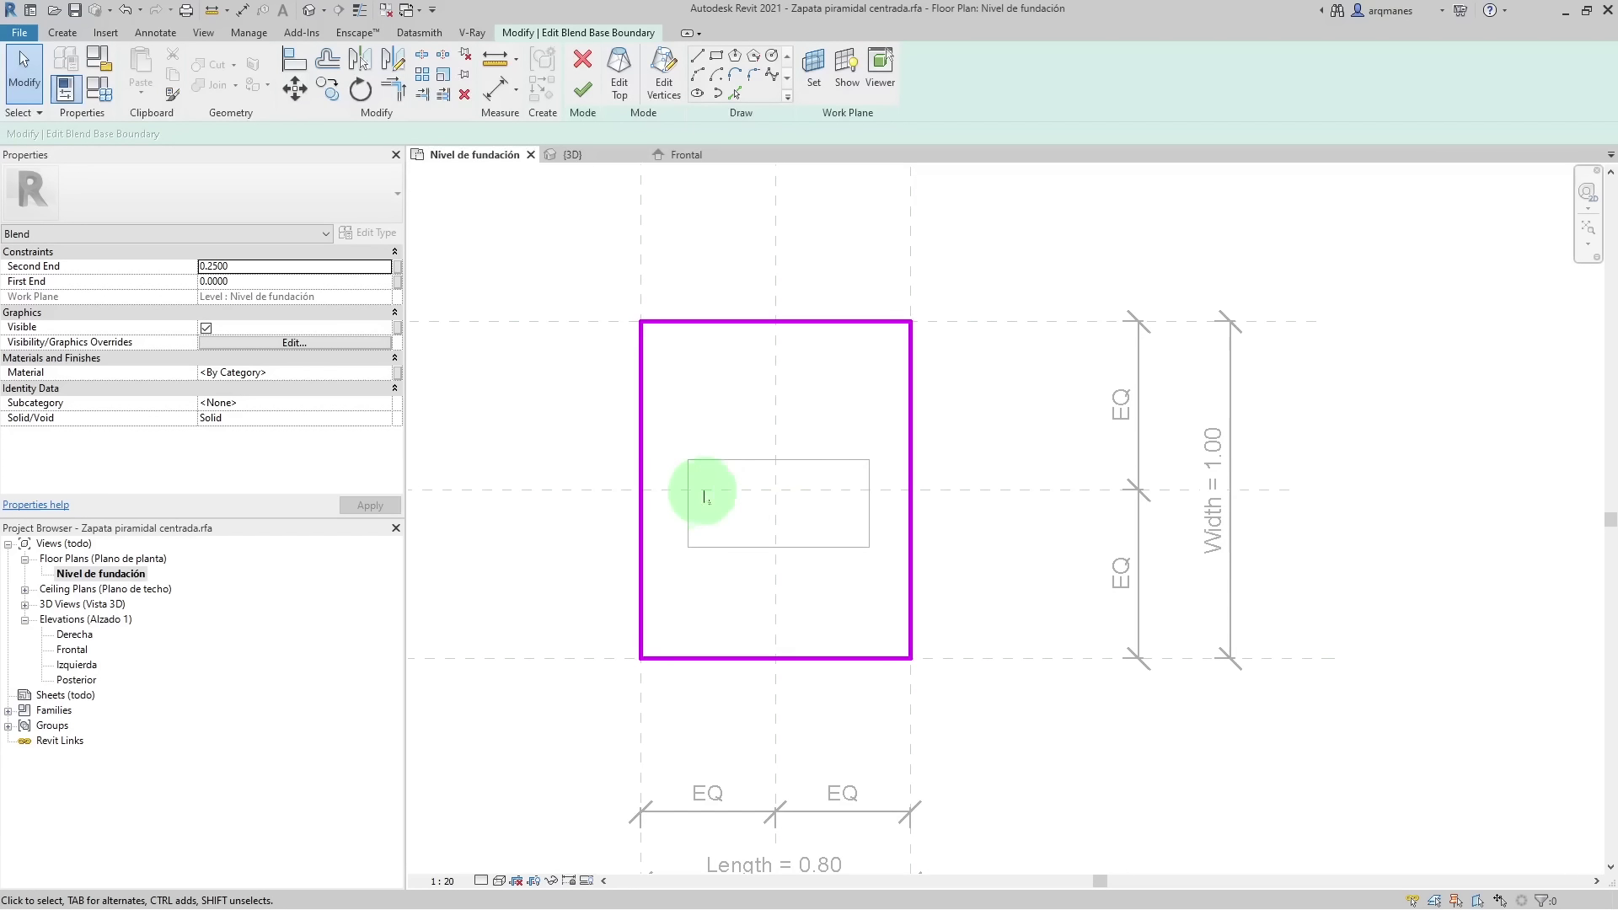
pyautogui.press('Tab')
pyautogui.click(688, 323)
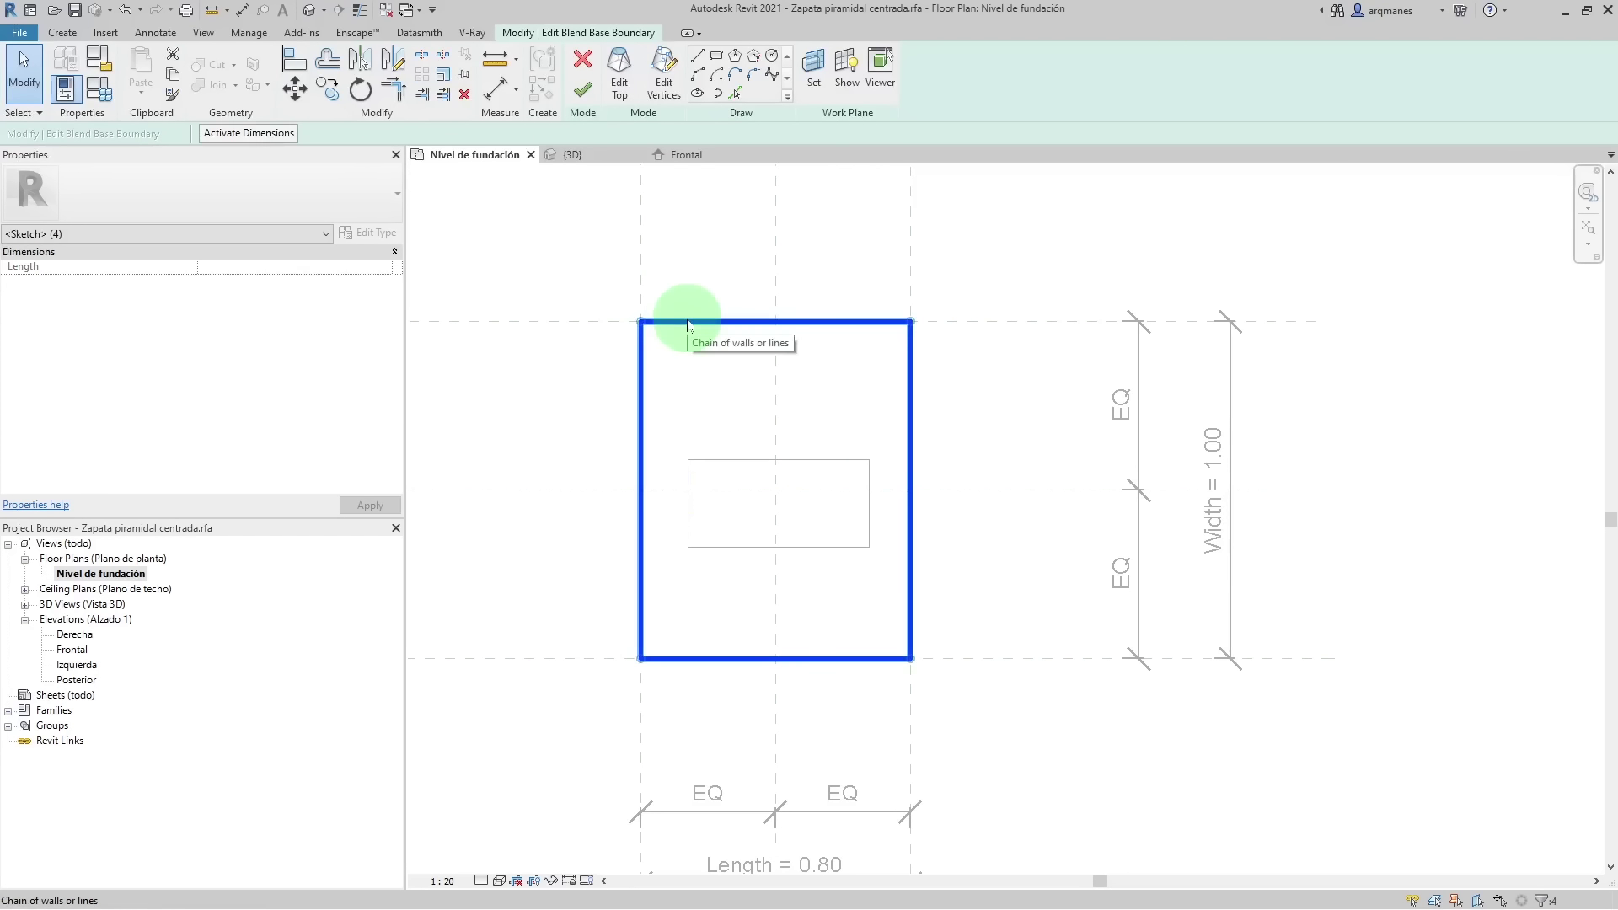
pyautogui.press('Escape')
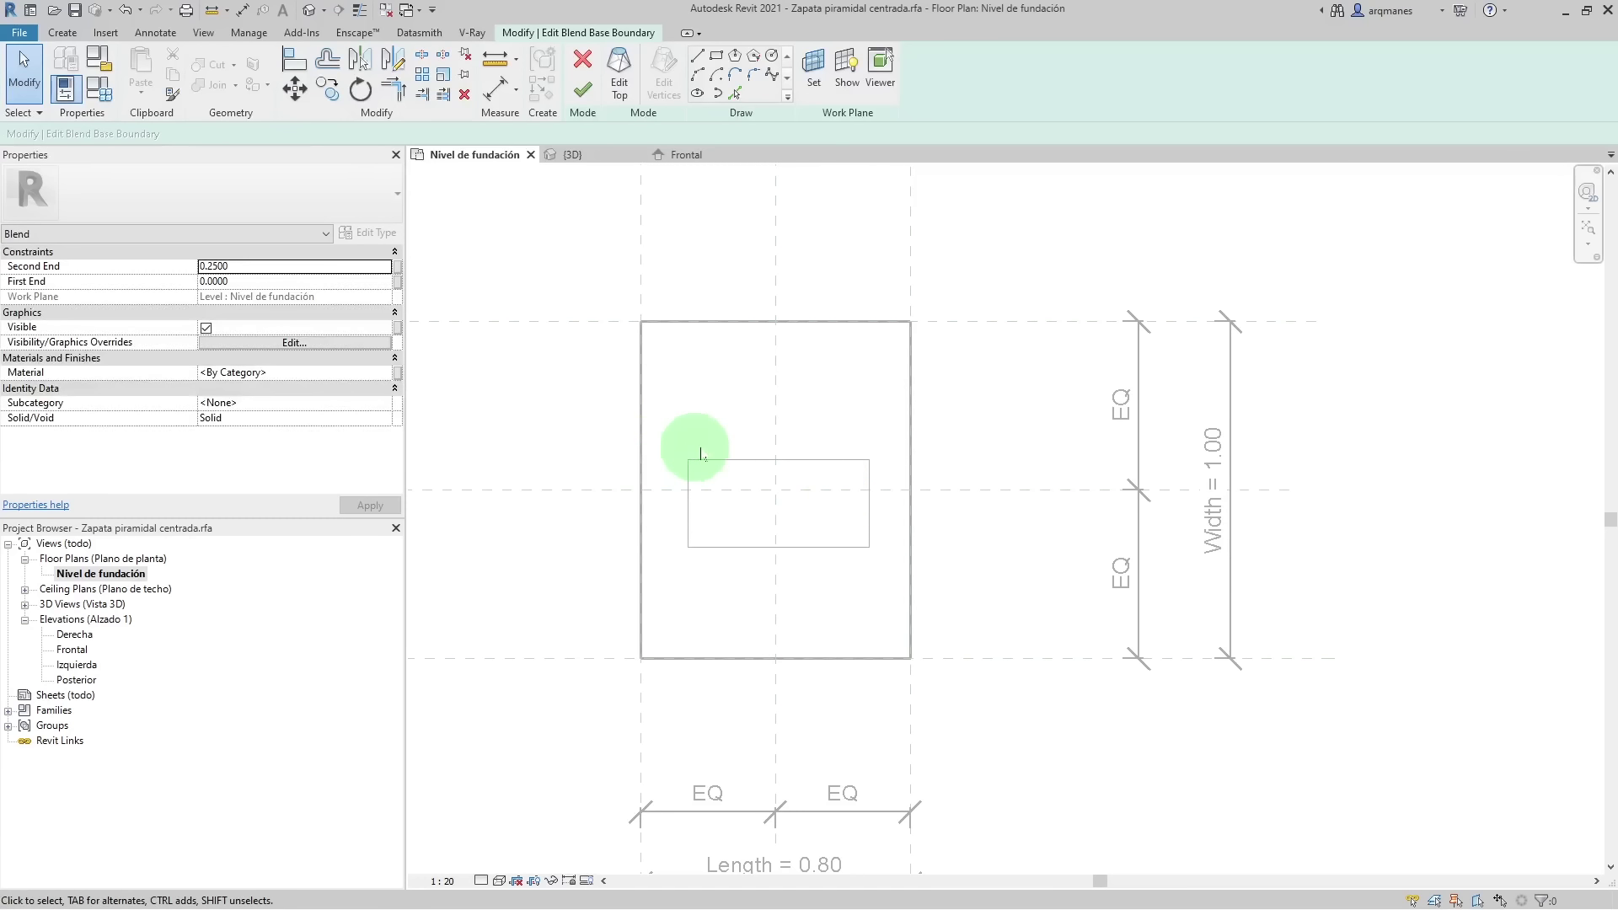
# - Draw a 0.66-radius circle at the reference-plane intersection as the new base, then view in 3D
pyautogui.click(773, 56)
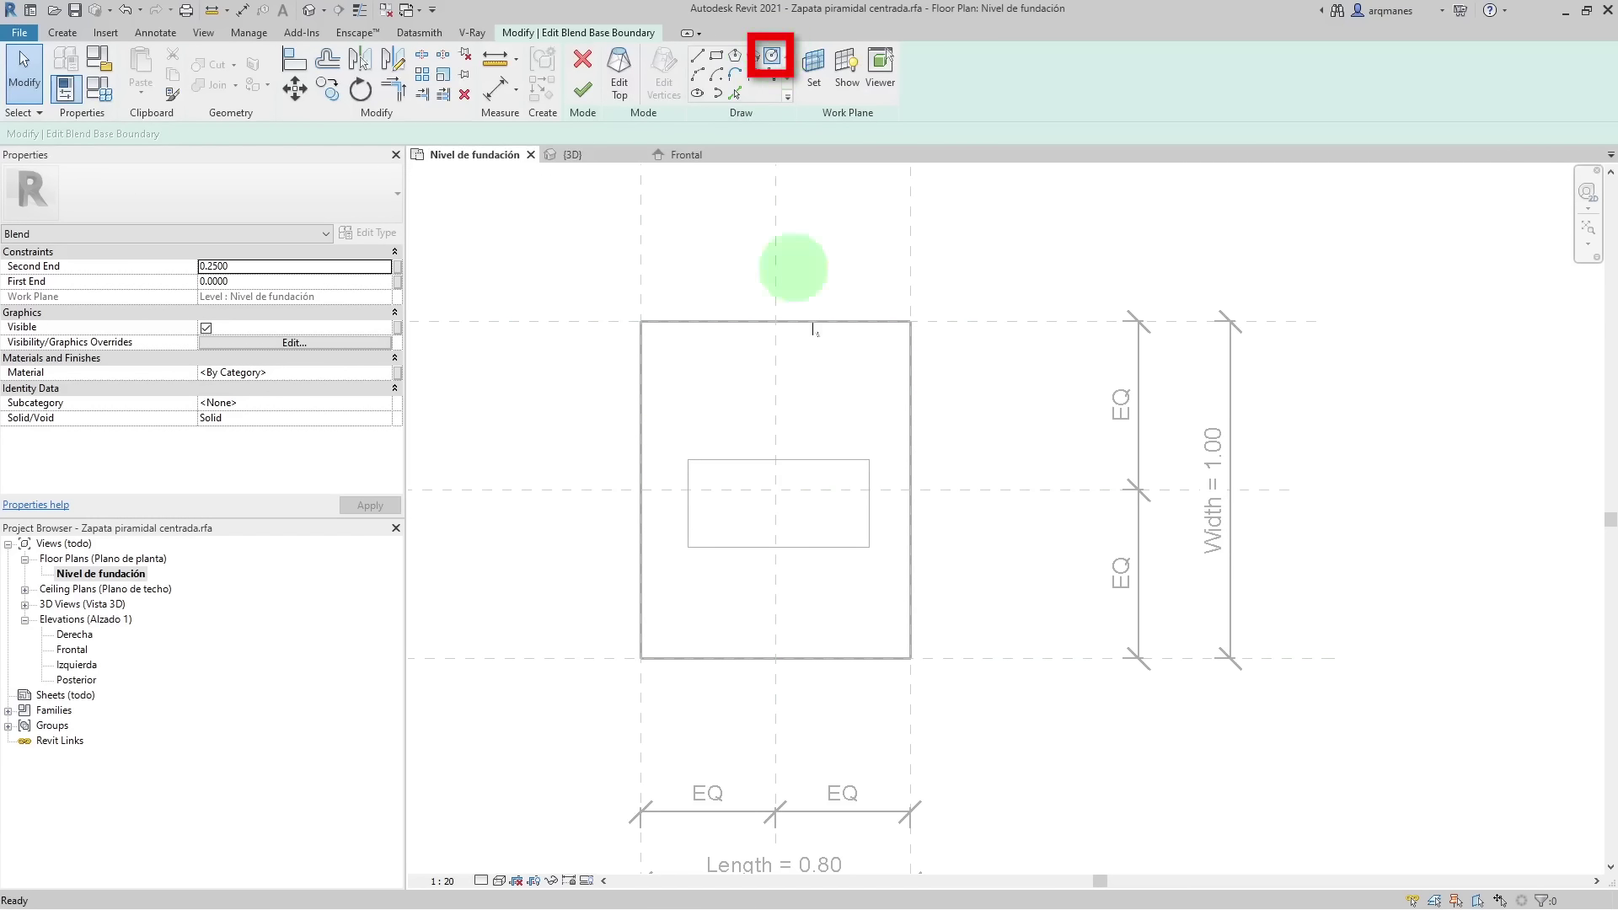
pyautogui.click(775, 489)
pyautogui.click(932, 655)
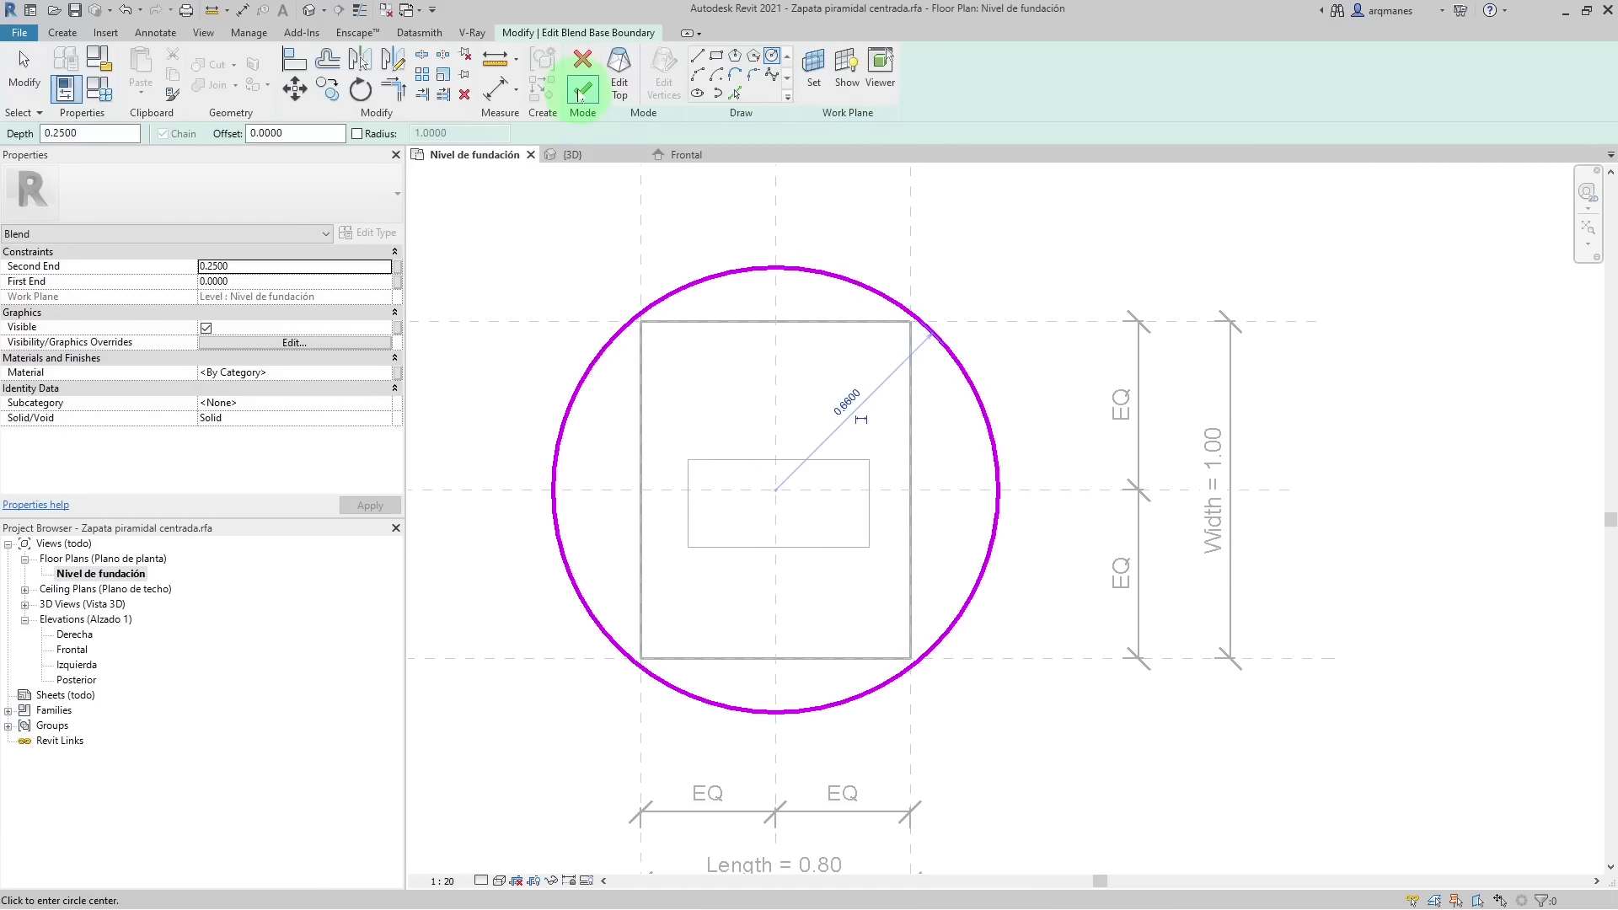
pyautogui.click(581, 95)
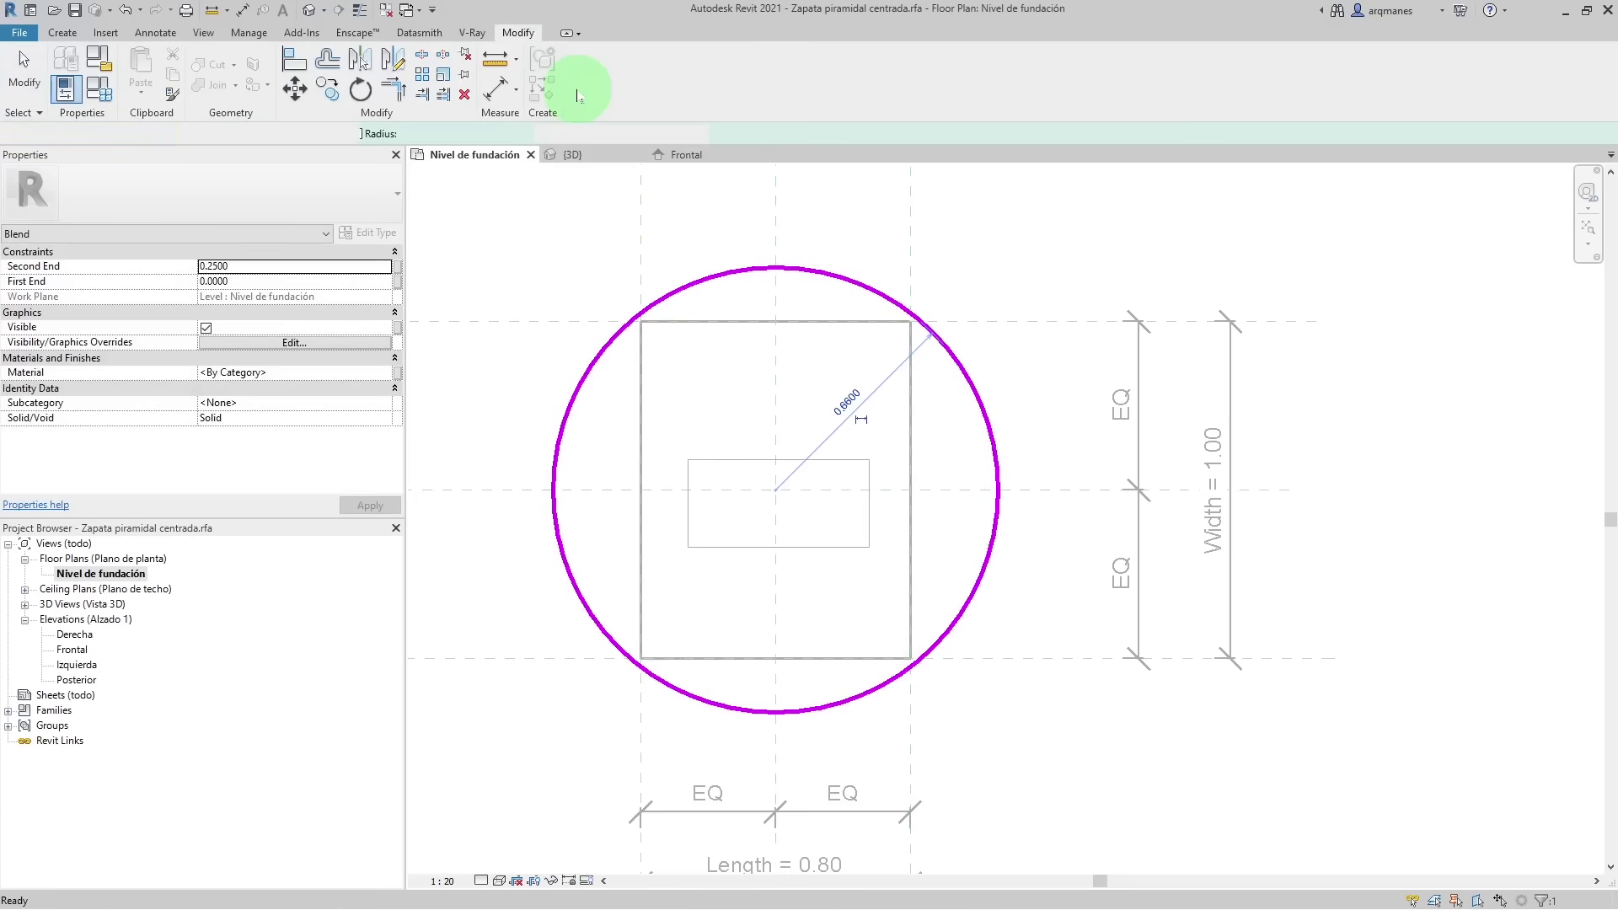
pyautogui.click(623, 156)
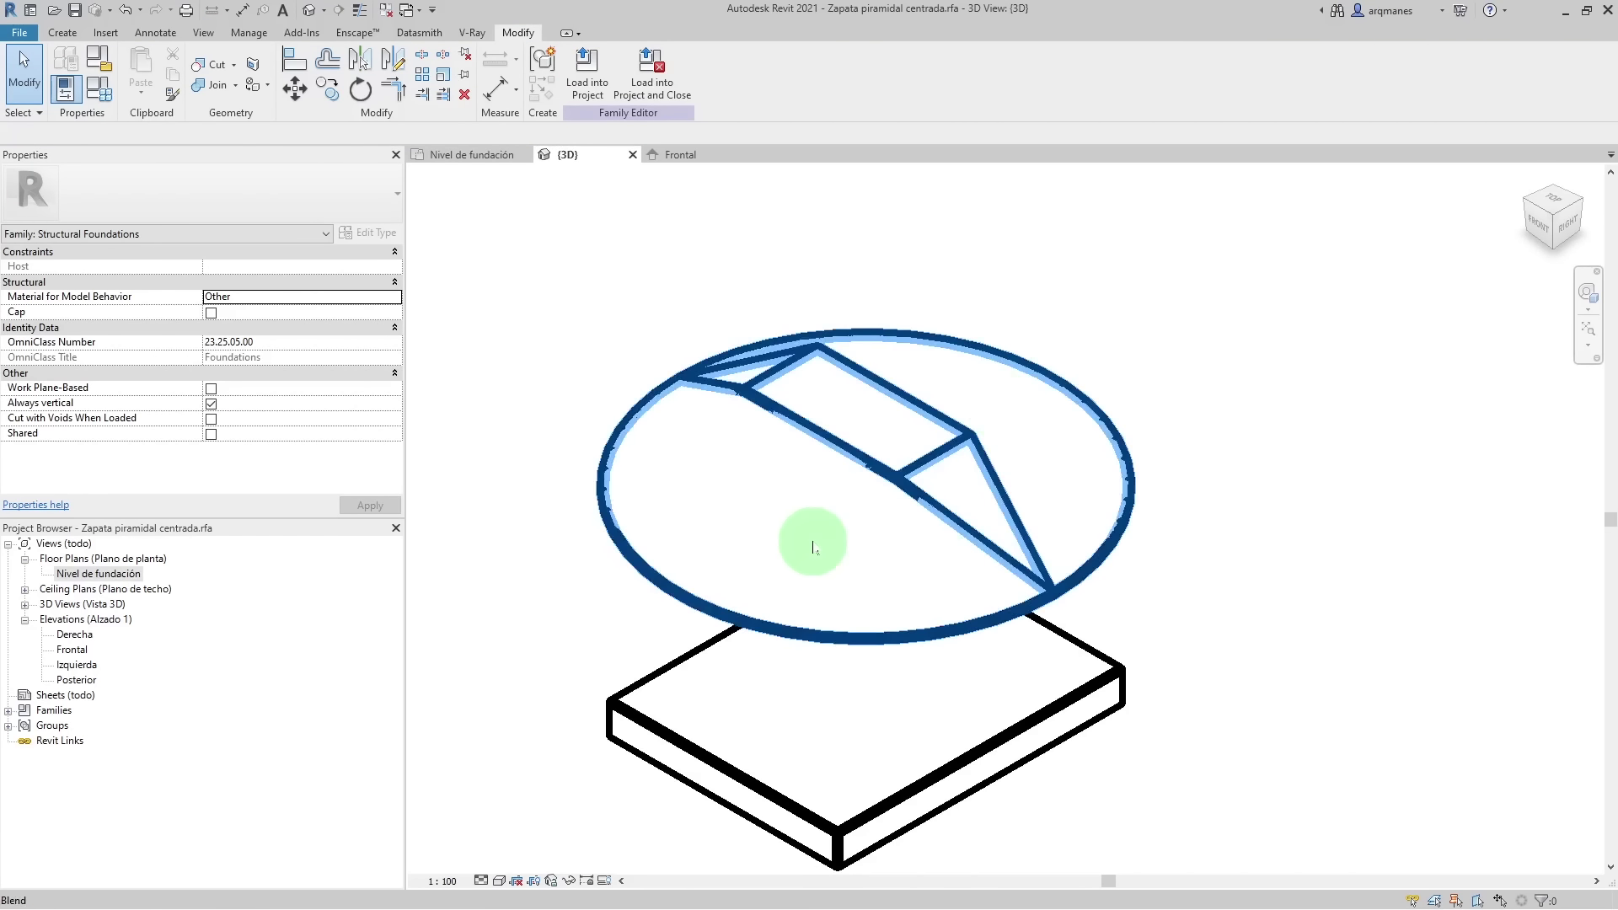
# - Raise the blend's top to depth 0.7339 and reopen its base outline for editing
pyautogui.click(932, 466)
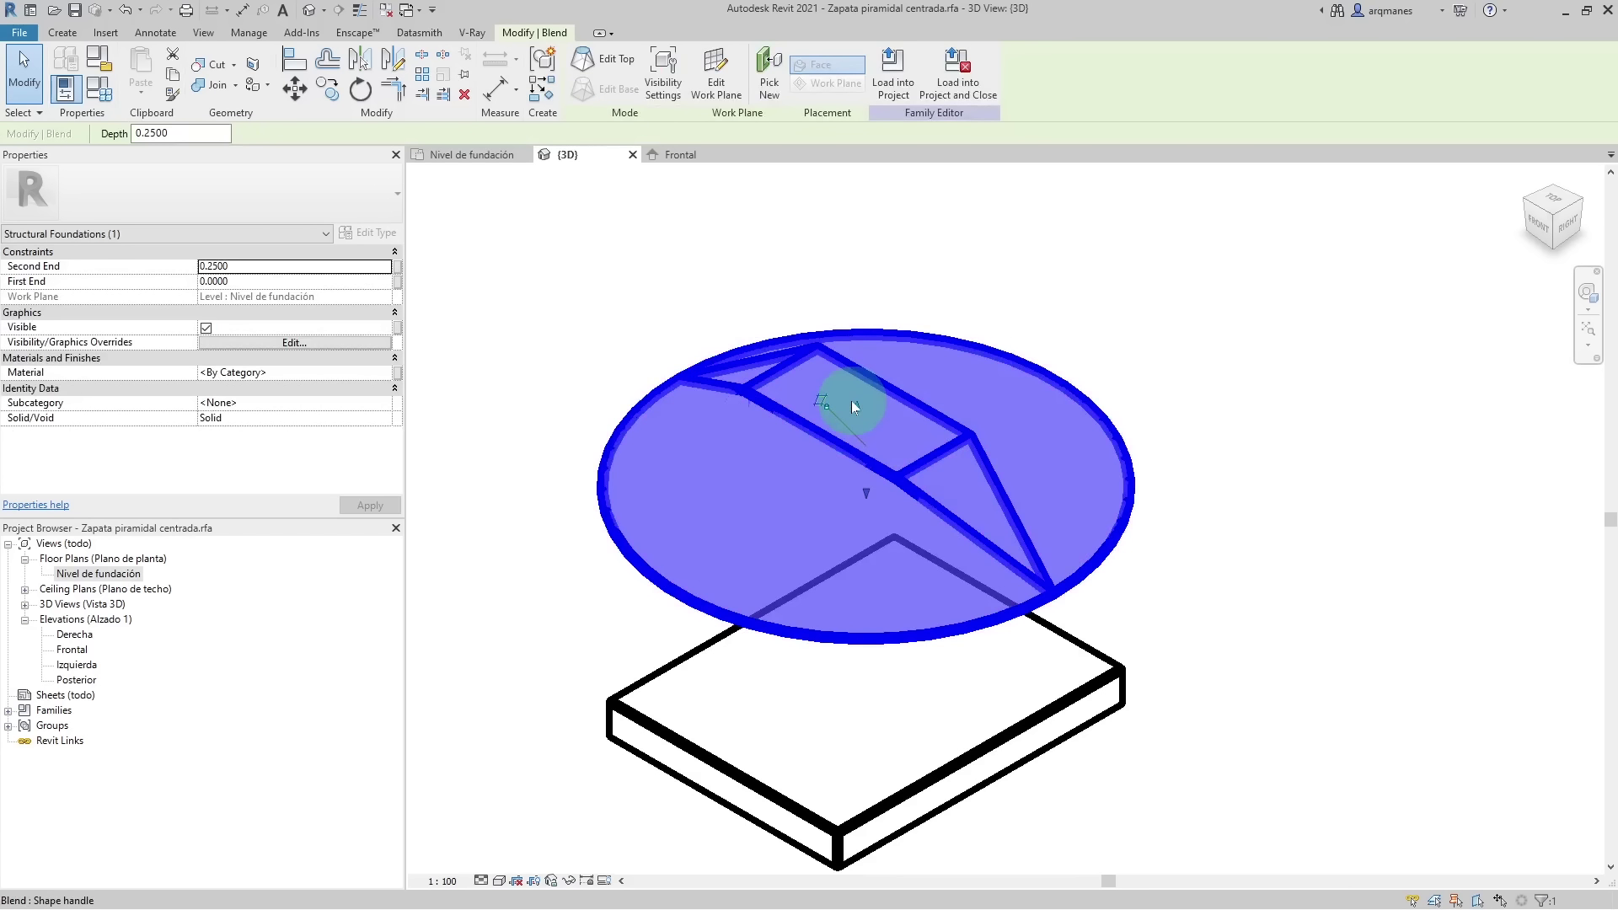
pyautogui.moveTo(851, 406); pyautogui.dragTo(847, 254)
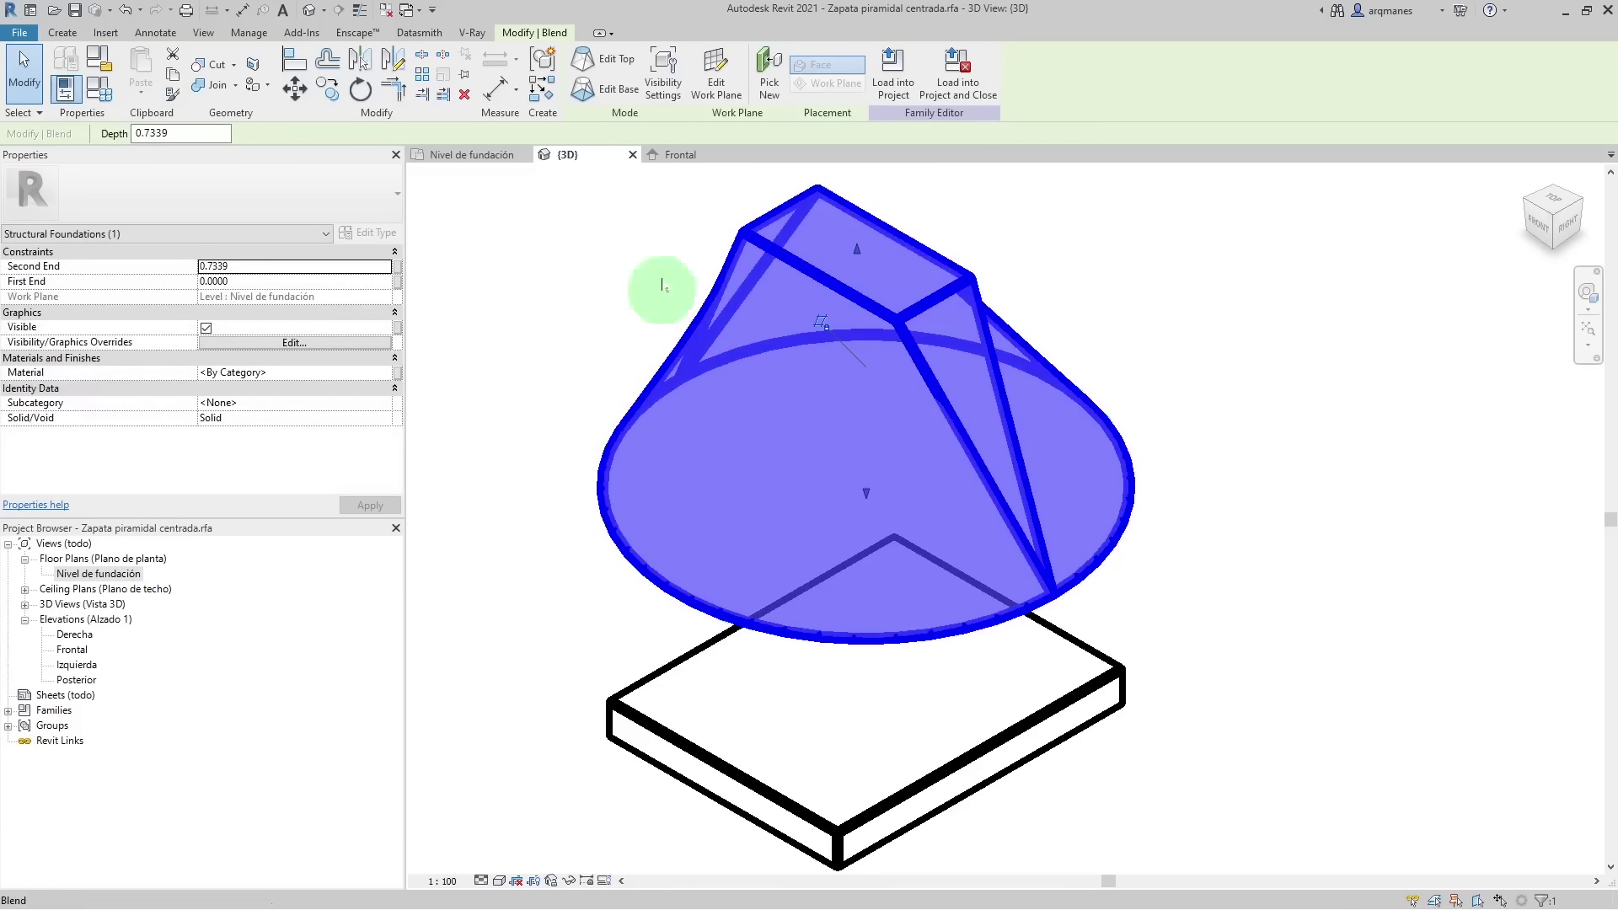
pyautogui.click(583, 91)
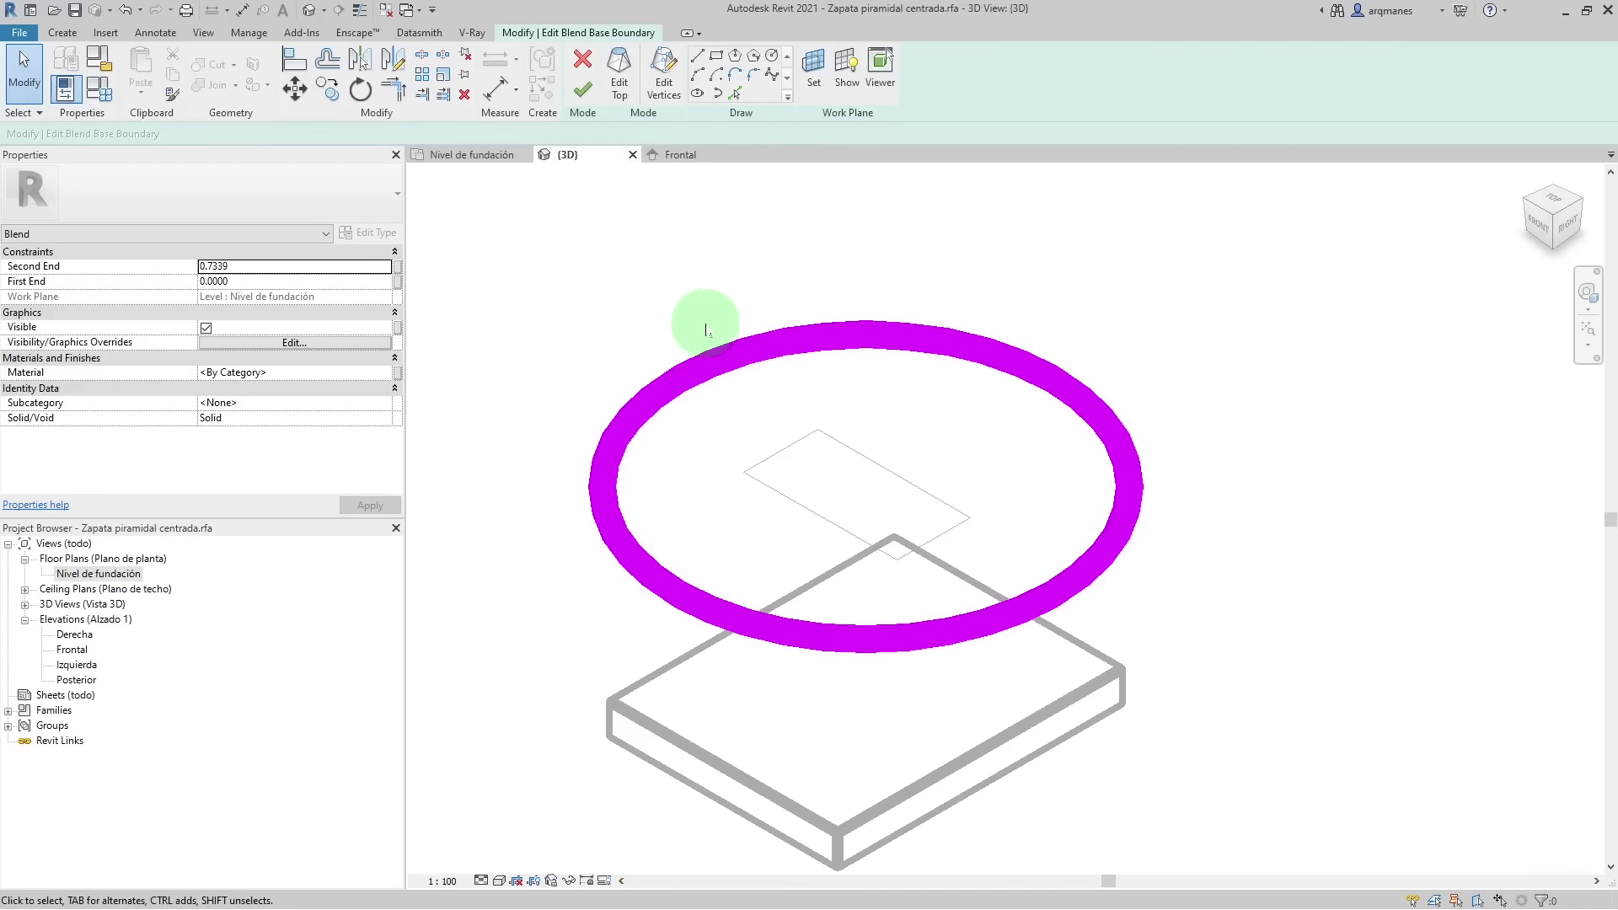
# - Delete the circular base and draw a rectangle on the outer reference planes in Nivel de fundación
pyautogui.click(732, 365)
pyautogui.press('Delete')
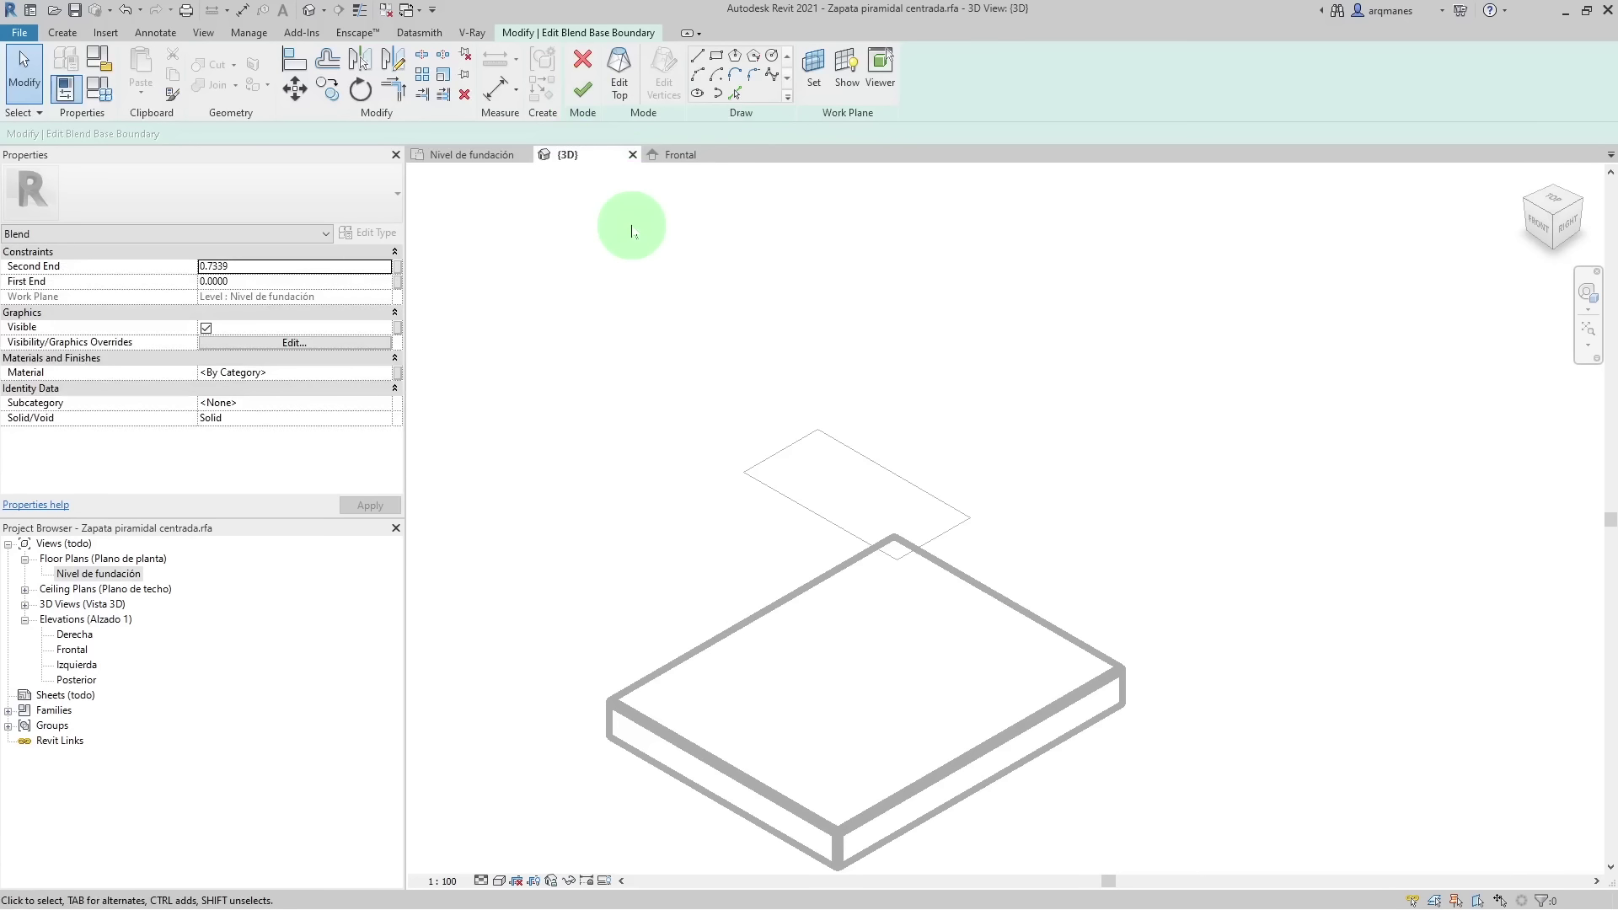
pyautogui.doubleClick(75, 577)
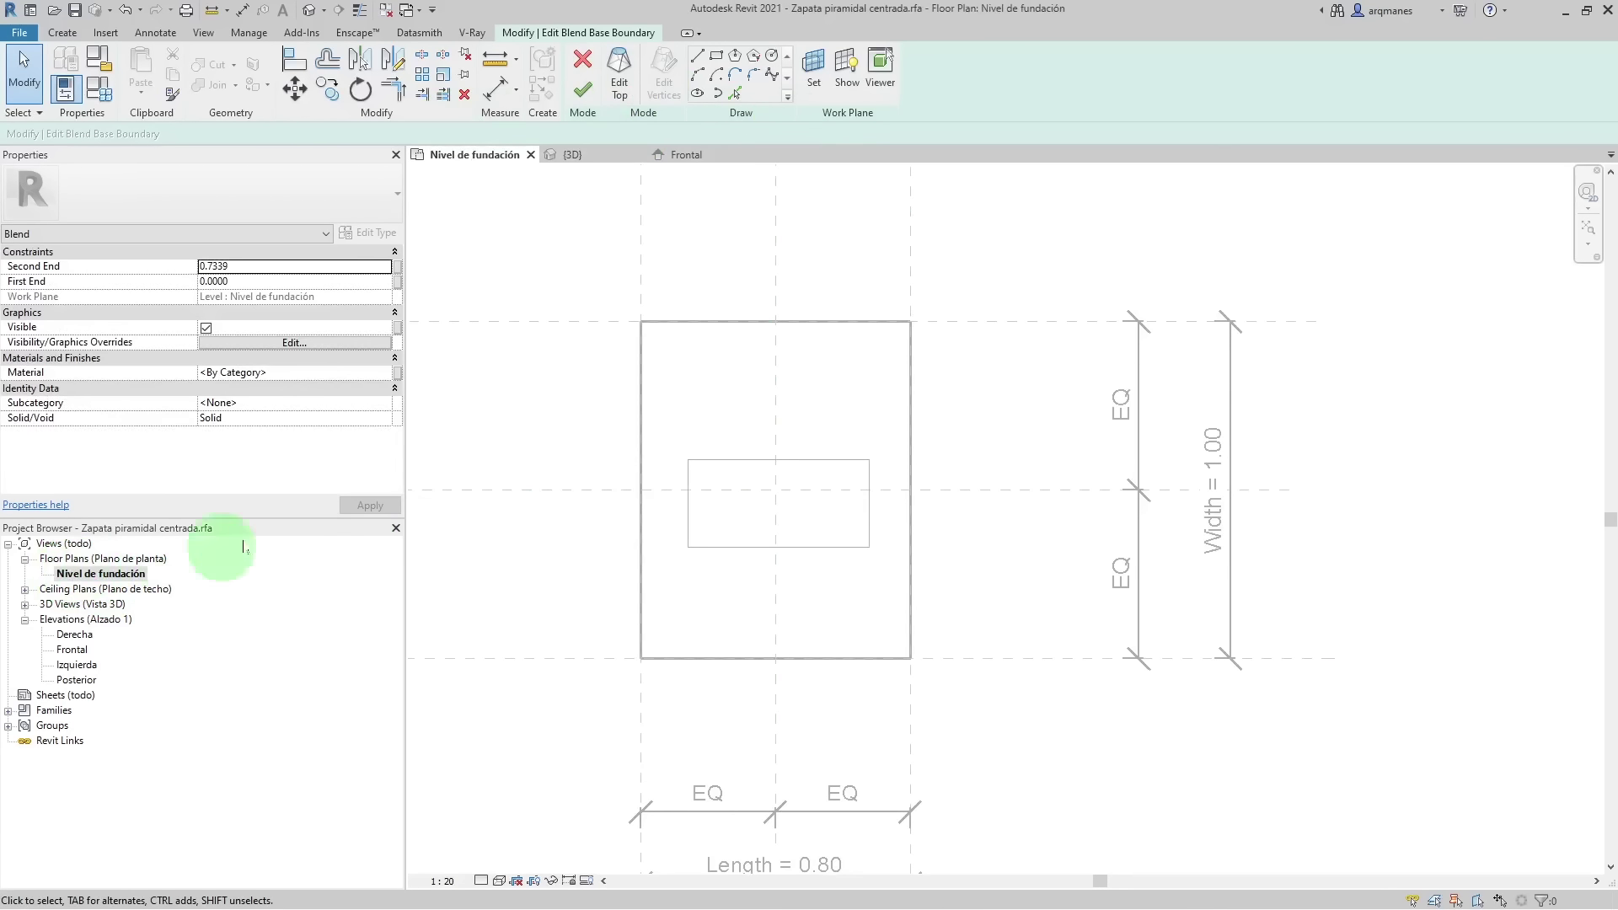
pyautogui.click(716, 55)
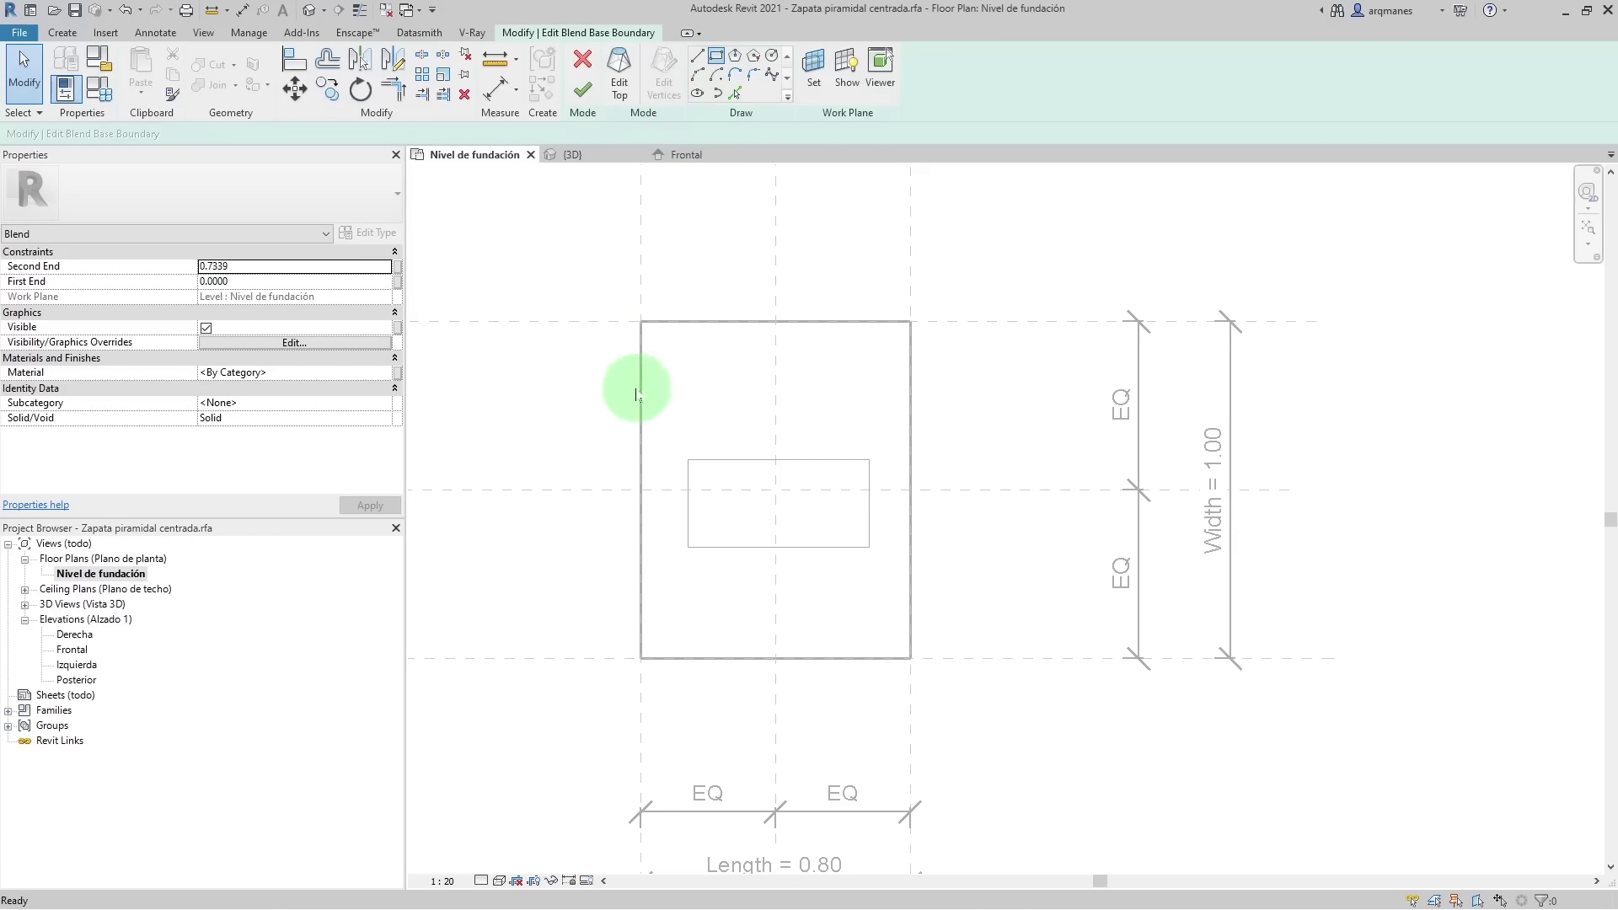
pyautogui.click(640, 321)
pyautogui.click(910, 658)
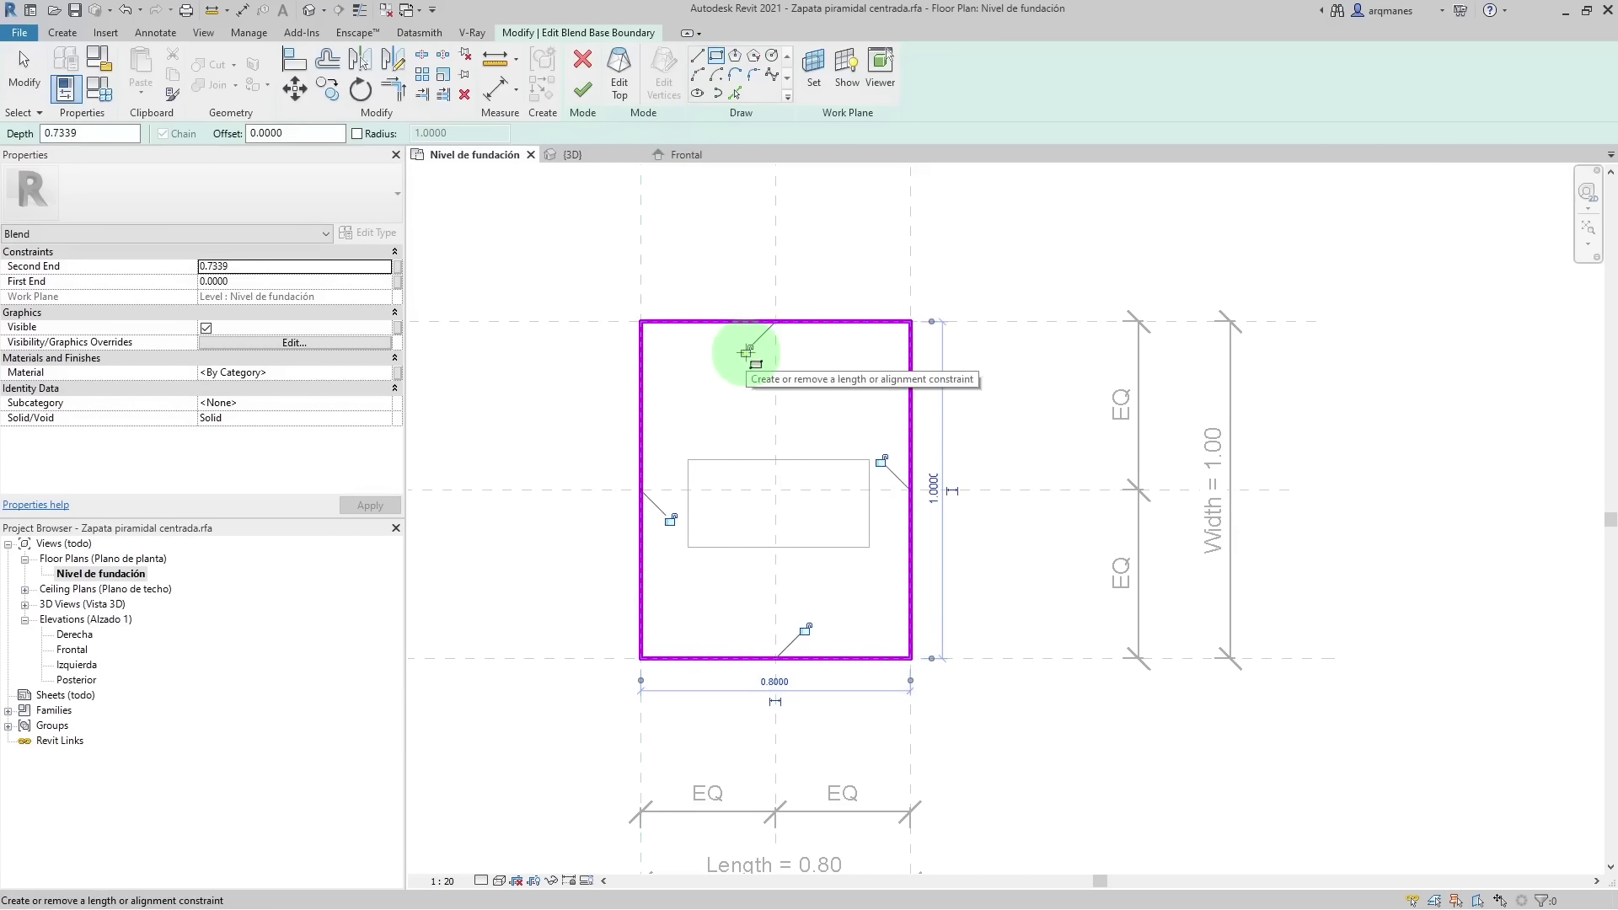
# - Lock all four rectangle edges, finish the blend, and view it in 3D and Frontal elevation
pyautogui.click(746, 350)
pyautogui.click(882, 461)
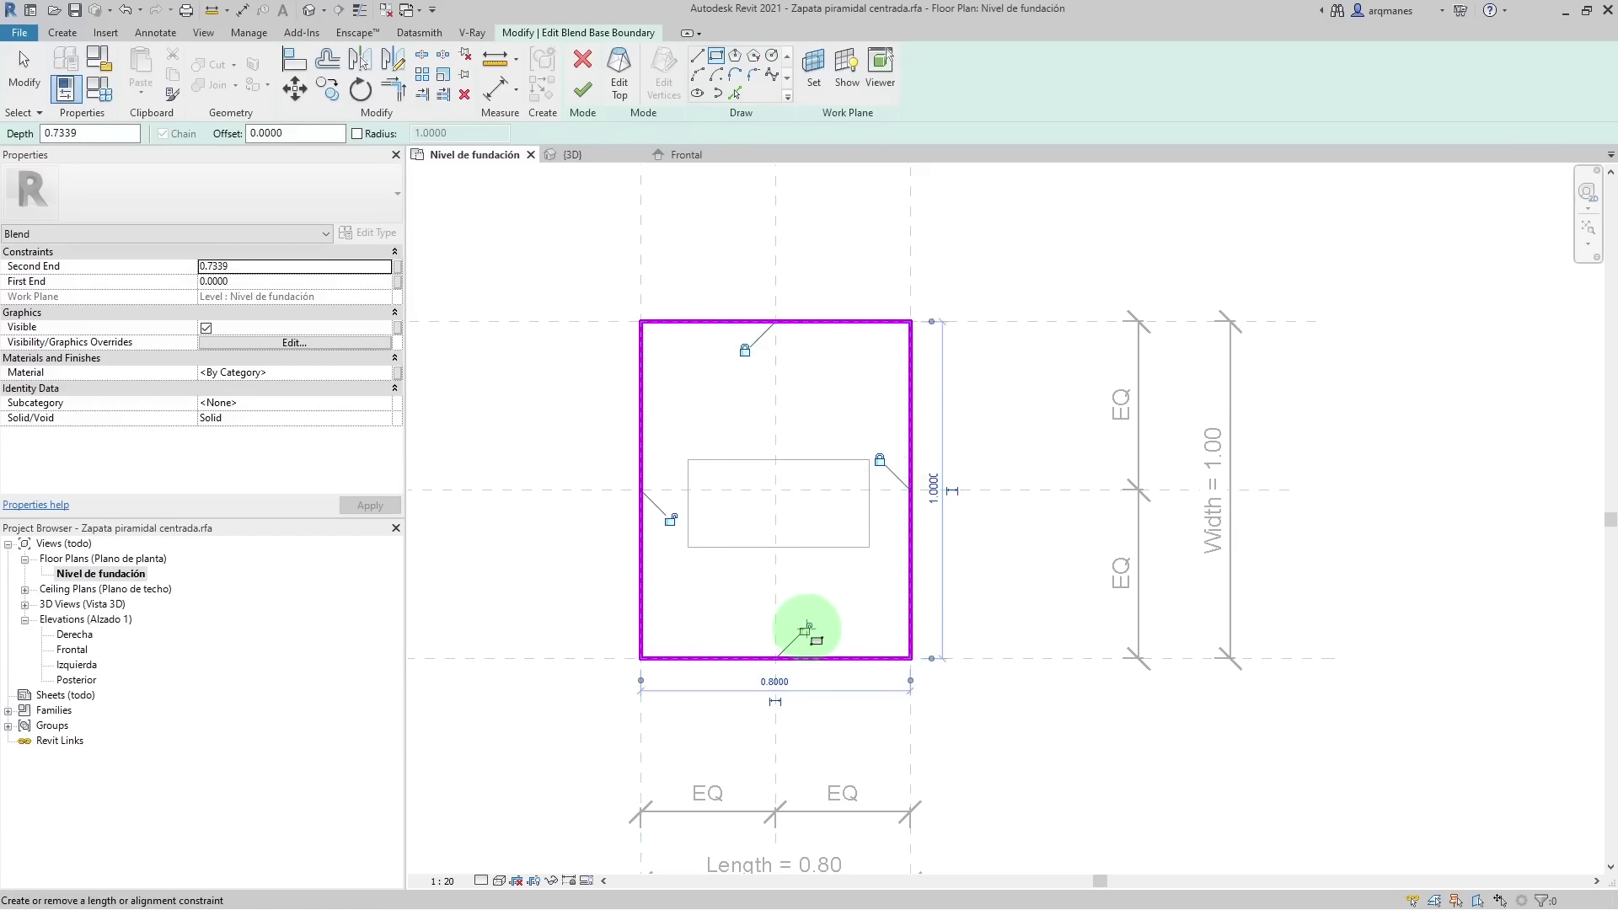
pyautogui.click(805, 629)
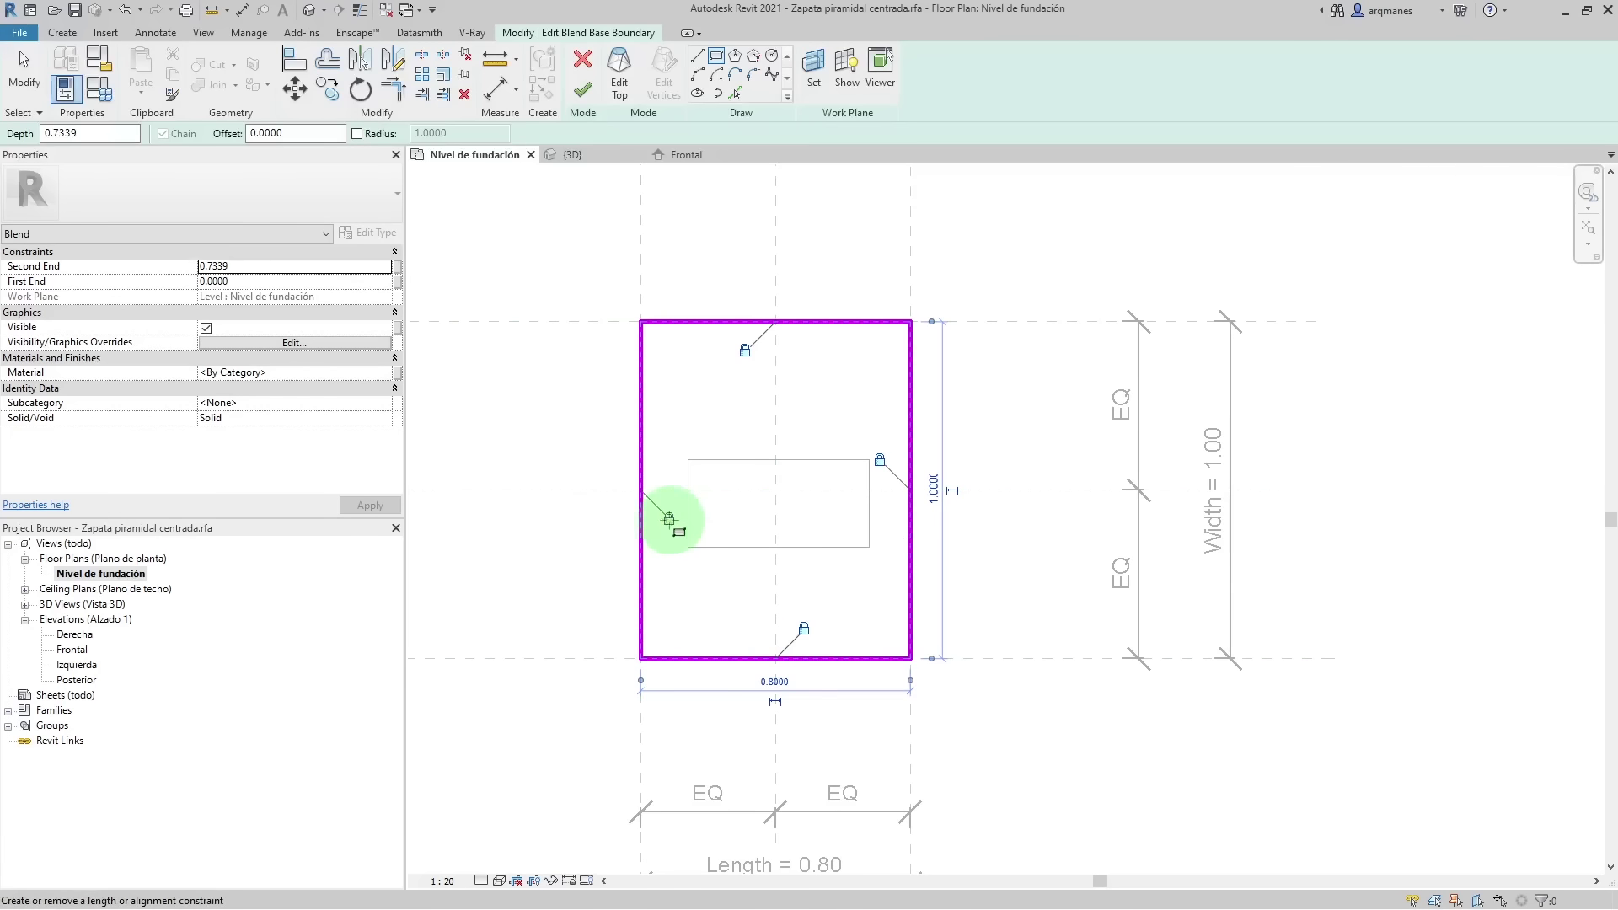
pyautogui.click(582, 89)
pyautogui.click(596, 517)
pyautogui.click(929, 460)
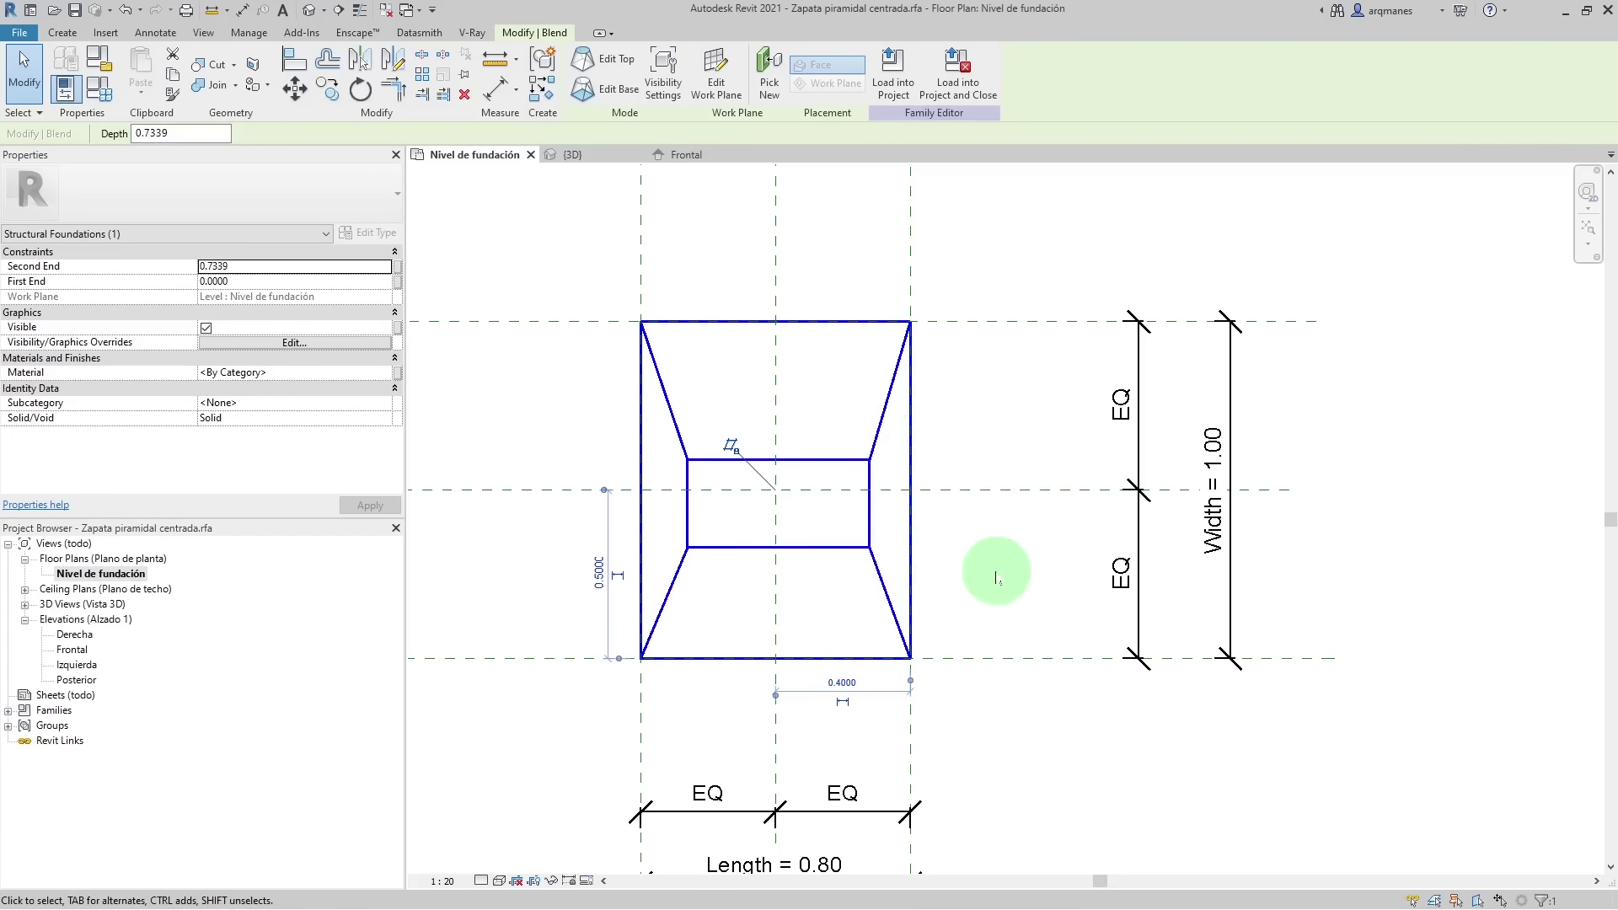
pyautogui.click(573, 155)
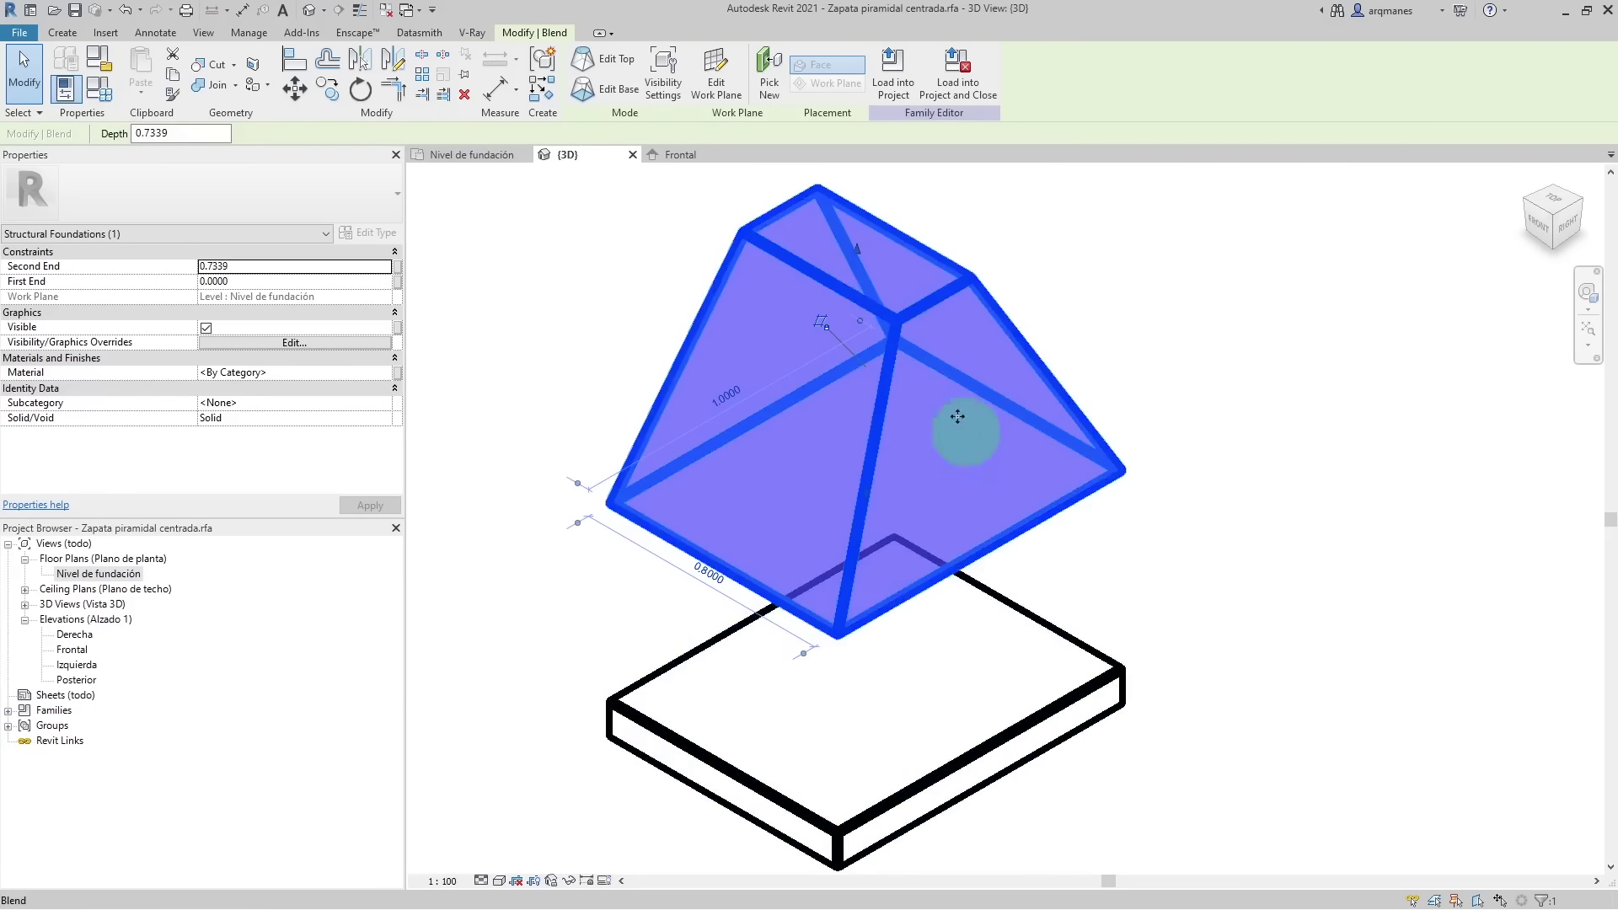
pyautogui.click(693, 156)
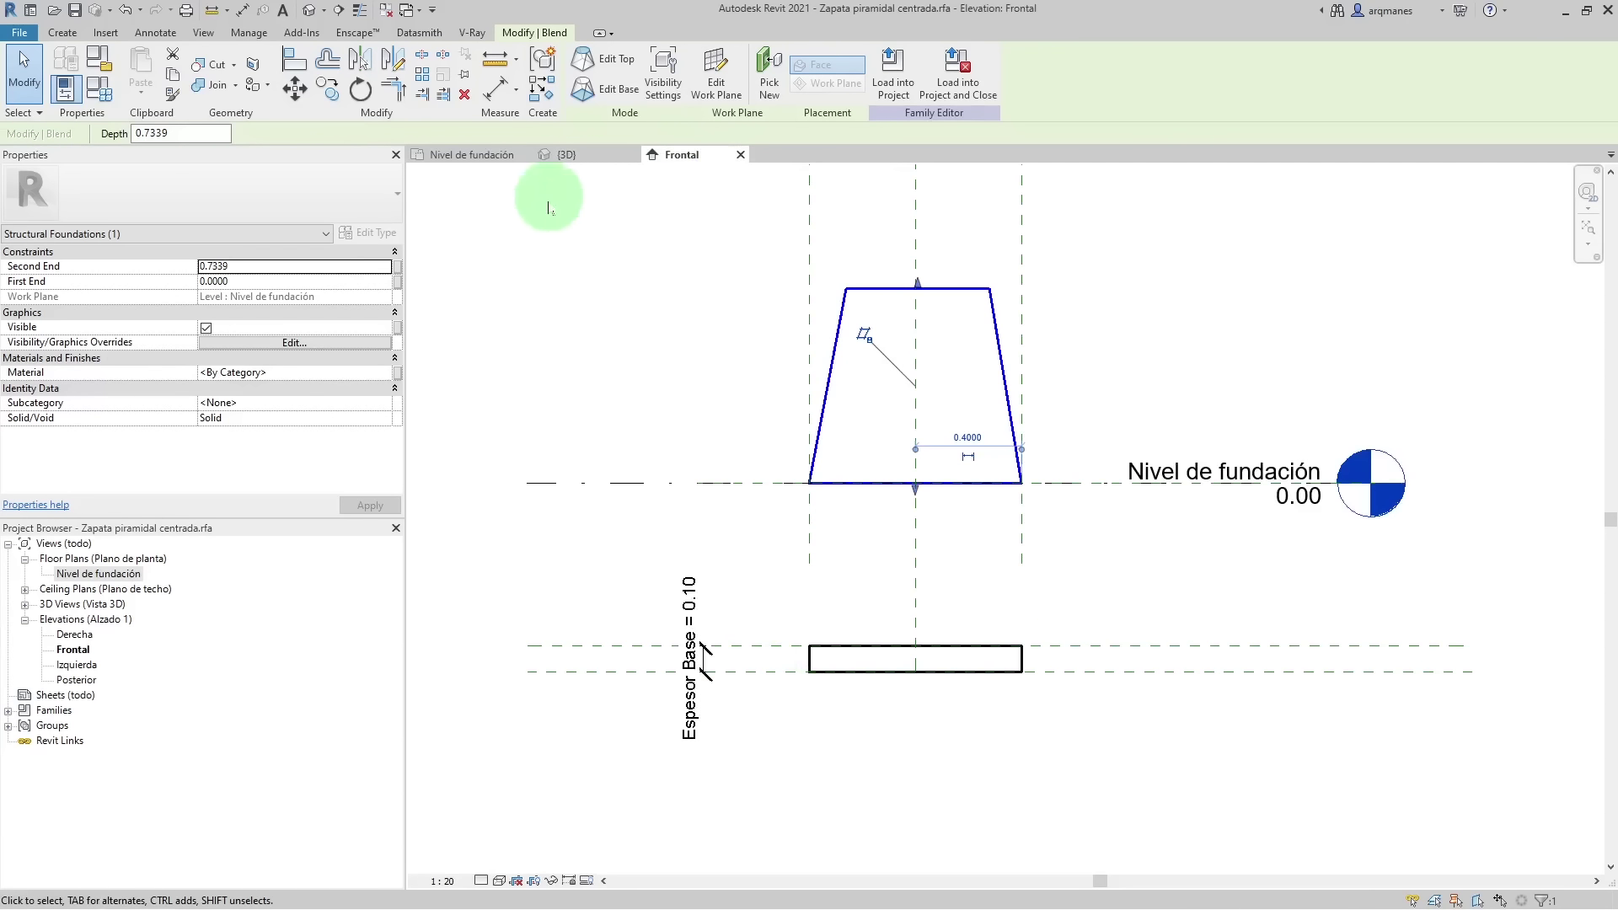
# - Align the frustum's bottom to the slab's top reference plane, Altura de base
pyautogui.click(1147, 649)
pyautogui.scroll(3, 1546, 678)
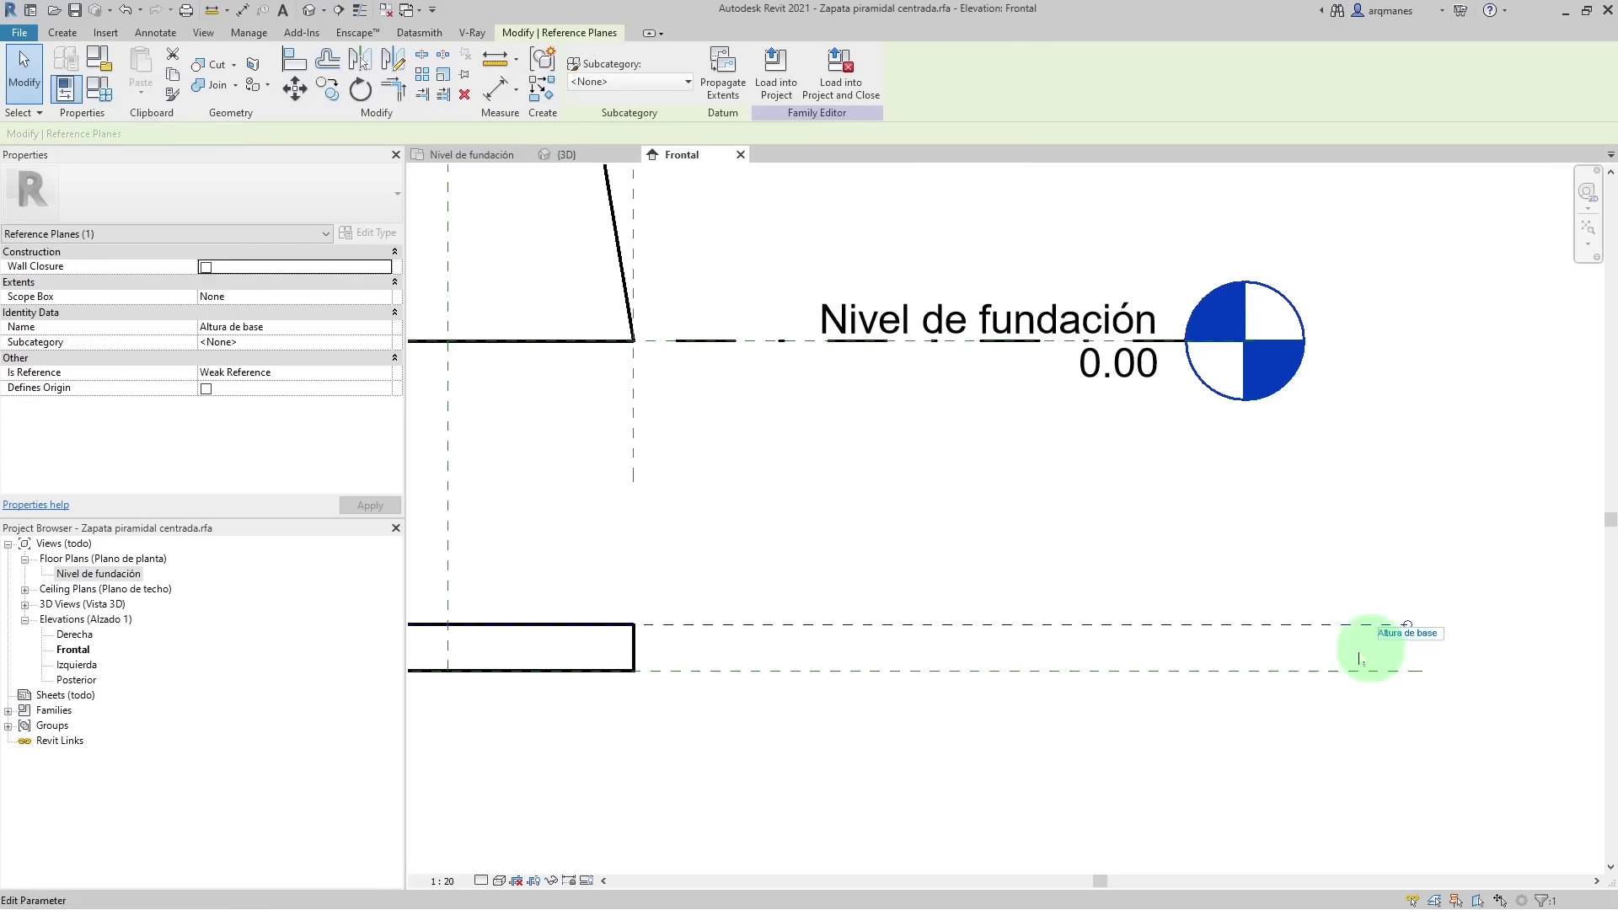
pyautogui.scroll(-2, 1306, 708)
pyautogui.press('a')
pyautogui.press('l')
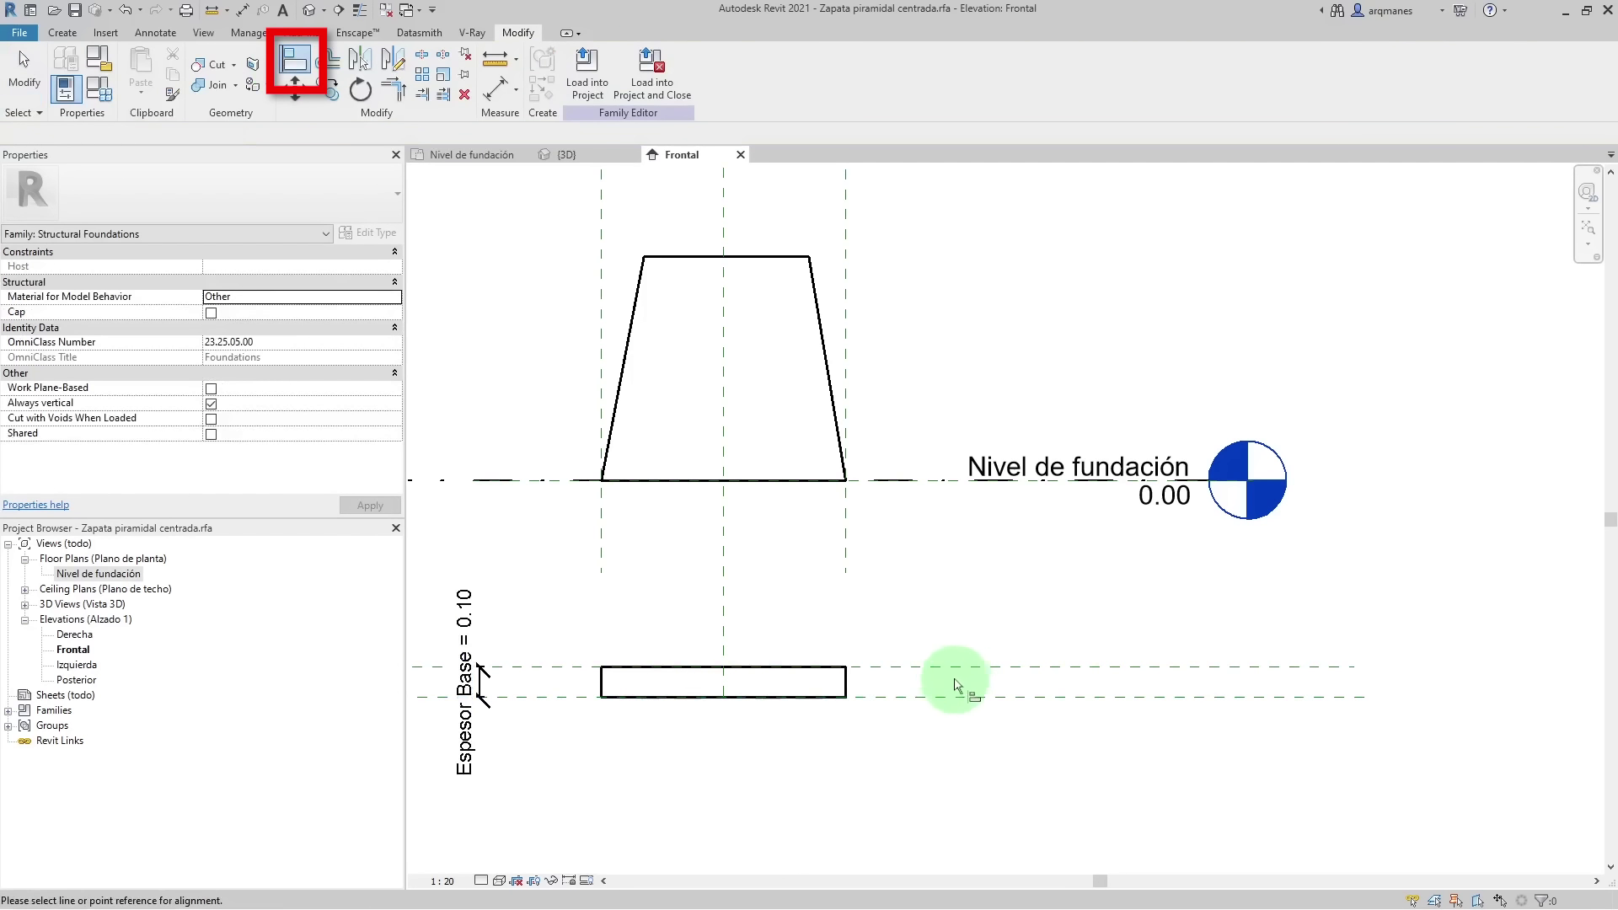
pyautogui.click(767, 480)
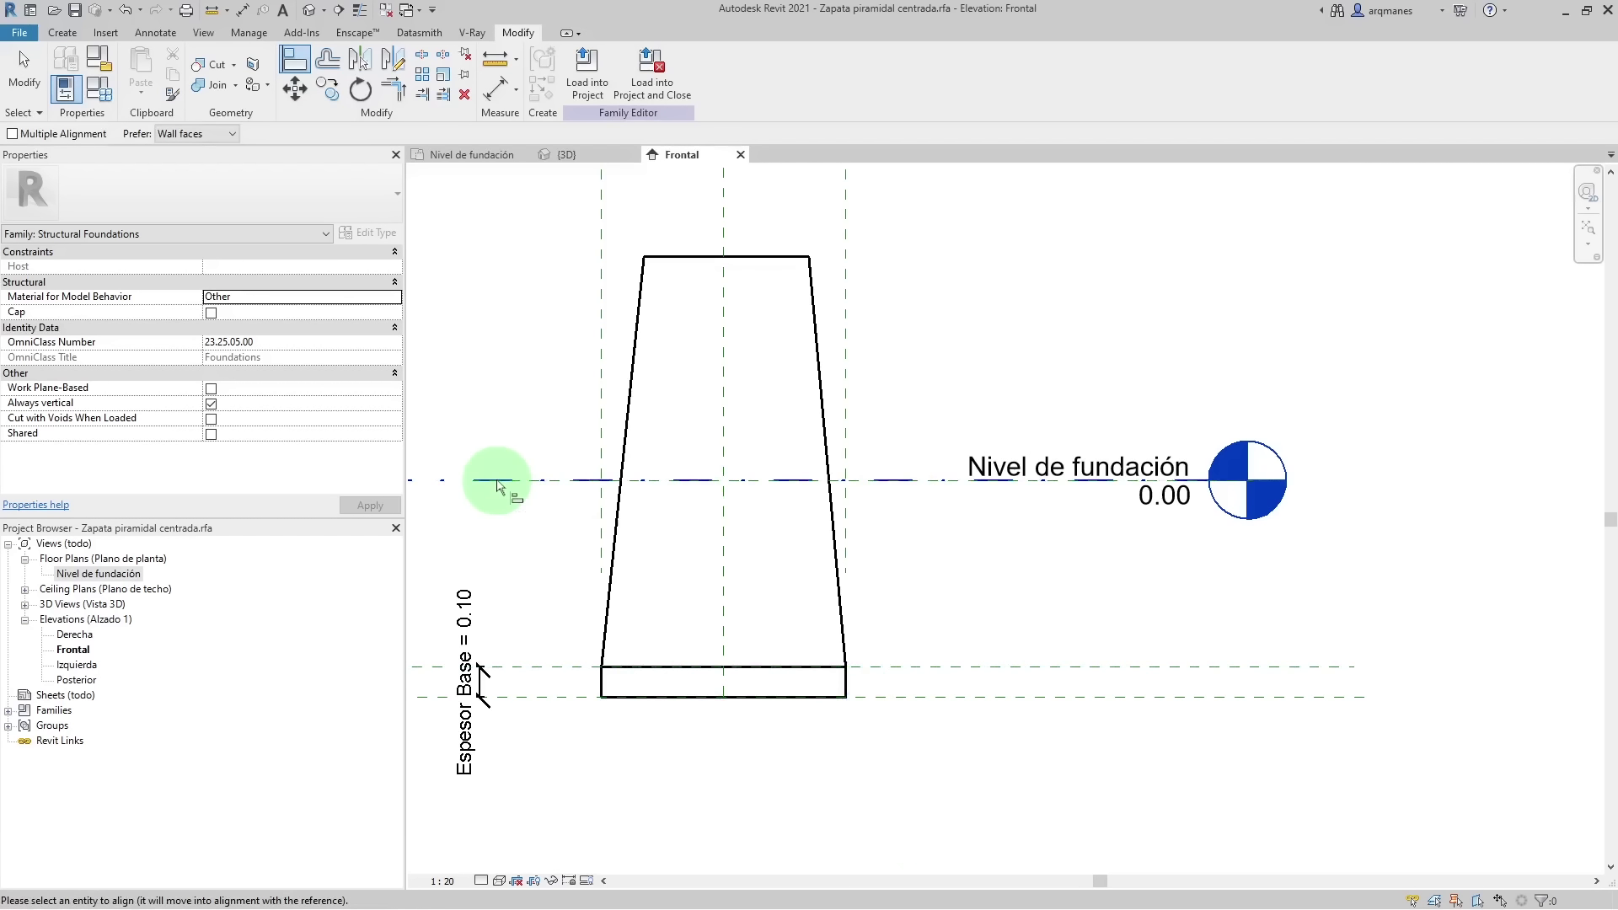
# - Align the frustum's top to the Nivel de fundación level and lock it
pyautogui.click(696, 257)
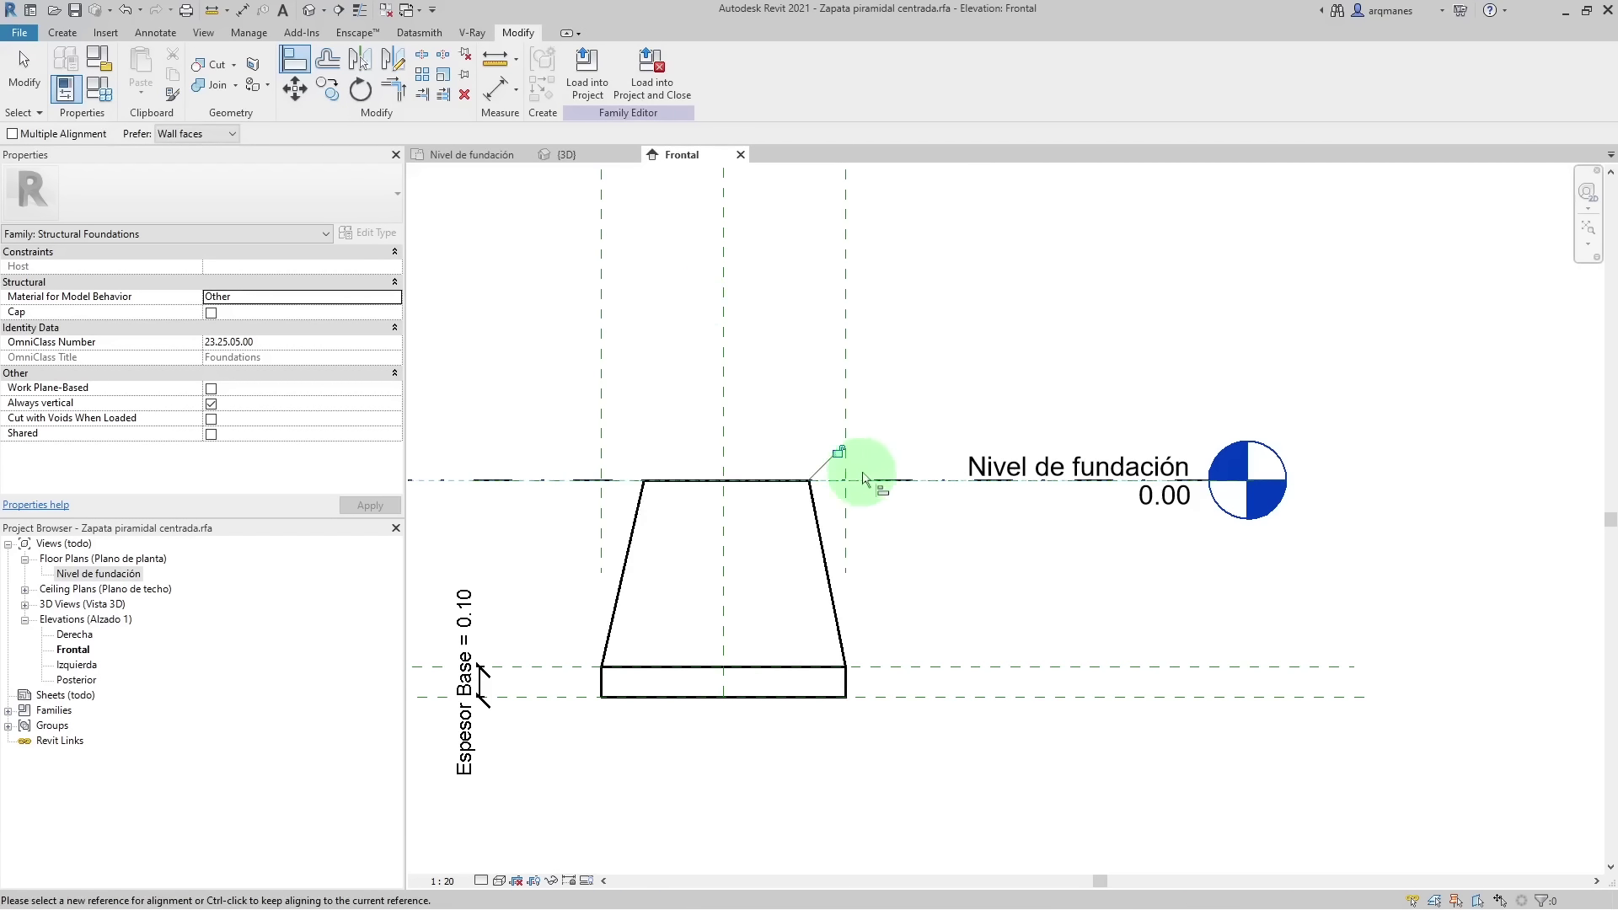
pyautogui.click(837, 453)
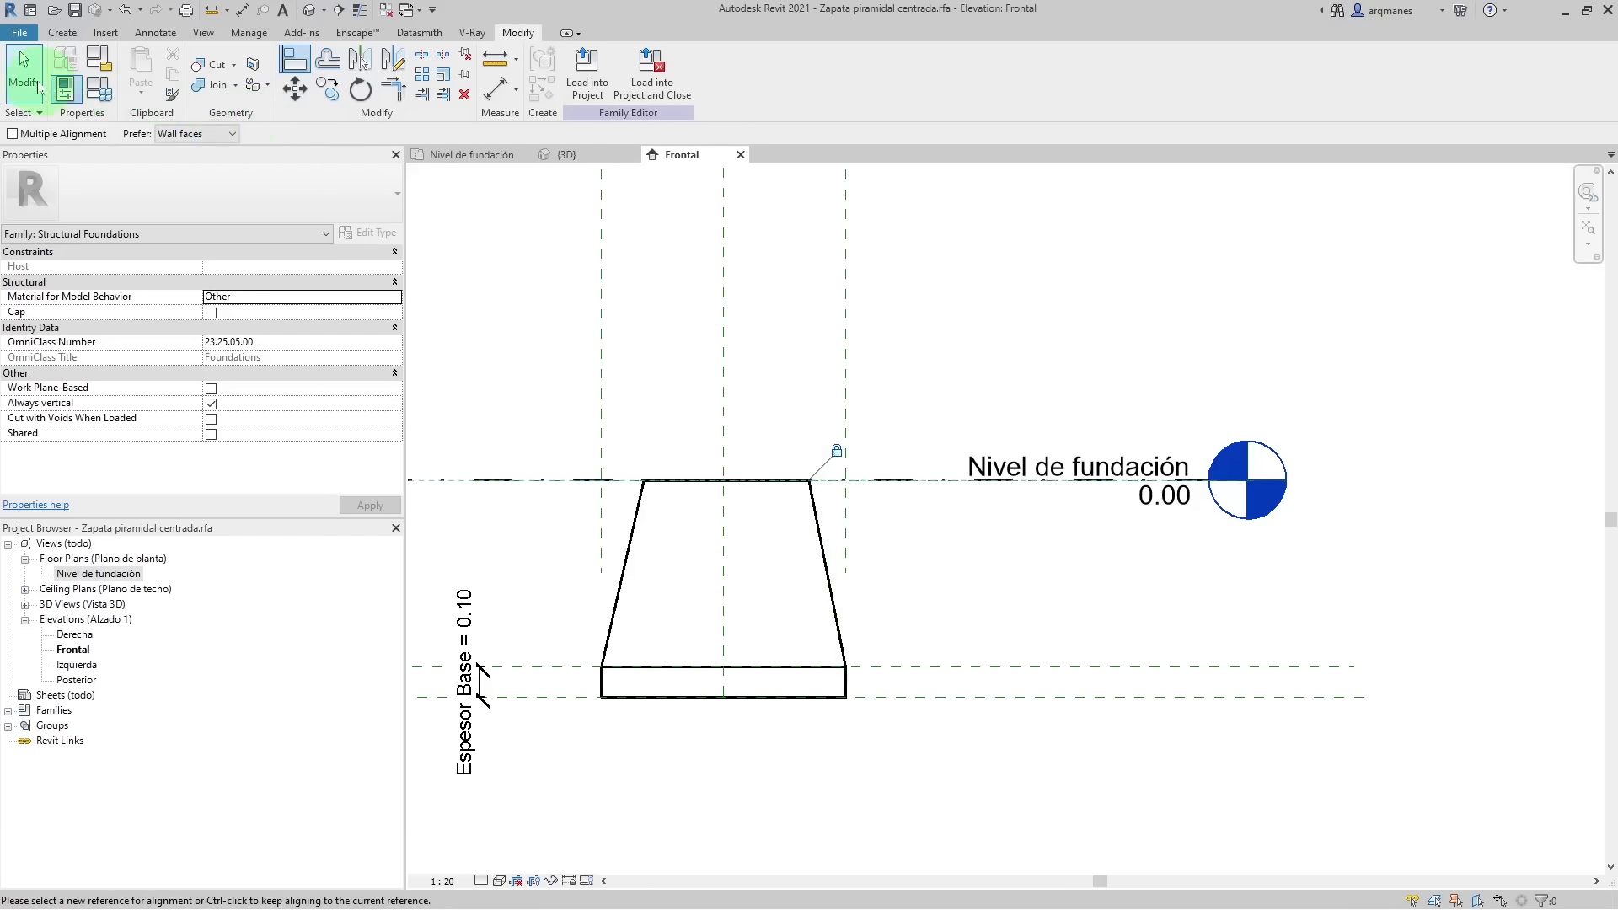
pyautogui.click(37, 87)
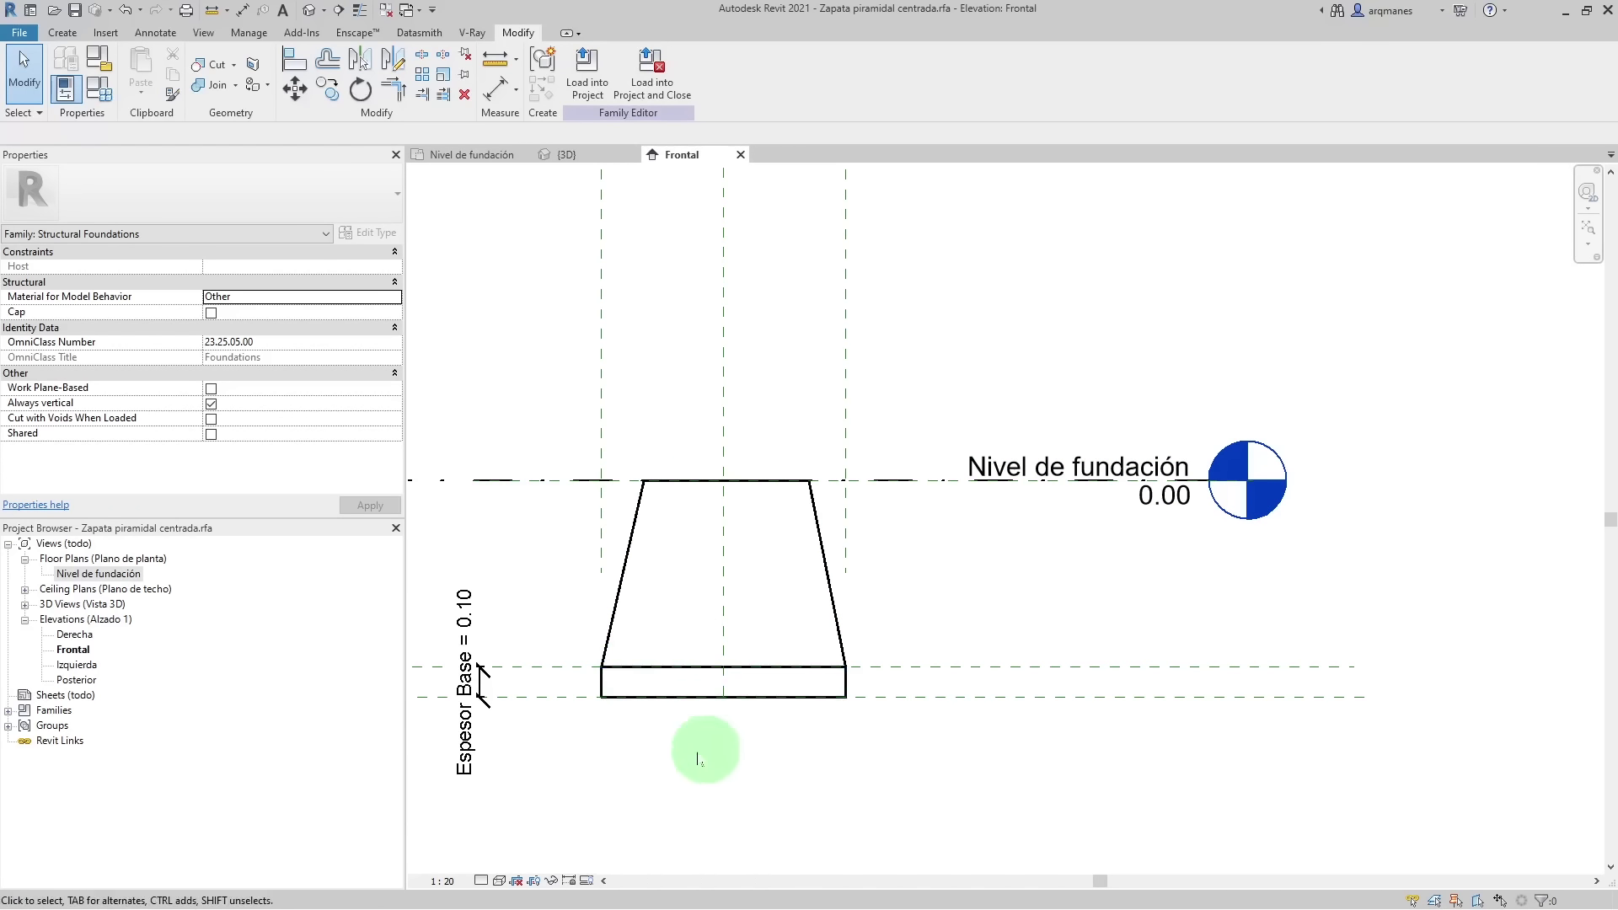
pyautogui.scroll(-1, 912, 663)
pyautogui.scroll(1, 573, 719)
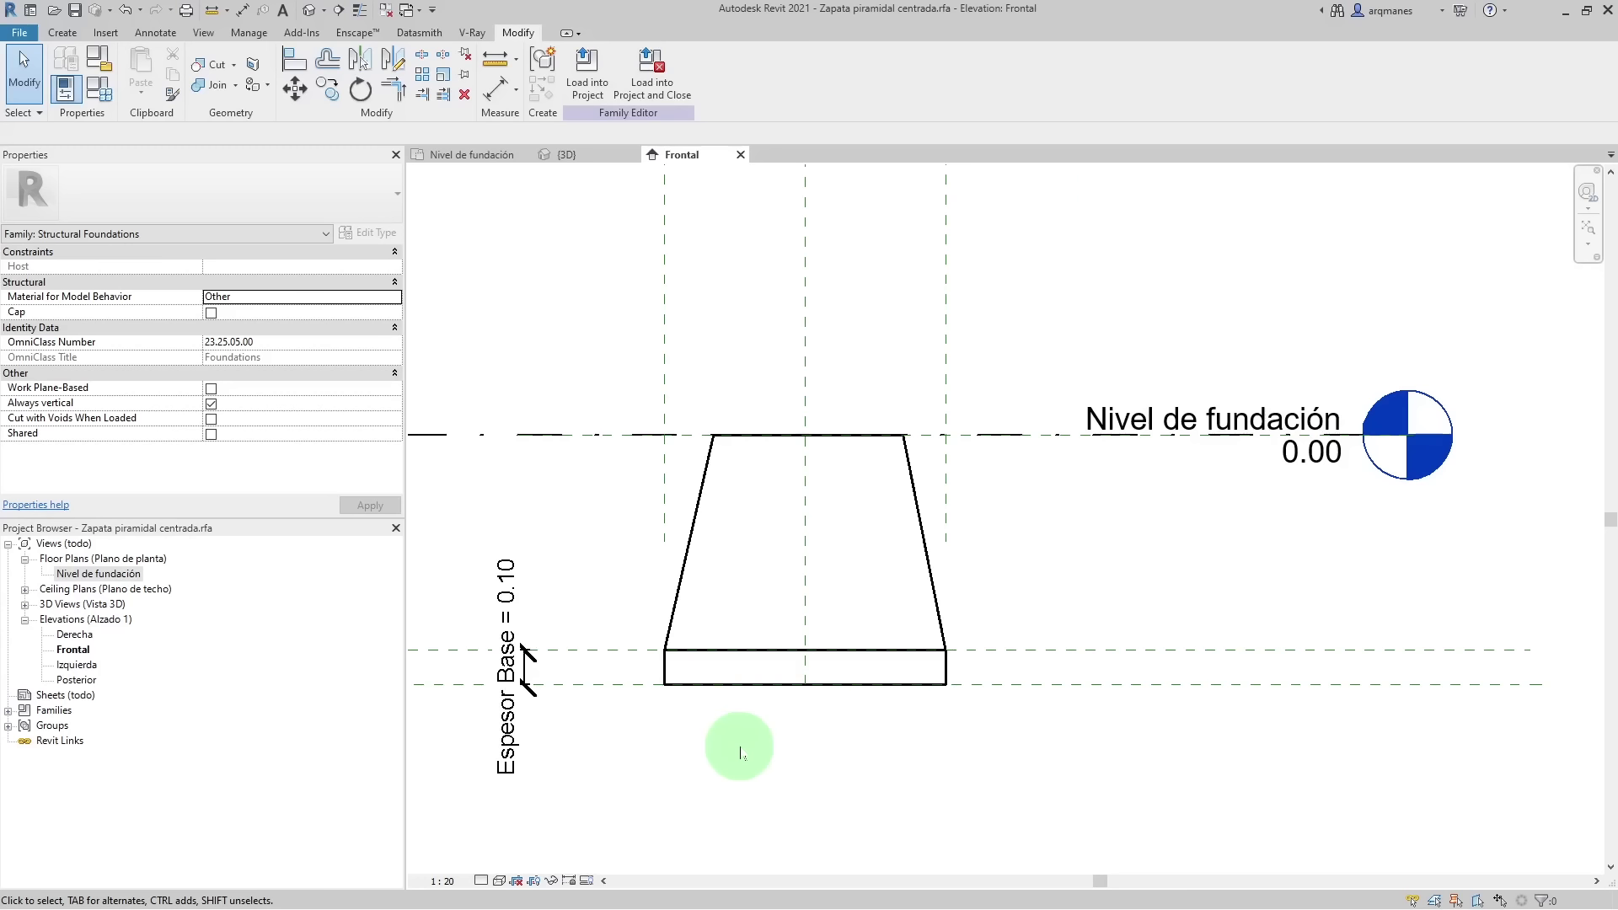
# - Dimension the 0.71 overall height from the slab bottom to Nivel de fundación
pyautogui.click(504, 99)
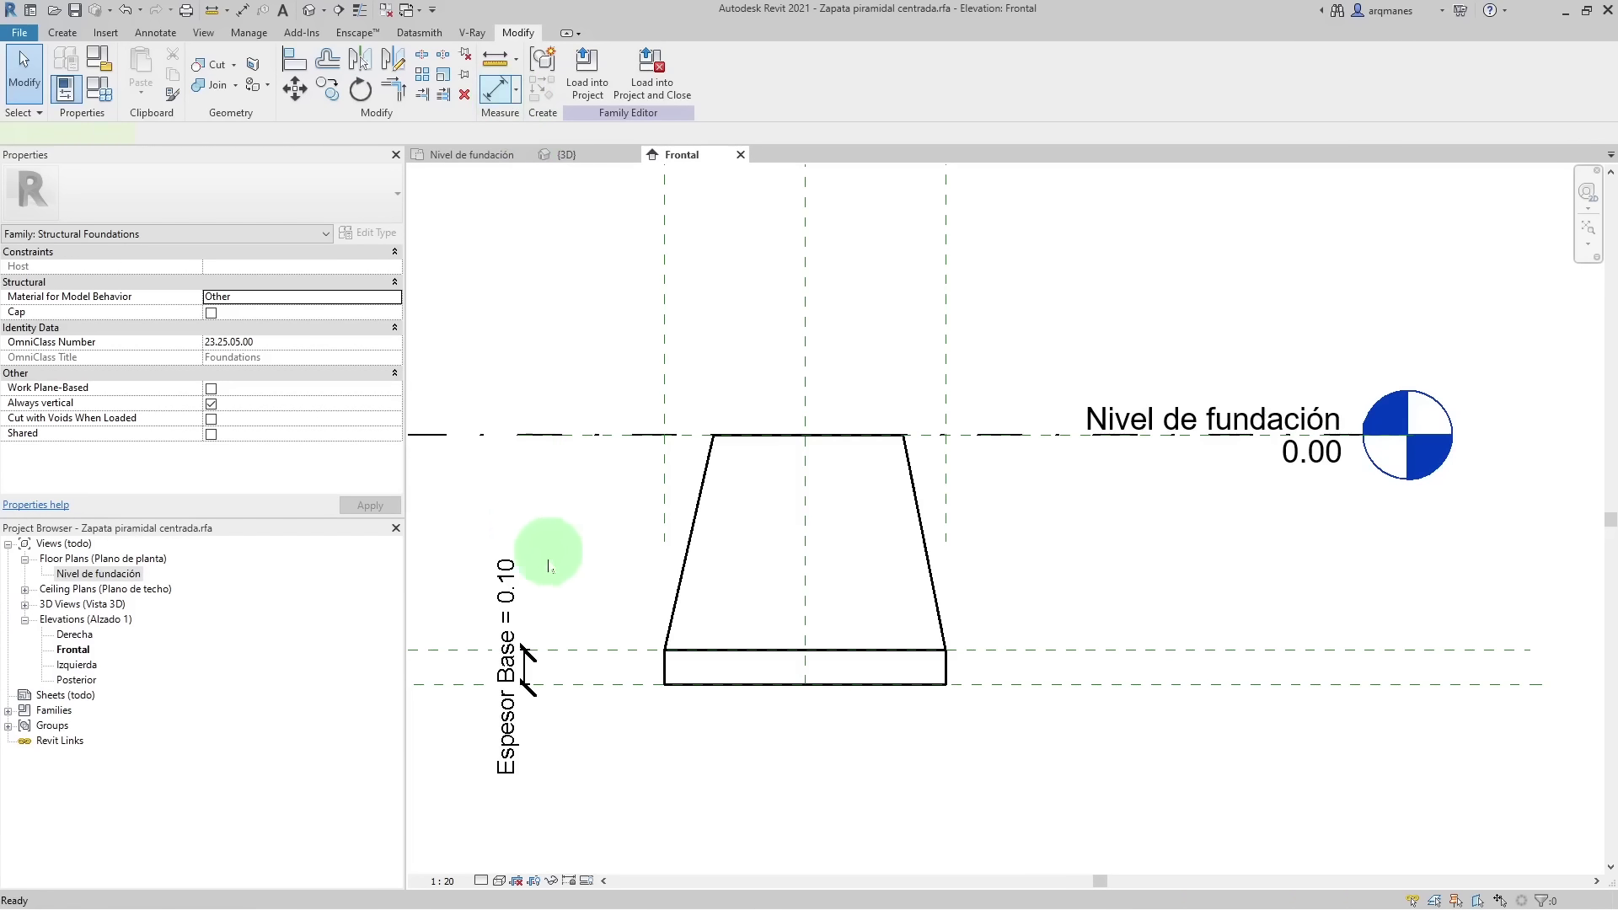
pyautogui.click(440, 684)
pyautogui.click(447, 437)
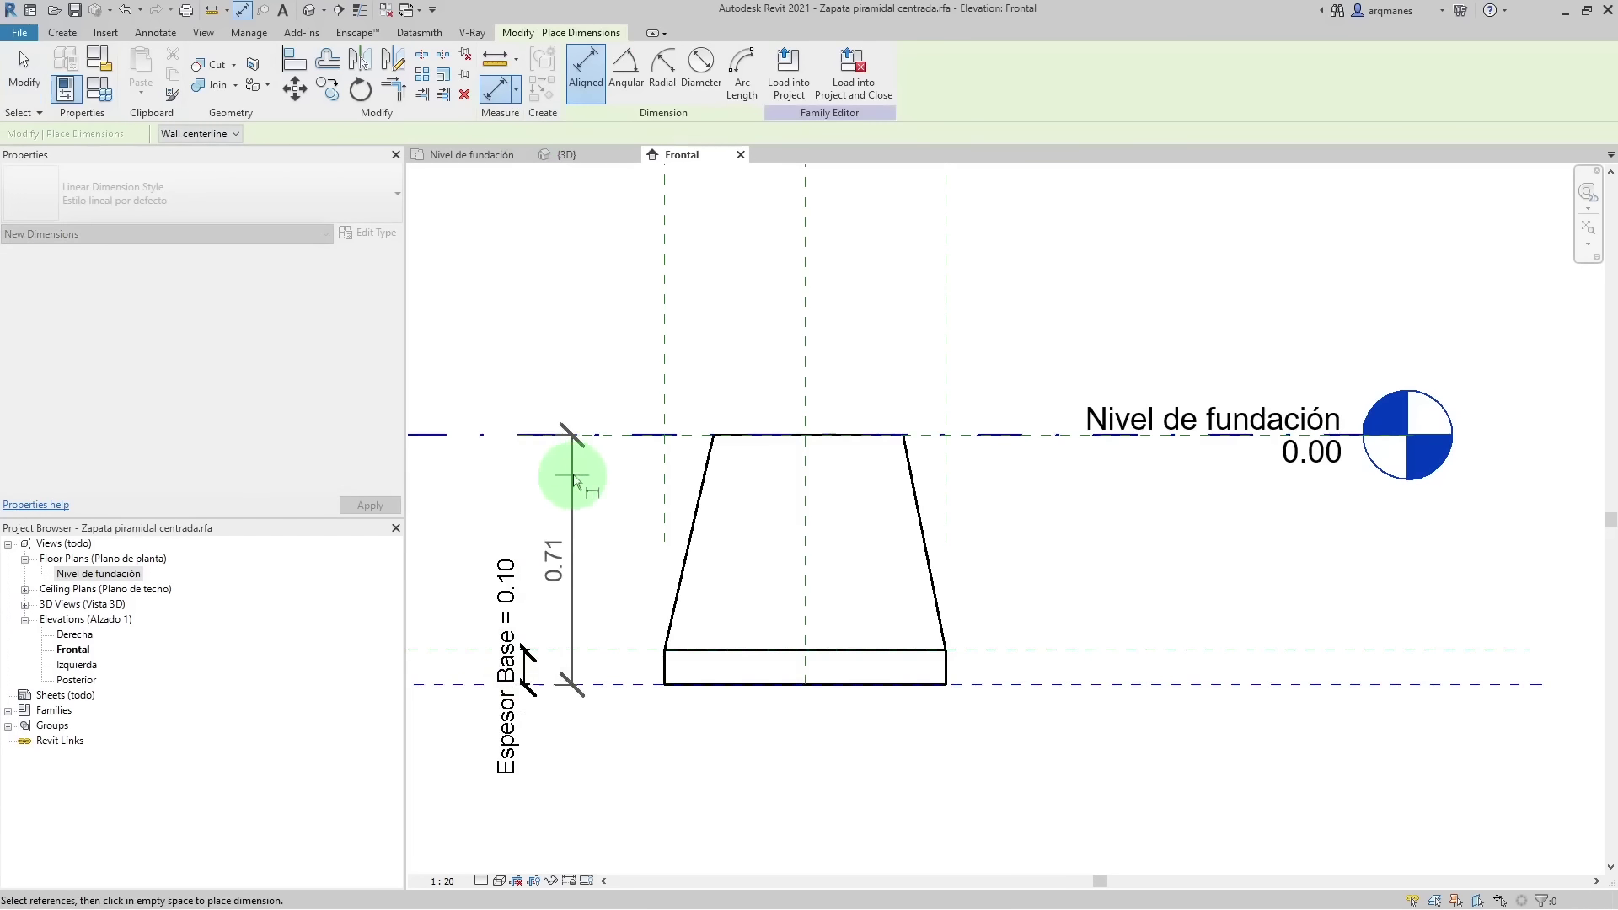
pyautogui.click(579, 470)
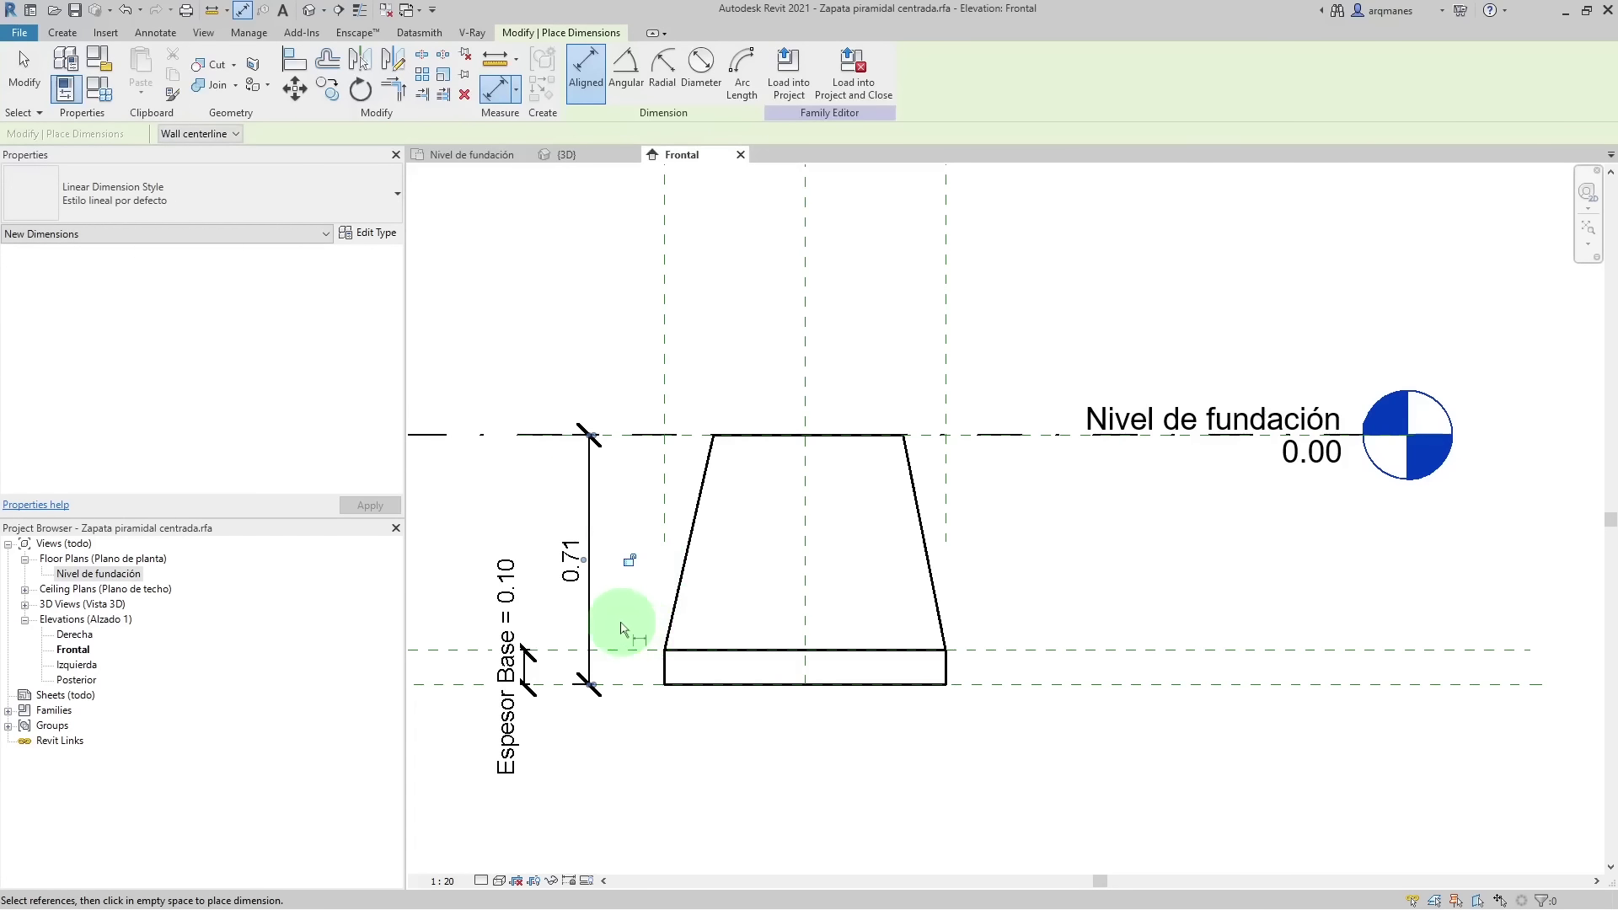
pyautogui.click(22, 67)
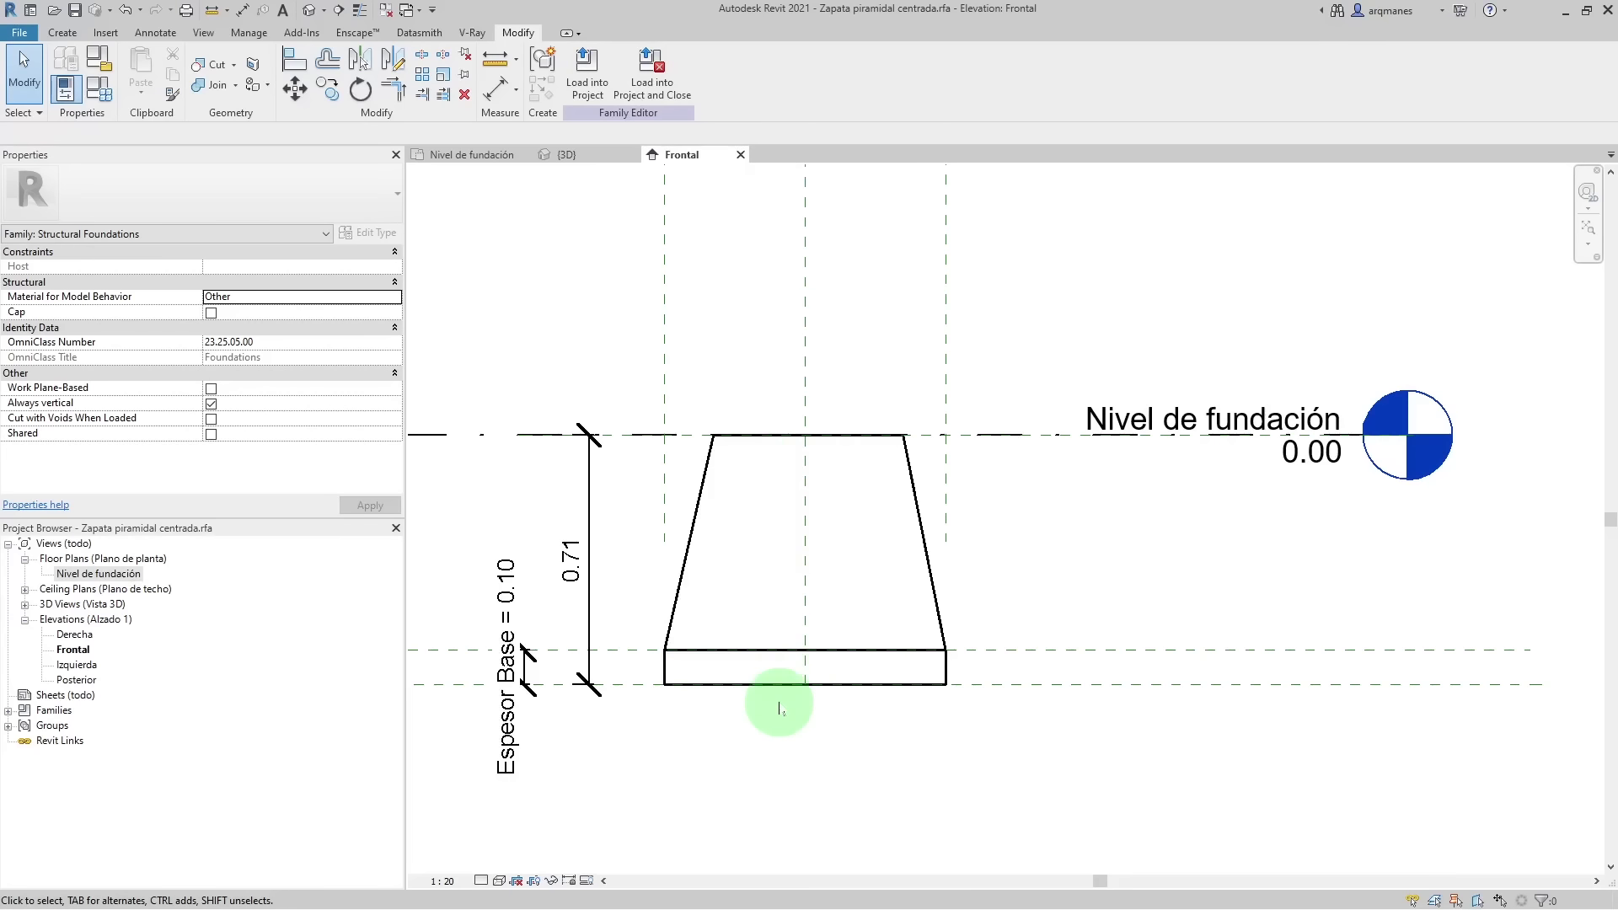
# - Label the 0.71 dimension with a new Altura Total Base parameter, then view the footing in 3D
pyautogui.click(556, 575)
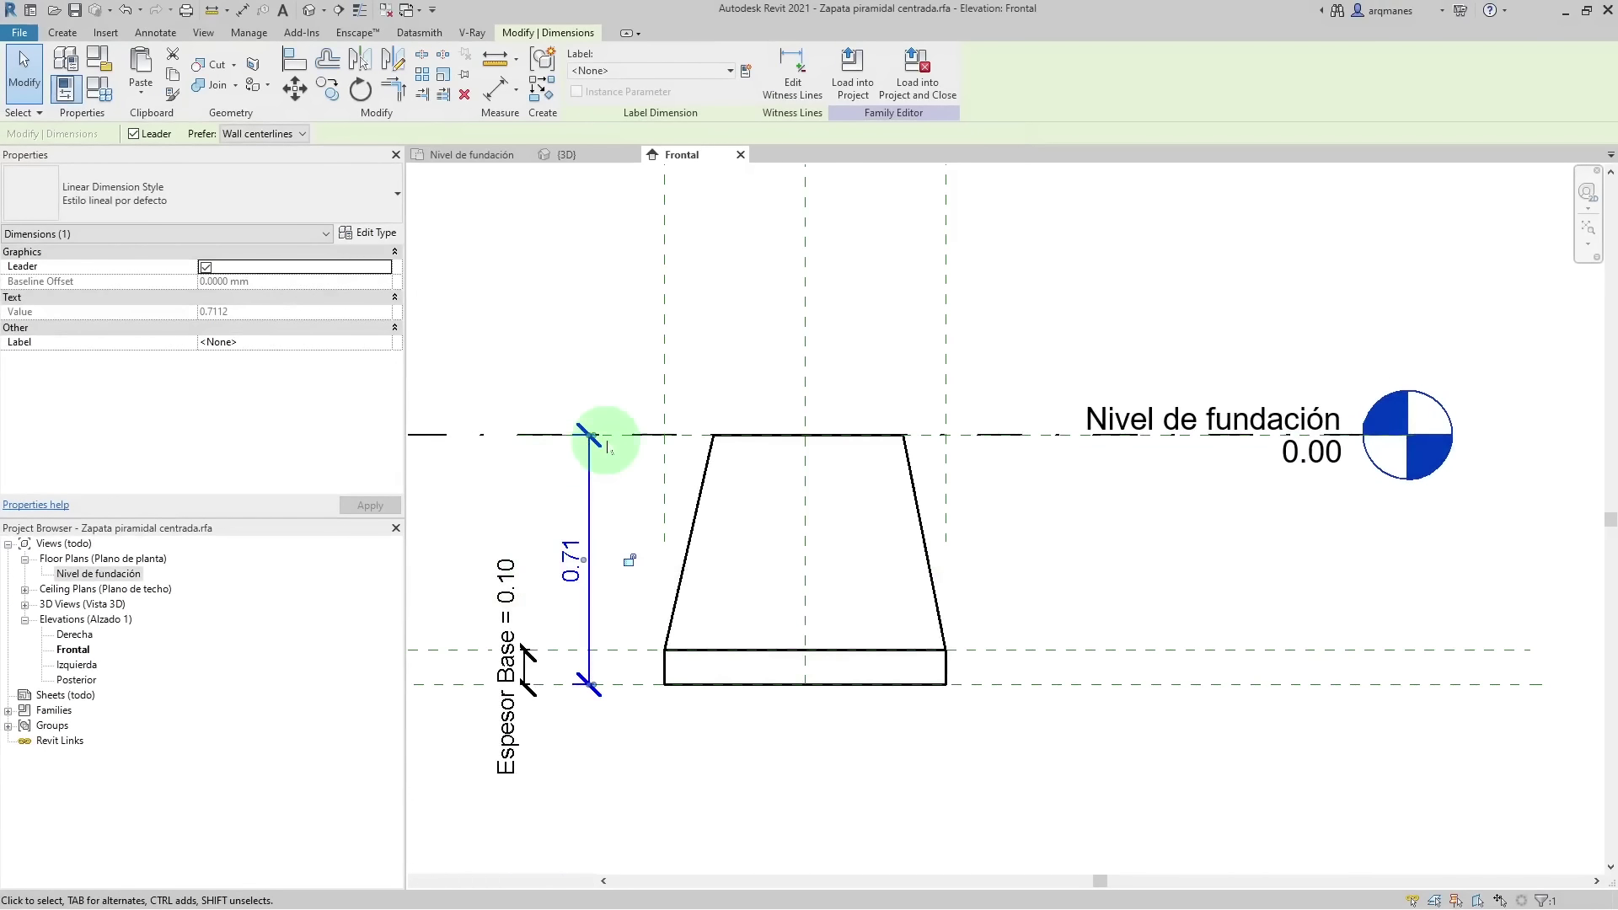
pyautogui.click(671, 75)
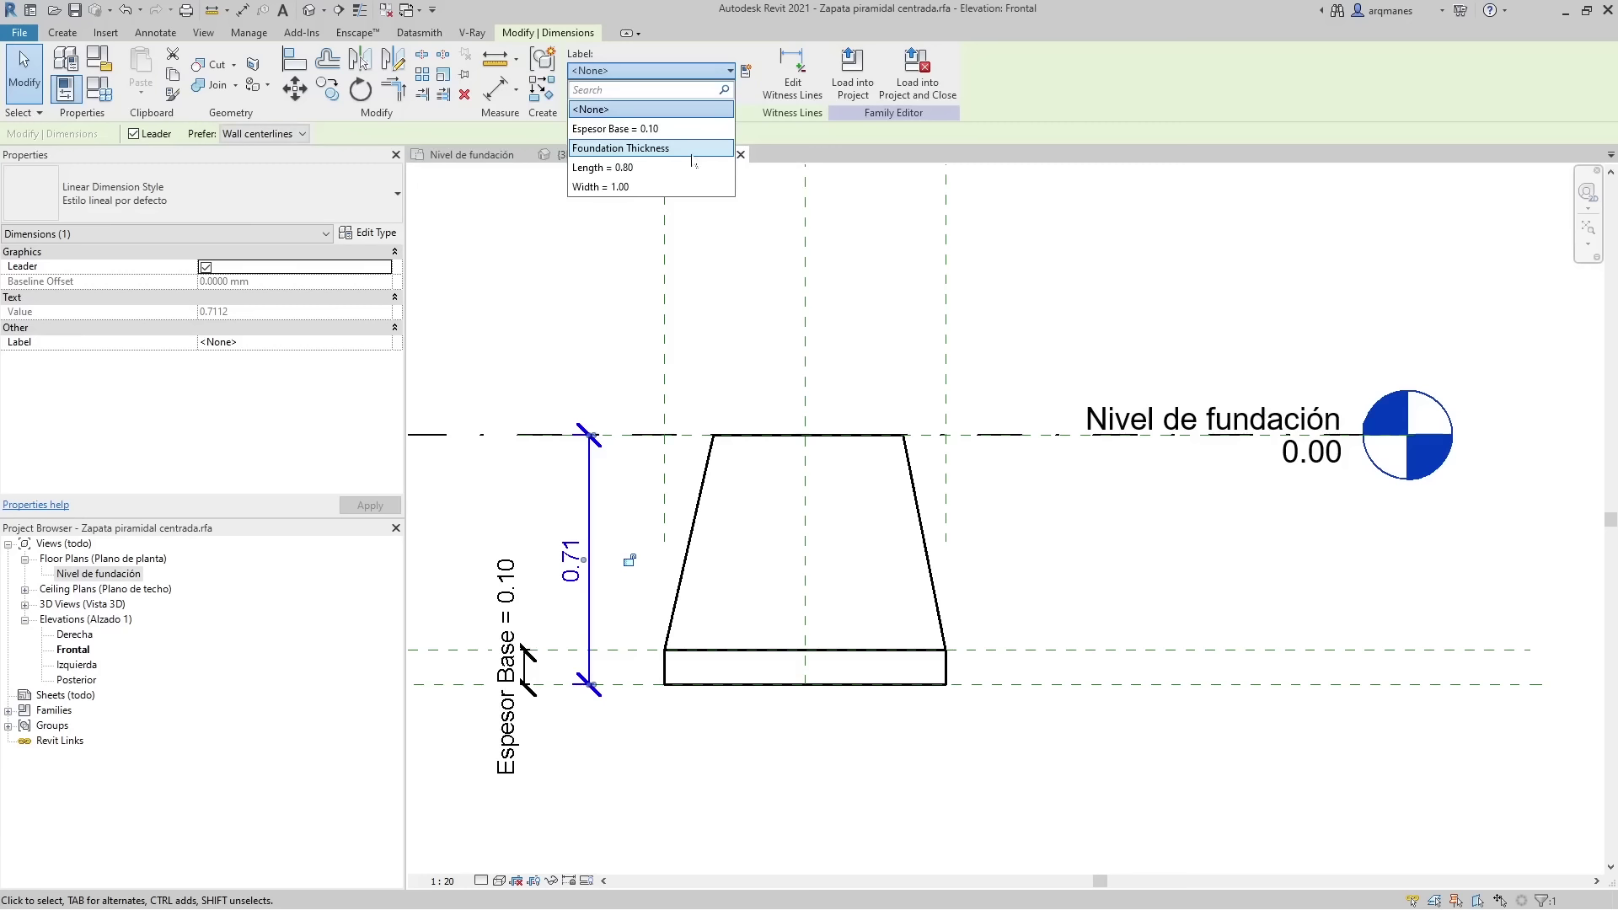
pyautogui.click(746, 71)
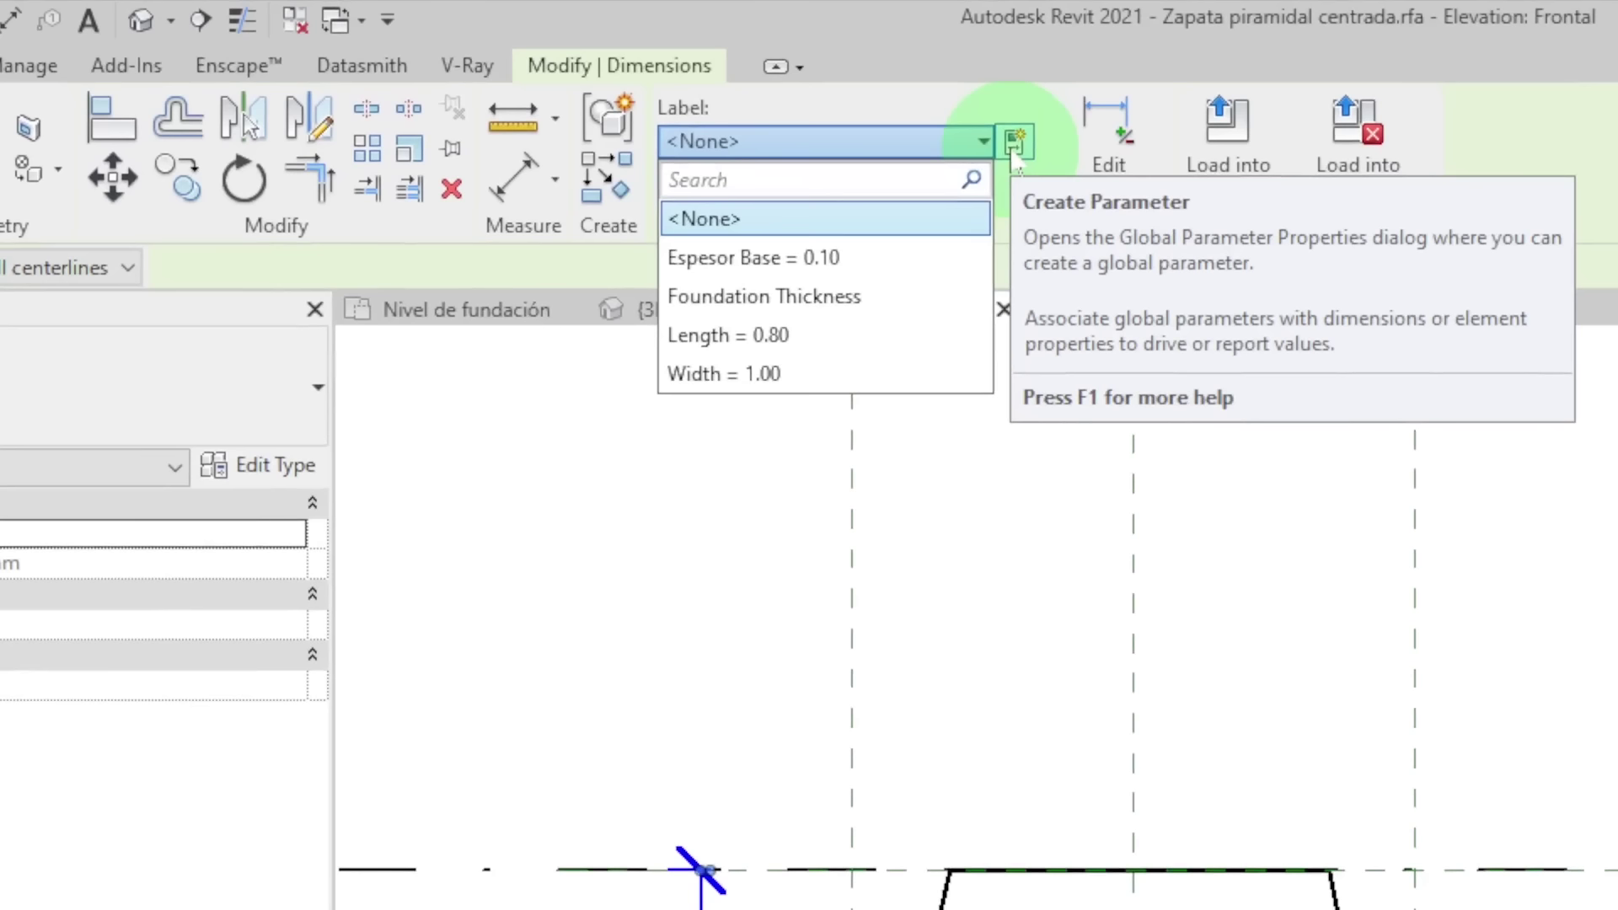
pyautogui.click(1013, 145)
pyautogui.write('Altura total Bas')
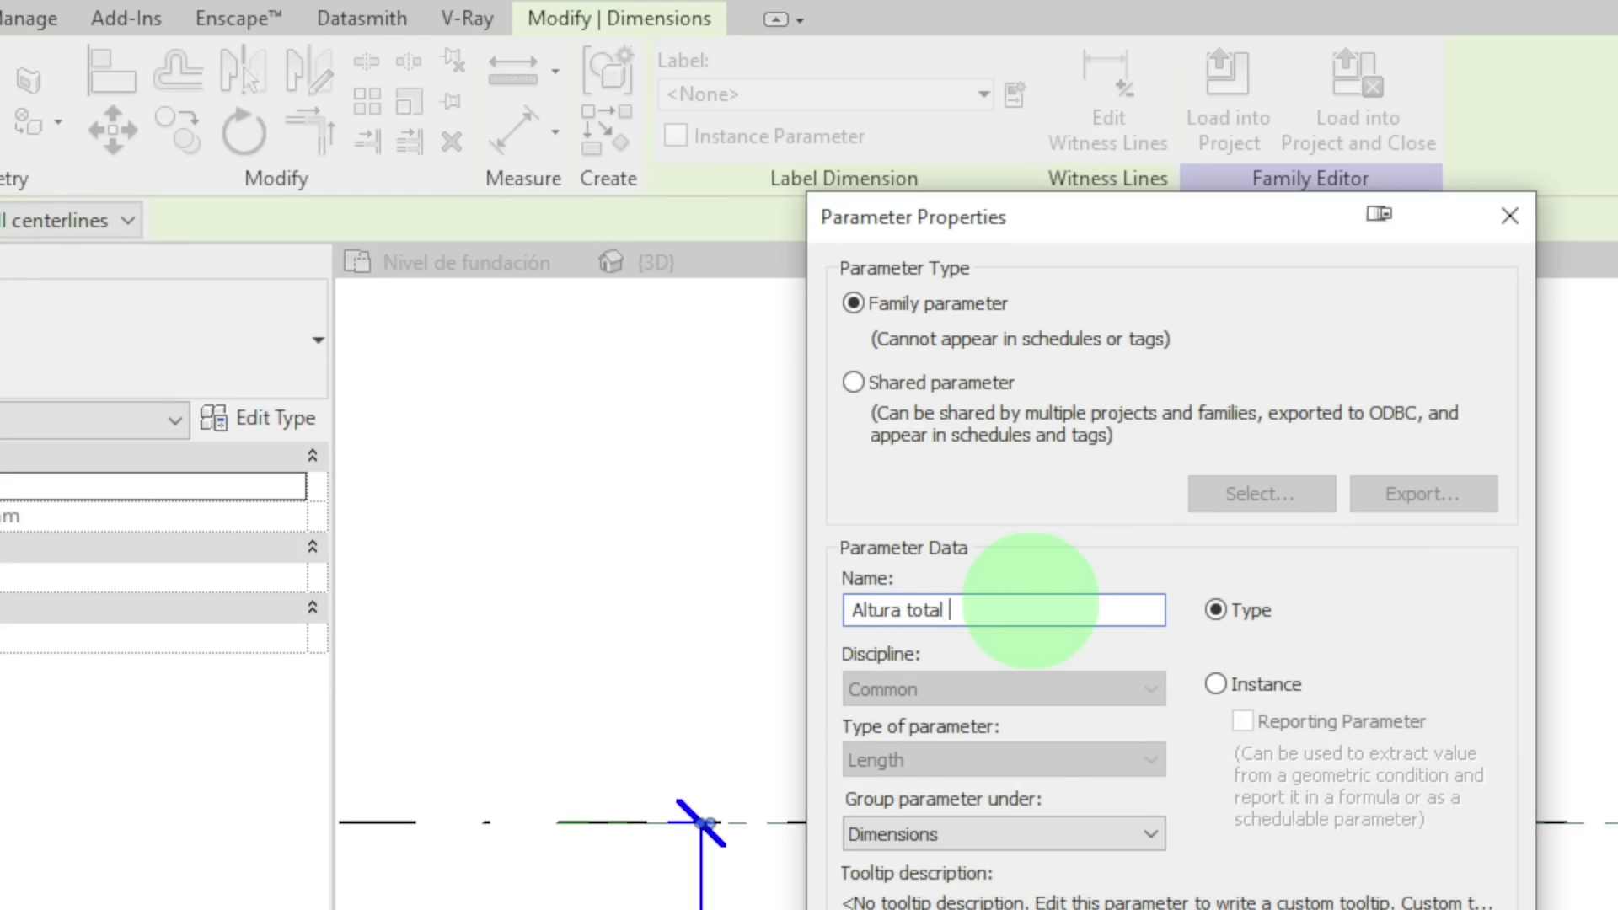
pyautogui.write('e')
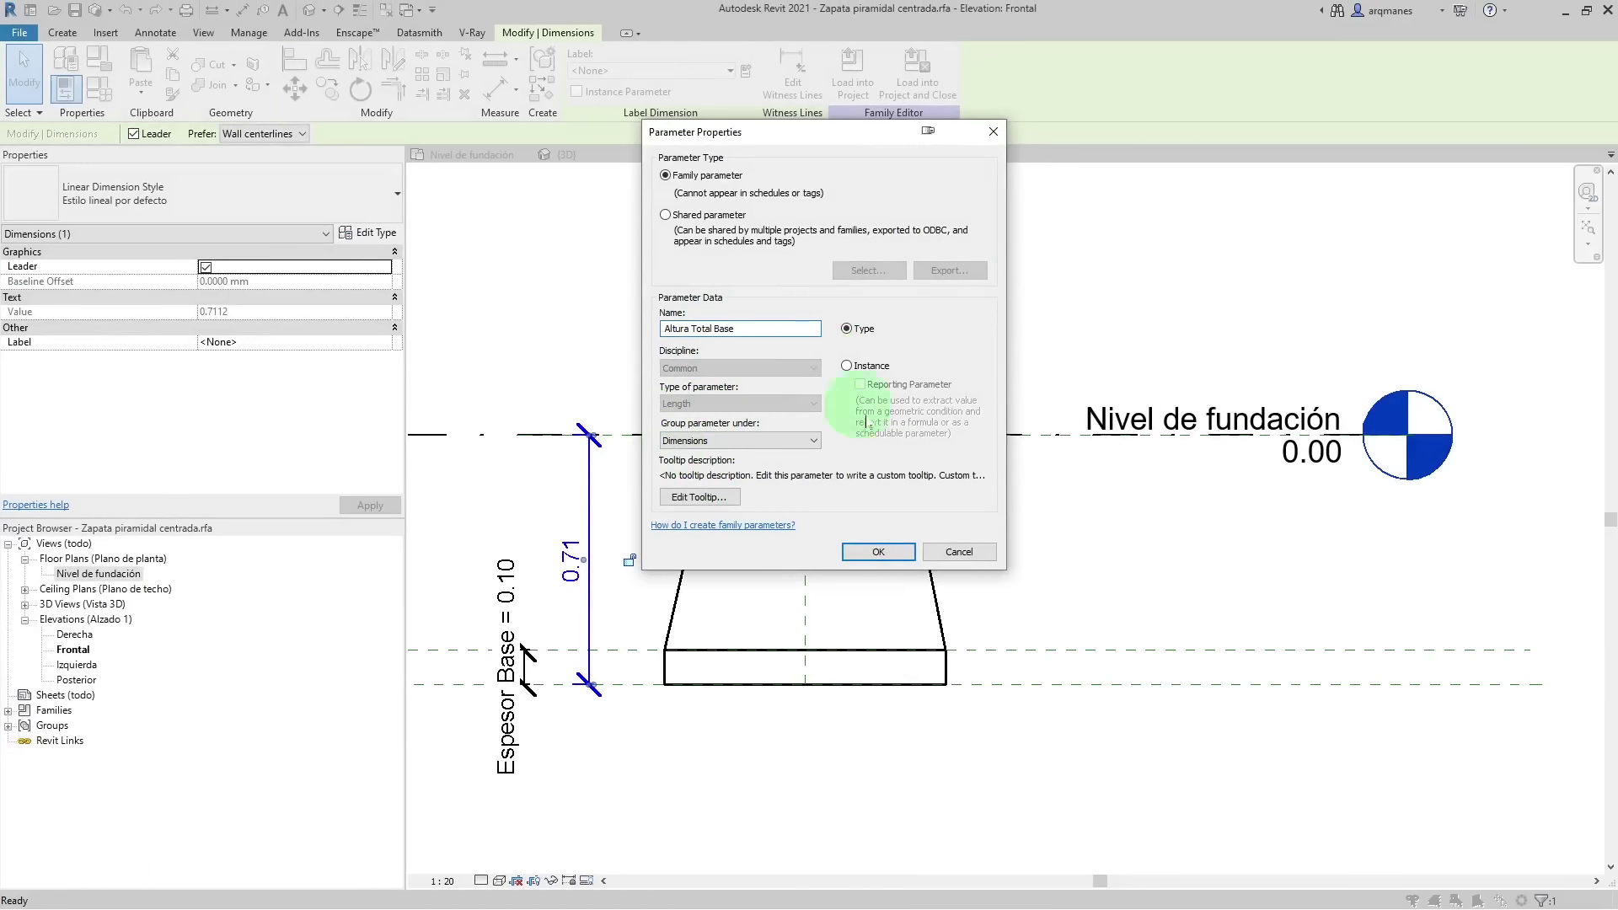
pyautogui.click(875, 552)
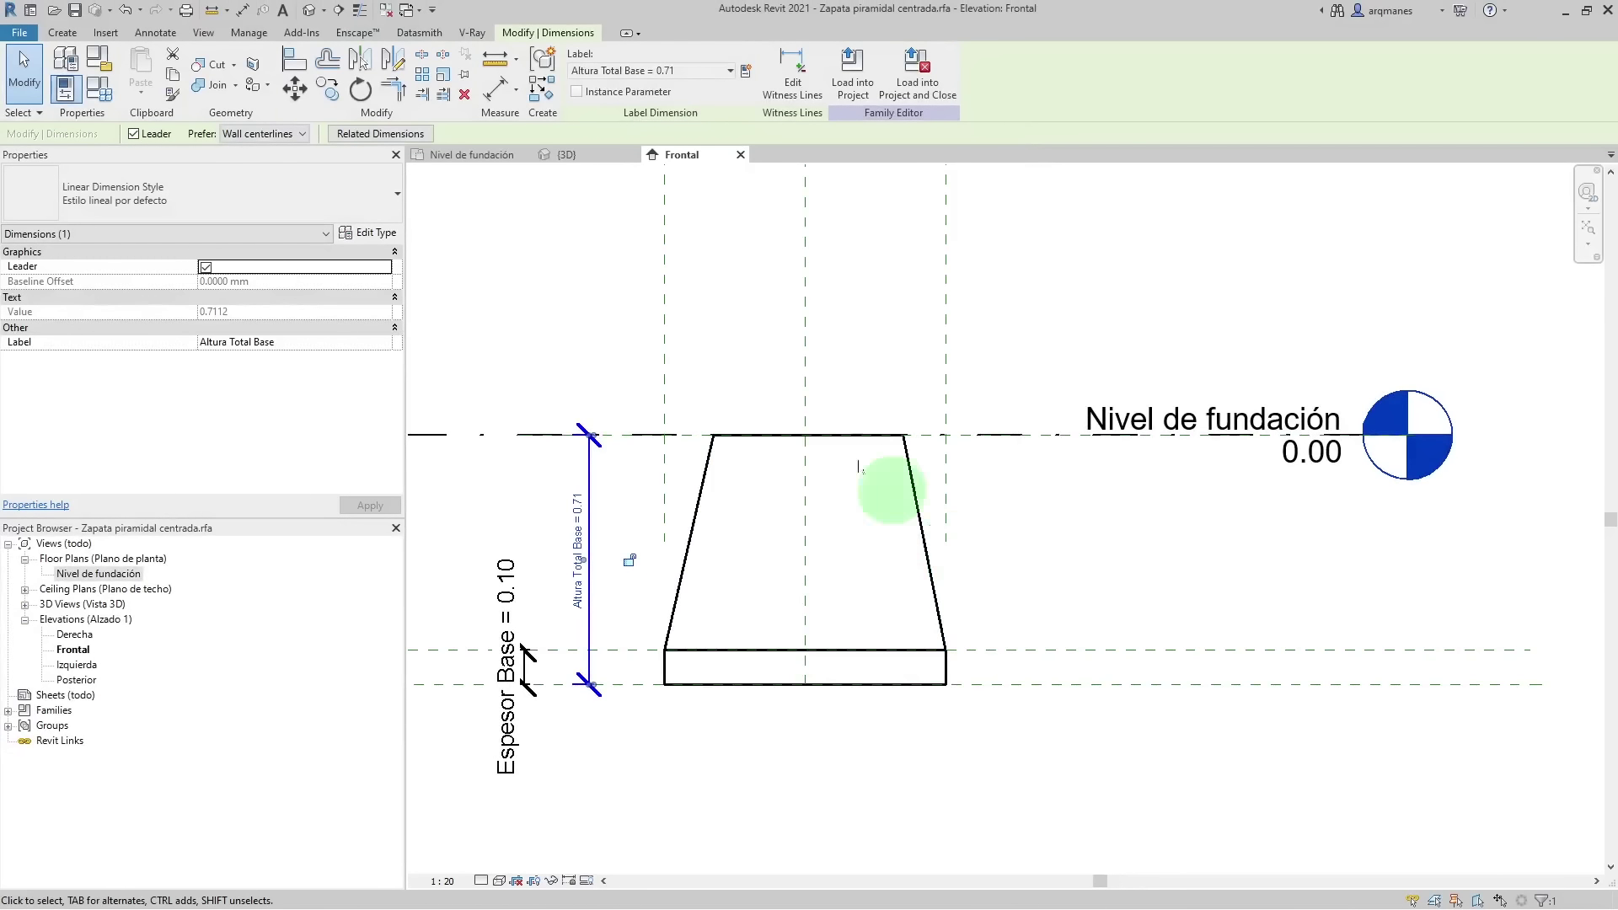
pyautogui.click(583, 158)
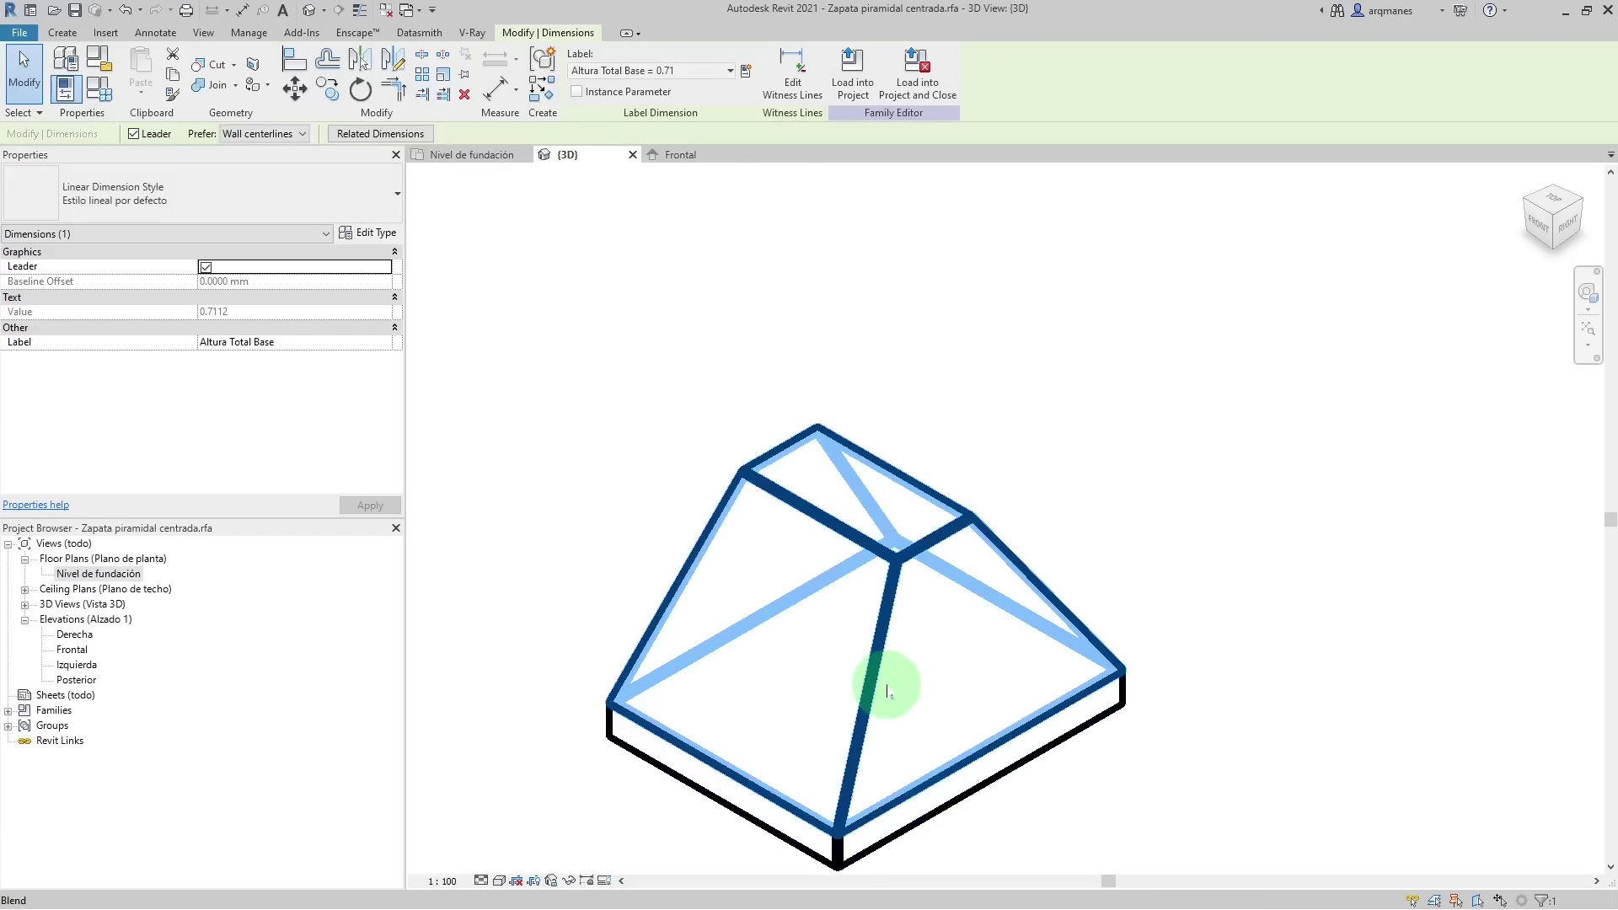
# - Return to the Nivel de fundación floor plan and the Create tools
pyautogui.doubleClick(99, 574)
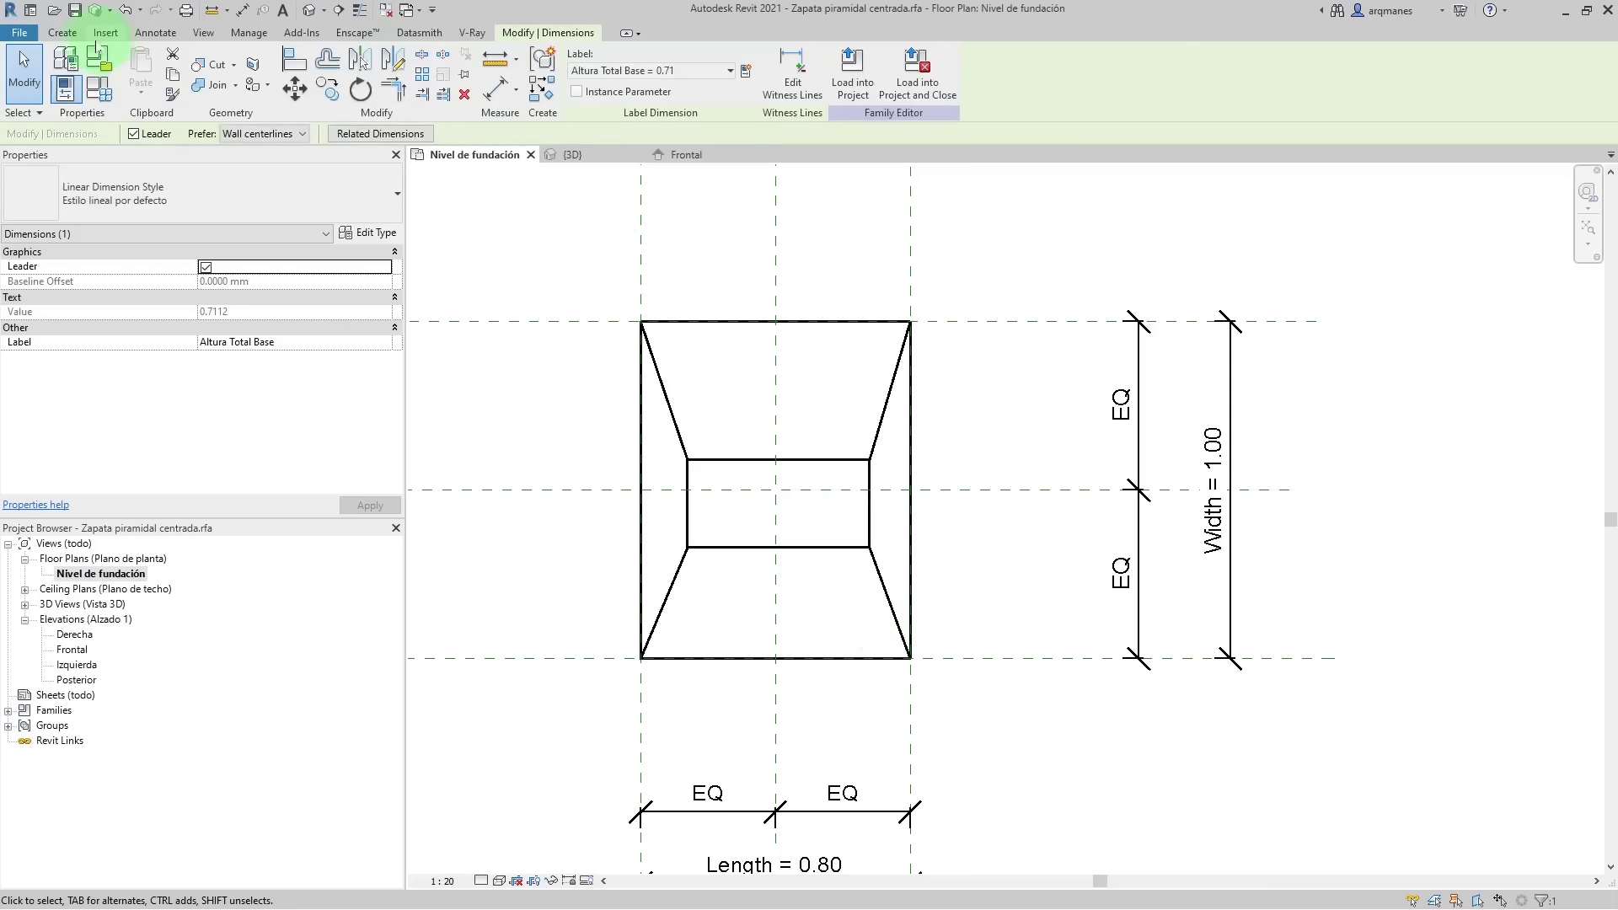
pyautogui.click(62, 32)
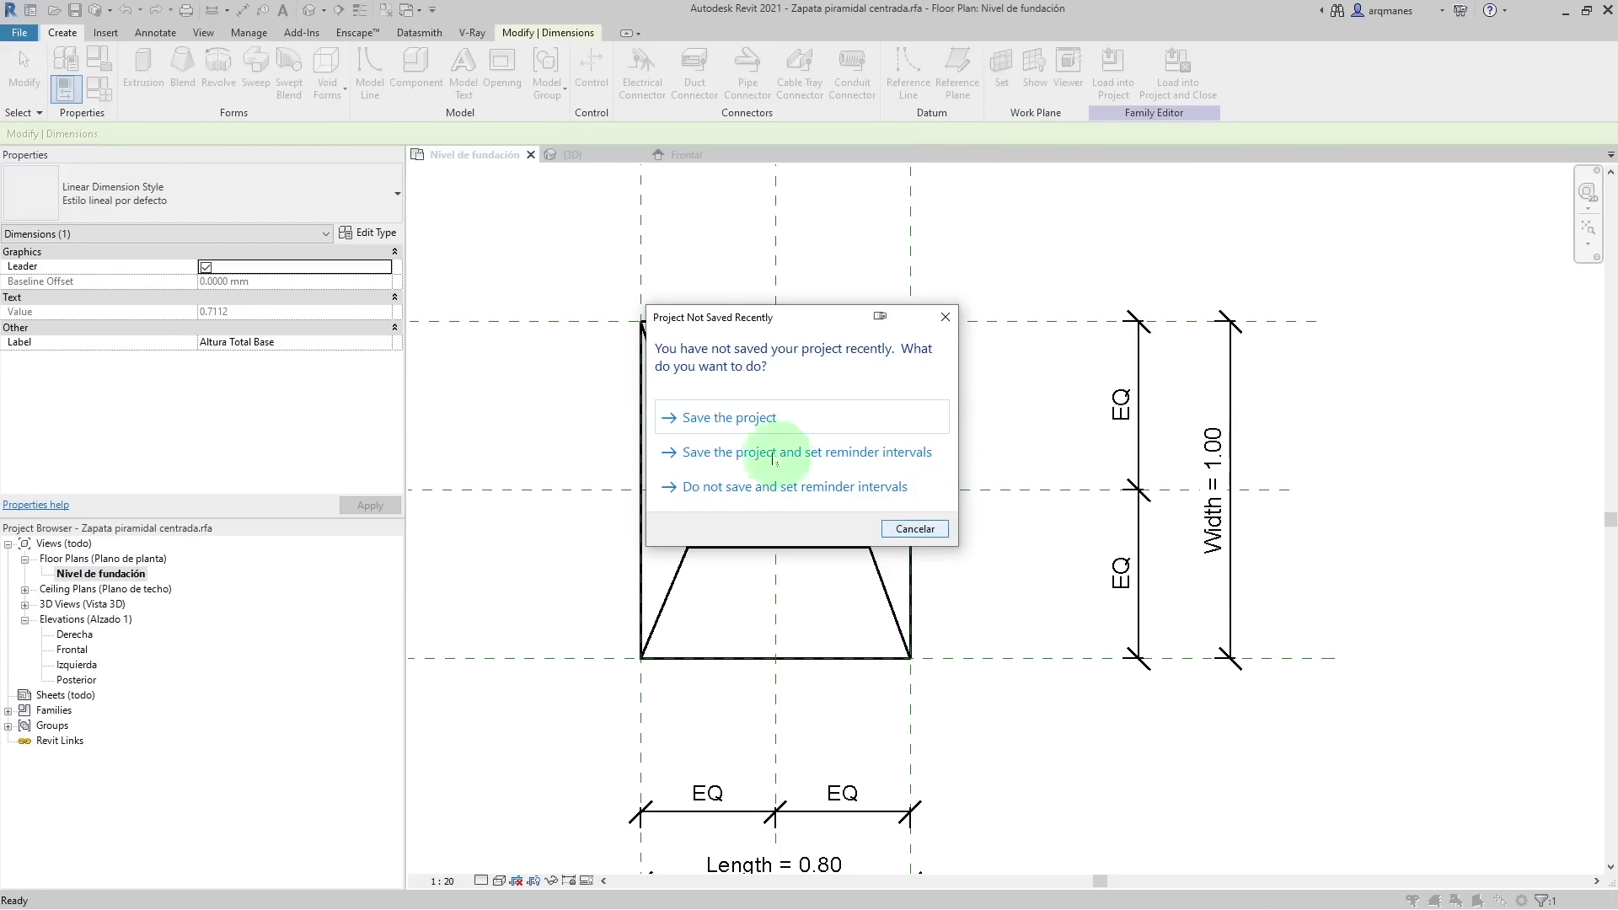
# - Save the family, then draw two horizontal reference planes inside the footing
pyautogui.click(713, 419)
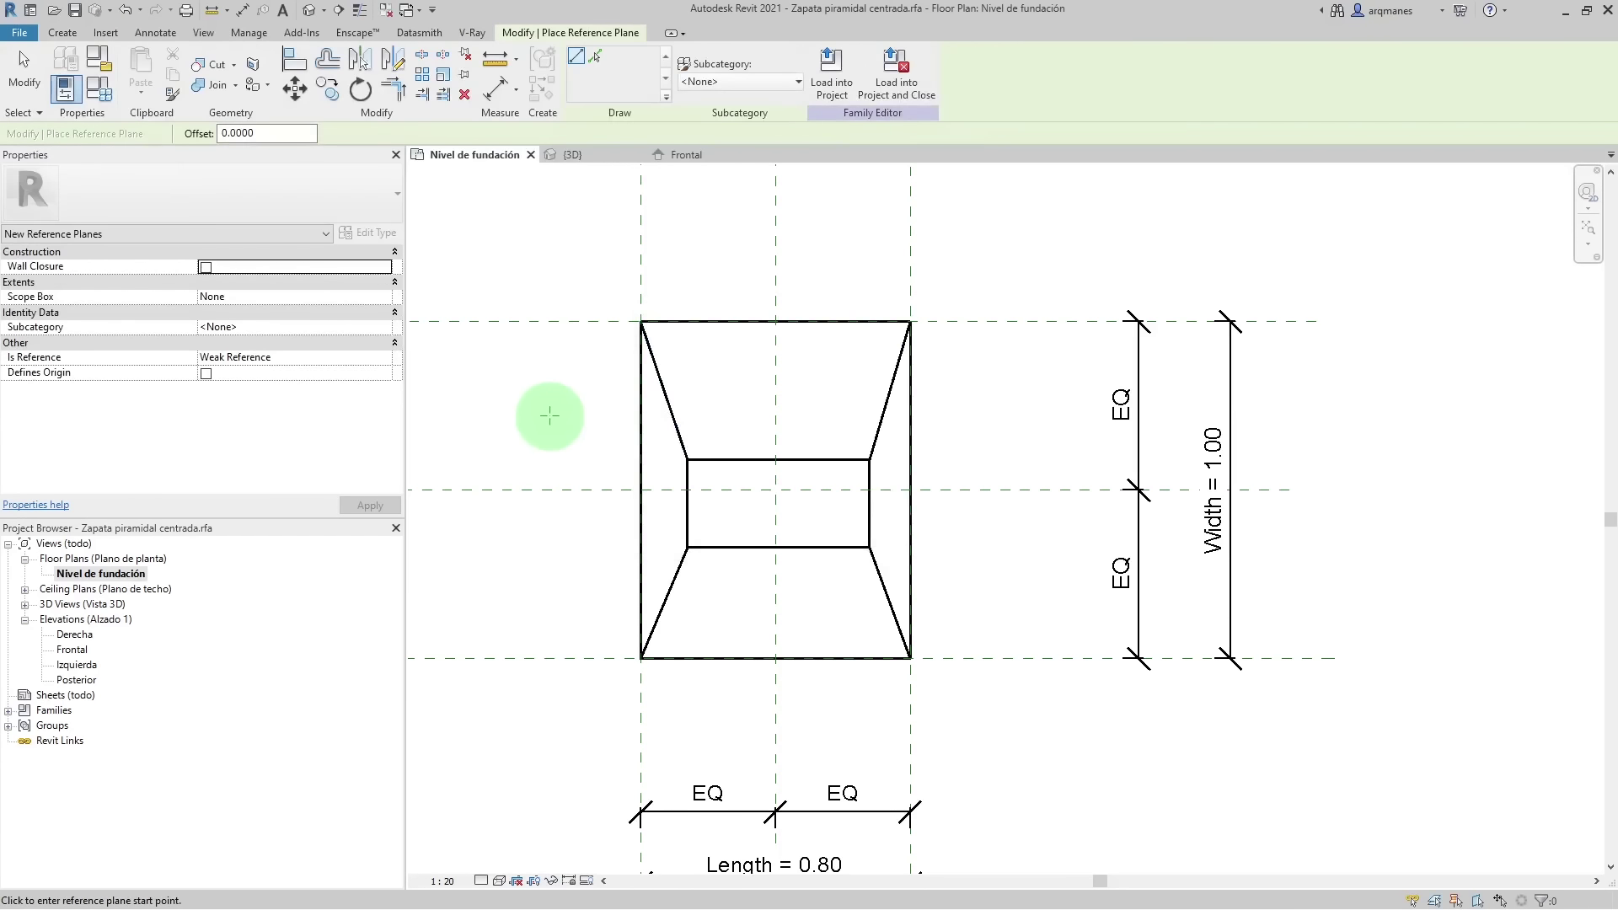
pyautogui.click(1009, 414)
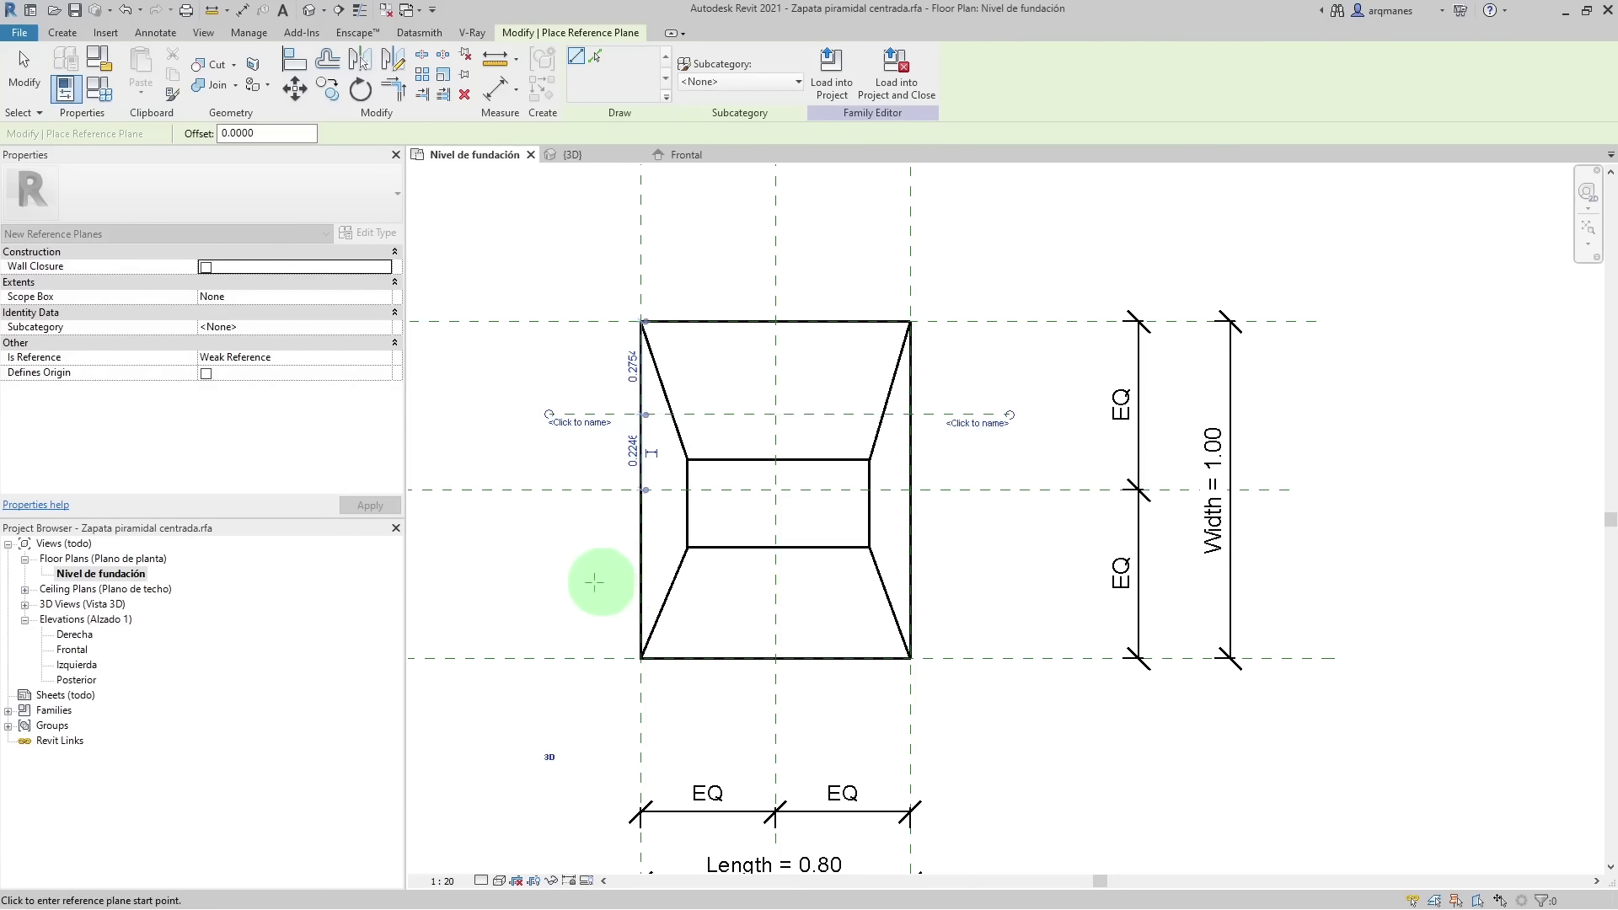
pyautogui.click(536, 588)
pyautogui.click(986, 588)
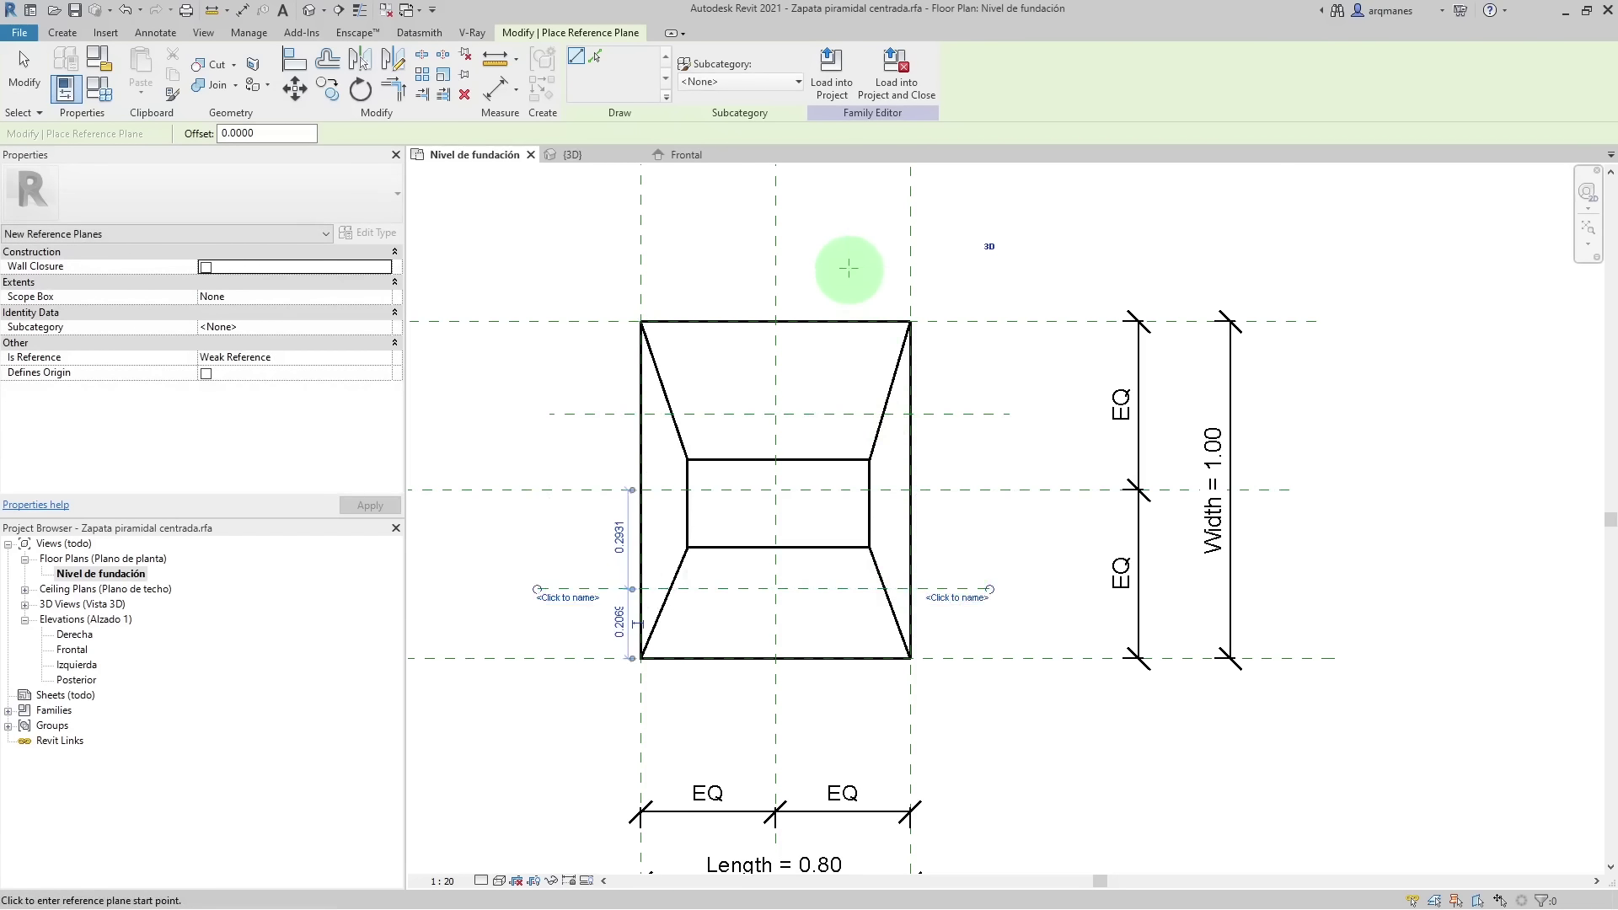
# - Draw two vertical reference planes inside the footing, left and right of centre
pyautogui.click(849, 268)
pyautogui.click(849, 742)
pyautogui.click(728, 276)
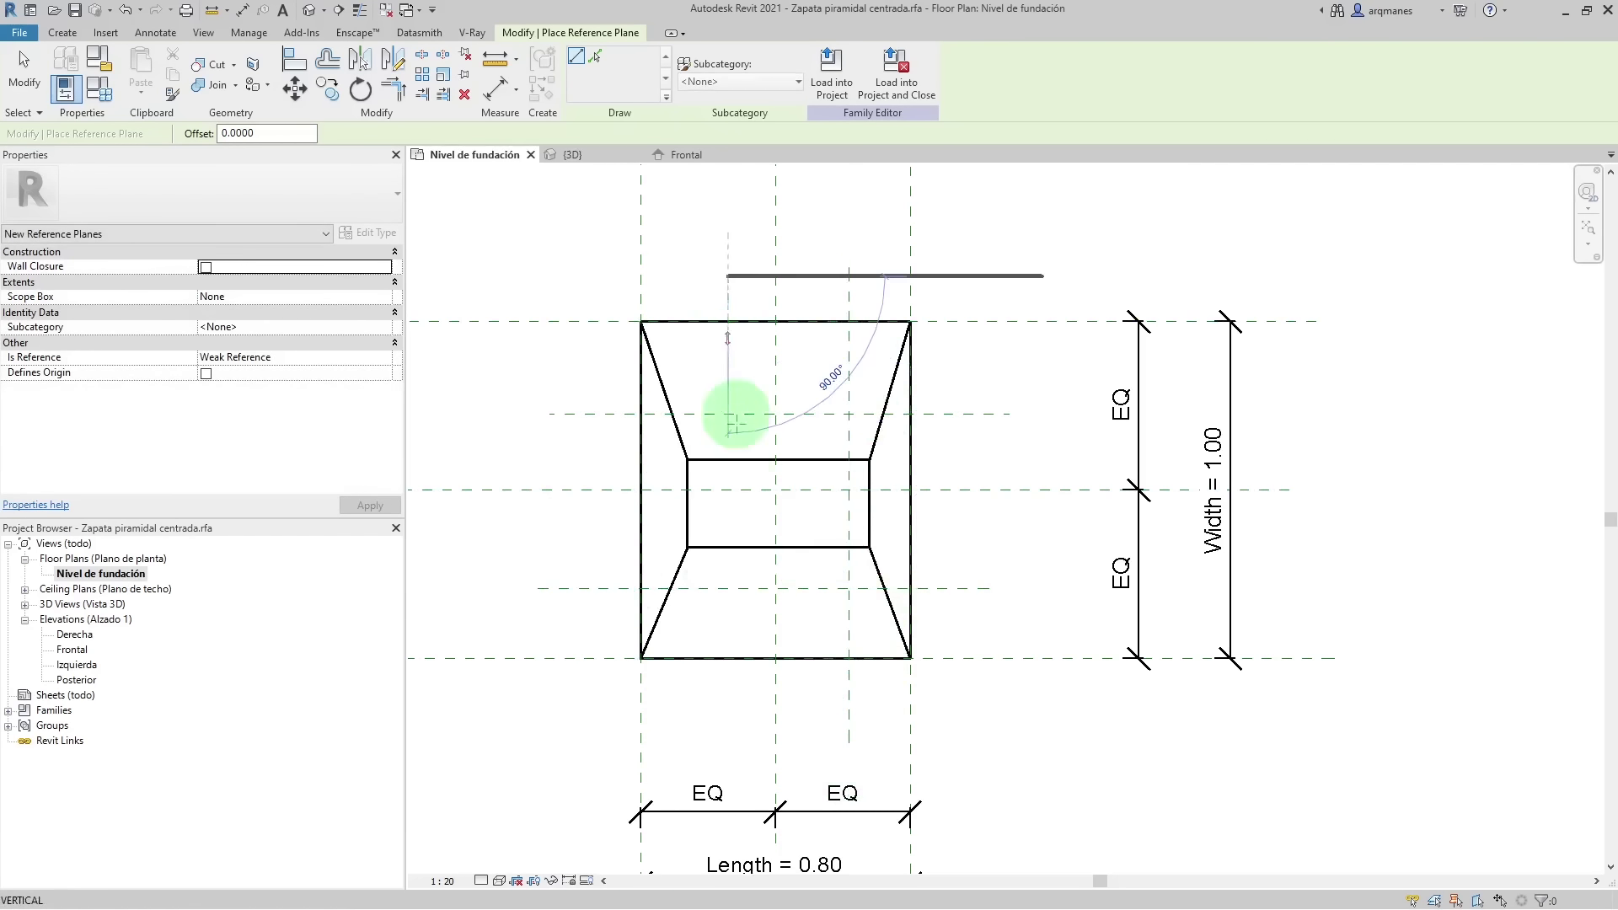
pyautogui.click(742, 711)
pyautogui.press('Escape')
pyautogui.press('Escape')
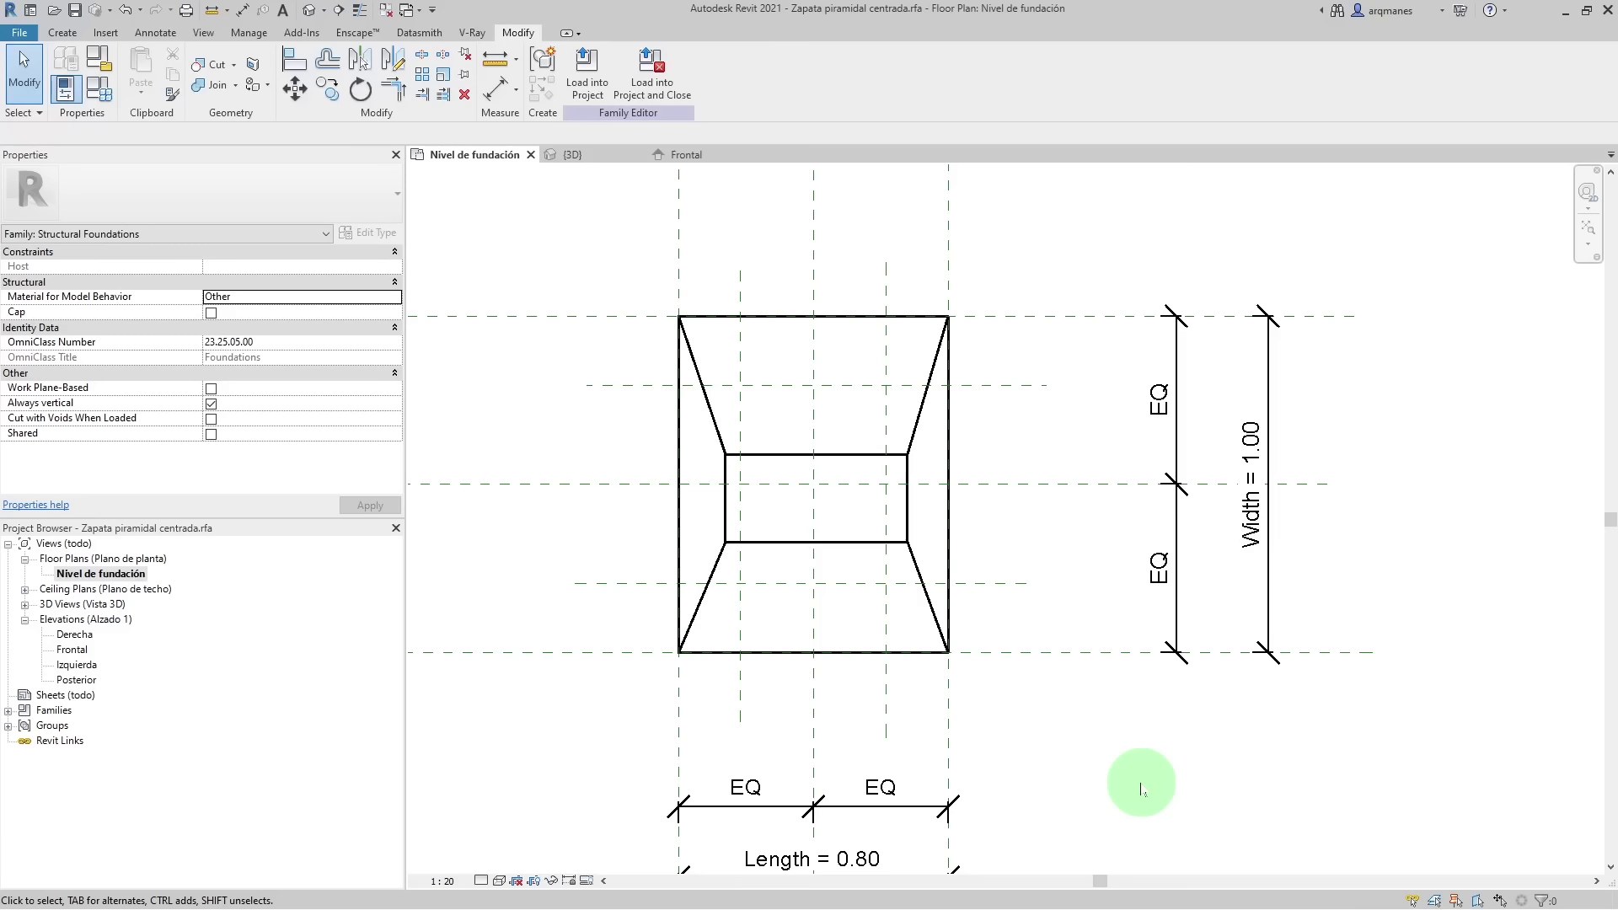
# - Dimension the inner planes to the centre planes and set the 0.22 spacings equal (EQ)
pyautogui.click(496, 84)
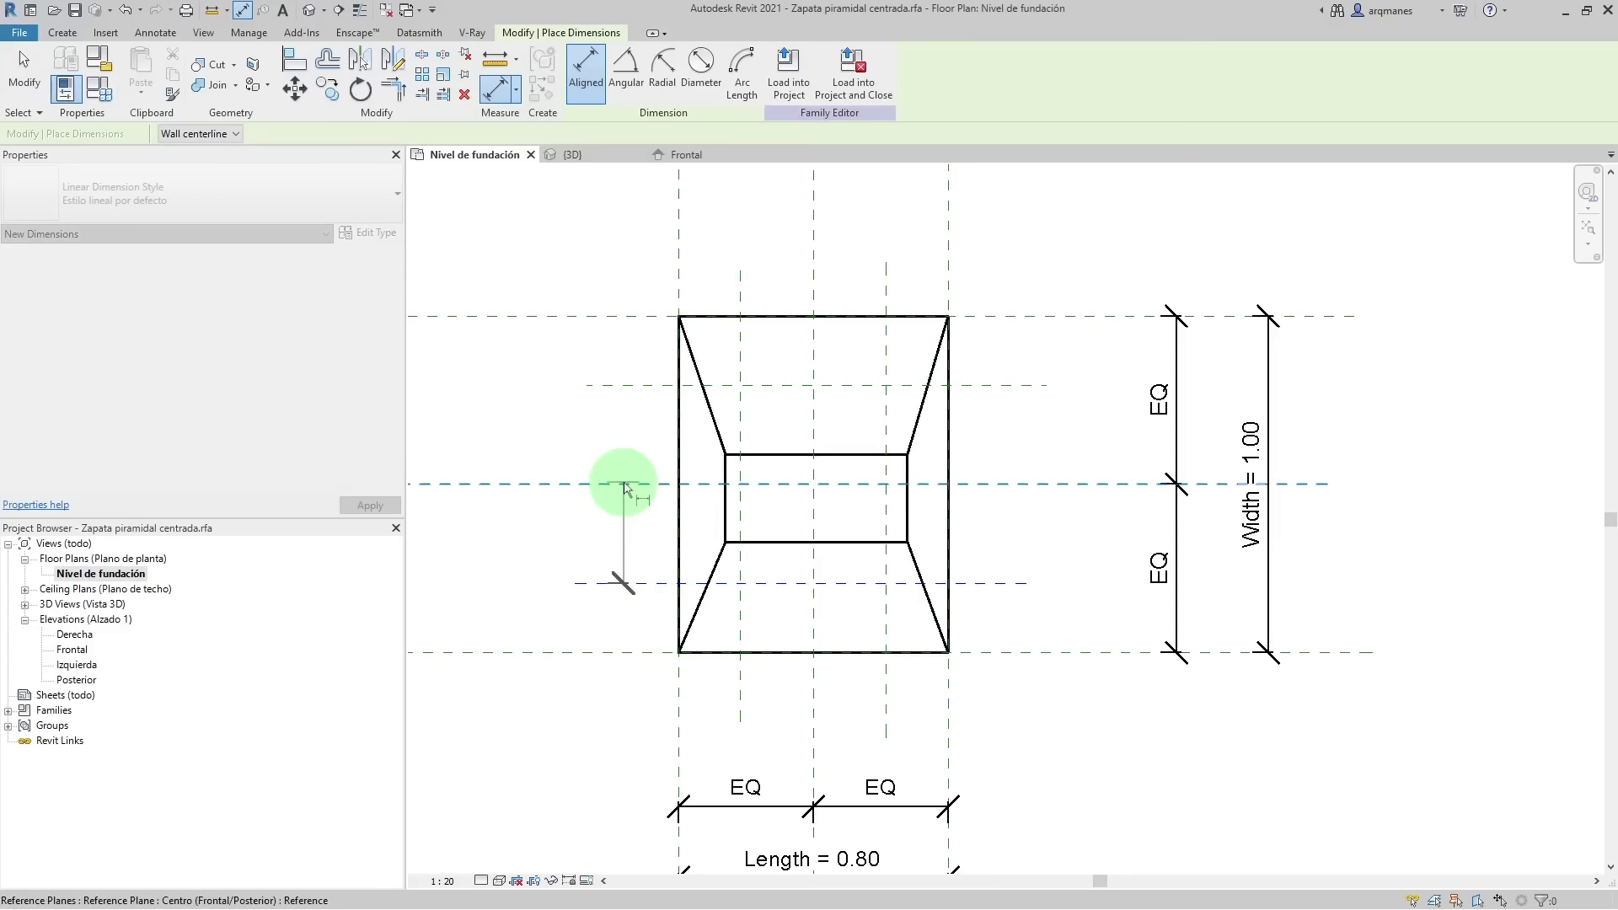
pyautogui.click(621, 483)
pyautogui.click(615, 385)
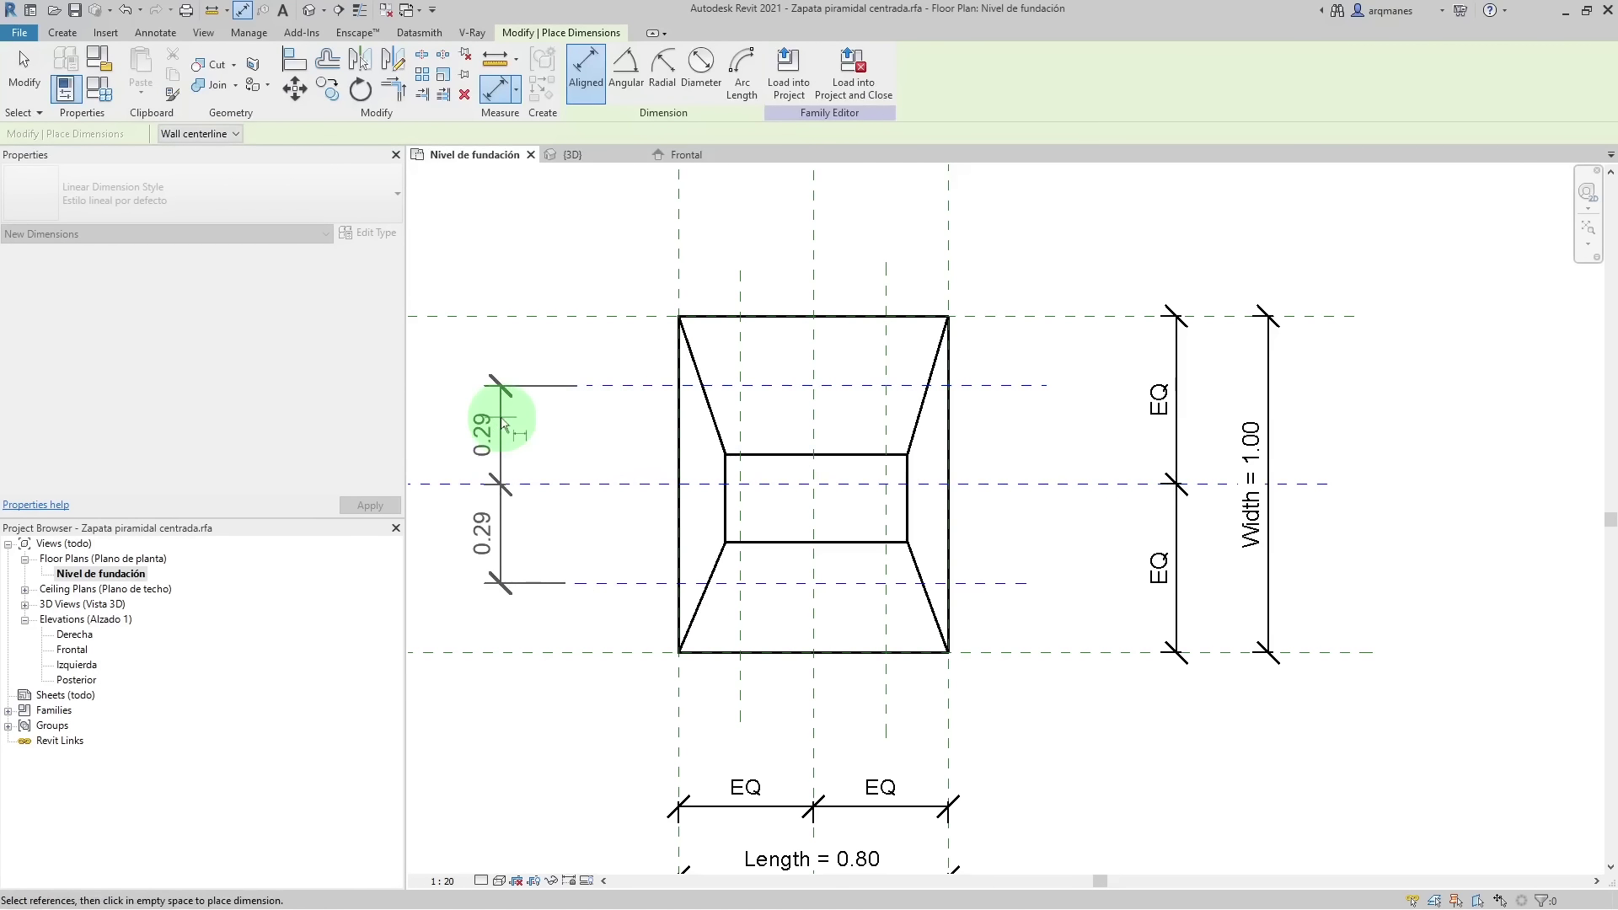
pyautogui.click(504, 422)
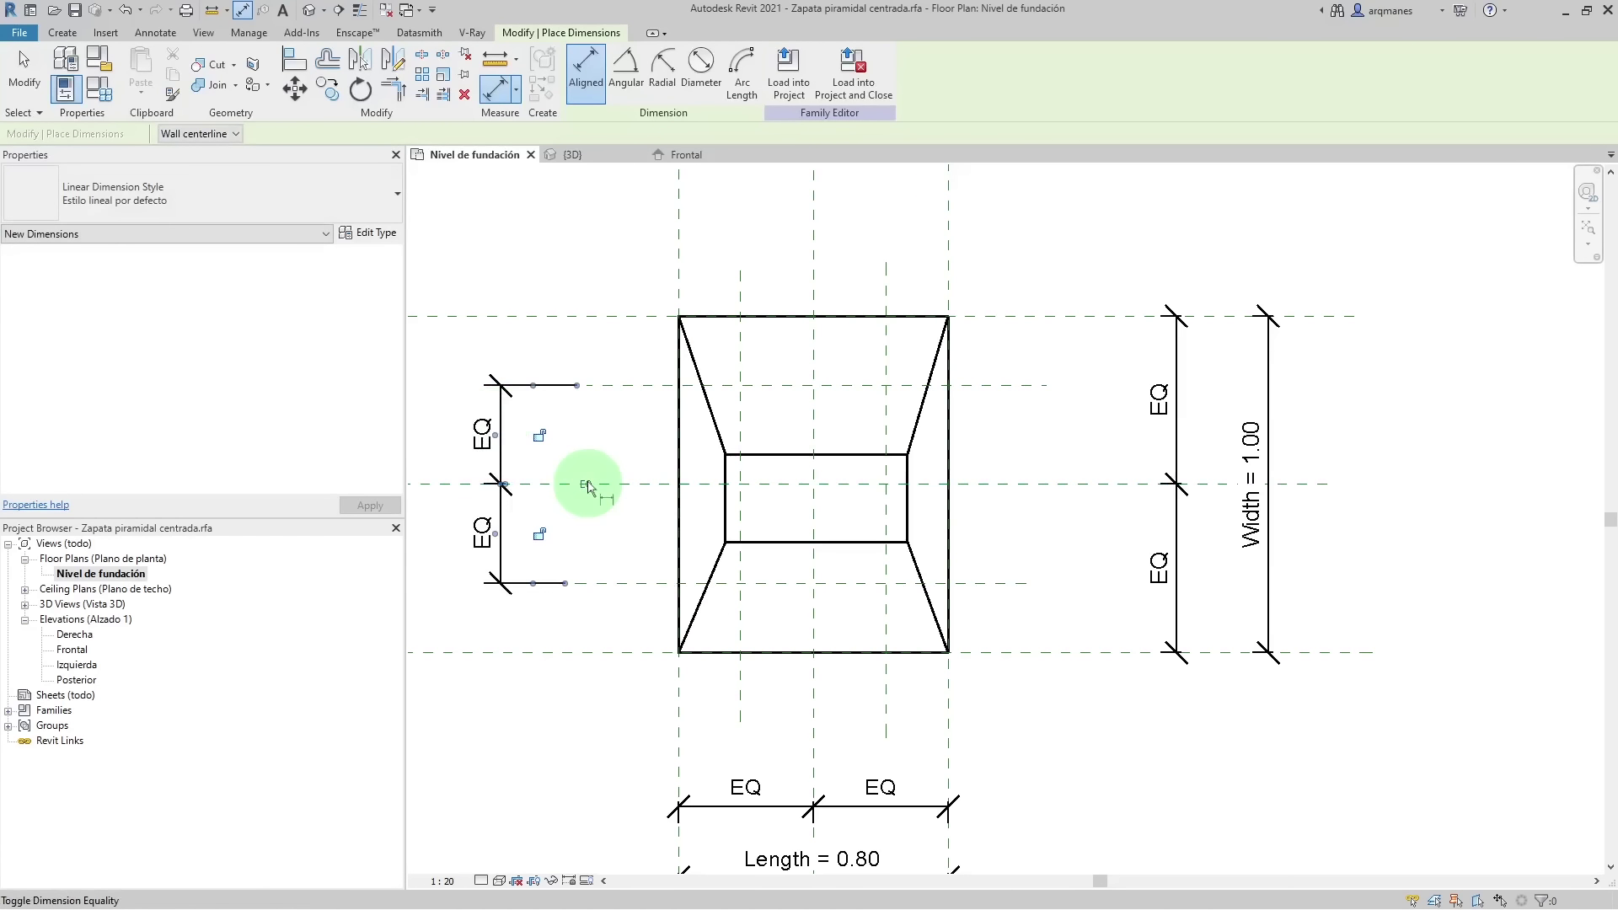
pyautogui.click(740, 274)
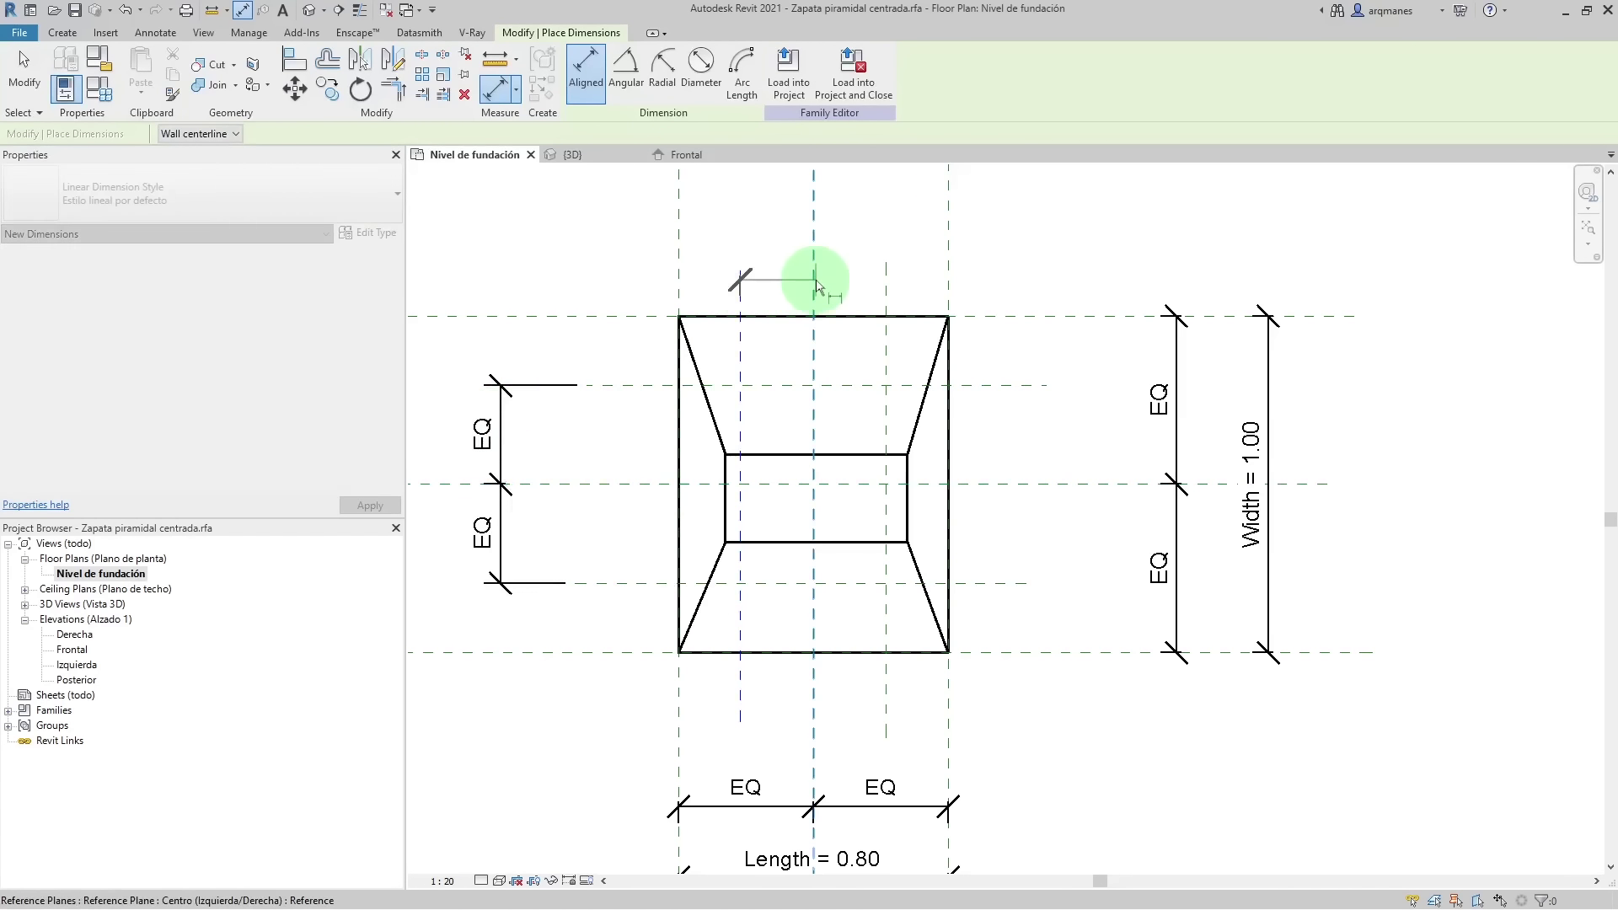
pyautogui.click(814, 282)
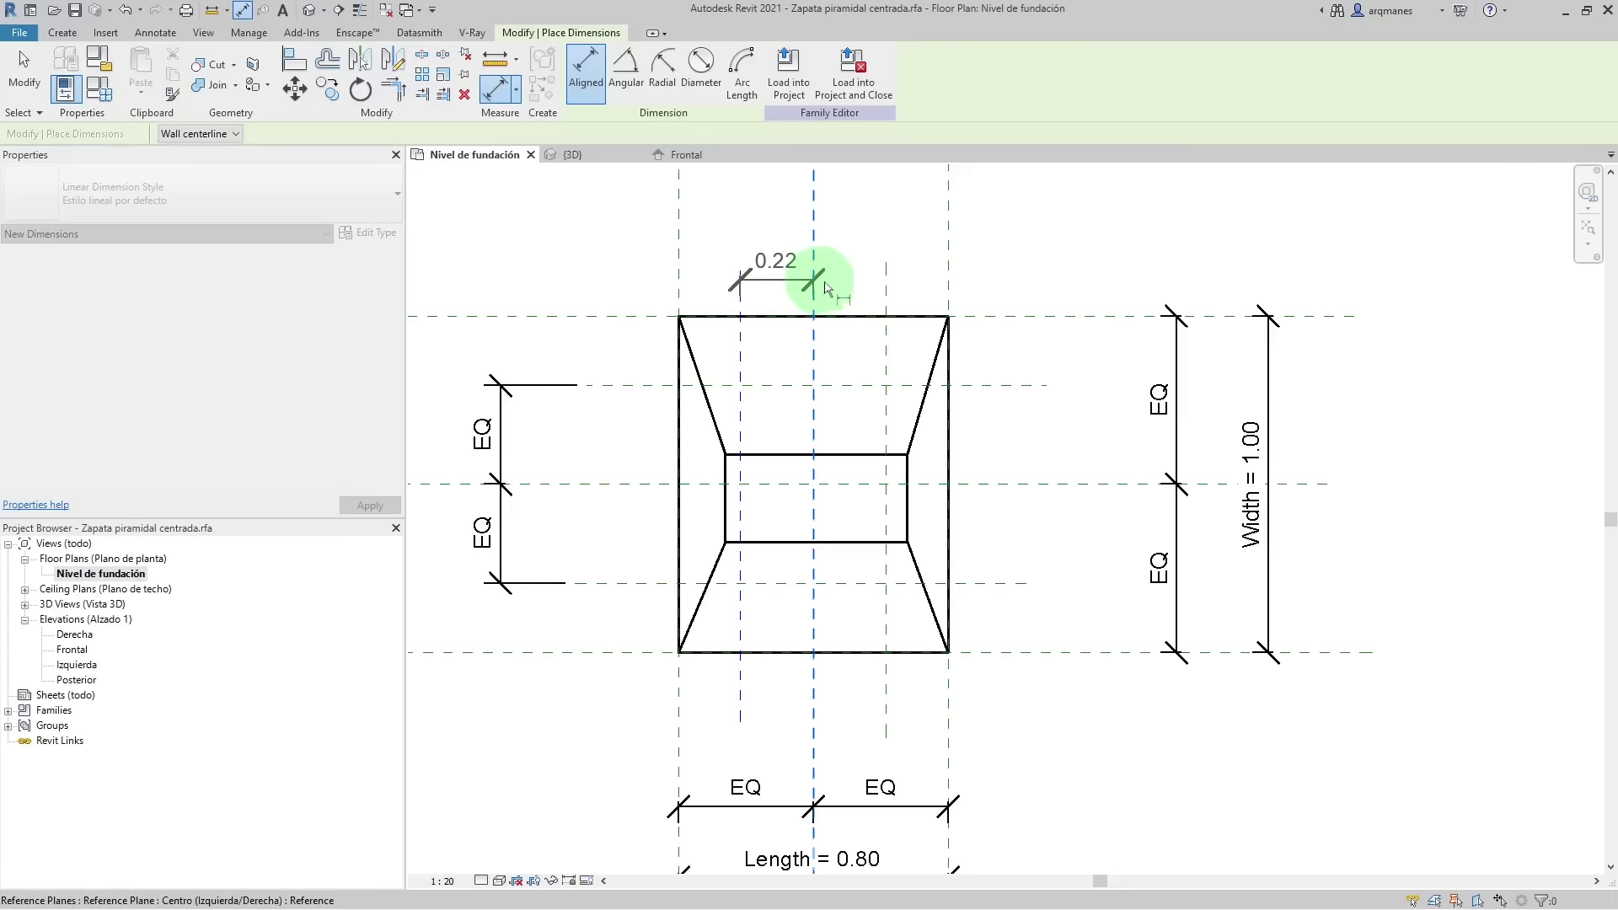
pyautogui.click(888, 295)
pyautogui.click(847, 241)
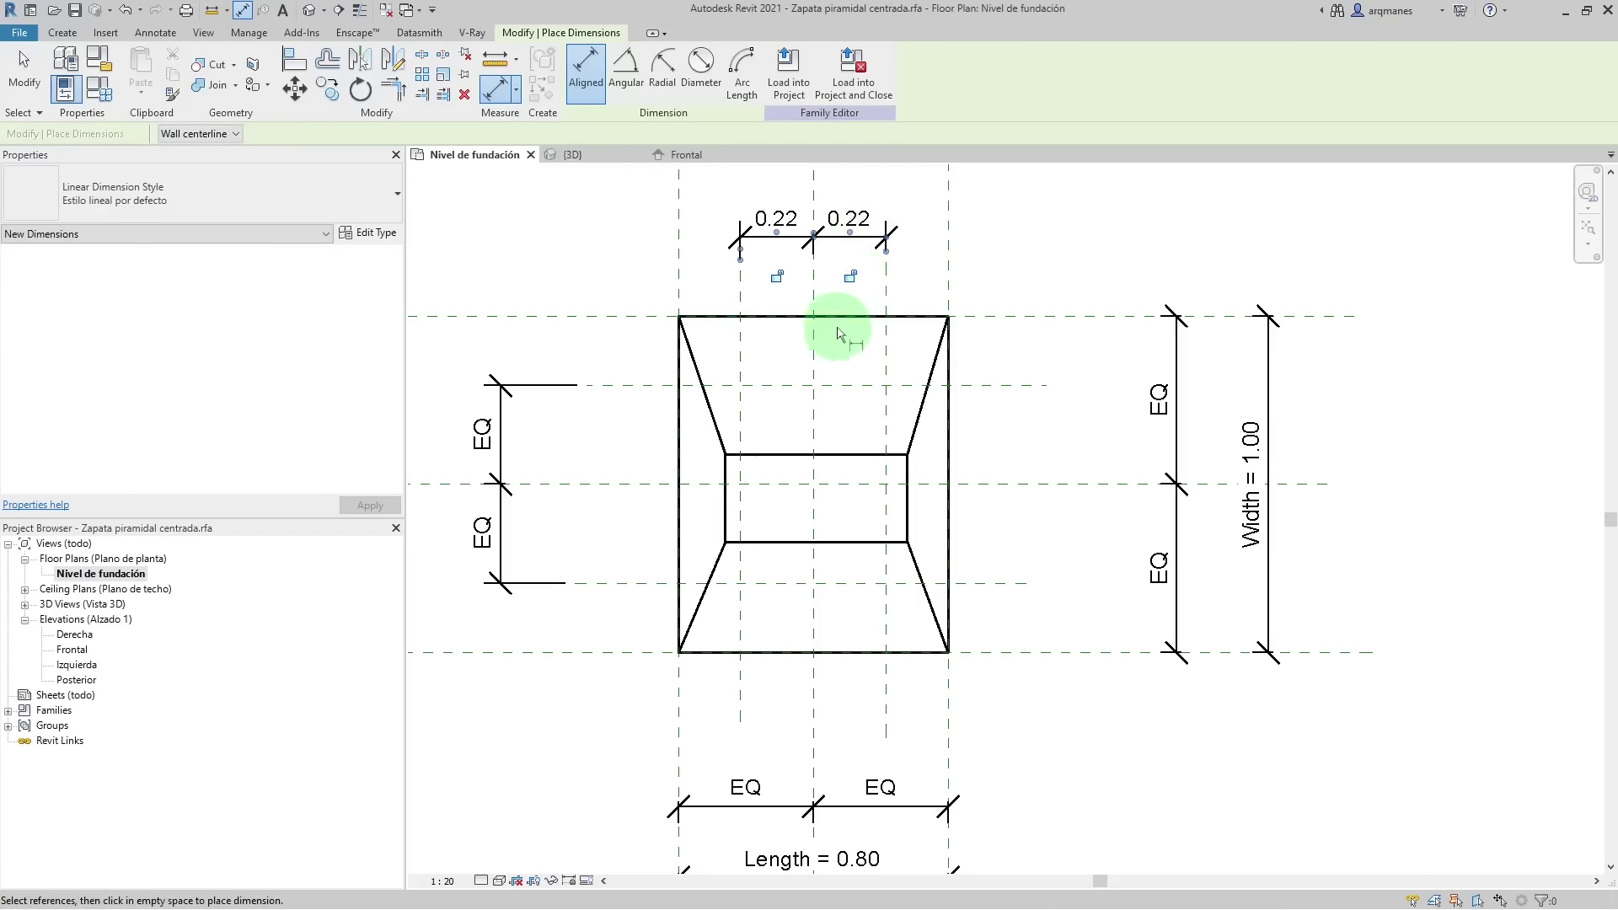
pyautogui.scroll(-2, 823, 469)
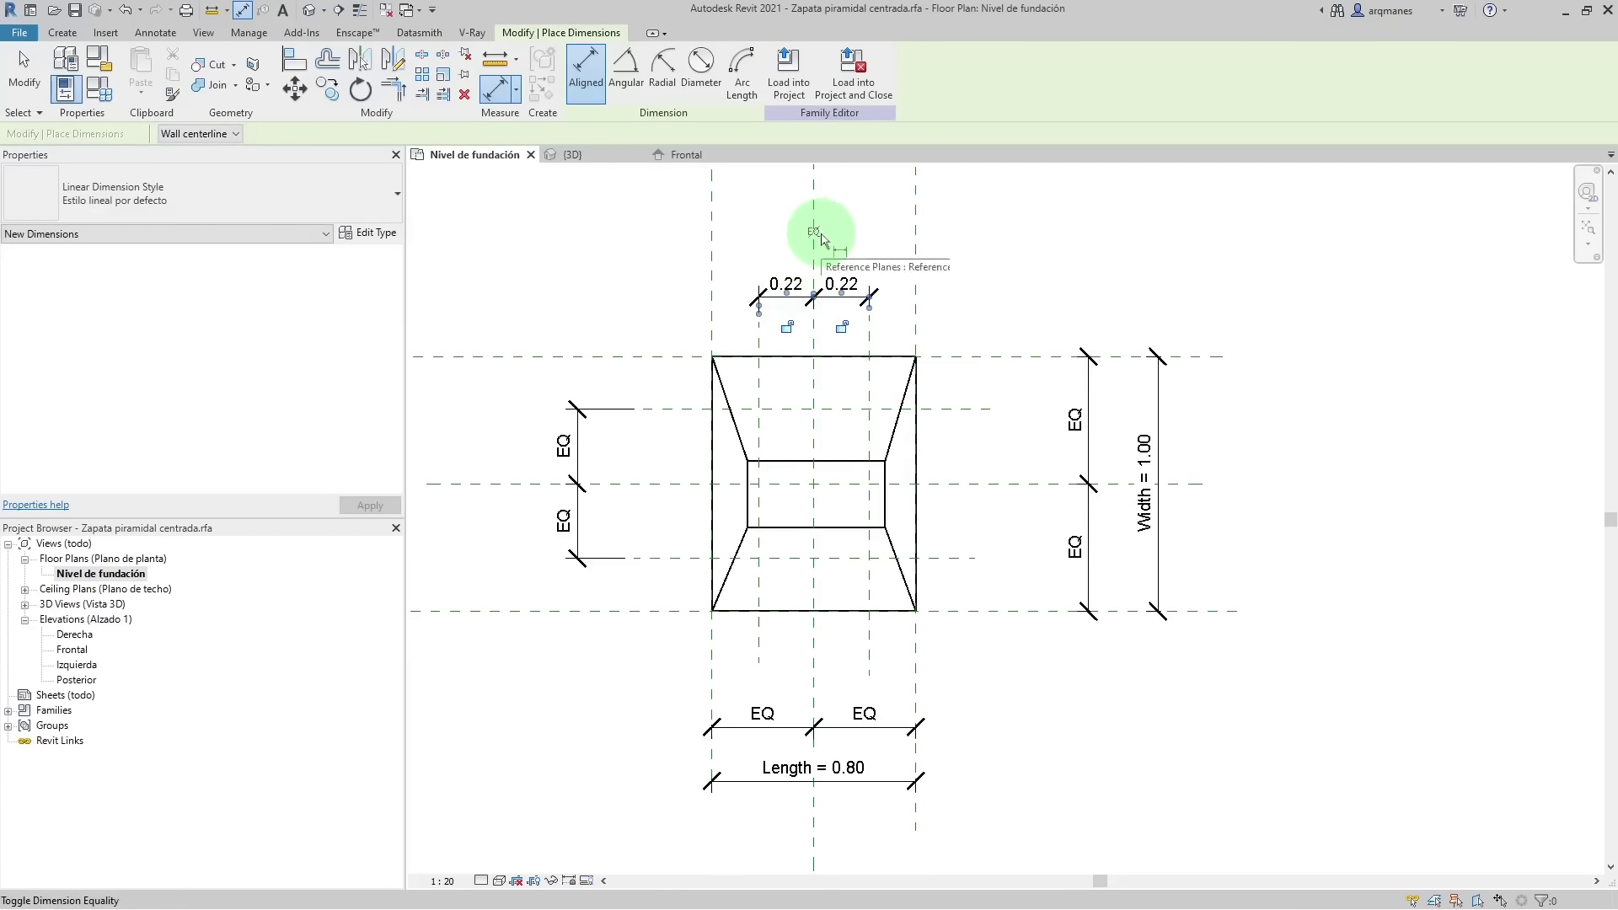
pyautogui.click(822, 238)
pyautogui.scroll(1, 805, 201)
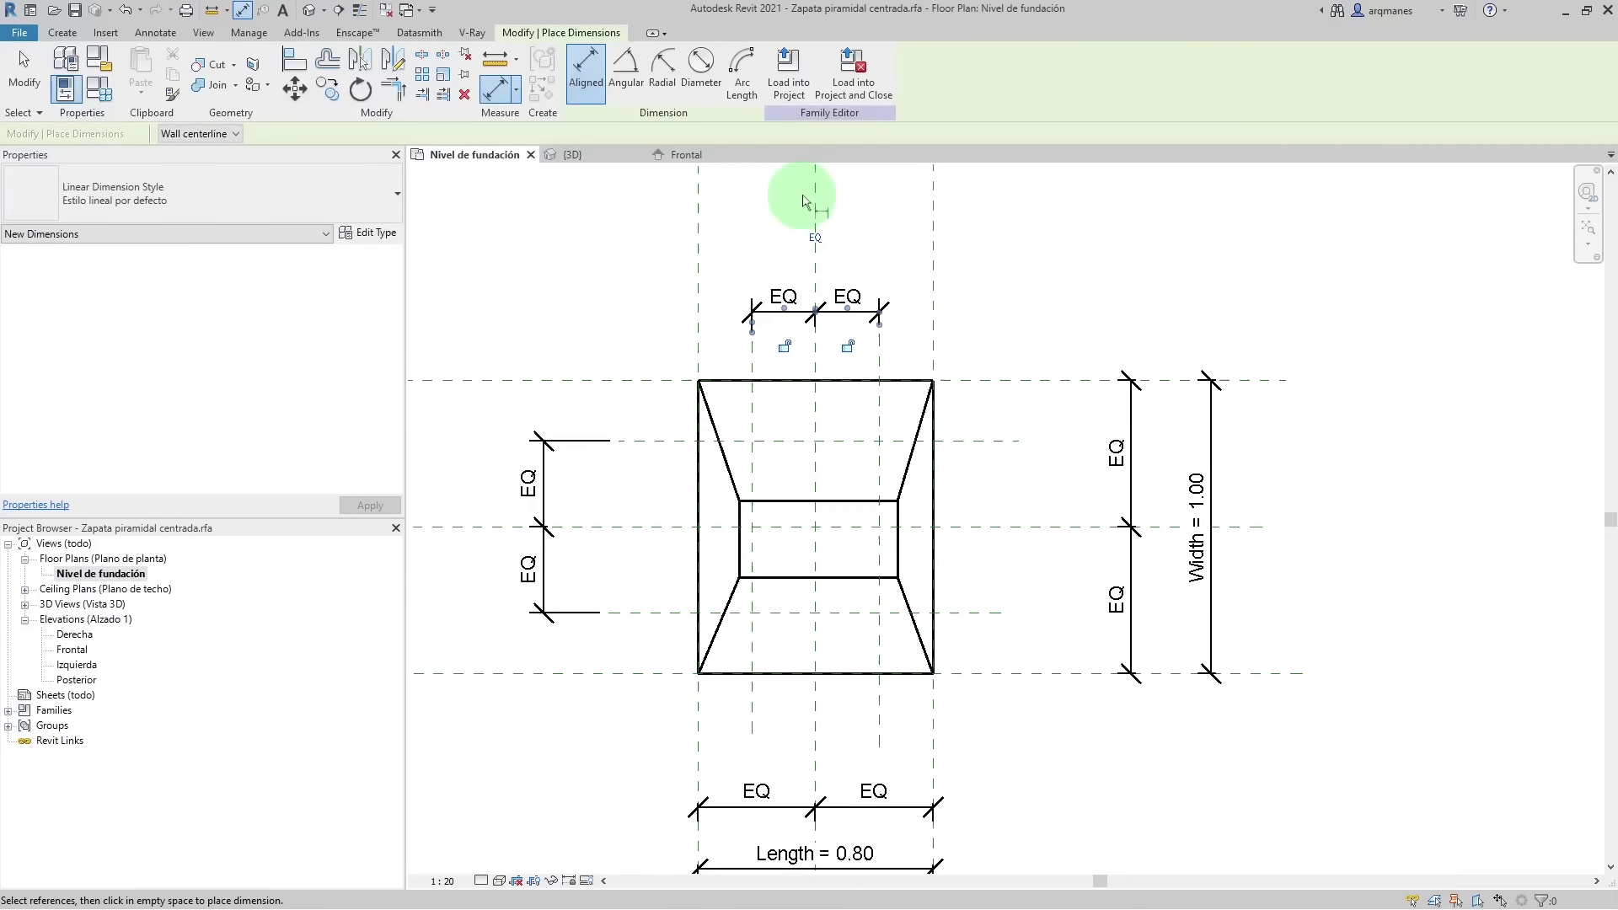
# - Add overall dimensions of 0.43 across and 0.59 deep between each plane pair
pyautogui.click(751, 364)
pyautogui.click(879, 371)
pyautogui.click(879, 248)
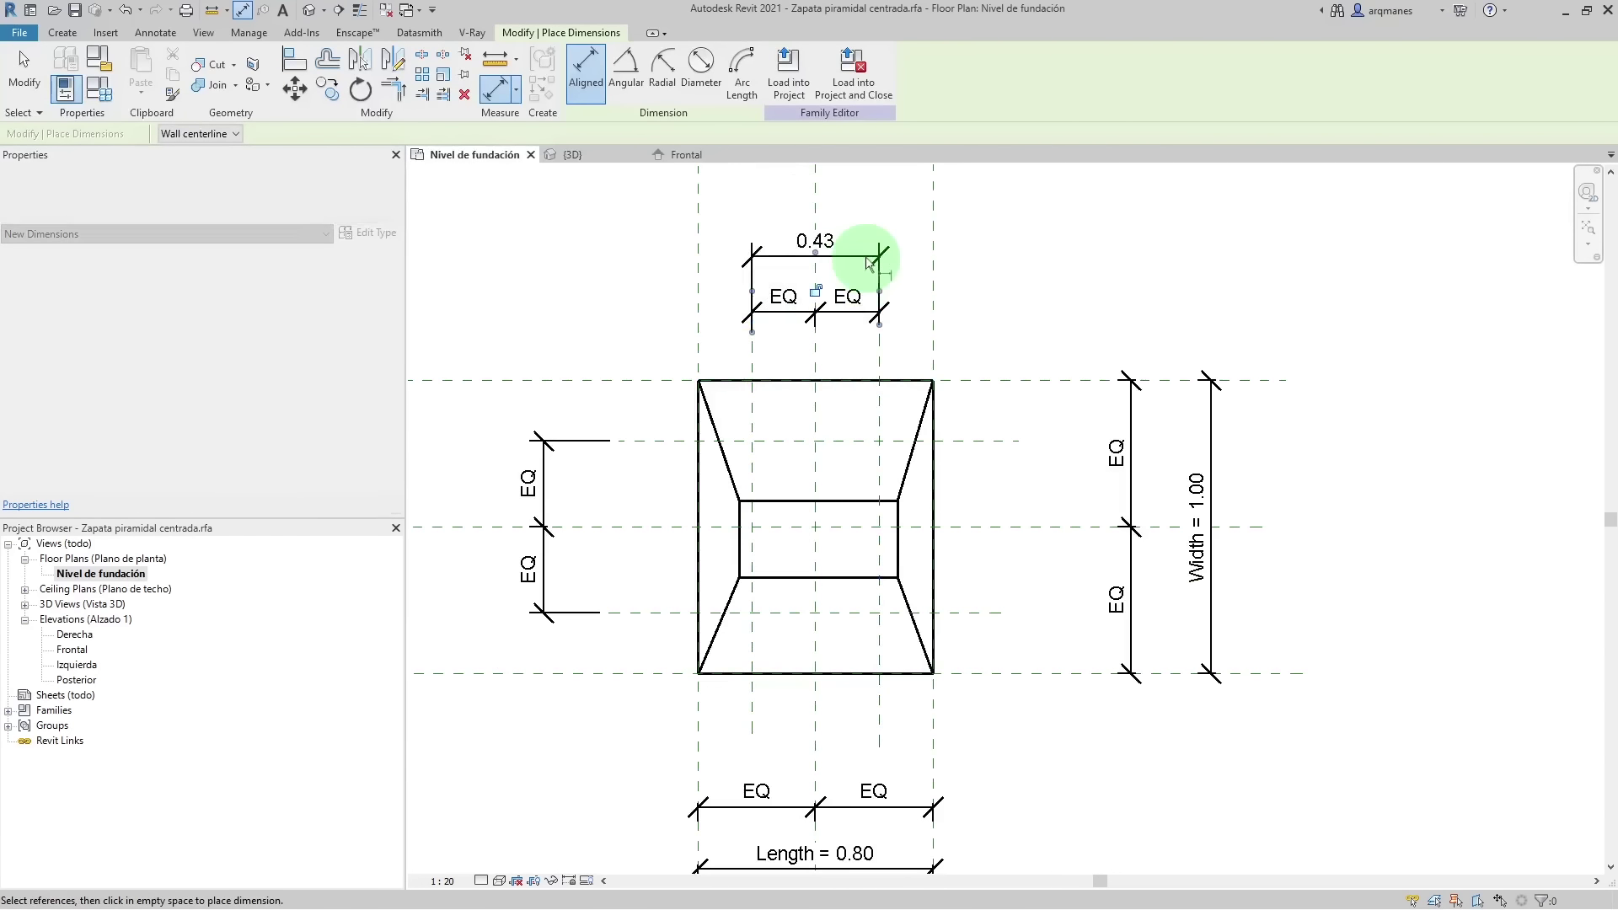
pyautogui.click(657, 614)
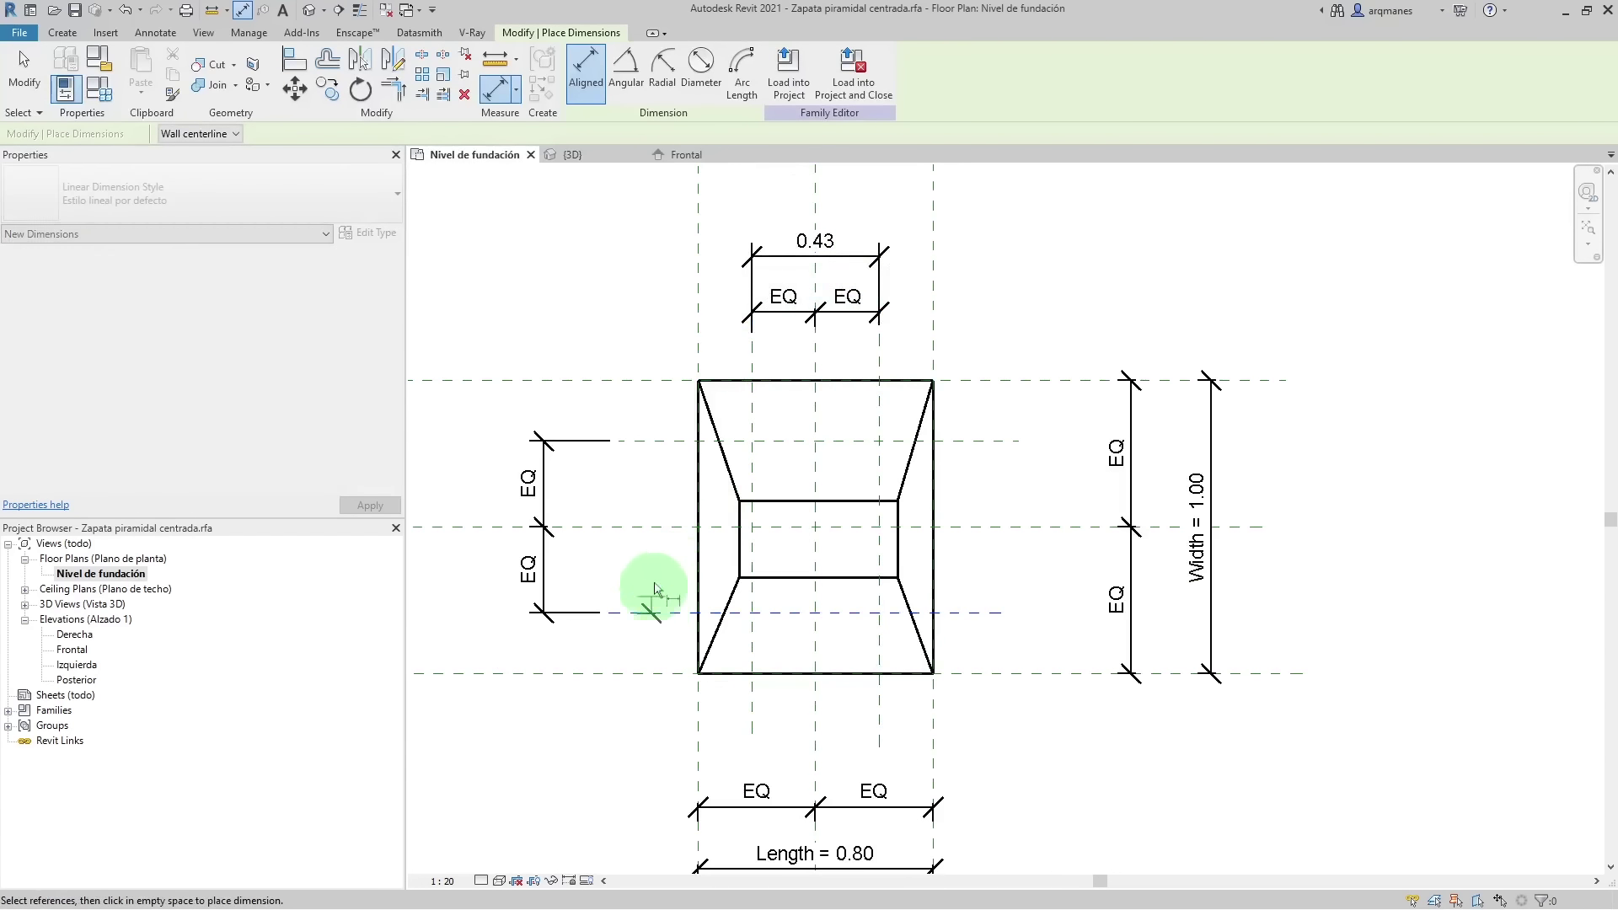
pyautogui.click(645, 440)
pyautogui.click(493, 442)
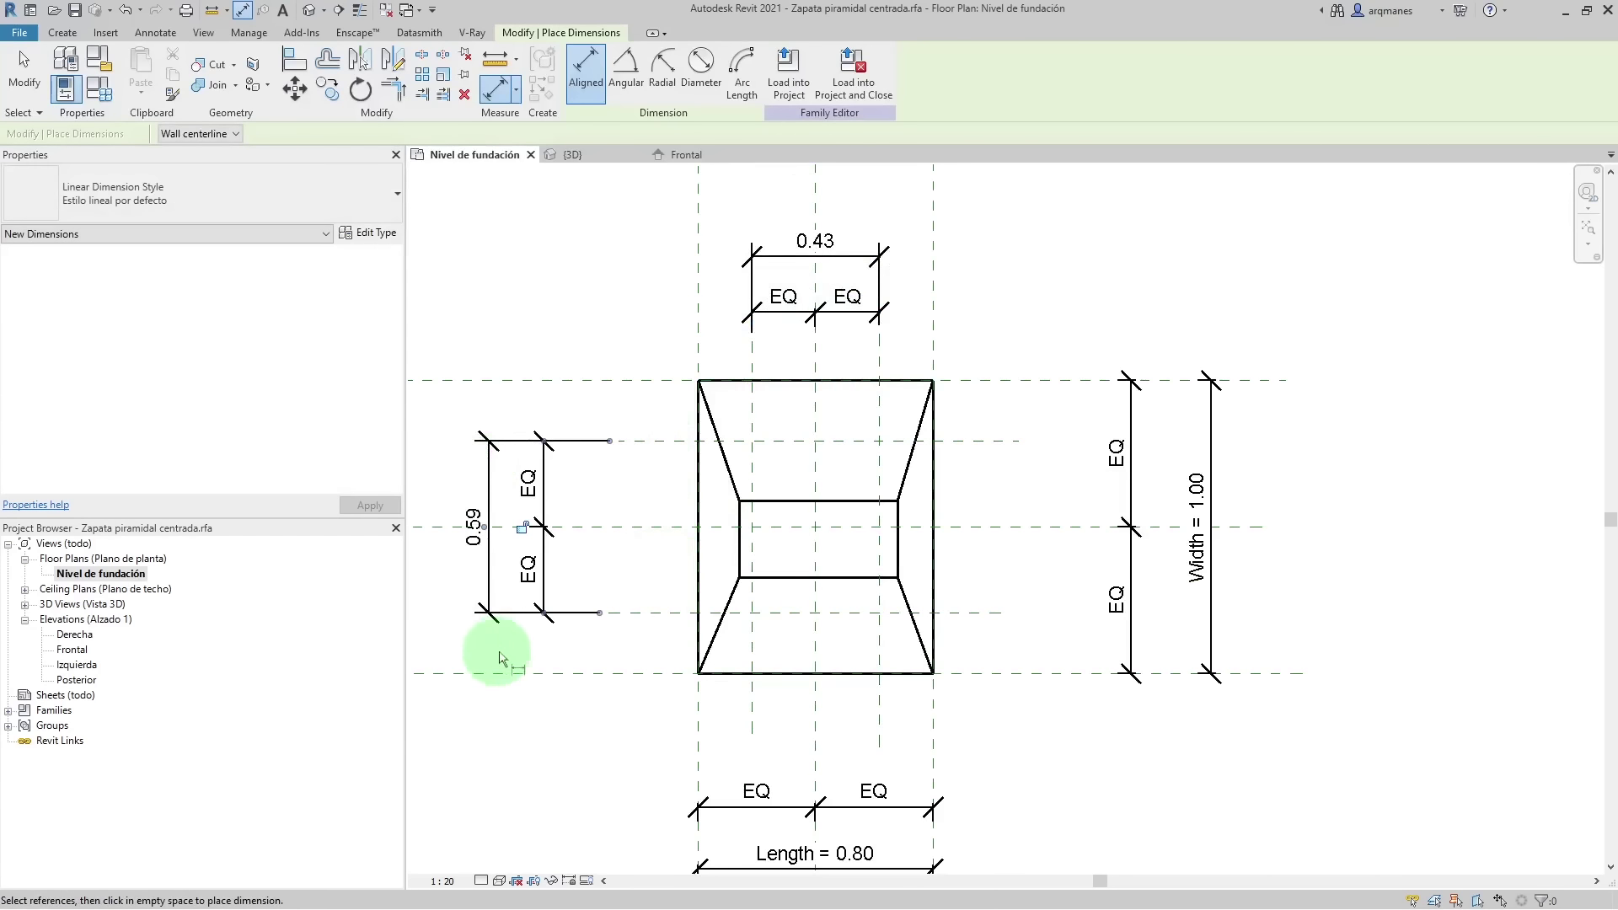
pyautogui.scroll(-1, 868, 596)
pyautogui.click(24, 65)
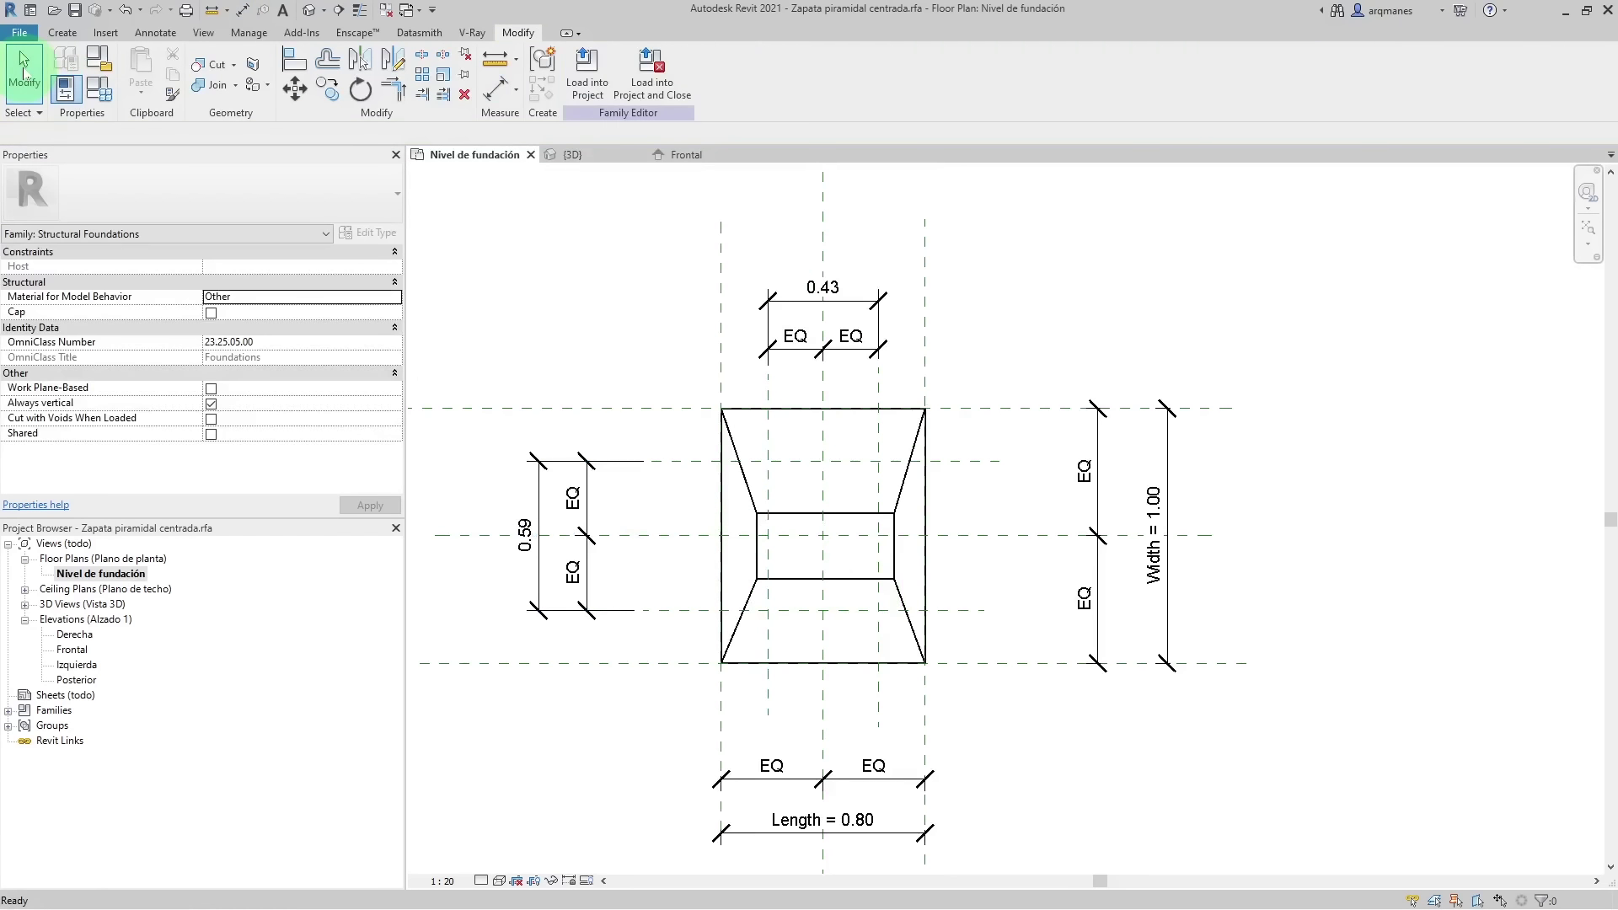
pyautogui.scroll(1, 823, 543)
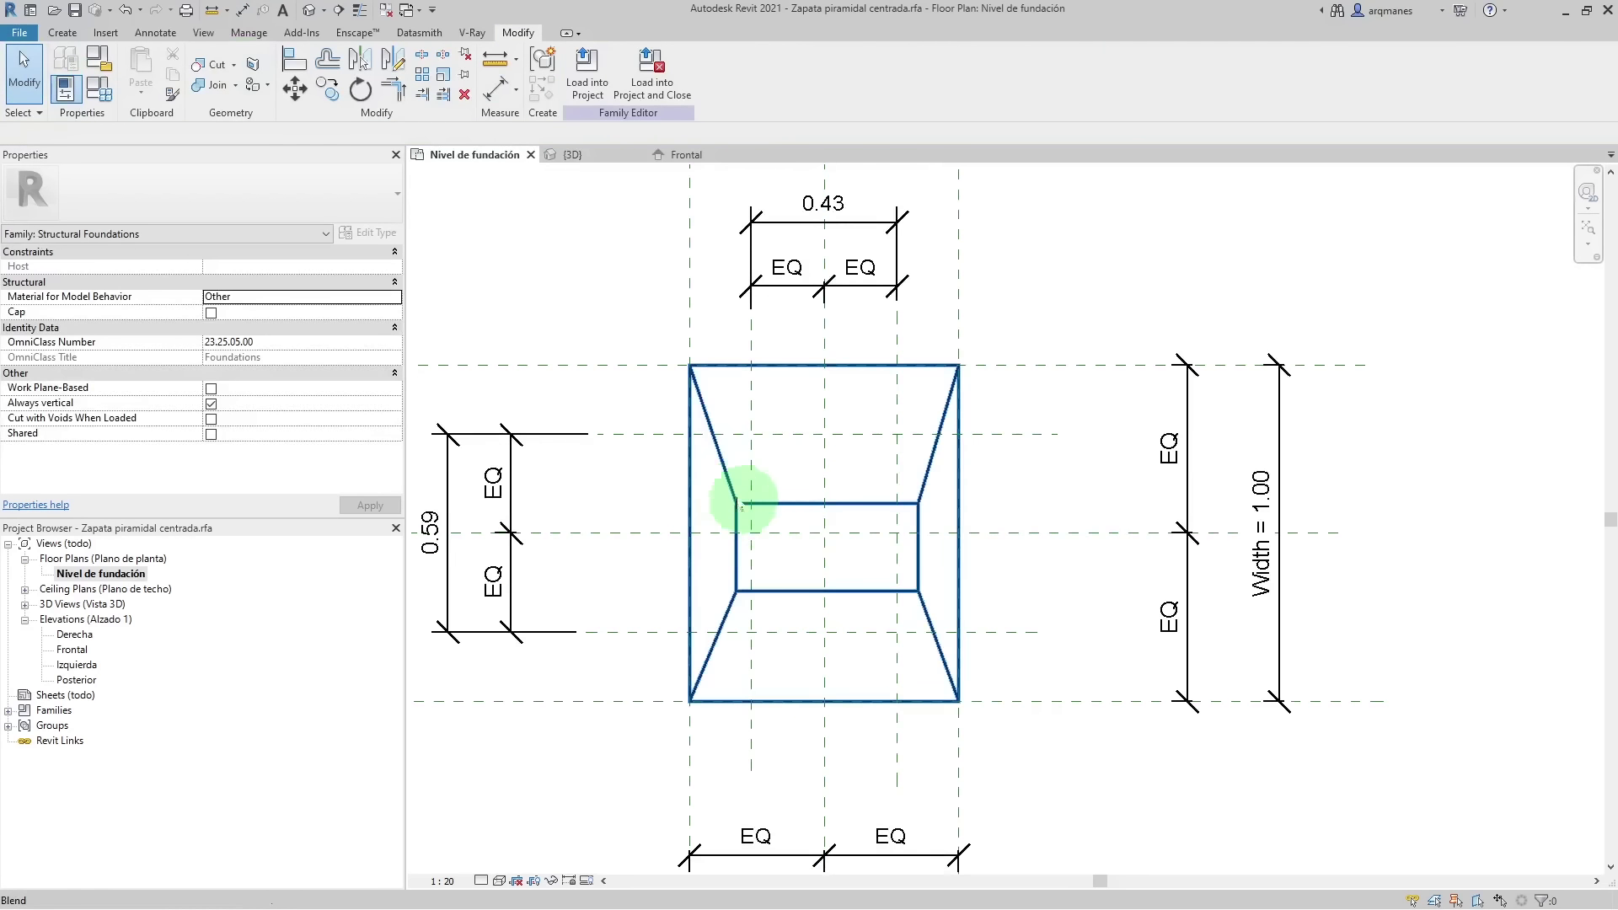
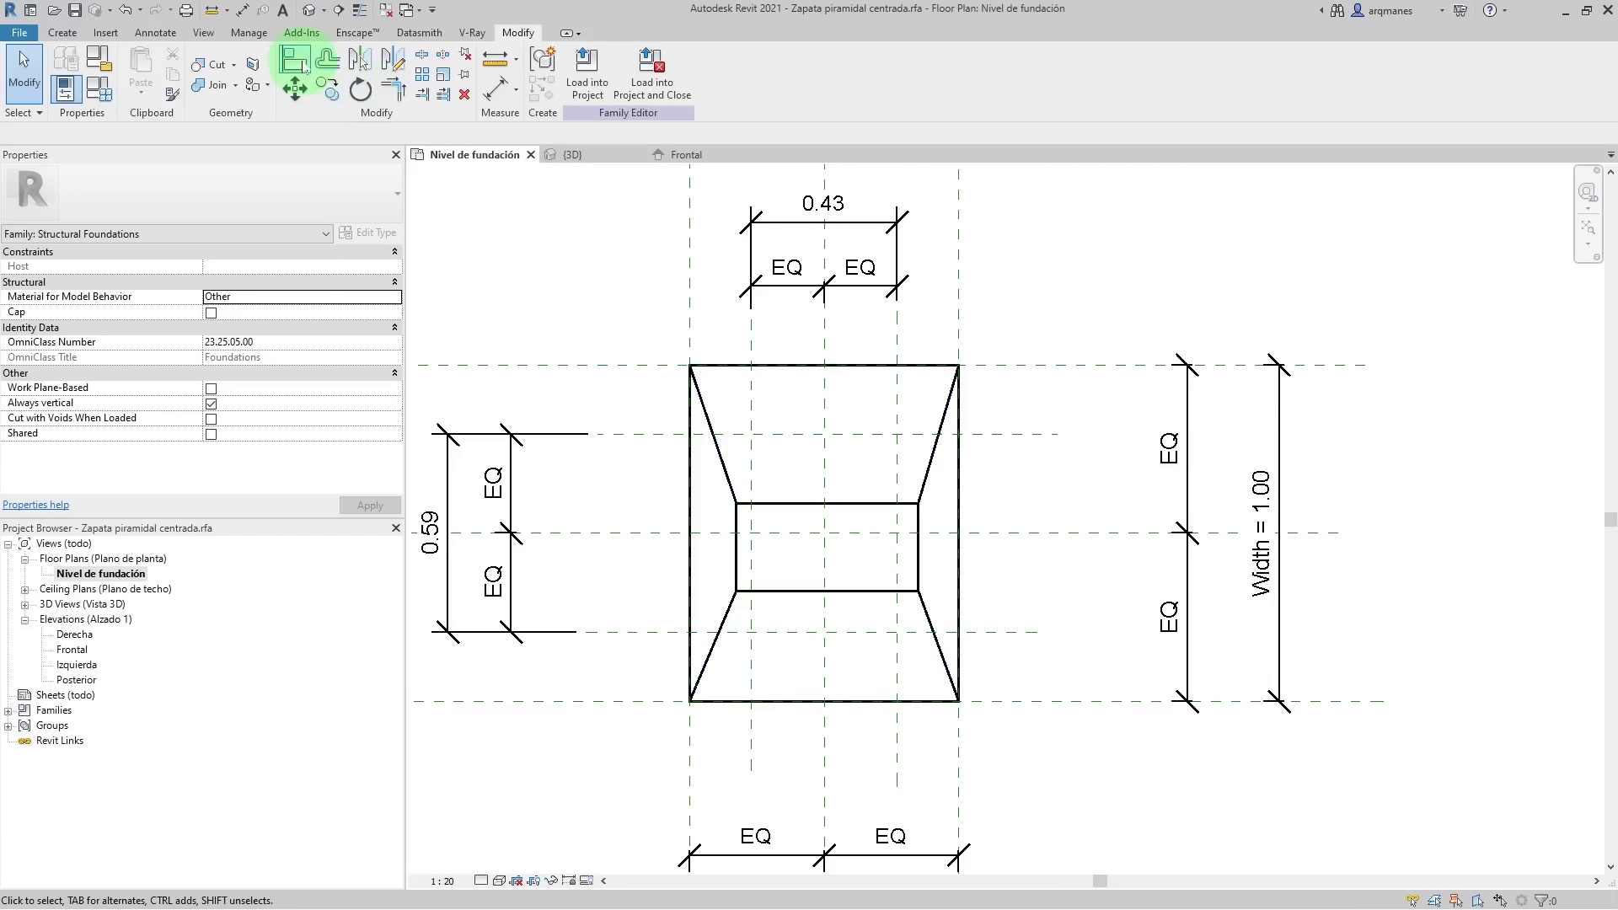
# - Try aligning the blend's inner edges to the horizontal and vertical reference planes, then cancel the failed alignments
pyautogui.click(297, 63)
pyautogui.click(851, 434)
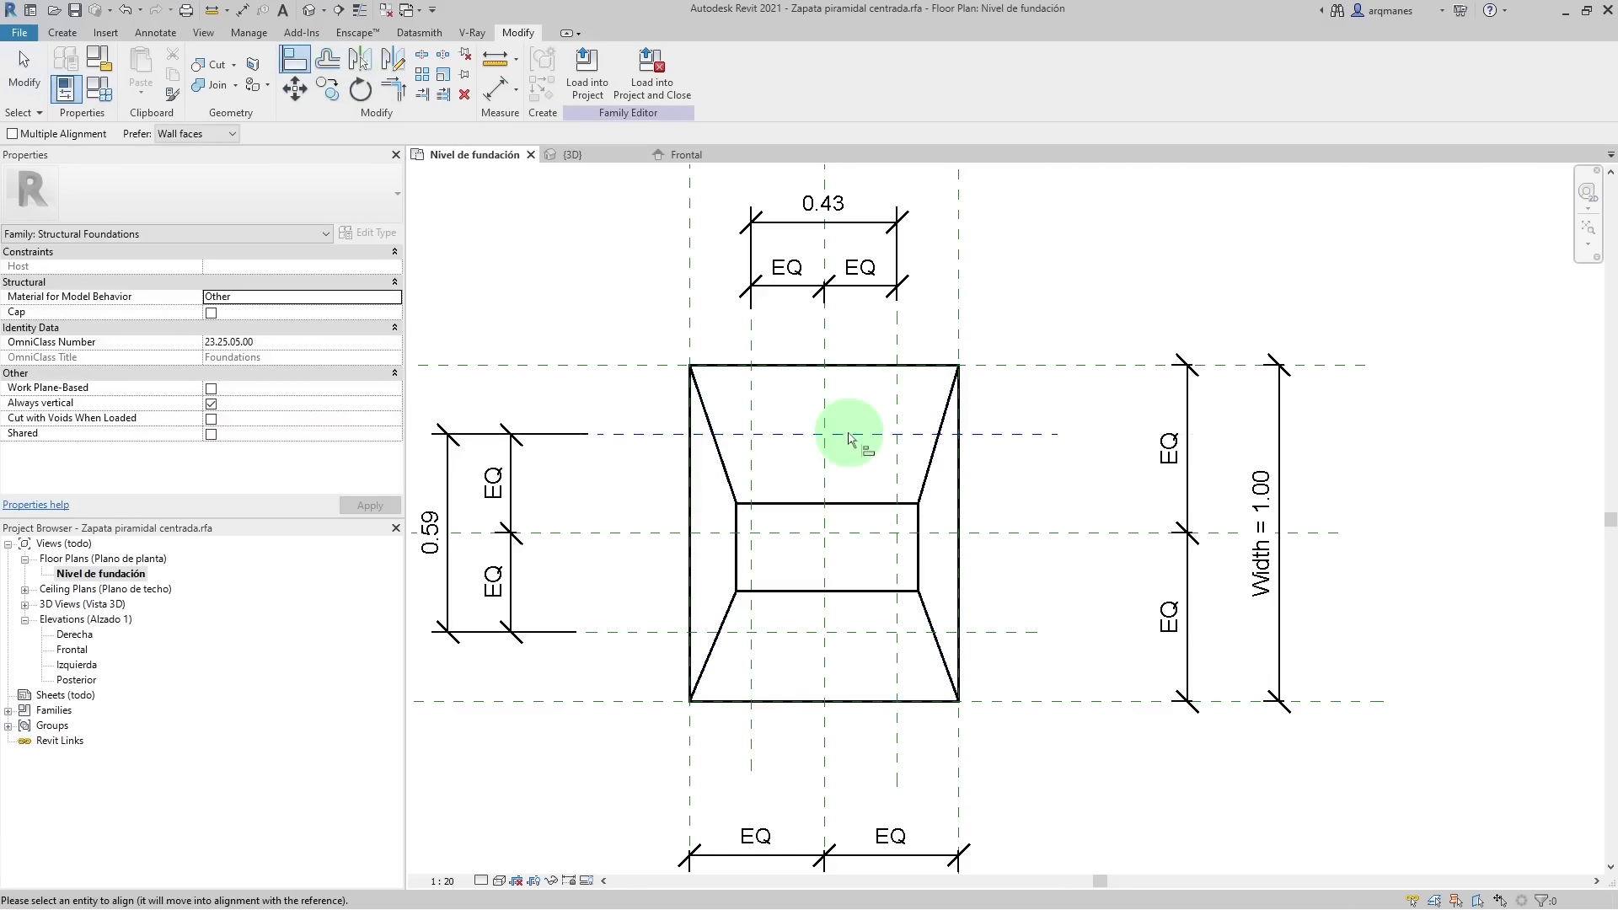
pyautogui.click(859, 504)
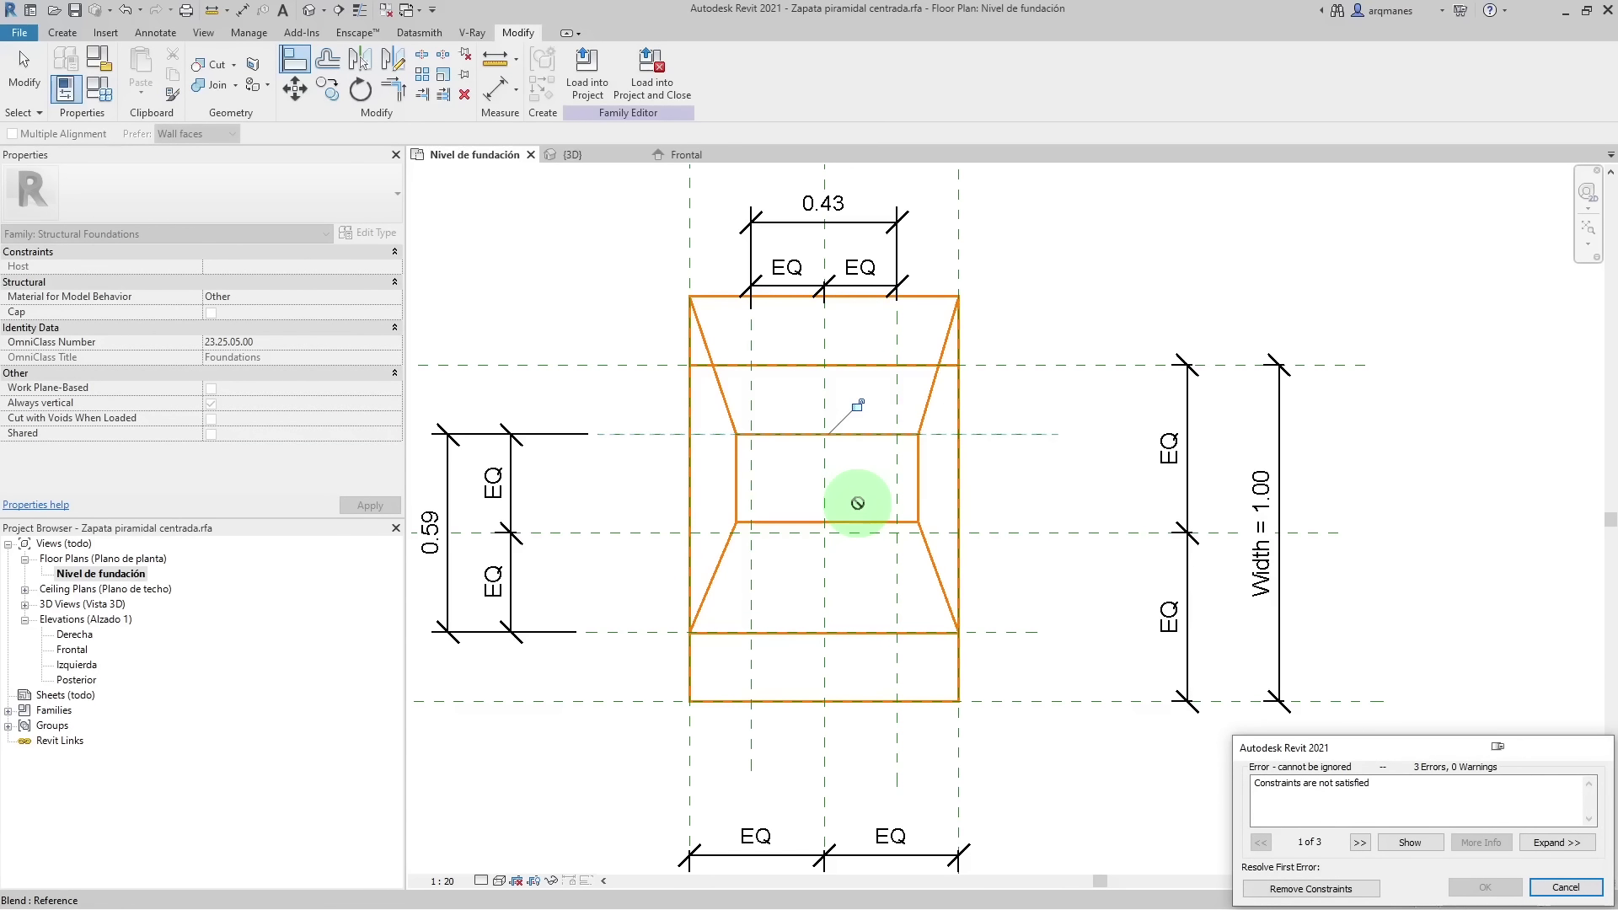
pyautogui.click(1563, 885)
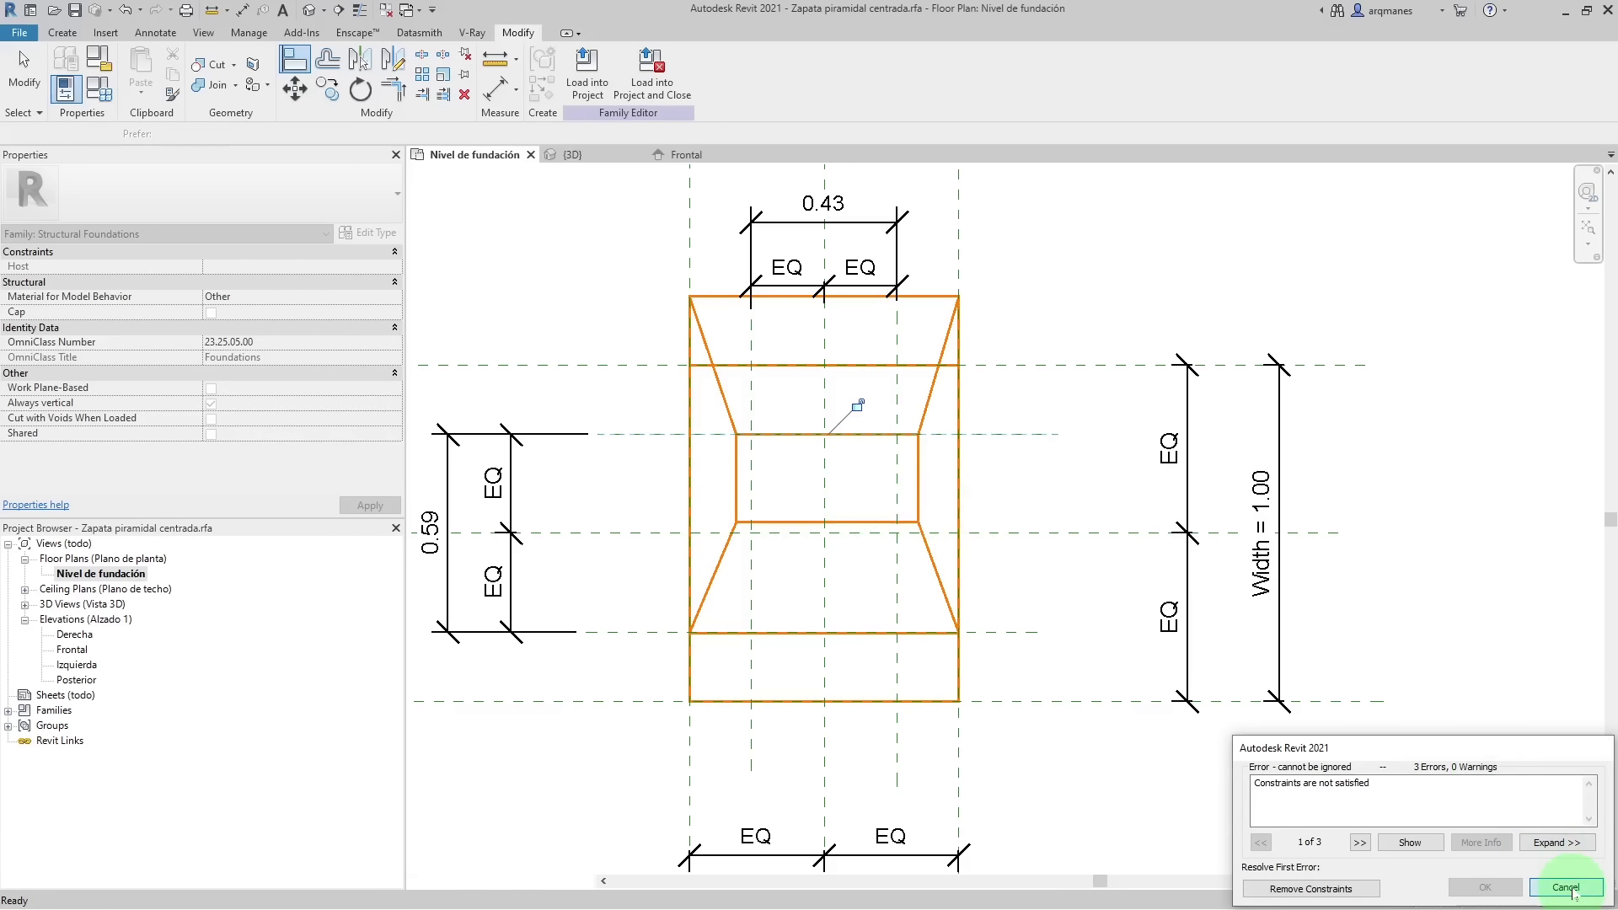
pyautogui.click(807, 398)
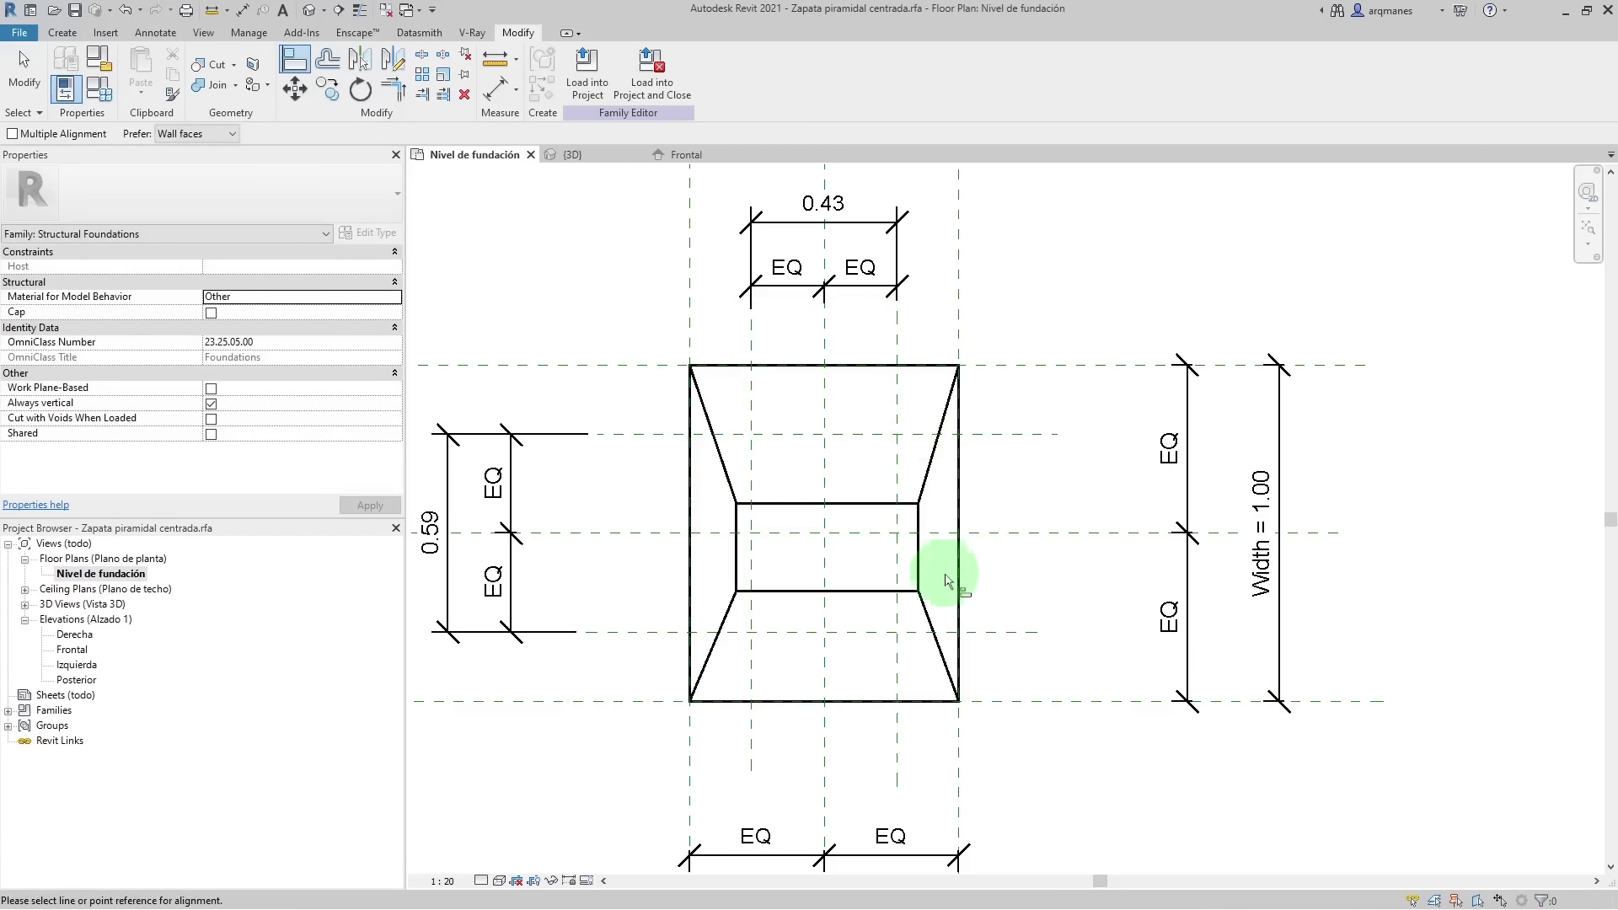
pyautogui.click(899, 651)
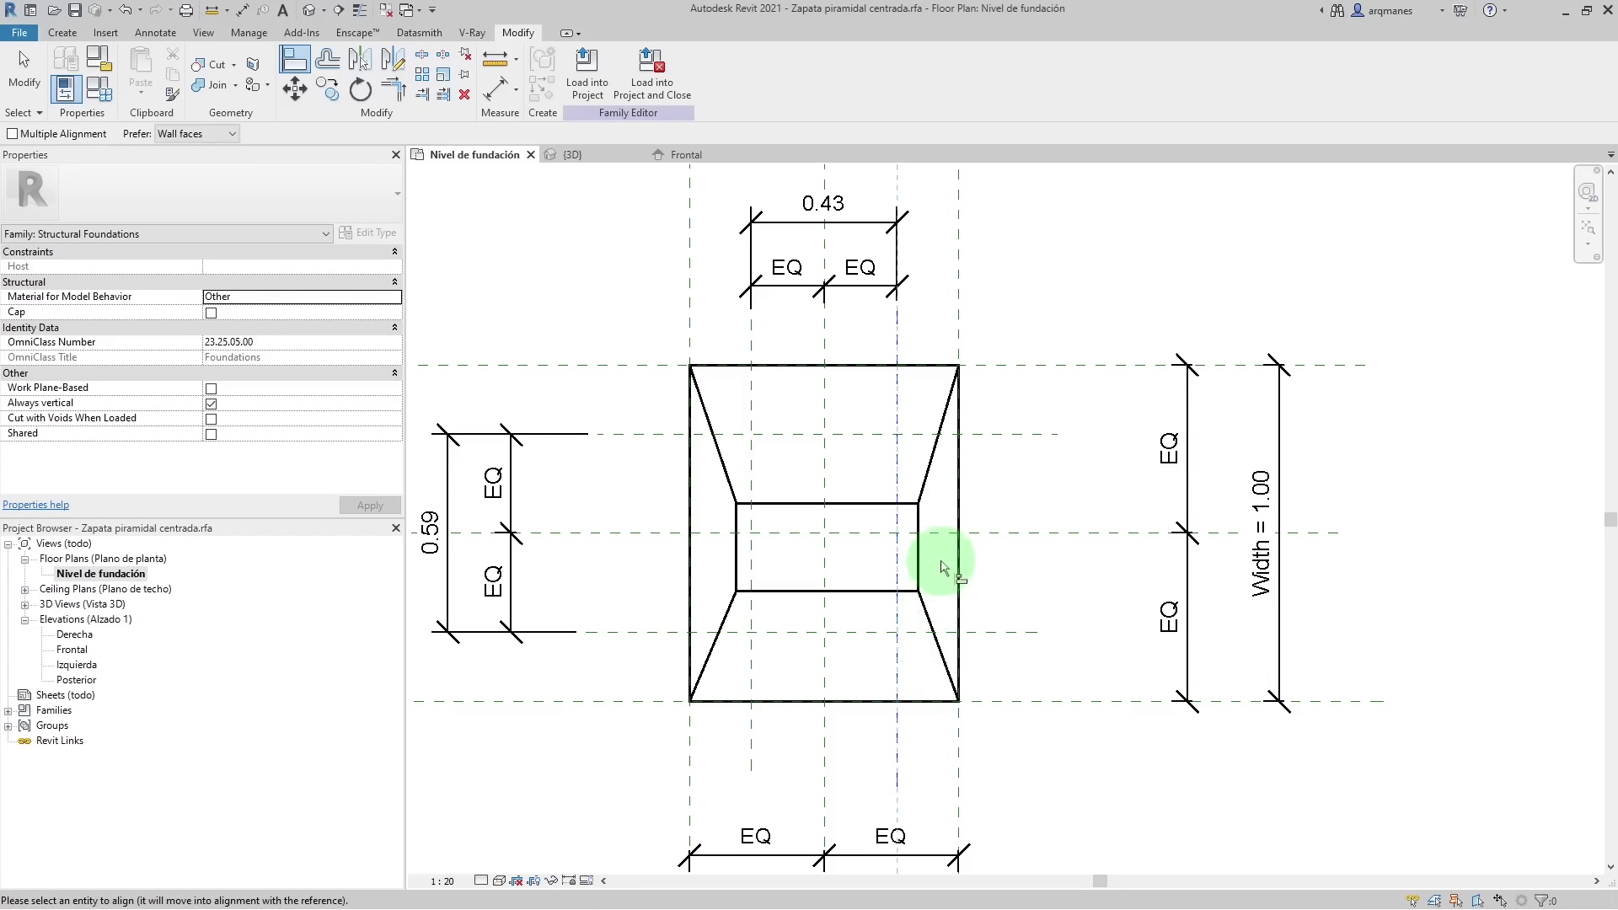
pyautogui.click(918, 559)
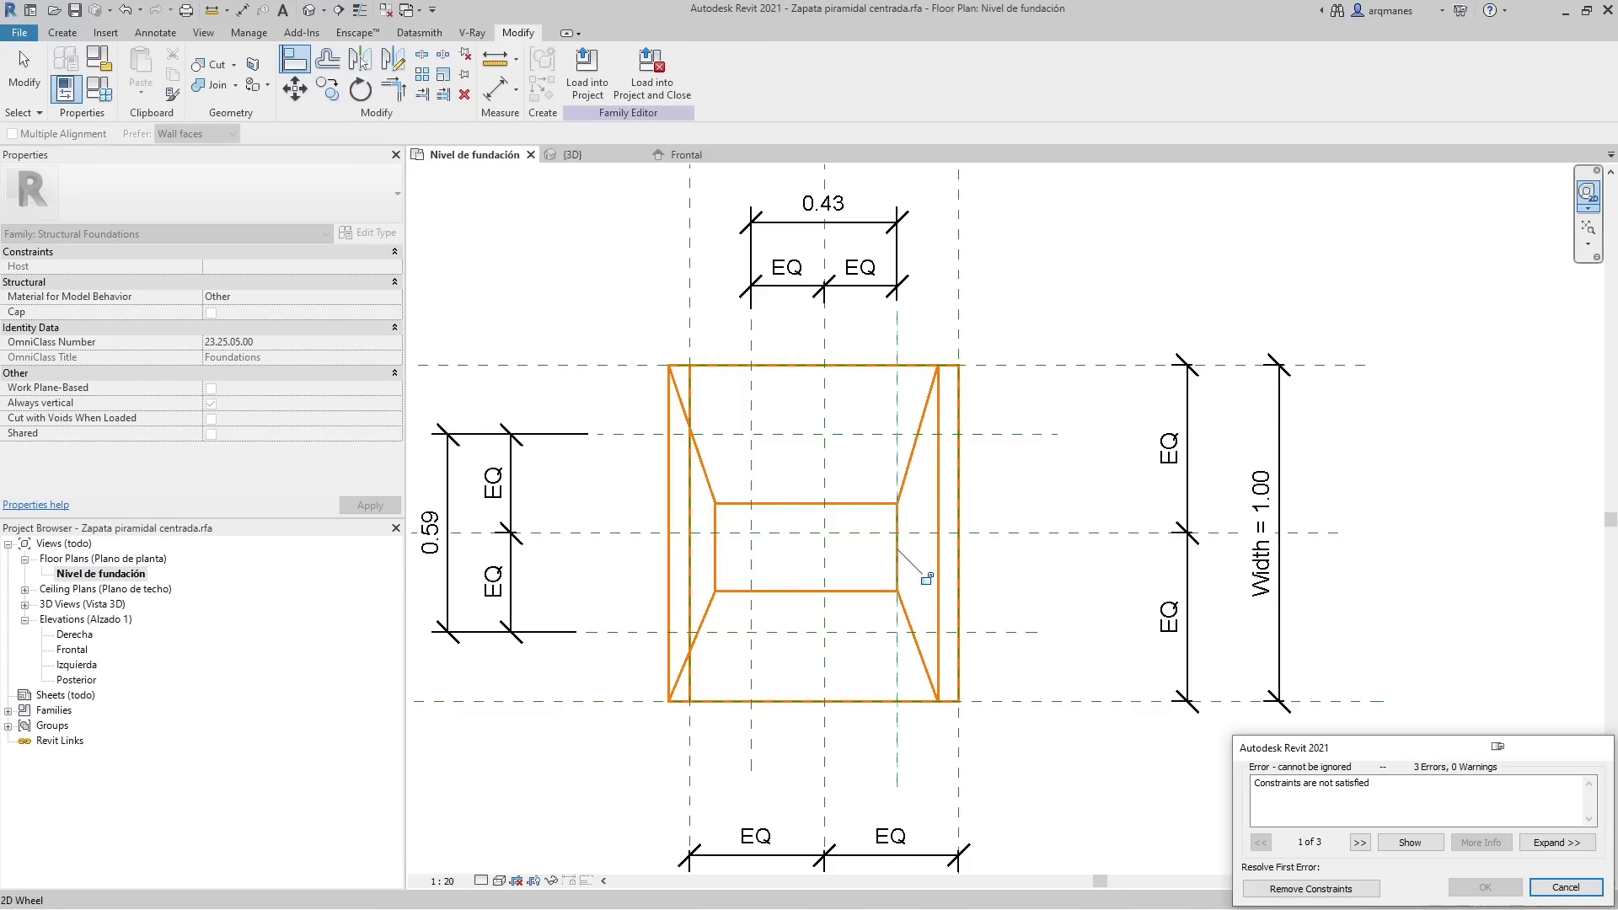
pyautogui.click(1588, 192)
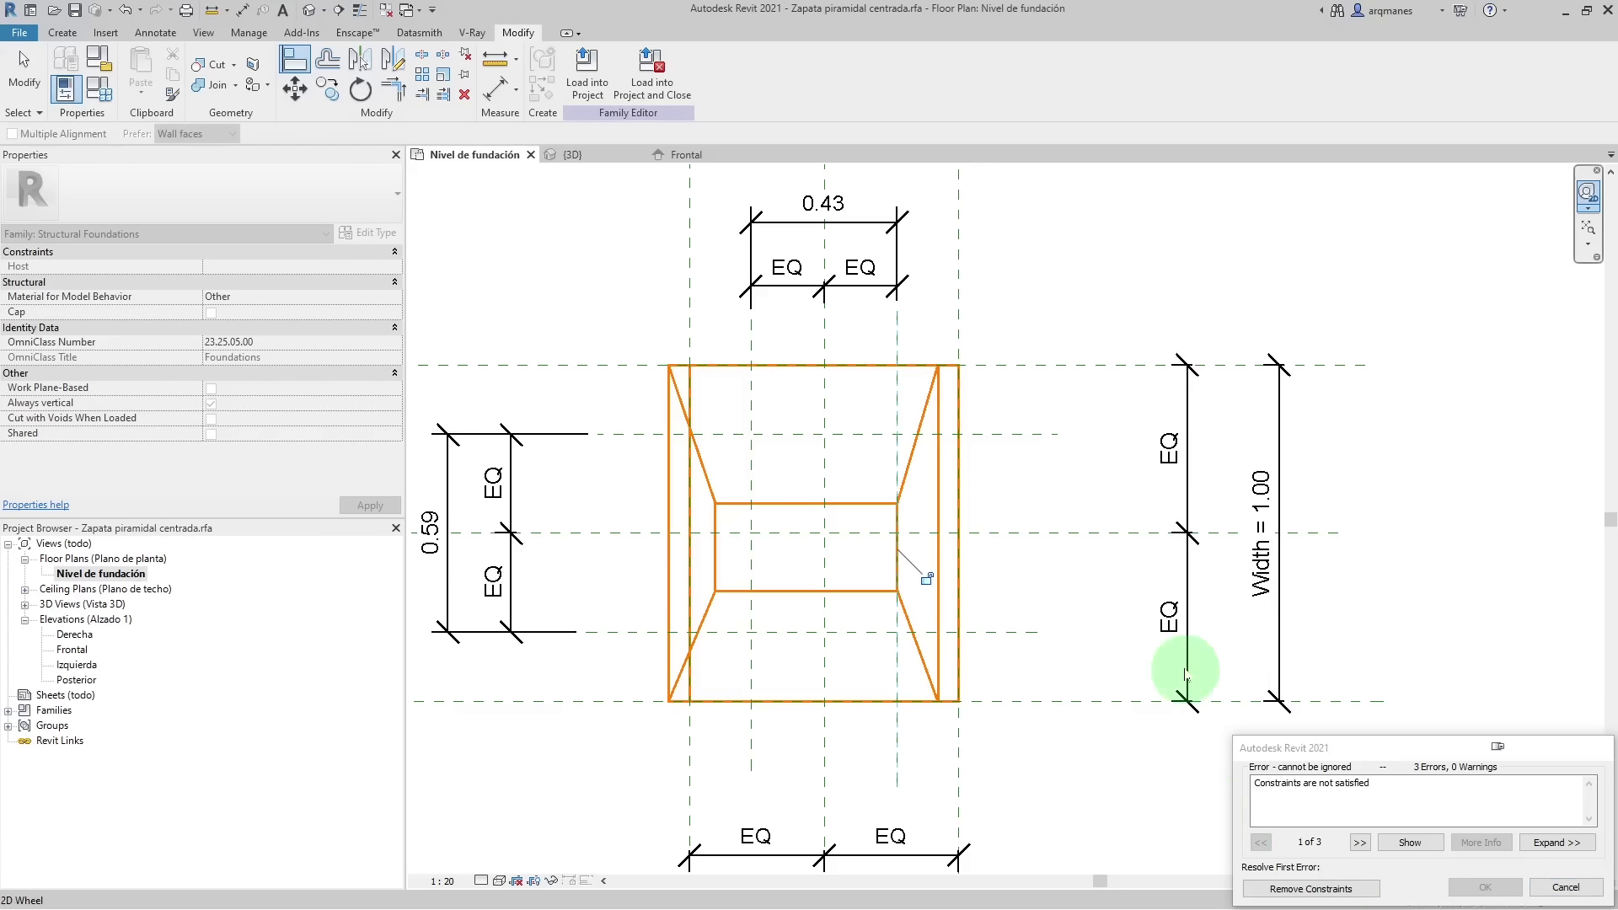
pyautogui.click(1555, 889)
pyautogui.click(1554, 889)
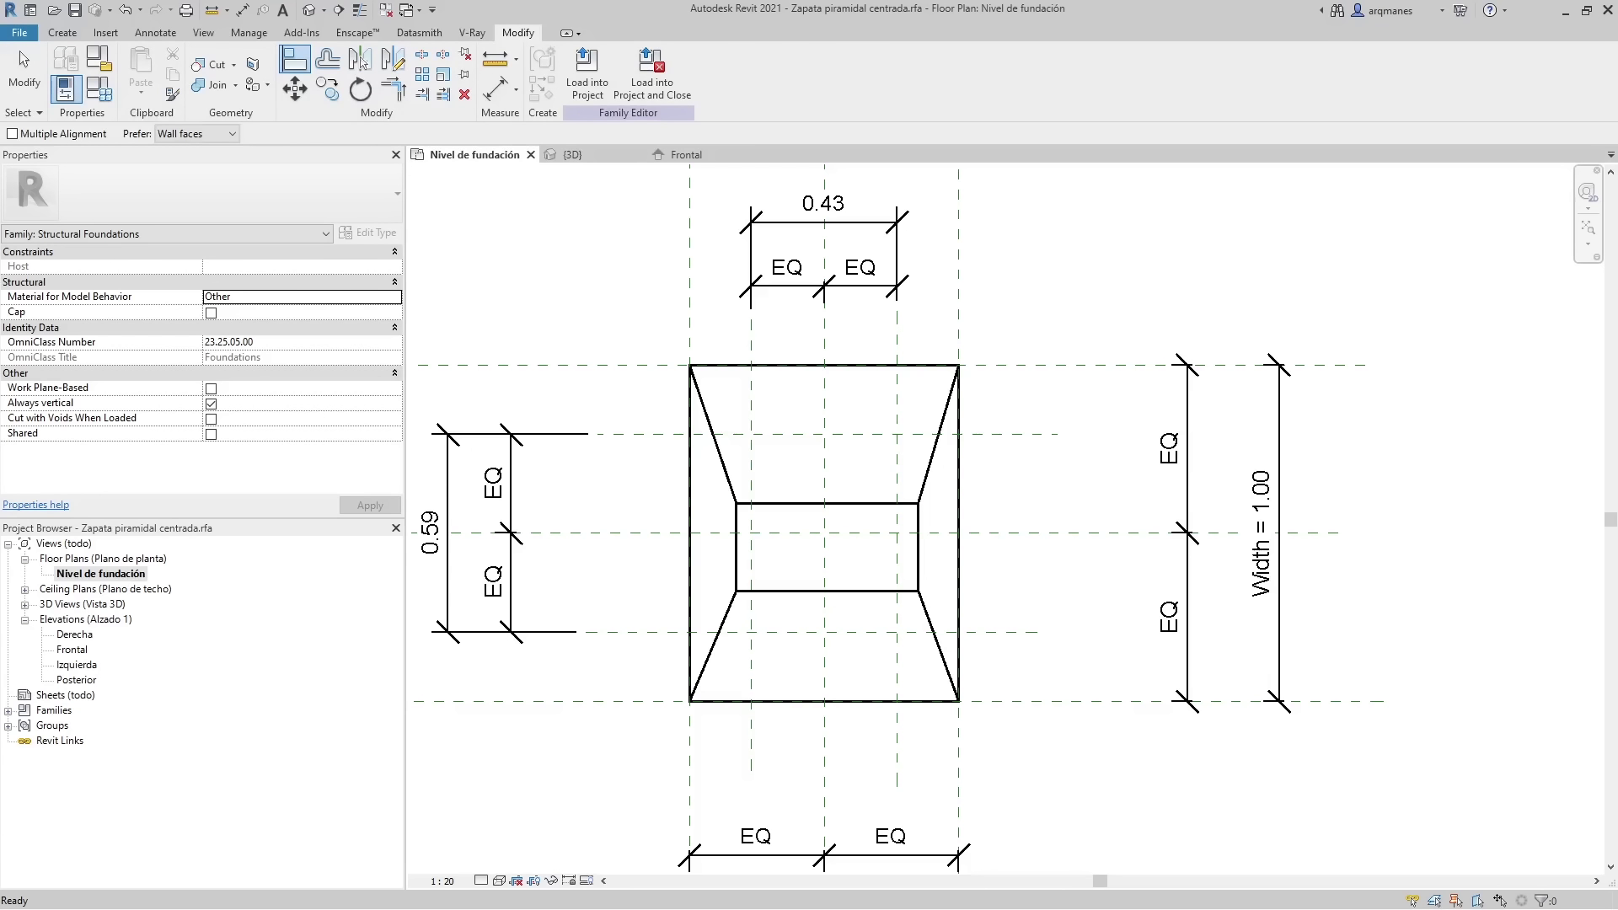
# - Reselect the pyramidal blend and start editing its top outline
pyautogui.click(710, 419)
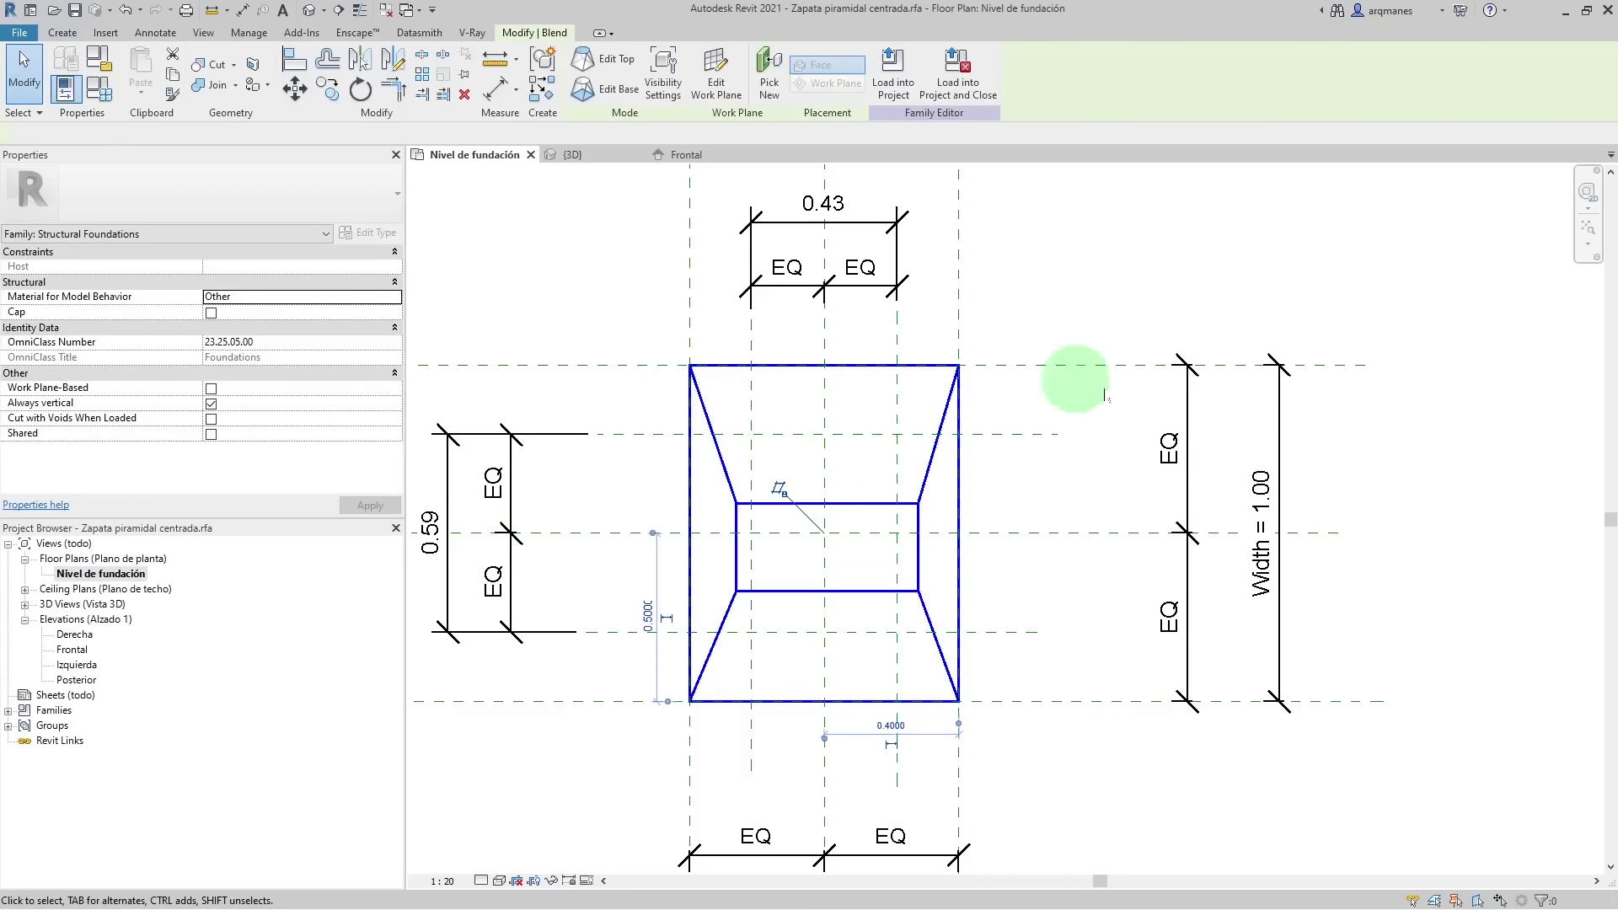
pyautogui.click(1104, 394)
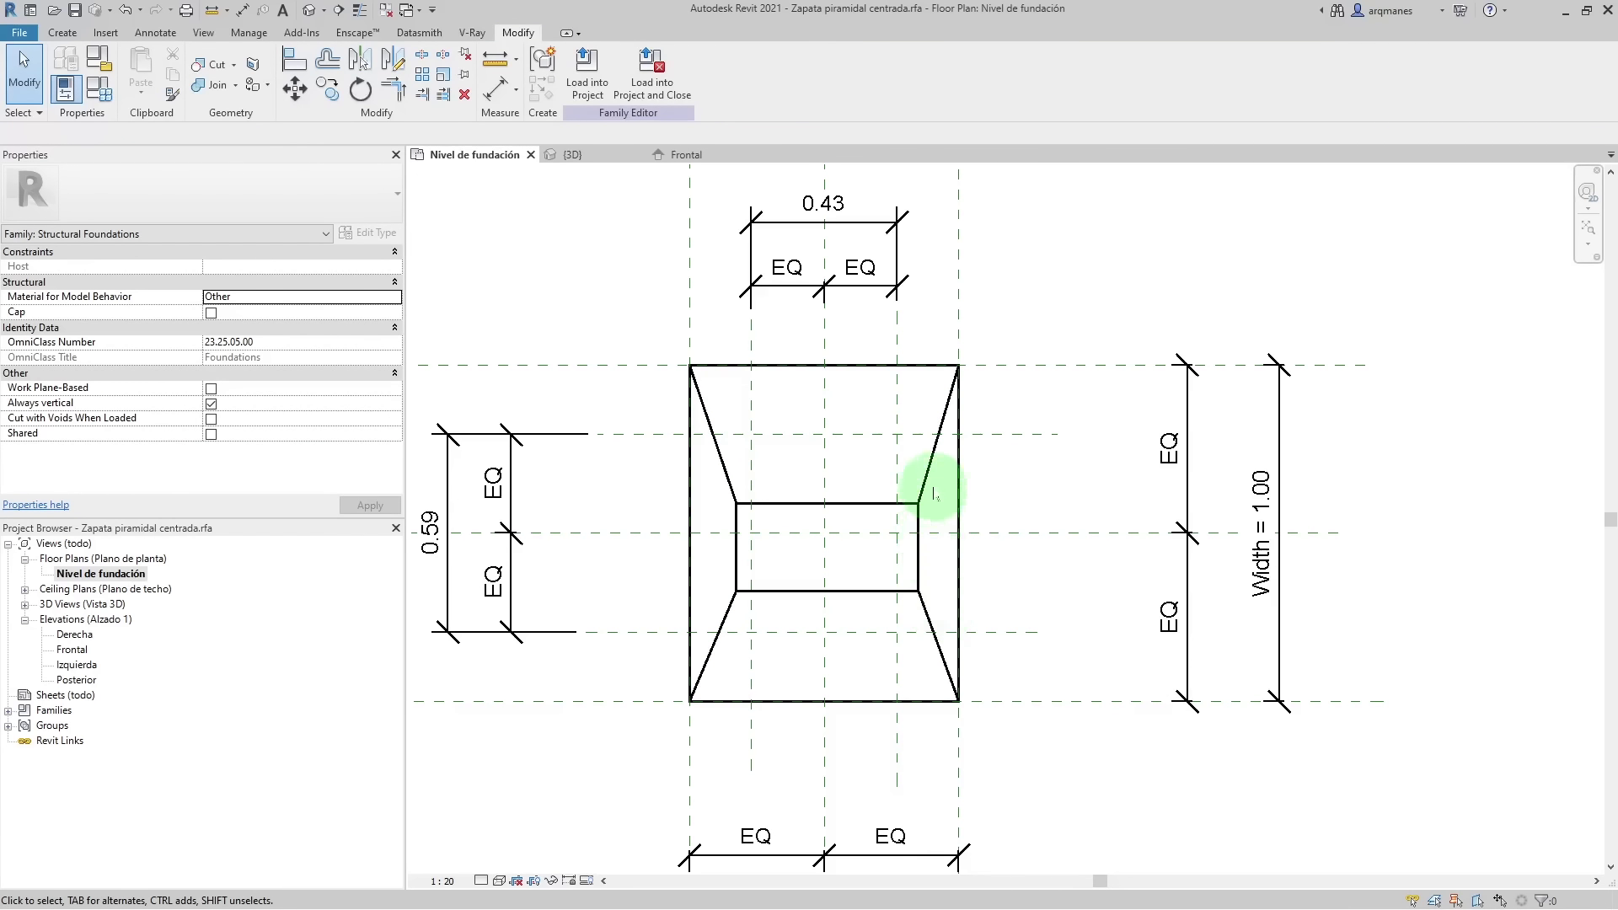
pyautogui.click(931, 478)
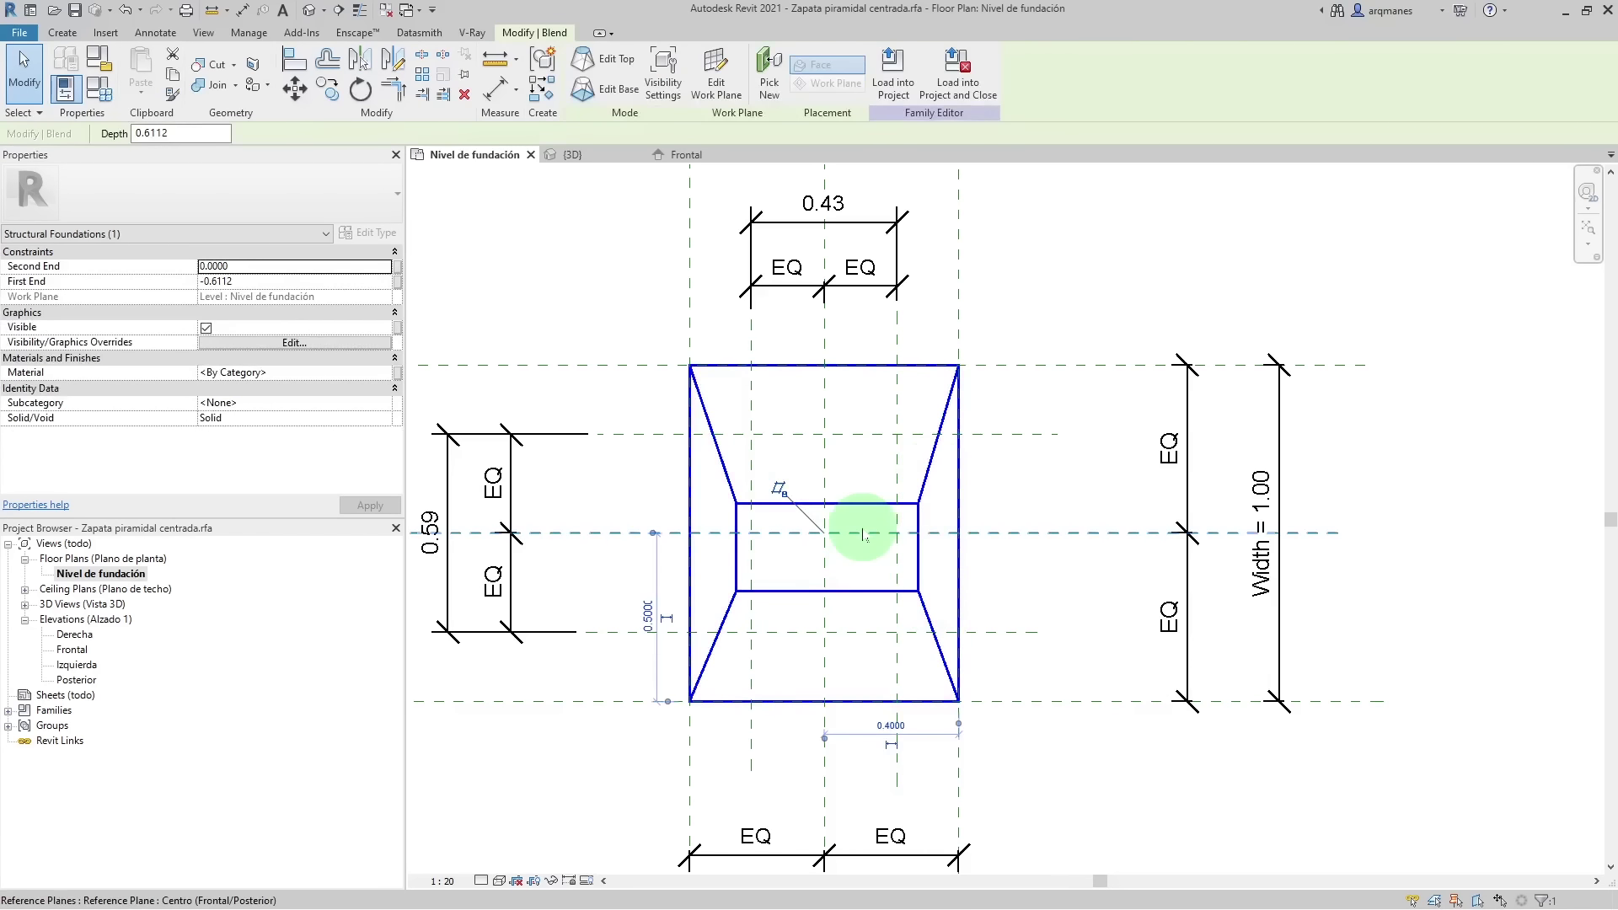
pyautogui.click(612, 68)
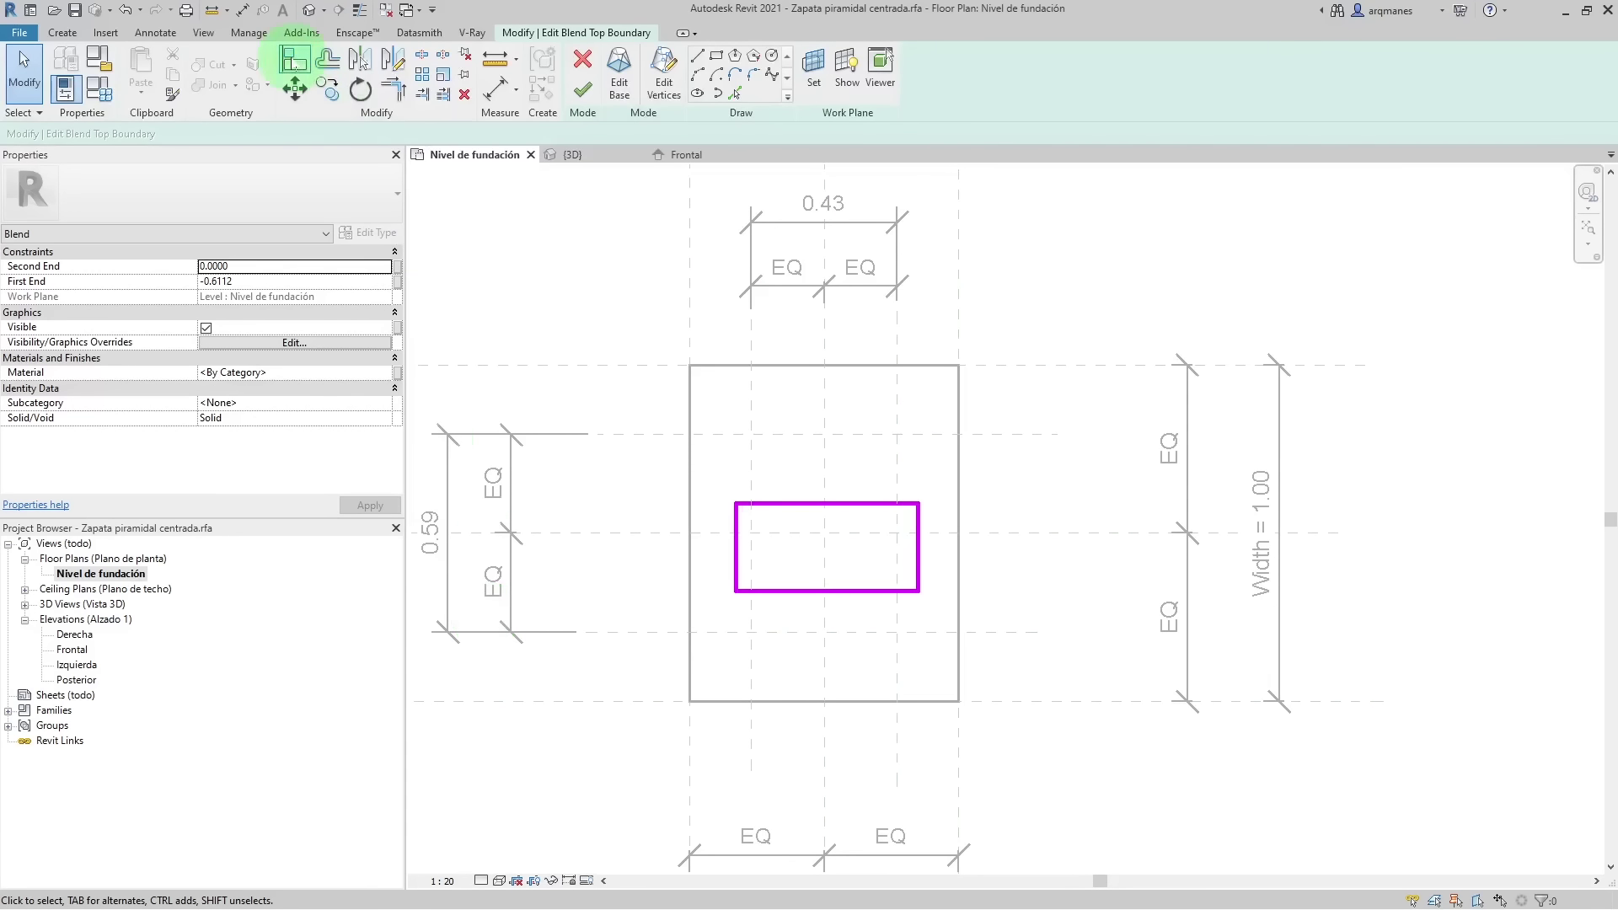
# - Align the top sketch's four edges to the reference planes, locking the top and bottom edges
pyautogui.click(294, 60)
pyautogui.click(855, 434)
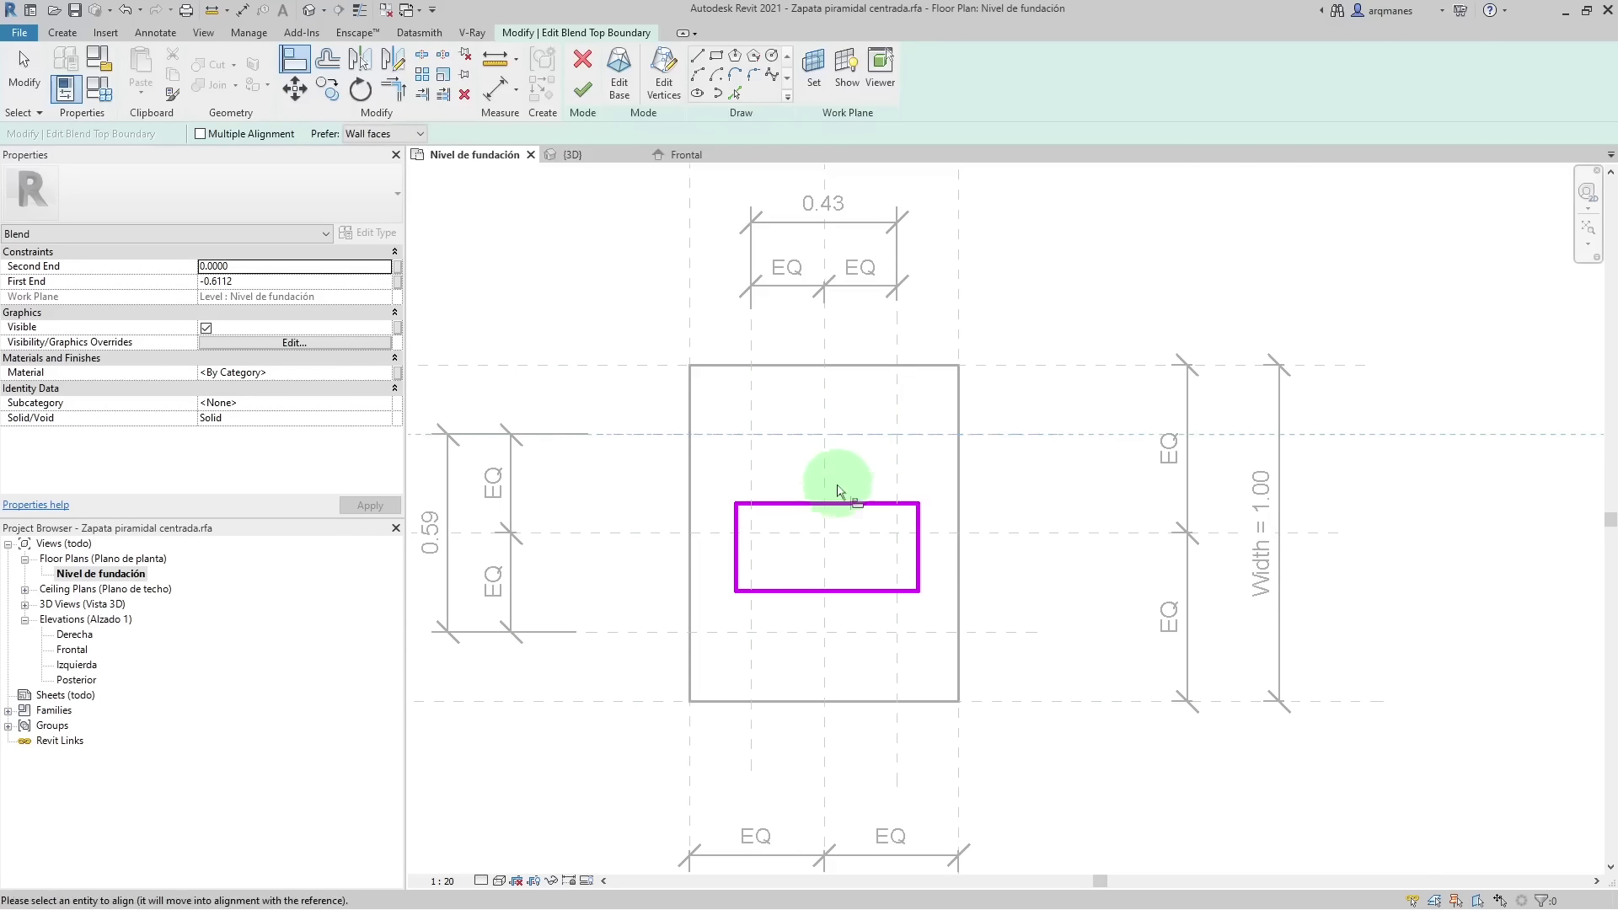
pyautogui.click(851, 505)
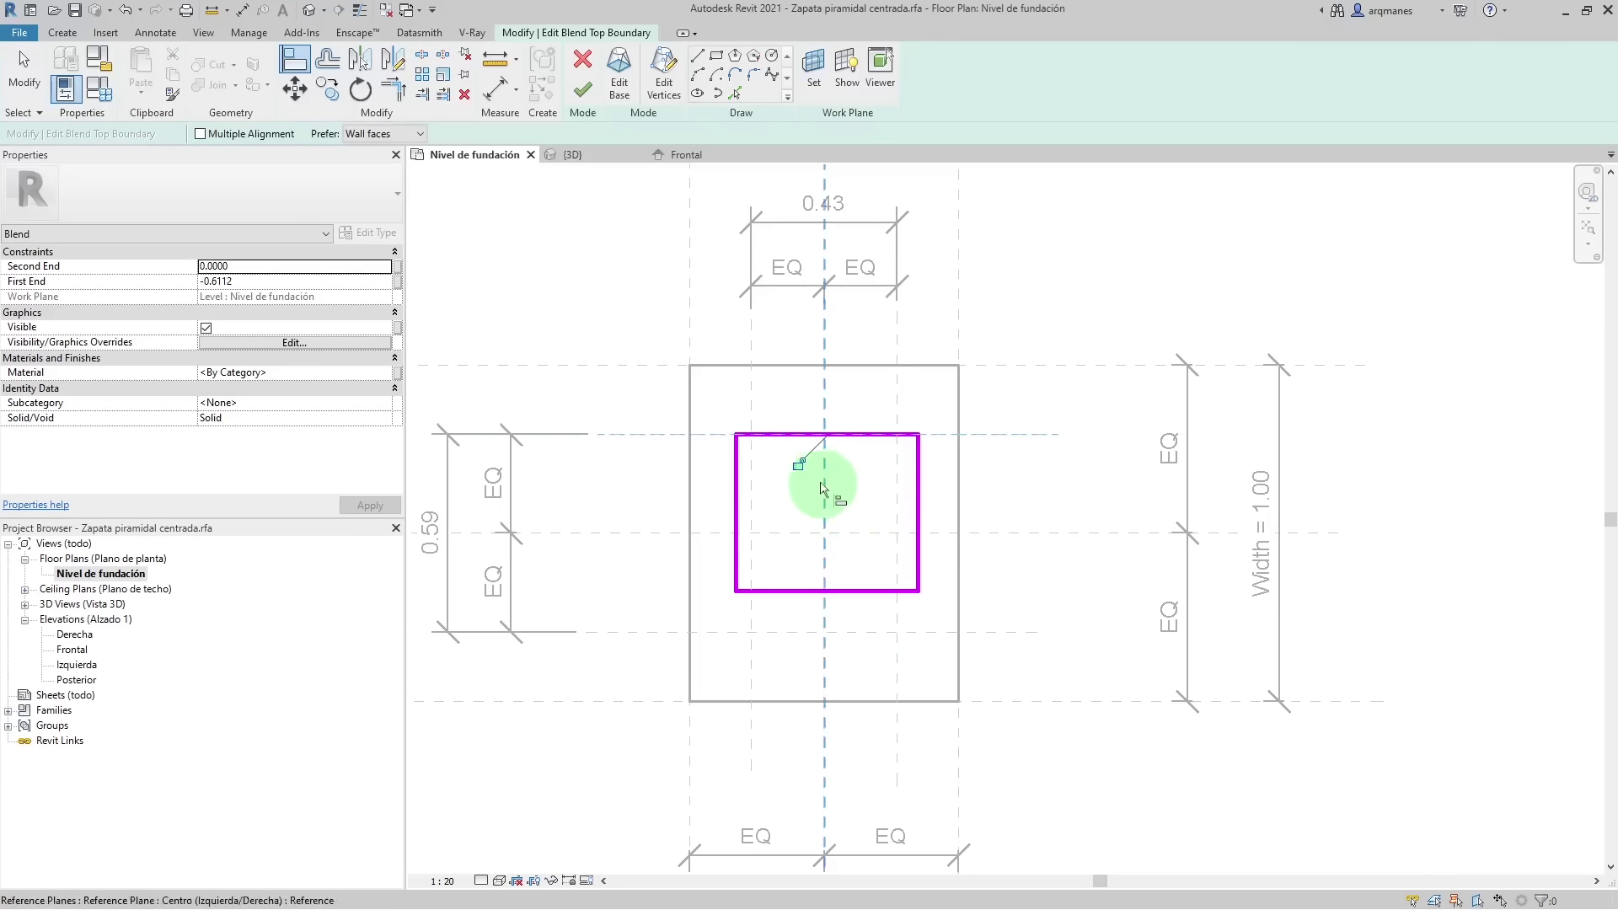
pyautogui.click(798, 464)
pyautogui.click(860, 632)
pyautogui.click(851, 591)
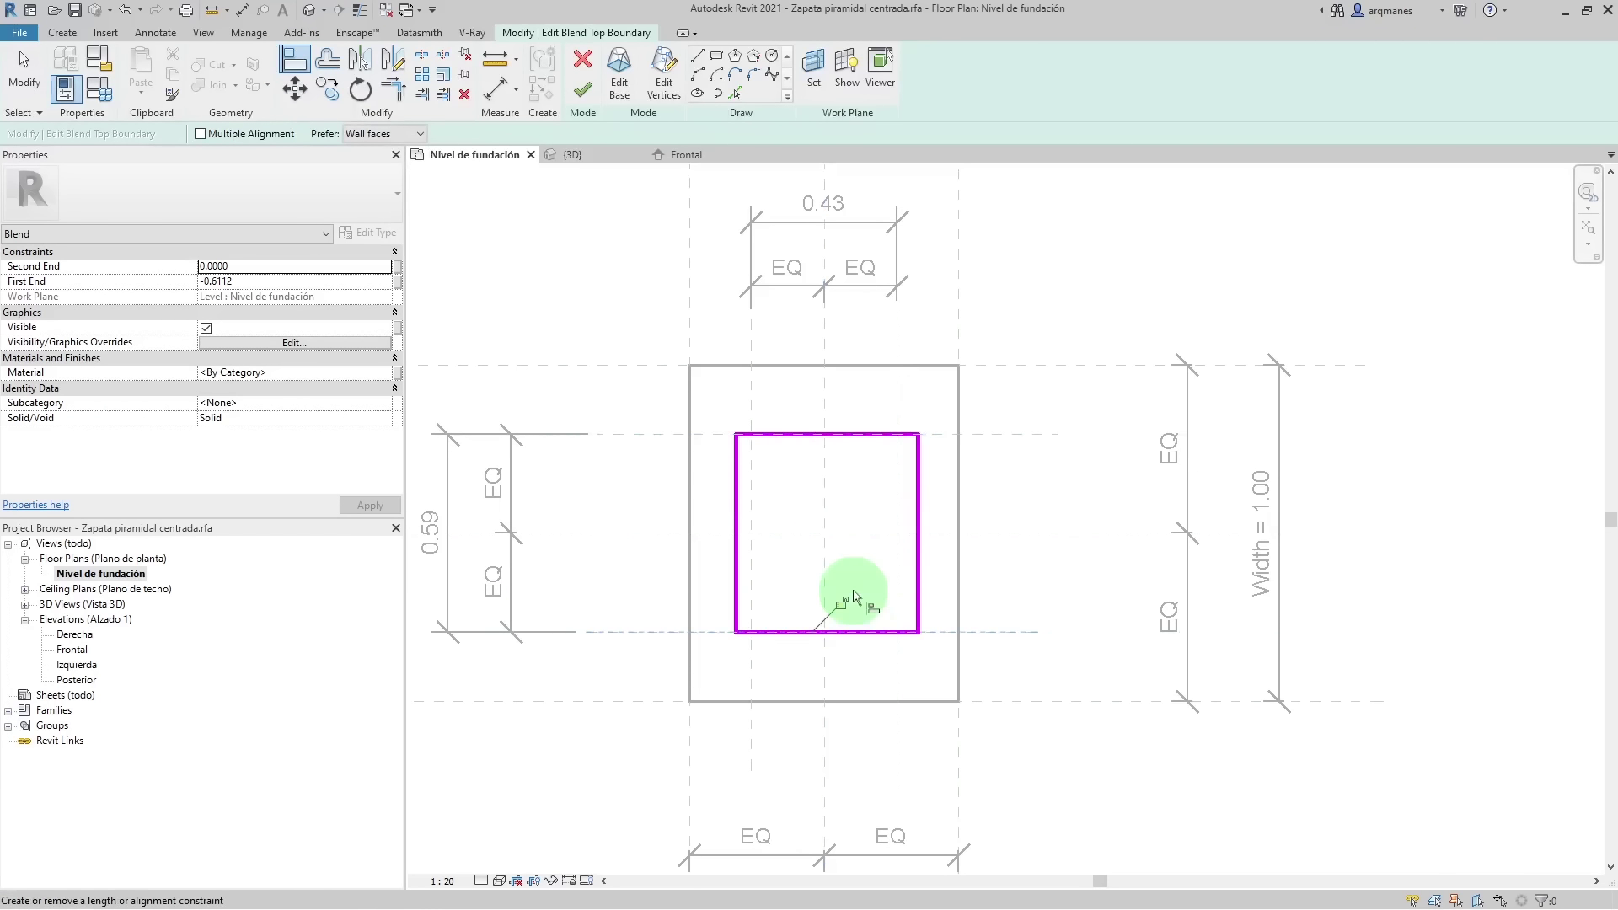
pyautogui.click(844, 604)
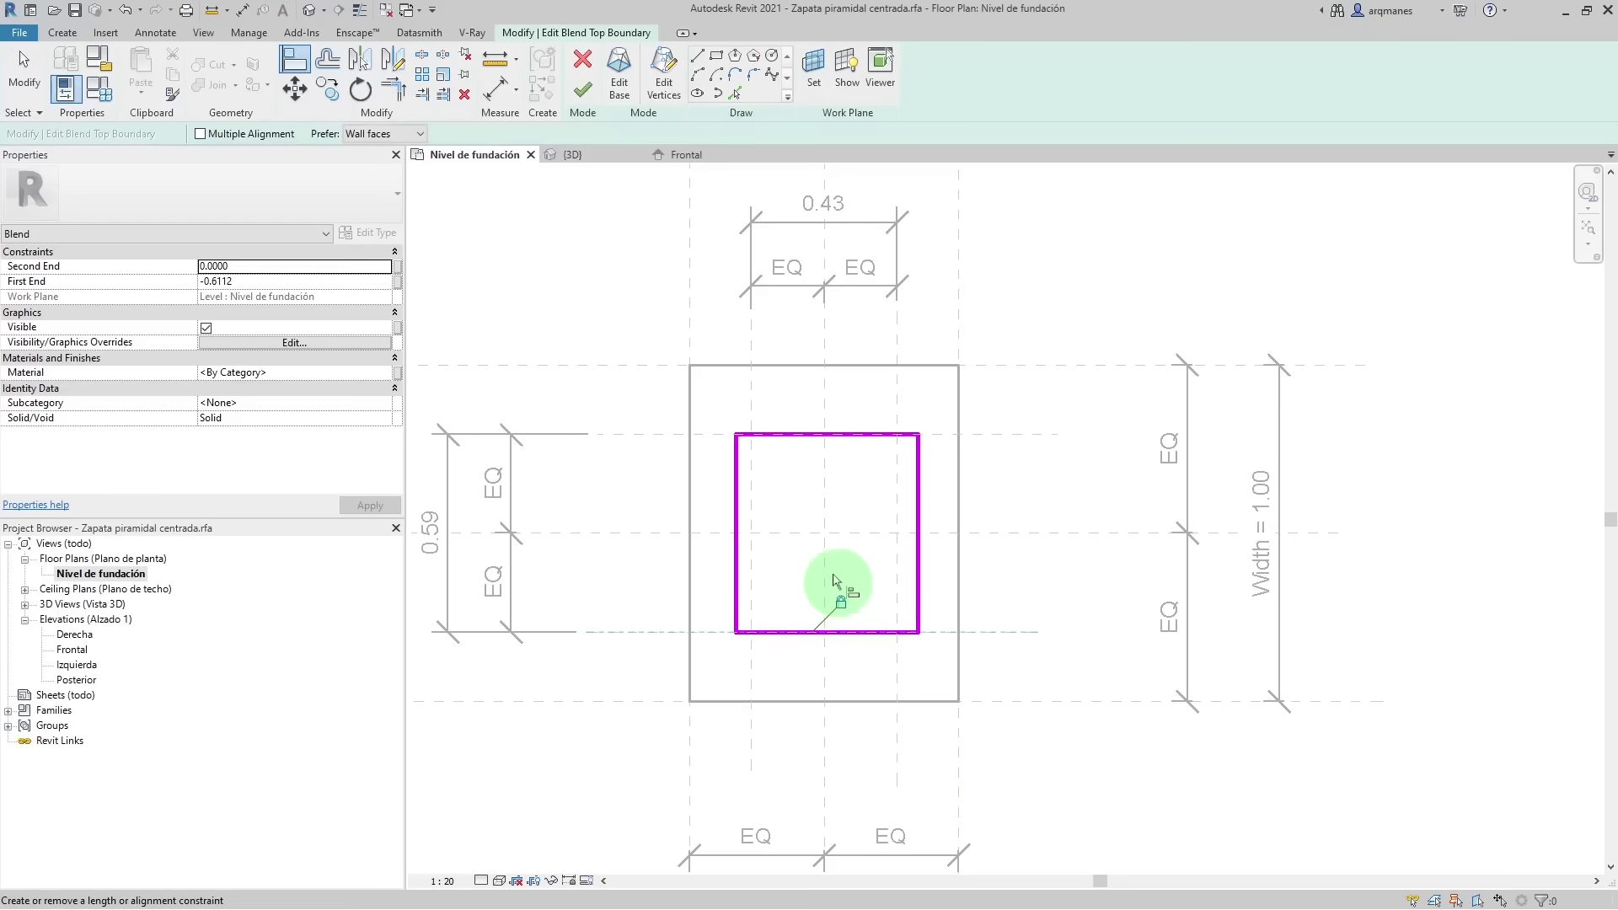
pyautogui.click(751, 482)
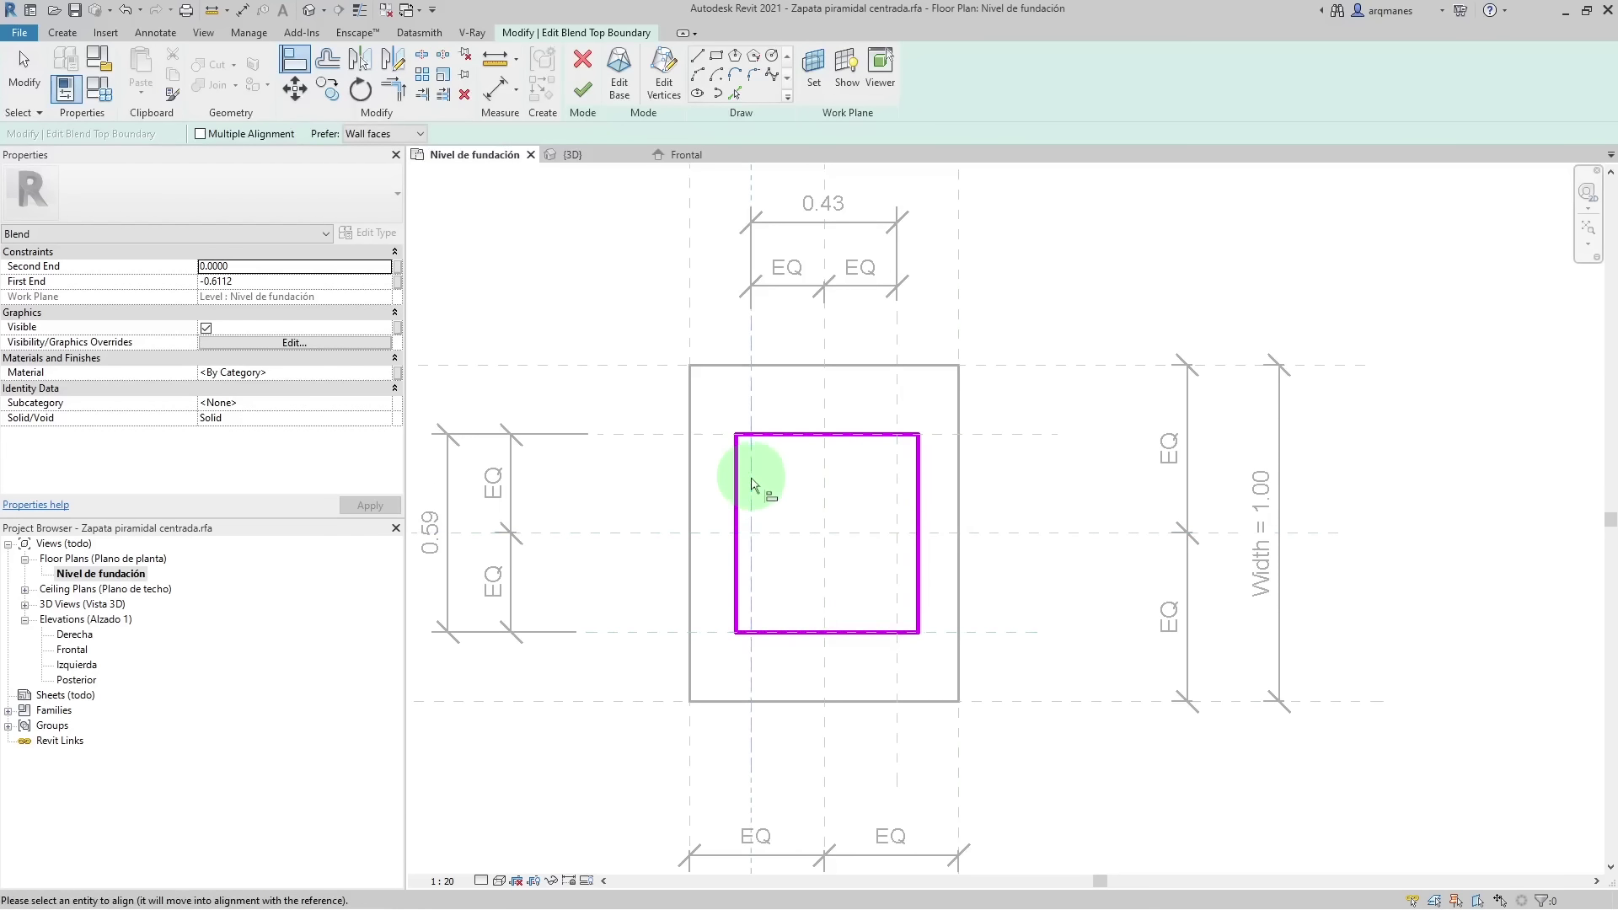
pyautogui.click(739, 540)
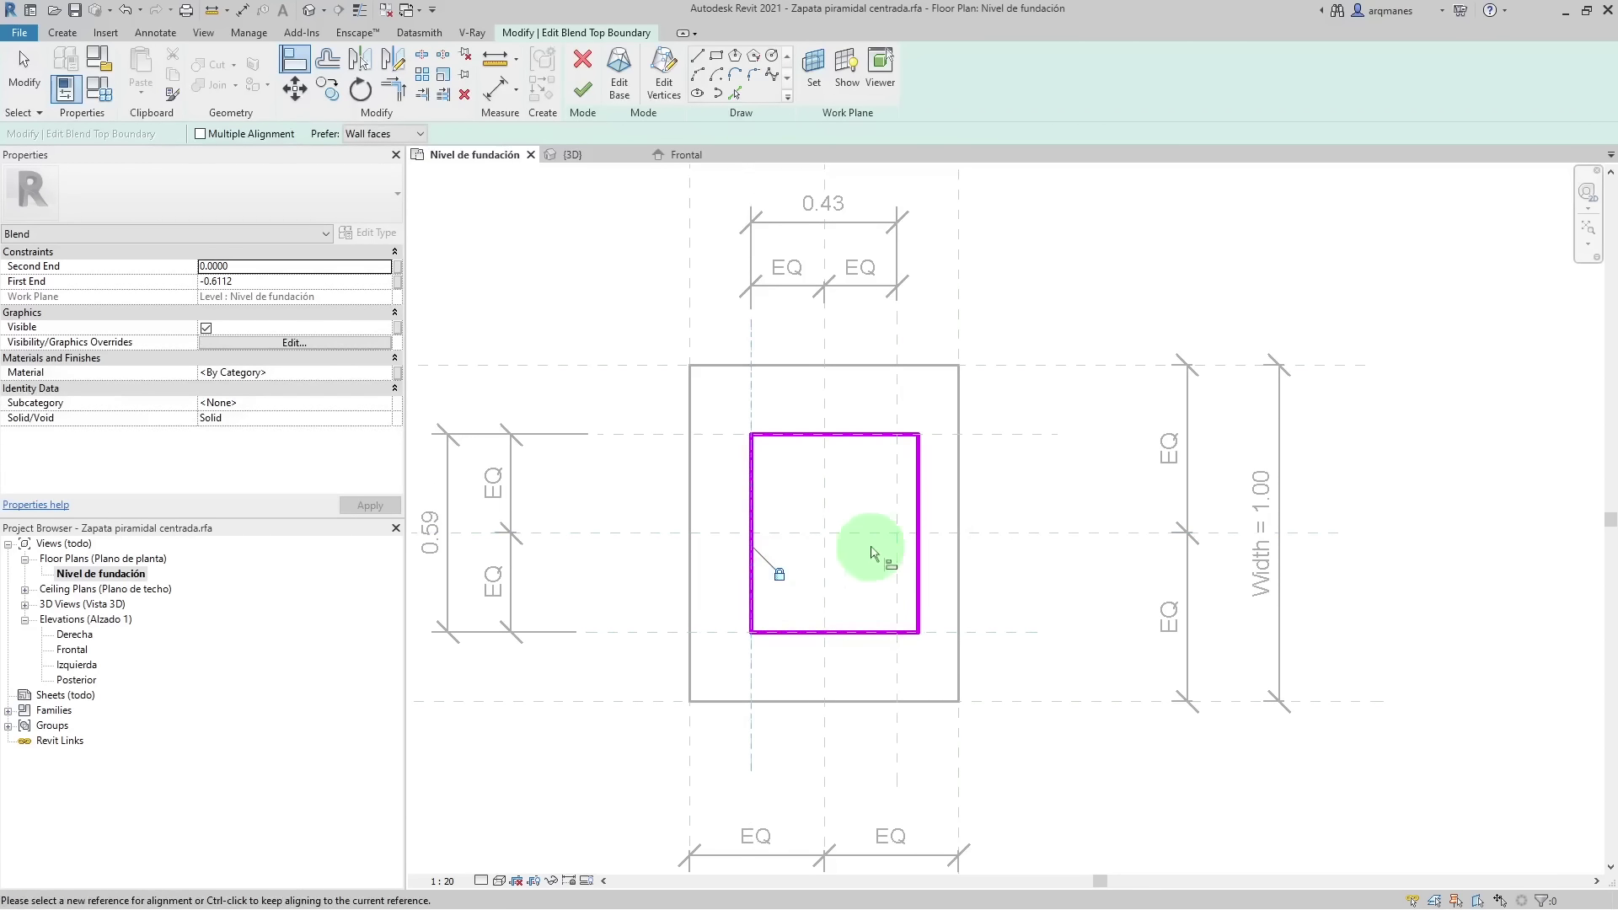
pyautogui.click(897, 517)
pyautogui.click(919, 522)
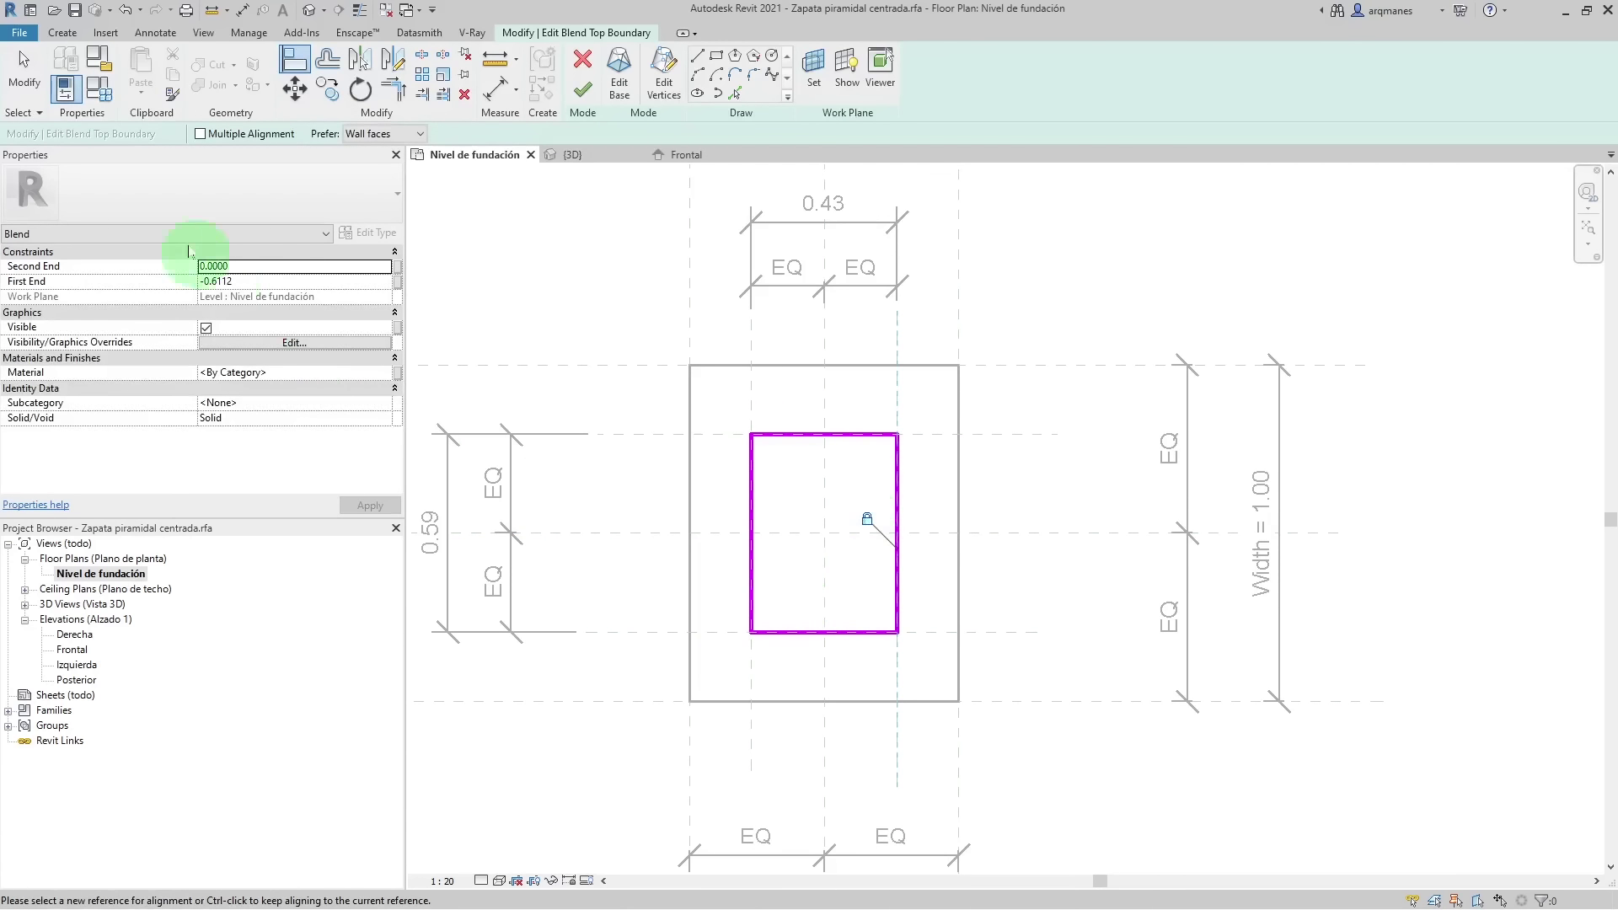
# - Window-select the four old top outline lines and delete them
pyautogui.click(25, 80)
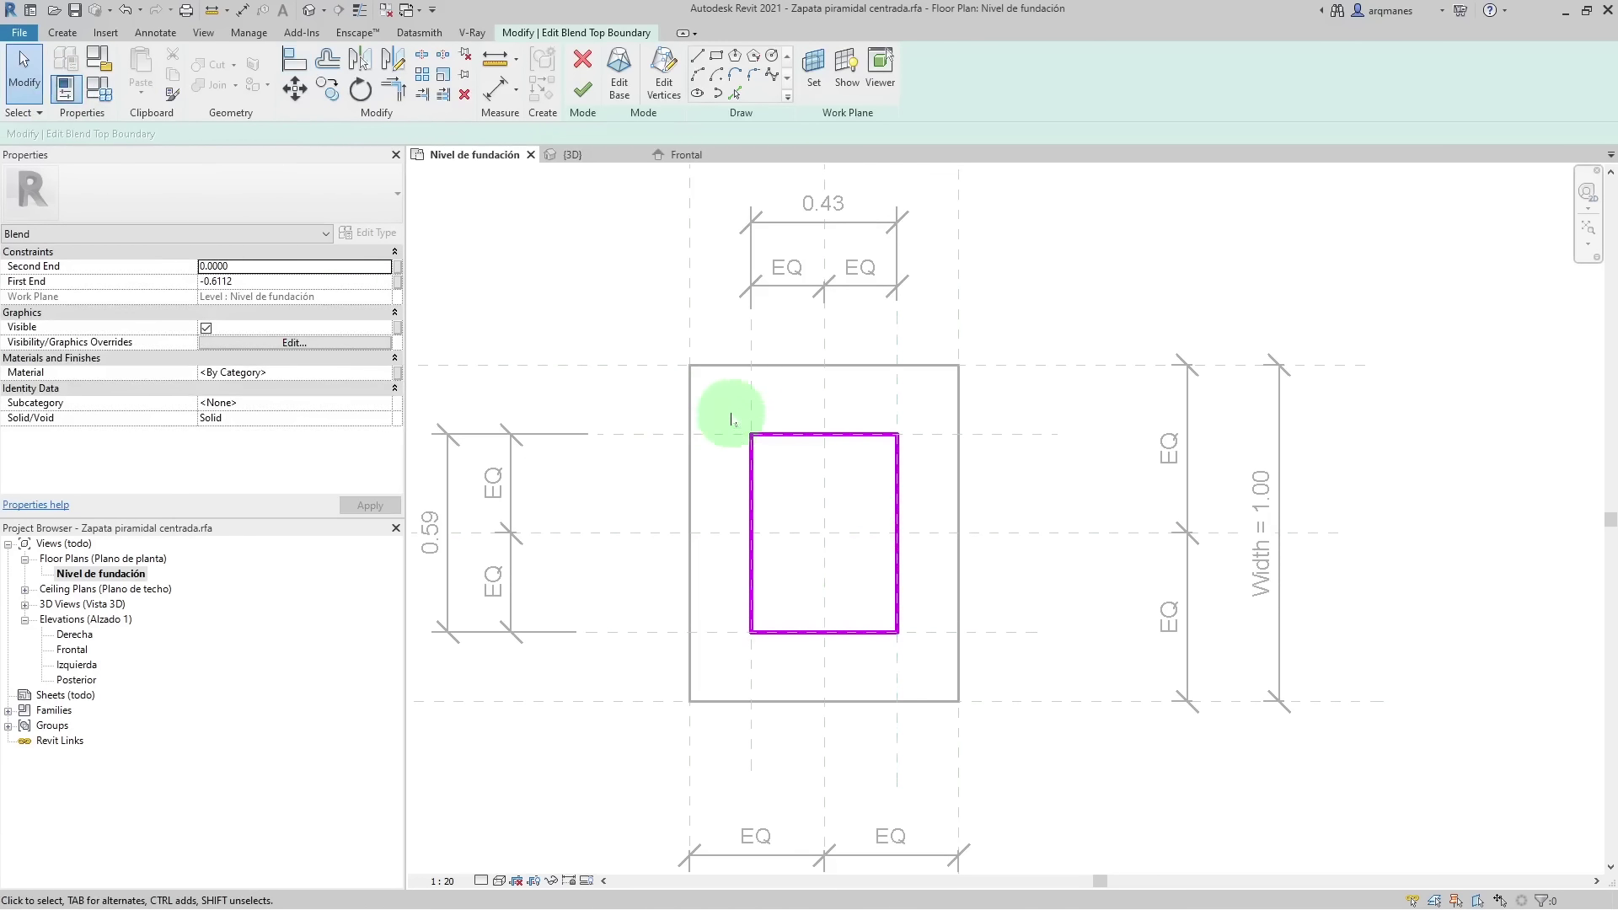
pyautogui.moveTo(733, 415); pyautogui.dragTo(915, 666)
pyautogui.click(914, 665)
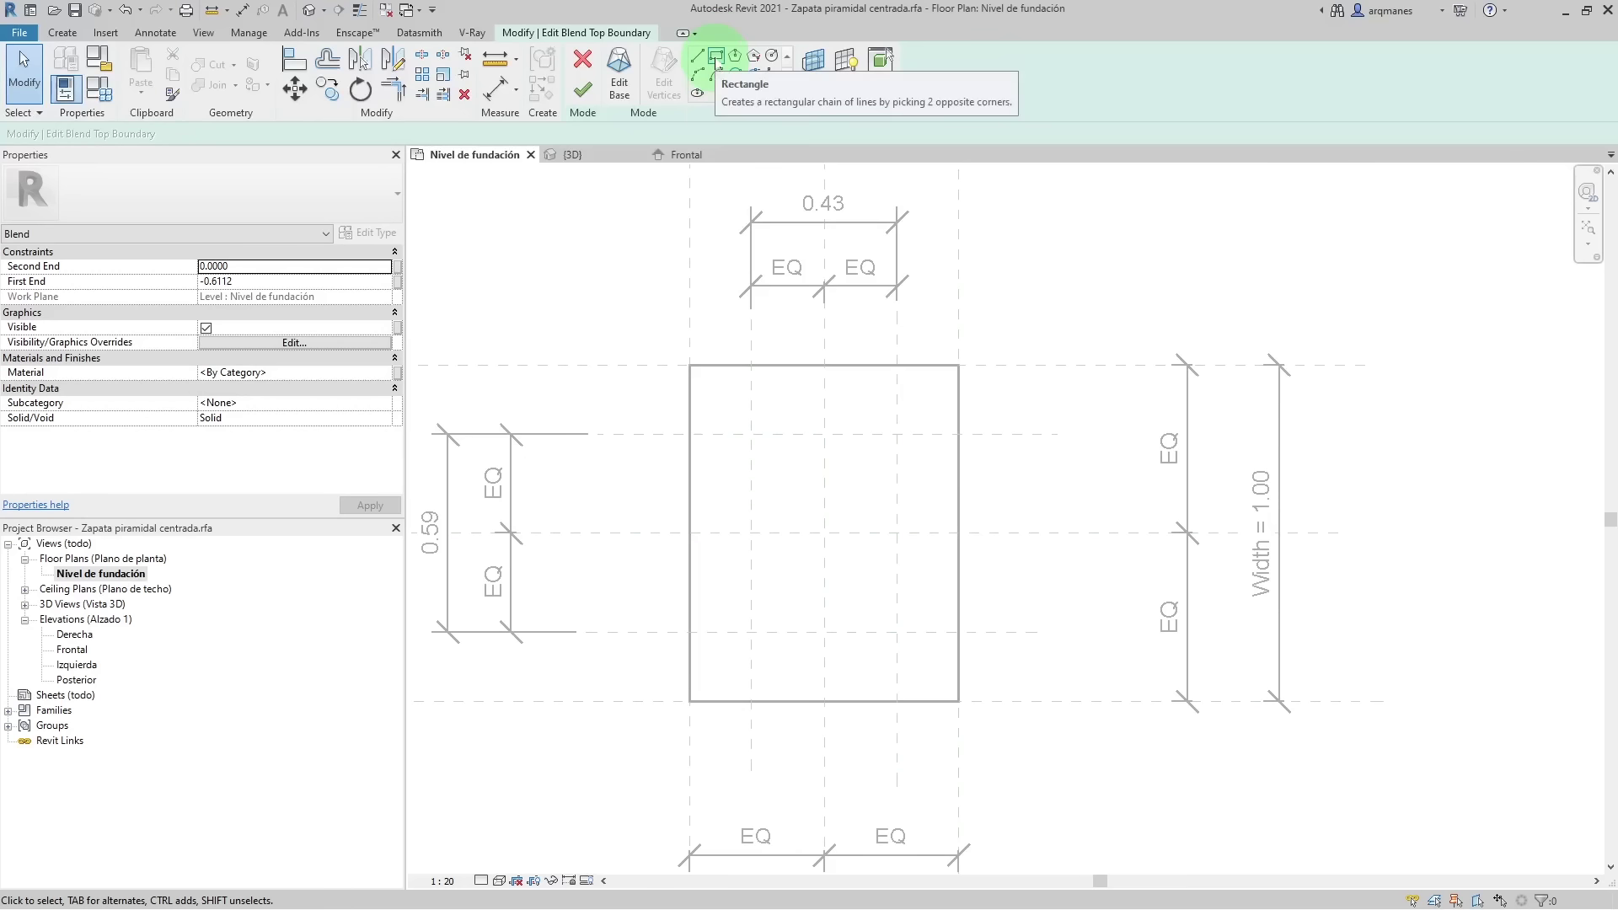
# - Draw a rectangle between the inner plane intersections, lock all four edges, and finish the top edit
pyautogui.click(716, 55)
pyautogui.click(751, 434)
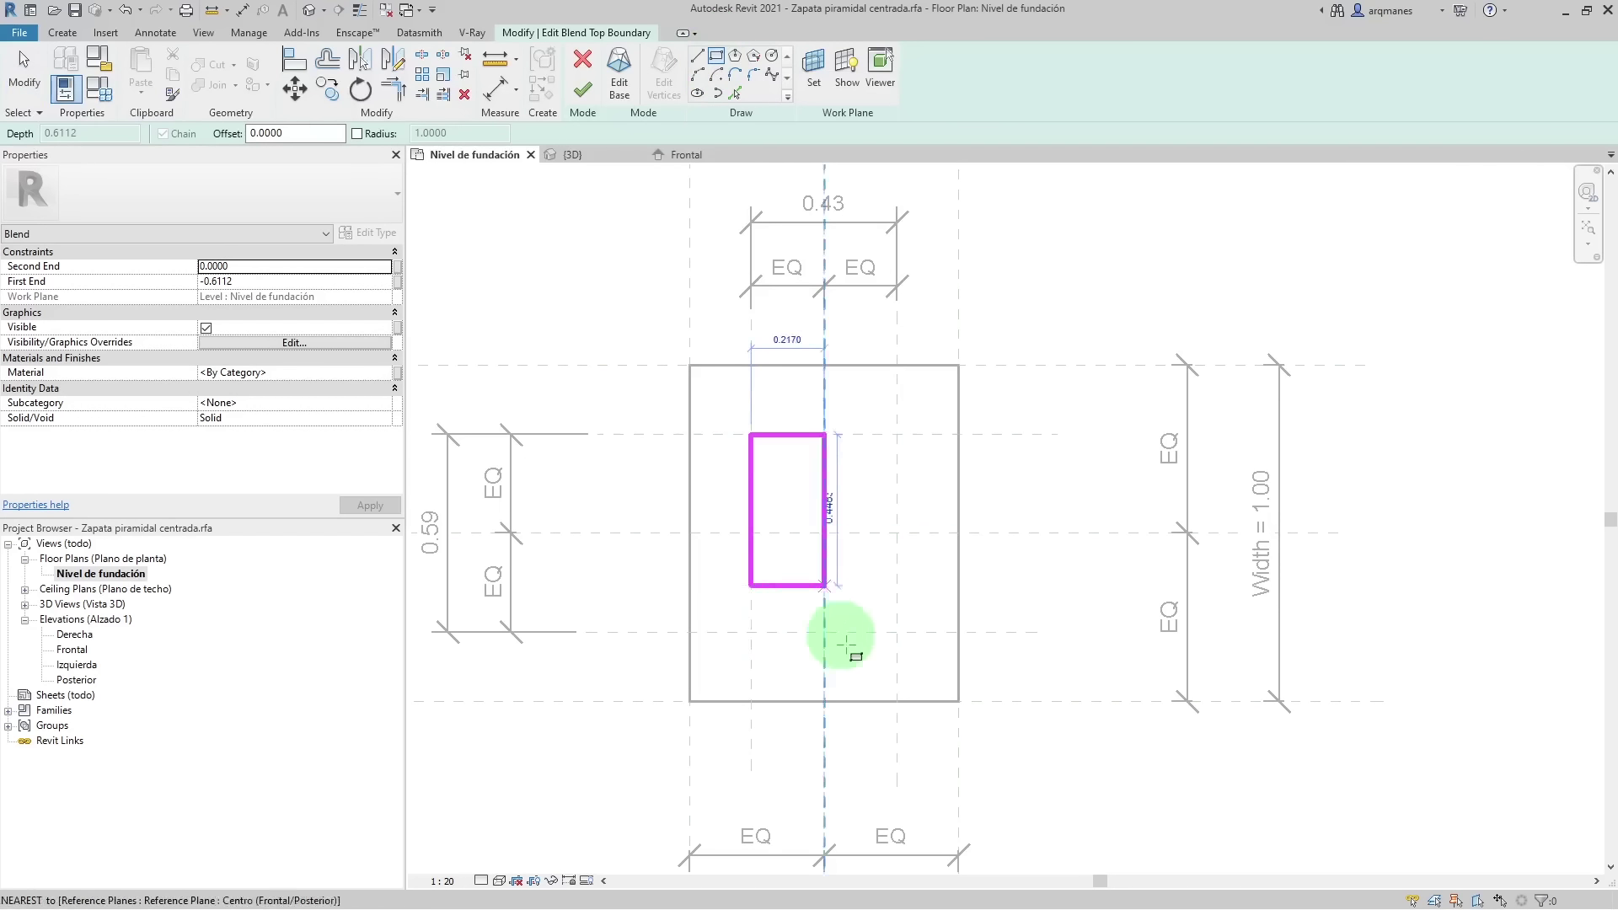
pyautogui.click(897, 632)
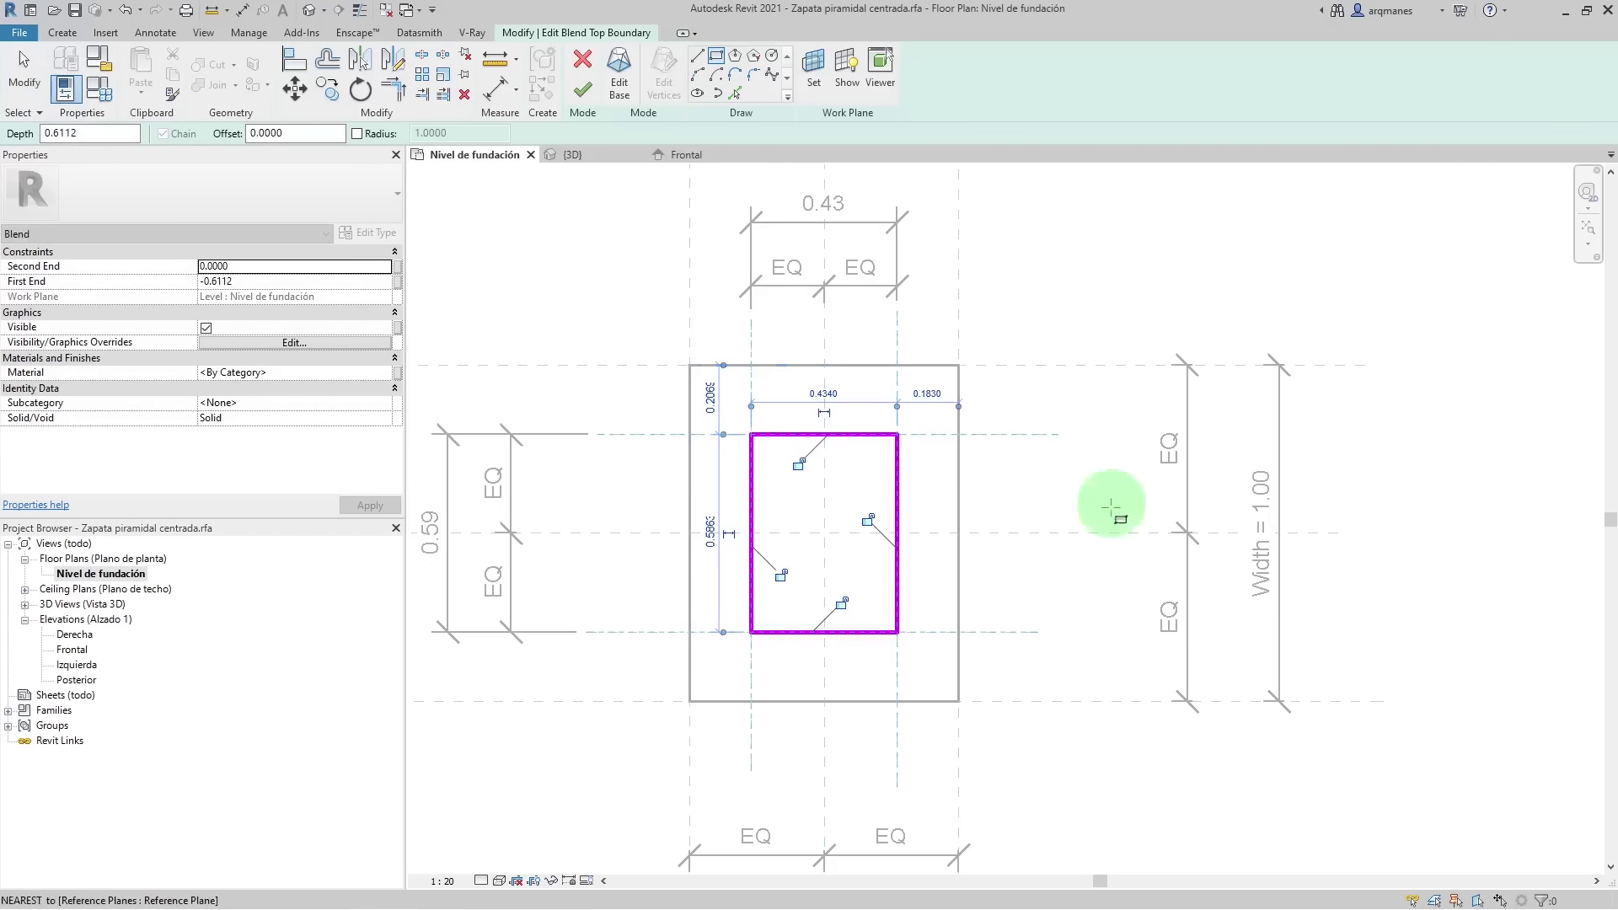
pyautogui.click(798, 463)
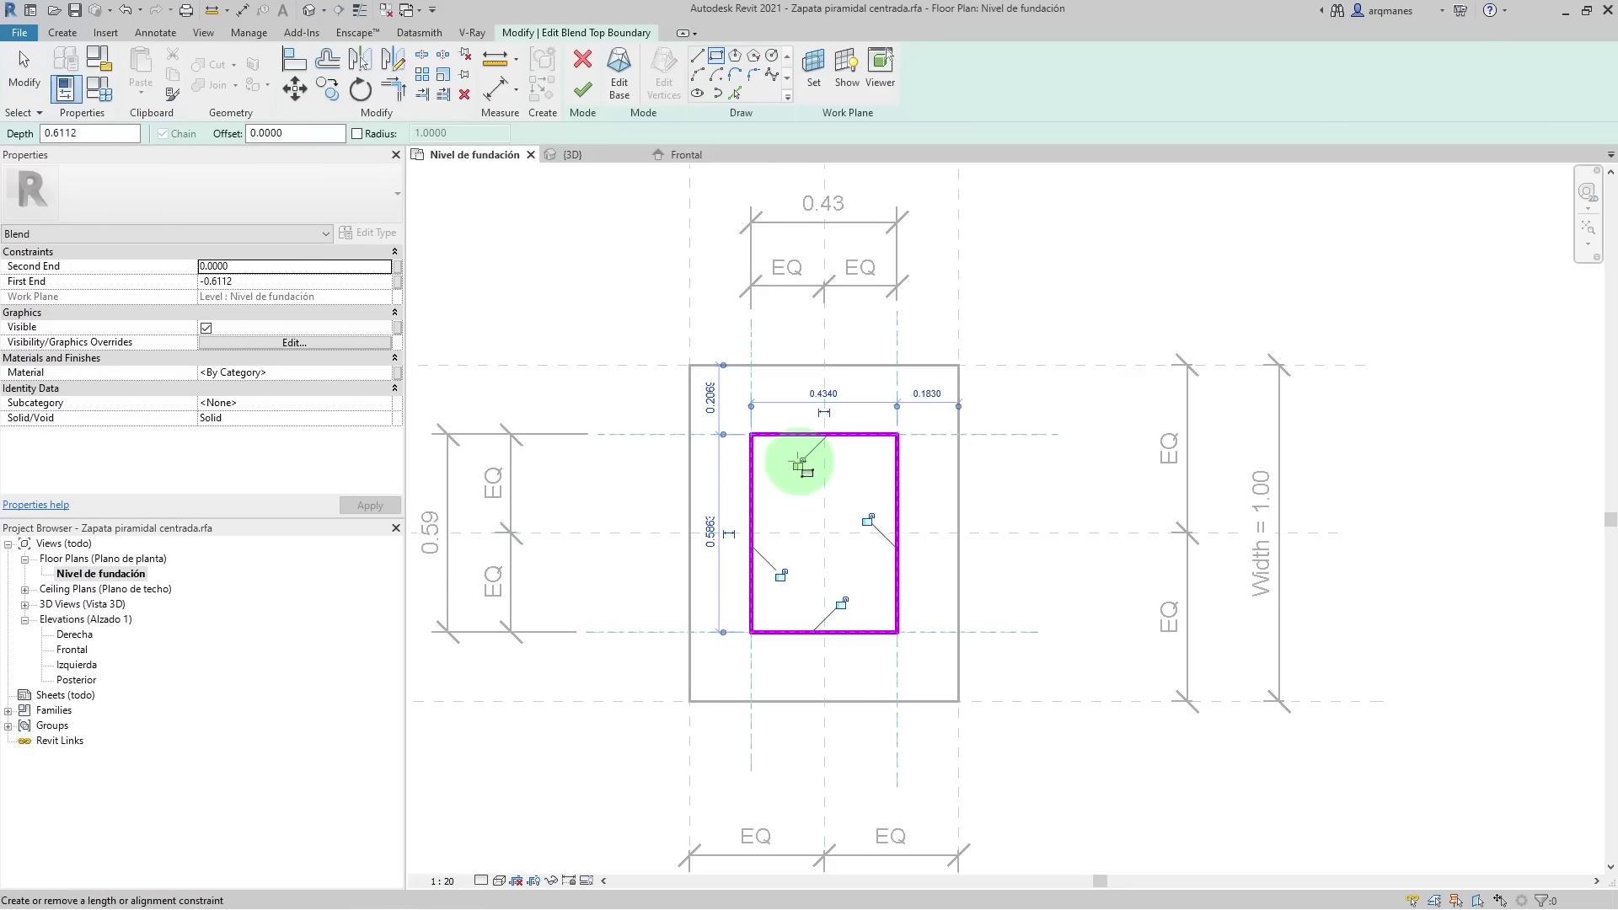
pyautogui.click(868, 520)
pyautogui.click(842, 603)
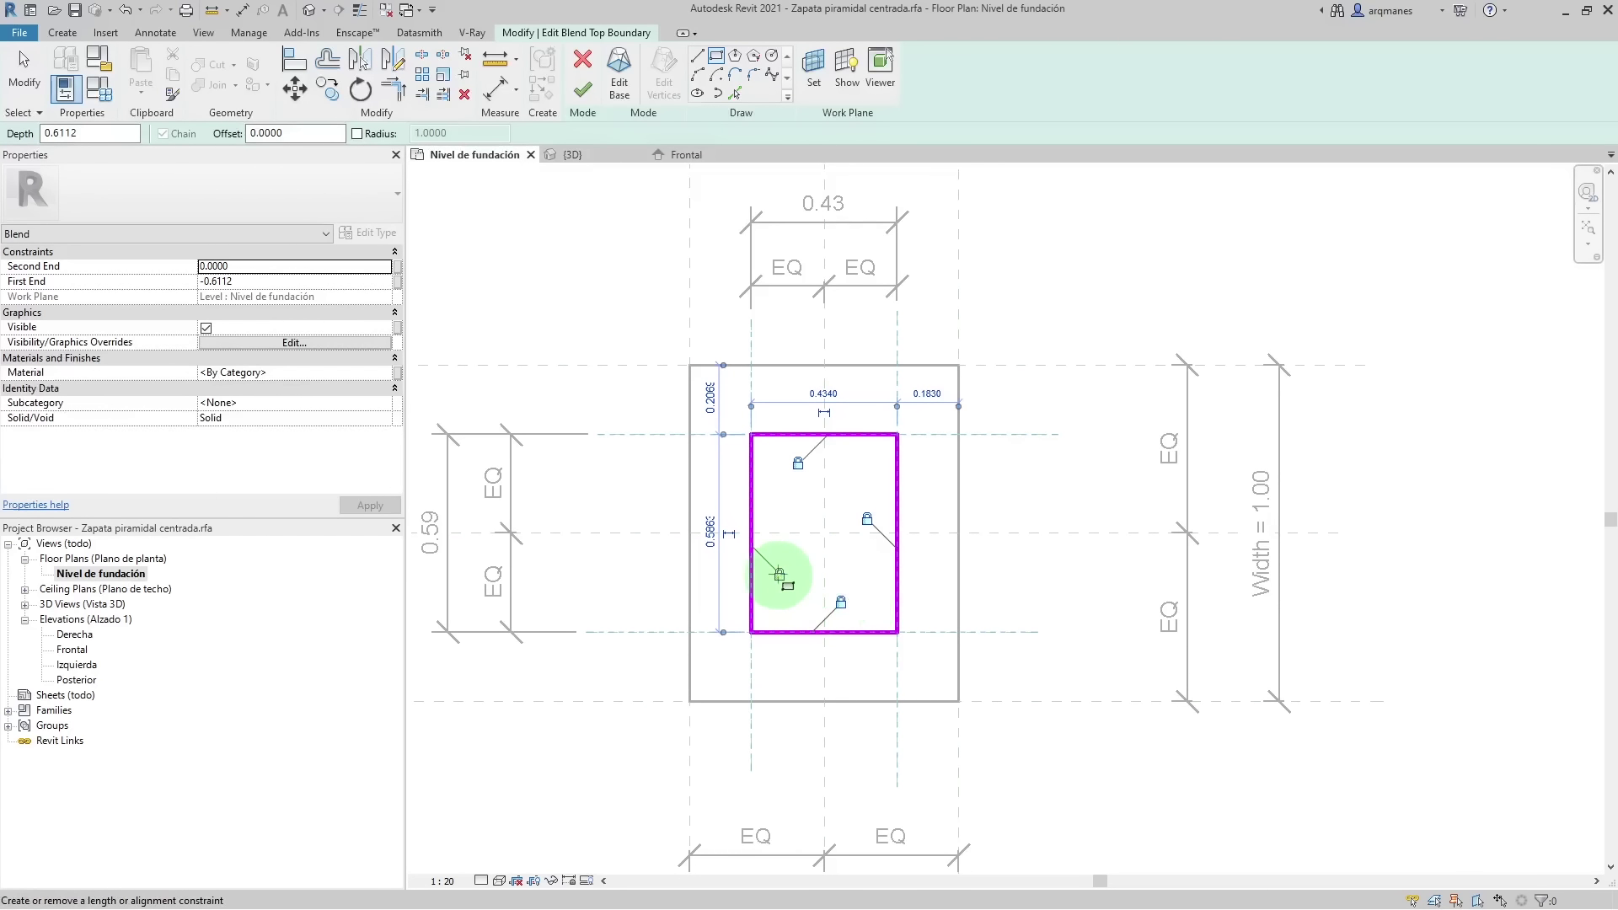
pyautogui.click(779, 575)
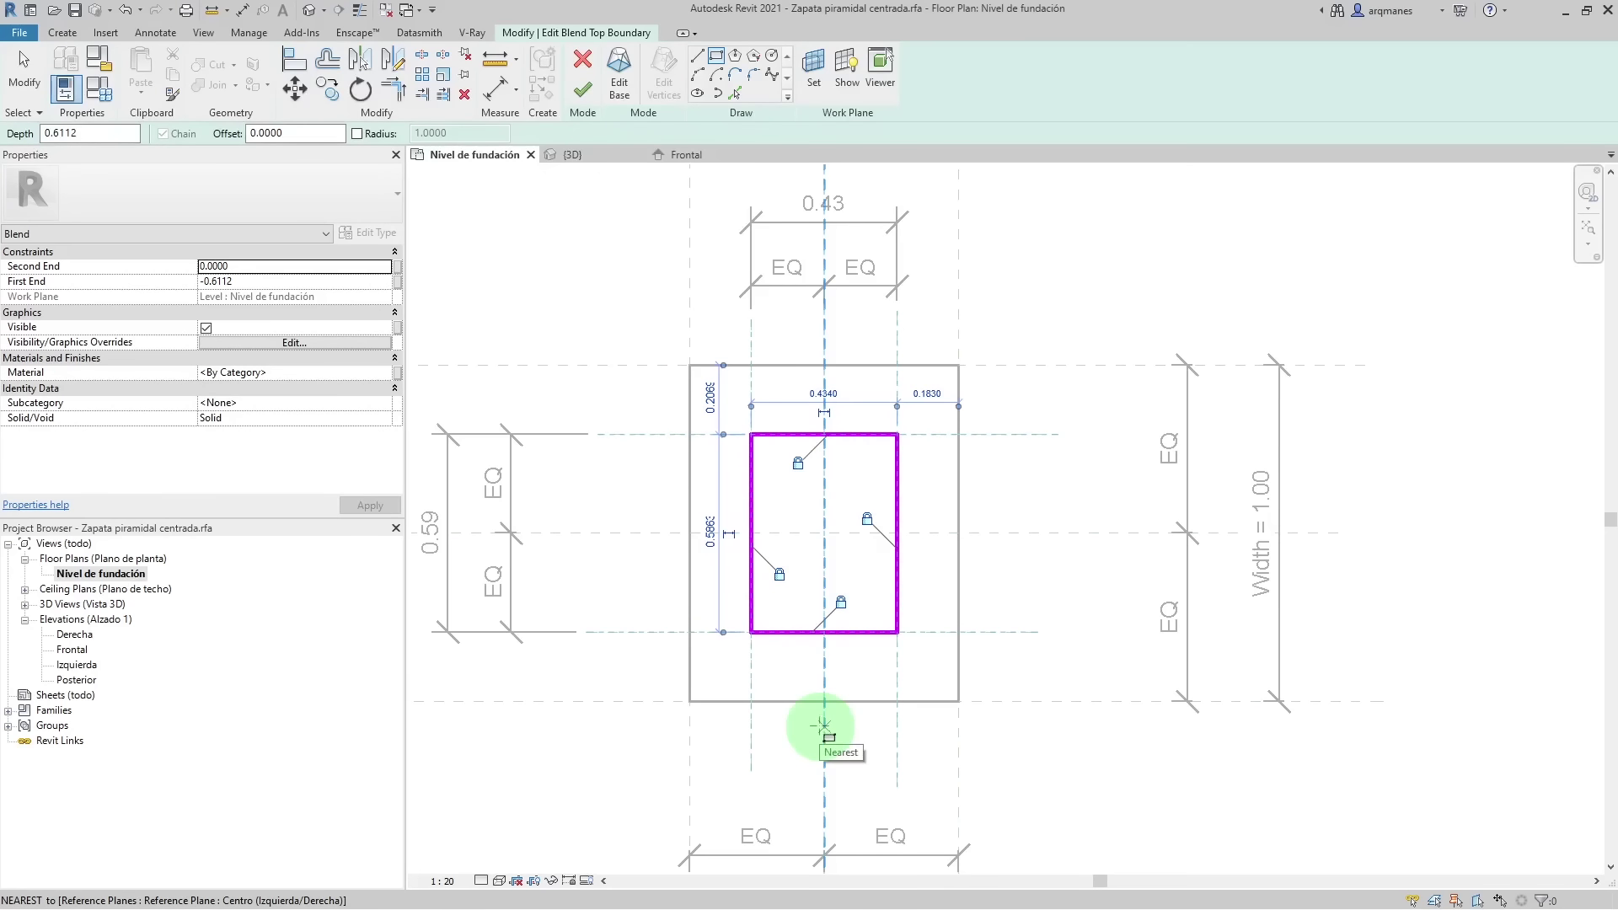
pyautogui.click(583, 90)
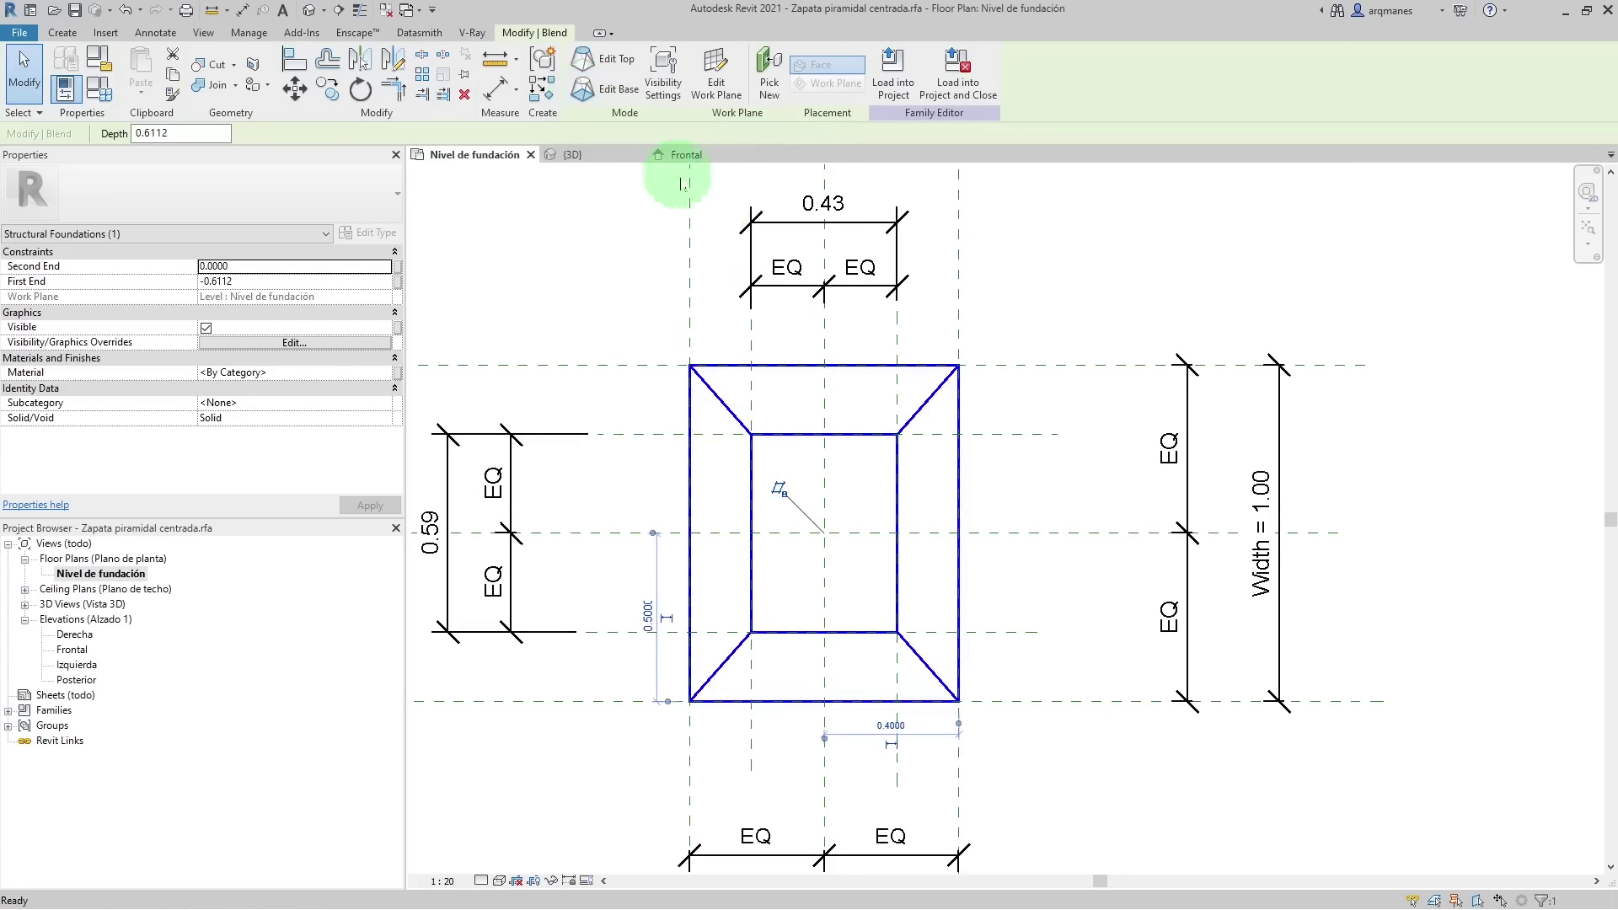
# - Show the footing in the {3D} view and open Family Types
pyautogui.click(588, 162)
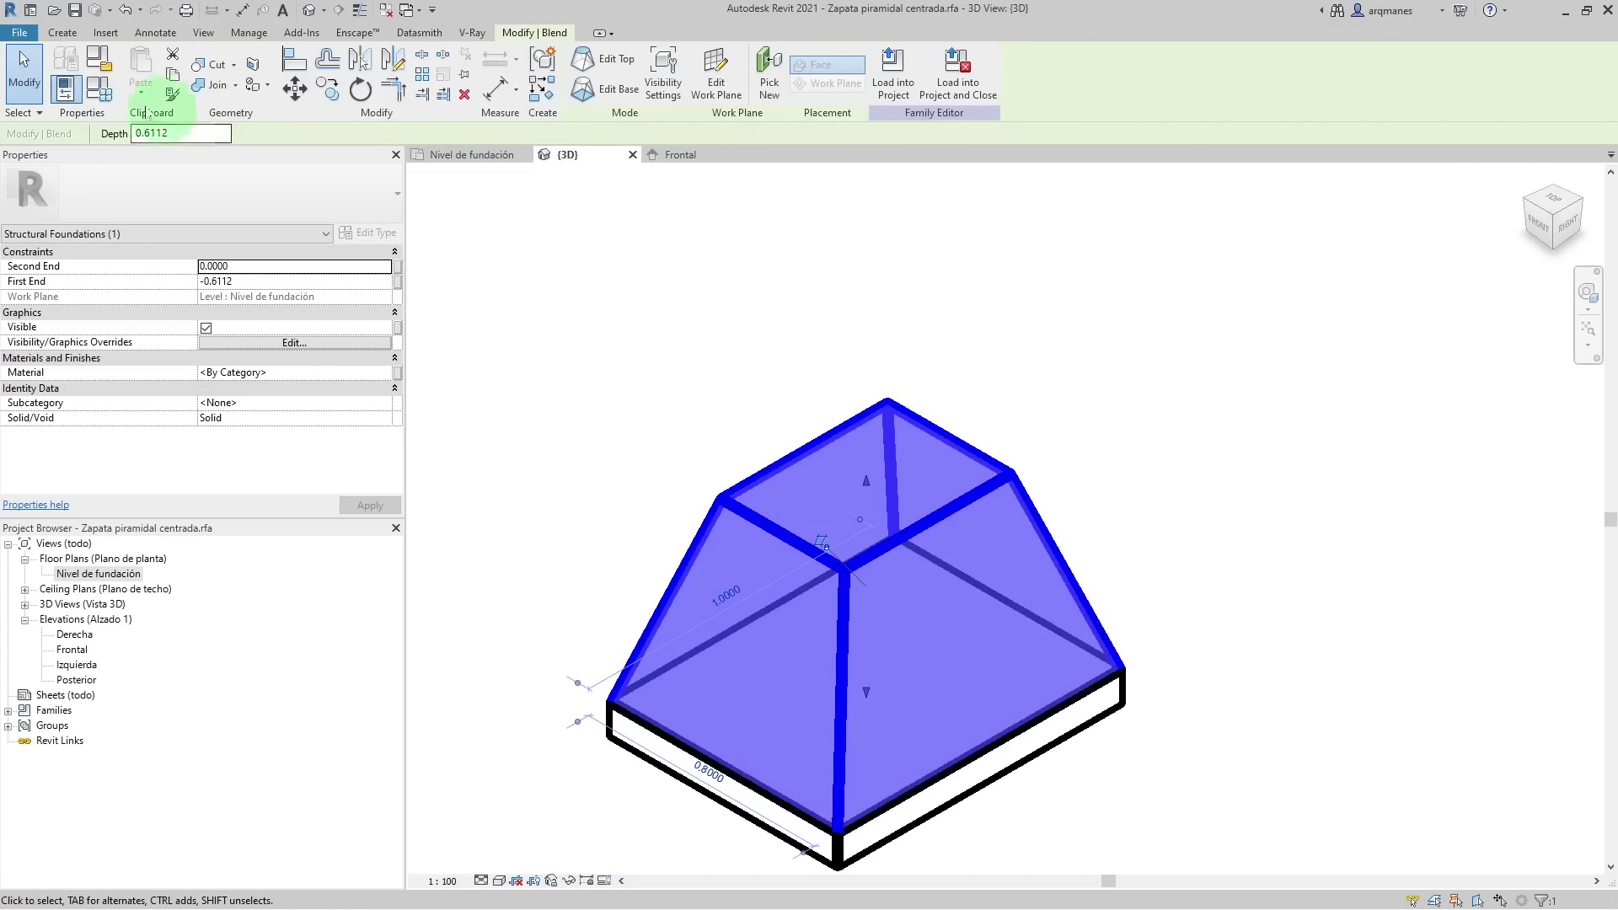
pyautogui.click(98, 88)
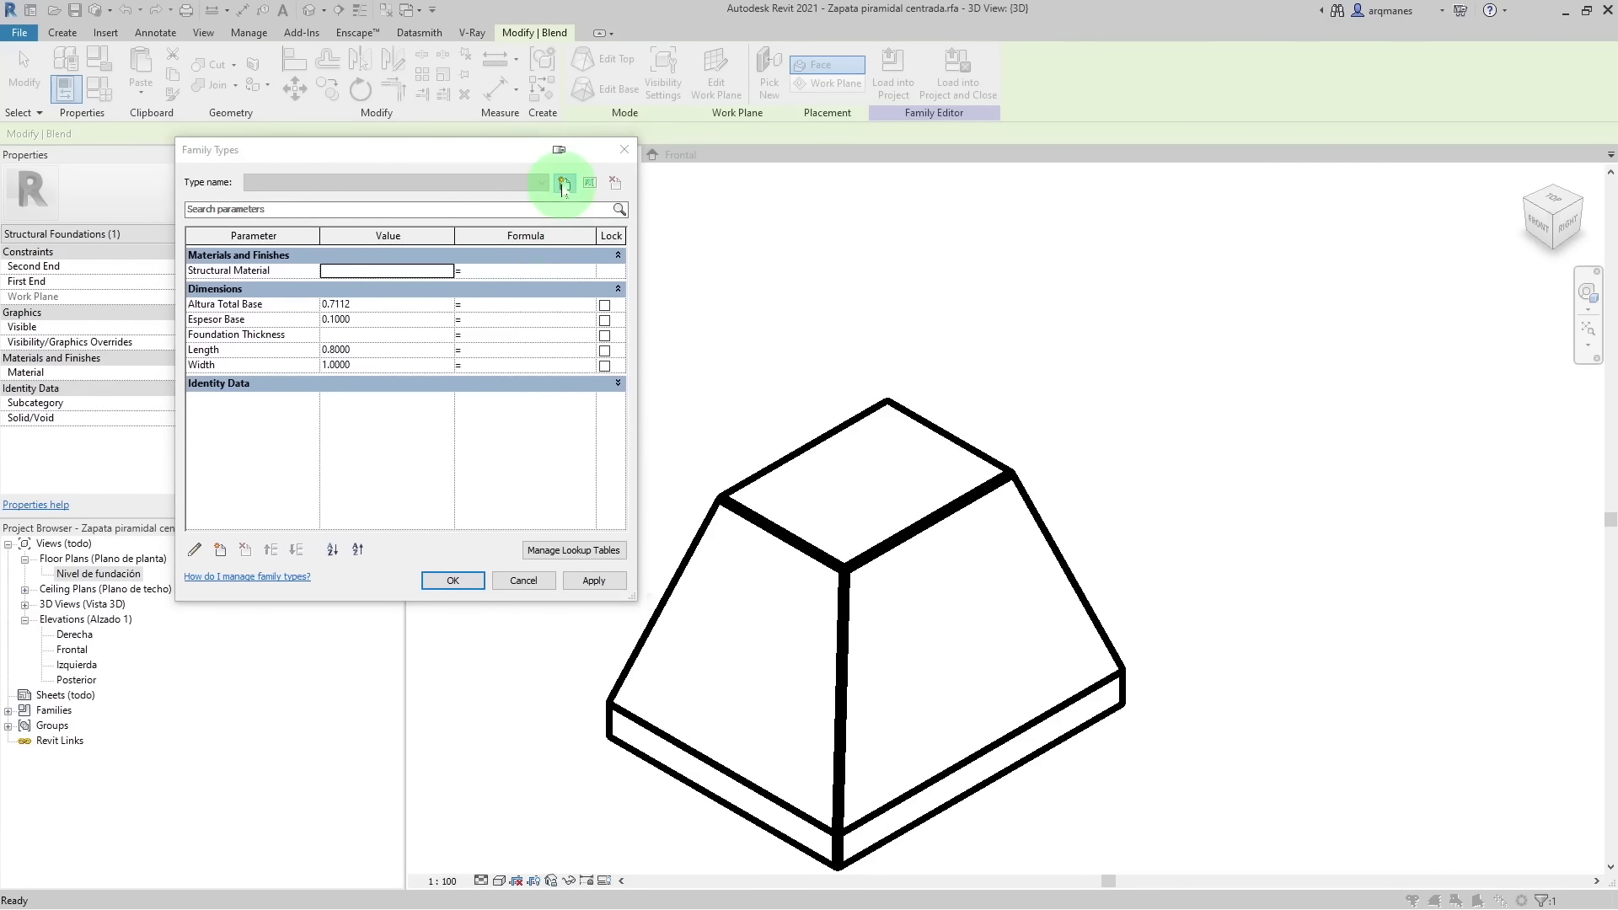
# - Add a new family type named 'Zapata centrada'
pyautogui.click(563, 182)
pyautogui.write('Zapata centrada')
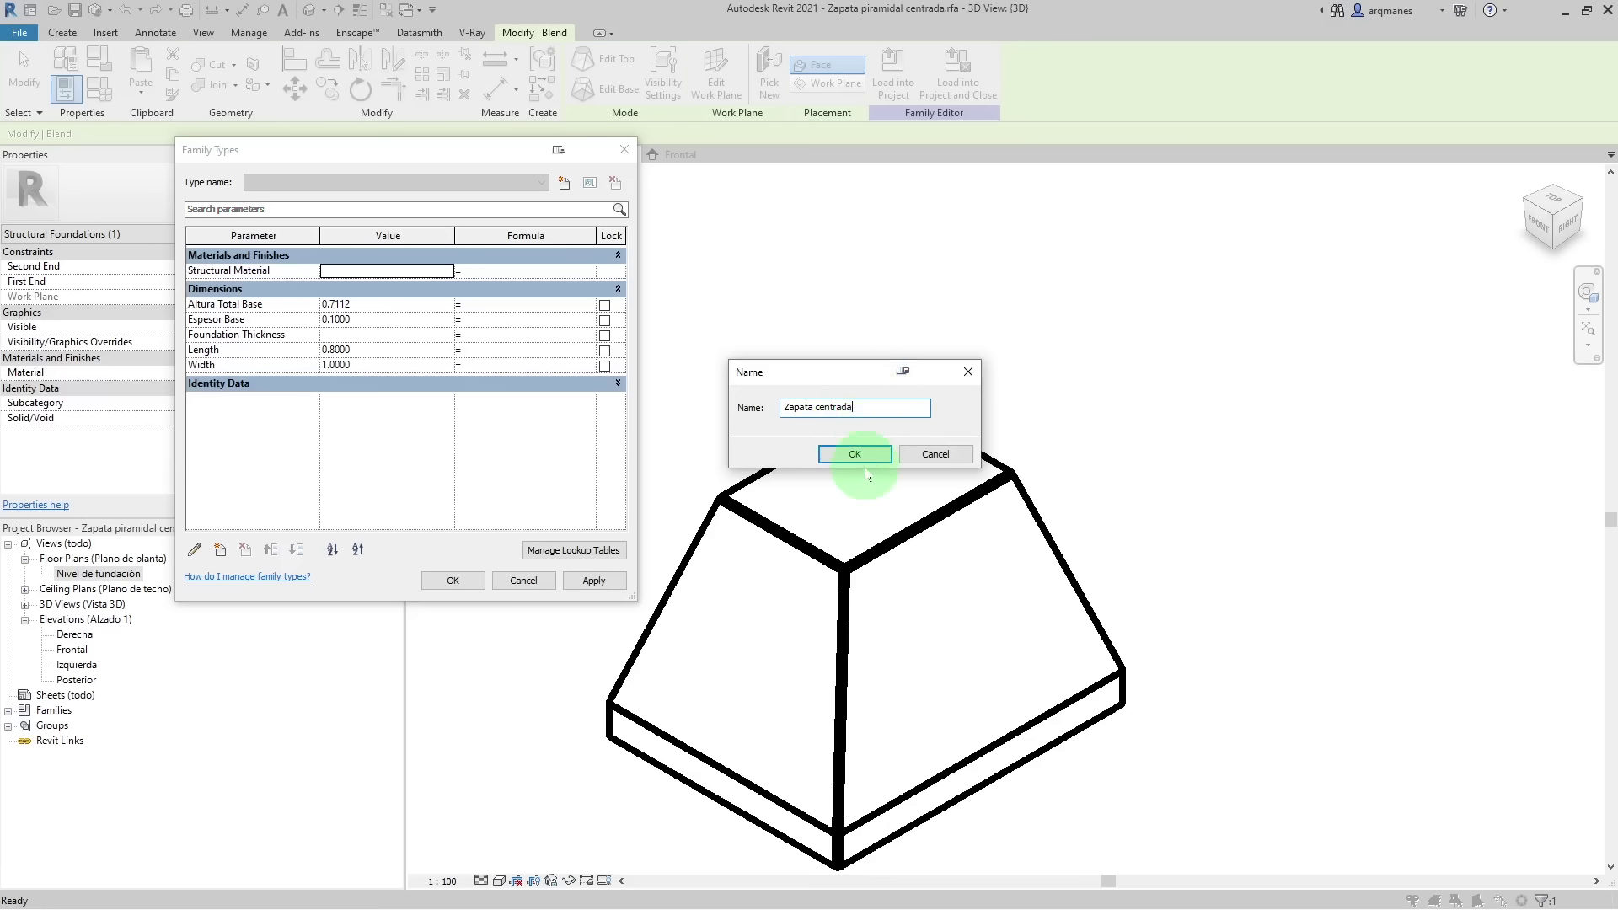
pyautogui.click(854, 456)
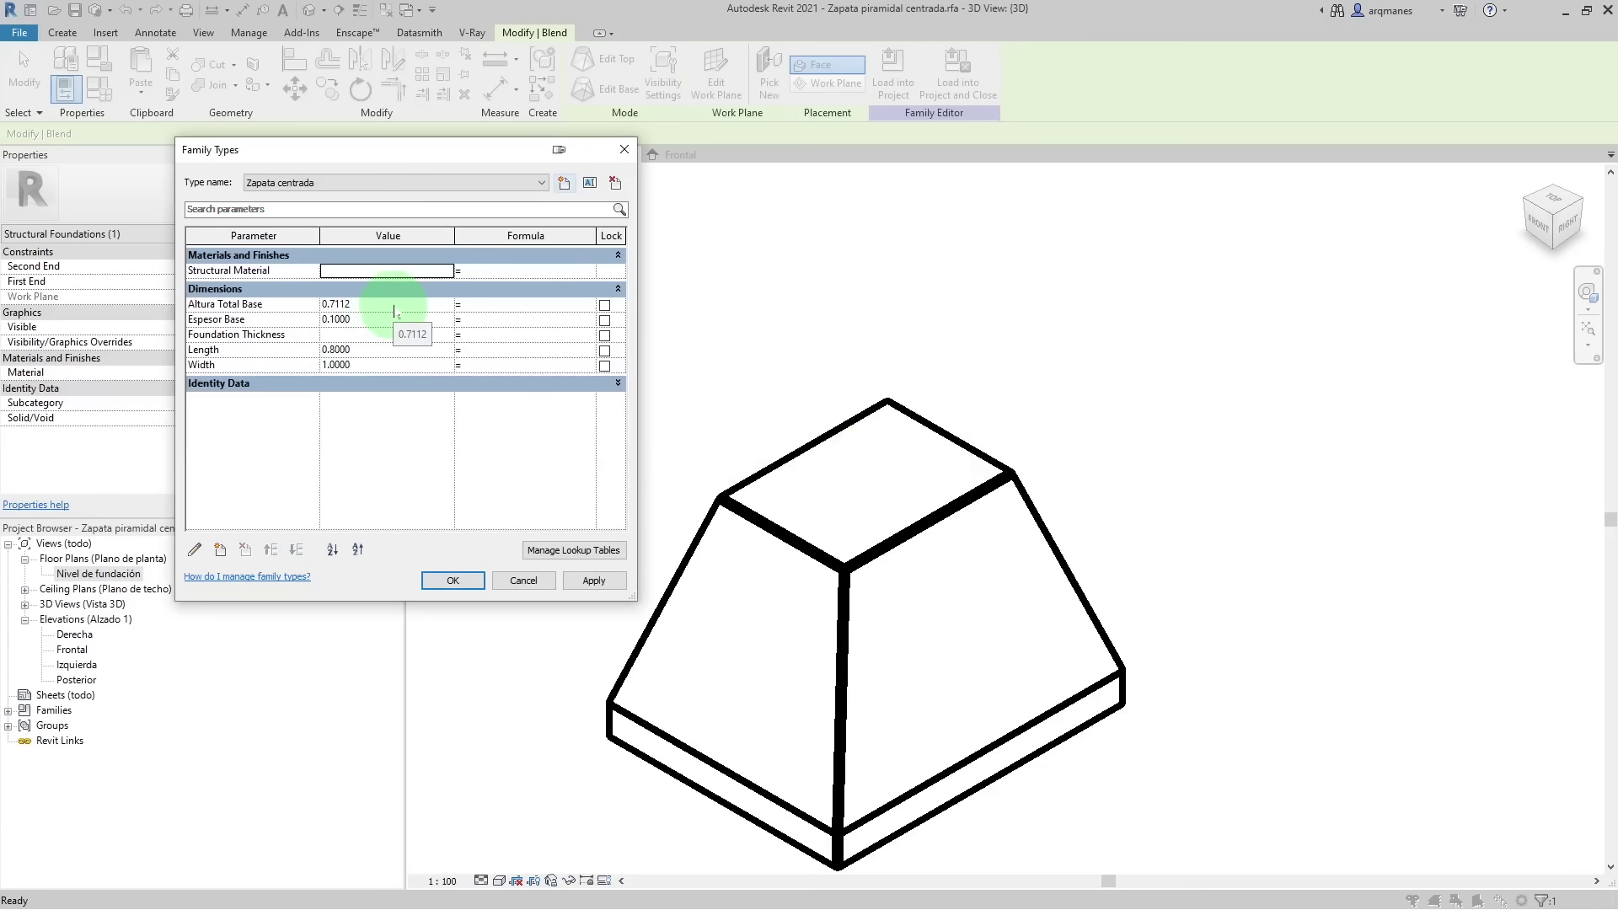
# - Try Espesor Base values 0.2 and 0.5 and change Altura Total Base, applying each
pyautogui.click(382, 322)
pyautogui.write('0.2000')
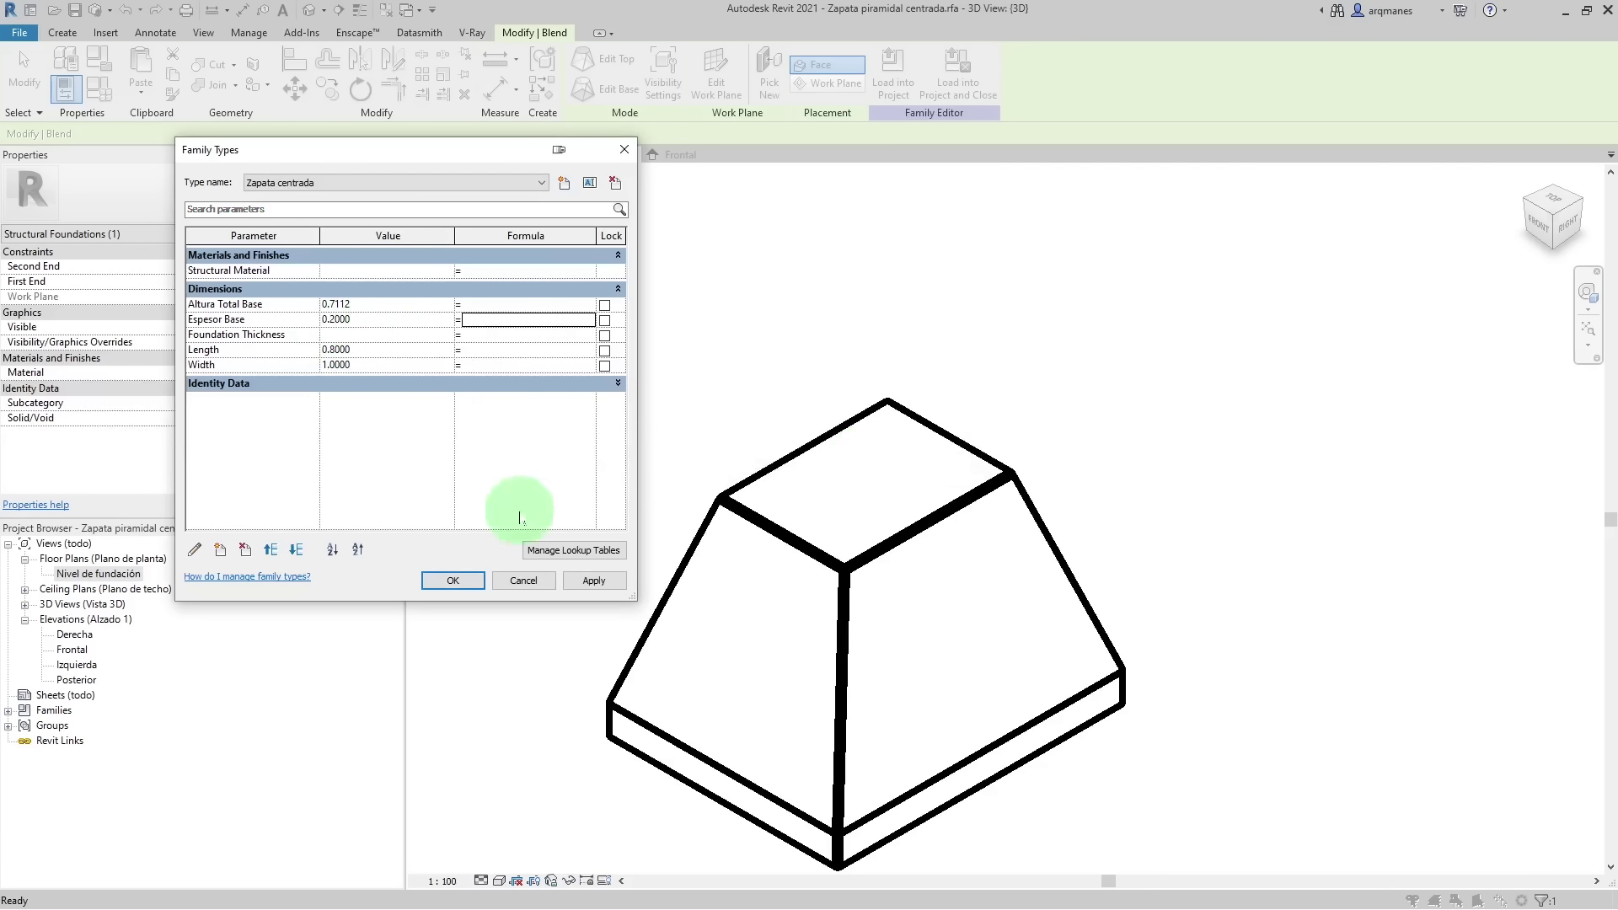
pyautogui.click(594, 580)
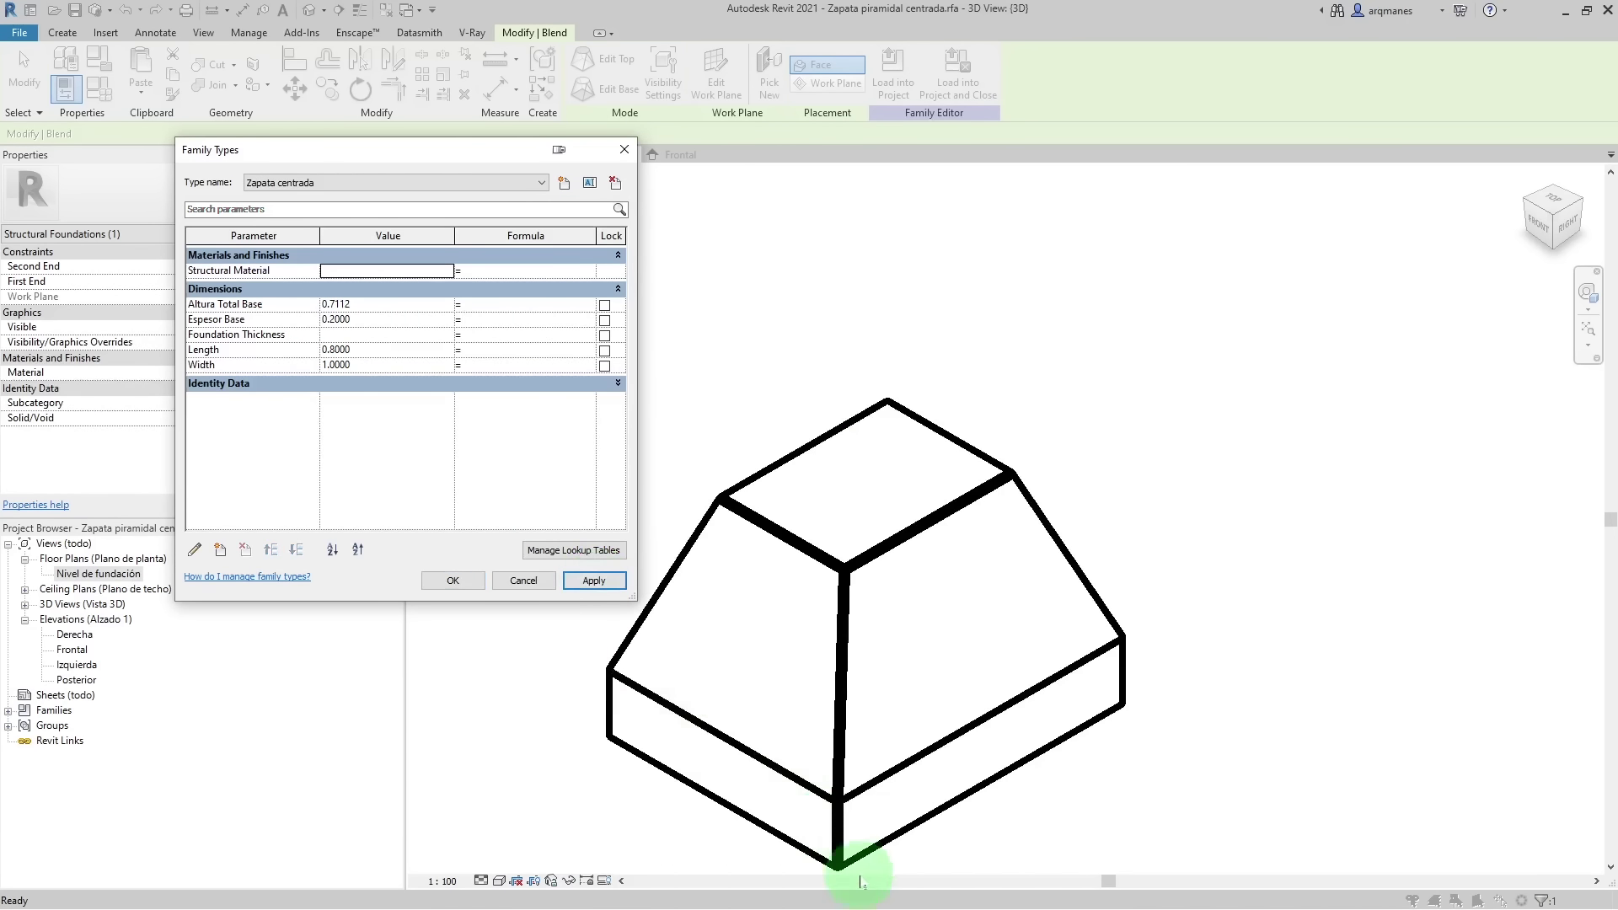
pyautogui.click(382, 324)
pyautogui.write('0.5')
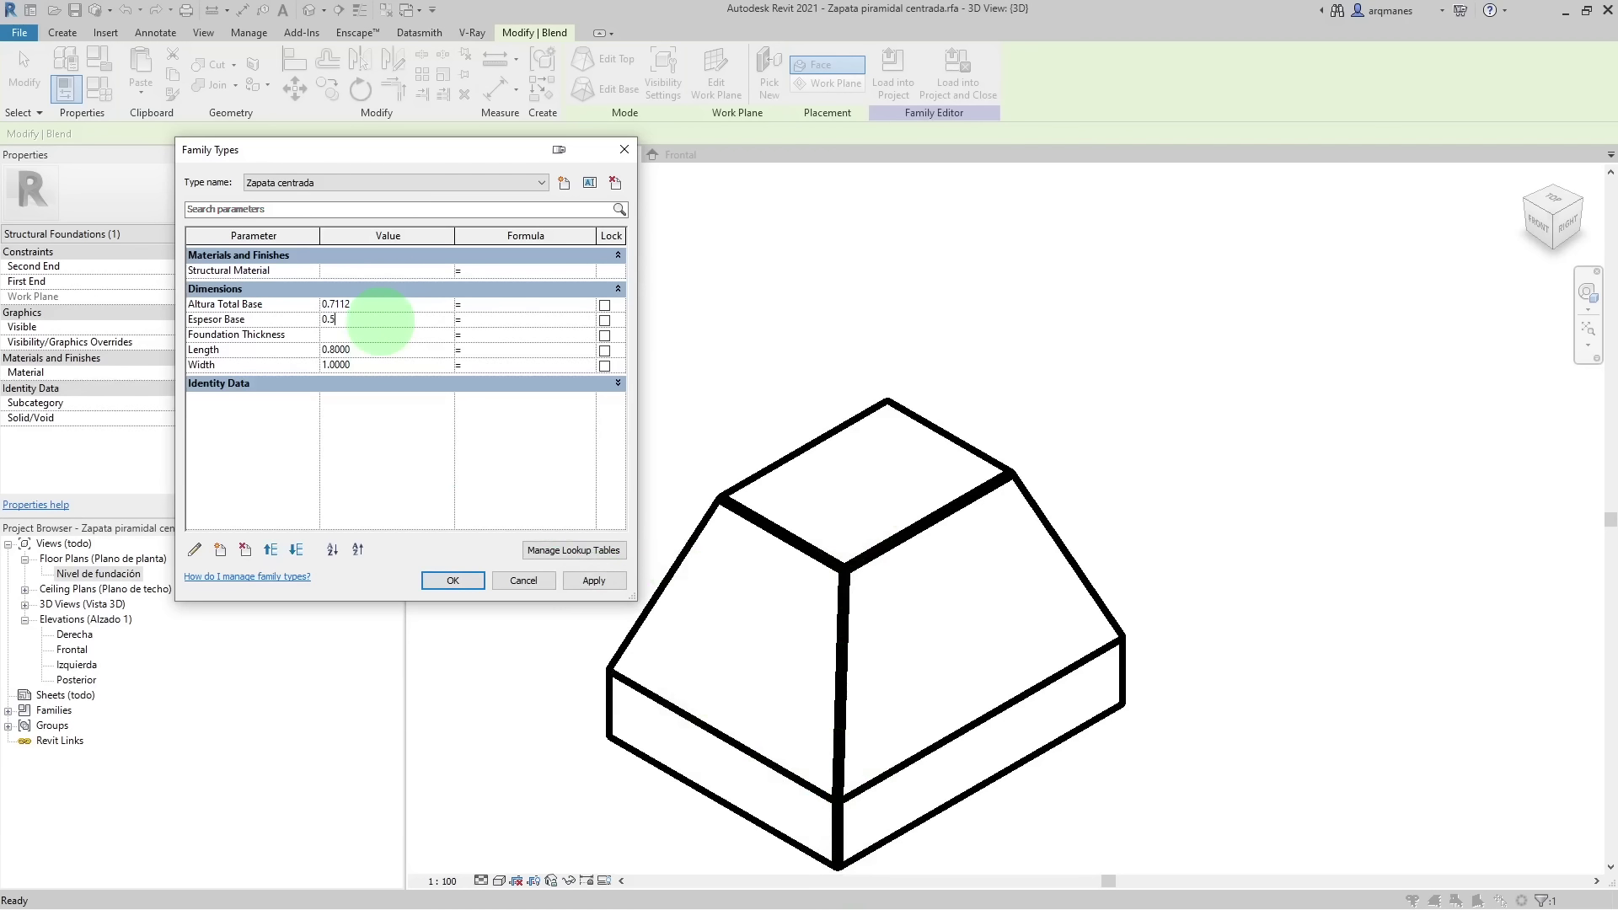
pyautogui.click(594, 582)
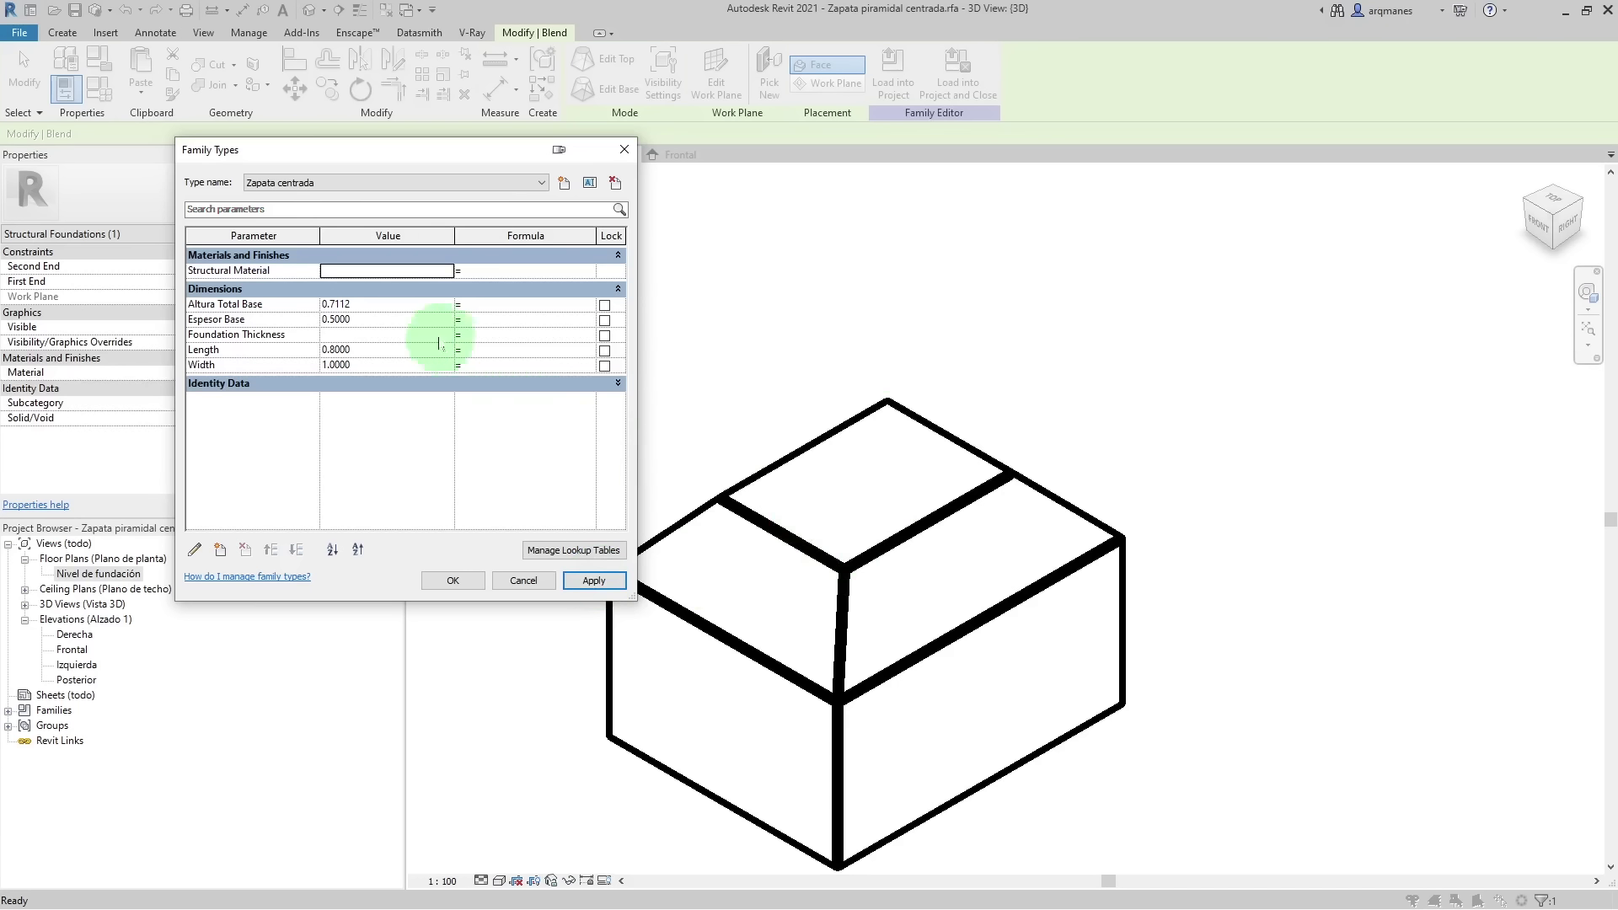
pyautogui.click(396, 327)
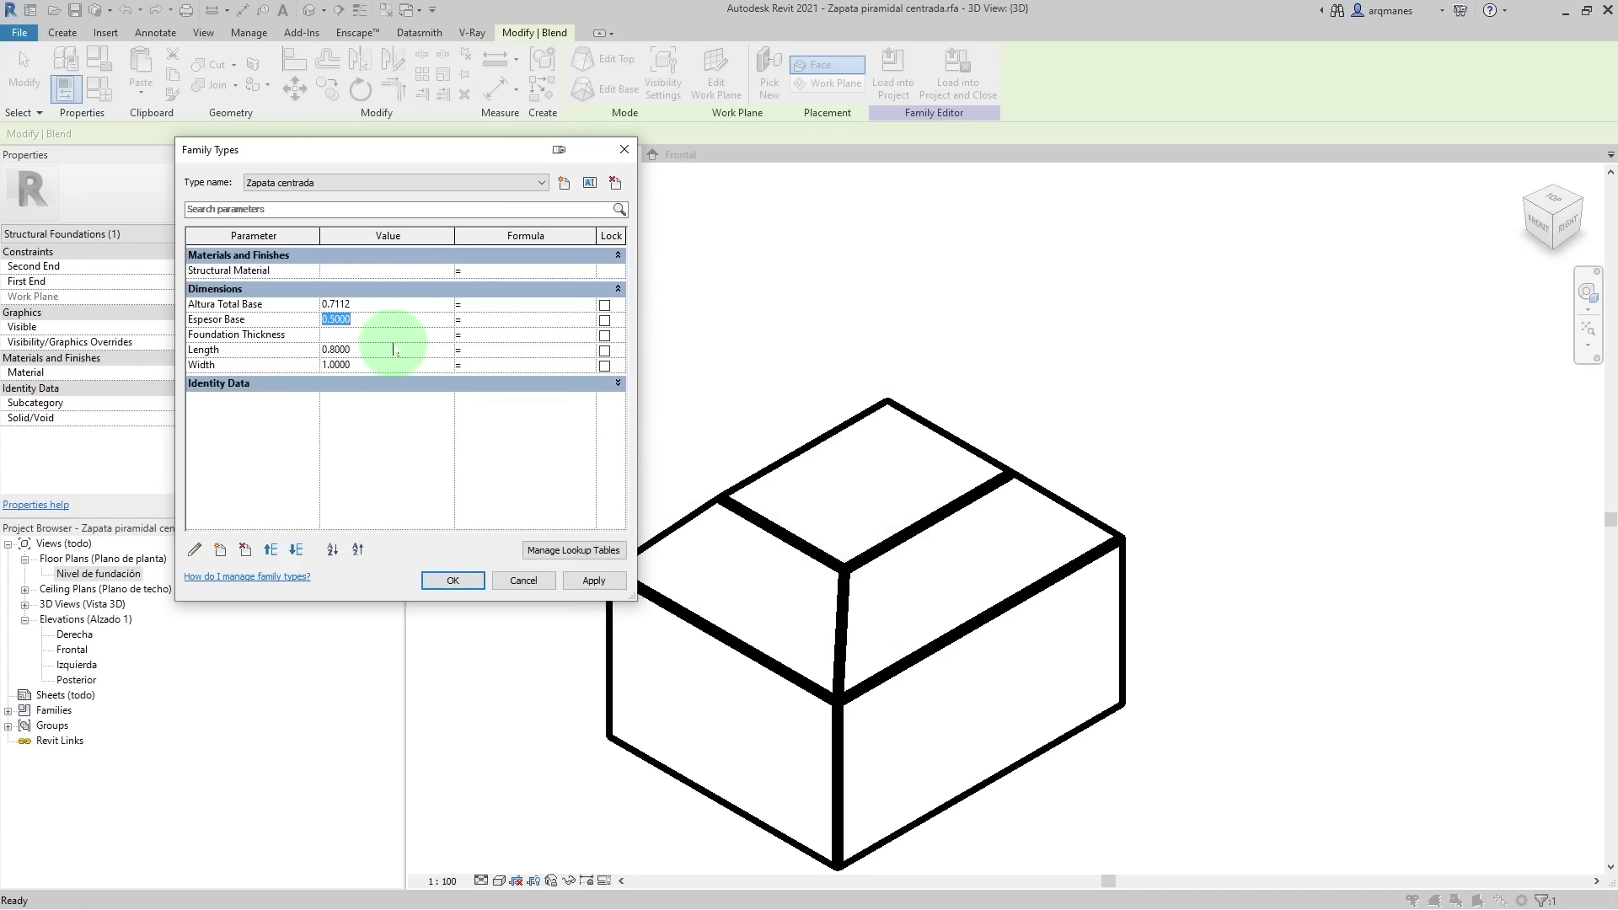
pyautogui.click(371, 306)
pyautogui.write('0.8000')
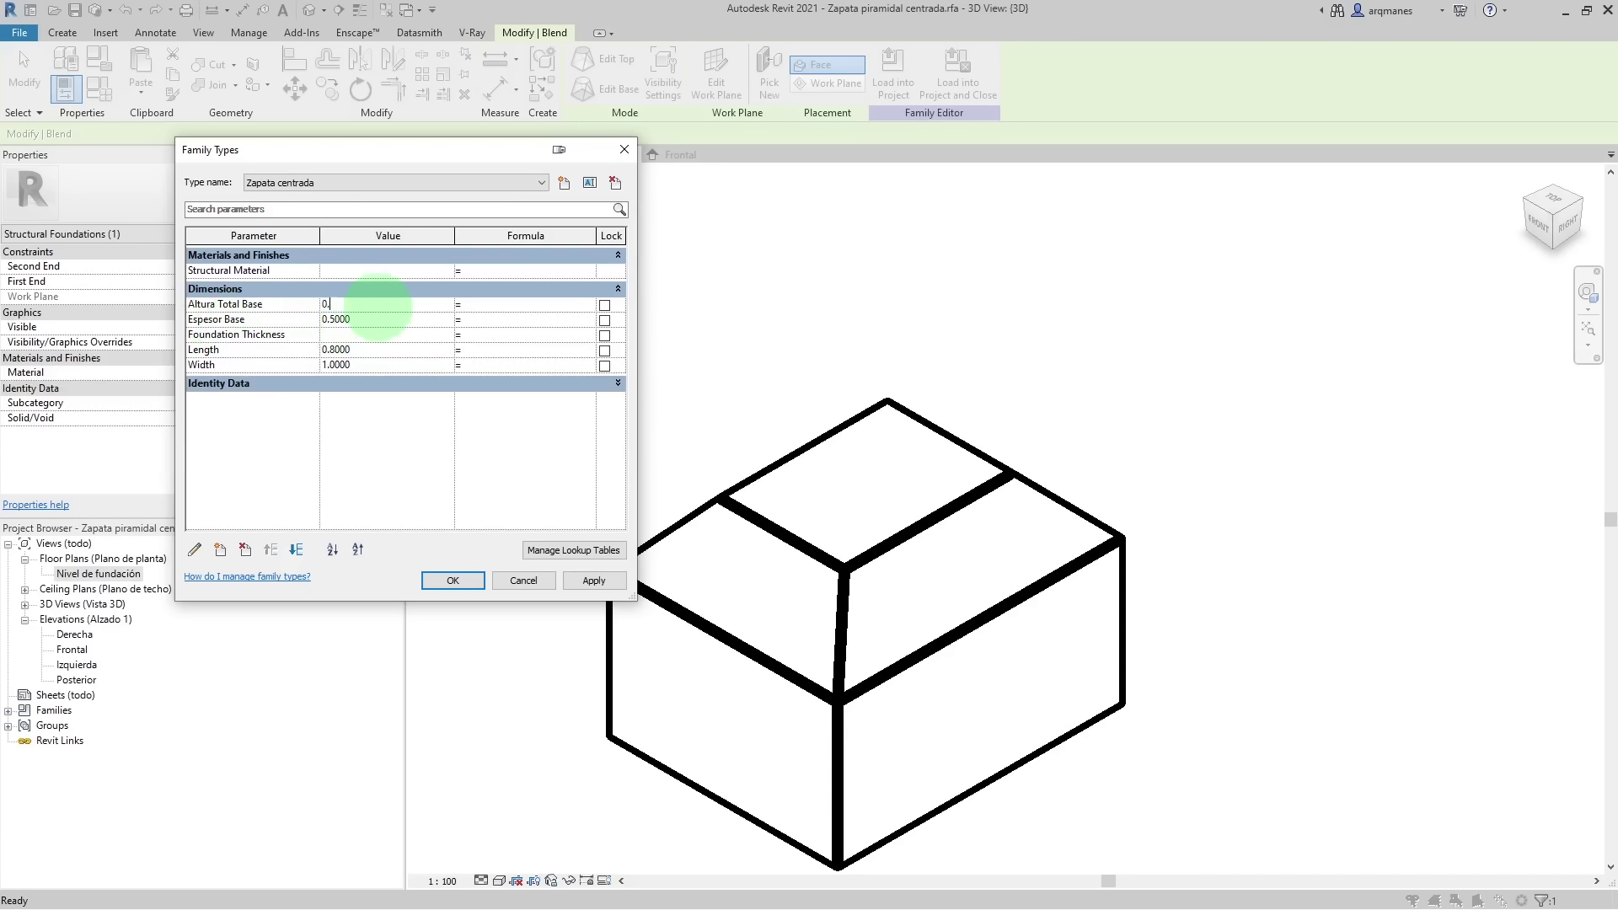
pyautogui.click(594, 581)
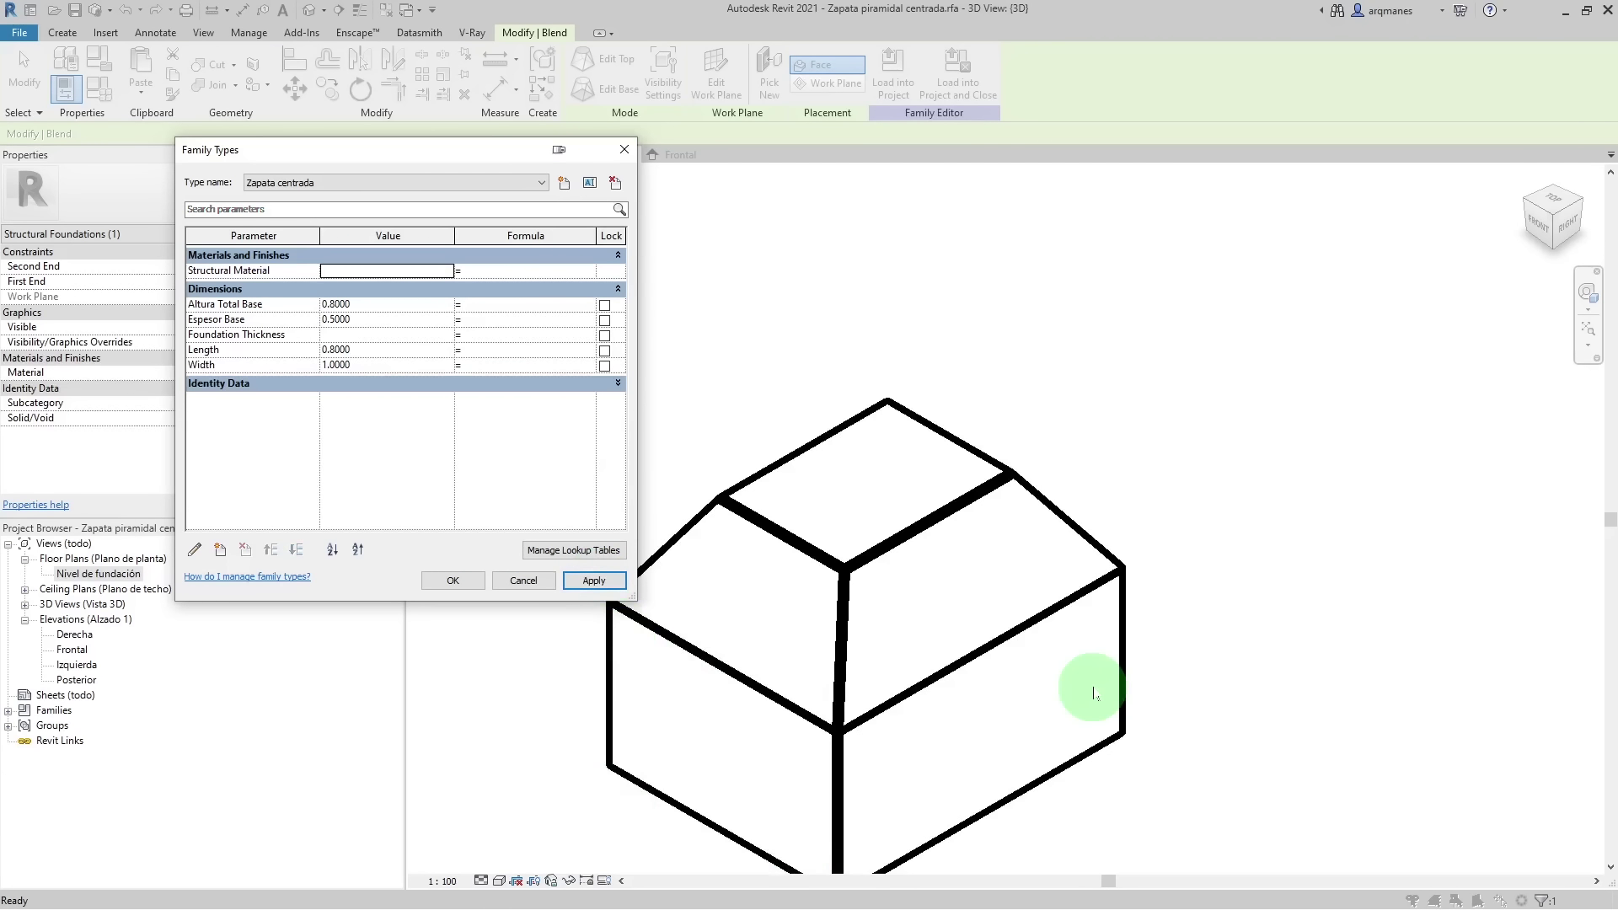
# - Set Length and Width 0.7, Espesor Base 0.15, Altura Total Base 0.6, then apply and confirm
pyautogui.click(388, 349)
pyautogui.write('0.7000')
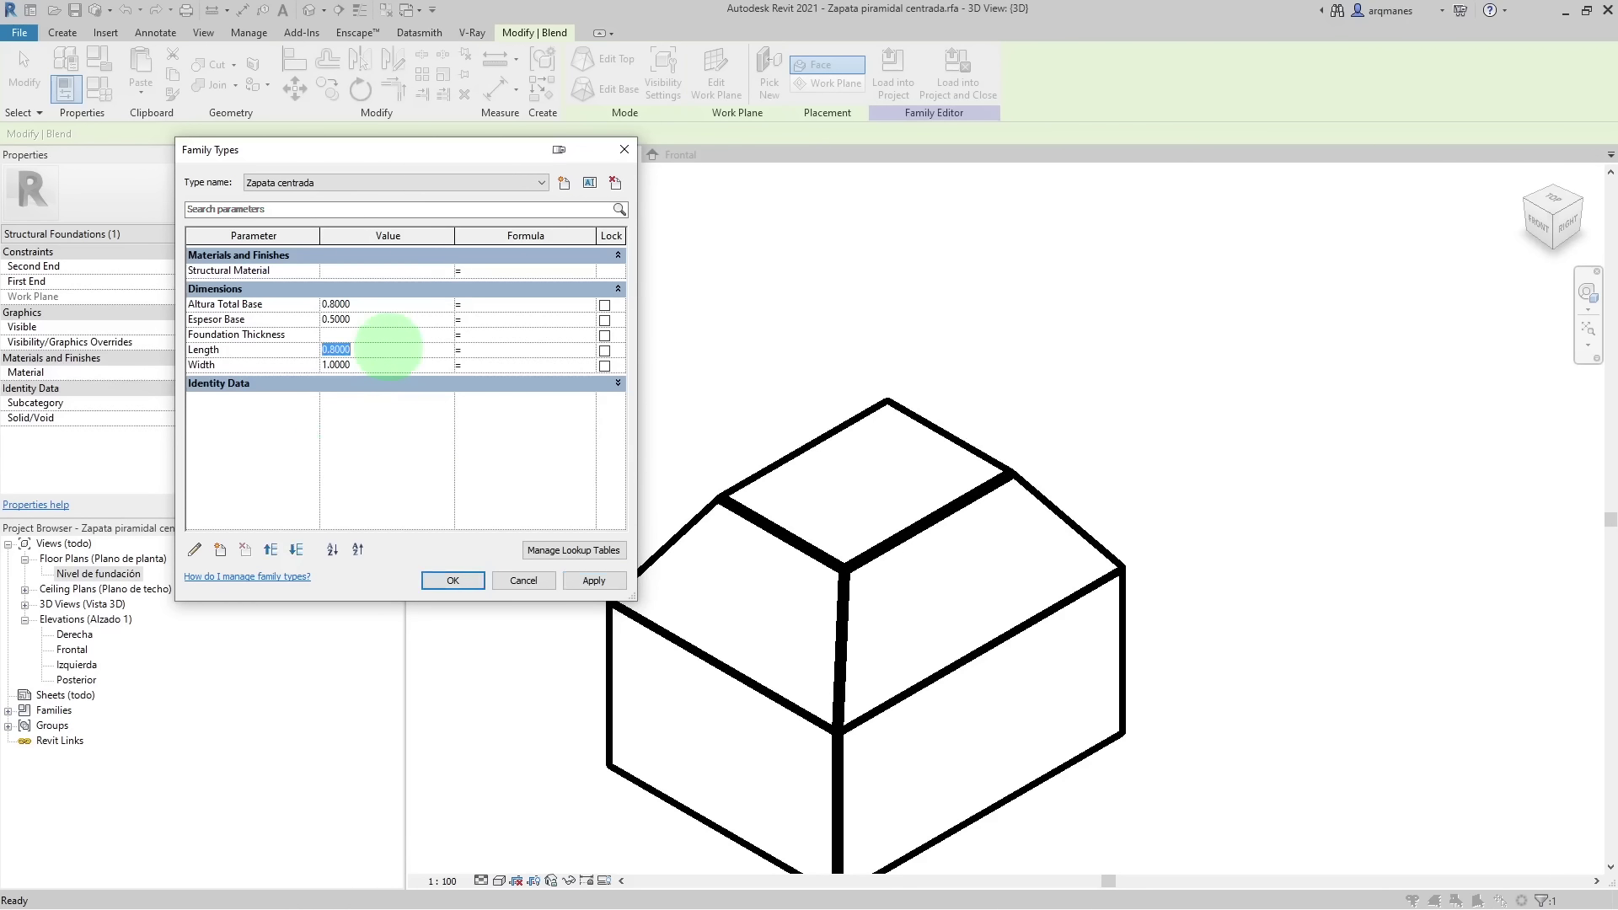
pyautogui.click(388, 364)
pyautogui.write('0')
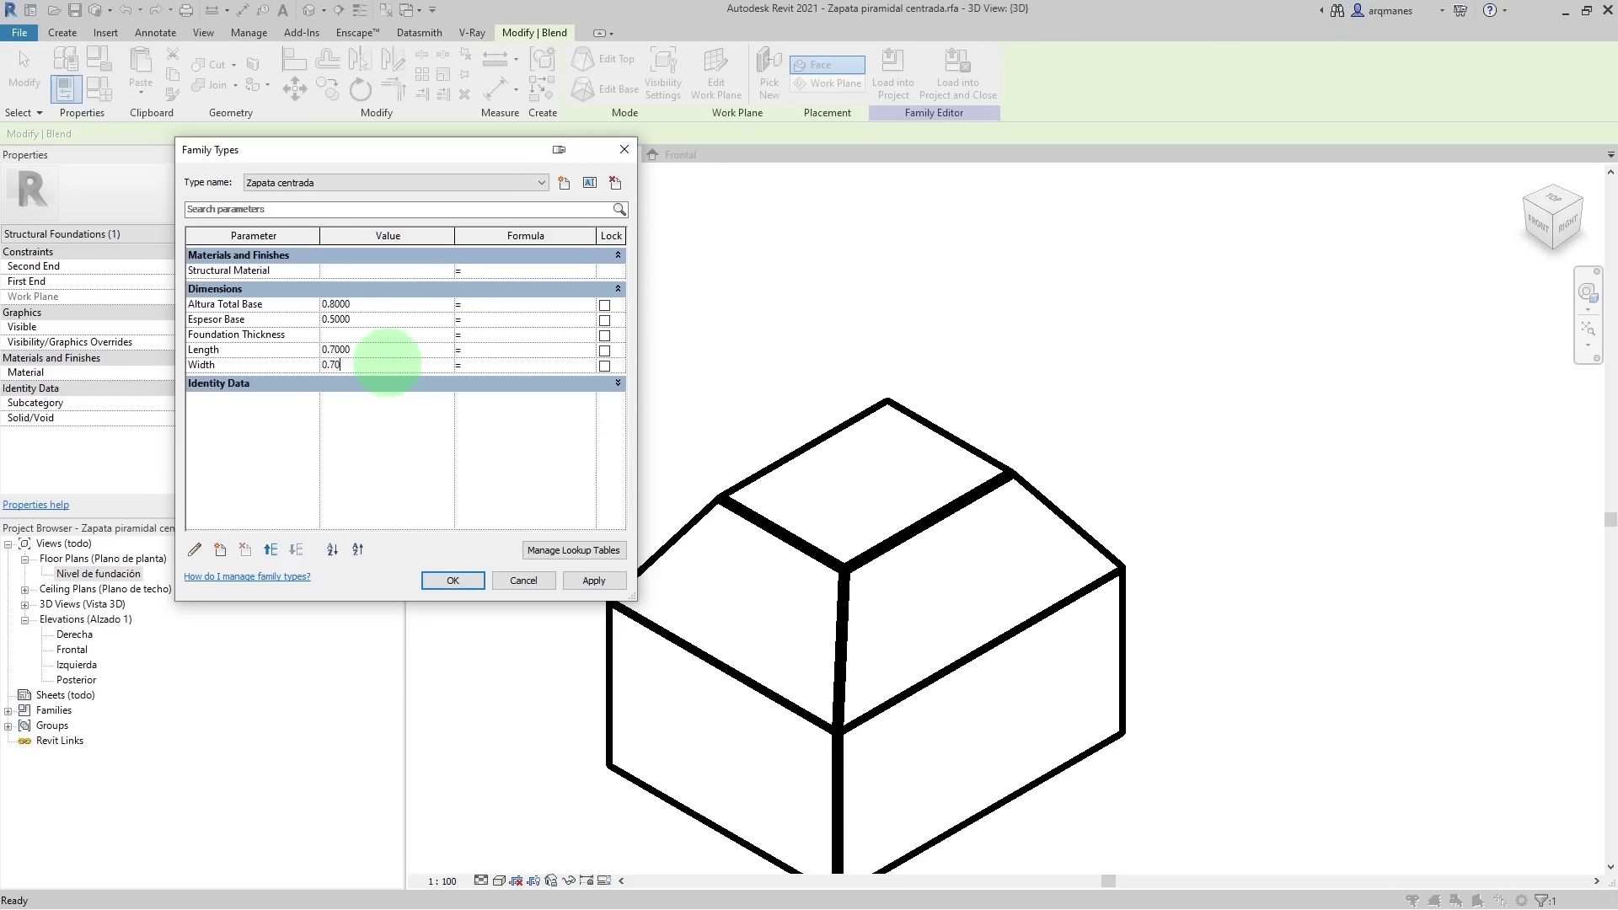
pyautogui.click(383, 319)
pyautogui.write('0.1500')
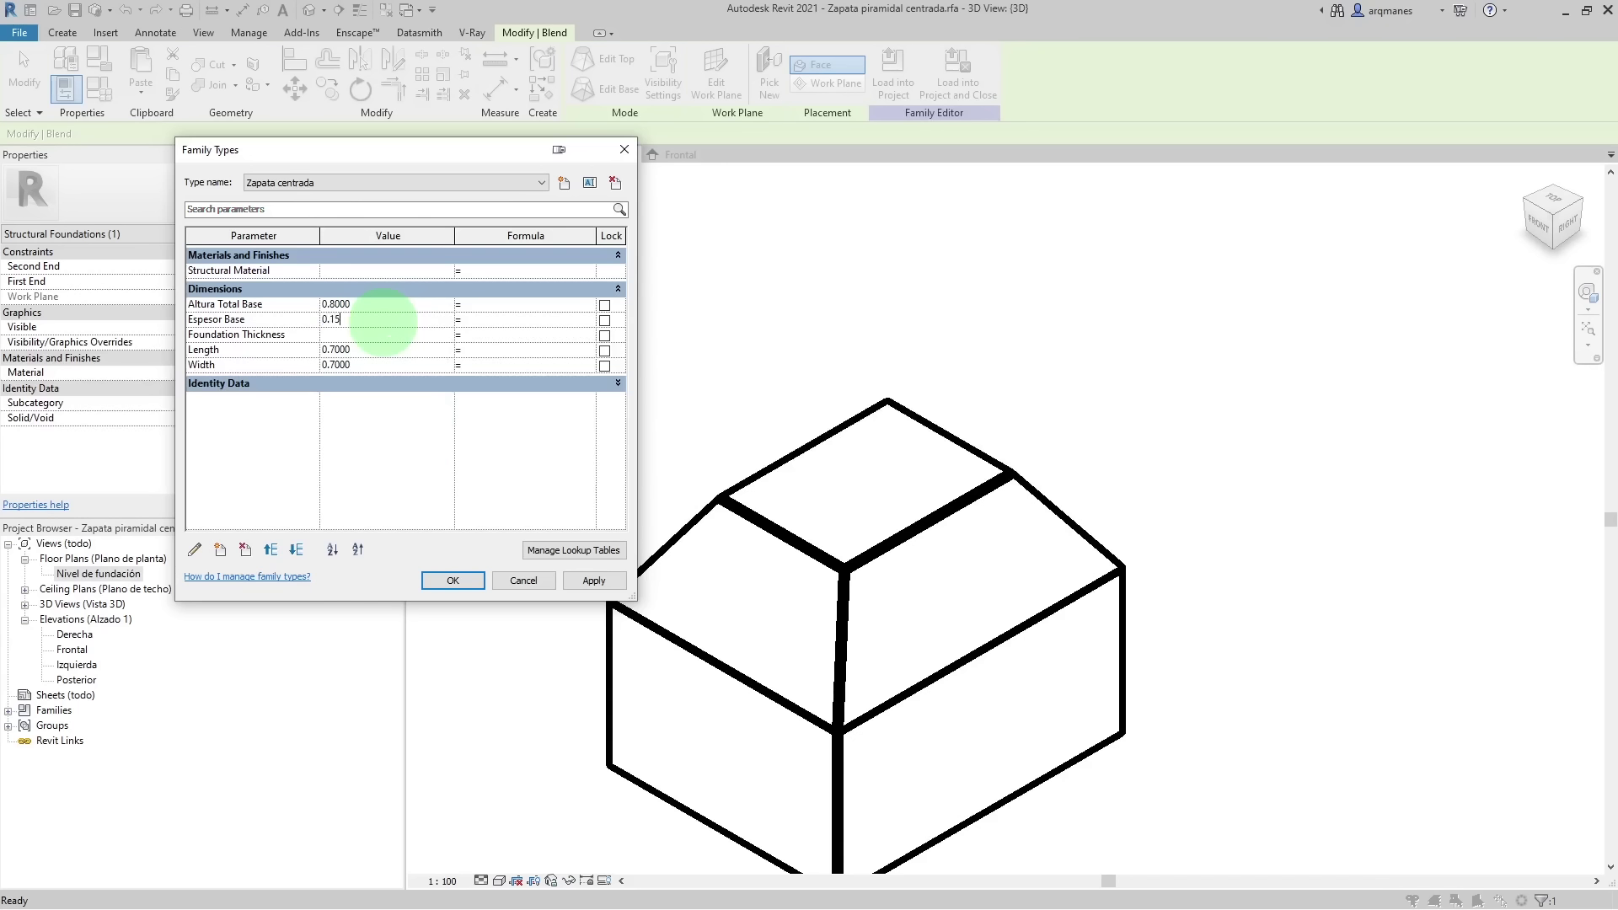
pyautogui.click(398, 305)
pyautogui.write('0.6')
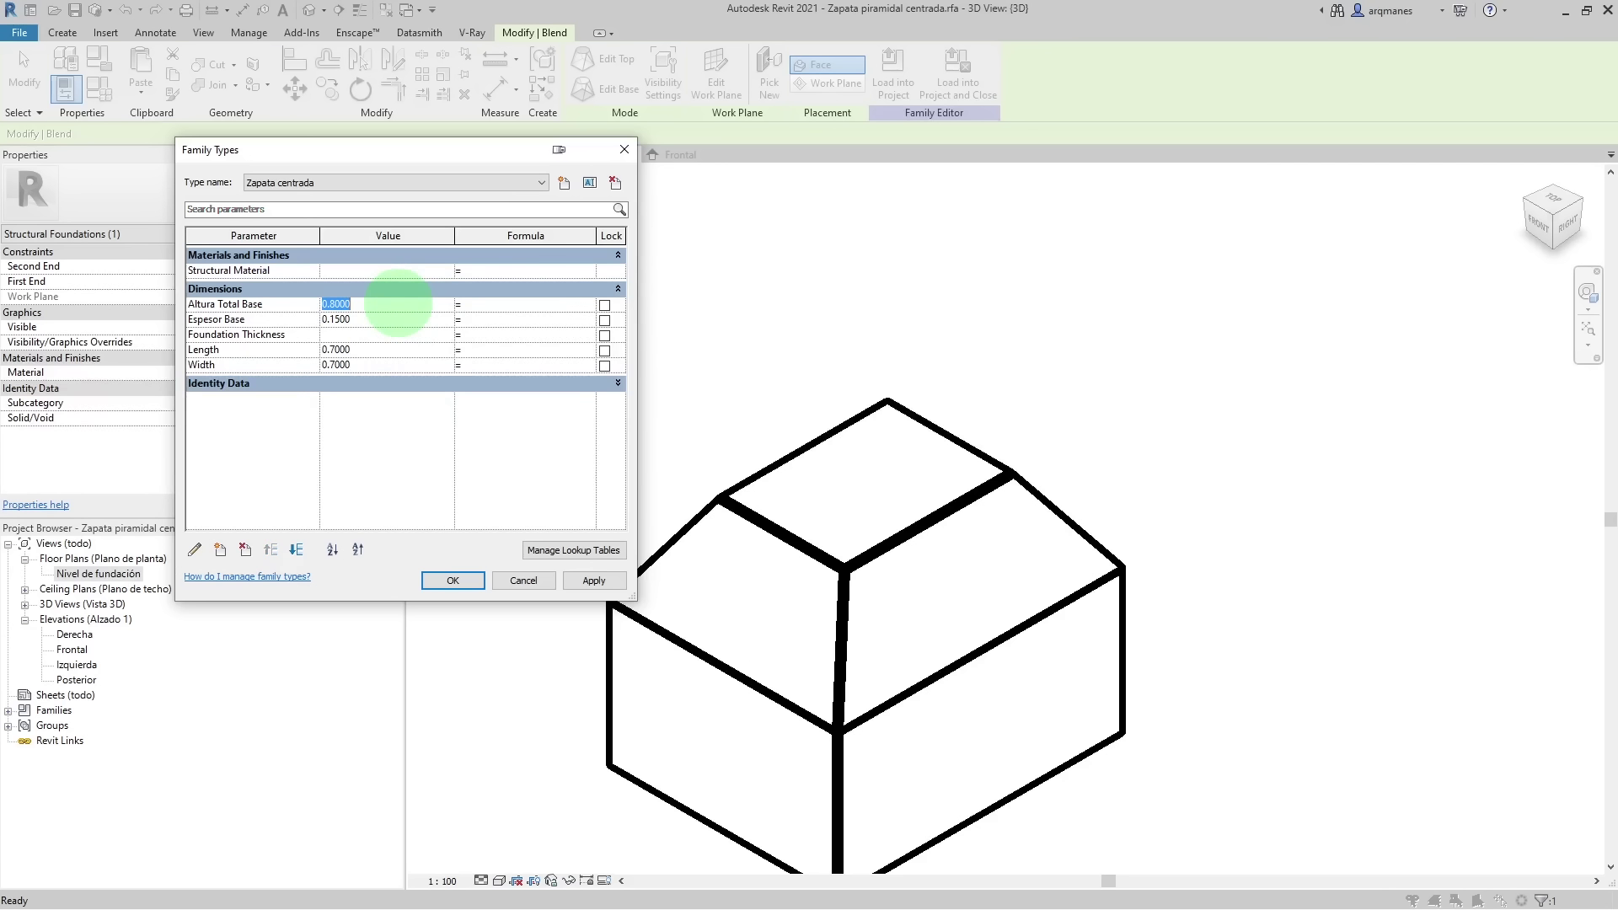
pyautogui.click(589, 581)
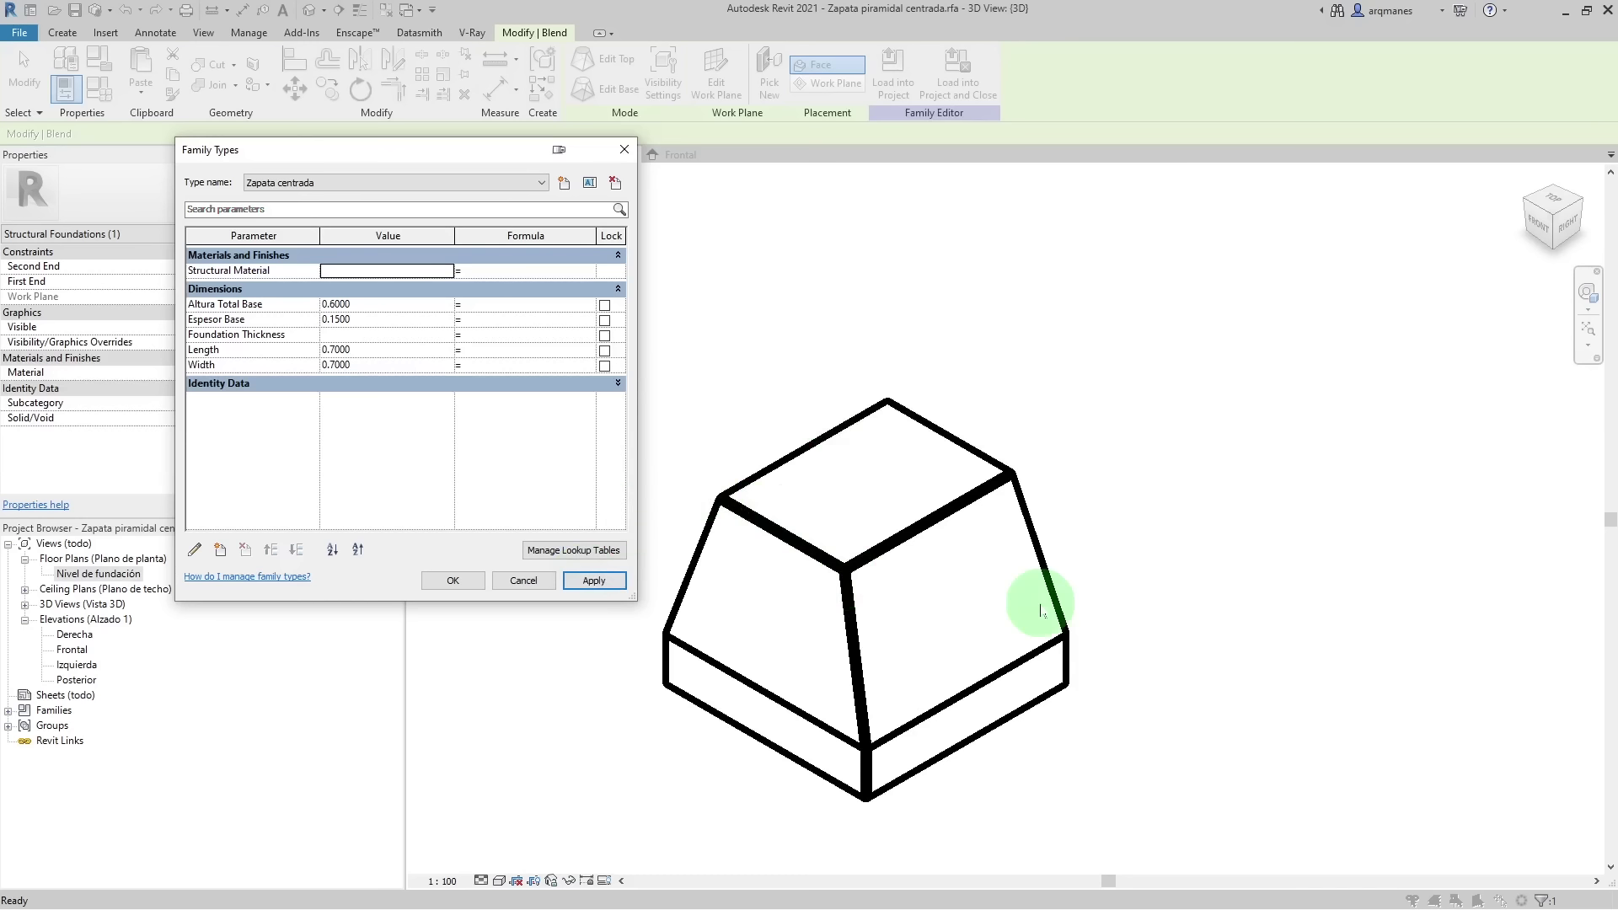
pyautogui.click(453, 580)
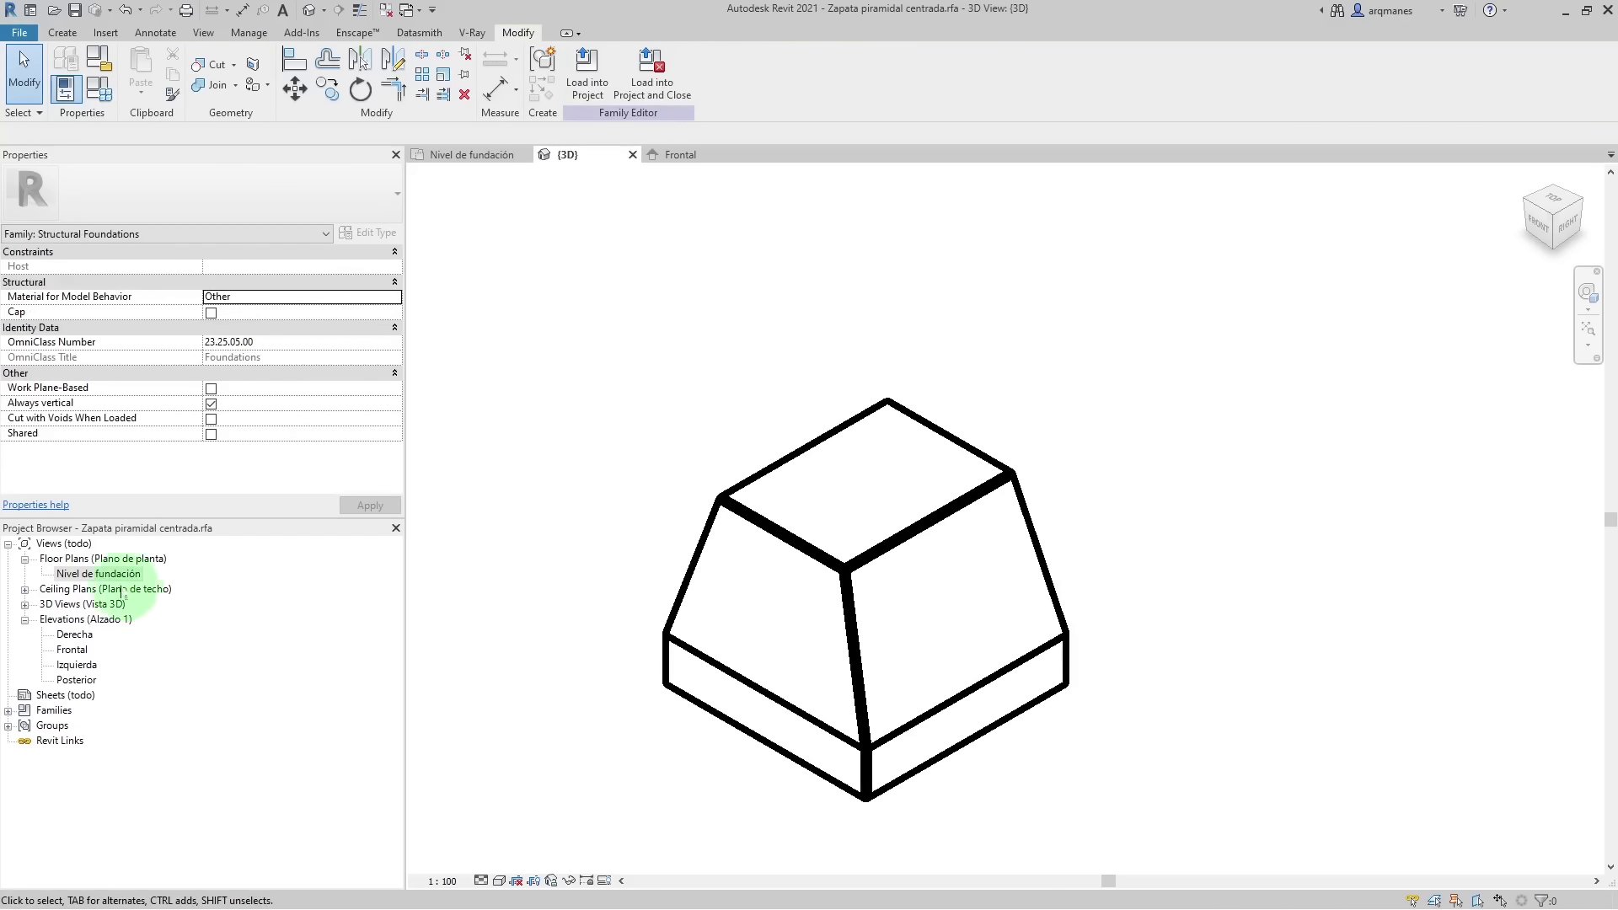
# - In the Nivel de fundación plan, label the 0.43 column dimension as new parameter Columna Largo
pyautogui.doubleClick(97, 574)
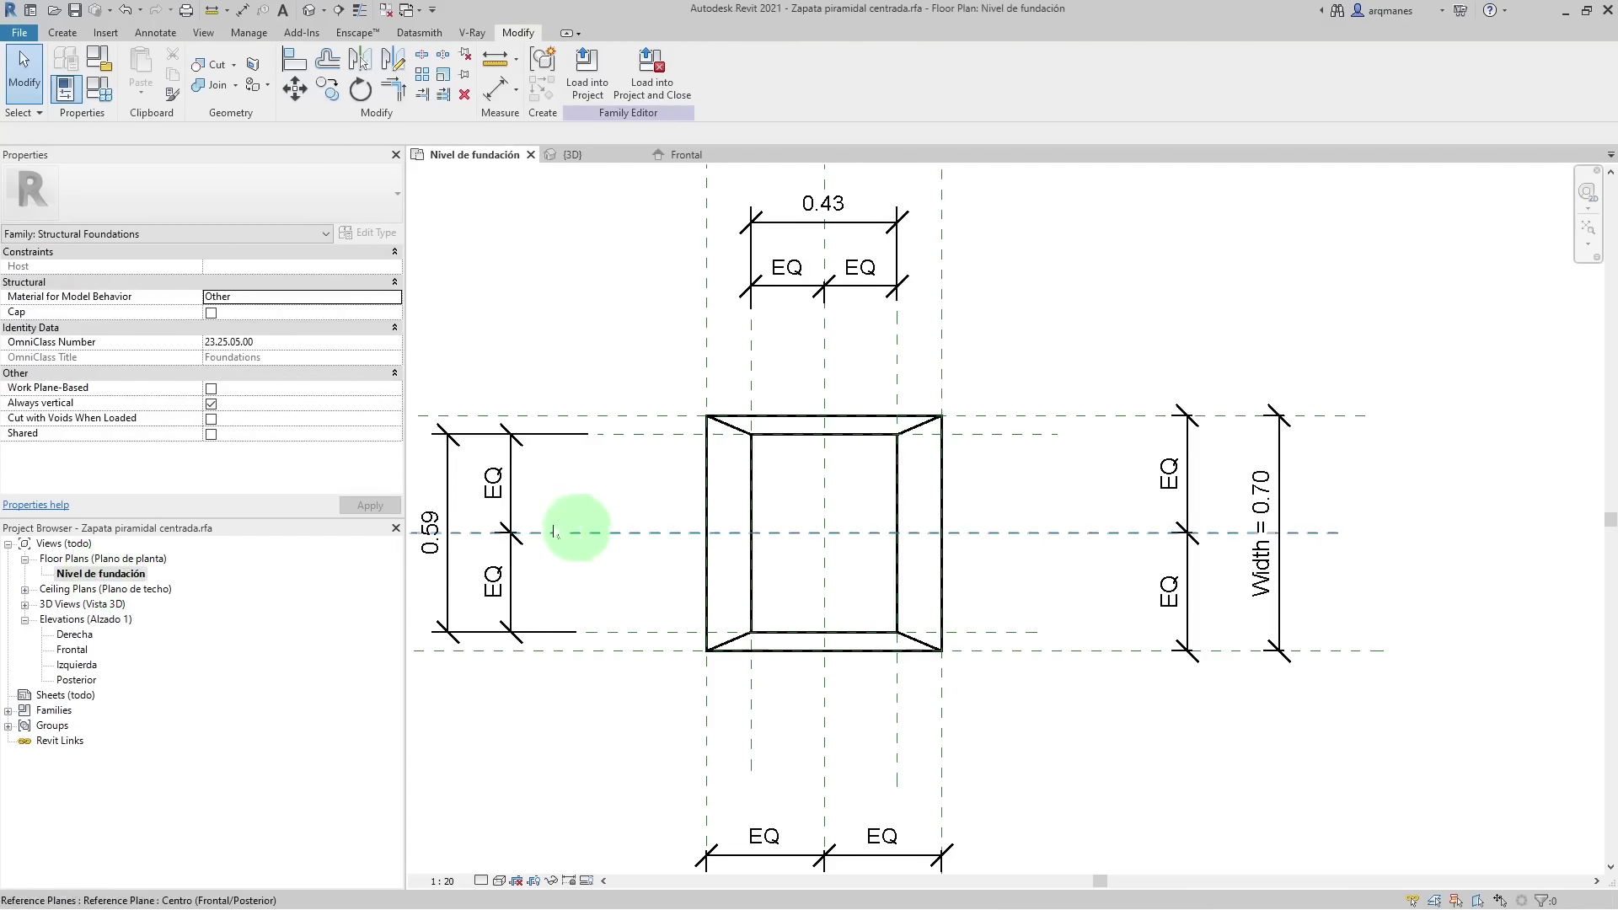
pyautogui.click(447, 492)
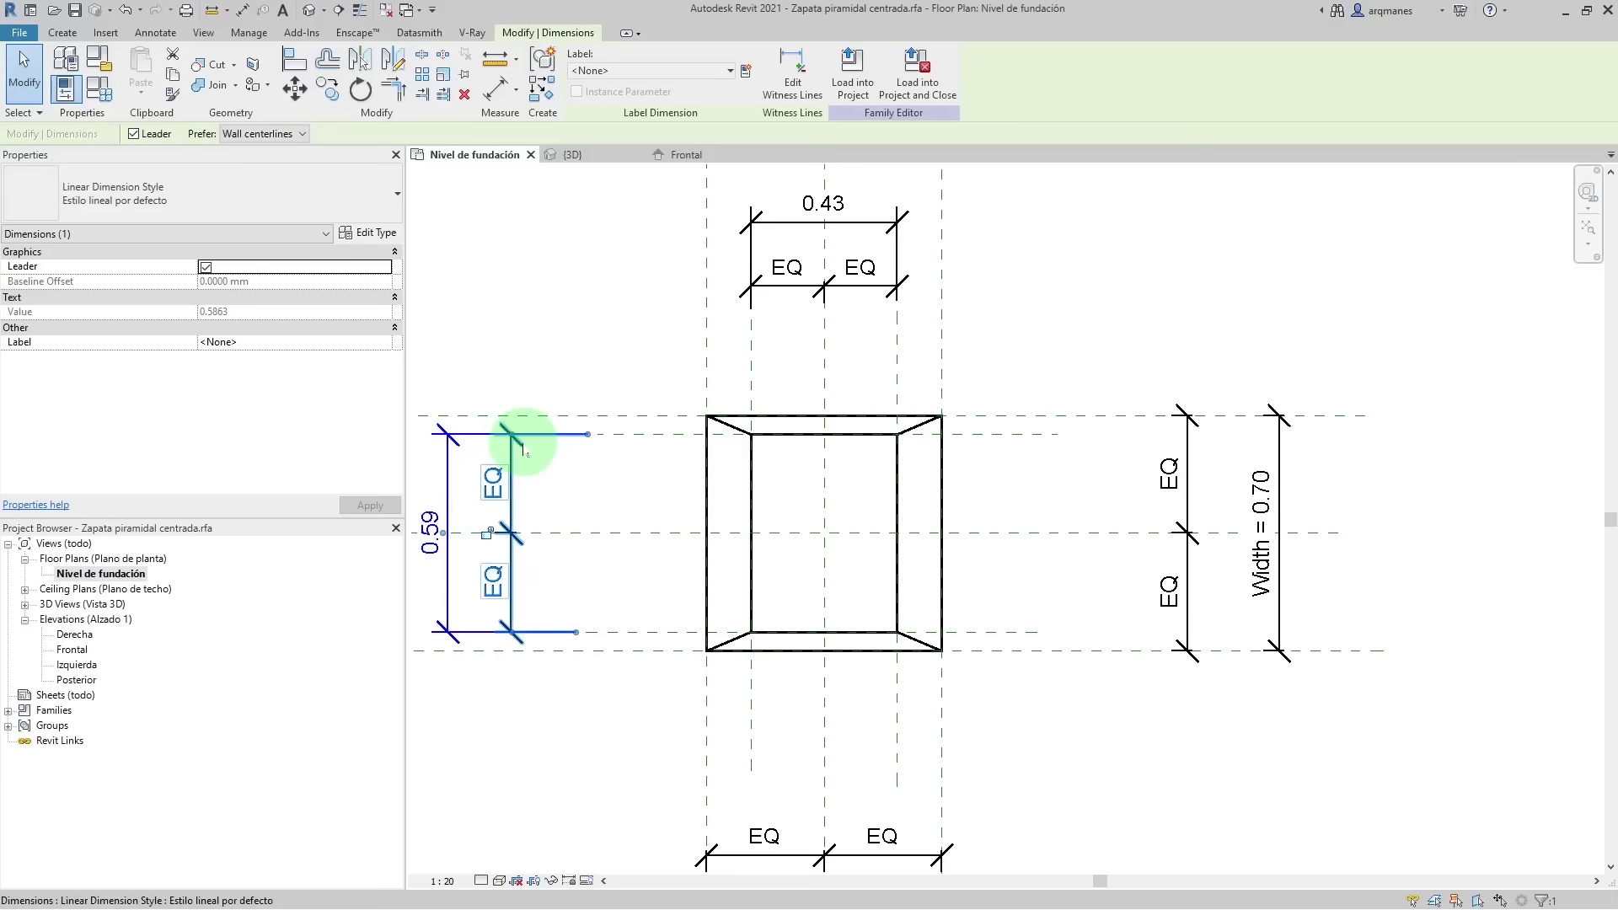
pyautogui.click(698, 560)
pyautogui.click(823, 206)
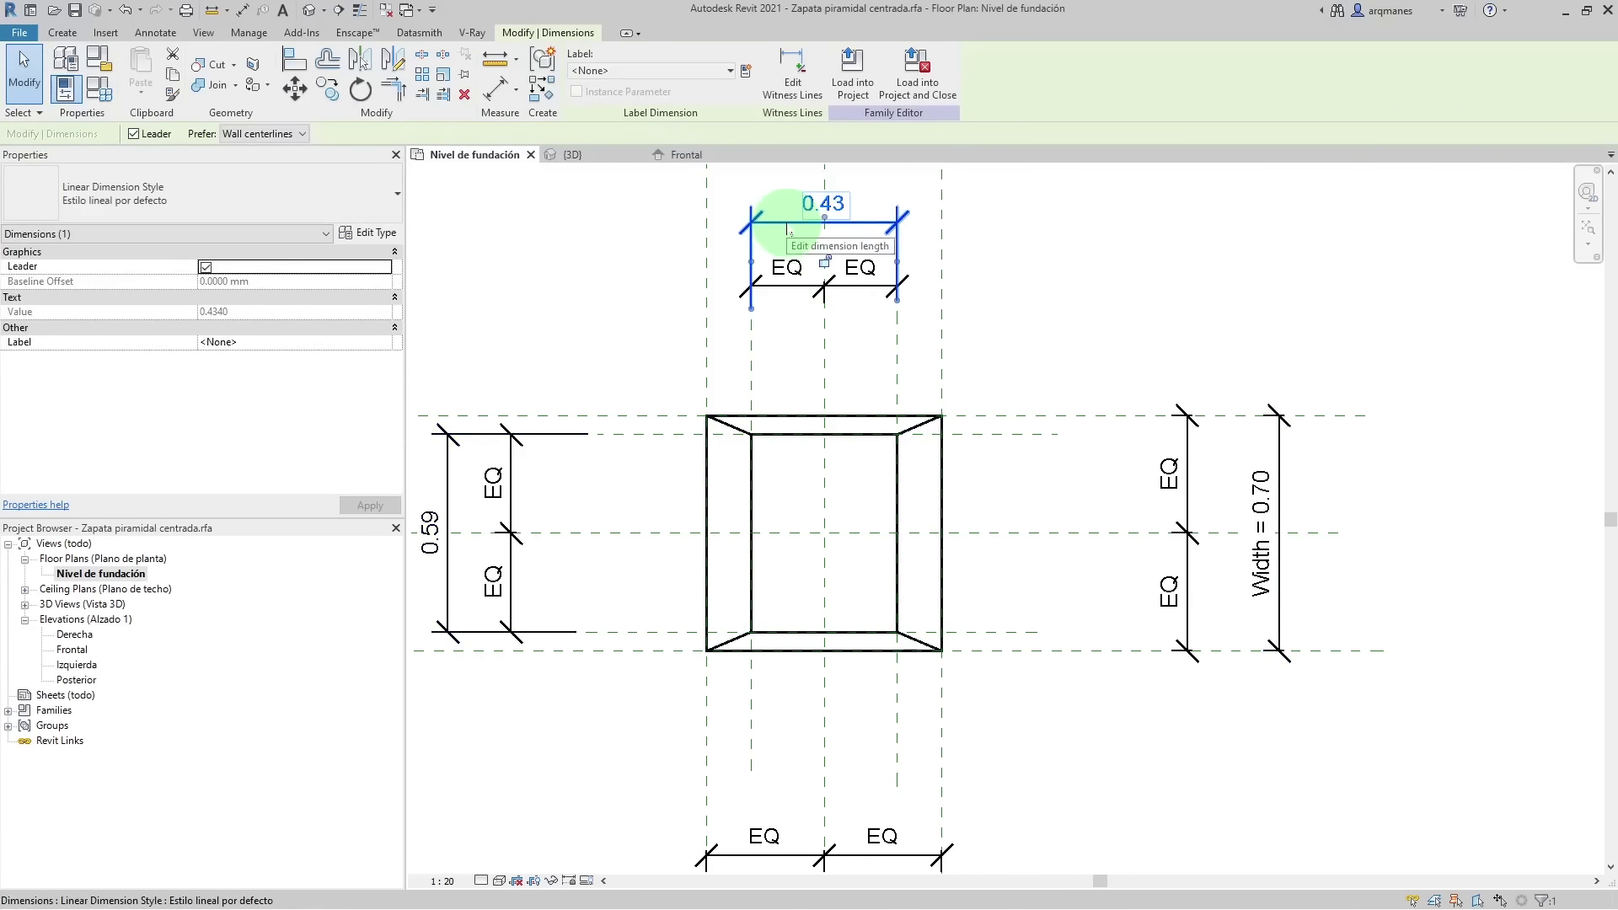
pyautogui.click(747, 73)
pyautogui.click(684, 328)
pyautogui.write('Columna Largo')
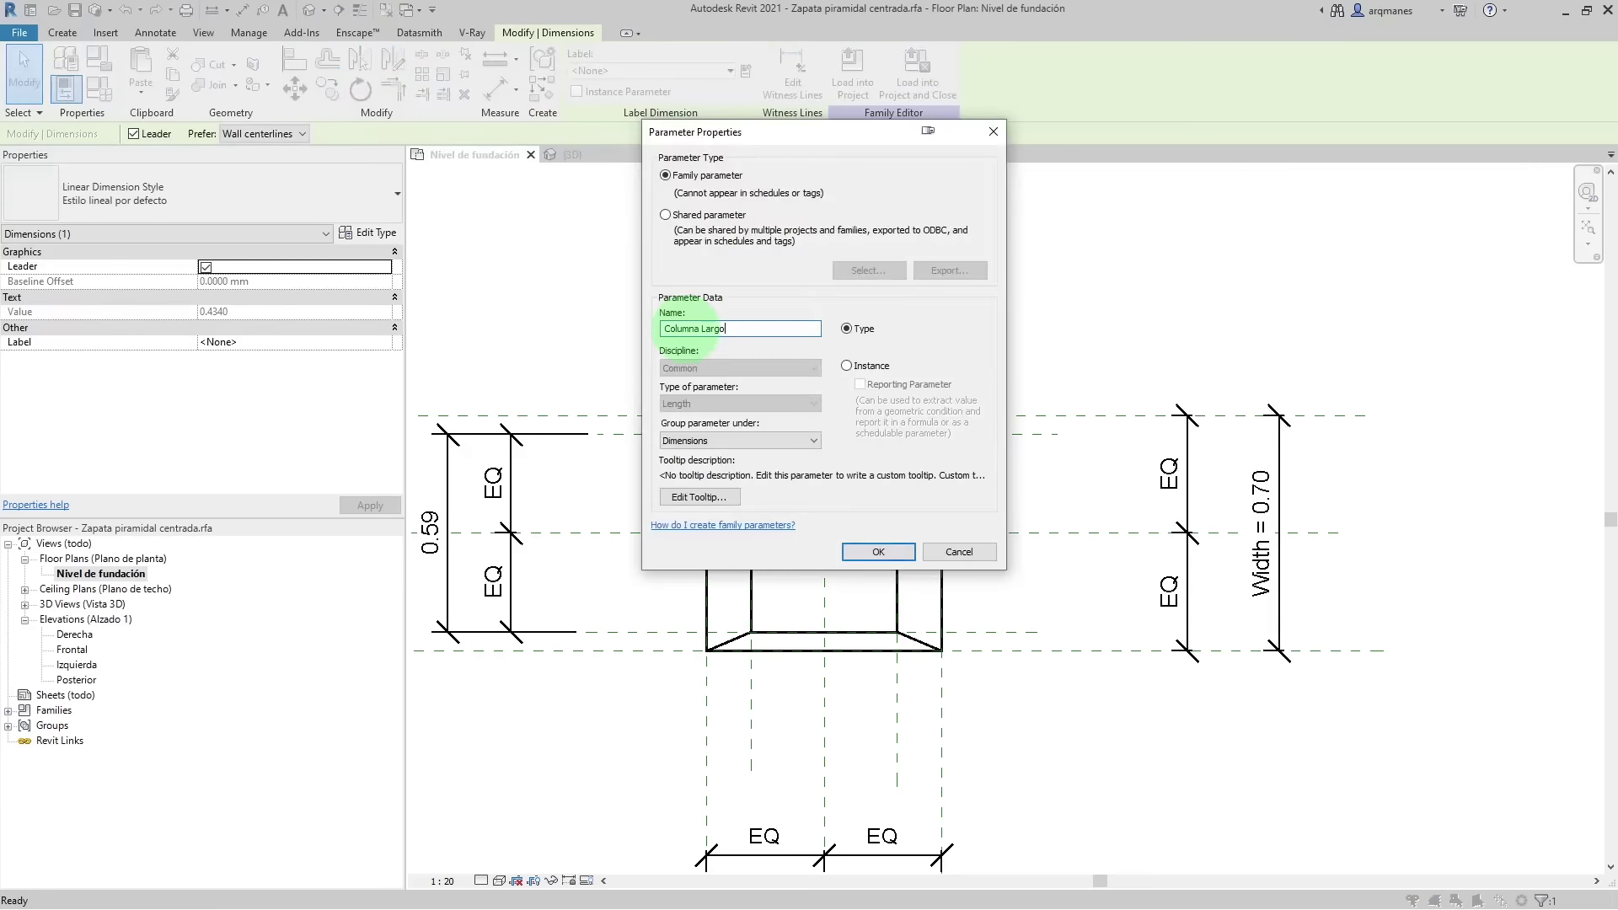
pyautogui.click(878, 552)
# - Label the 0.59 column dimension as new parameter Columna Alto and reopen Family Types
pyautogui.click(444, 506)
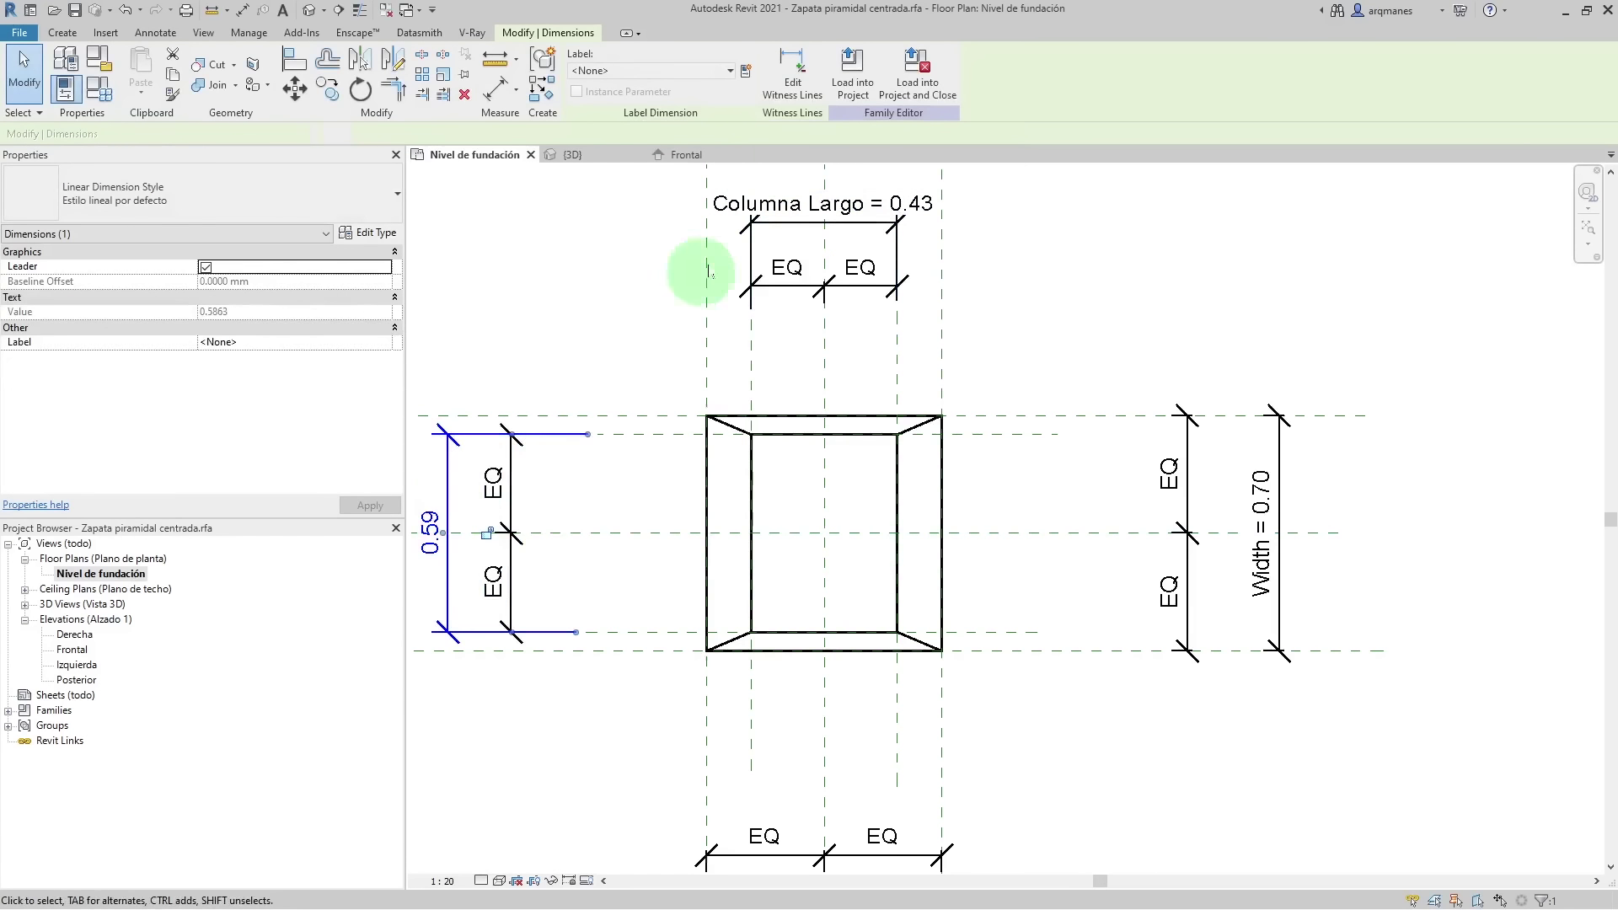
pyautogui.click(746, 73)
pyautogui.write('Columna Alto')
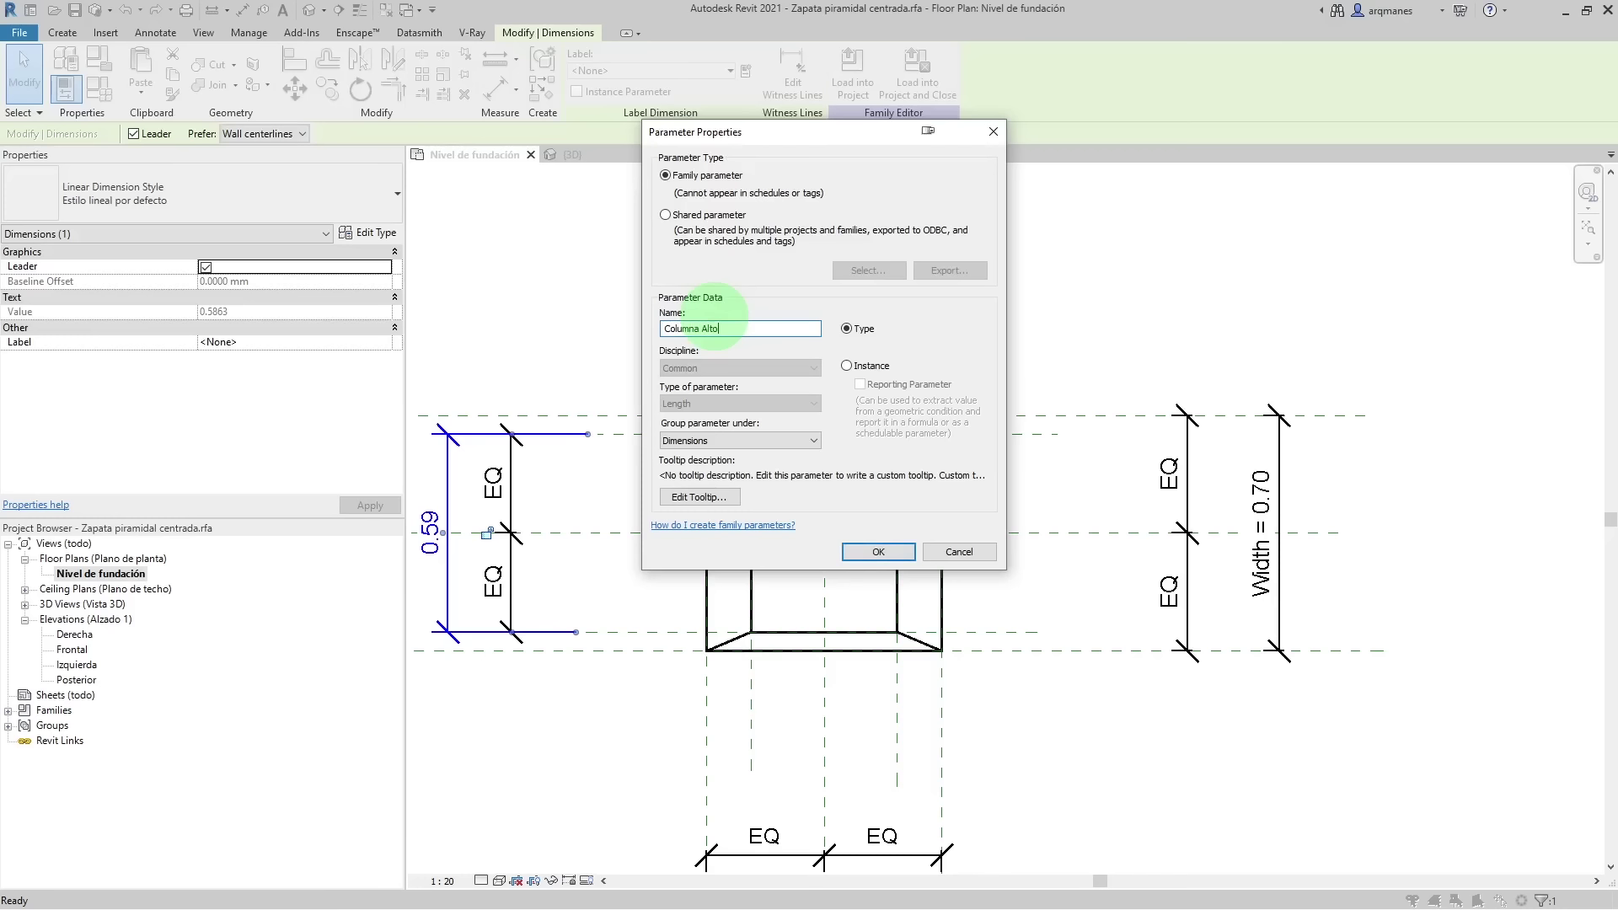
pyautogui.click(879, 552)
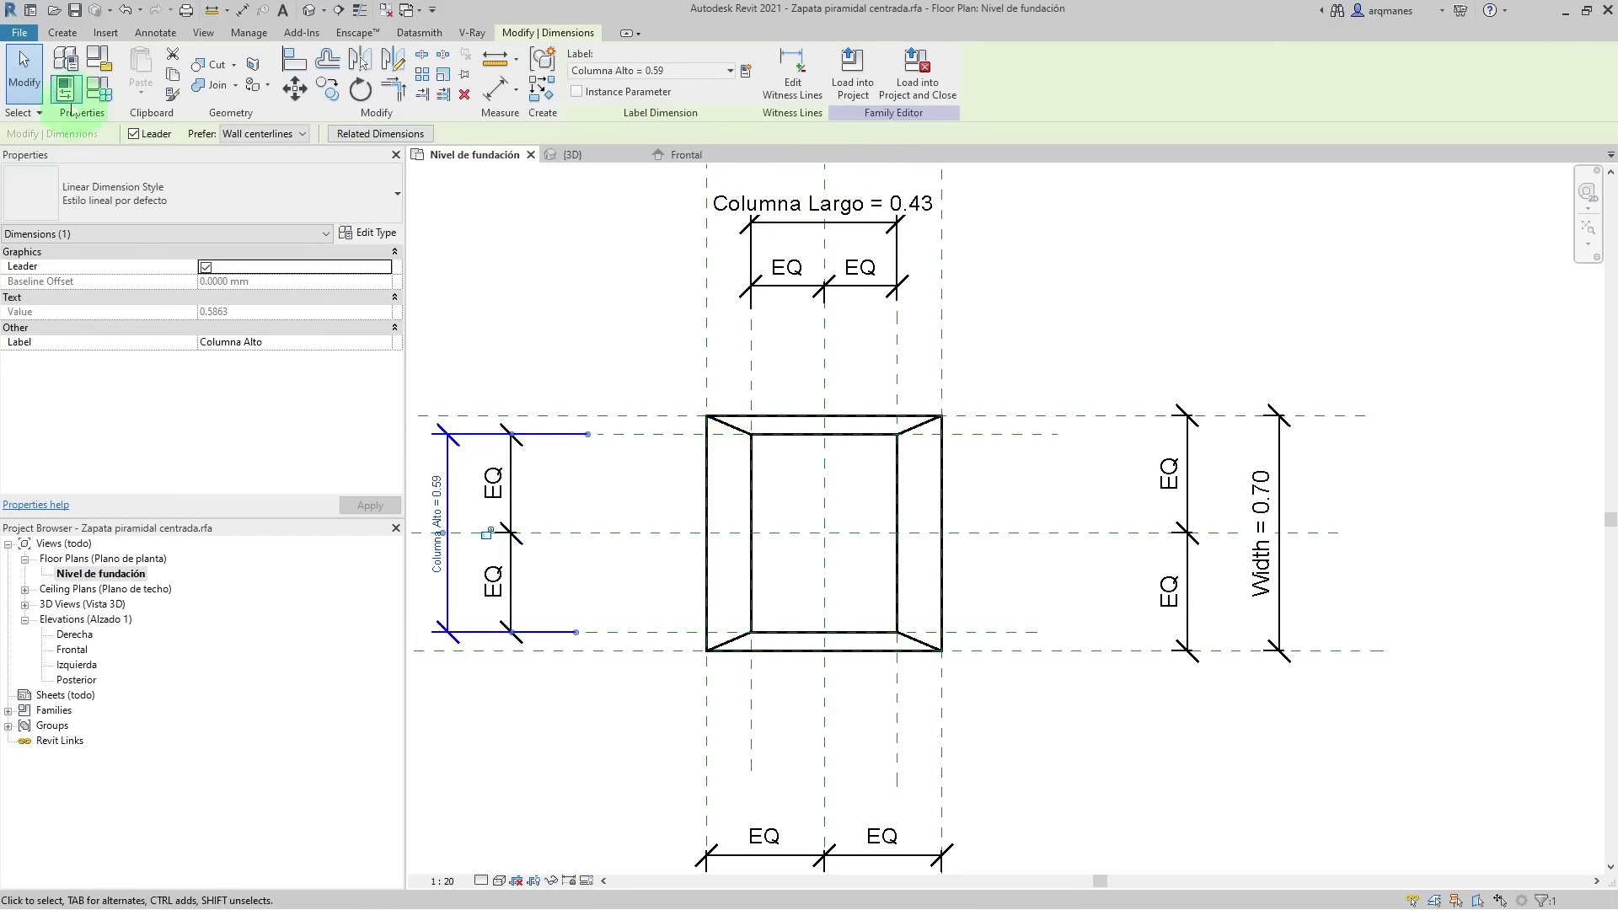
pyautogui.click(66, 90)
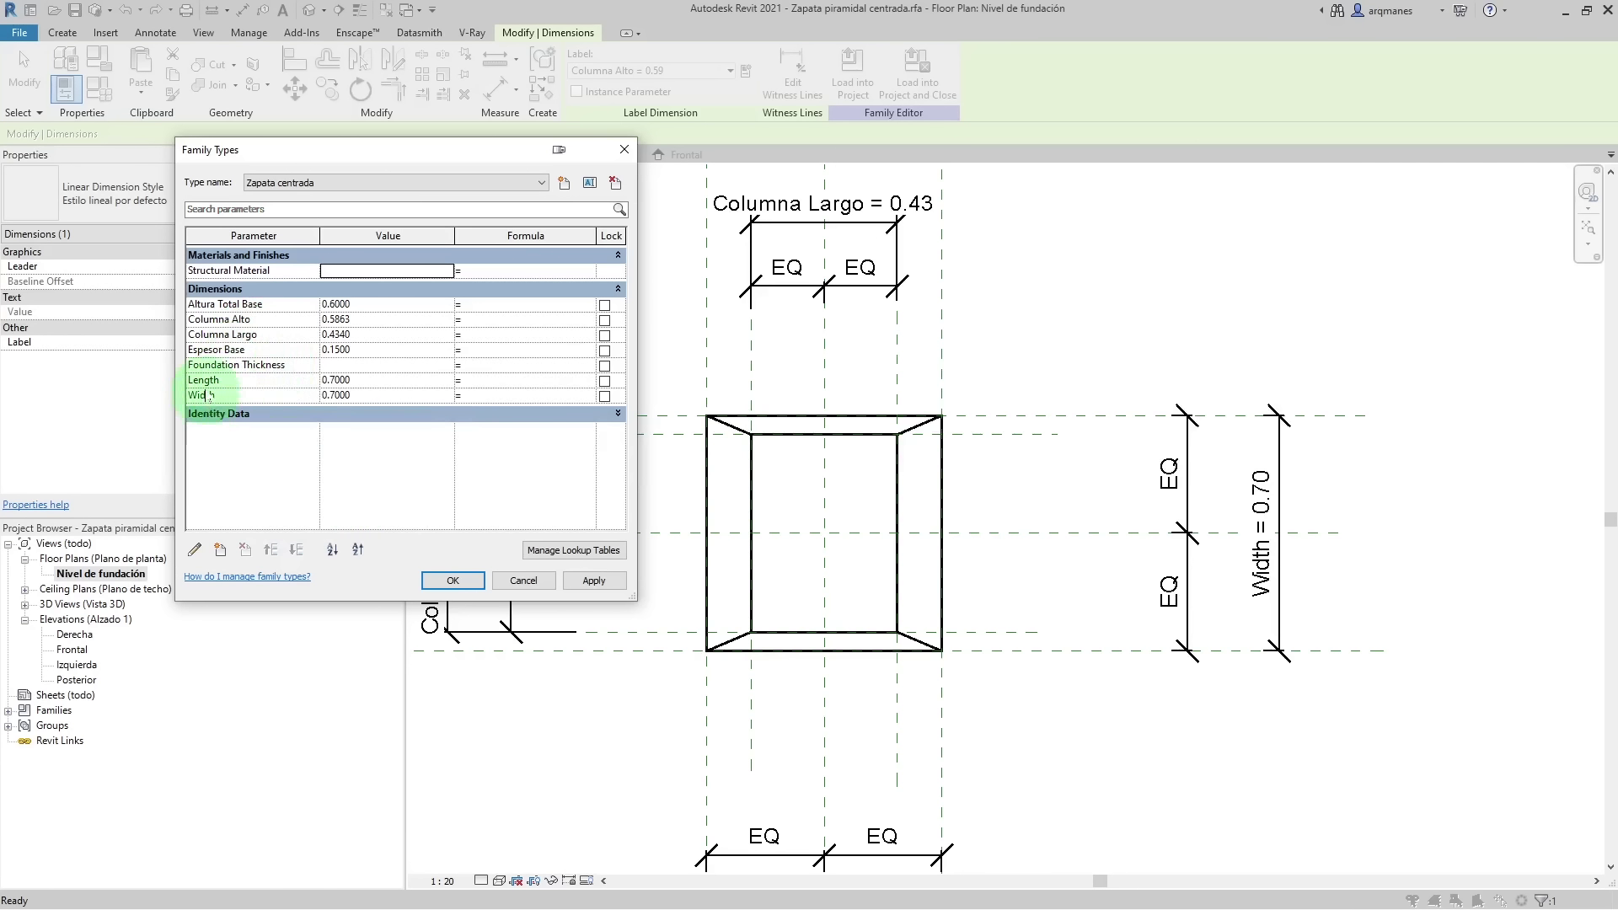
# - Move Length to the top, Width just below it, and Espesor Base above Columna Largo
pyautogui.click(204, 381)
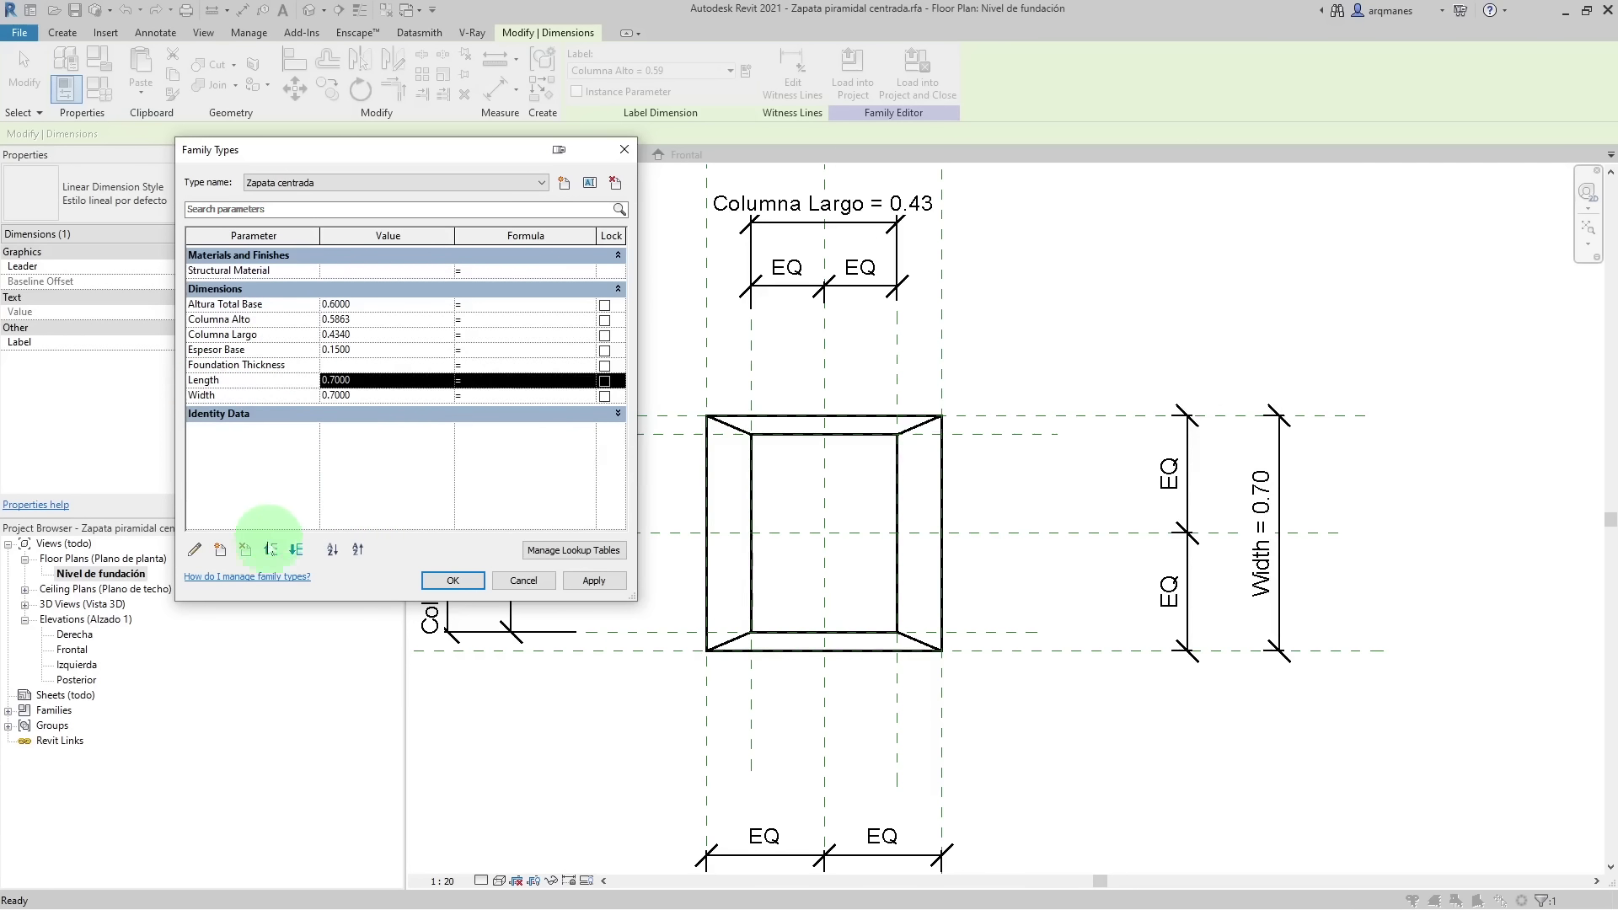
pyautogui.click(269, 552)
pyautogui.click(270, 551)
pyautogui.click(269, 551)
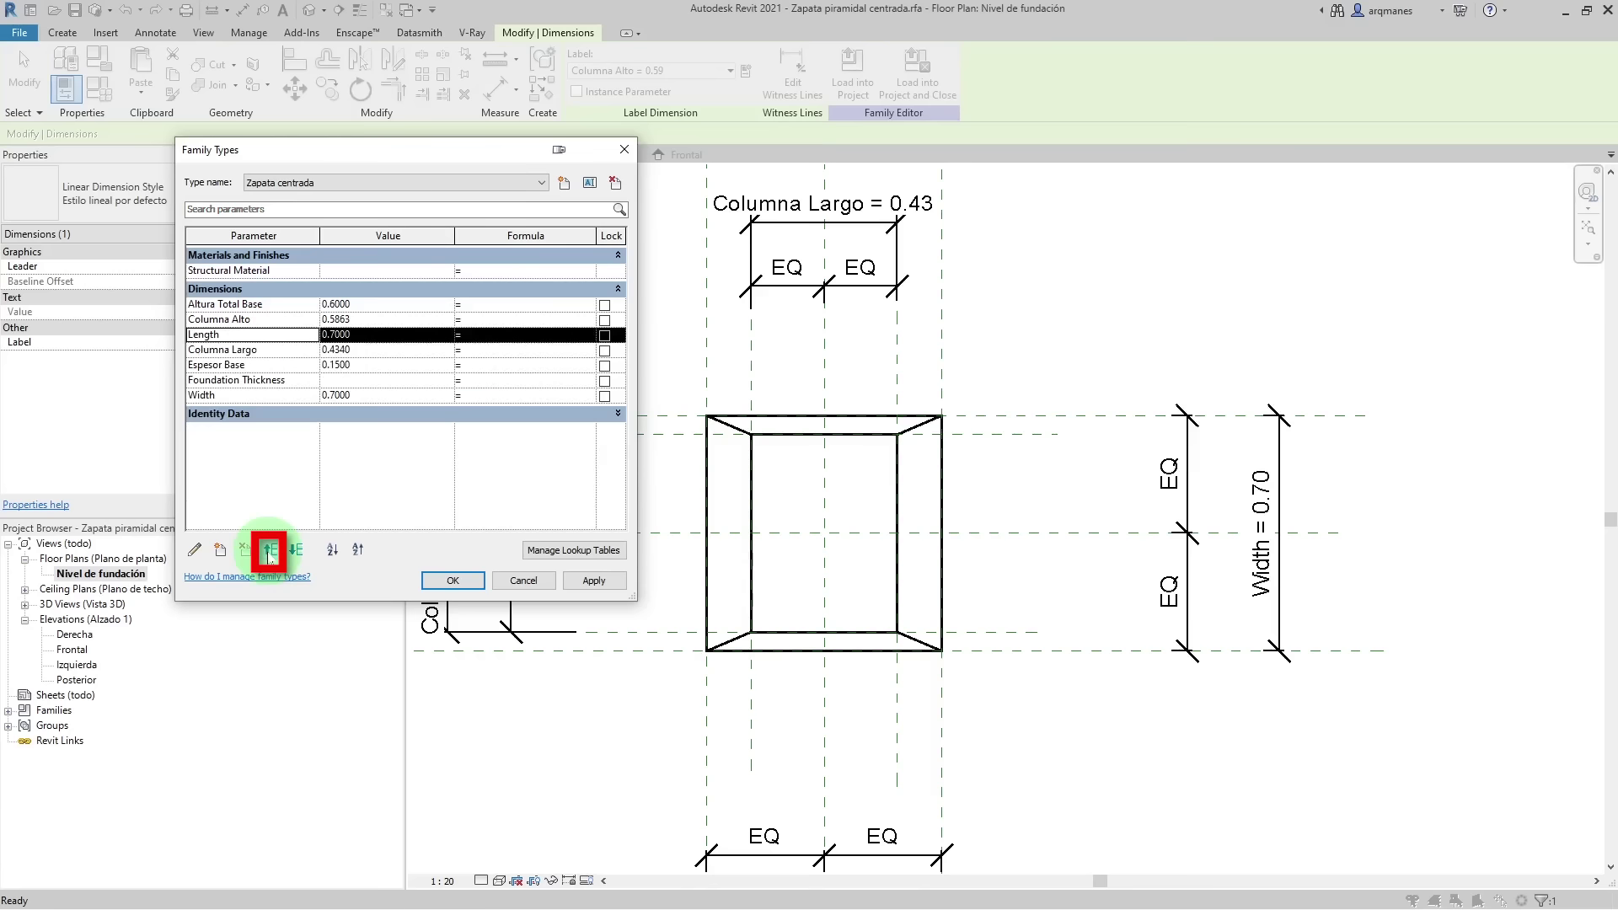
pyautogui.click(270, 551)
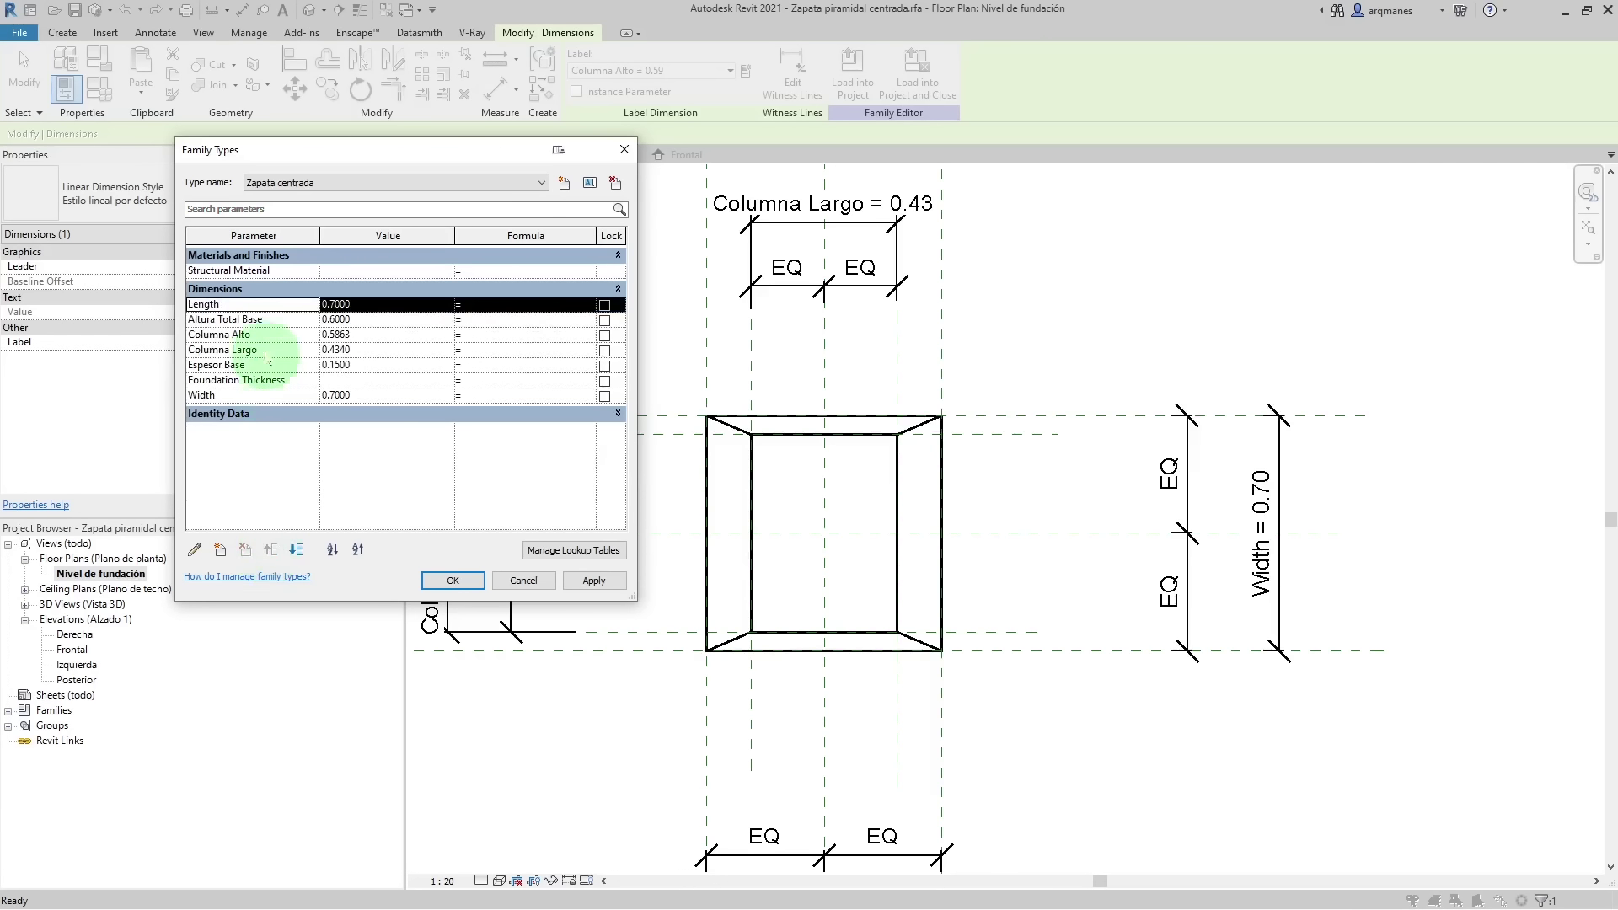
pyautogui.click(207, 396)
pyautogui.click(270, 550)
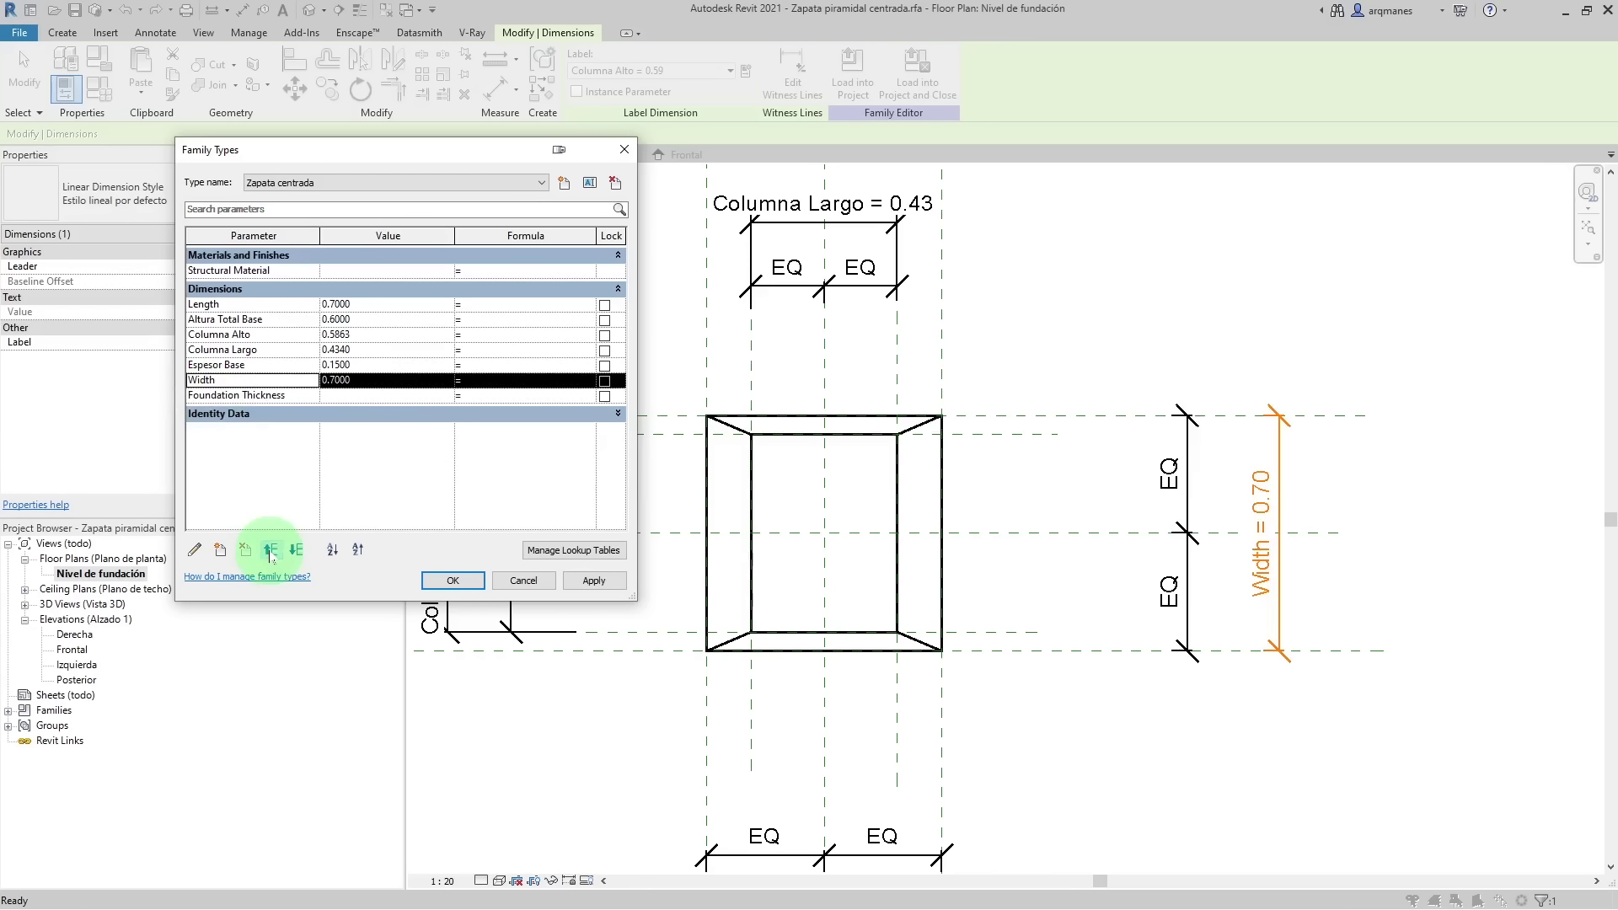
pyautogui.click(270, 549)
pyautogui.click(270, 550)
pyautogui.click(271, 549)
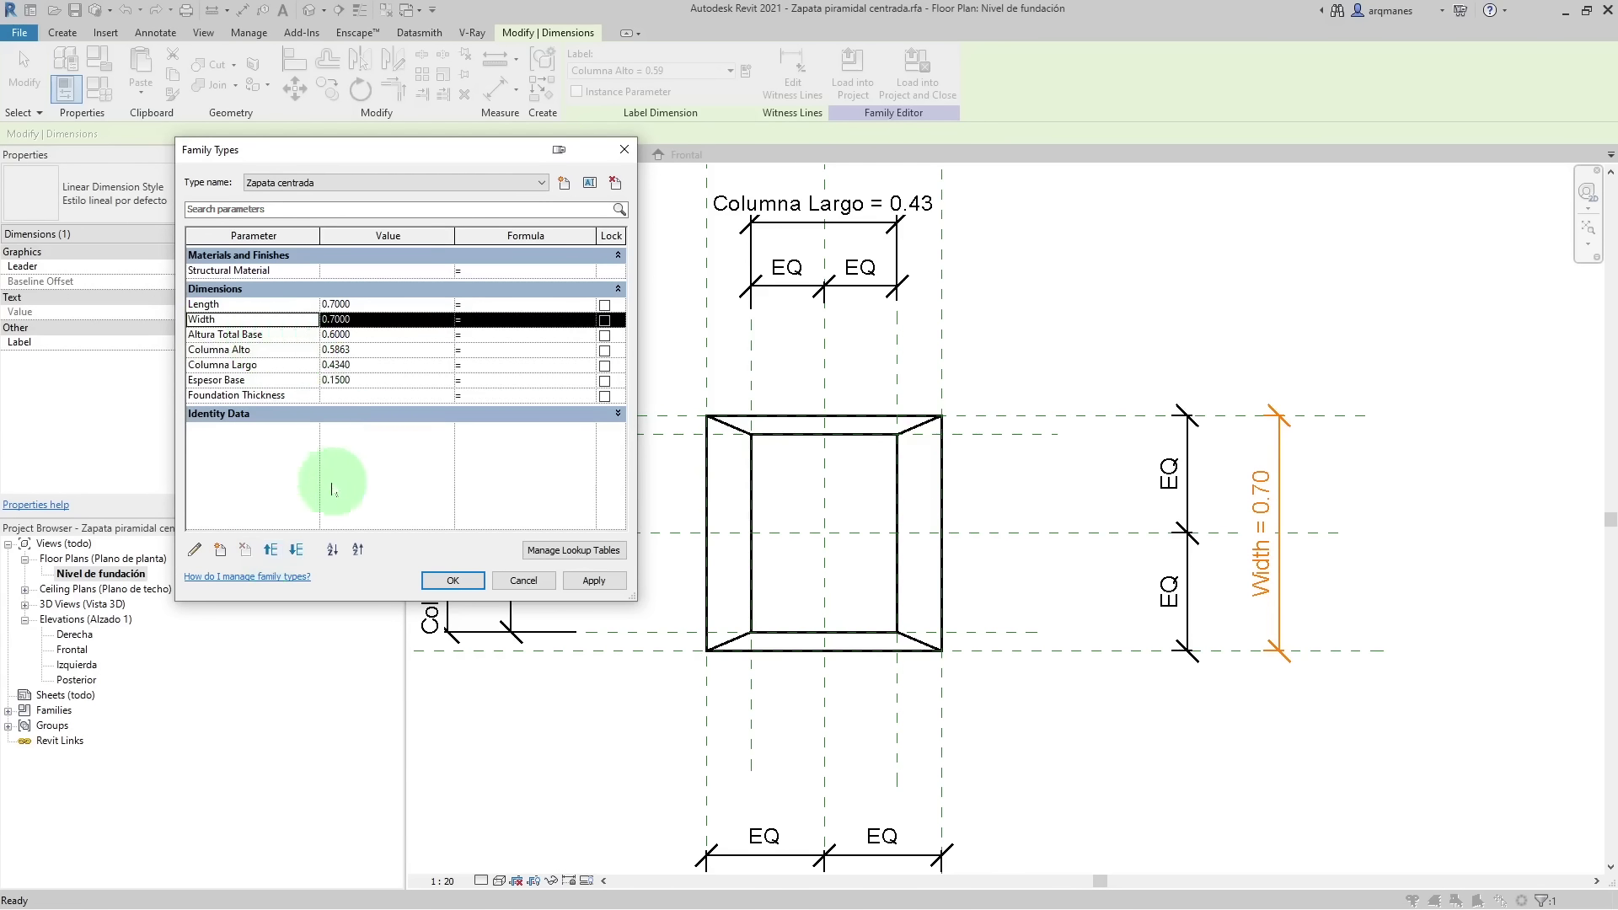
pyautogui.click(253, 380)
pyautogui.click(271, 549)
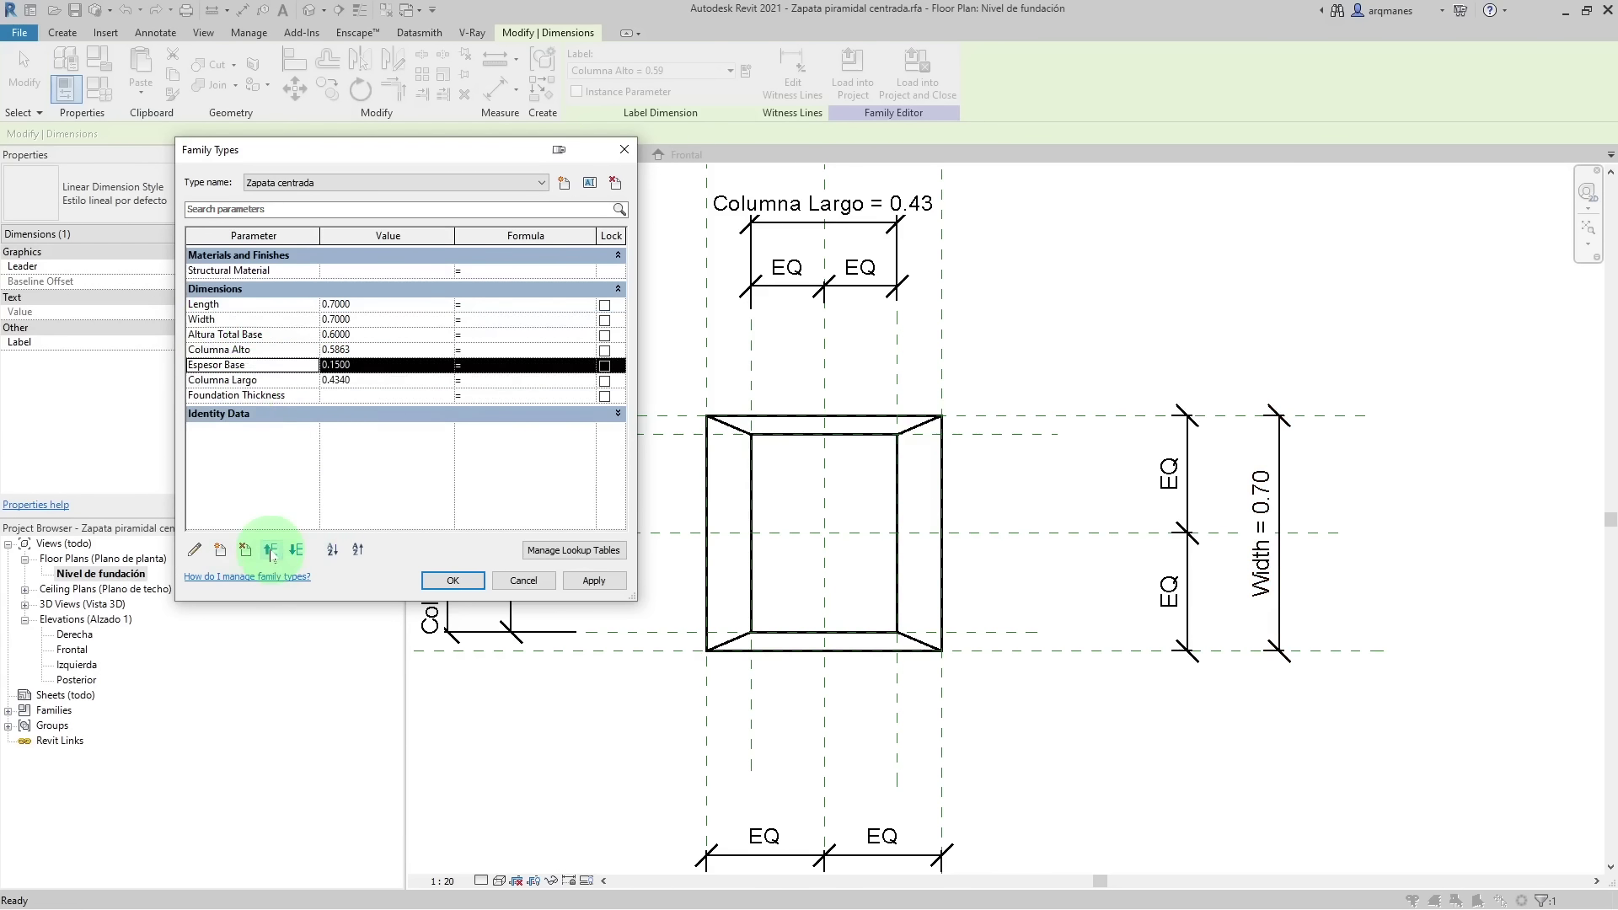
pyautogui.click(271, 550)
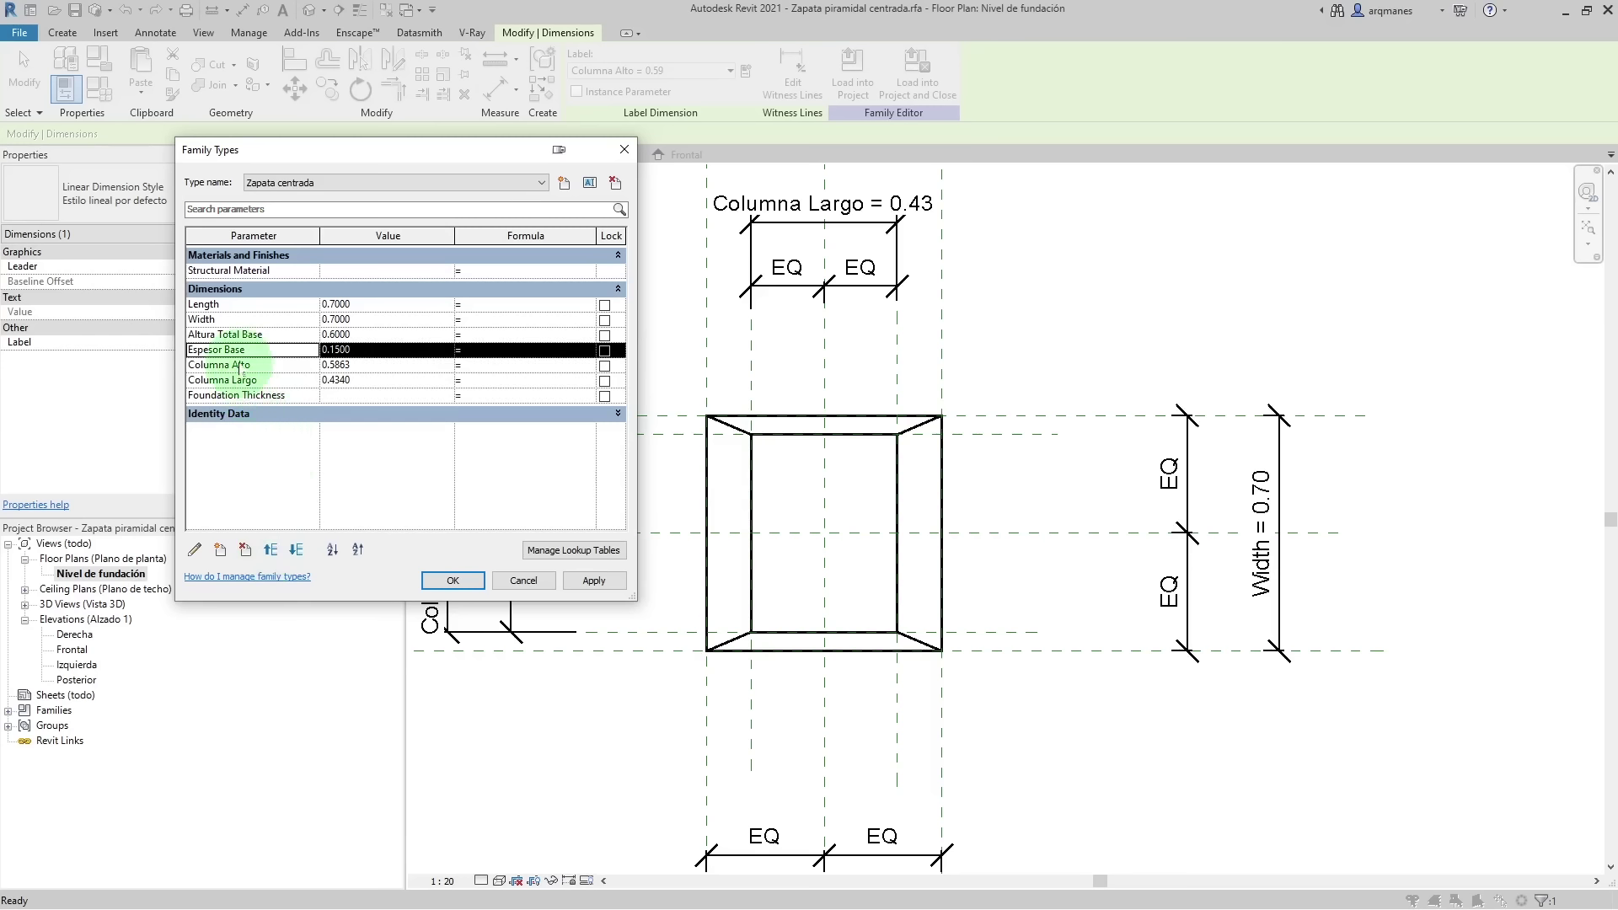
pyautogui.moveTo(223, 379)
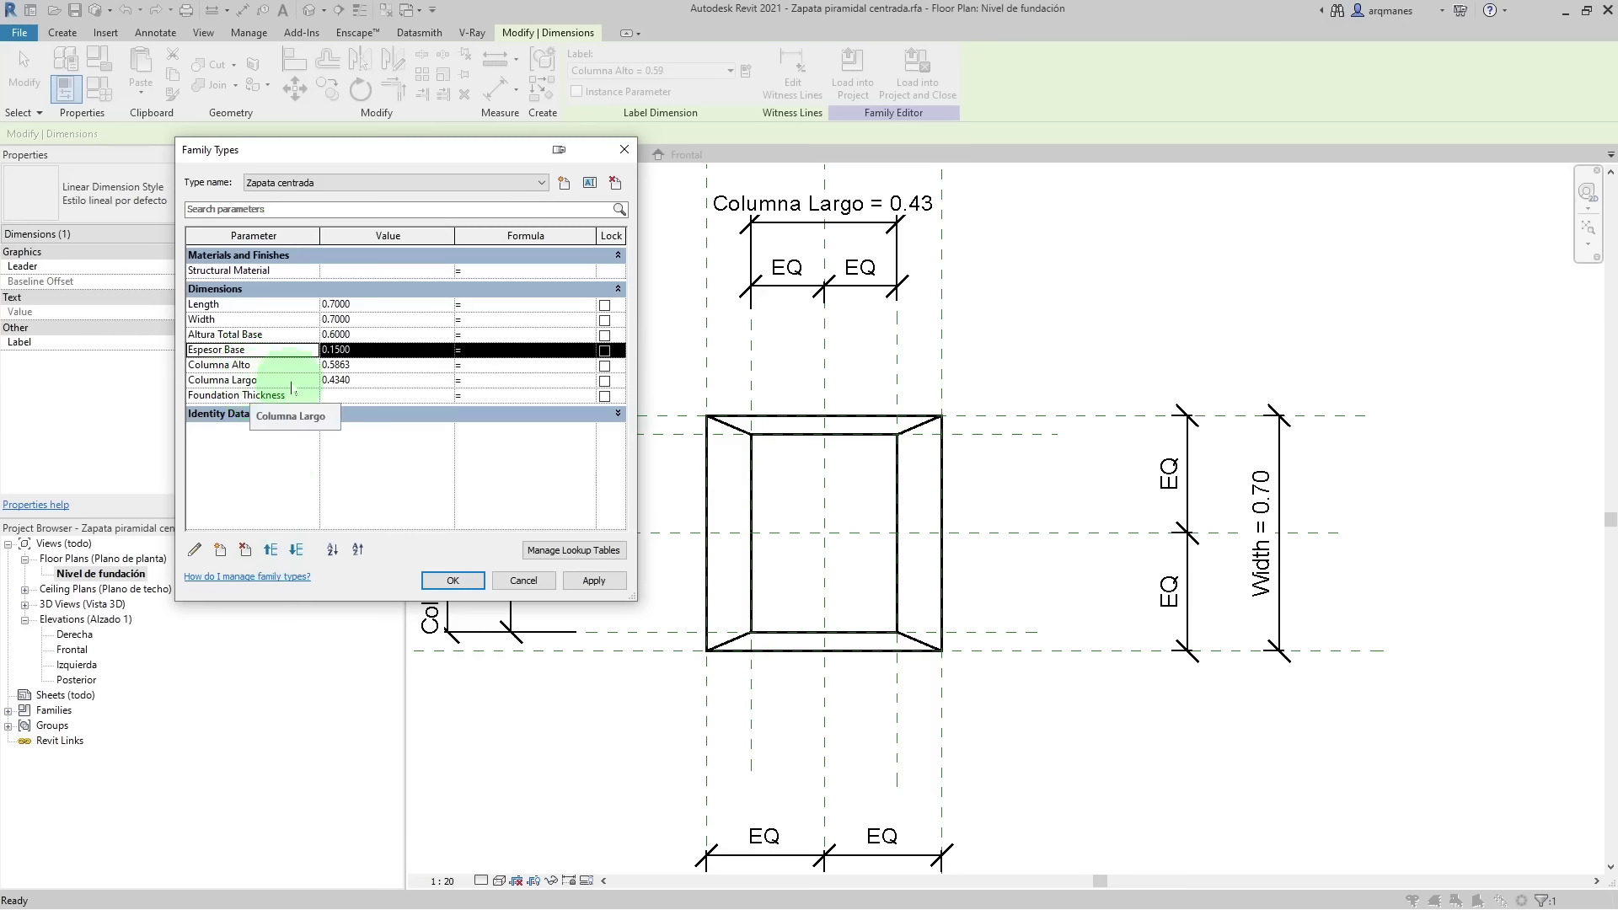
pyautogui.press('Down')
pyautogui.press('Down')
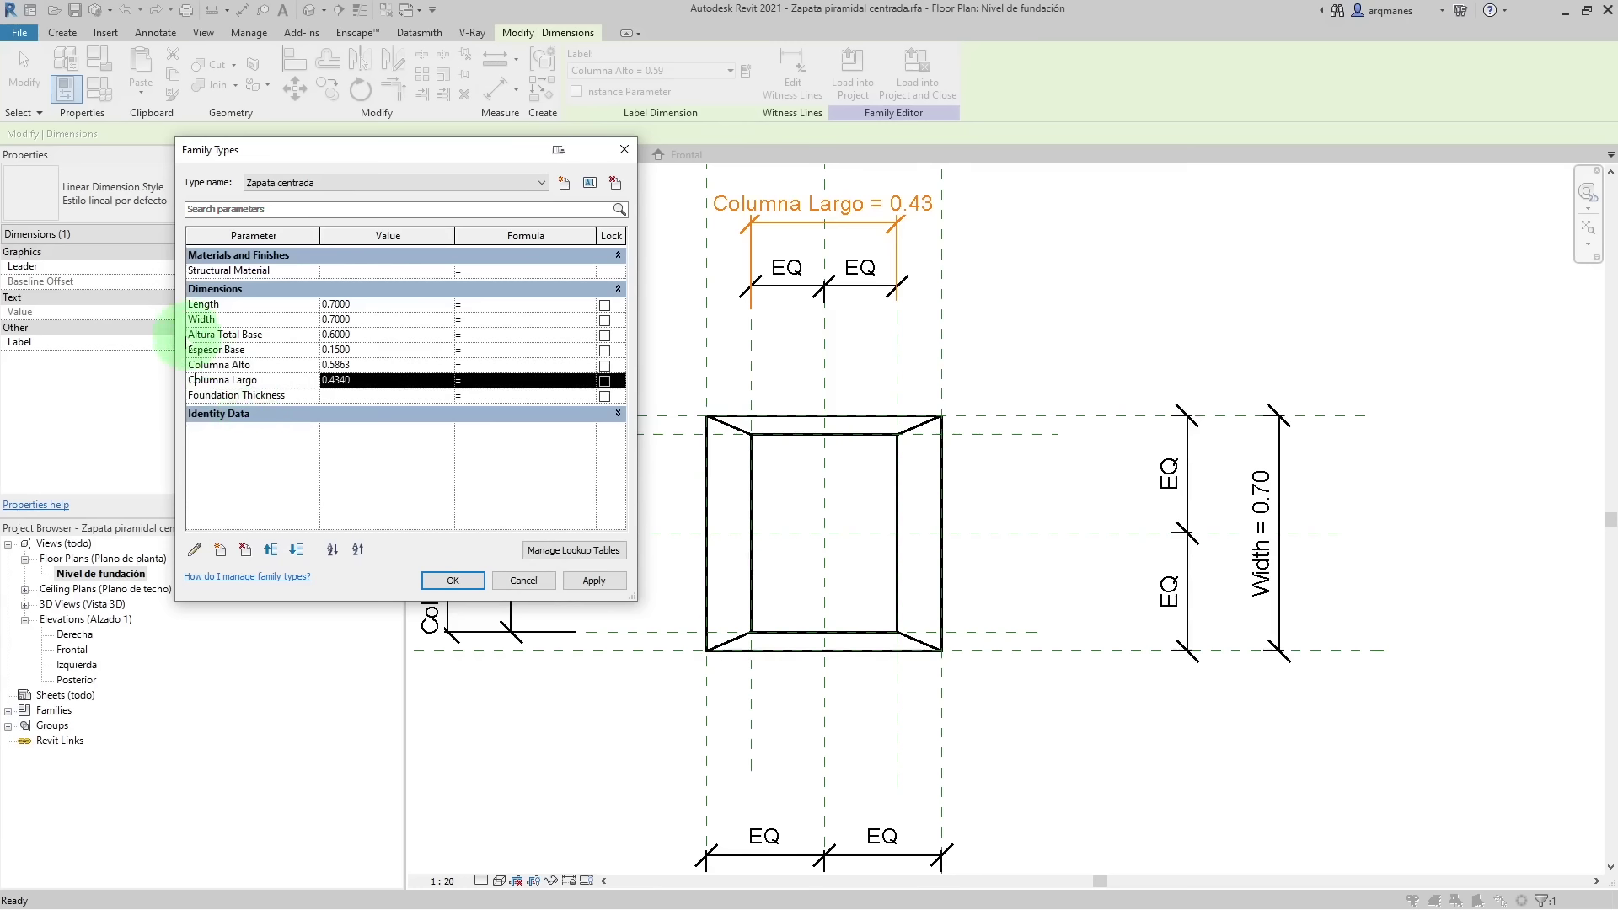
# - Delete the Altura Total Base parameter, confirming with Sí
pyautogui.click(193, 337)
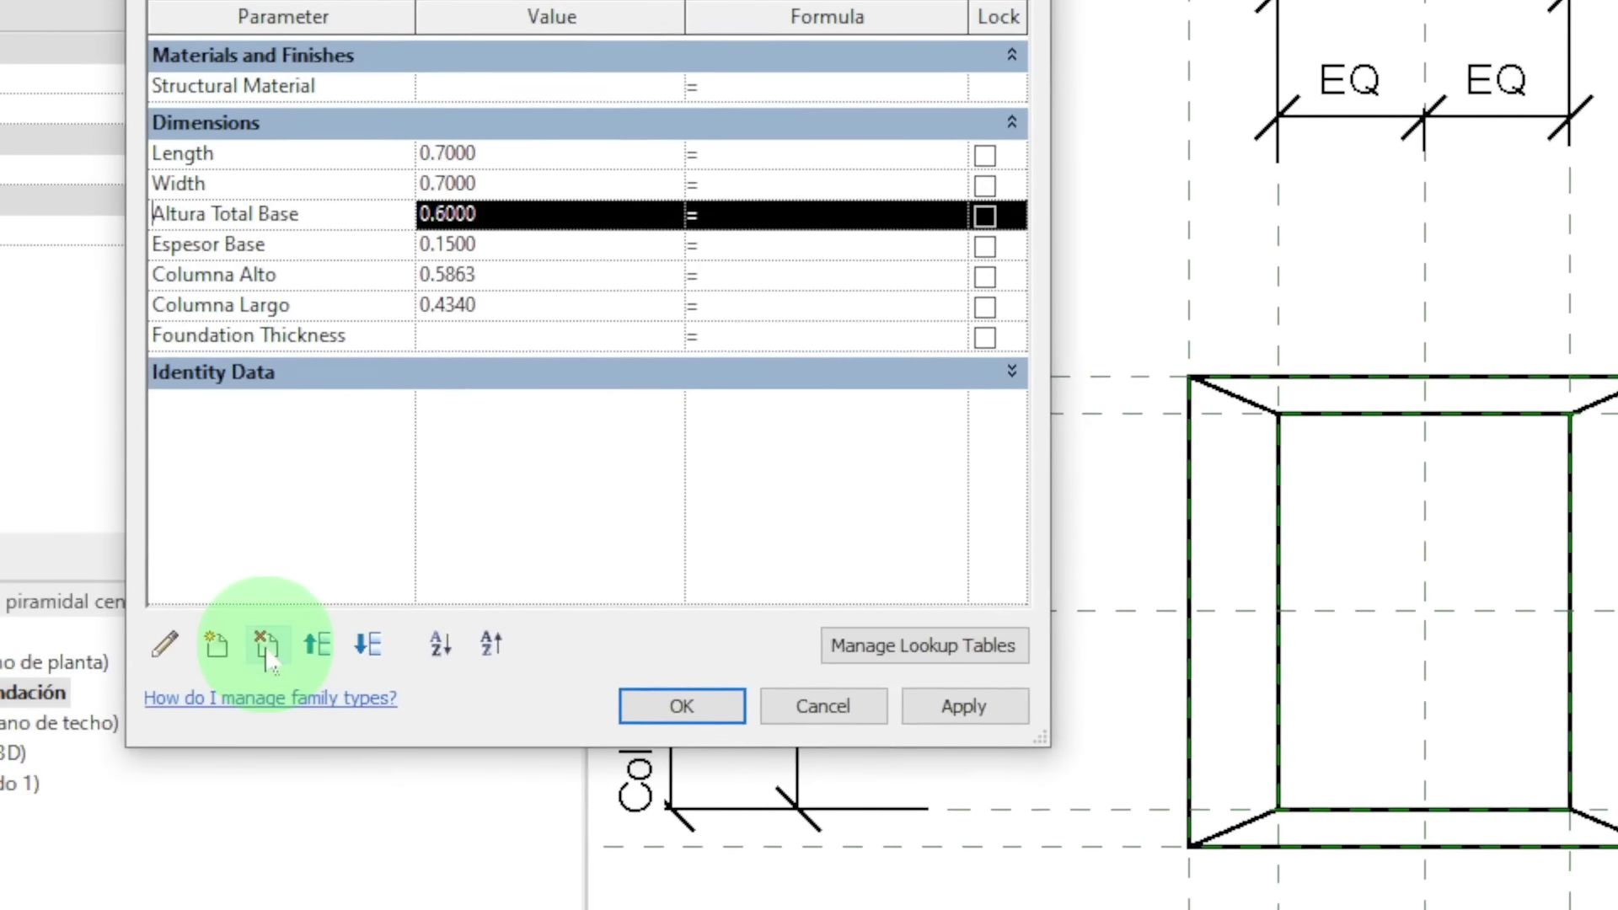
pyautogui.click(268, 649)
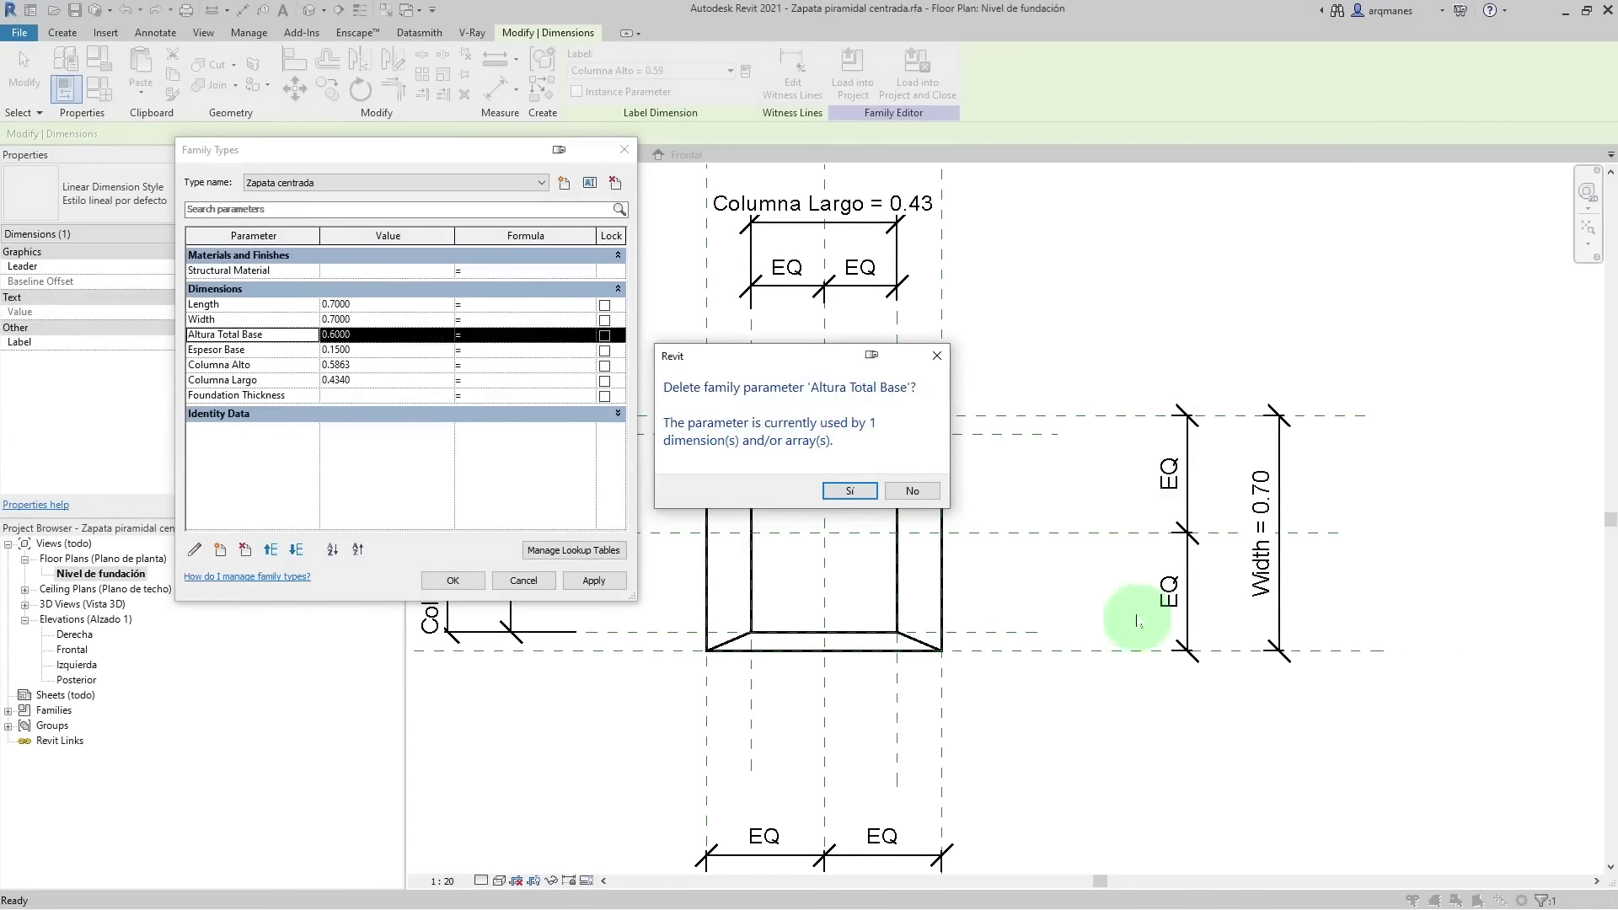
pyautogui.click(850, 491)
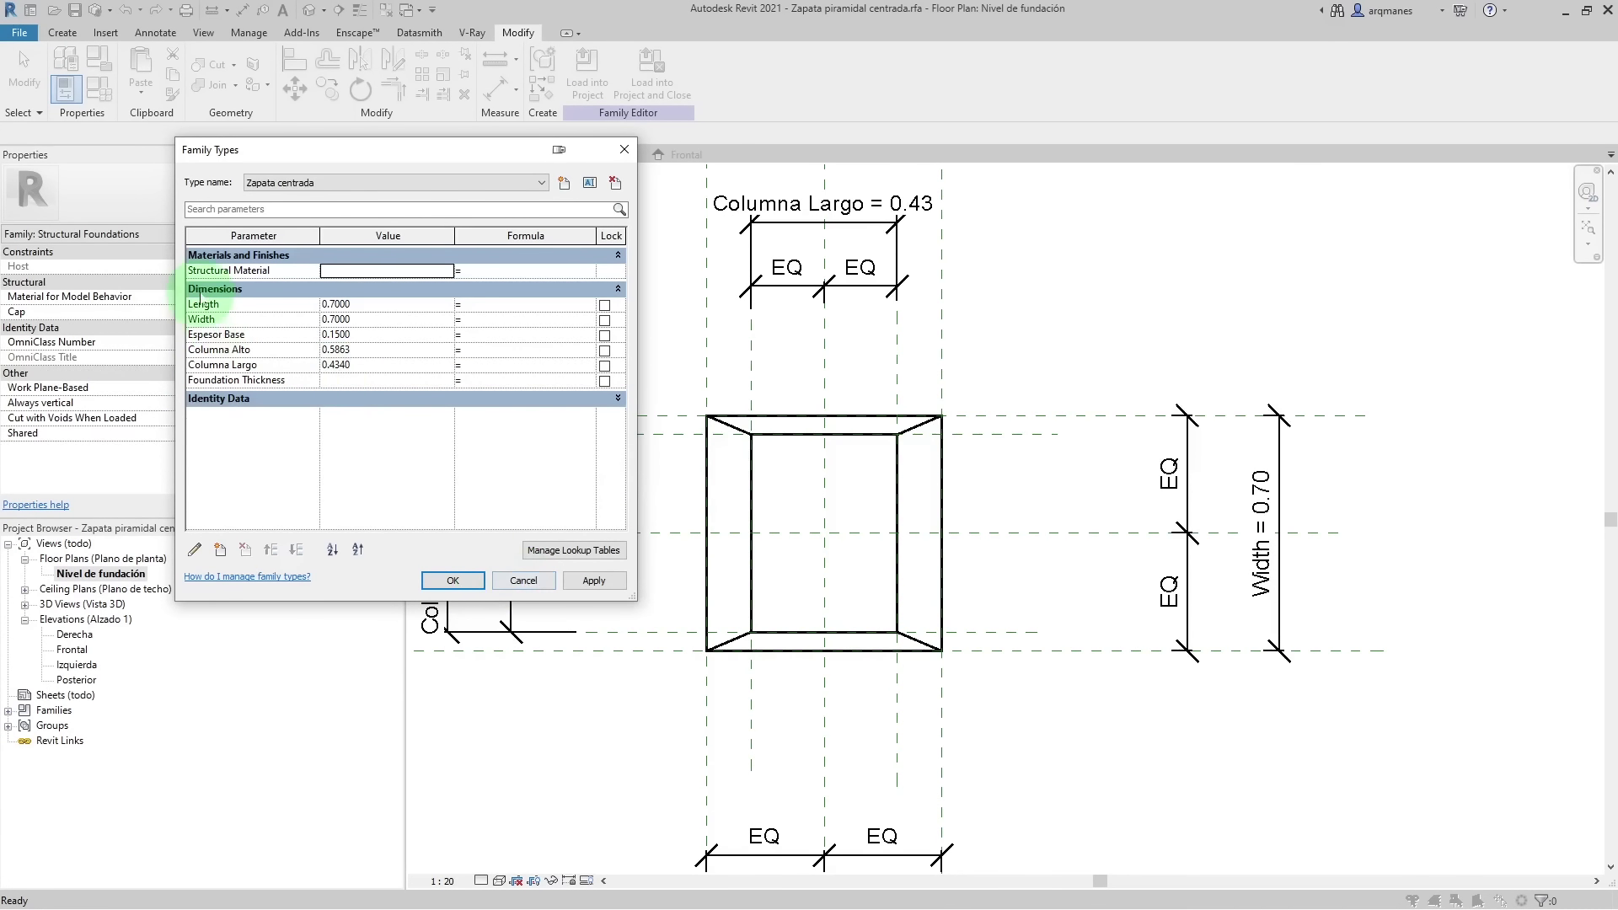
# - Close Family Types, then label the 0.60 height dimension in Frontal as Foundation Thickness
pyautogui.click(452, 580)
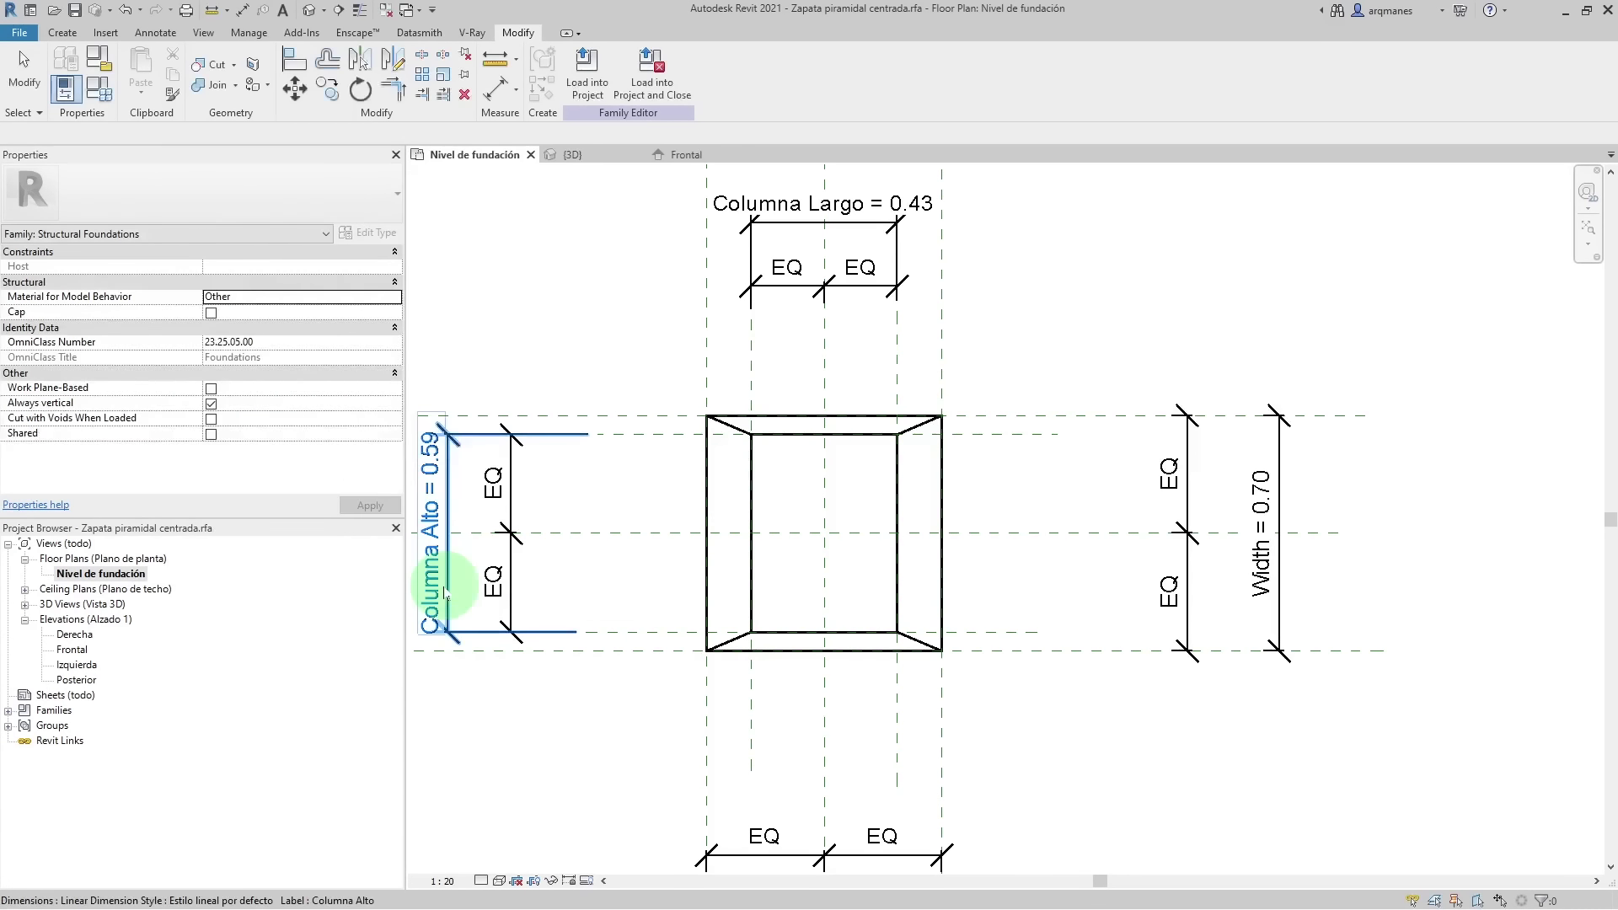
pyautogui.doubleClick(72, 650)
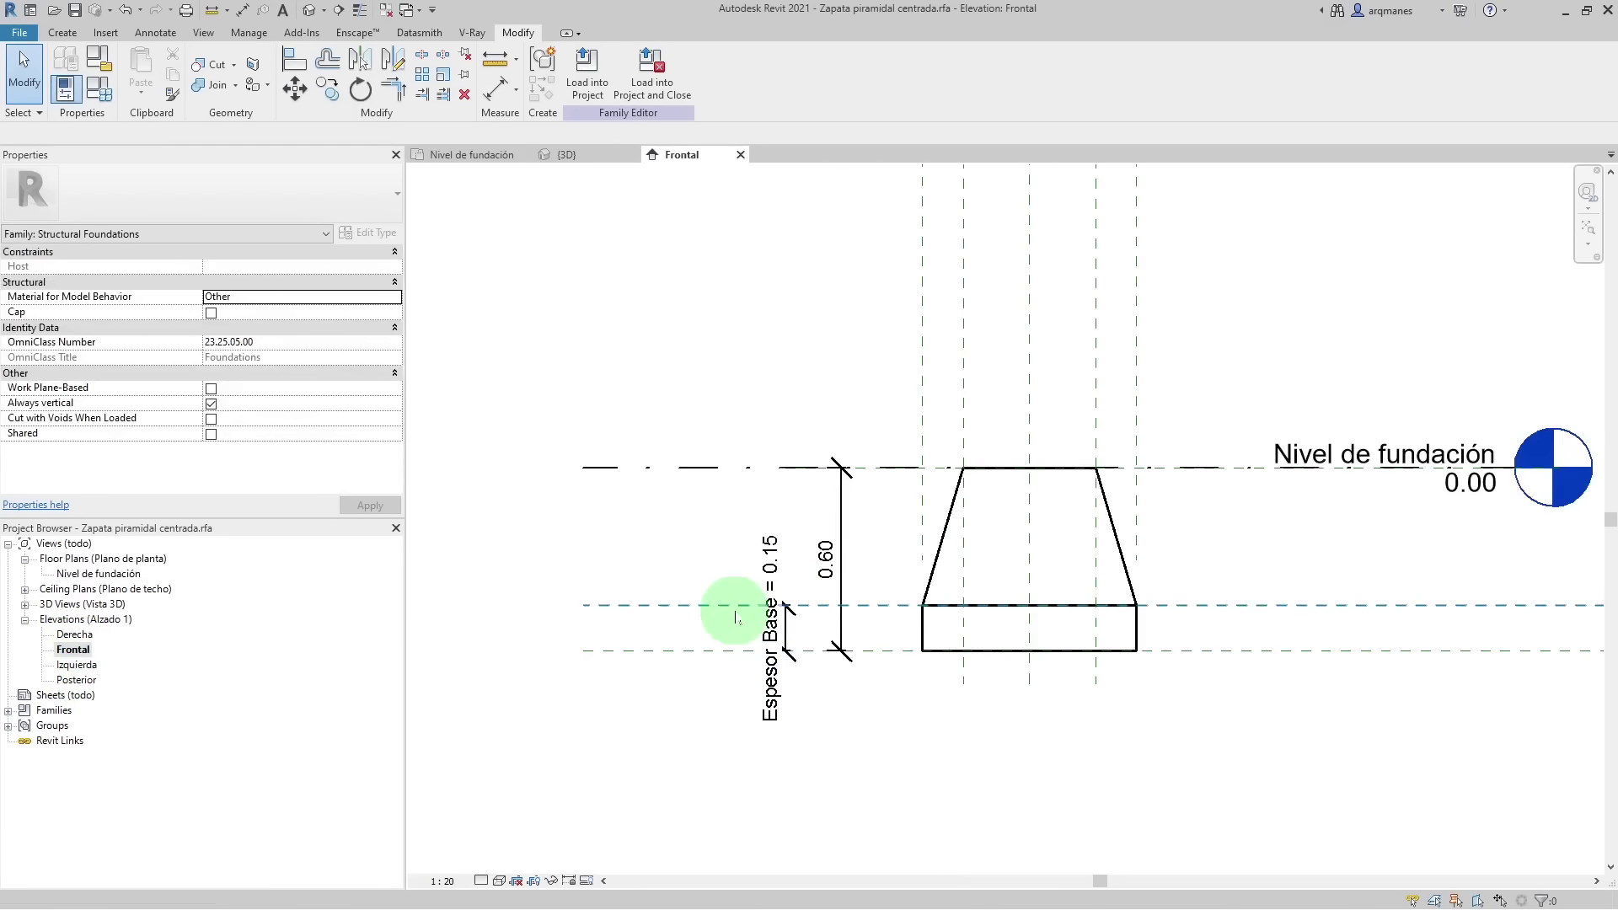
pyautogui.click(840, 560)
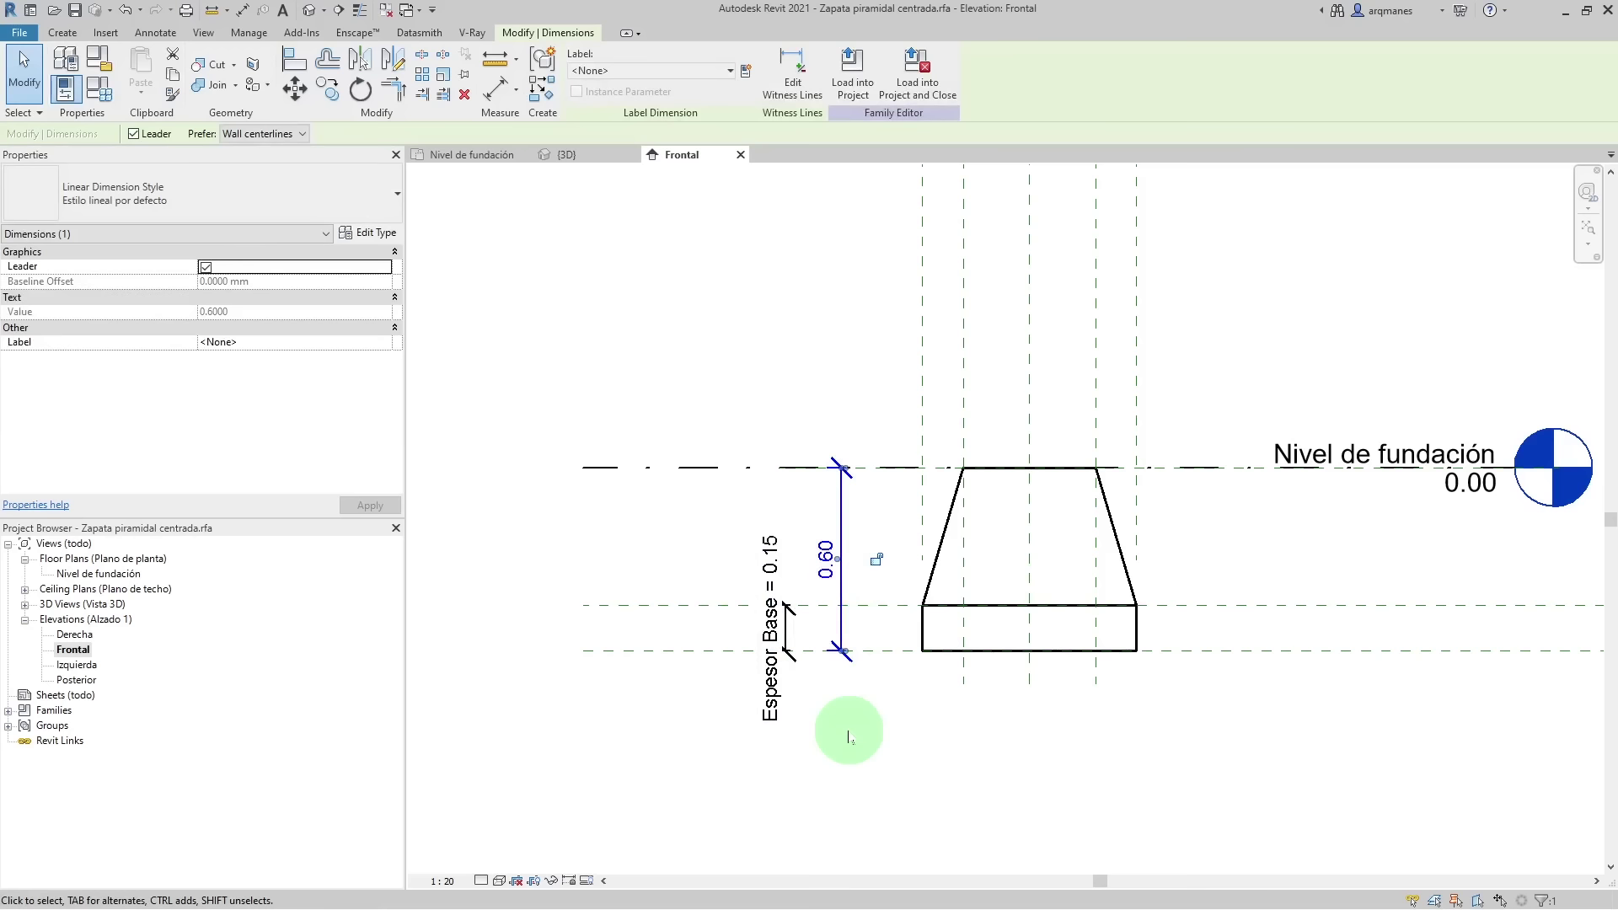
pyautogui.click(663, 74)
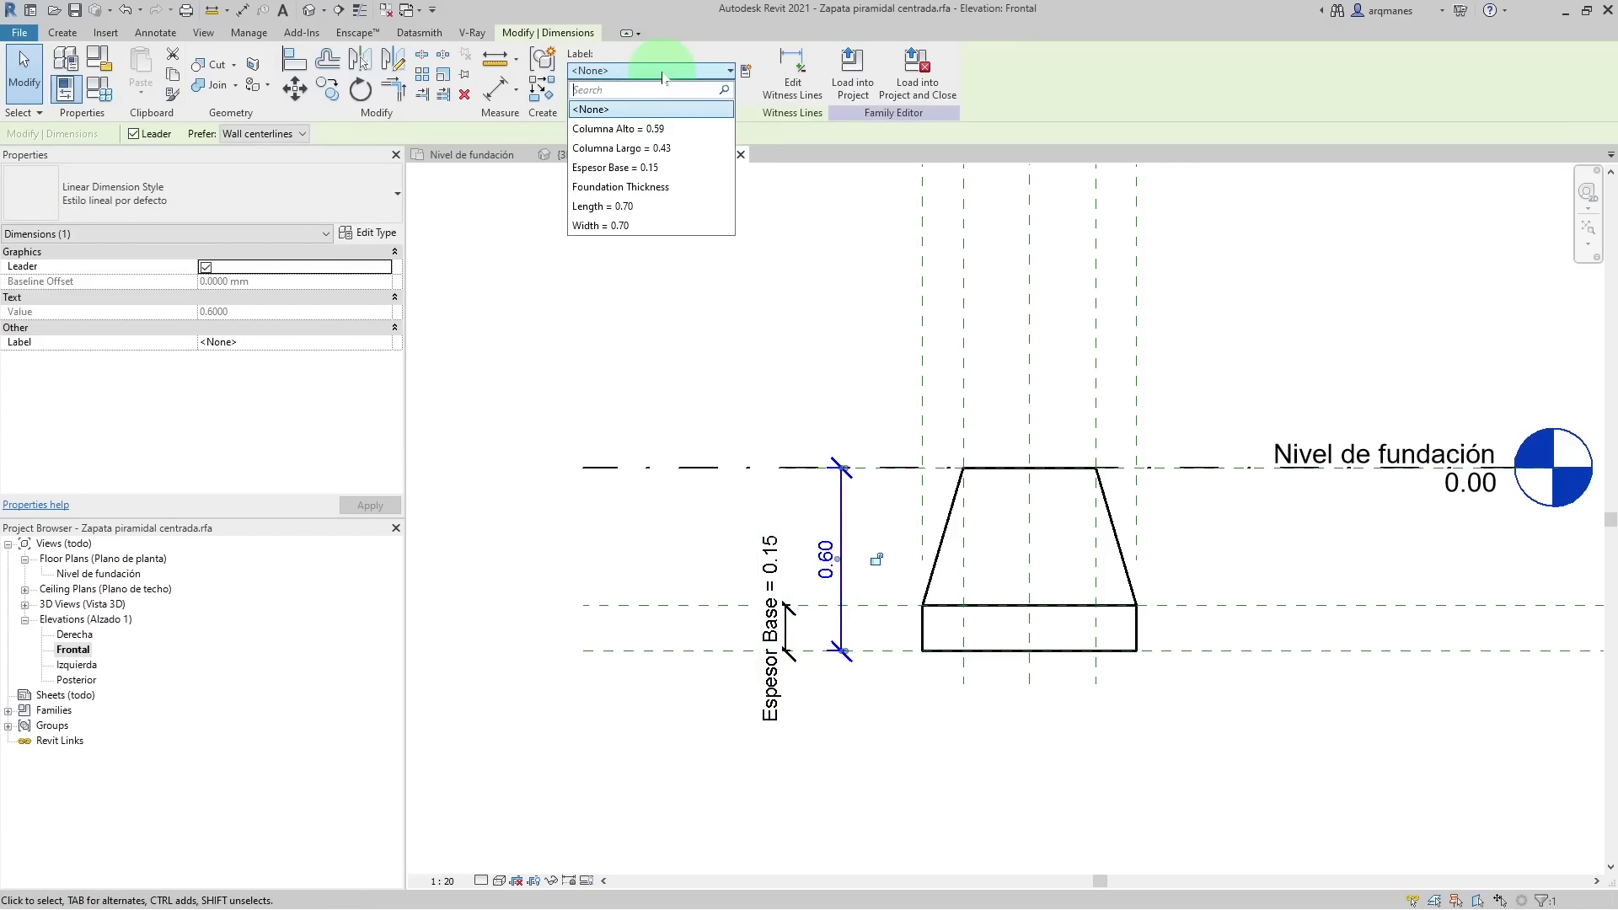
pyautogui.click(663, 187)
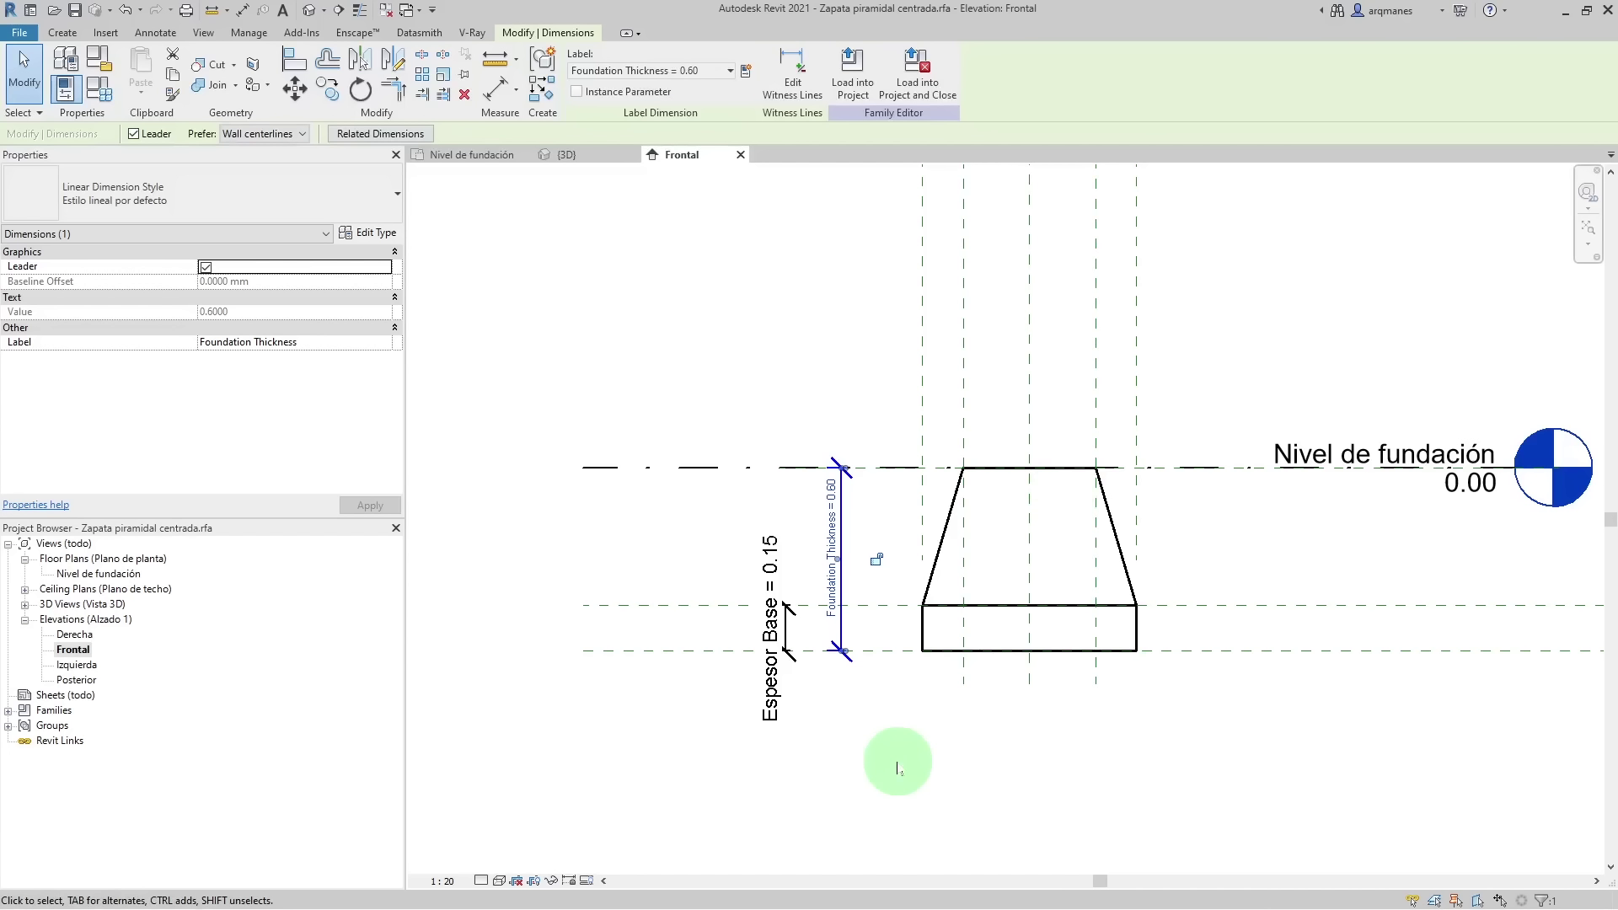
pyautogui.click(936, 766)
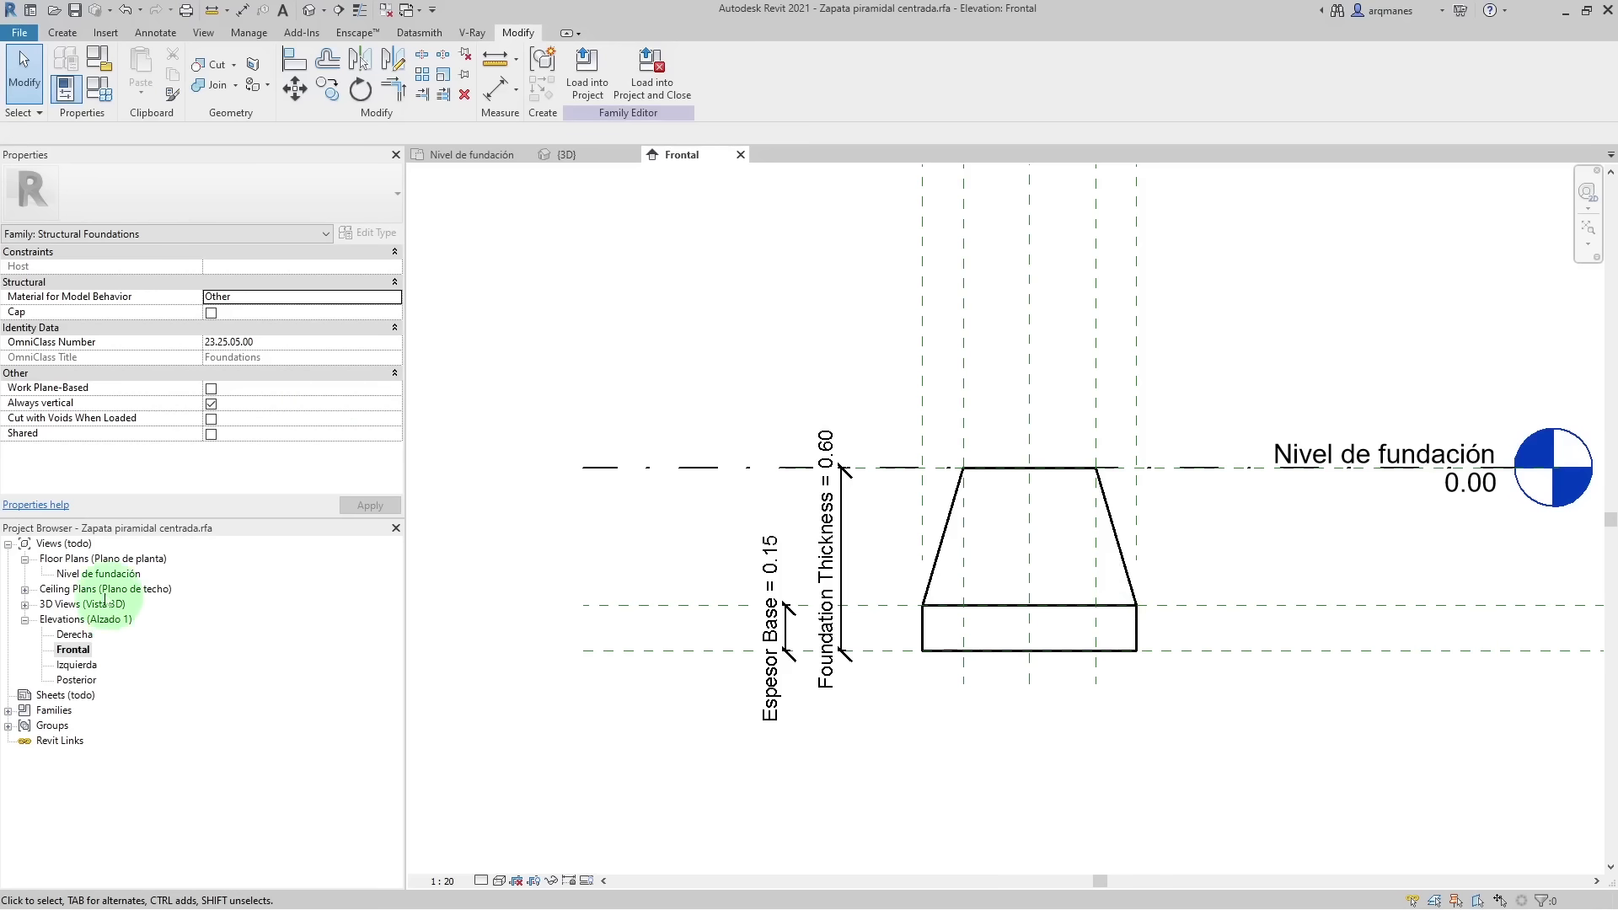
# - Return to the Nivel de fundación plan and set Columna Alto to 0.25
pyautogui.doubleClick(85, 574)
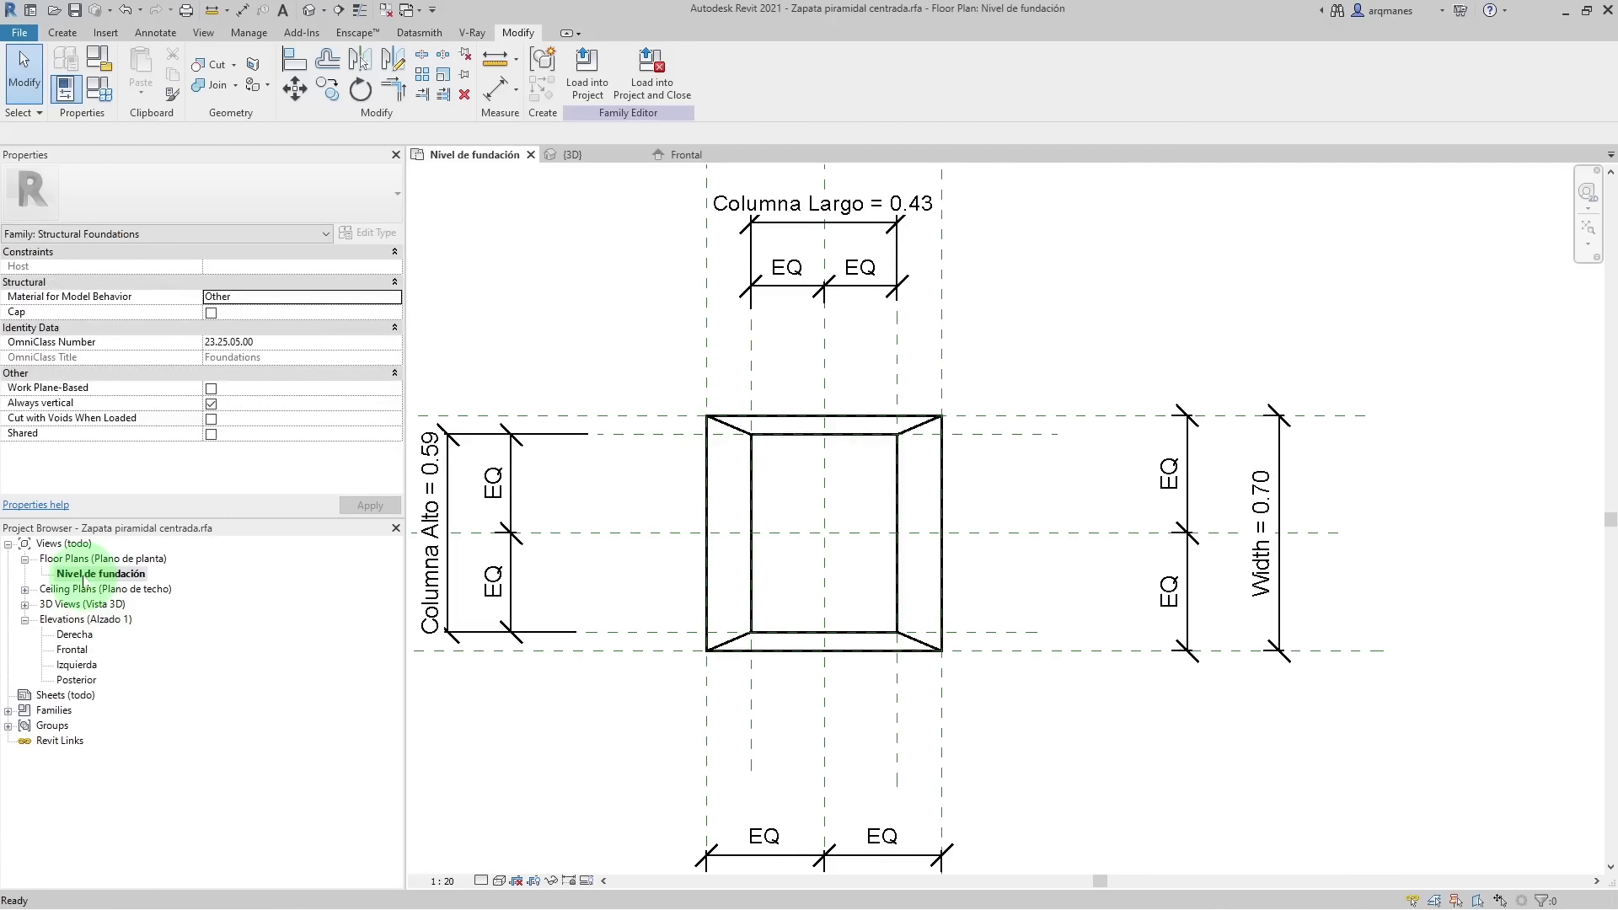
pyautogui.moveTo(692, 549)
pyautogui.mouseDown(button='middle')
pyautogui.moveTo(876, 548)
pyautogui.moveTo(796, 514)
pyautogui.mouseUp(button='middle')
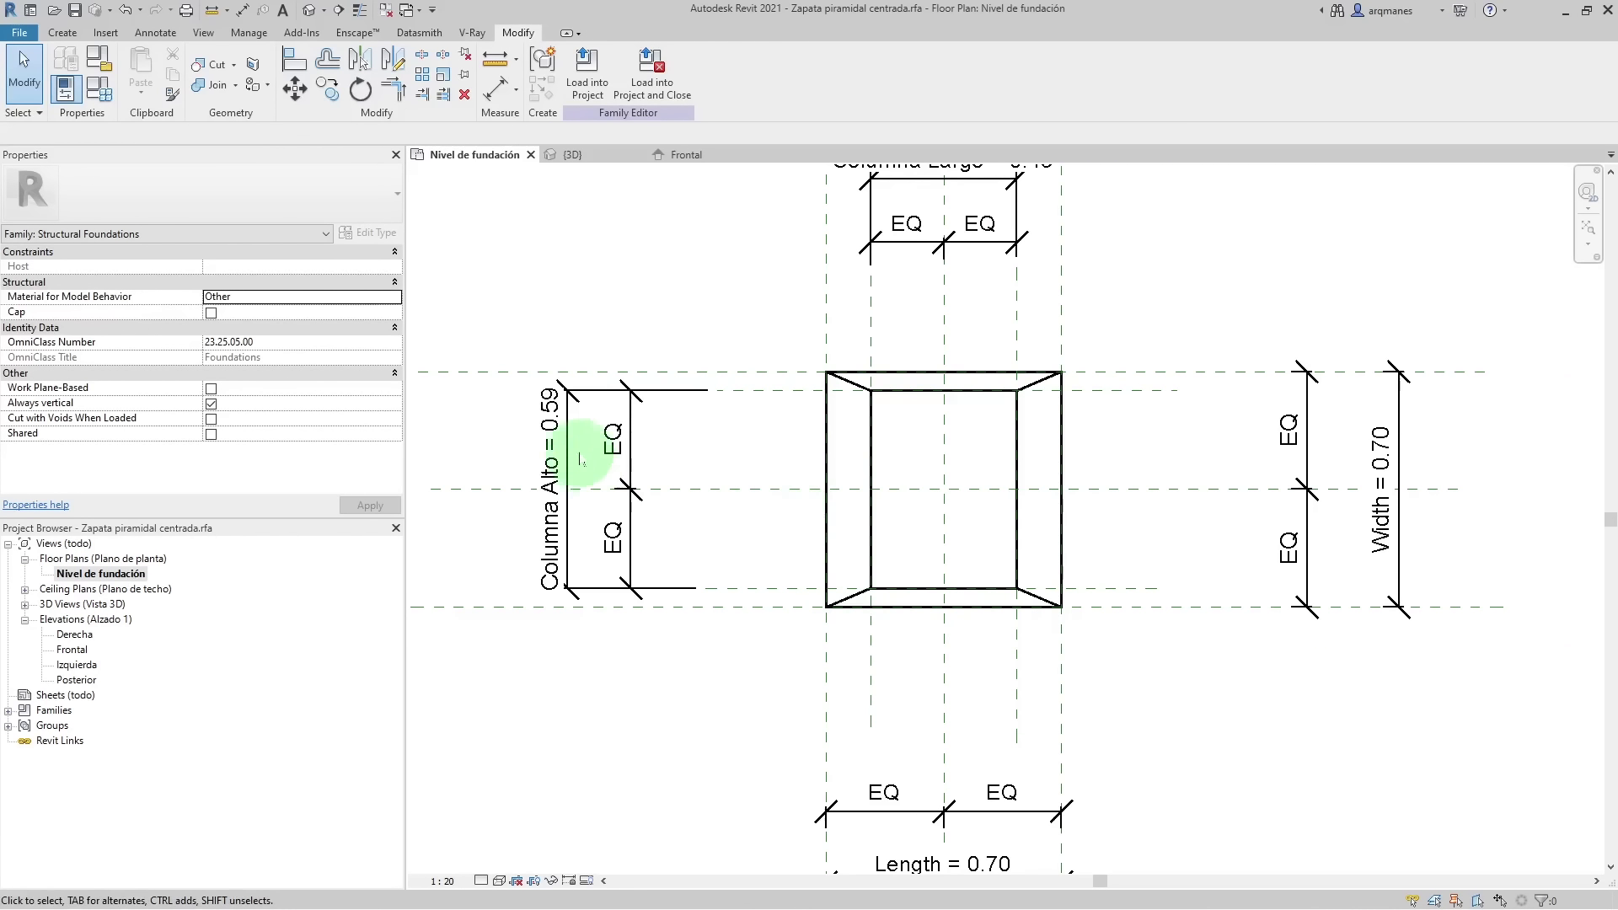
pyautogui.click(559, 436)
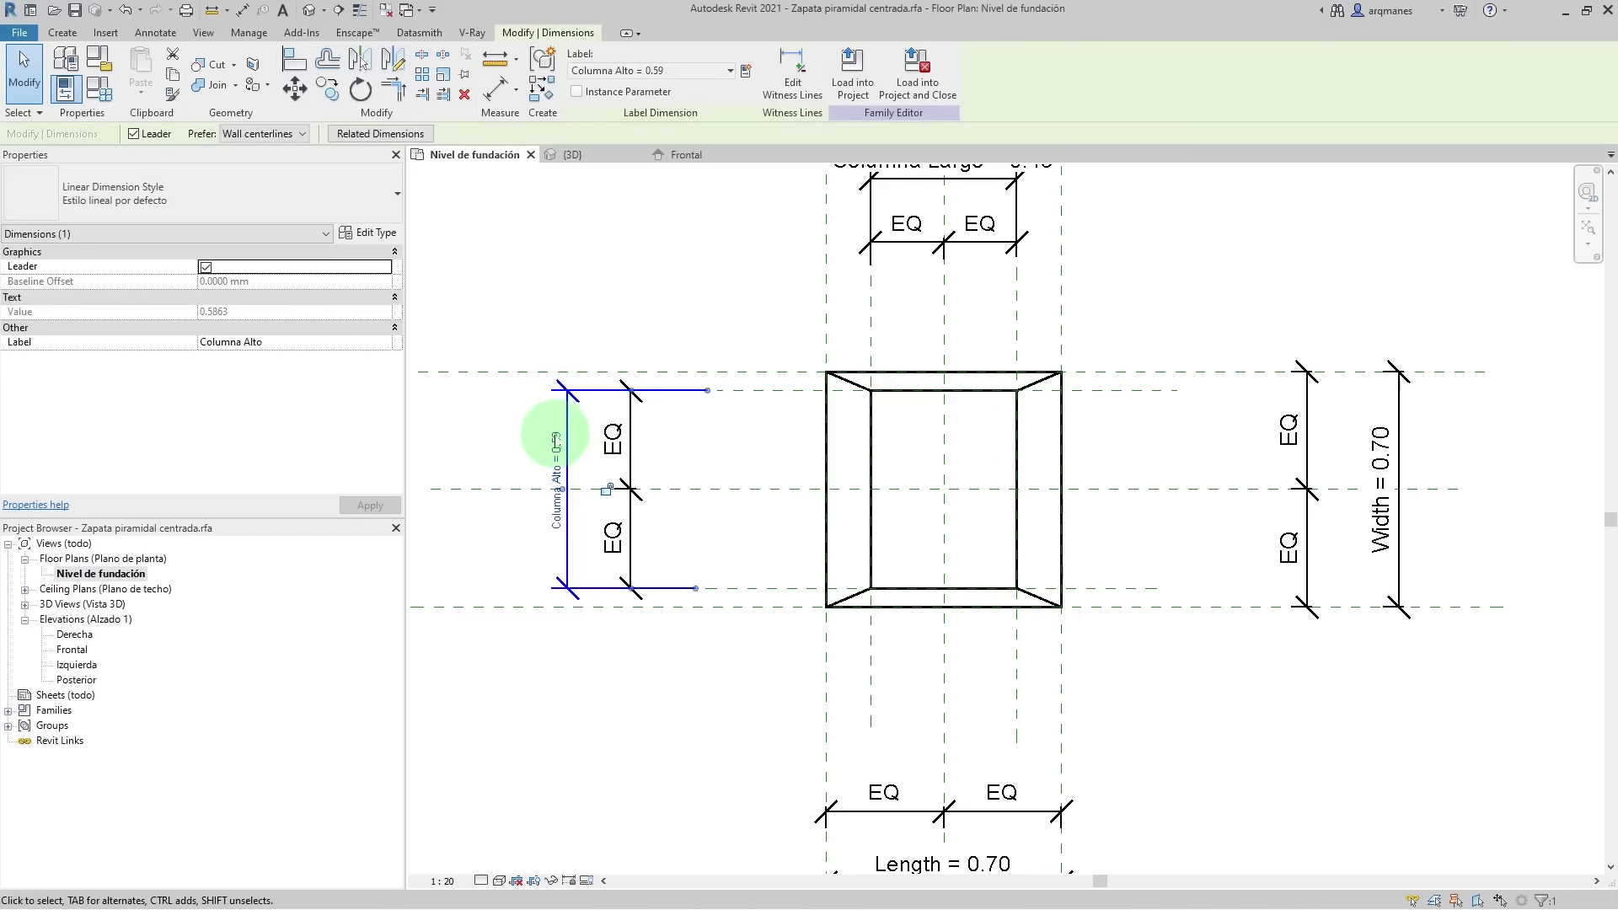
pyautogui.press('Escape')
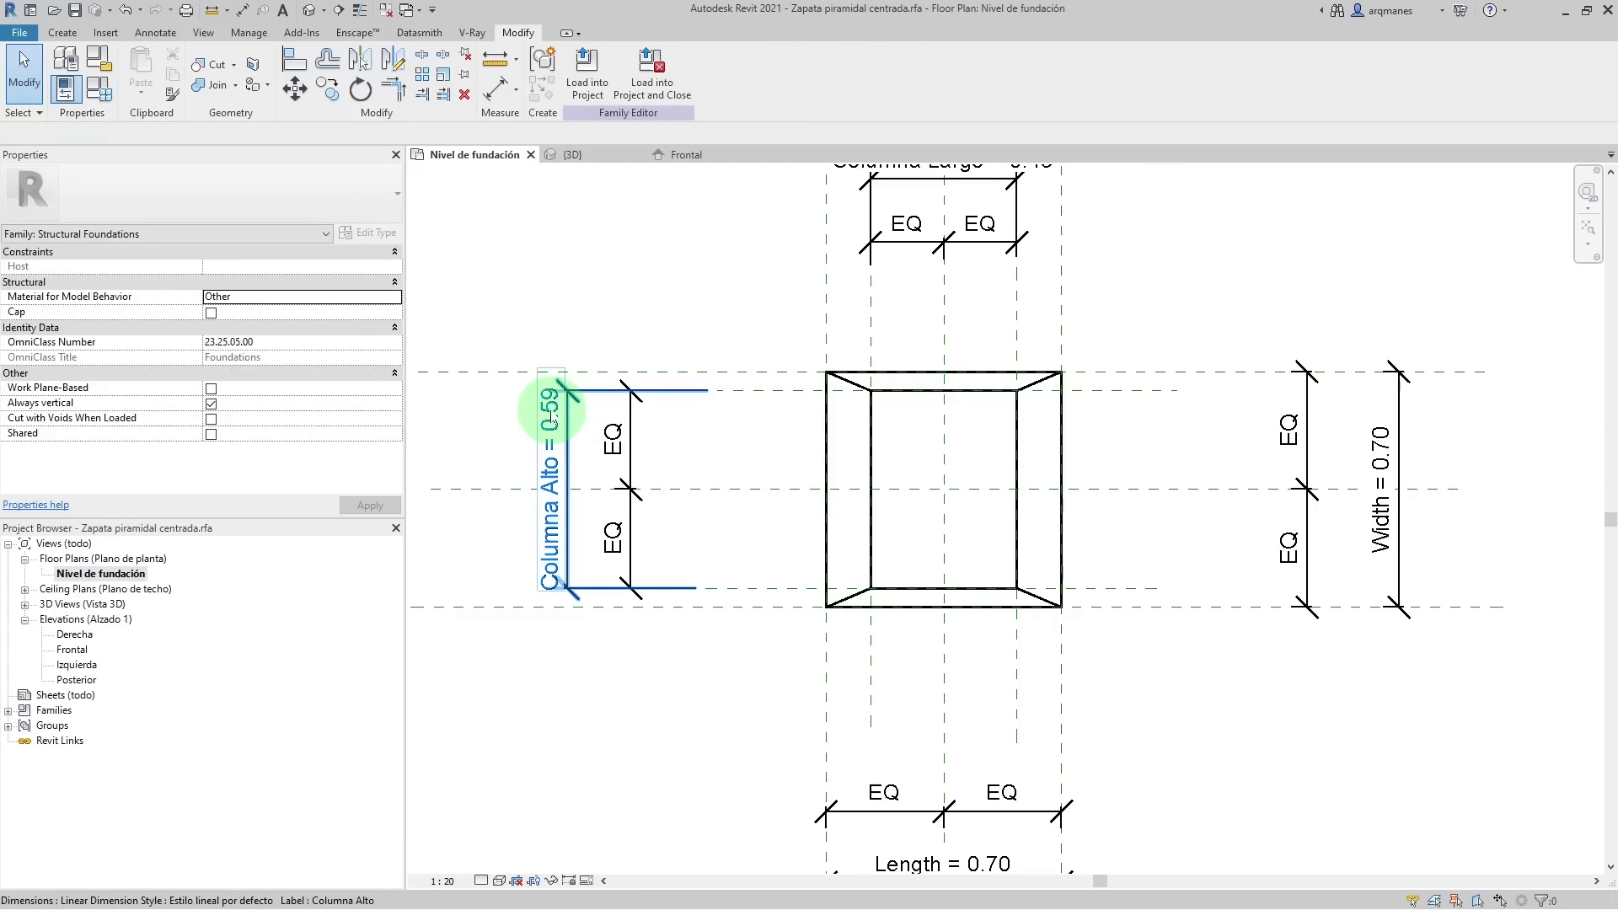
pyautogui.click(551, 413)
pyautogui.click(557, 445)
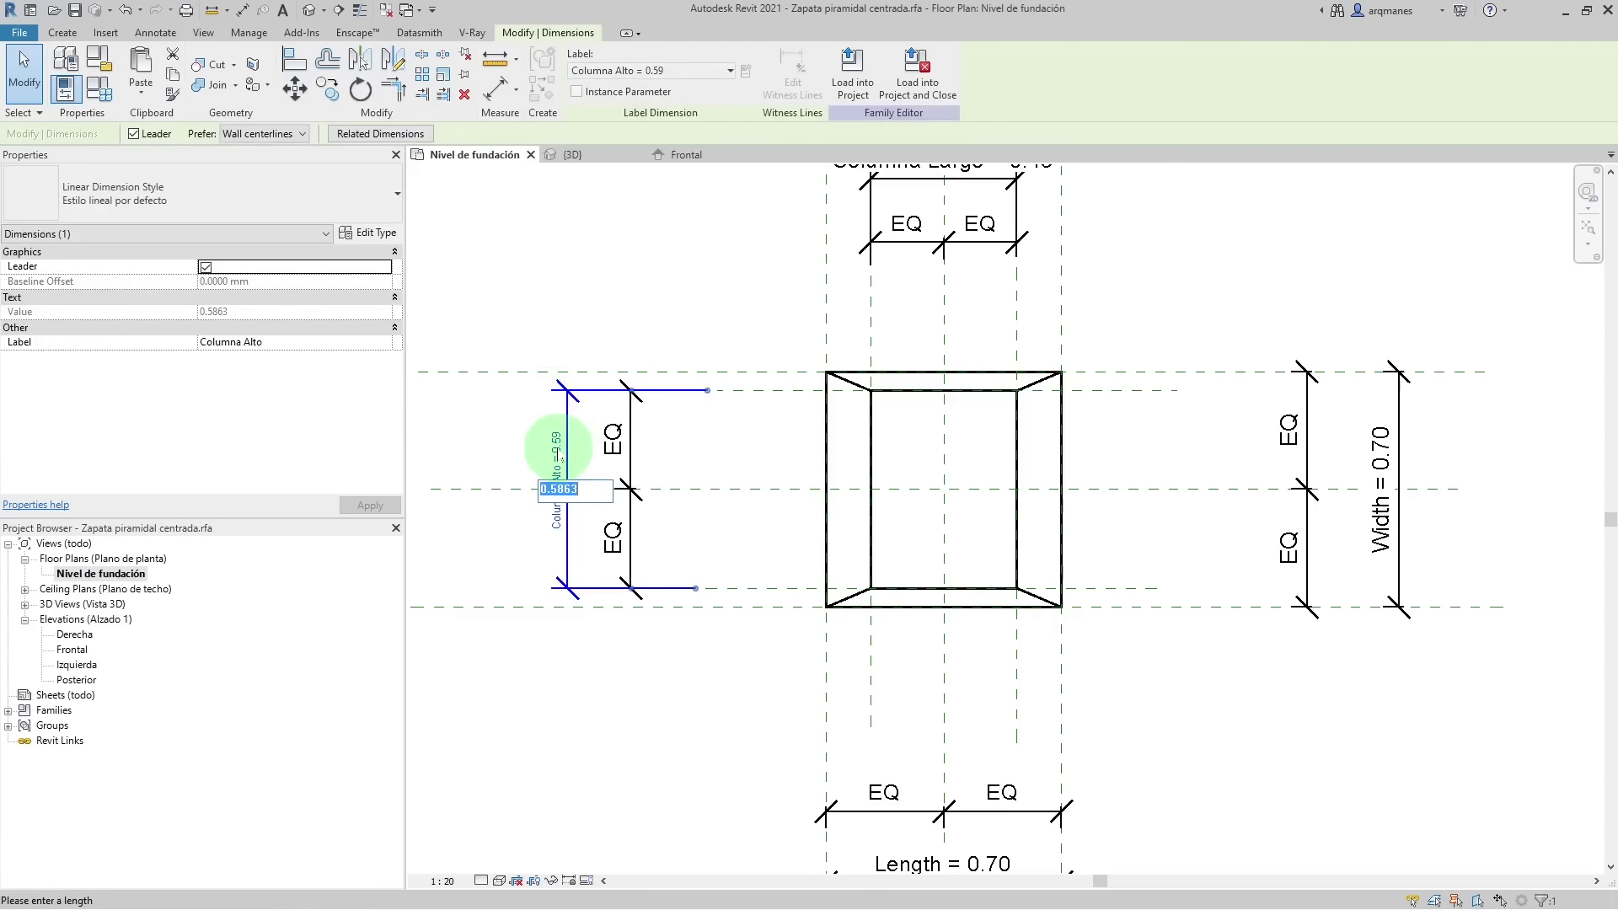
pyautogui.write('5')
pyautogui.press('Return')
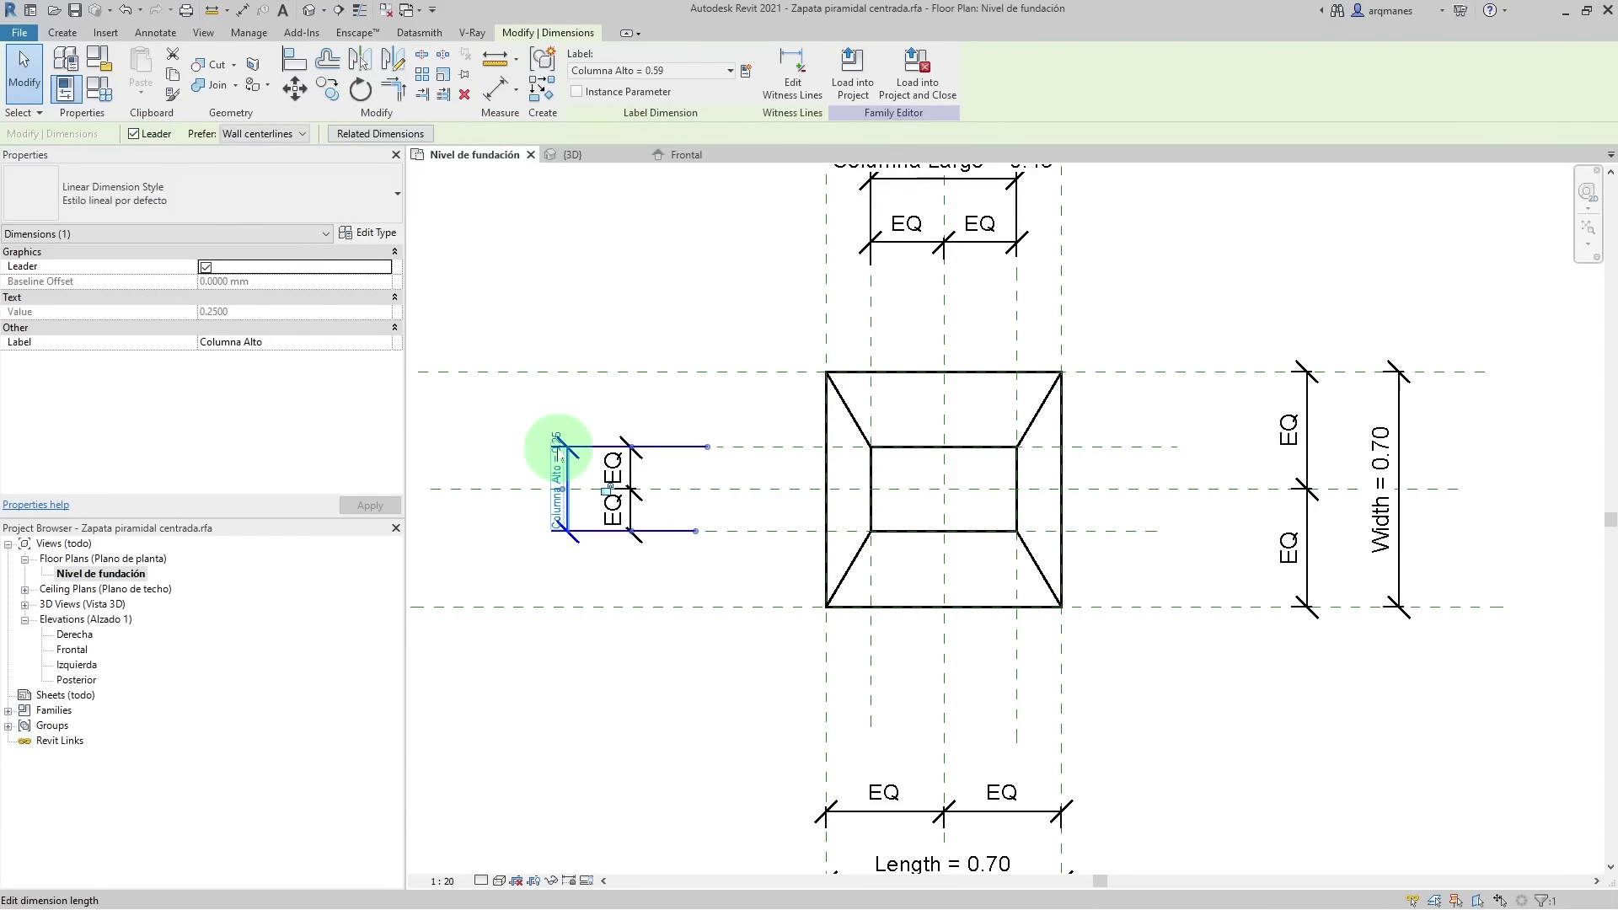
# - Set Columna Largo to 0.25 and zoom in on the footing
pyautogui.scroll(-2, 794, 361)
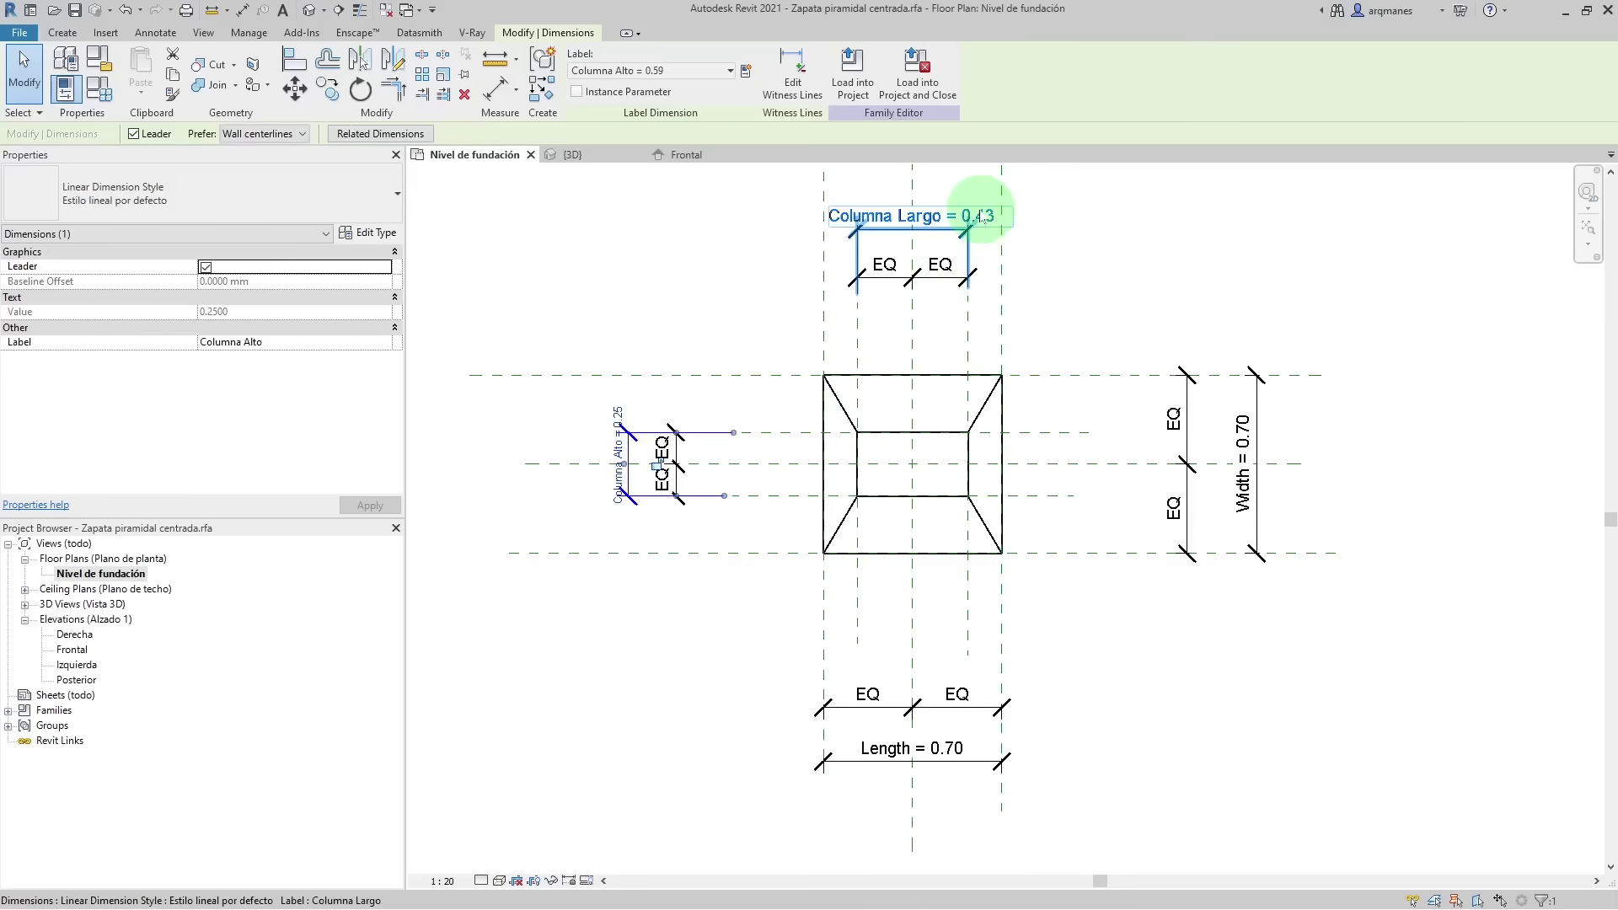
pyautogui.click(980, 215)
pyautogui.click(944, 215)
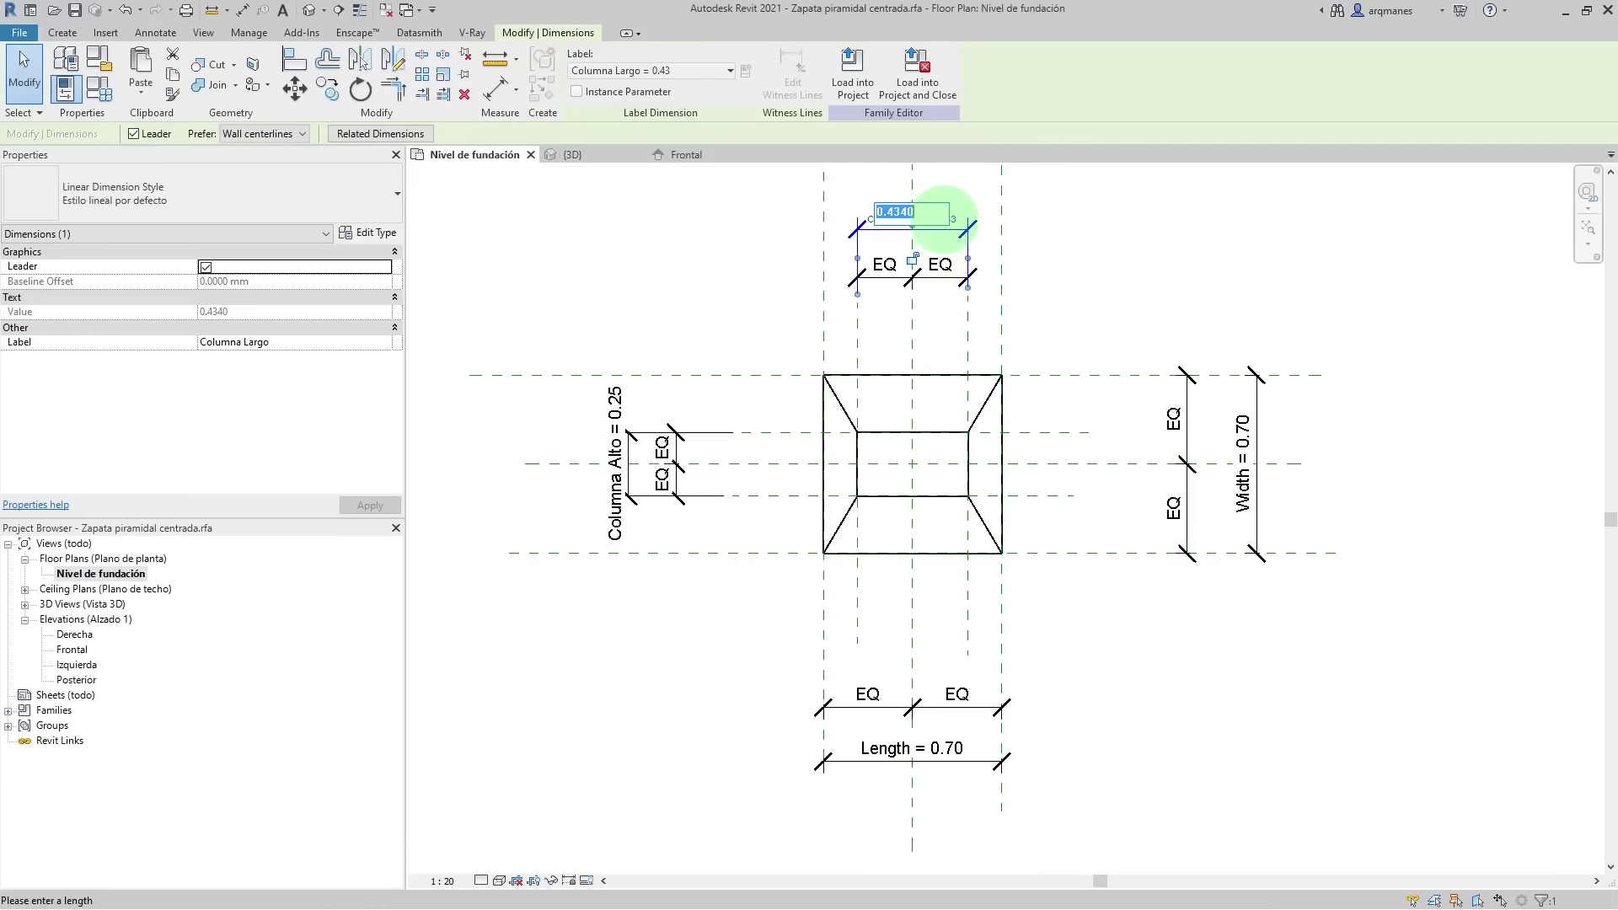
pyautogui.write('0.25')
pyautogui.press('Return')
pyautogui.scroll(2, 950, 361)
pyautogui.scroll(2, 952, 371)
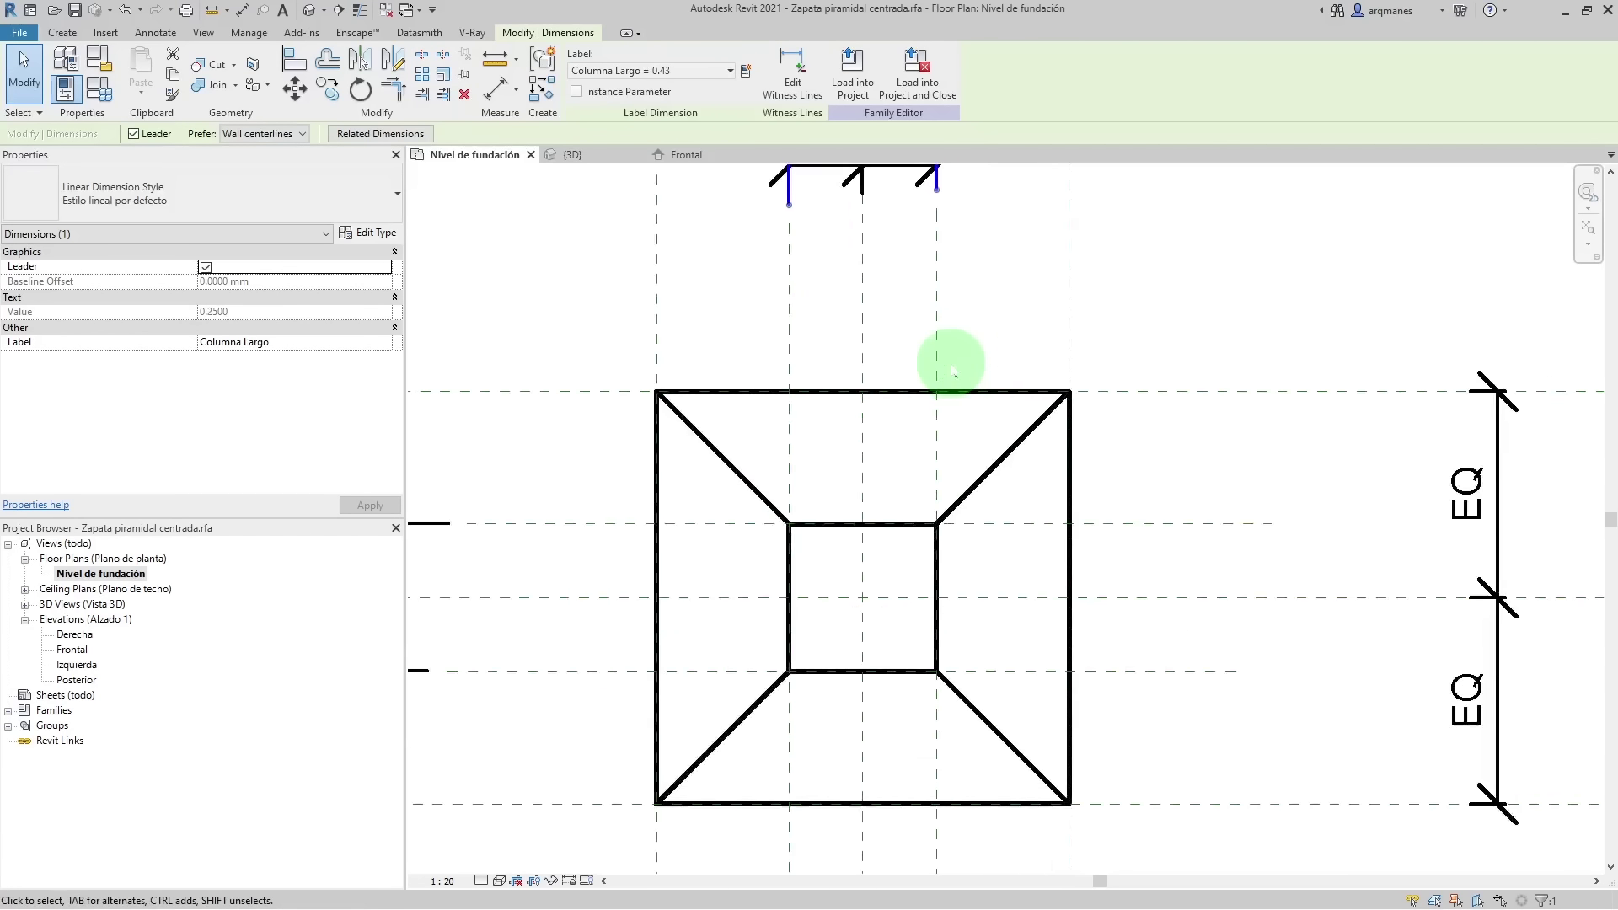
pyautogui.scroll(1, 952, 371)
pyautogui.scroll(2, 733, 615)
pyautogui.scroll(1, 809, 589)
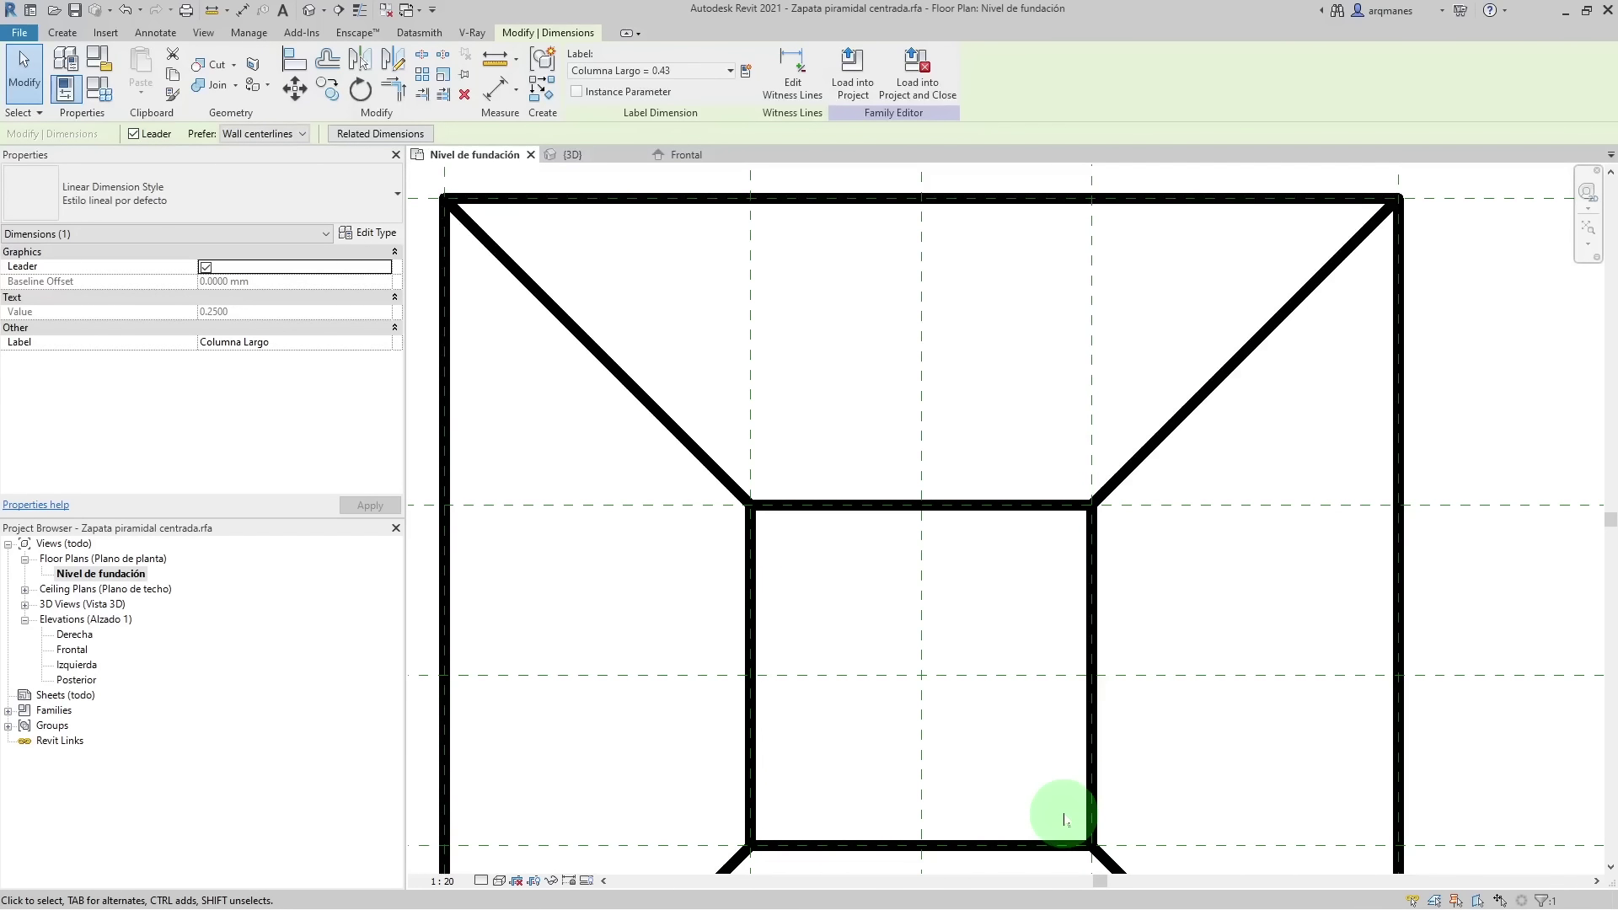
# - Draw two horizontal reference planes across the footing's top square
pyautogui.scroll(1, 1045, 674)
pyautogui.scroll(-2, 787, 481)
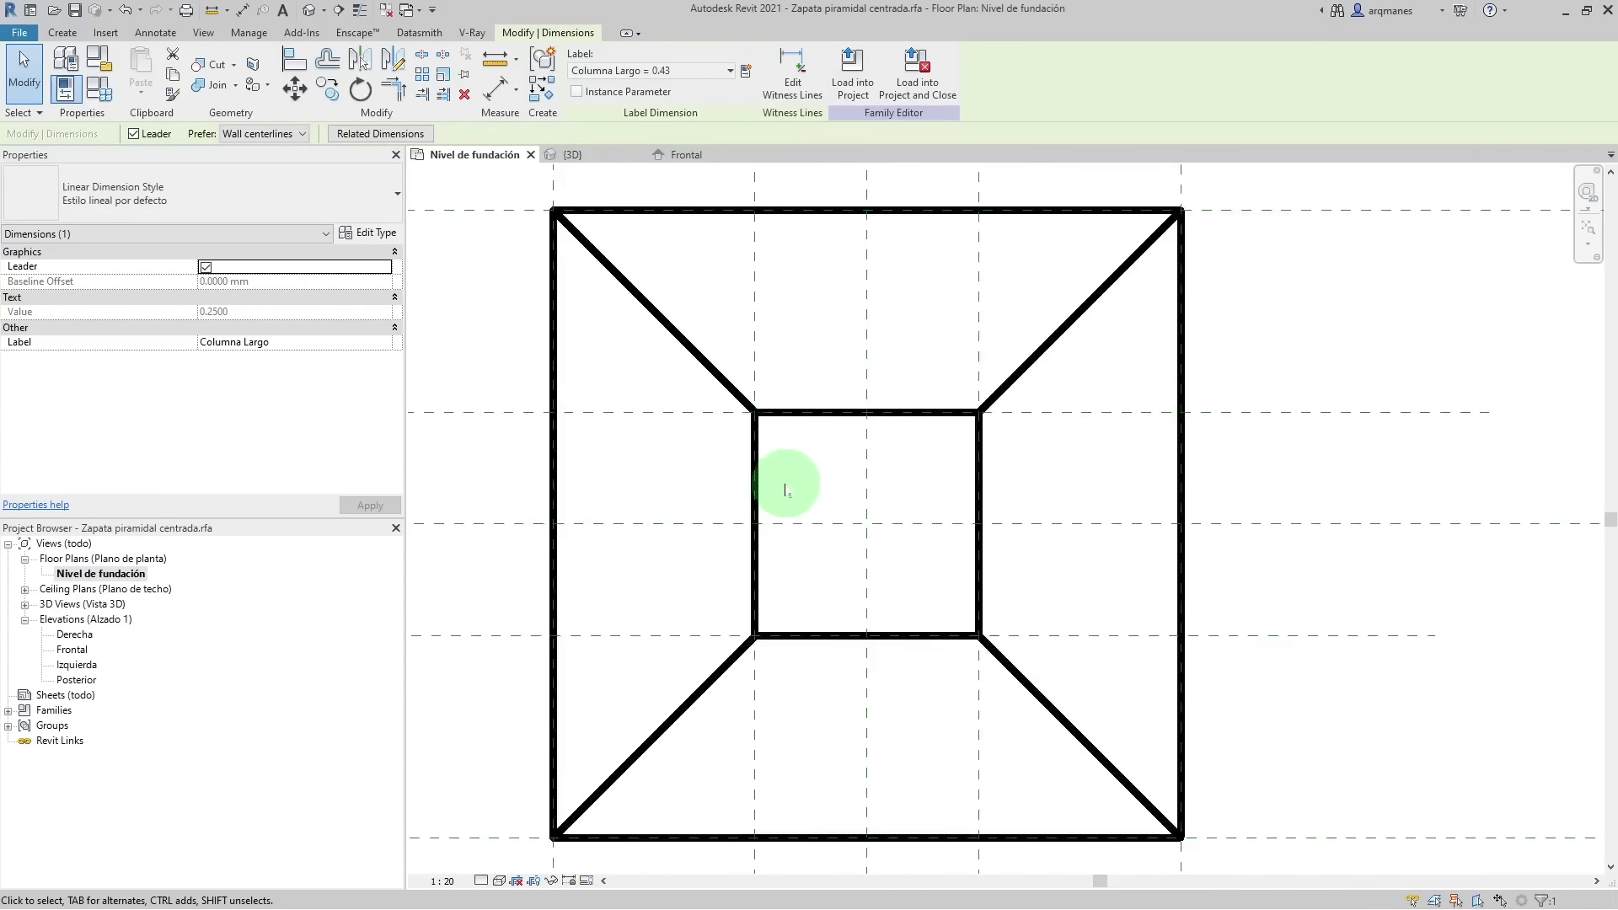
pyautogui.scroll(-1, 785, 485)
pyautogui.scroll(1, 783, 486)
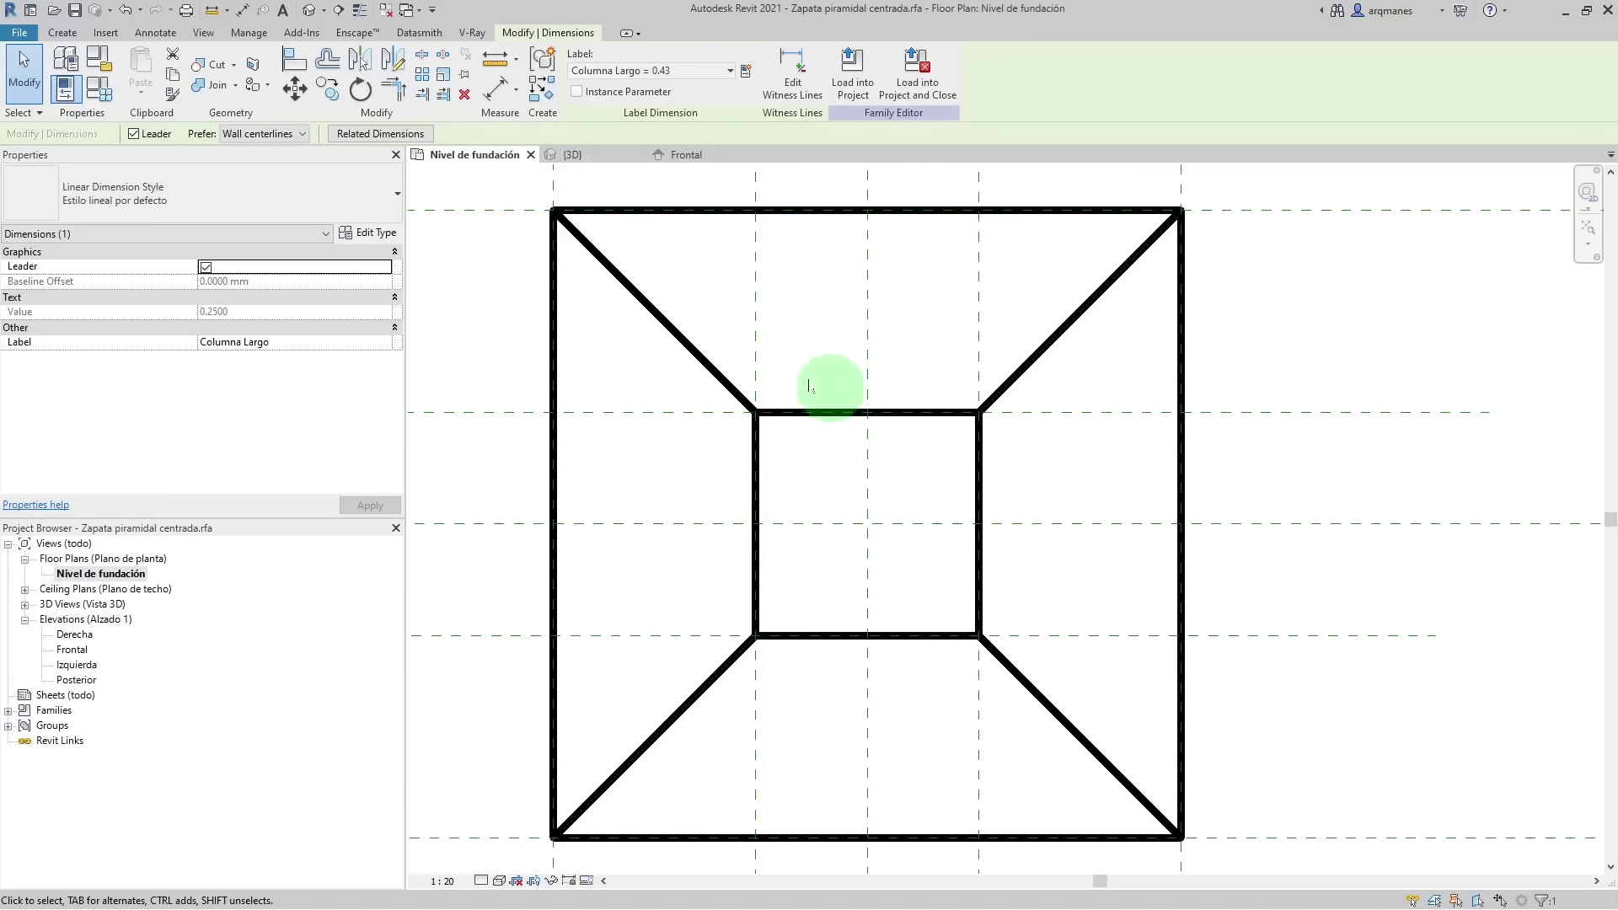
pyautogui.click(64, 34)
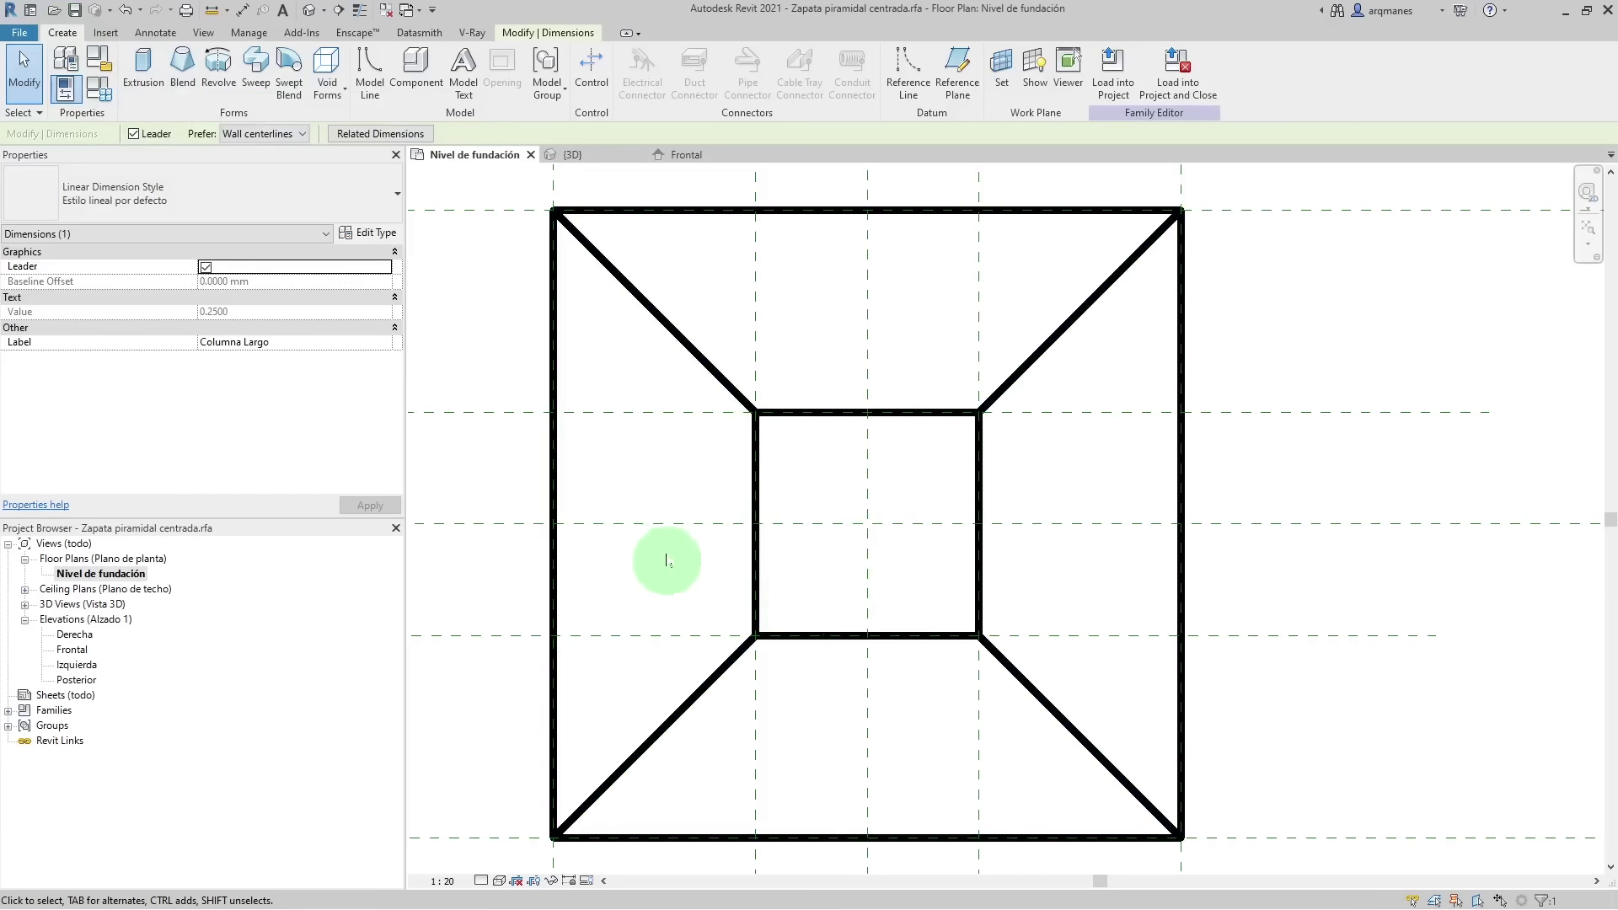
pyautogui.click(956, 67)
pyautogui.click(669, 437)
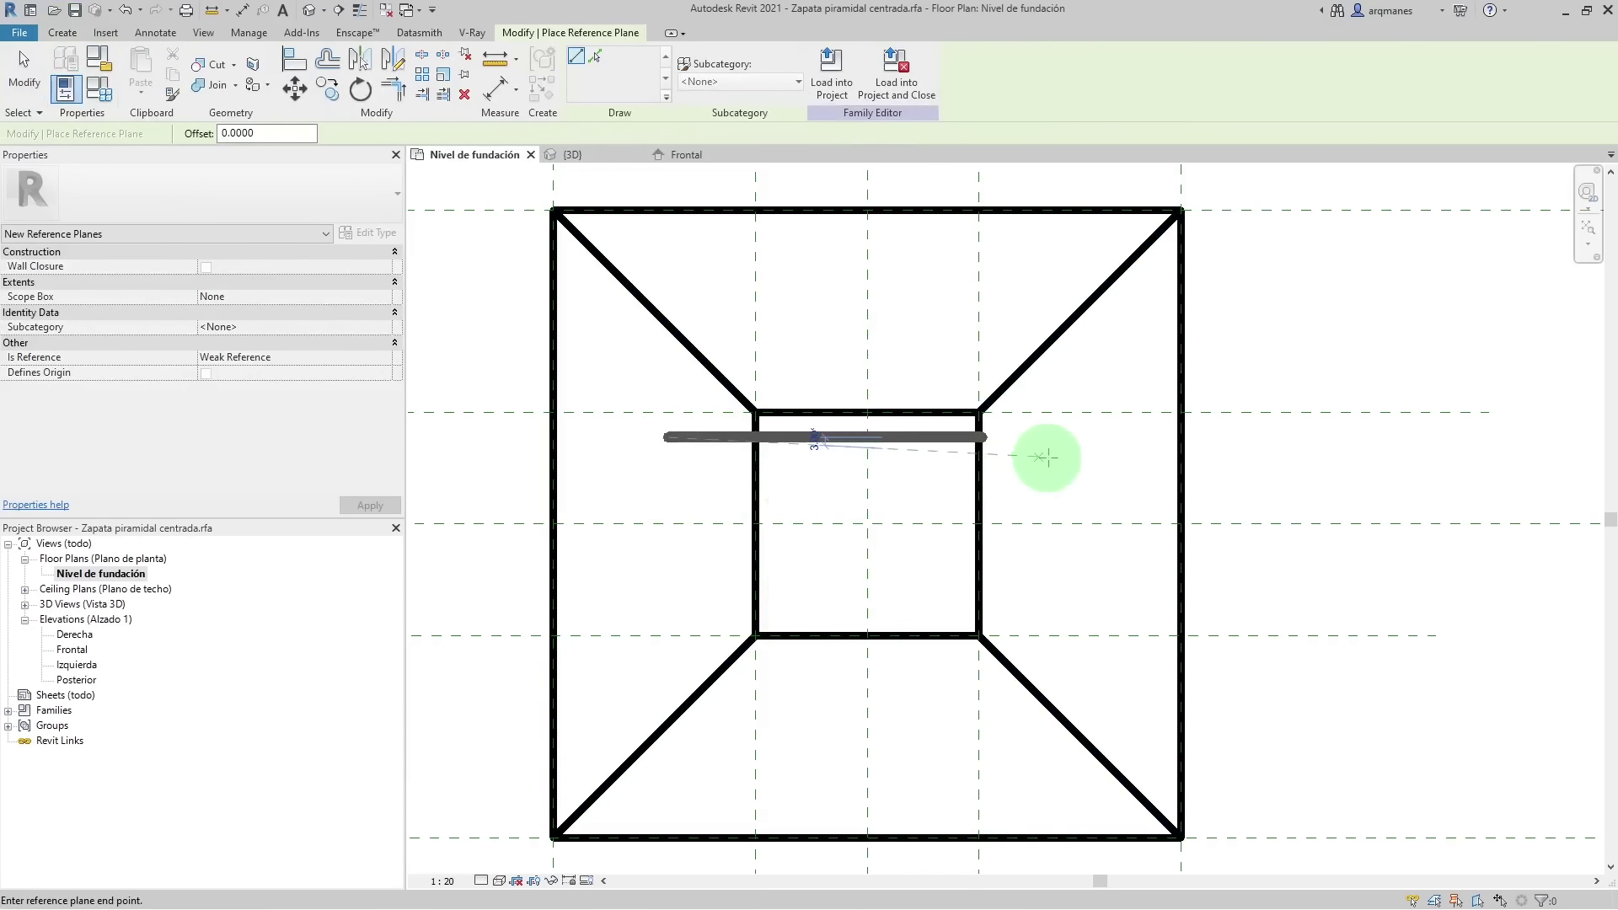
pyautogui.click(1114, 438)
pyautogui.click(668, 604)
pyautogui.click(1094, 604)
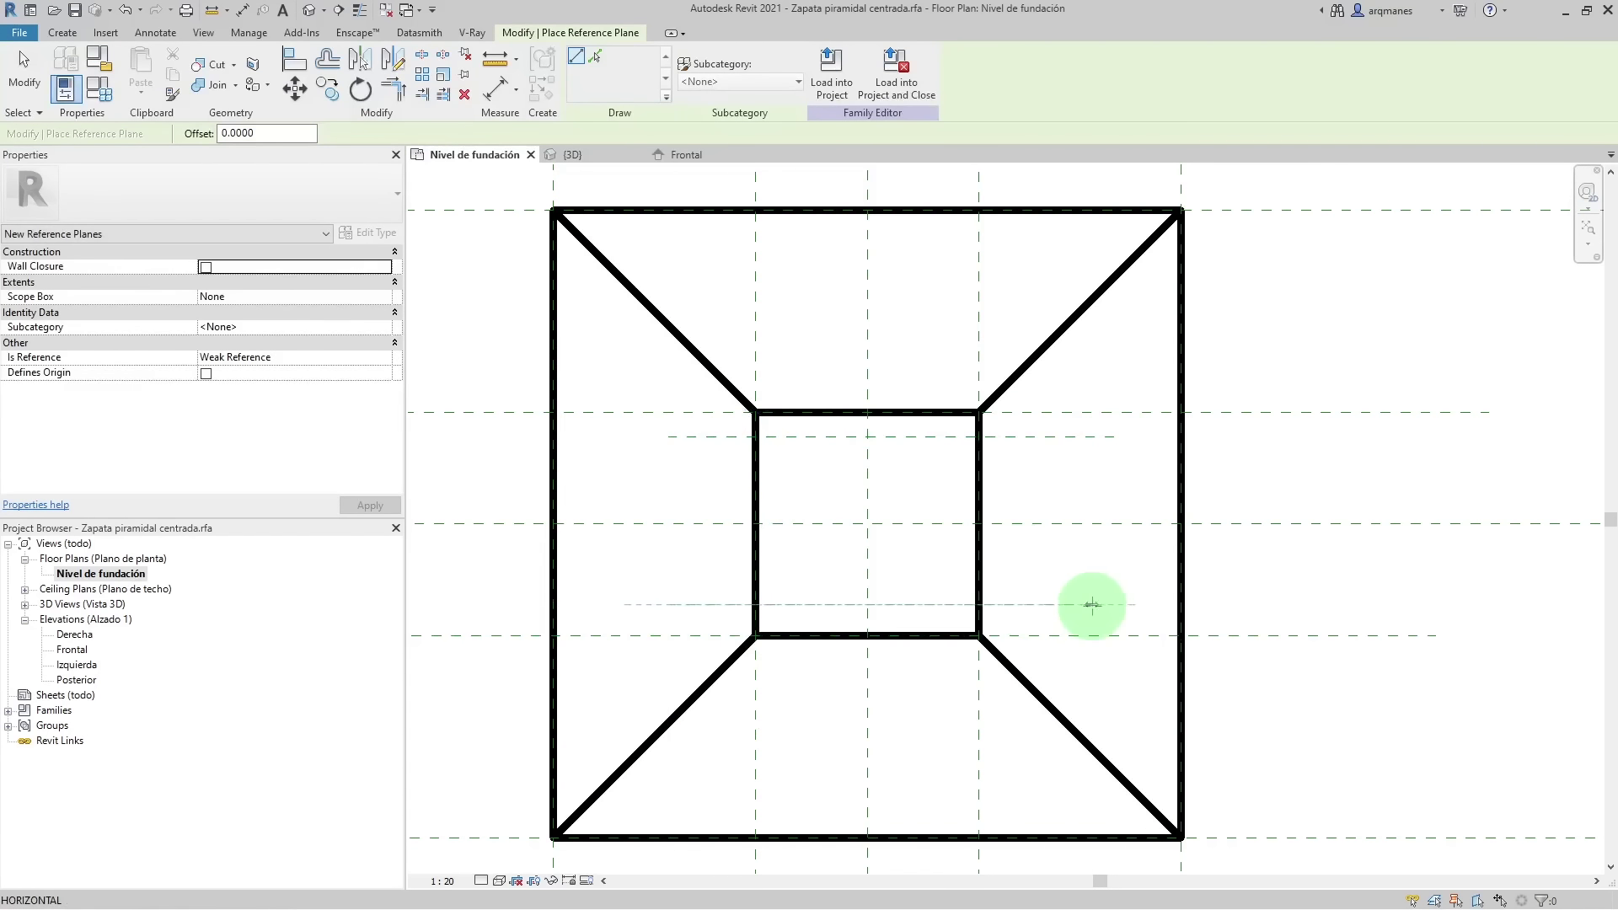
# - Draw two vertical reference planes inside the top square and begin dimensioning from the left one
pyautogui.click(784, 333)
pyautogui.click(785, 781)
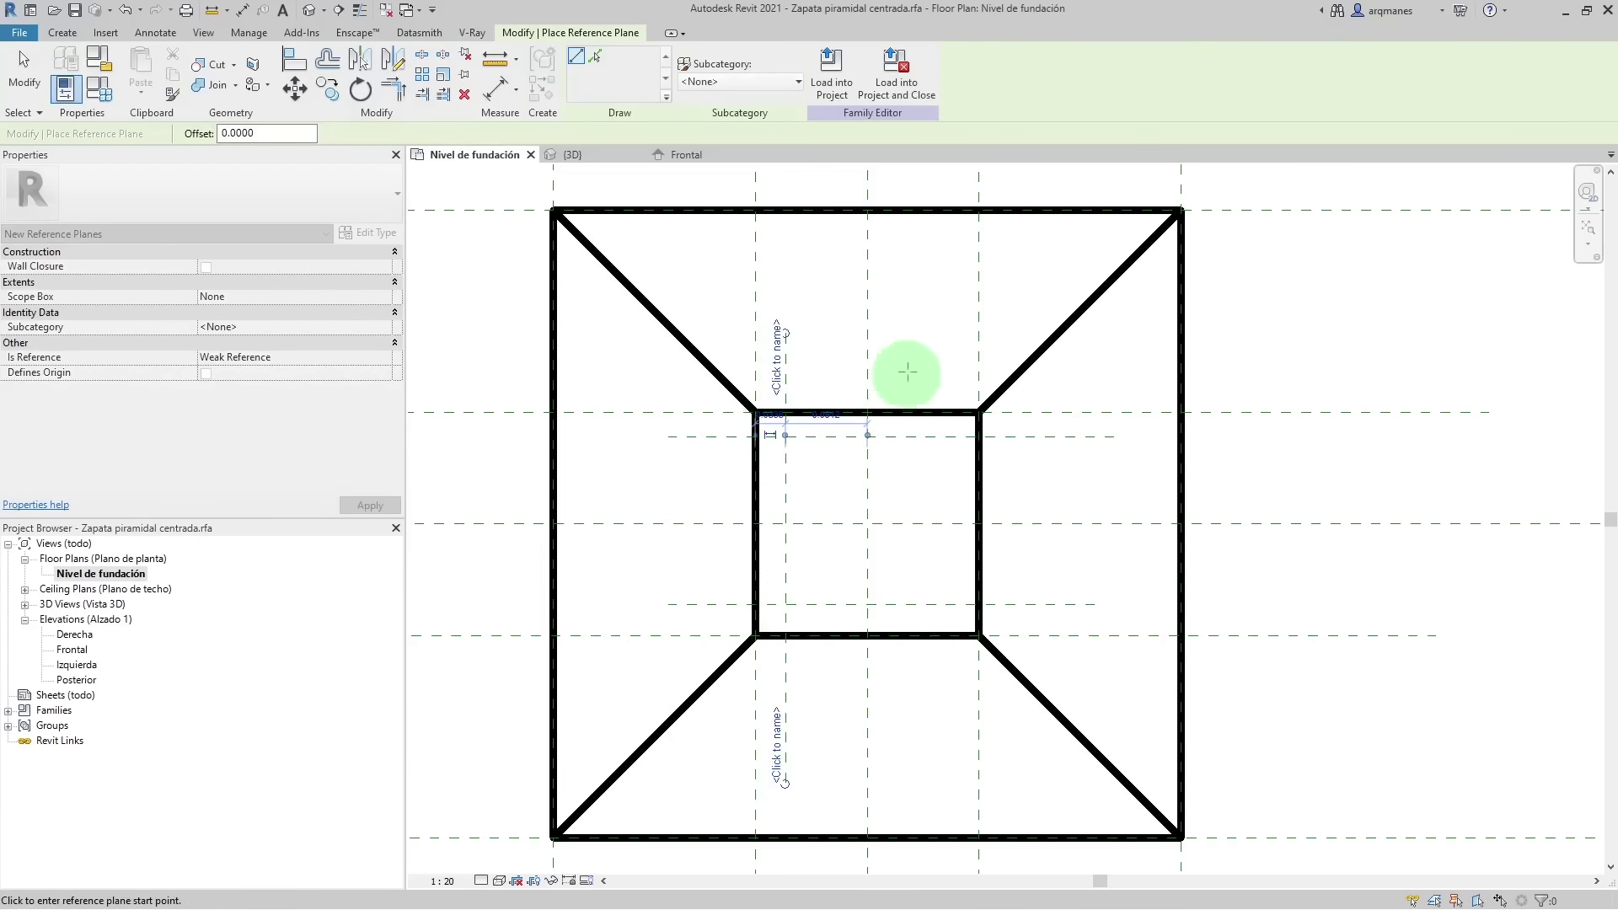
pyautogui.click(936, 325)
pyautogui.click(938, 774)
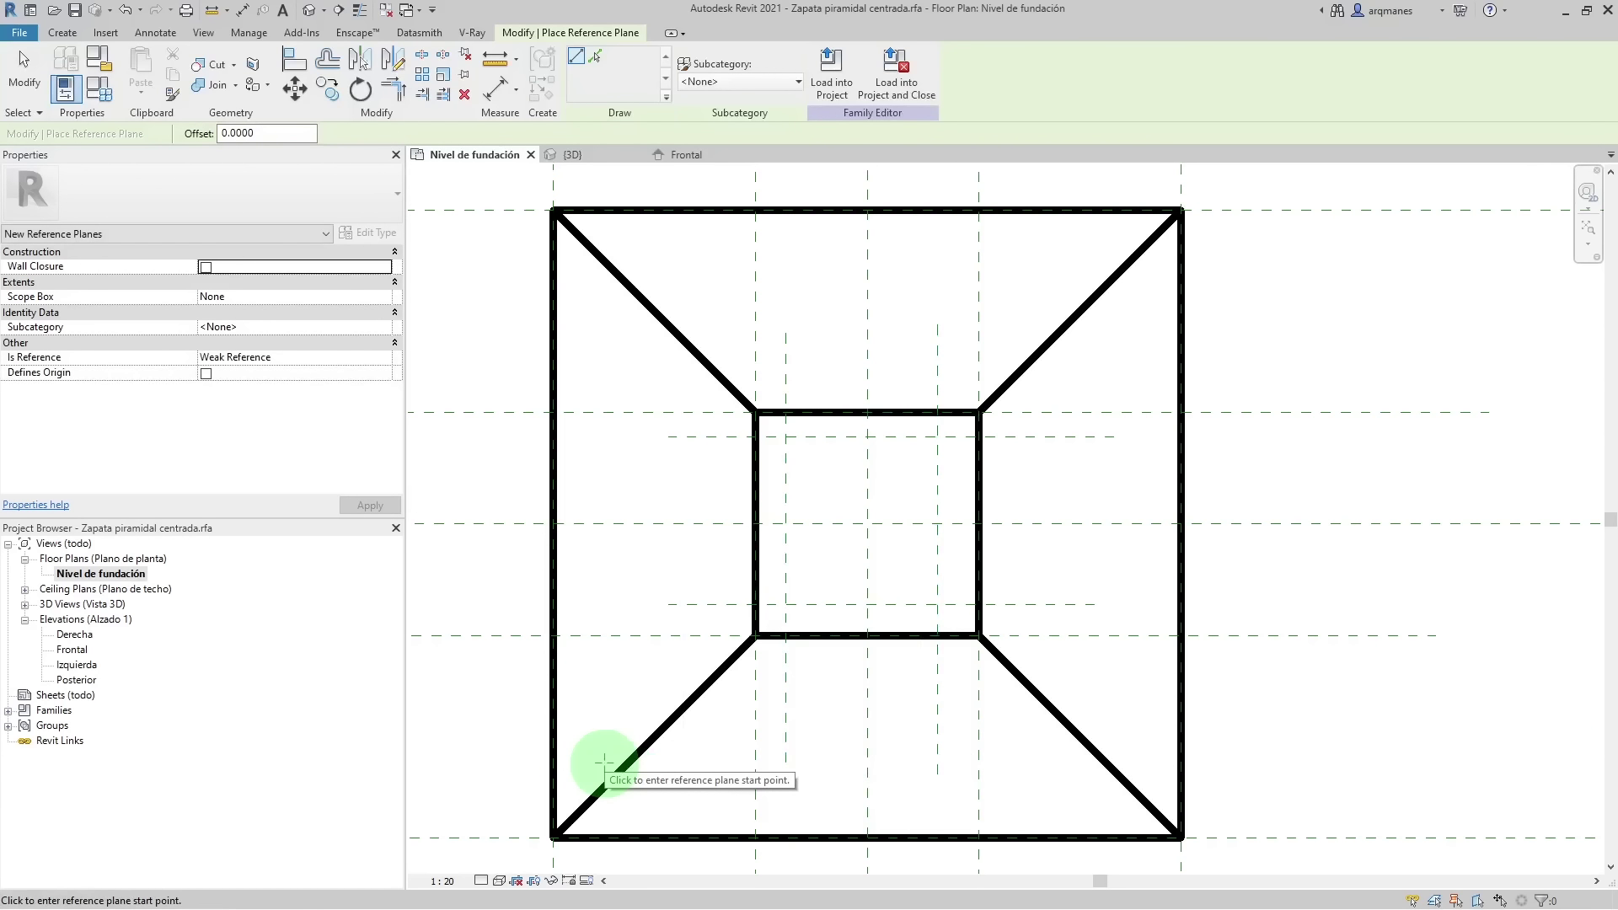
pyautogui.click(495, 88)
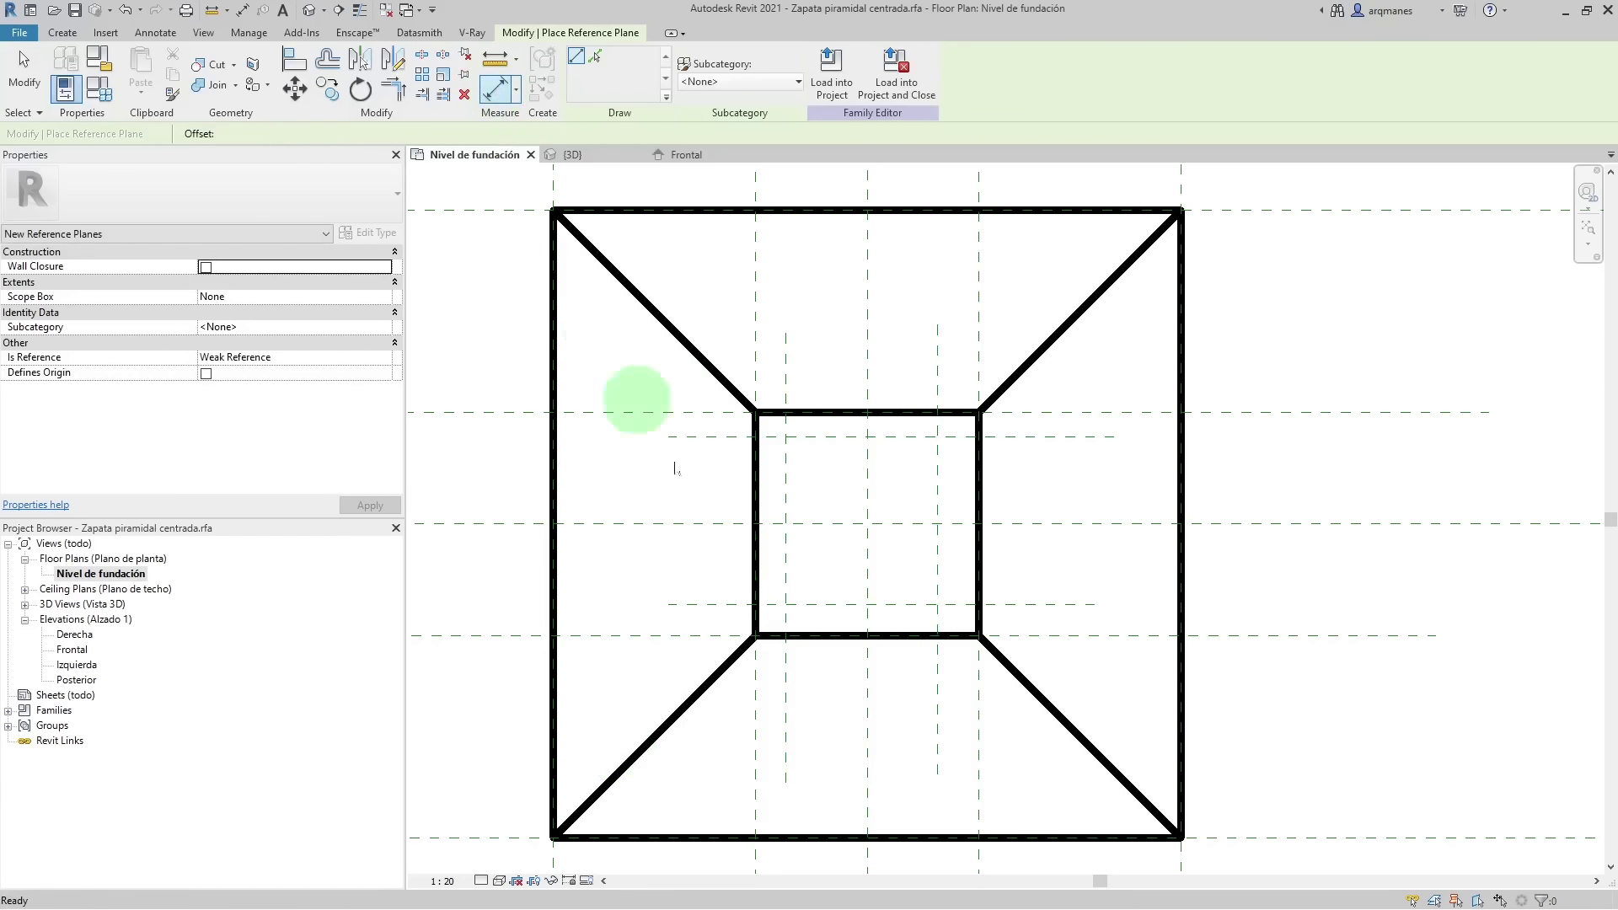
pyautogui.click(785, 724)
# - Place an equalised EQ dimension chain across the vertical stump planes below the footing
pyautogui.click(867, 725)
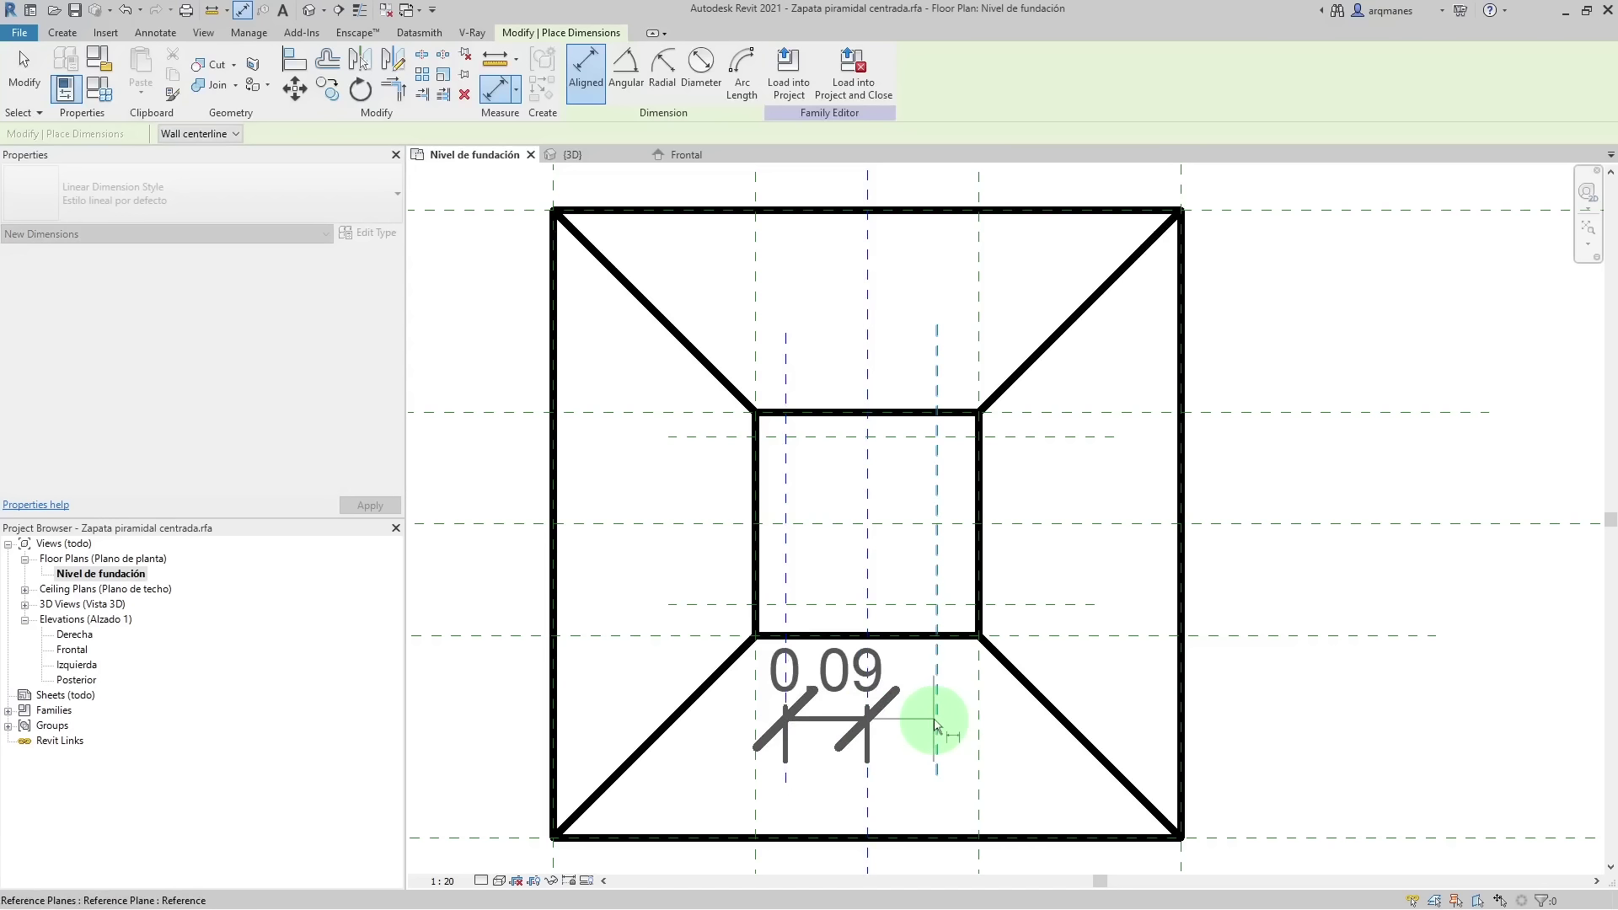
pyautogui.scroll(-3, 932, 722)
pyautogui.click(938, 792)
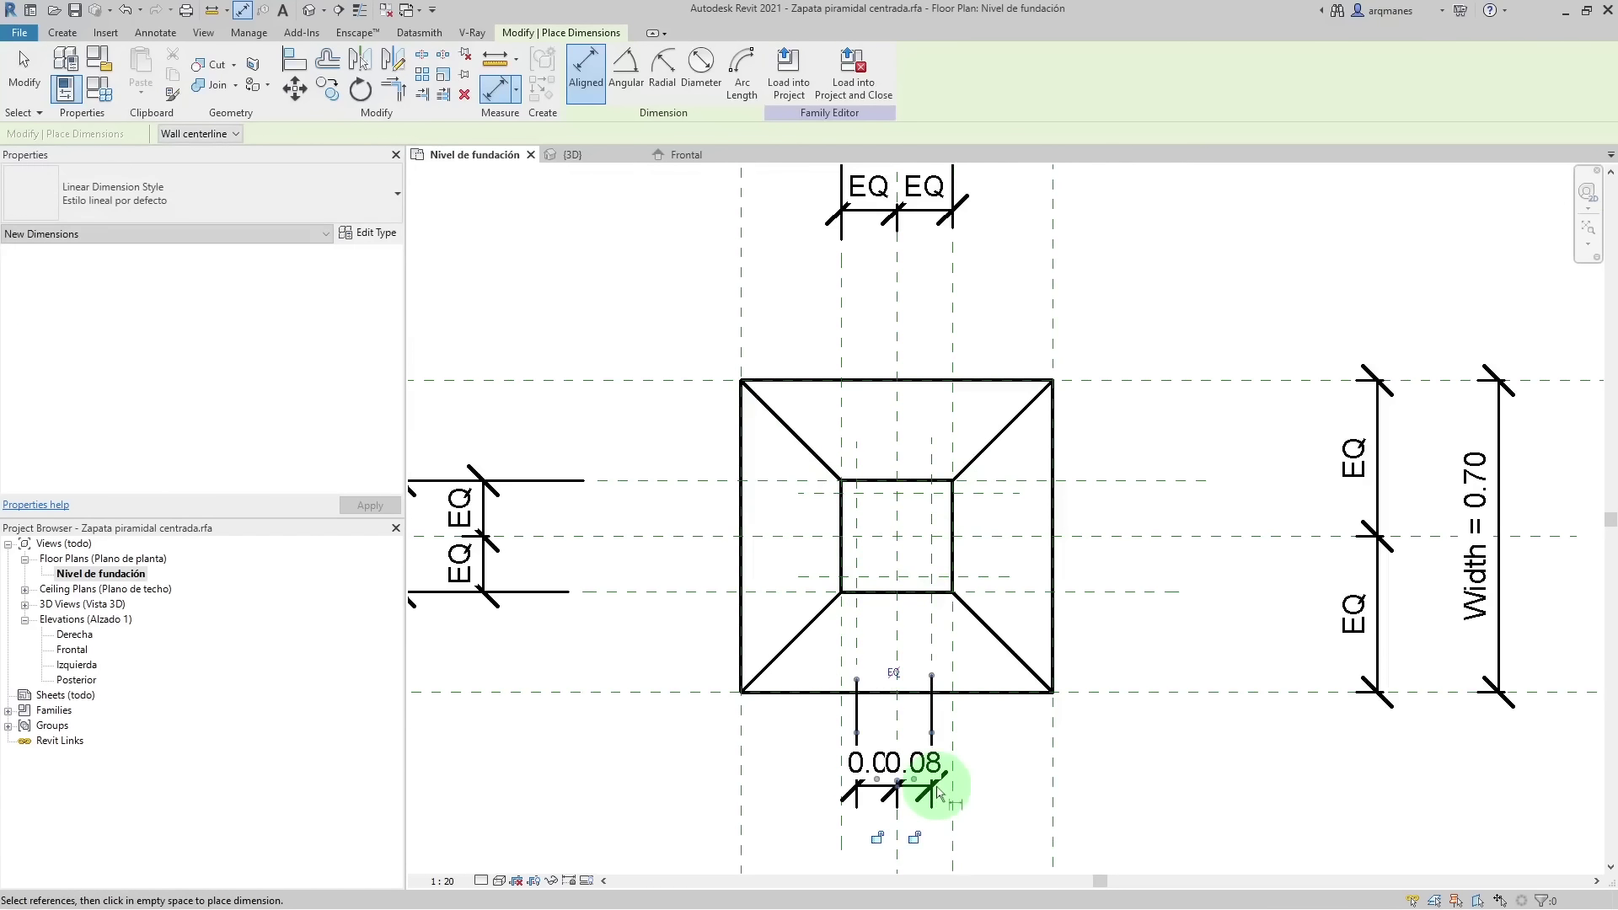
pyautogui.click(895, 672)
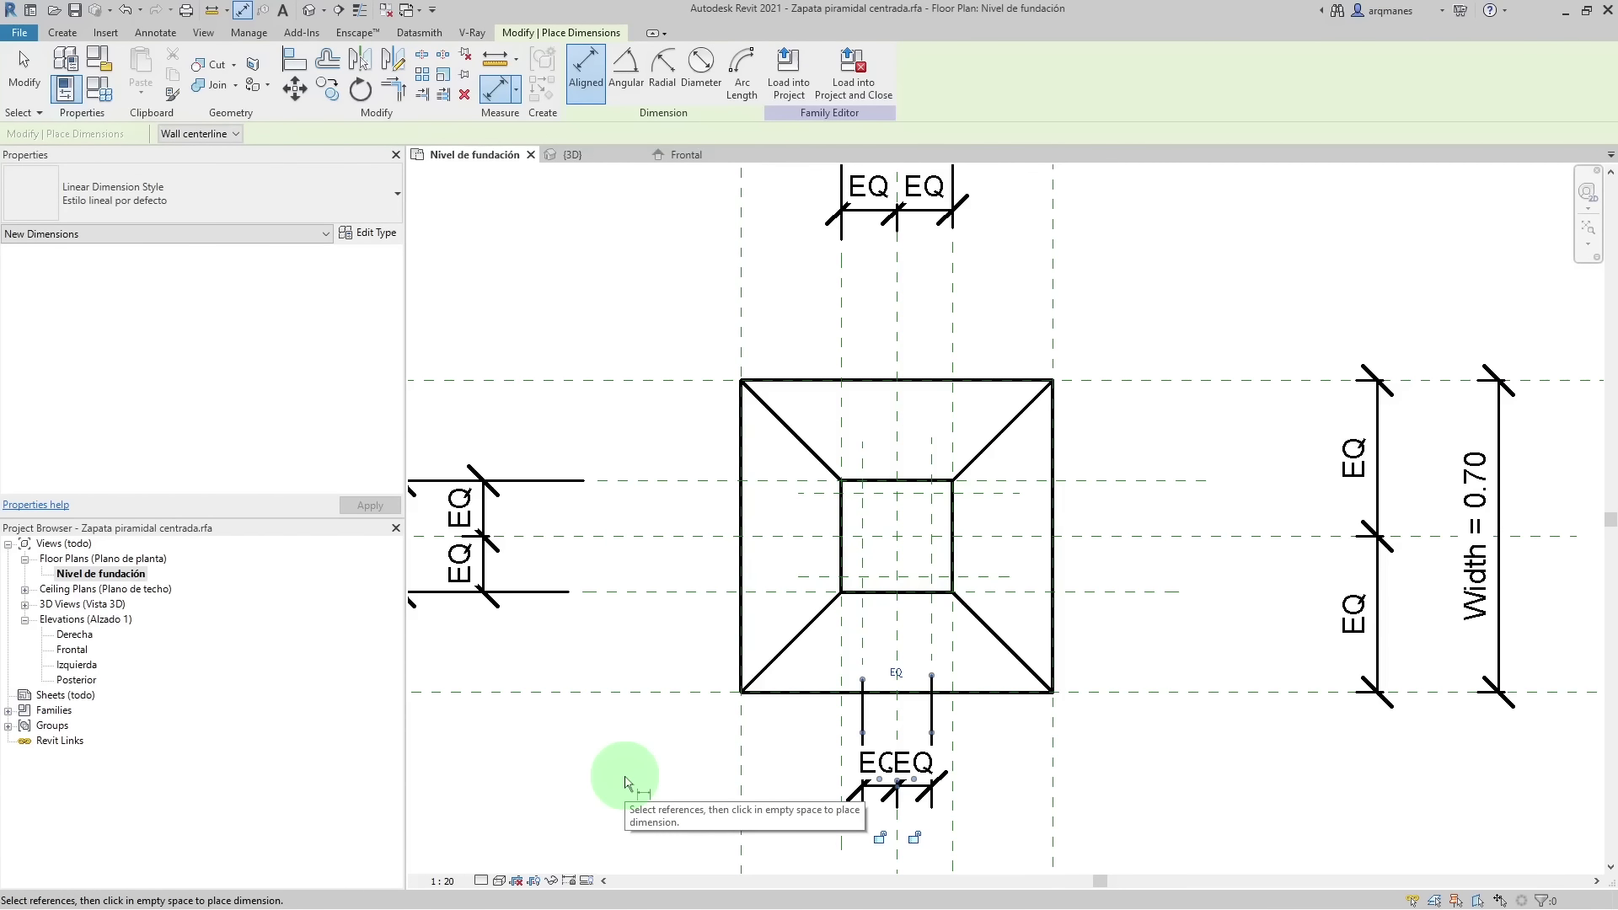
# - Set the view scale to 1:10
pyautogui.click(447, 882)
pyautogui.click(474, 696)
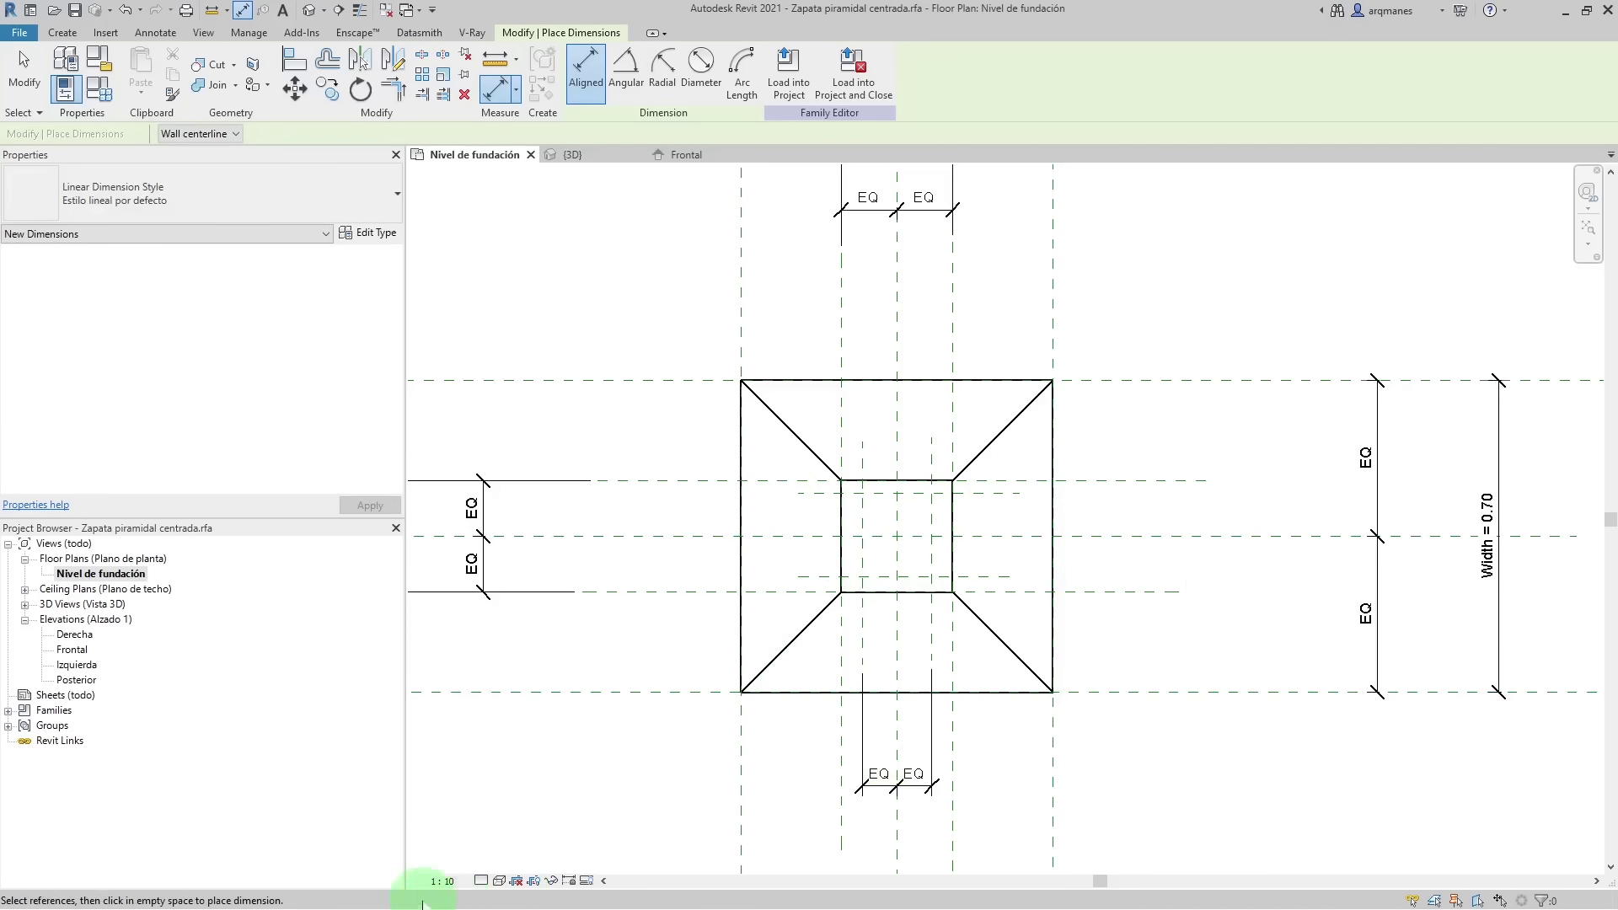
pyautogui.click(445, 882)
pyautogui.click(455, 681)
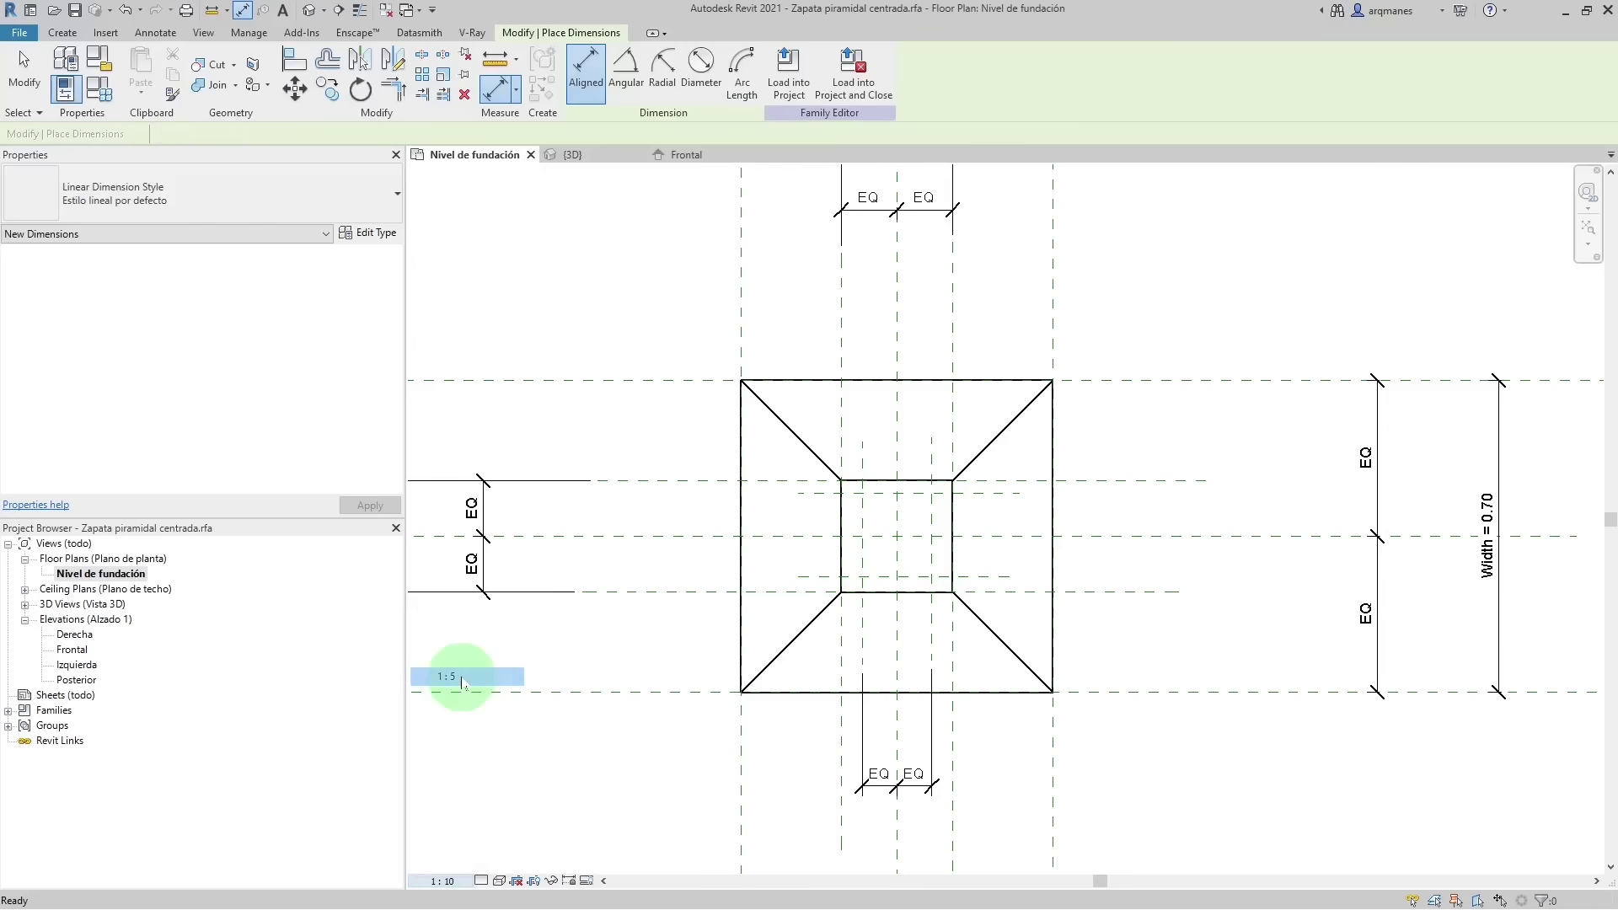
pyautogui.click(423, 889)
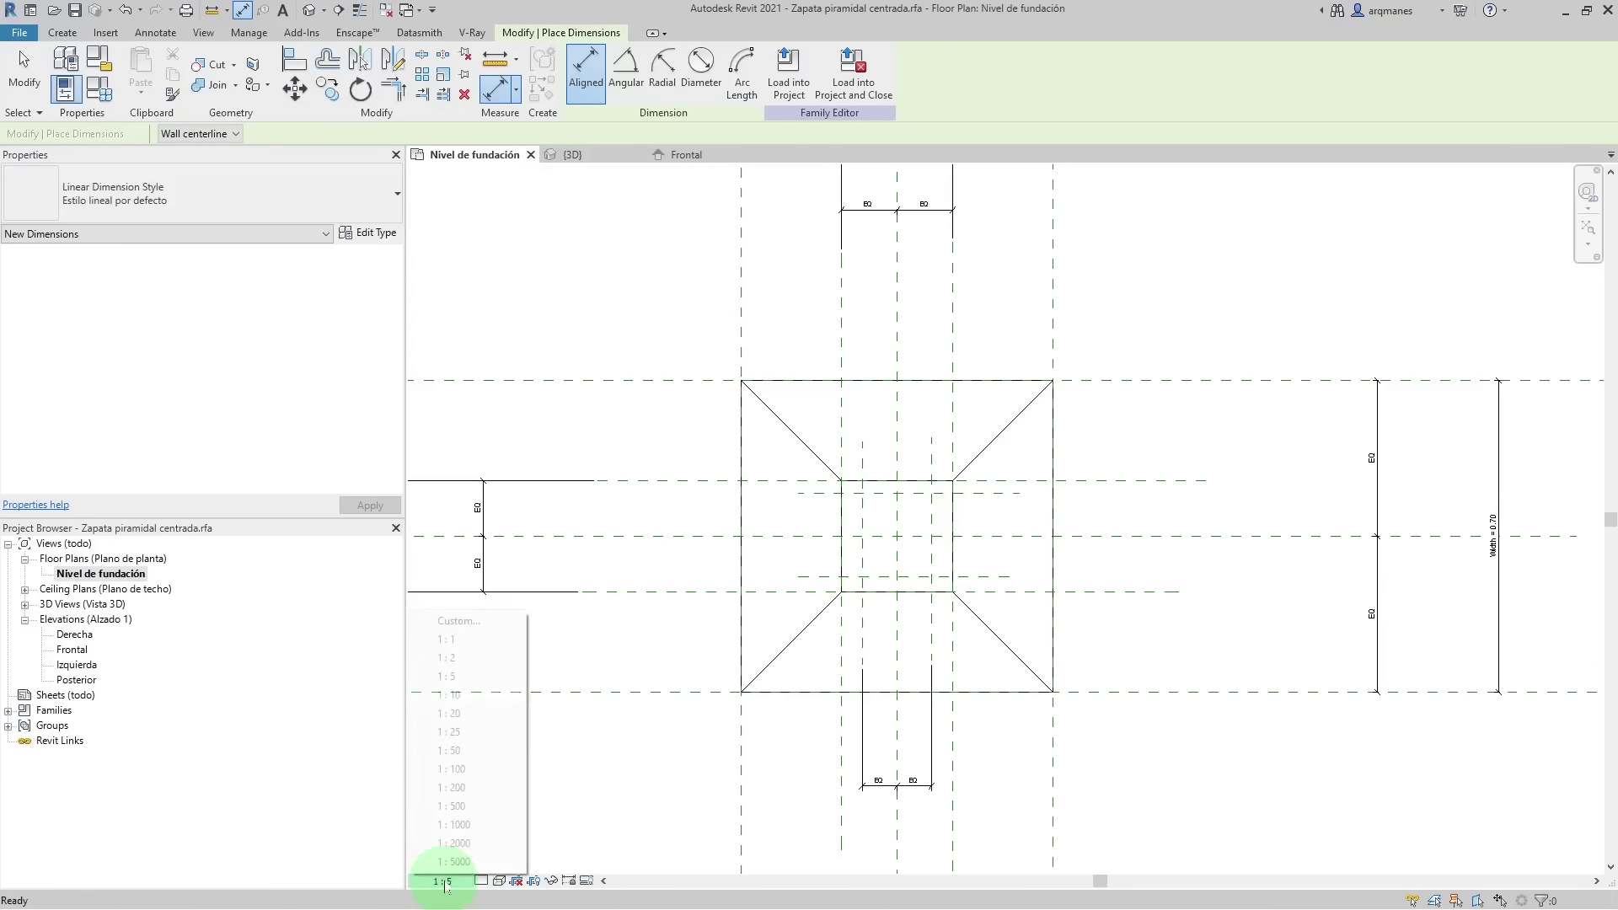
pyautogui.click(474, 696)
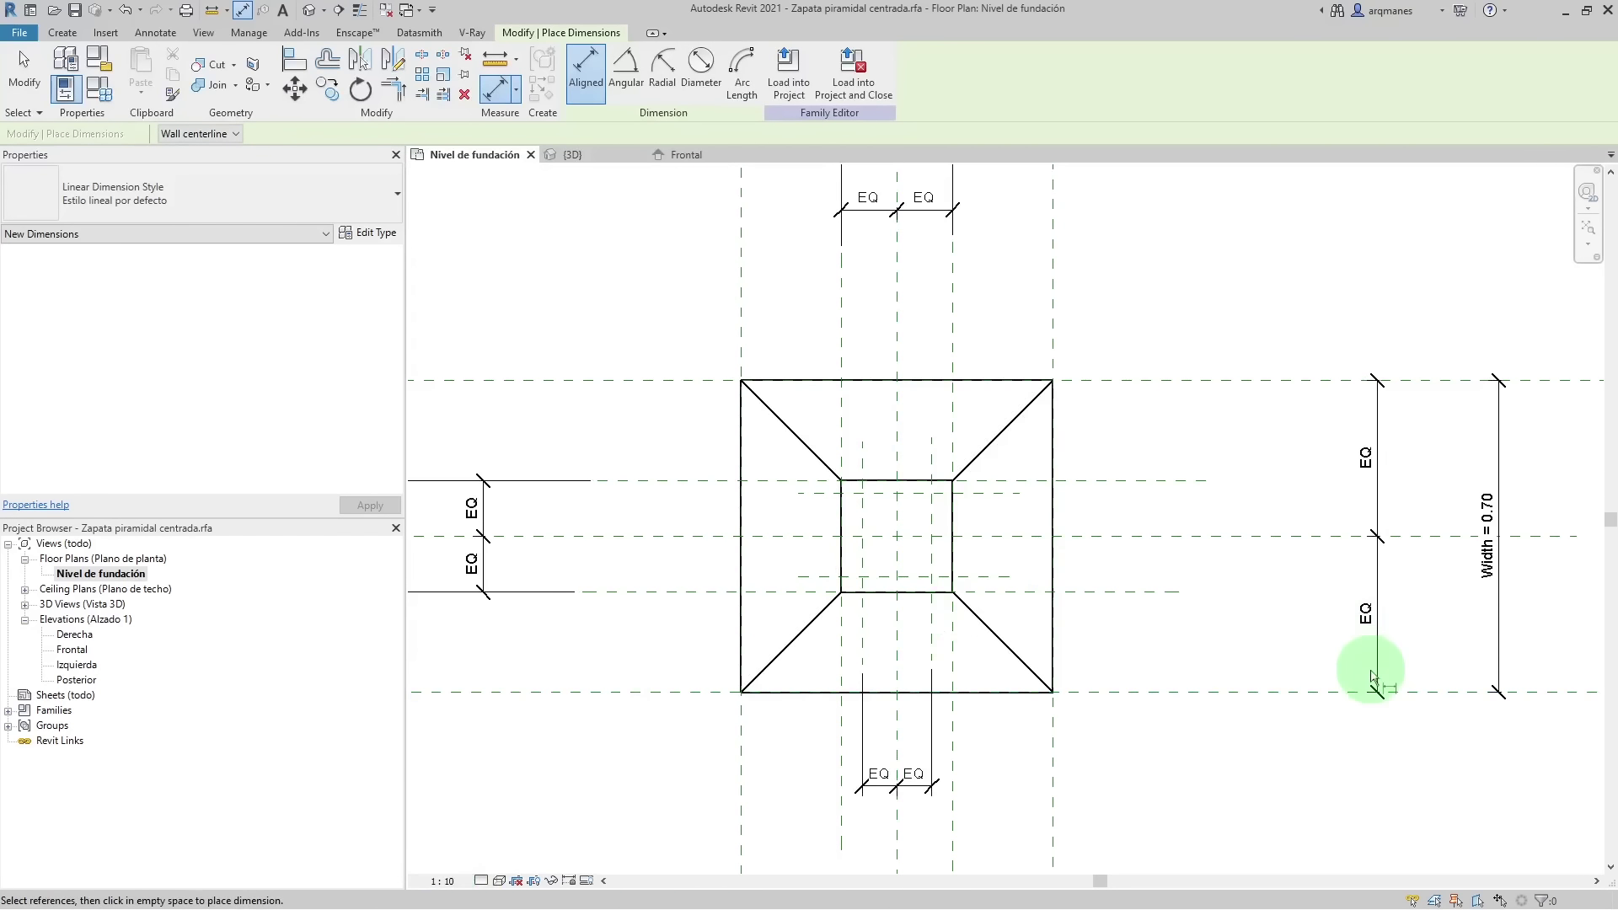
pyautogui.scroll(2, 948, 691)
# - Add the overall 0.16 dimension below and an equalised chain across the horizontal planes on the left
pyautogui.click(823, 633)
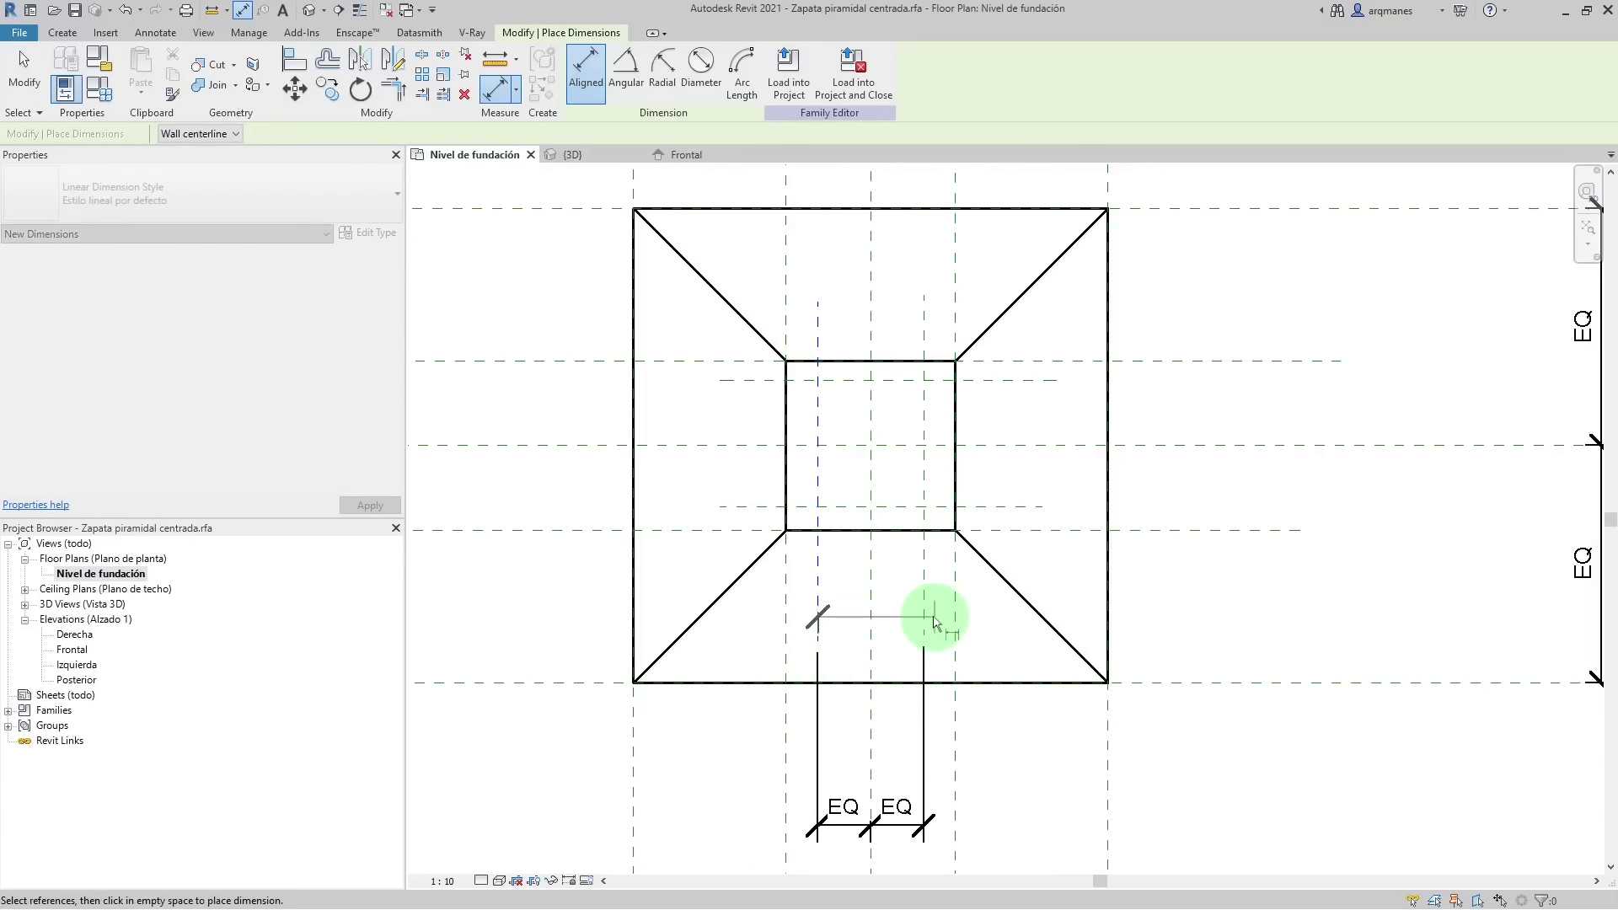
pyautogui.click(925, 615)
pyautogui.click(906, 768)
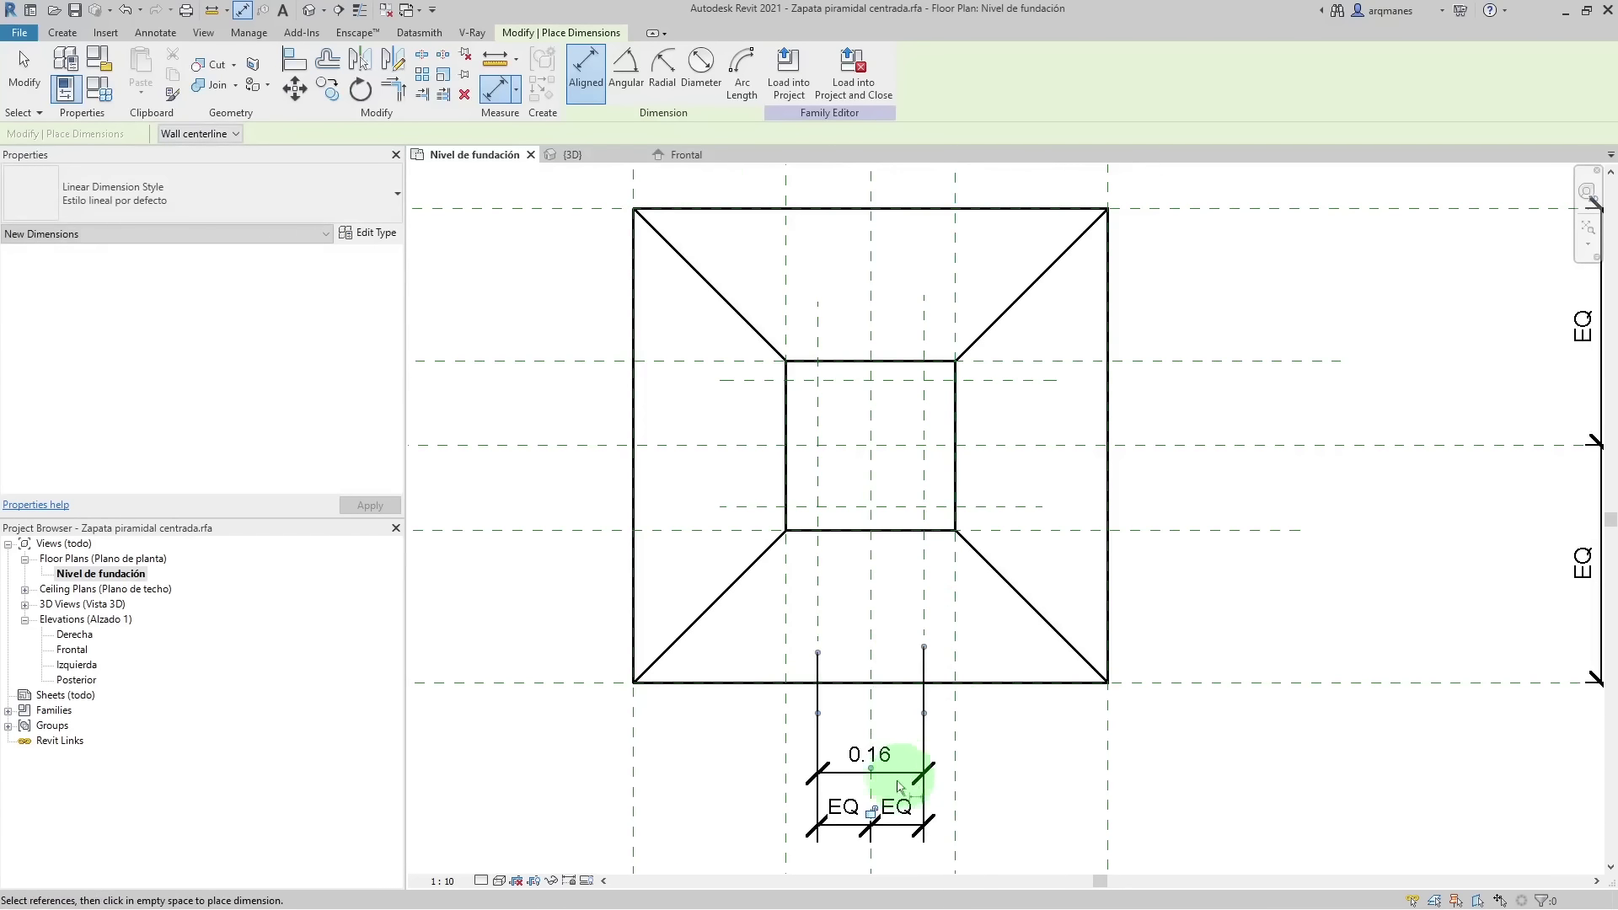
pyautogui.click(748, 516)
pyautogui.click(742, 445)
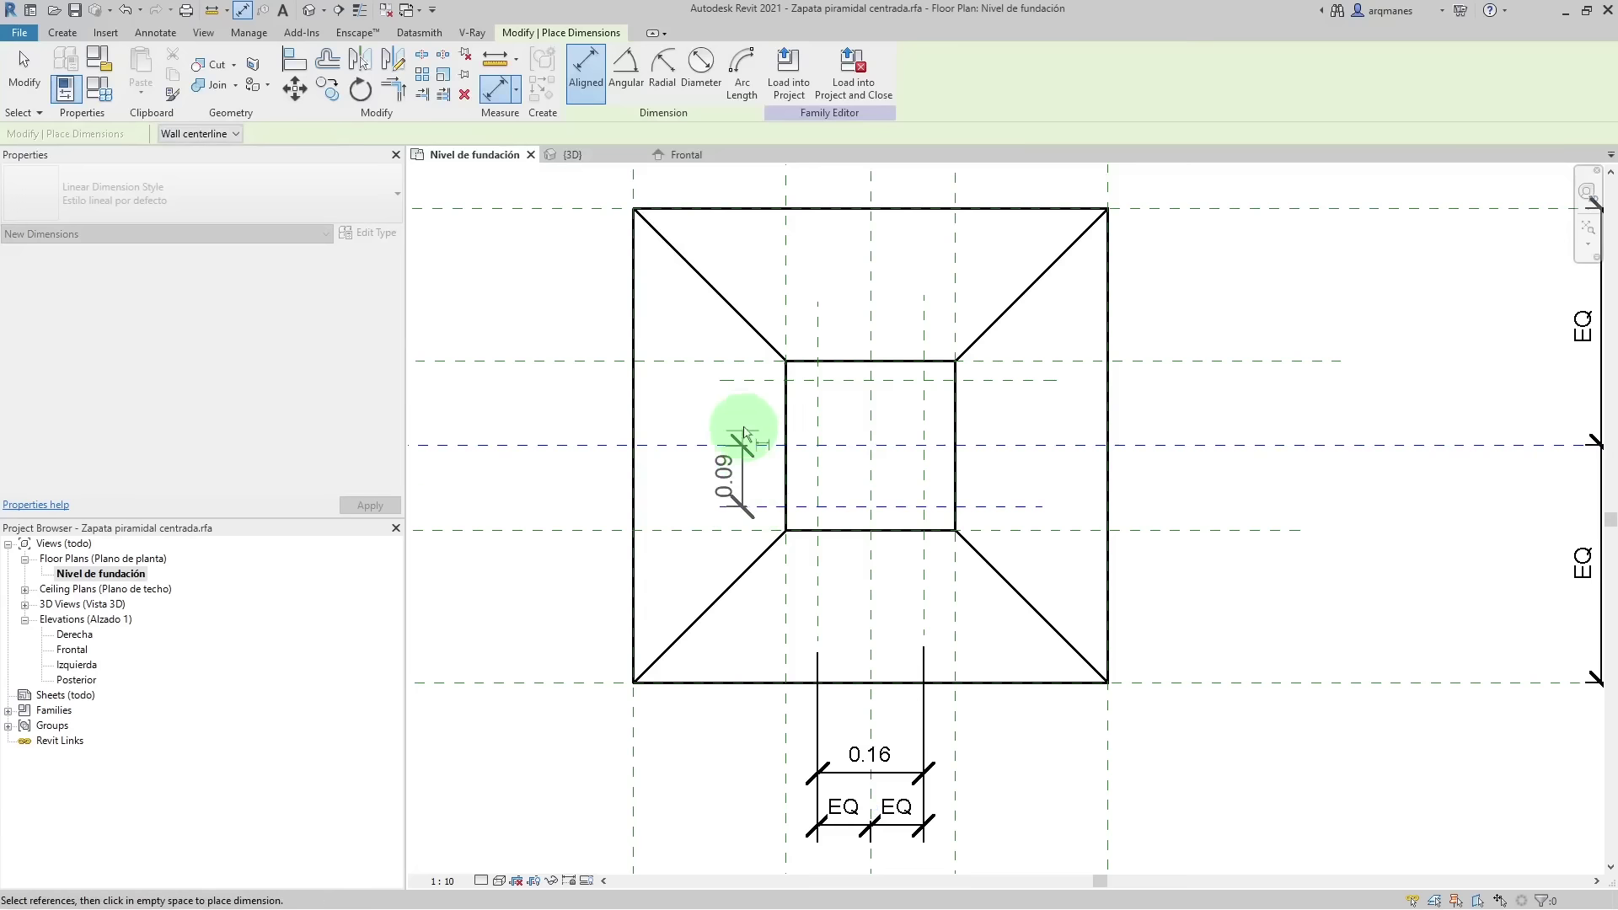
pyautogui.click(743, 381)
pyautogui.click(582, 396)
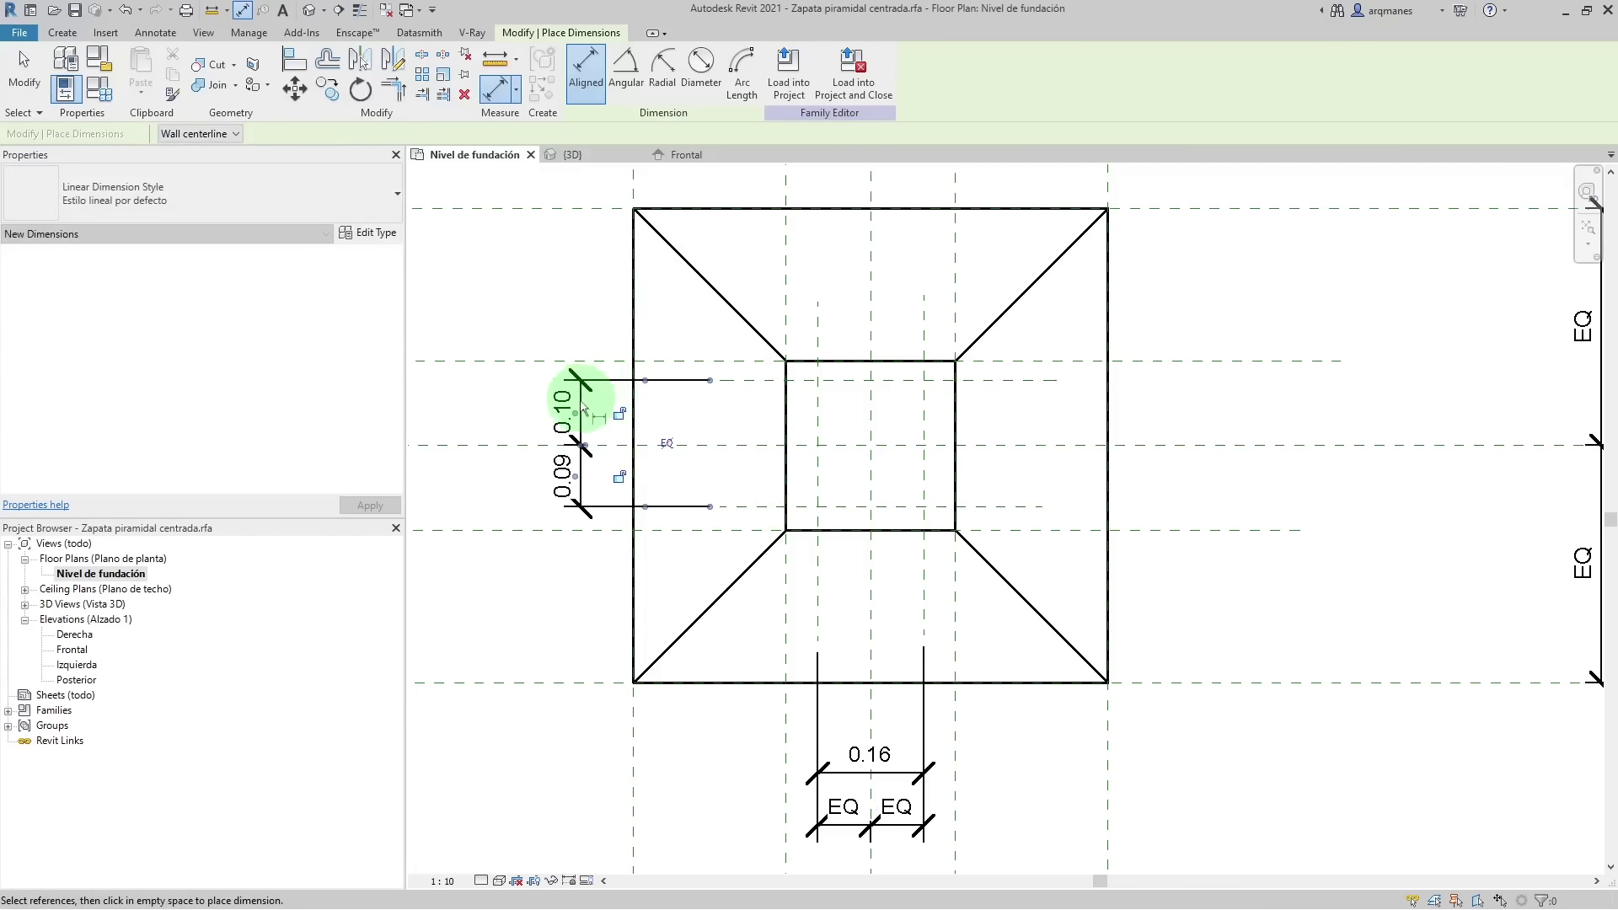
pyautogui.click(671, 455)
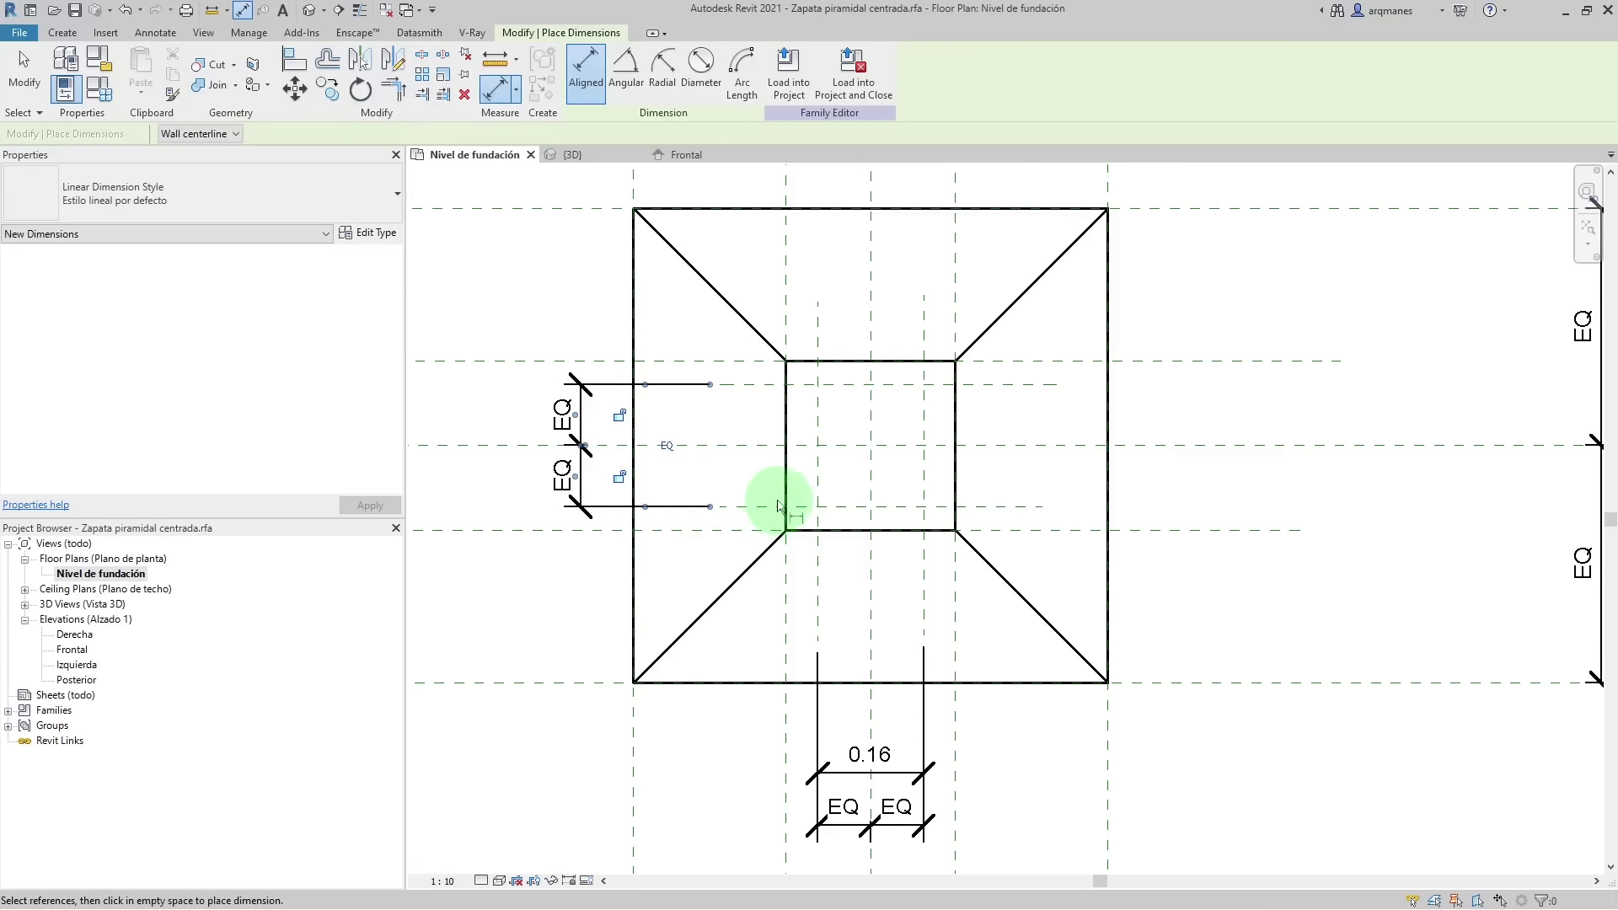
pyautogui.click(748, 509)
# - Add the overall 0.18 dimension on the left across the horizontal stump planes
pyautogui.click(749, 385)
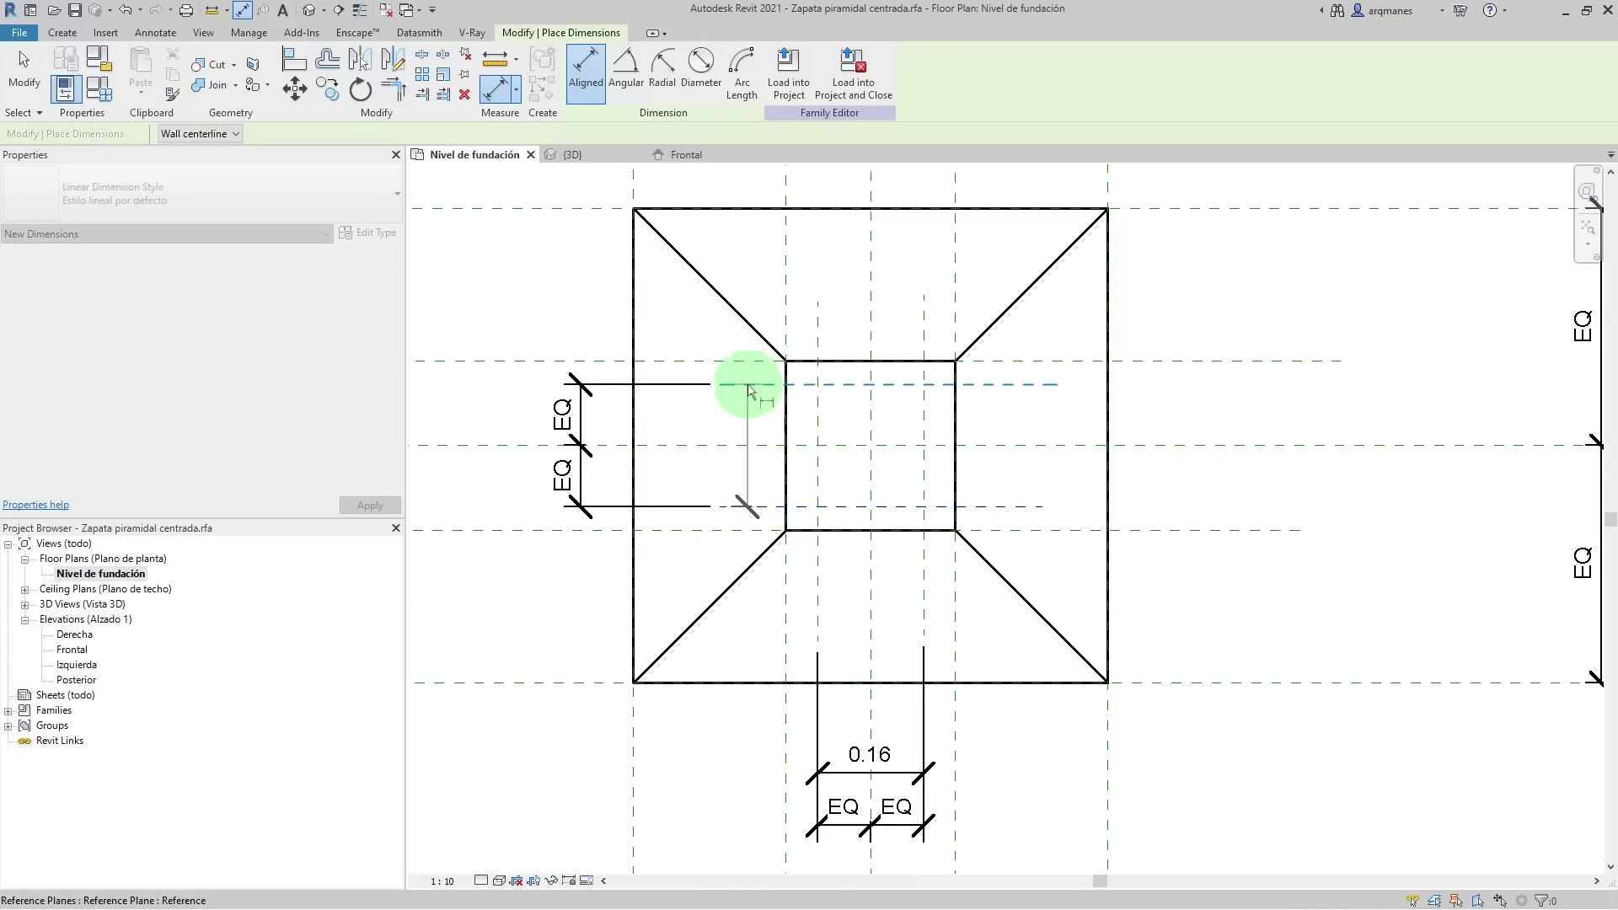
pyautogui.click(496, 389)
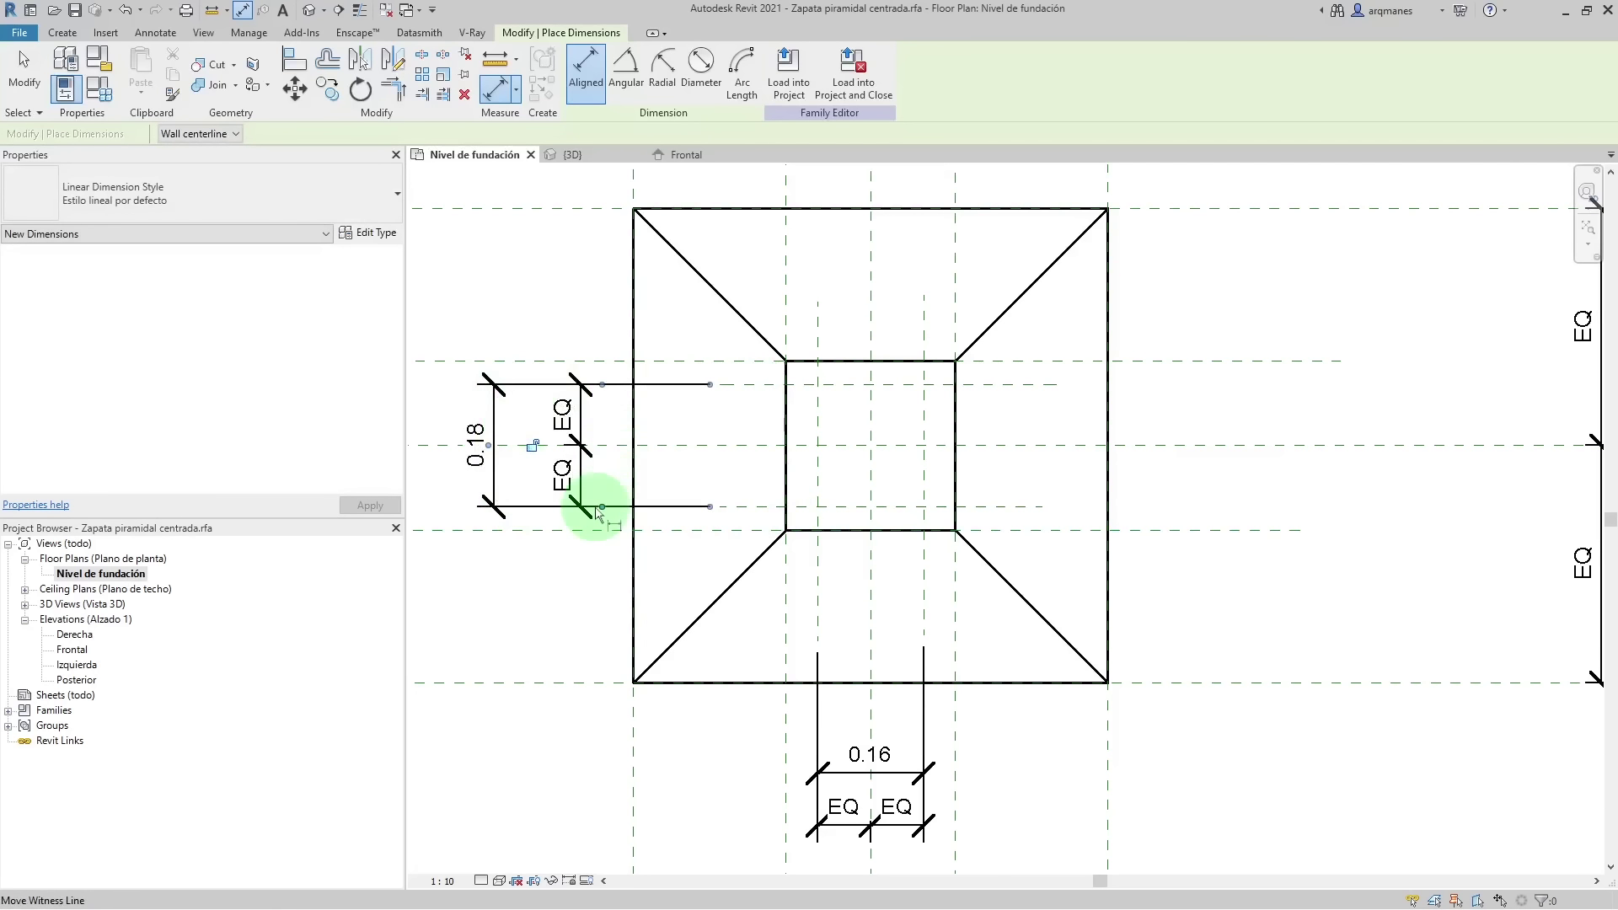
pyautogui.press('Escape')
pyautogui.press('Escape')
pyautogui.click(882, 774)
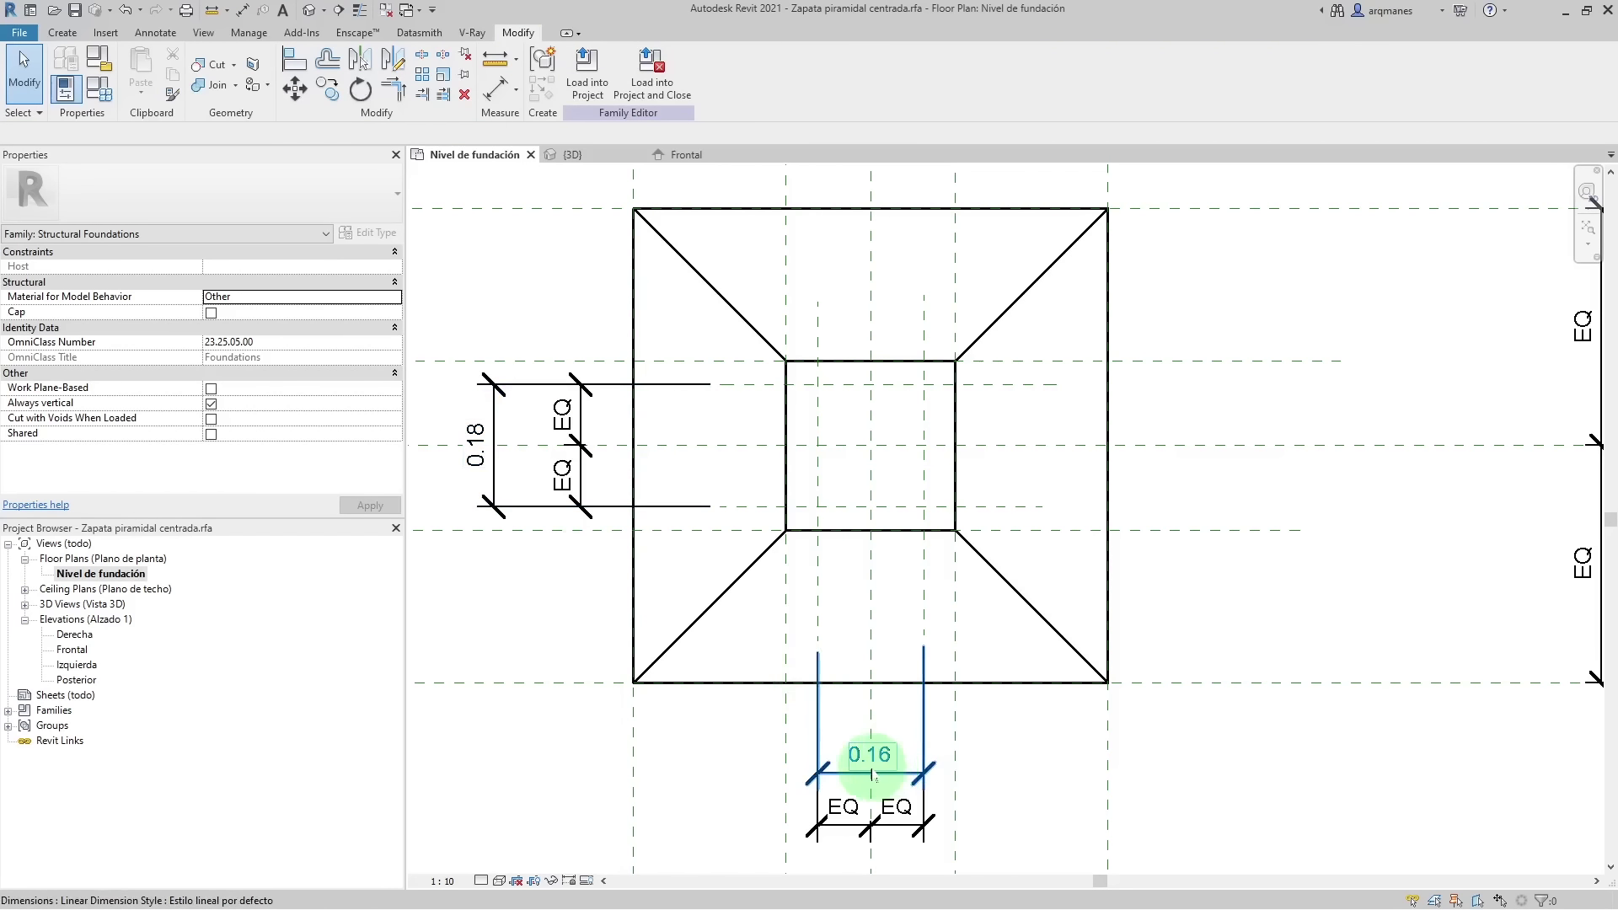
# - Label the 0.16 dimension with a new parameter named Largo tronco columna
pyautogui.click(873, 773)
pyautogui.click(746, 73)
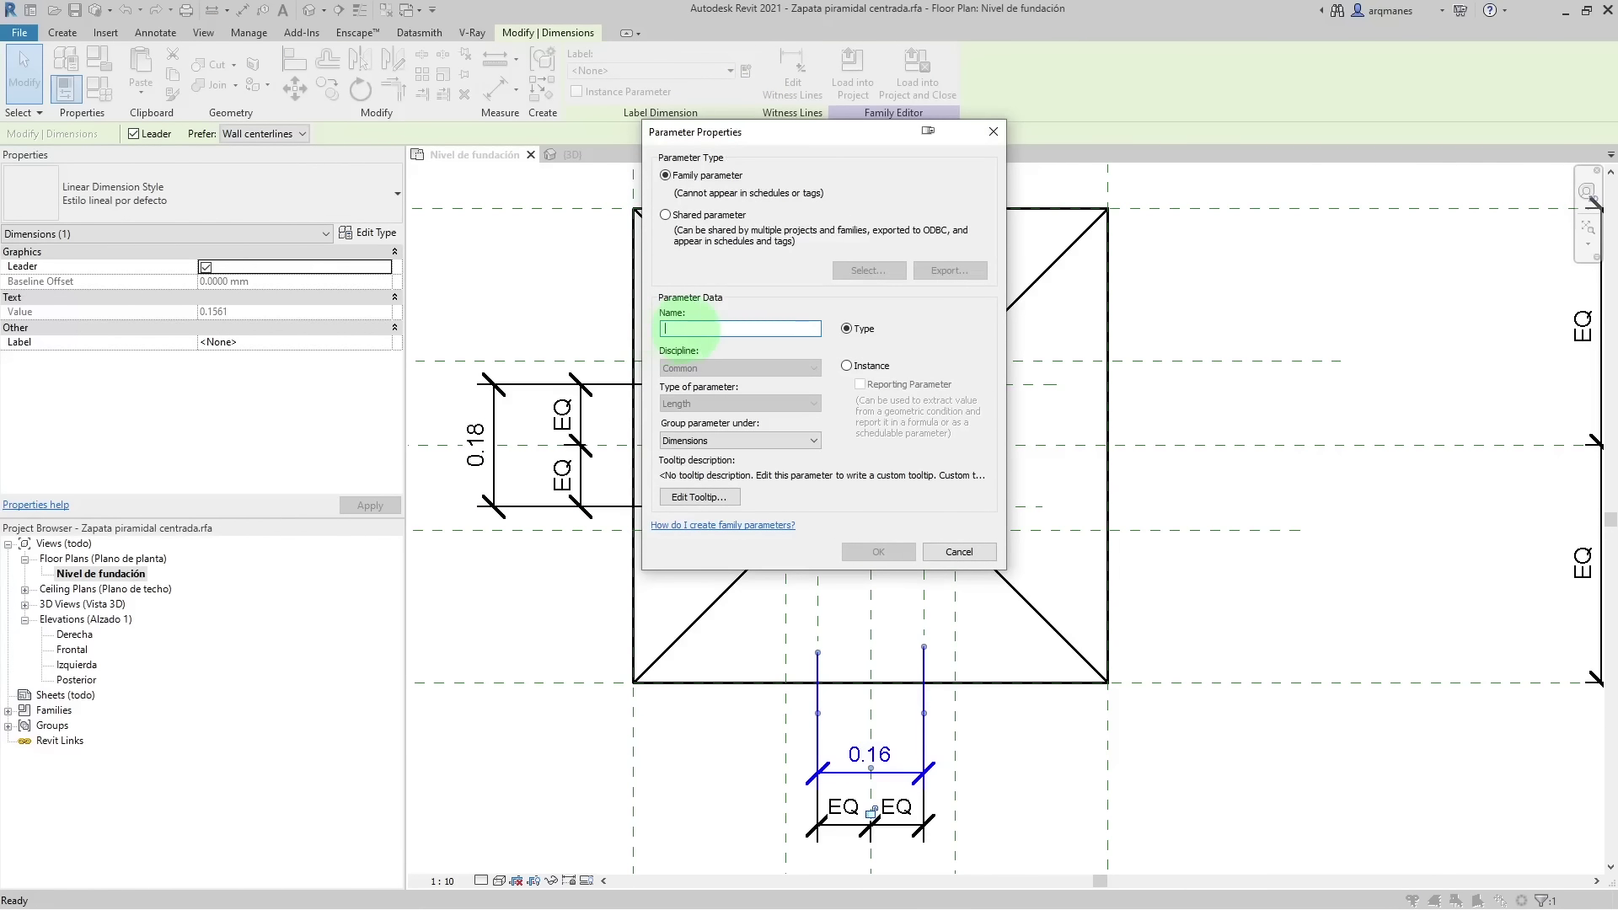
pyautogui.write('Largo tronco columna')
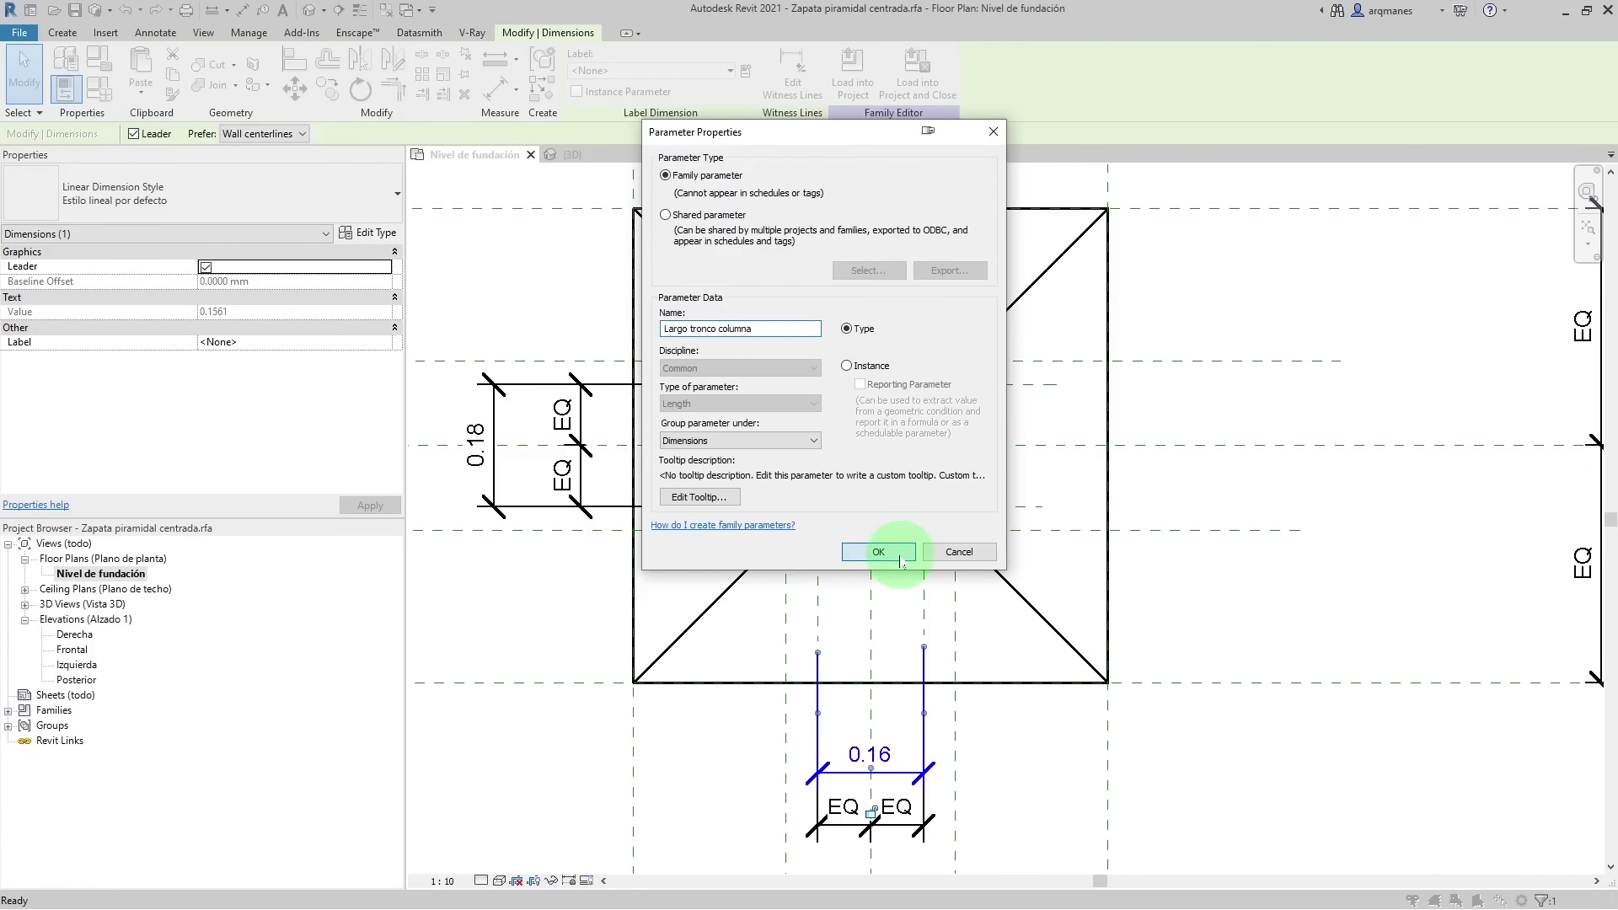
pyautogui.click(878, 551)
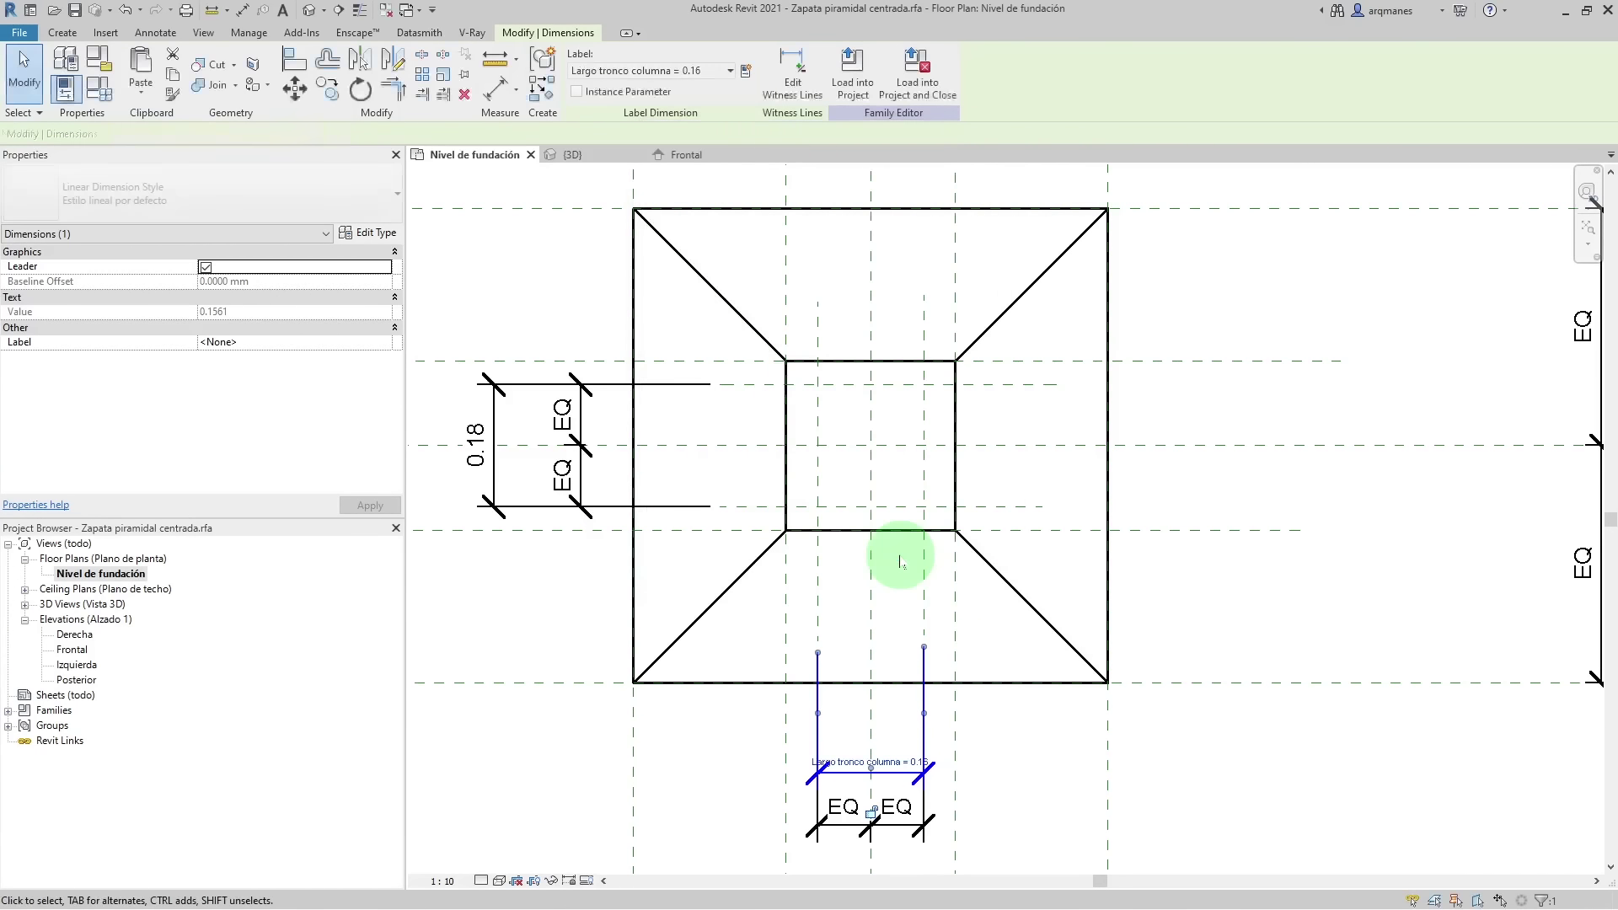
# - Label the 0.18 dimension with a new parameter named Ancho tronco columna
pyautogui.click(494, 438)
pyautogui.click(730, 70)
pyautogui.click(641, 97)
pyautogui.write('Ancho tronco columna')
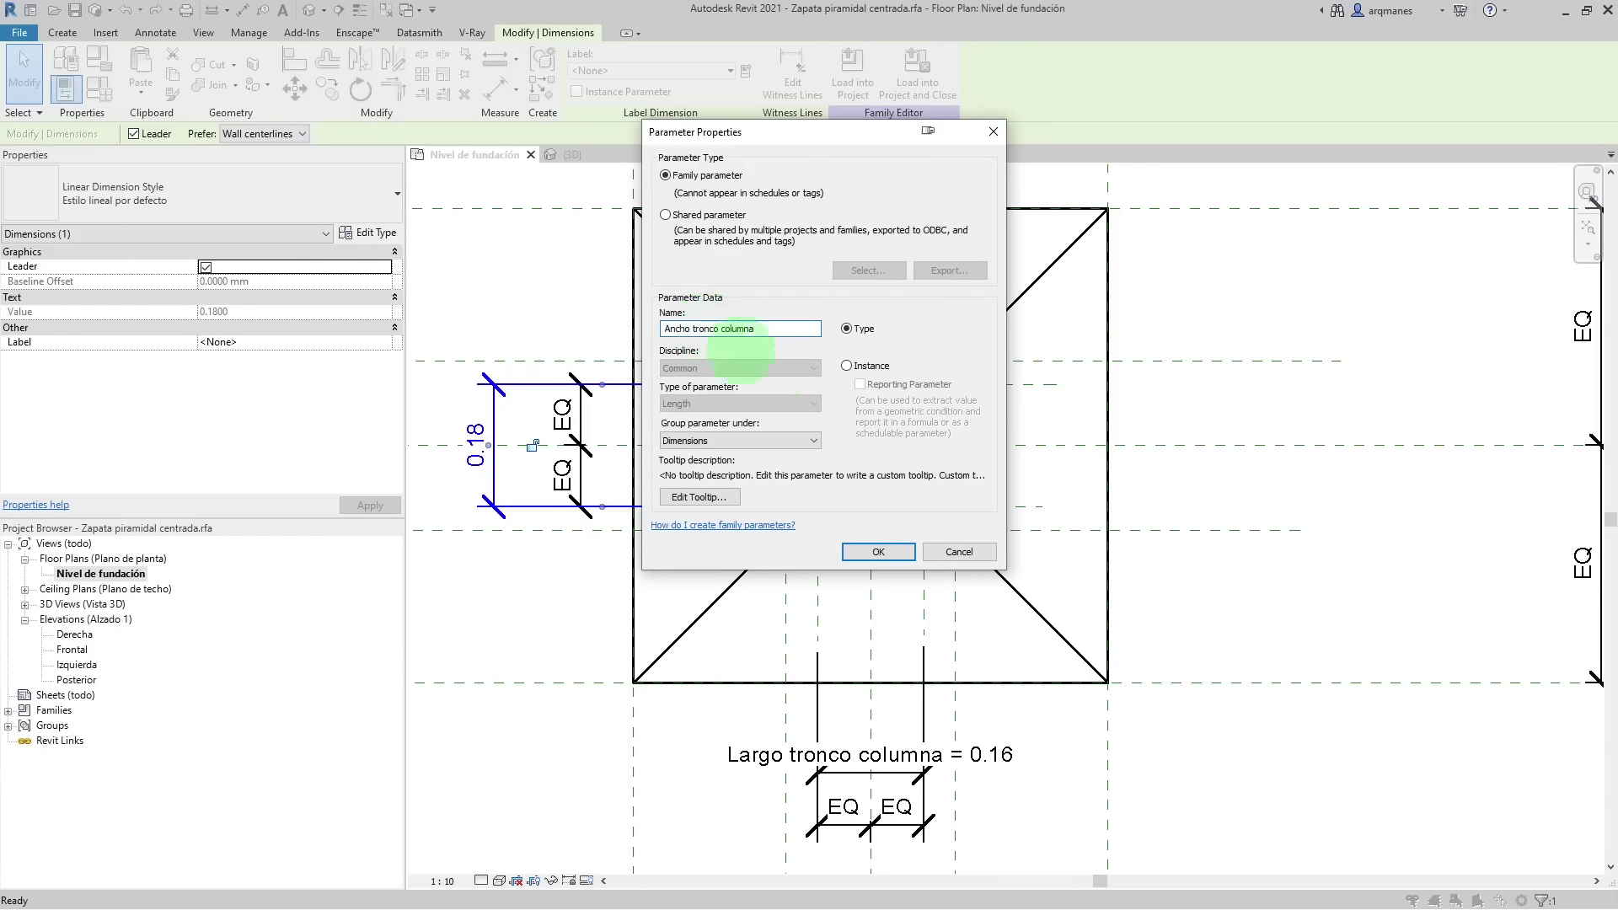
pyautogui.click(897, 553)
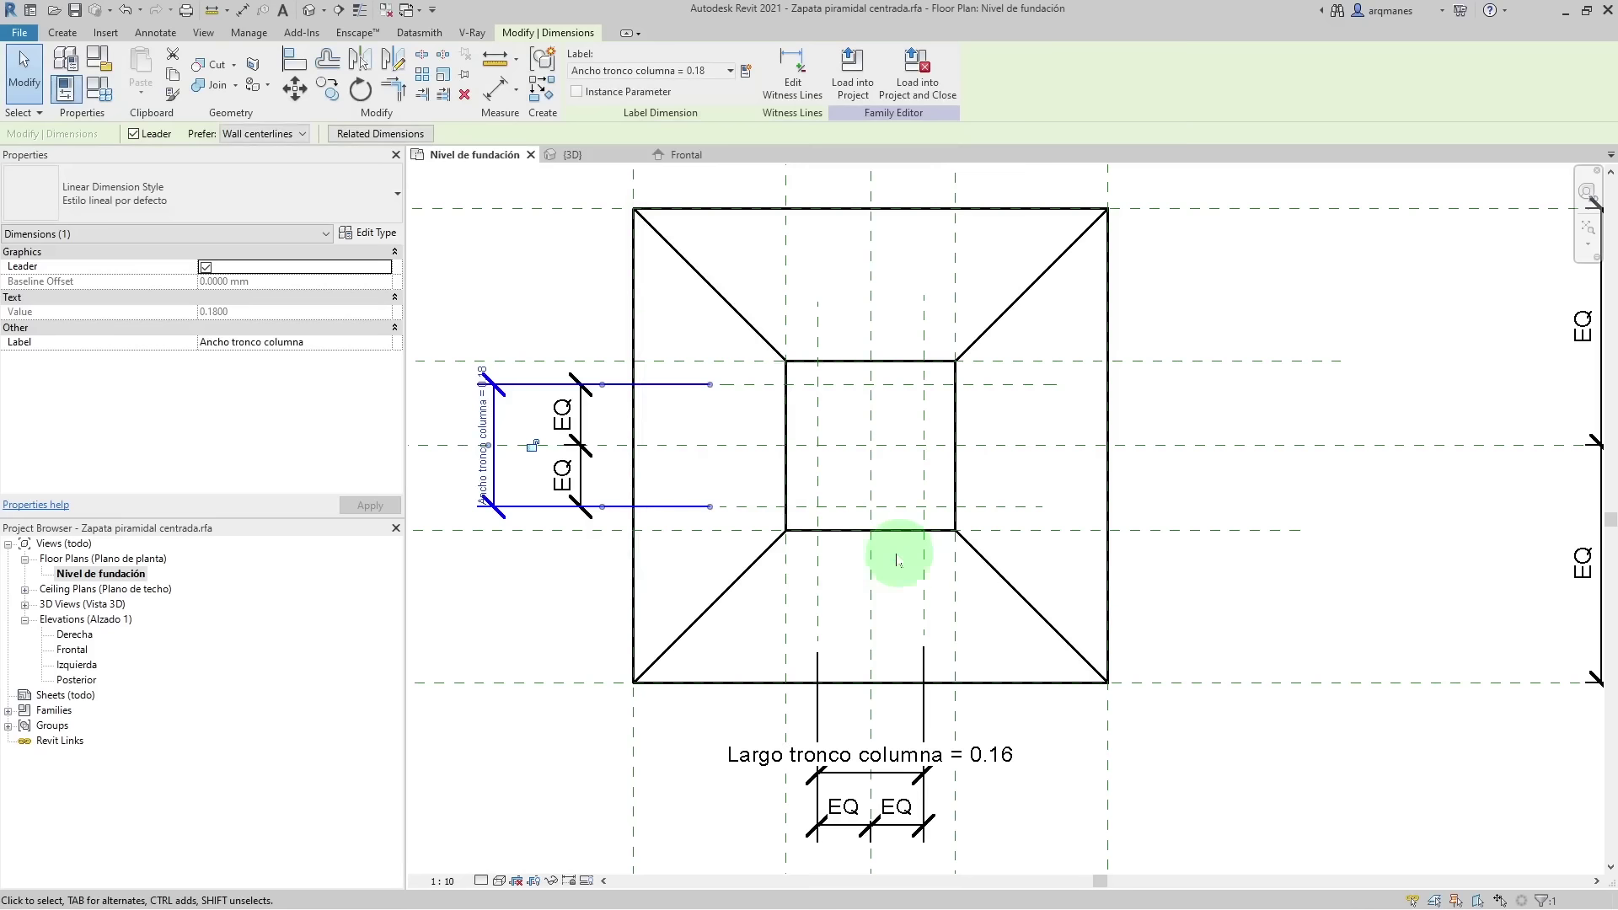
pyautogui.click(32, 10)
pyautogui.click(53, 35)
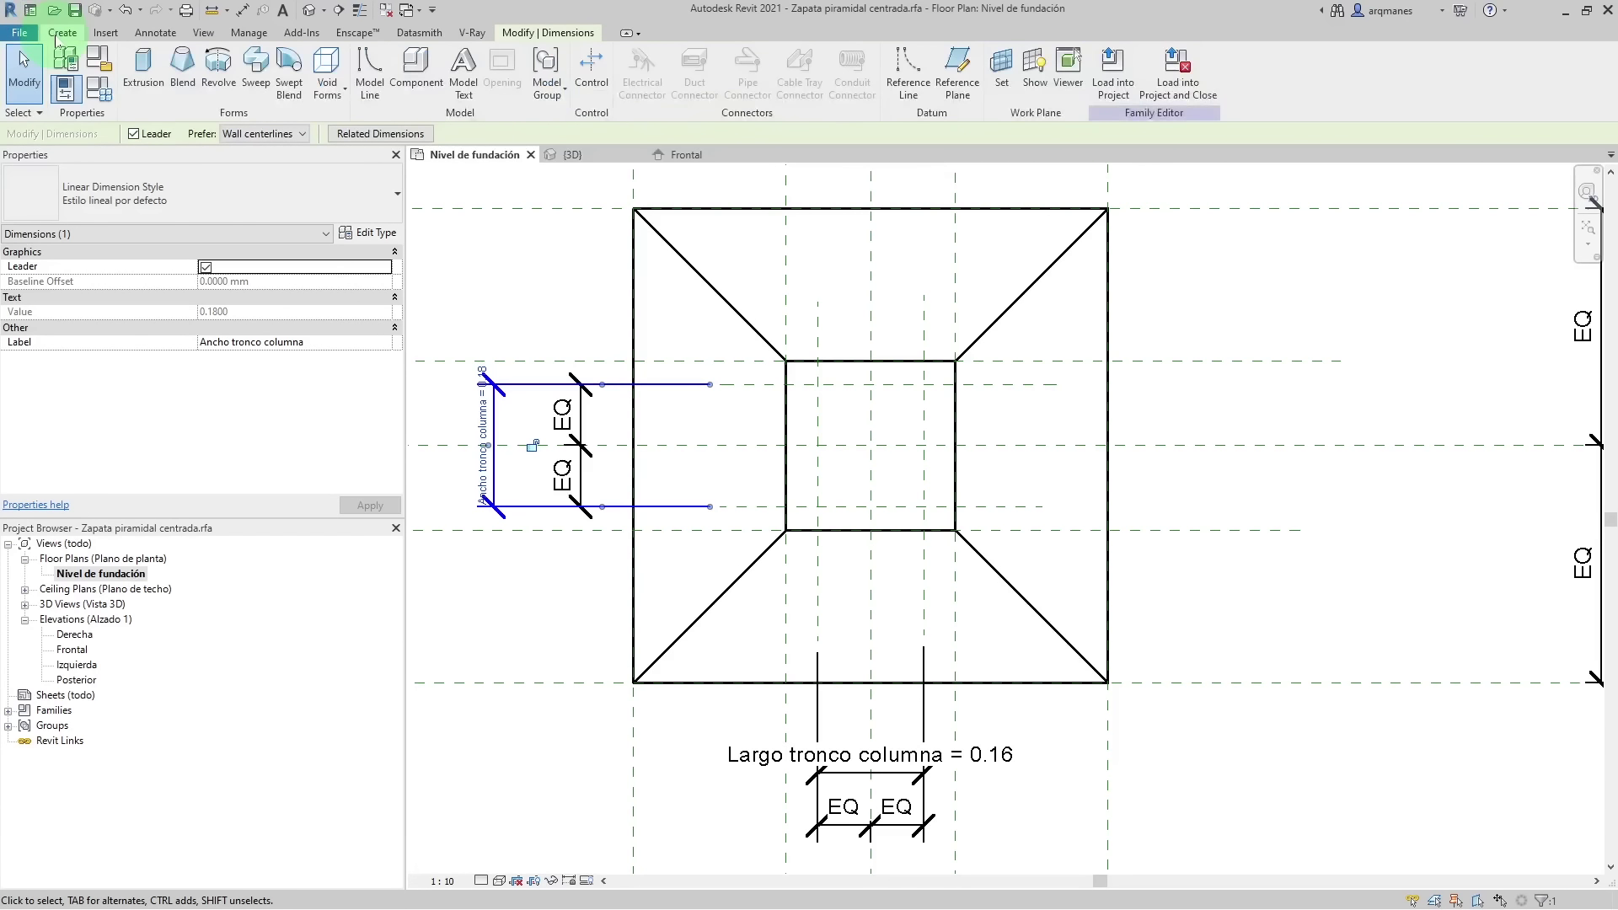
# - Extrude a rectangle sketched between the four stump reference planes, with its edges padlocked
pyautogui.click(143, 68)
pyautogui.click(632, 56)
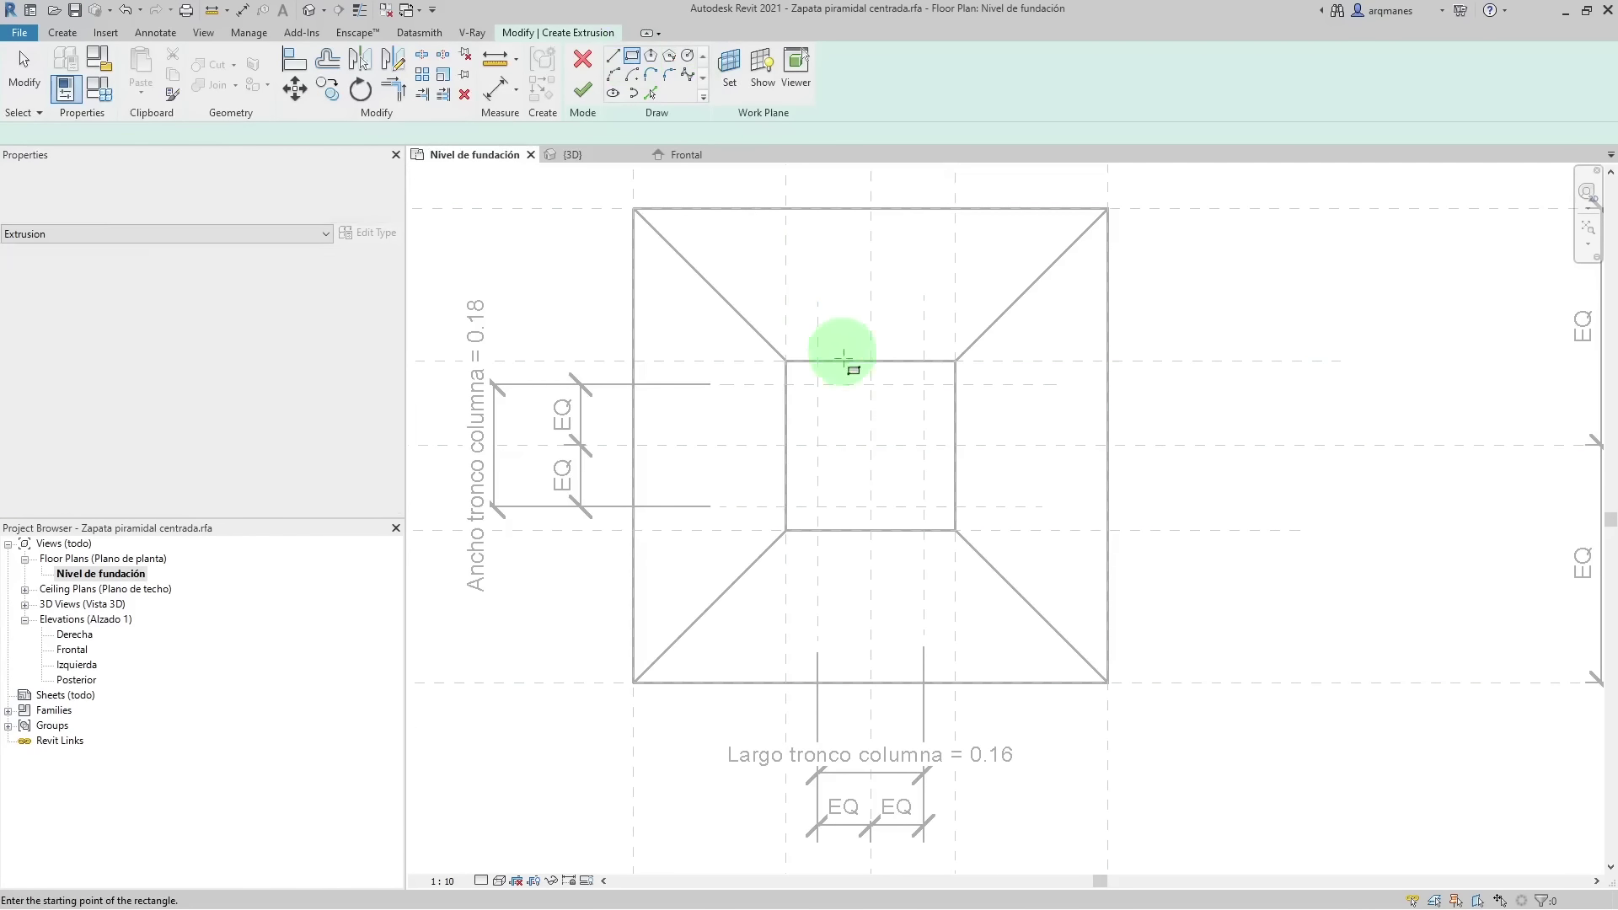
pyautogui.click(817, 385)
pyautogui.click(925, 506)
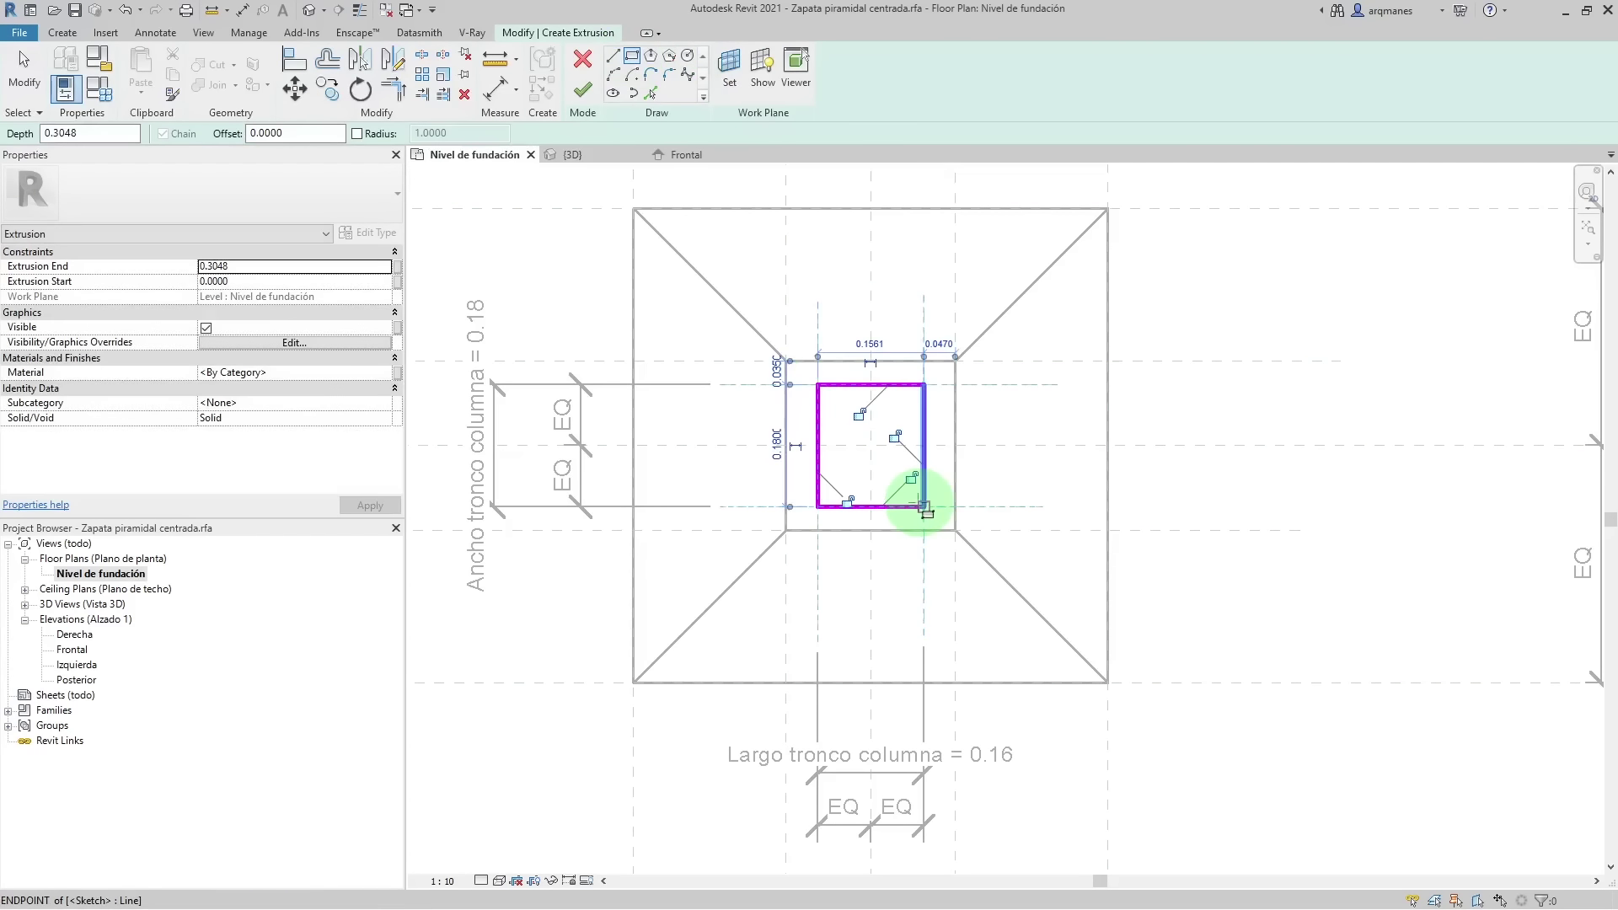
pyautogui.click(911, 478)
pyautogui.click(895, 437)
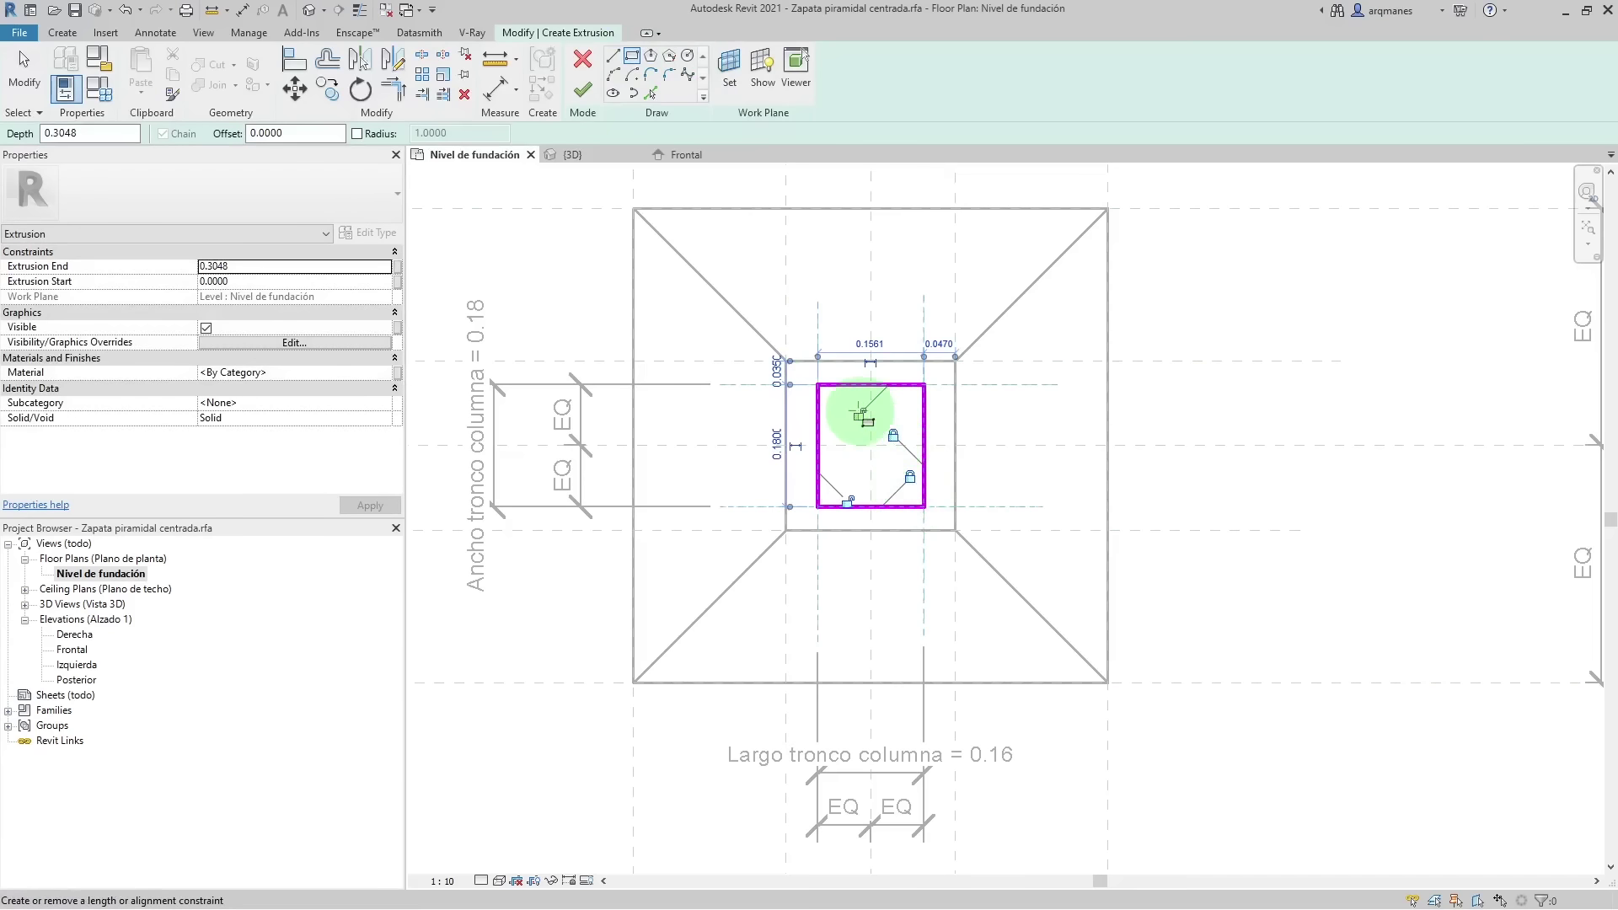
pyautogui.click(848, 501)
pyautogui.click(590, 114)
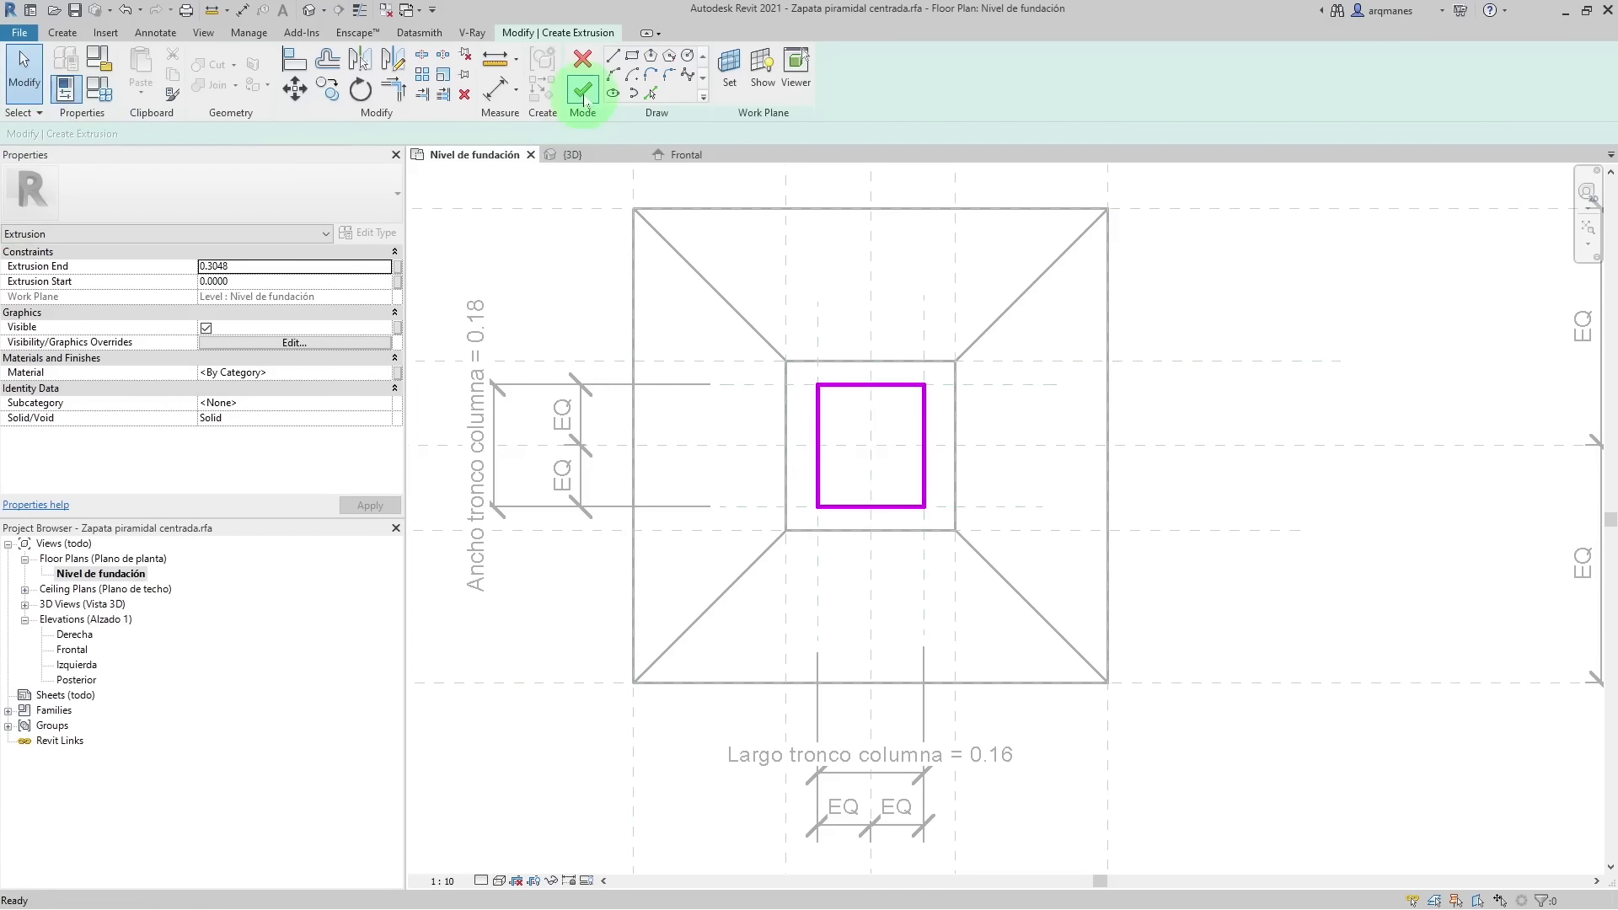
pyautogui.click(584, 90)
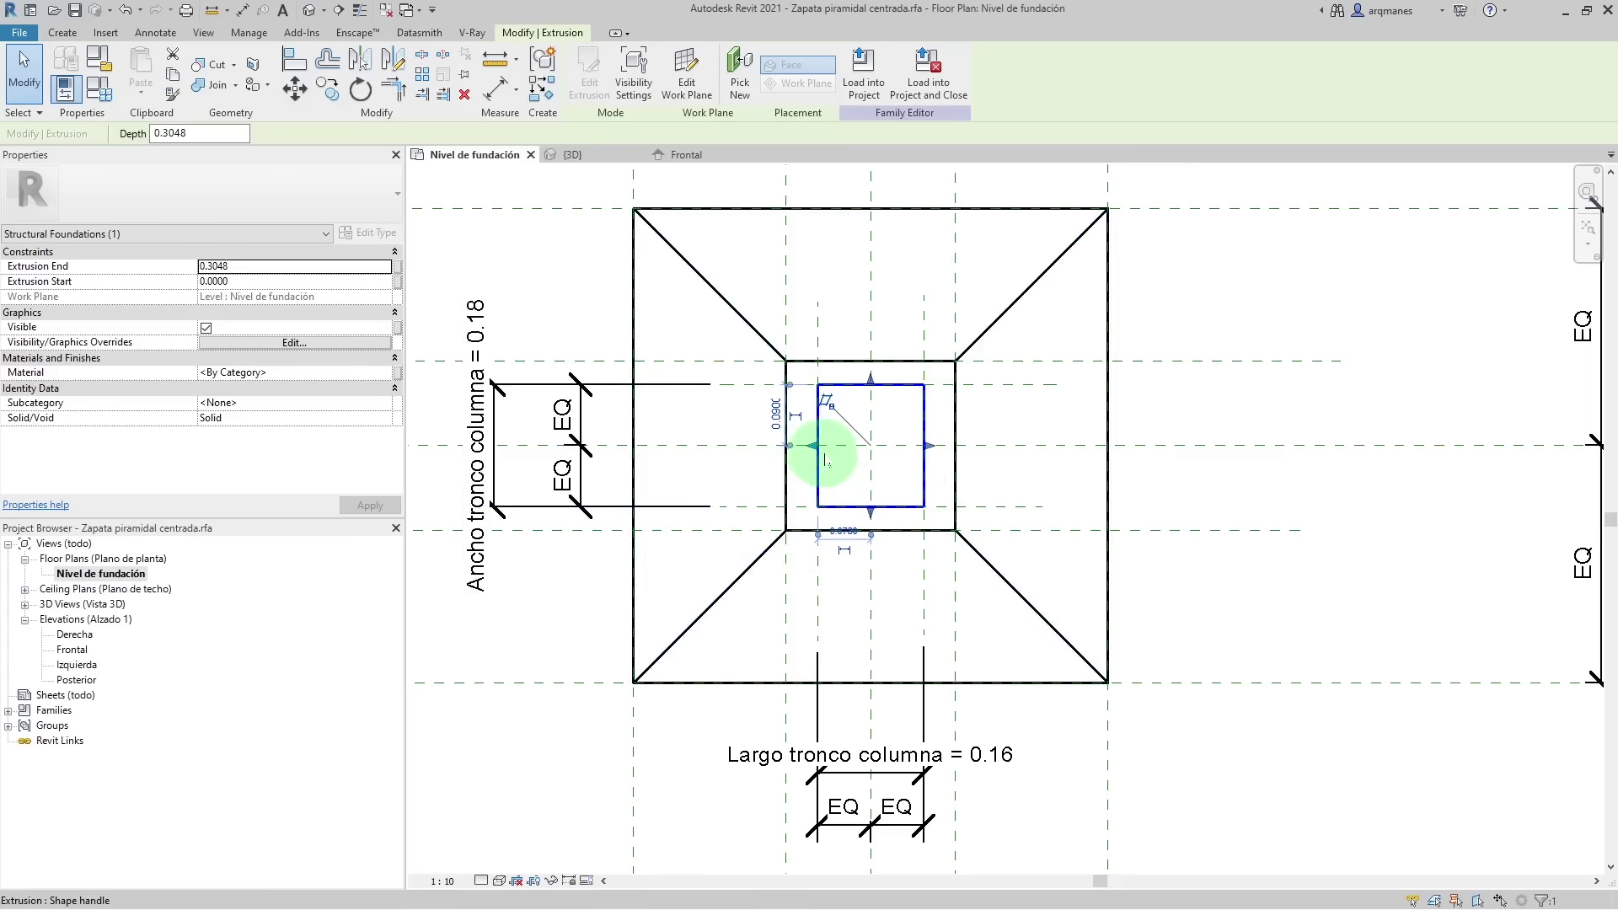
# - Zoom around the foundation plan to view the stump extrusion and all dimensions
pyautogui.scroll(2, 882, 399)
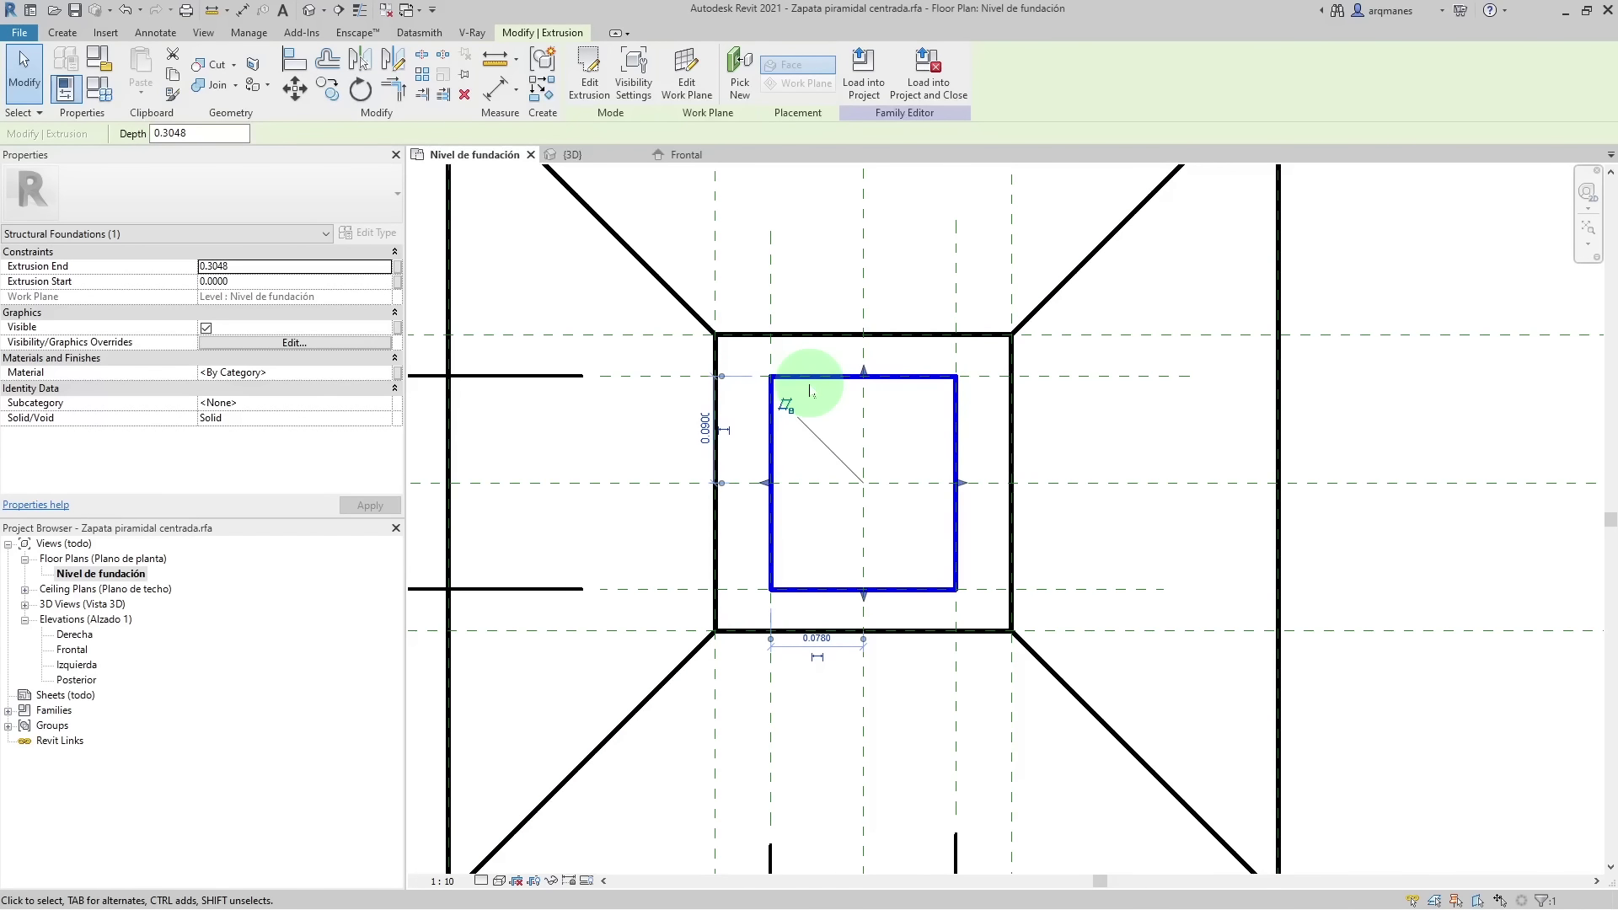
pyautogui.scroll(-3, 809, 390)
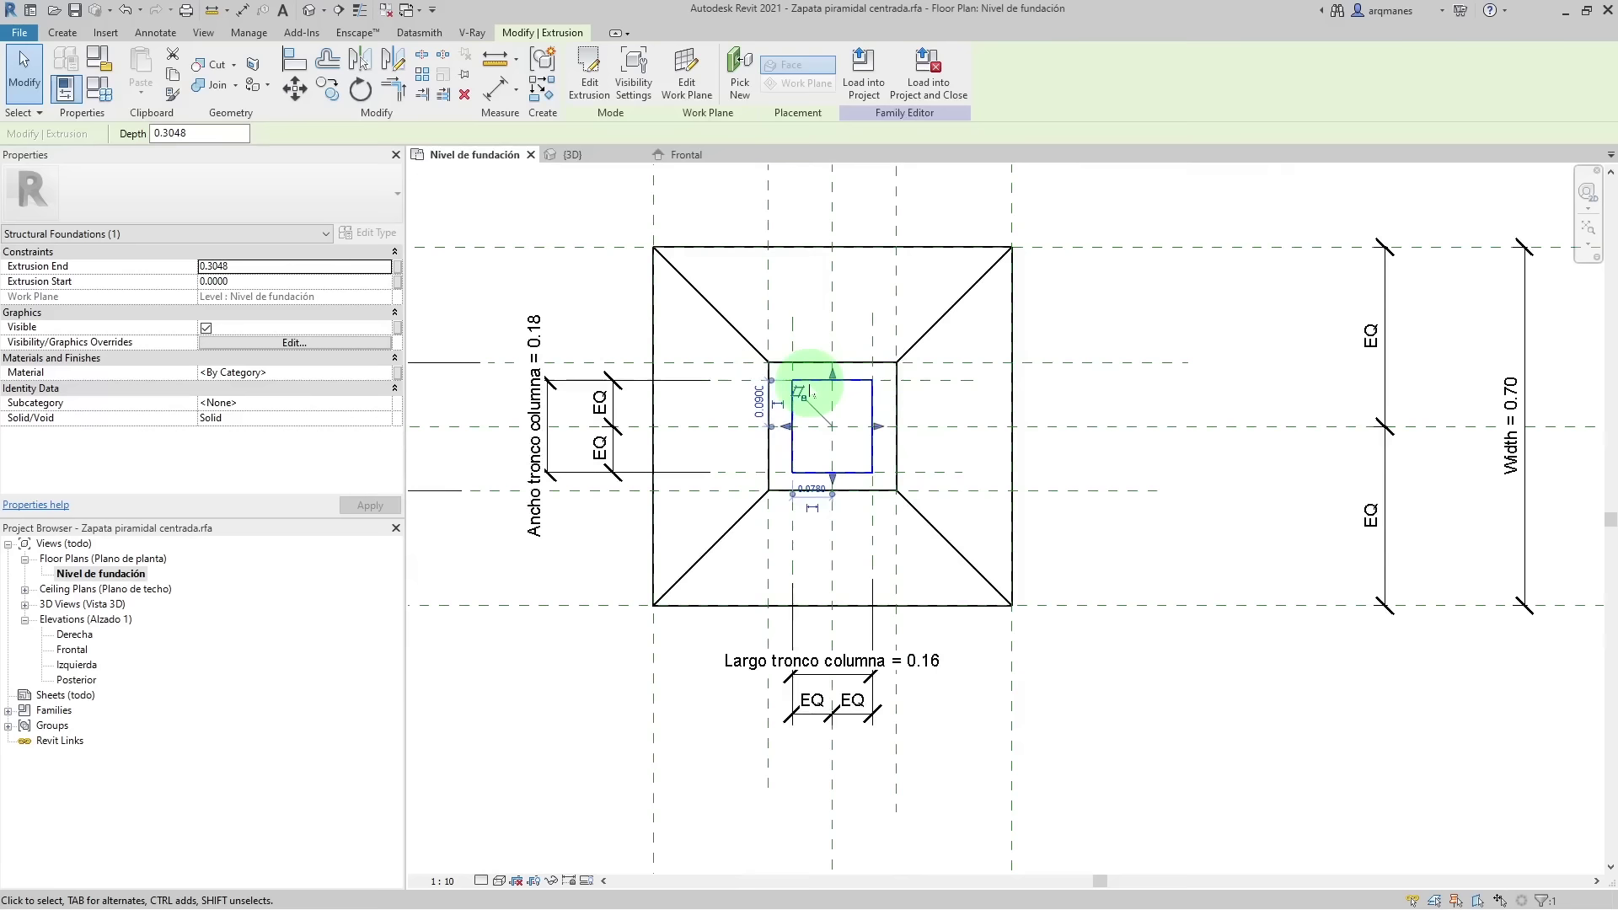
pyautogui.scroll(1, 721, 351)
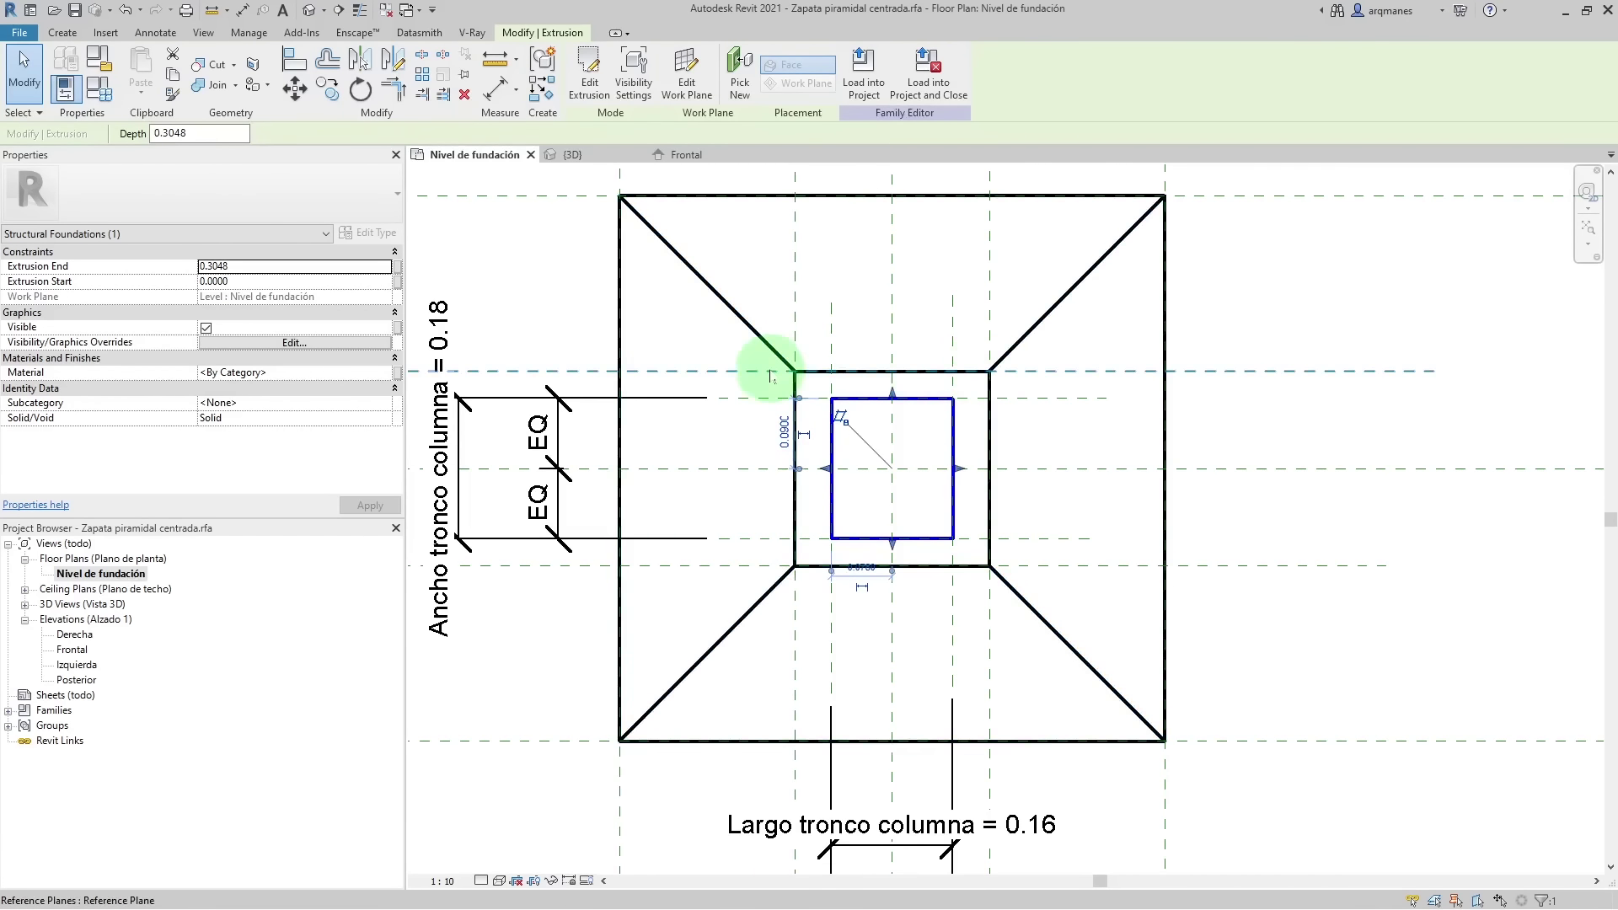
pyautogui.scroll(-1, 823, 369)
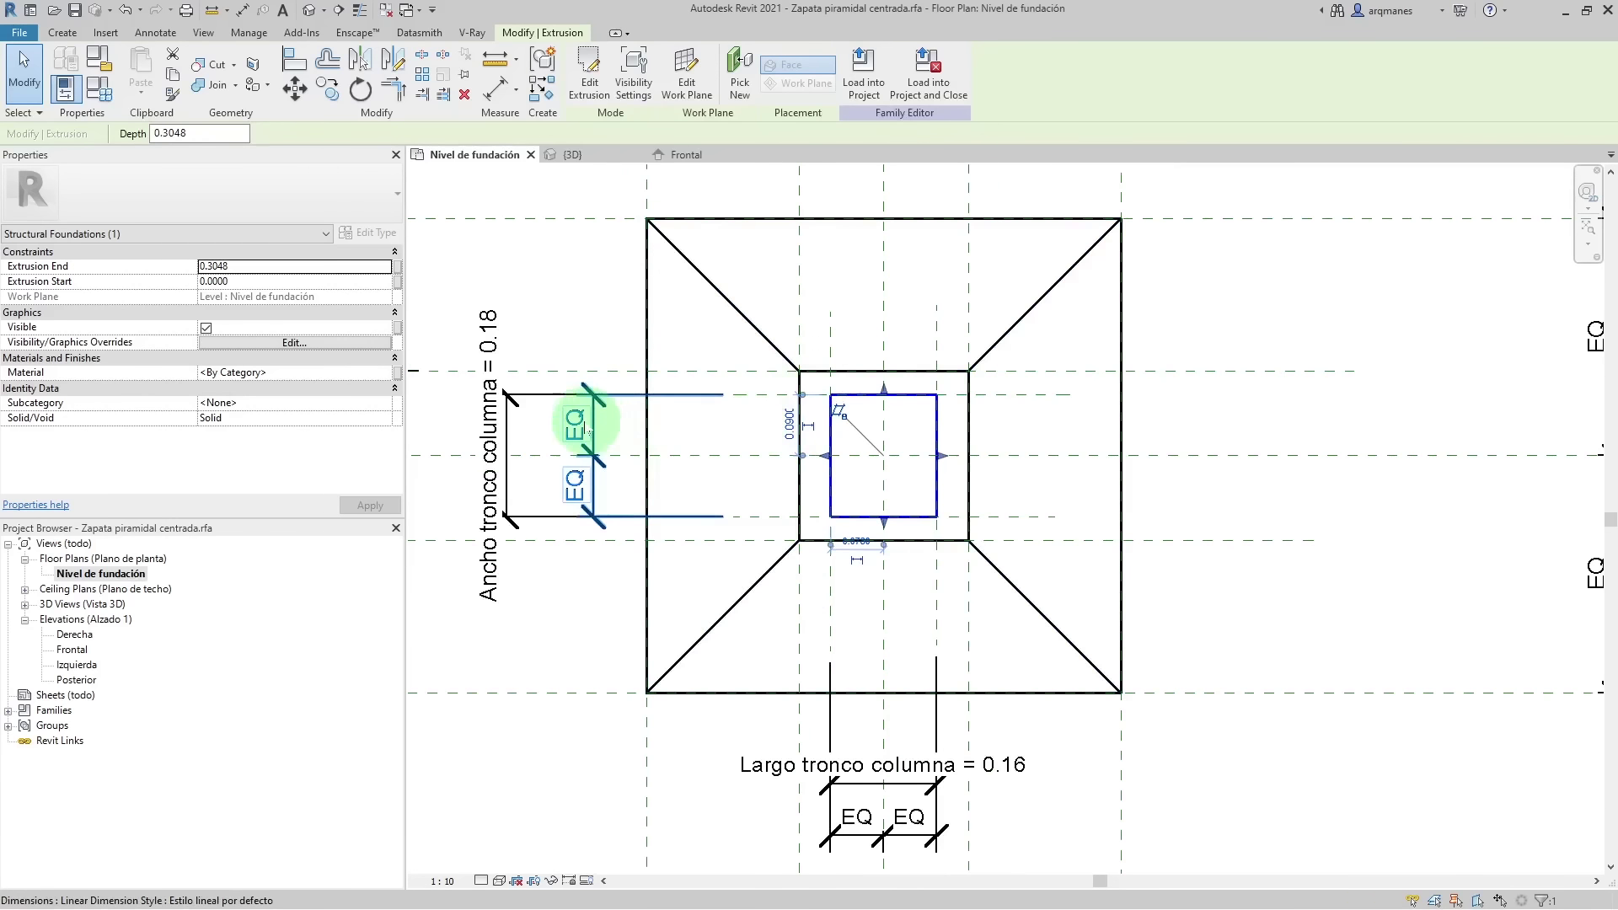
pyautogui.scroll(-1, 725, 426)
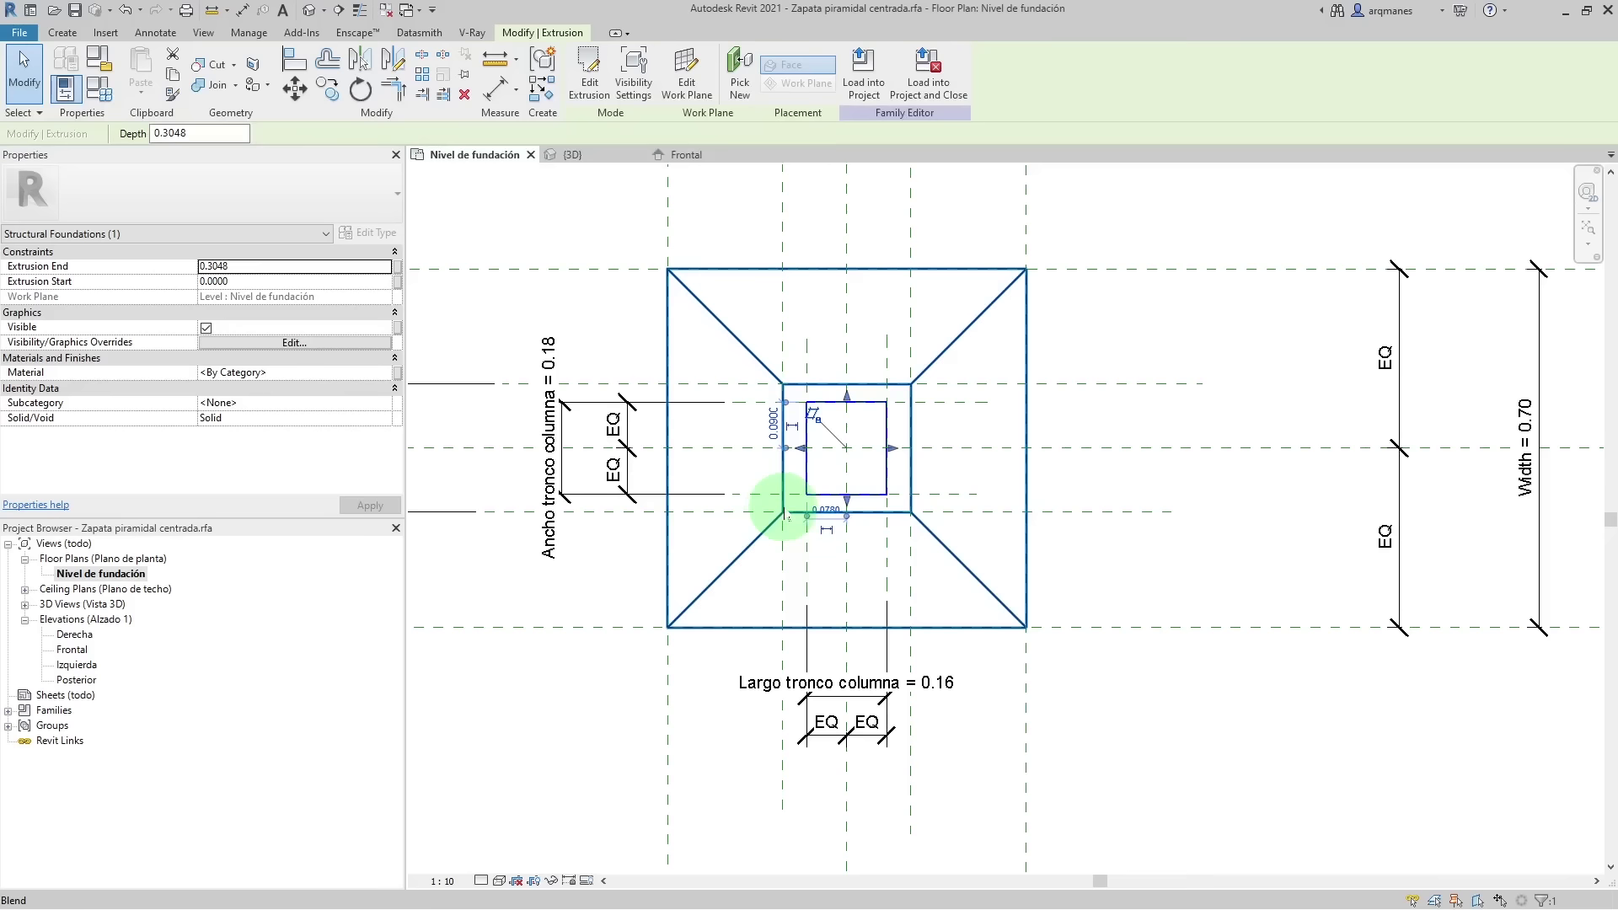
pyautogui.scroll(1, 860, 662)
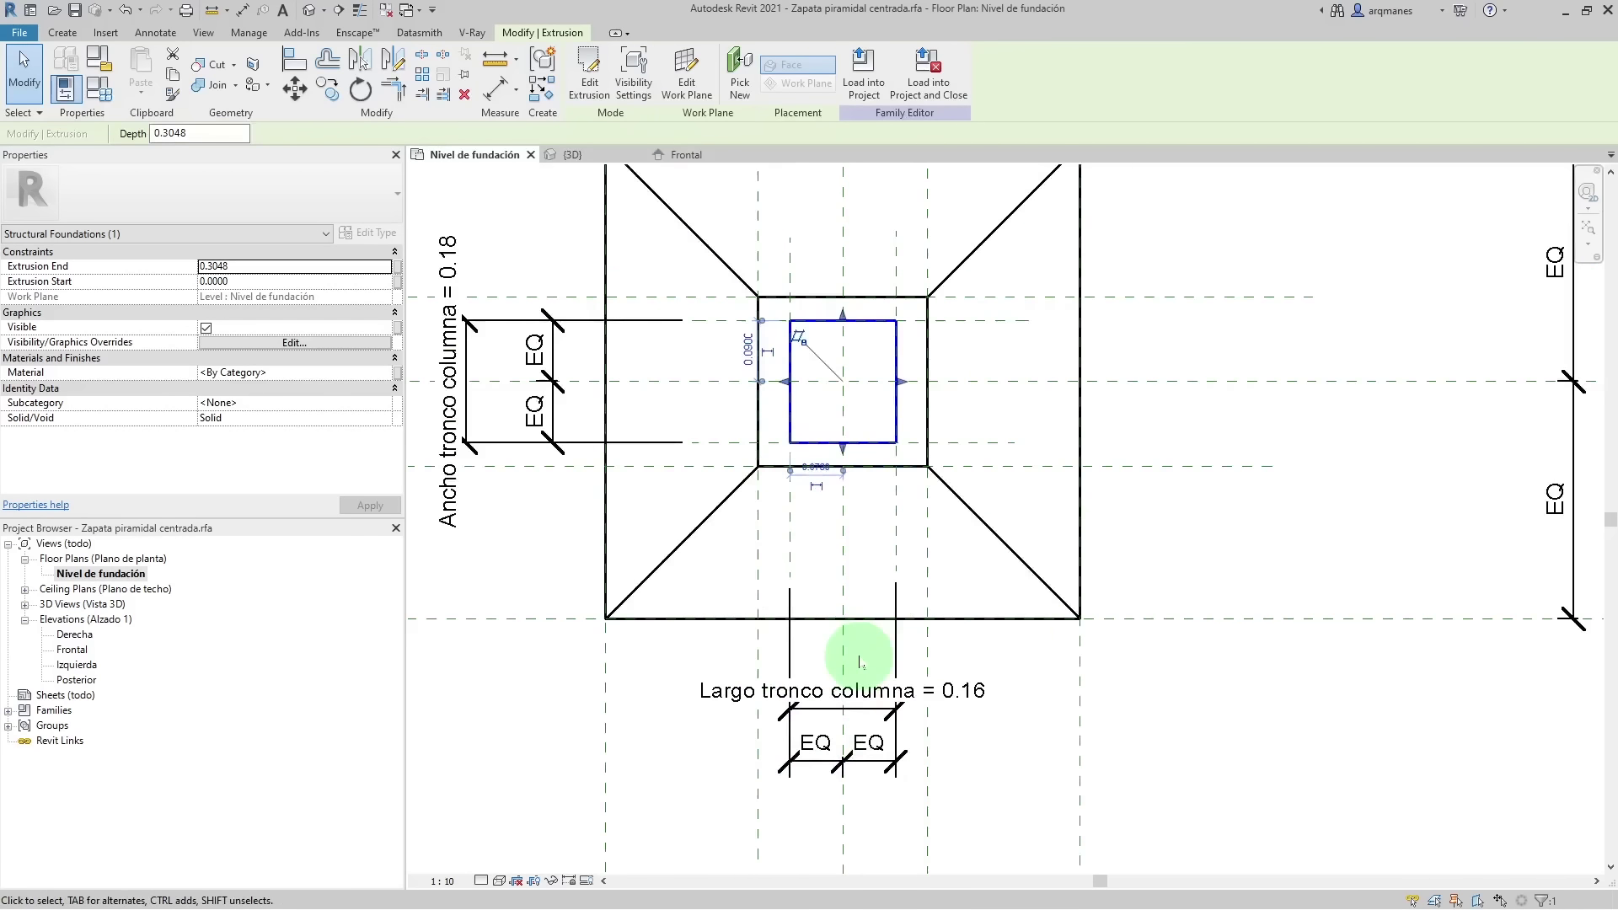
pyautogui.scroll(-2, 860, 662)
pyautogui.scroll(1, 585, 611)
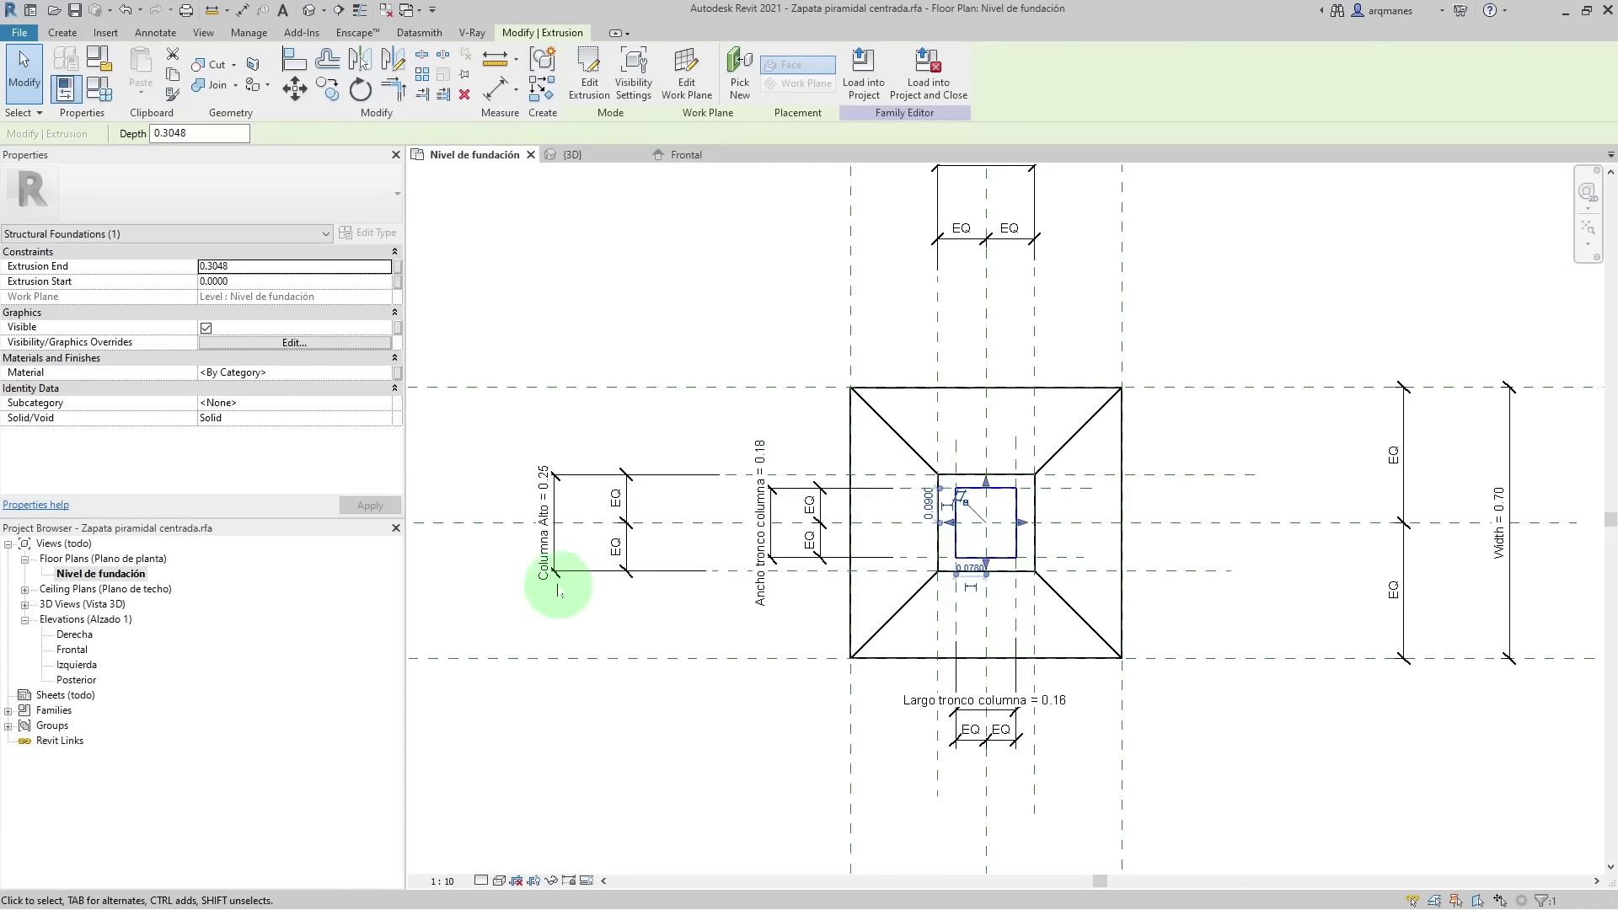
pyautogui.scroll(-1, 498, 558)
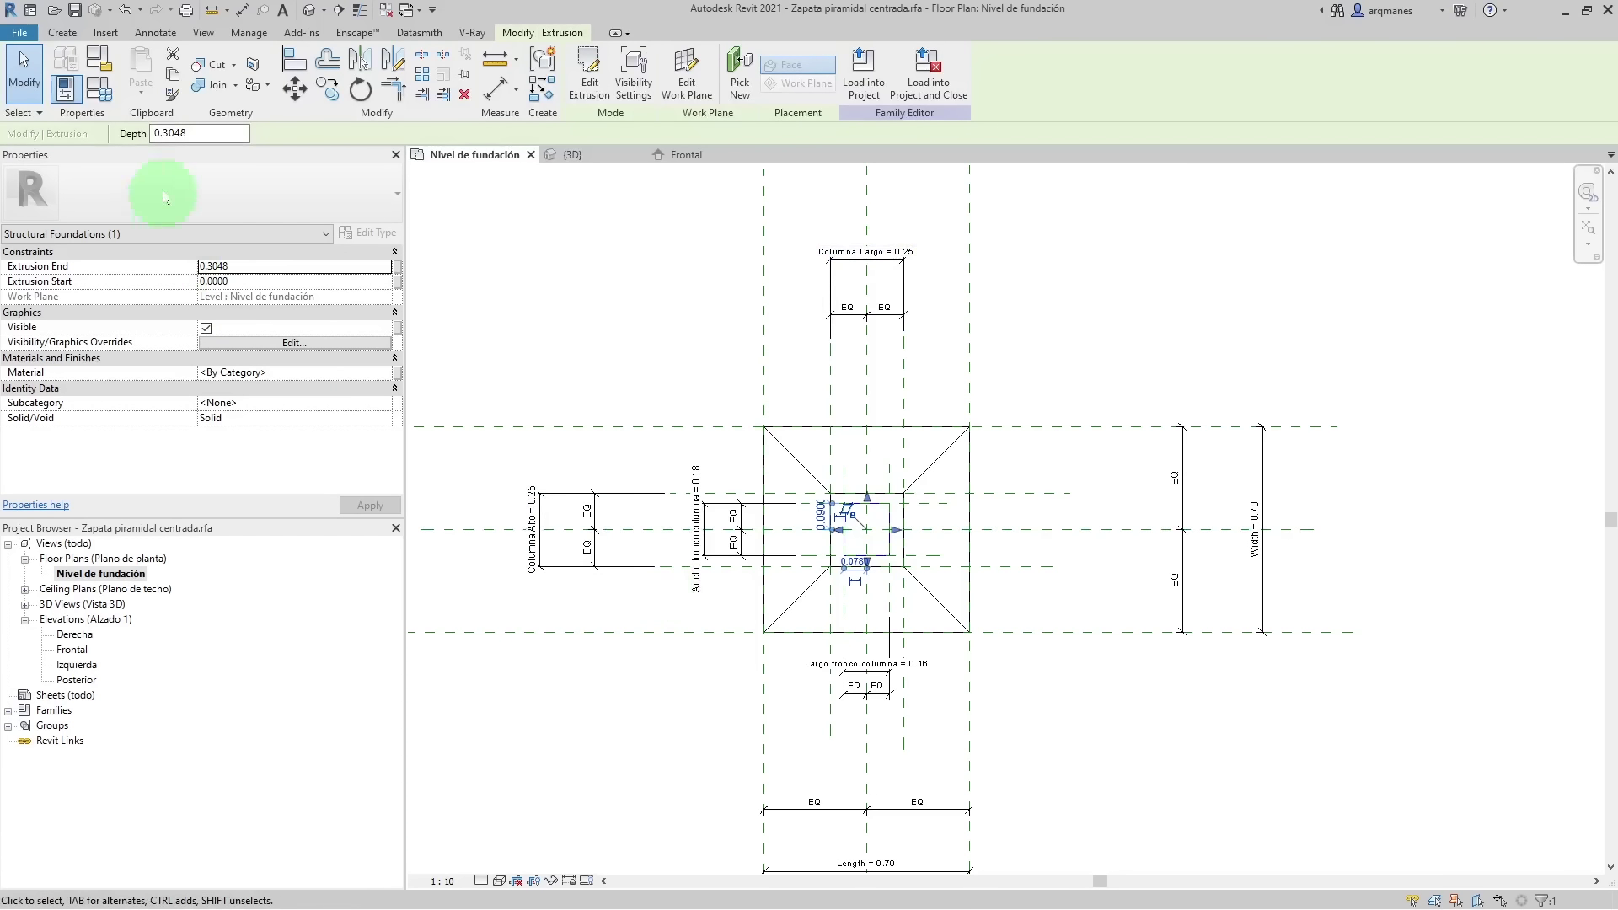
# - Delete the Columna Alto and Columna Largo parameters in Family Types and accept the changes
pyautogui.click(99, 89)
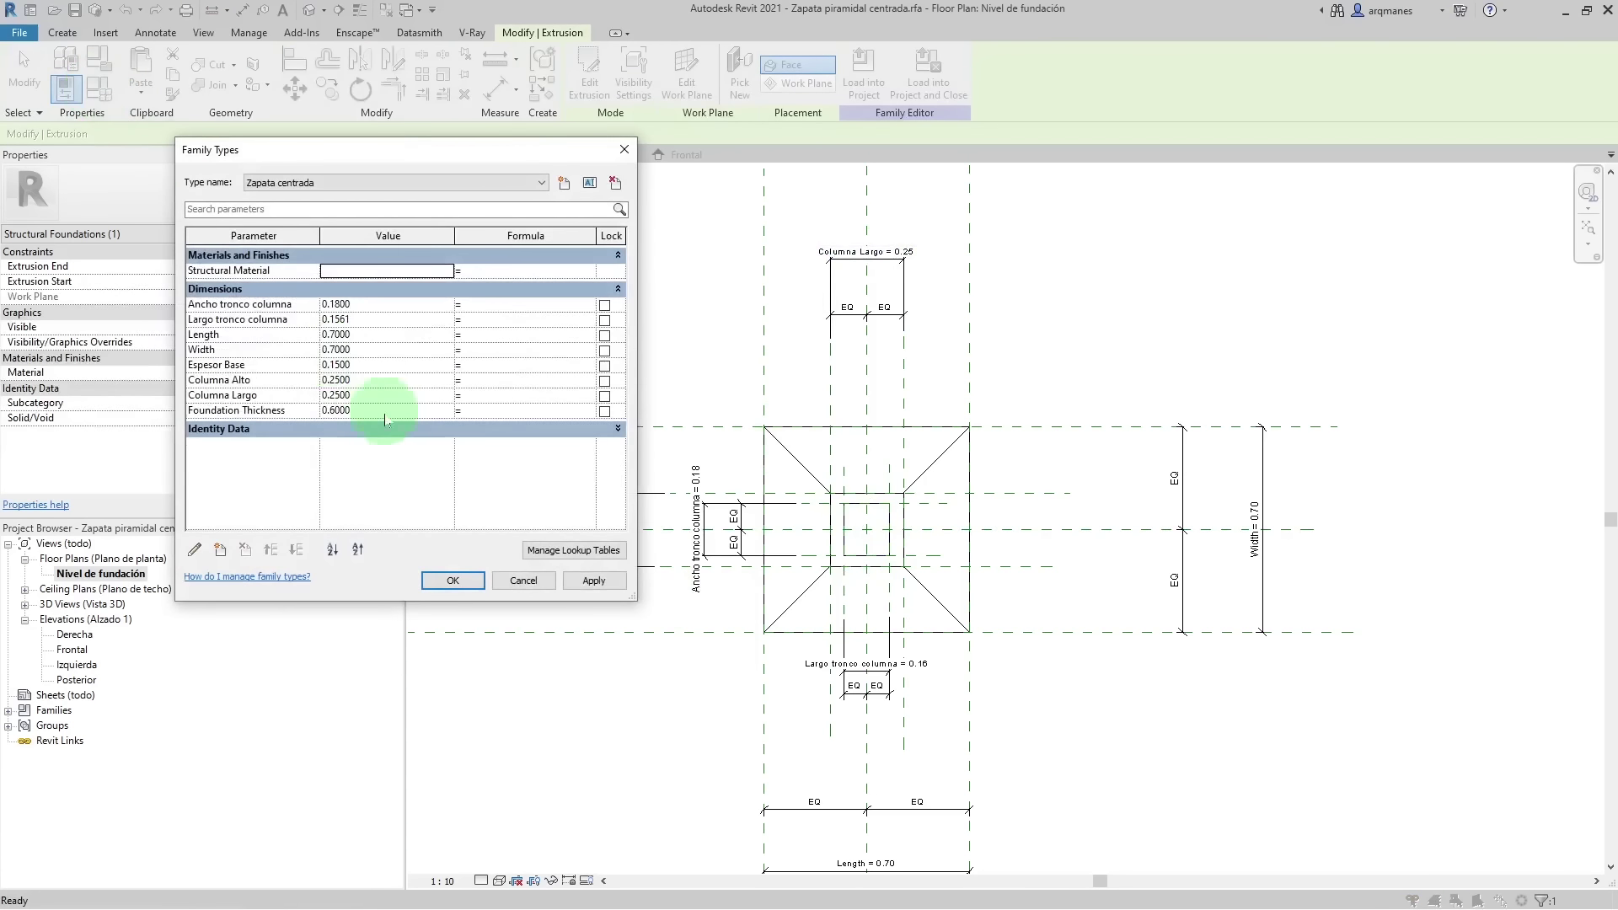
pyautogui.click(187, 380)
pyautogui.click(244, 550)
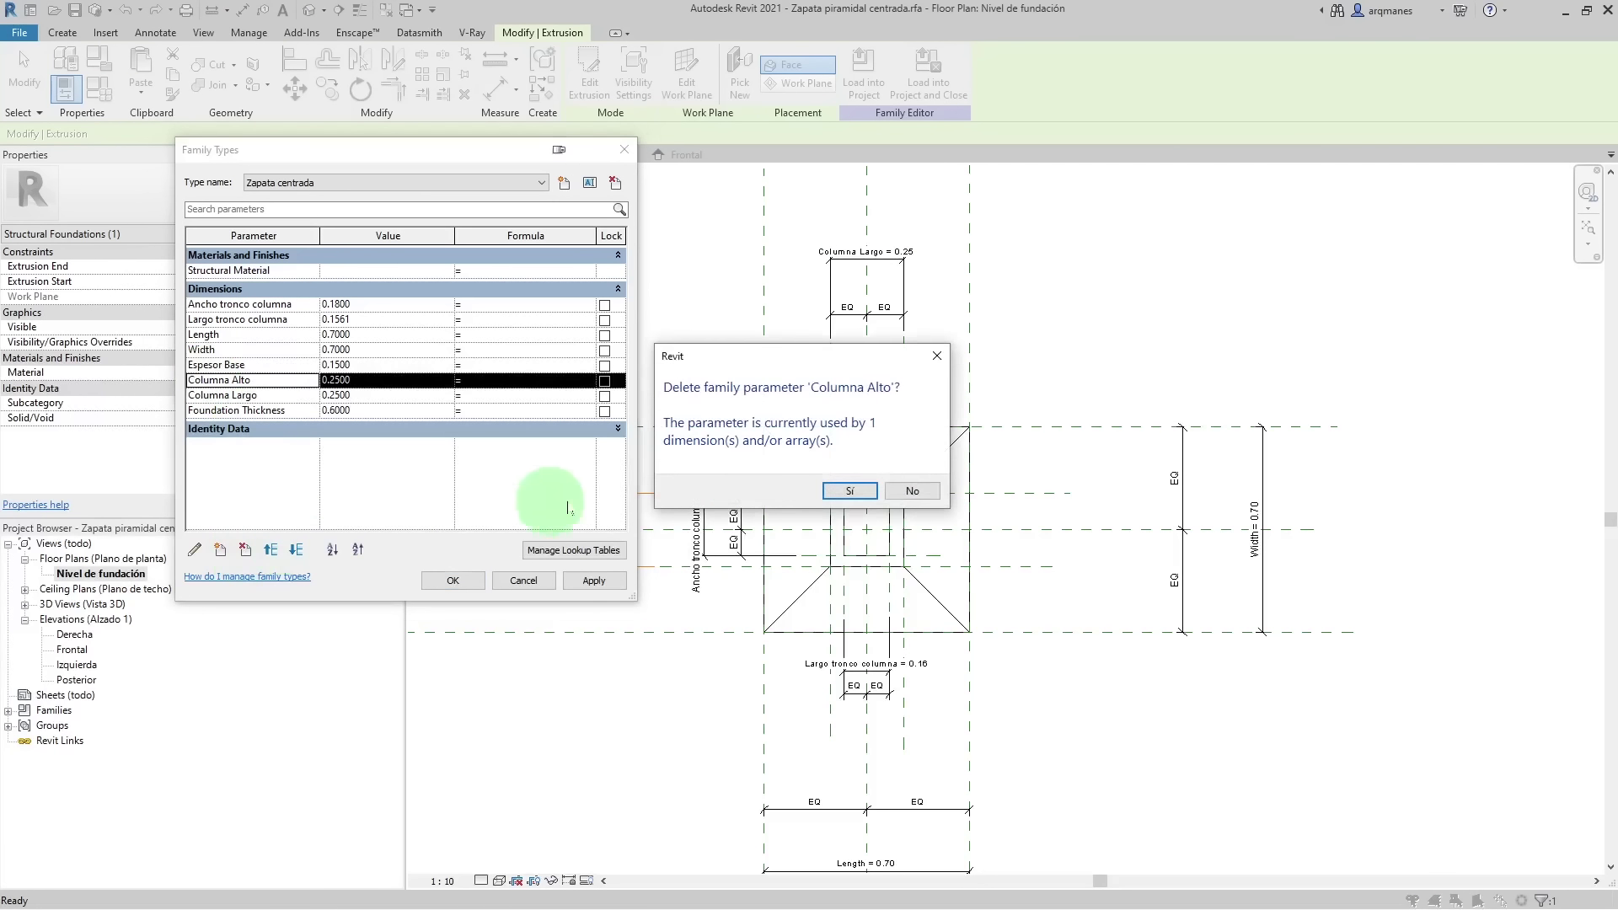
pyautogui.click(853, 492)
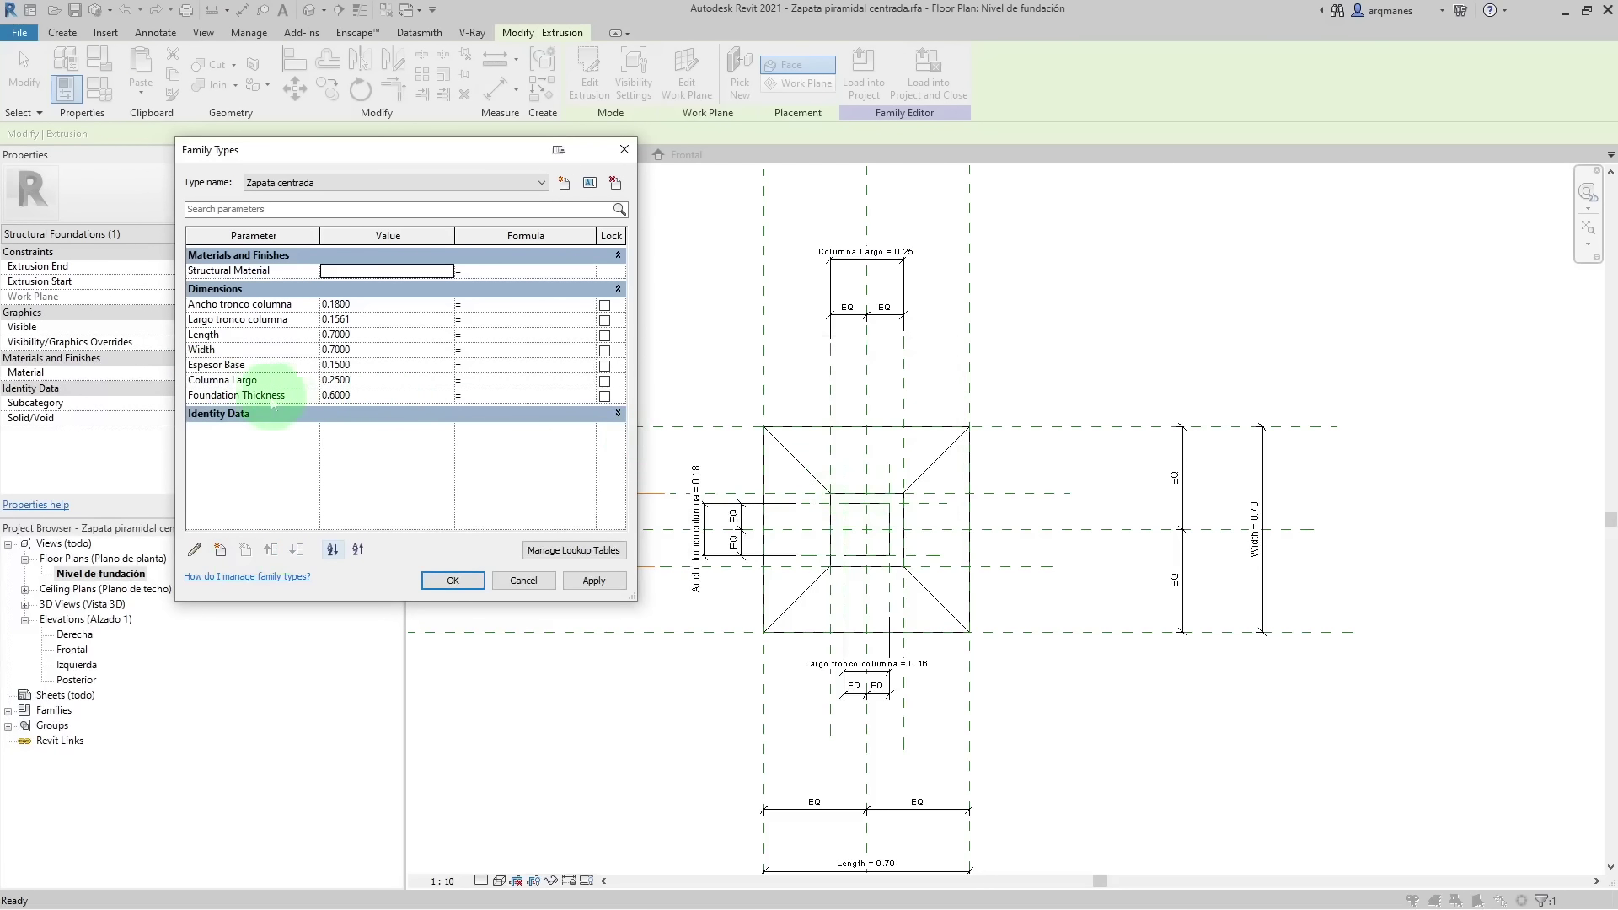
pyautogui.click(218, 383)
pyautogui.click(245, 550)
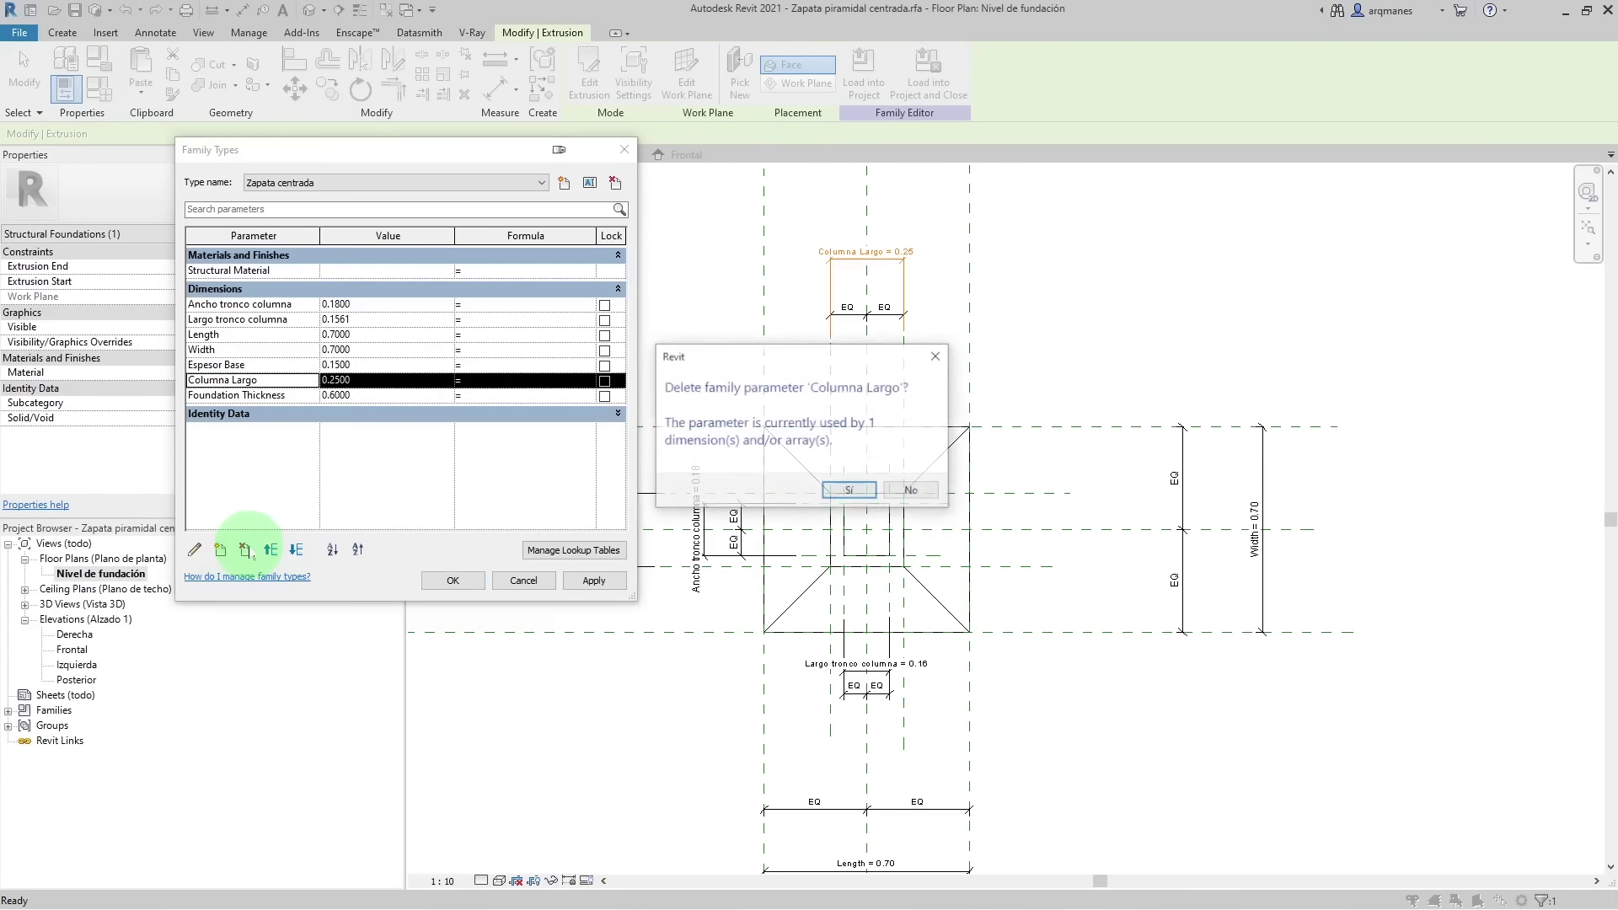
pyautogui.click(875, 490)
pyautogui.press('Return')
pyautogui.scroll(3, 929, 535)
# - Place a 0.04 aligned dimension between two reference planes at the footing edge
pyautogui.scroll(2, 748, 473)
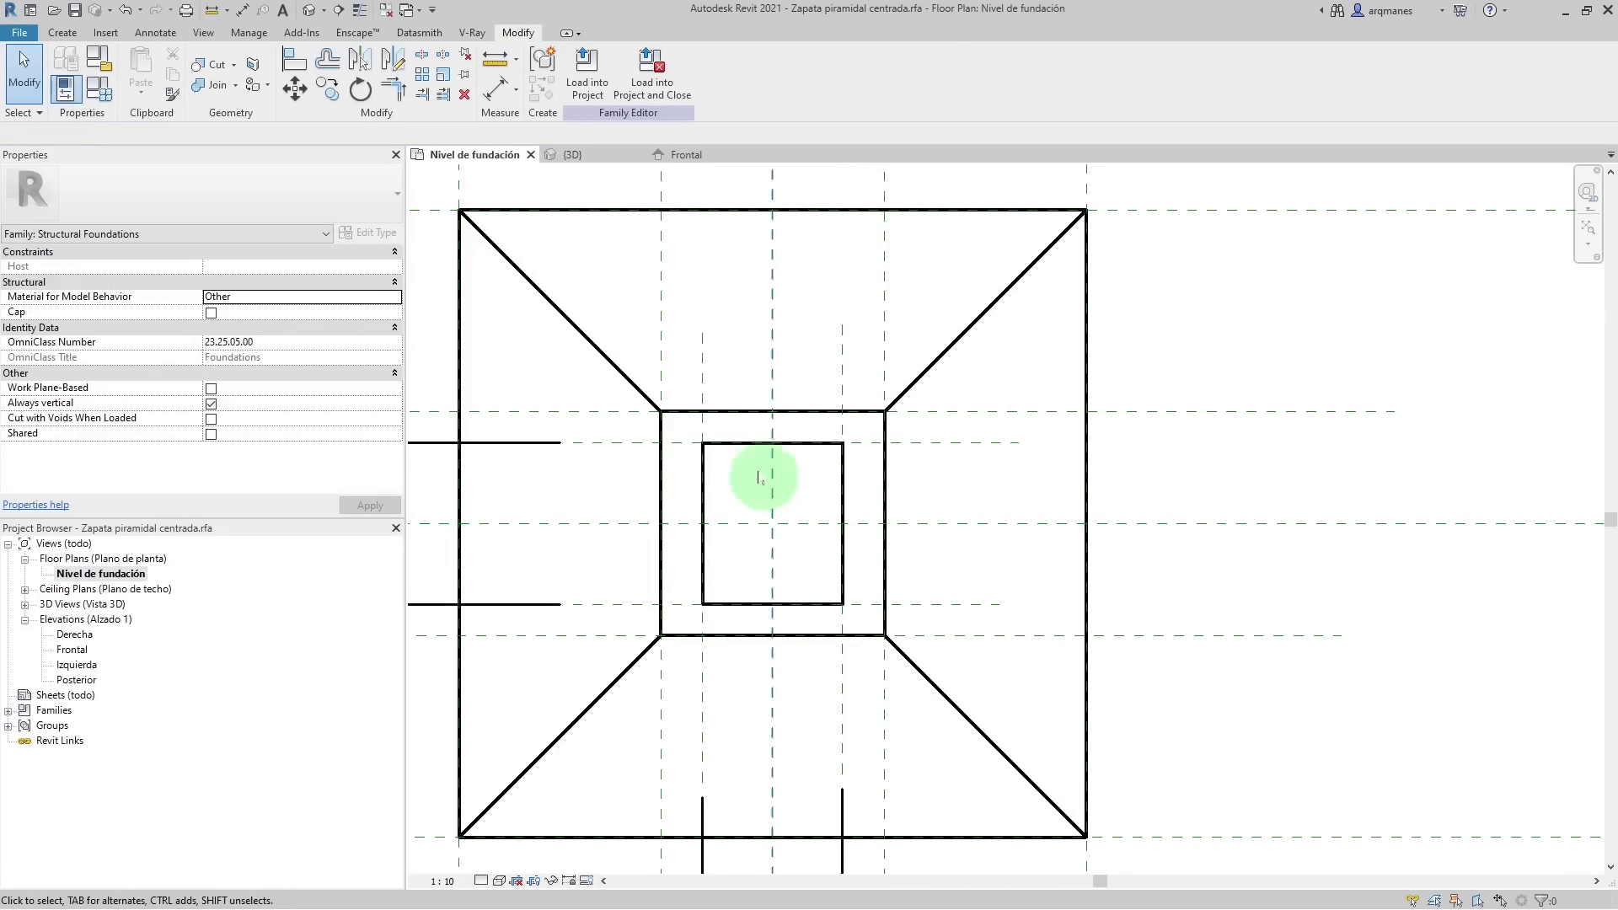
pyautogui.scroll(2, 683, 439)
pyautogui.scroll(1, 683, 439)
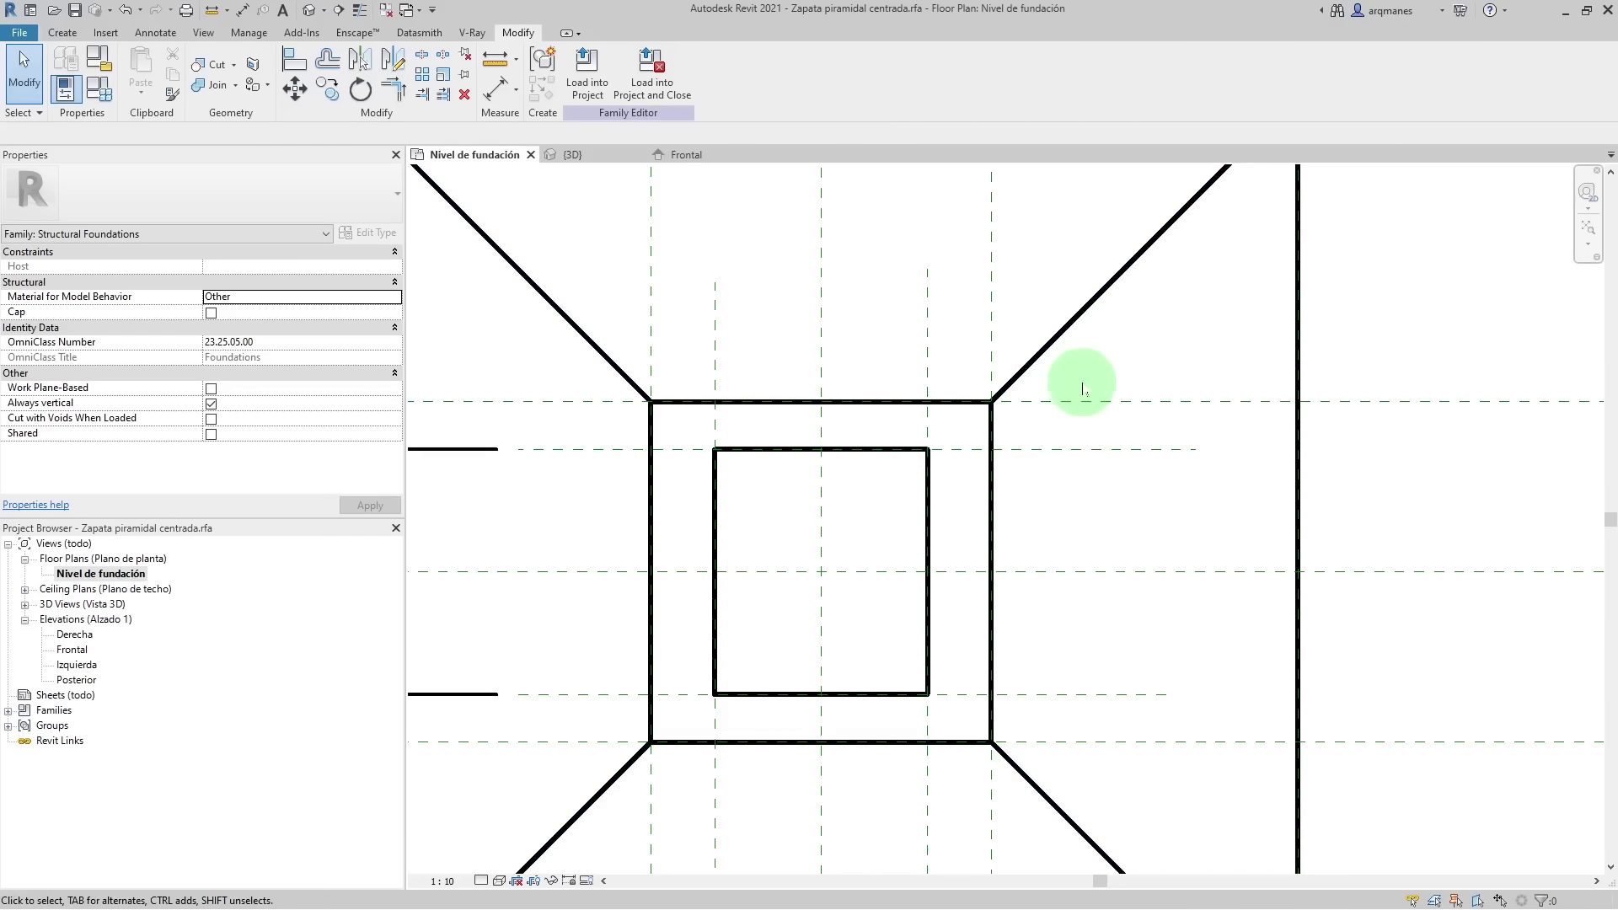
pyautogui.click(500, 99)
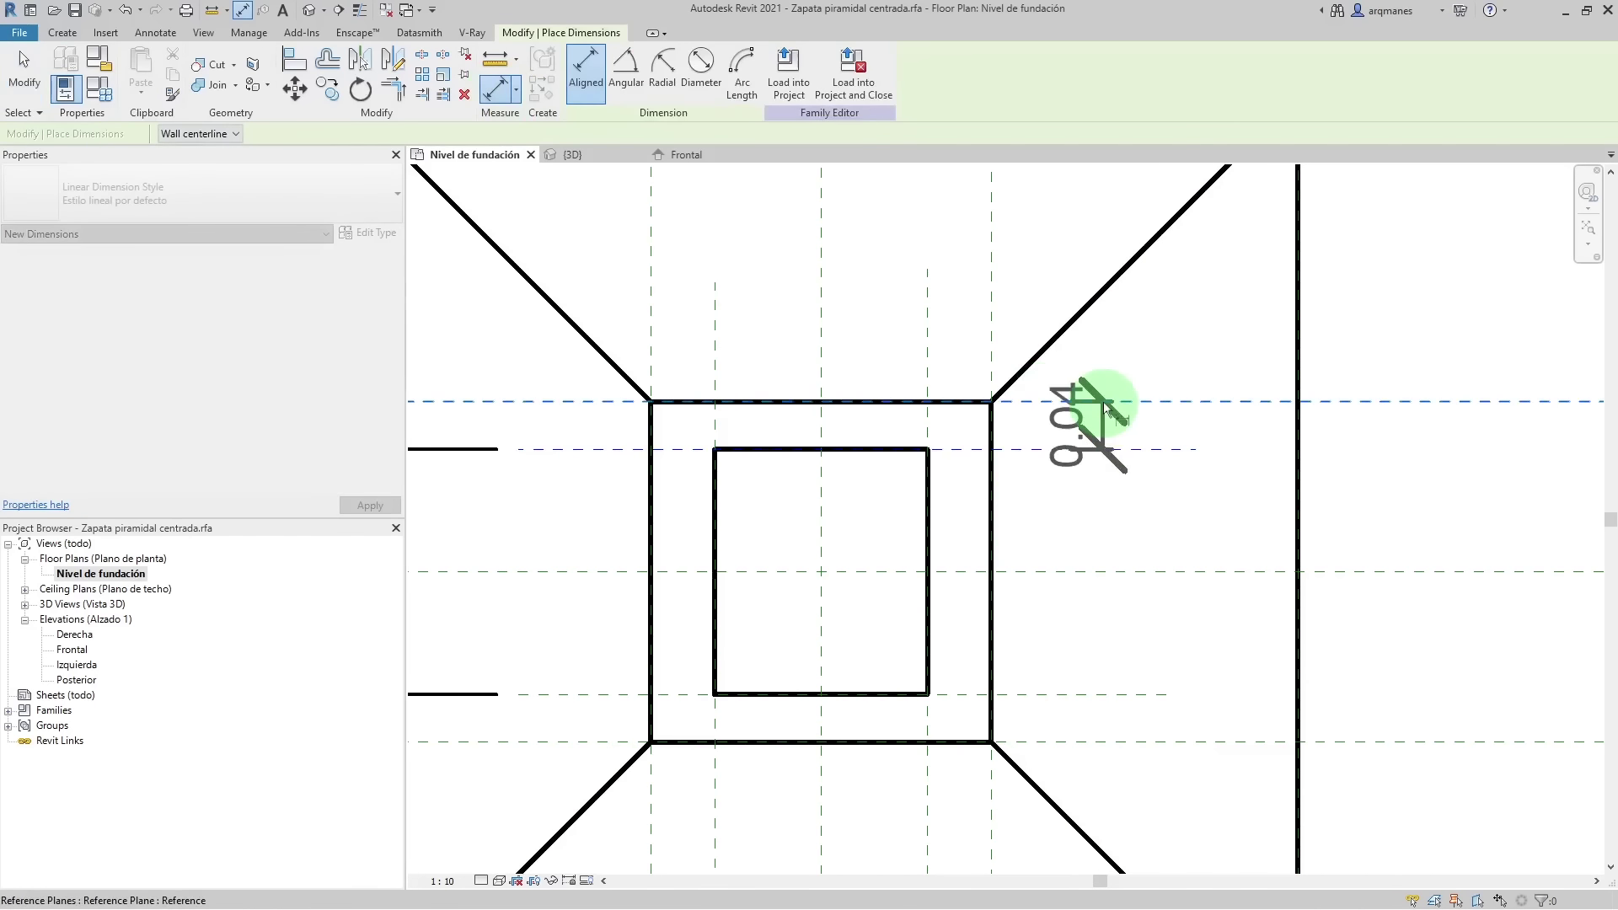
pyautogui.click(1151, 421)
pyautogui.click(23, 57)
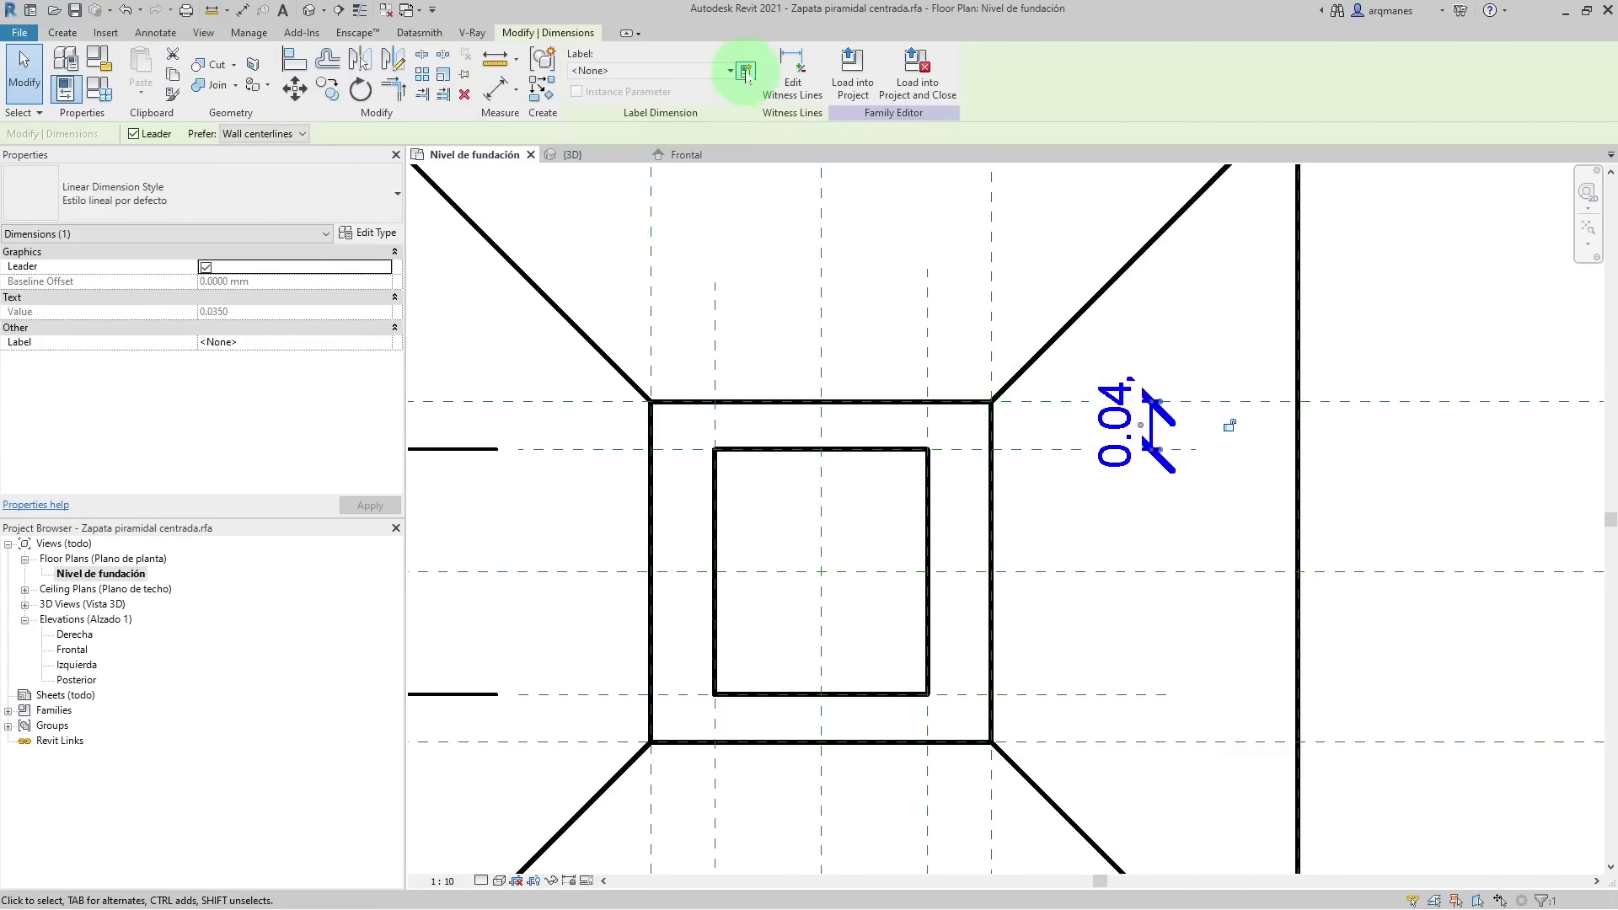
# - Label it with a new encofrado parameter and set its value to 0.05
pyautogui.click(747, 71)
pyautogui.write('encof')
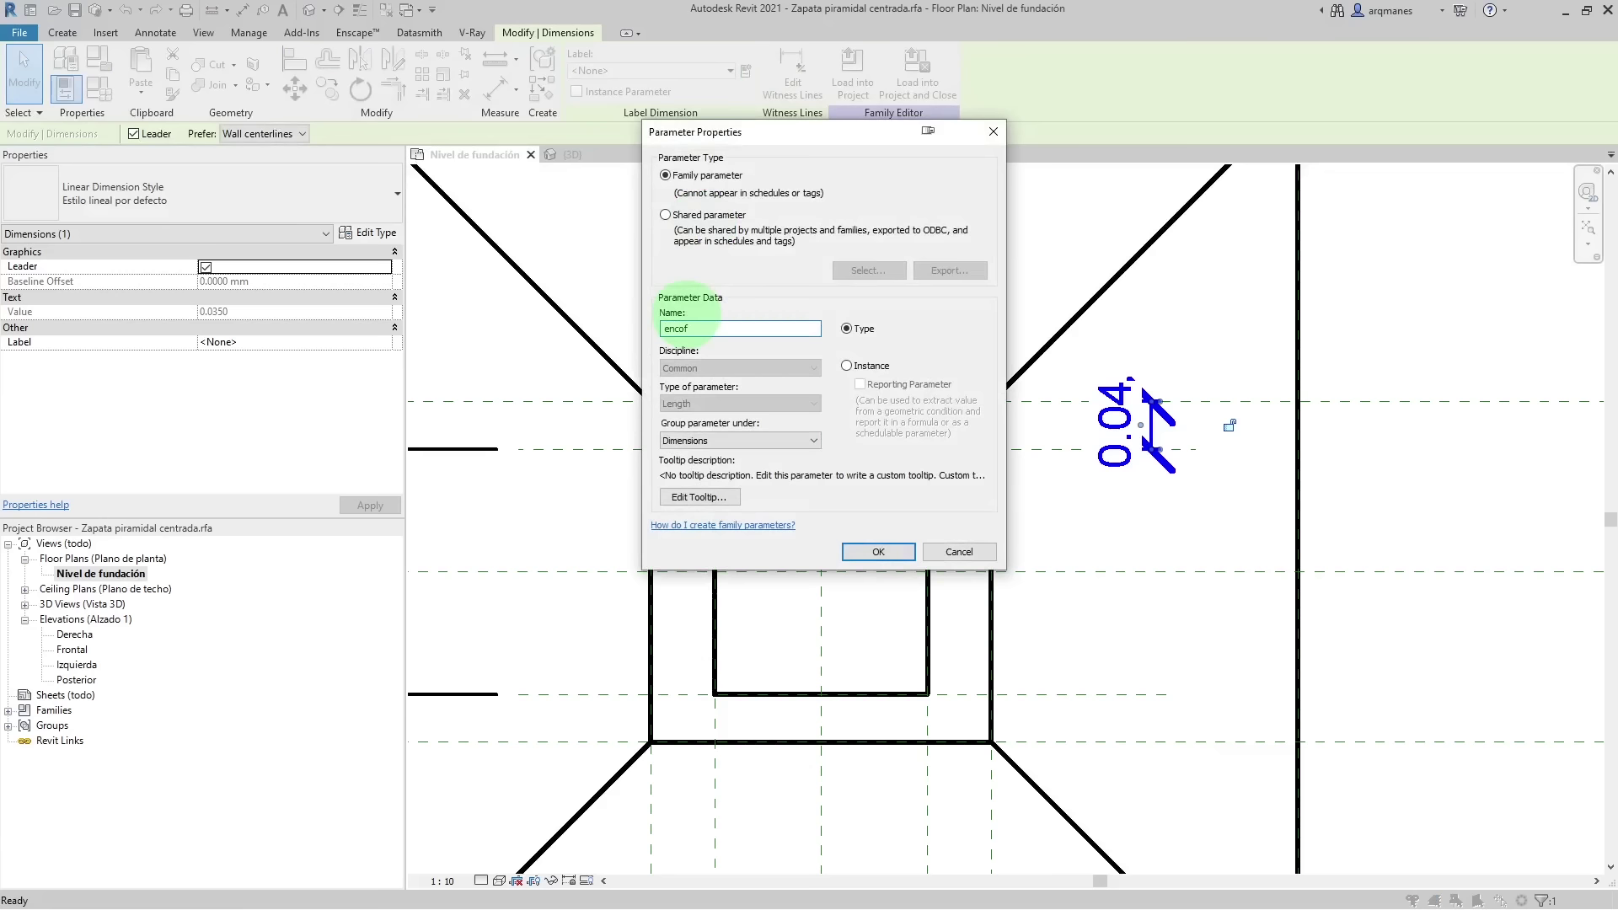
pyautogui.write('rado')
pyautogui.press('Return')
pyautogui.scroll(5, 1146, 426)
pyautogui.write('0.05')
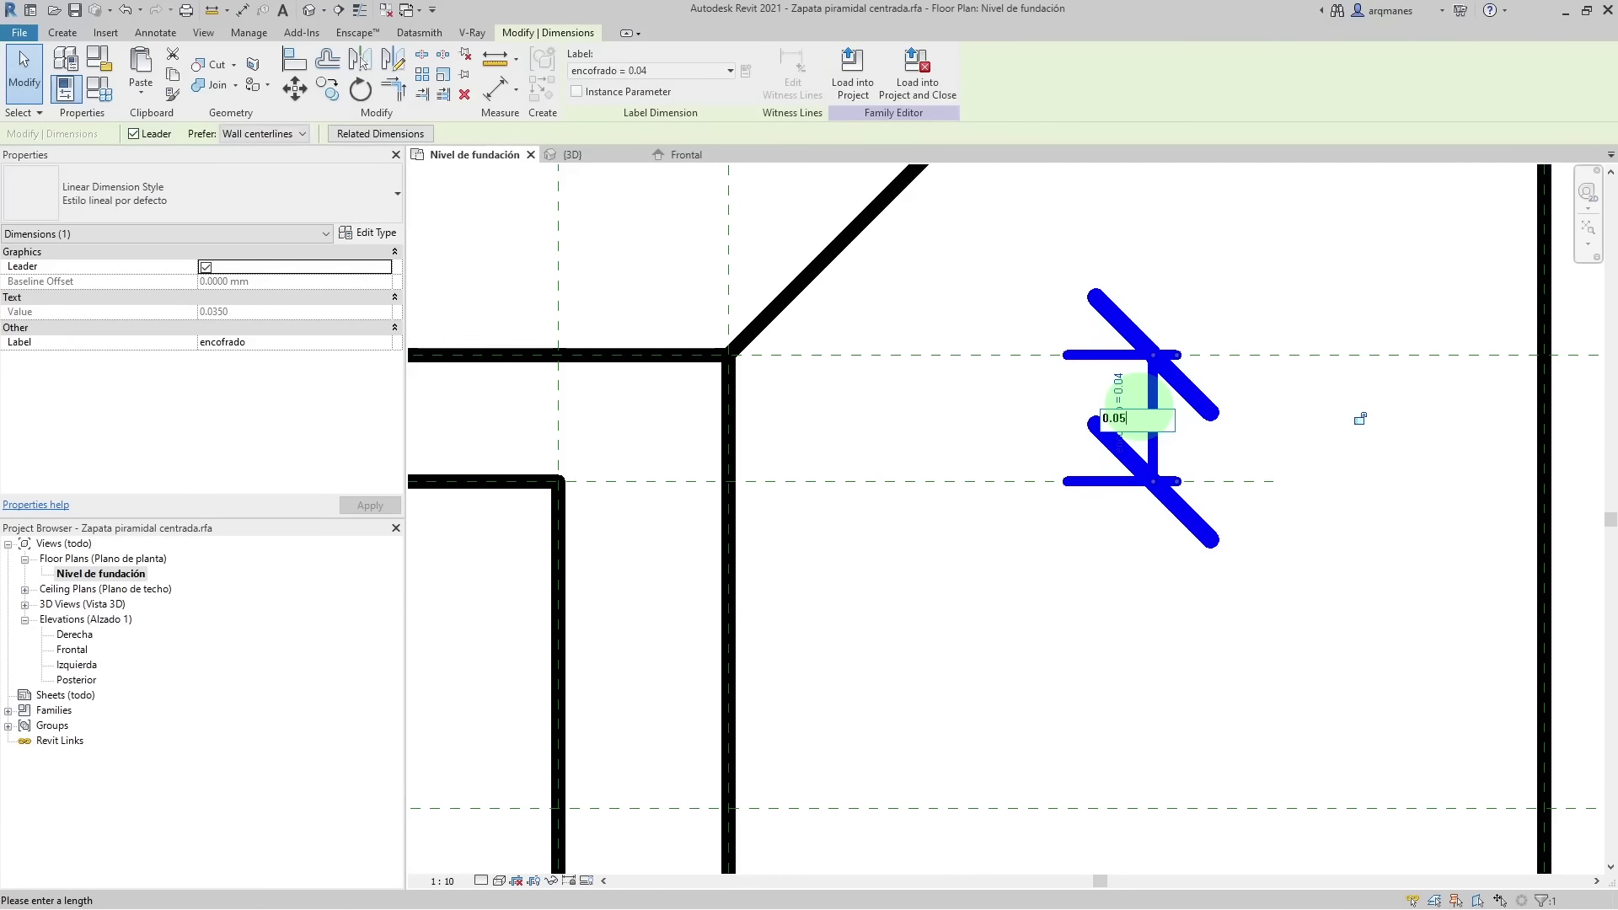
pyautogui.press('Return')
pyautogui.scroll(-2, 1138, 405)
pyautogui.scroll(-1, 1121, 388)
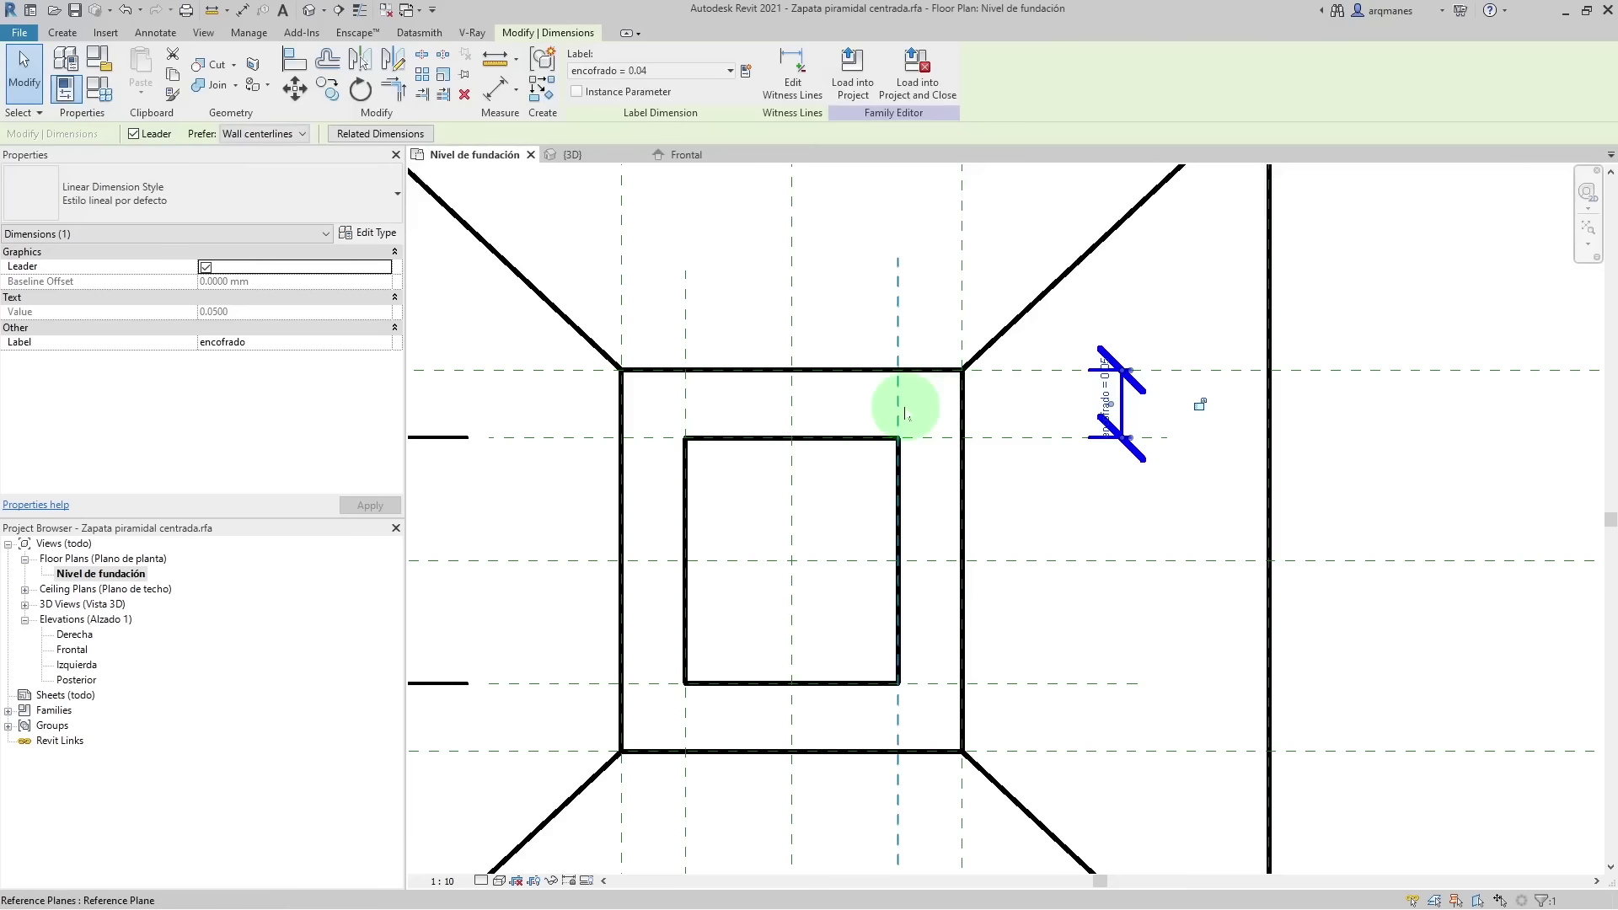
# - Place a new aligned dimension between two reference planes above the footing
pyautogui.click(499, 94)
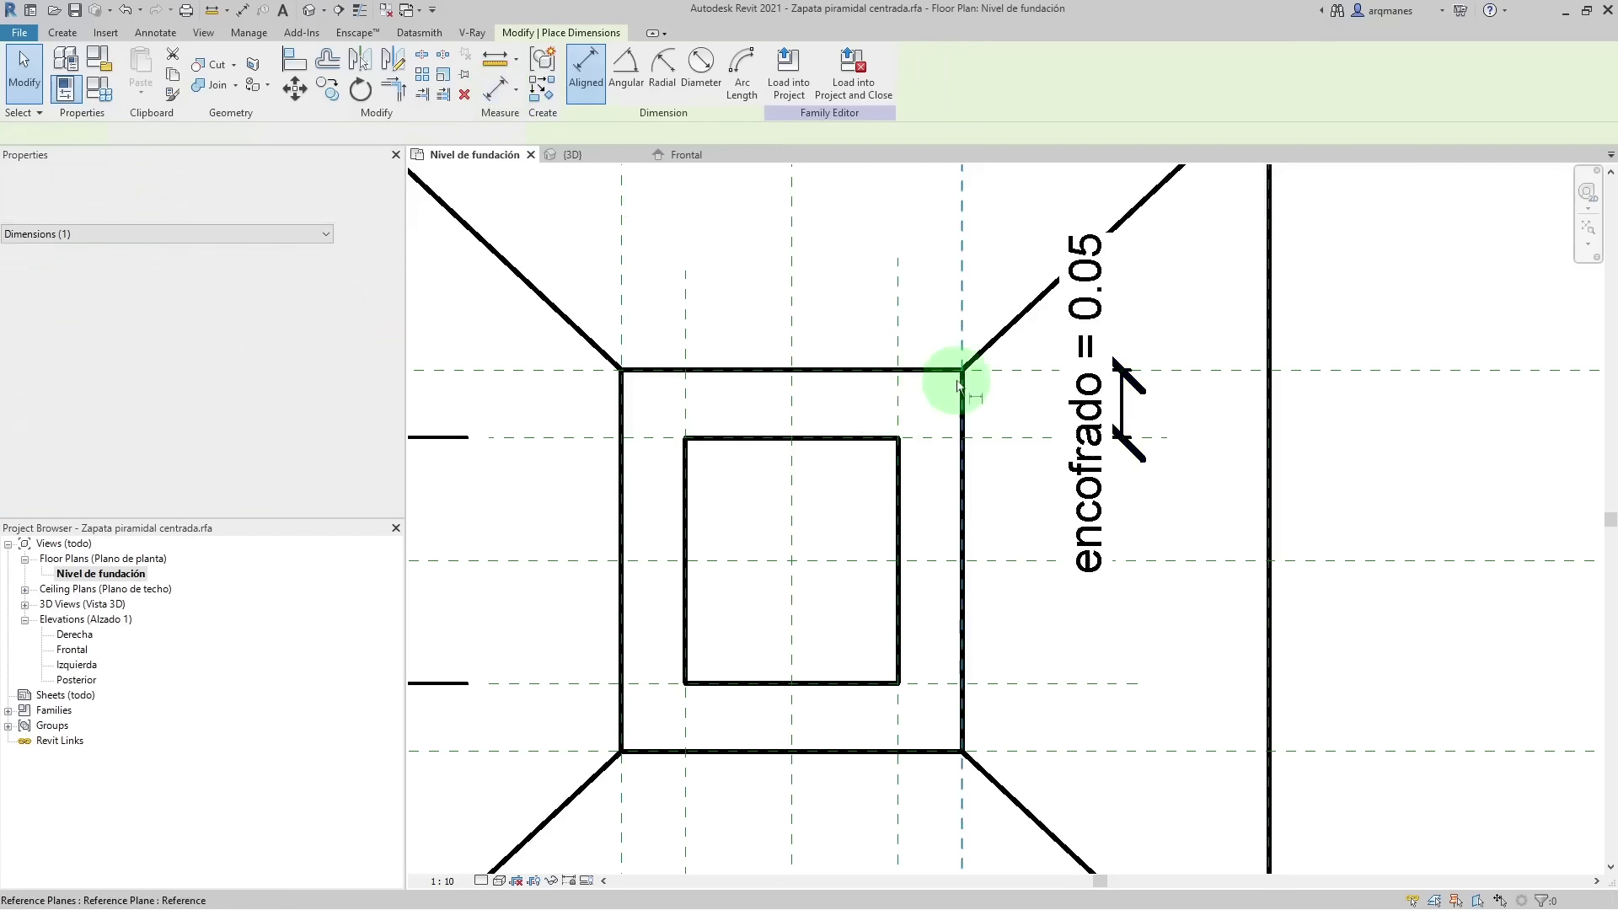
pyautogui.click(898, 291)
pyautogui.click(956, 301)
pyautogui.click(931, 235)
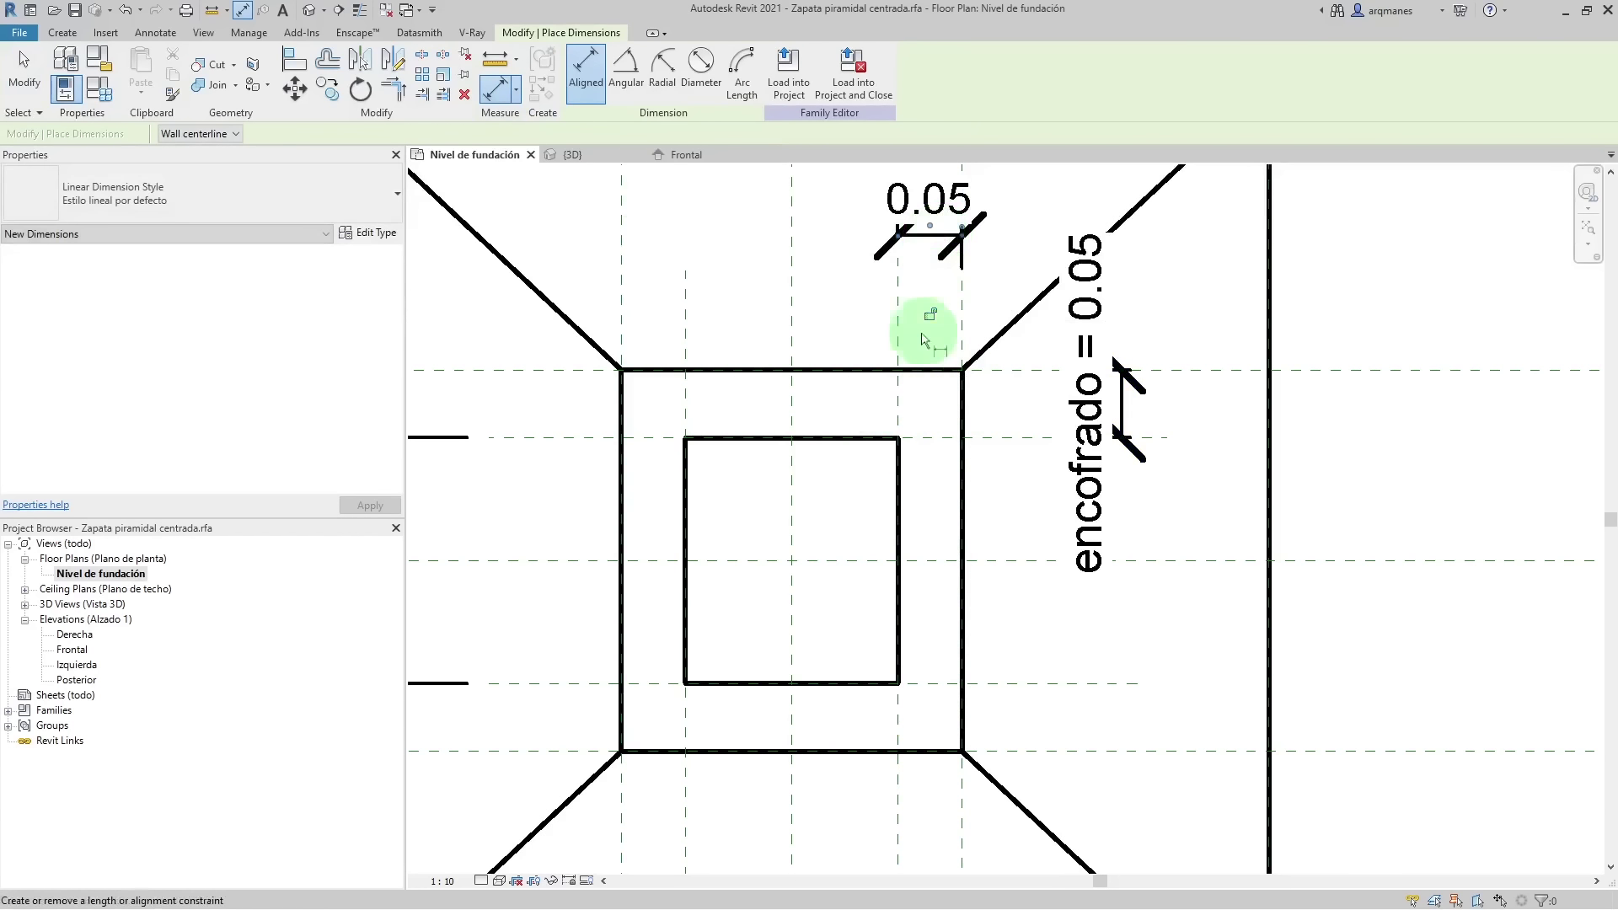
pyautogui.press('Escape')
pyautogui.press('Escape')
pyautogui.scroll(-3, 748, 434)
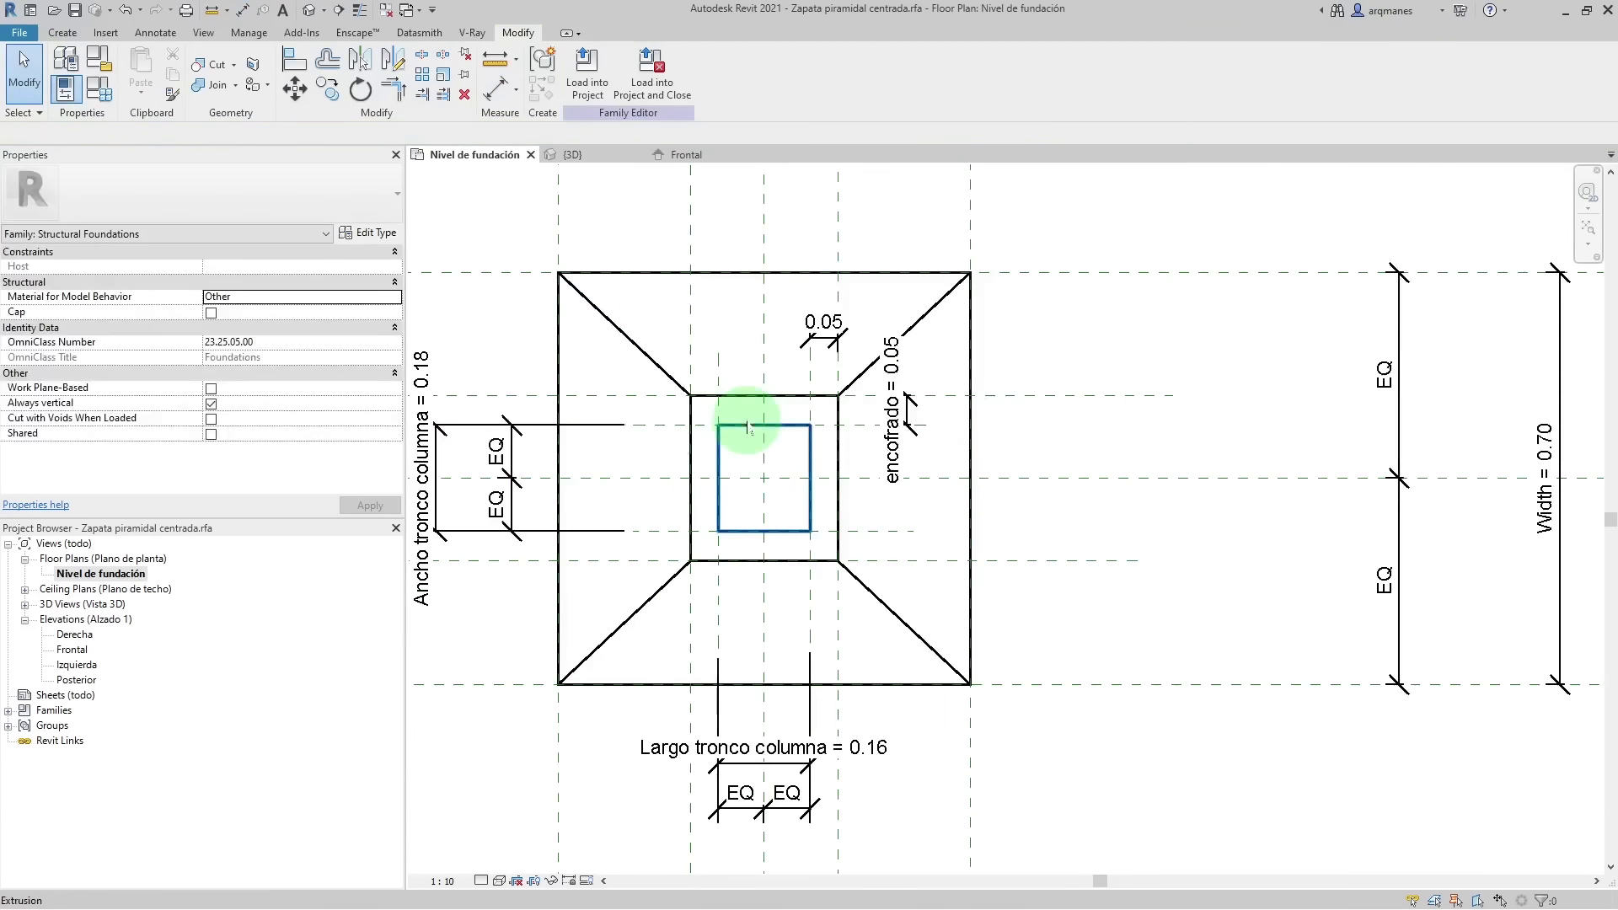
# - Change Largo tronco columna to 0.20
pyautogui.click(879, 758)
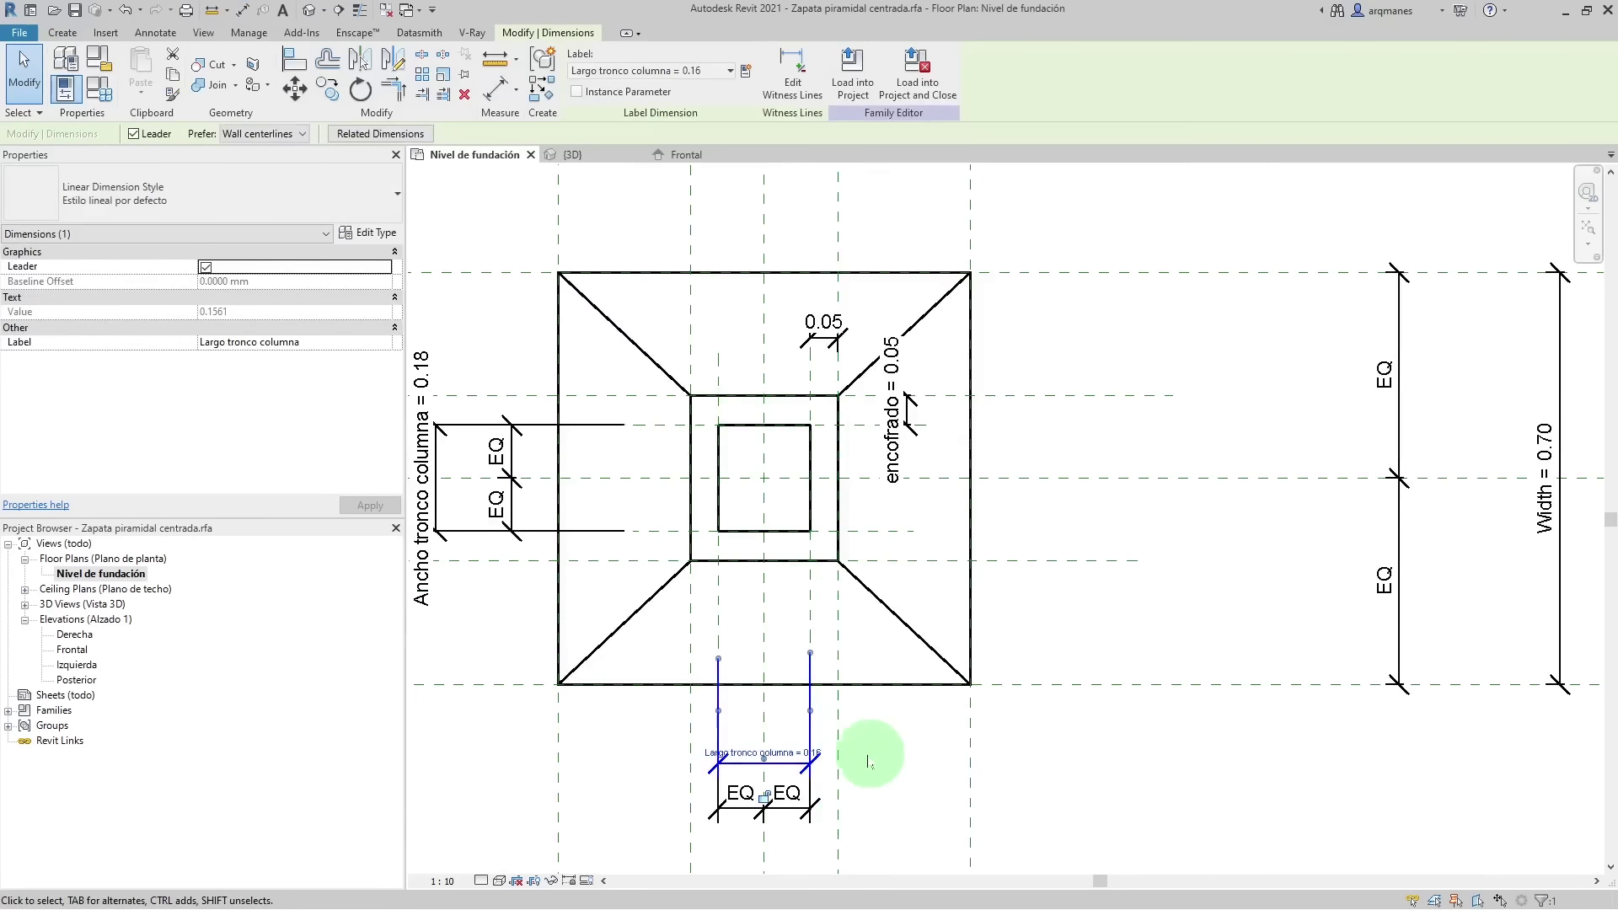
pyautogui.scroll(3, 813, 762)
pyautogui.write('0.2')
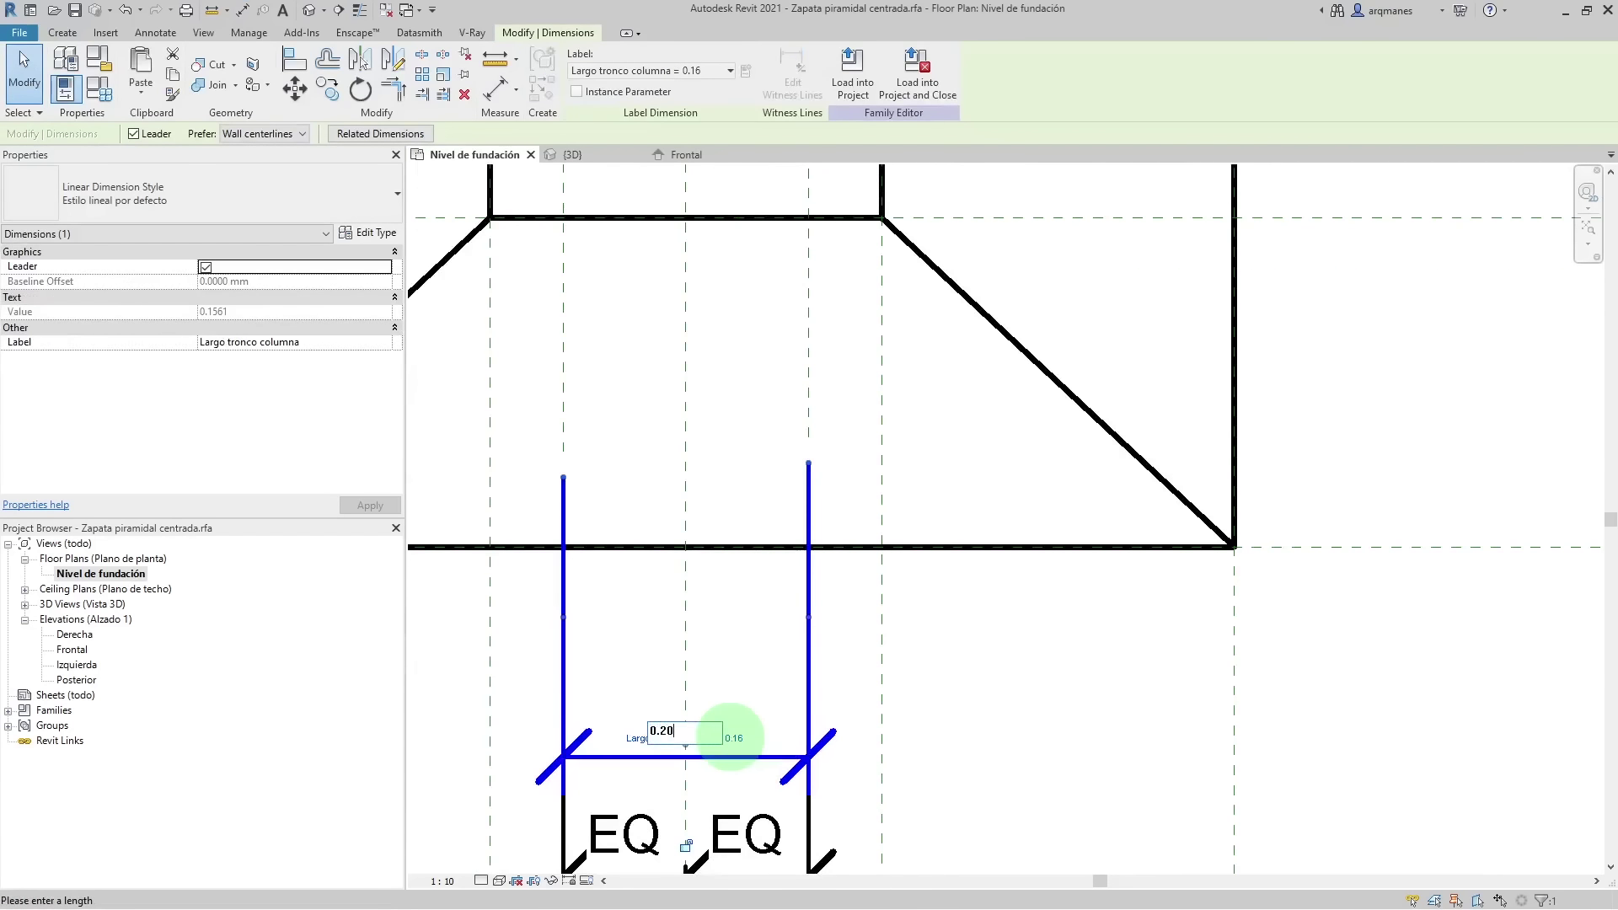
pyautogui.press('Return')
pyautogui.scroll(-4, 979, 678)
pyautogui.scroll(2, 902, 421)
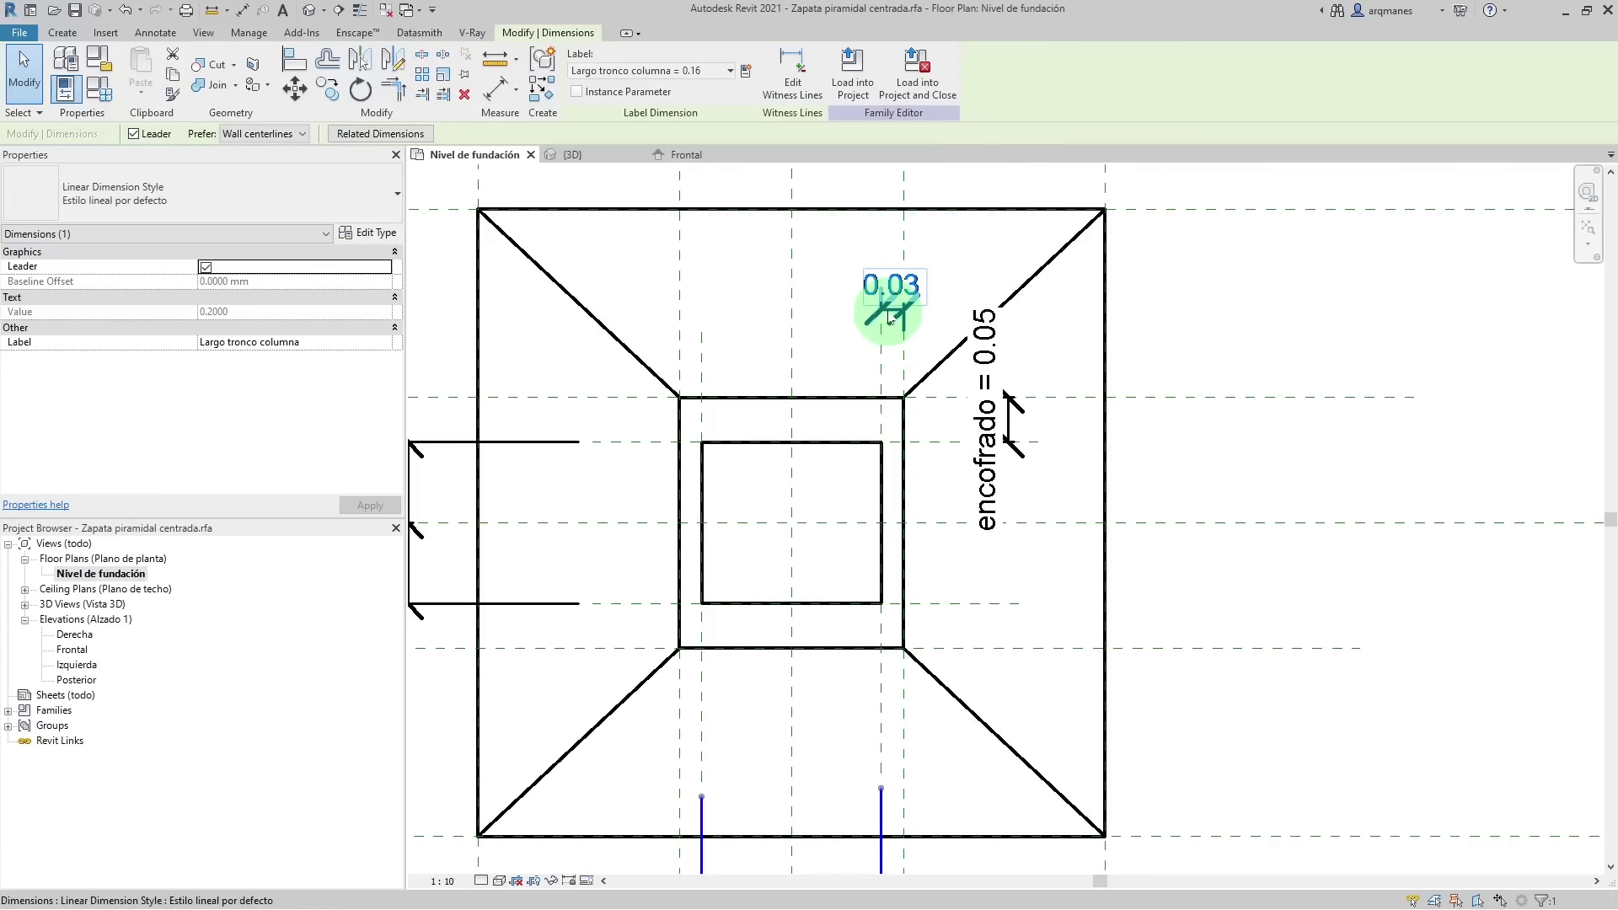
# - Label the 0.03 dimension above the footing with encofrado and switch to the 3D view
pyautogui.click(889, 317)
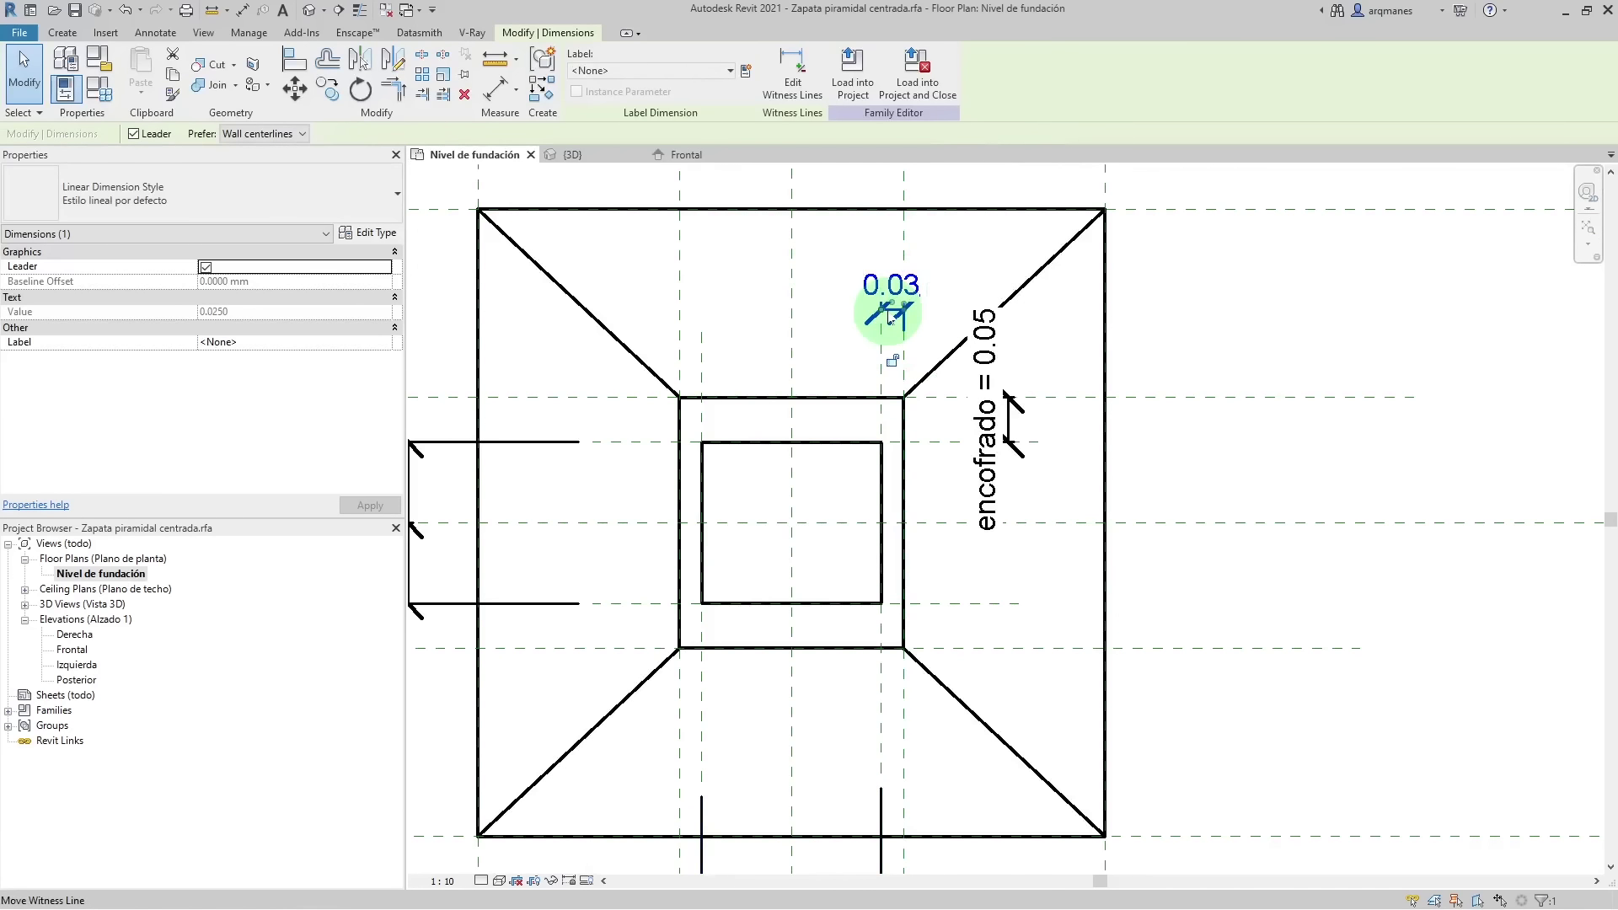
pyautogui.click(661, 72)
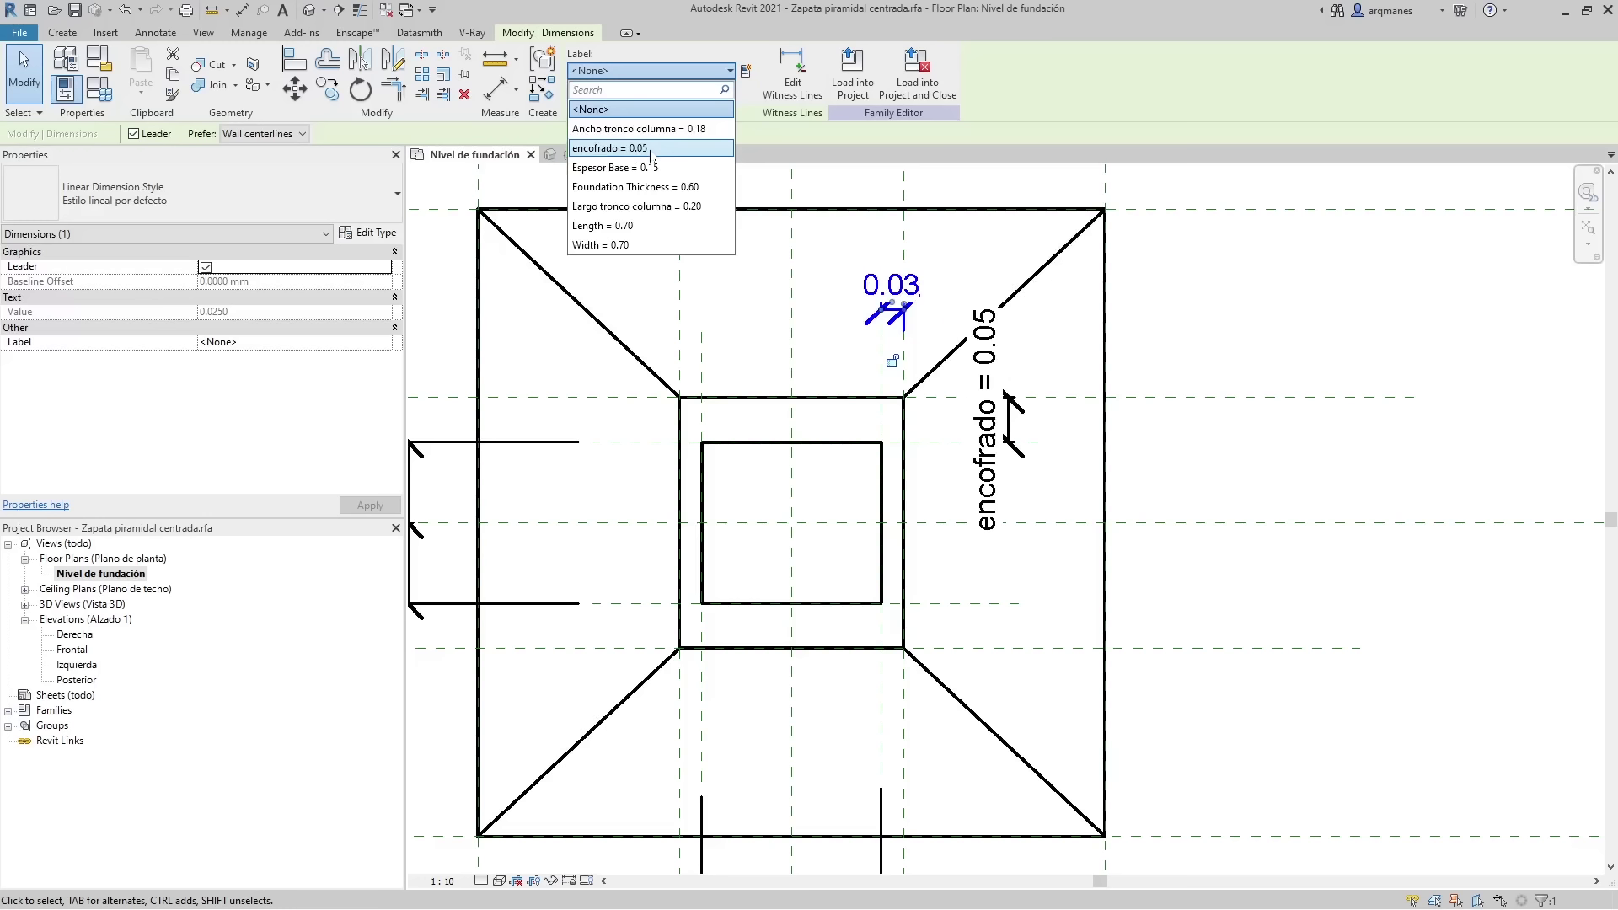
pyautogui.click(652, 151)
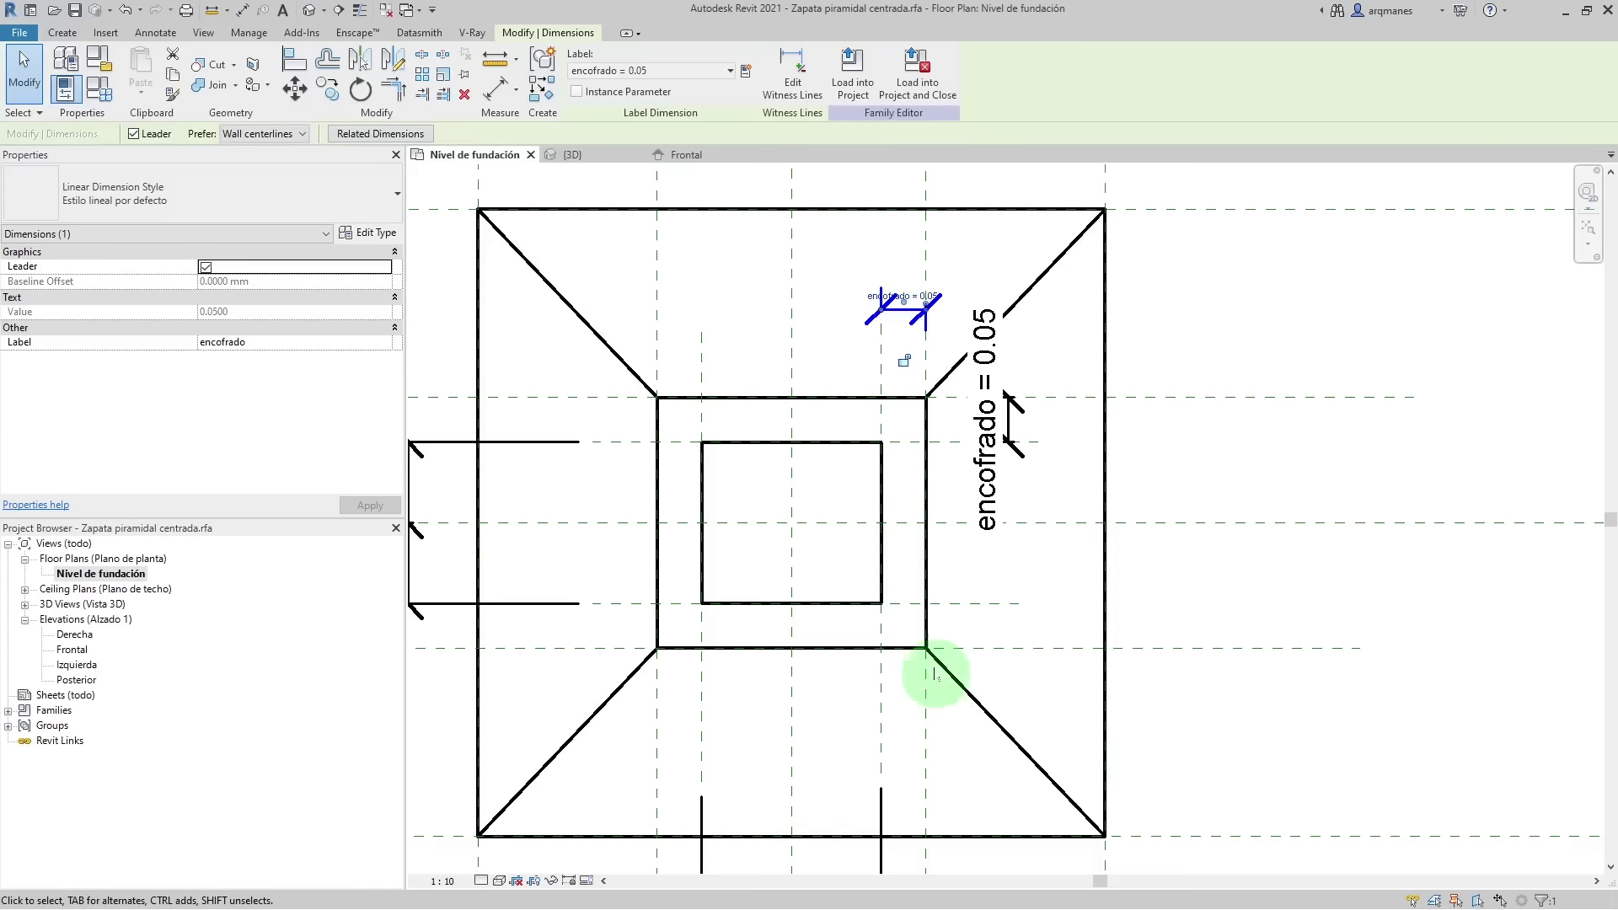
pyautogui.hotkey('ctrl', 'Tab')
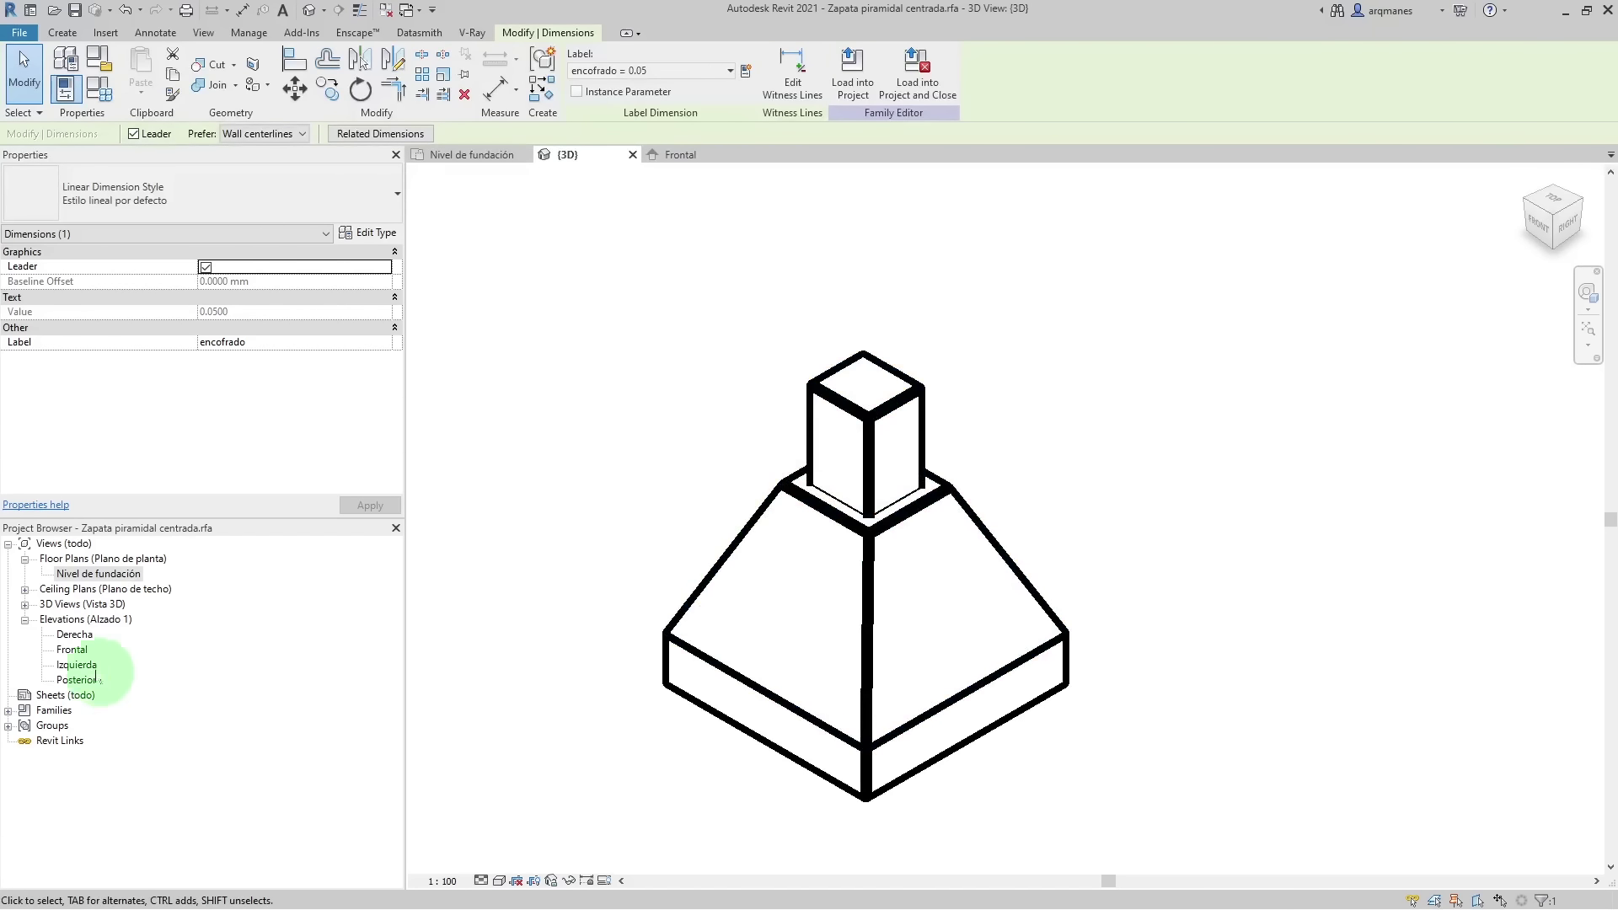
# - In the Frontal elevation, align the column extrusion to Nivel de fundación, then drag its bottom upward
pyautogui.doubleClick(76, 650)
pyautogui.scroll(2, 1138, 472)
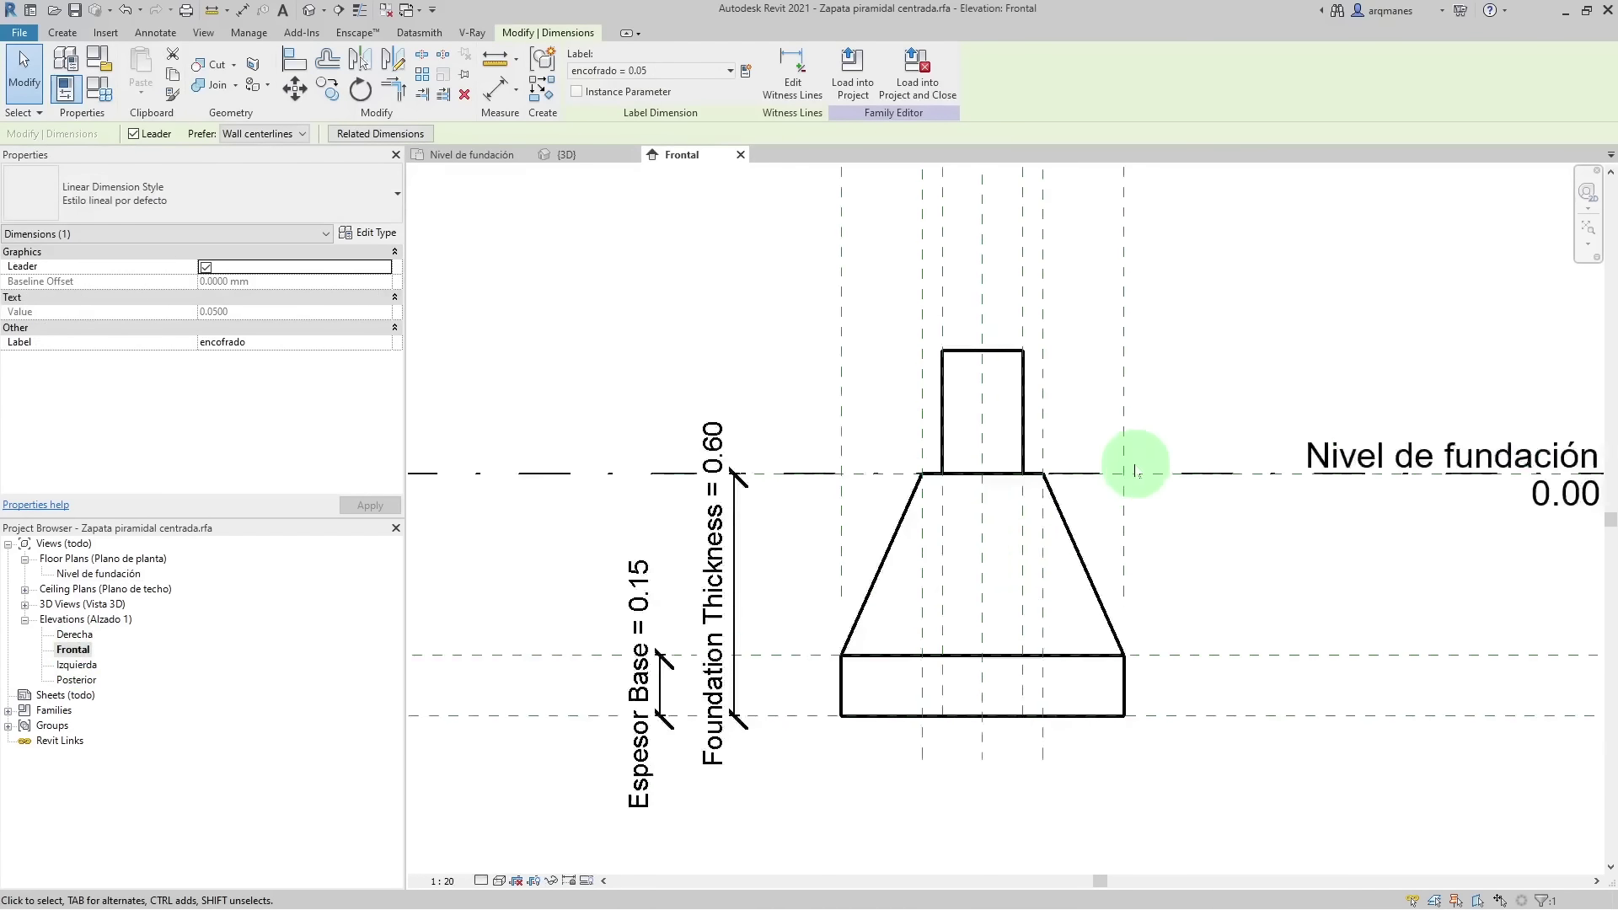
pyautogui.scroll(1, 1095, 469)
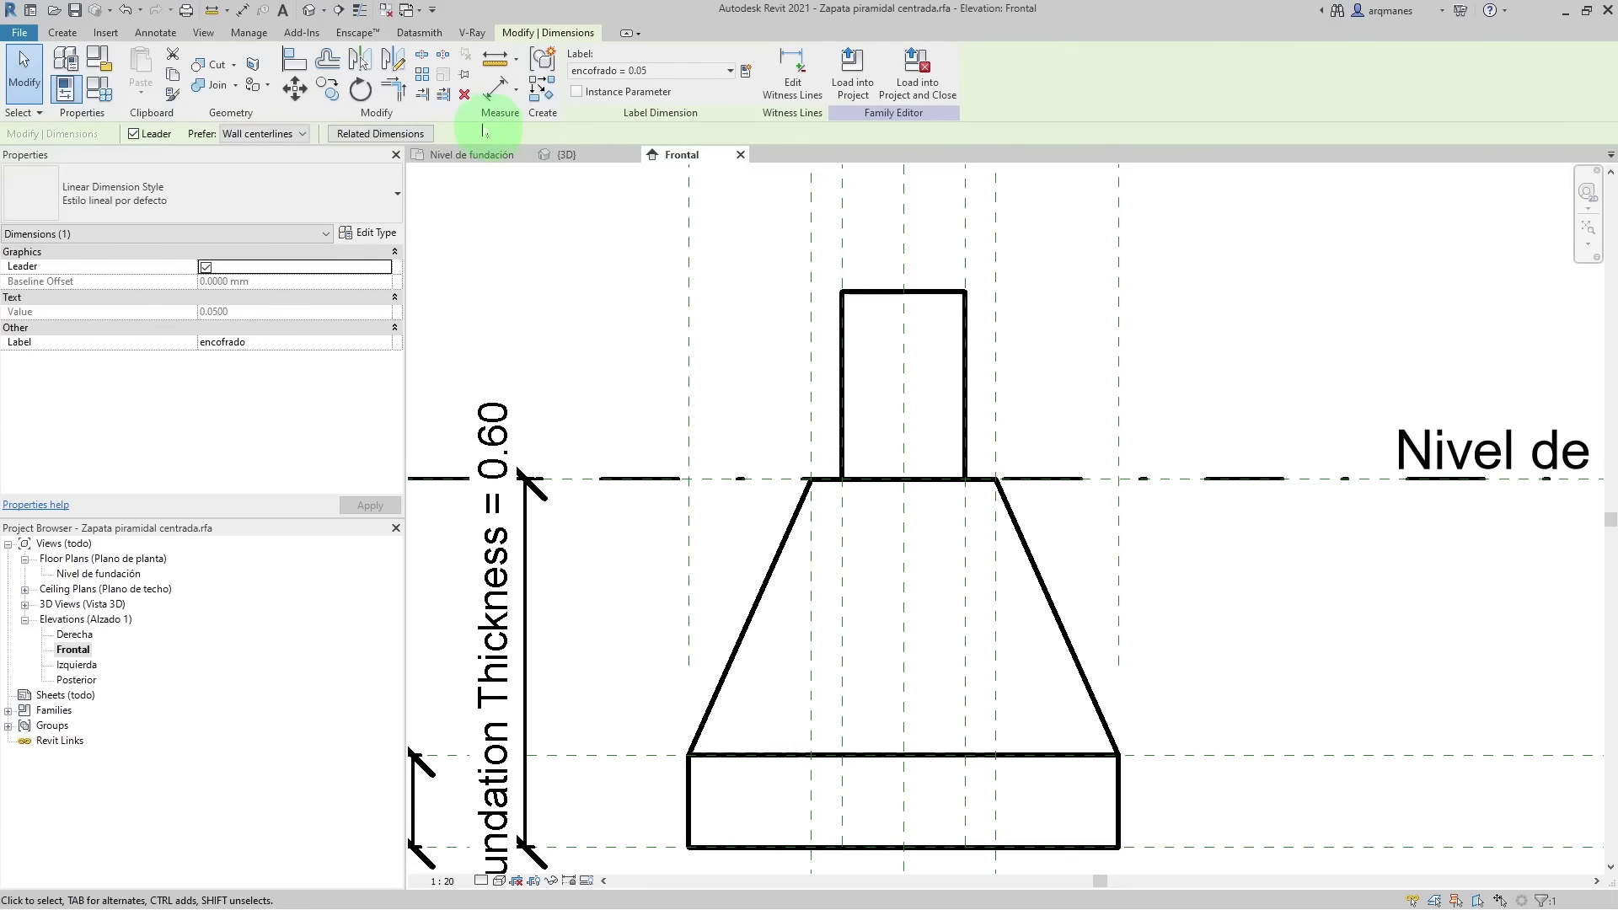
pyautogui.click(294, 59)
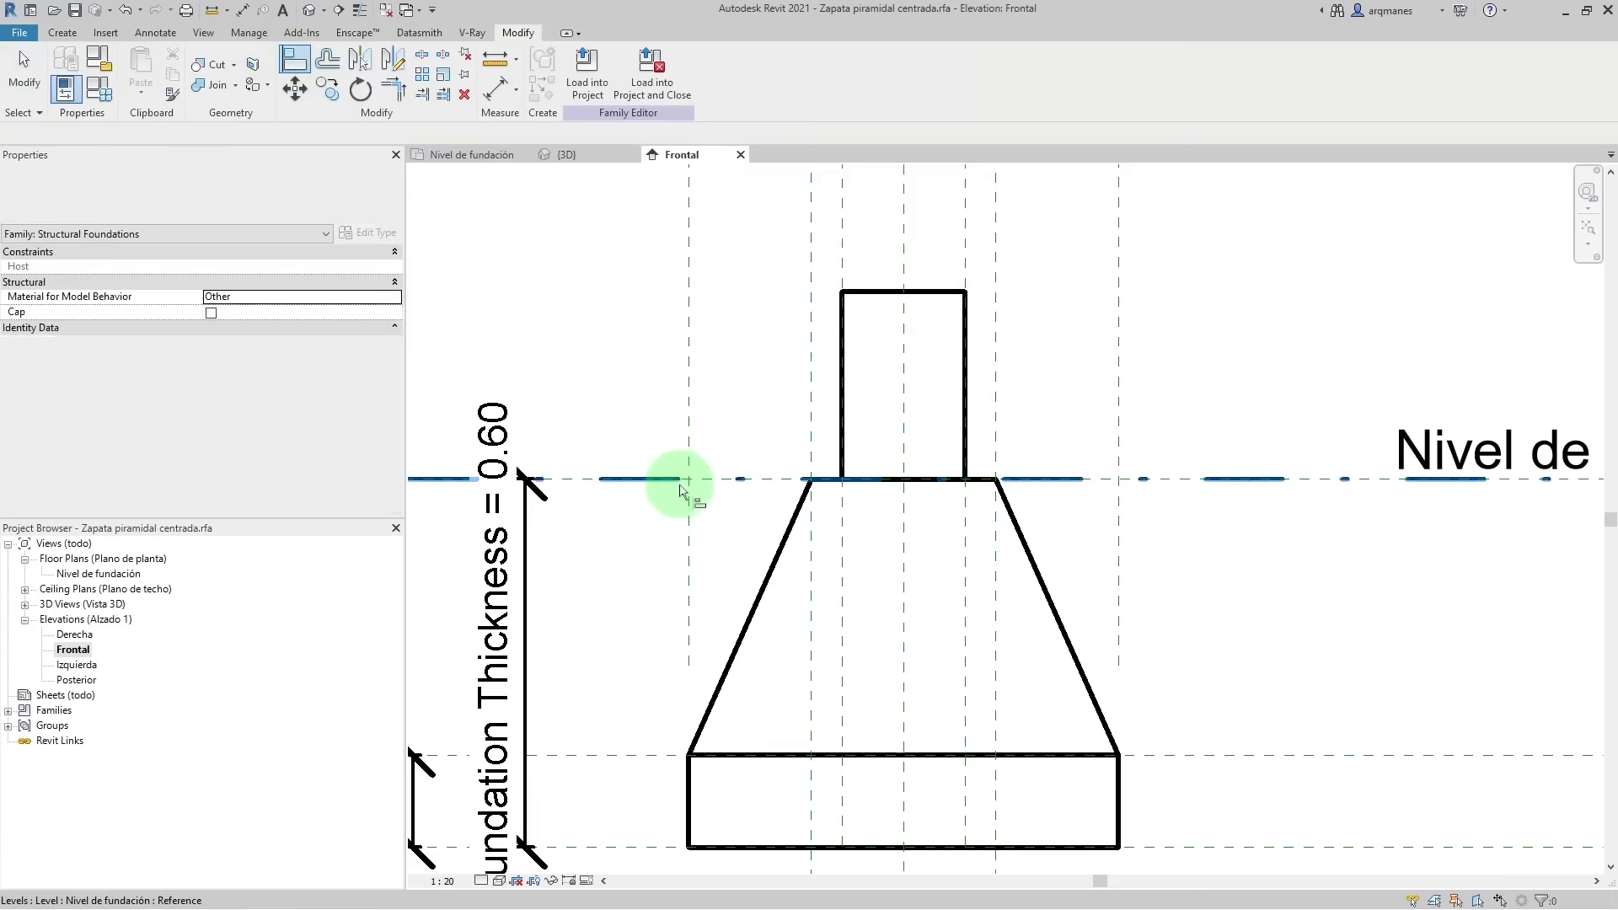
pyautogui.scroll(-2, 676, 489)
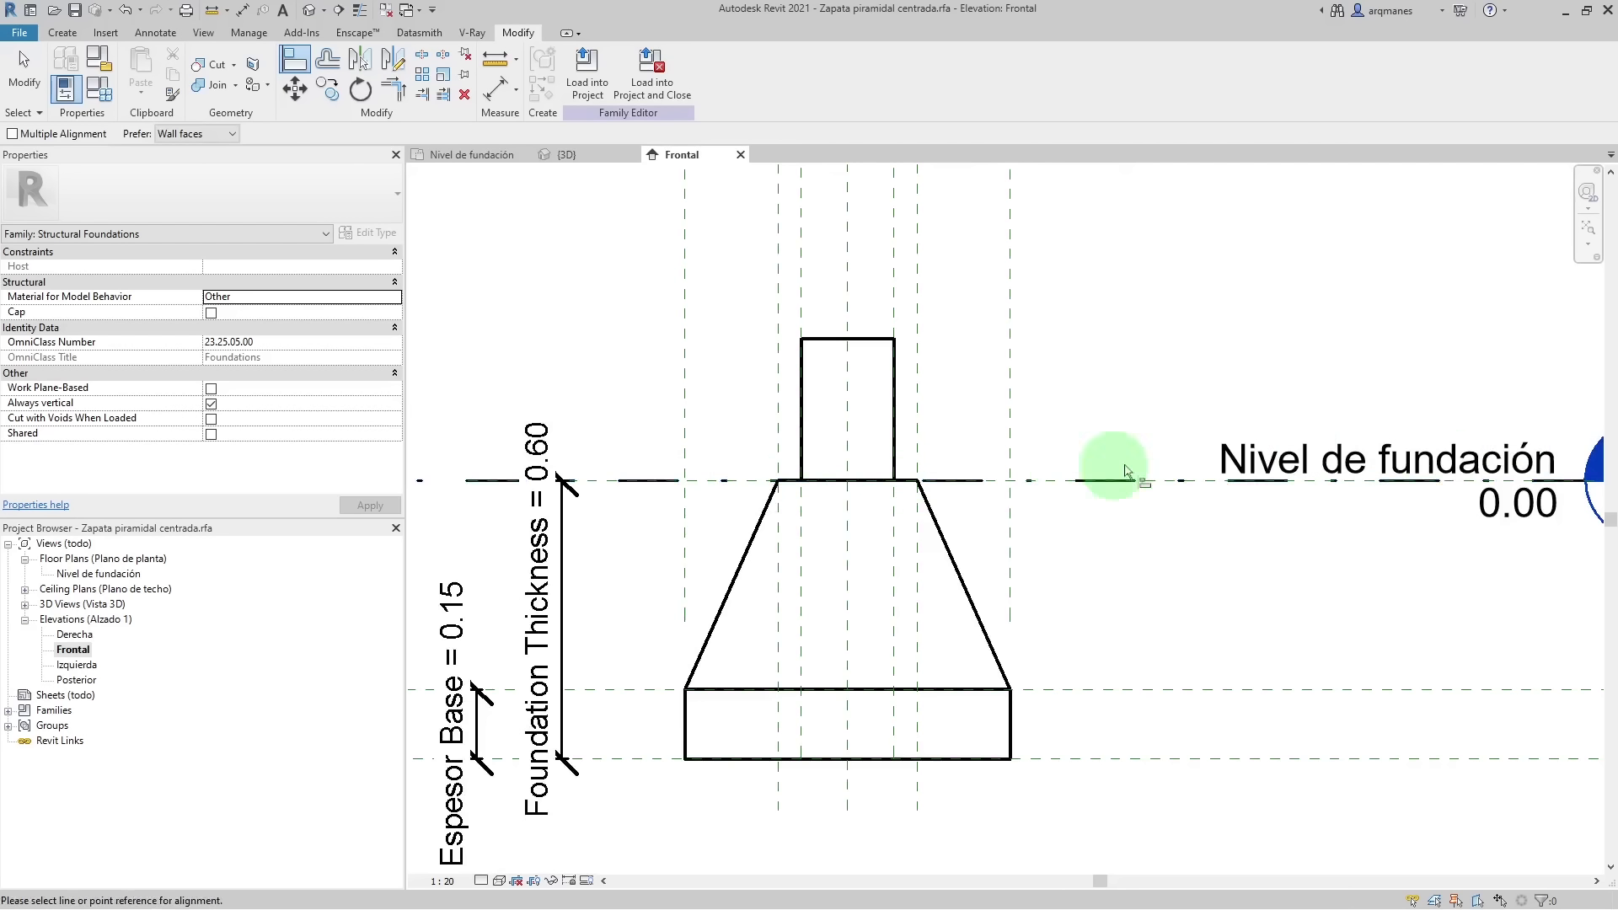
pyautogui.click(1214, 485)
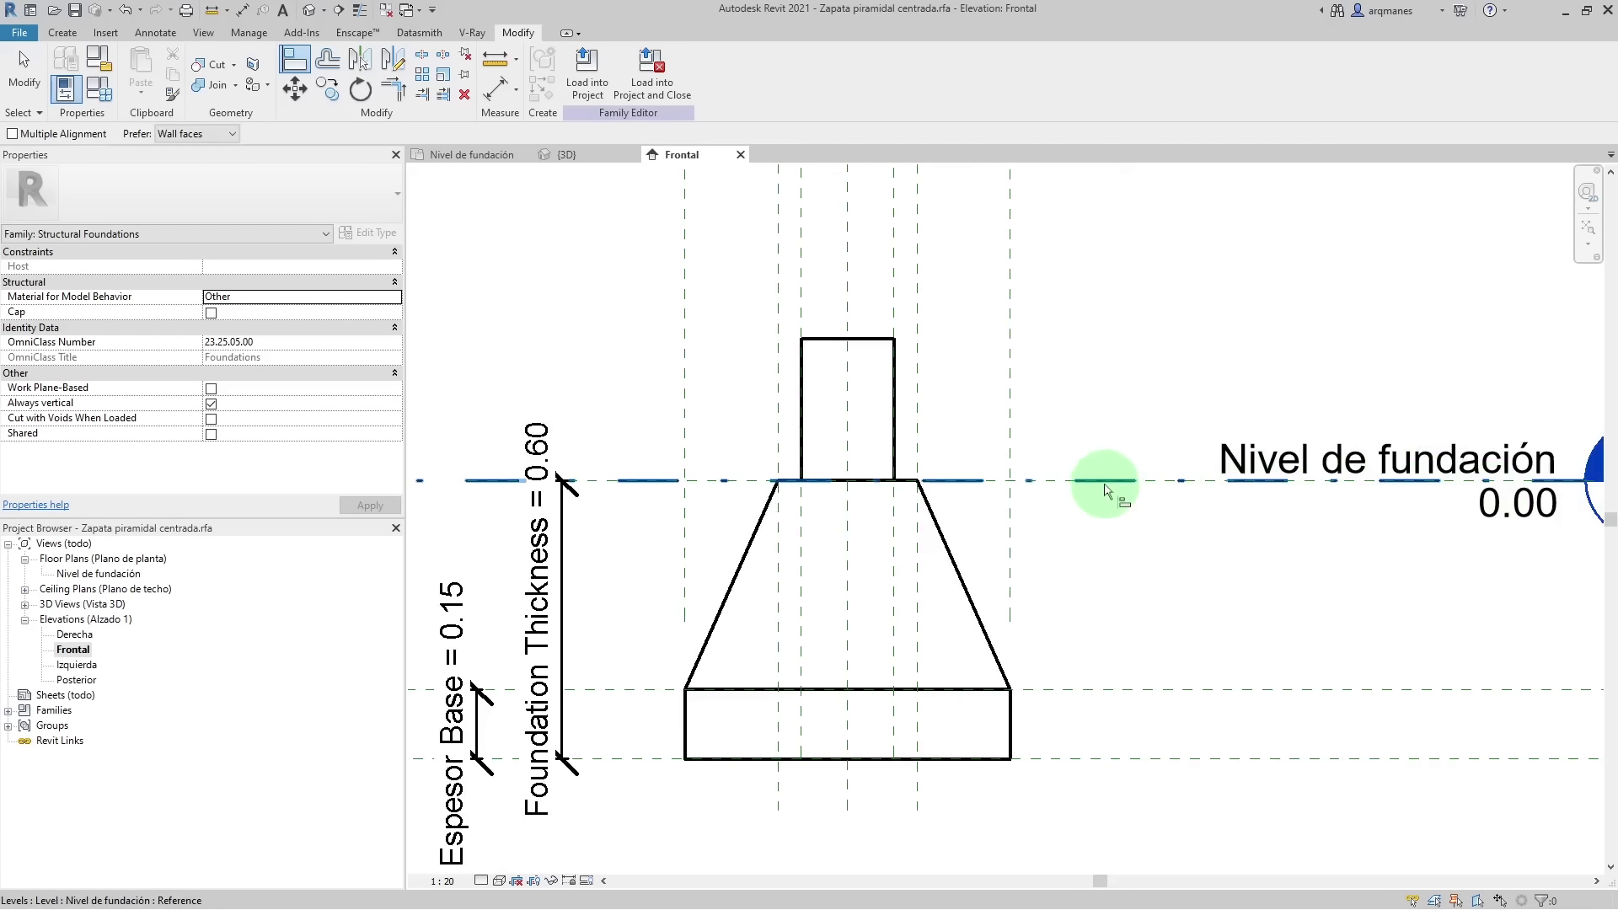
pyautogui.click(868, 490)
pyautogui.scroll(3, 868, 490)
pyautogui.moveTo(829, 488); pyautogui.dragTo(834, 404)
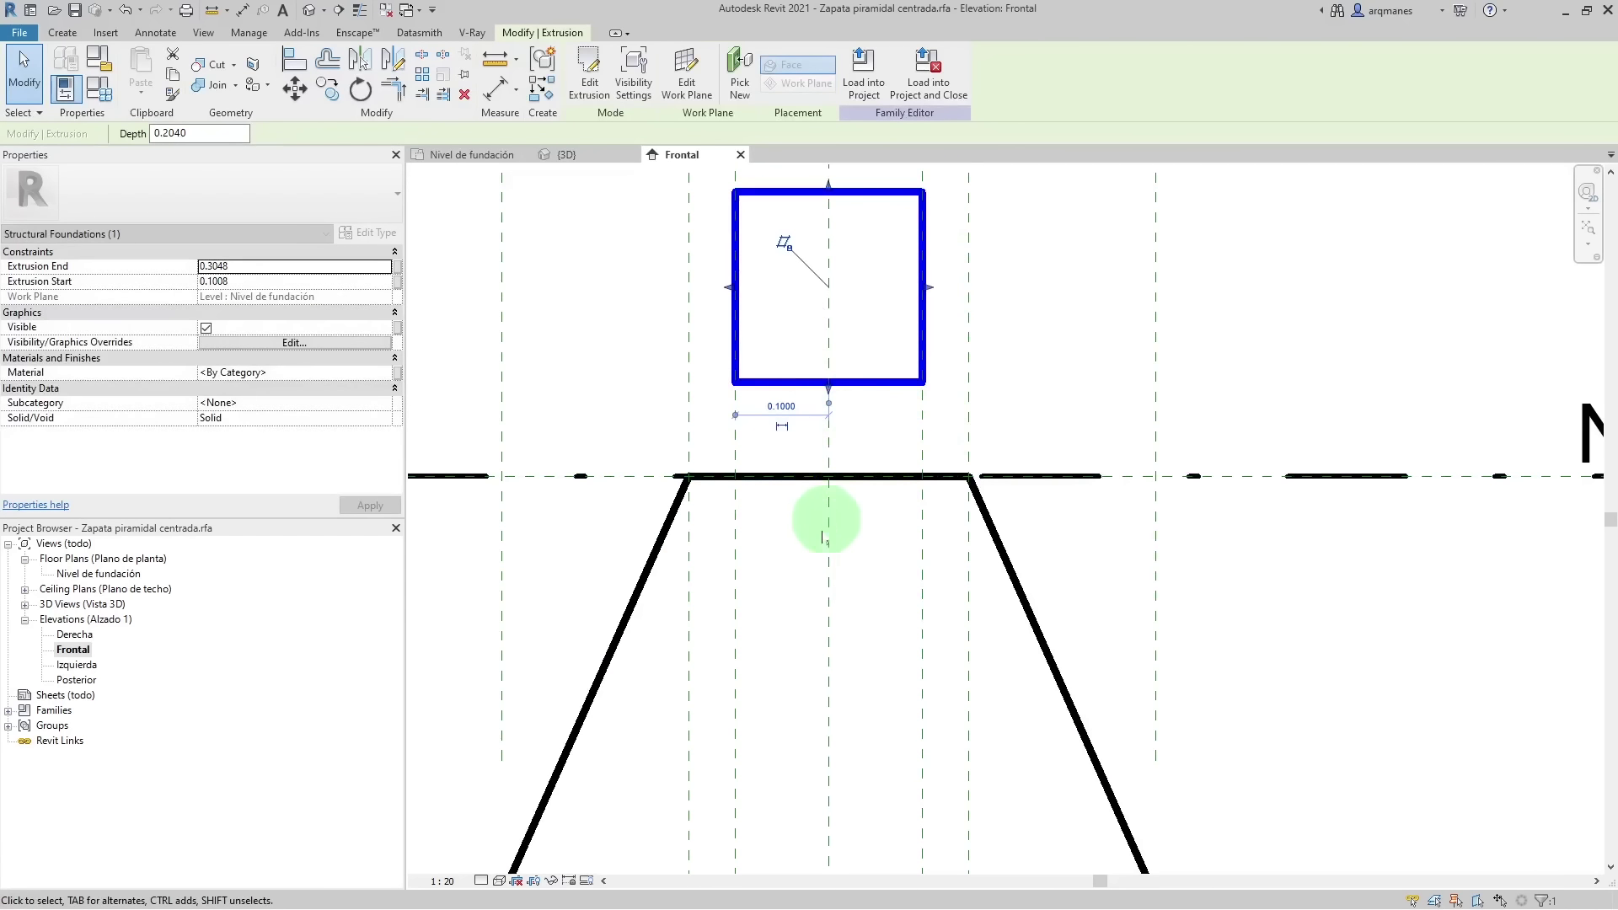
# - Re-align the column stub's bottom edge onto Nivel de fundación and lock it
pyautogui.click(296, 63)
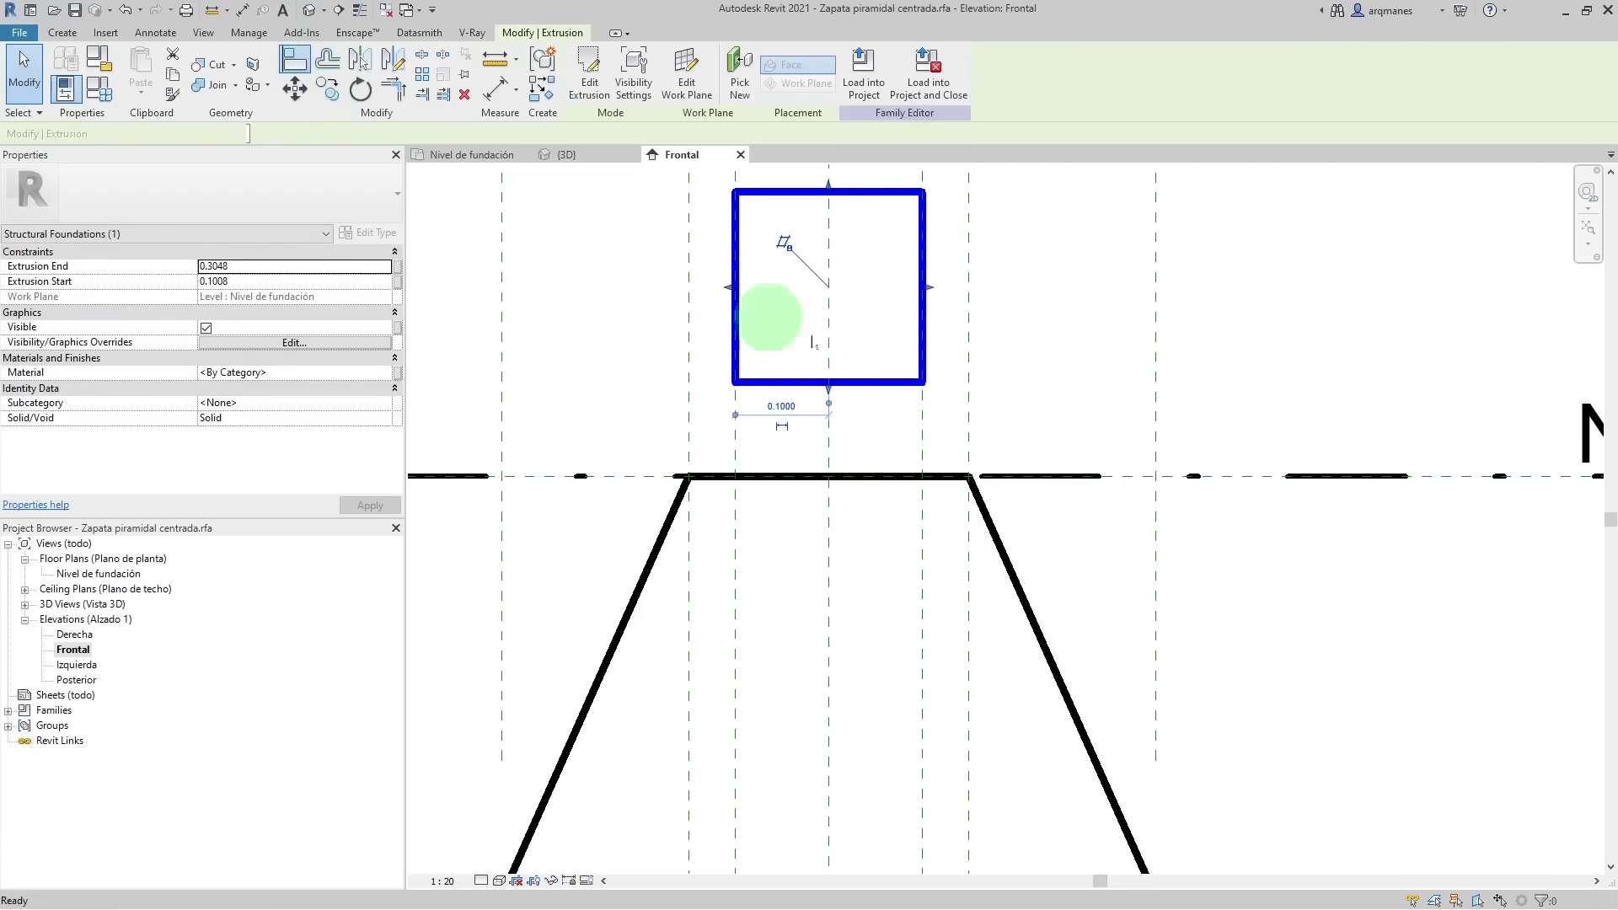
pyautogui.click(1038, 477)
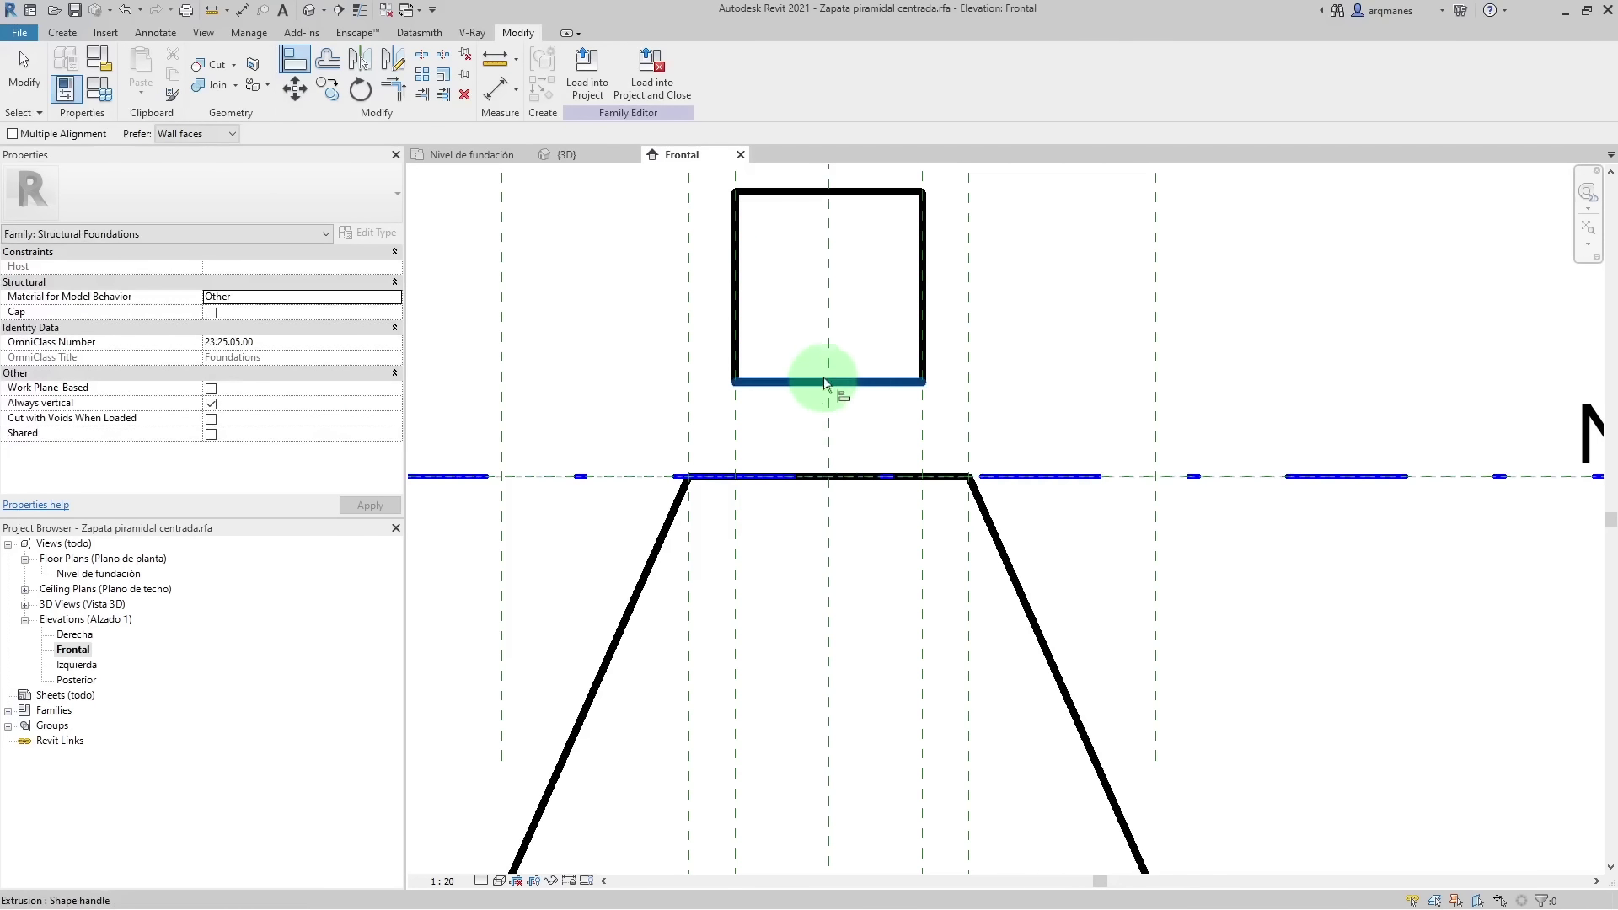
pyautogui.click(866, 381)
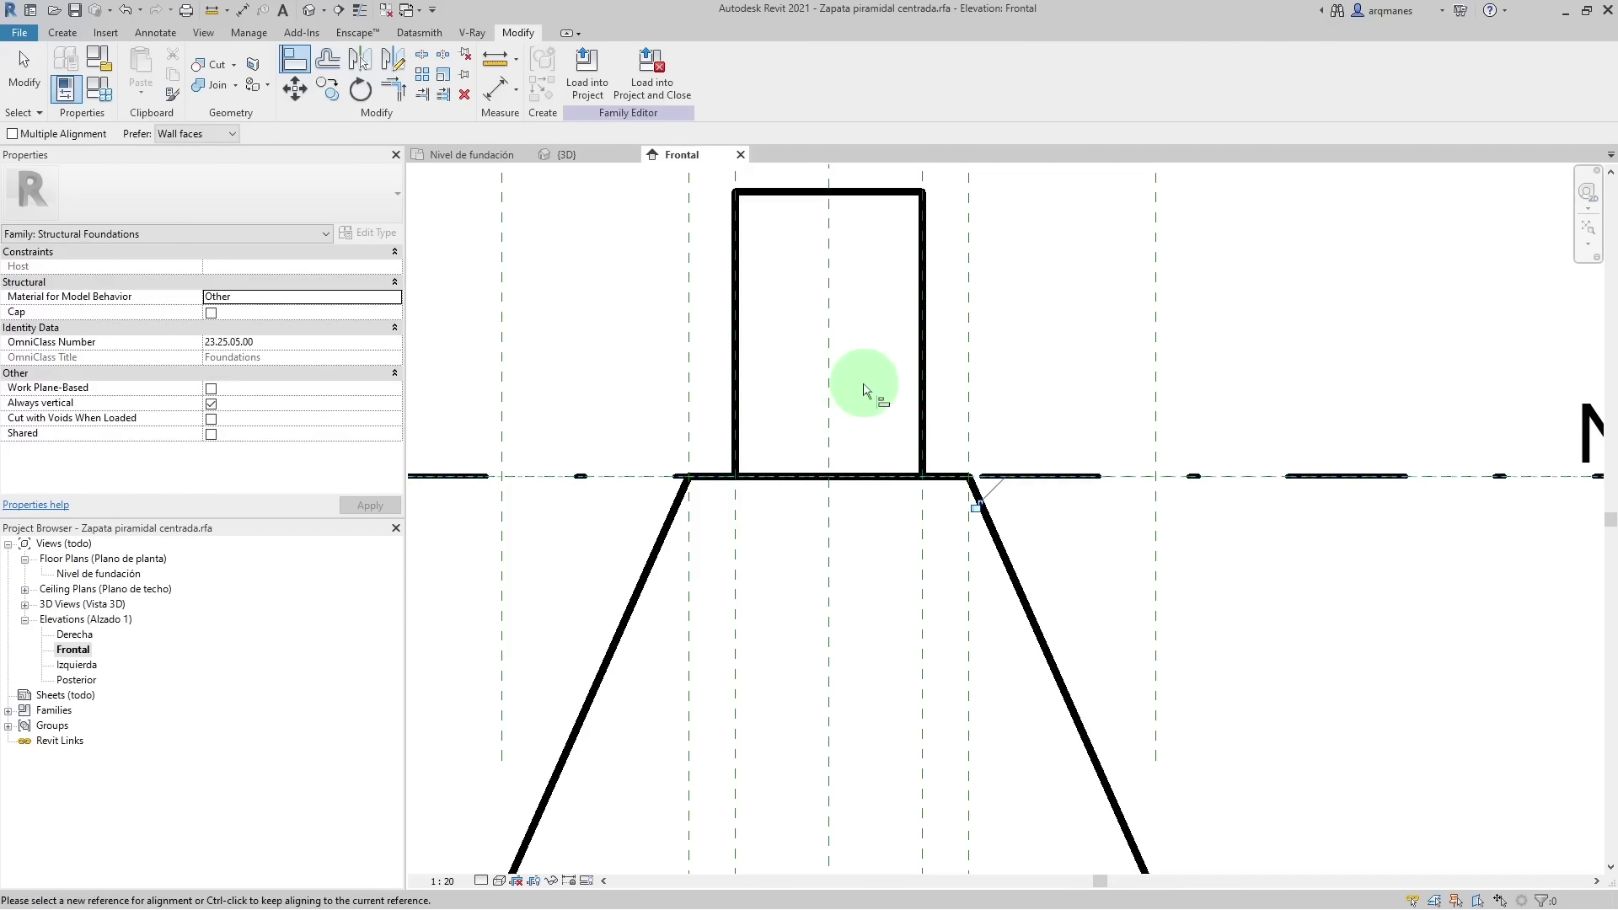
pyautogui.click(977, 509)
pyautogui.scroll(-2, 842, 694)
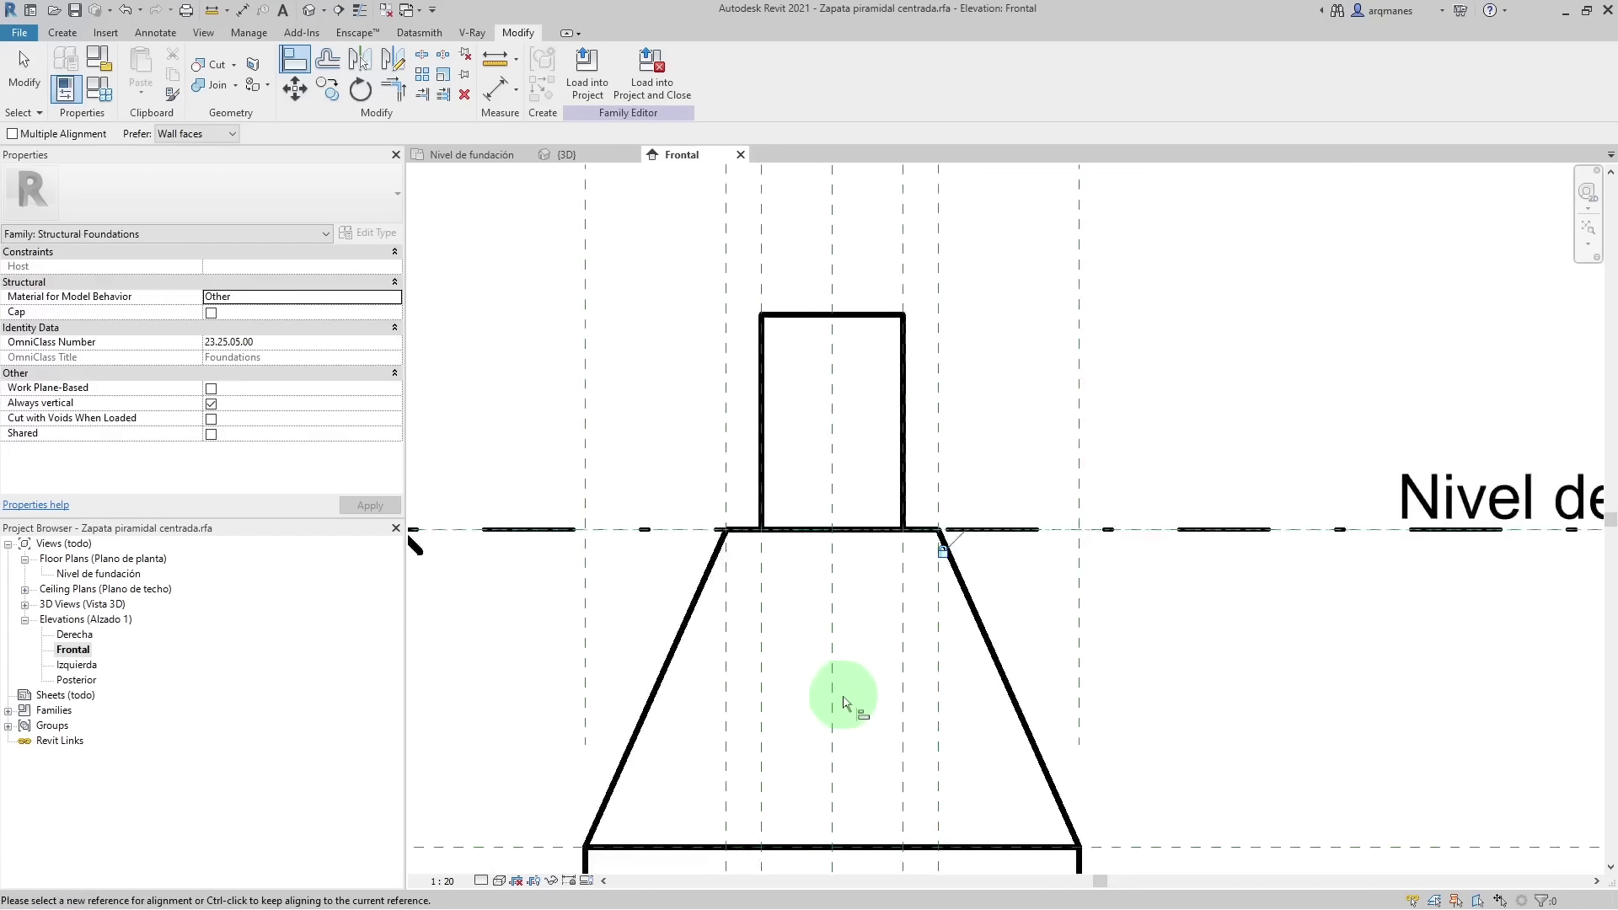
pyautogui.scroll(-3, 842, 694)
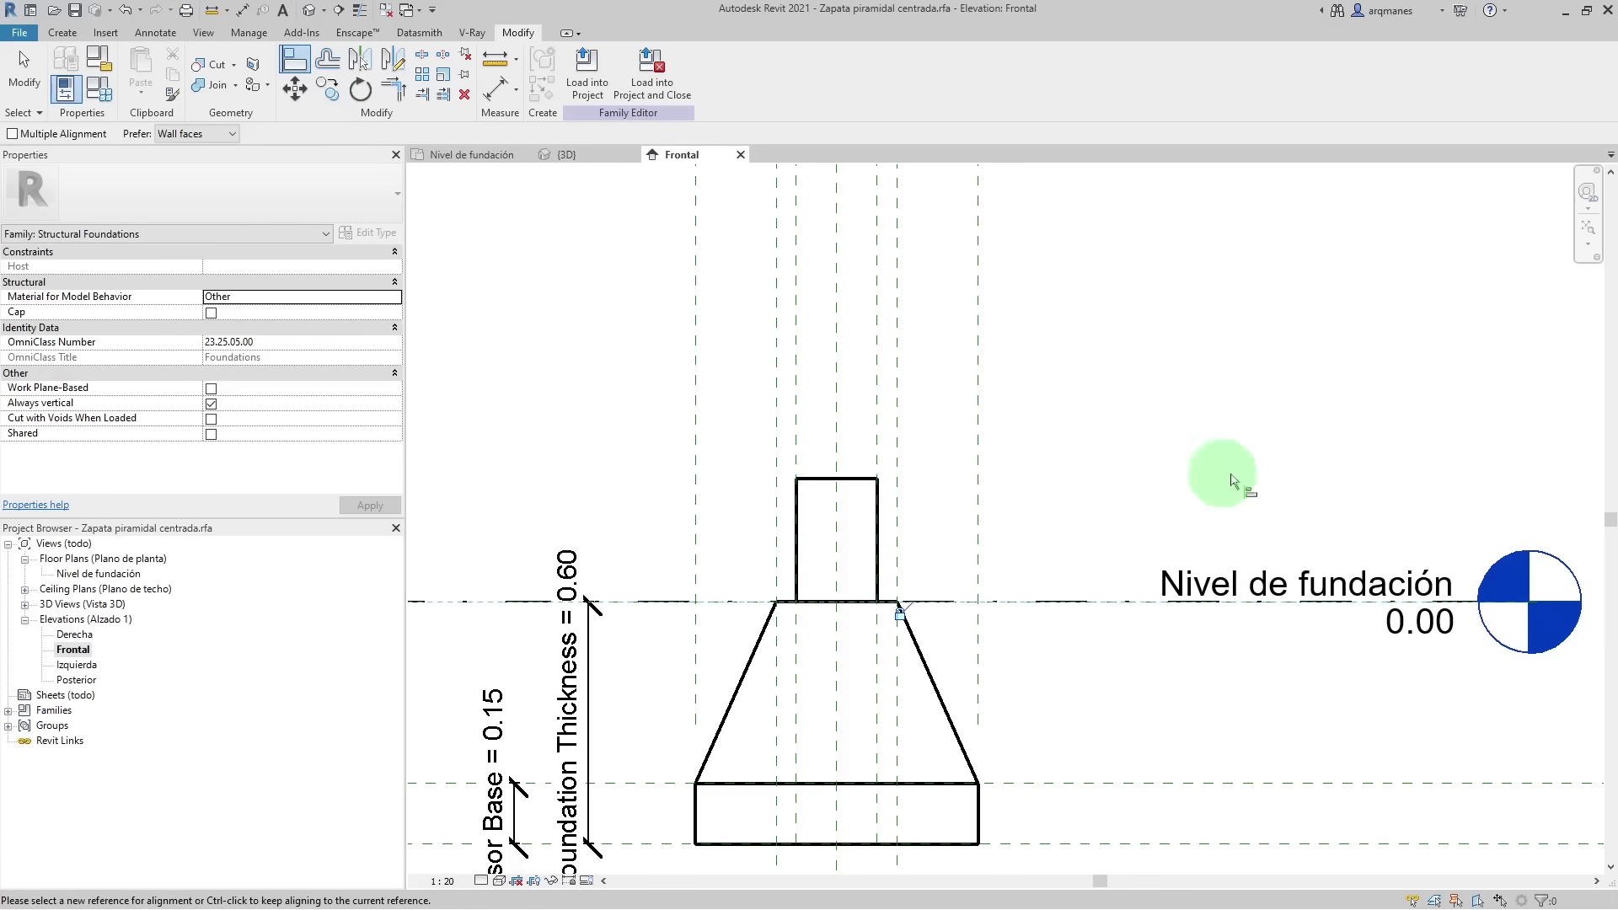
pyautogui.click(24, 71)
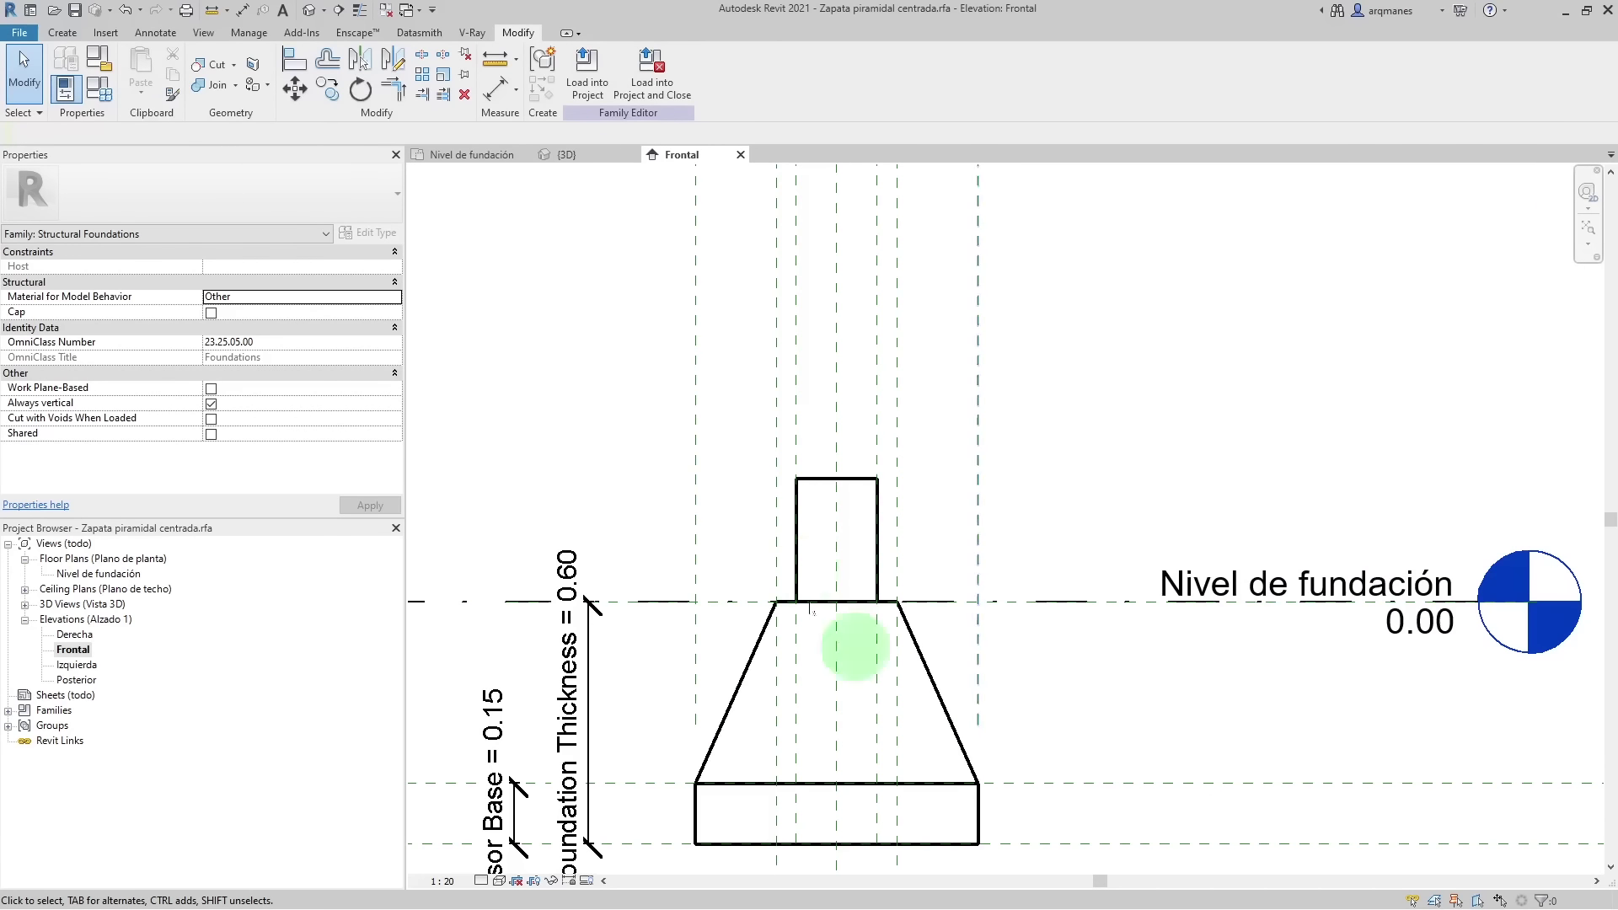
pyautogui.scroll(-1, 1273, 578)
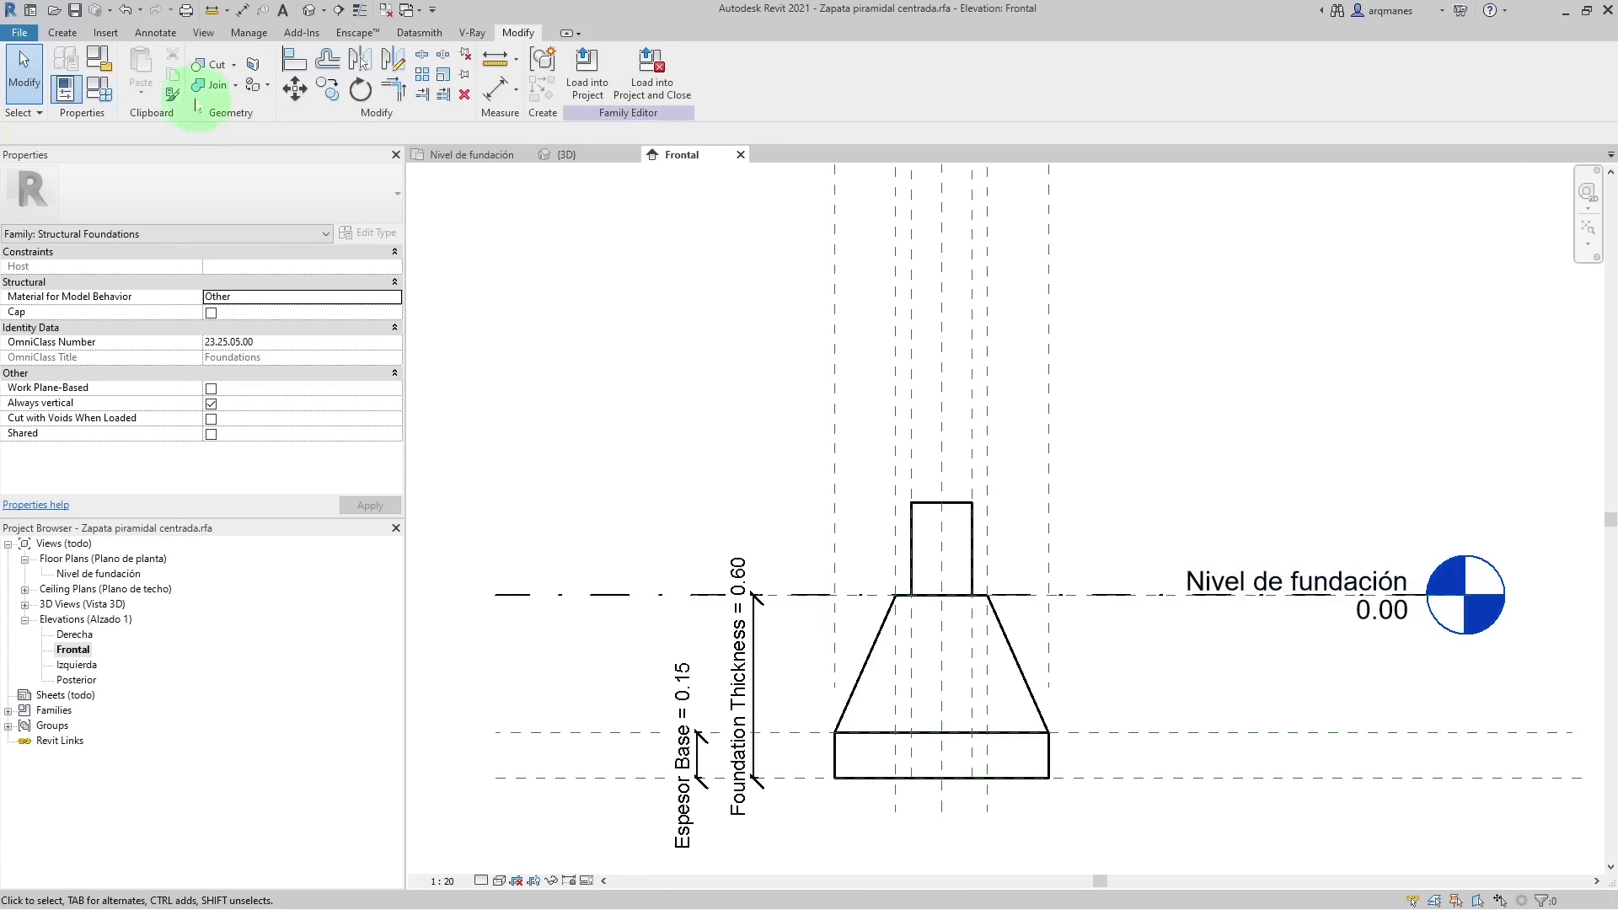
# - Draw a horizontal reference plane above the column and name it Altura tronco columna
pyautogui.click(62, 32)
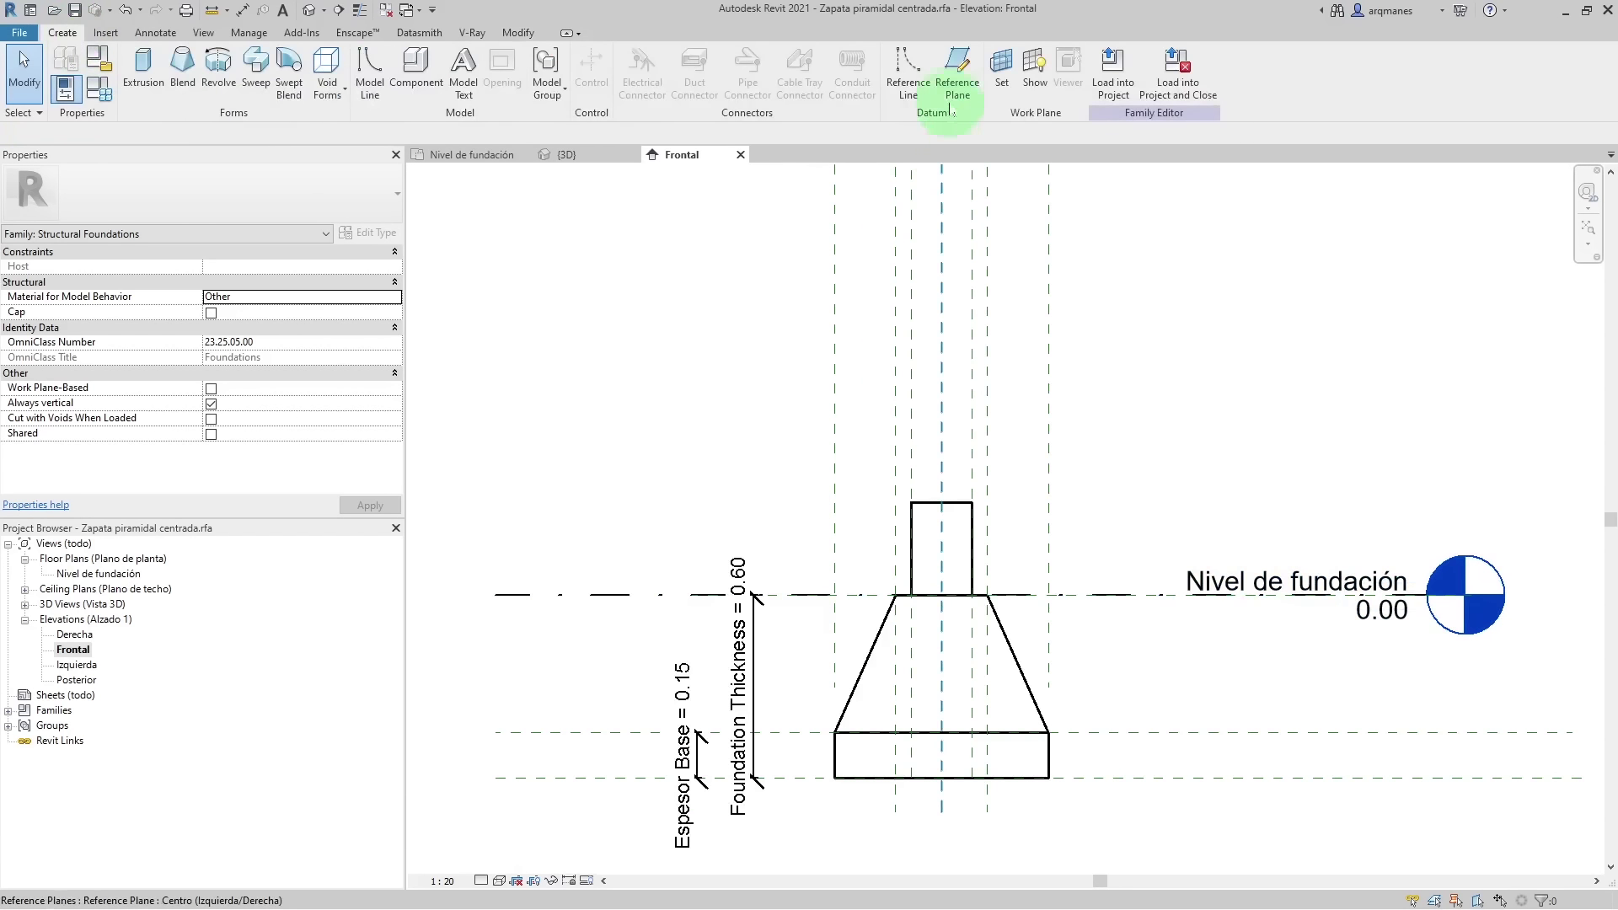
pyautogui.click(957, 67)
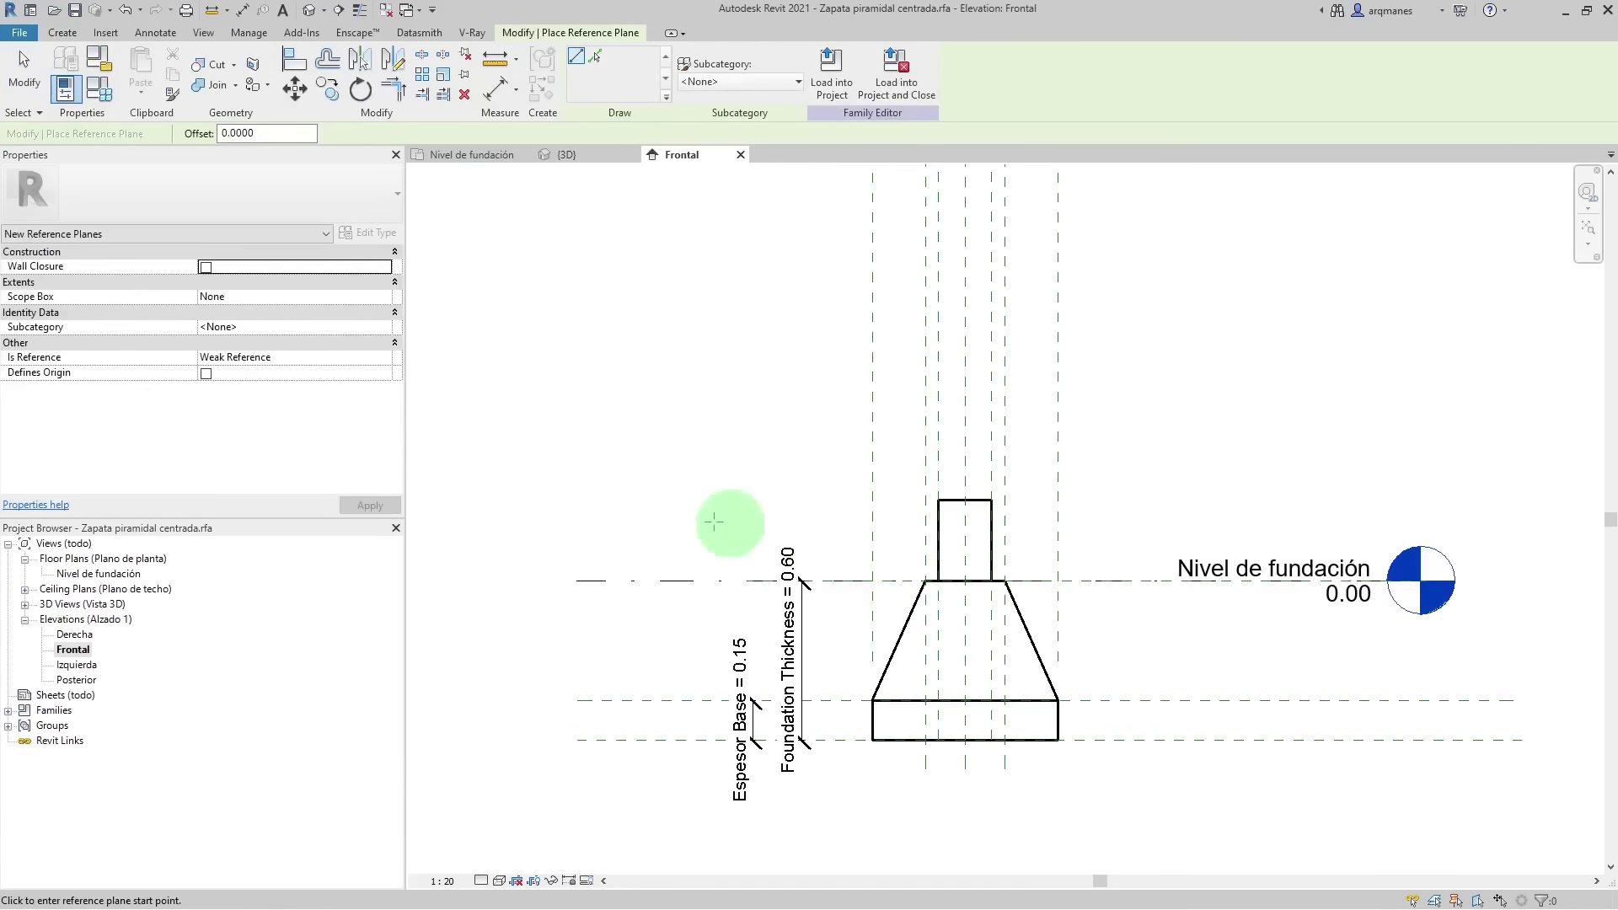
pyautogui.click(560, 495)
pyautogui.click(1391, 496)
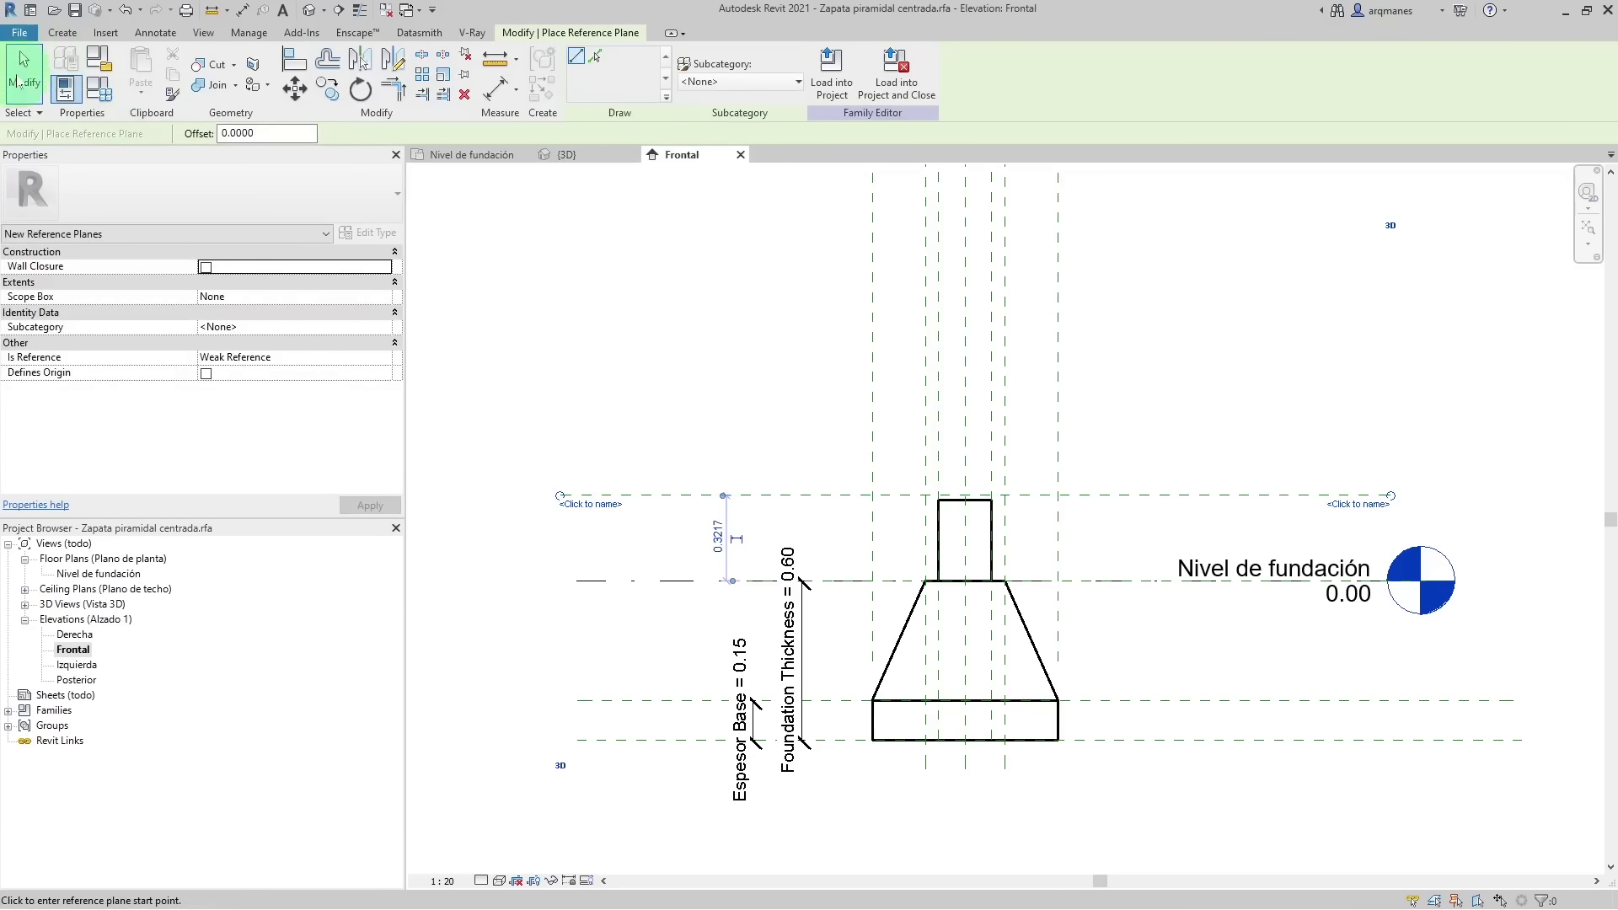
pyautogui.press('Escape')
pyautogui.press('Escape')
pyautogui.scroll(3, 1372, 567)
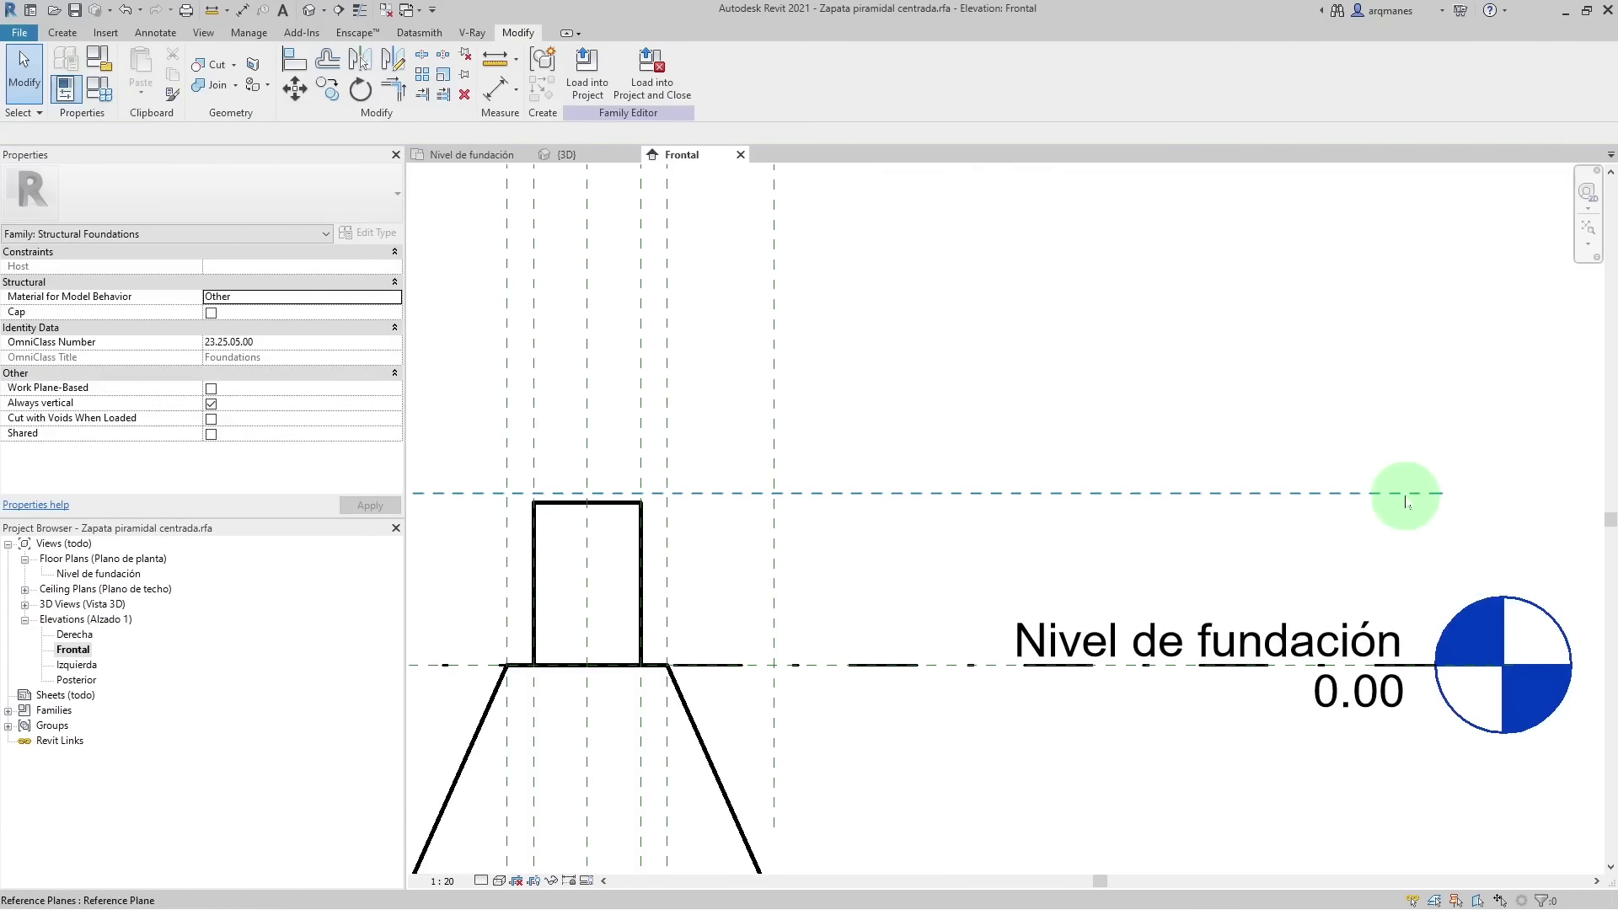
pyautogui.click(1404, 495)
pyautogui.write('Al')
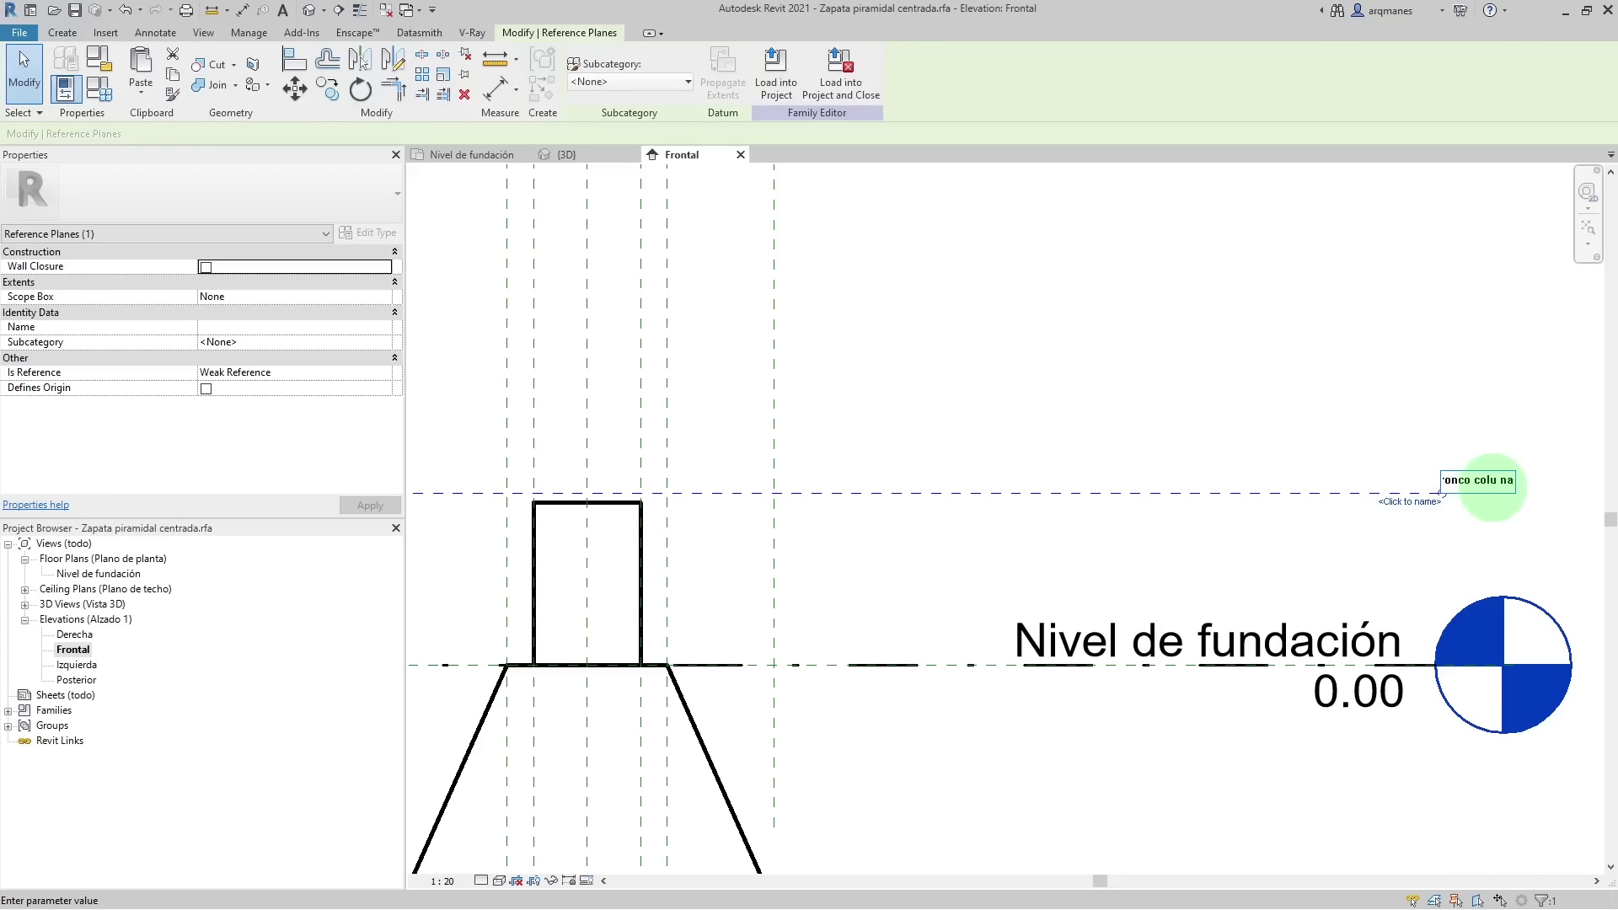
pyautogui.press('Return')
pyautogui.scroll(-4, 1327, 413)
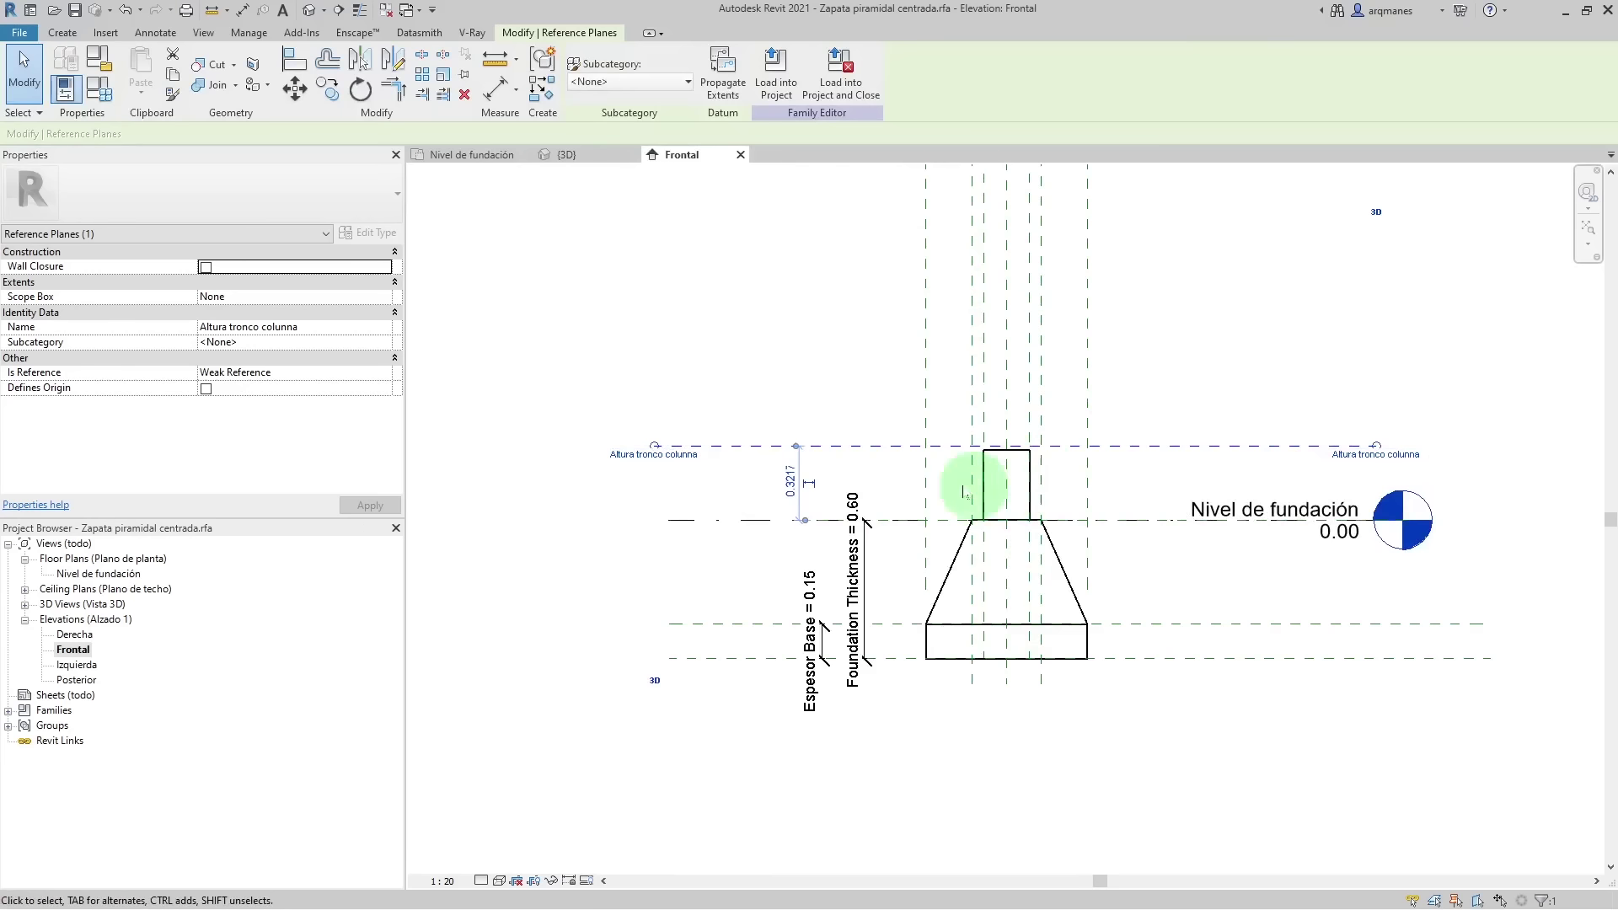
# - Align the column stub's top to the Altura tronco columna plane and lock it
pyautogui.click(294, 58)
pyautogui.scroll(4, 994, 438)
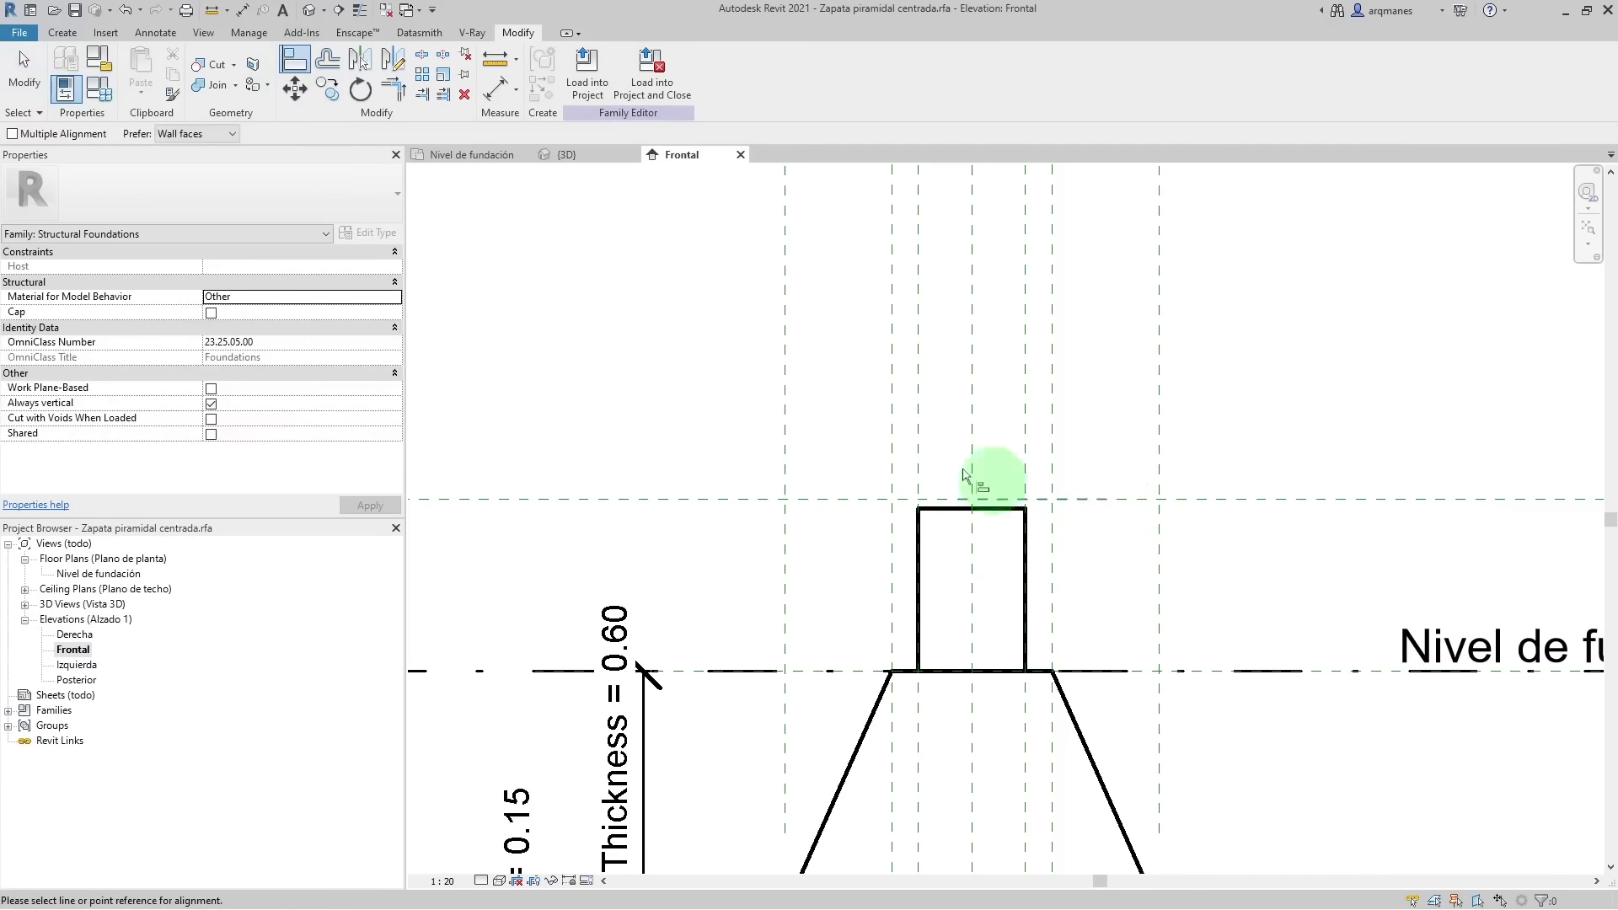
pyautogui.click(1104, 500)
pyautogui.click(1012, 509)
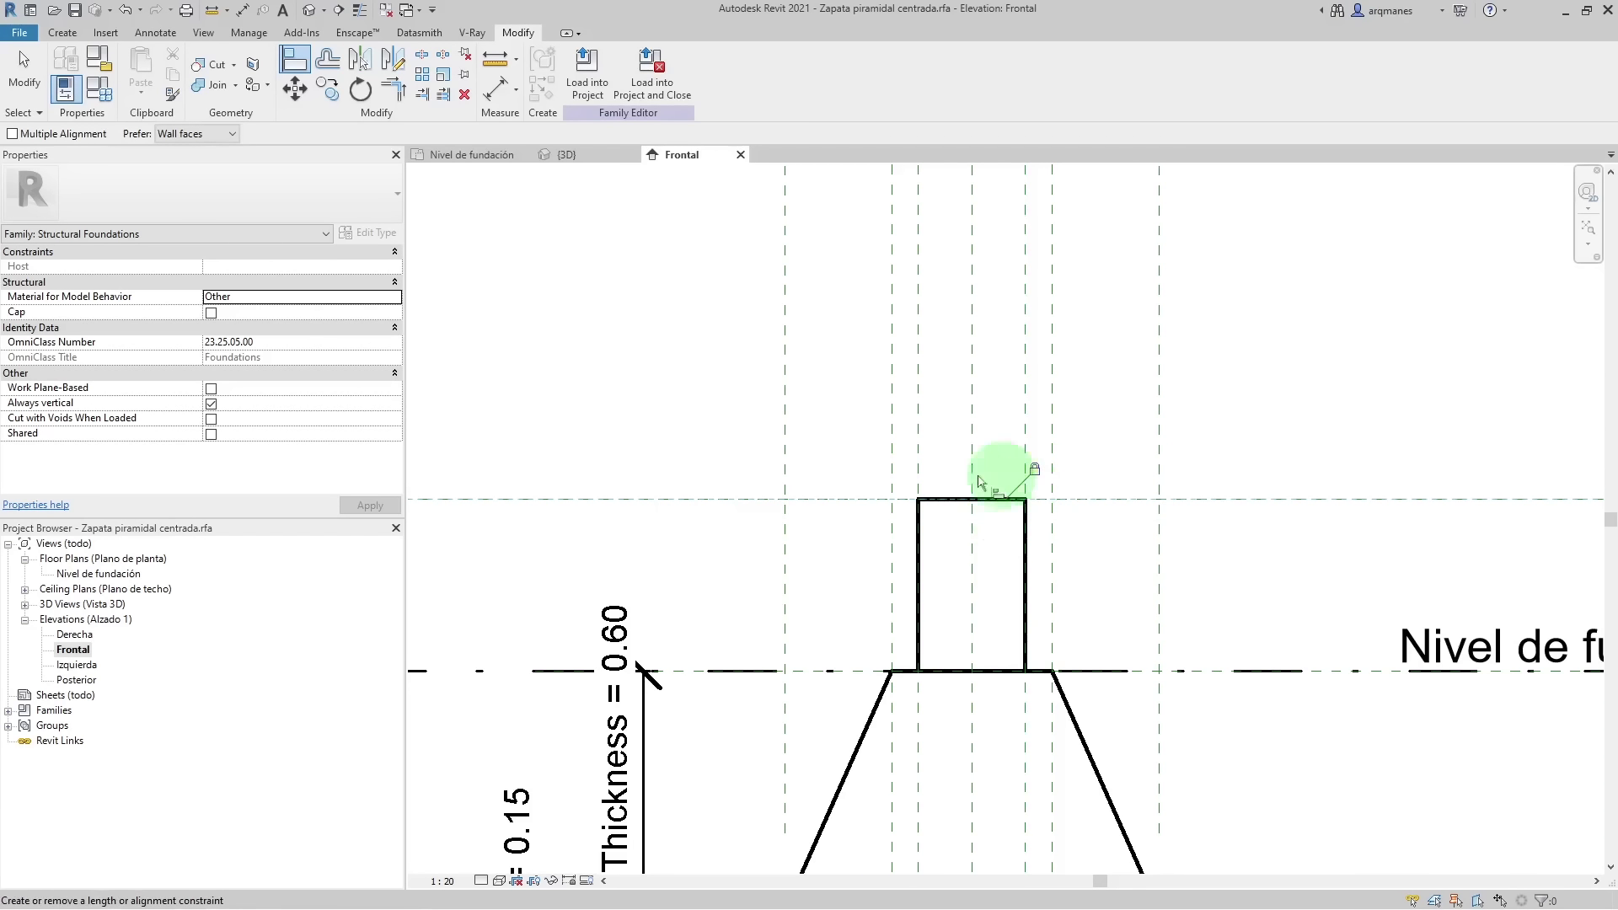
pyautogui.click(26, 78)
pyautogui.press('z')
pyautogui.press('f')
pyautogui.click(497, 100)
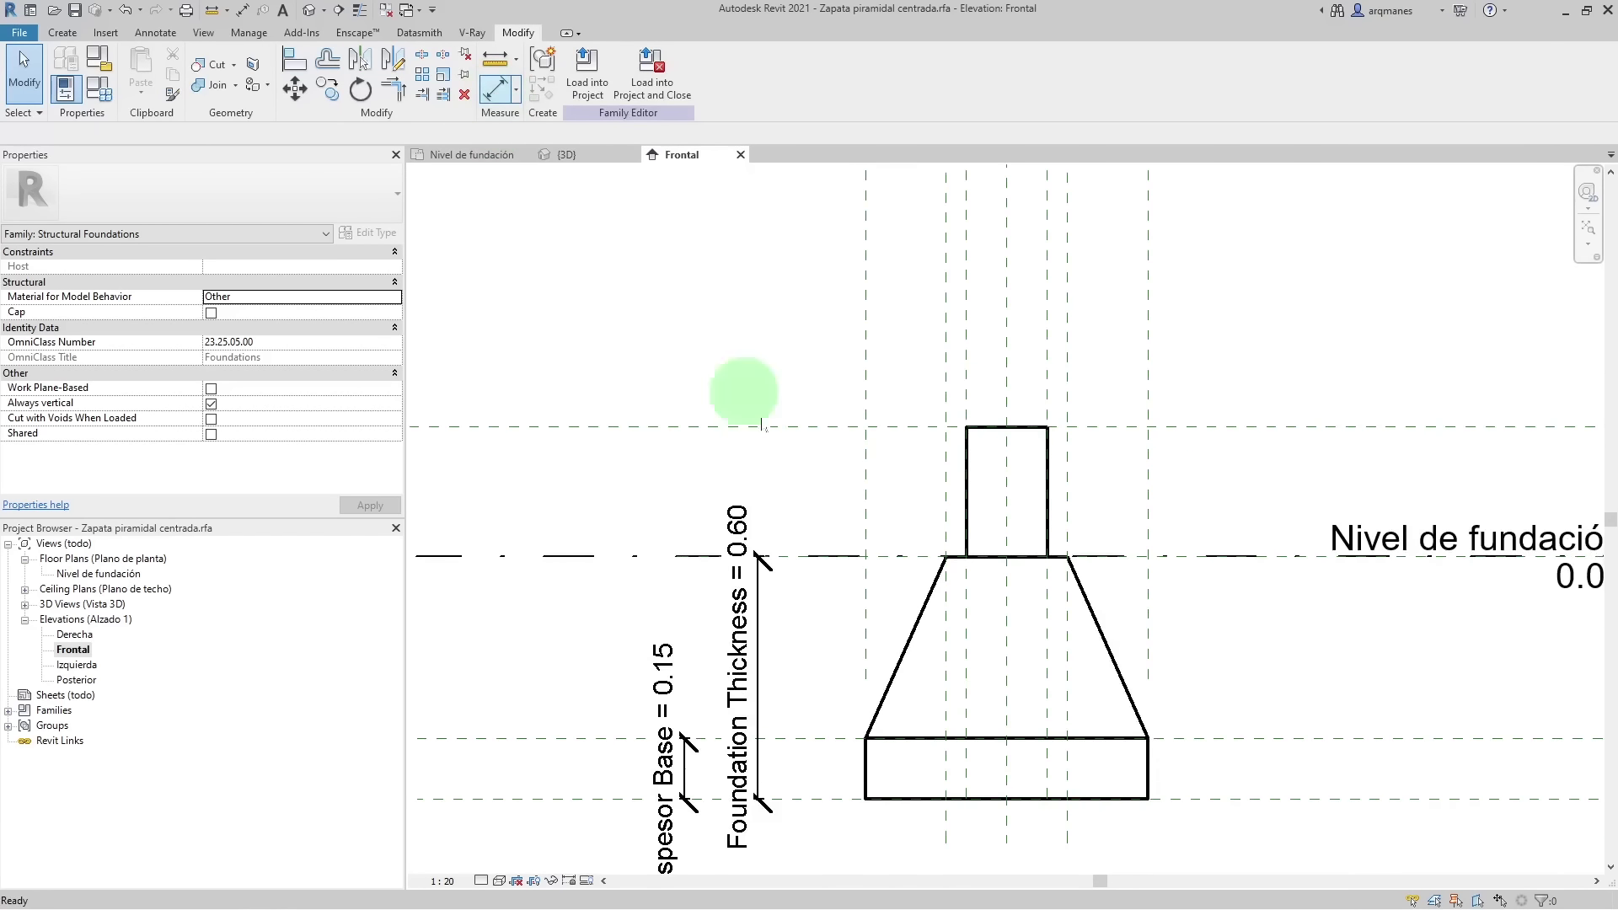
# - Dimension the 0.32 stub height from plane to level and label it Tronco columna Altura
pyautogui.click(798, 557)
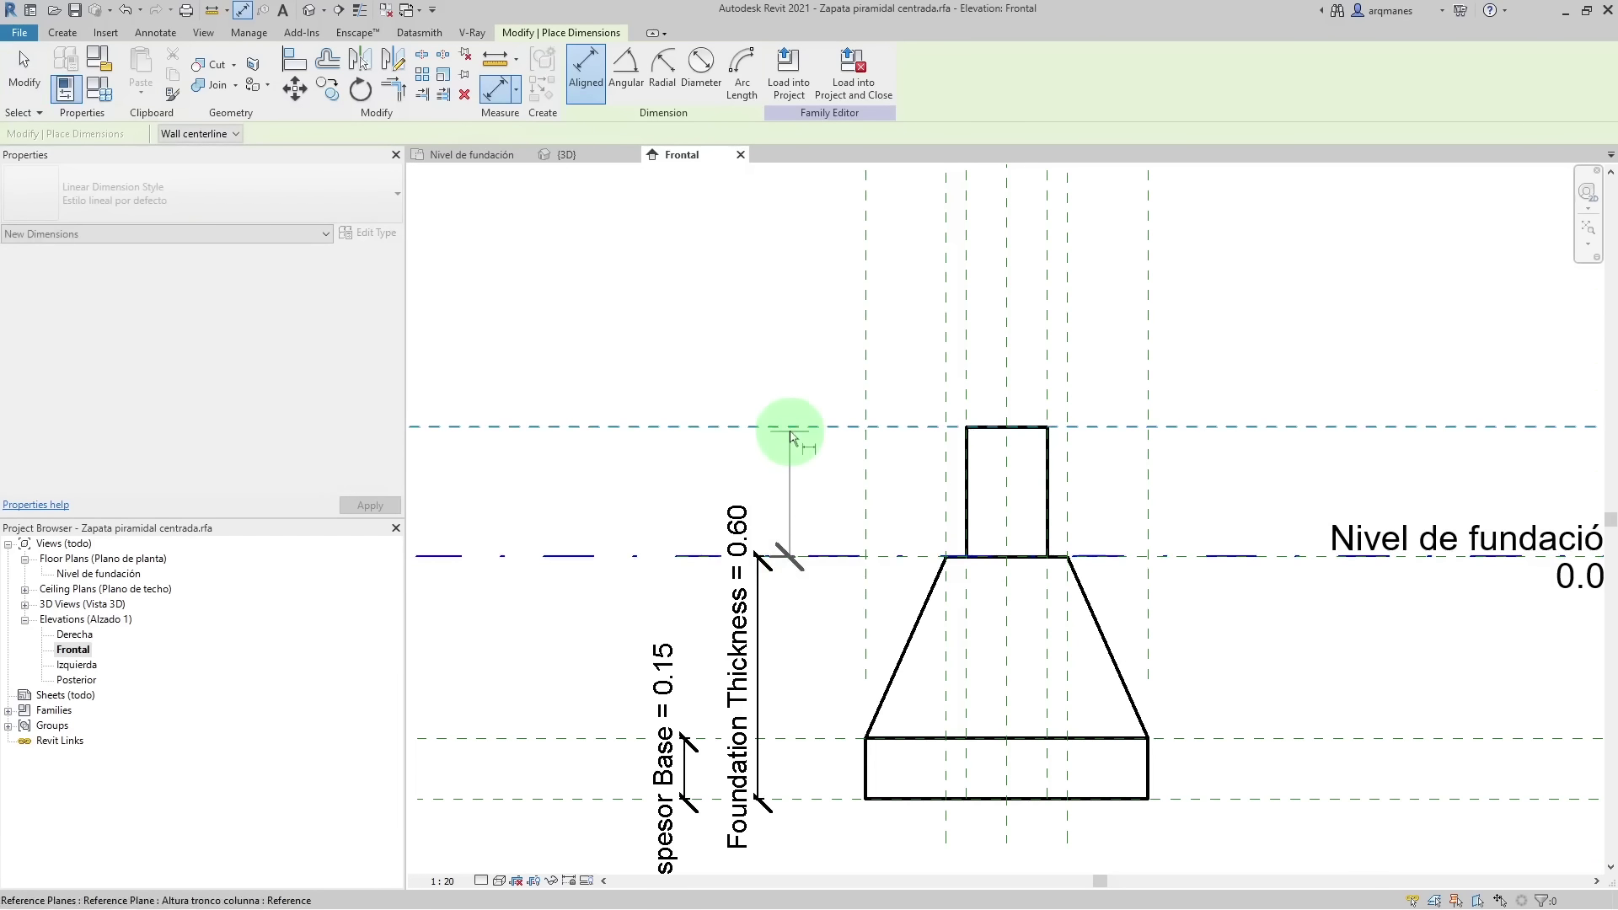
pyautogui.click(787, 427)
pyautogui.click(685, 434)
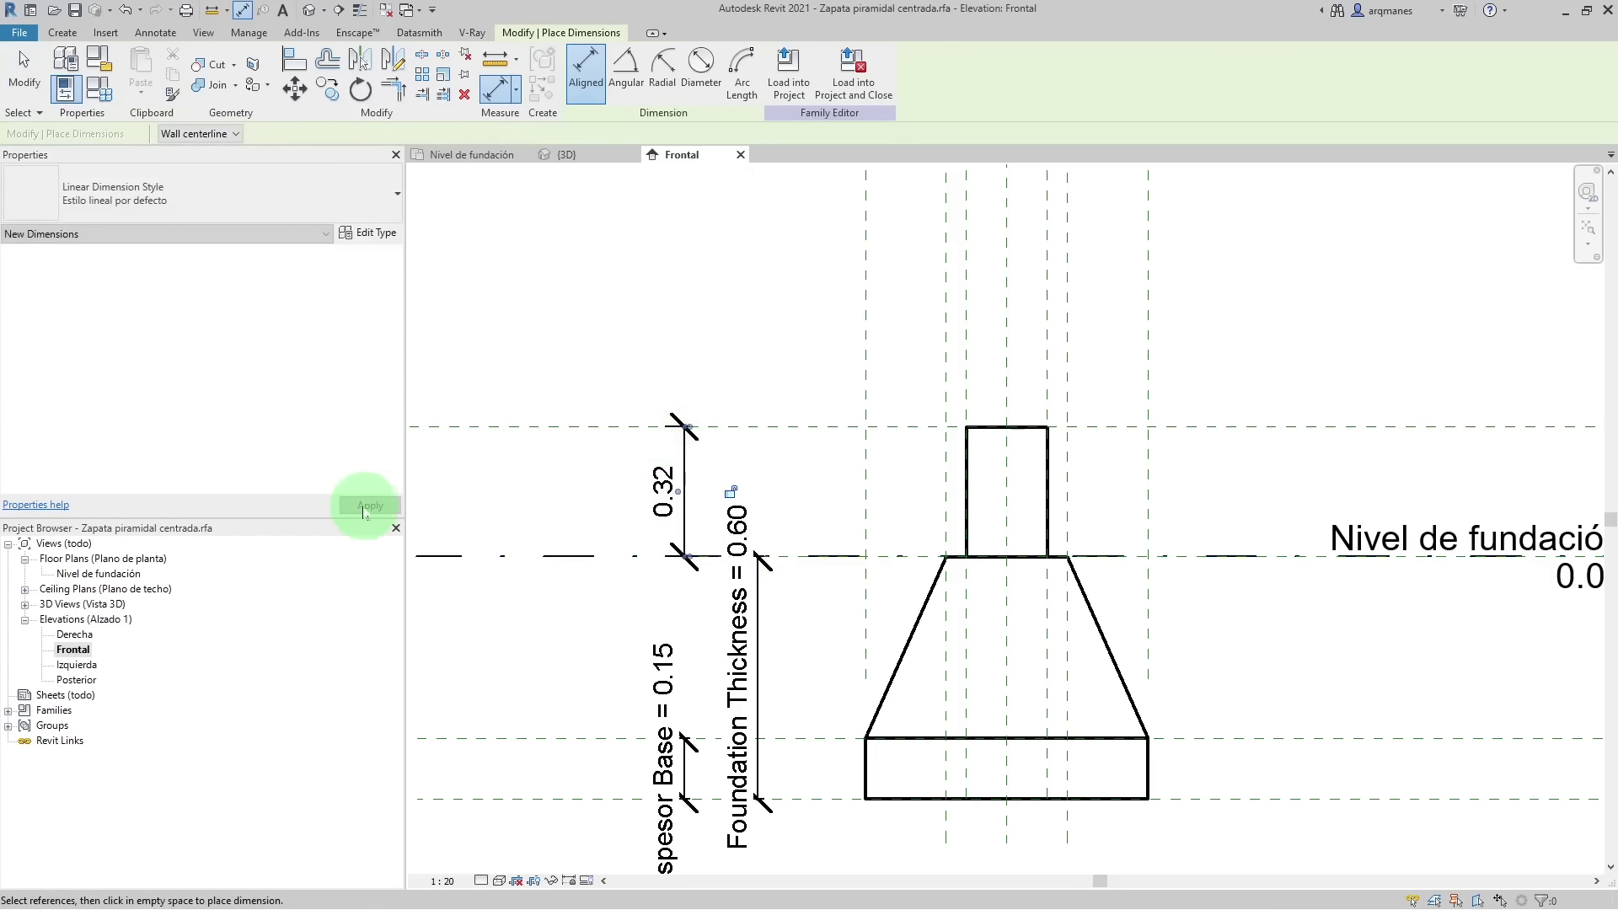
pyautogui.press('Escape')
pyautogui.click(746, 74)
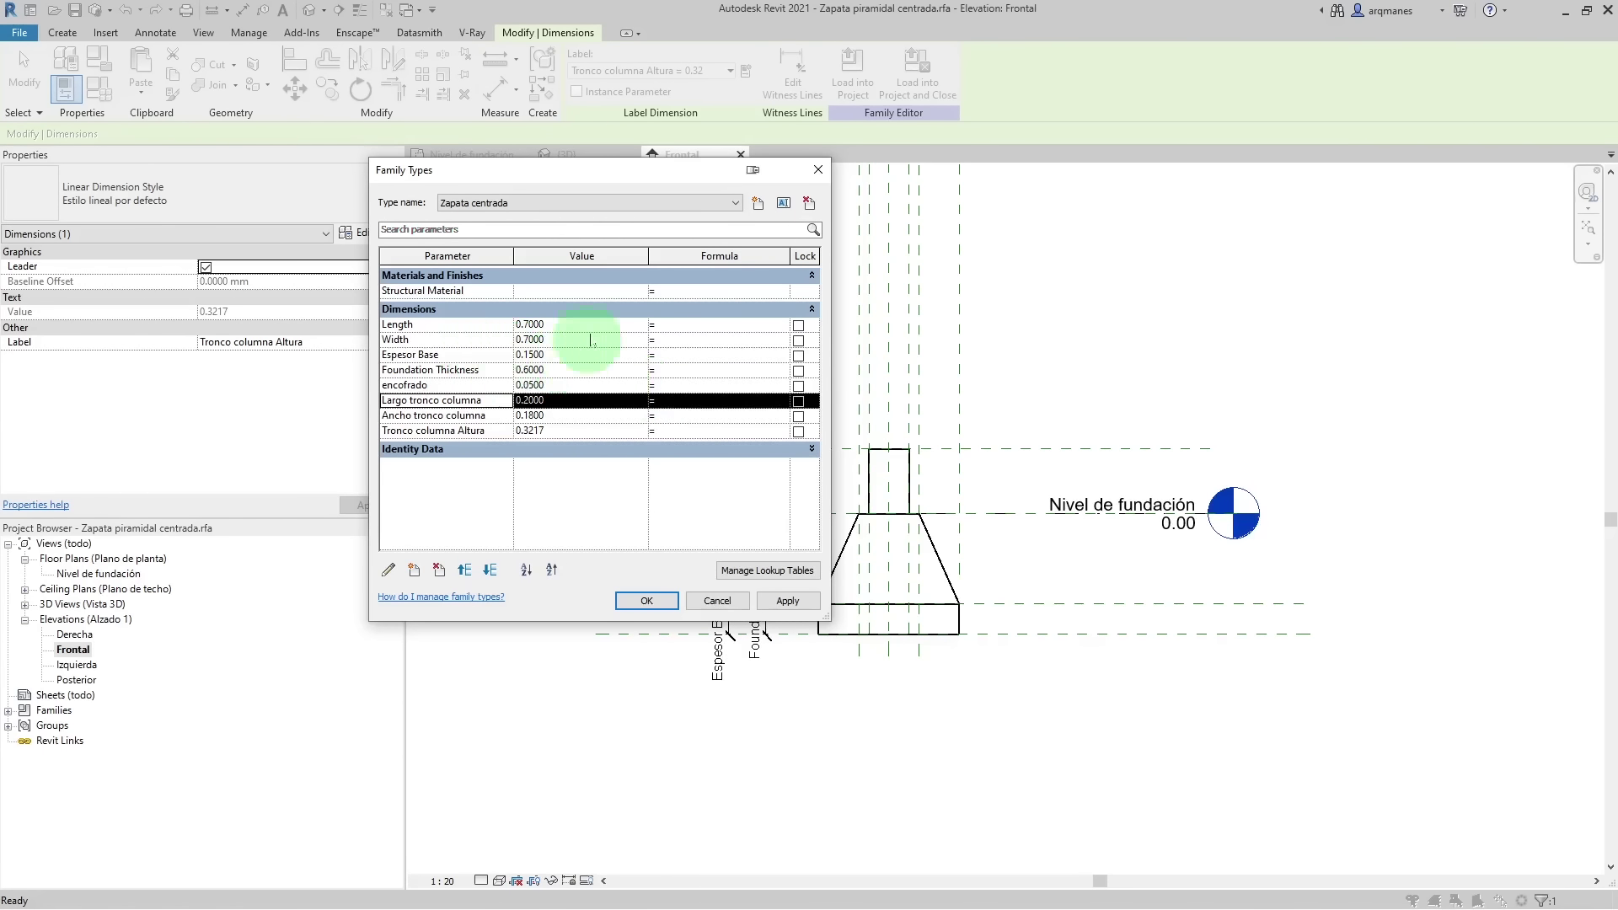
pyautogui.moveTo(596, 187); pyautogui.dragTo(410, 201)
pyautogui.click(604, 616)
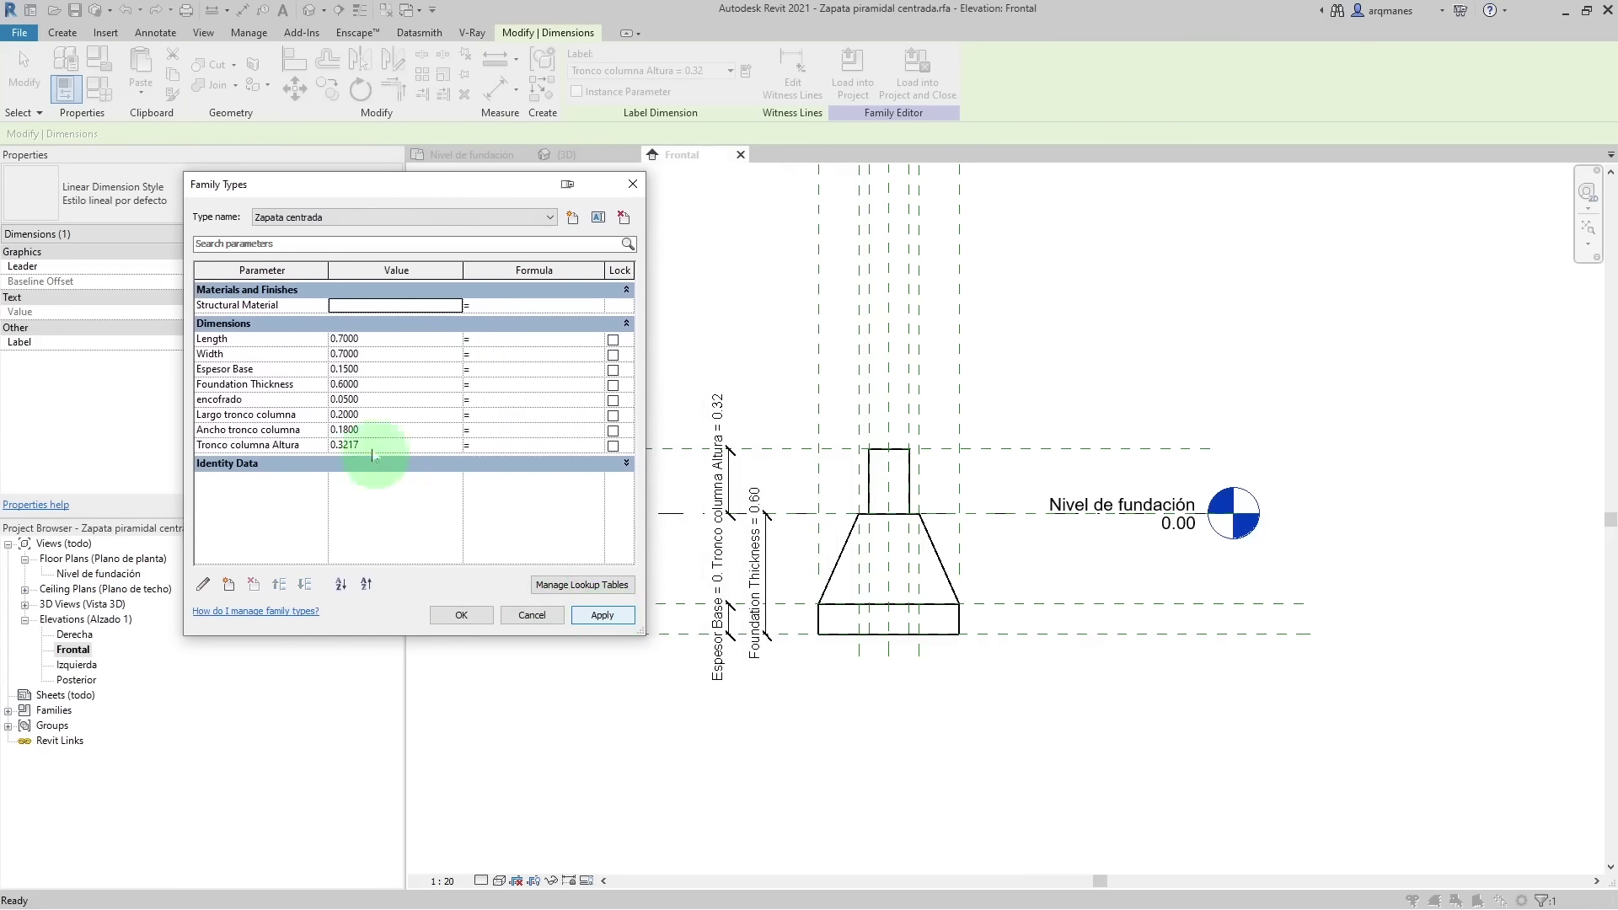
# - Apply Espesor Base 0.12, Foundation Thickness 0.40, encofrado 0.025 and Tronco columna Altura 0.10
pyautogui.click(387, 341)
pyautogui.write('0.1200')
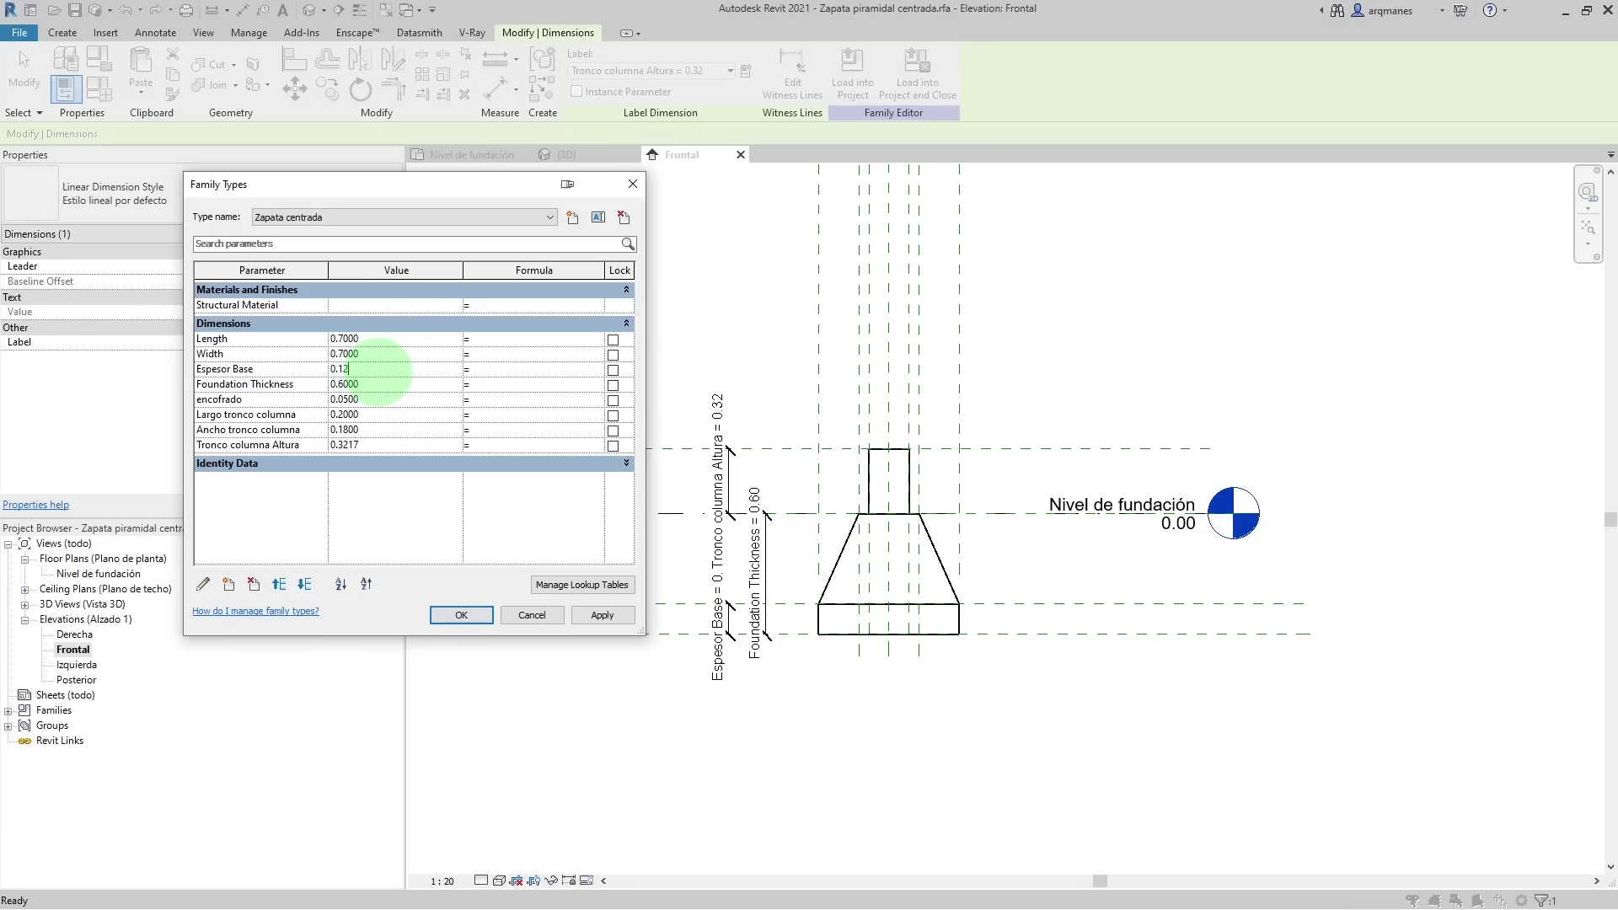
pyautogui.click(595, 623)
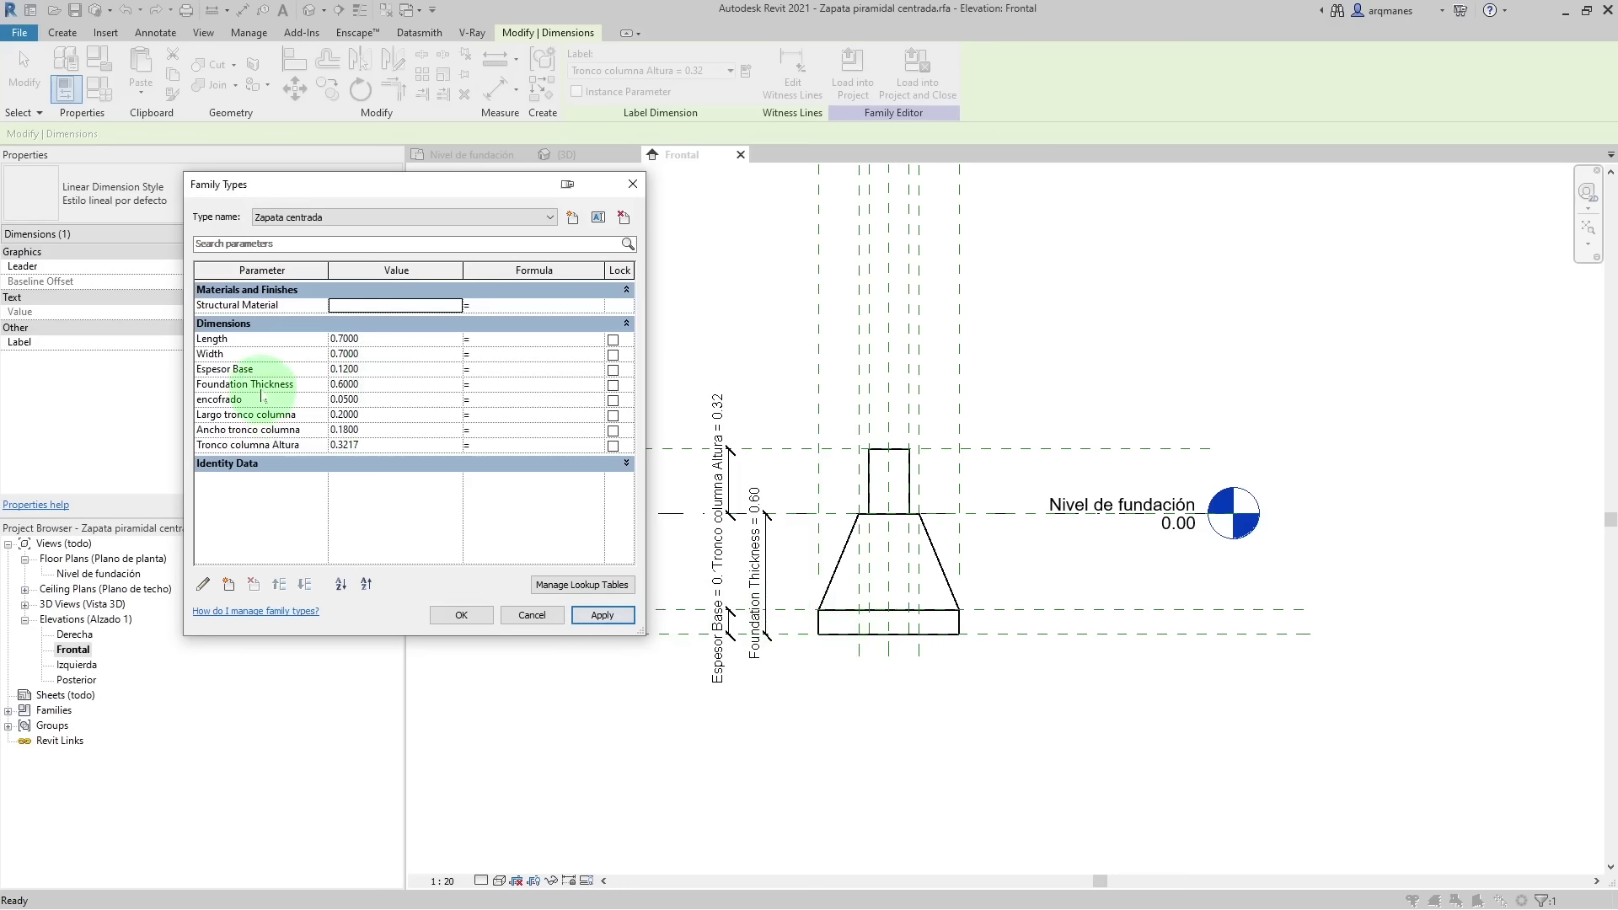
pyautogui.moveTo(245, 384)
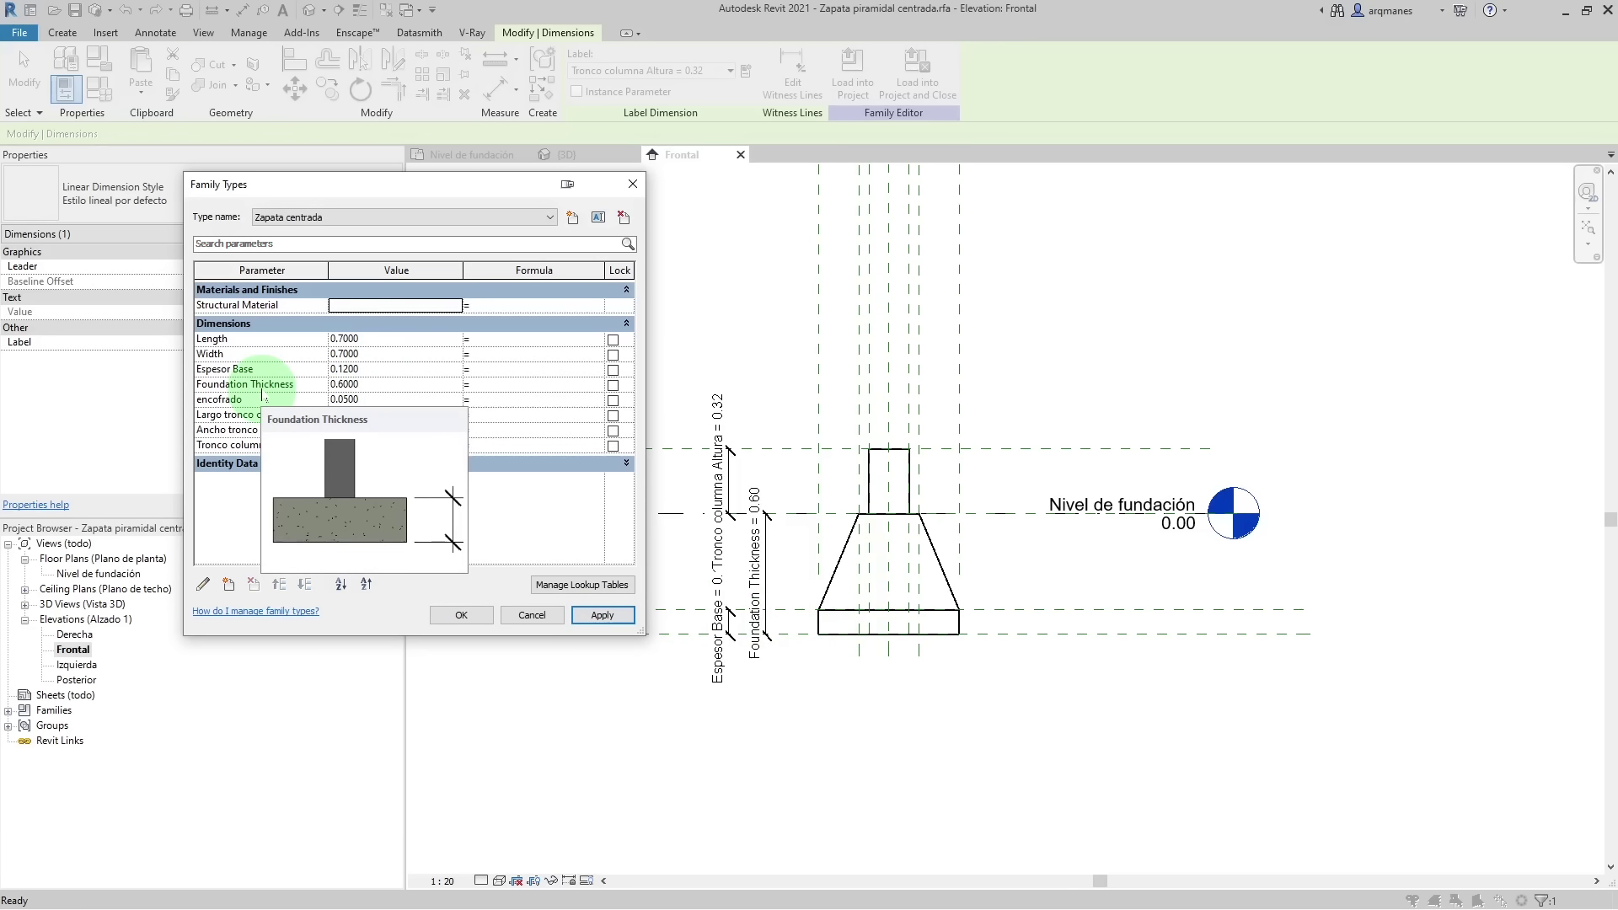
pyautogui.click(390, 385)
pyautogui.write('0.4')
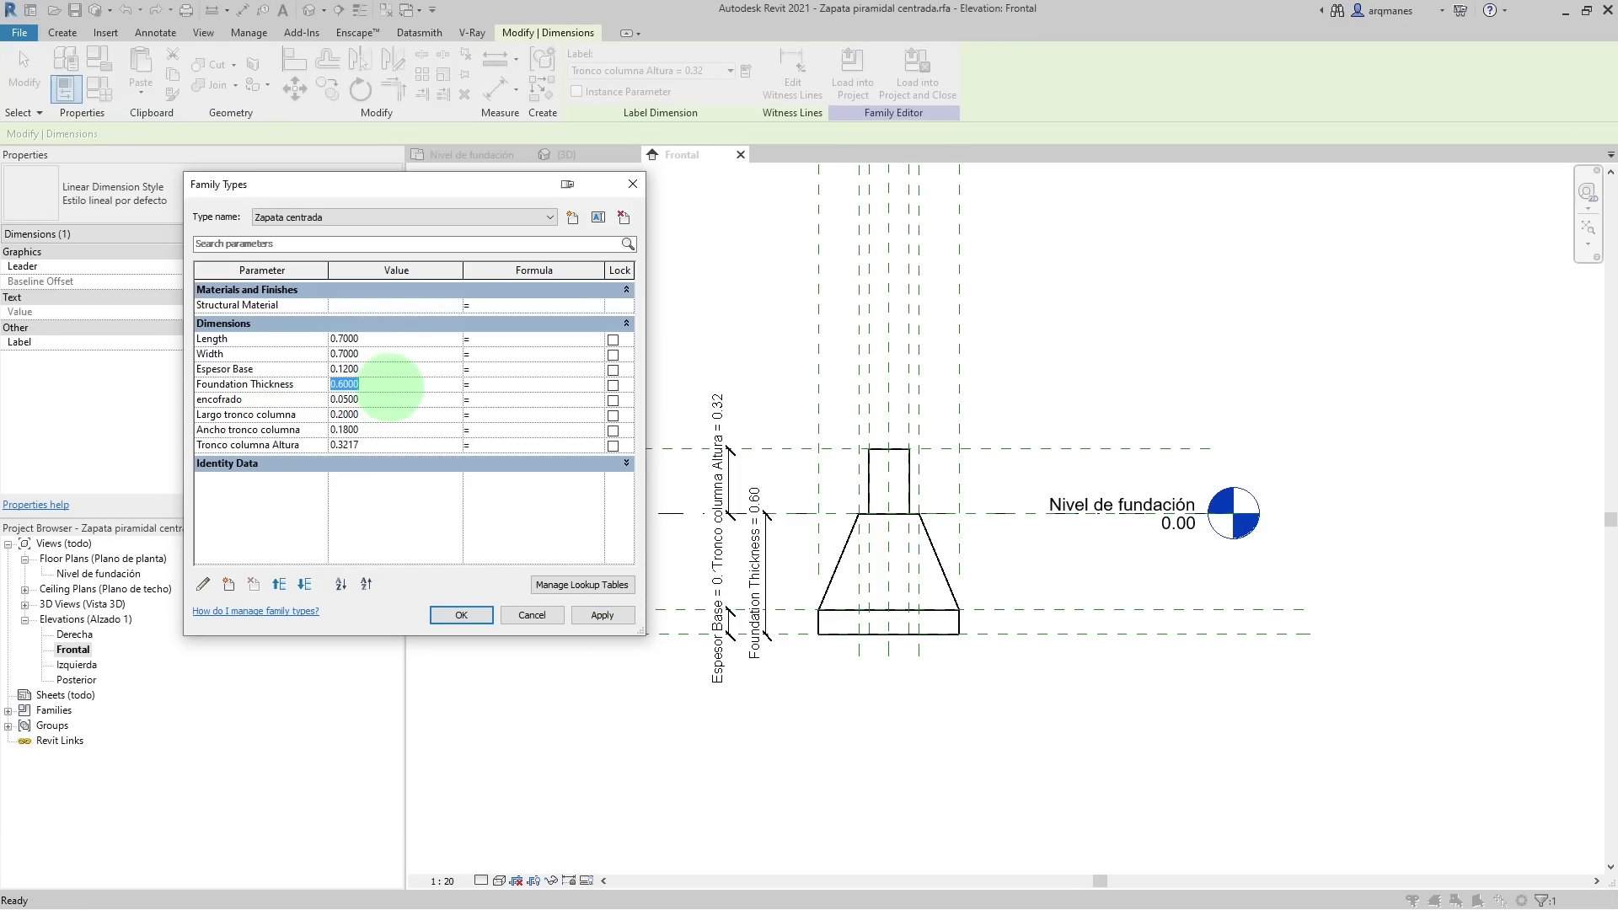
pyautogui.click(609, 621)
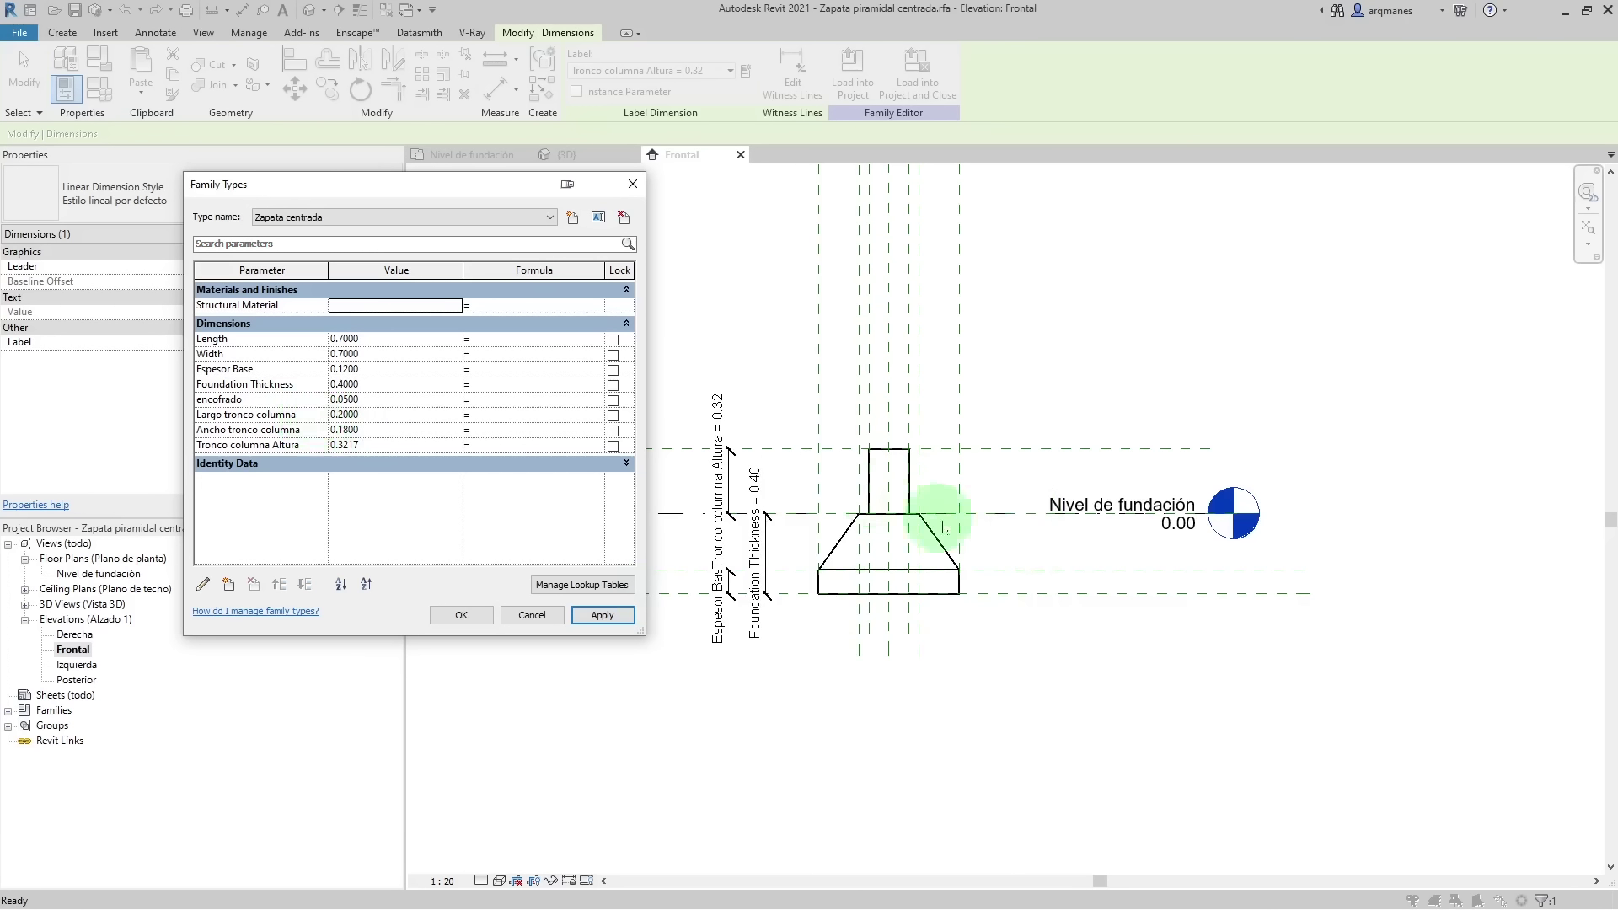
pyautogui.click(390, 400)
pyautogui.write('0.0250')
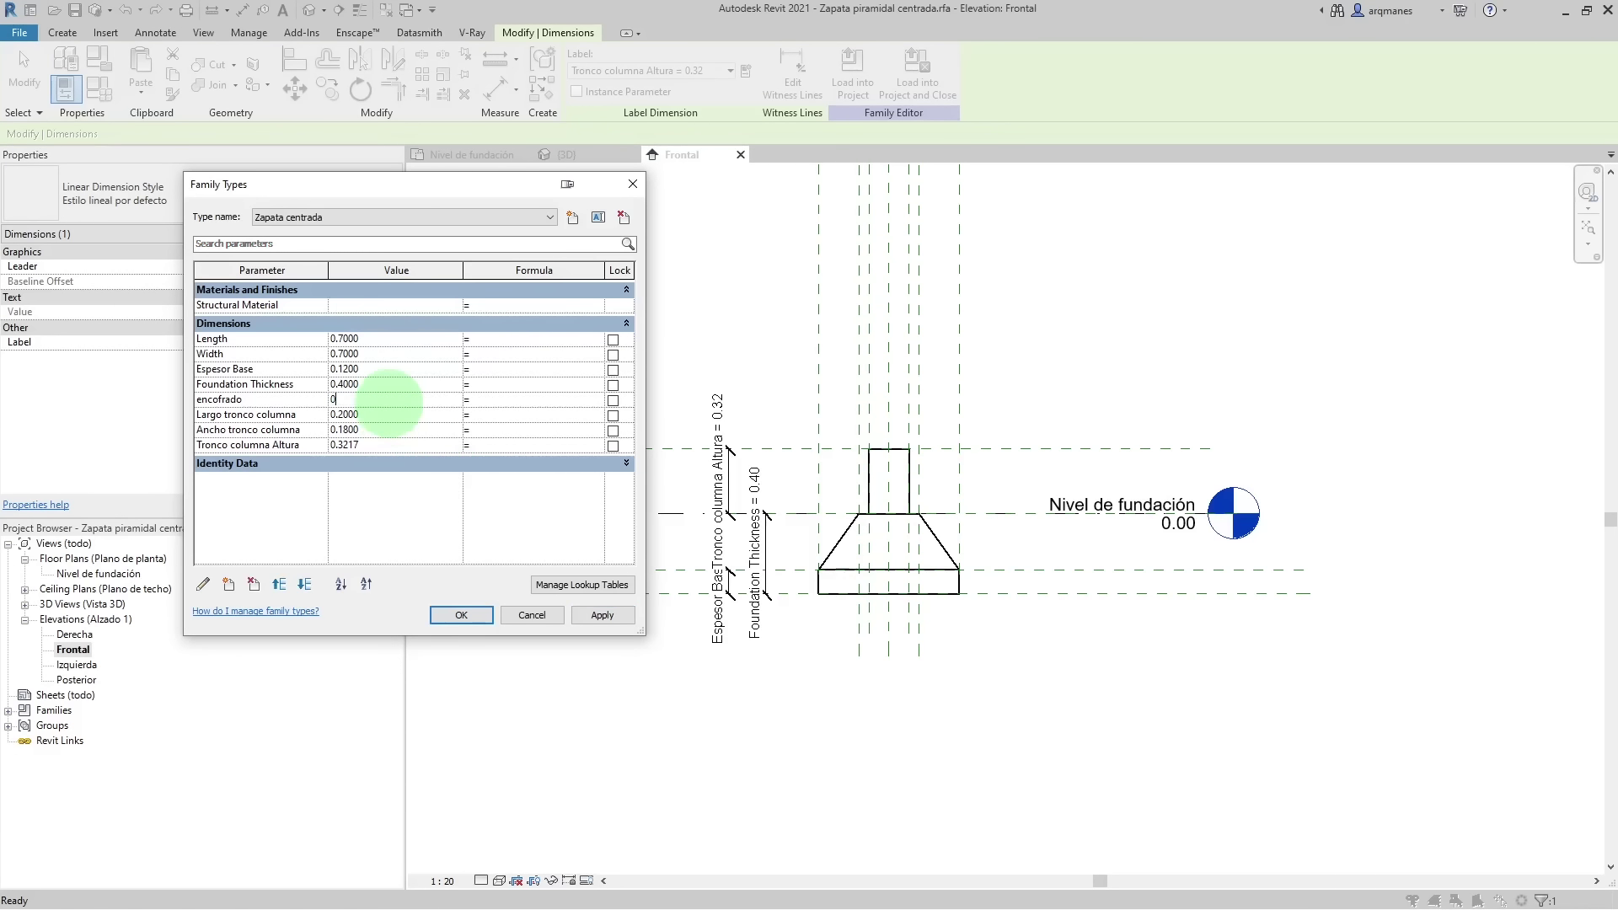
pyautogui.click(601, 615)
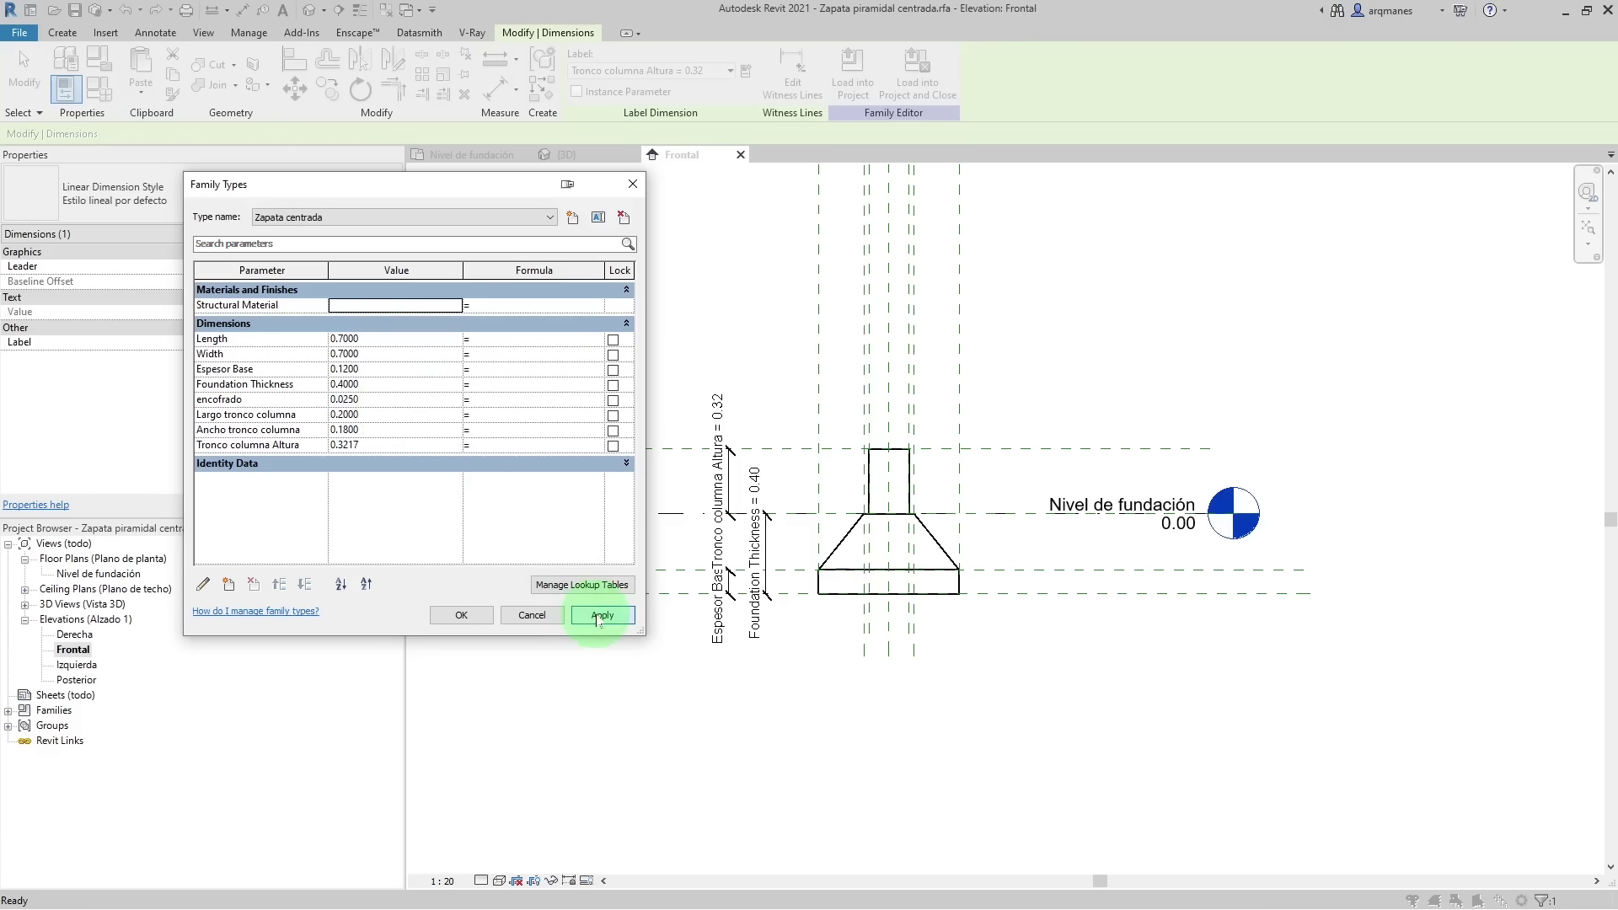
pyautogui.click(386, 415)
pyautogui.write('0.')
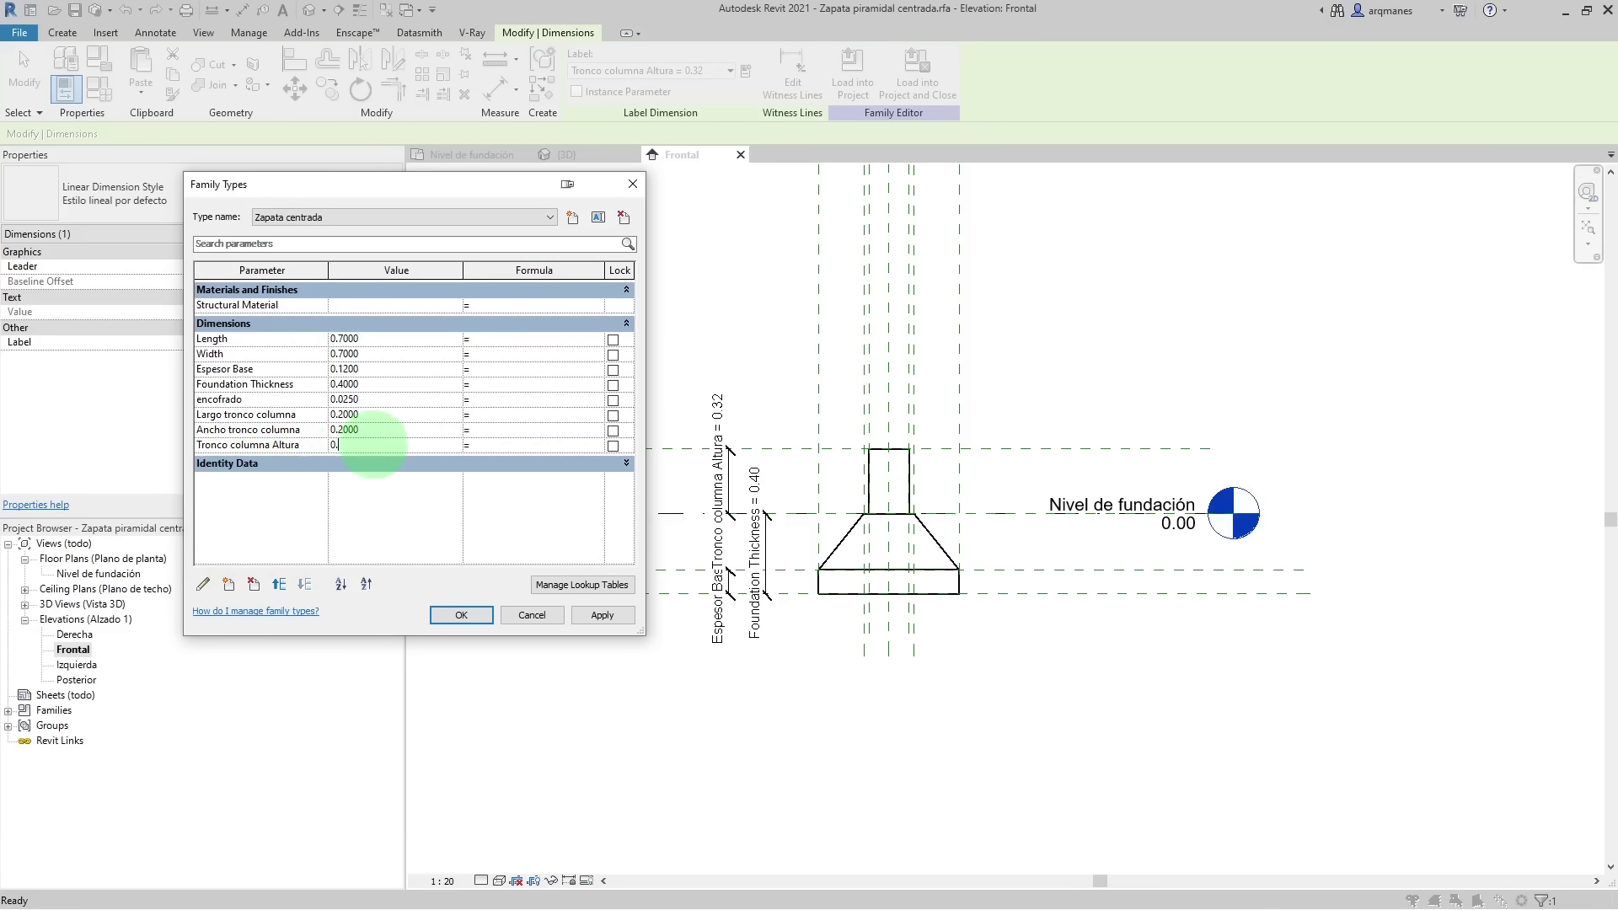
pyautogui.write('1000')
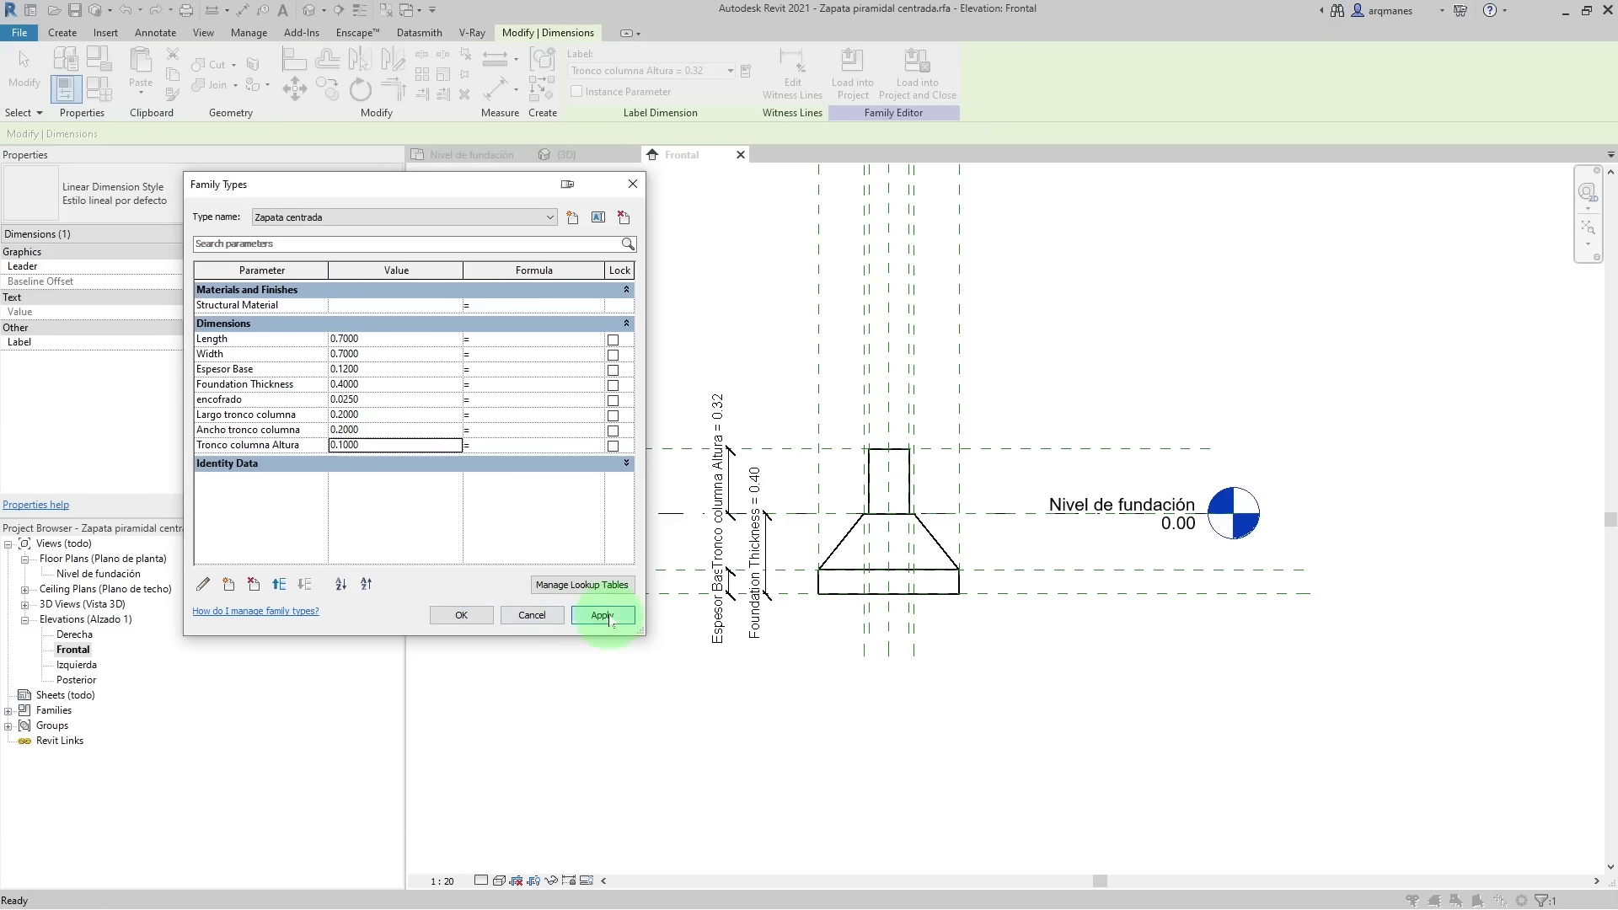
pyautogui.click(610, 621)
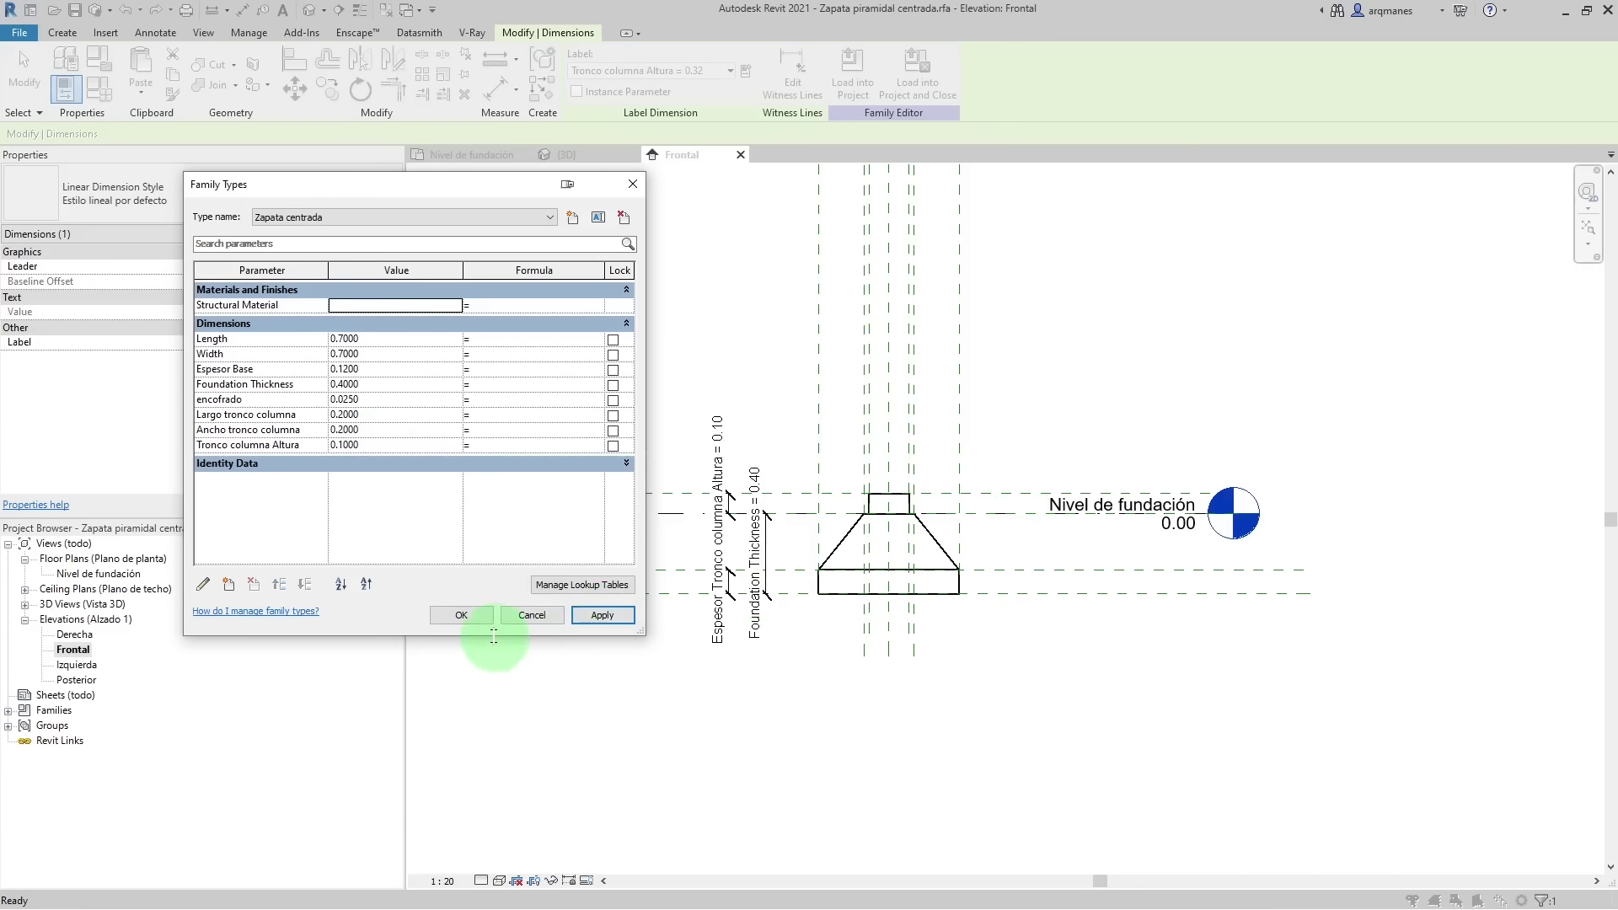
# - Accept the family values, then return to the Prueba Familias project's Nivel 1 floor plan
pyautogui.click(463, 615)
pyautogui.click(847, 759)
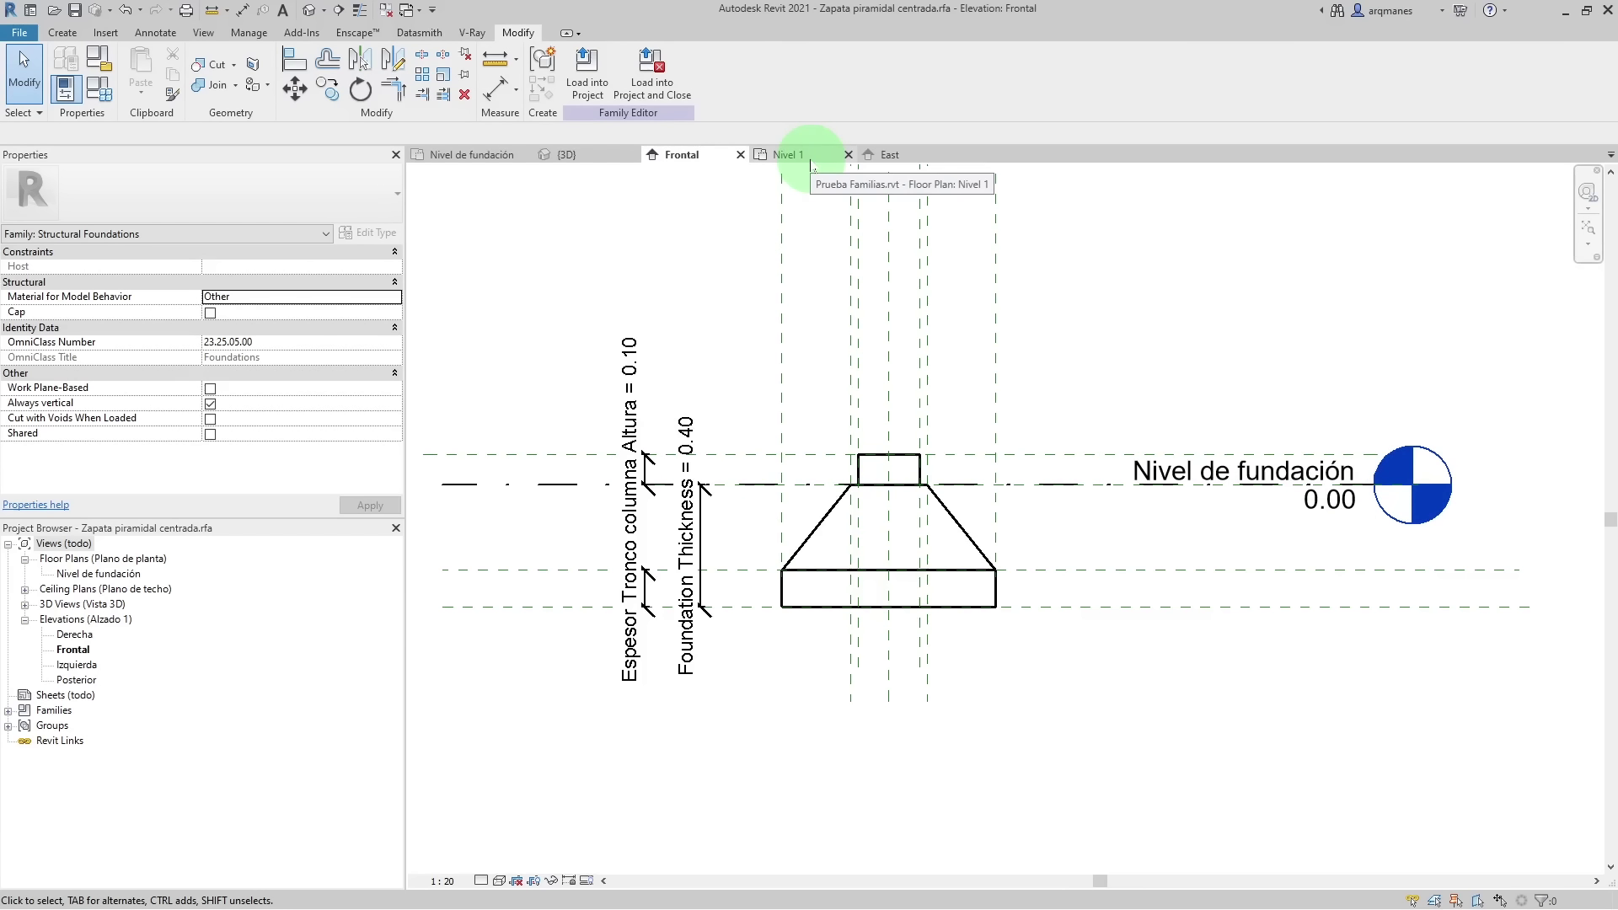
pyautogui.click(792, 155)
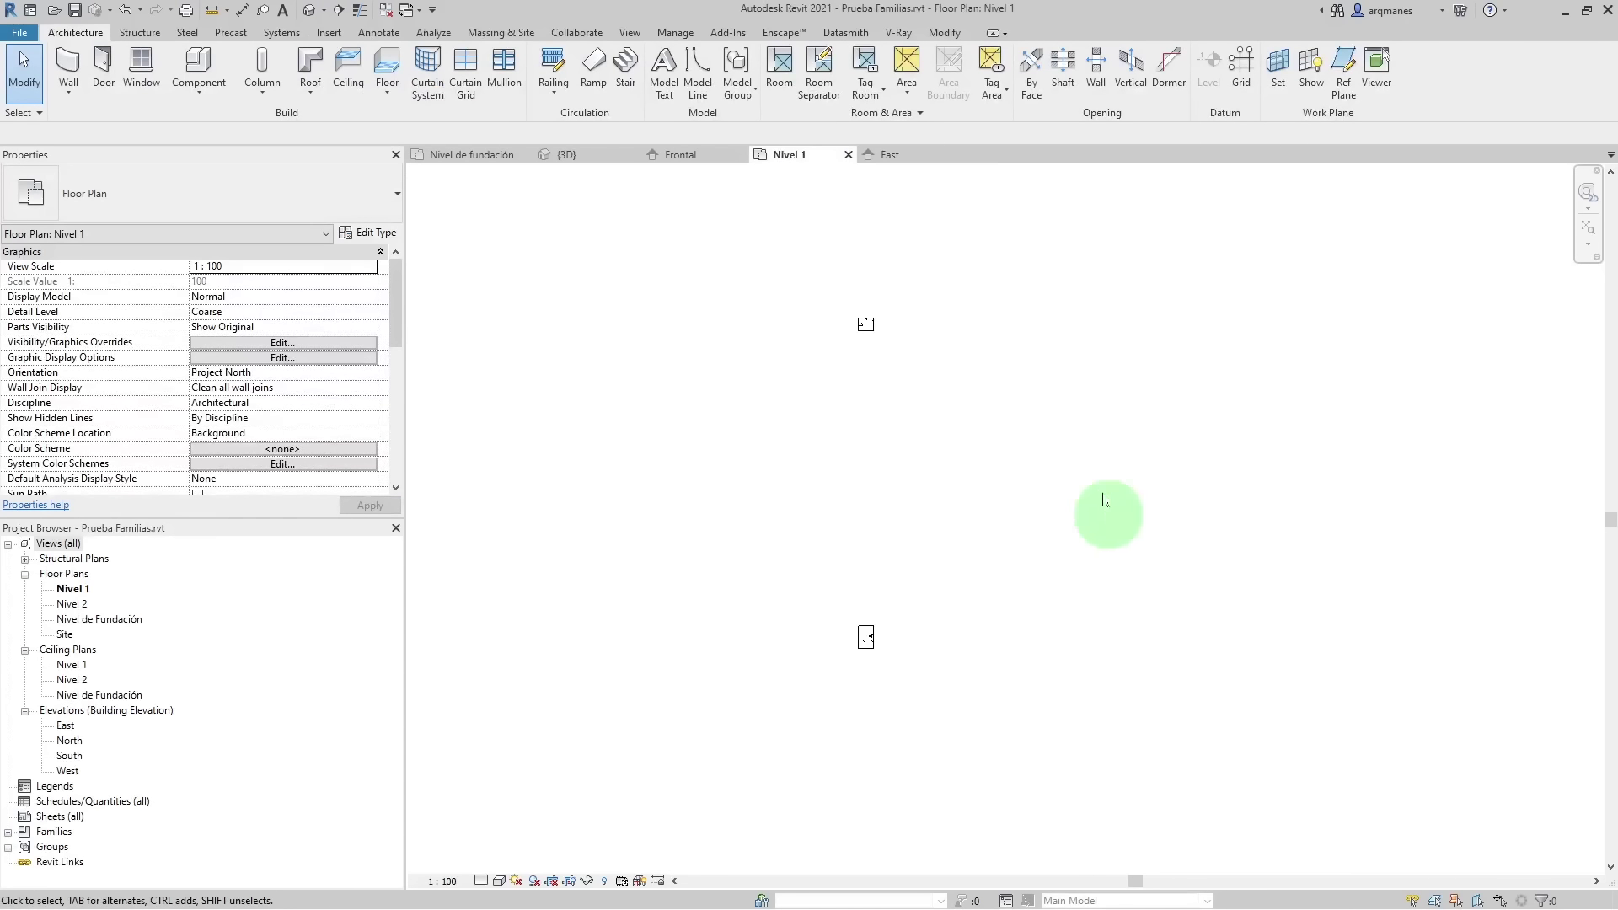
pyautogui.click(893, 157)
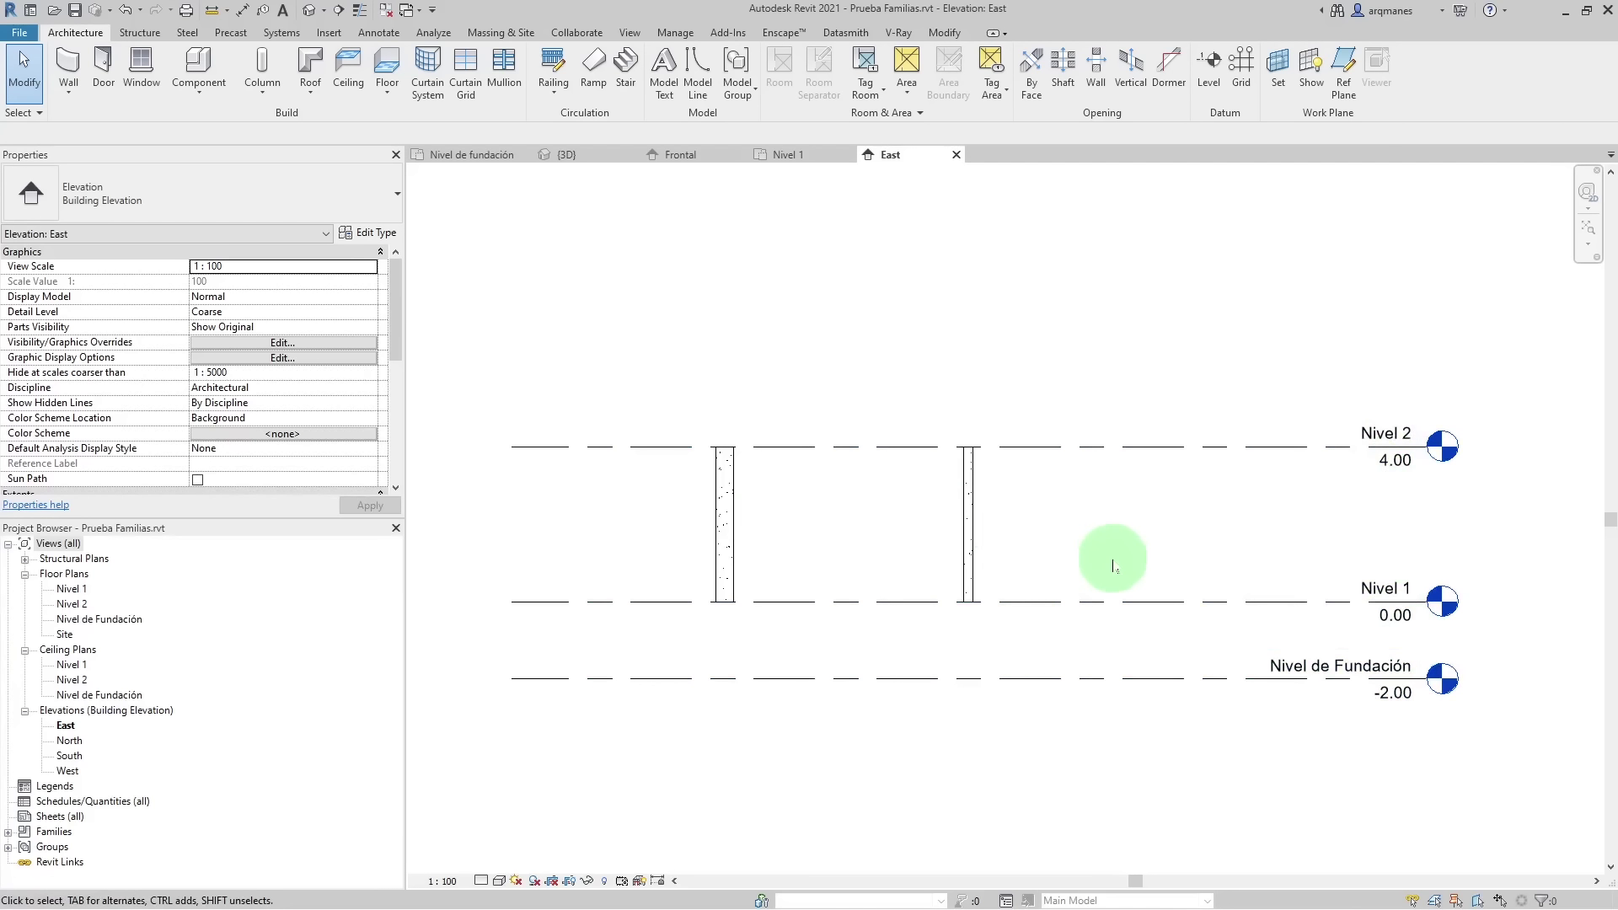
pyautogui.click(784, 154)
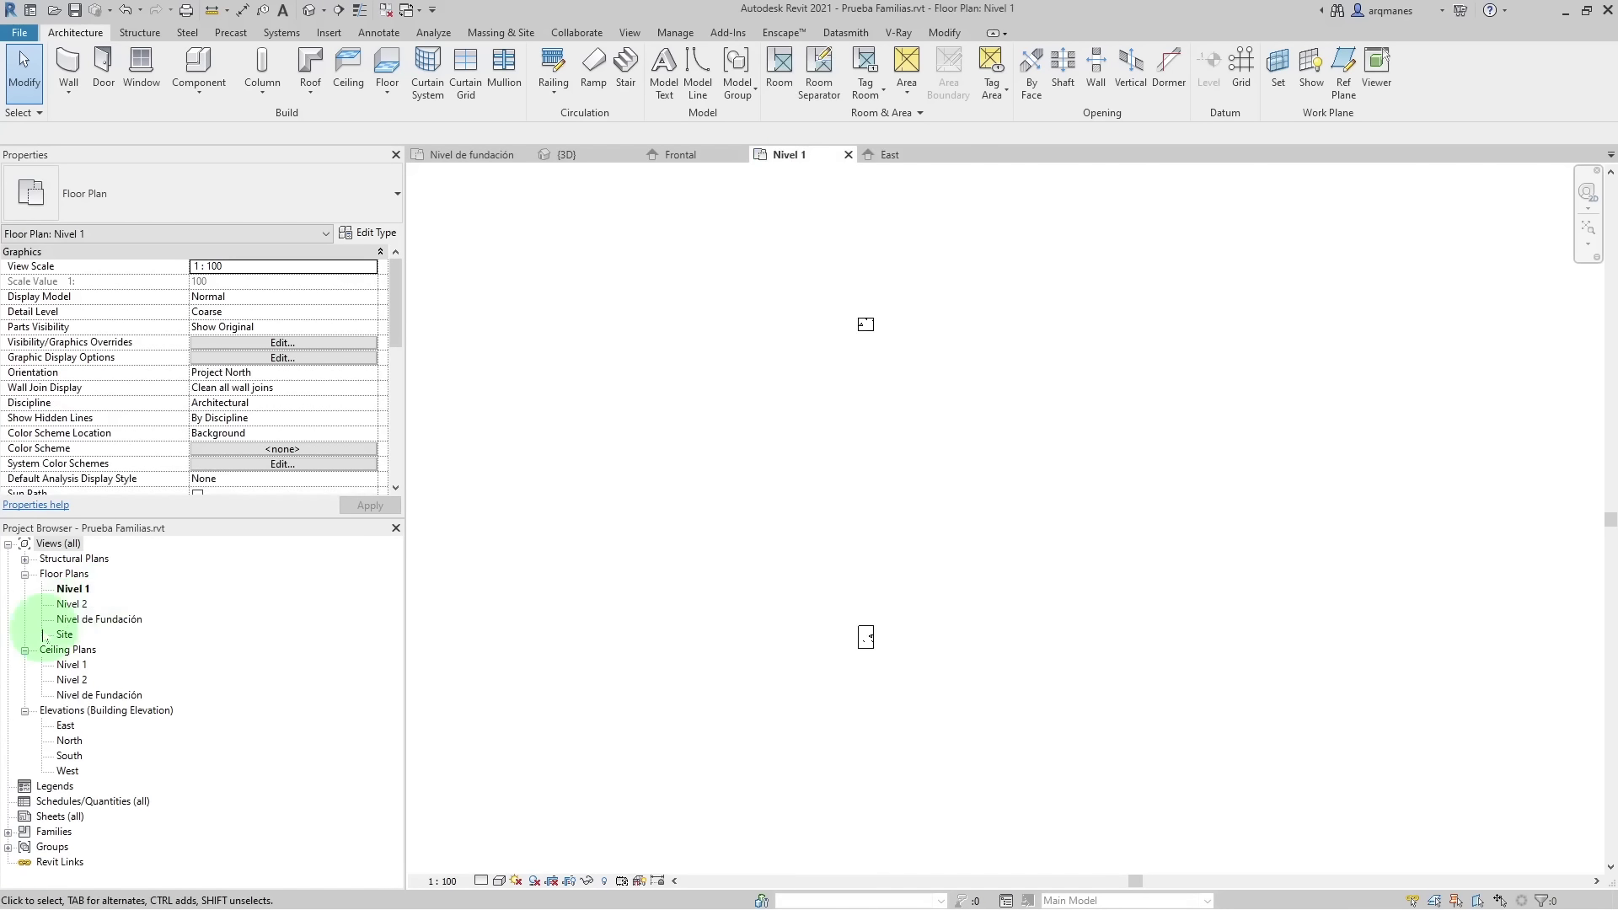
# - Open the Nivel de Fundación plan with underlay Nivel 1 and View Depth set to Unlimited
pyautogui.doubleClick(98, 621)
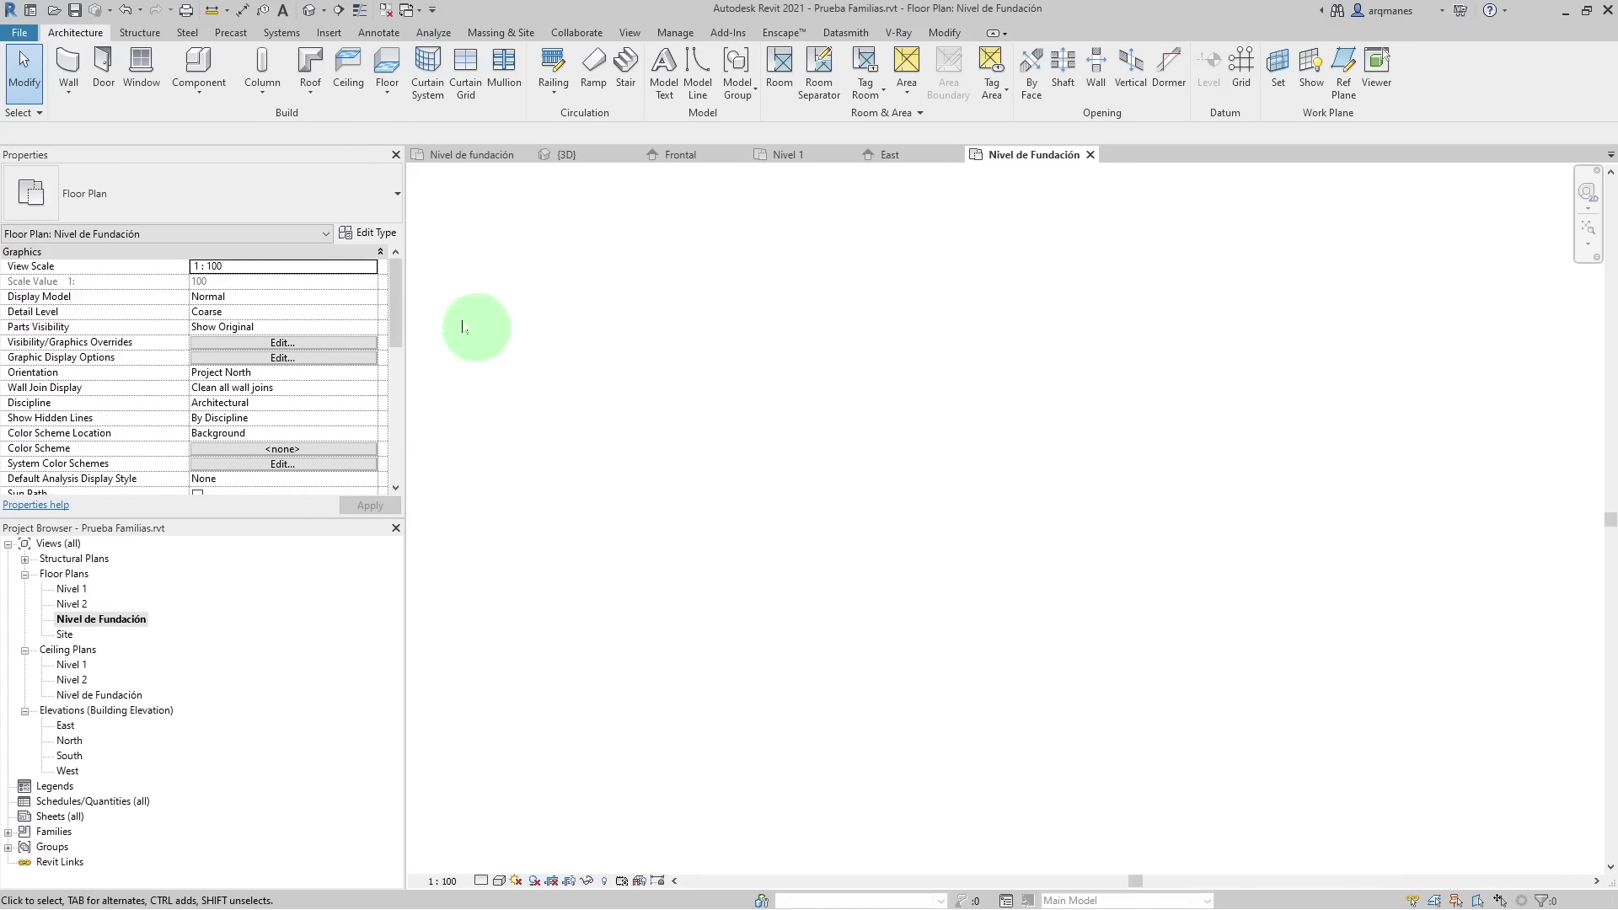
pyautogui.scroll(-4, 77, 378)
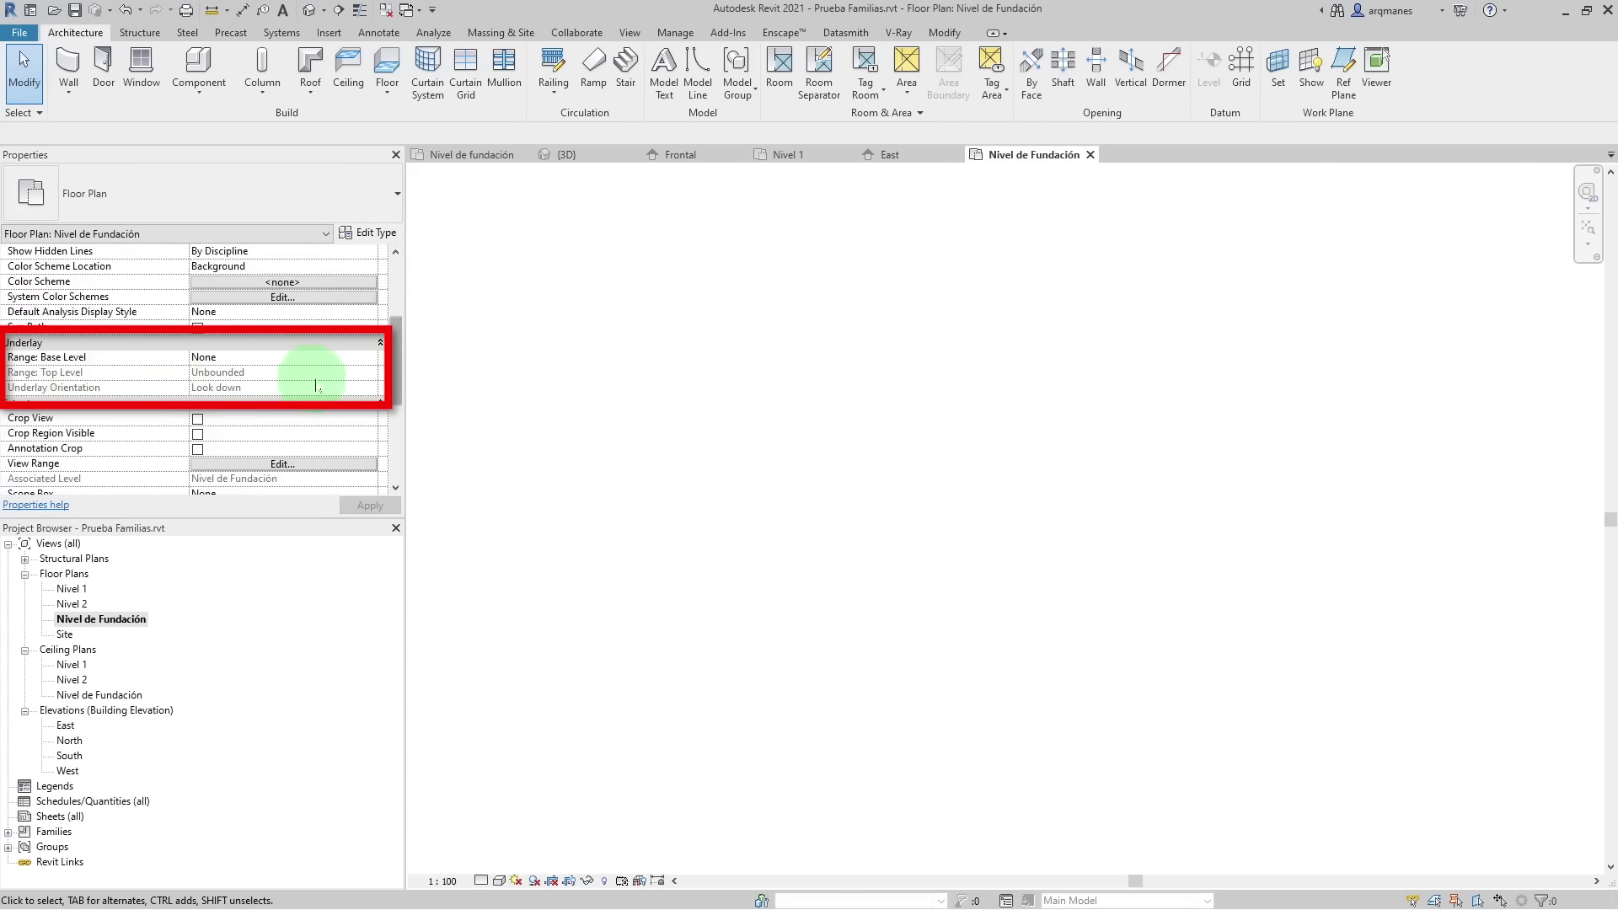
pyautogui.click(373, 361)
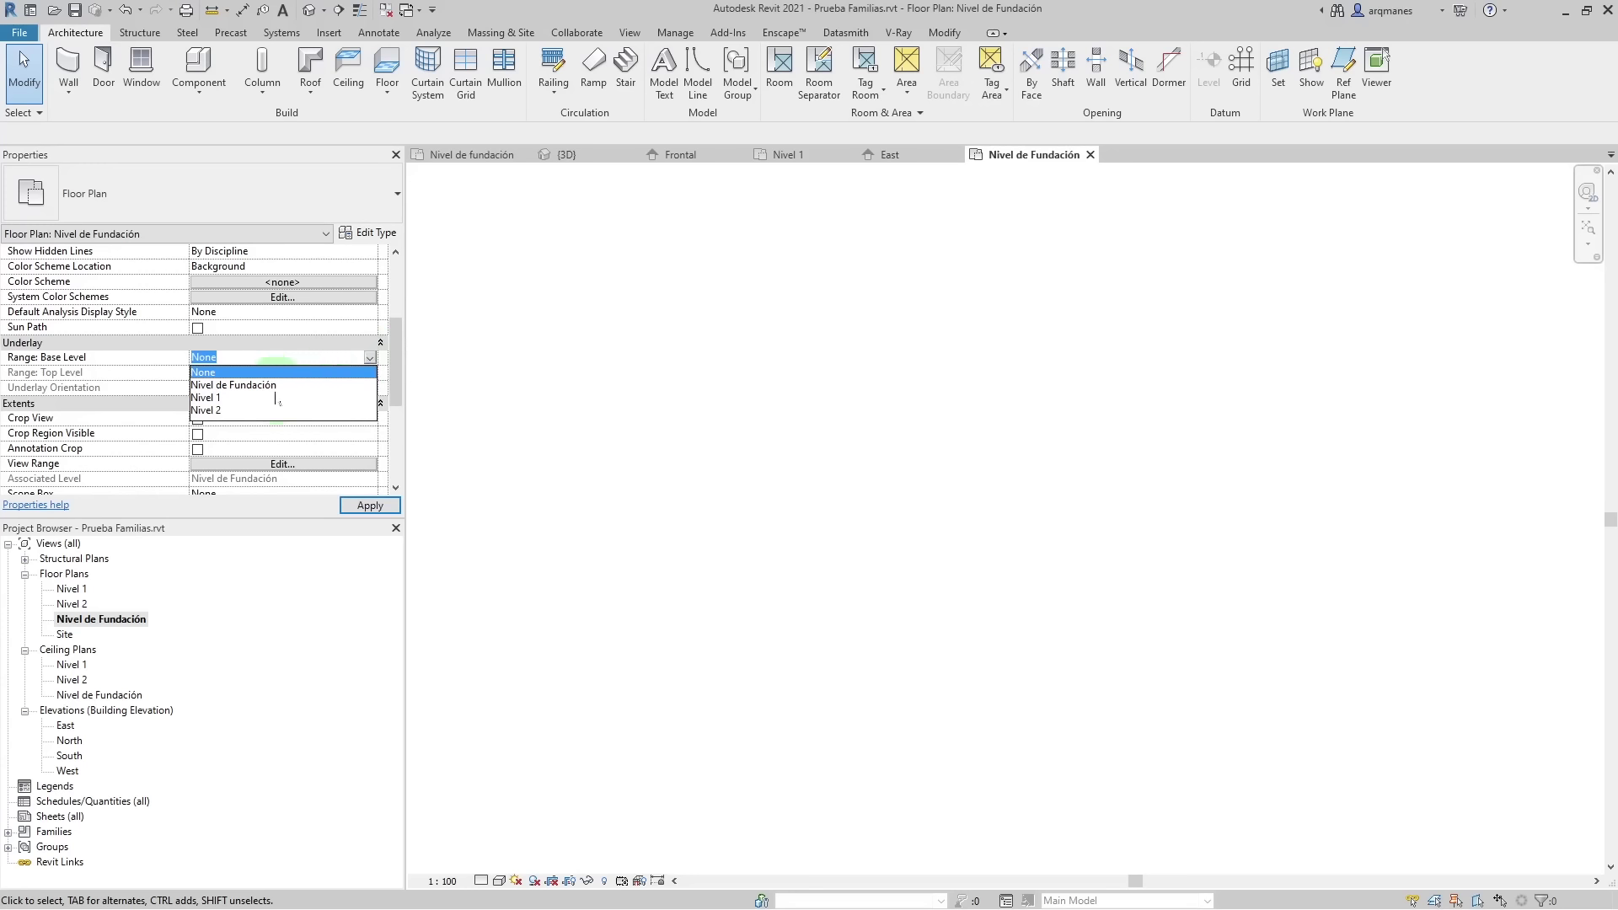
pyautogui.click(253, 397)
pyautogui.click(370, 504)
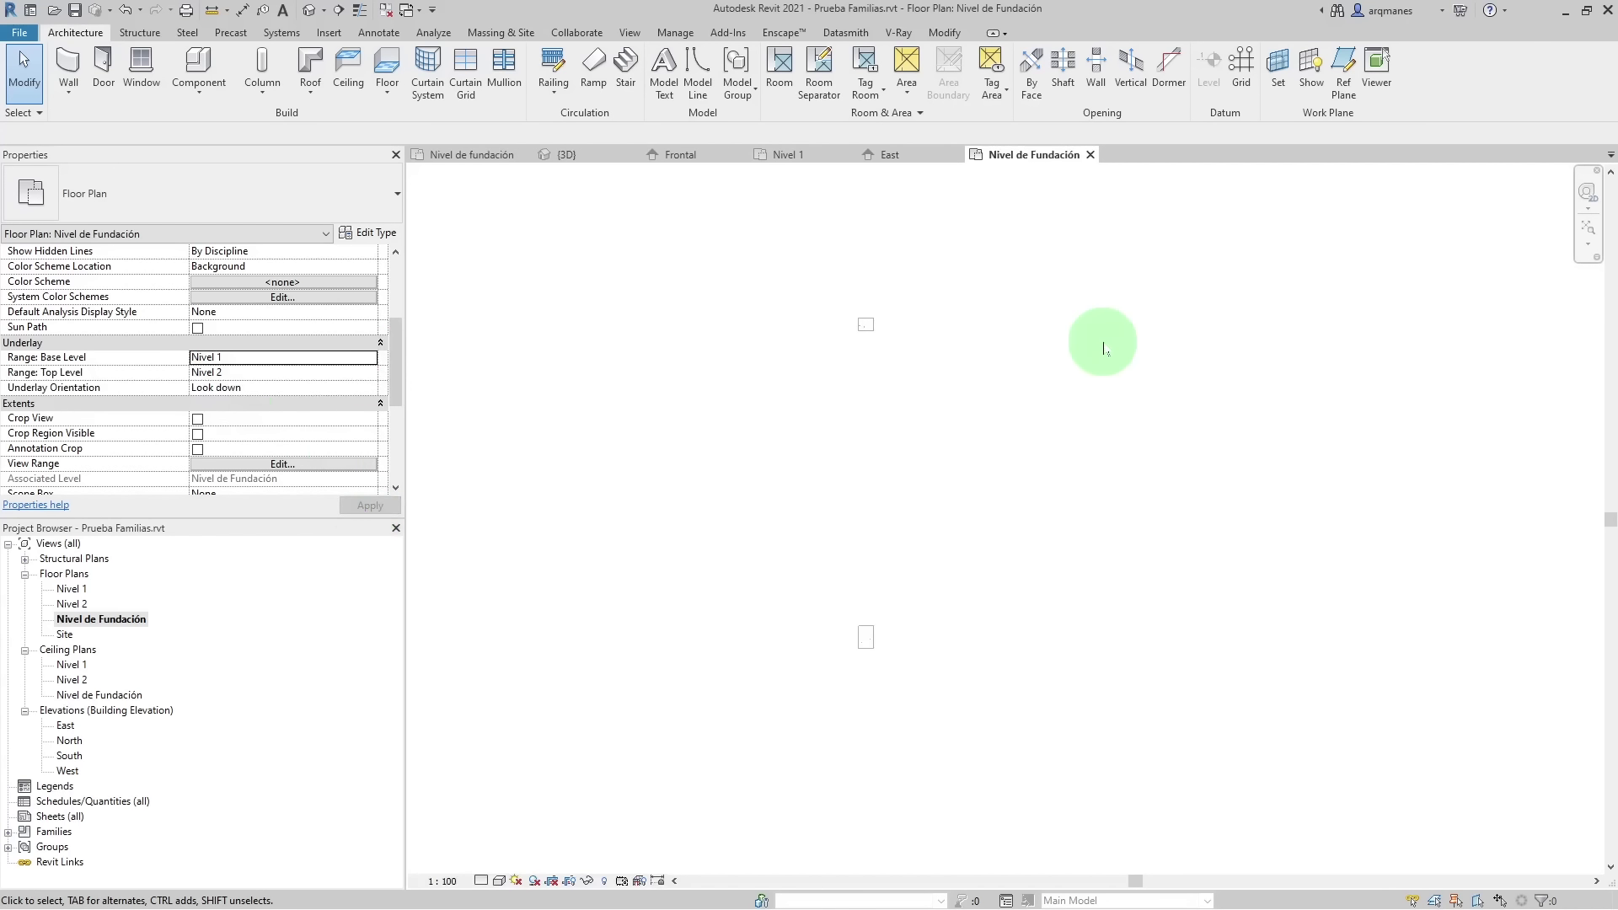
pyautogui.click(290, 466)
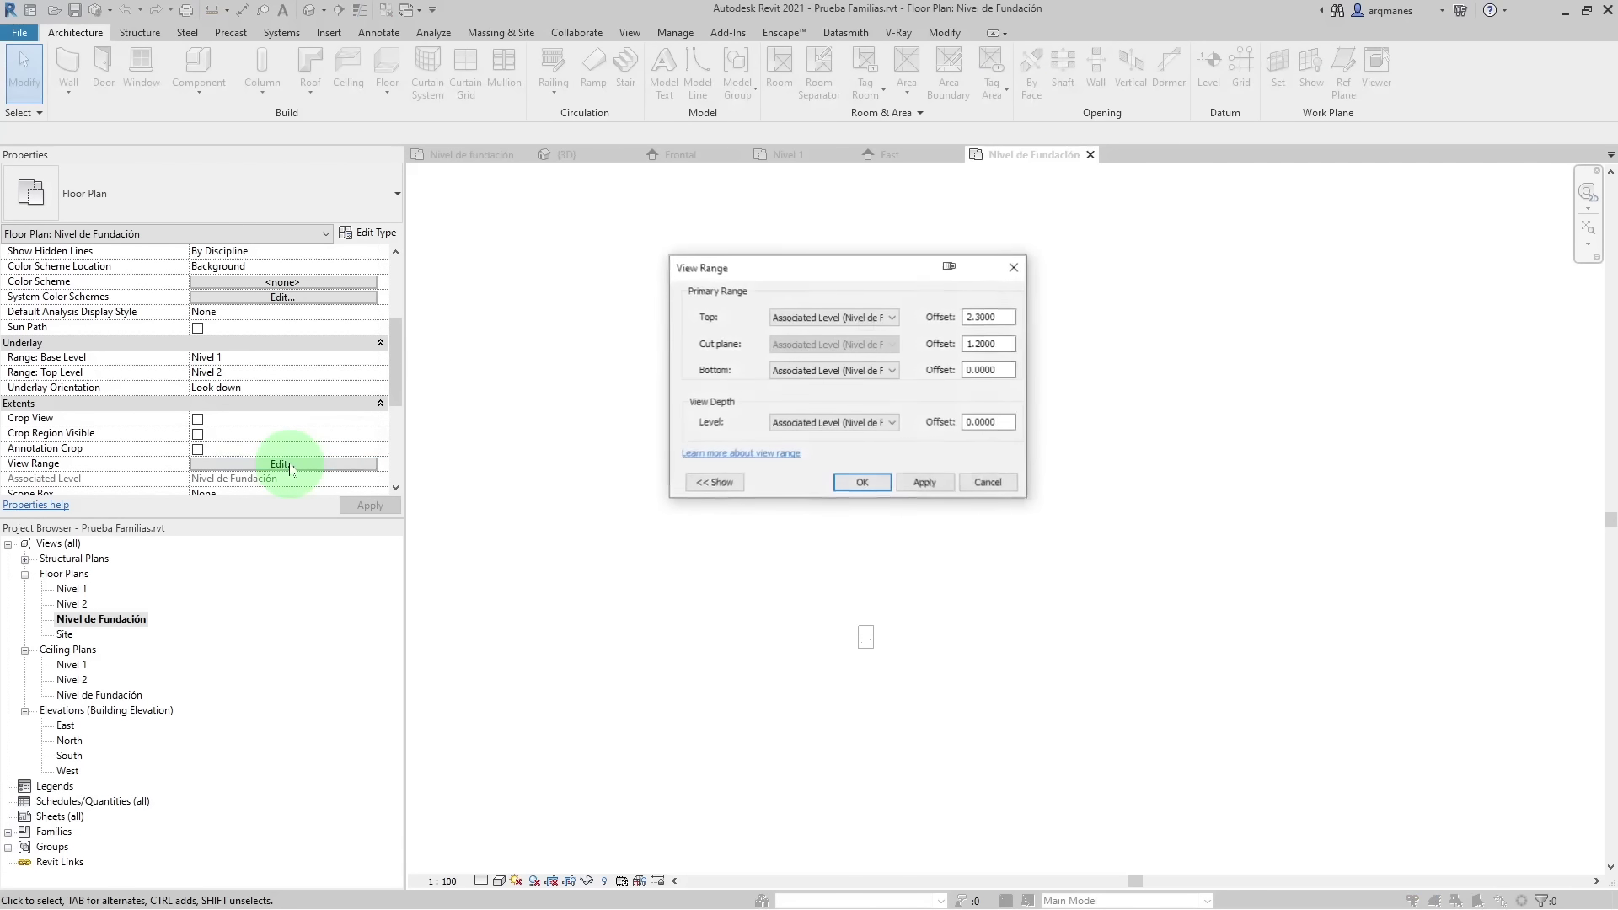
pyautogui.click(849, 424)
pyautogui.click(835, 460)
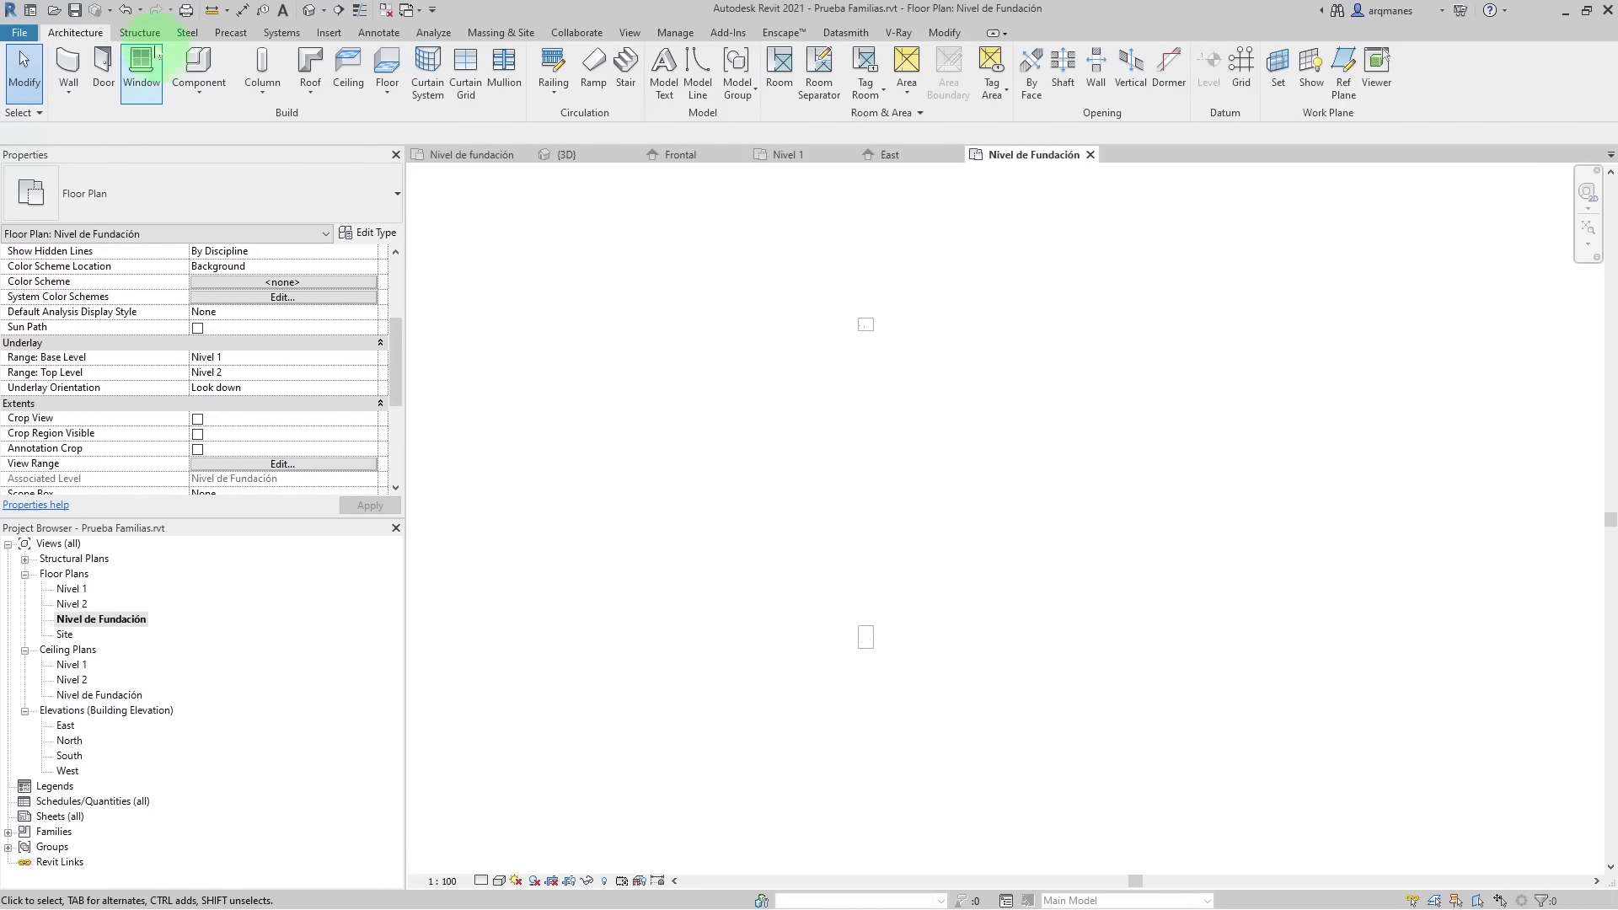
# - Start an Isolated footing, decline the library prompt, and load the pyramidal footing family into the project
pyautogui.click(140, 32)
pyautogui.click(417, 74)
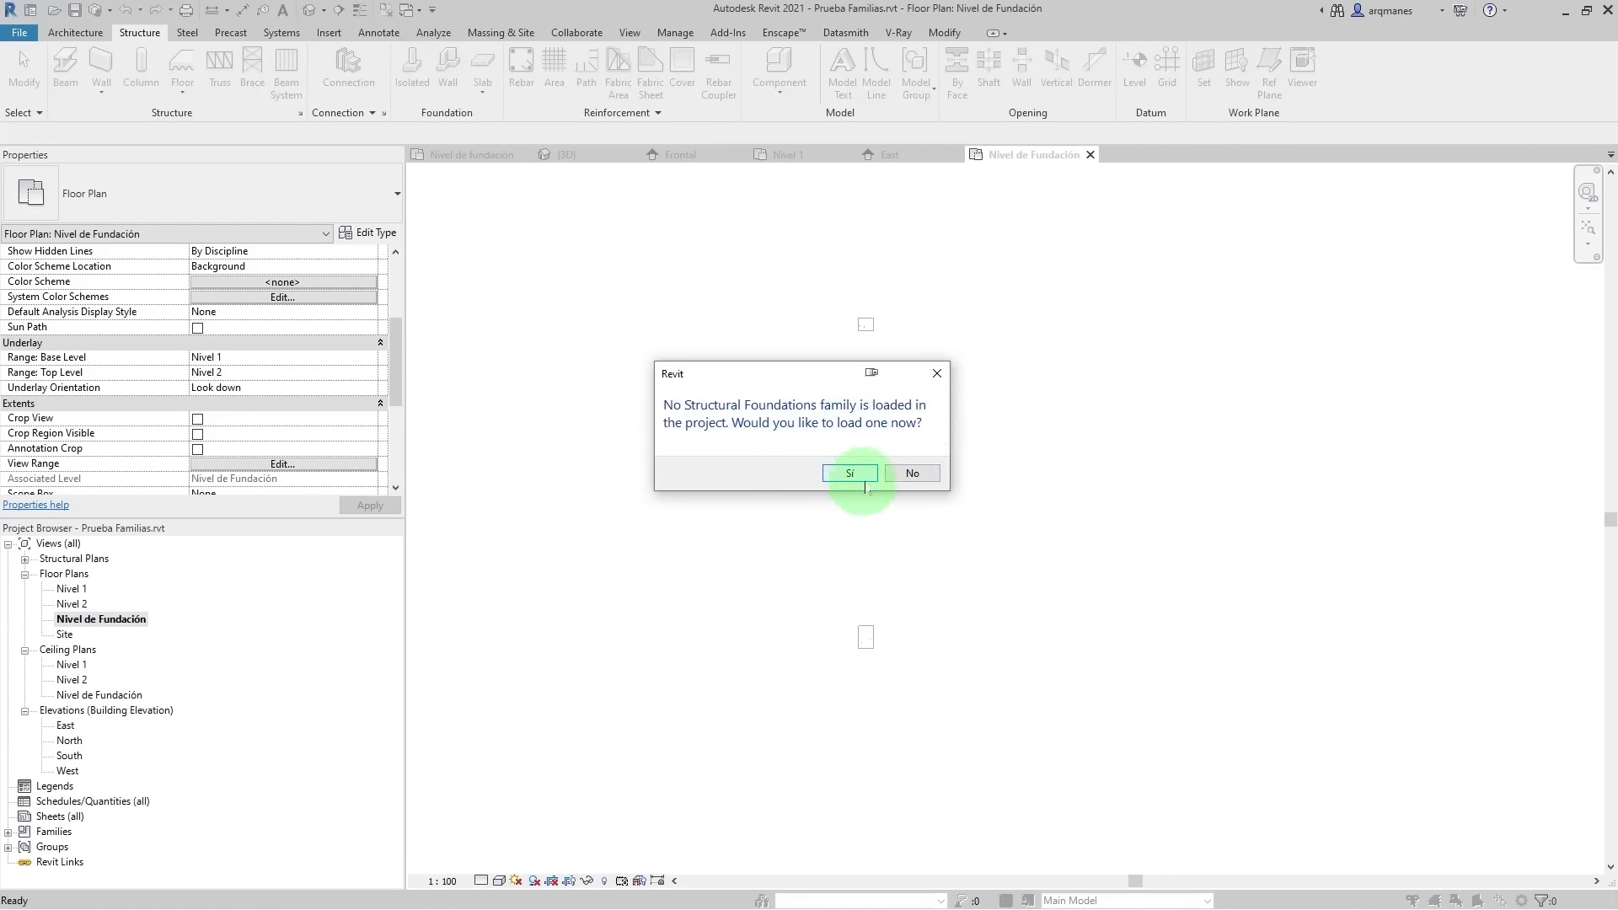
pyautogui.click(924, 477)
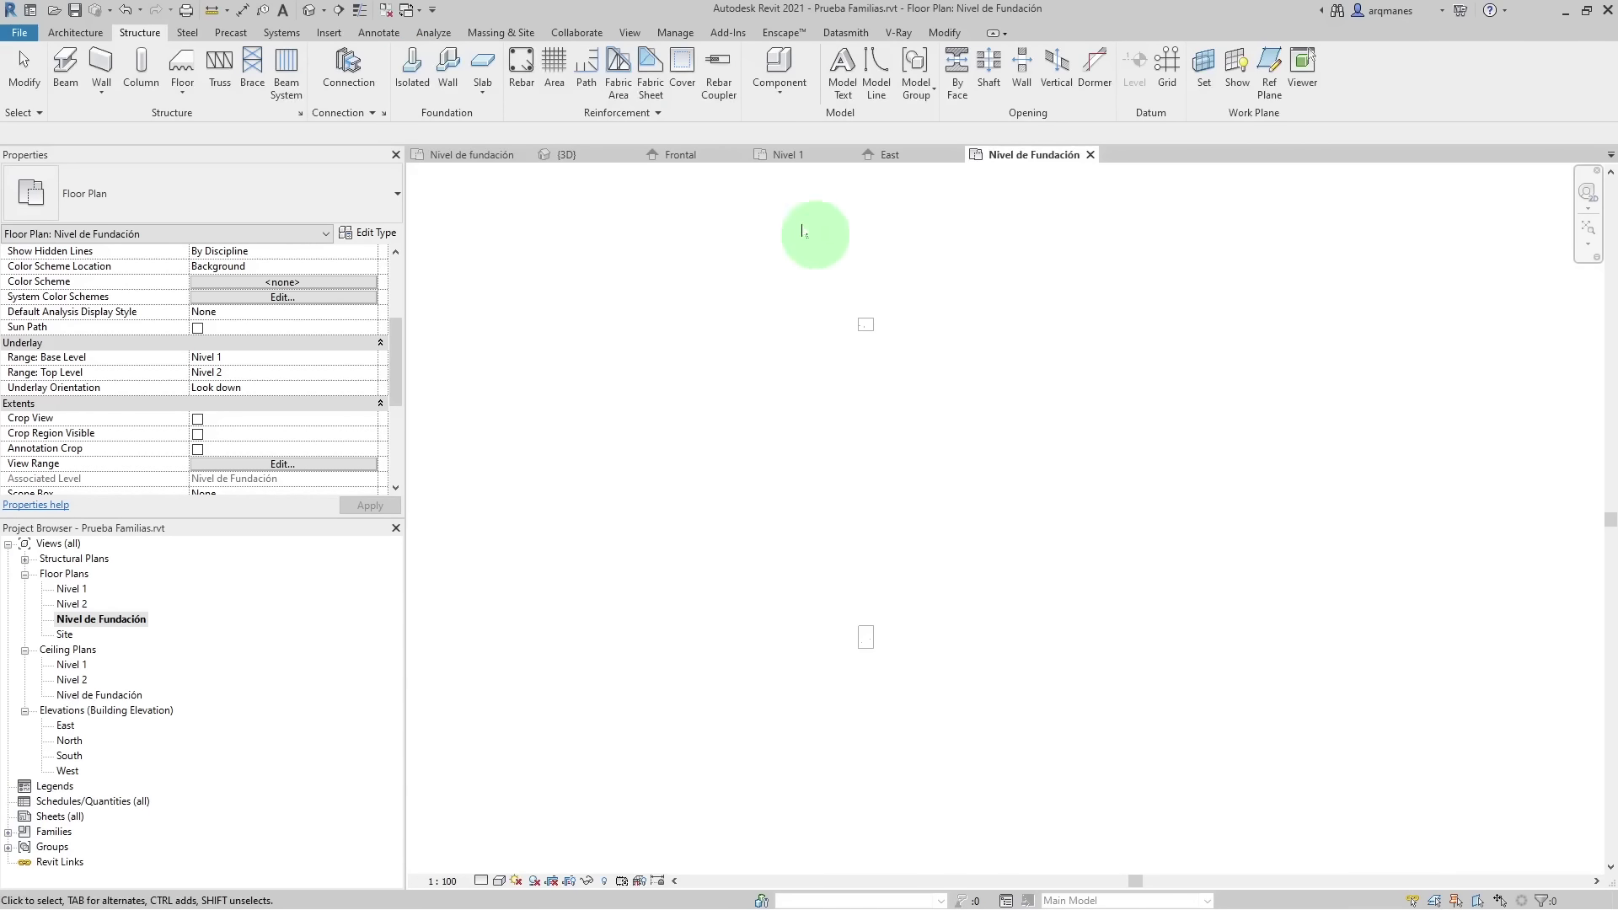
pyautogui.click(476, 154)
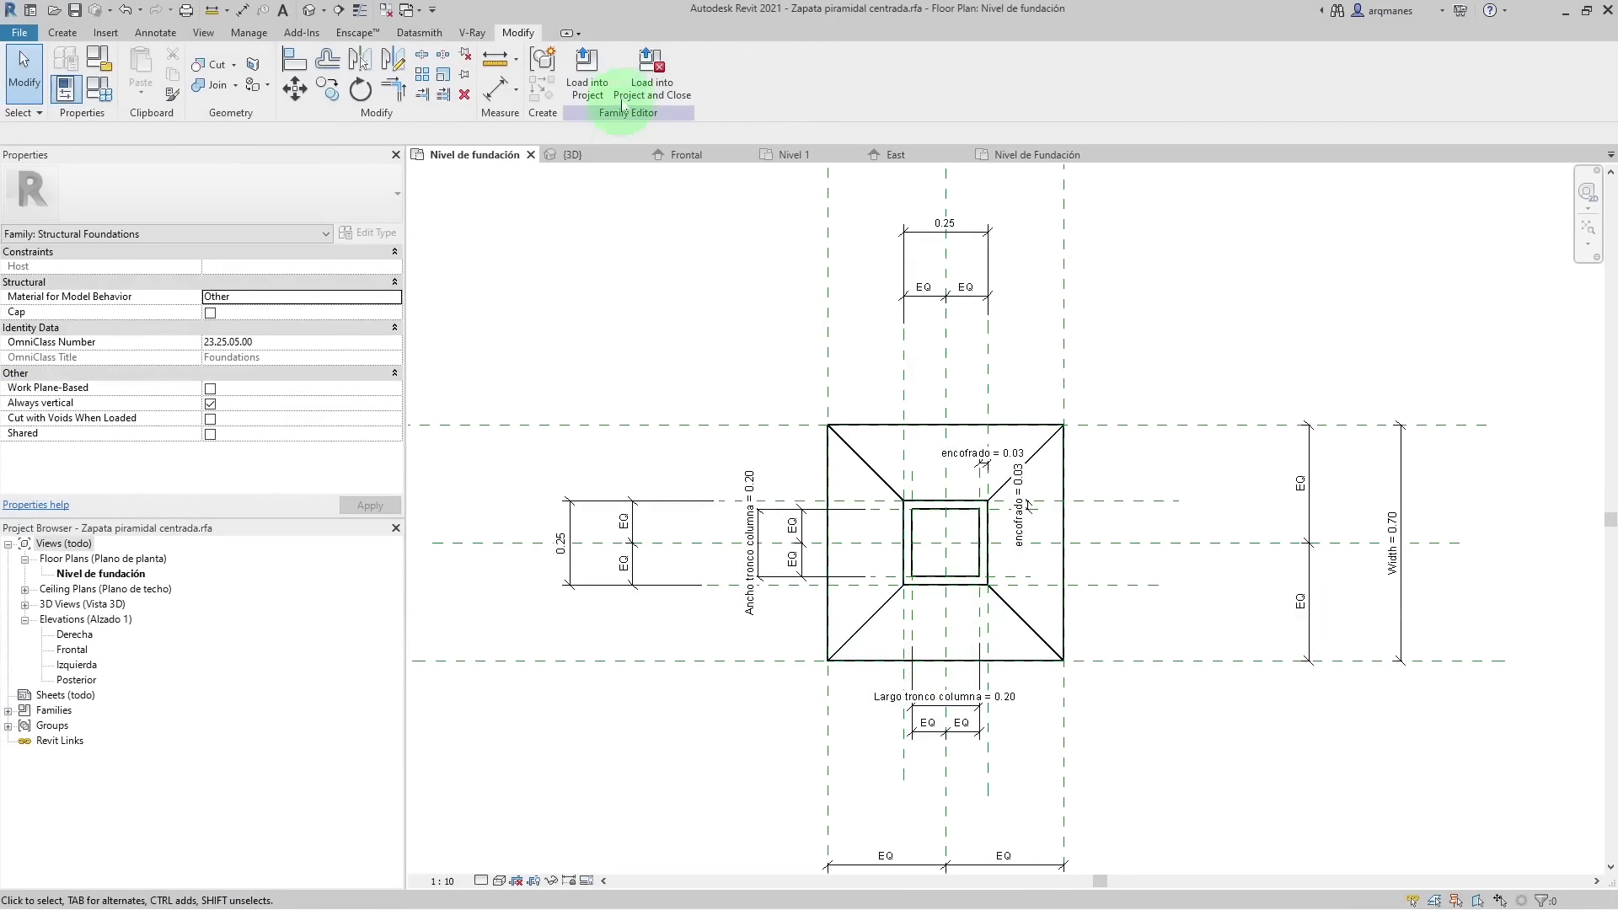
pyautogui.click(595, 82)
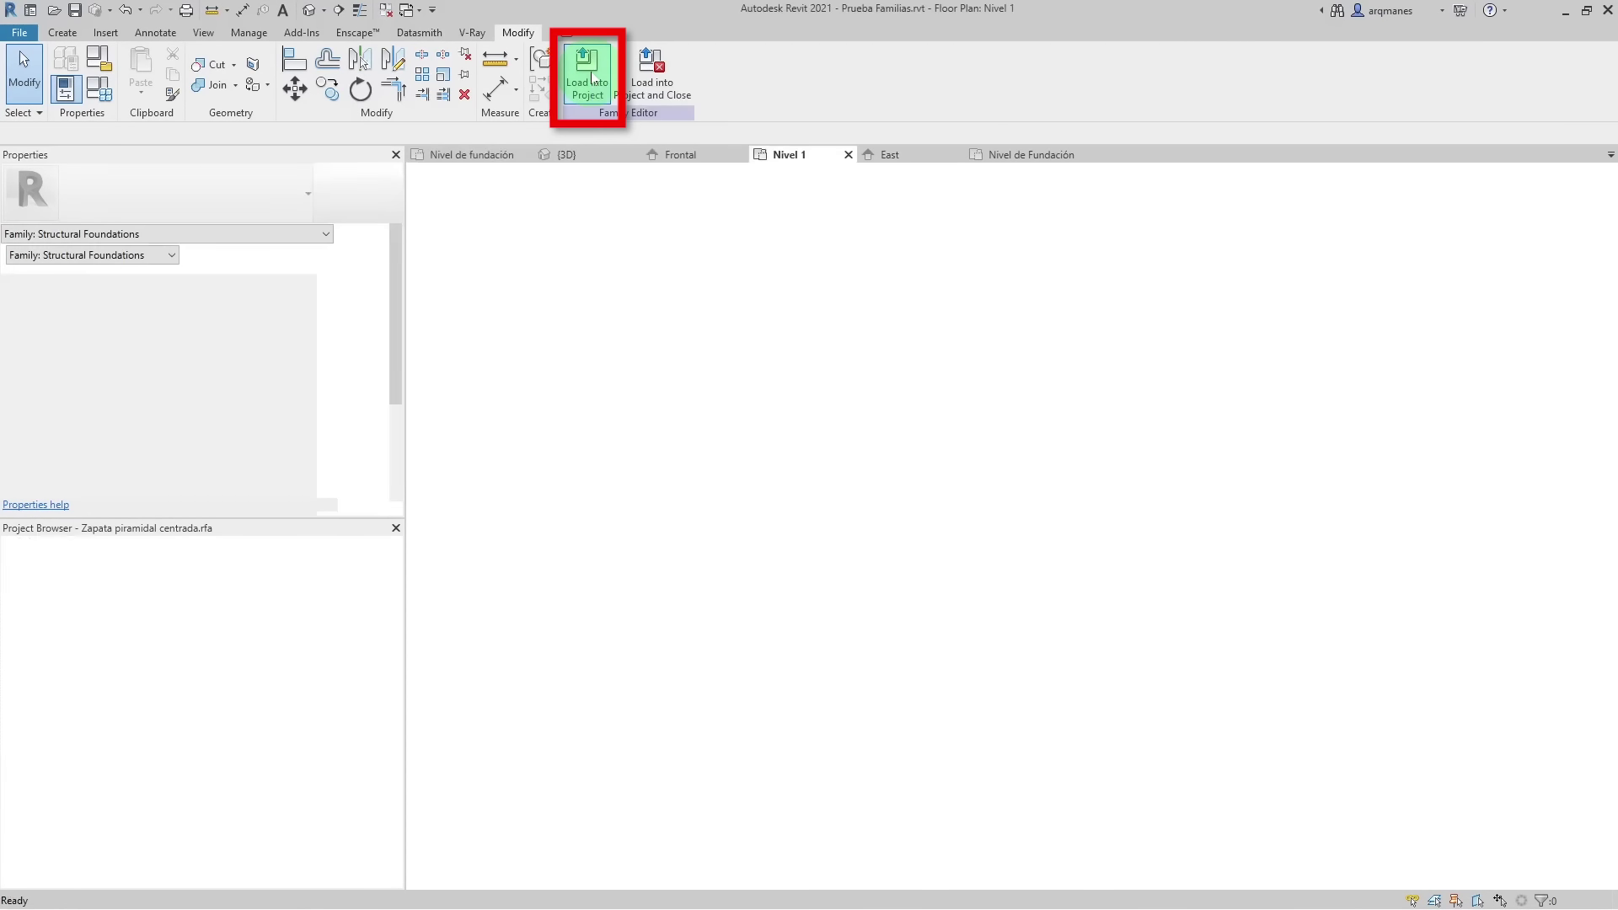
pyautogui.click(794, 242)
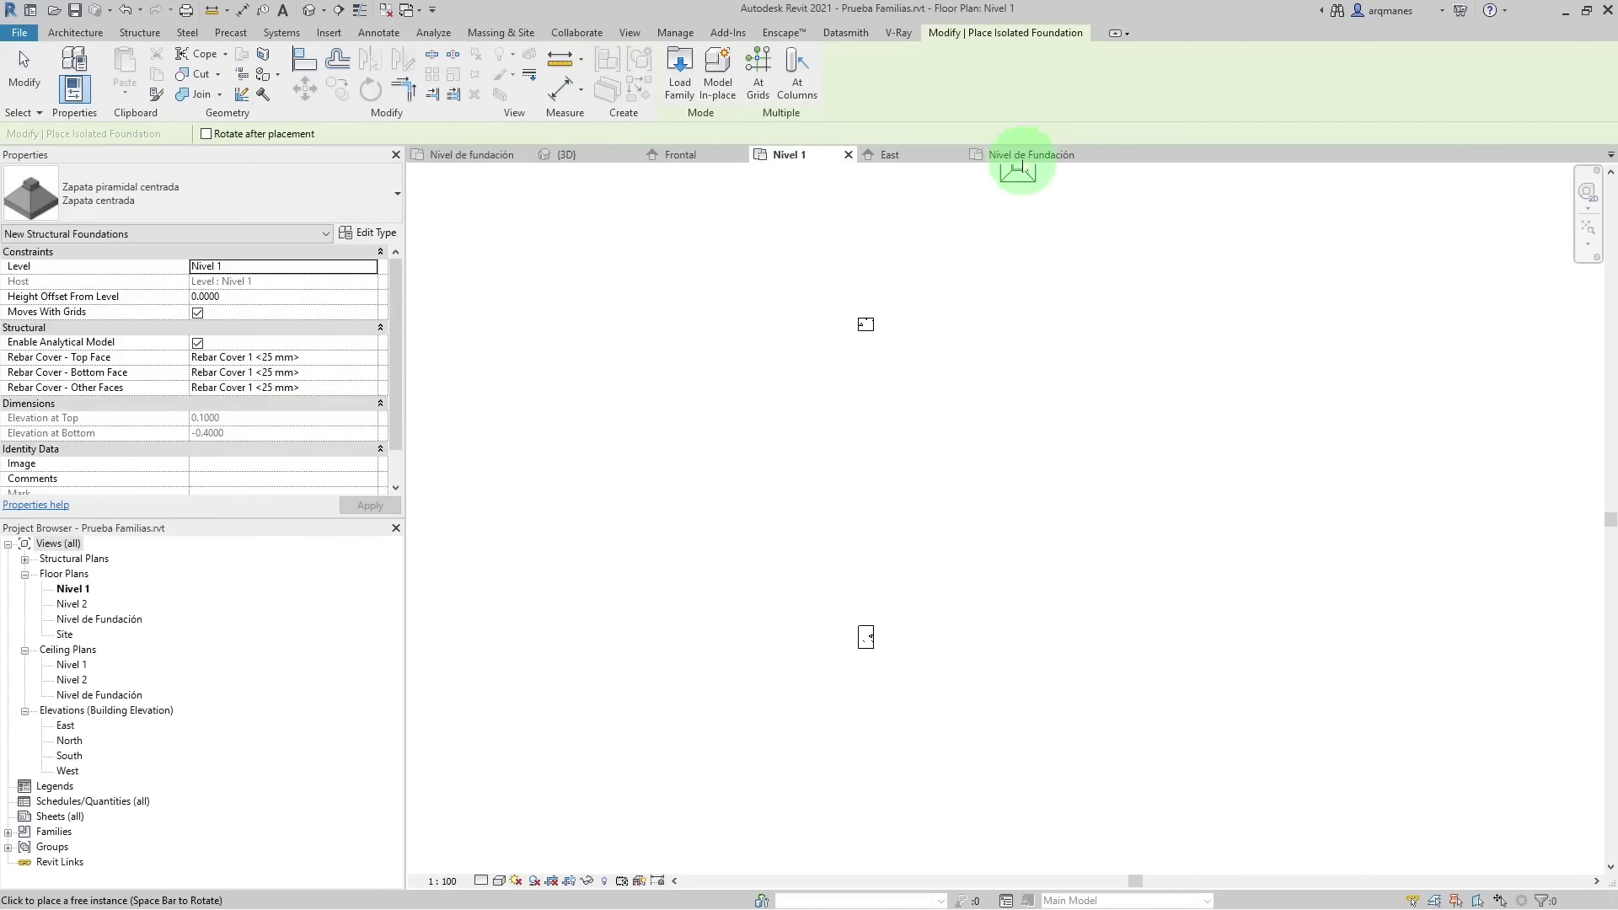
# - Place a footing centred under each of the two columns in the Nivel de Fundación plan
pyautogui.click(1020, 155)
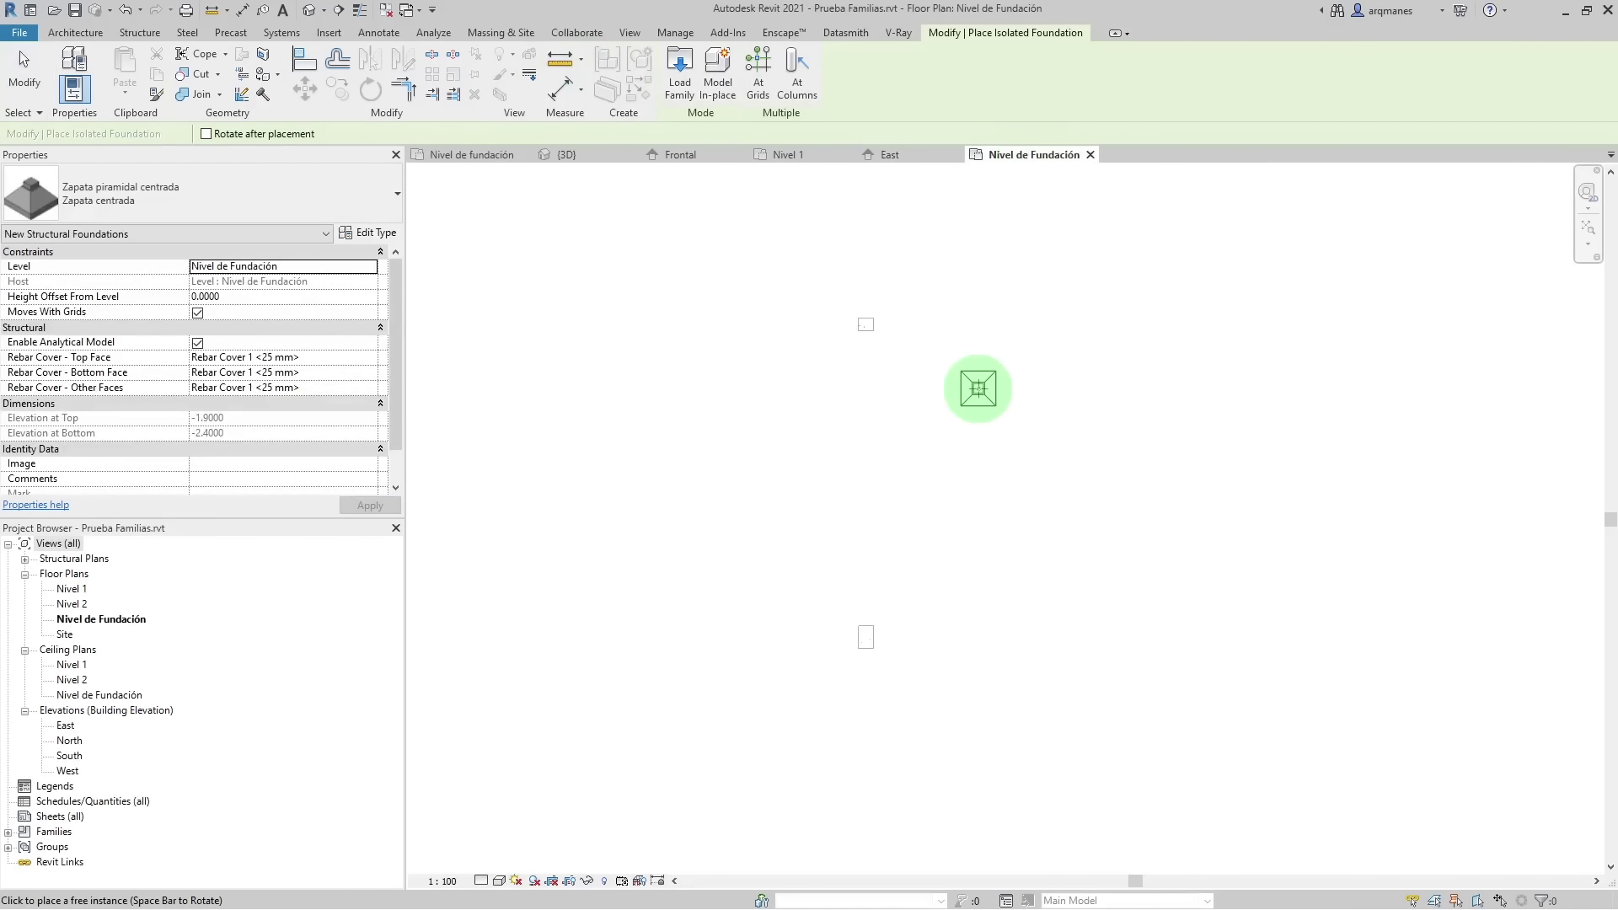
pyautogui.scroll(2, 867, 314)
pyautogui.scroll(2, 868, 320)
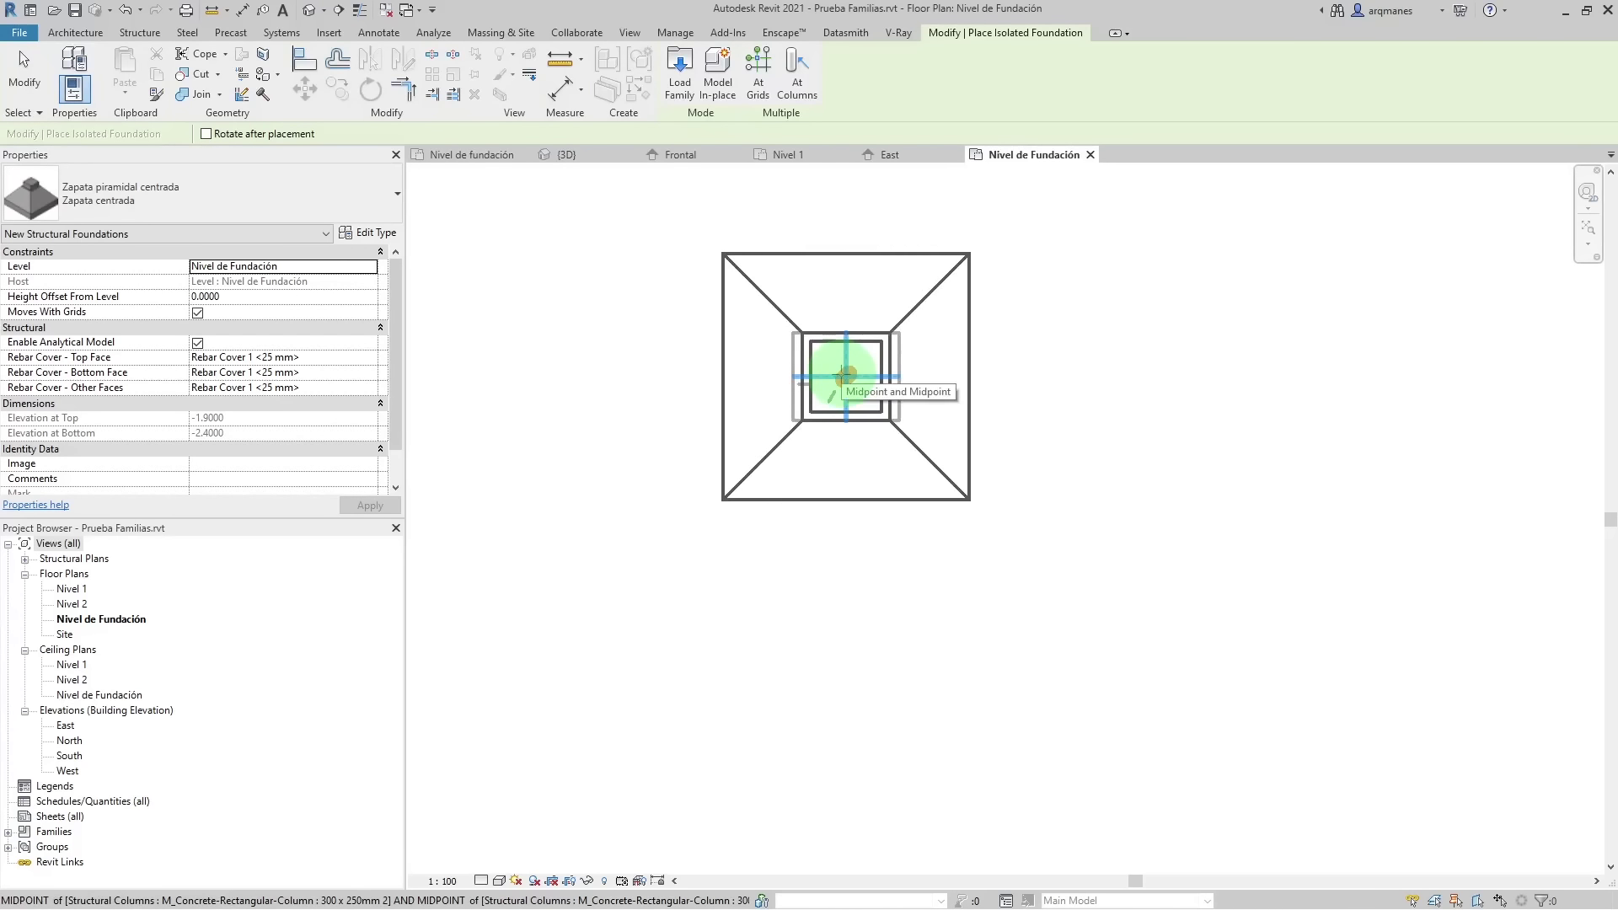
pyautogui.click(845, 375)
pyautogui.scroll(-4, 868, 325)
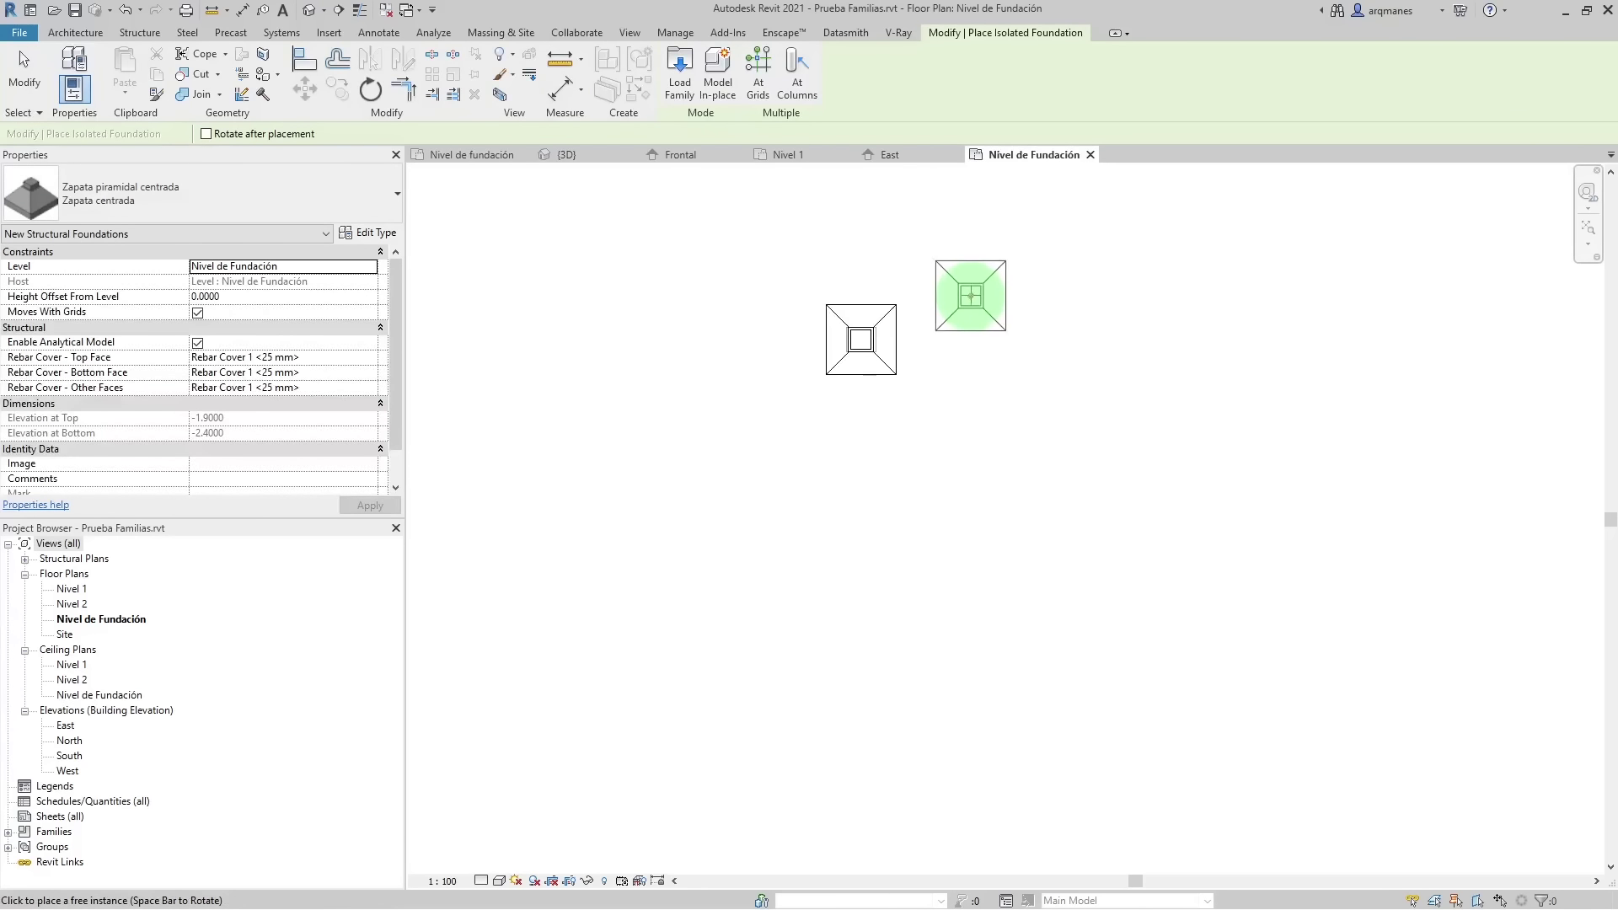
pyautogui.scroll(4, 941, 571)
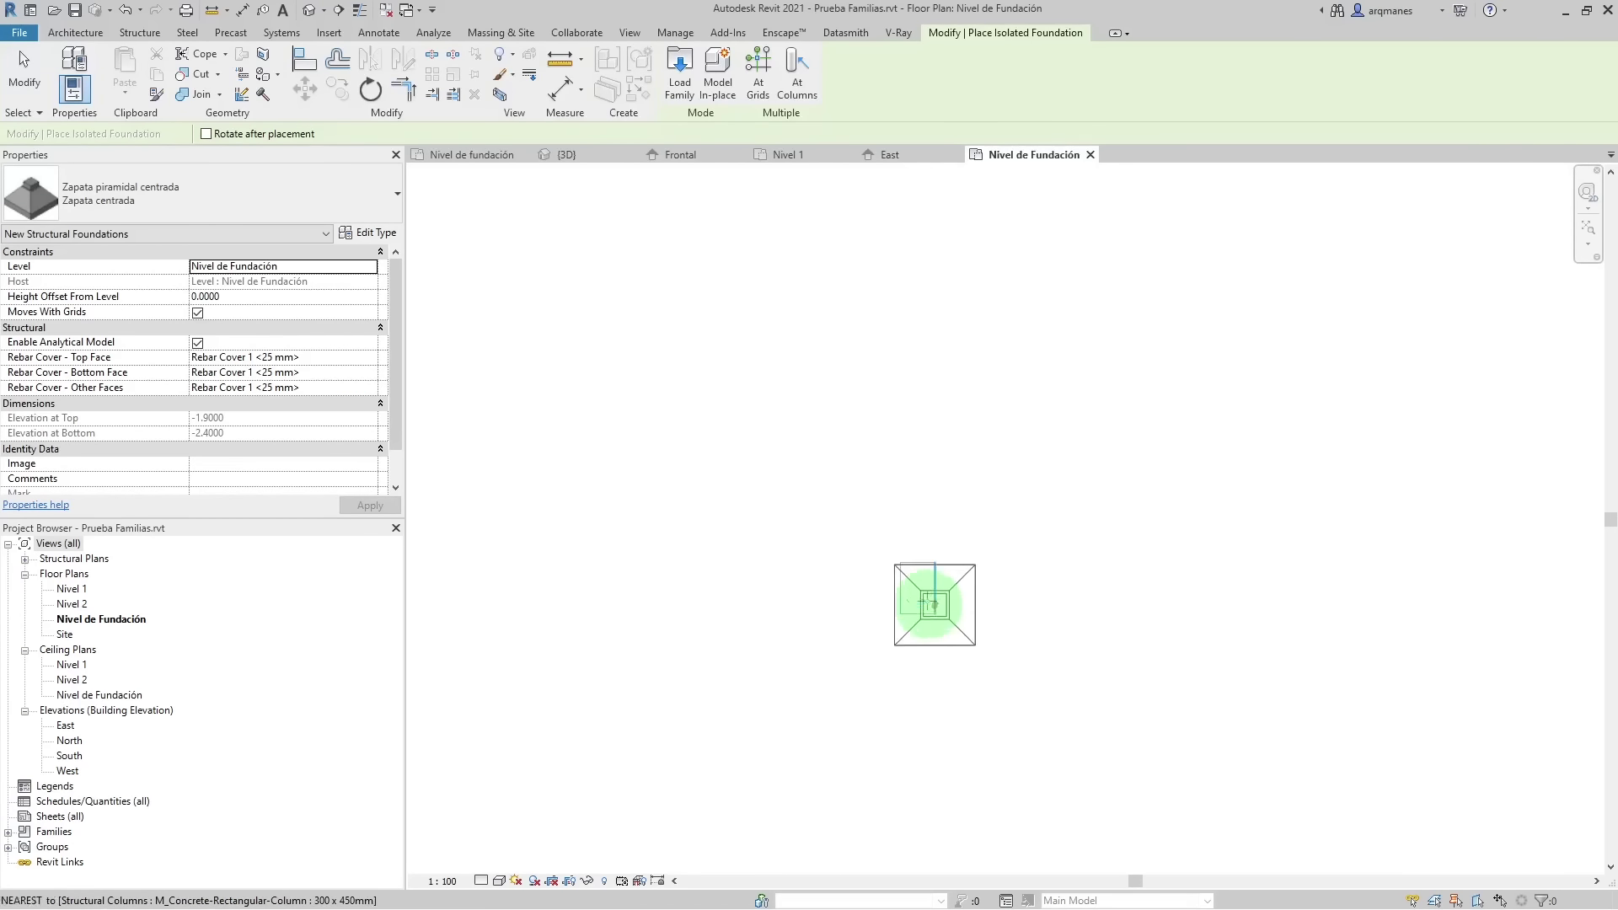
pyautogui.click(917, 588)
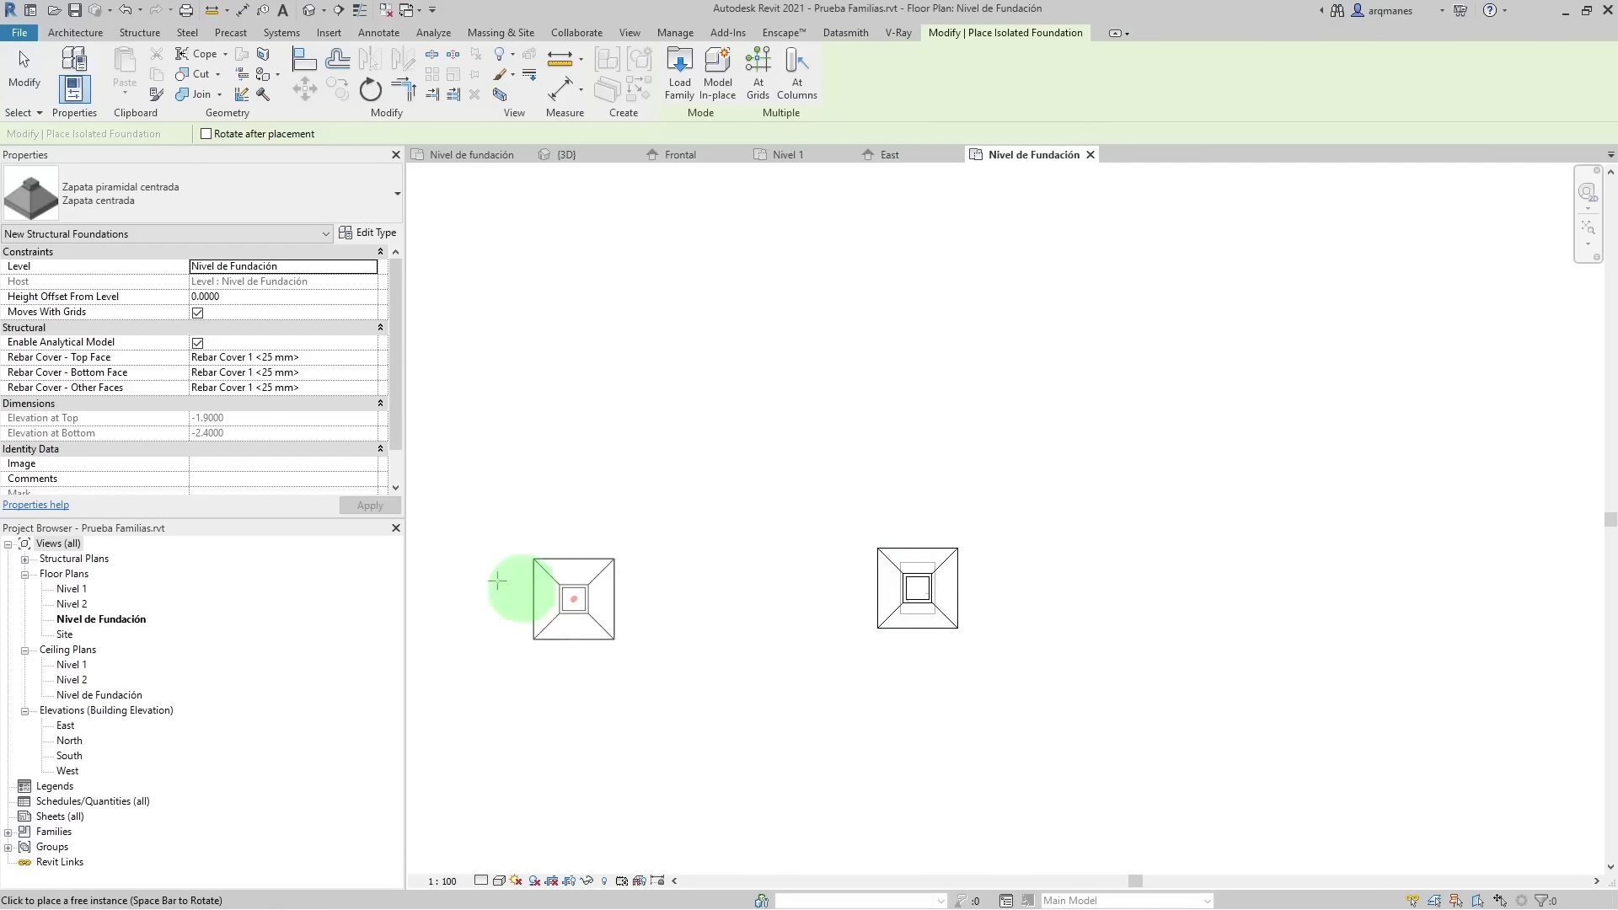
pyautogui.click(12, 74)
pyautogui.click(970, 253)
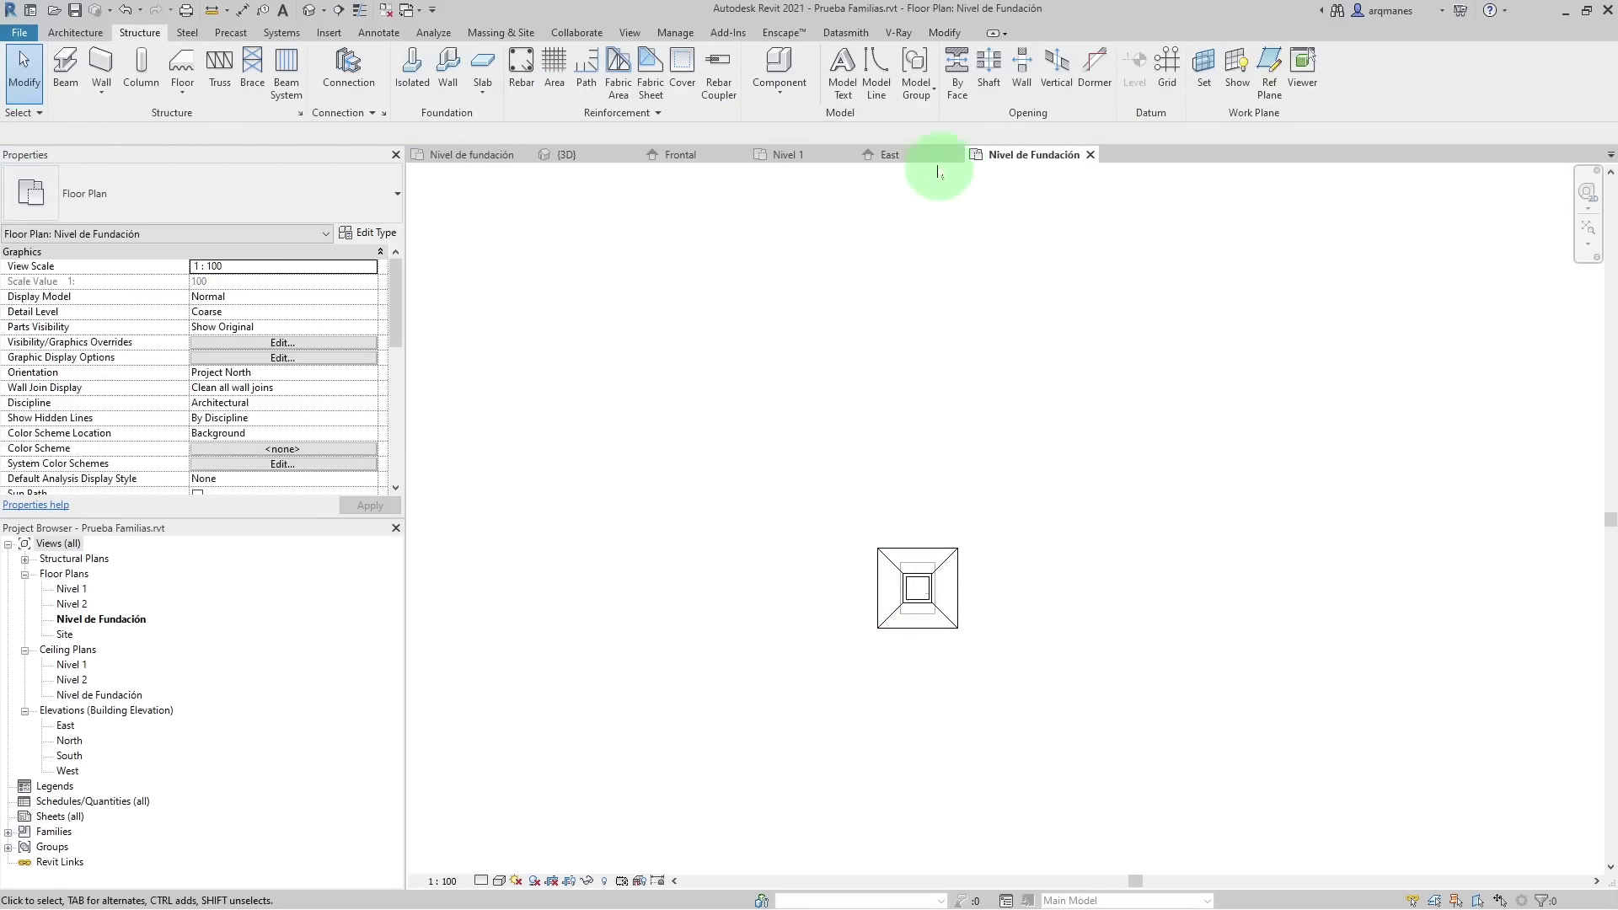
# - Zoom and pan the East elevation to inspect both footings, then select the left one
pyautogui.click(922, 158)
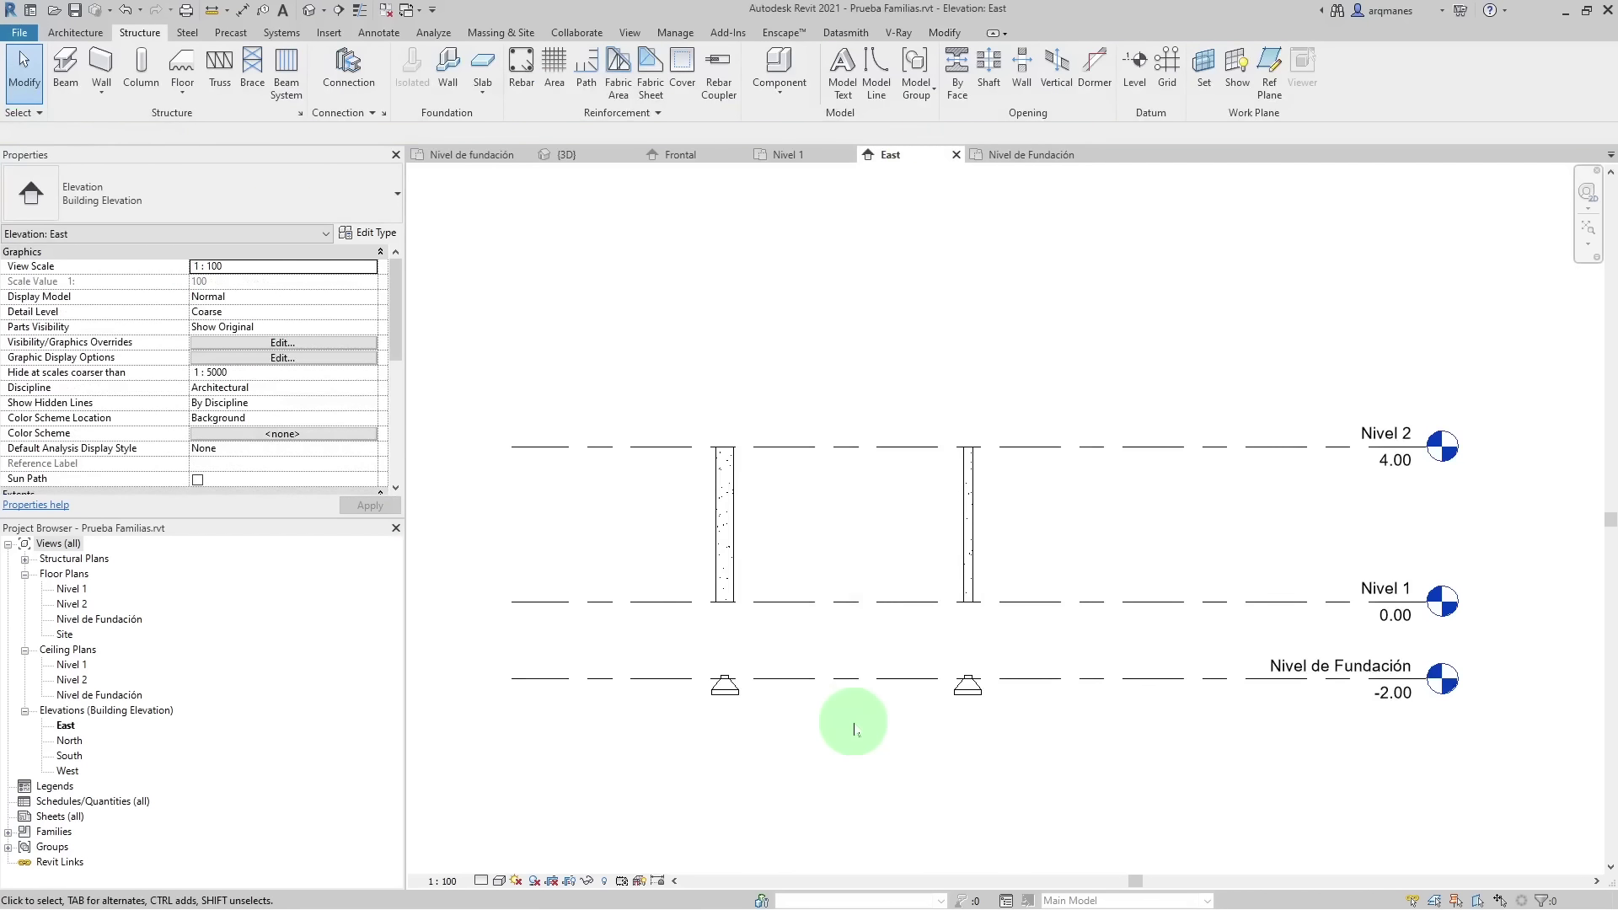
pyautogui.scroll(1, 852, 725)
pyautogui.scroll(-2, 455, 586)
pyautogui.scroll(1, 1163, 679)
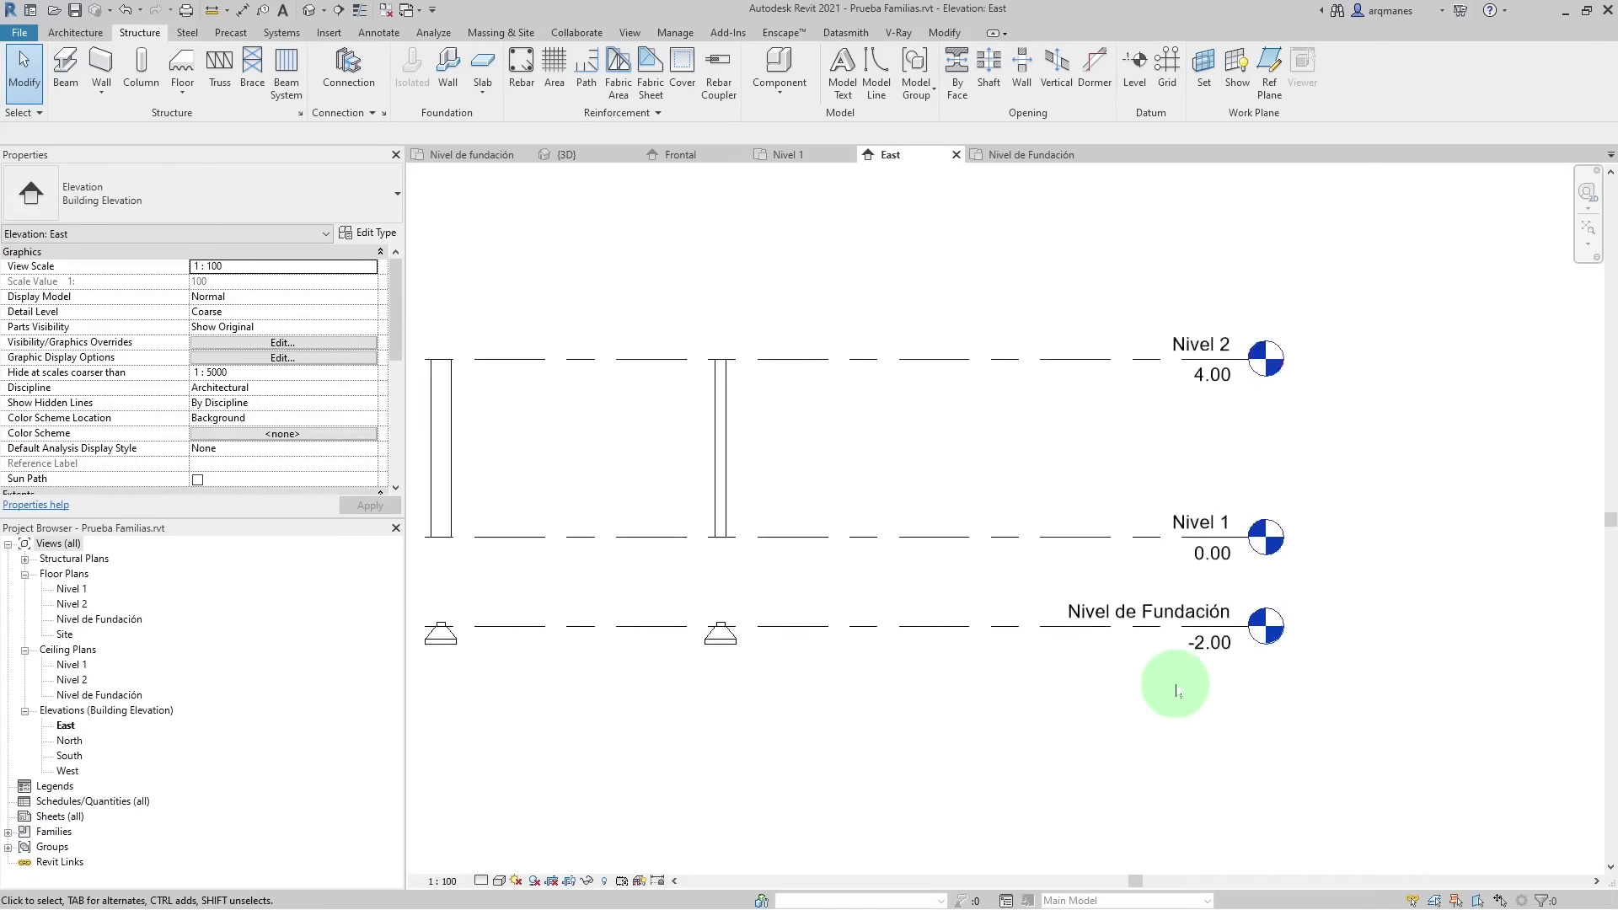
pyautogui.scroll(2, 1149, 607)
pyautogui.moveTo(1149, 607); pyautogui.dragTo(1063, 596, button='middle')
pyautogui.scroll(-2, 1063, 597)
pyautogui.scroll(3, 787, 578)
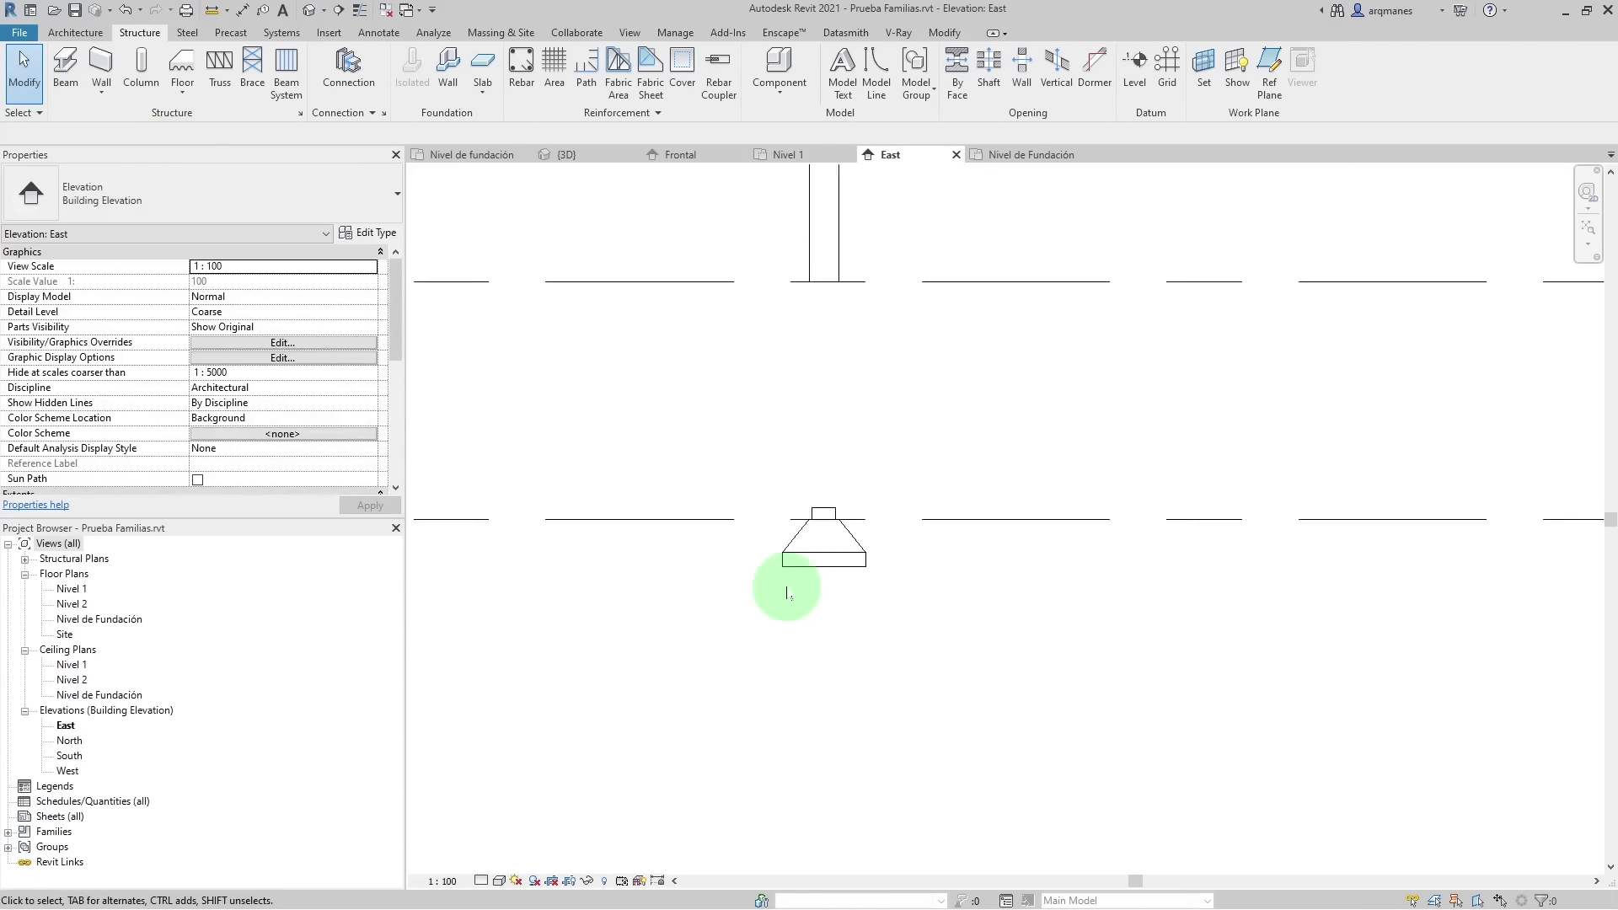
pyautogui.scroll(1, 849, 534)
pyautogui.scroll(-1, 967, 613)
pyautogui.scroll(-3, 982, 615)
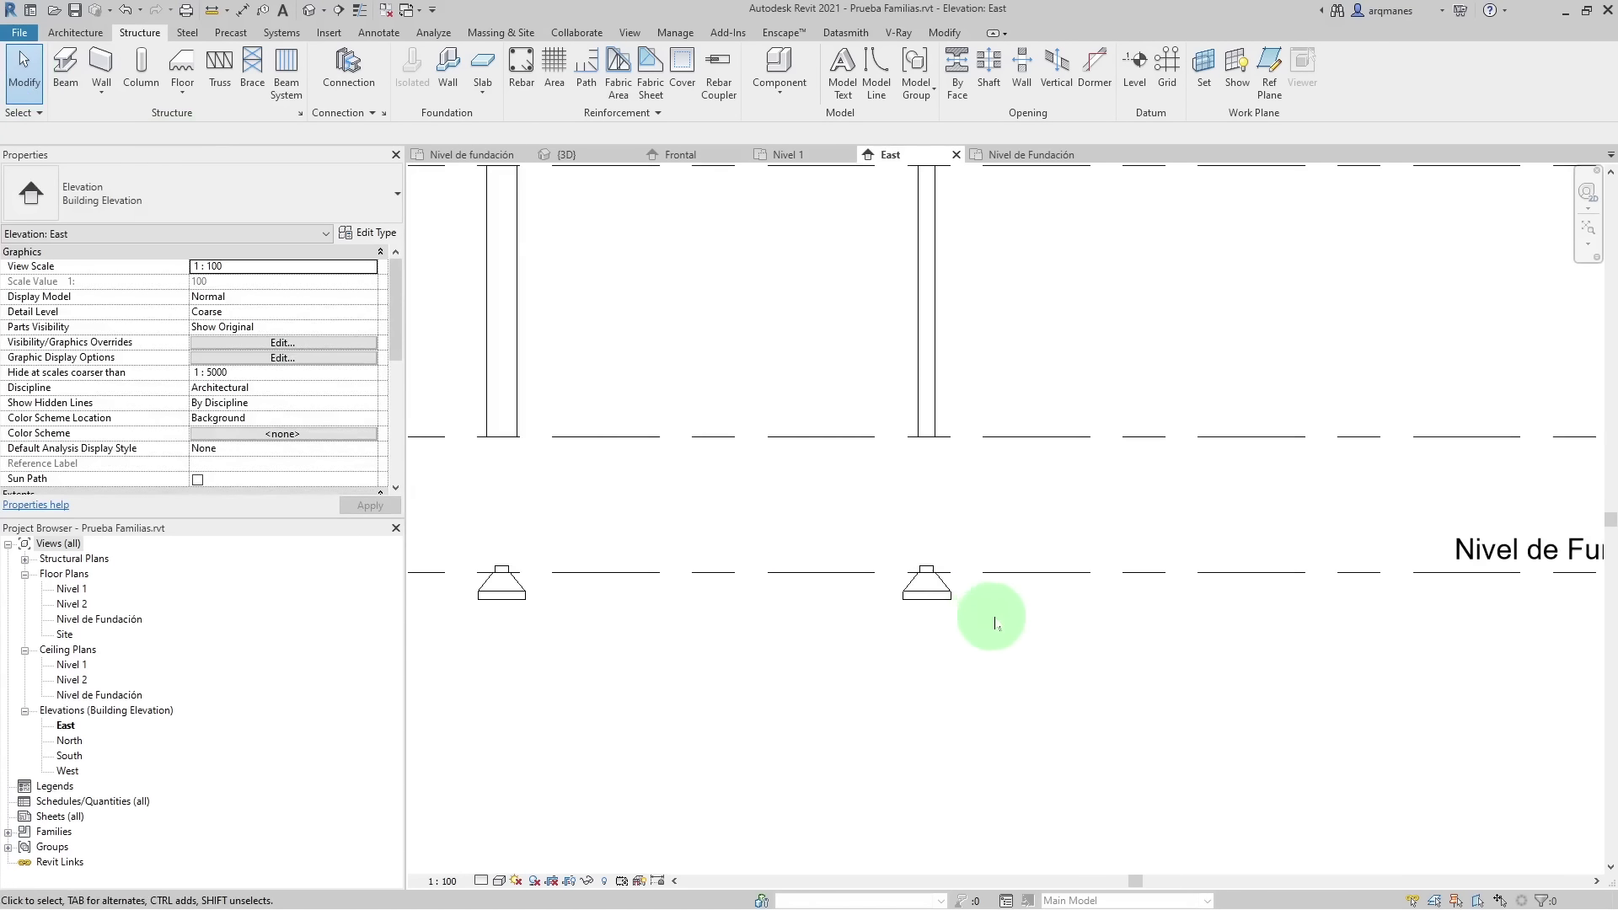
pyautogui.scroll(-1, 986, 619)
pyautogui.scroll(2, 994, 624)
pyautogui.scroll(2, 995, 624)
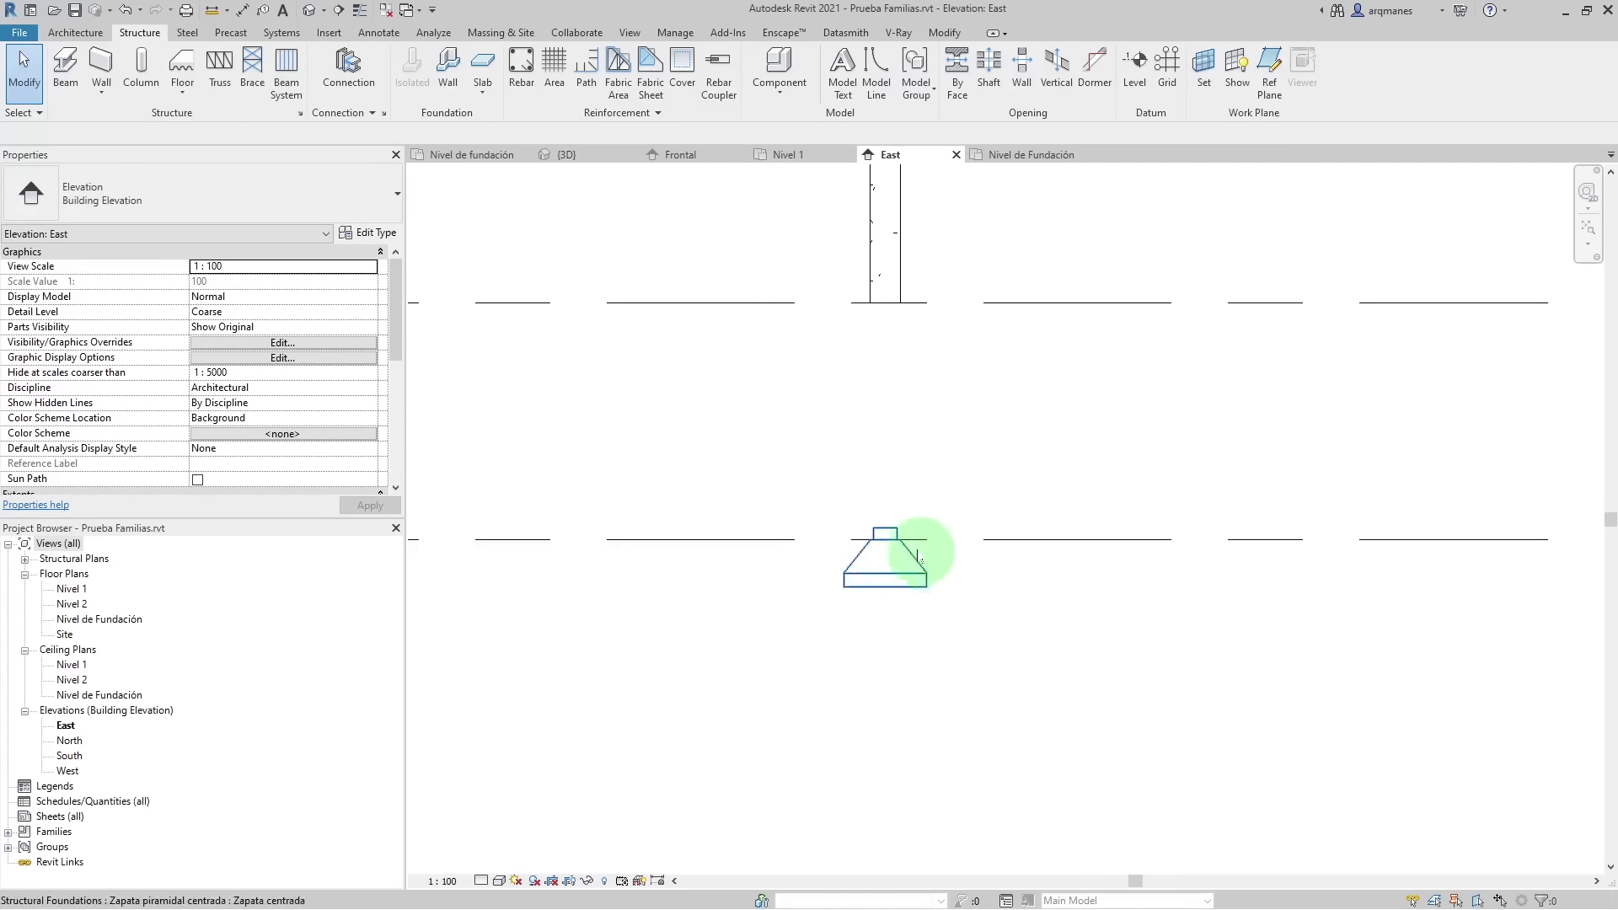
pyautogui.scroll(2, 869, 533)
pyautogui.scroll(-3, 877, 632)
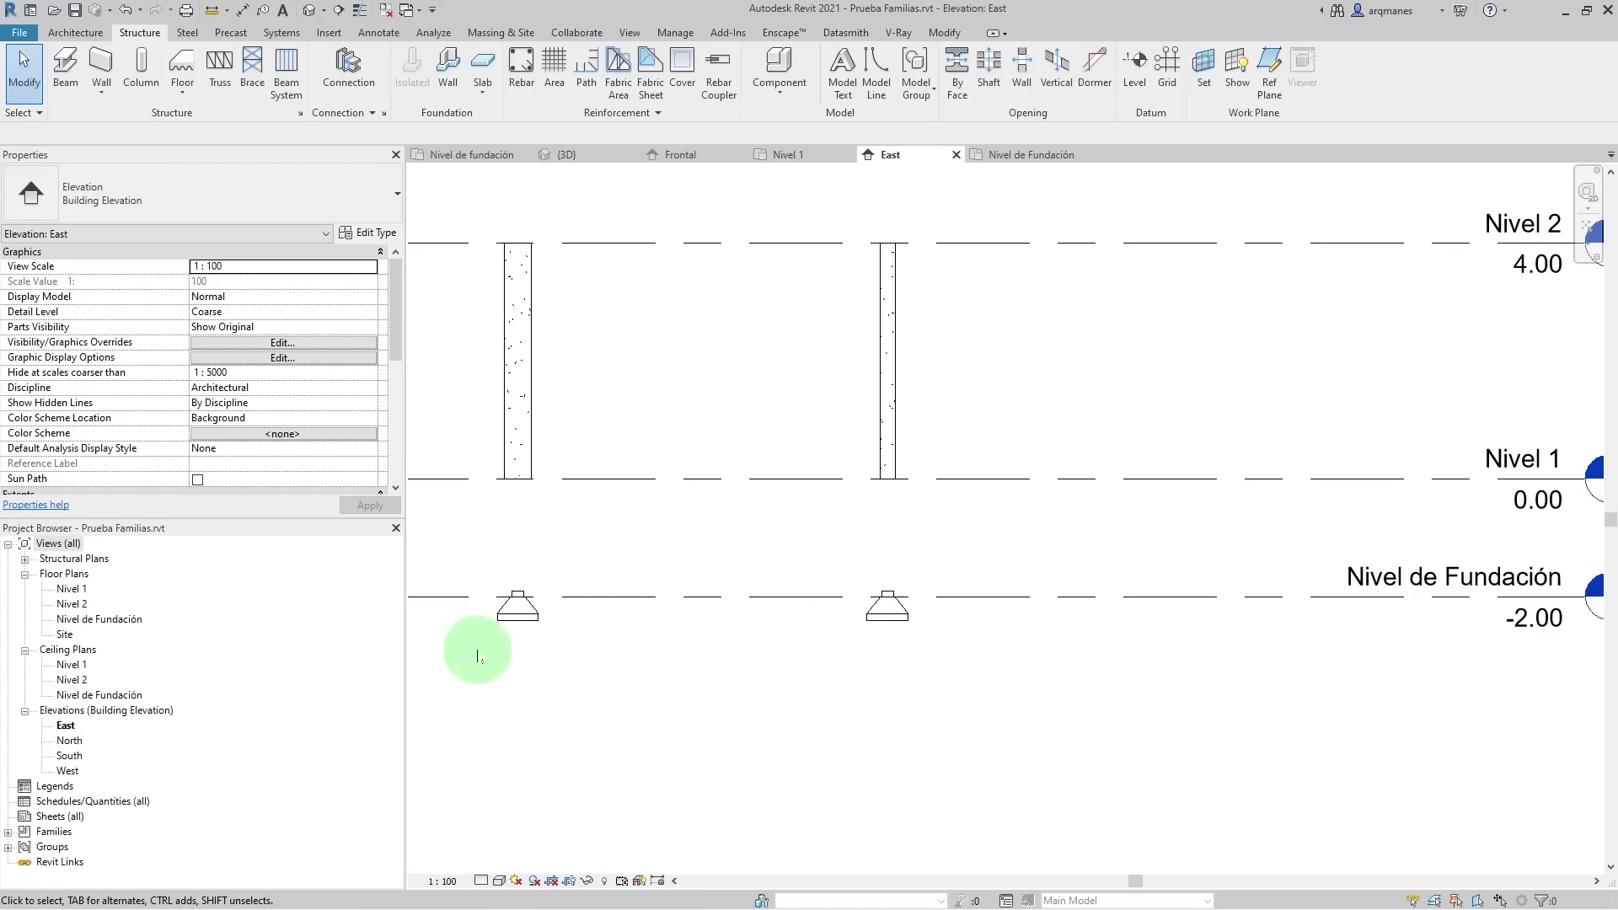
pyautogui.click(516, 625)
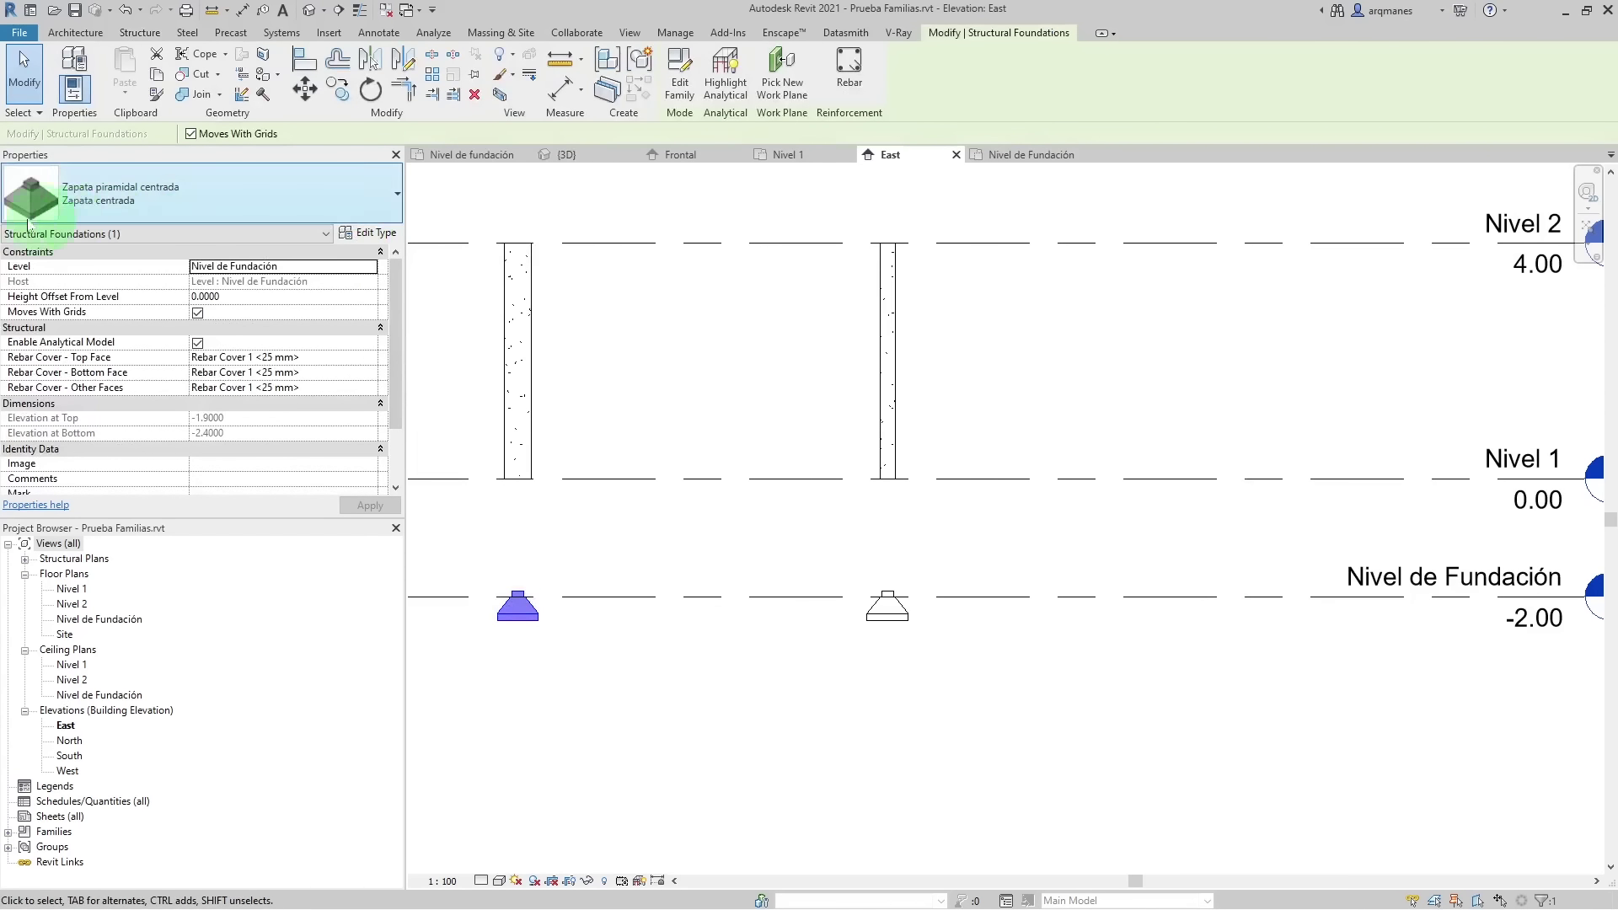
# - Duplicate the footing type as Zapata centrada 2 and change its Tronco columna Altura value
pyautogui.click(347, 232)
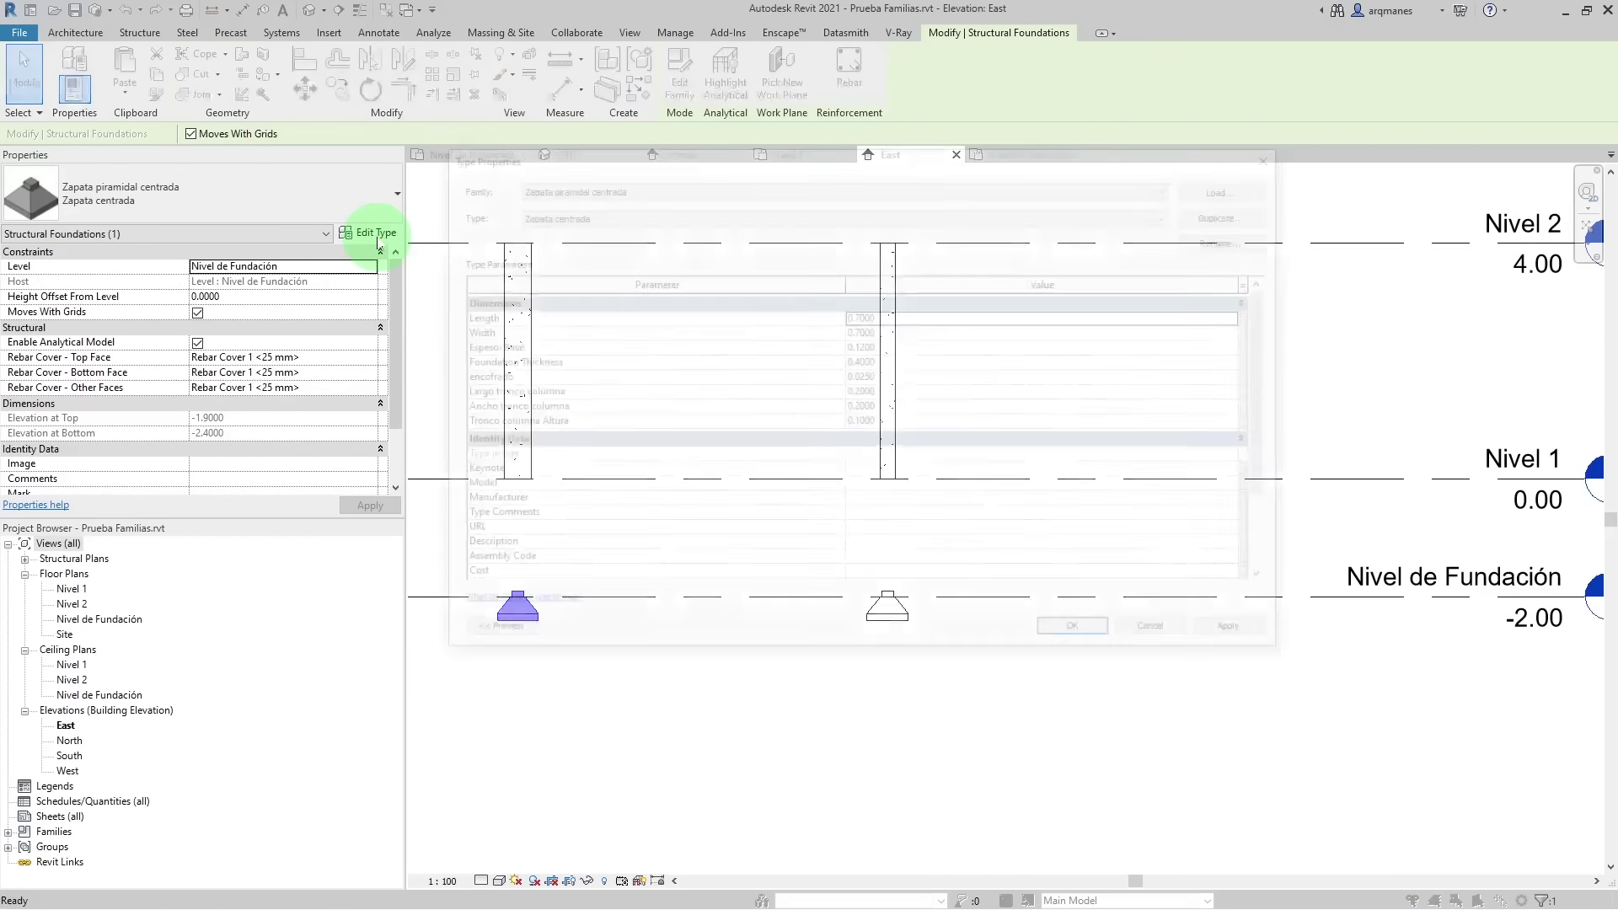
pyautogui.click(1234, 213)
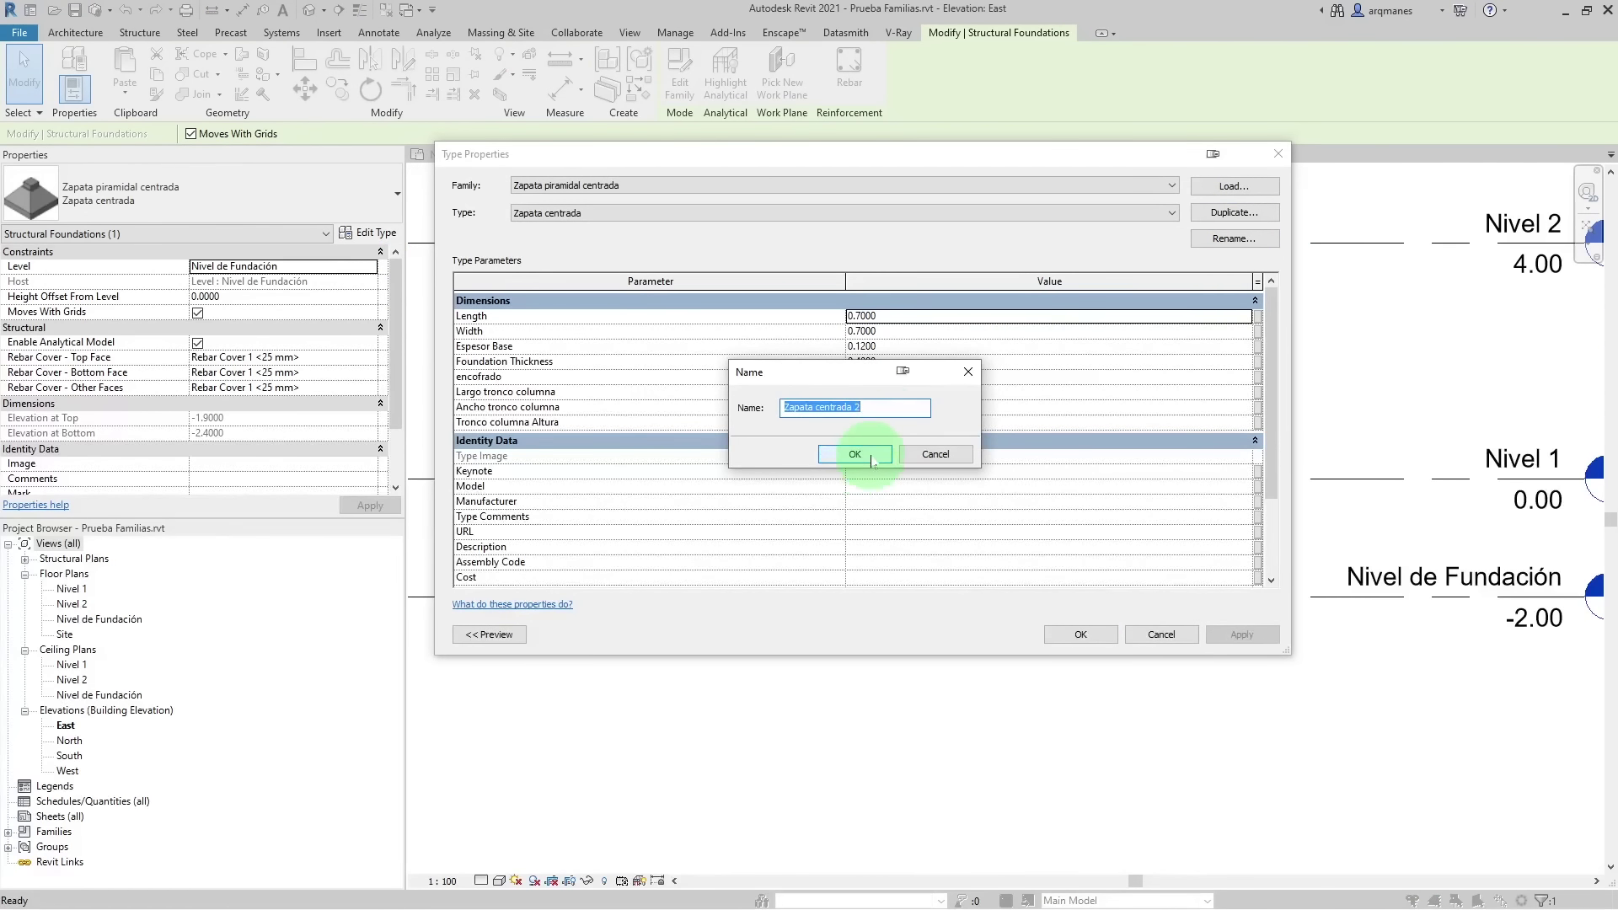
pyautogui.click(872, 459)
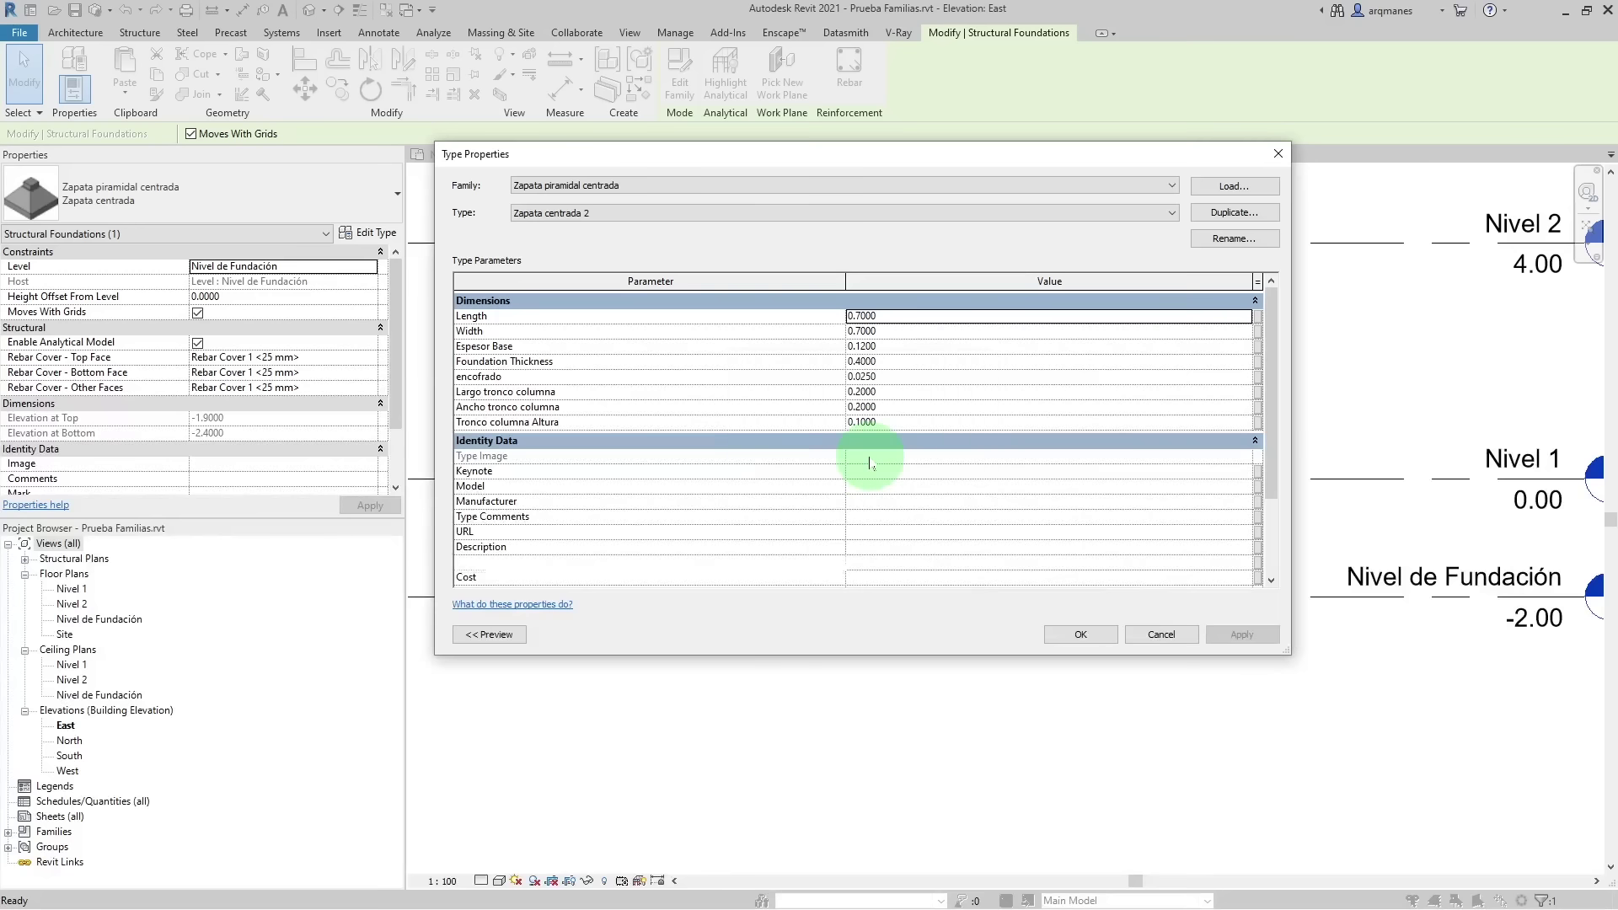
pyautogui.click(906, 423)
pyautogui.write('0.25')
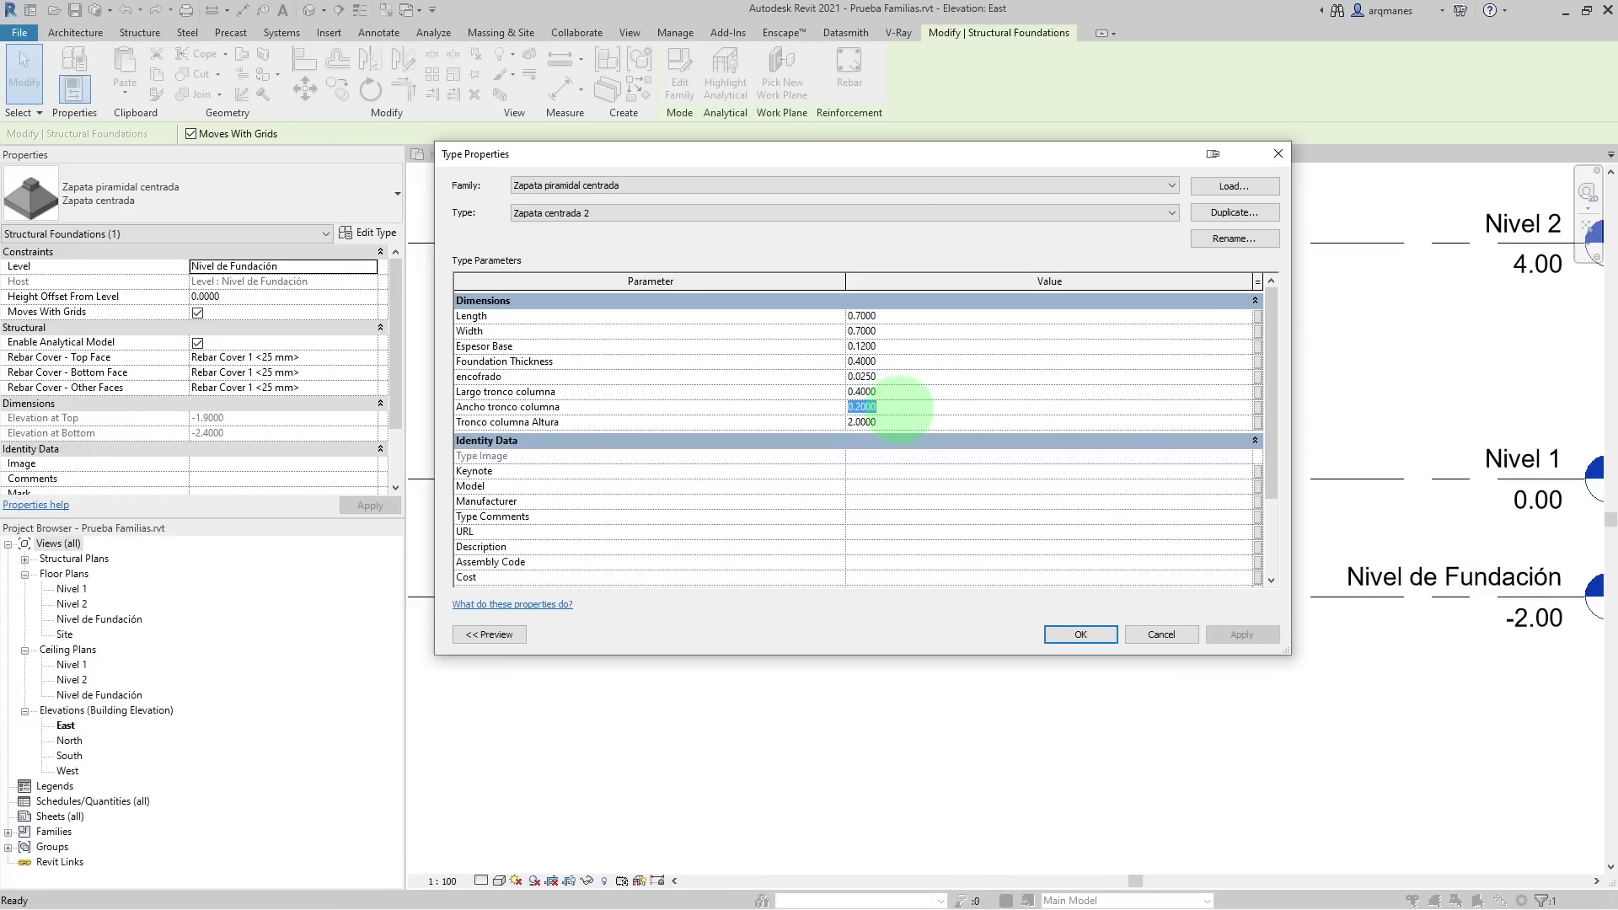
pyautogui.click(1081, 635)
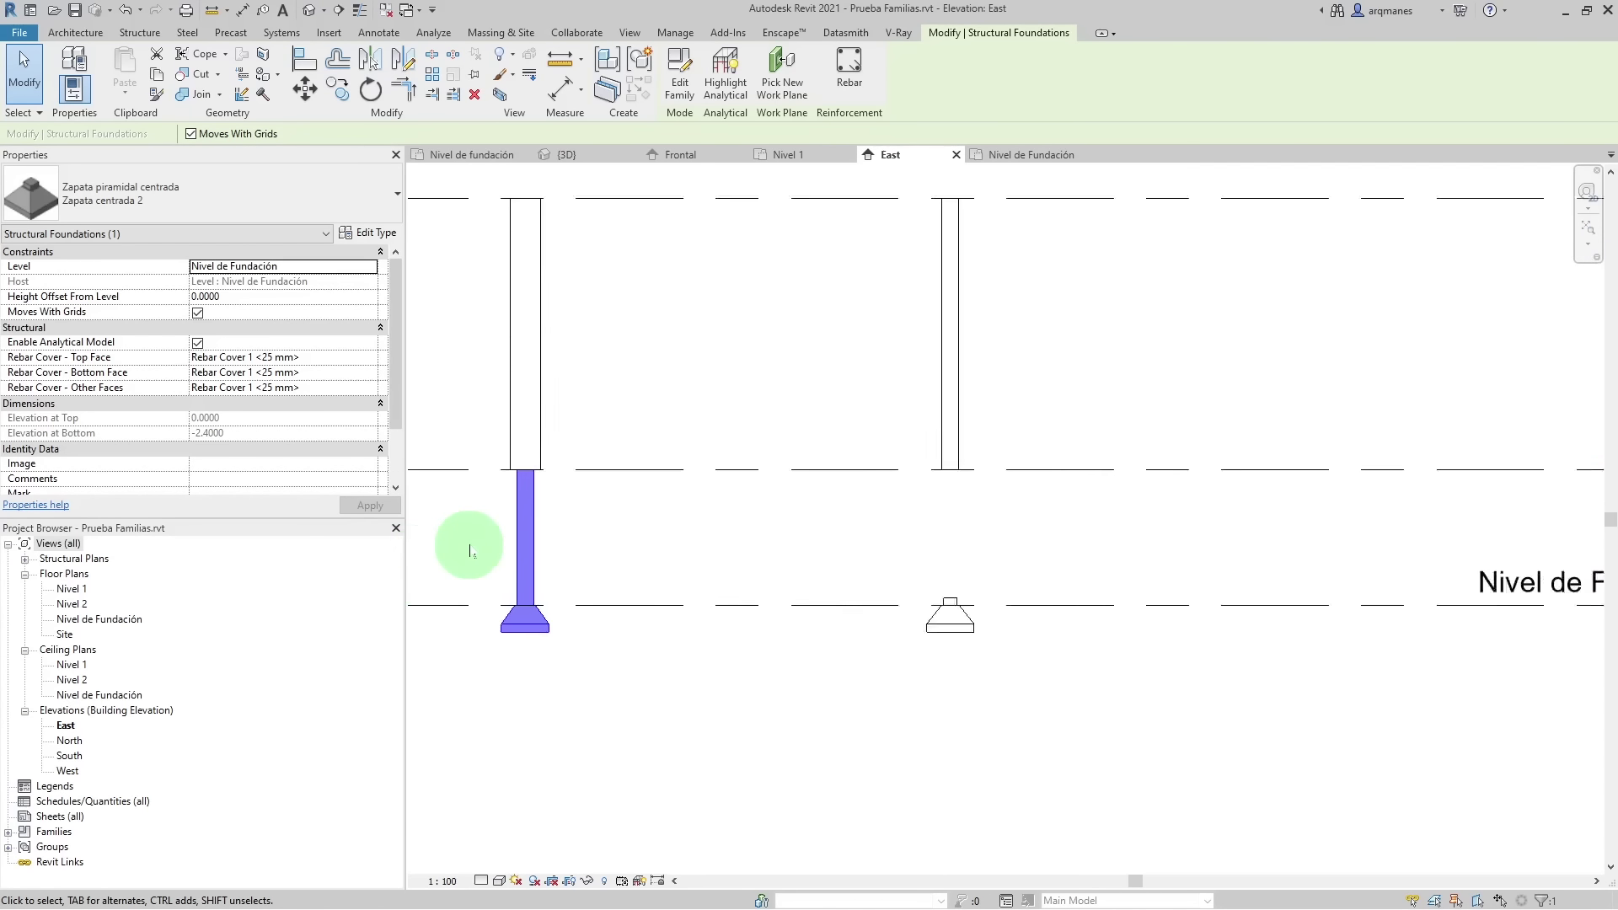
pyautogui.scroll(-1, 618, 573)
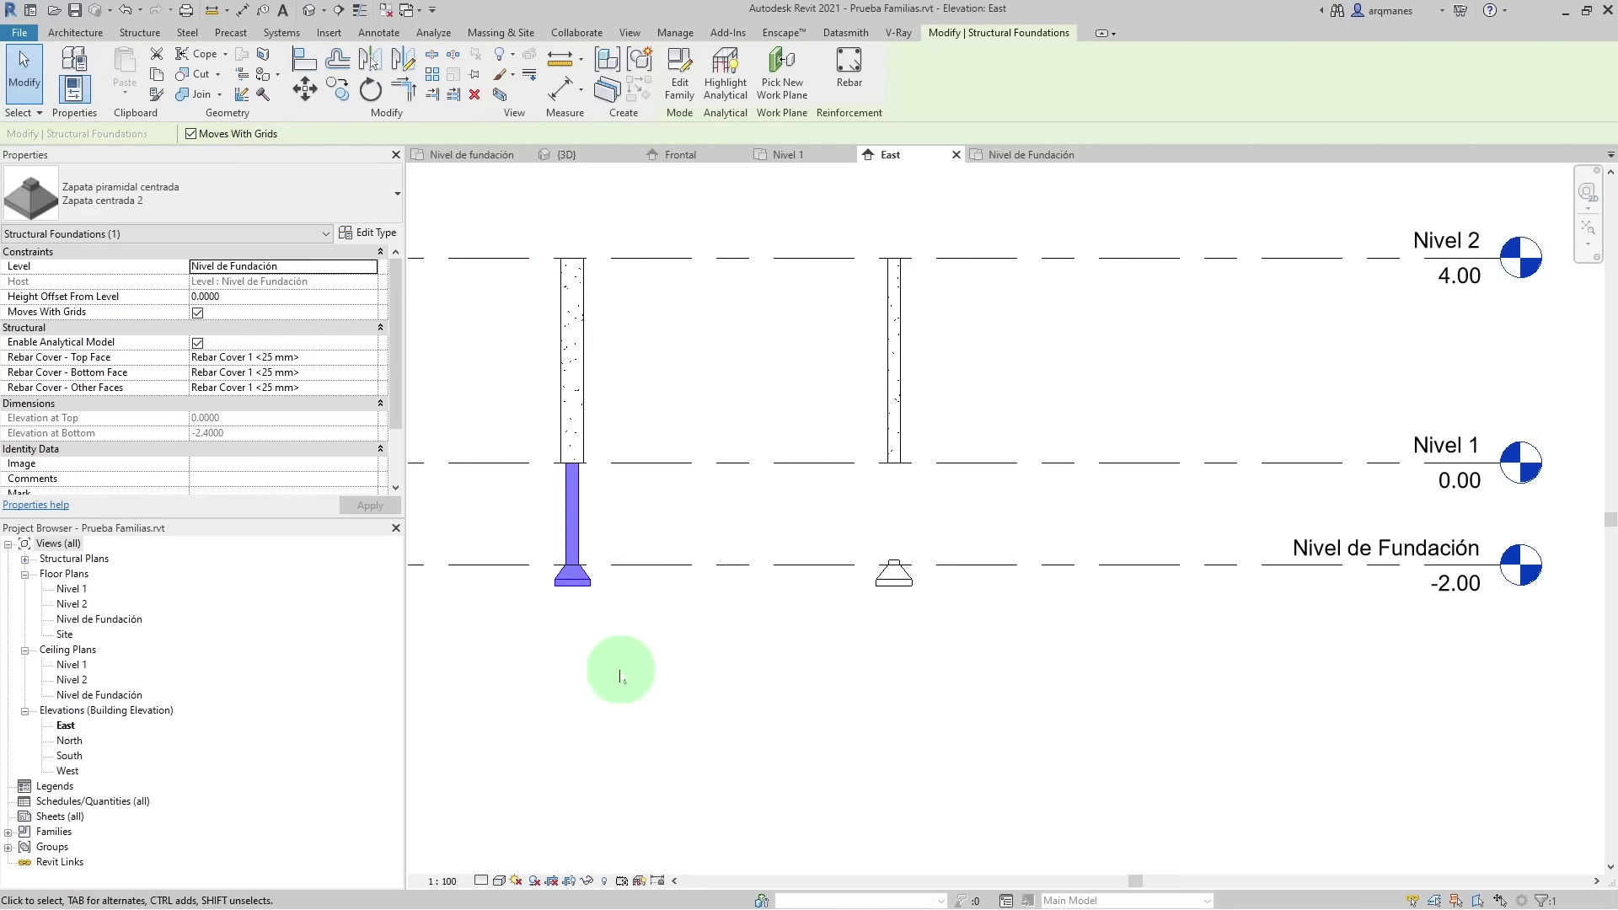
pyautogui.scroll(1, 596, 552)
pyautogui.scroll(1, 588, 535)
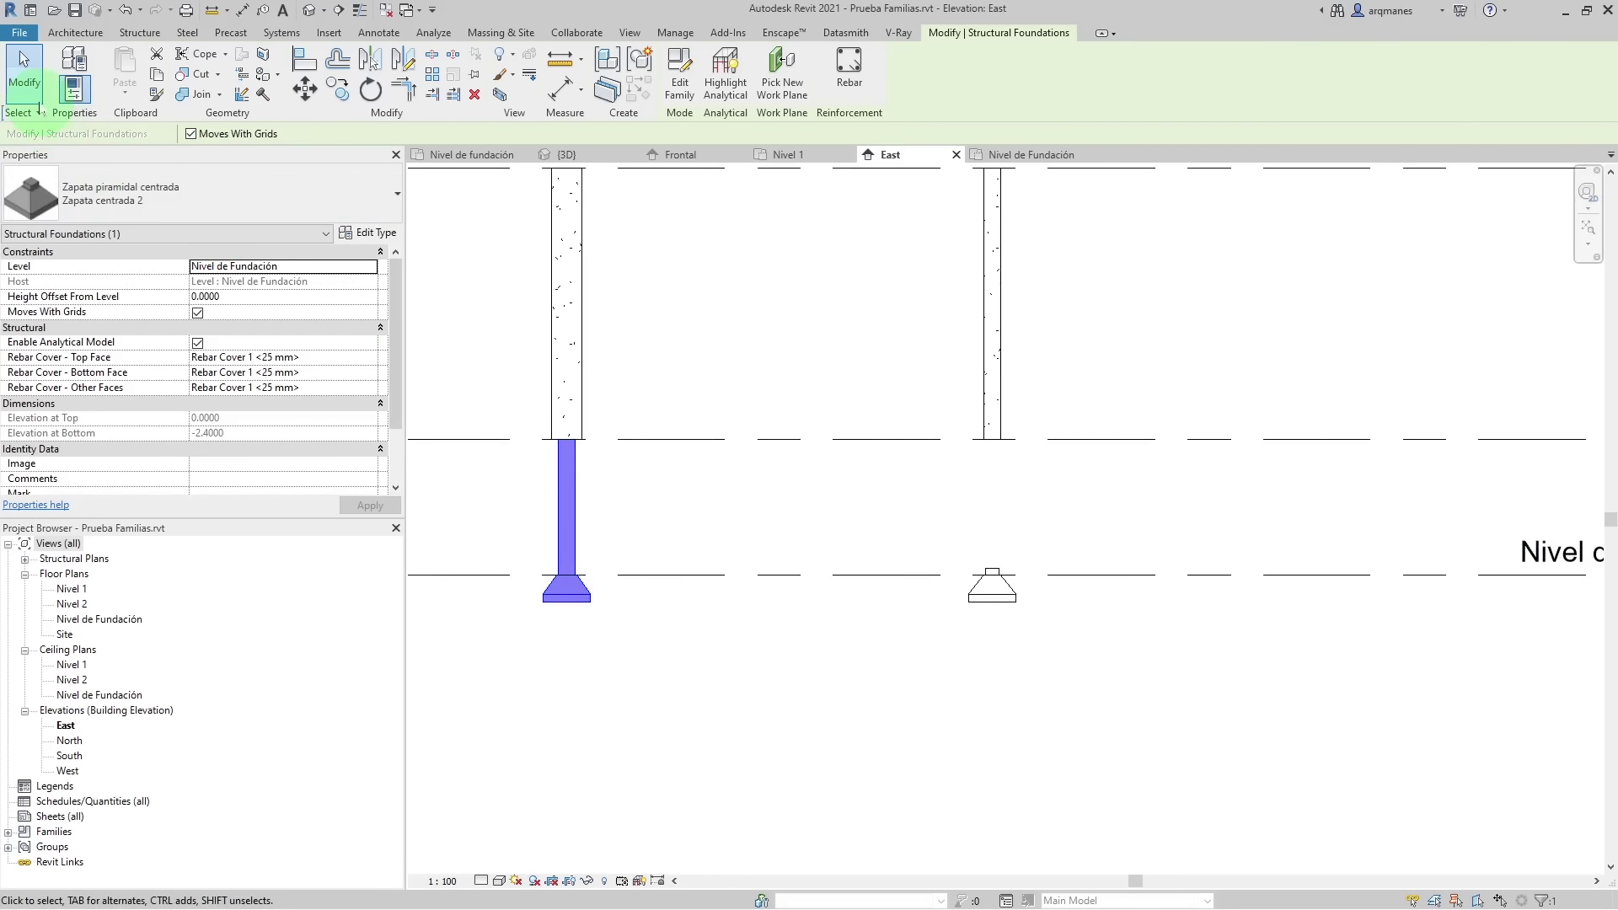
# - Review the type parameters without changes, then go to the family's Nivel de fundación plan
pyautogui.click(376, 233)
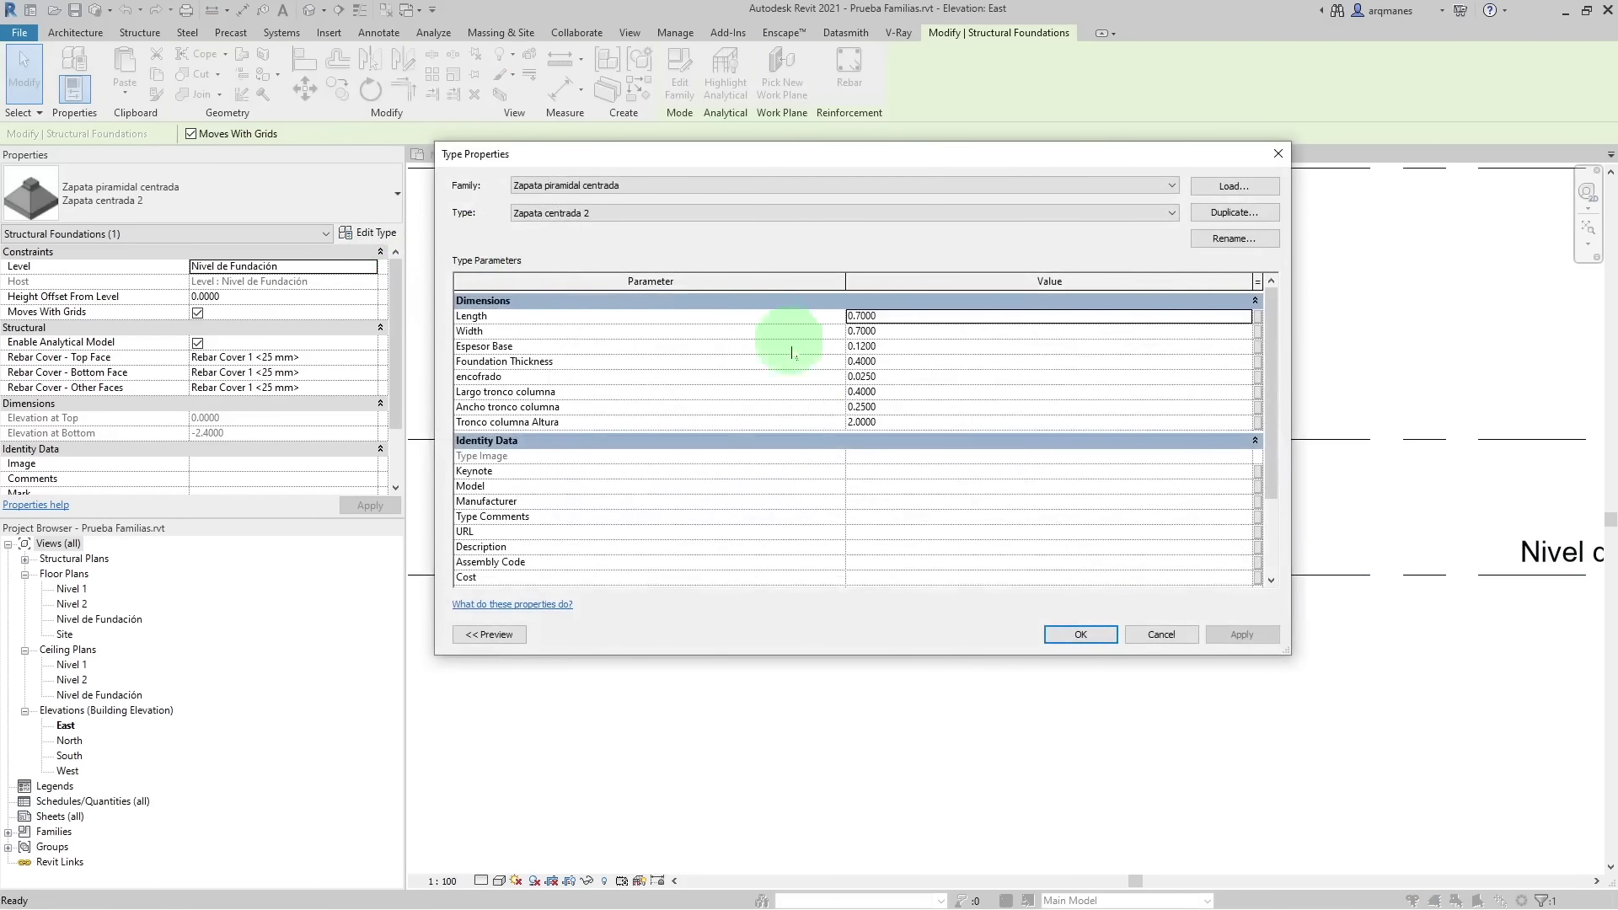
pyautogui.click(1160, 638)
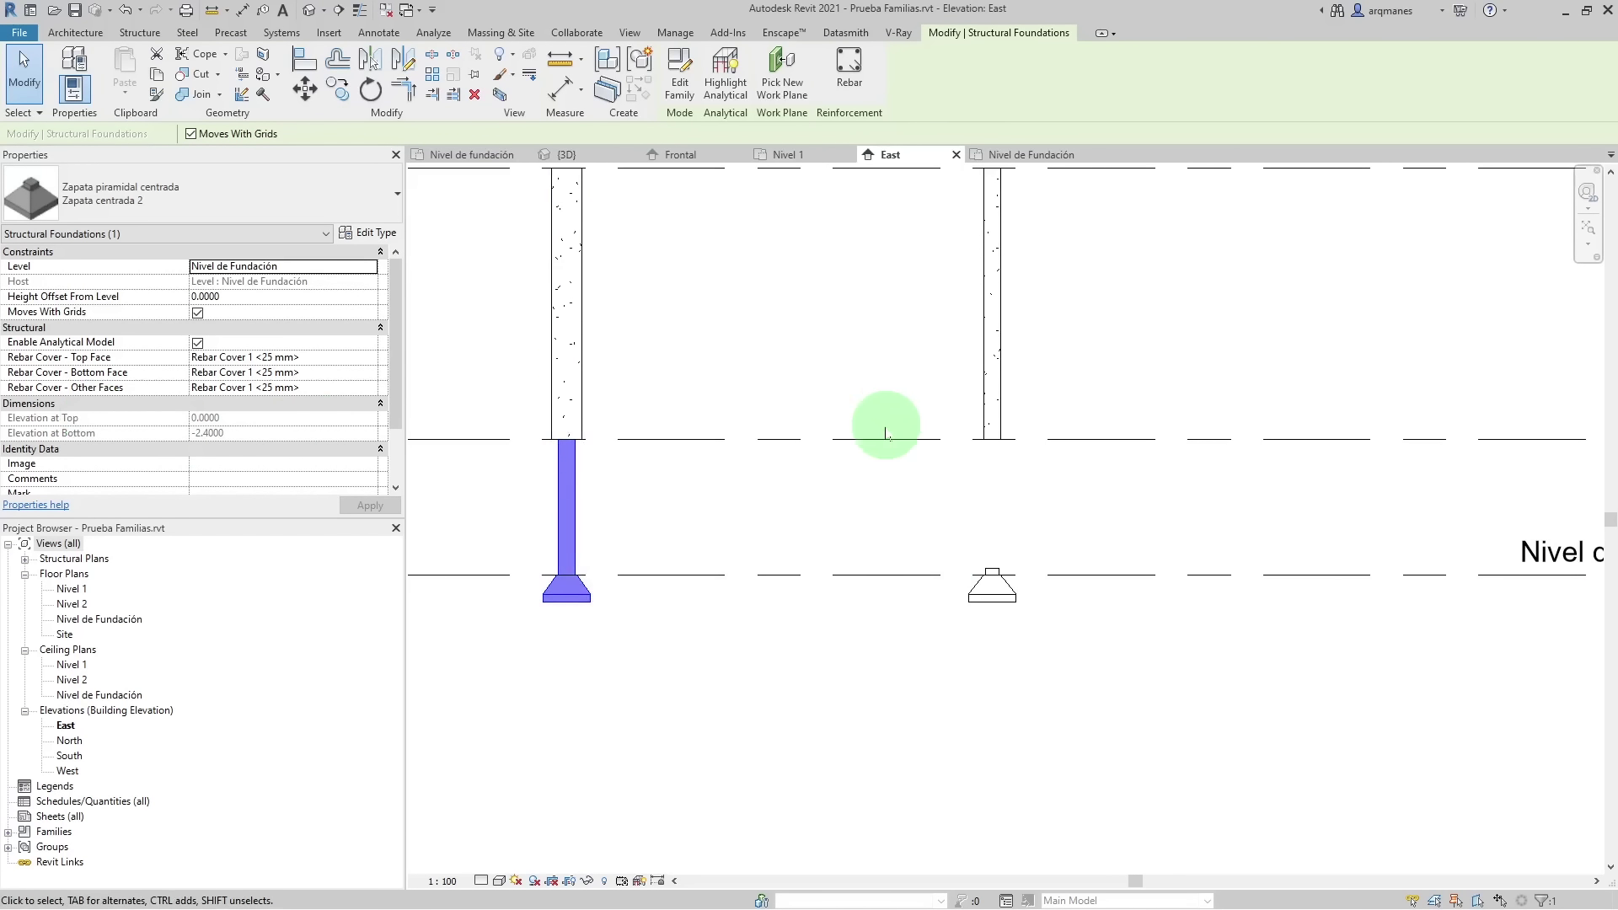
pyautogui.click(480, 156)
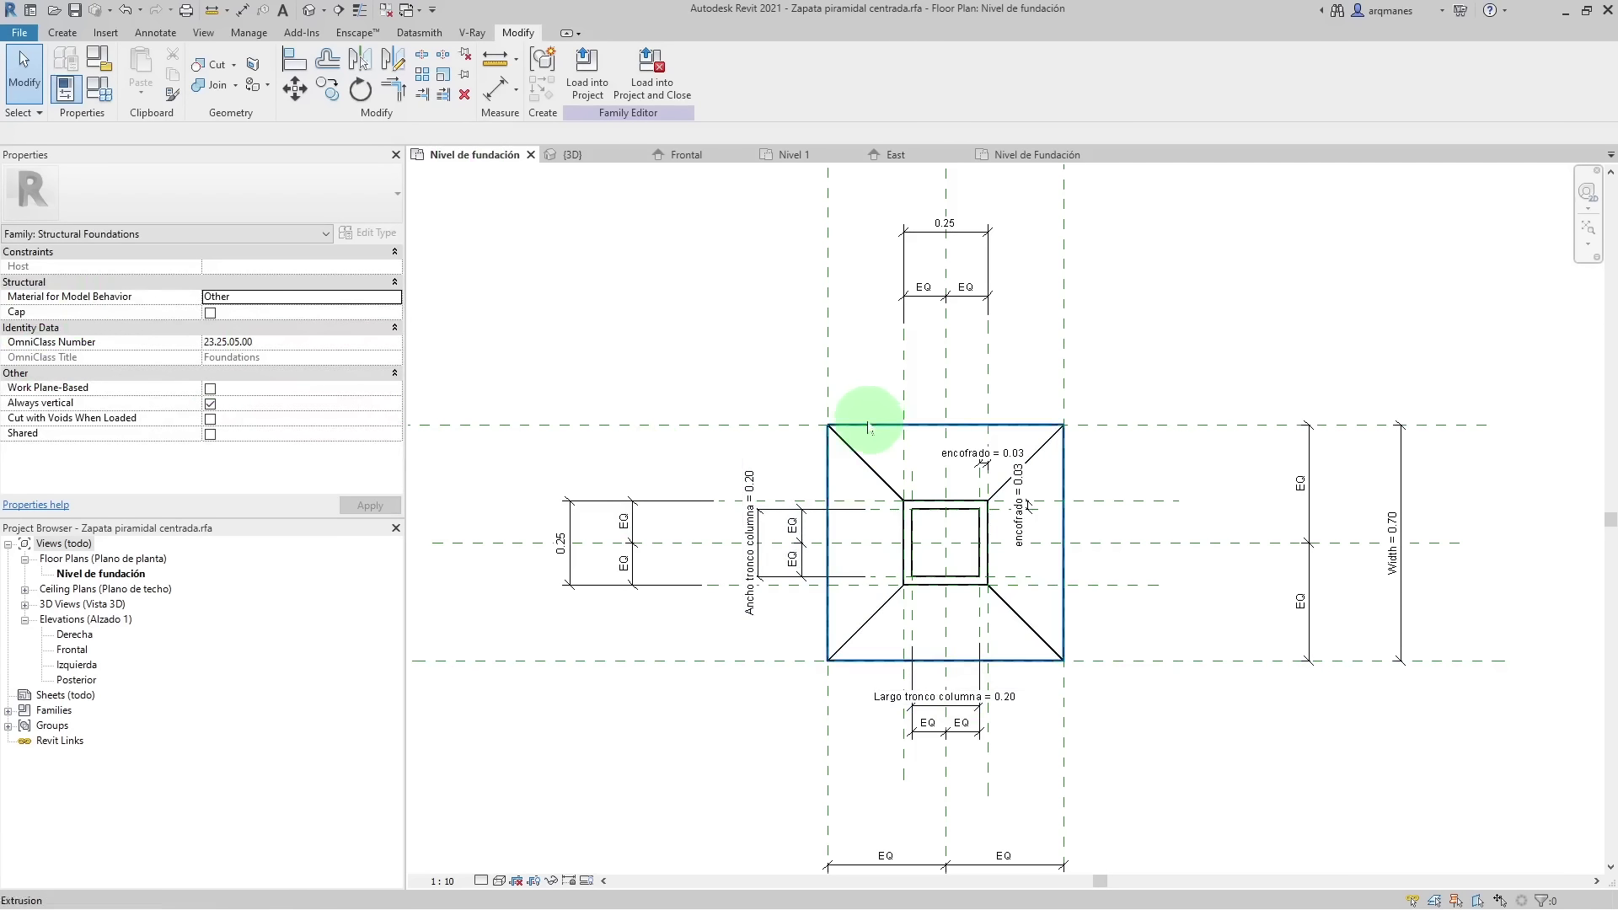
# - Make the Width and Length (0.70) dimensions instance parameters
pyautogui.click(1392, 526)
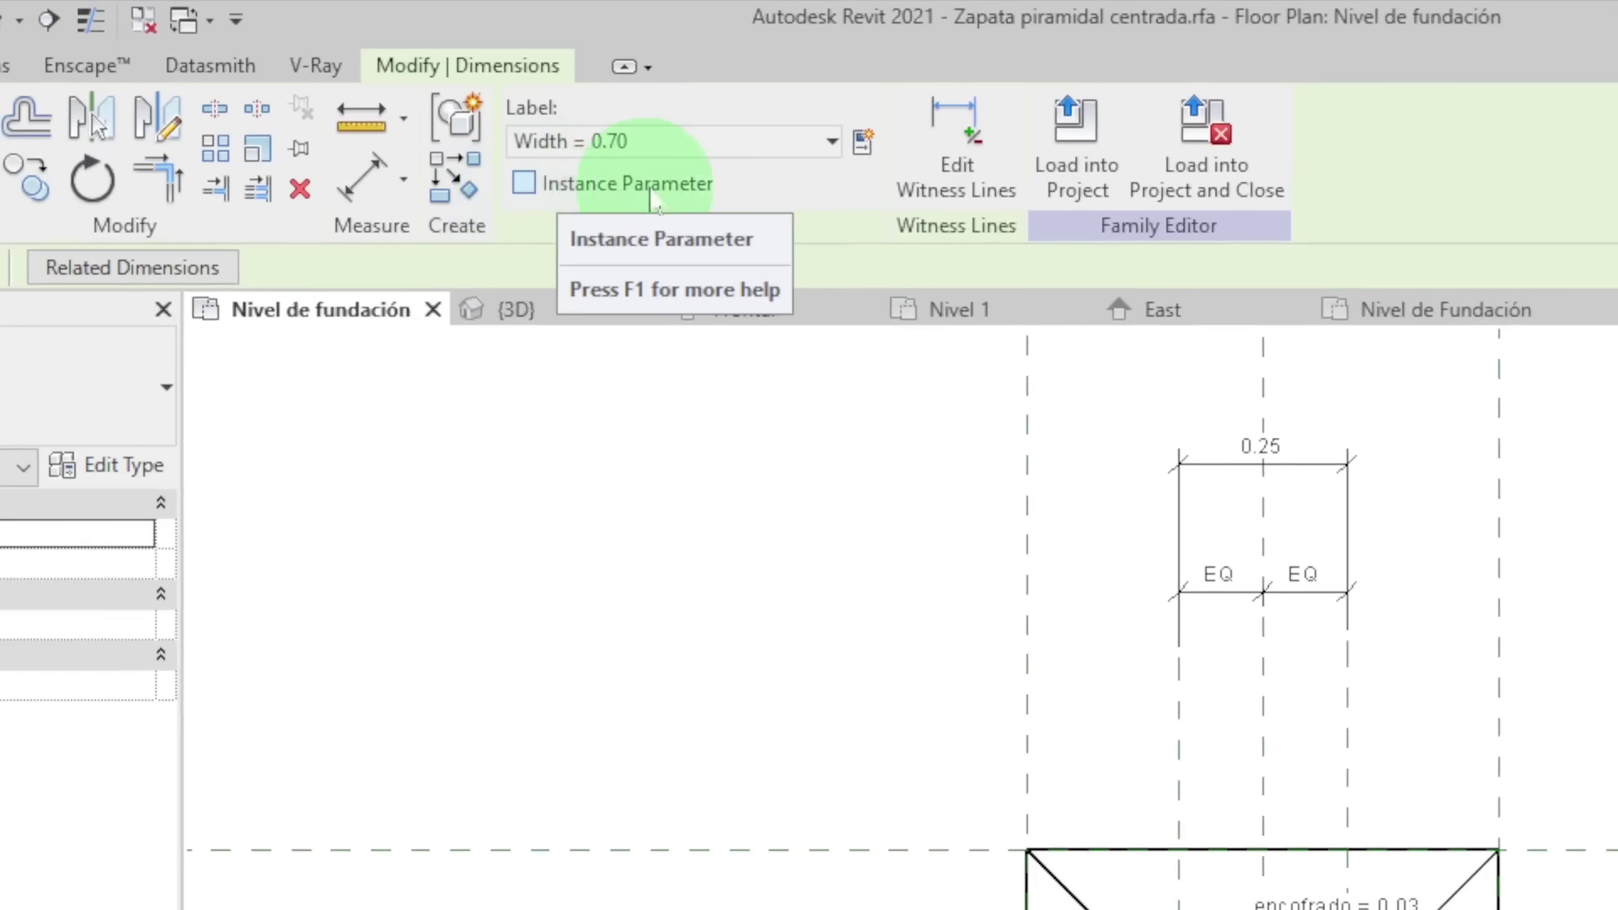
pyautogui.click(524, 184)
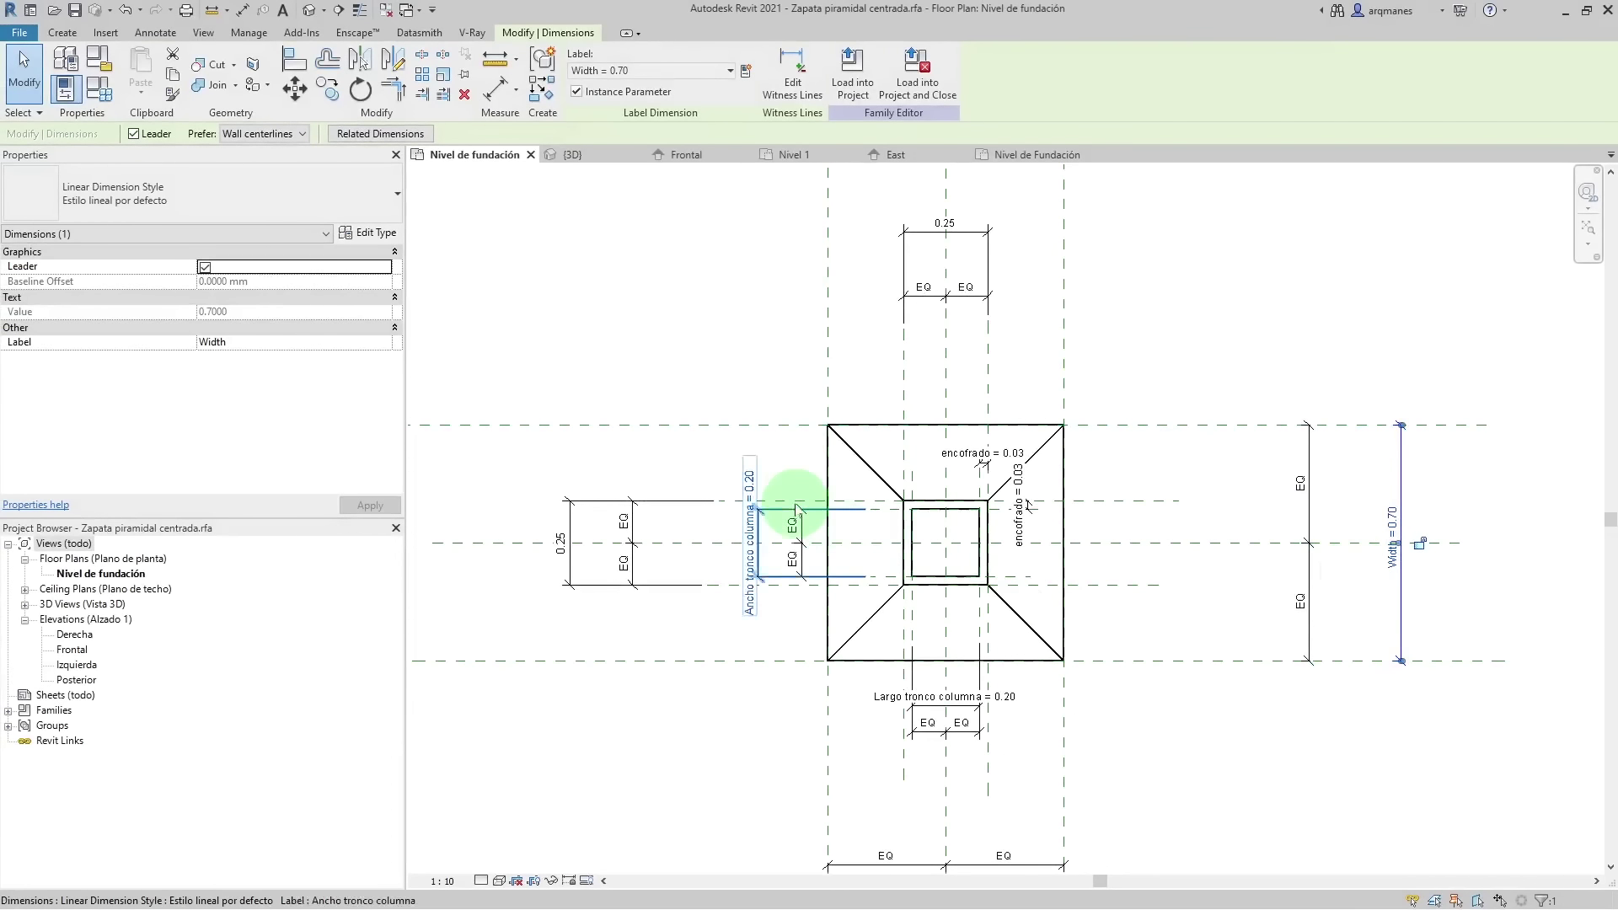
pyautogui.scroll(-1, 793, 502)
pyautogui.scroll(-1, 788, 506)
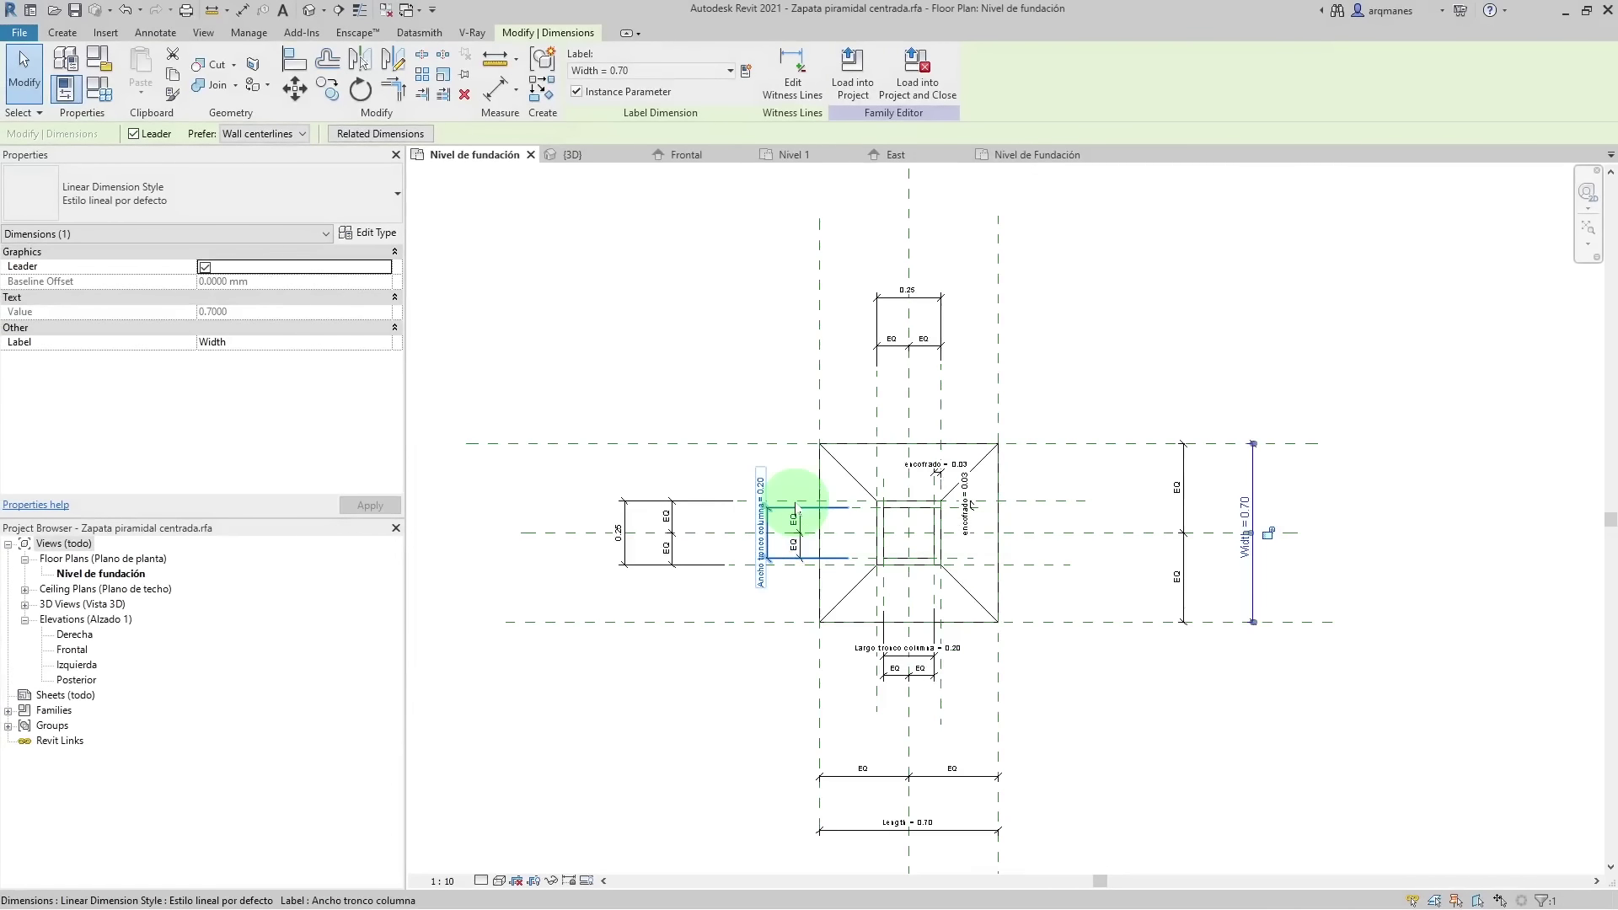
pyautogui.click(882, 831)
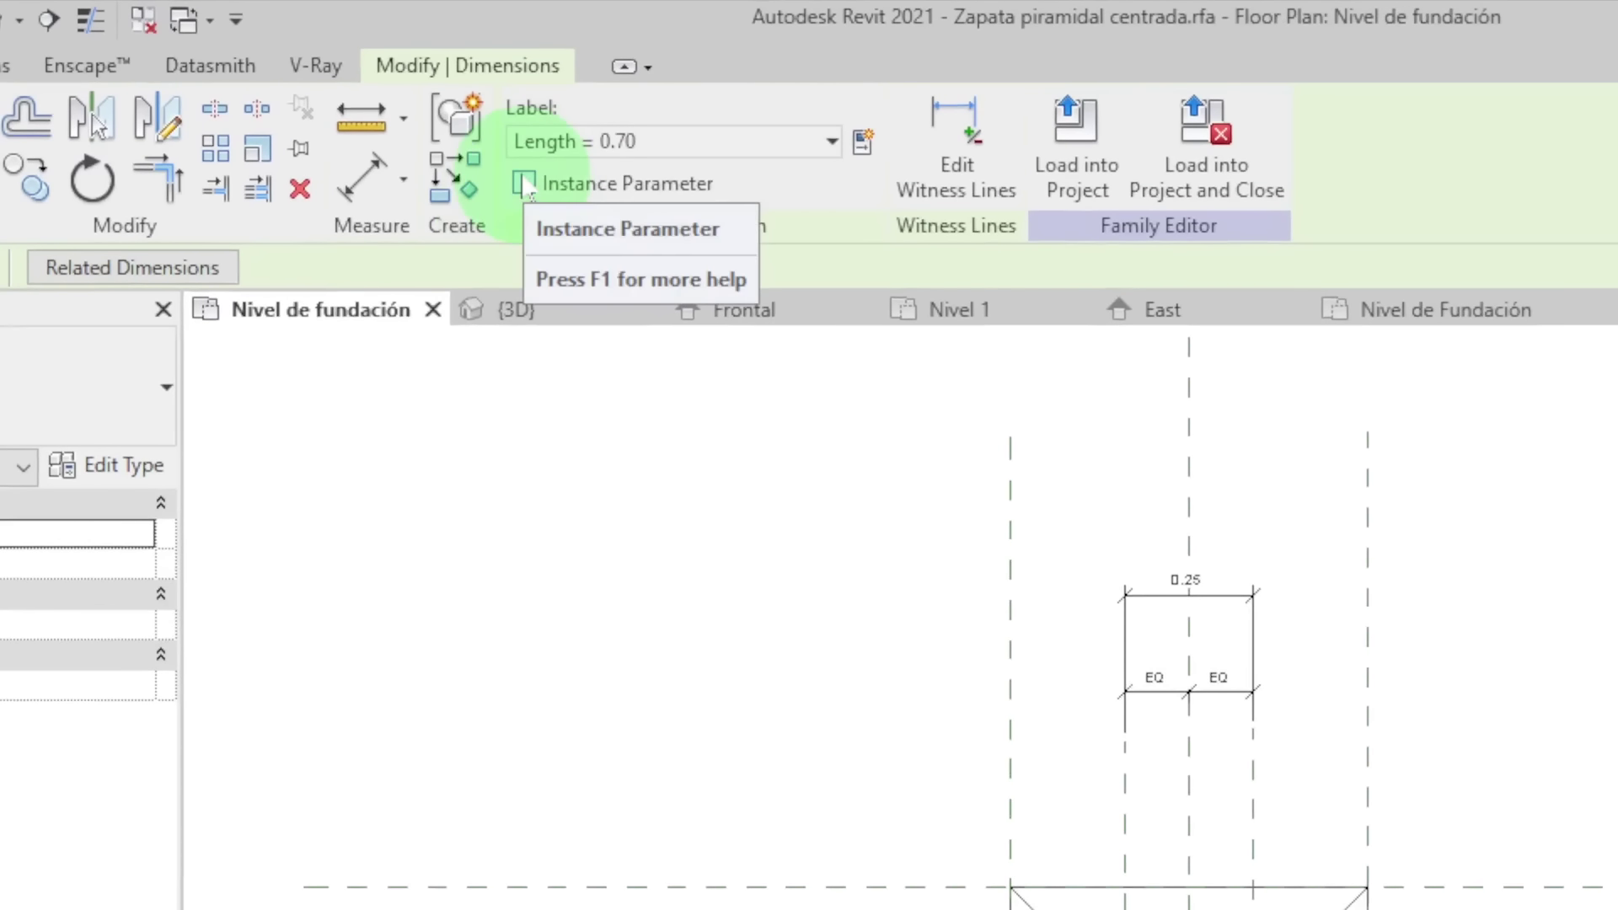
pyautogui.click(524, 183)
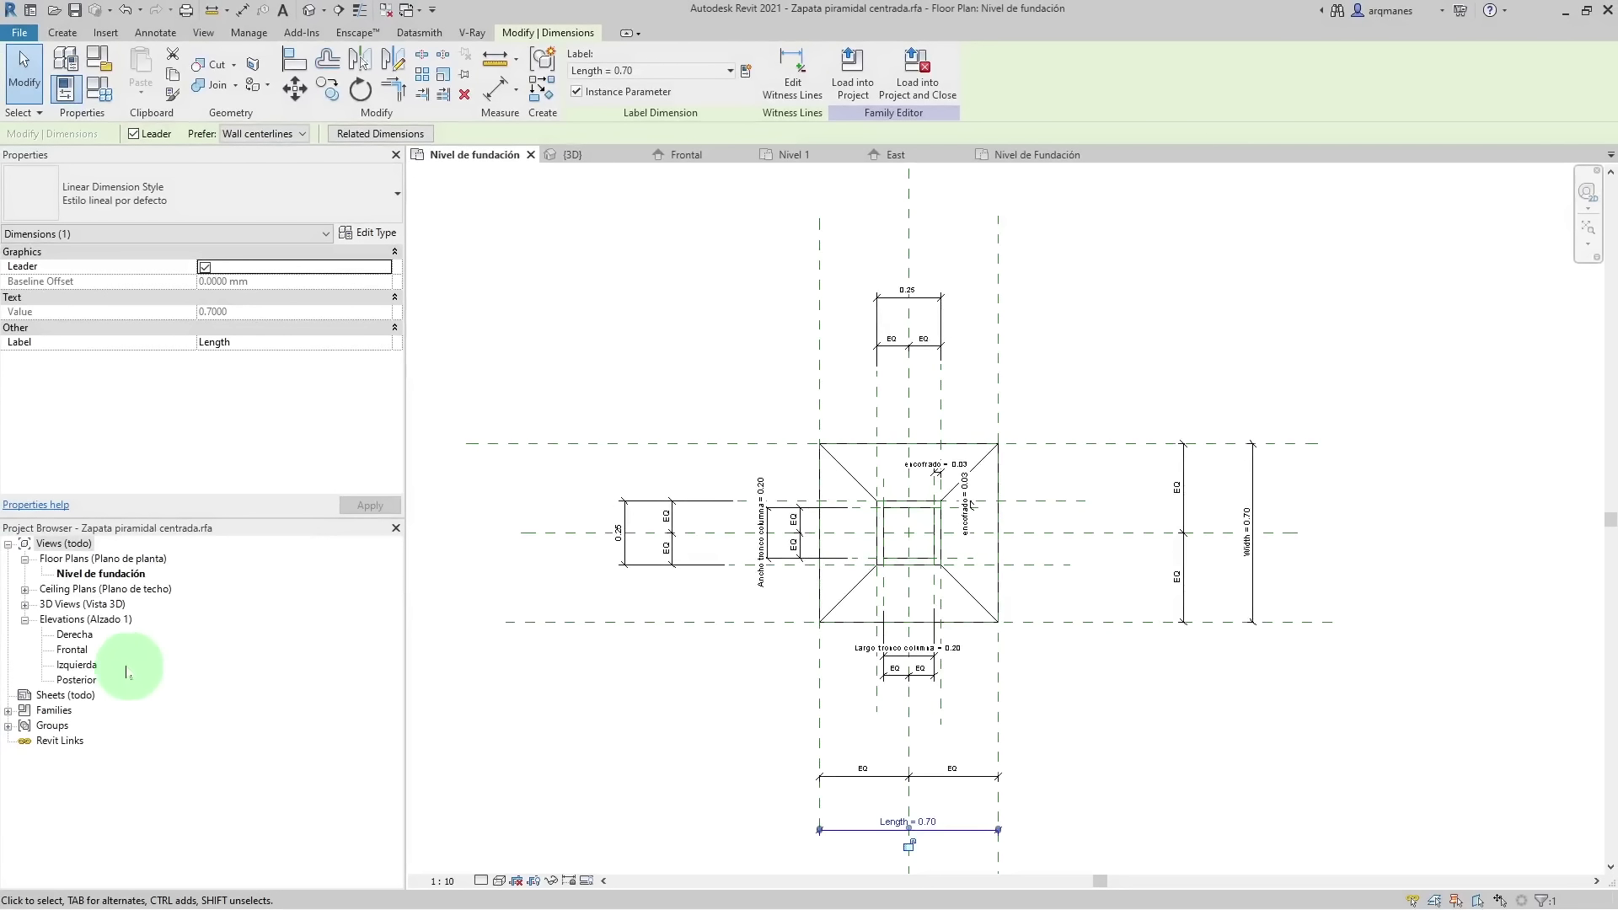
# - In the Frontal elevation, make Tronco columna Altura an instance parameter and load the family into the project
pyautogui.click(70, 649)
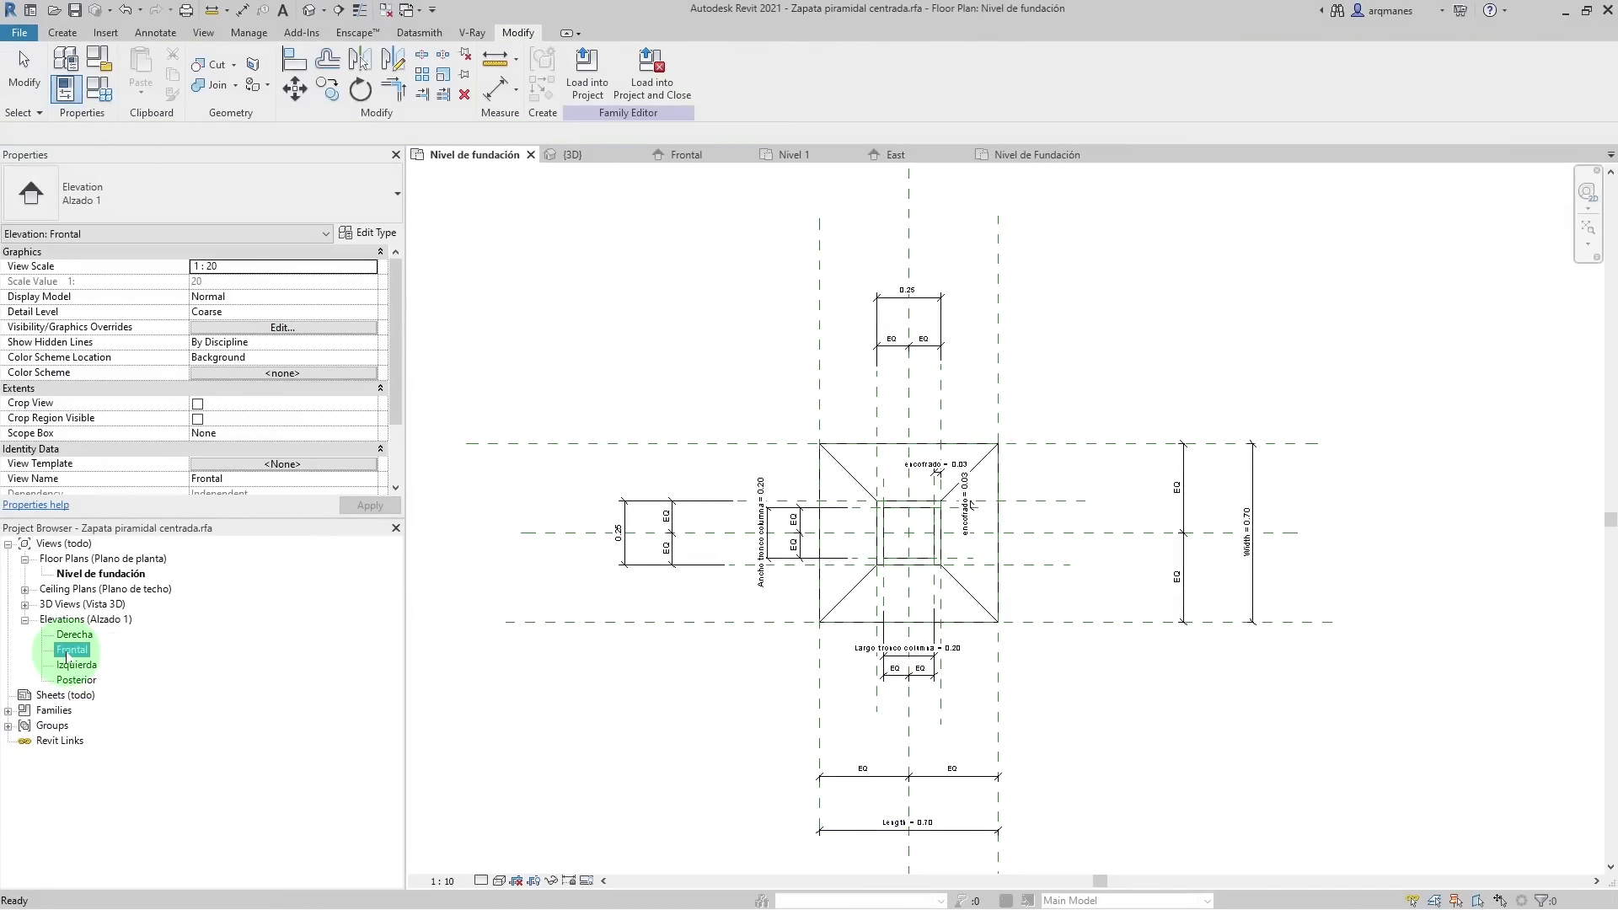
pyautogui.doubleClick(70, 652)
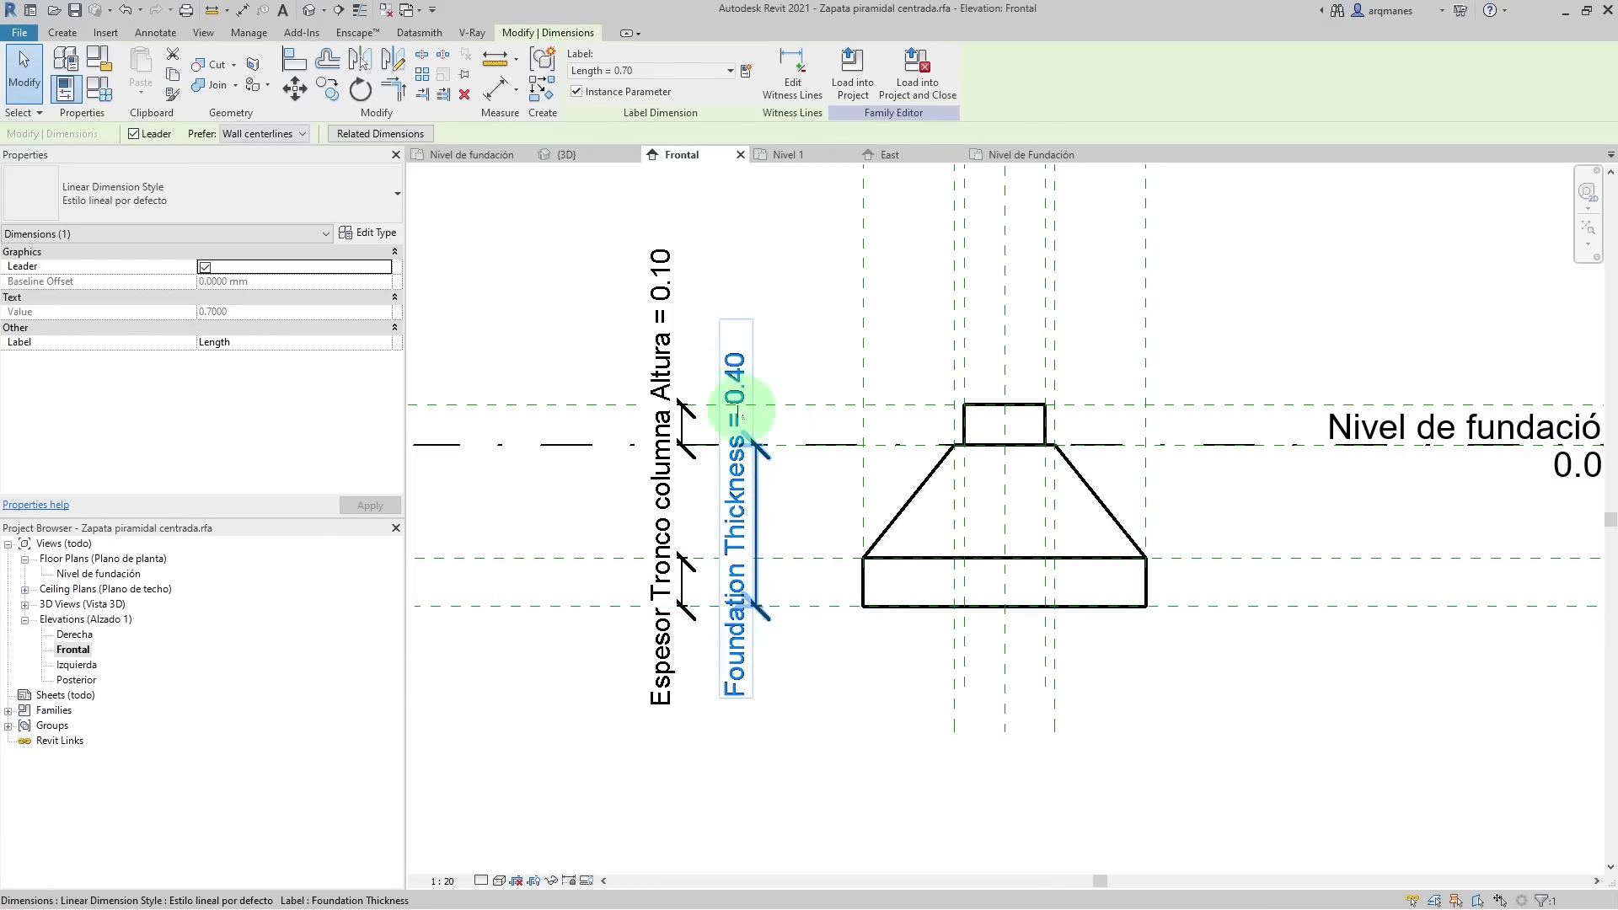
pyautogui.click(671, 322)
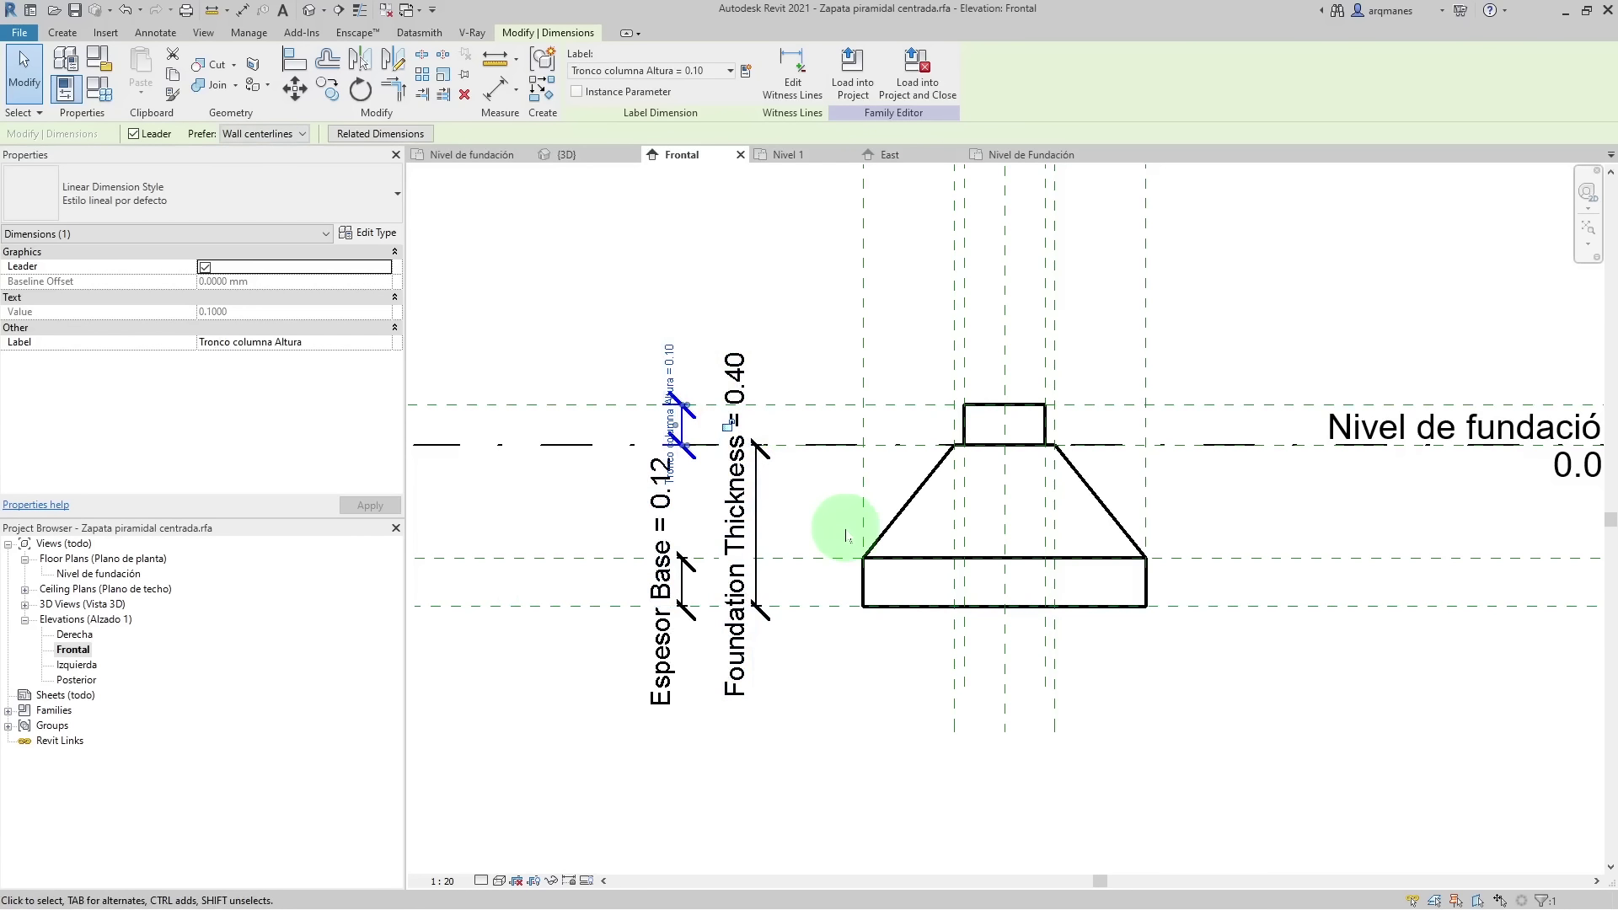
pyautogui.click(580, 95)
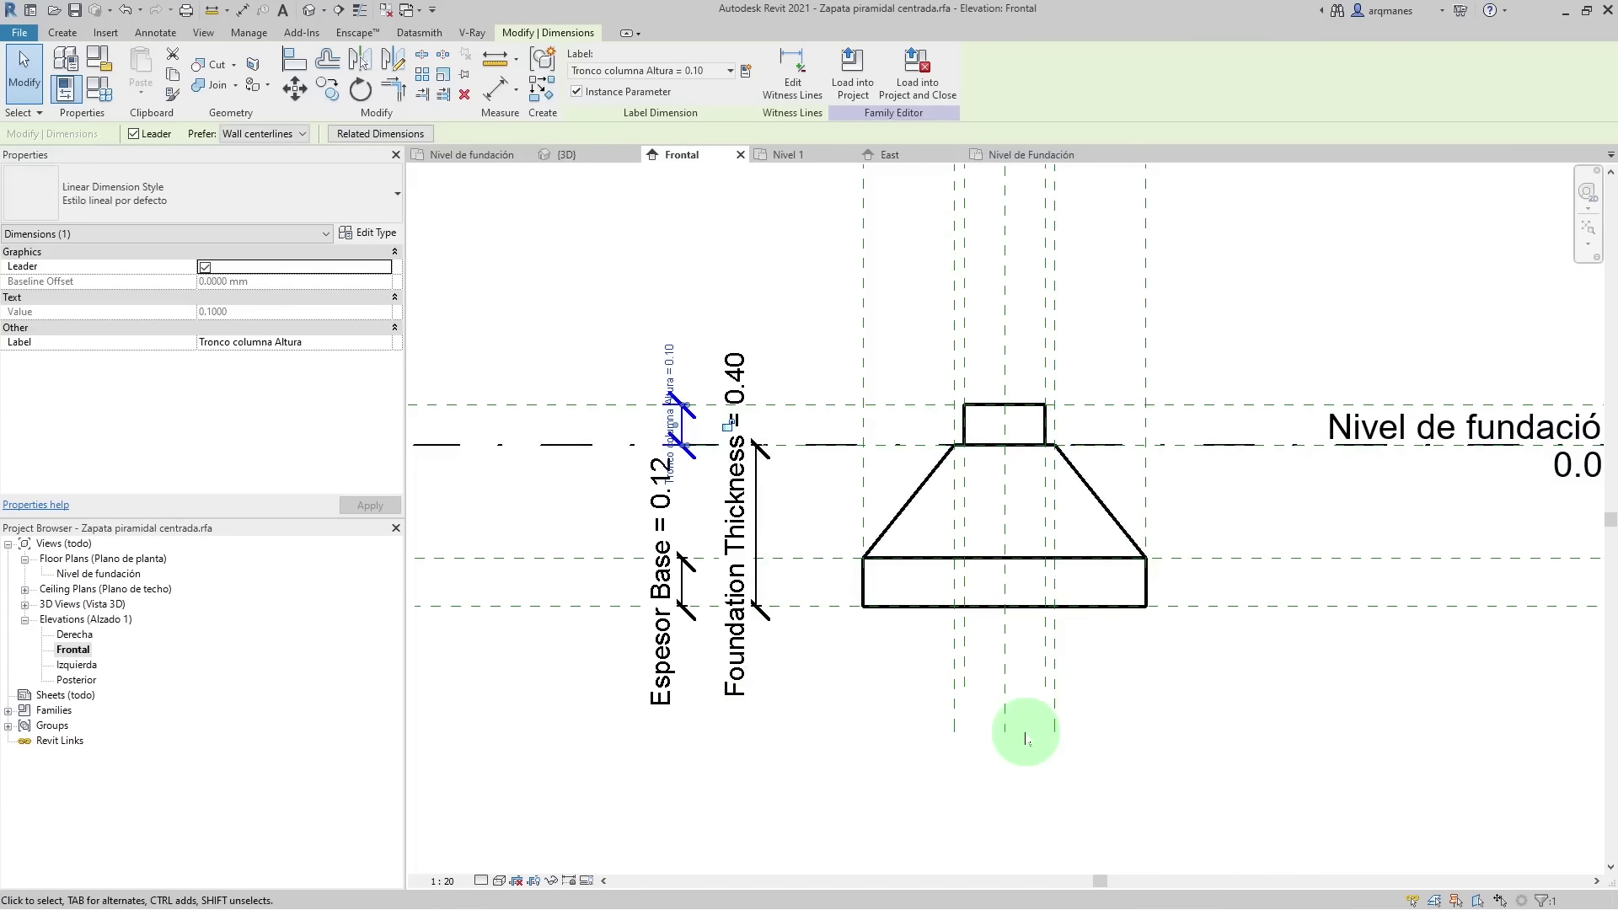
pyautogui.click(857, 72)
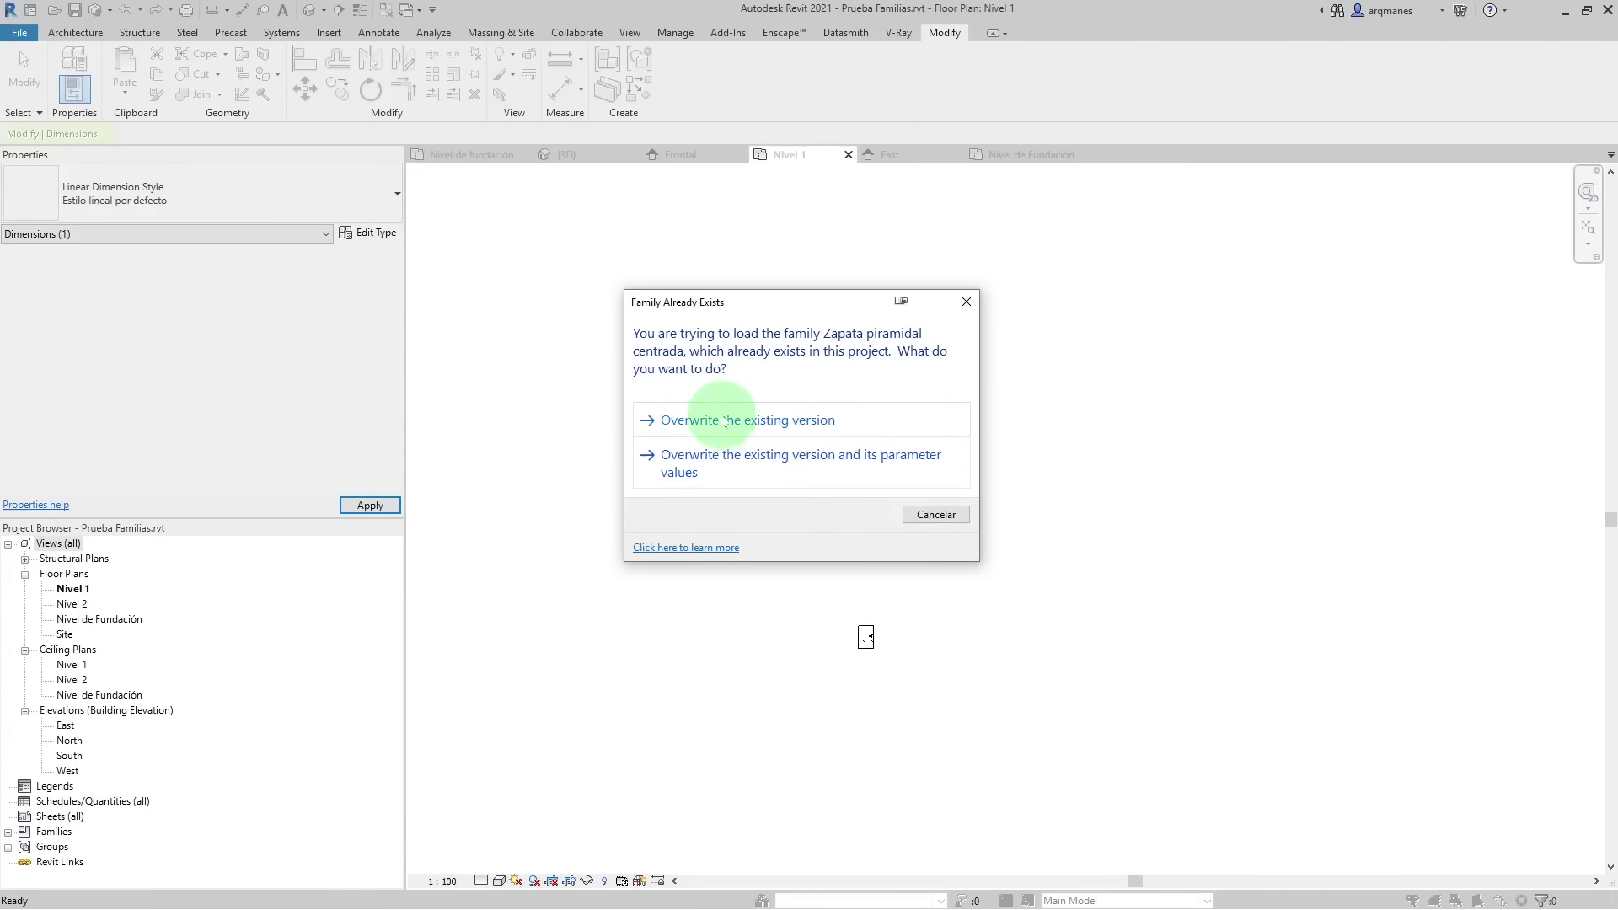
# - Overwrite the family with its parameter values, then stretch the footing to stub height 0.7565 and Width 1.7815
pyautogui.click(703, 464)
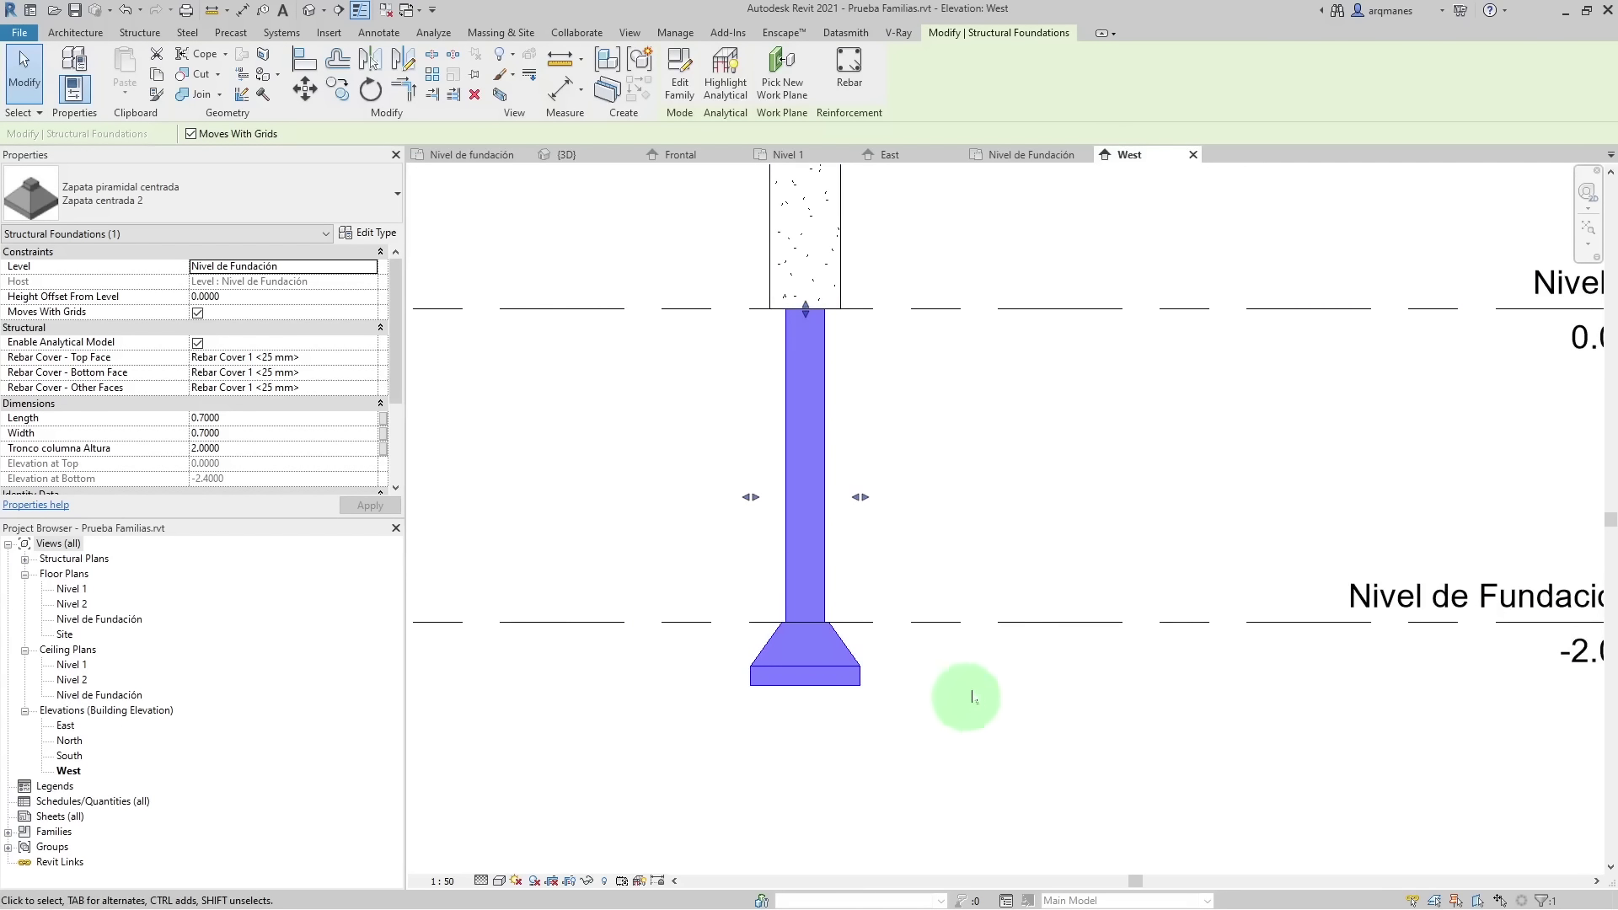
pyautogui.click(859, 397)
pyautogui.click(805, 318)
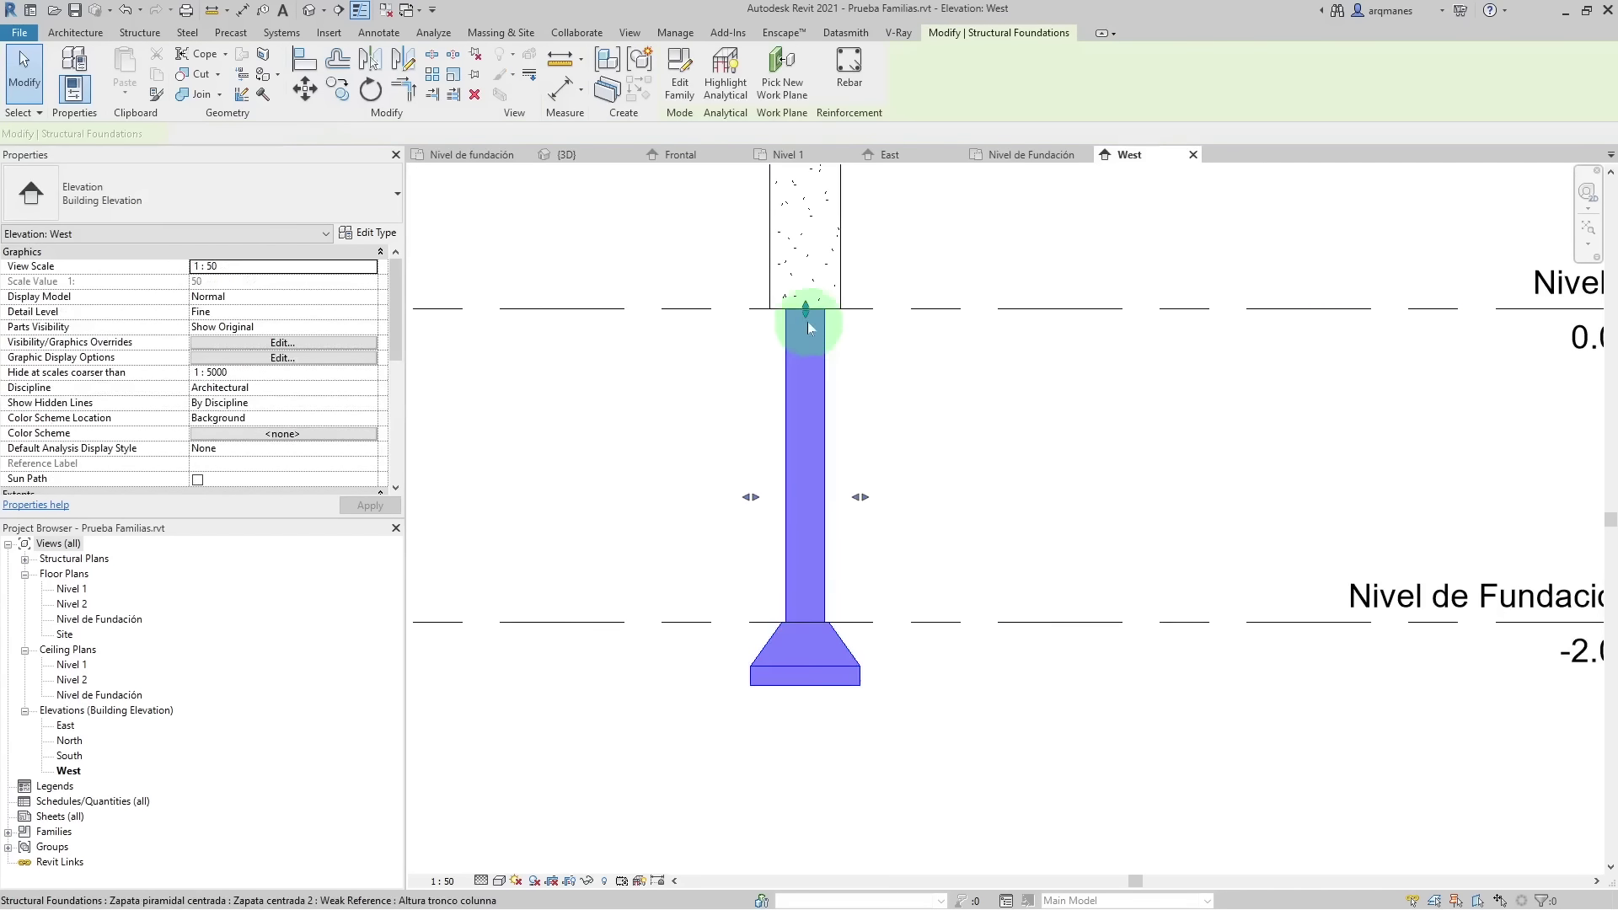
pyautogui.moveTo(805, 319); pyautogui.dragTo(807, 505)
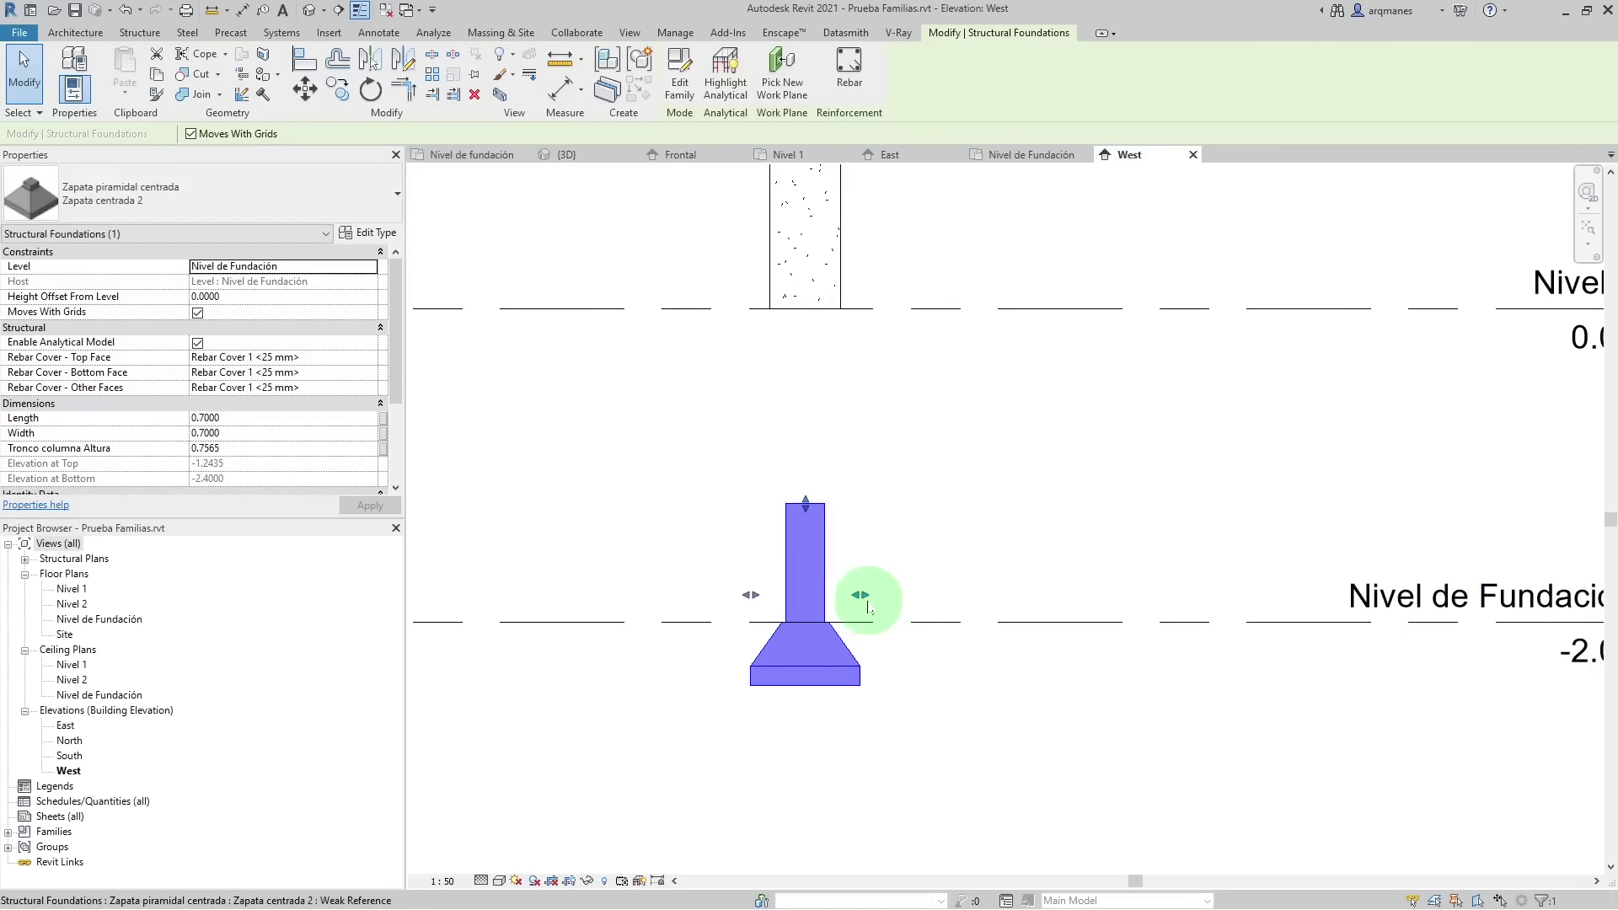
pyautogui.moveTo(864, 596); pyautogui.dragTo(1026, 593)
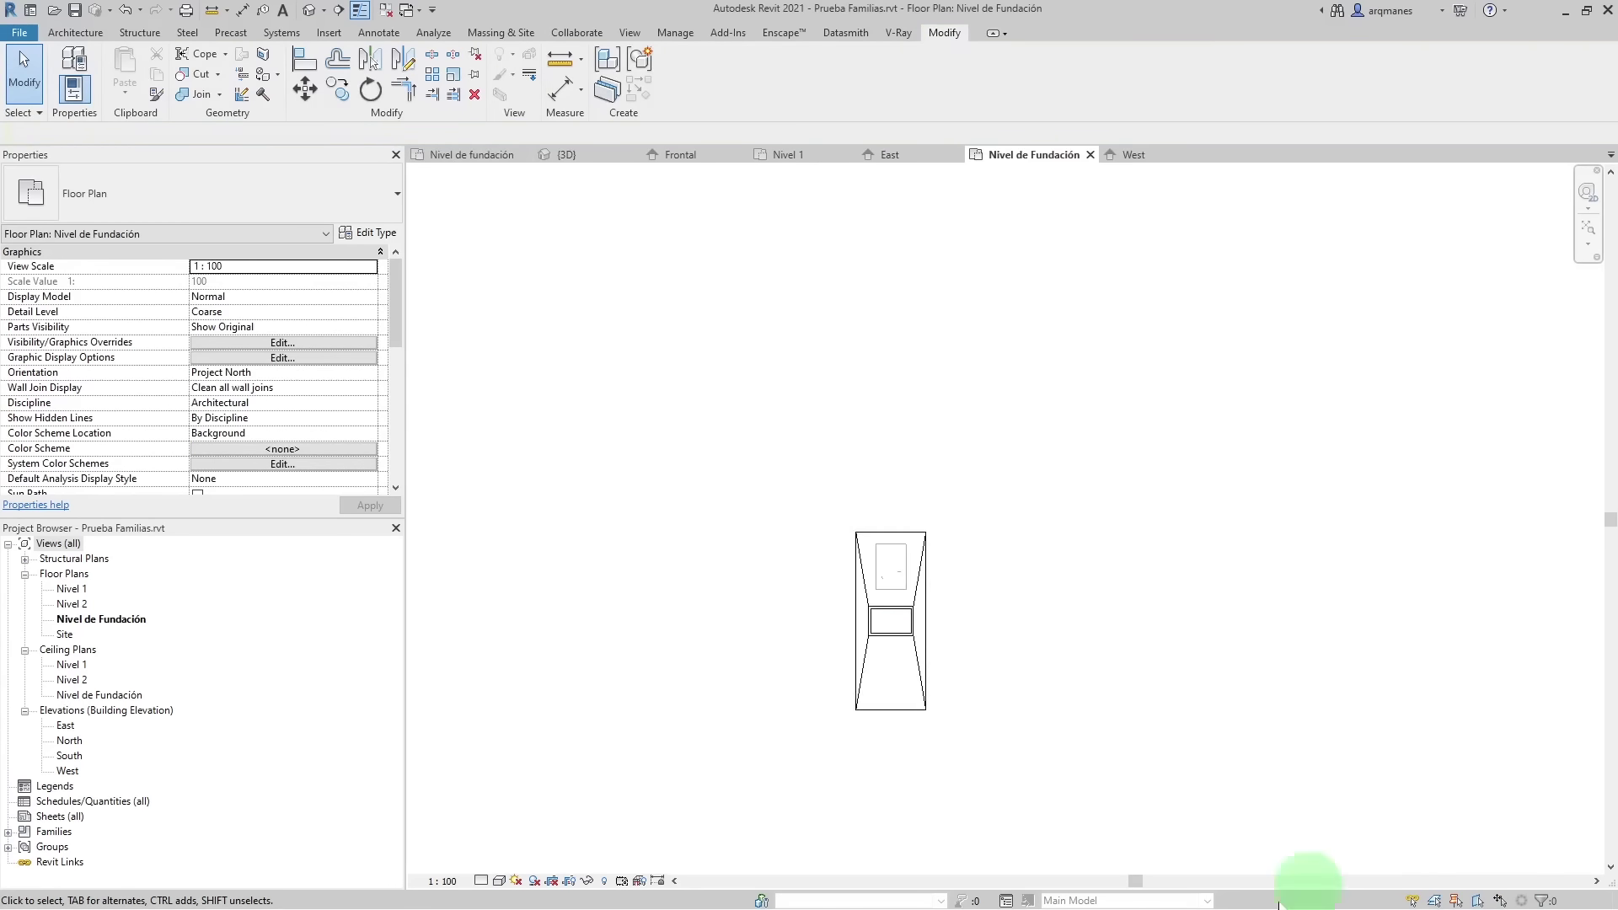
# - In the foundation plan, make Ancho tronco columna an instance parameter and select Largo tronco columna
pyautogui.click(495, 157)
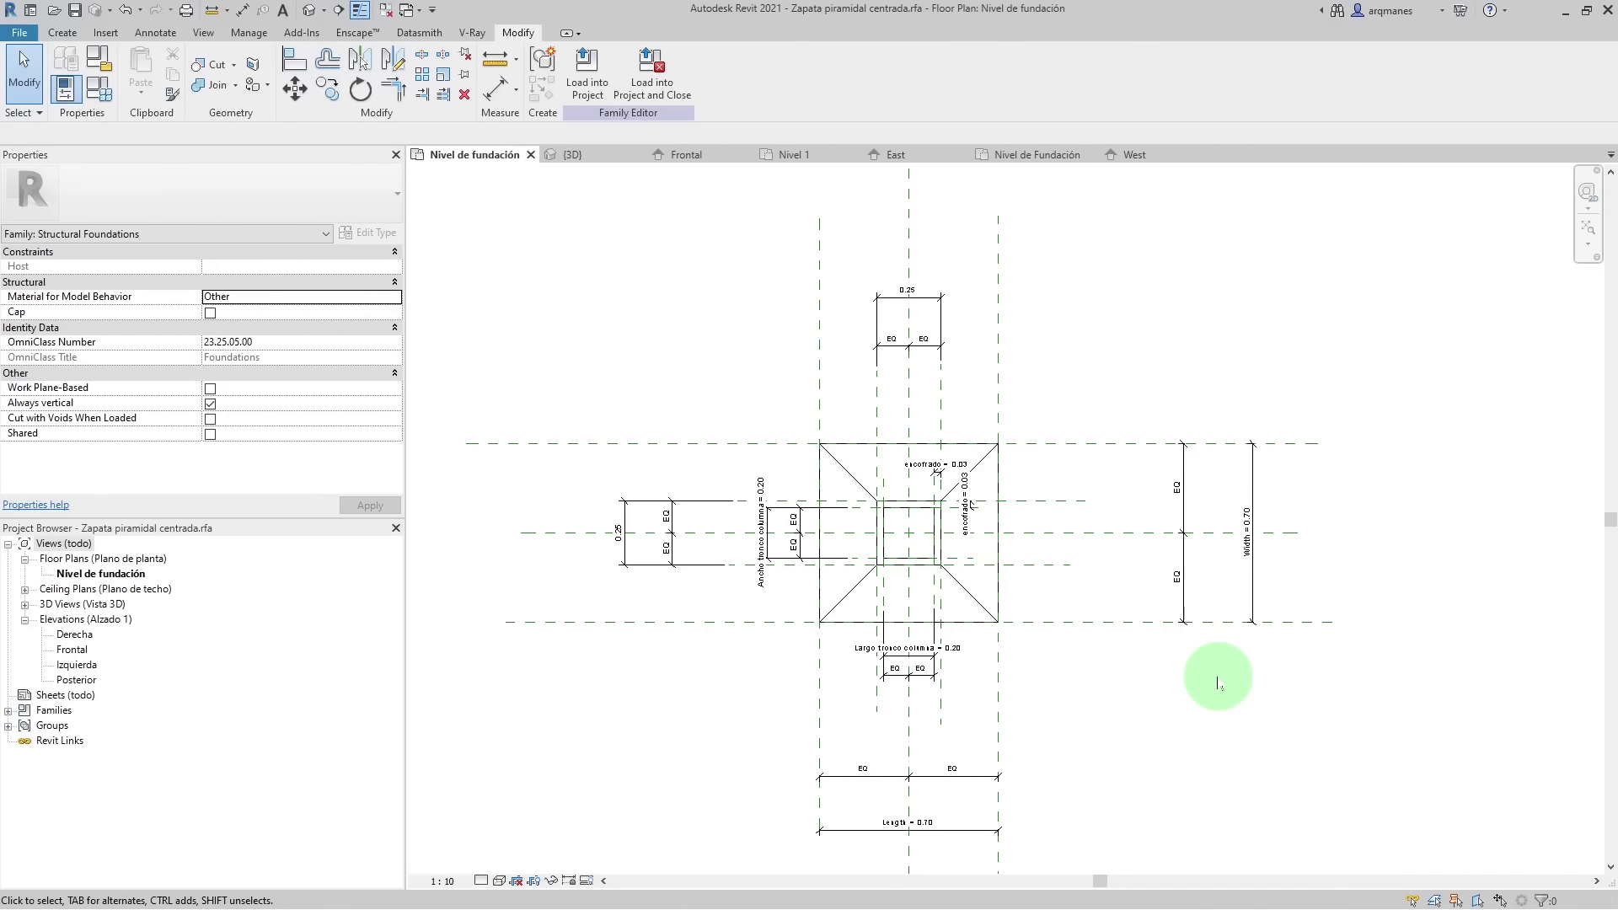
pyautogui.scroll(4, 961, 510)
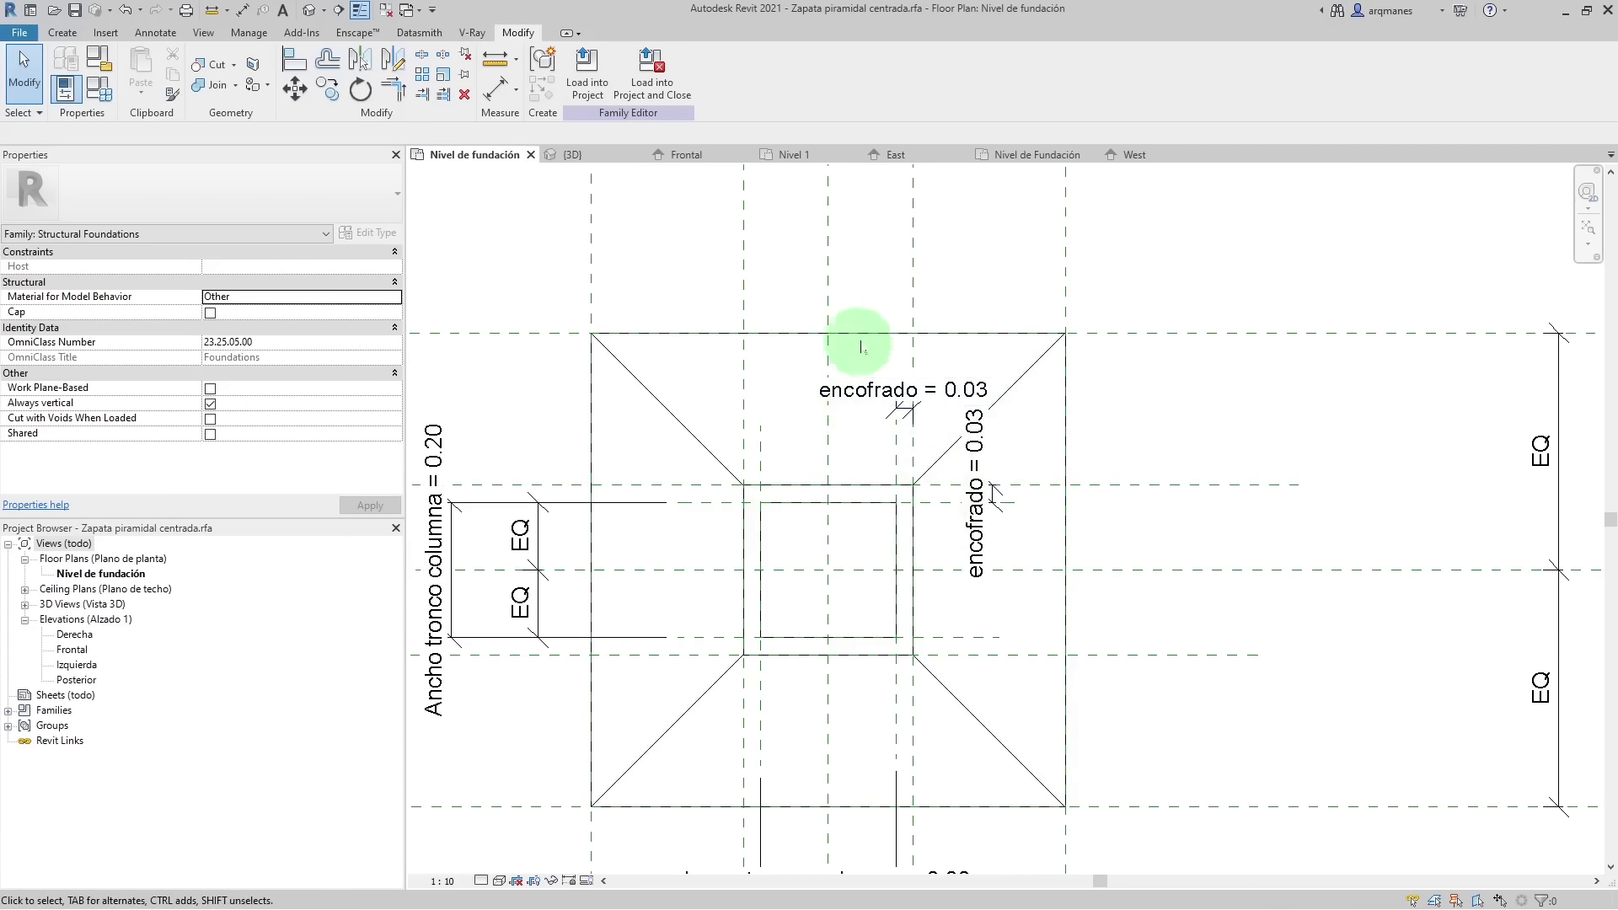
pyautogui.scroll(-3, 981, 327)
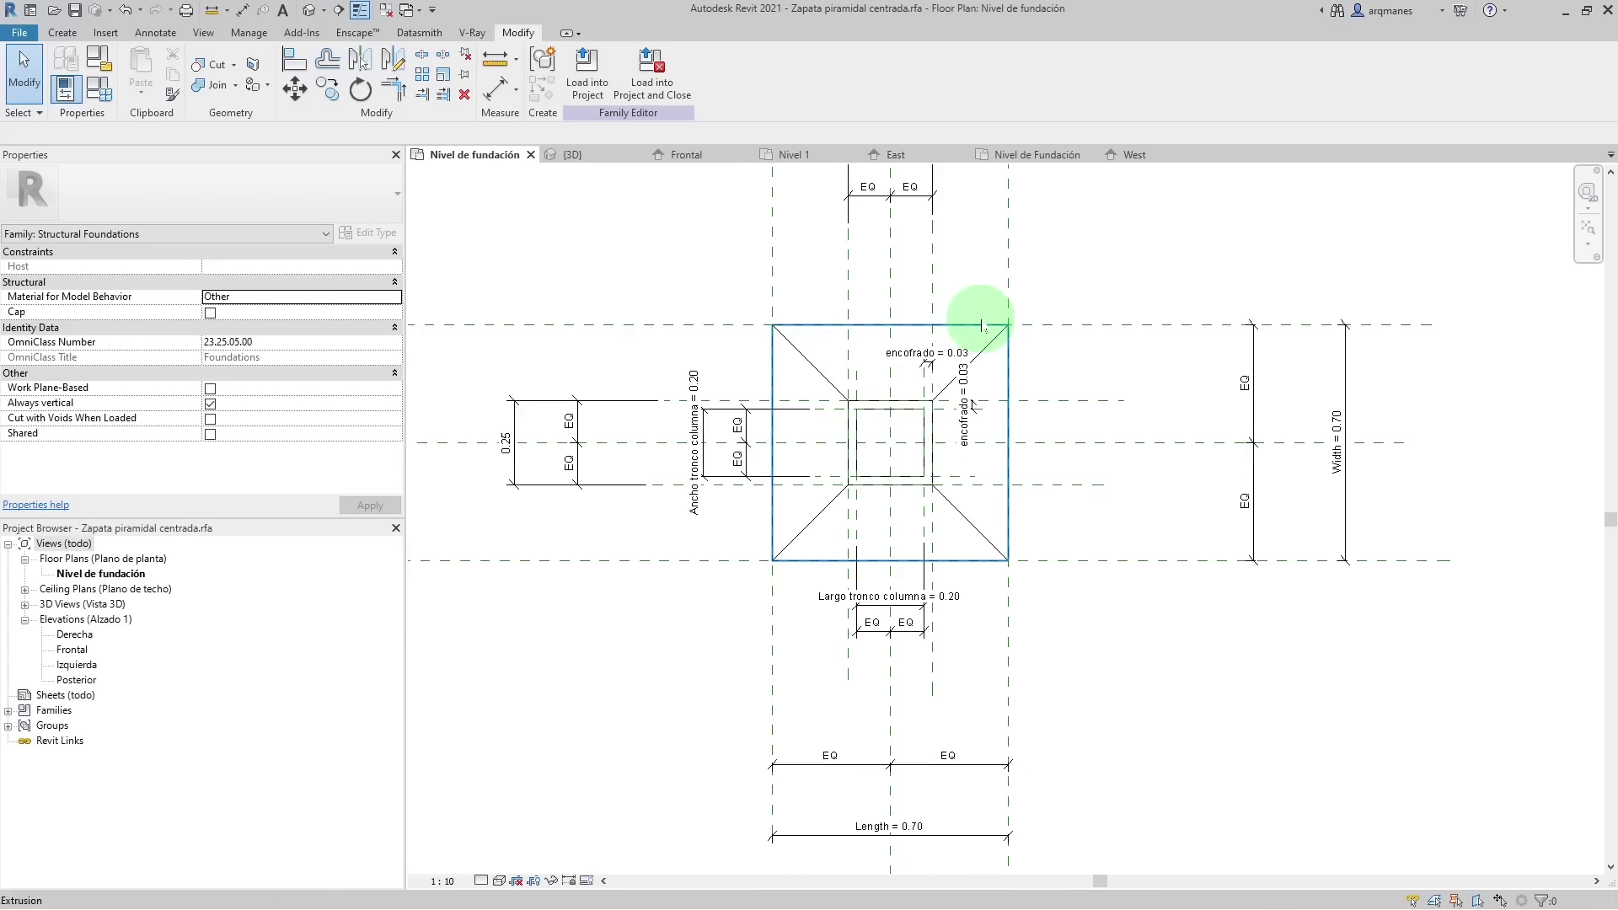
pyautogui.click(697, 515)
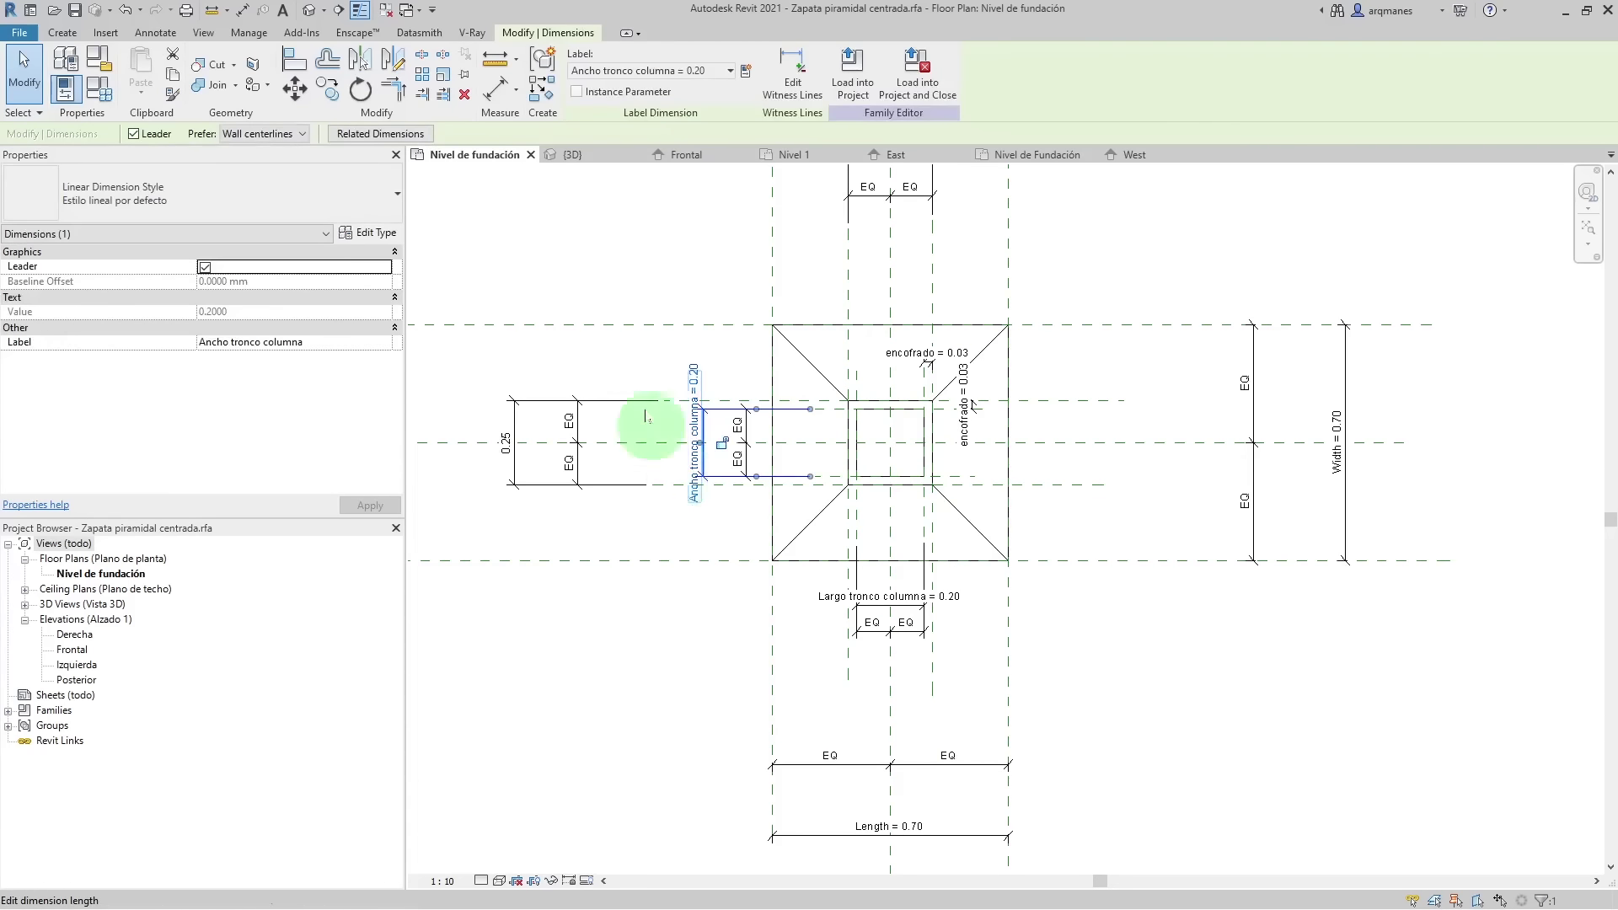
pyautogui.click(578, 92)
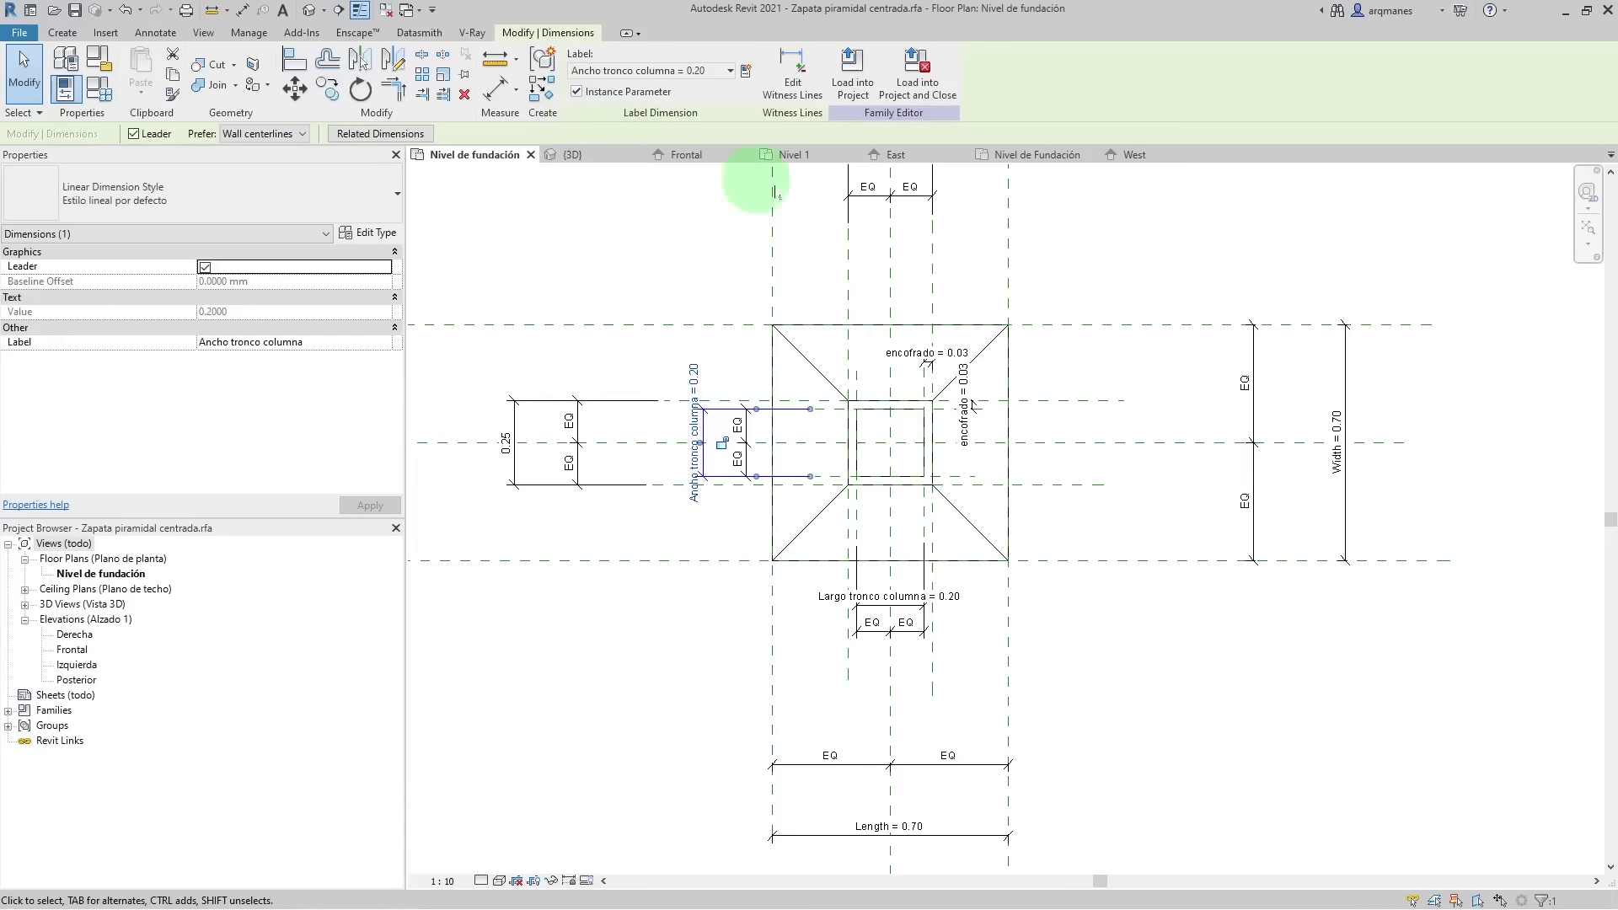
pyautogui.scroll(3, 889, 599)
pyautogui.click(912, 598)
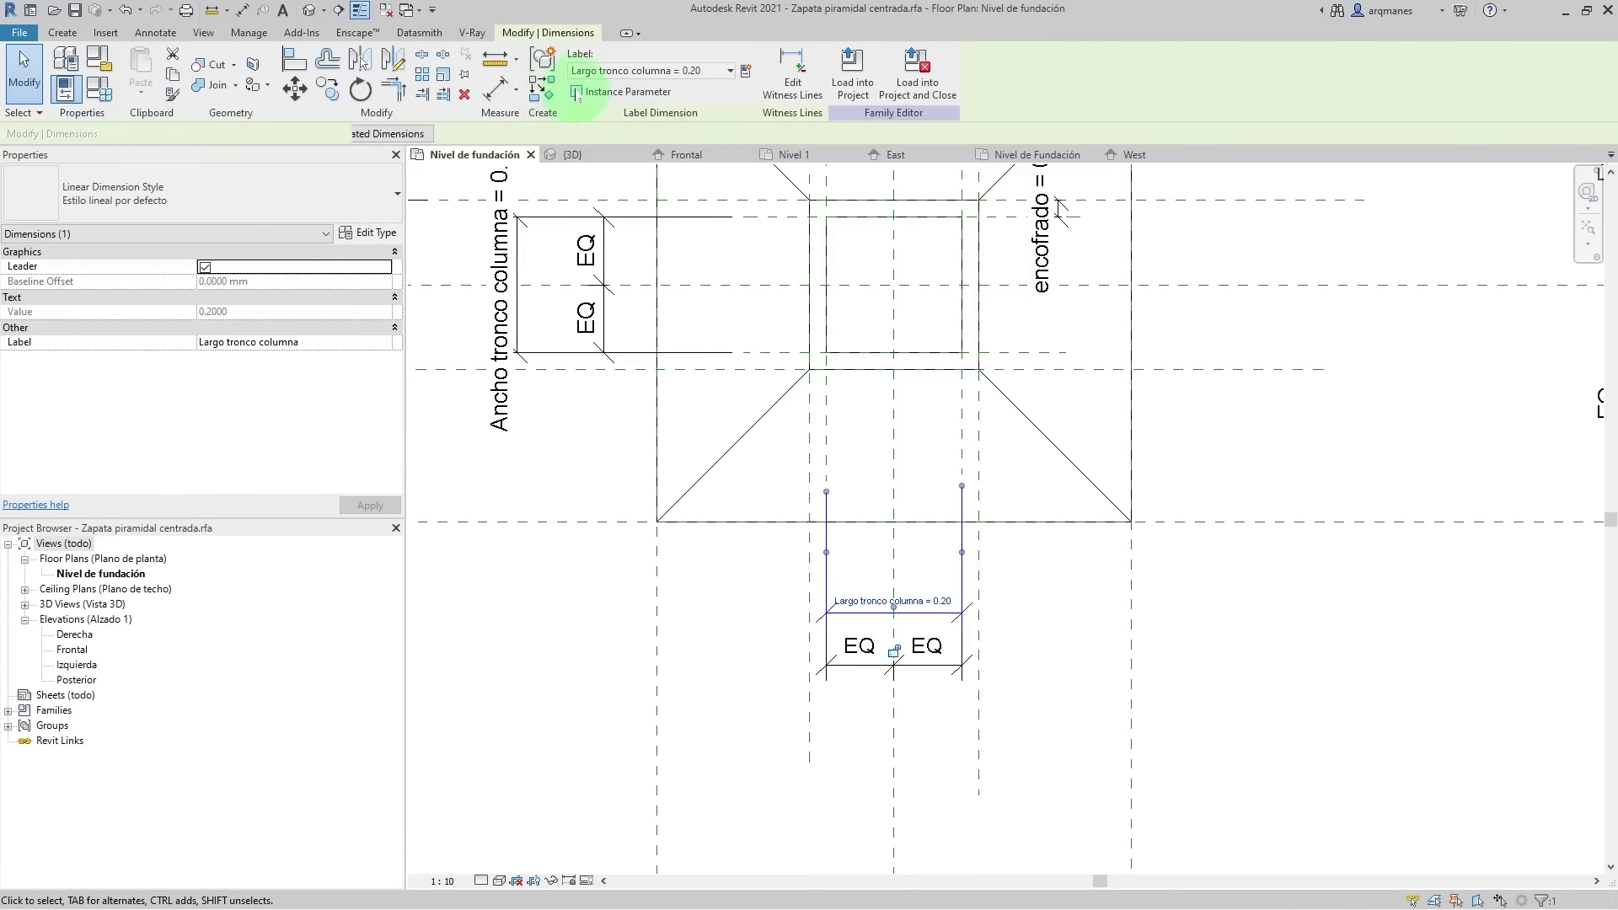
pyautogui.middleClick(1033, 776)
# - In the Frontal elevation, make Espesor Base an instance parameter and label the base height Foundation Thickness
pyautogui.click(69, 653)
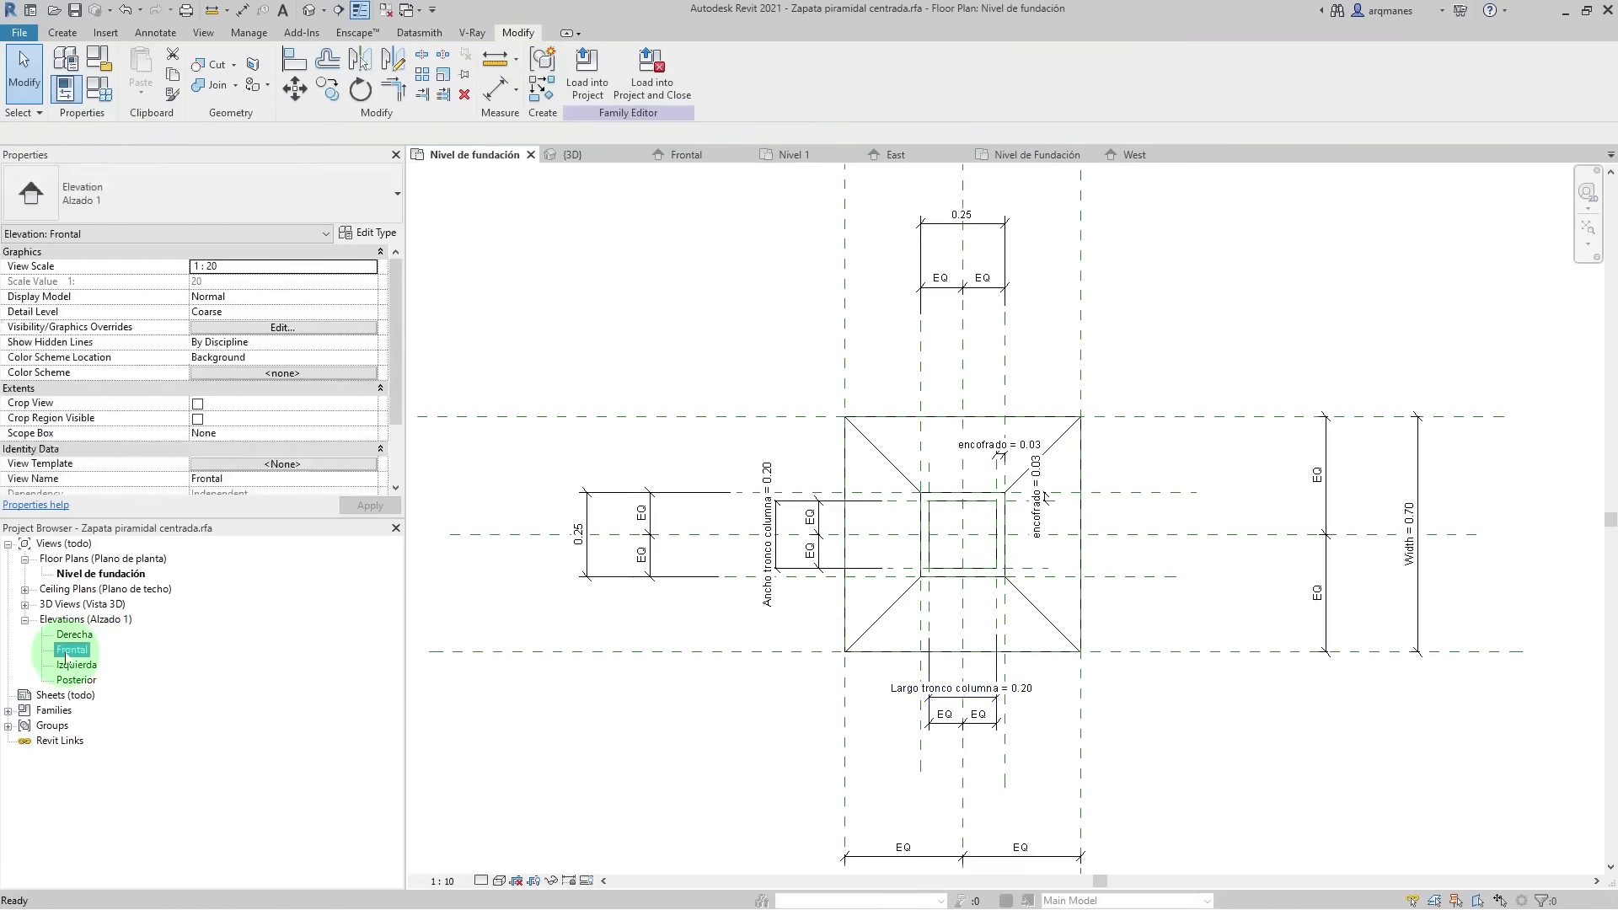
pyautogui.doubleClick(68, 650)
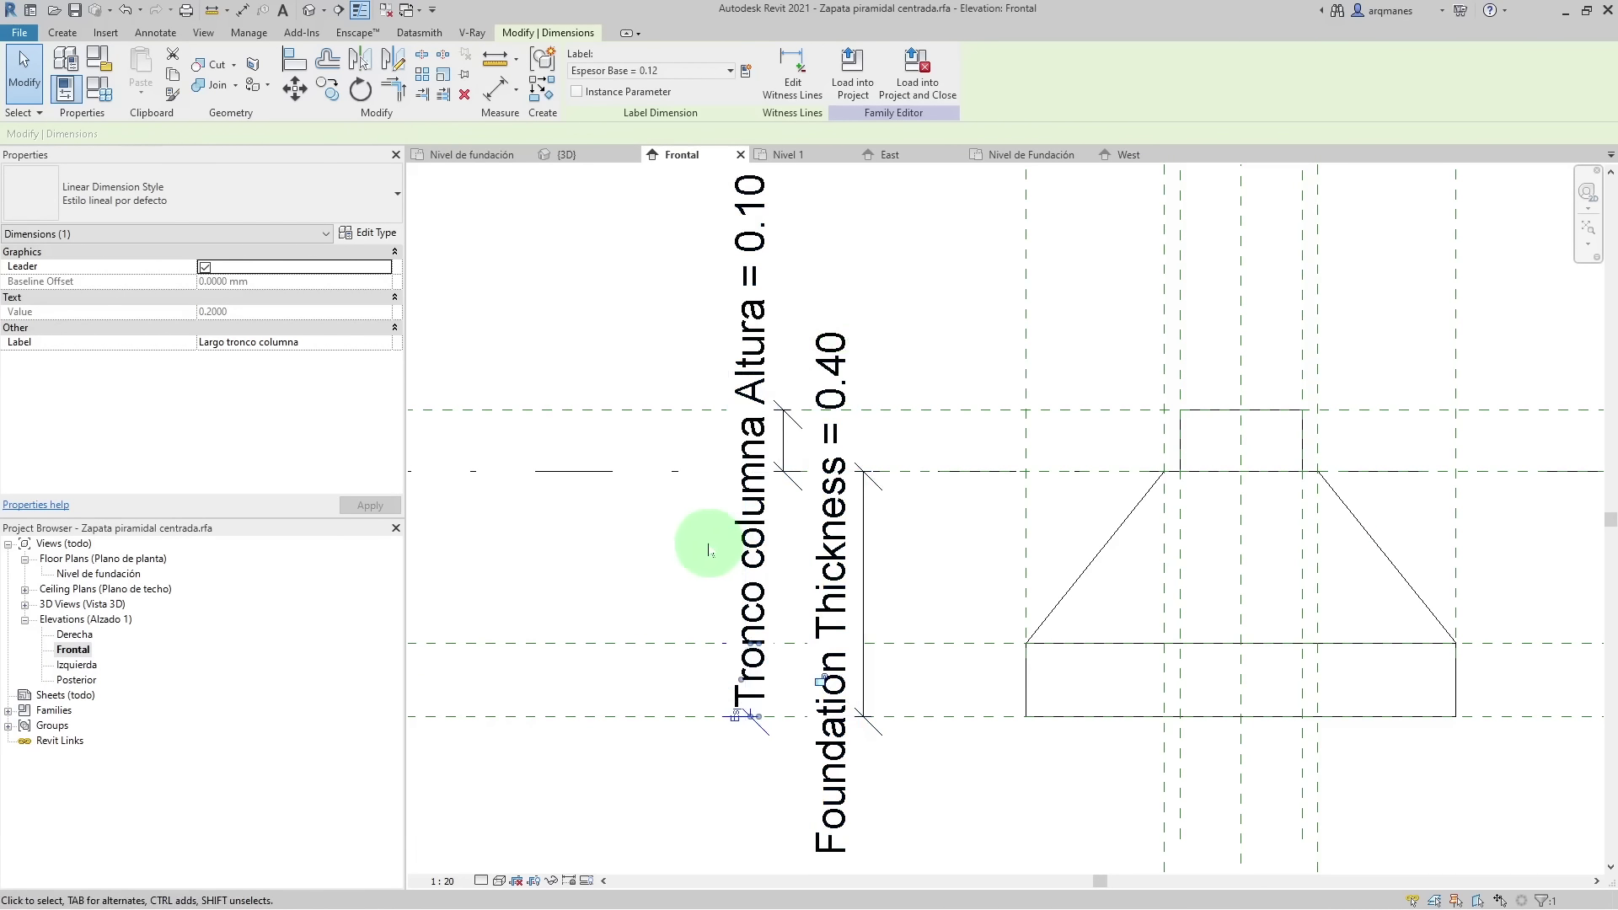
pyautogui.click(607, 97)
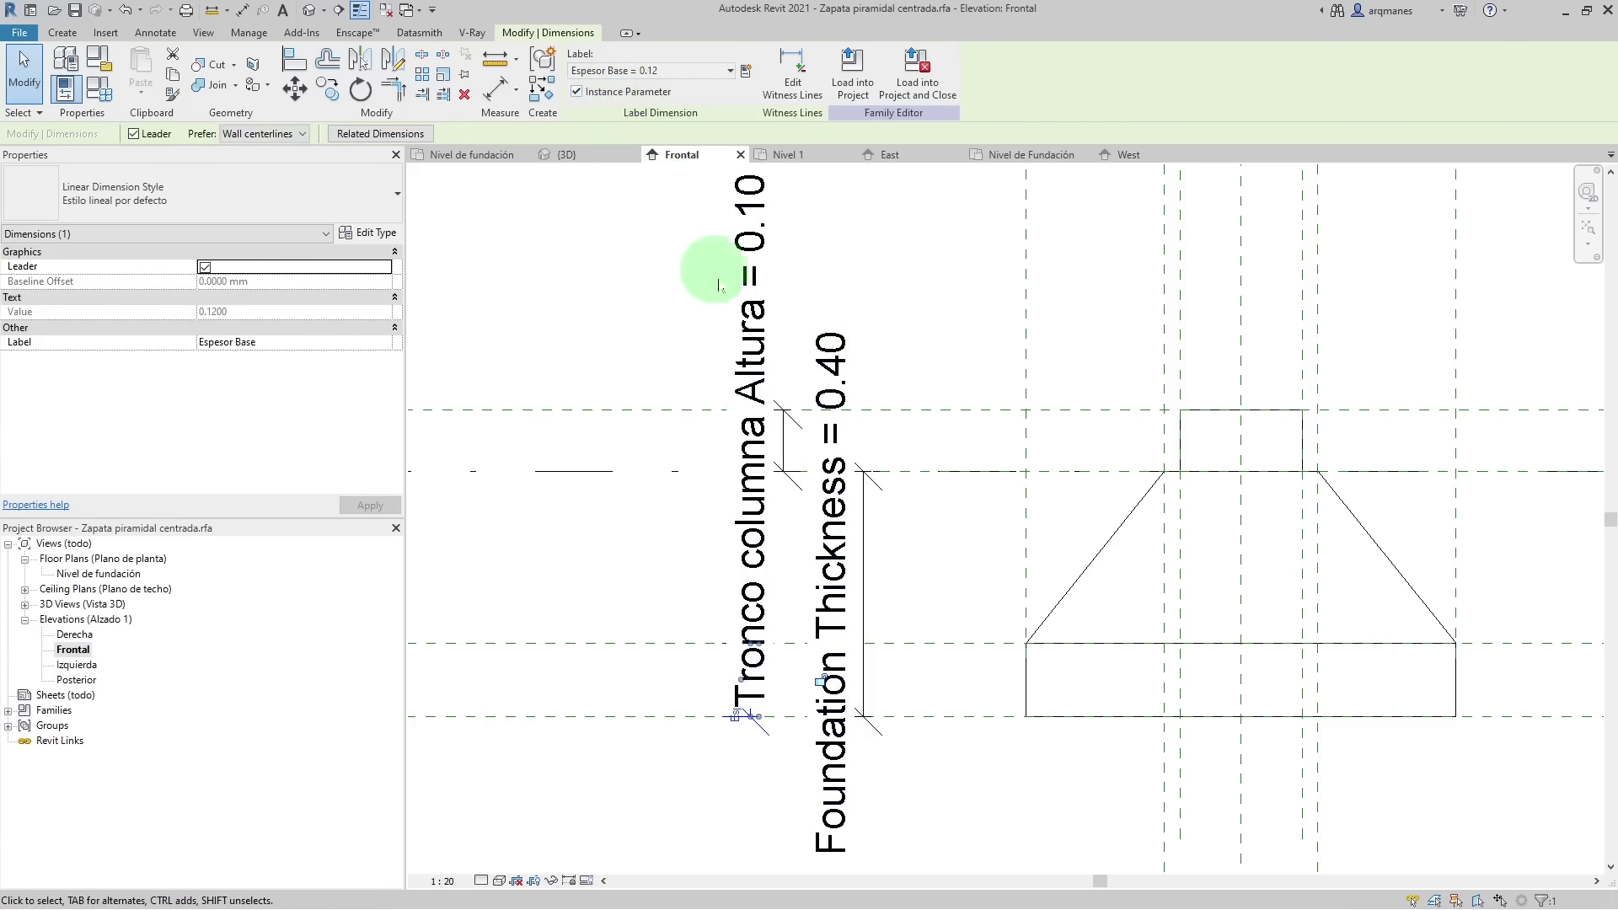
pyautogui.click(837, 824)
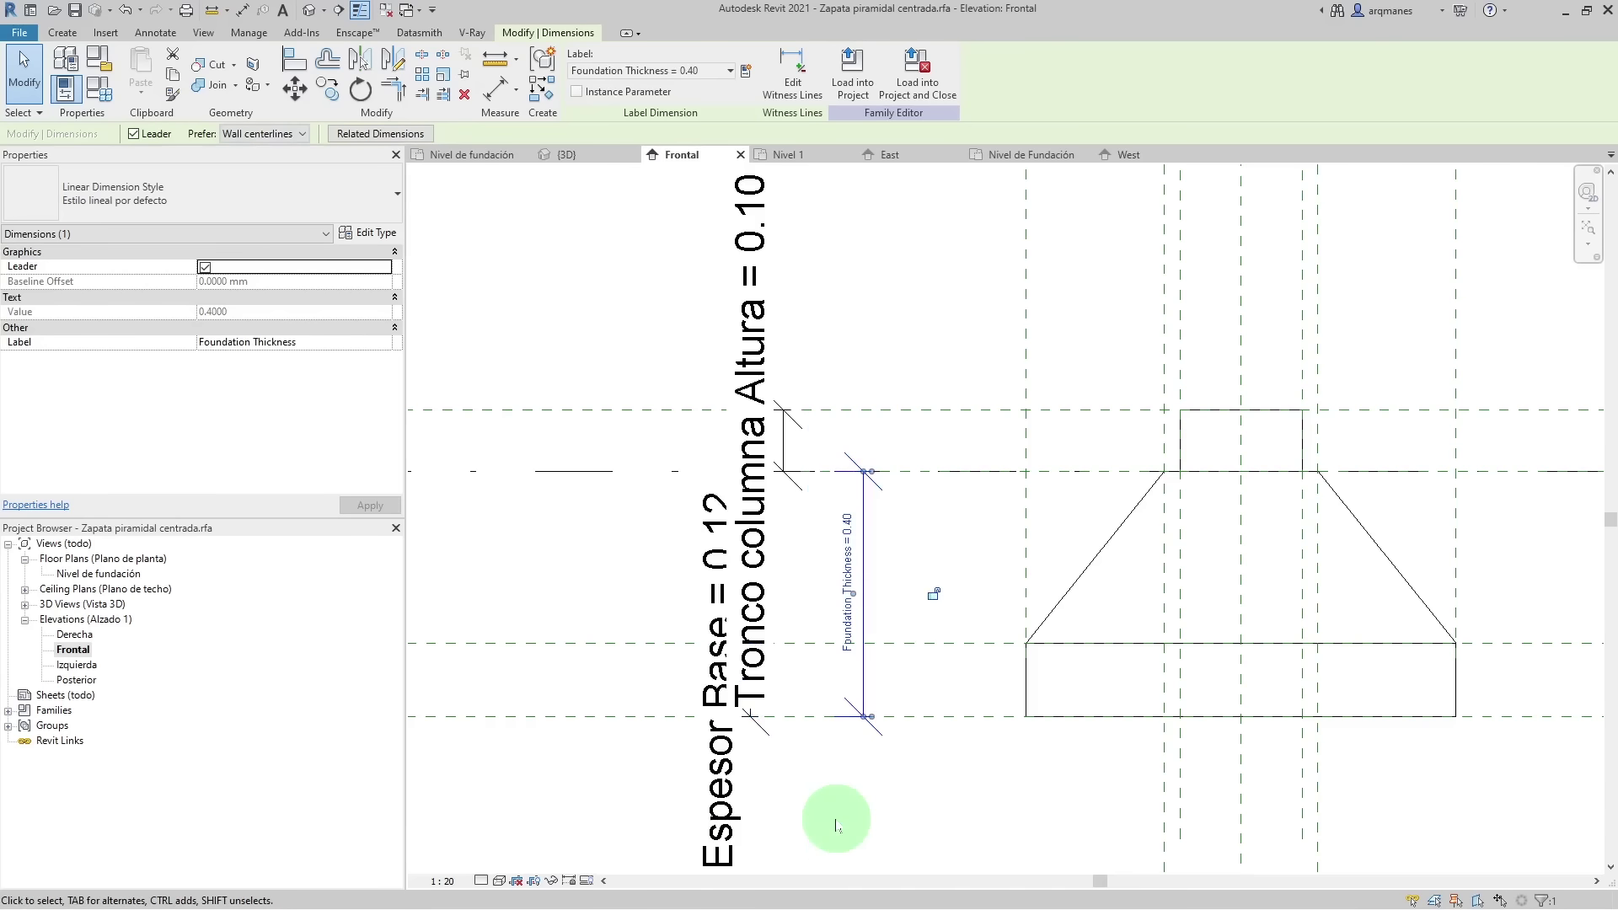
pyautogui.click(576, 92)
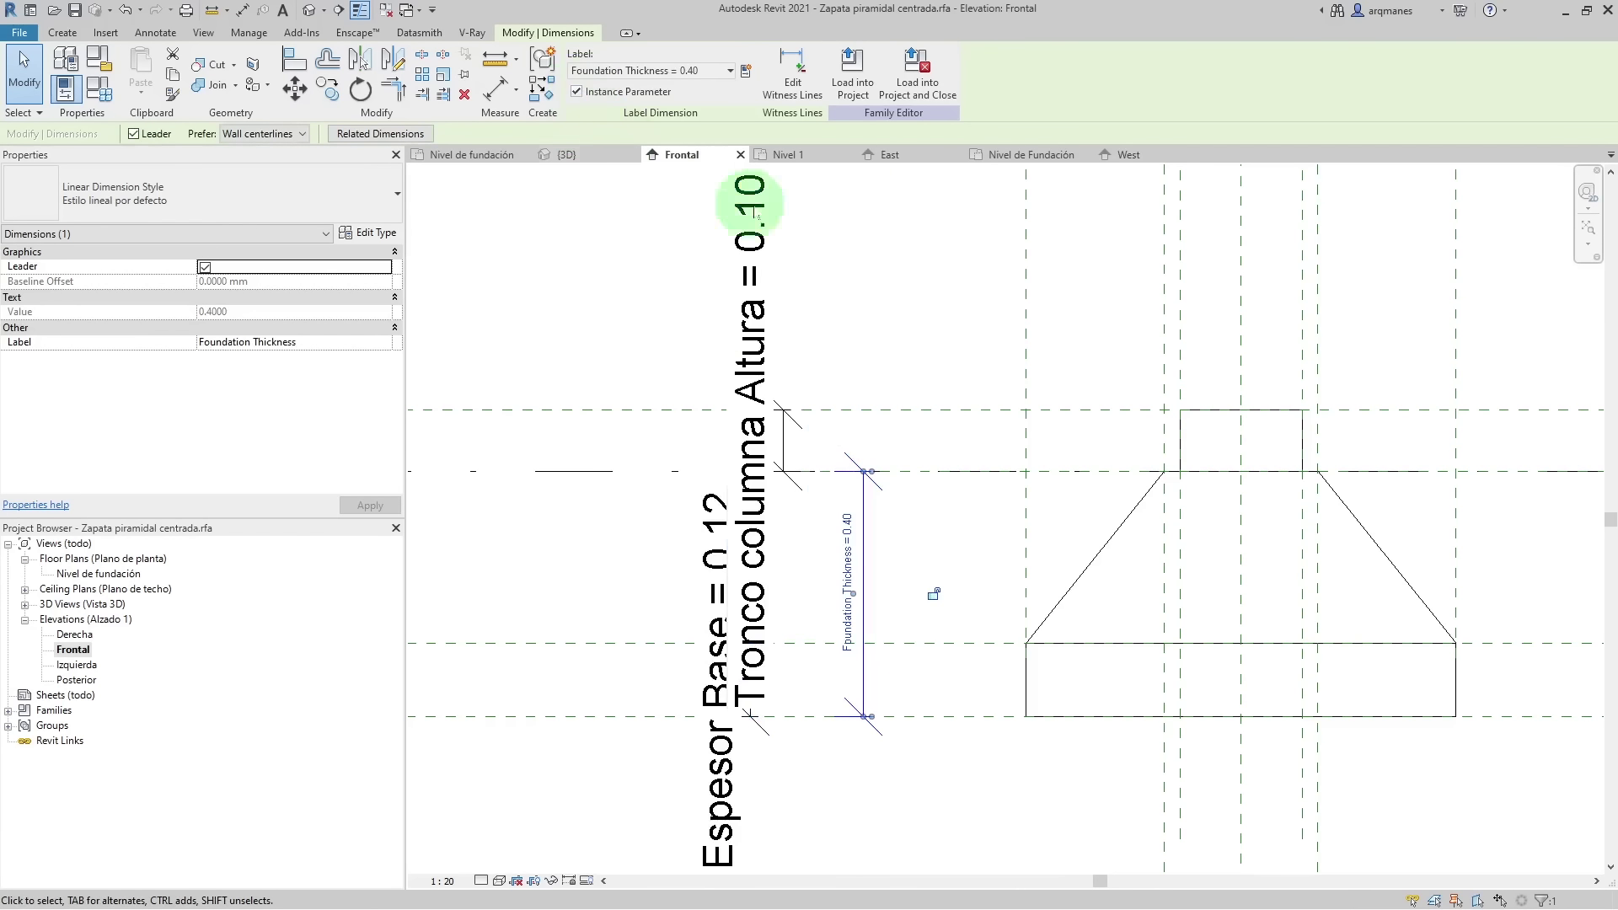
pyautogui.click(908, 246)
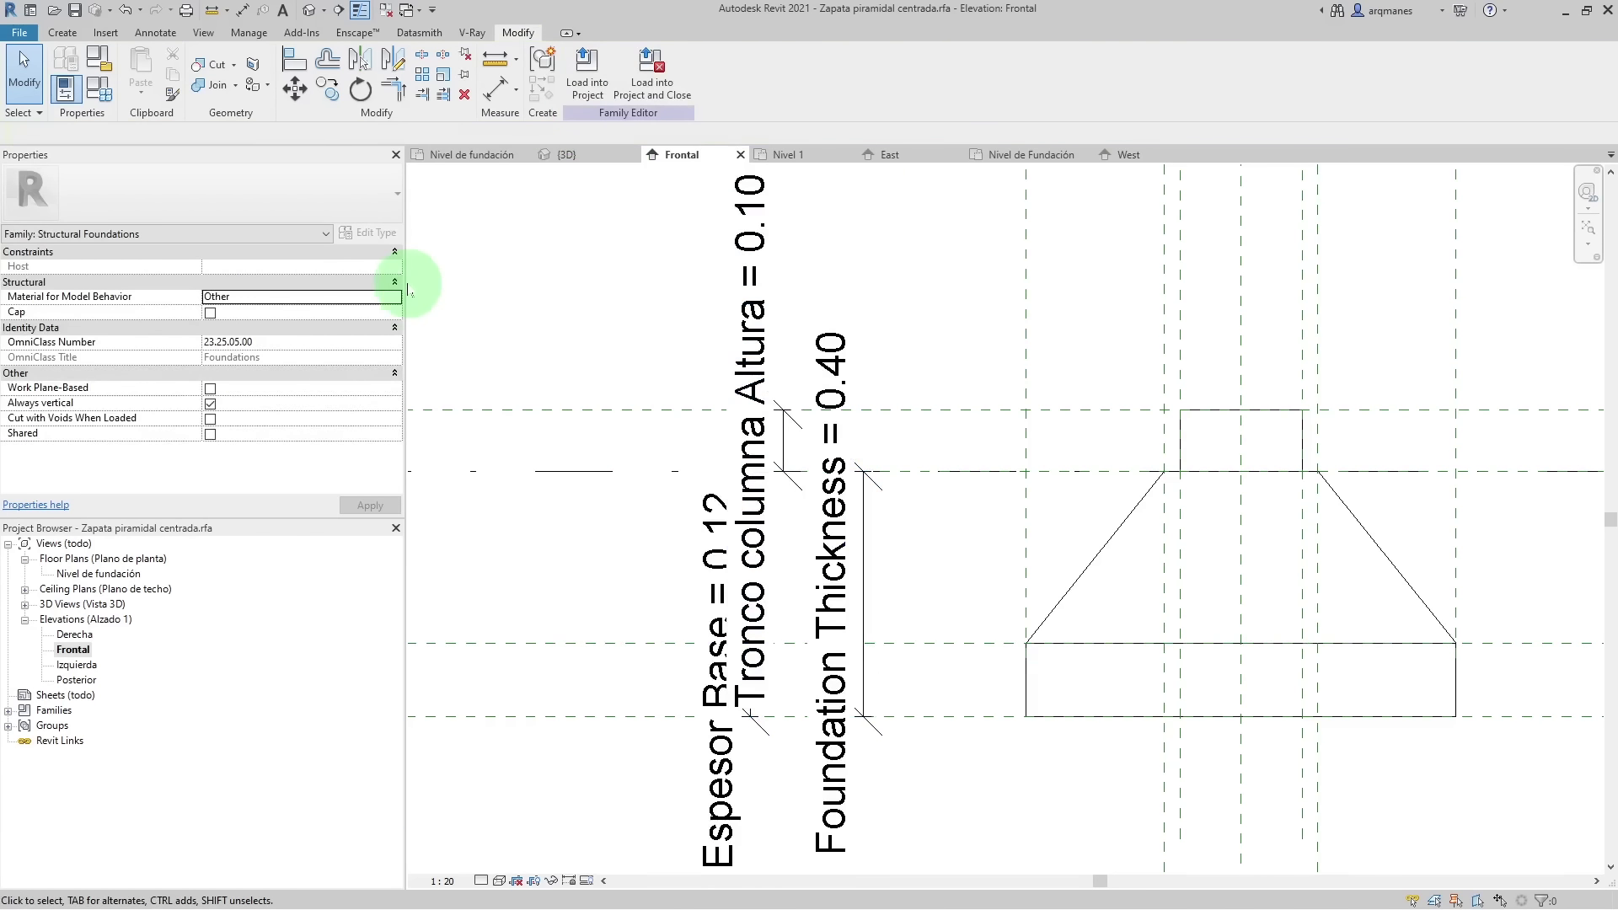
# - Turn off Thin Lines and join the base, sloped middle and column stub into one solid
pyautogui.press('t')
pyautogui.press('l')
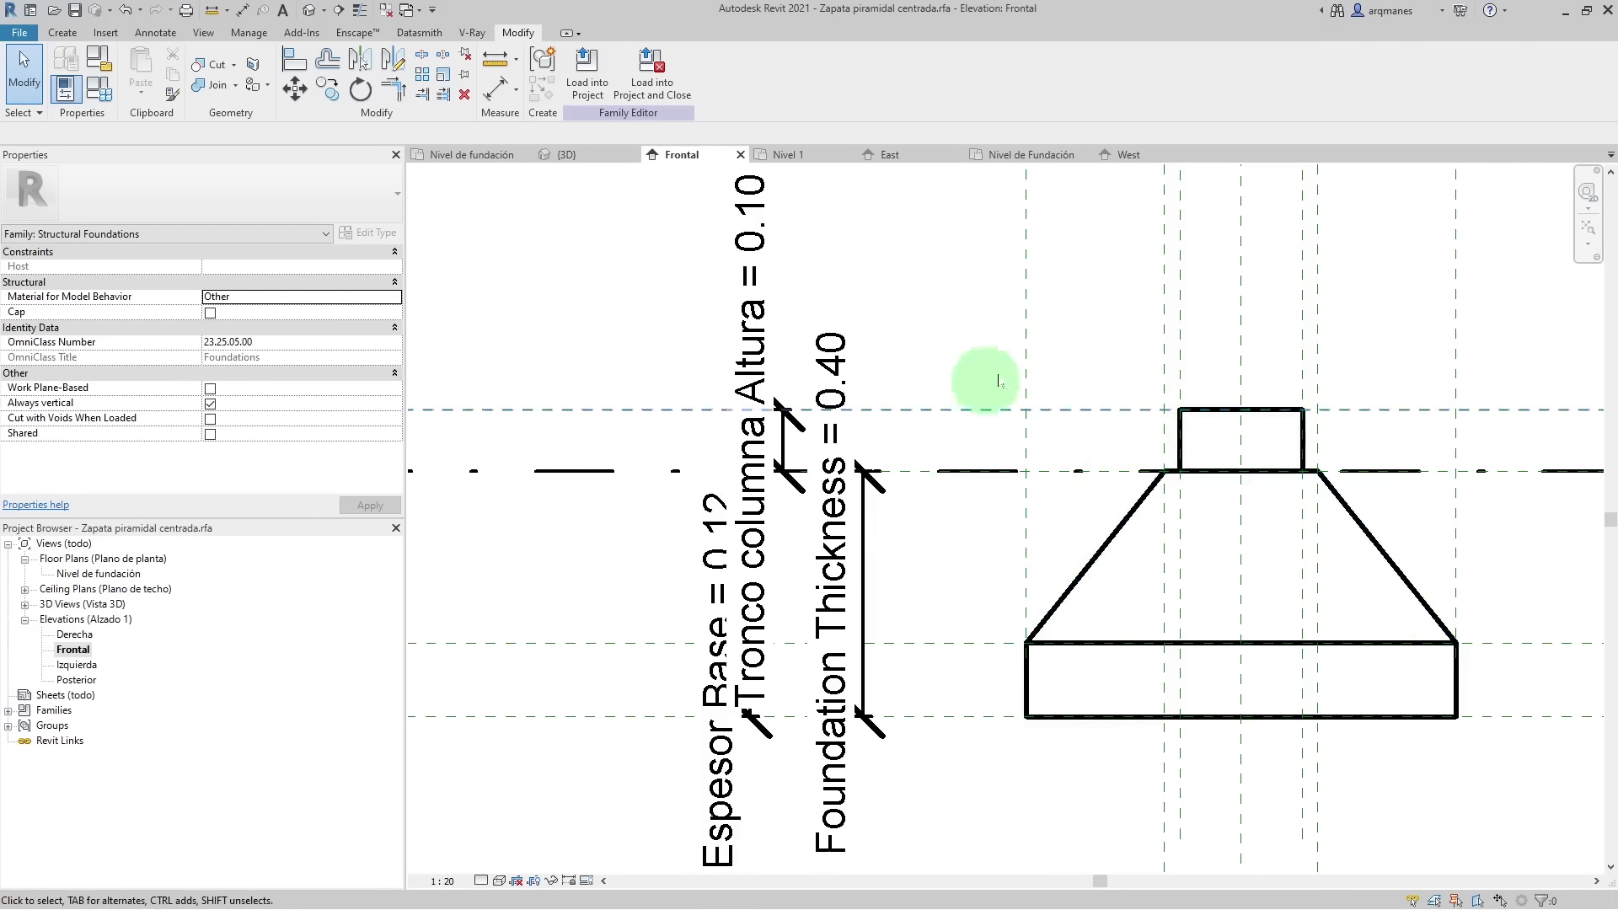
pyautogui.press('j')
pyautogui.press('g')
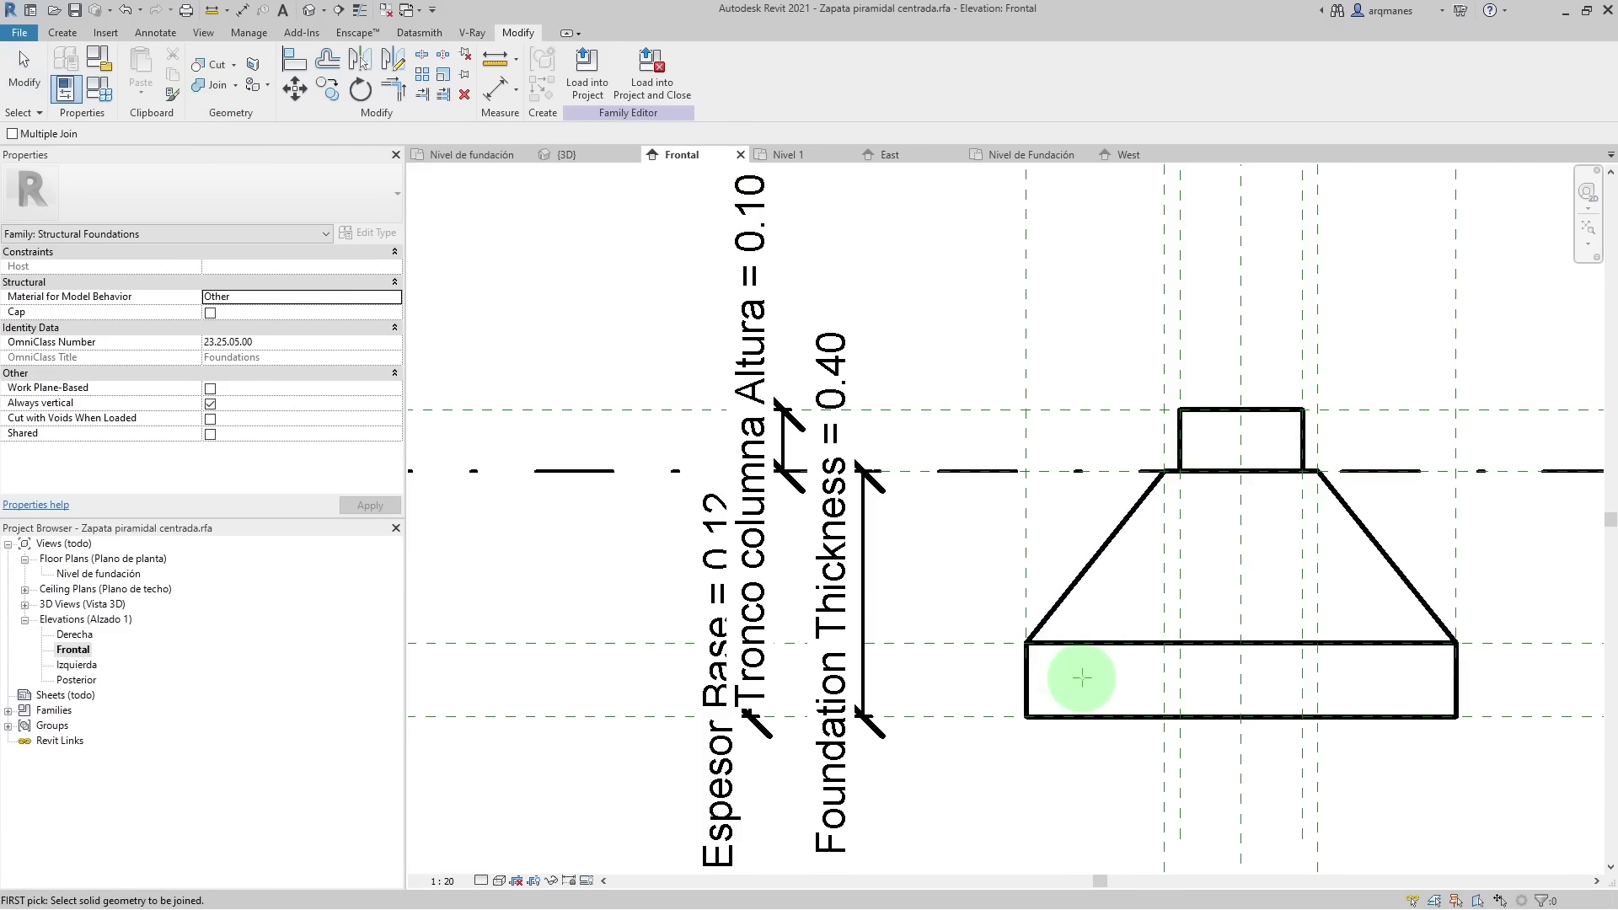
pyautogui.click(1036, 671)
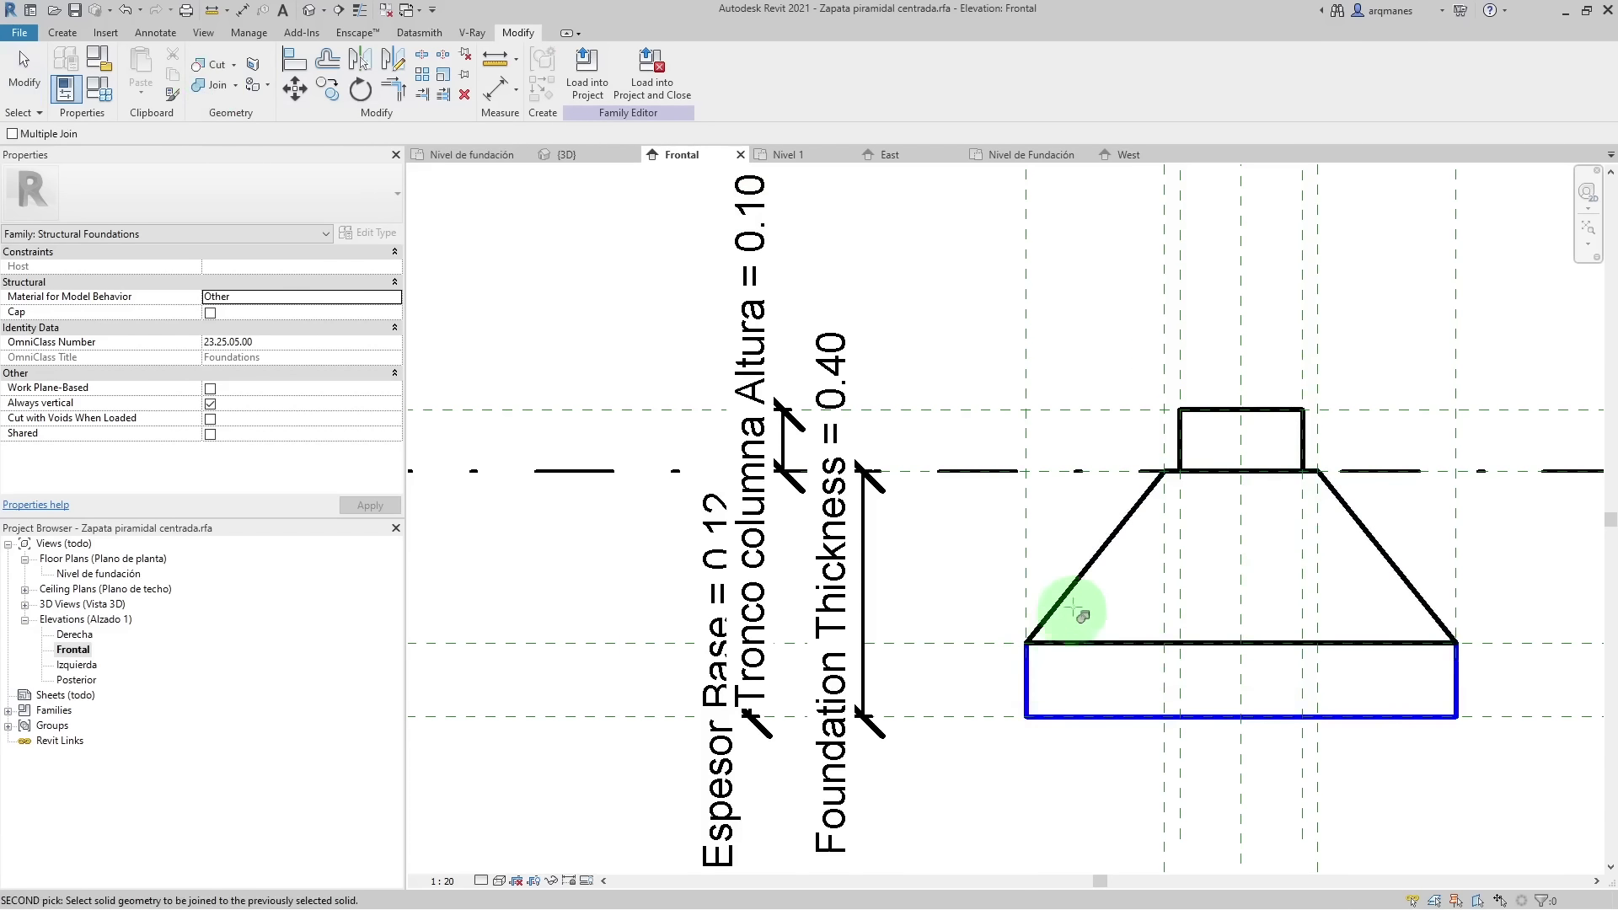
pyautogui.click(1087, 573)
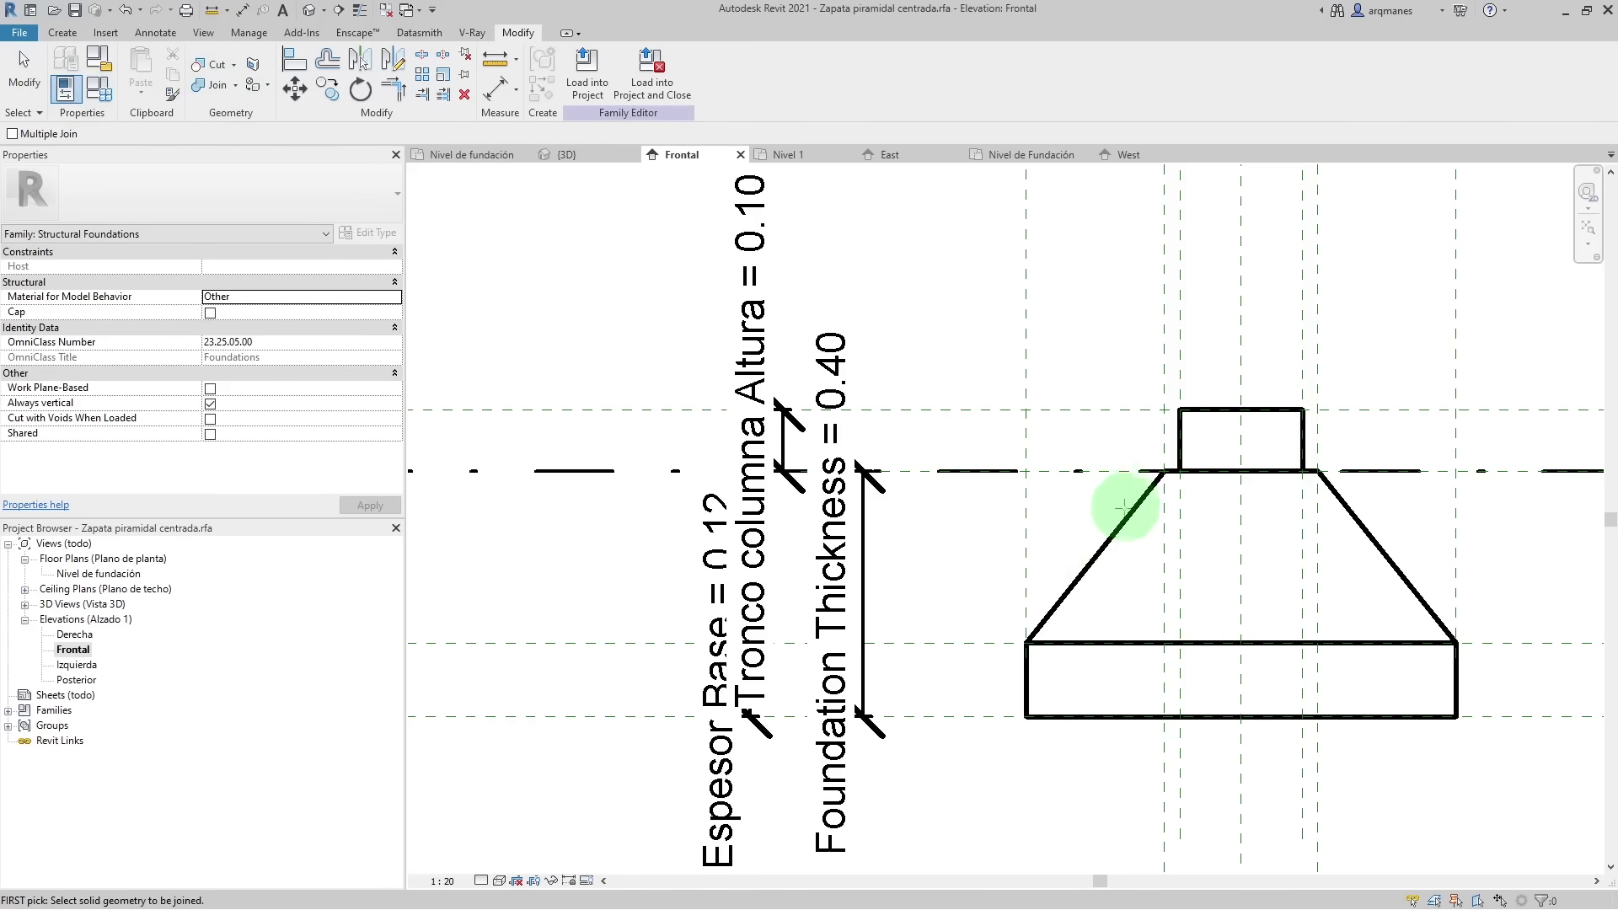
pyautogui.click(1114, 540)
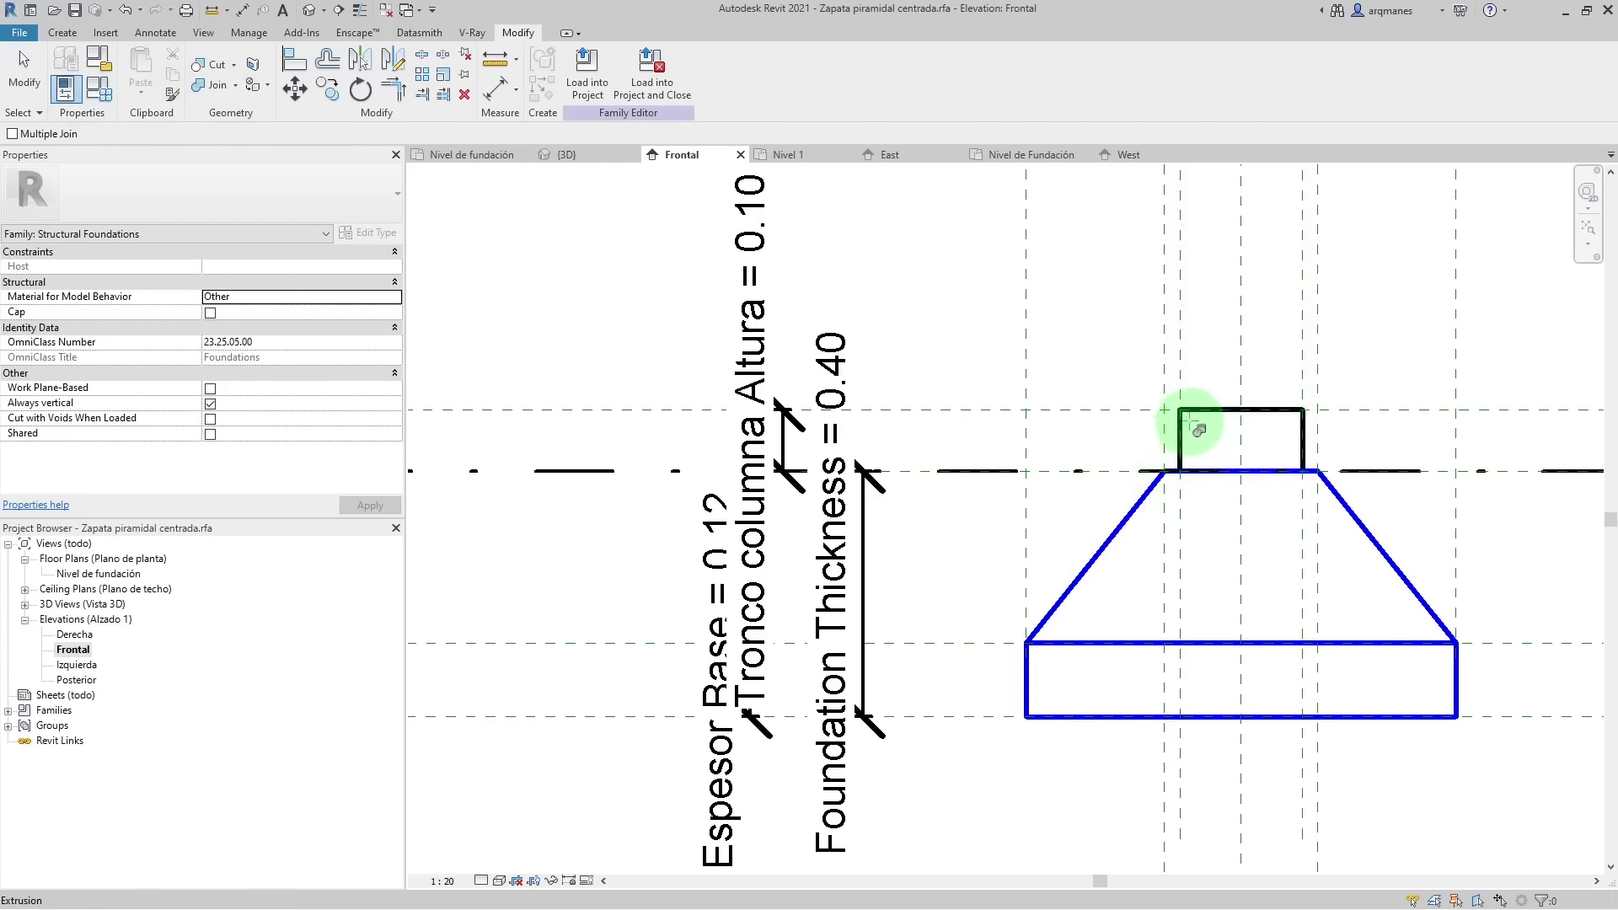
pyautogui.click(1215, 419)
pyautogui.click(23, 71)
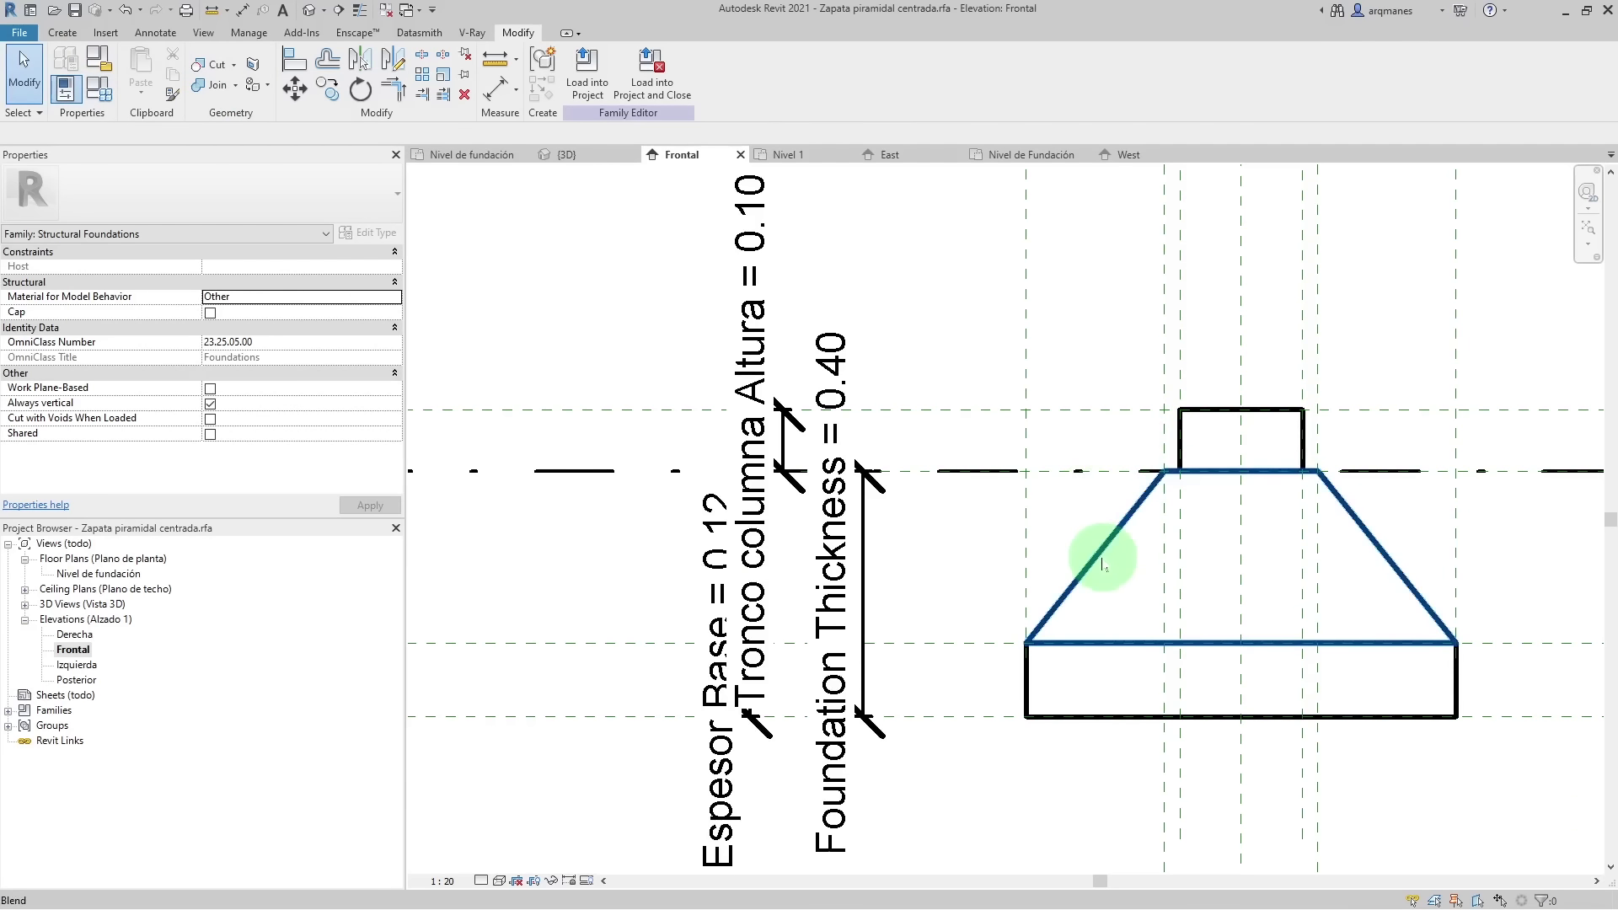
# - Give the joined footing solid the Hormigón moldeado in situ concrete material
pyautogui.click(1102, 564)
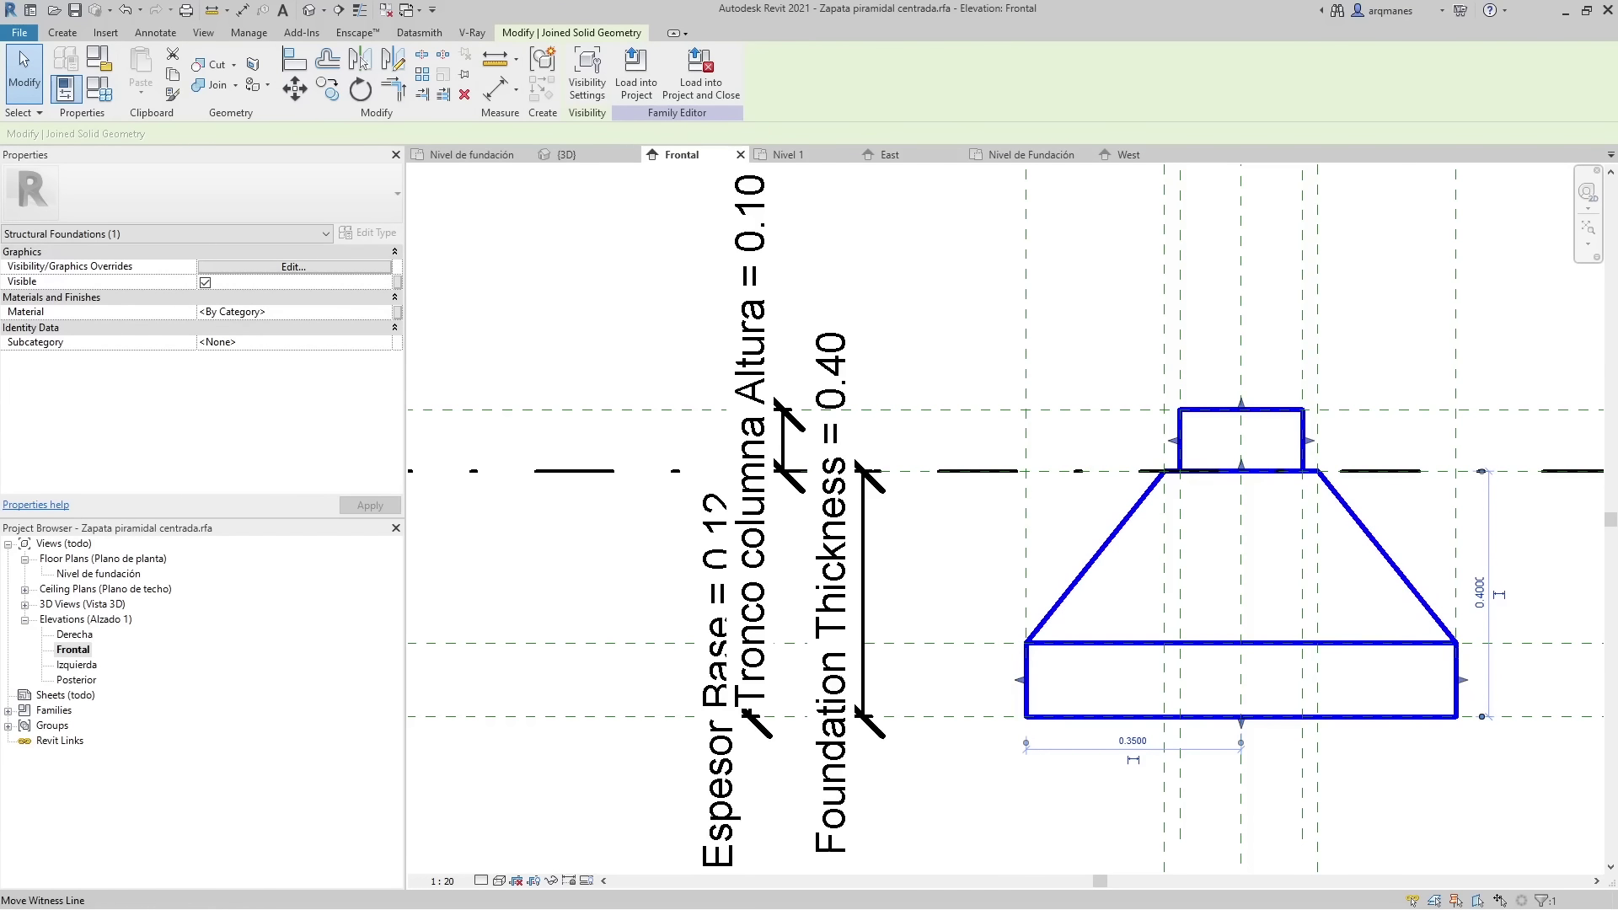
pyautogui.click(392, 311)
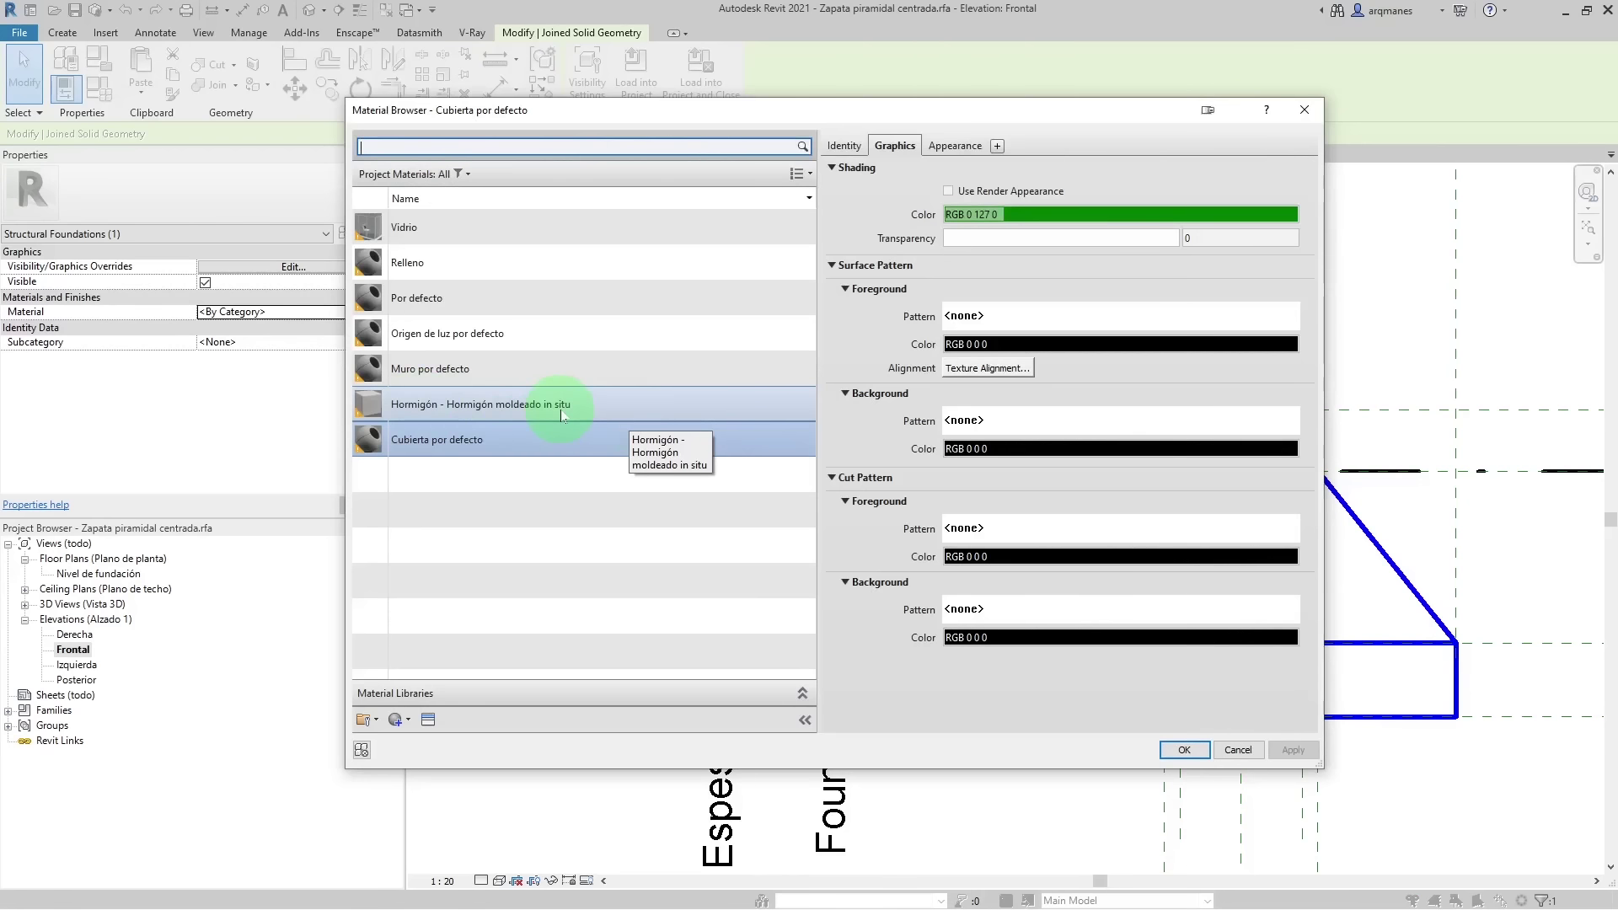
pyautogui.click(560, 411)
pyautogui.click(1184, 749)
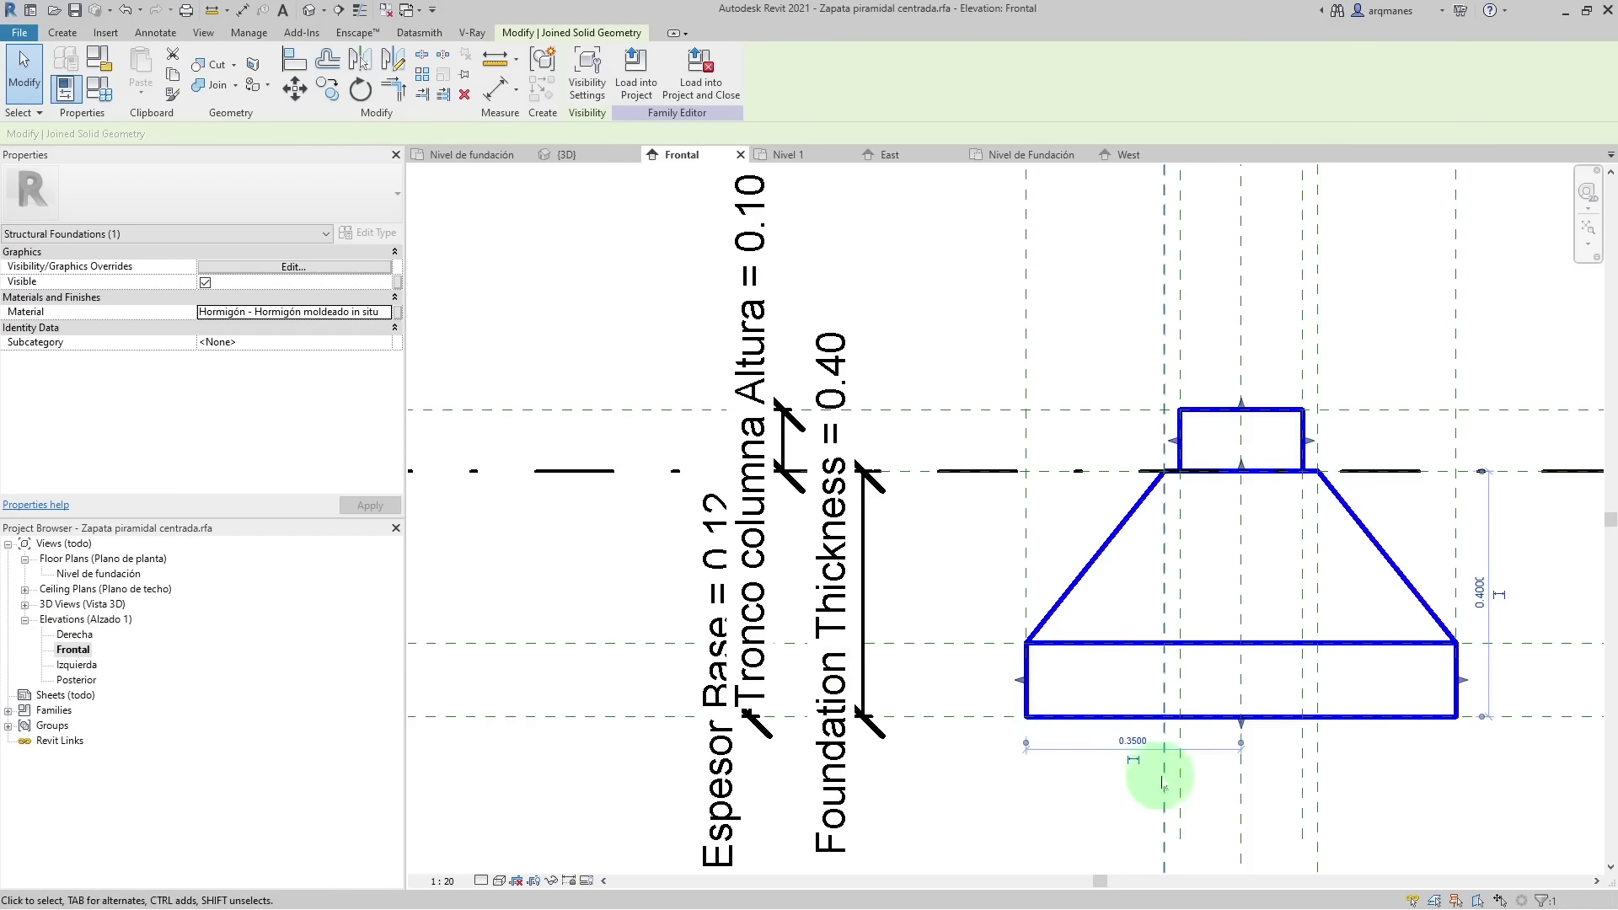
pyautogui.click(558, 250)
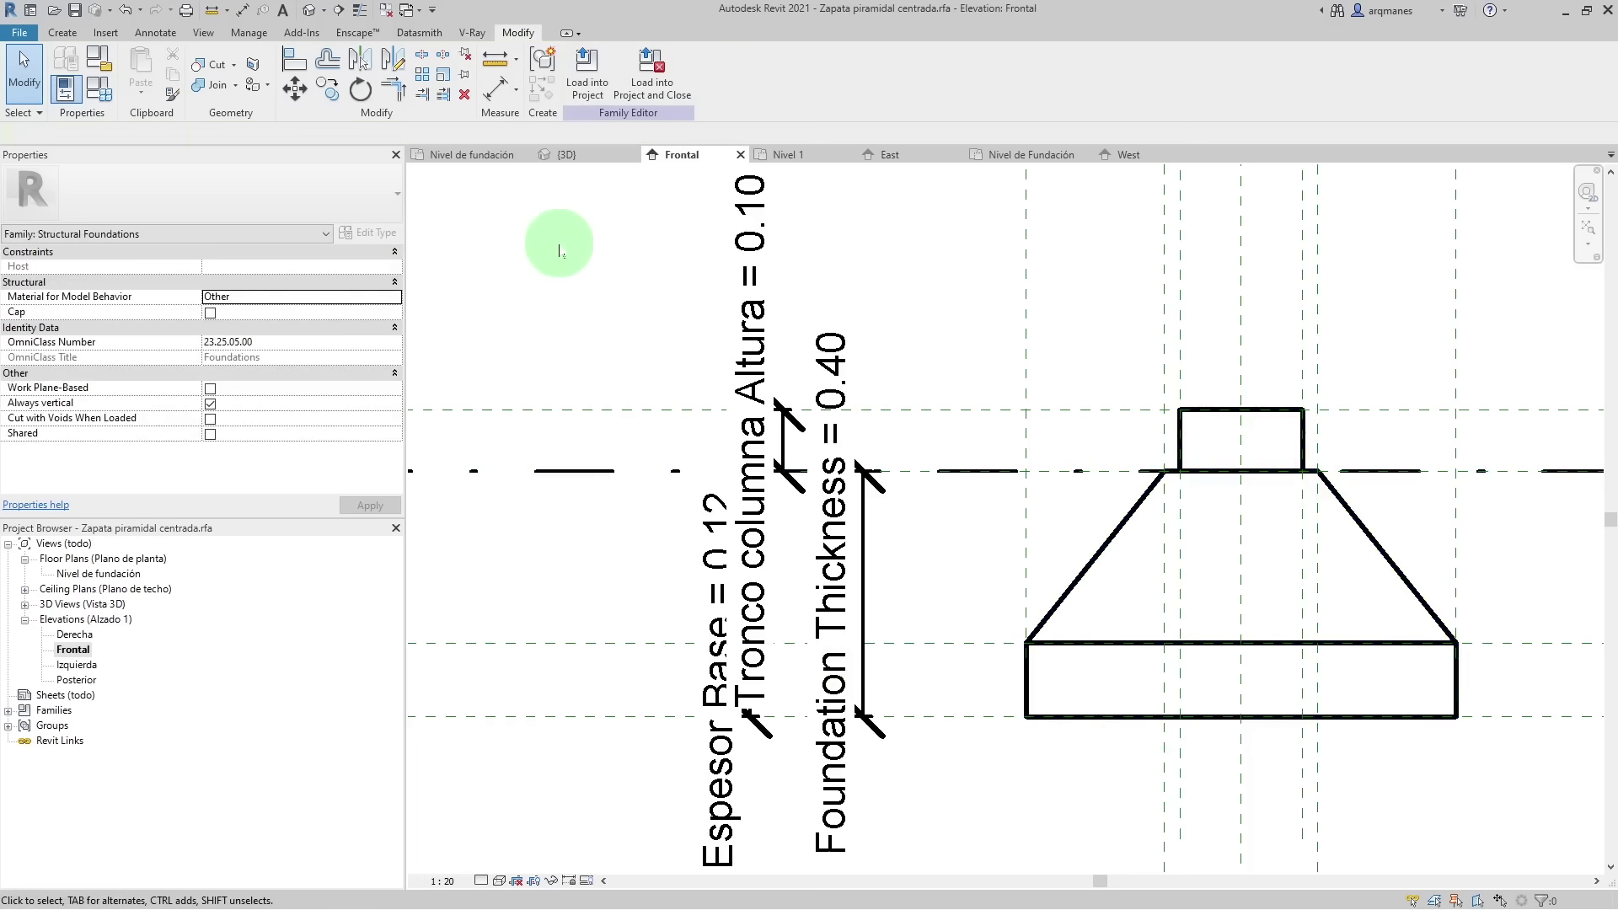
# - Set the Zapata centrada type's Structural Material to Hormigón - Hormigón moldeado in situ
pyautogui.click(98, 88)
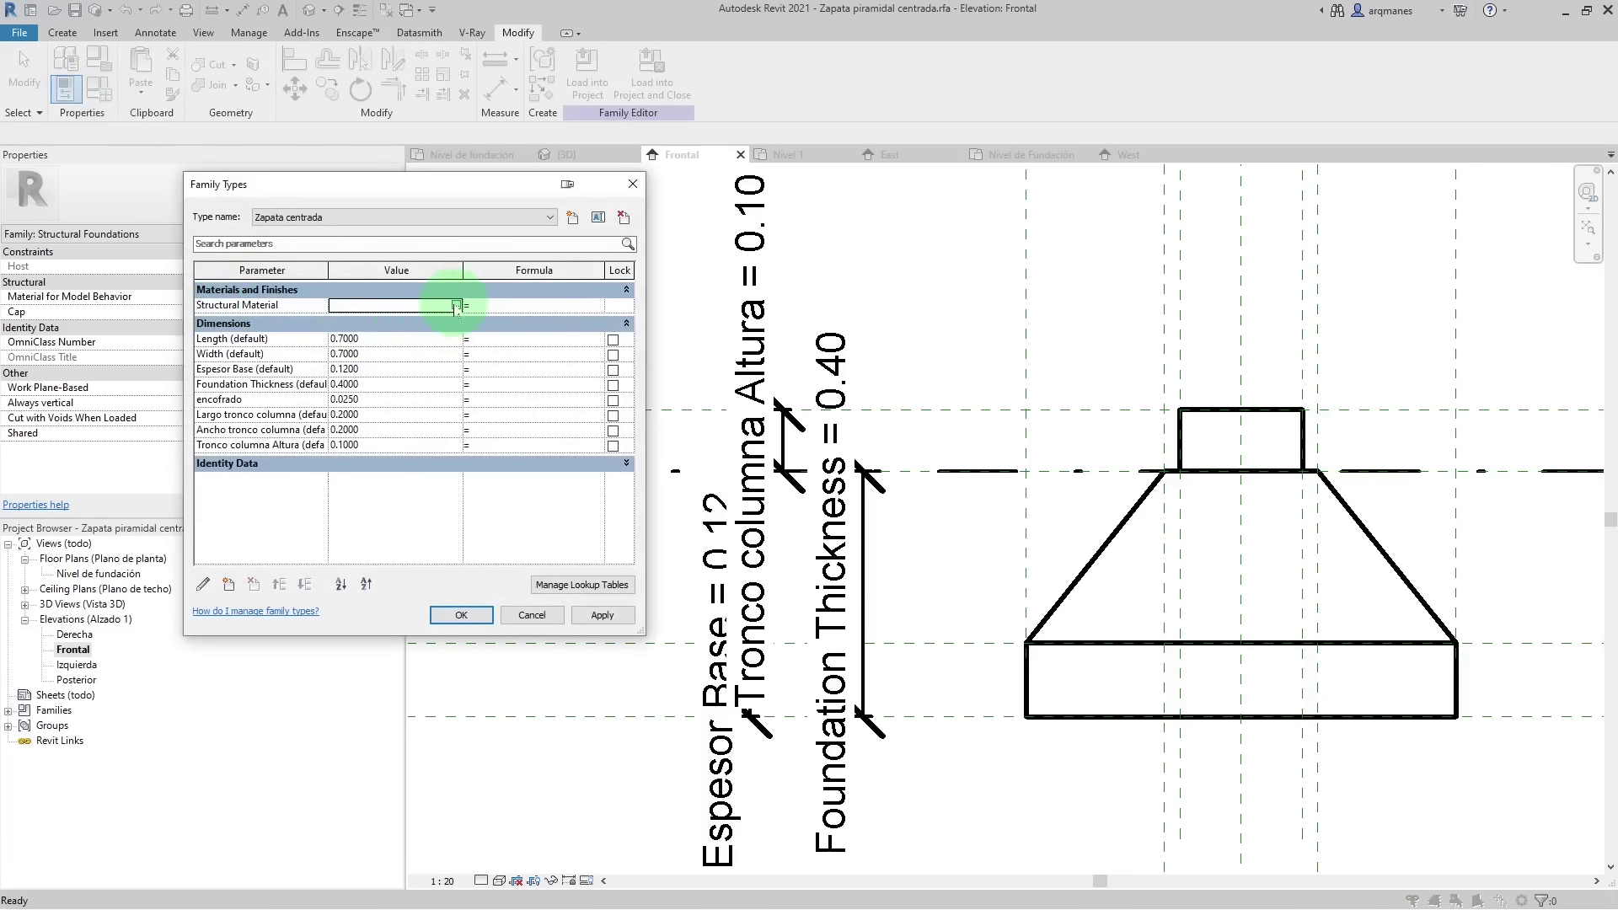
pyautogui.click(456, 306)
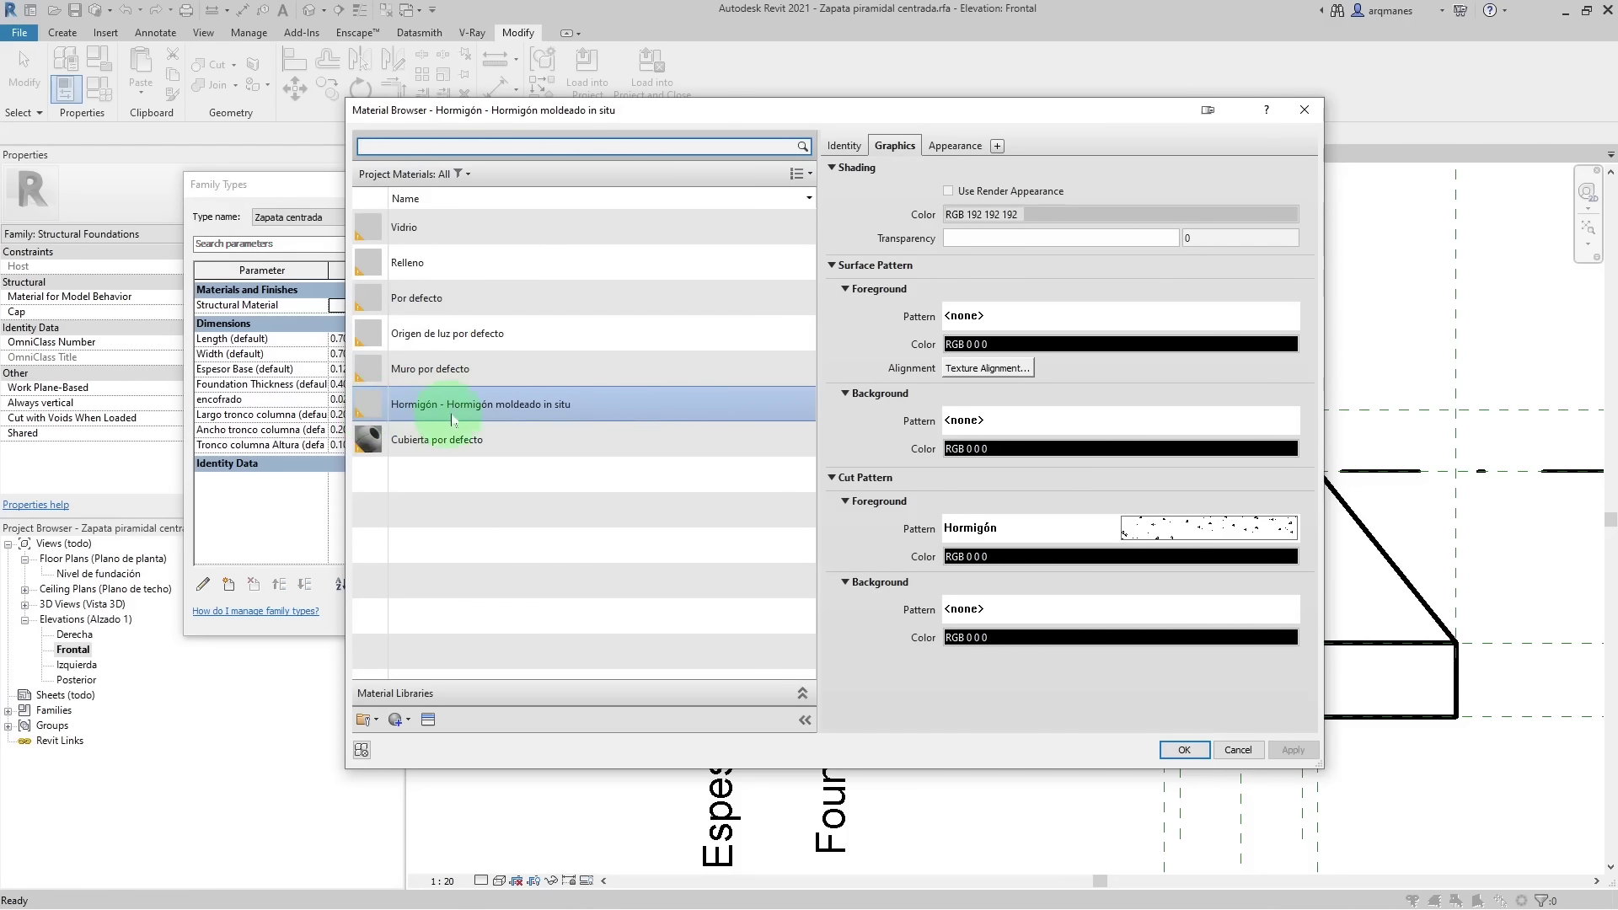
pyautogui.click(1184, 750)
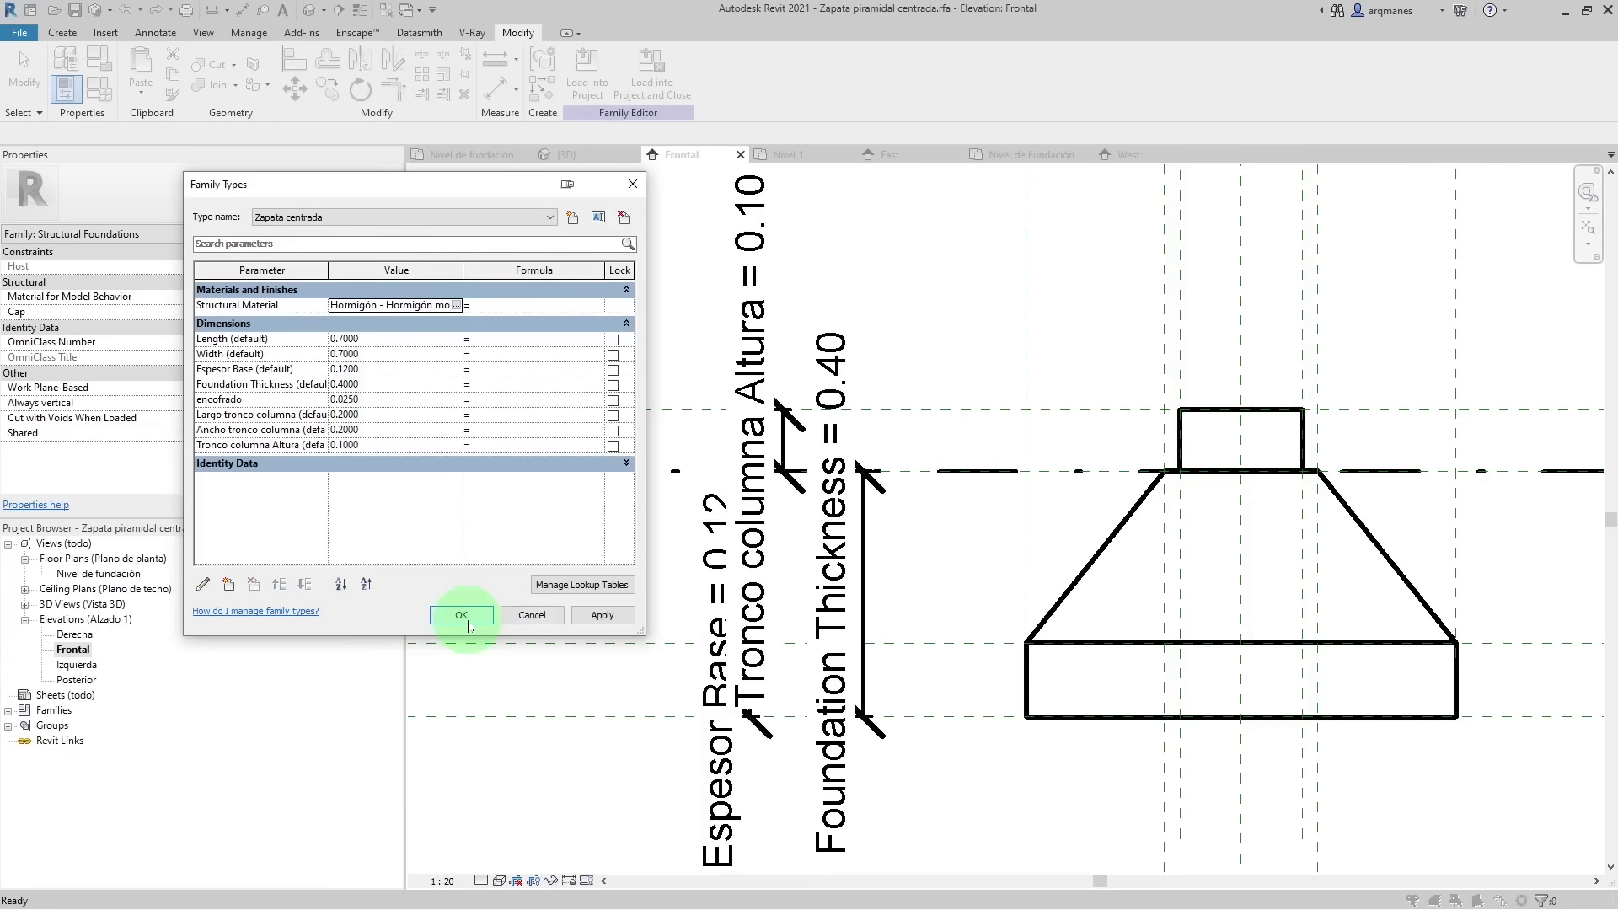
pyautogui.click(462, 615)
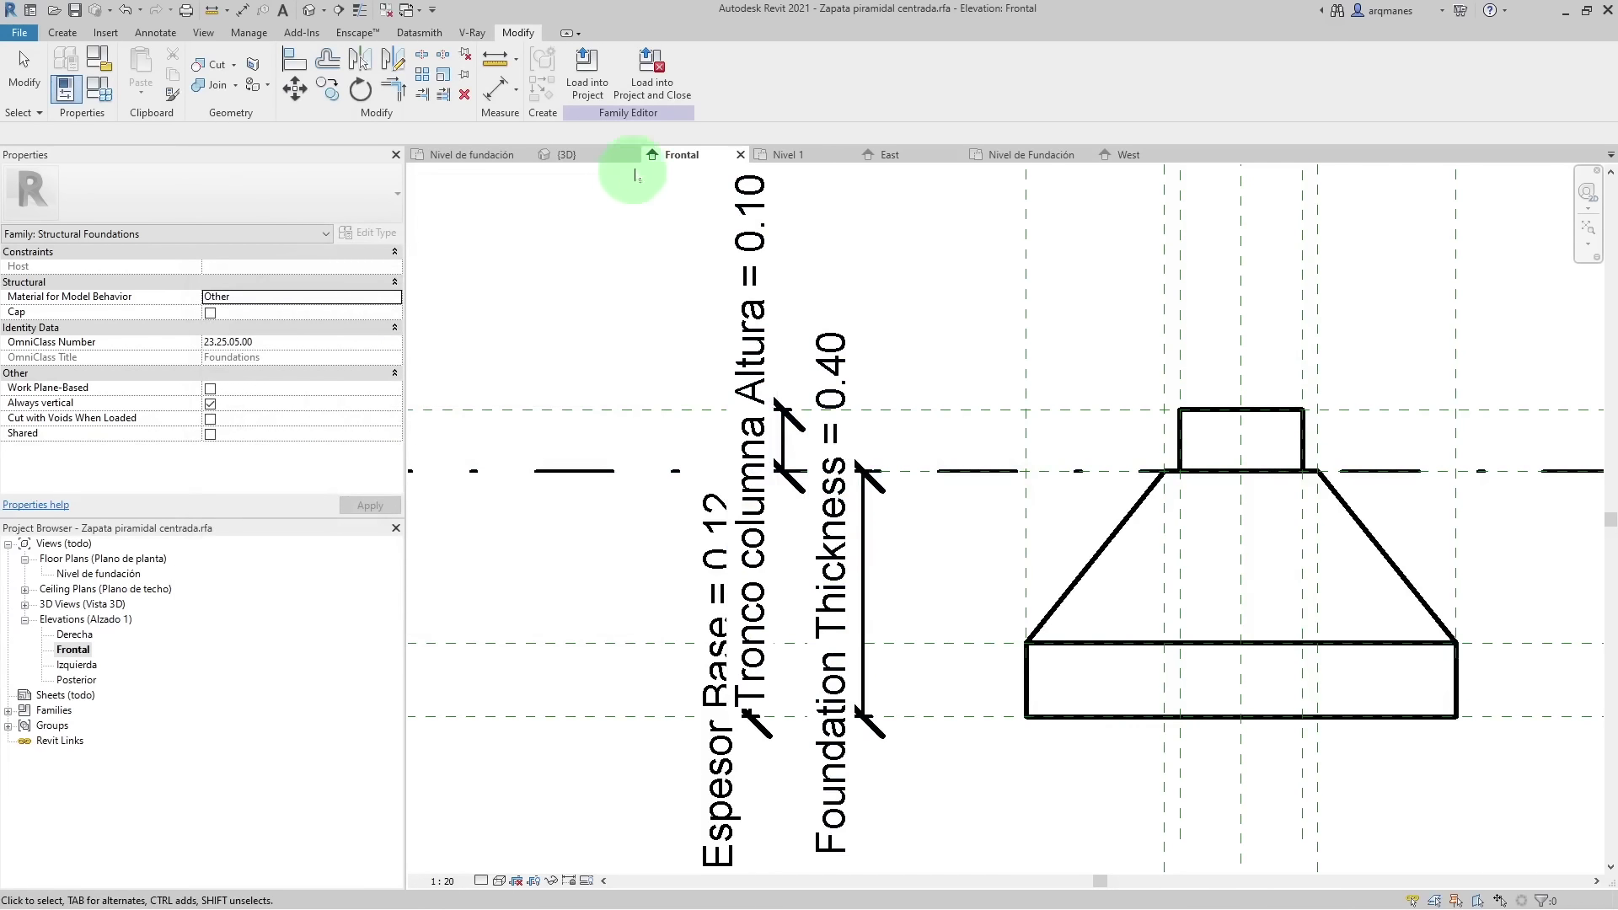
# - Load the family into the project, overwriting the existing version and parameter values, and review its type properties
pyautogui.click(585, 60)
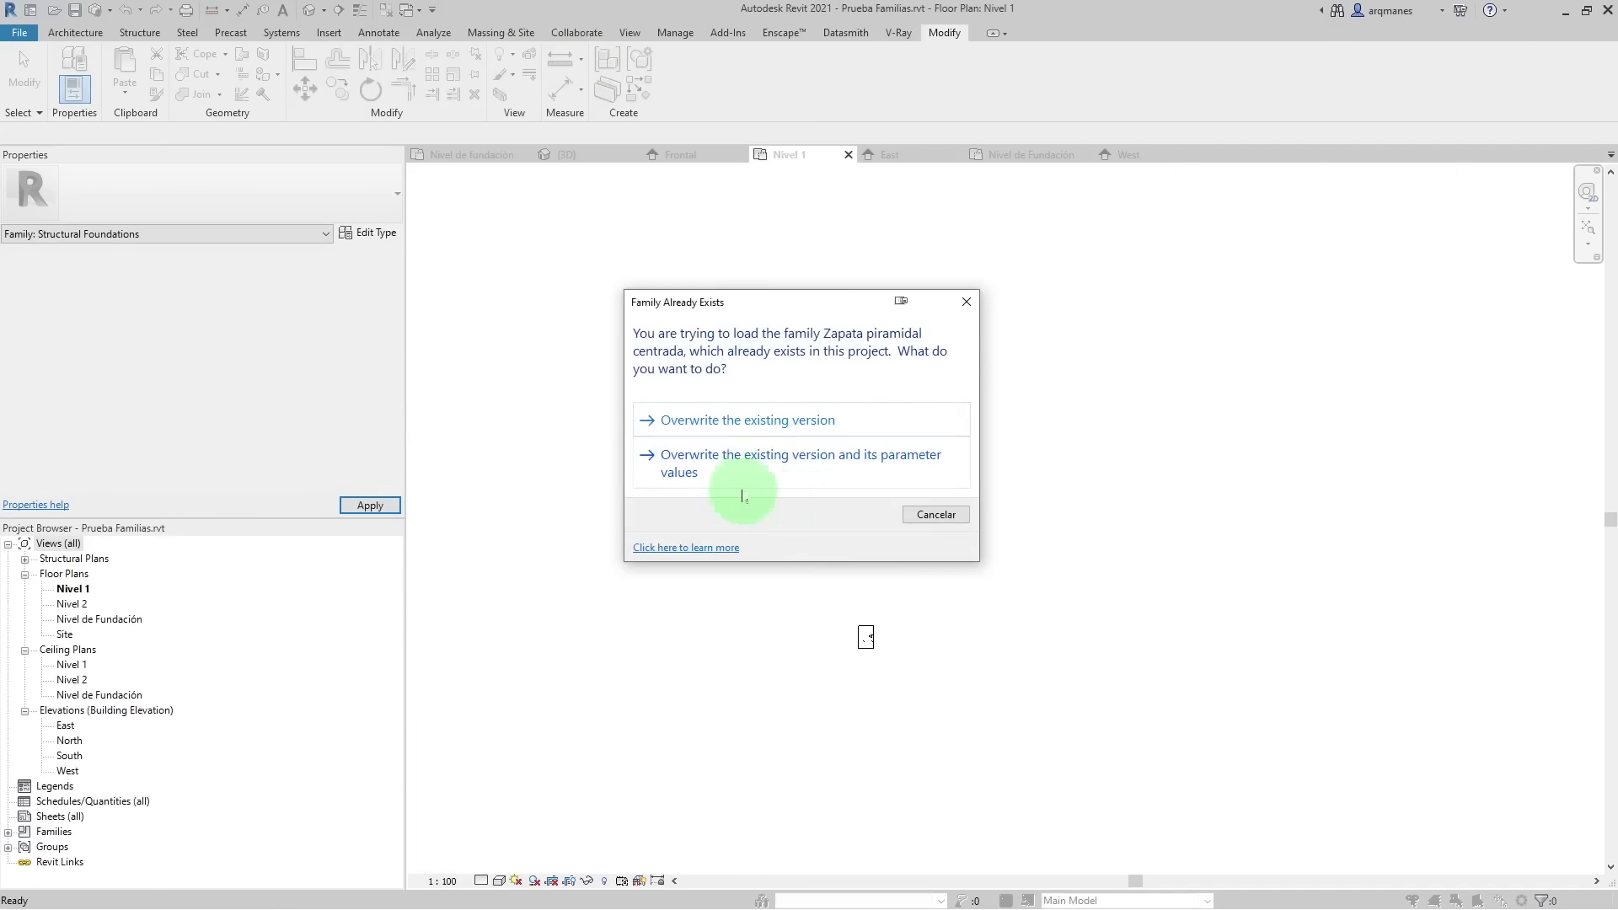
pyautogui.click(719, 460)
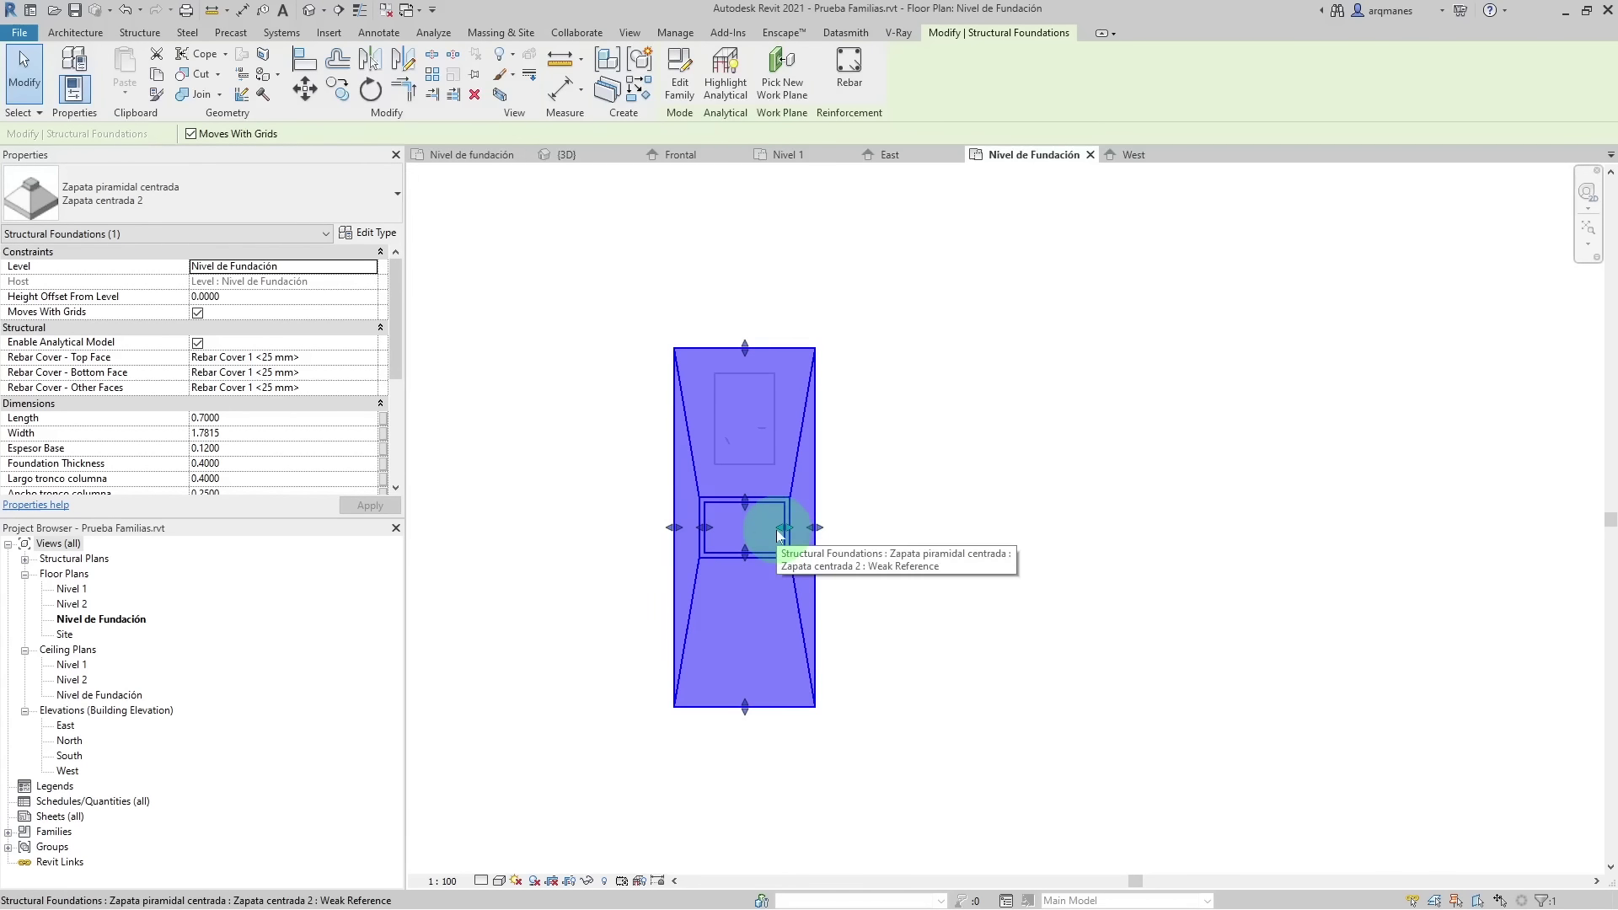
pyautogui.moveTo(393, 275)
pyautogui.mouseDown()
pyautogui.moveTo(401, 402)
pyautogui.moveTo(394, 317)
pyautogui.mouseUp()
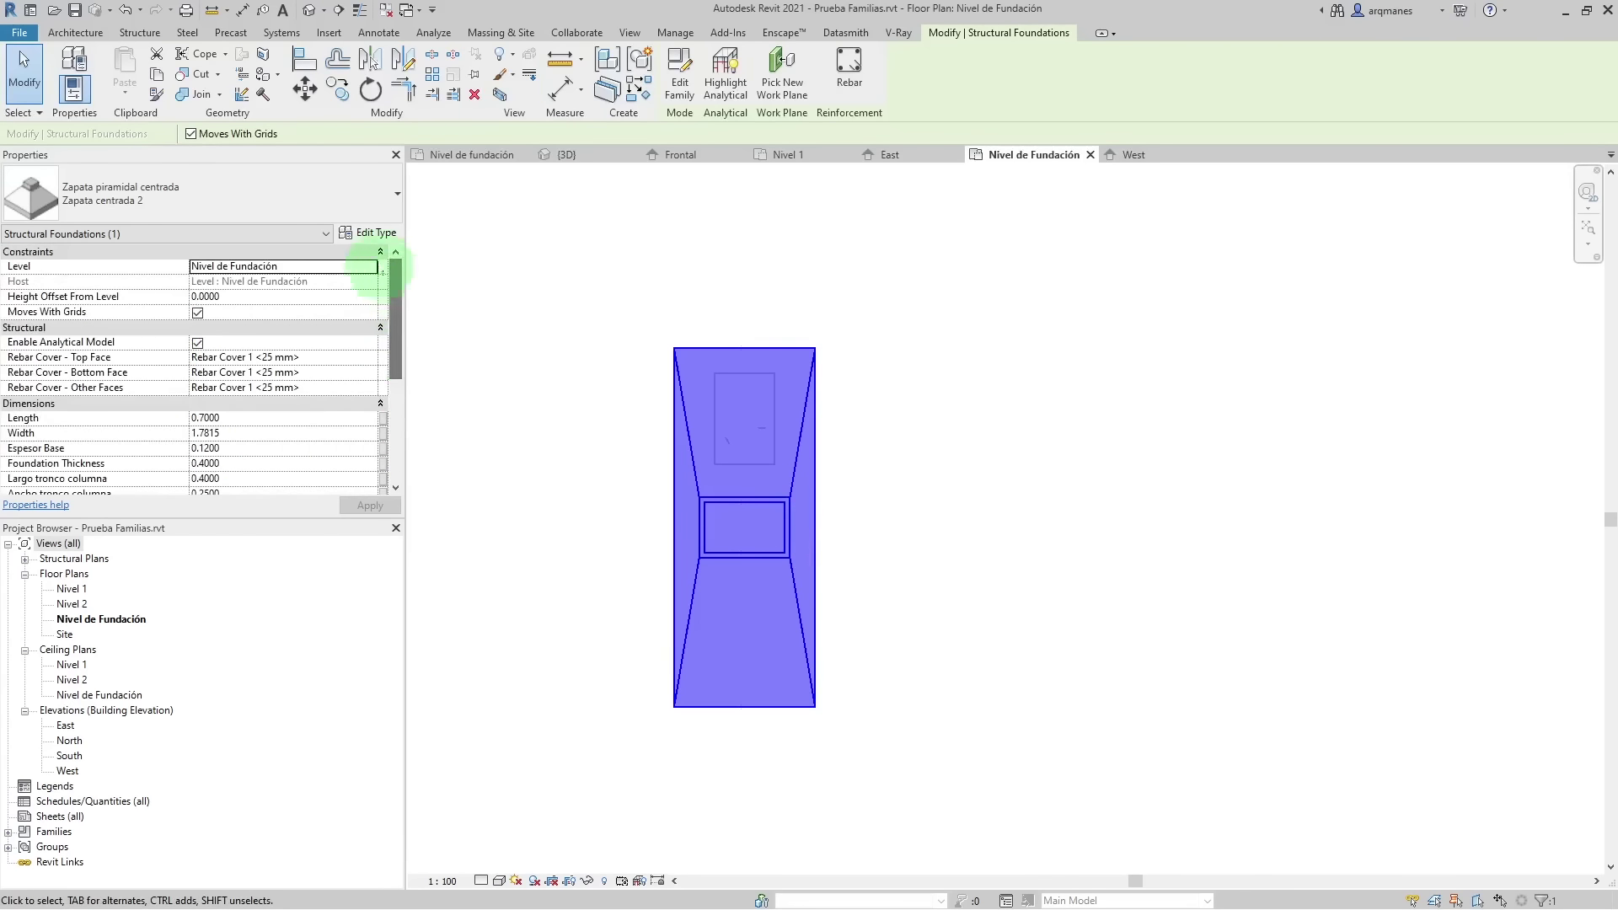
pyautogui.click(371, 236)
pyautogui.click(1124, 328)
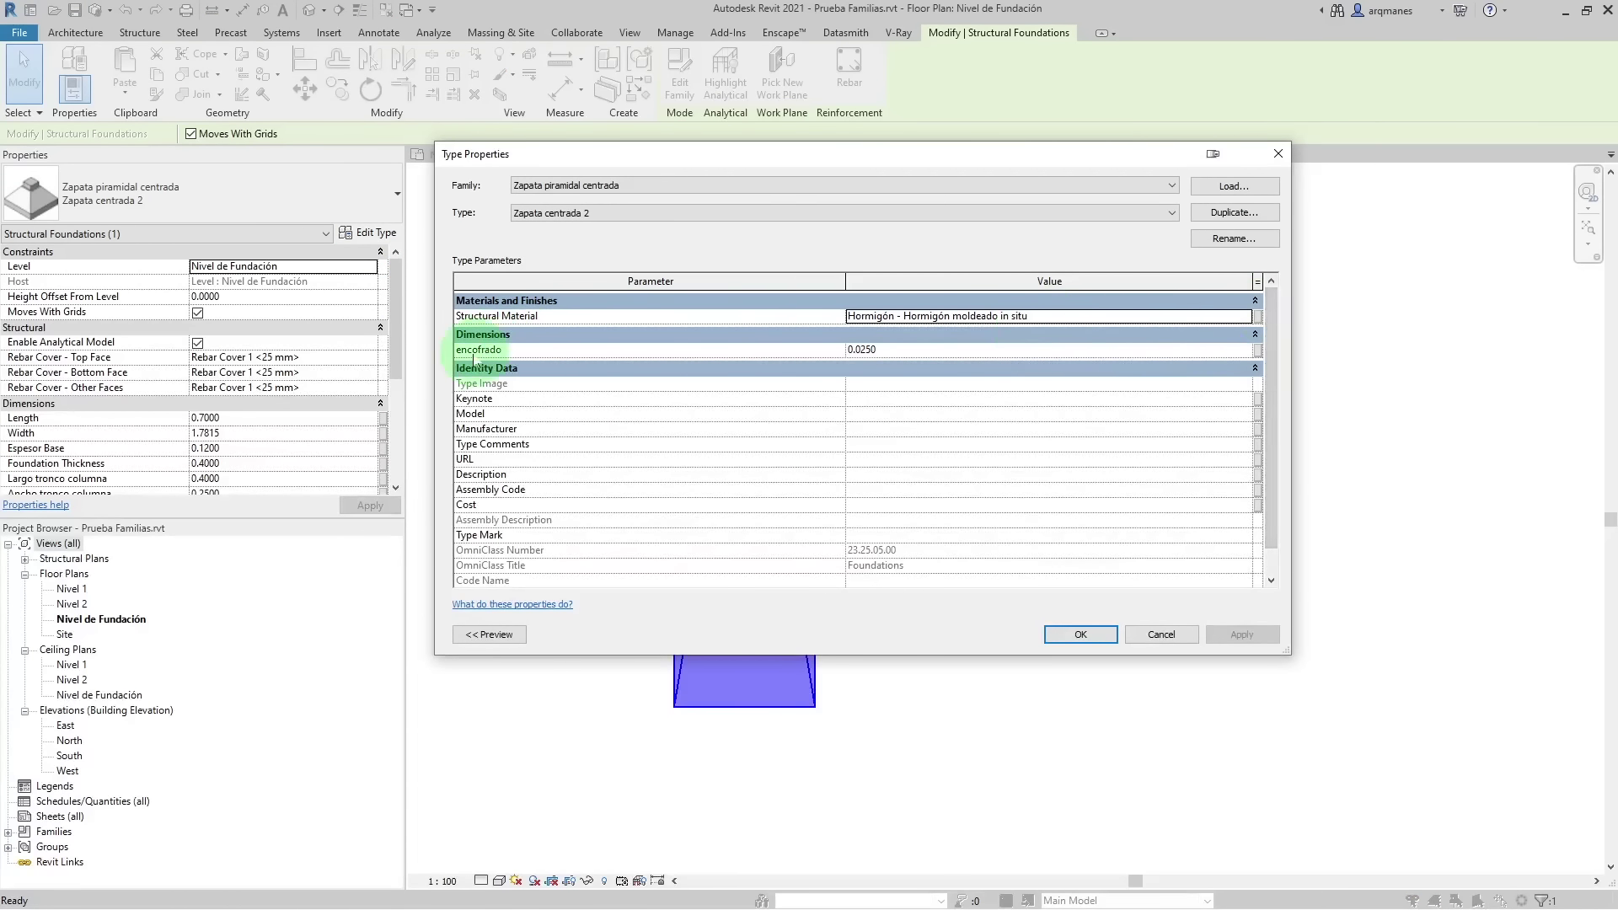
pyautogui.click(1162, 634)
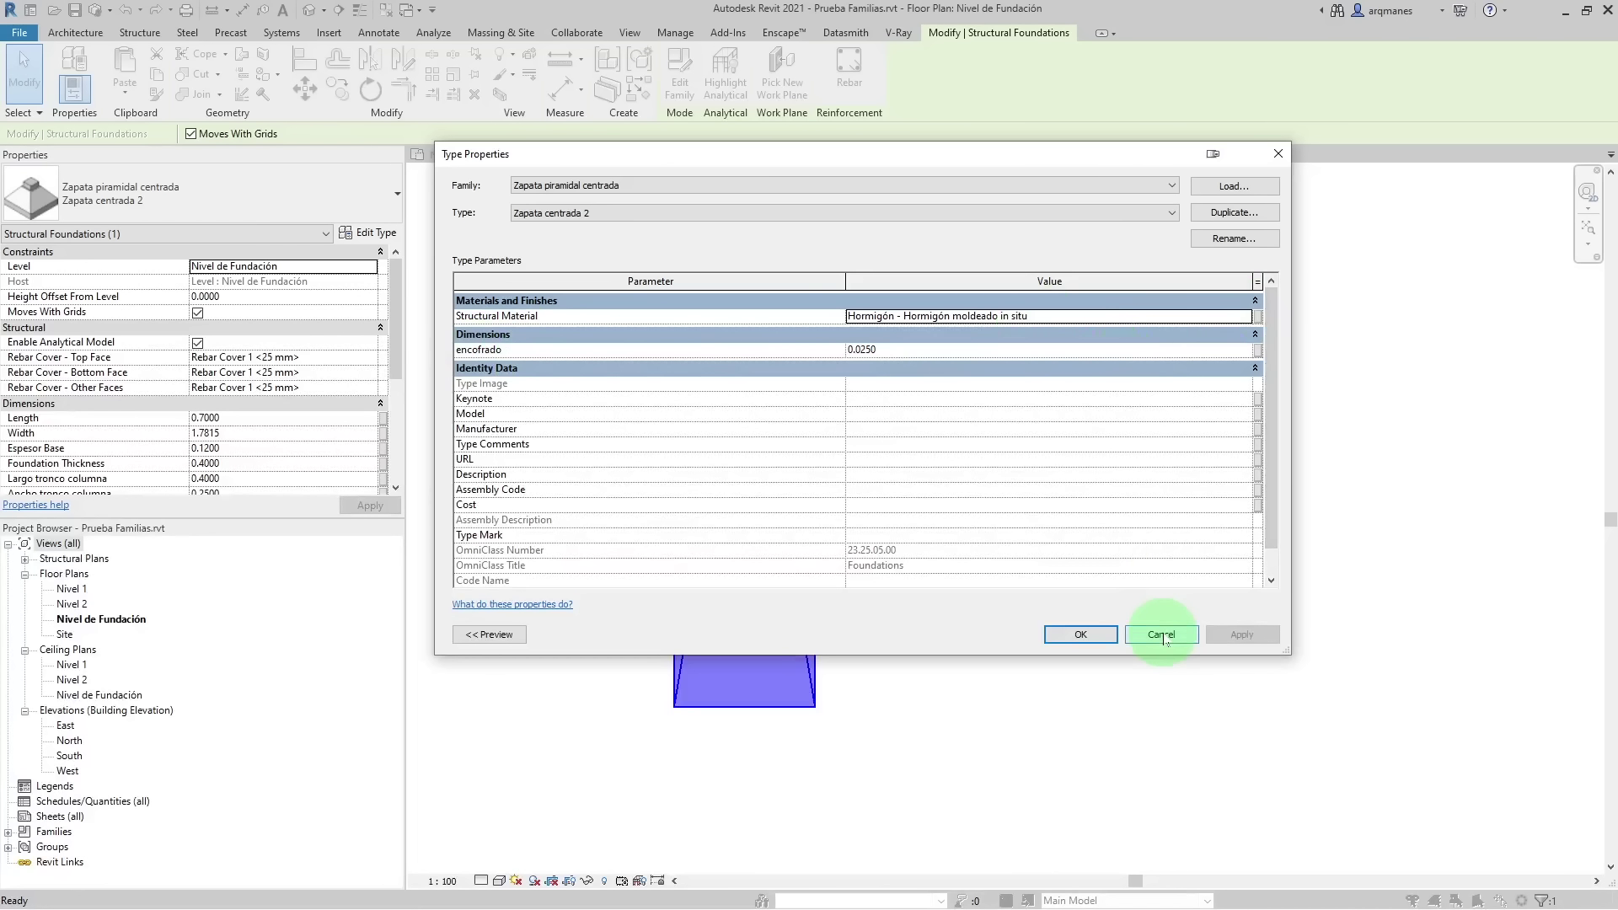
# - Align the footing's centre line with the column using Align
pyautogui.click(302, 61)
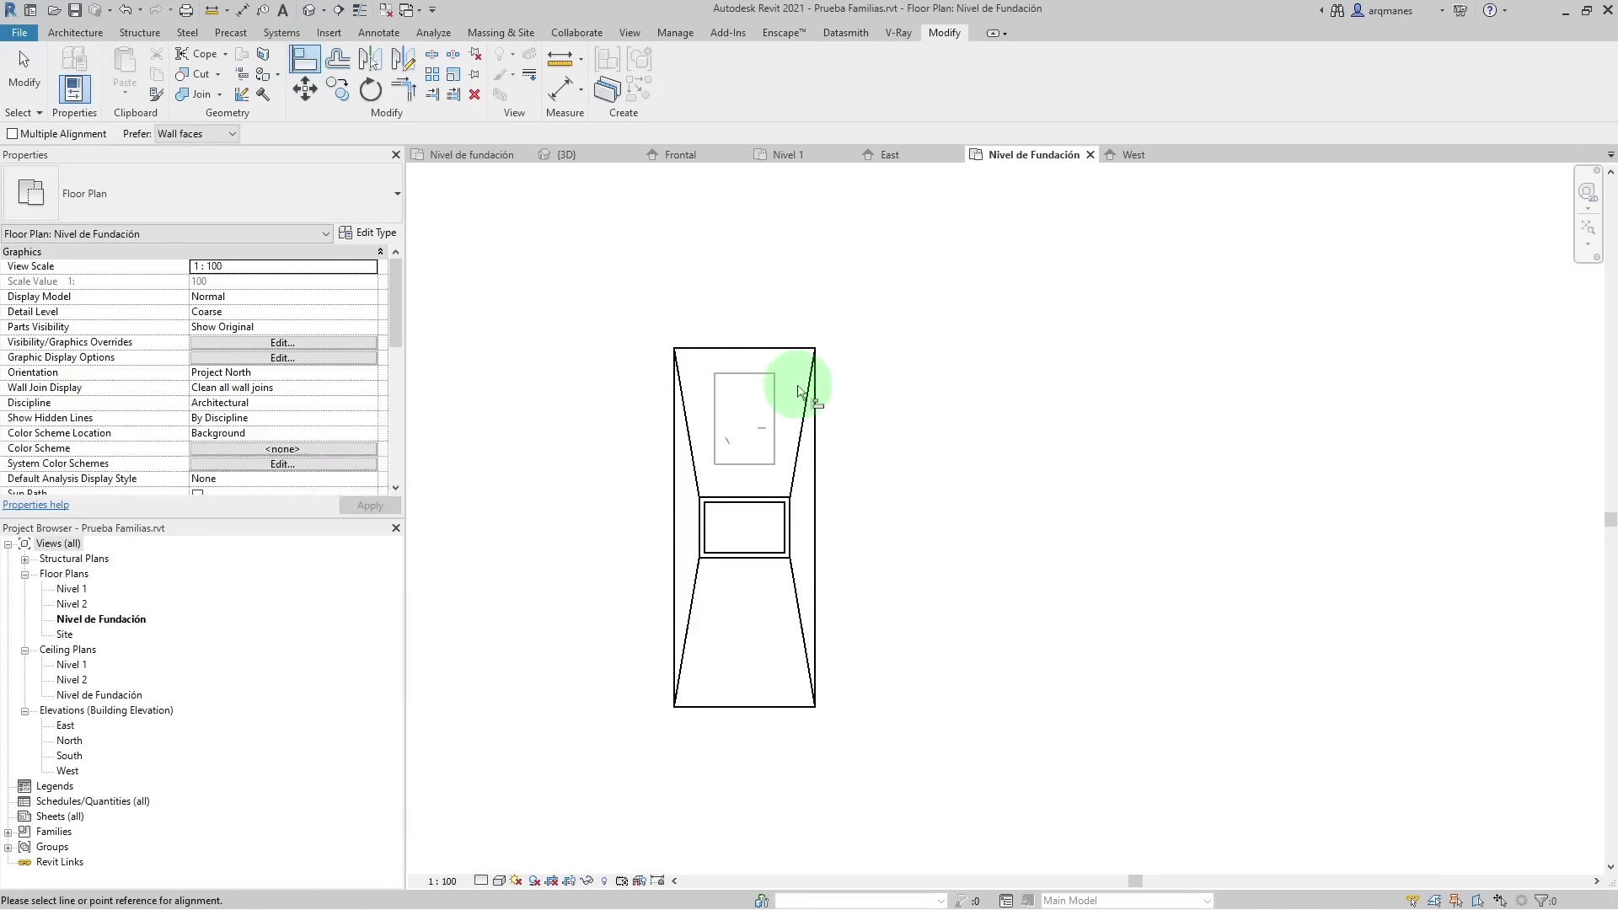
pyautogui.click(733, 519)
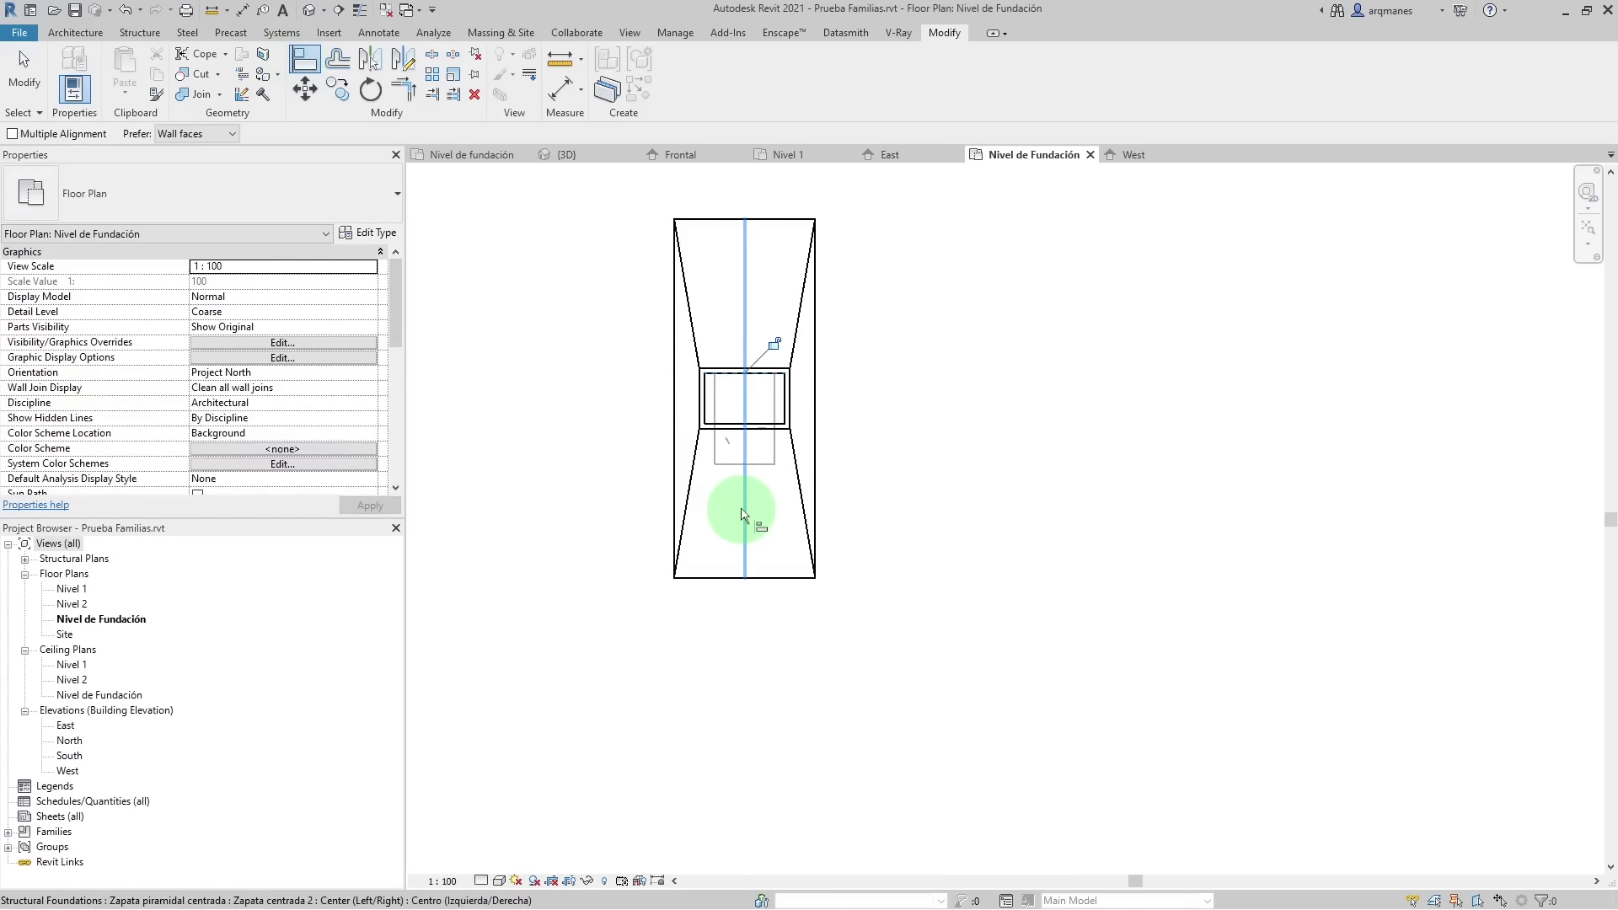
pyautogui.scroll(3, 739, 539)
pyautogui.press('Escape')
pyautogui.press('Escape')
# - Select the footing and try dragging its column stub grips, then cancel the edit
pyautogui.click(811, 396)
pyautogui.click(784, 386)
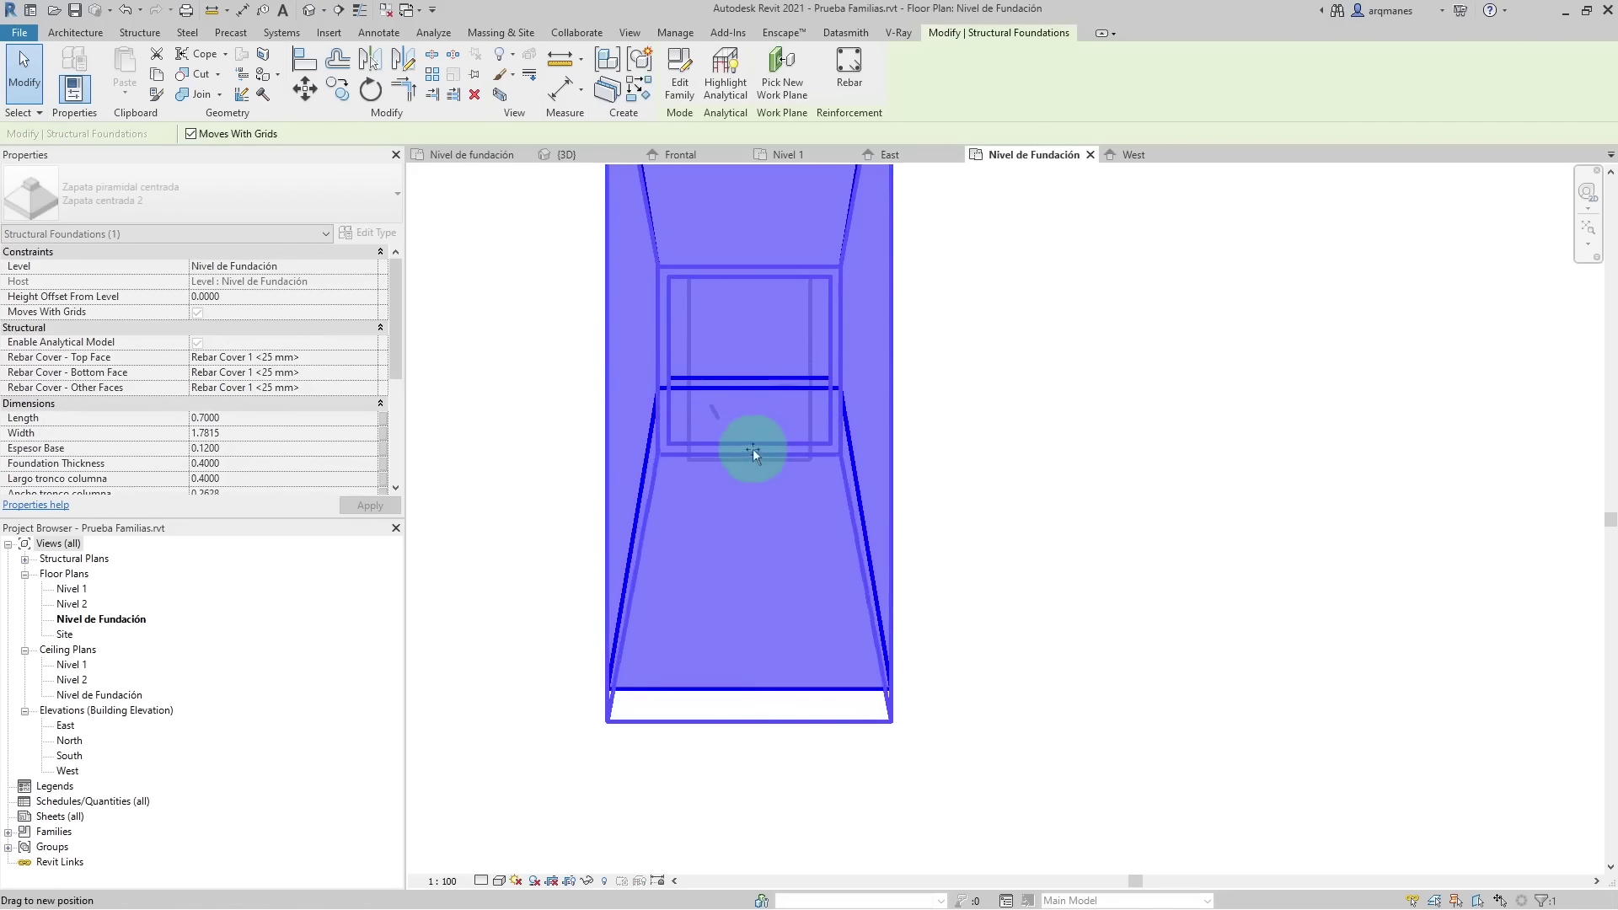
pyautogui.moveTo(751, 383); pyautogui.dragTo(753, 457)
pyautogui.moveTo(677, 371); pyautogui.dragTo(809, 368)
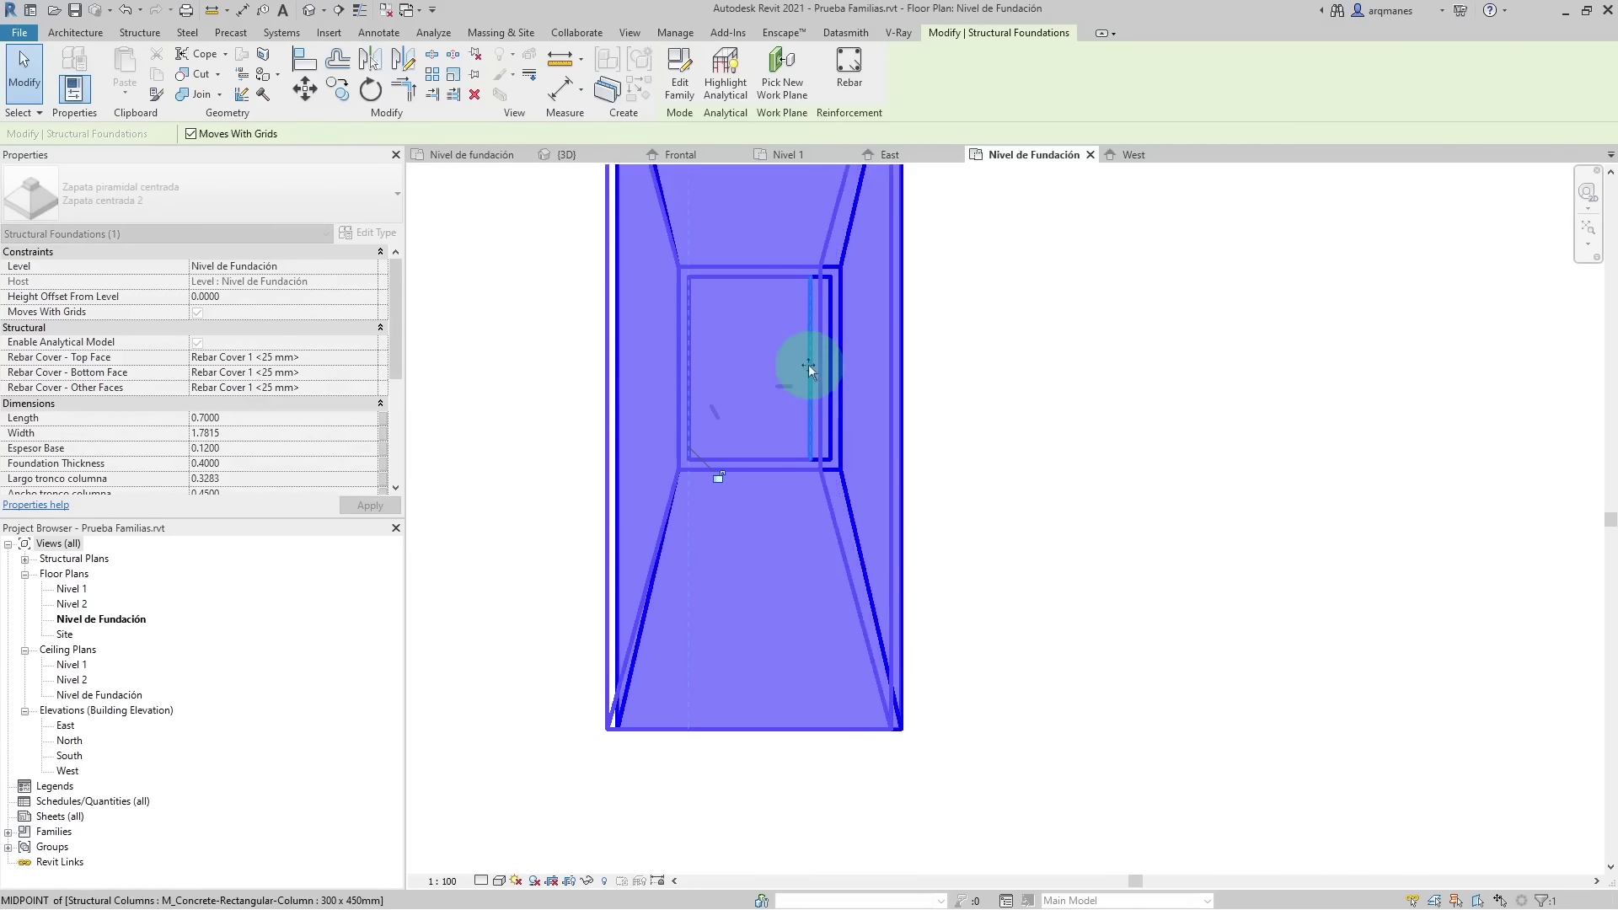
pyautogui.press('Escape')
pyautogui.press('Escape')
pyautogui.scroll(-3, 975, 669)
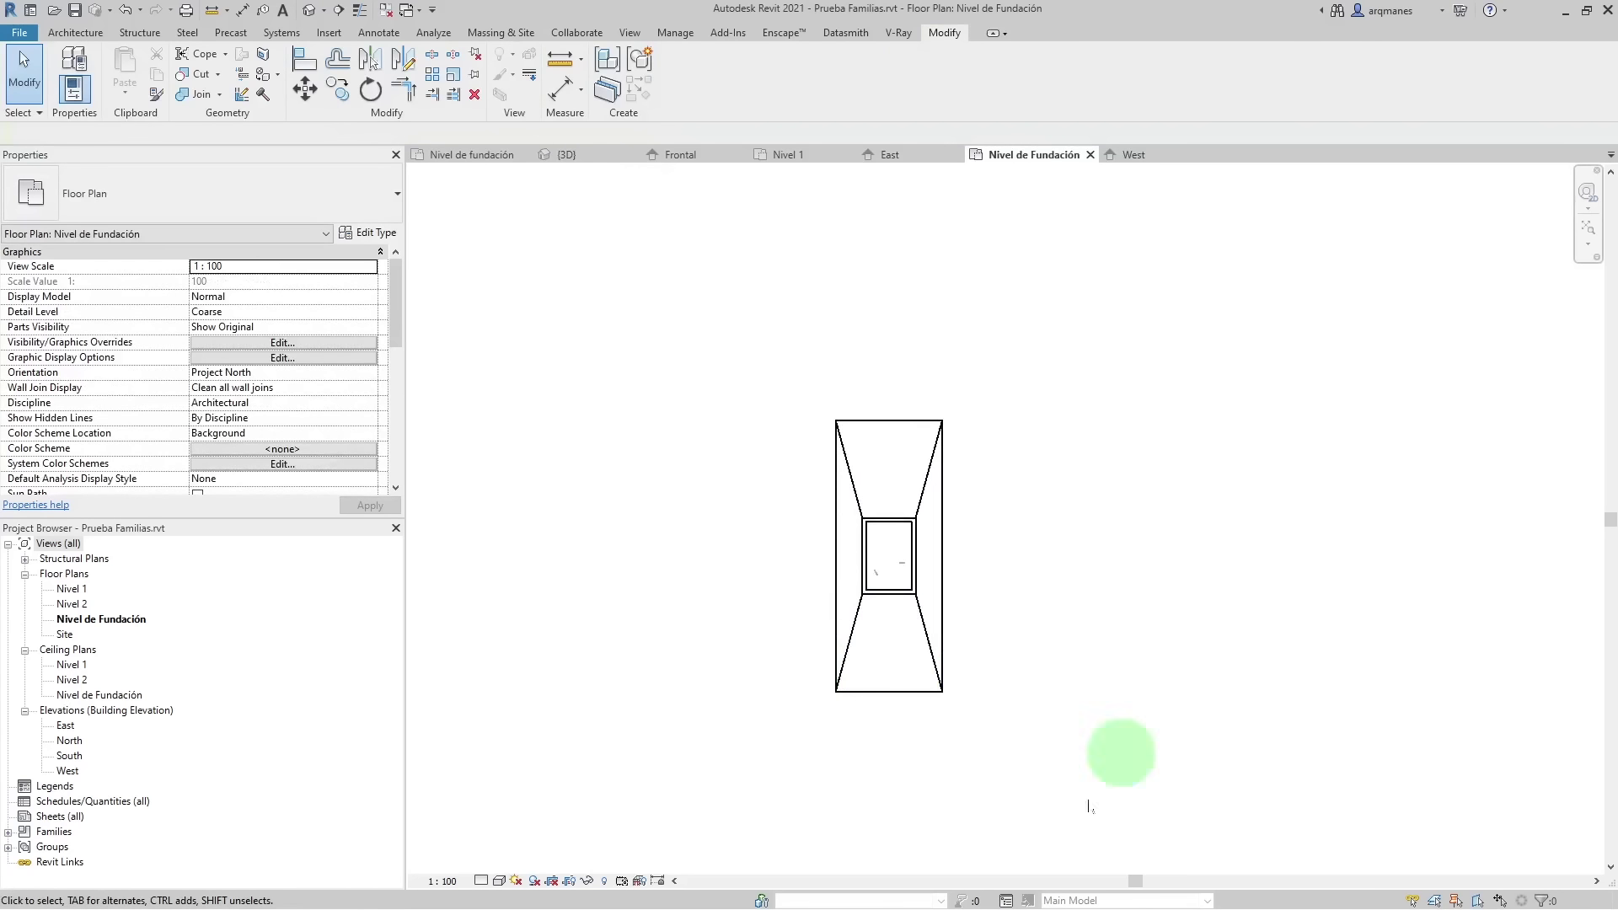
pyautogui.scroll(1, 1053, 565)
pyautogui.scroll(1, 1041, 559)
# - Apply width 1.25 to make the Zapata centrada 2 footing square
pyautogui.click(873, 401)
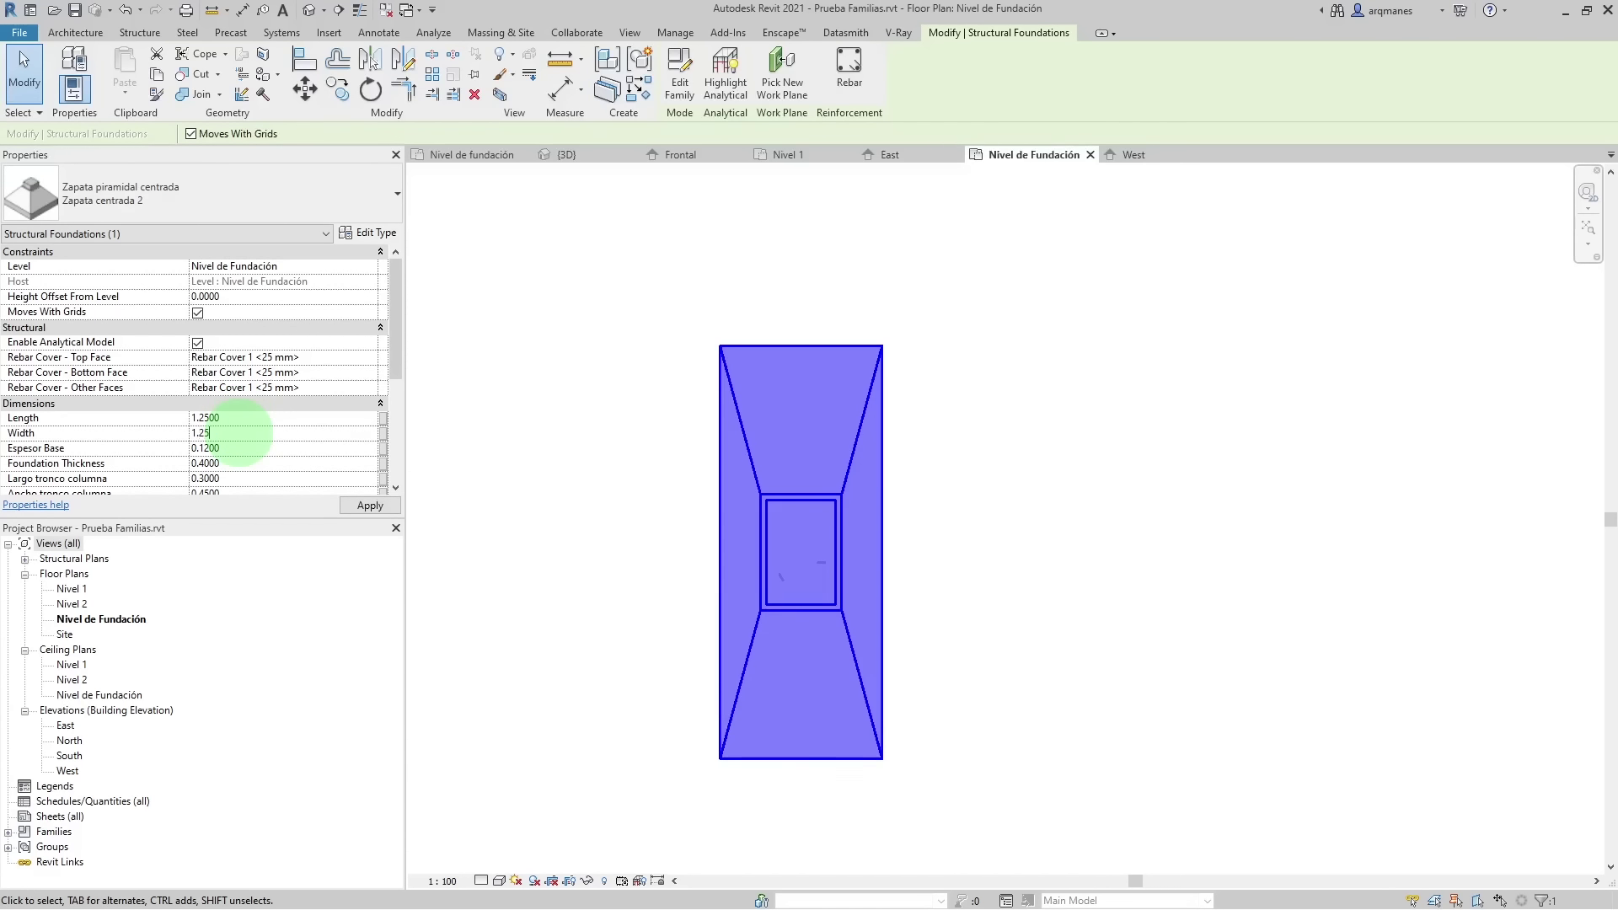
pyautogui.click(367, 506)
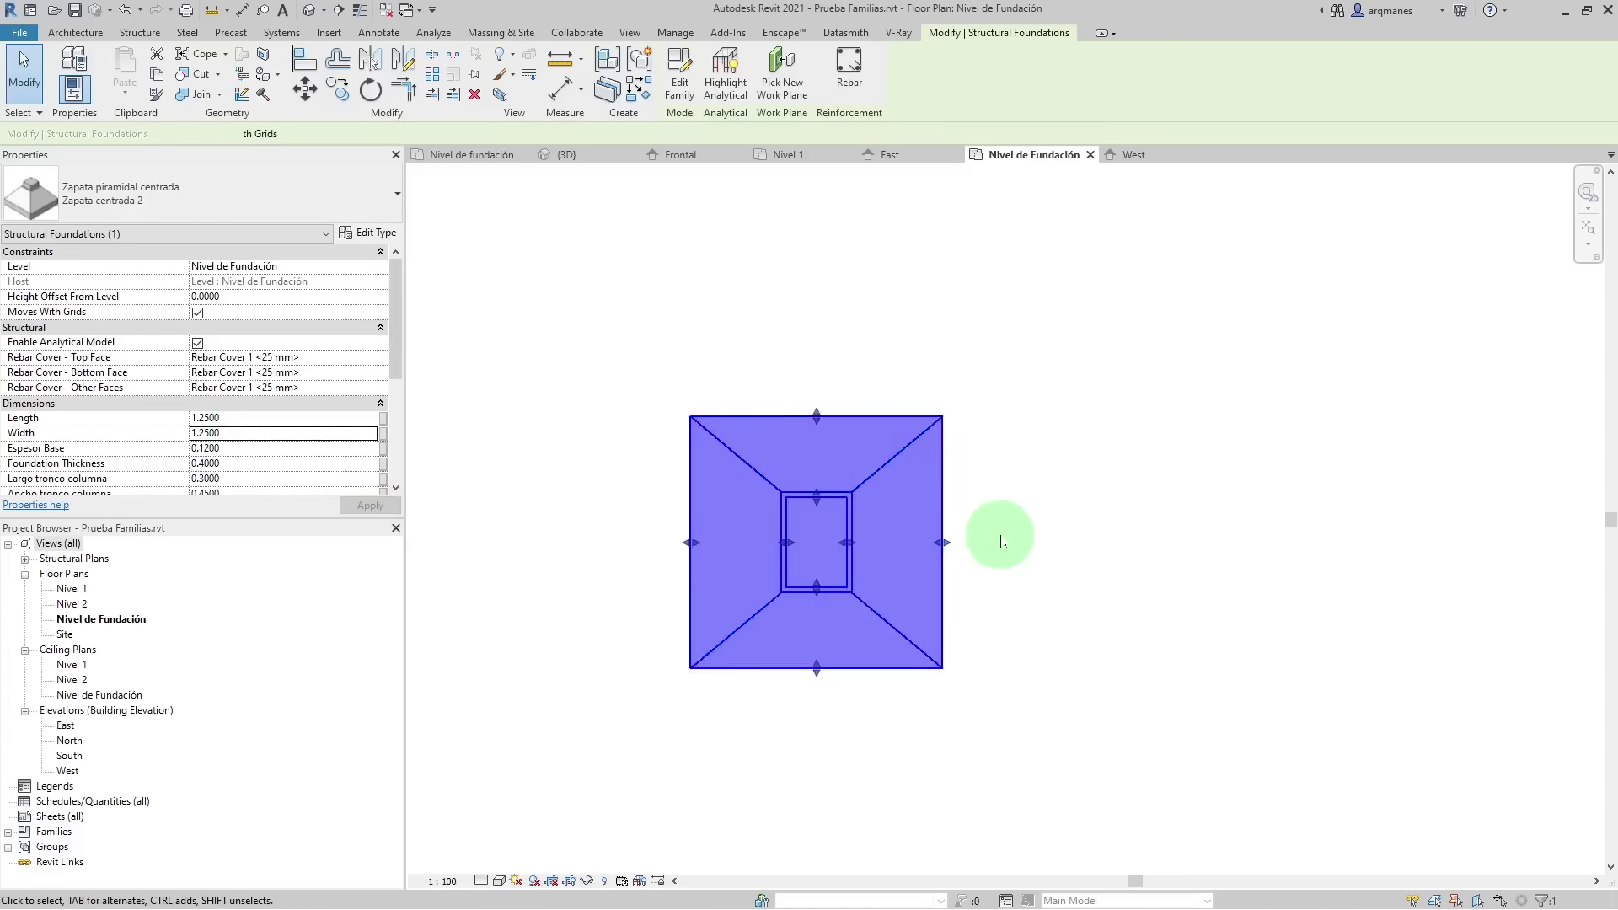
pyautogui.scroll(-5, 1000, 542)
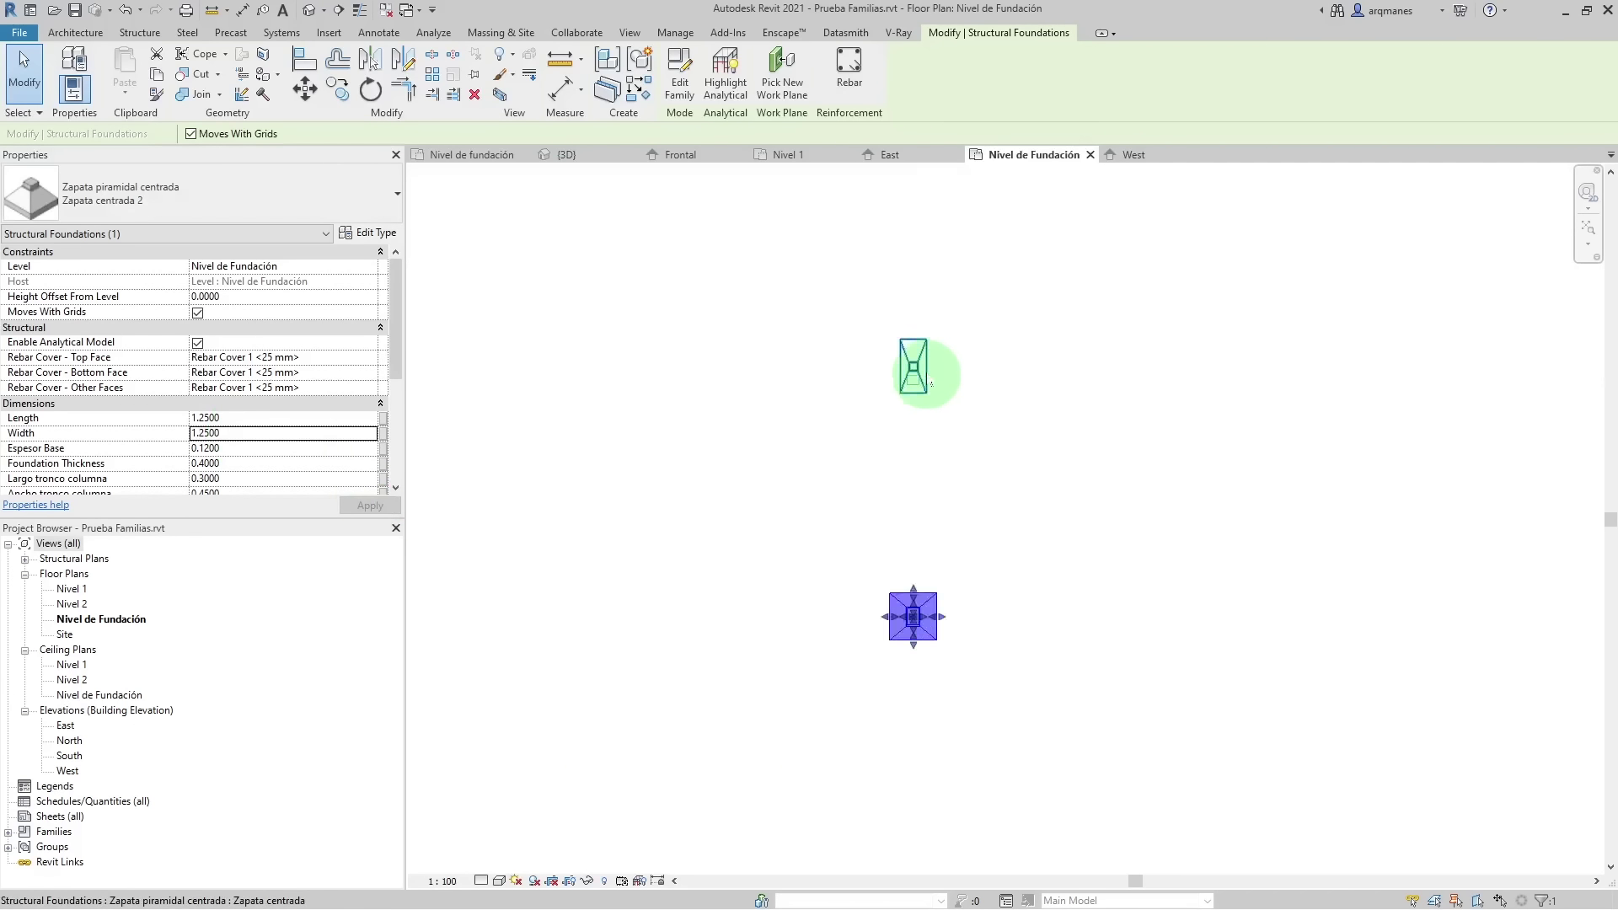
pyautogui.scroll(3, 910, 362)
pyautogui.scroll(2, 927, 337)
pyautogui.scroll(1, 896, 354)
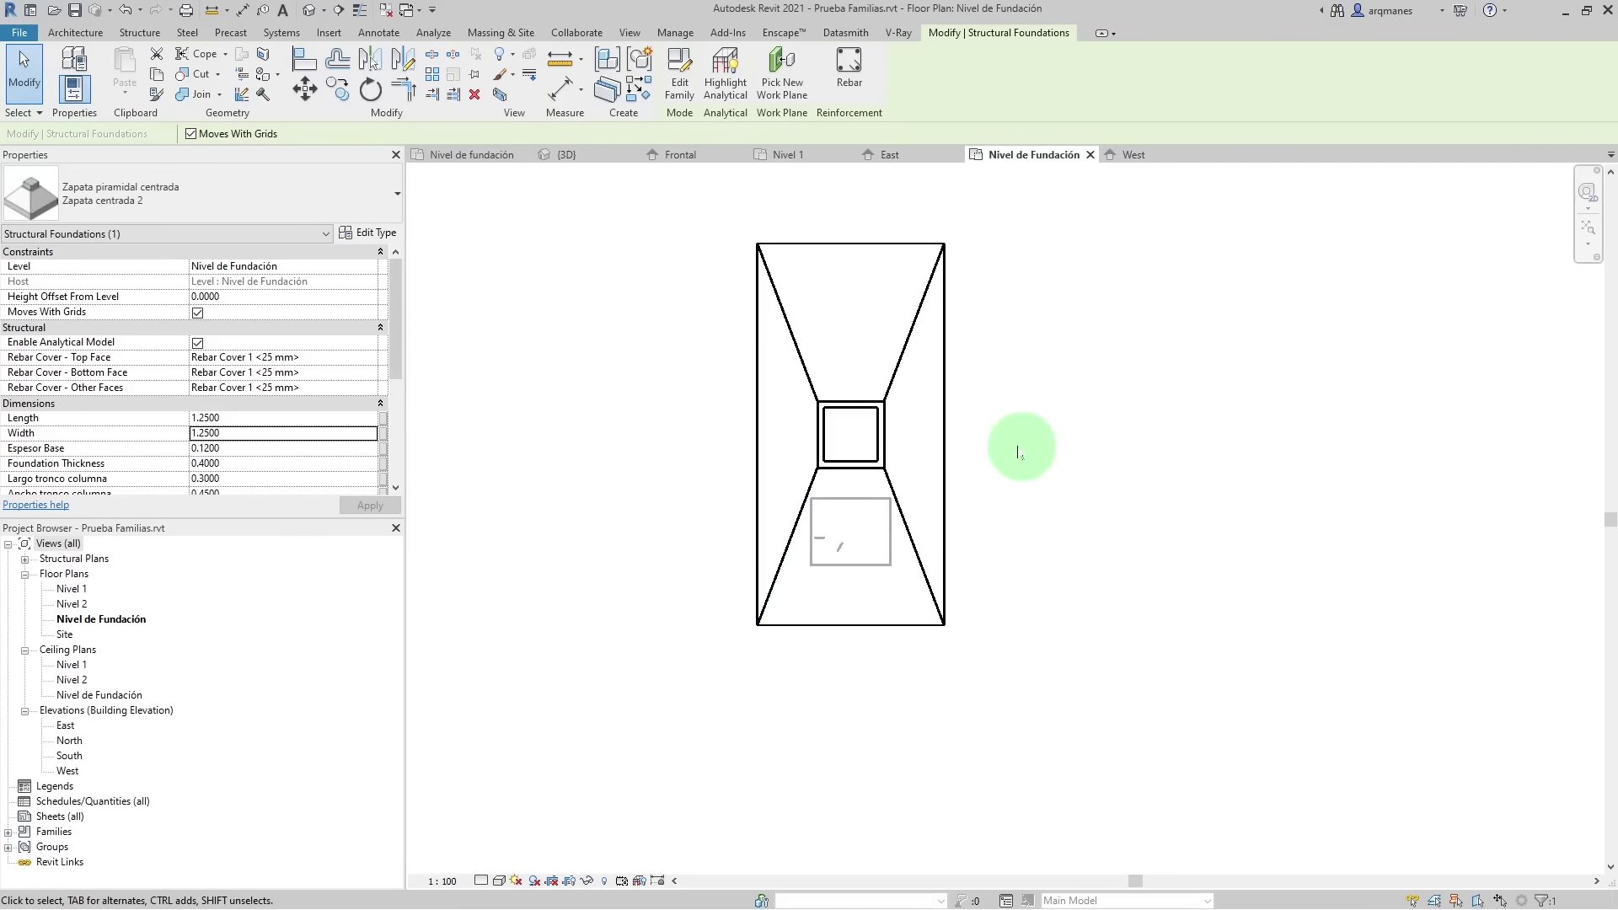
pyautogui.click(881, 443)
pyautogui.click(735, 464)
pyautogui.scroll(4, 800, 523)
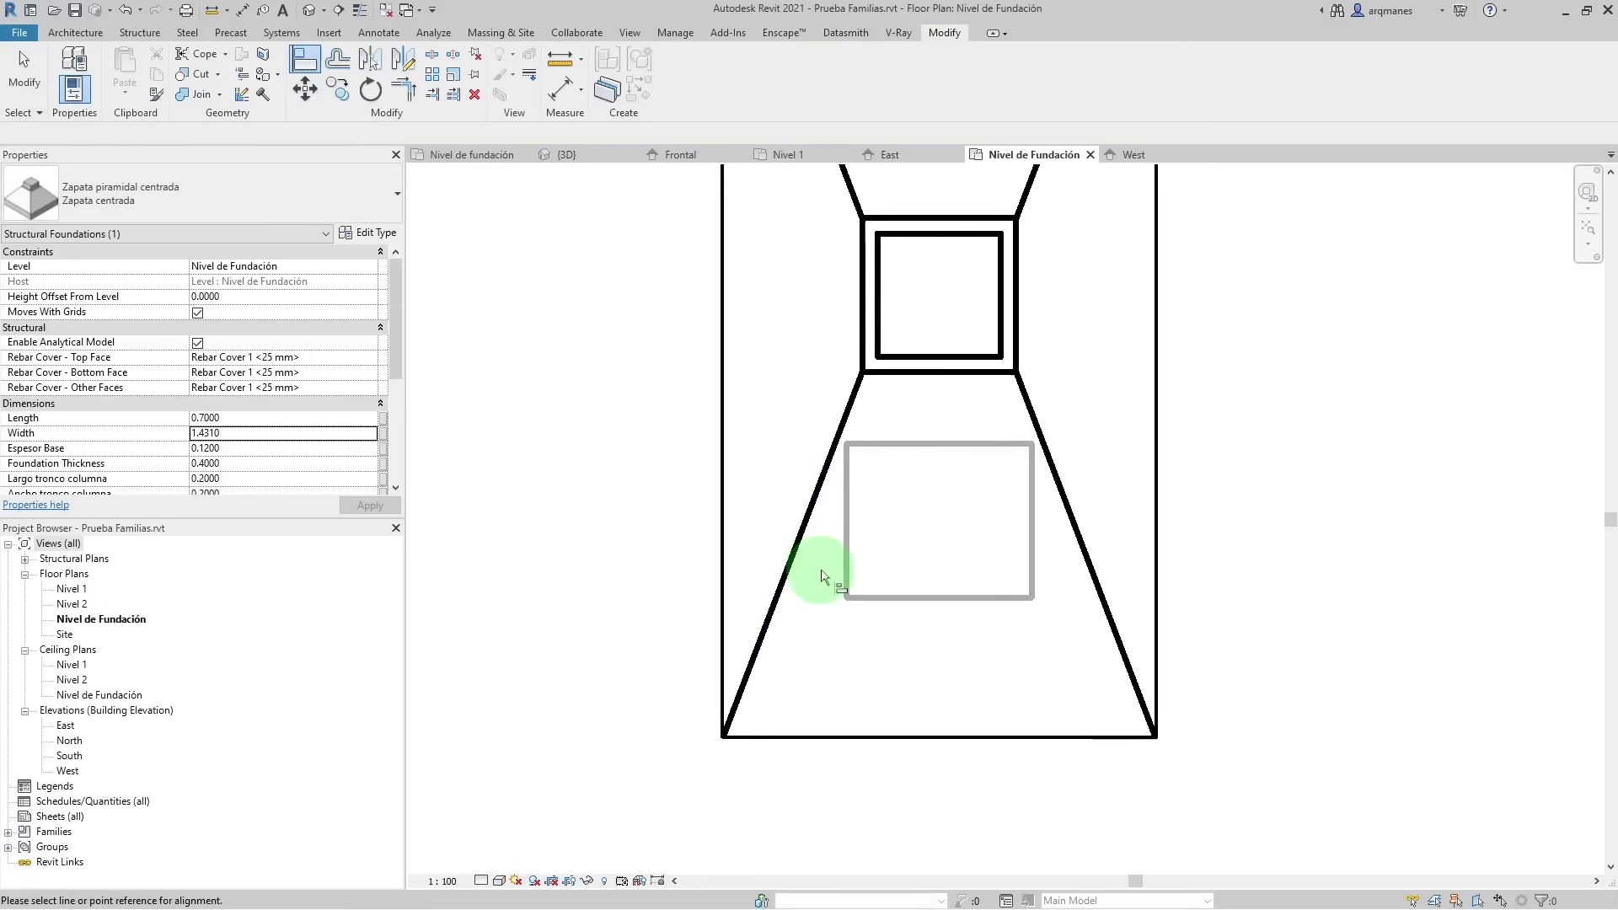
# - Align the pedestal's bottom edge with the column and stretch its top and left sides to match
pyautogui.press('a')
pyautogui.press('l')
pyautogui.click(933, 597)
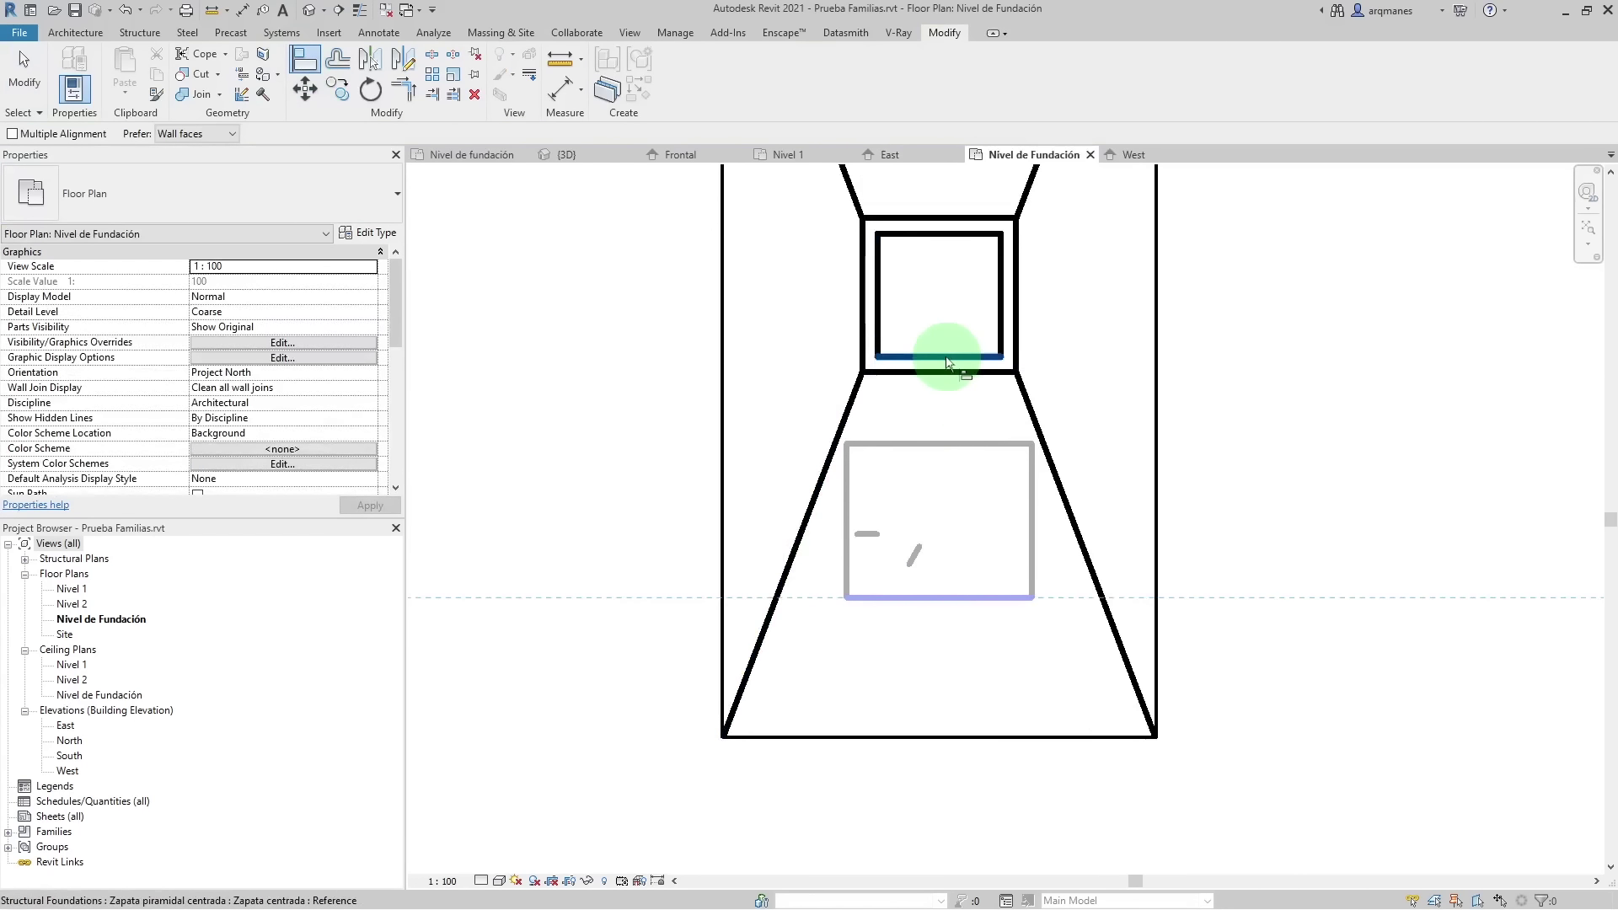
pyautogui.click(949, 372)
pyautogui.click(23, 59)
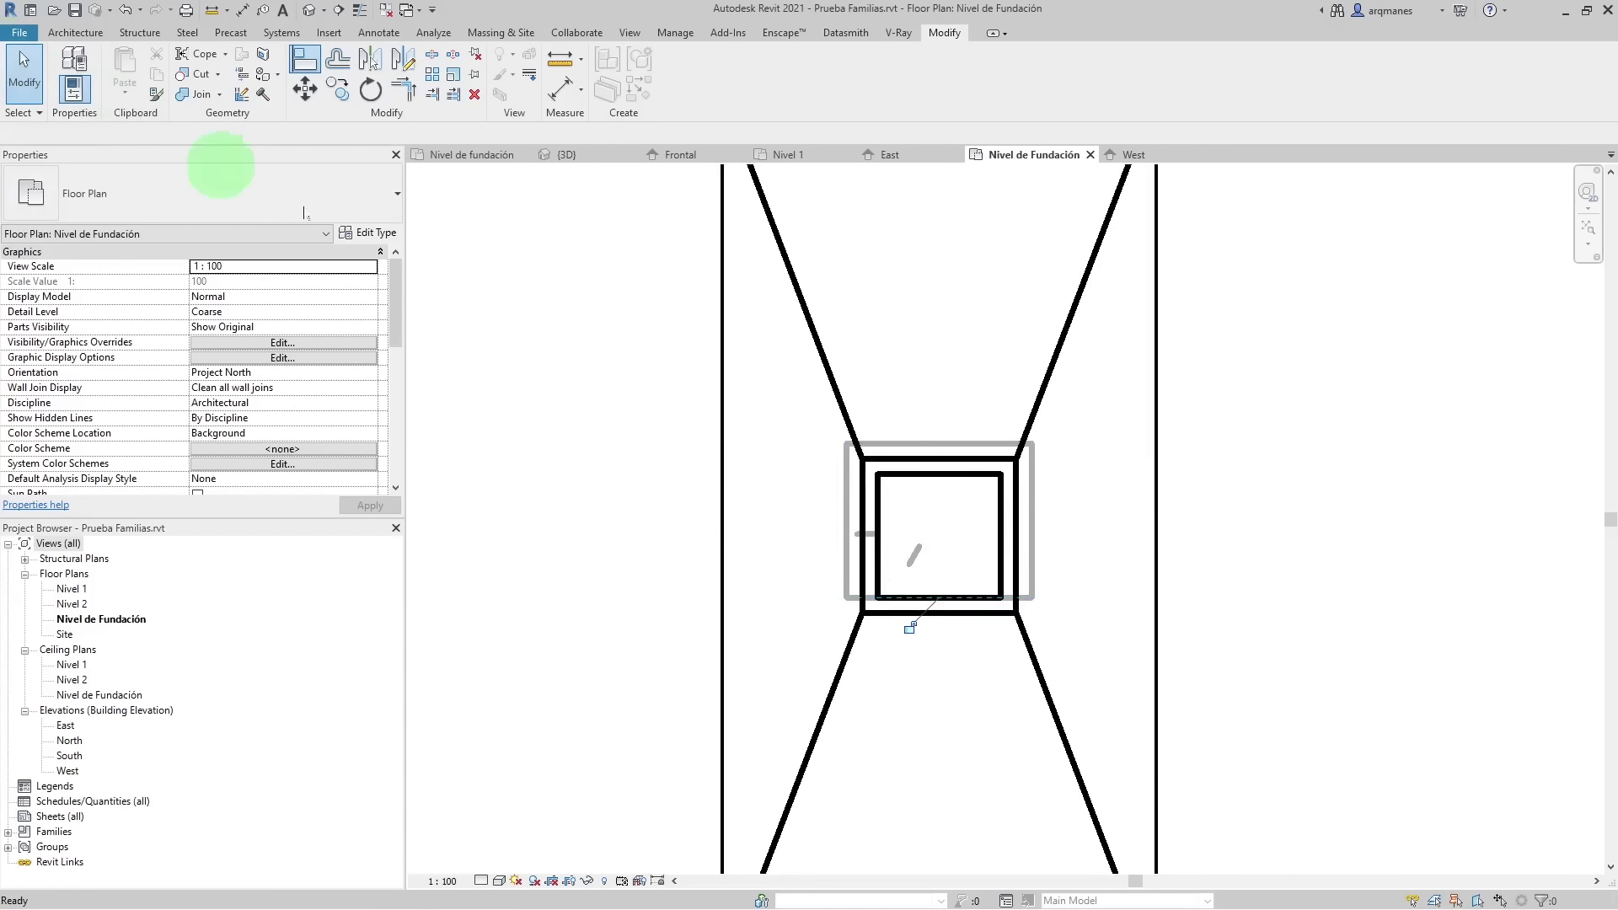
pyautogui.click(939, 478)
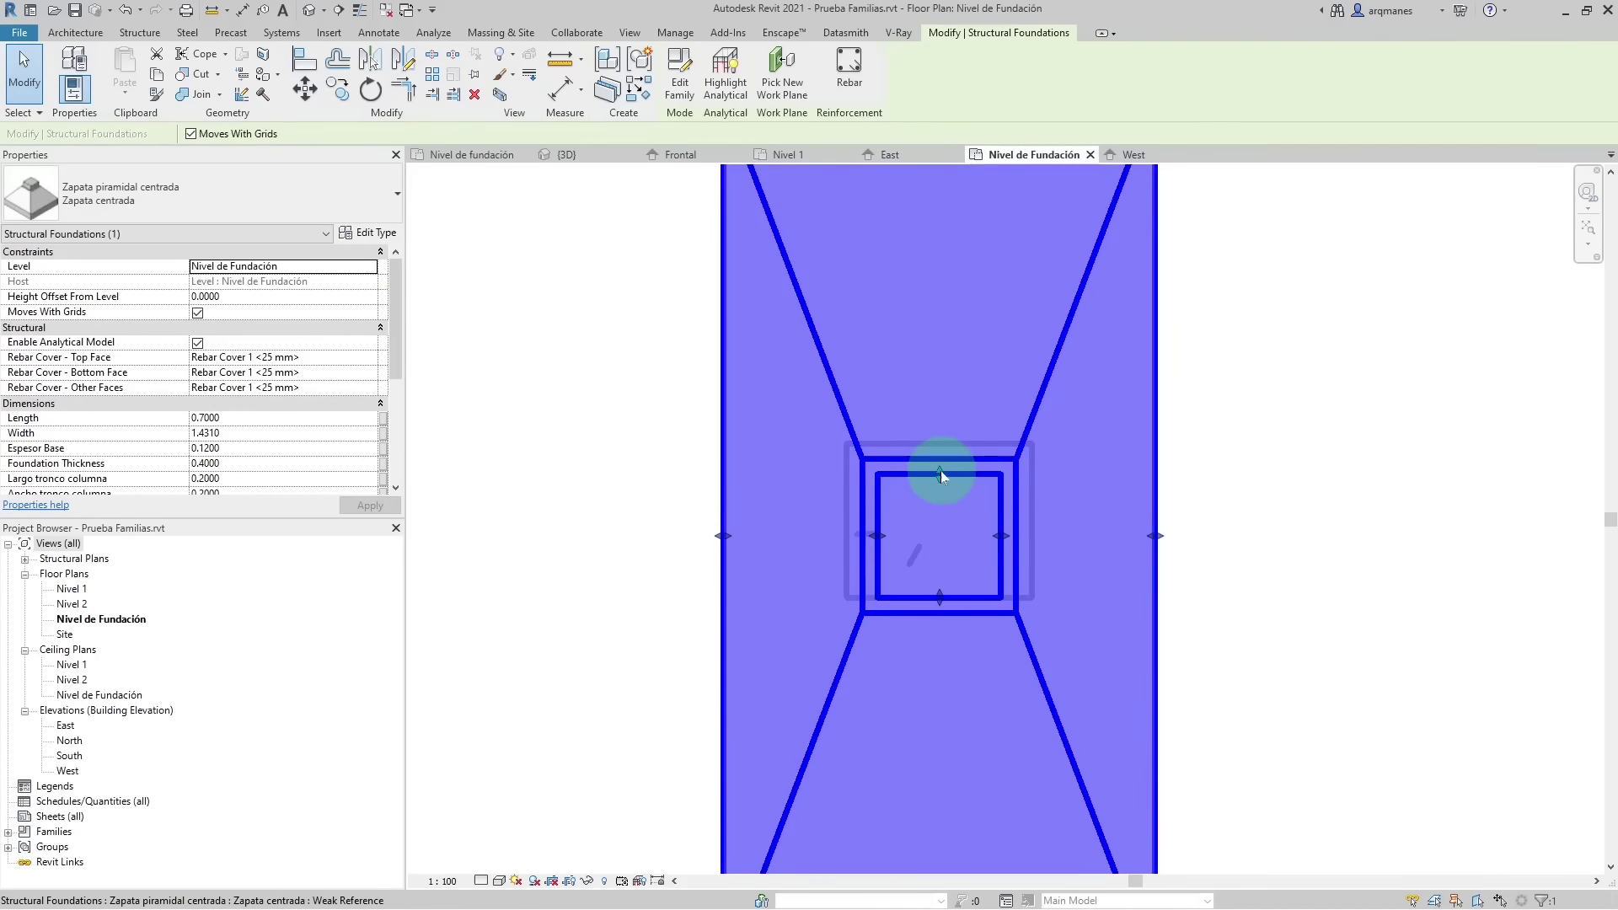
pyautogui.moveTo(938, 469); pyautogui.dragTo(939, 443)
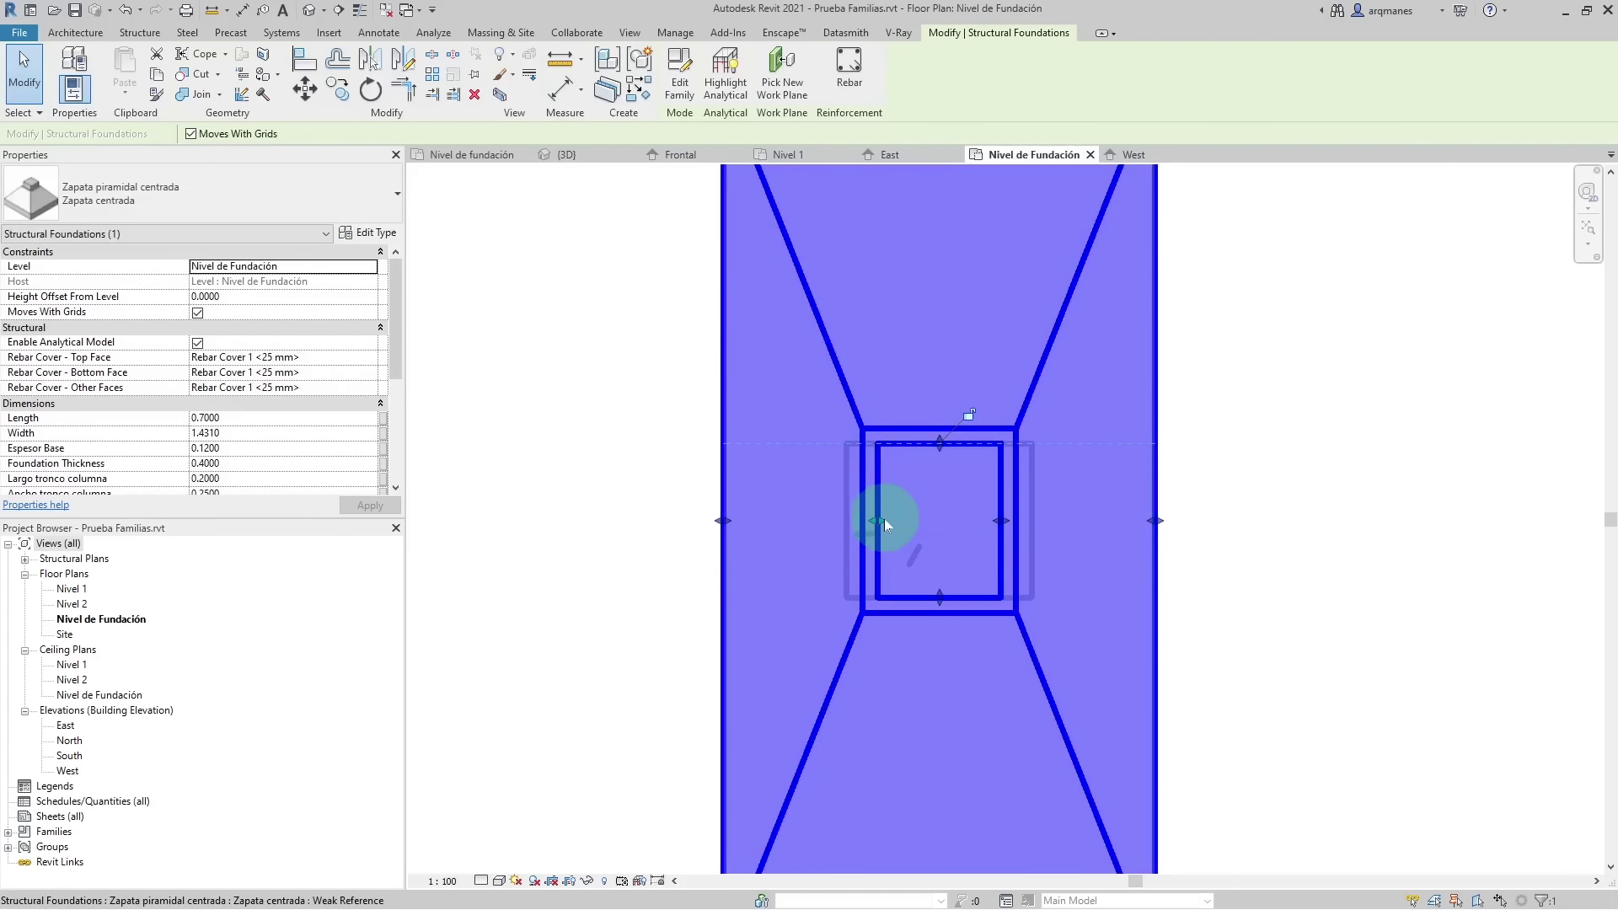
pyautogui.moveTo(883, 519); pyautogui.dragTo(1028, 517)
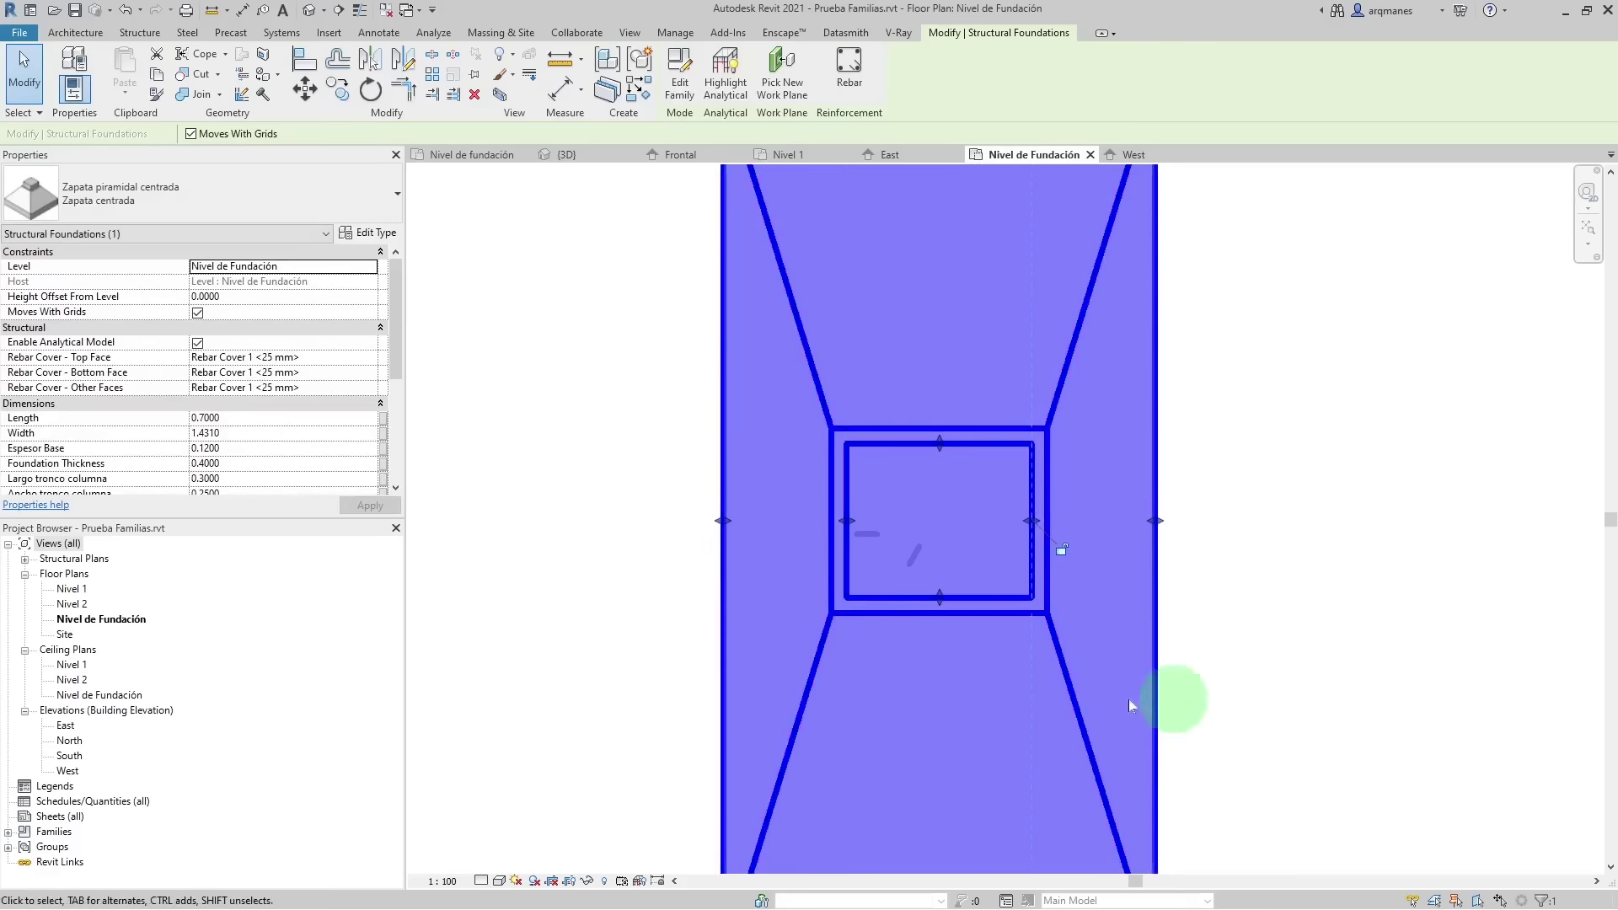
# - Resize the footing to Length 1.80 and Width 1.50 in Properties
pyautogui.scroll(-3, 582, 613)
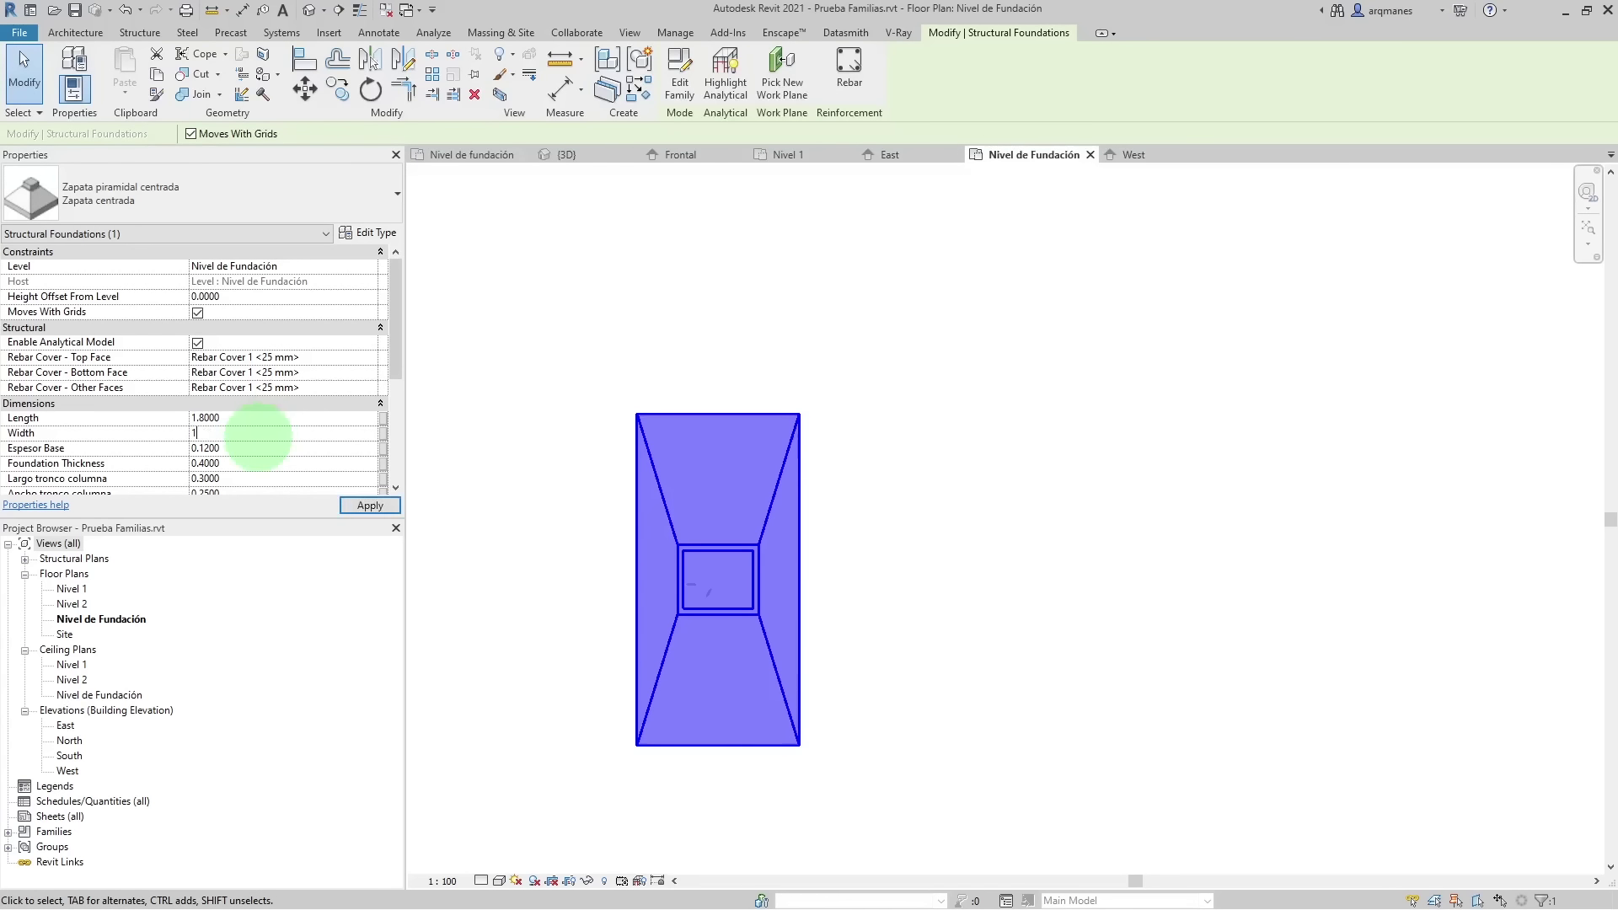
pyautogui.click(370, 505)
pyautogui.click(1048, 278)
pyautogui.scroll(-5, 958, 287)
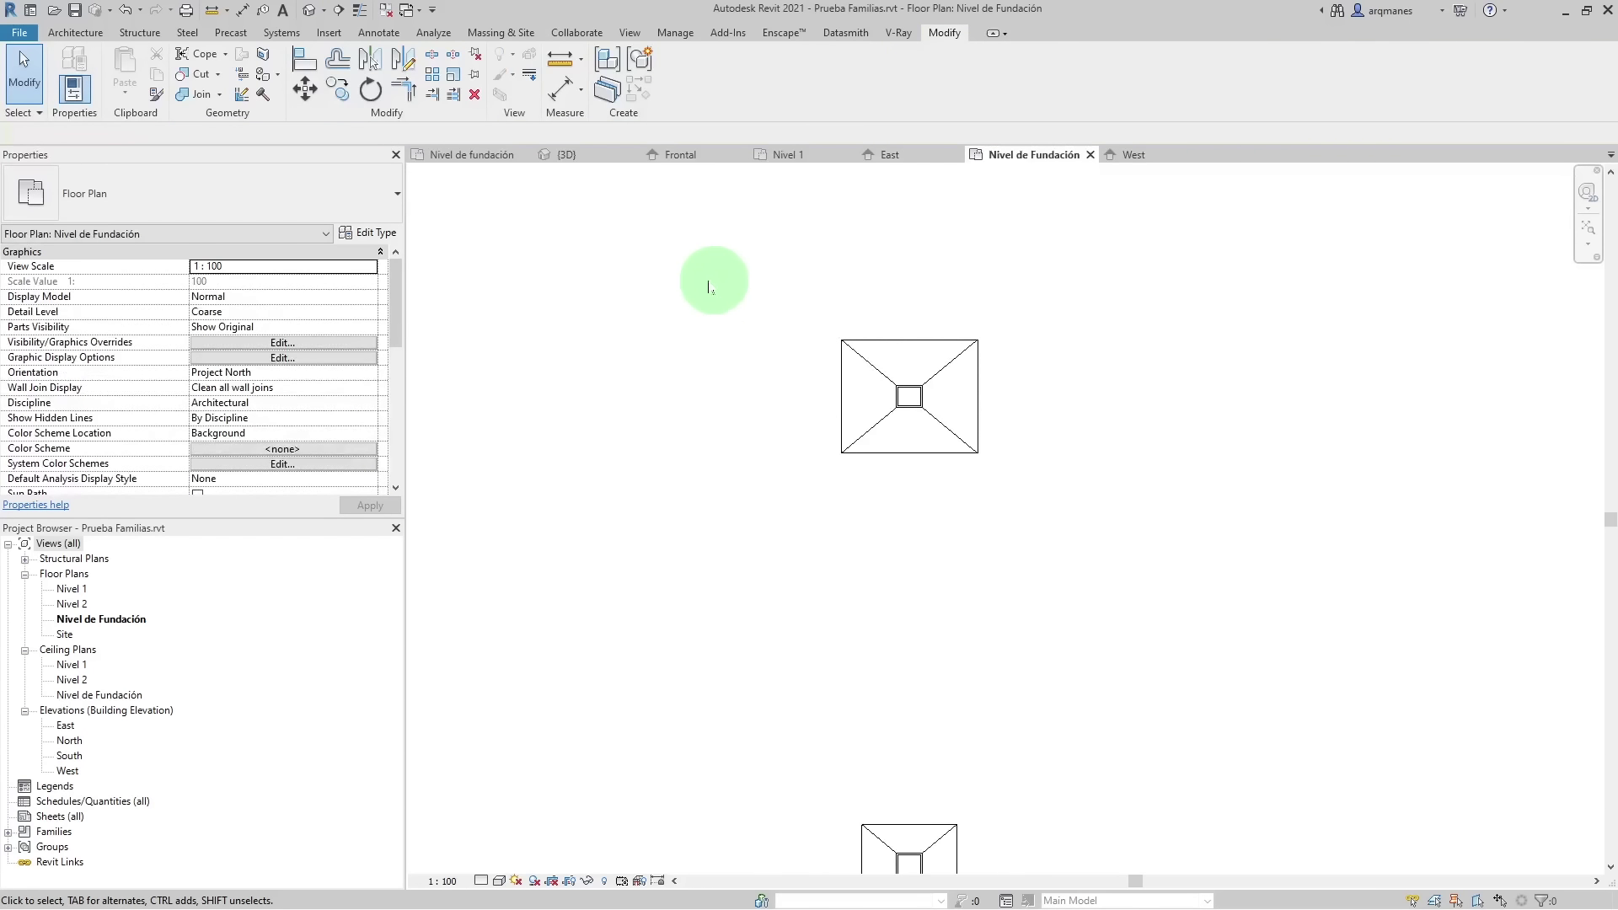
pyautogui.scroll(-3, 668, 281)
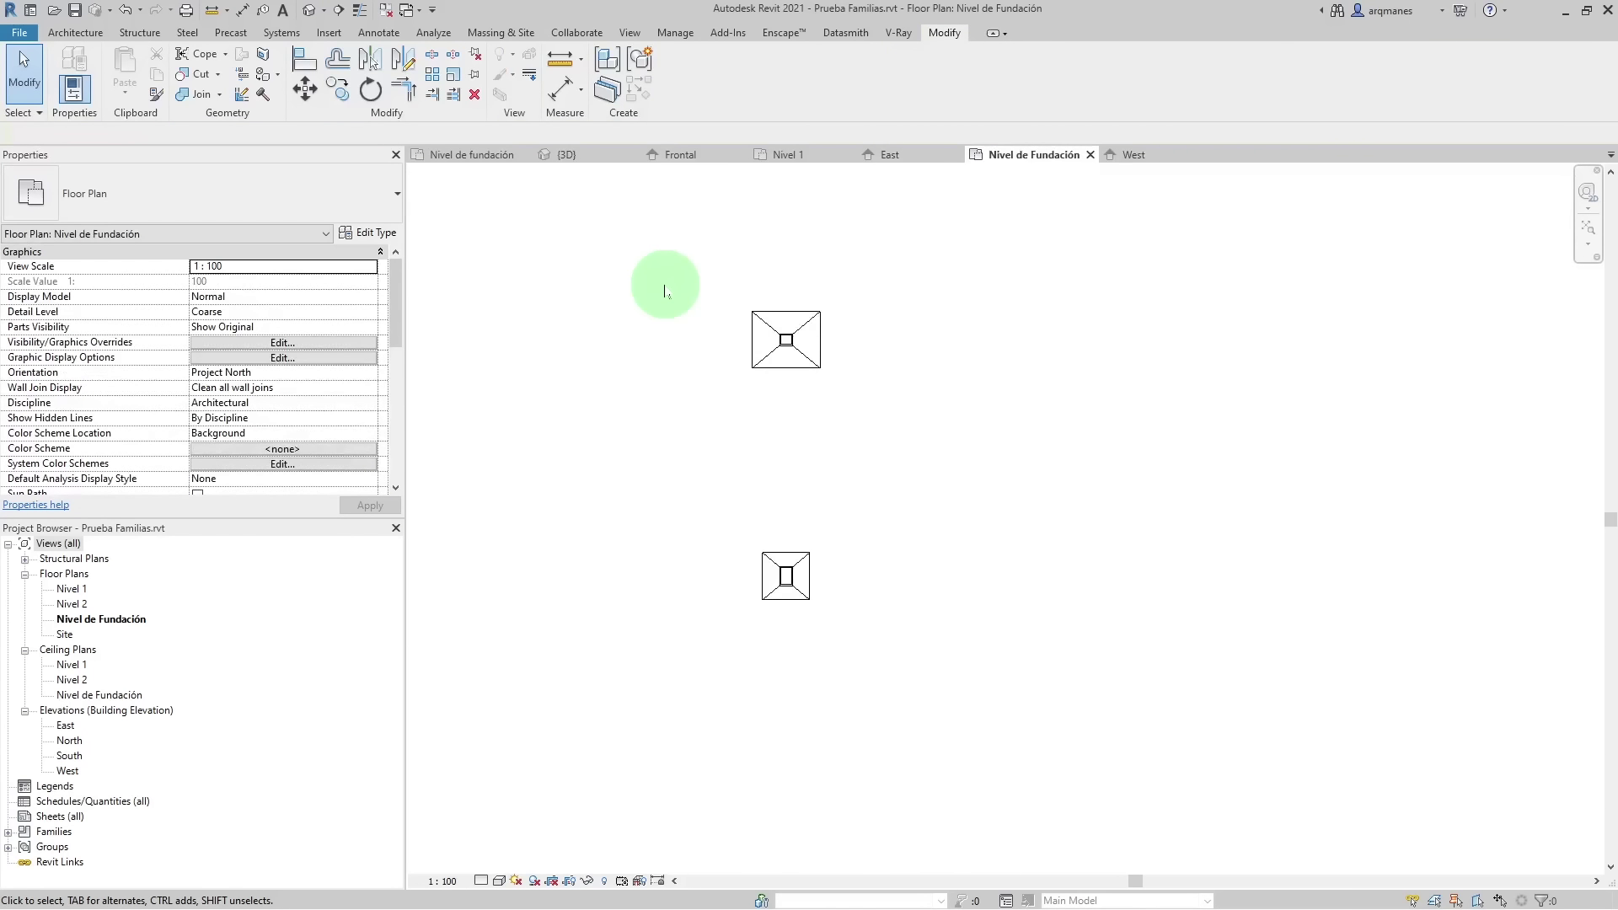
# - In the East elevation, select both footings together
pyautogui.click(892, 158)
pyautogui.scroll(-4, 855, 660)
pyautogui.scroll(-1, 856, 649)
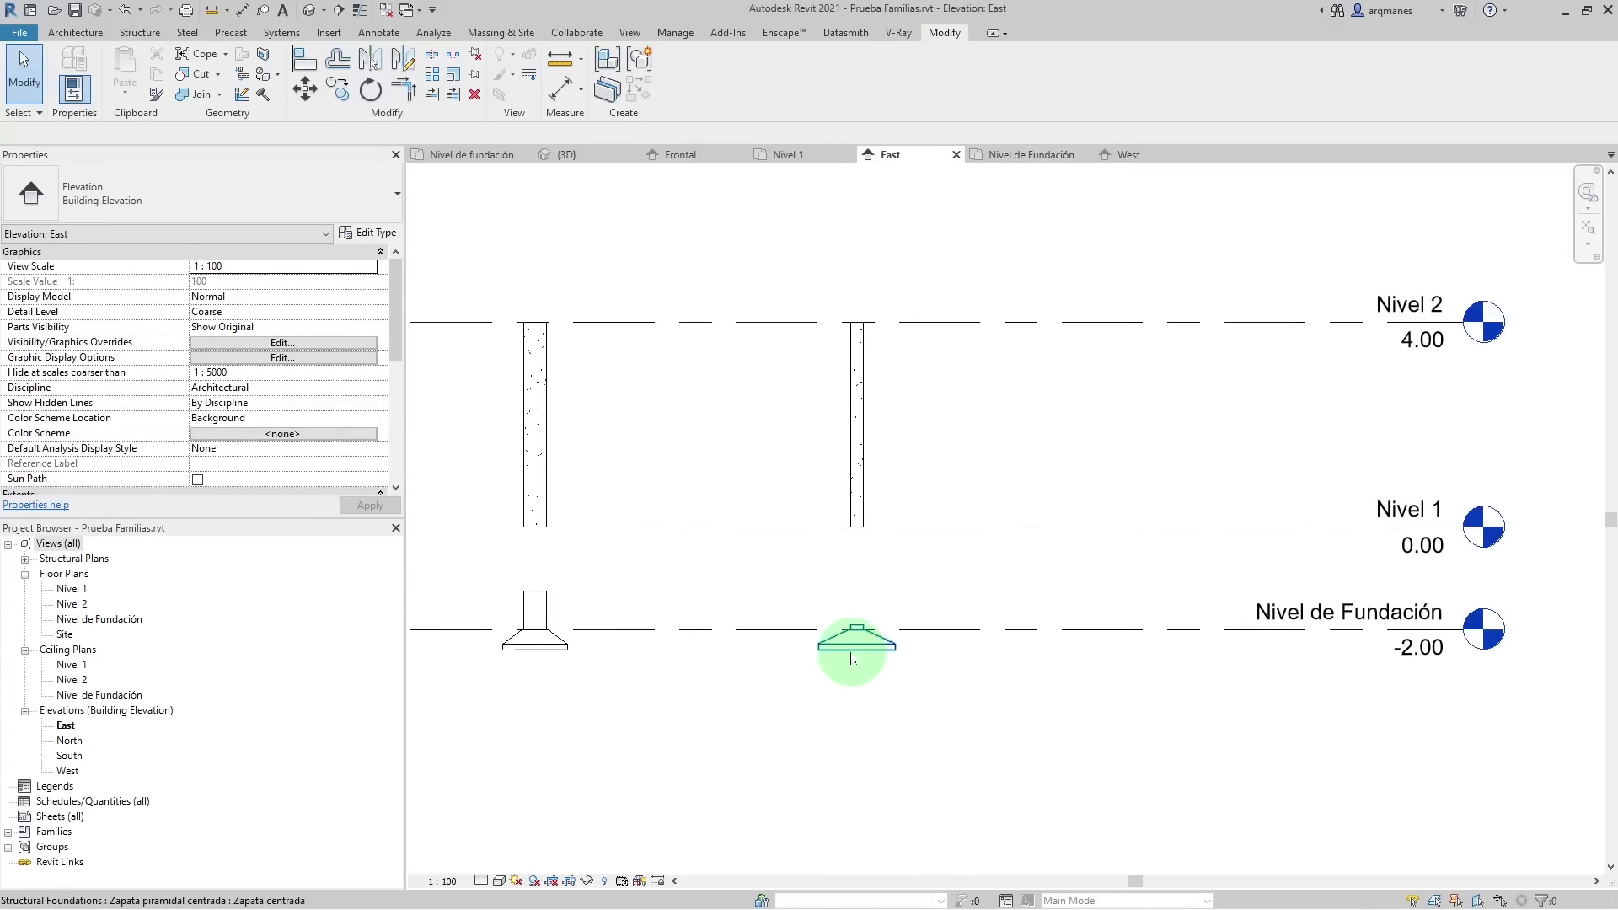
pyautogui.scroll(3, 579, 615)
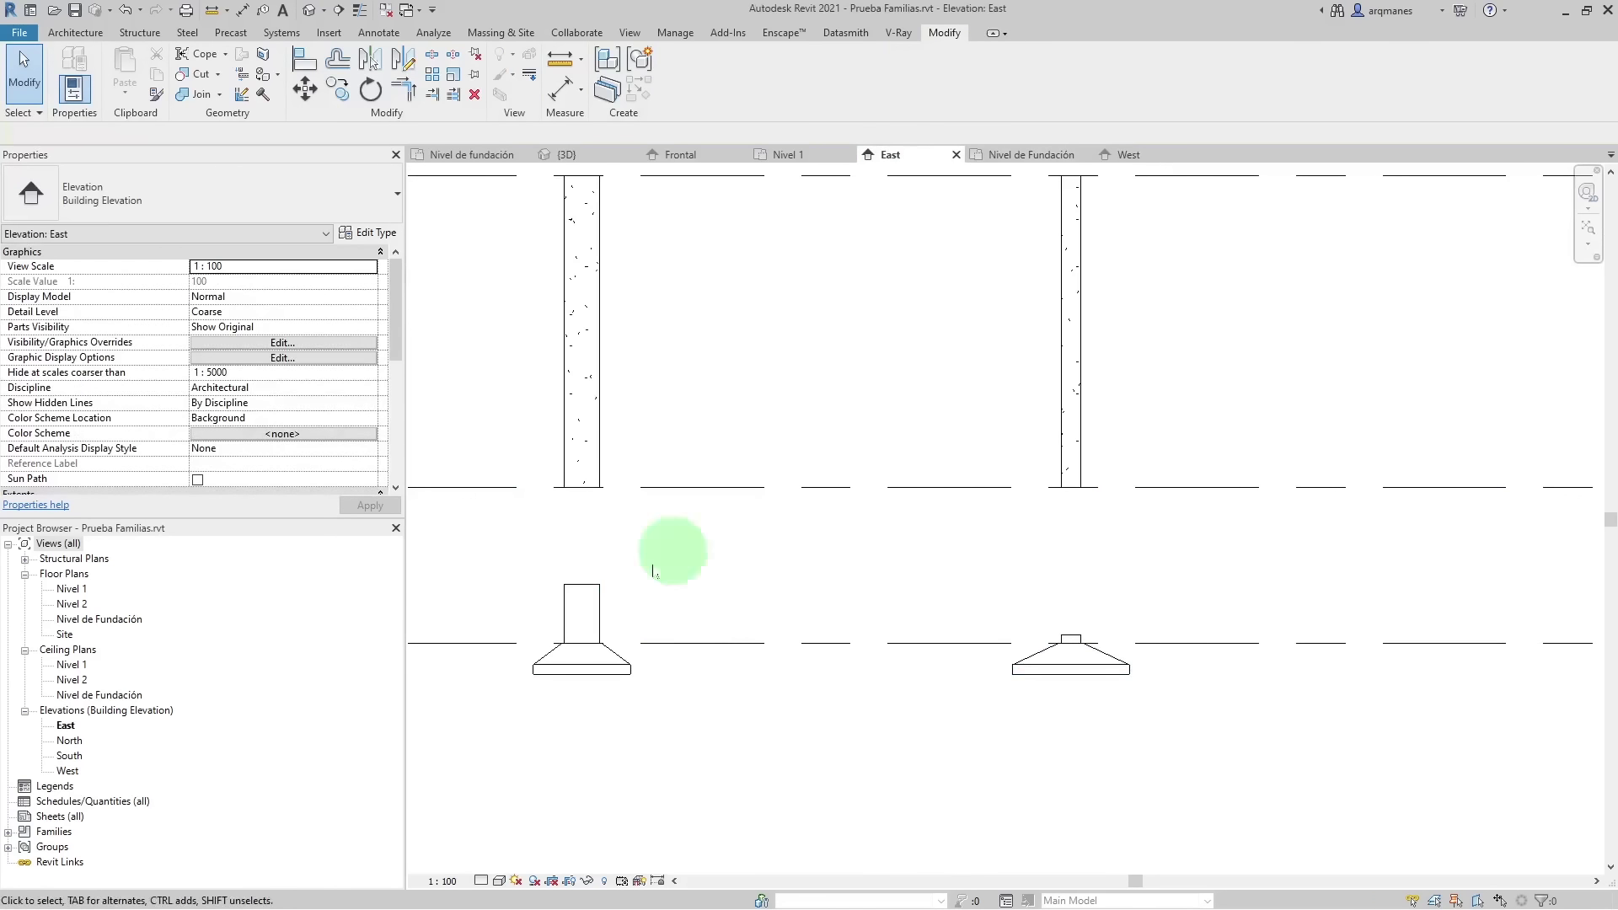
pyautogui.click(569, 594)
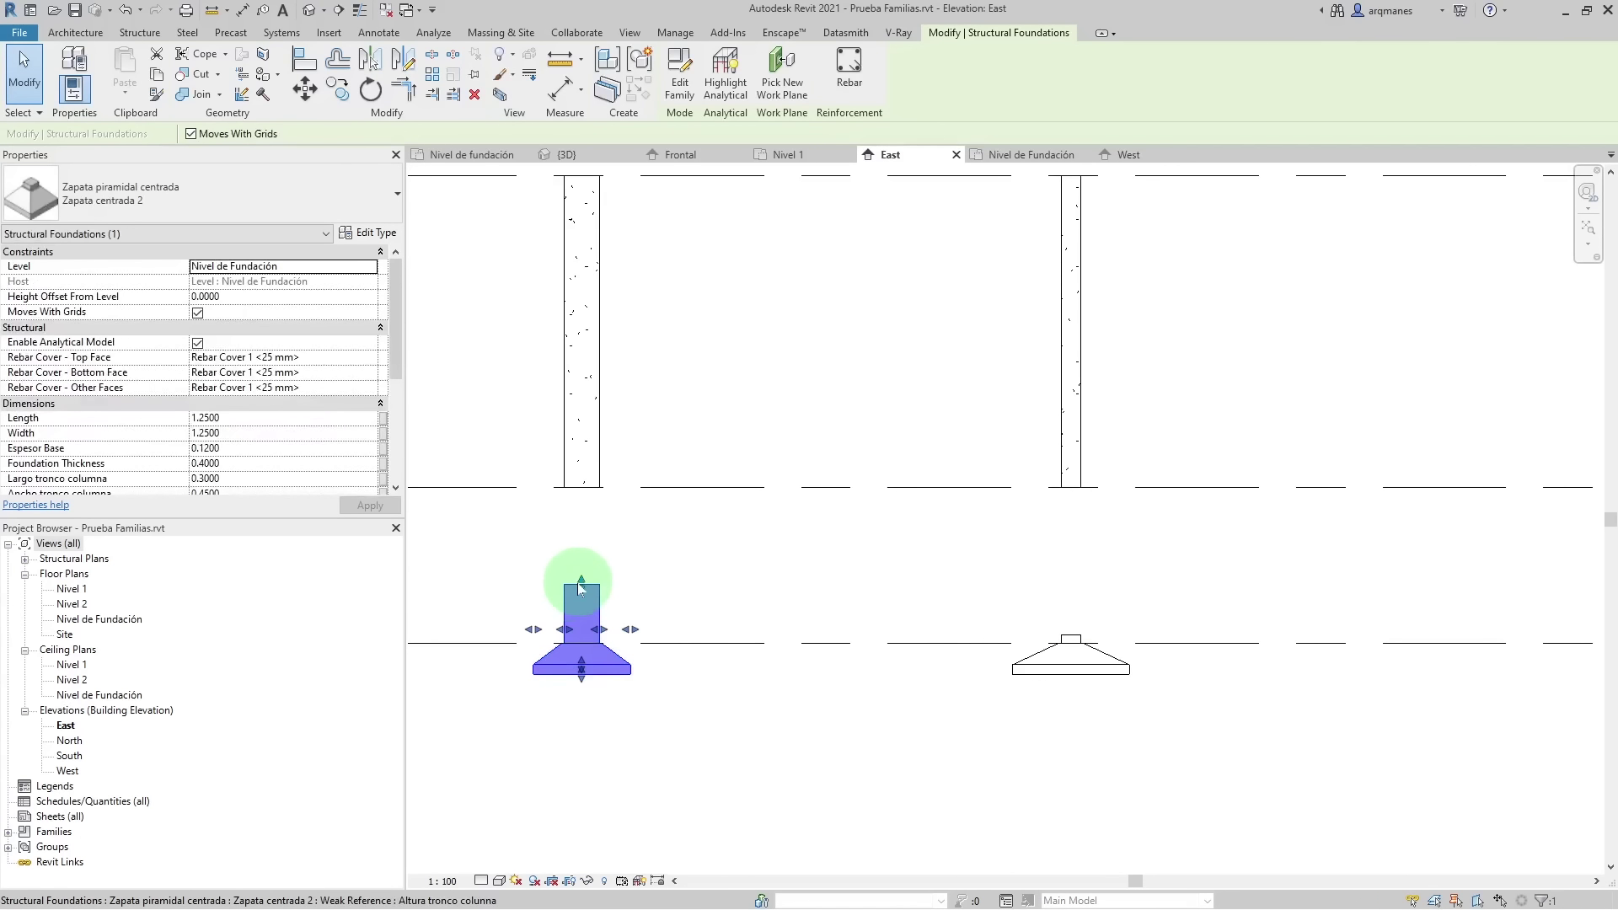
pyautogui.moveTo(580, 582)
pyautogui.mouseDown()
pyautogui.moveTo(586, 487)
pyautogui.moveTo(583, 578)
pyautogui.mouseUp()
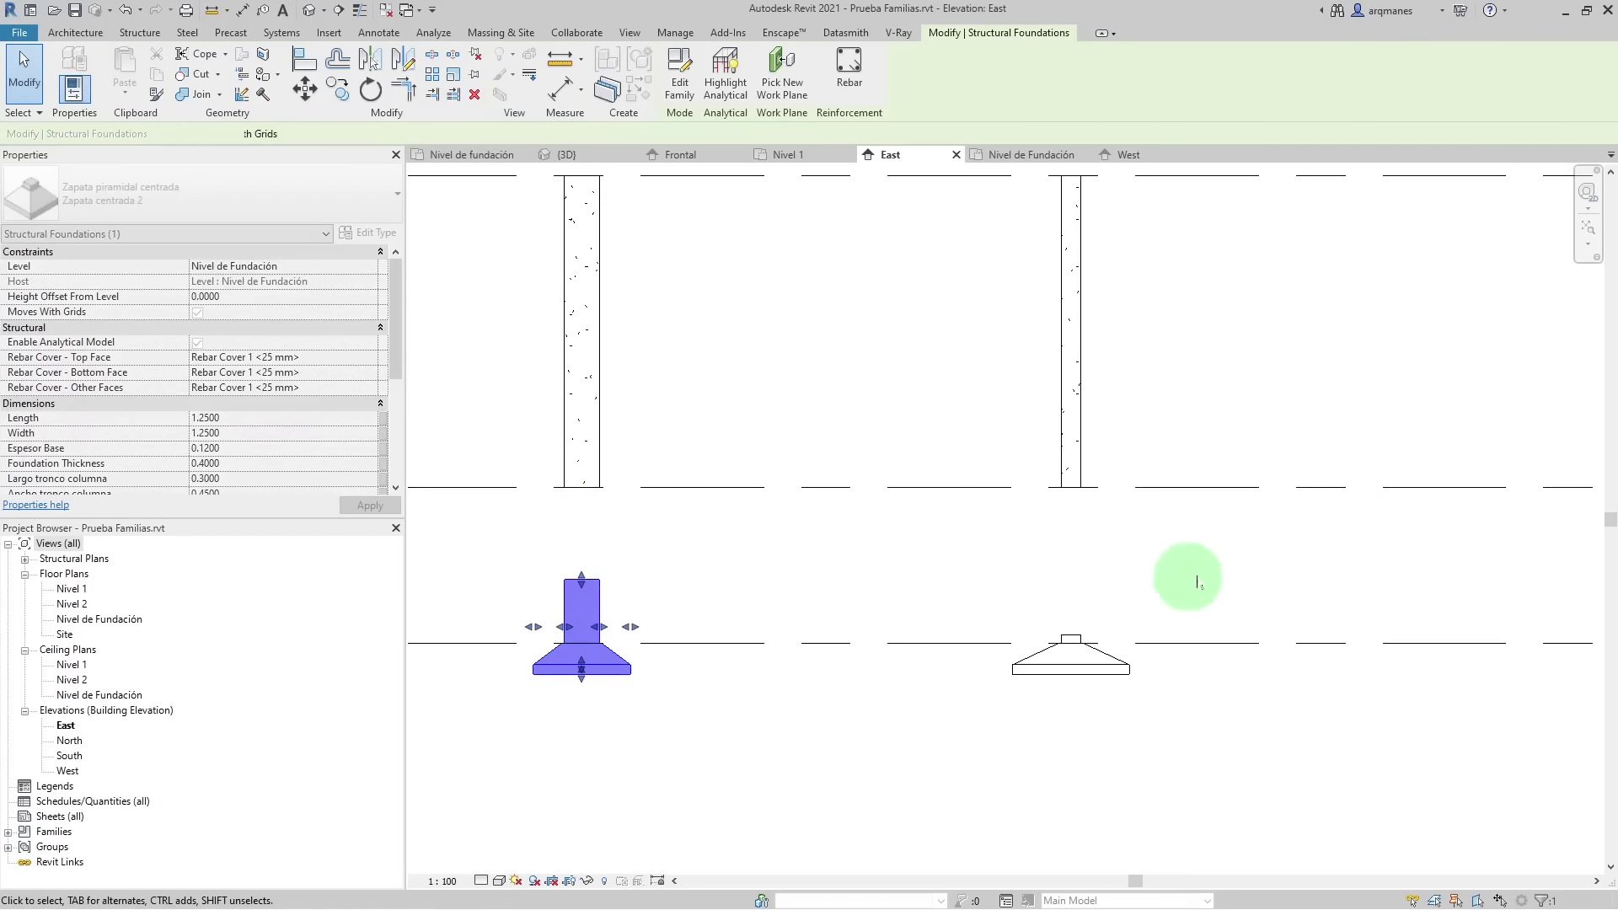
pyautogui.moveTo(1278, 554)
pyautogui.mouseDown()
pyautogui.moveTo(473, 632)
pyautogui.moveTo(480, 644)
pyautogui.mouseUp()
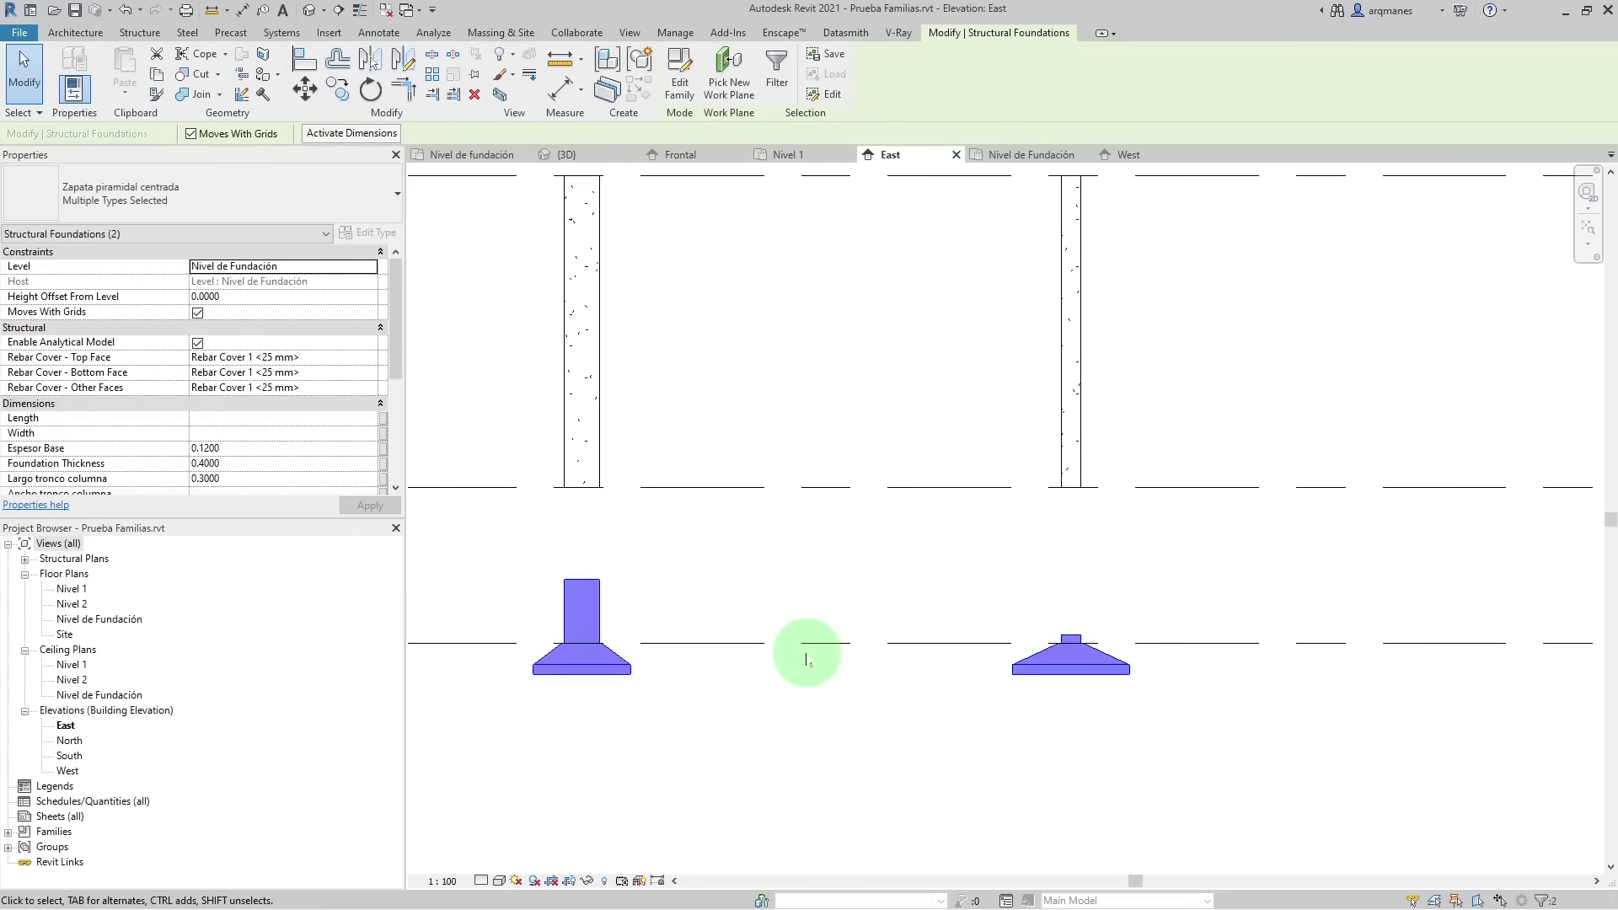
pyautogui.scroll(-3, 126, 380)
# - Set Tronco columna Altura to 2.00 and Foundation Thickness to 0.8 for both footings
pyautogui.click(257, 402)
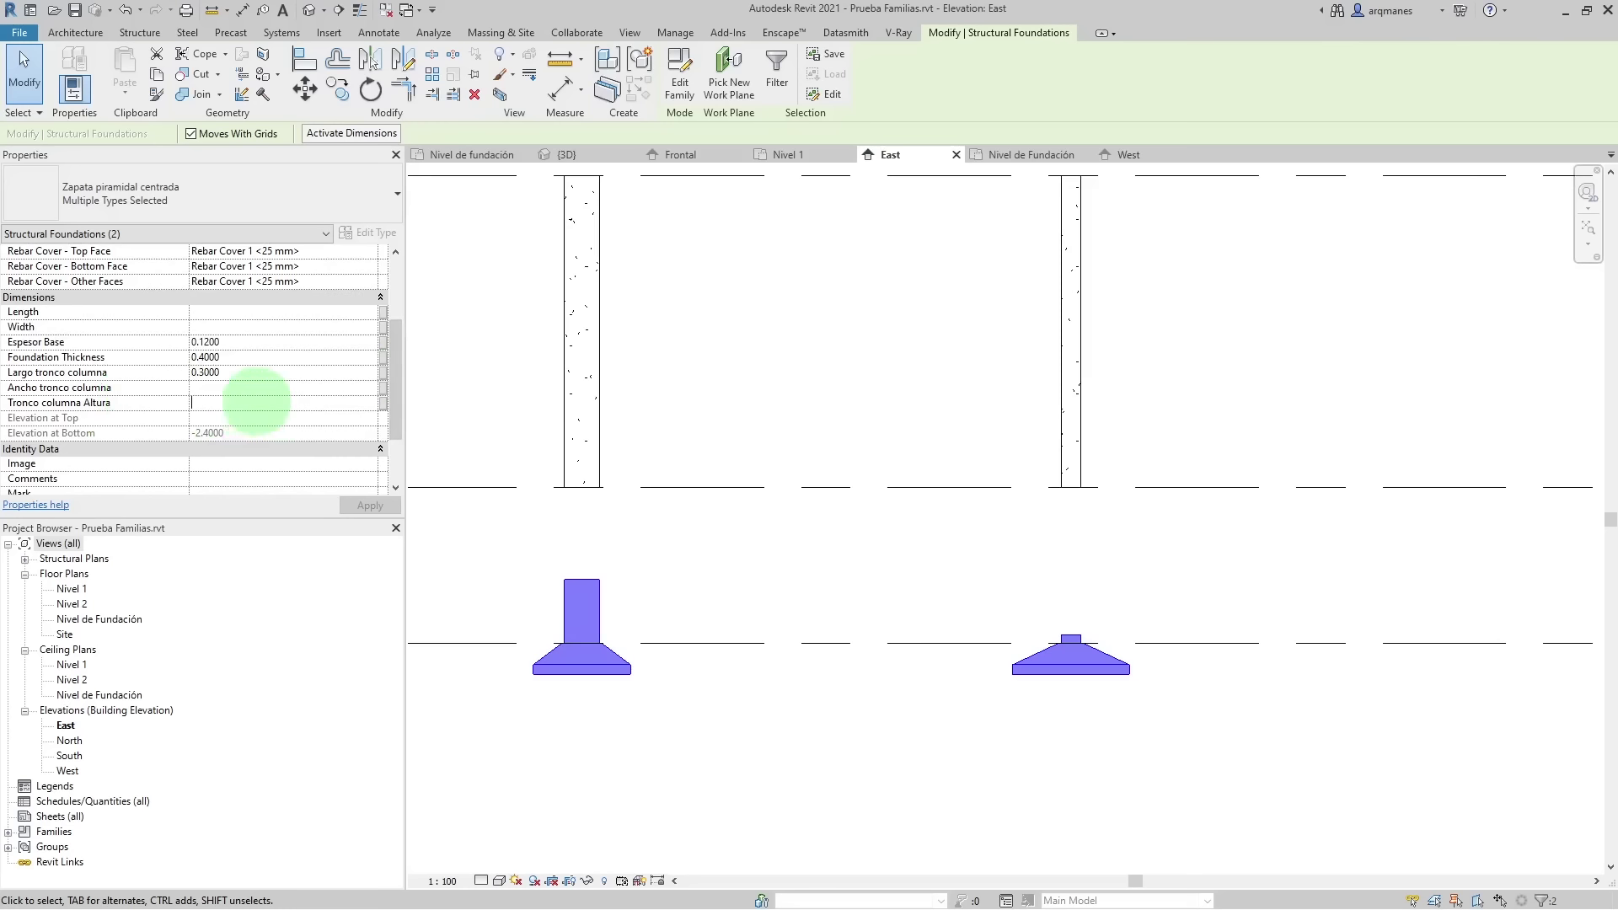
pyautogui.write('2')
pyautogui.press('Tab')
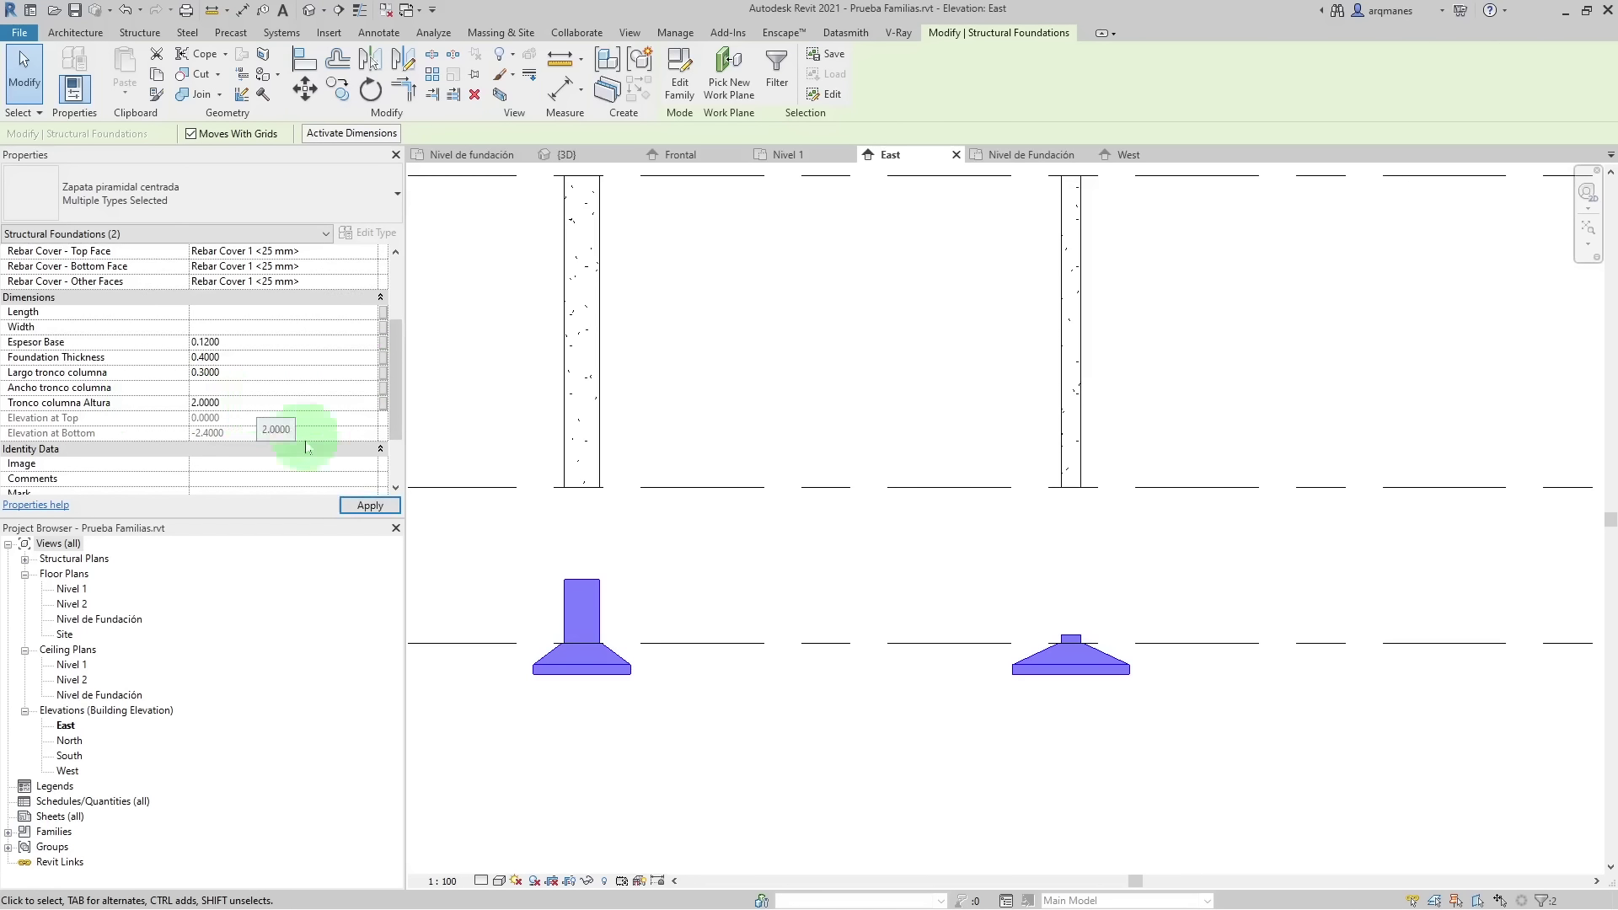
pyautogui.click(371, 506)
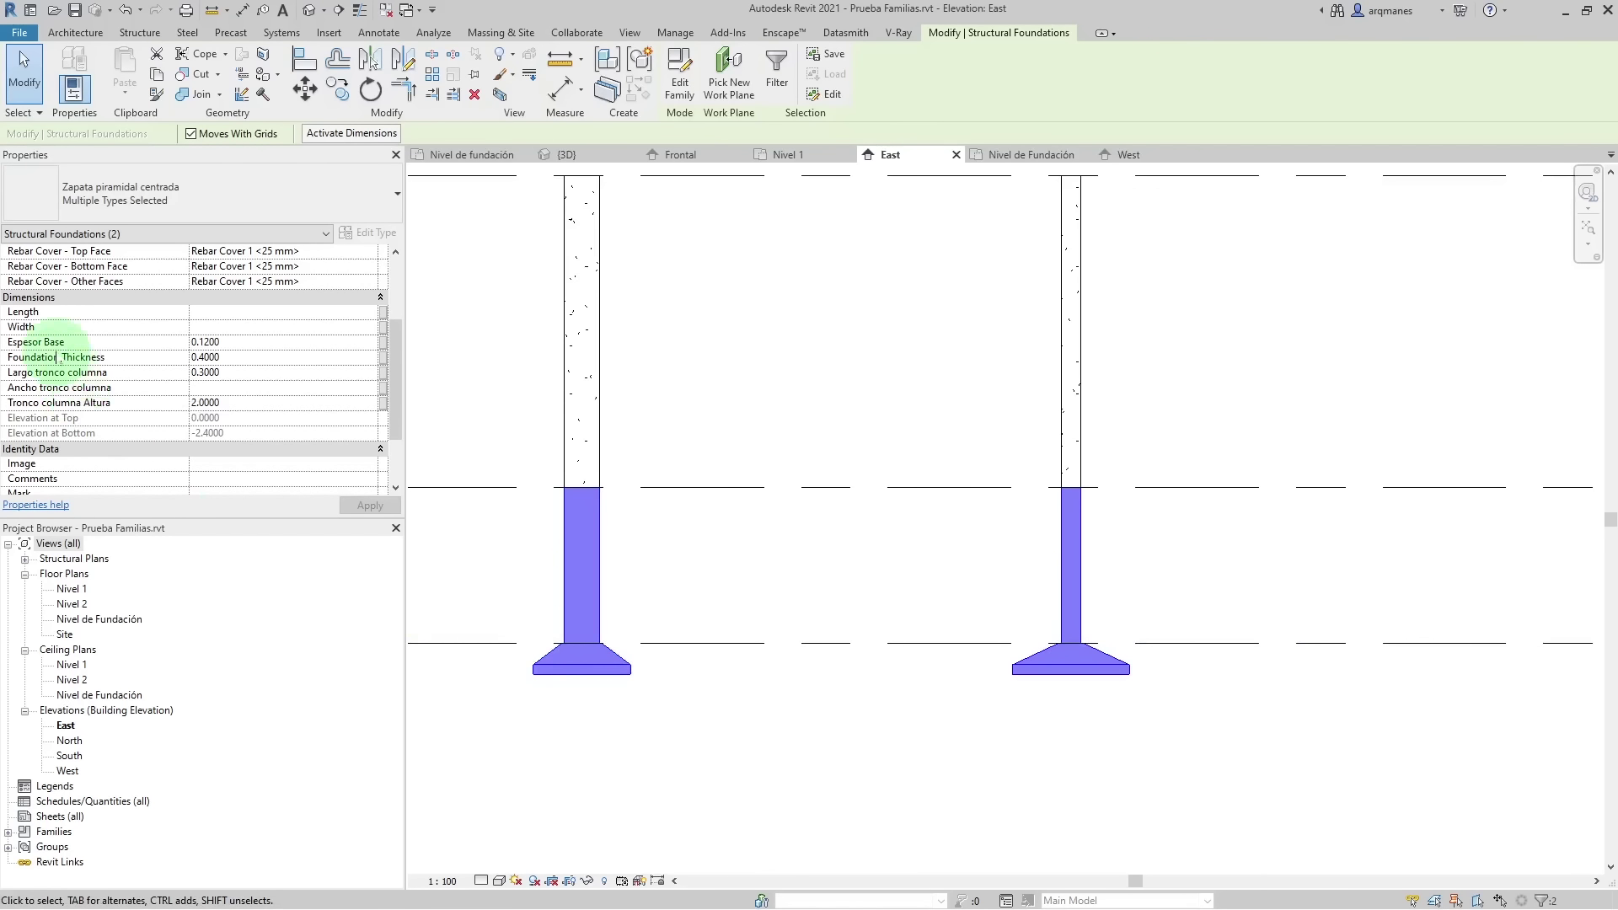
pyautogui.click(268, 363)
pyautogui.hotkey('ctrl', 'a')
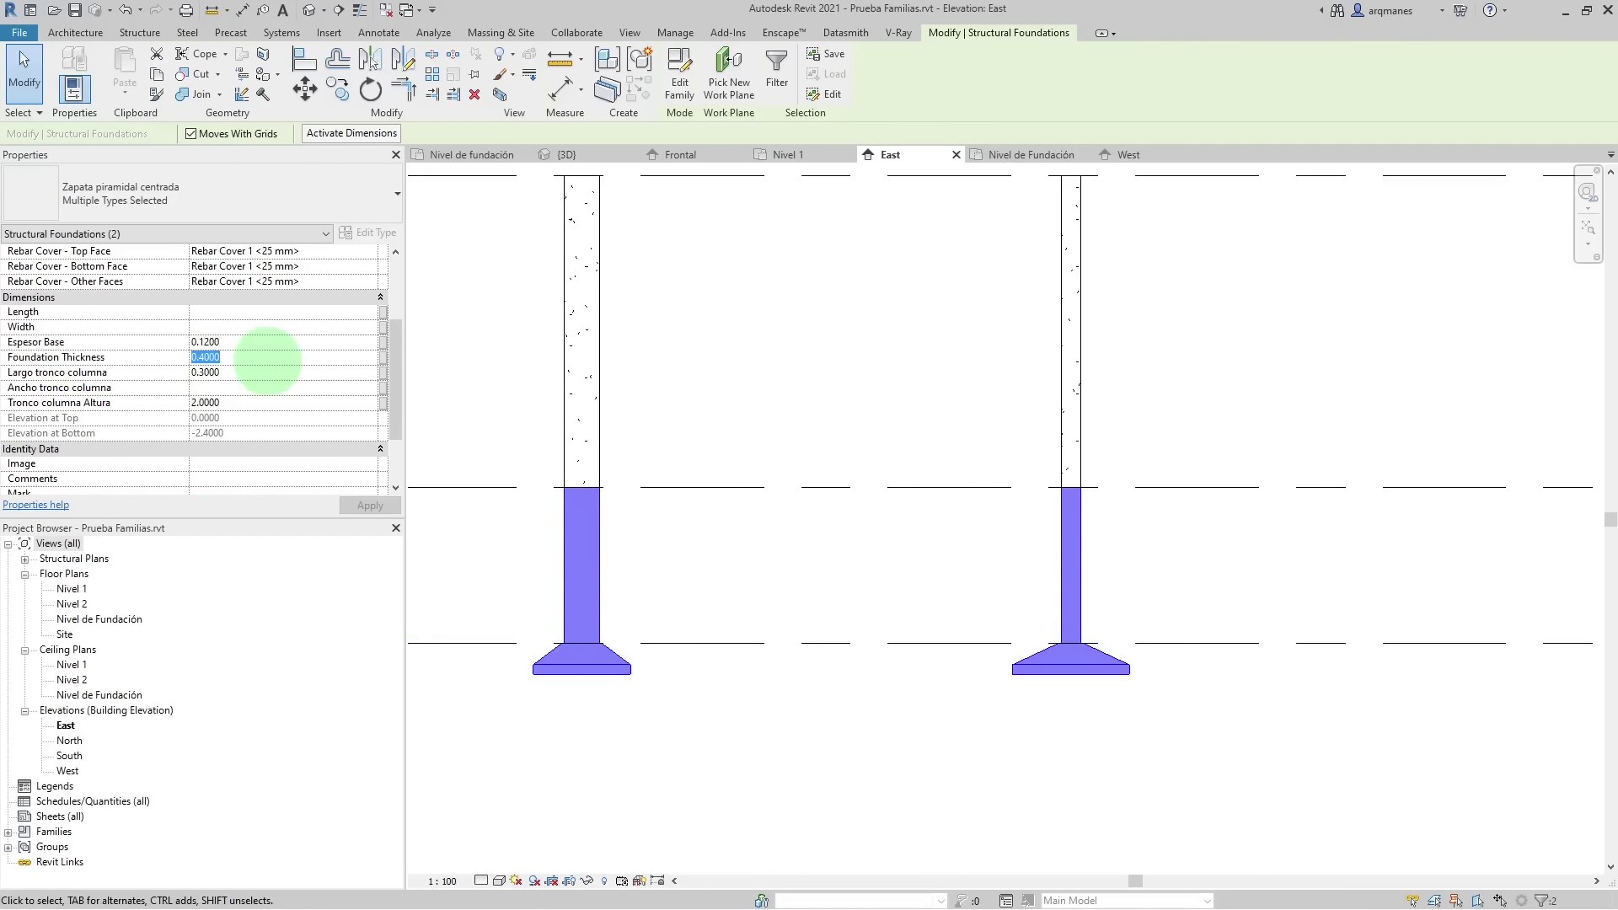
pyautogui.write('0.8')
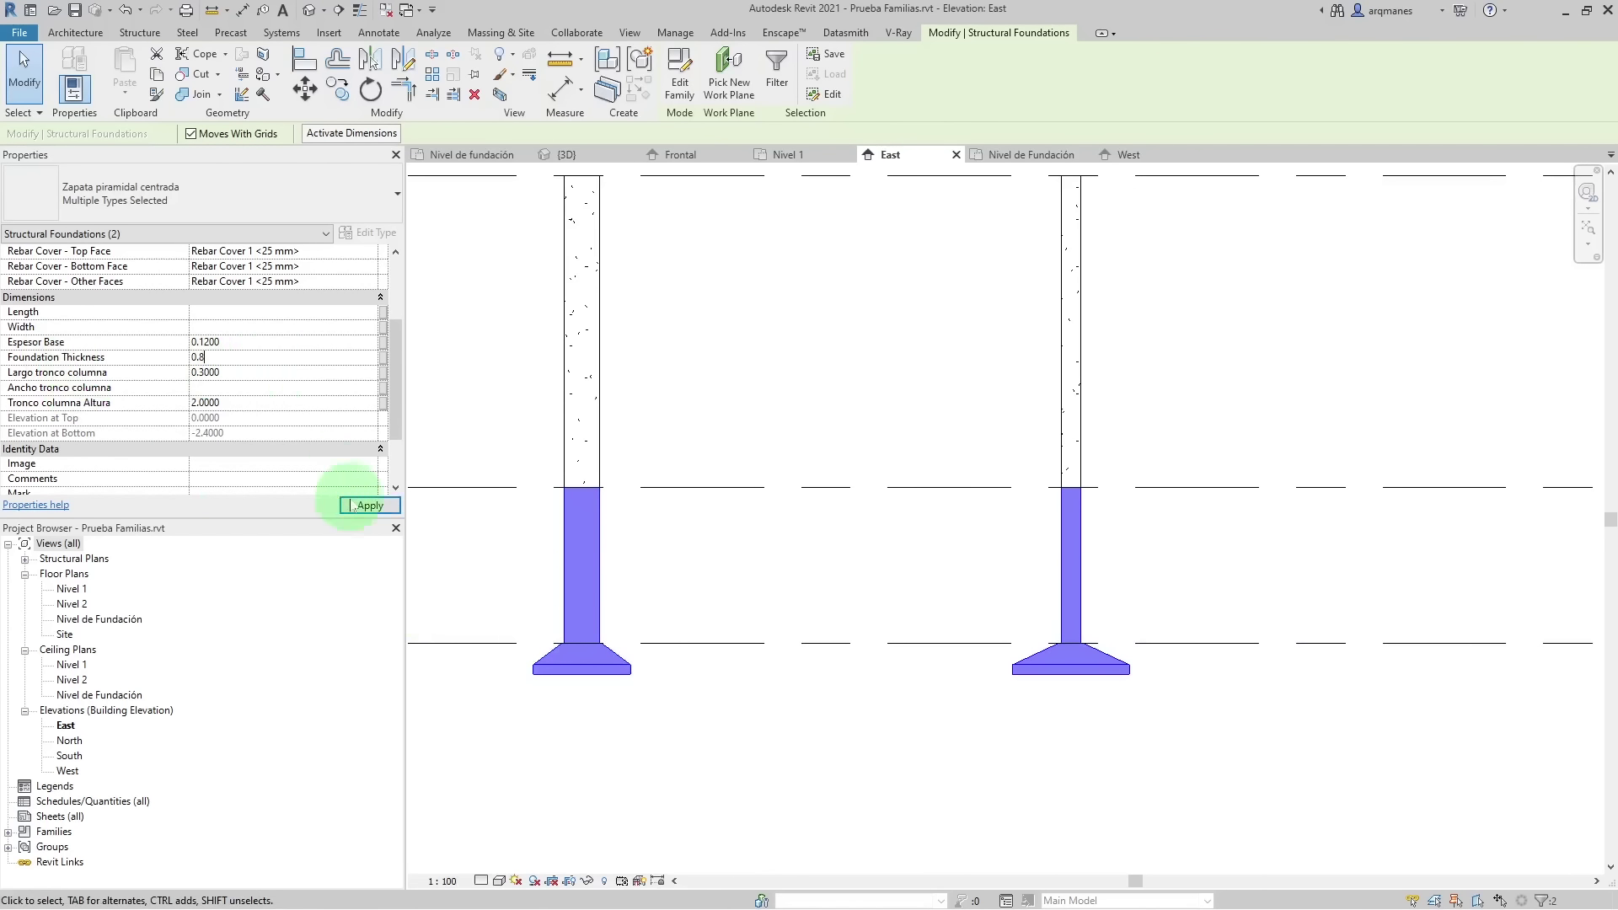
pyautogui.click(354, 506)
# - Open the default 3D view and inspect the left footing's parameters
pyautogui.click(693, 580)
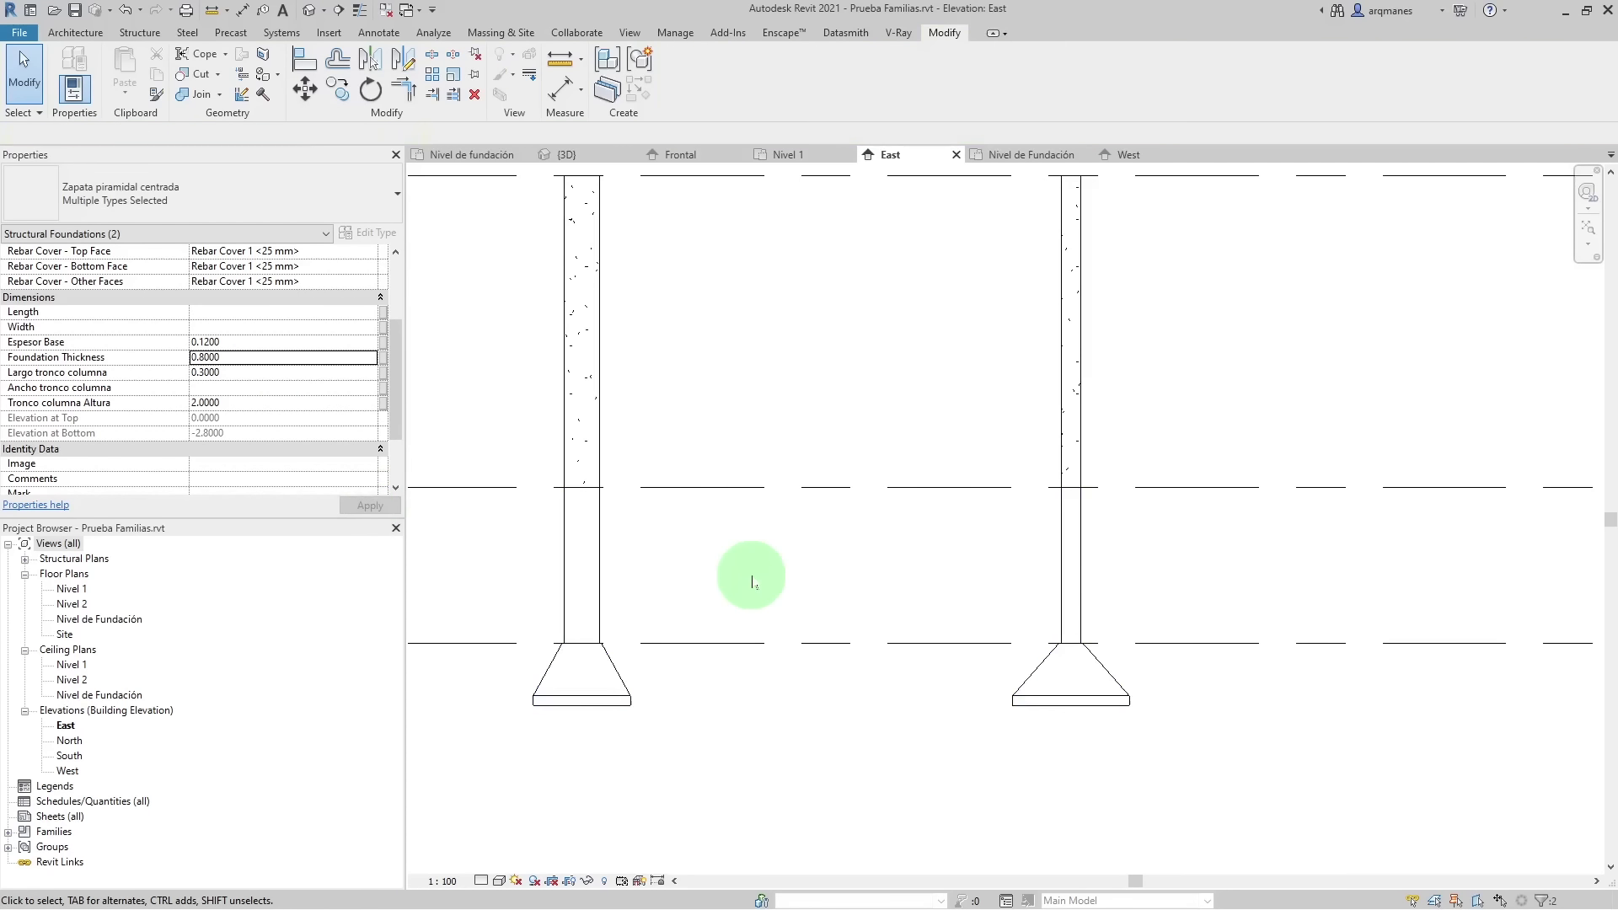
pyautogui.press('3')
pyautogui.press('d')
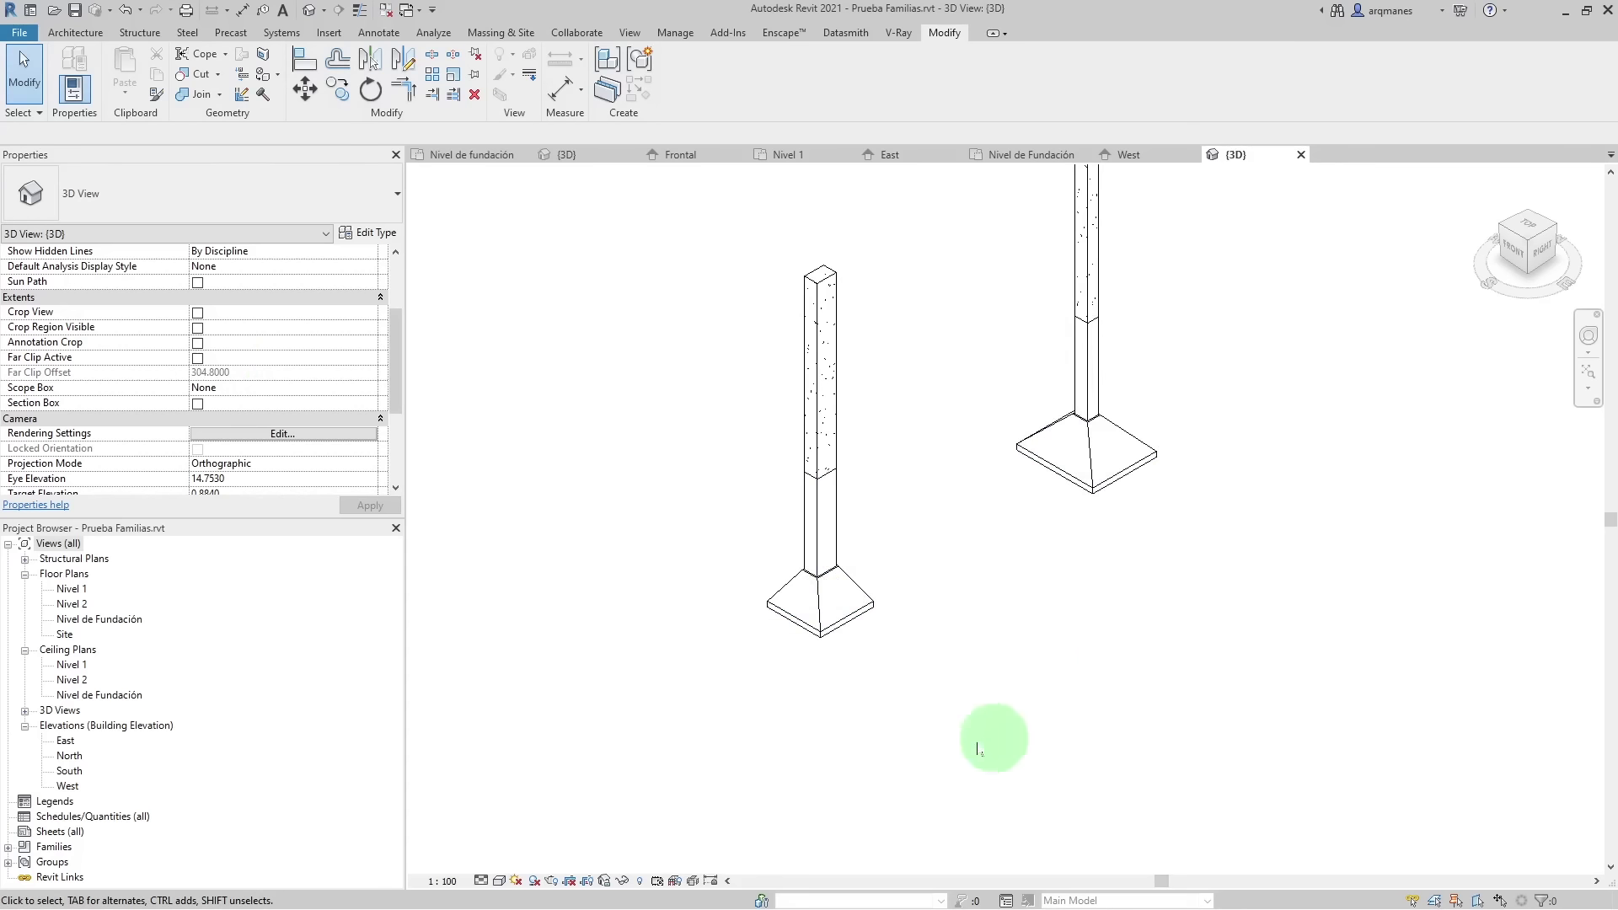
pyautogui.click(830, 600)
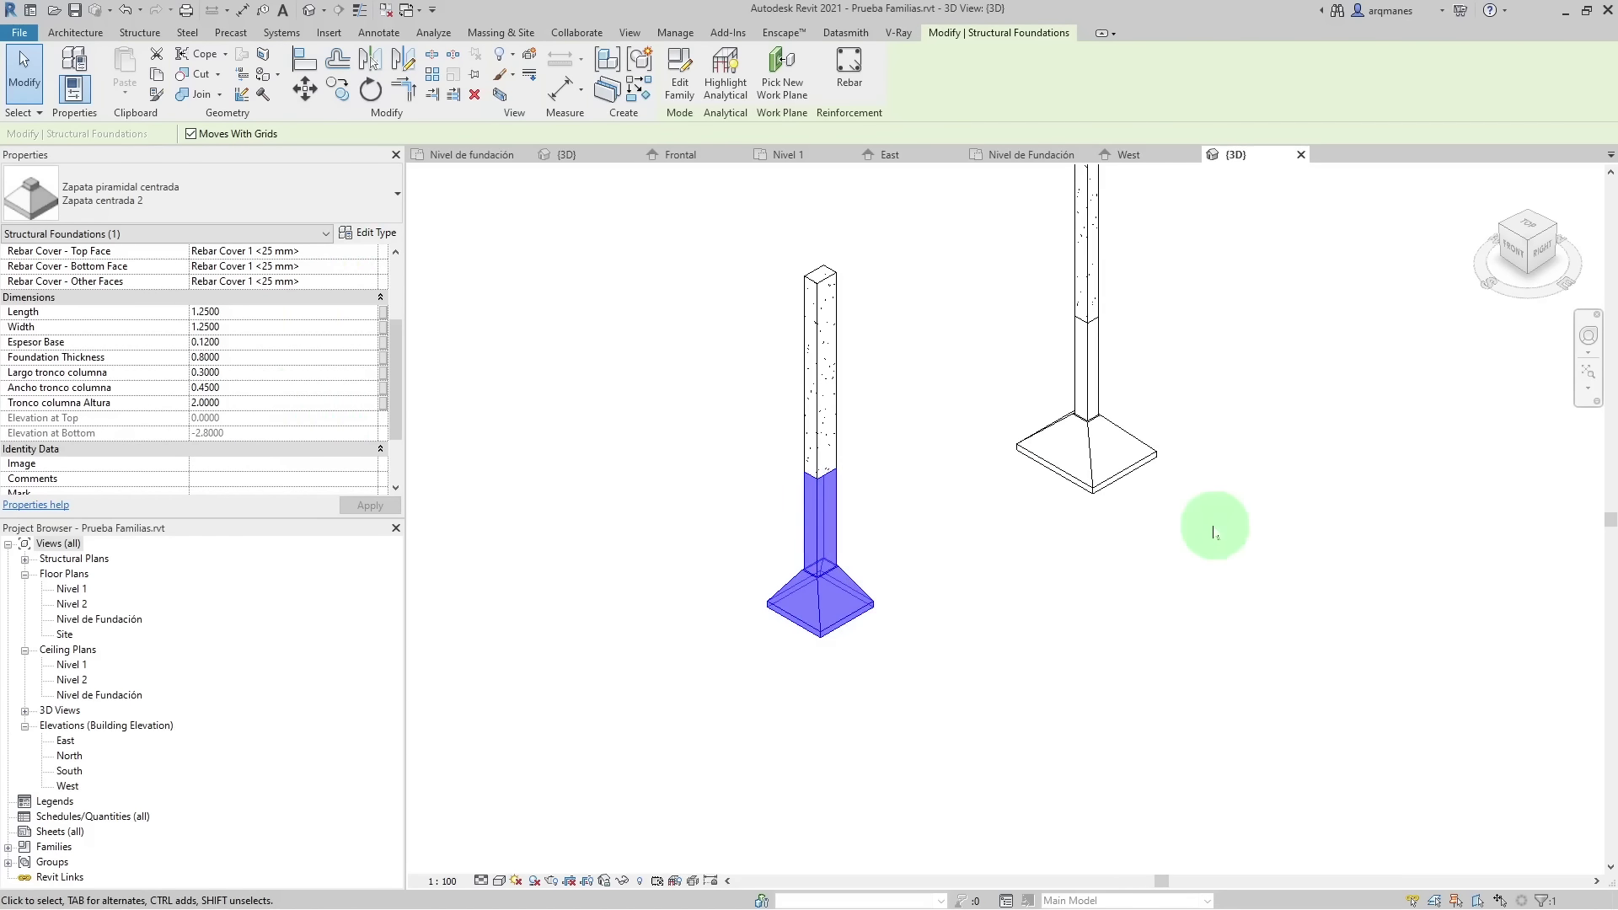
pyautogui.click(628, 567)
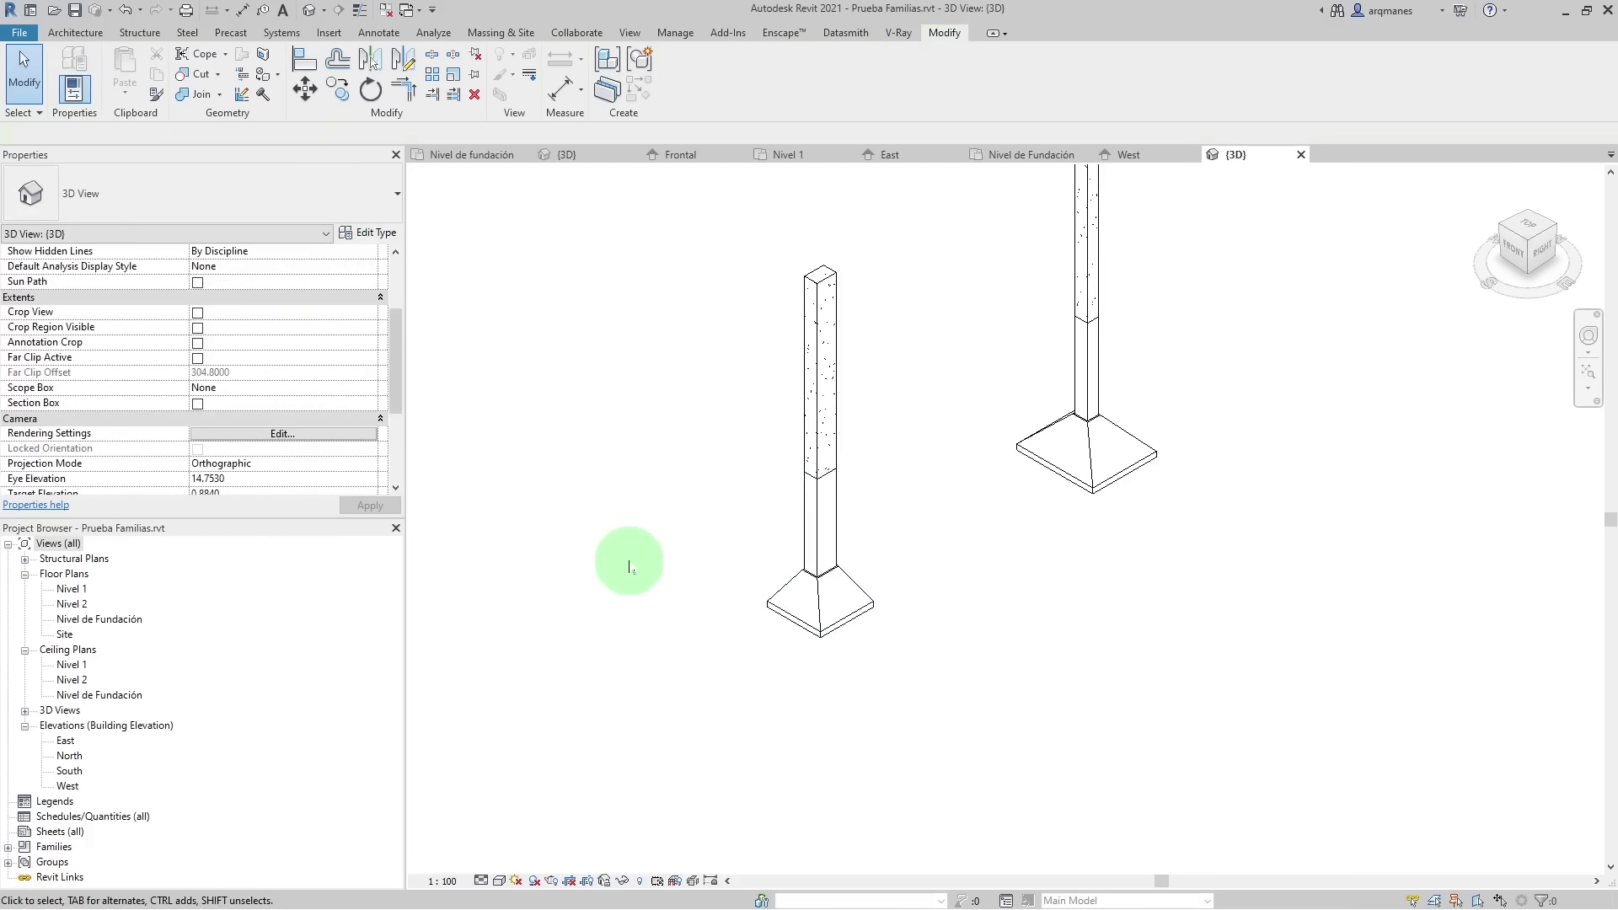